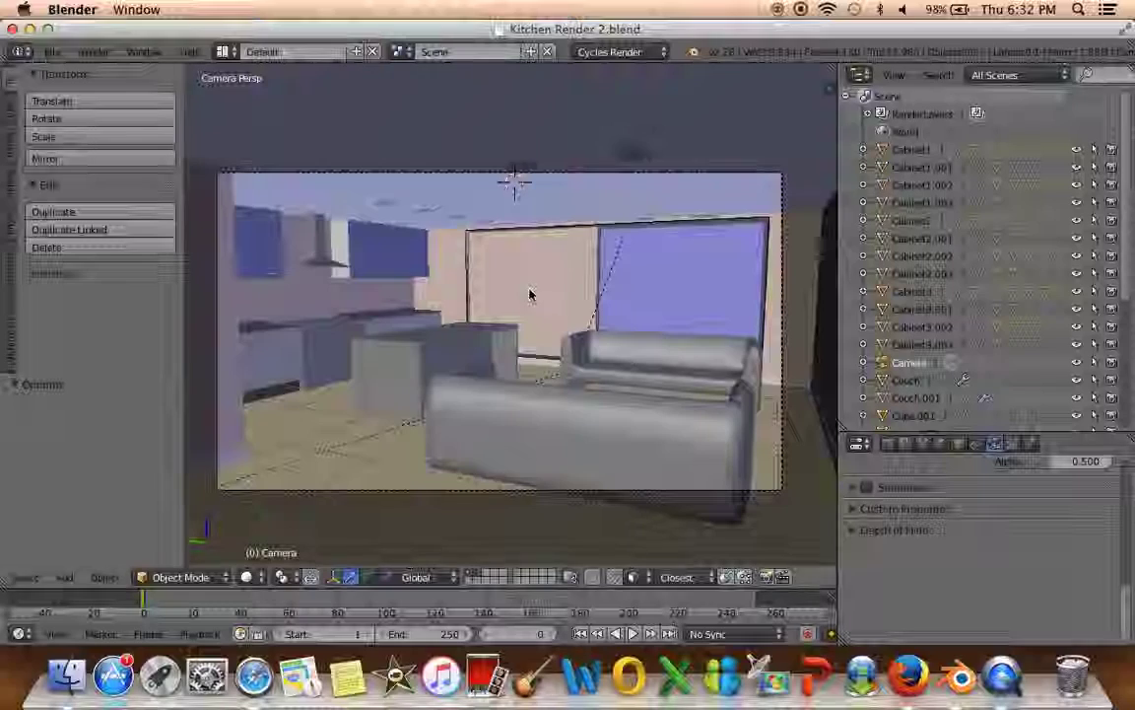
Zoom out of camera view, orbit toward the kitchen counters, then switch to another scene layer
scroll(532, 355, "down", 10)
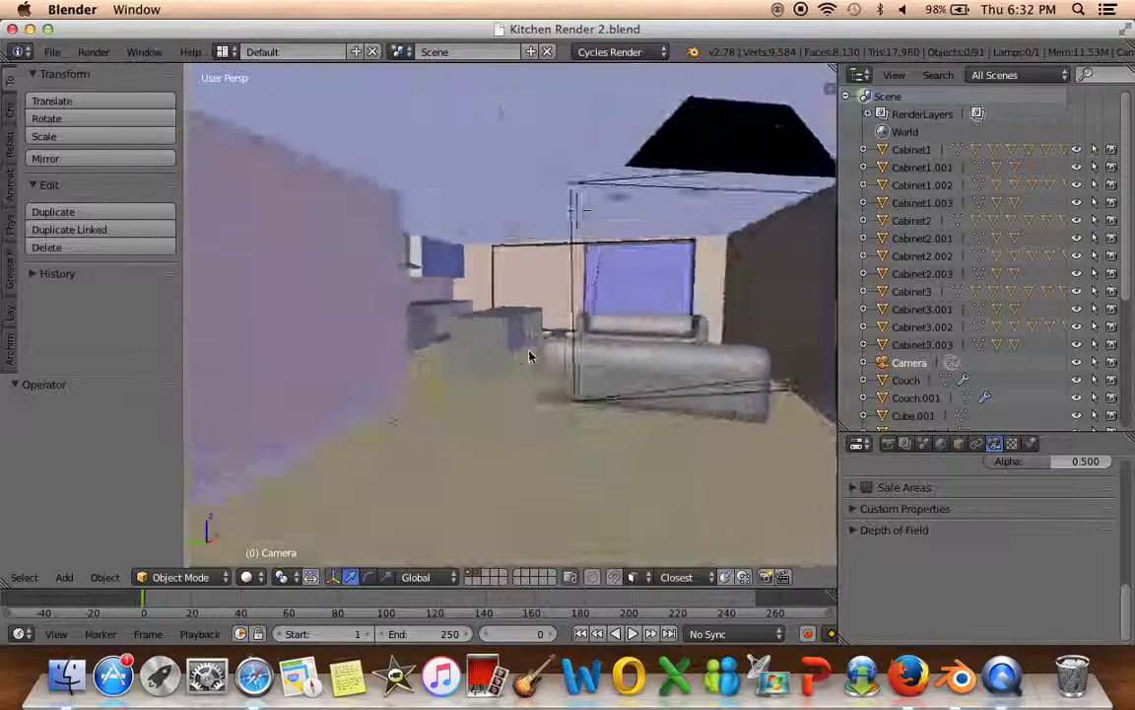
scroll(532, 355, "down", 5)
scroll(533, 356, "up", 3)
scroll(533, 356, "up", 3)
scroll(527, 357, "up", 3)
scroll(521, 360, "up", 3)
mouse_move(521, 361)
middle_mouse_down()
mouse_move(584, 367)
mouse_move(525, 341)
mouse_move(473, 394)
mouse_move(402, 379)
mouse_move(577, 393)
mouse_move(620, 431)
mouse_move(639, 430)
mouse_move(577, 421)
mouse_move(463, 315)
middle_mouse_up()
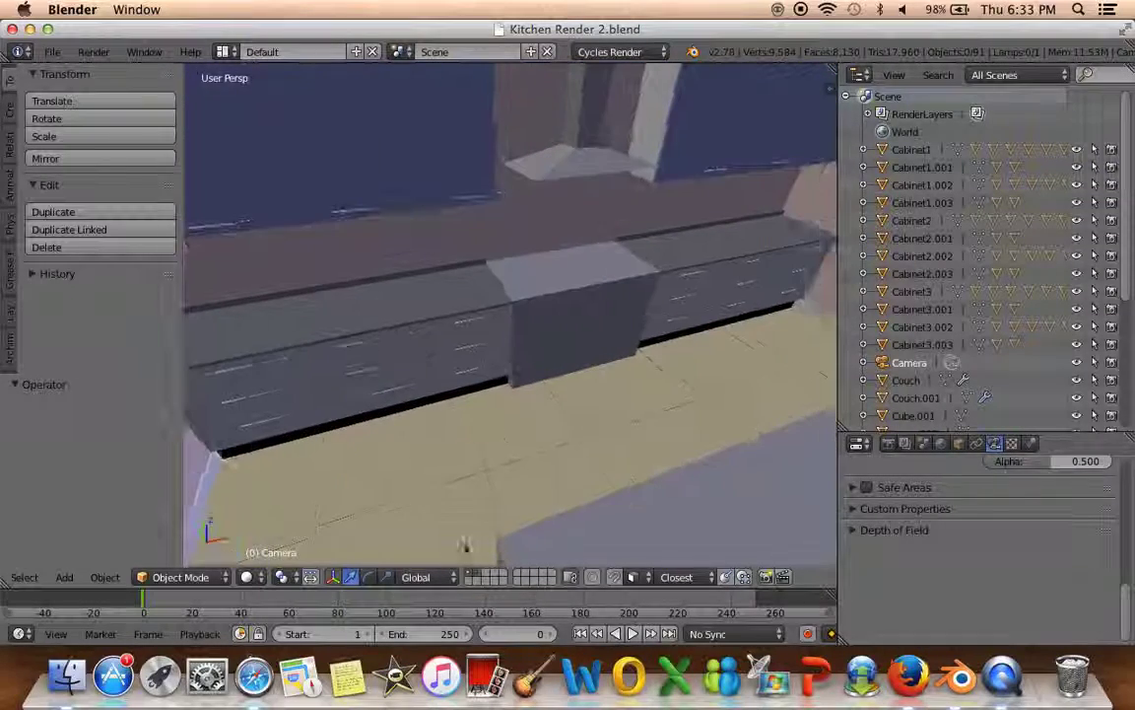
left_click(483, 578)
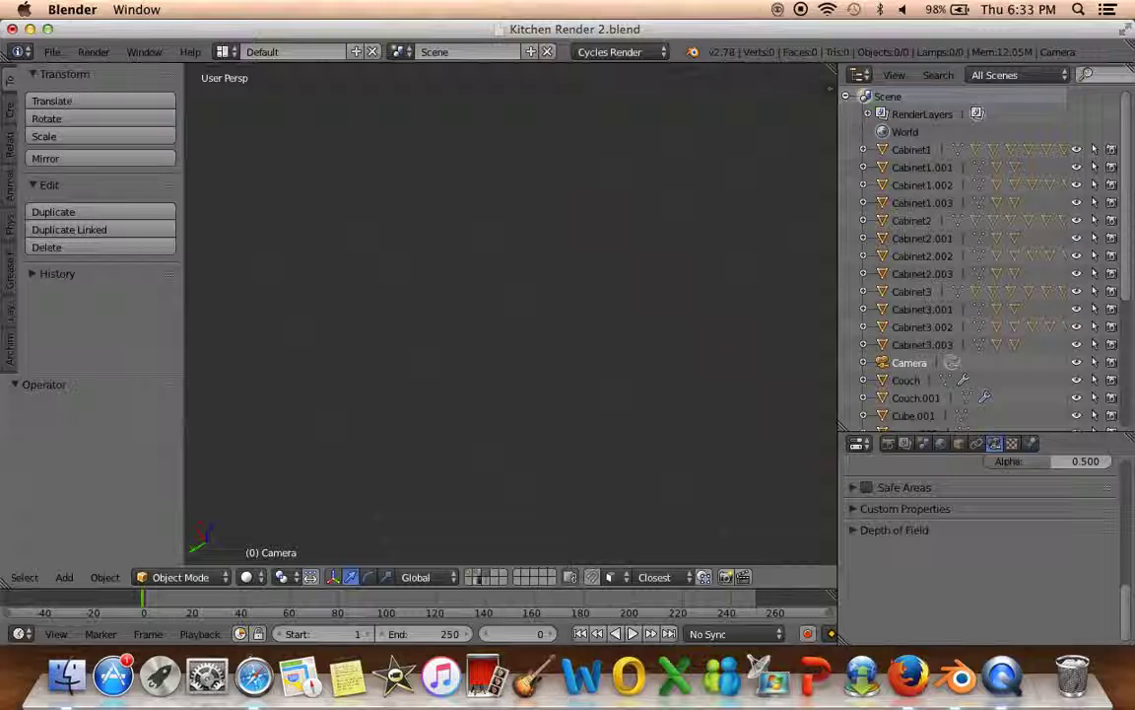
On the lamp layer, select all eight ceiling lamp fixtures and move them to another layer
left_click(477, 578)
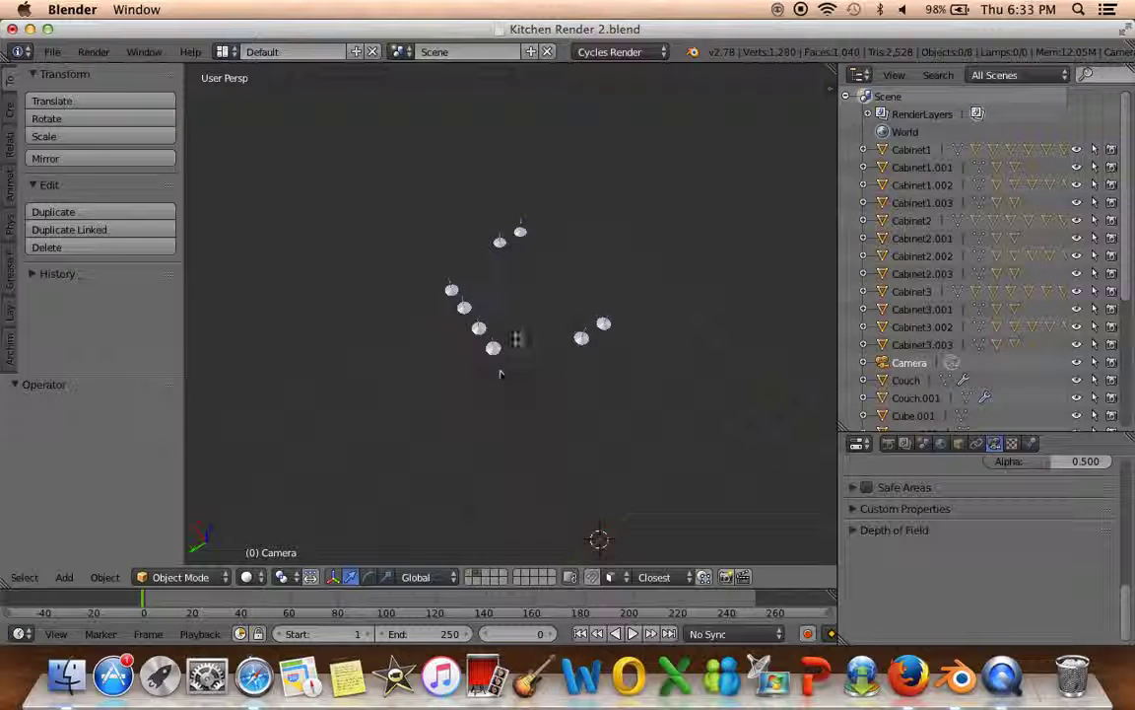
right_click(495, 359)
key("shift+d")
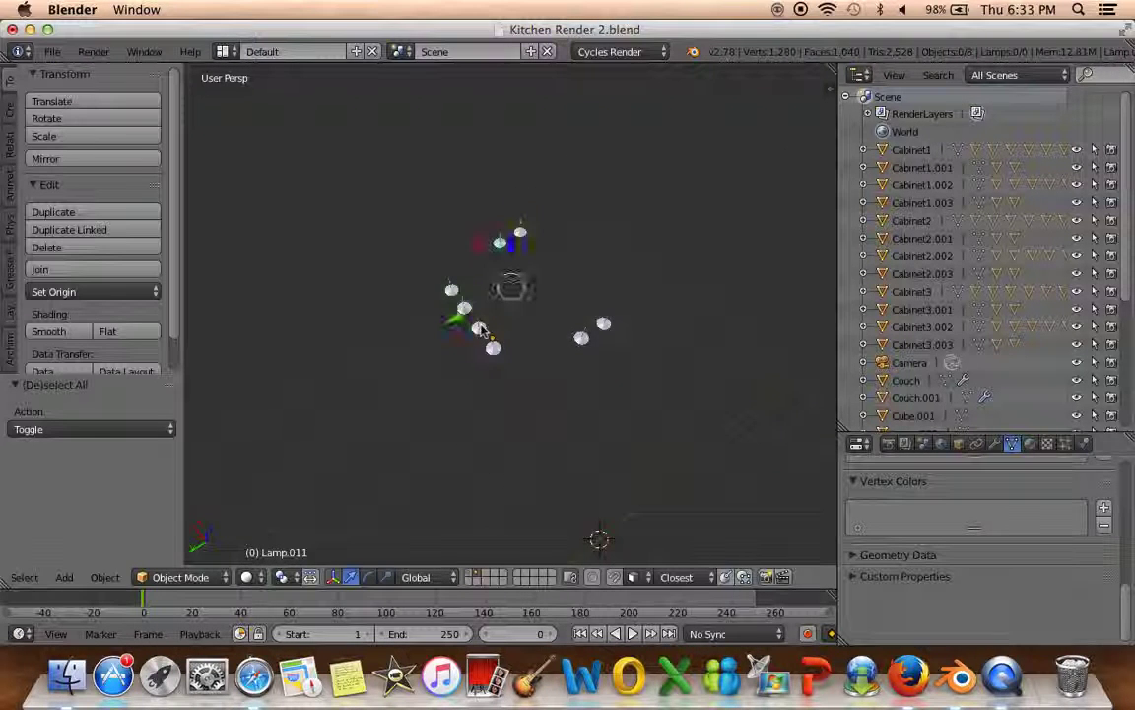
key("a")
key("m")
left_click(626, 367)
Move the lamps again onto the kitchen floor's layer, then show empty layer 2
left_click(471, 572)
left_click(469, 583)
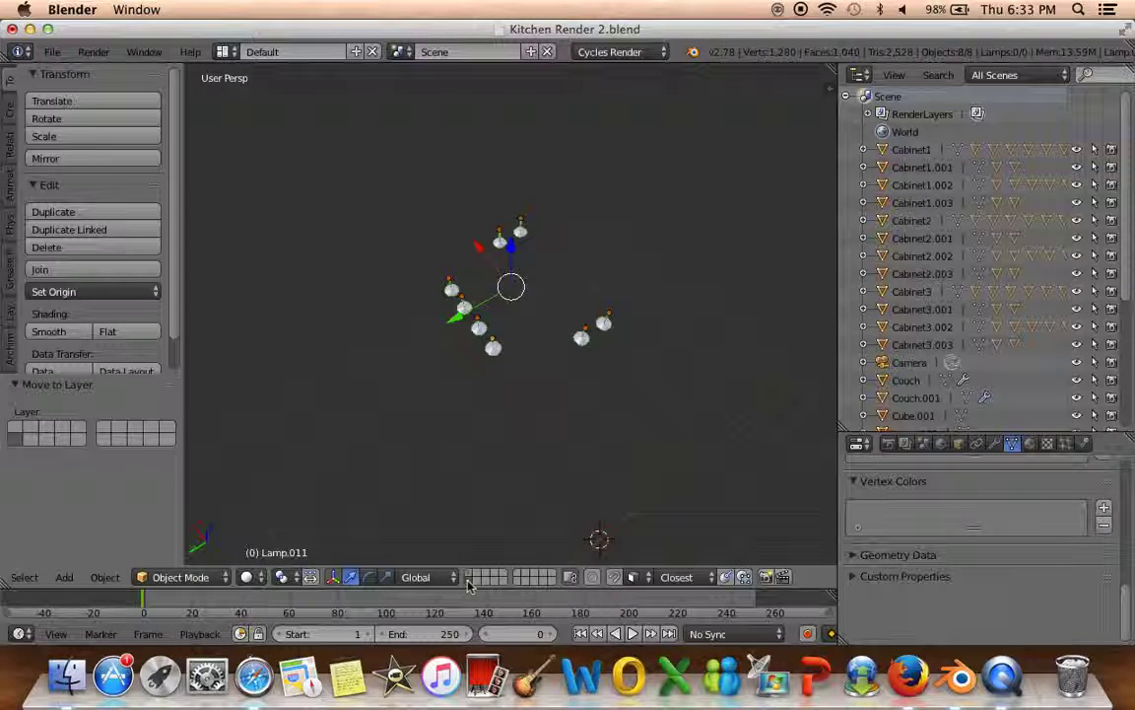
key("m")
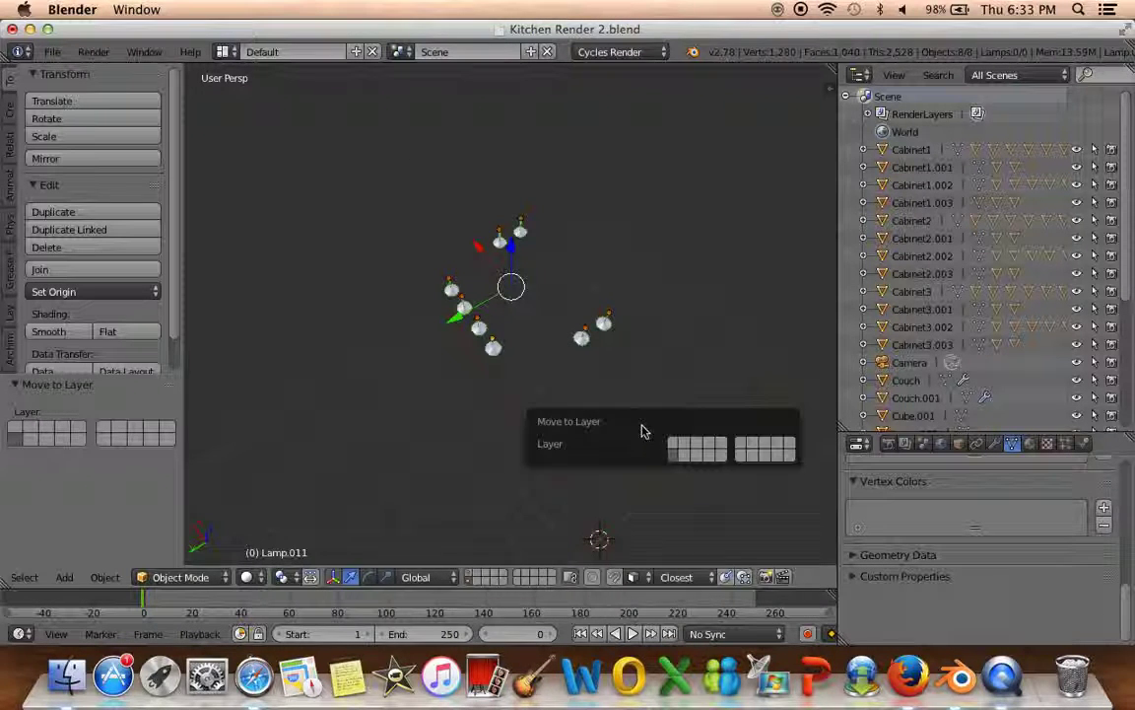
left_click(673, 448)
key("1")
key("2")
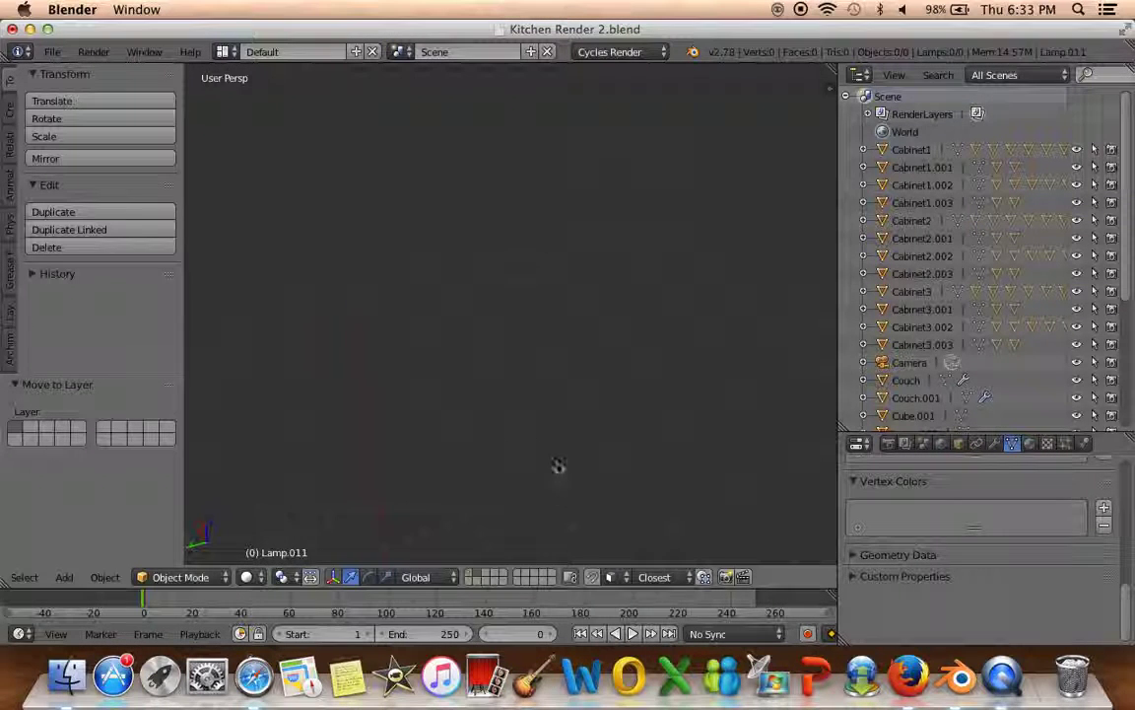
key("shift+a")
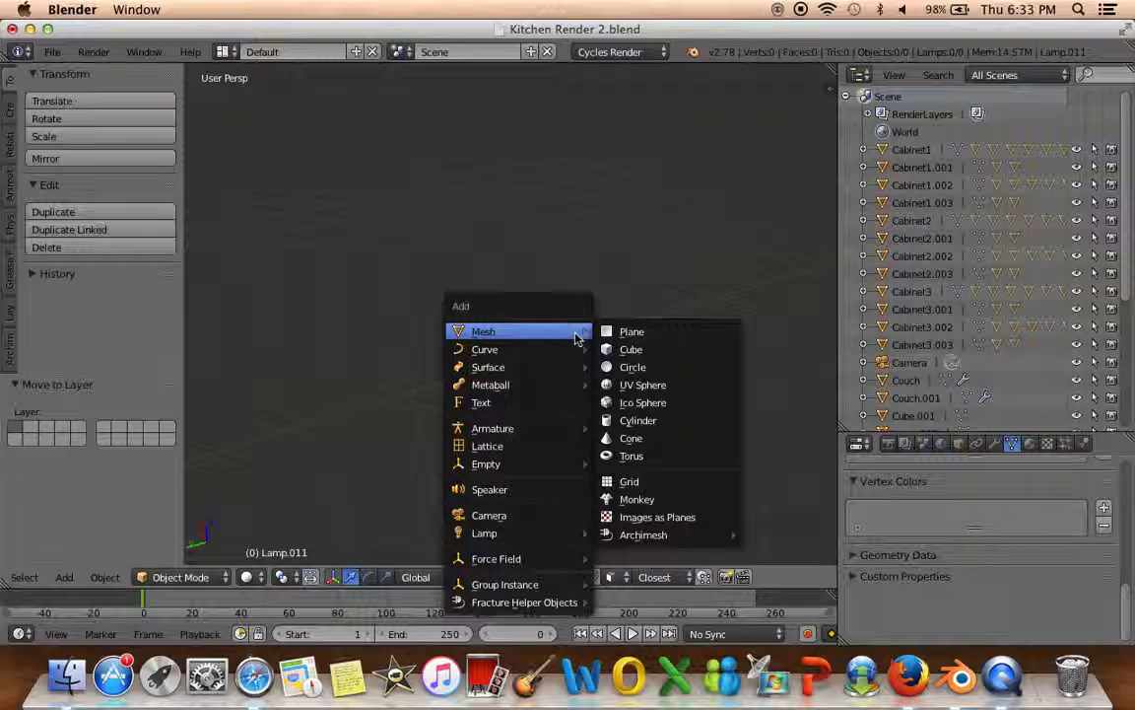
key("Escape")
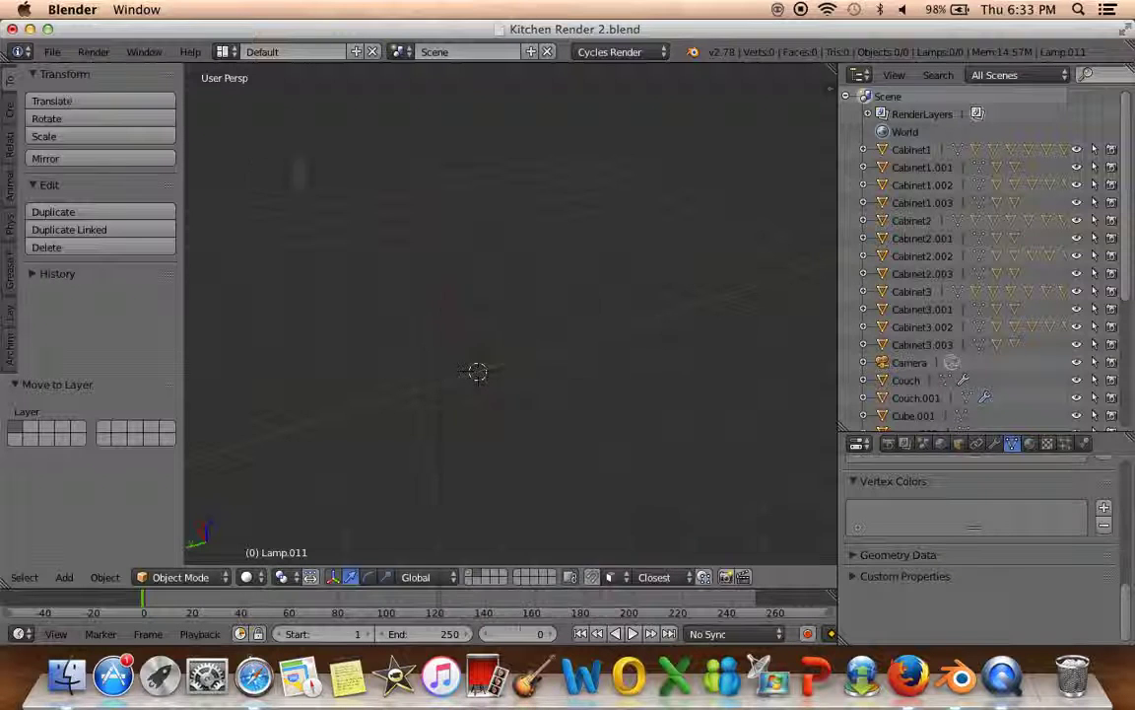
left_click(52, 51)
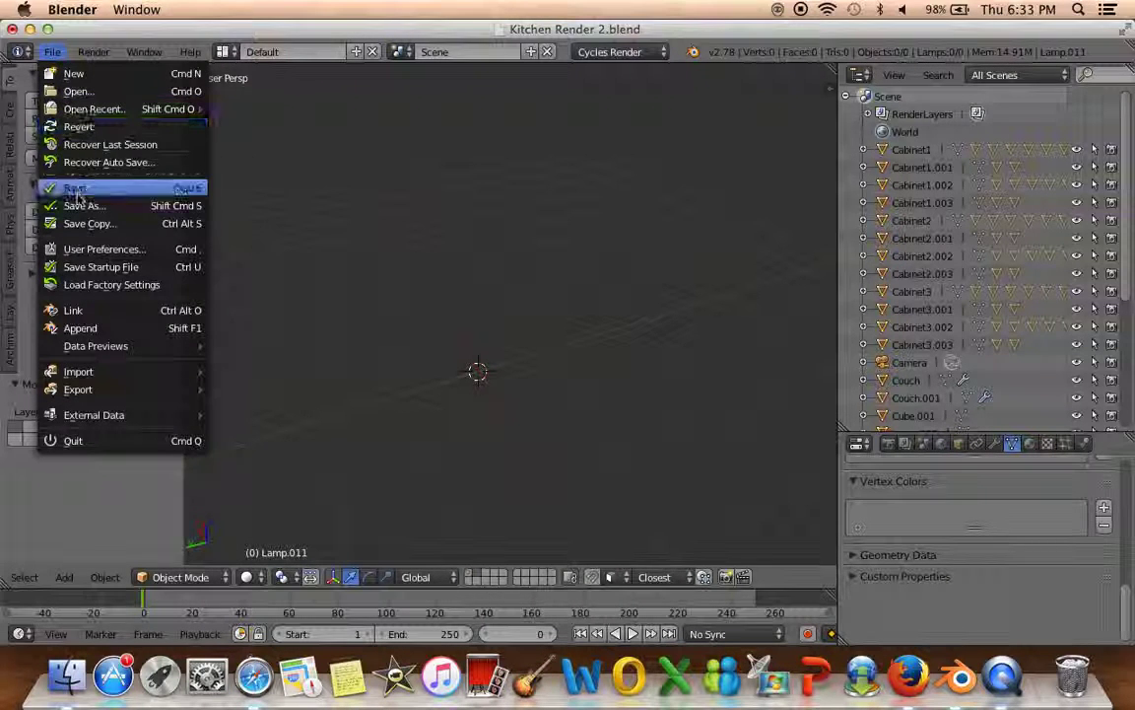
left_click(99, 249)
left_click_drag(262, 30, 363, 47)
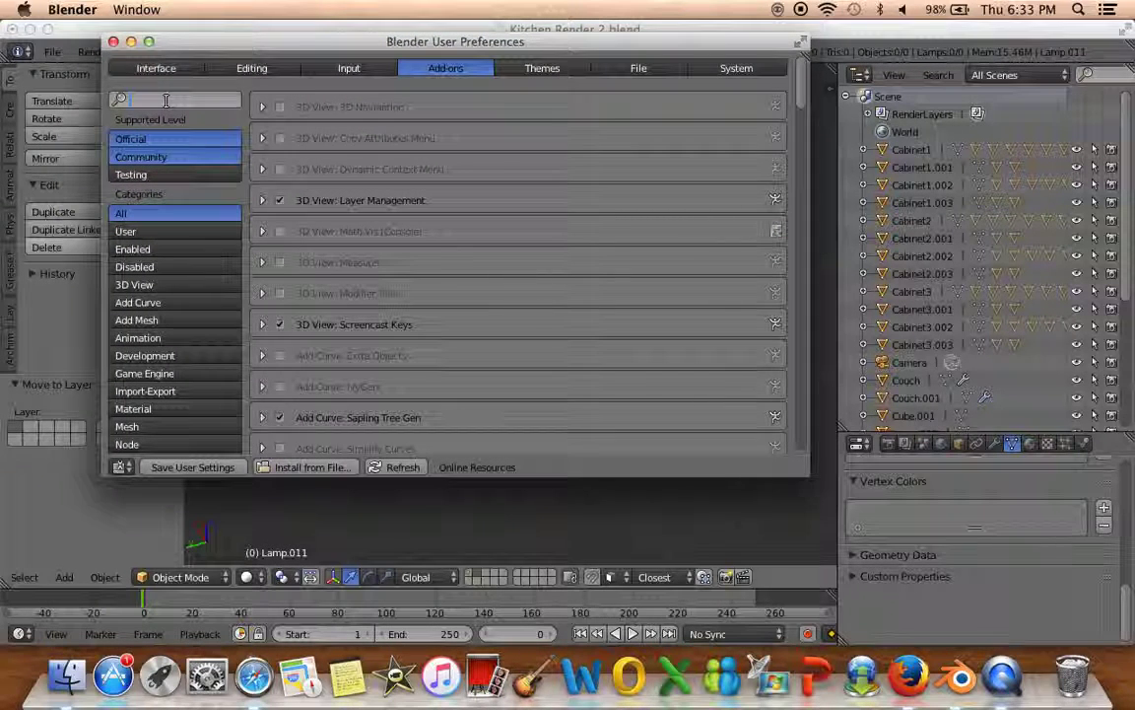
type("extra")
key("Return")
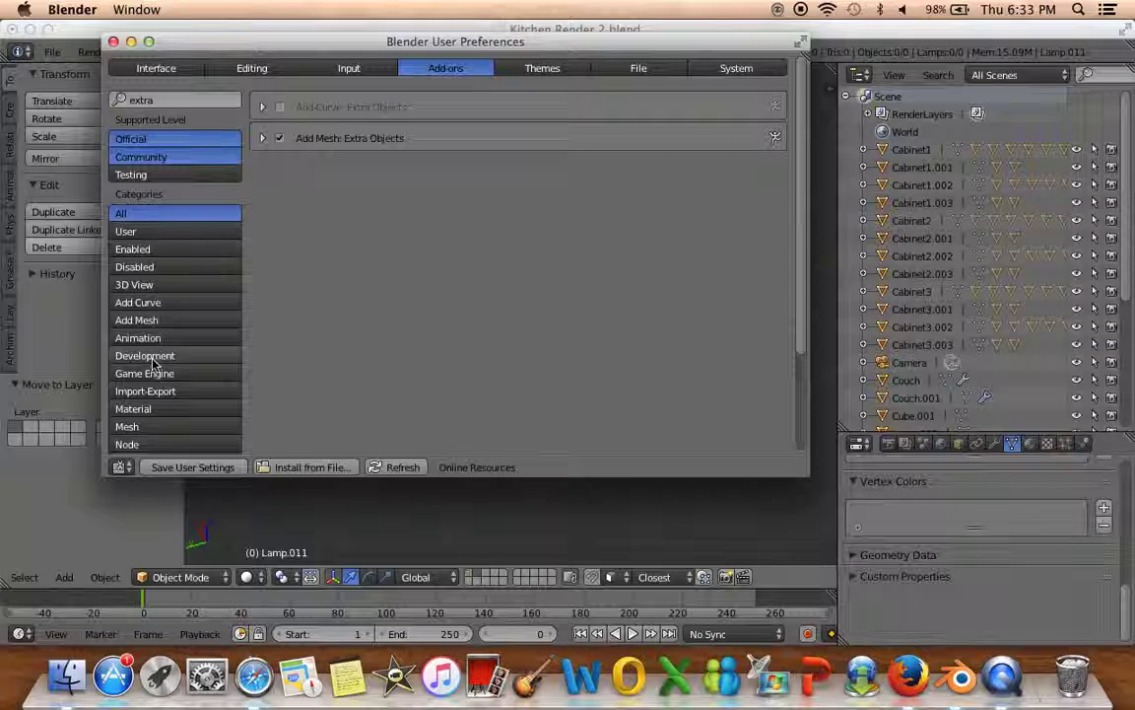
left_click(113, 41)
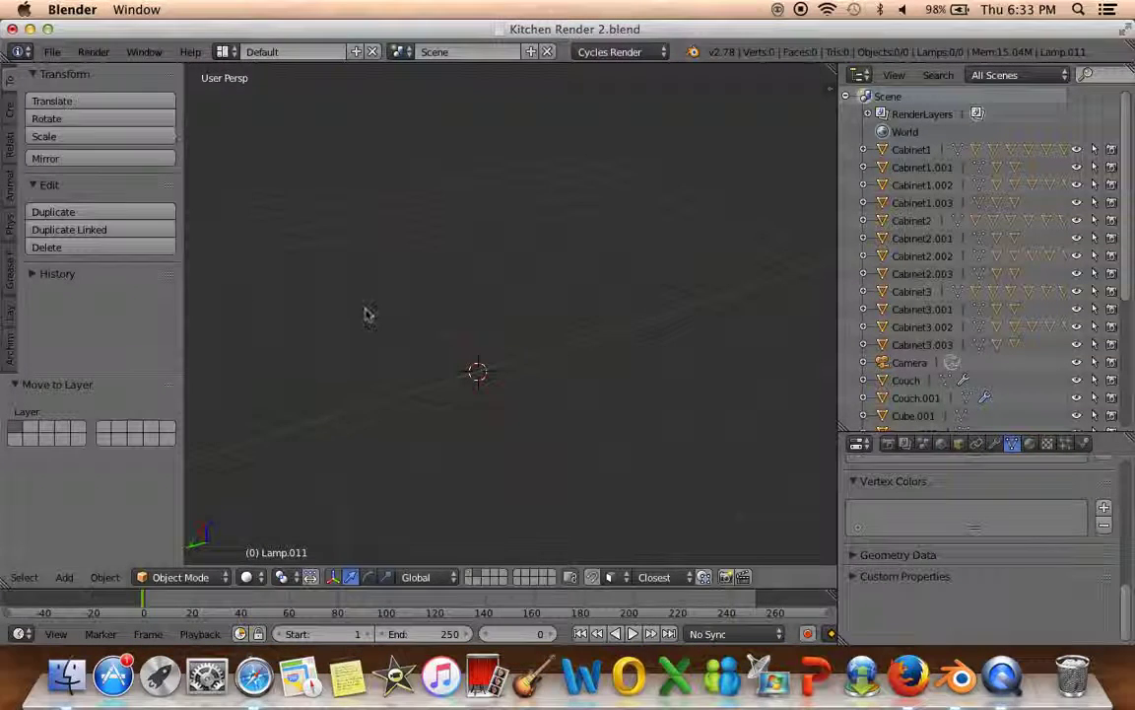
key("shift+a")
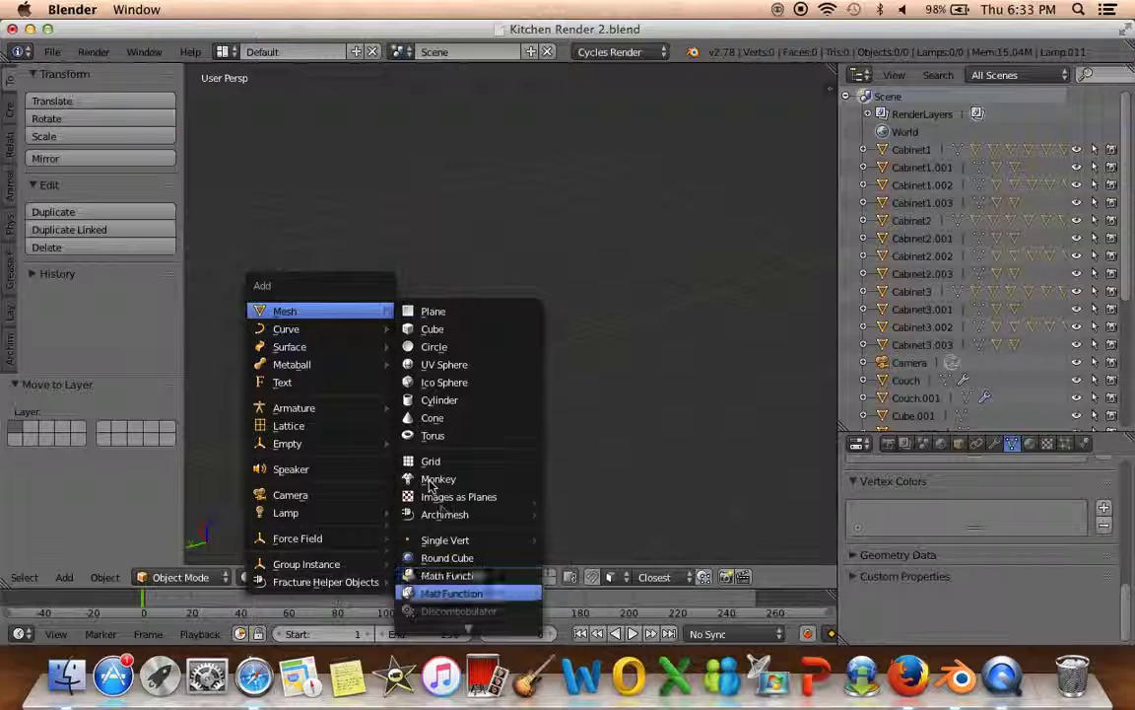
scroll(455, 603, "down", 2)
scroll(455, 603, "up", 4)
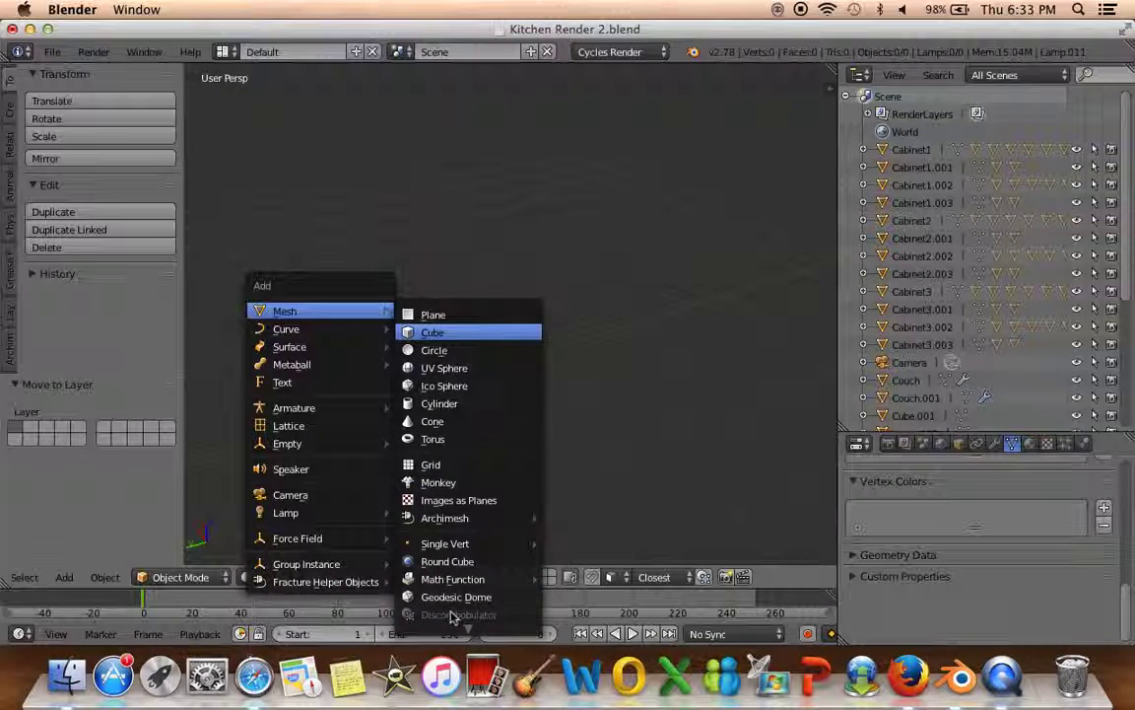
scroll(455, 611, "down", 5)
mouse_move(434, 586)
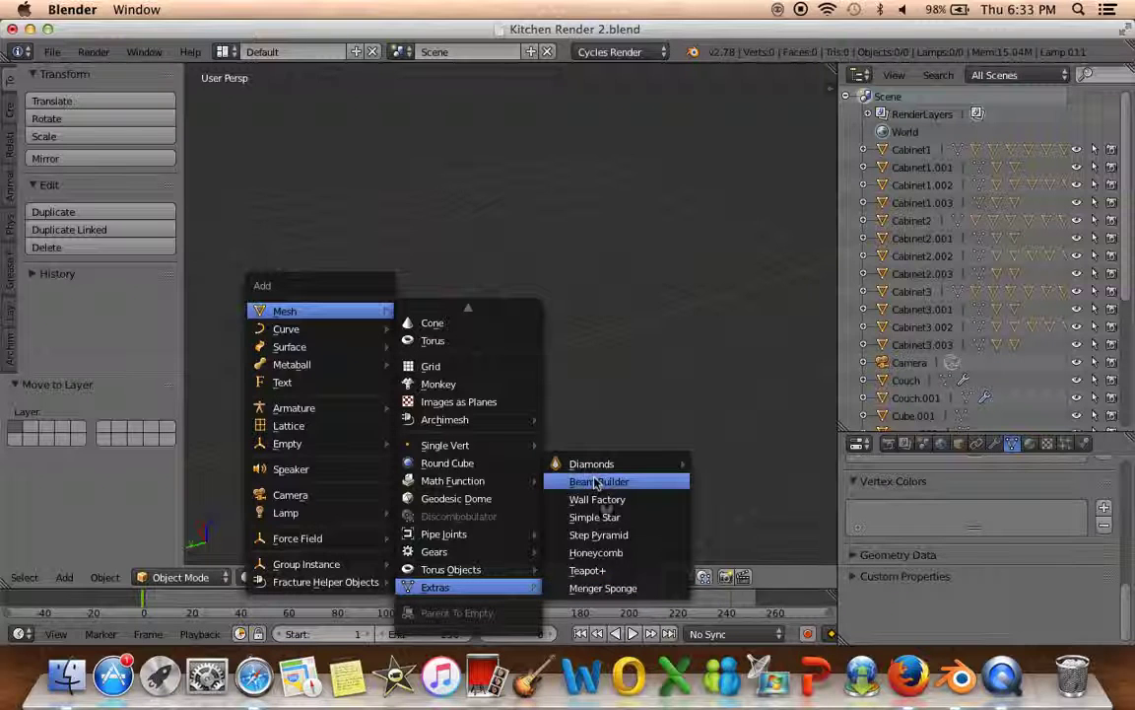
left_click(616, 574)
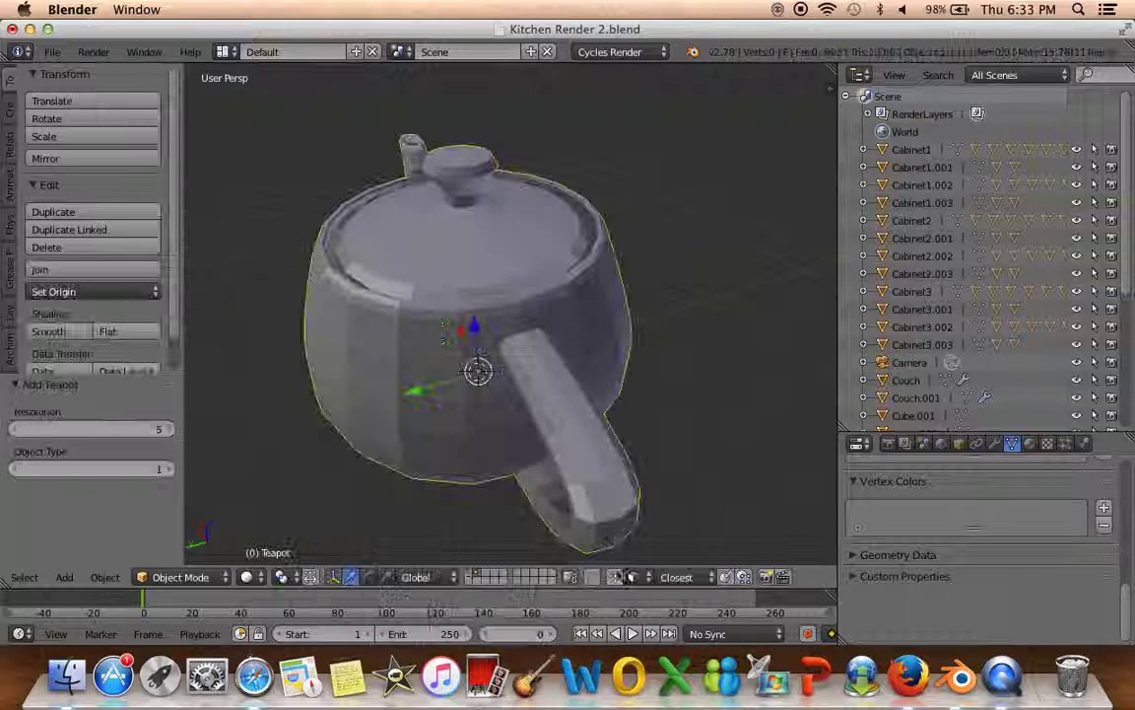
mouse_move(608, 457)
middle_mouse_down()
mouse_move(474, 444)
mouse_move(611, 463)
middle_mouse_up()
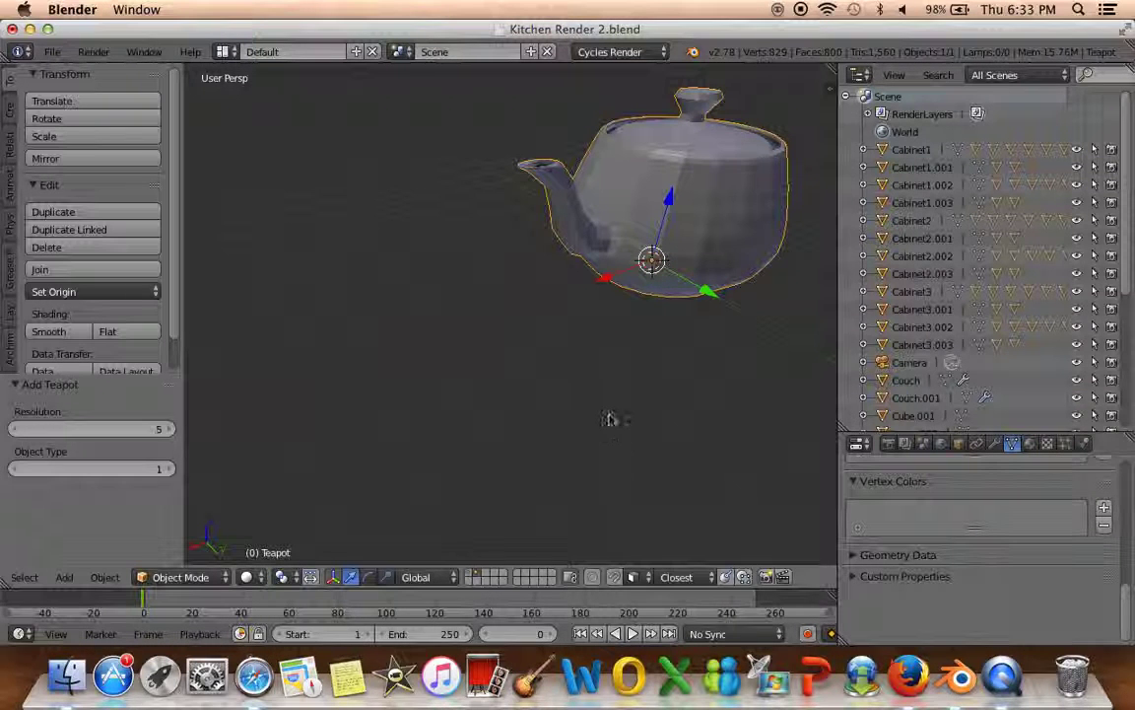
key("KP_Decimal")
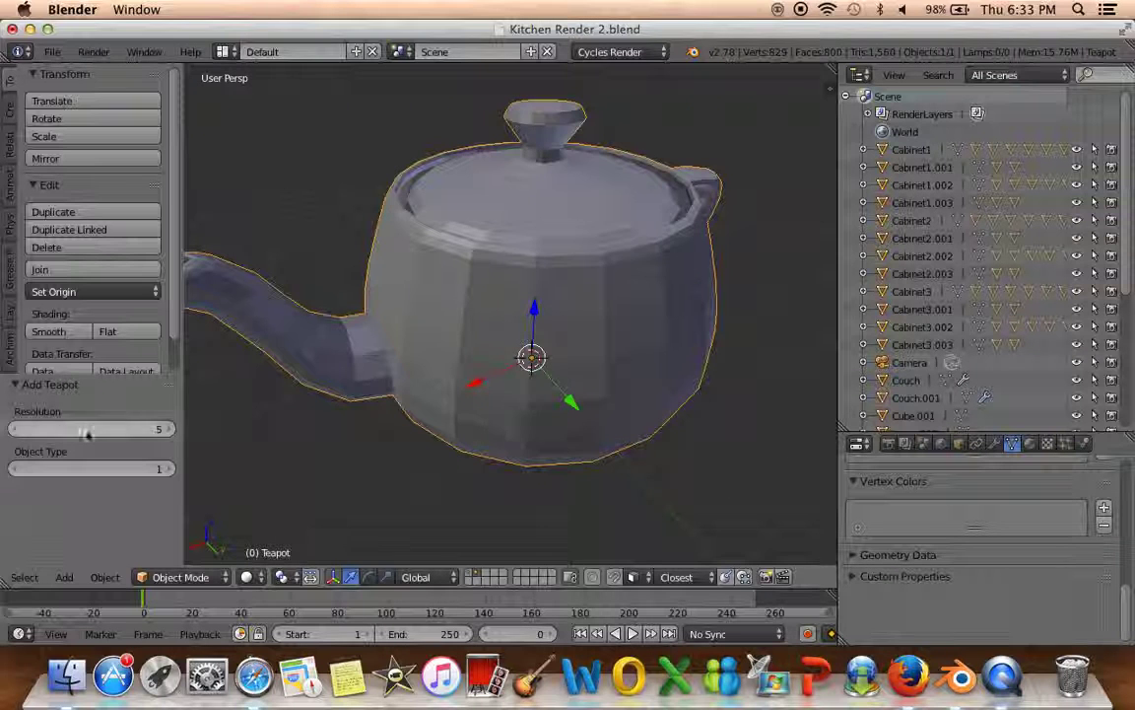
left_click(165, 469)
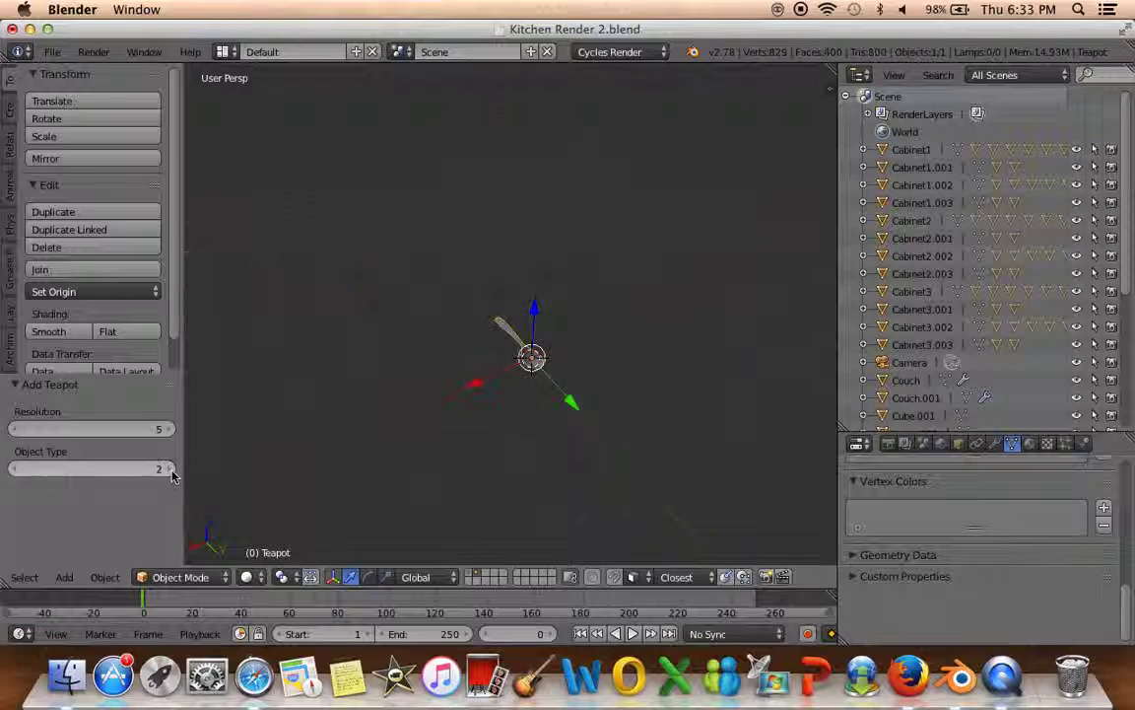
key("KP_Decimal")
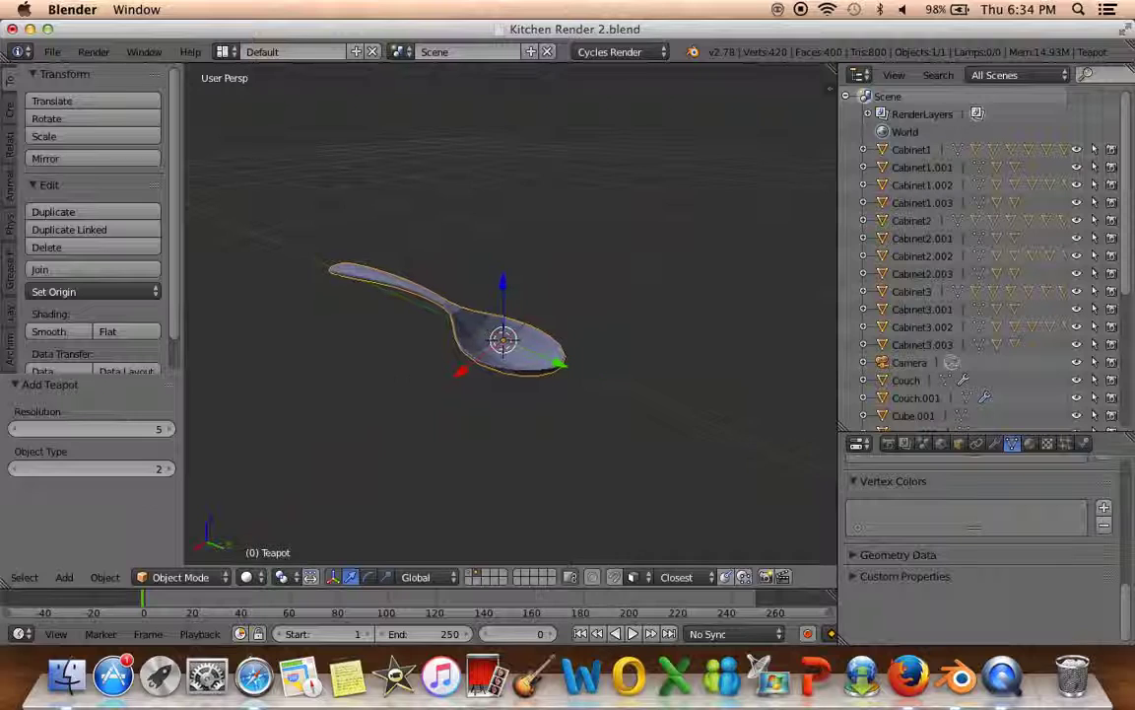
left_click(174, 471)
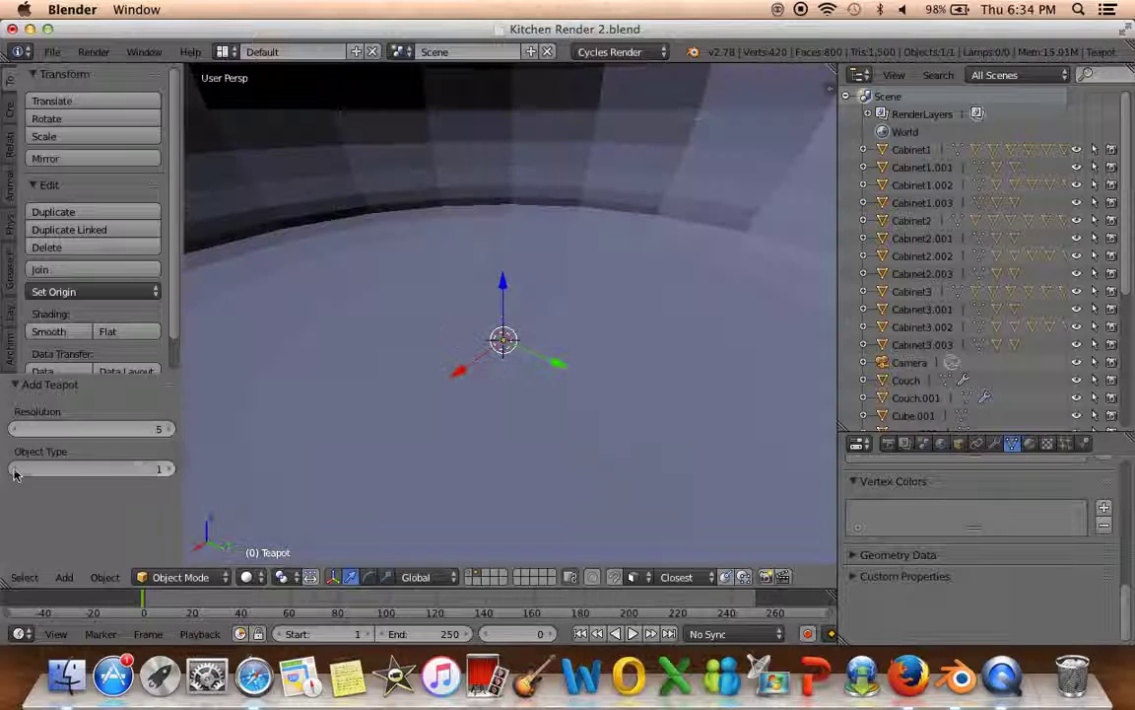
scroll(318, 541, "down", 5)
mouse_move(435, 390)
middle_mouse_down()
mouse_move(295, 387)
mouse_move(436, 368)
middle_mouse_up()
scroll(295, 387, "up", 5)
scroll(436, 368, "up", 2)
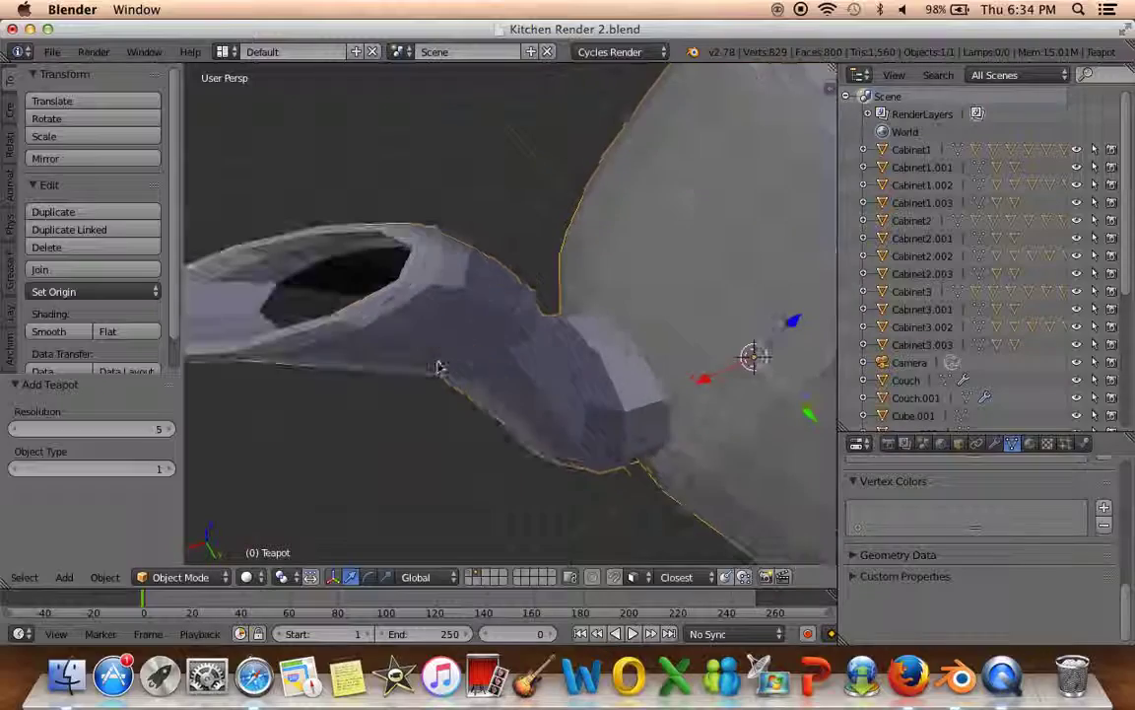
key("z")
scroll(383, 402, "down", 5)
key("z")
mouse_move(382, 402)
middle_mouse_down()
mouse_move(585, 336)
mouse_move(483, 351)
middle_mouse_up()
key("x")
left_click(492, 352)
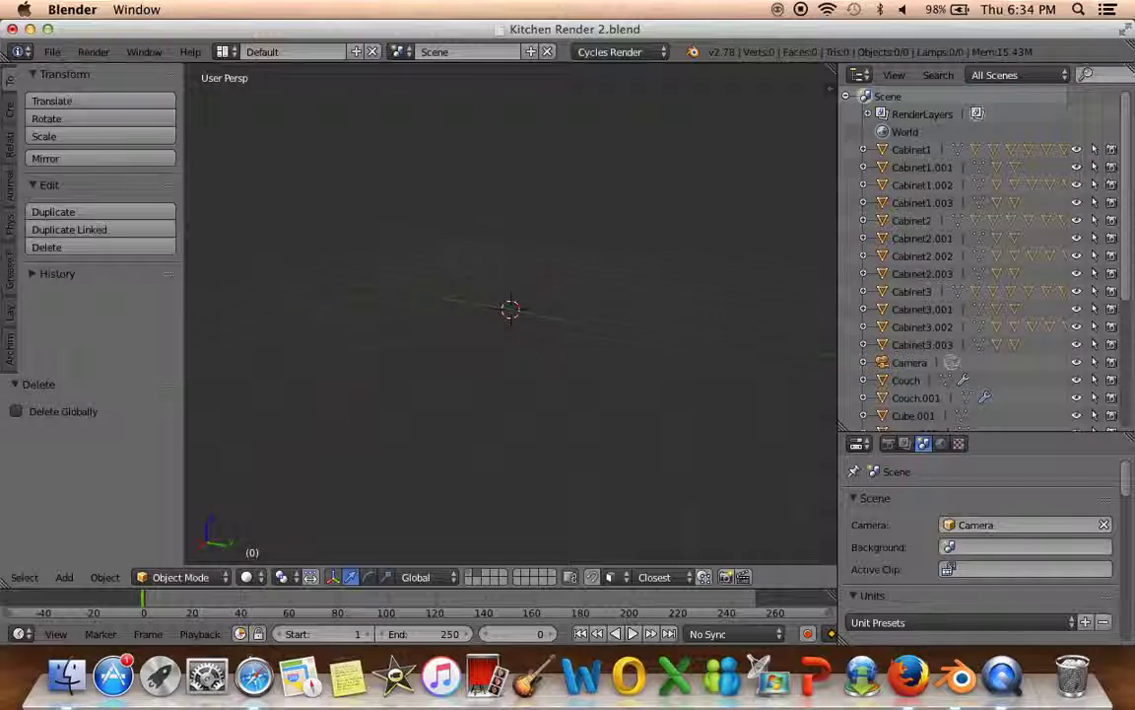
Add a circle mesh at the 3D cursor and fill it with one face in Edit Mode
key("shift+a")
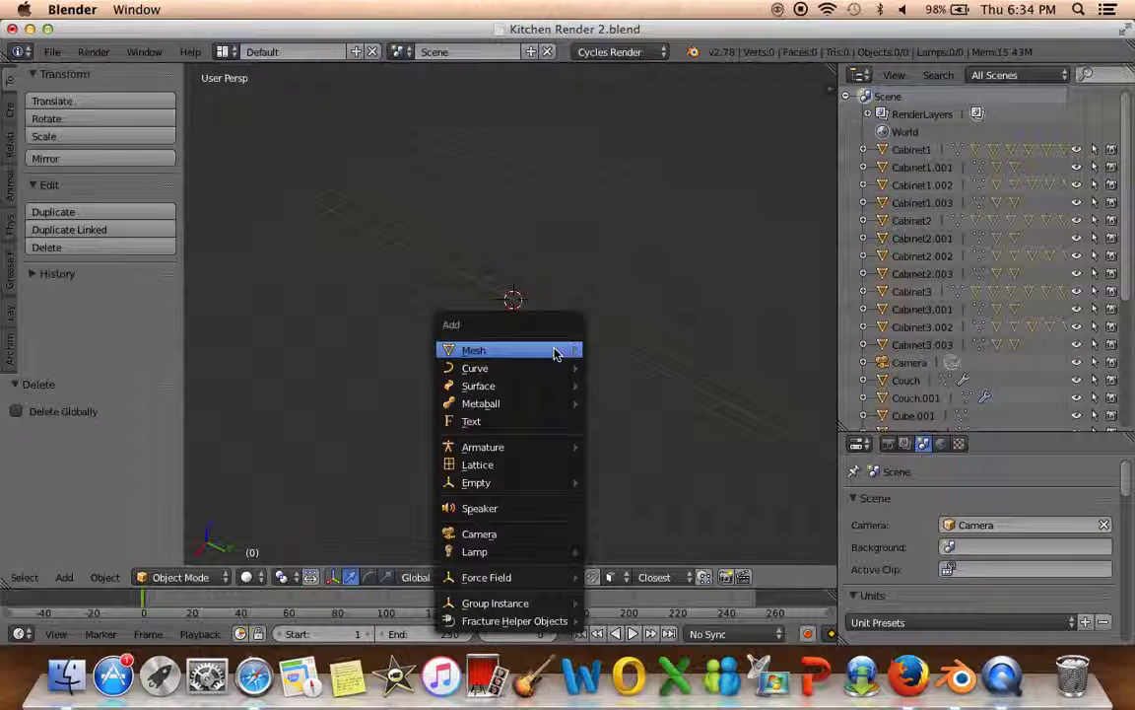
scroll(641, 69, "up", 4)
scroll(640, 69, "up", 2)
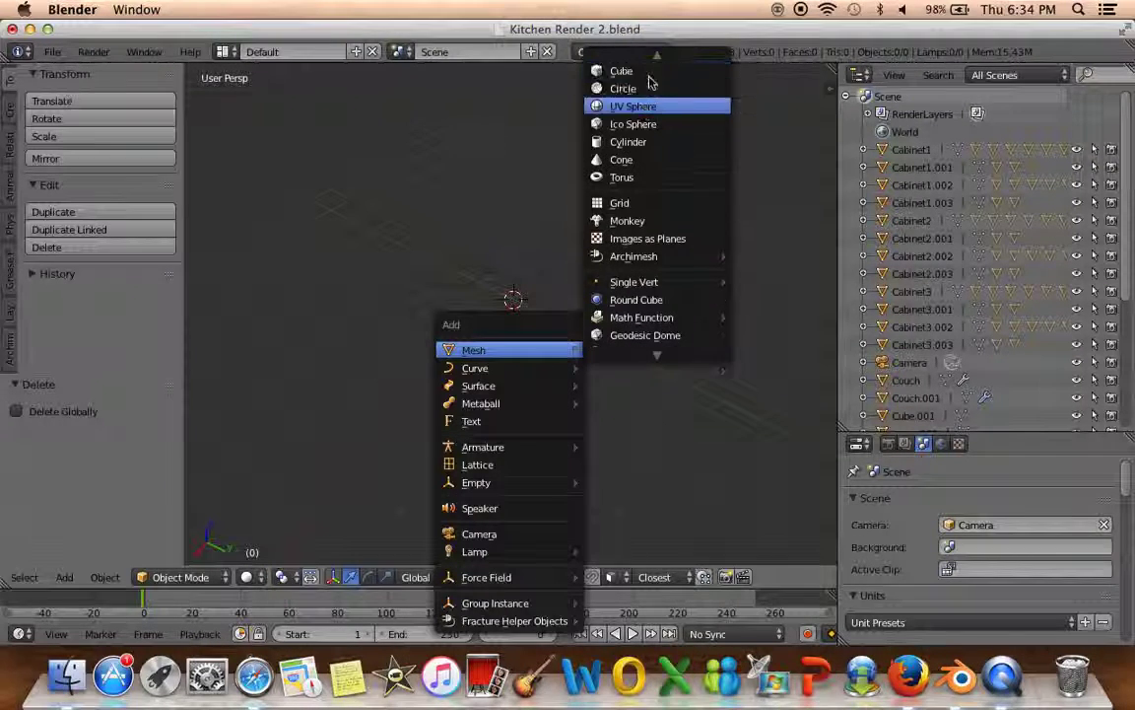
scroll(640, 69, "up", 1)
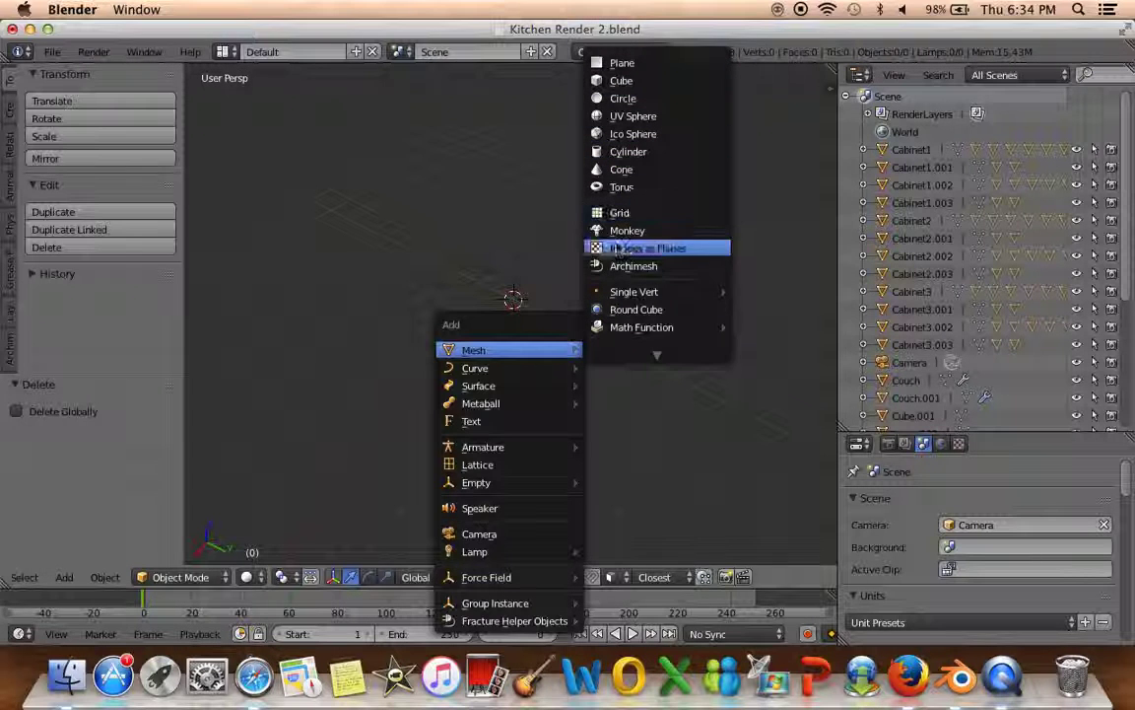
left_click(636, 99)
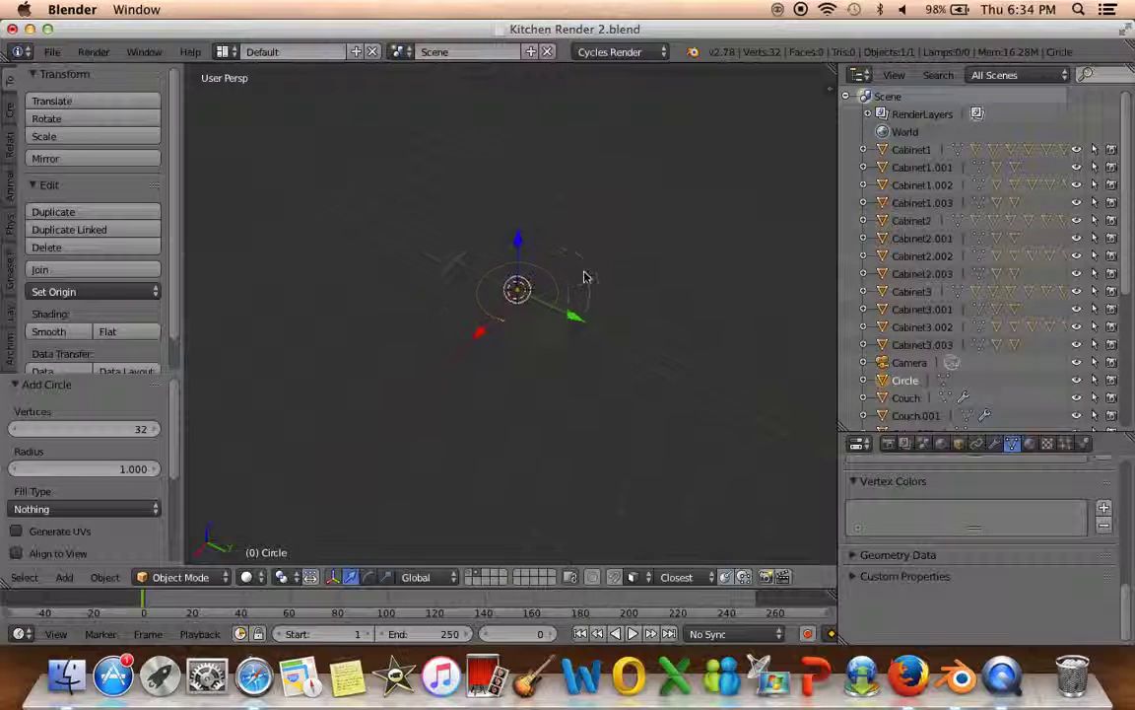
key("Tab")
key("f")
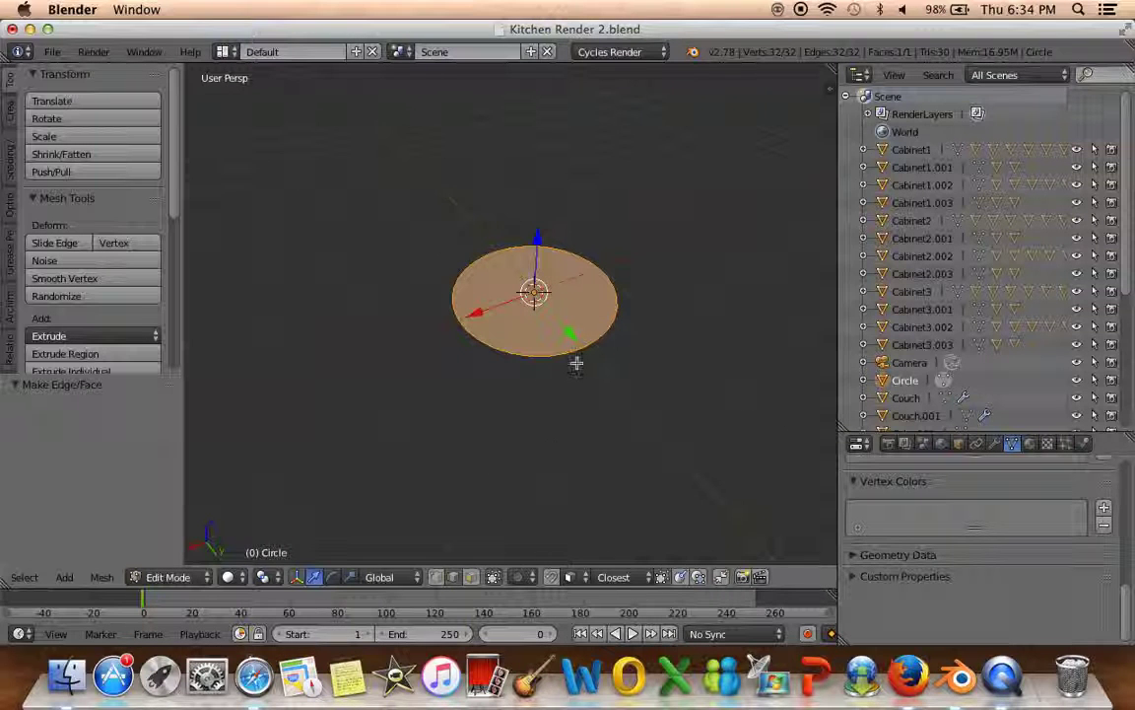
In front view, extrude the disc upward into a short cylinder and widen its top face
middle_click_drag(573, 355, 644, 324)
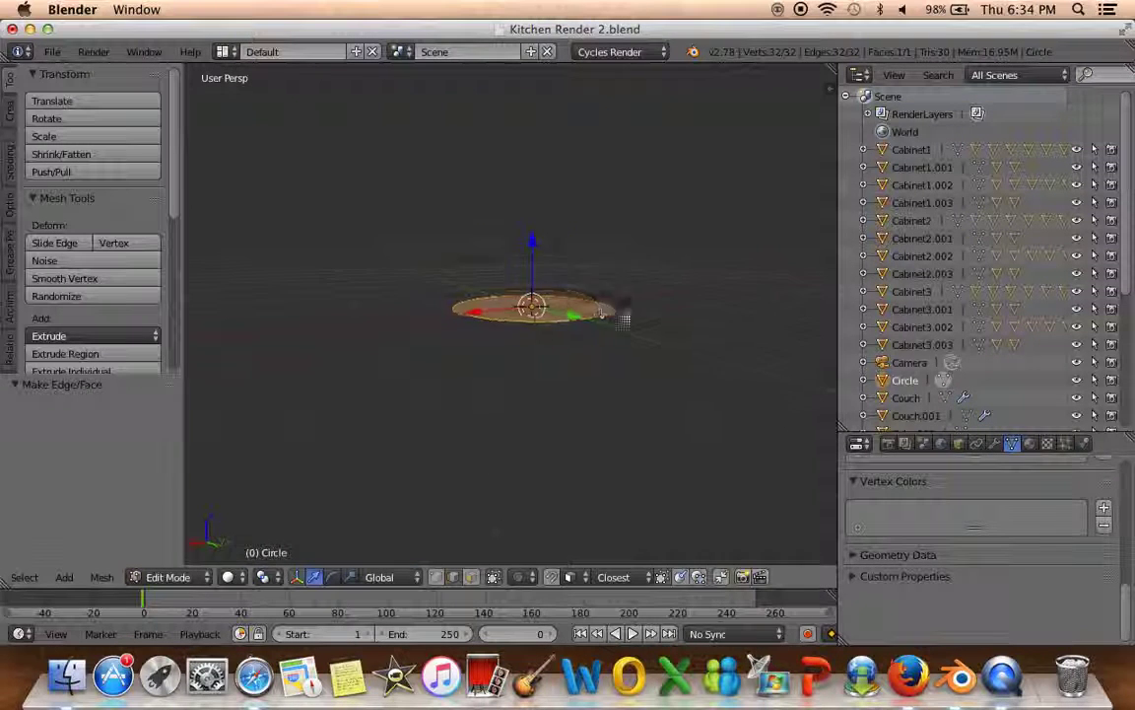
key("KP_1")
key("e")
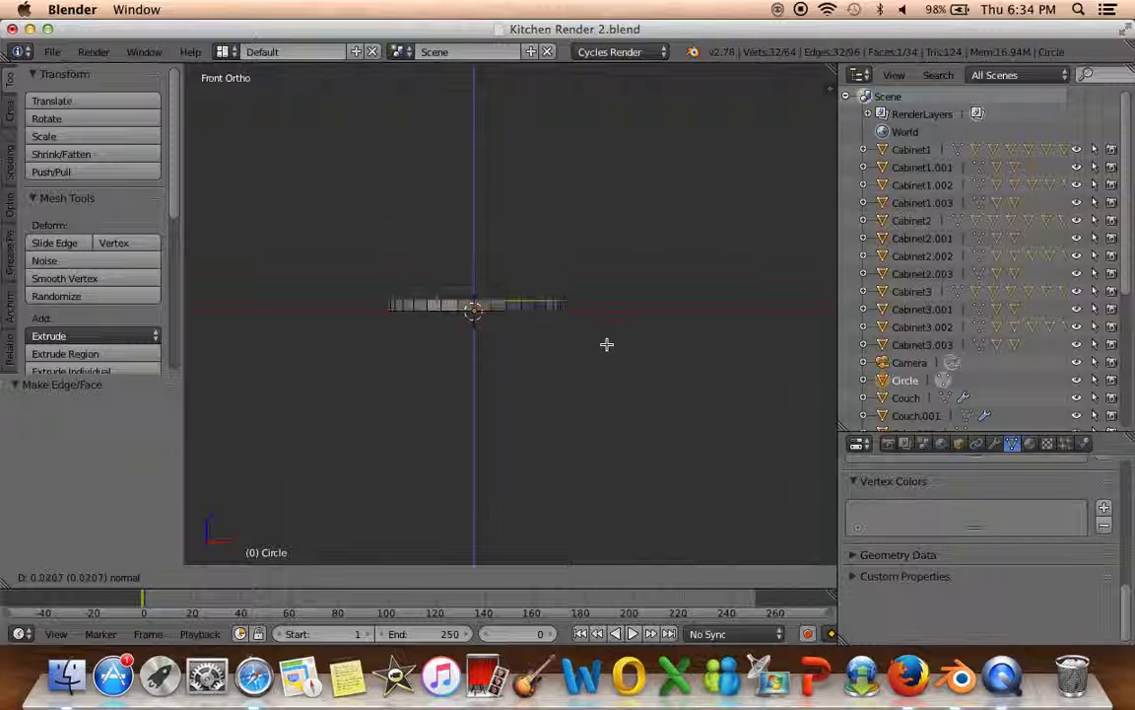
left_click(607, 309)
mouse_move(590, 324)
middle_mouse_down("shift")
mouse_move(578, 451)
mouse_move(452, 453)
mouse_move(555, 460)
middle_mouse_up("shift")
key("s")
left_click(612, 390)
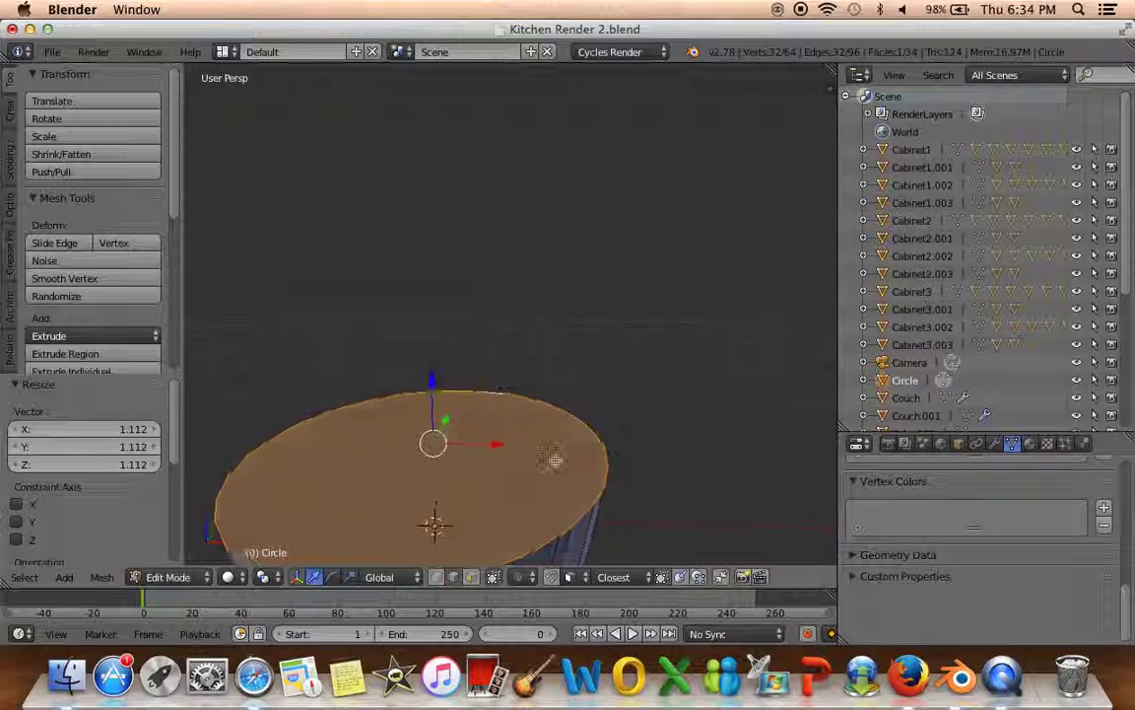
Rescale the bottom to straighten the side walls and raise the top cap by 0.12 along Z
key("KP_1")
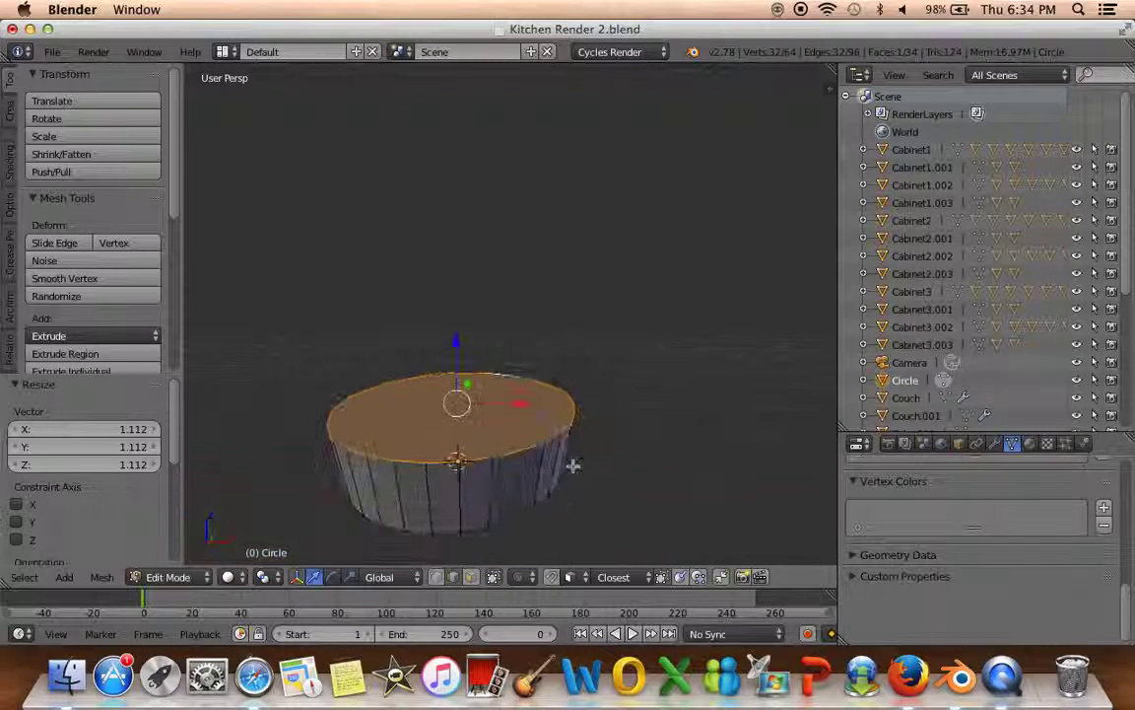
middle_click_drag(523, 416, 541, 341, "shift")
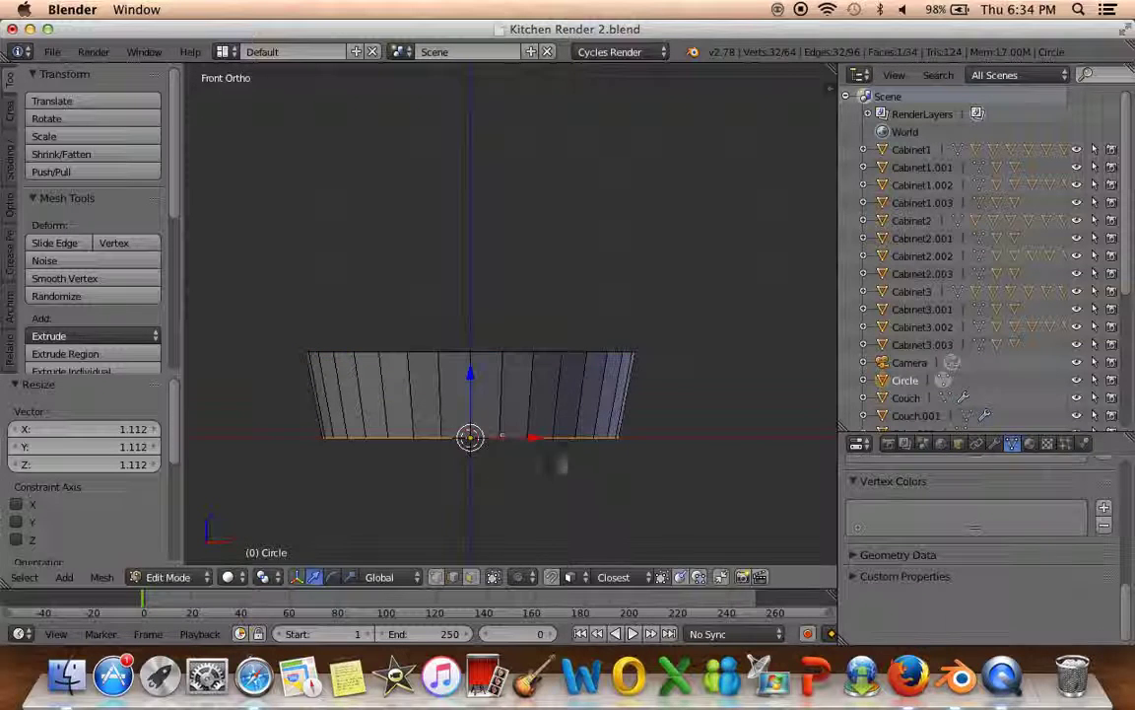
key("s")
left_click(608, 489)
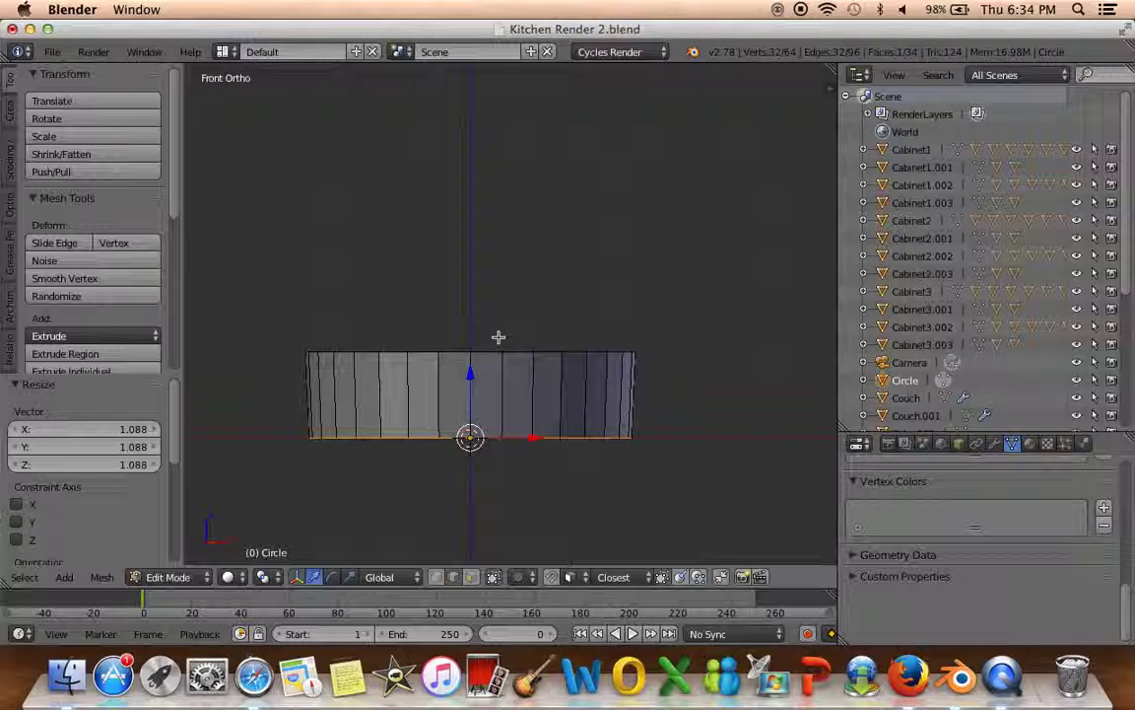
right_click(498, 330)
key("g")
key("z")
left_click(482, 273)
Extrude a top ring, widen it to 1.055, and extrude it upward into a lip
key("e")
right_click(542, 408)
key("s")
left_click(632, 417)
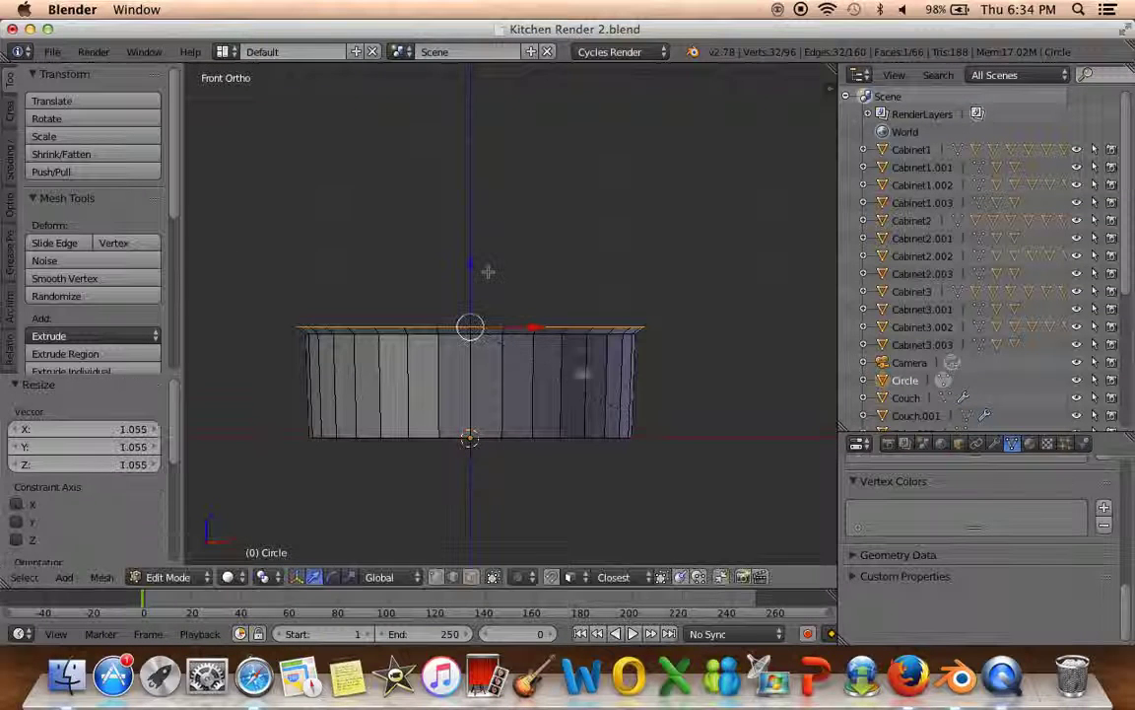
key("e")
left_click(558, 313)
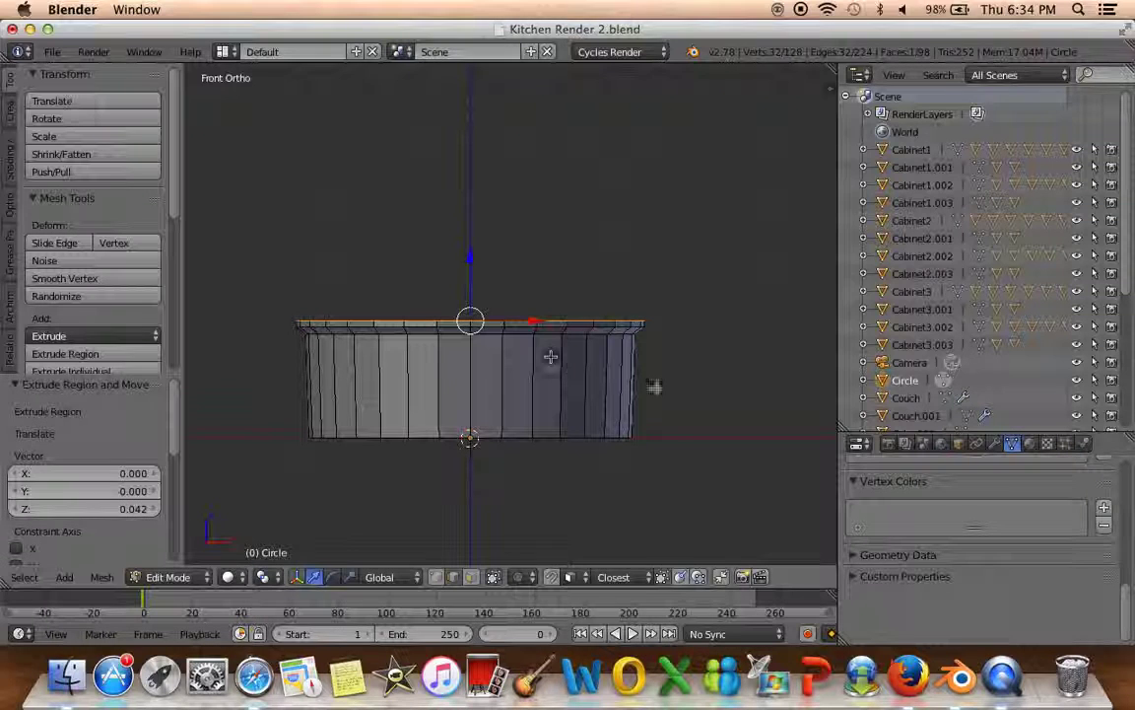
Inset the top face by extruding in place and scaling it to 0.895
key("e")
right_click(724, 368)
key("s")
left_click(700, 362)
mouse_move(697, 361)
middle_mouse_down()
mouse_move(684, 449)
mouse_move(691, 409)
middle_mouse_up()
key("s")
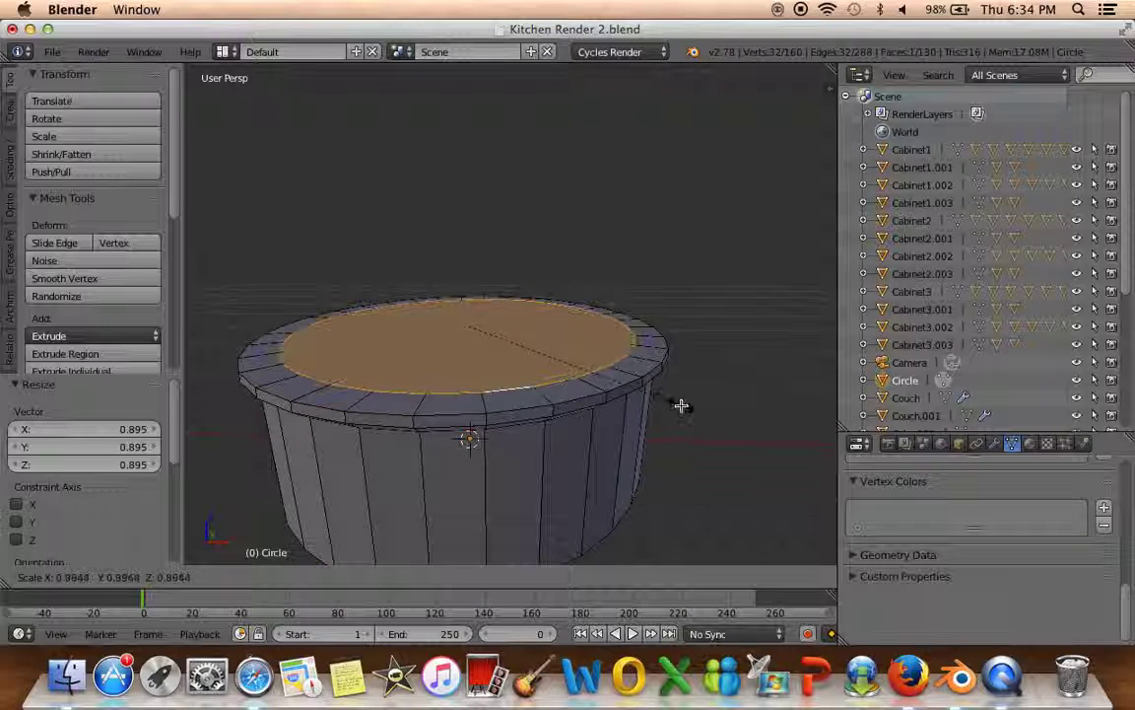
left_click(705, 408)
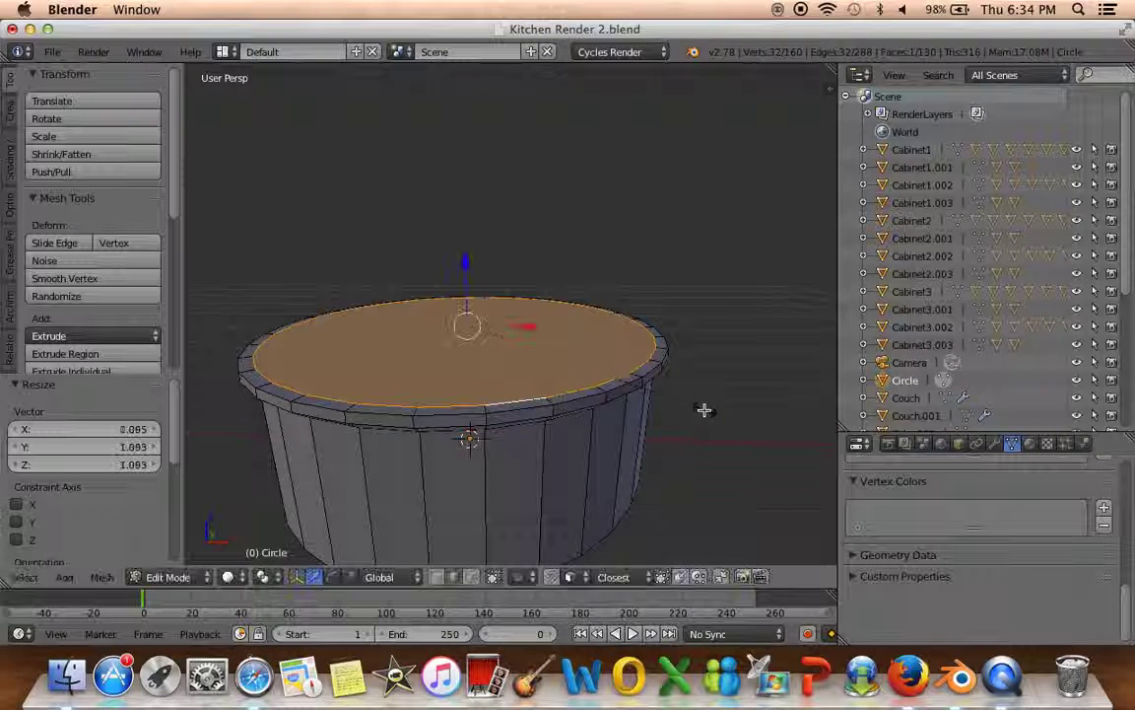
Extrude the inner top face slightly downward and shrink it a little
key("KP_1")
key("z")
scroll(662, 310, "up", 2)
key("e")
left_click(660, 336)
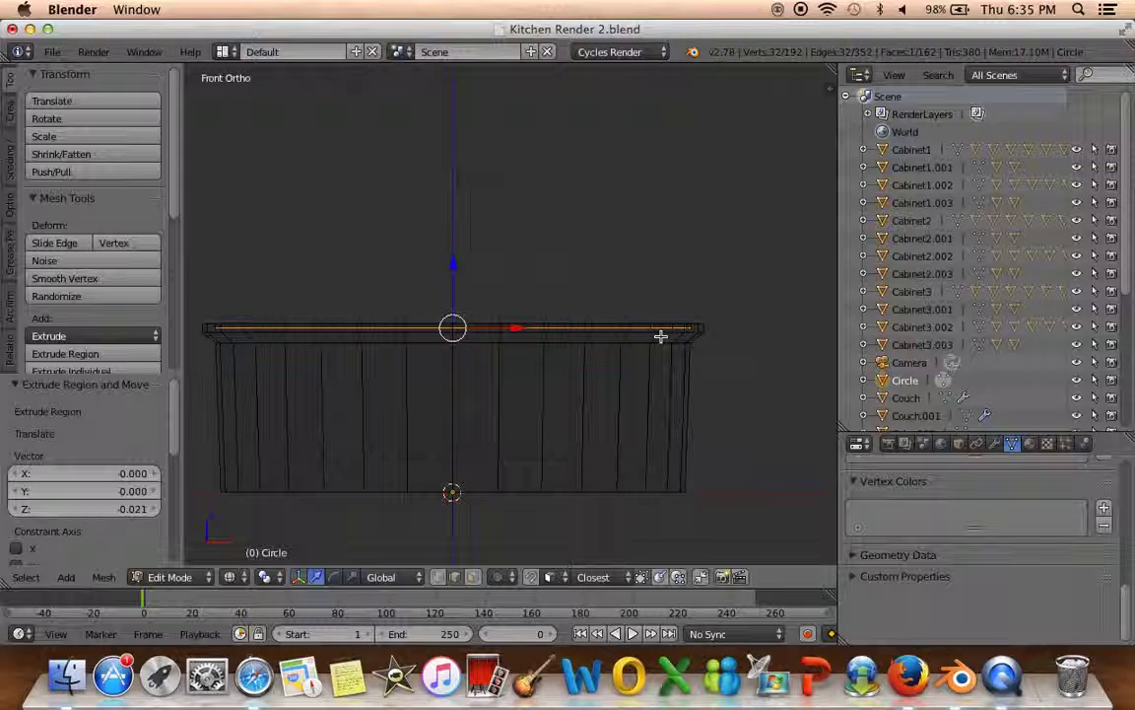
key("z")
middle_click_drag(660, 336, 658, 360)
scroll(674, 357, "down", 3)
key("s")
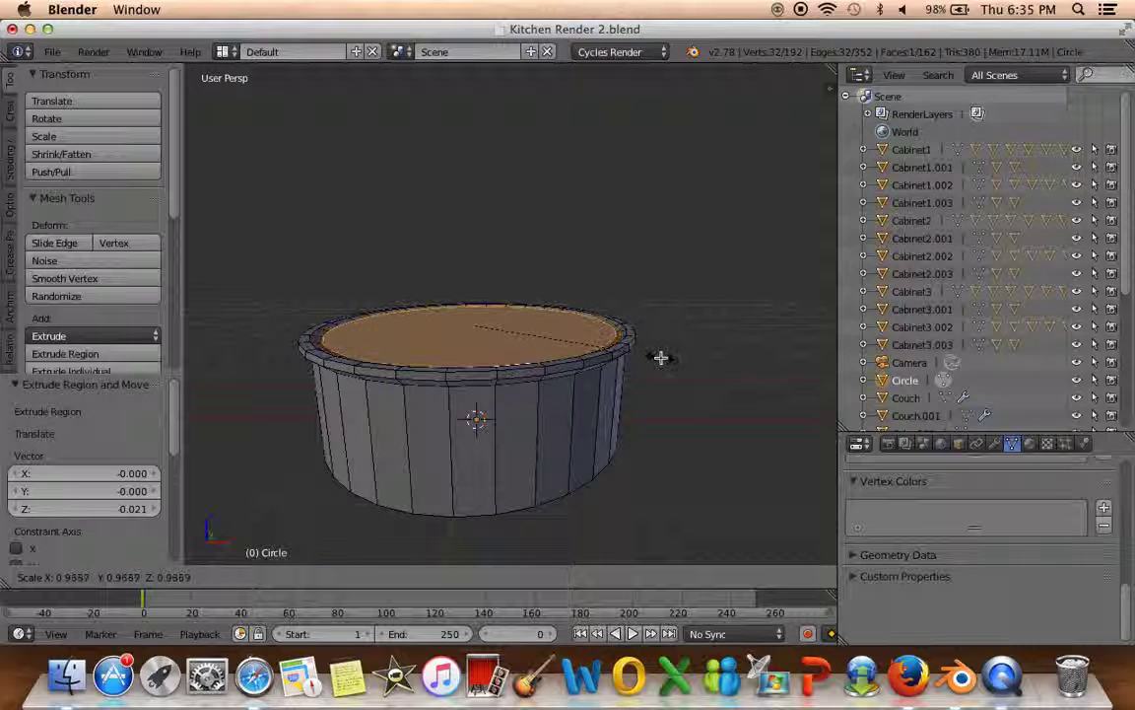
left_click(665, 357)
Extrude the inner face down into an inner wall, resize the floor, and lower it slightly
key("KP_1")
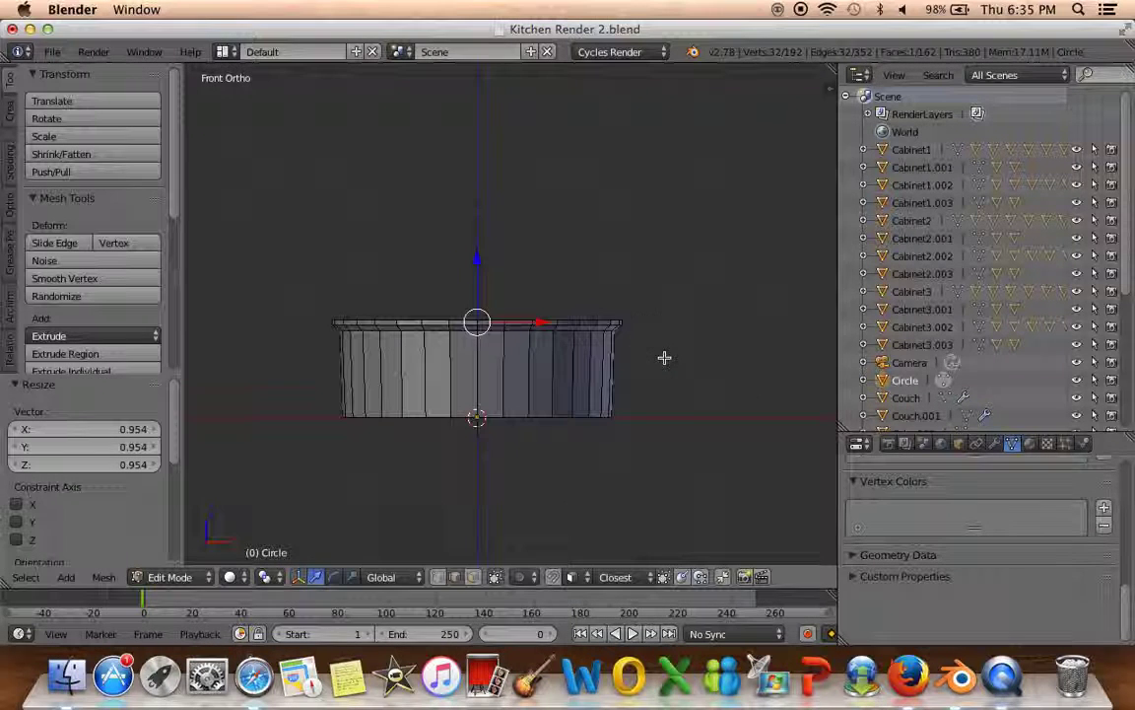
key("z")
scroll(630, 337, "up", 2)
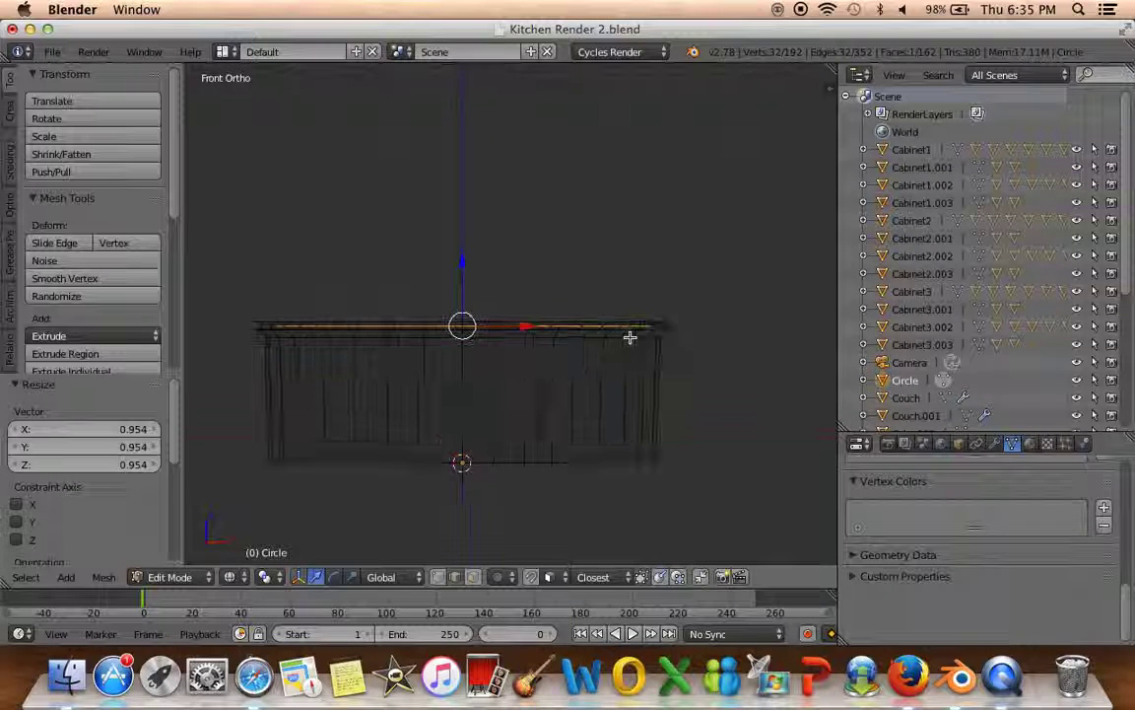
key("e")
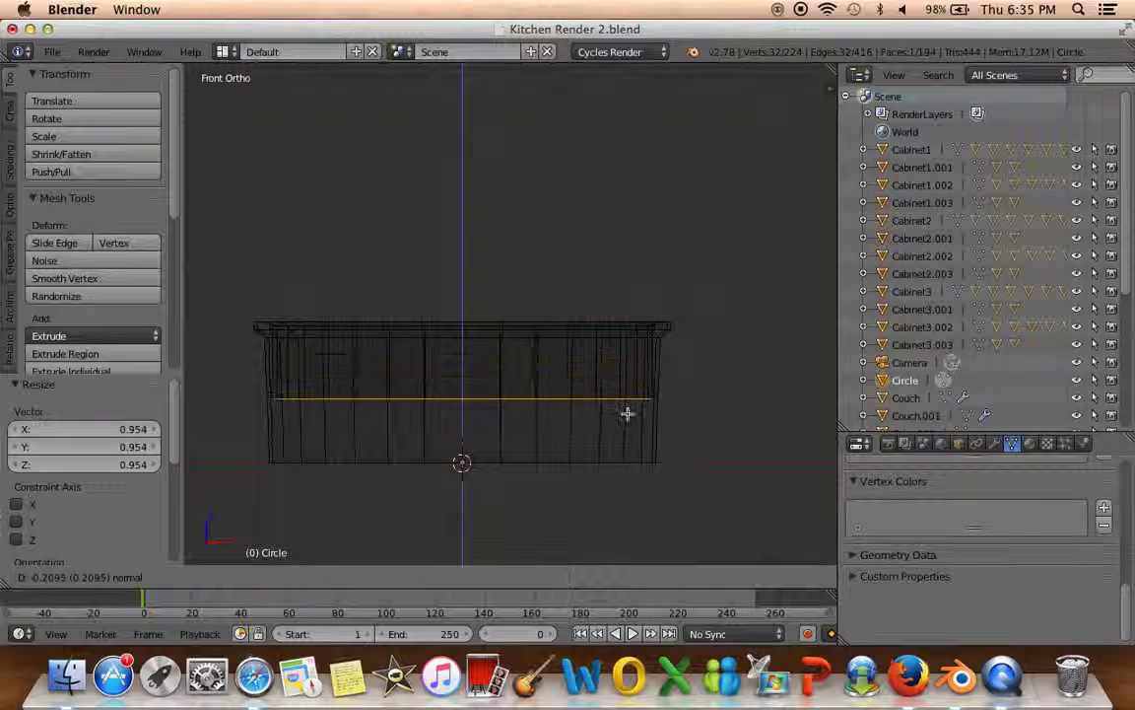
left_click(616, 460)
key("s")
left_click(705, 411)
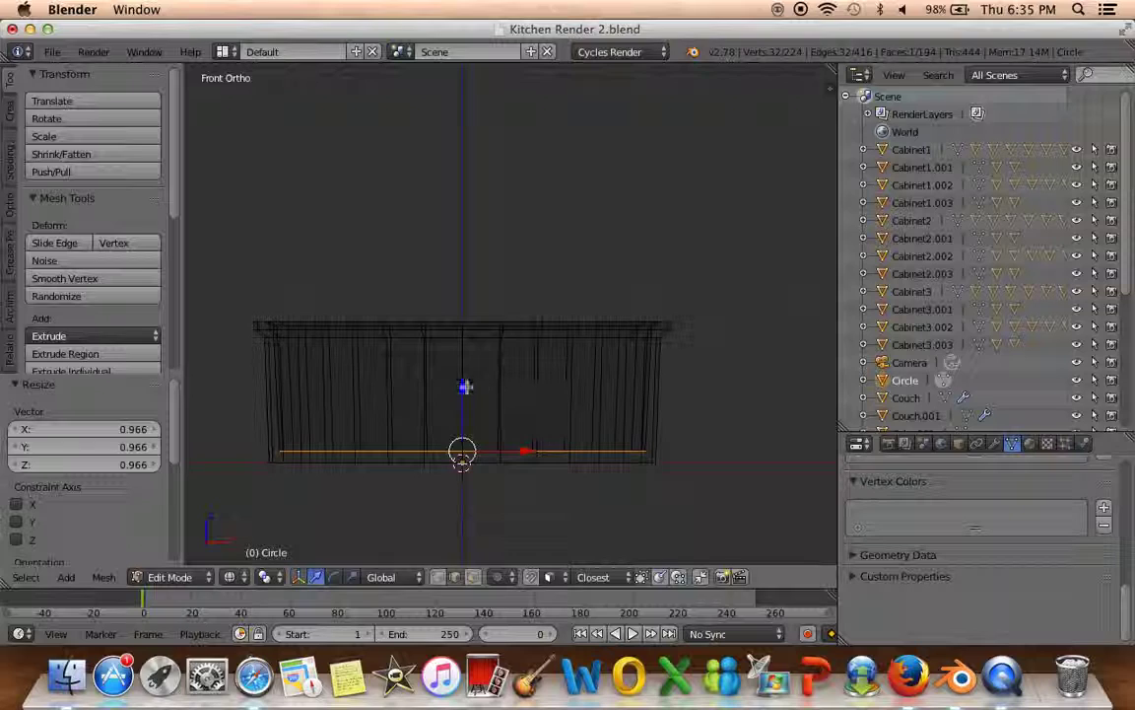
key("g")
key("z")
left_click(464, 392)
Inspect the bowl from above, deselect all, and return to Object Mode
middle_click_drag(464, 393, 512, 443)
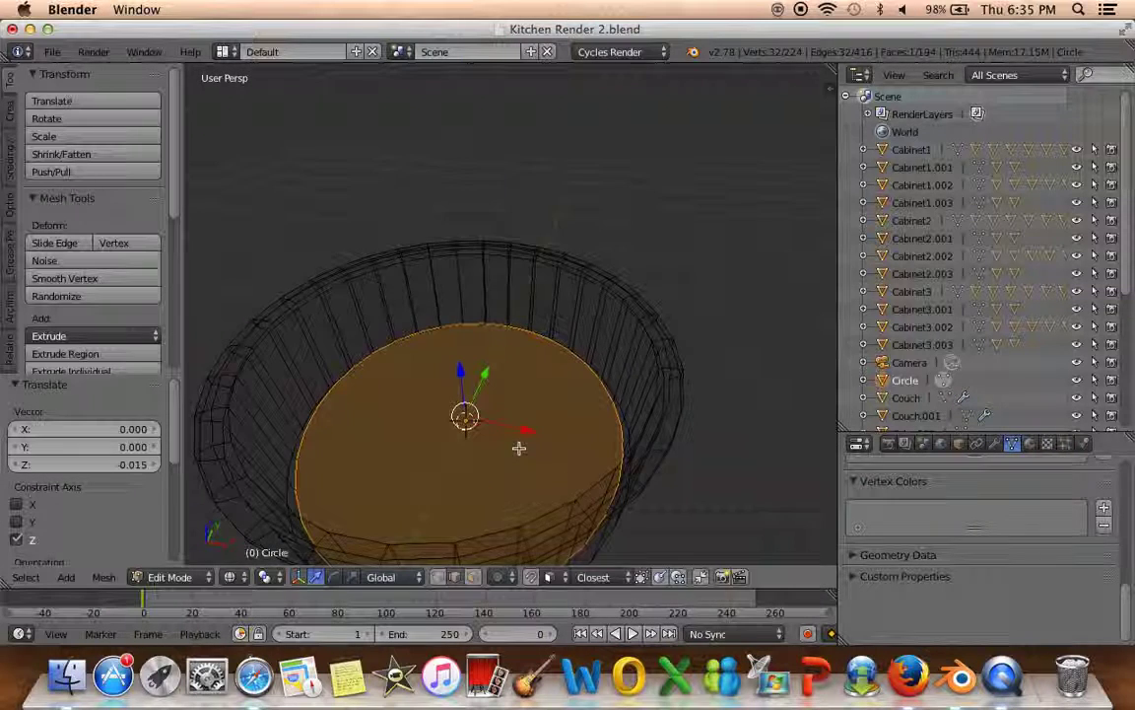
scroll(493, 414, "down", 4)
mouse_move(446, 383)
middle_mouse_down()
mouse_move(613, 392)
mouse_move(400, 398)
mouse_move(547, 389)
middle_mouse_up()
key("a")
key("Tab")
mouse_move(425, 385)
middle_mouse_down()
mouse_move(292, 372)
mouse_move(629, 387)
mouse_move(666, 353)
middle_mouse_up()
left_click(994, 442)
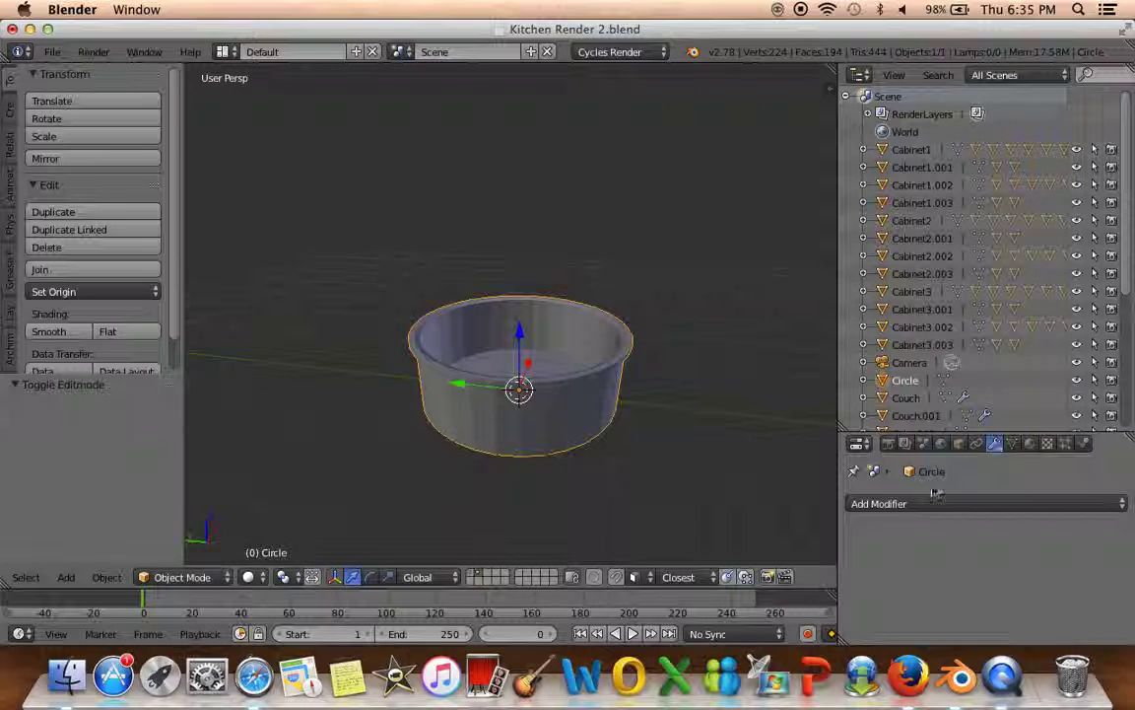
left_click(909, 504)
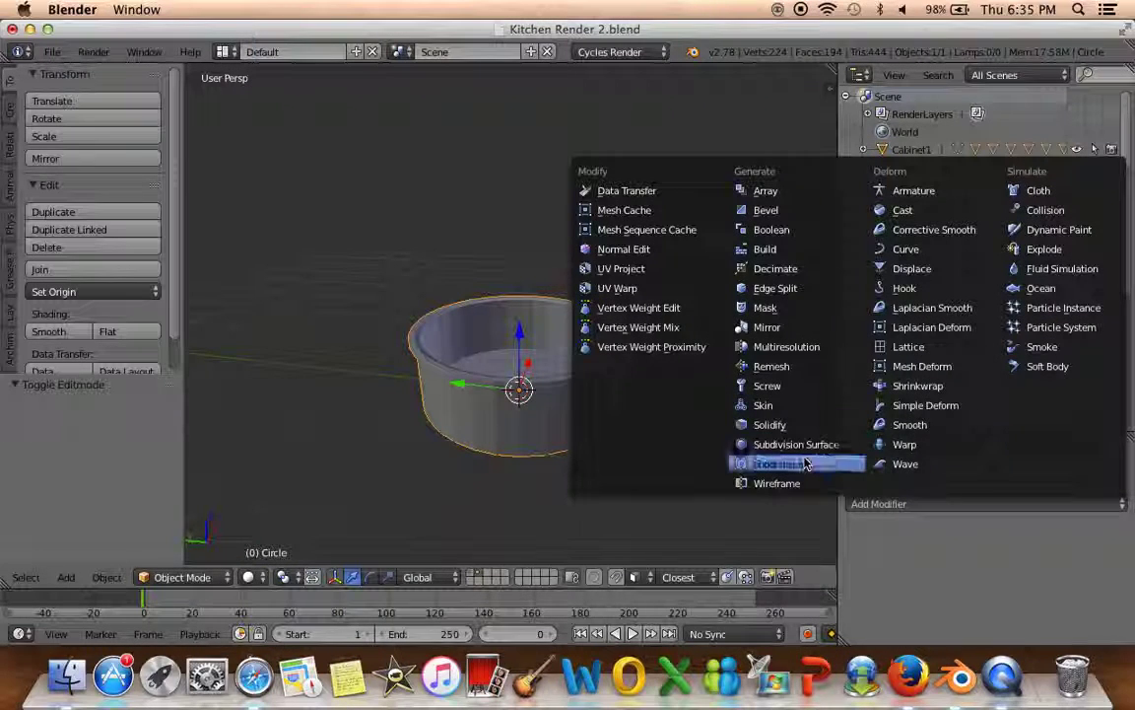
left_click(796, 445)
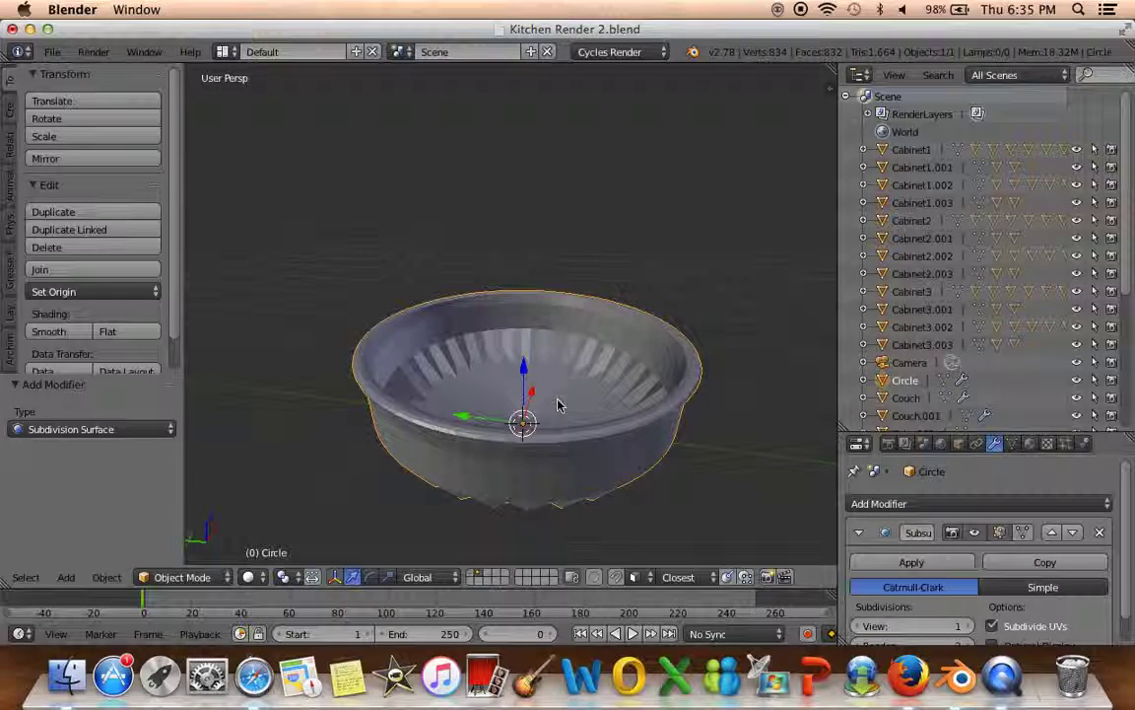
key("Tab")
key("ctrl+r")
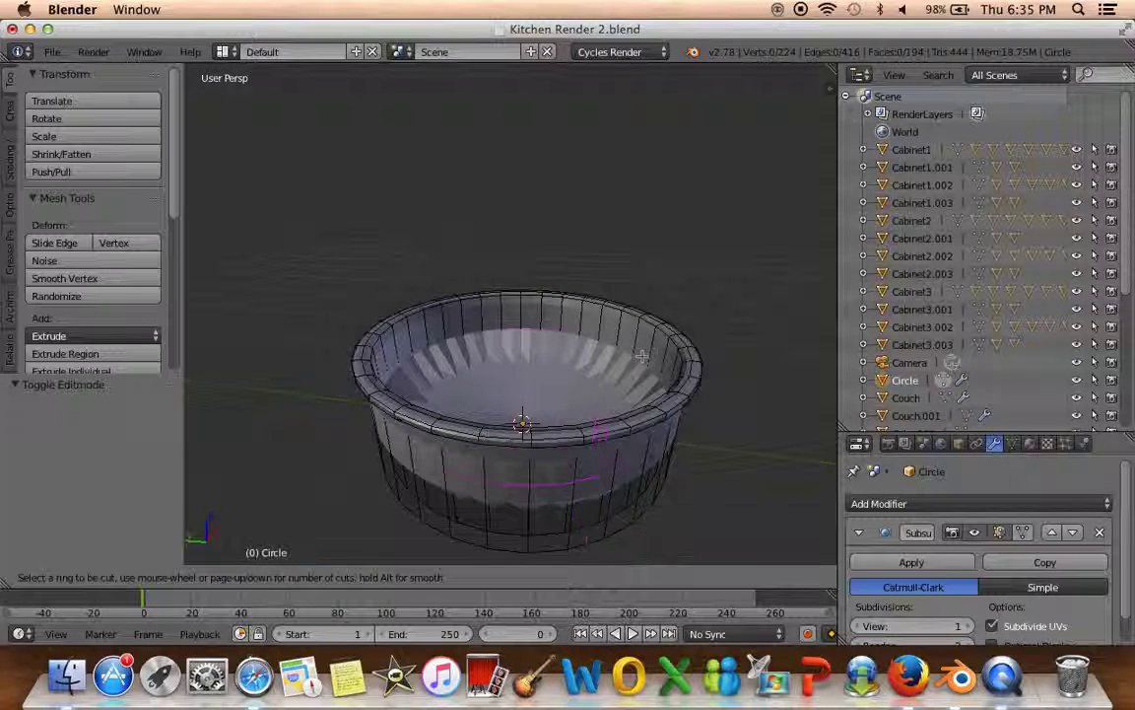
left_click(605, 374)
left_click(566, 366)
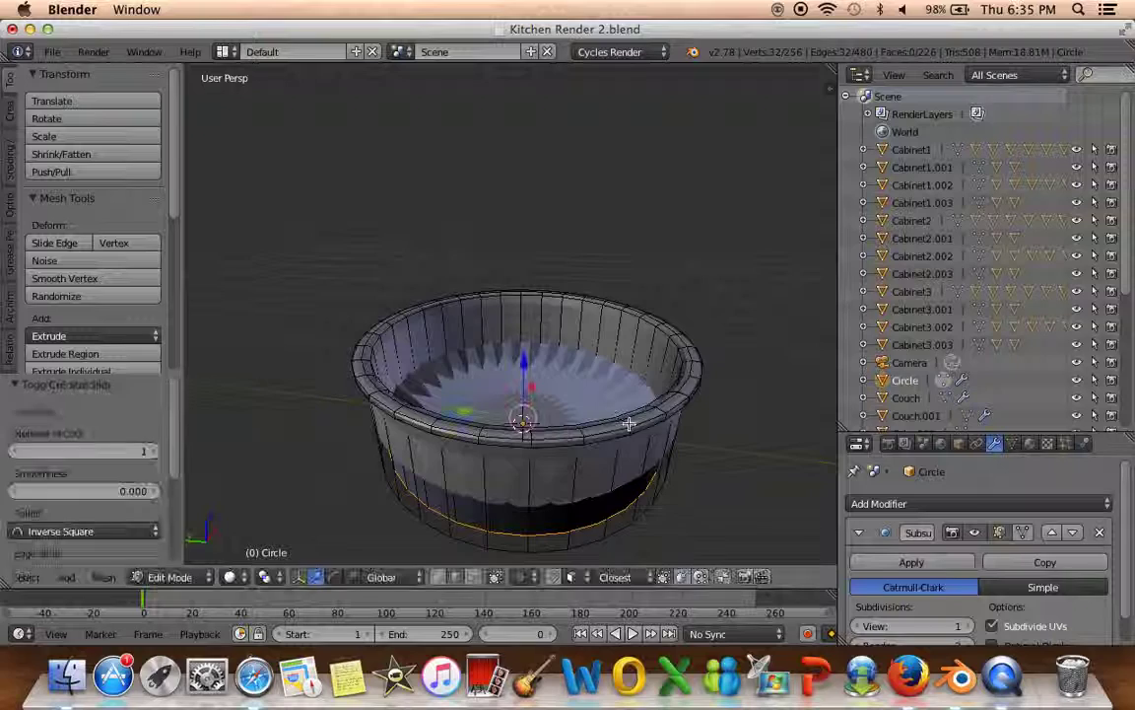
middle_click_drag(567, 374, 422, 272)
key("ctrl+r")
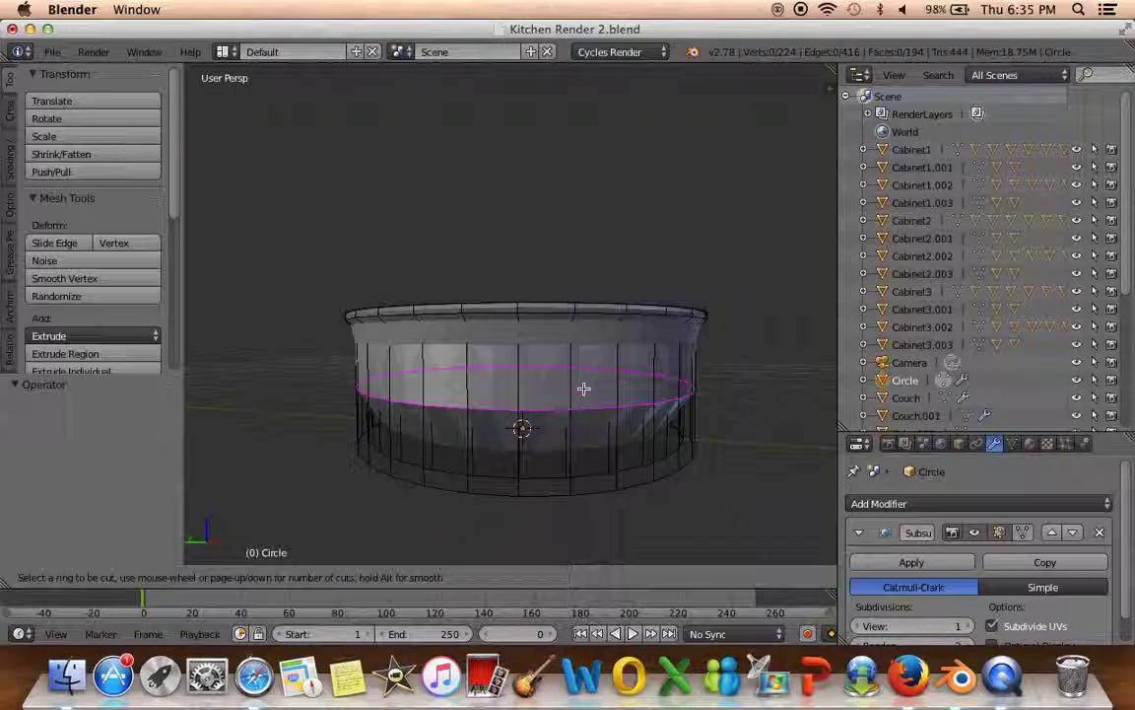
left_click(583, 389)
left_click(577, 481)
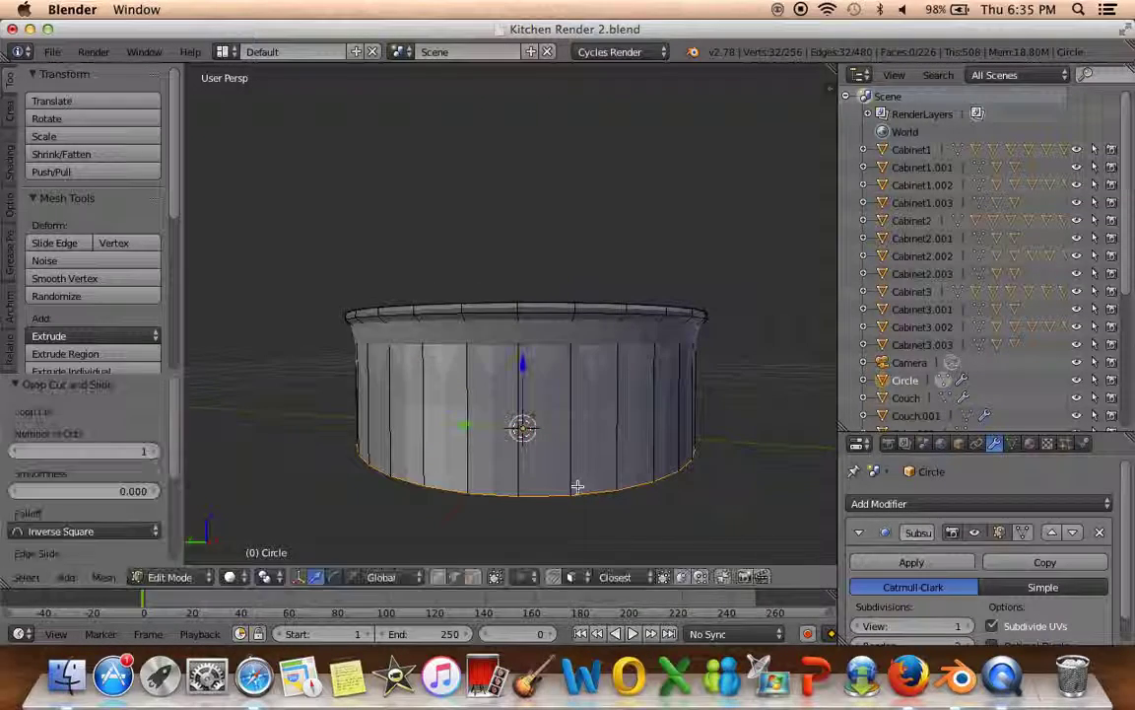
middle_click_drag(577, 482, 574, 533)
key("ctrl+r")
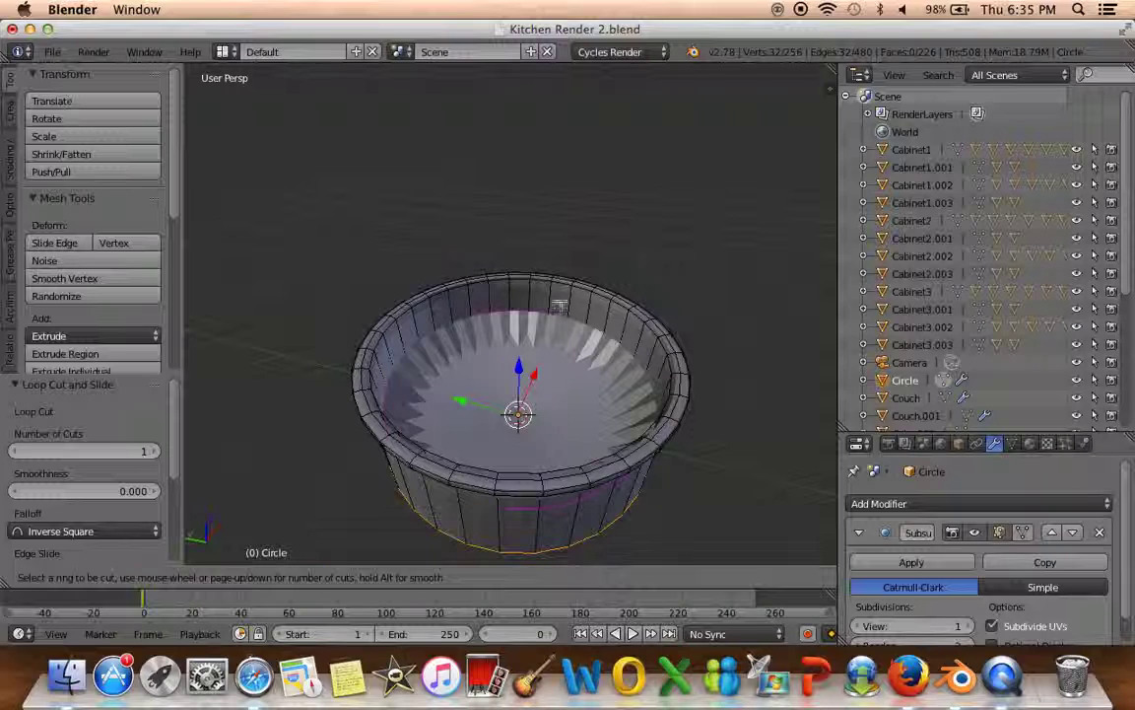
key("Escape")
key("a")
mouse_move(559, 323)
middle_mouse_down()
mouse_move(744, 394)
mouse_move(418, 355)
mouse_move(339, 356)
mouse_move(345, 379)
middle_mouse_up()
key("Tab")
mouse_move(463, 392)
middle_mouse_down()
mouse_move(600, 418)
mouse_move(613, 408)
mouse_move(583, 388)
middle_mouse_up()
key("Tab")
right_click(613, 408, "alt")
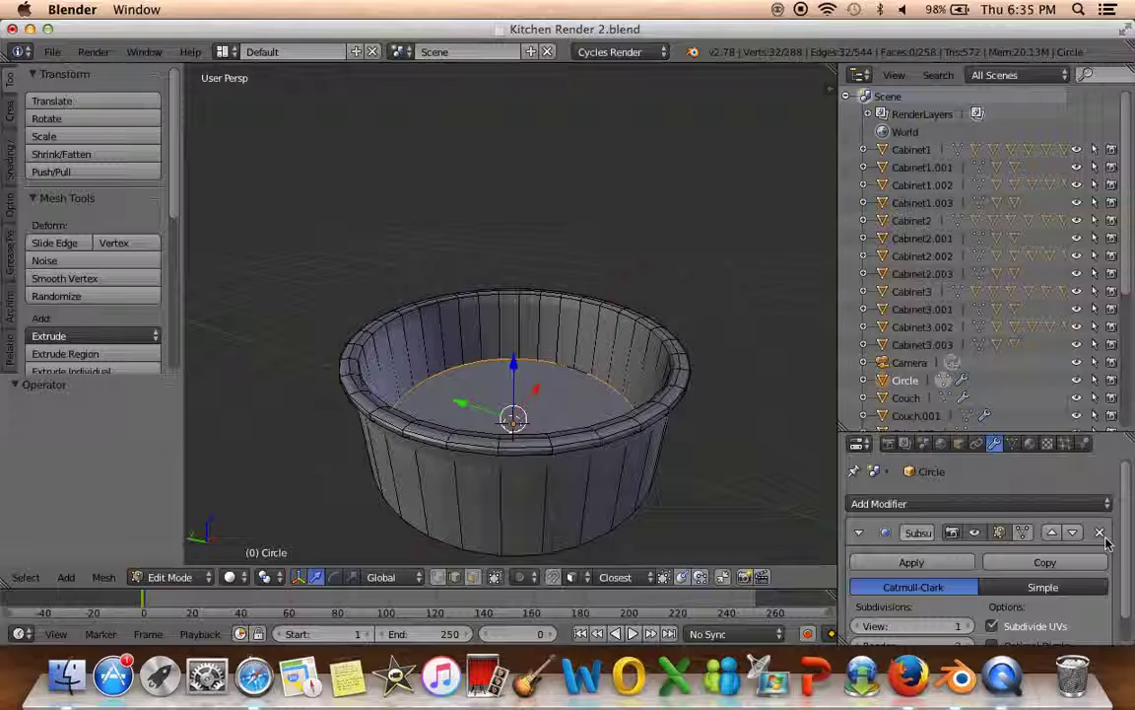
key("f")
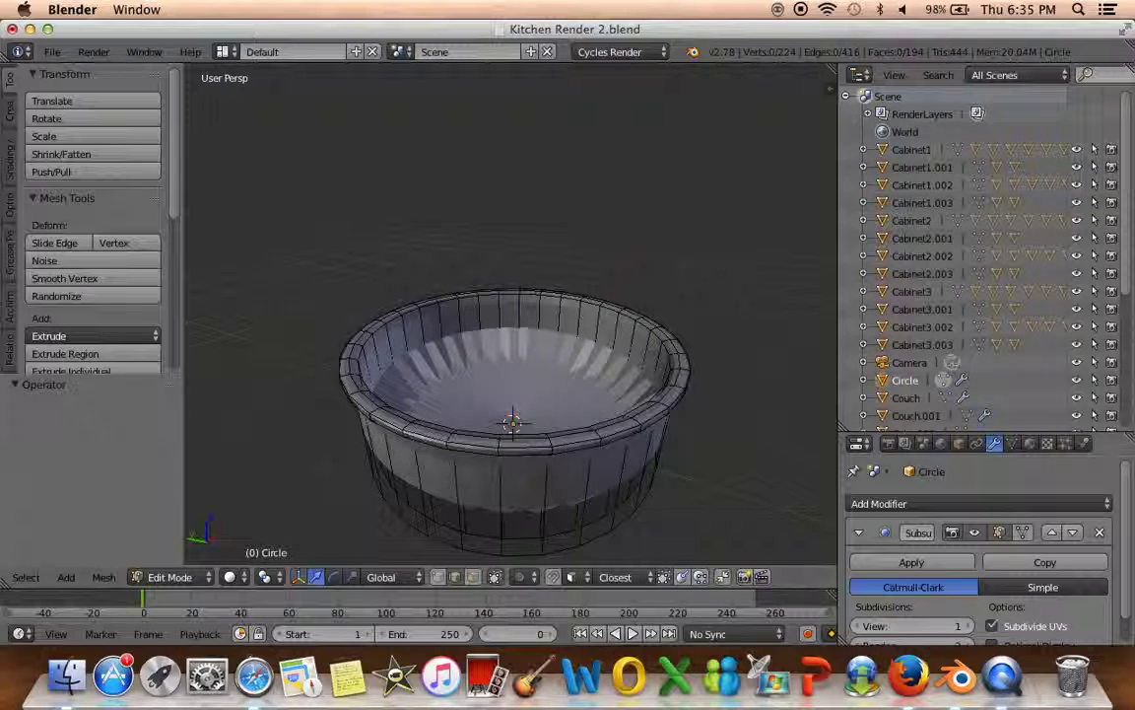
left_click(1100, 532)
middle_click_drag(481, 398, 508, 384)
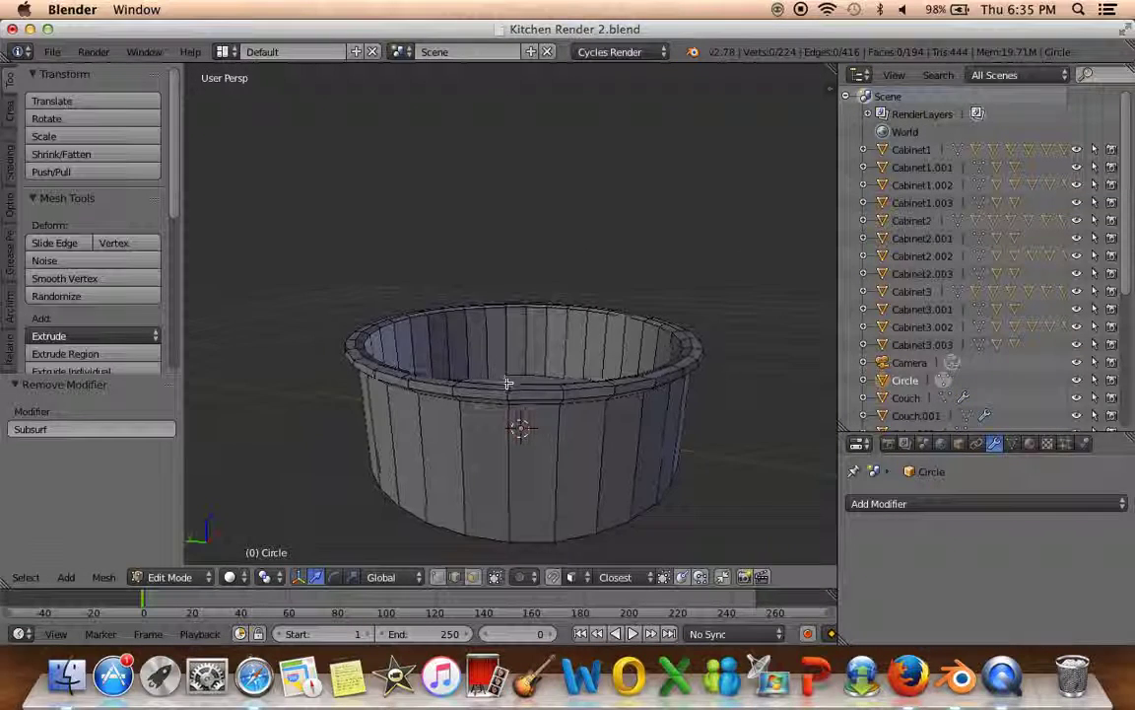
key("Tab")
mouse_move(444, 399)
middle_mouse_down()
mouse_move(338, 393)
mouse_move(621, 402)
mouse_move(575, 385)
middle_mouse_up()
key("Tab")
key("Tab")
Add a trial cube, shrink it, and raise it along Z in front view
scroll(576, 385, "up", 2)
key("shift+a")
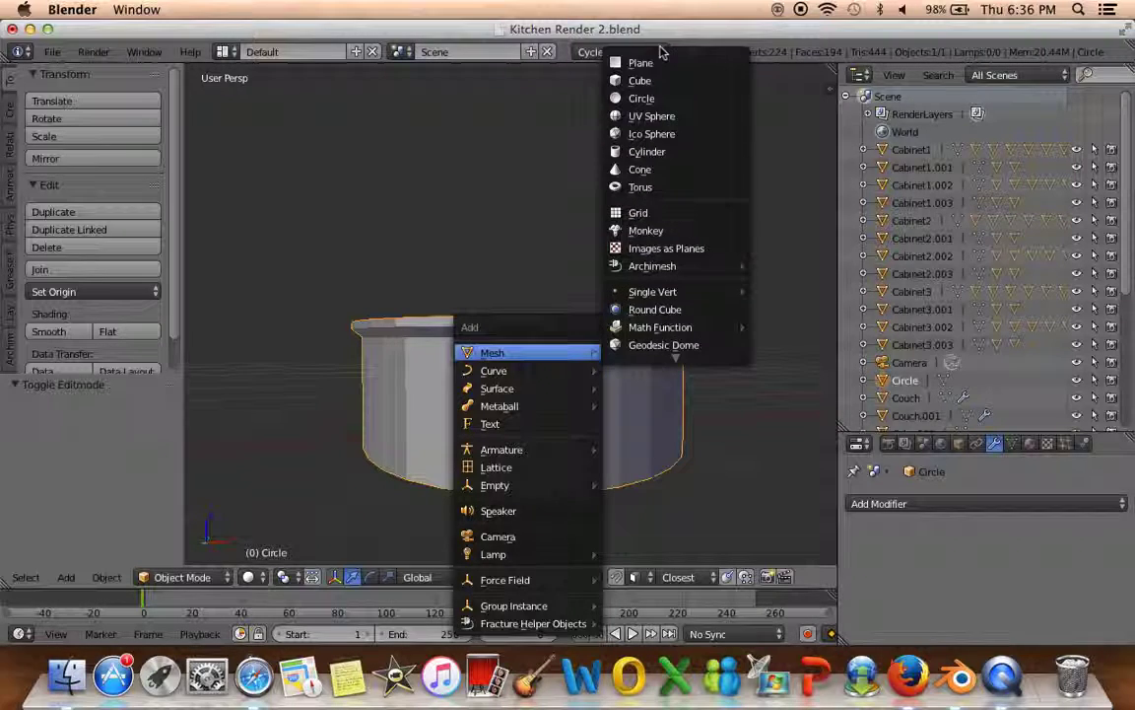
left_click(650, 76)
mouse_move(552, 374)
middle_mouse_down()
mouse_move(623, 417)
mouse_move(636, 398)
middle_mouse_up()
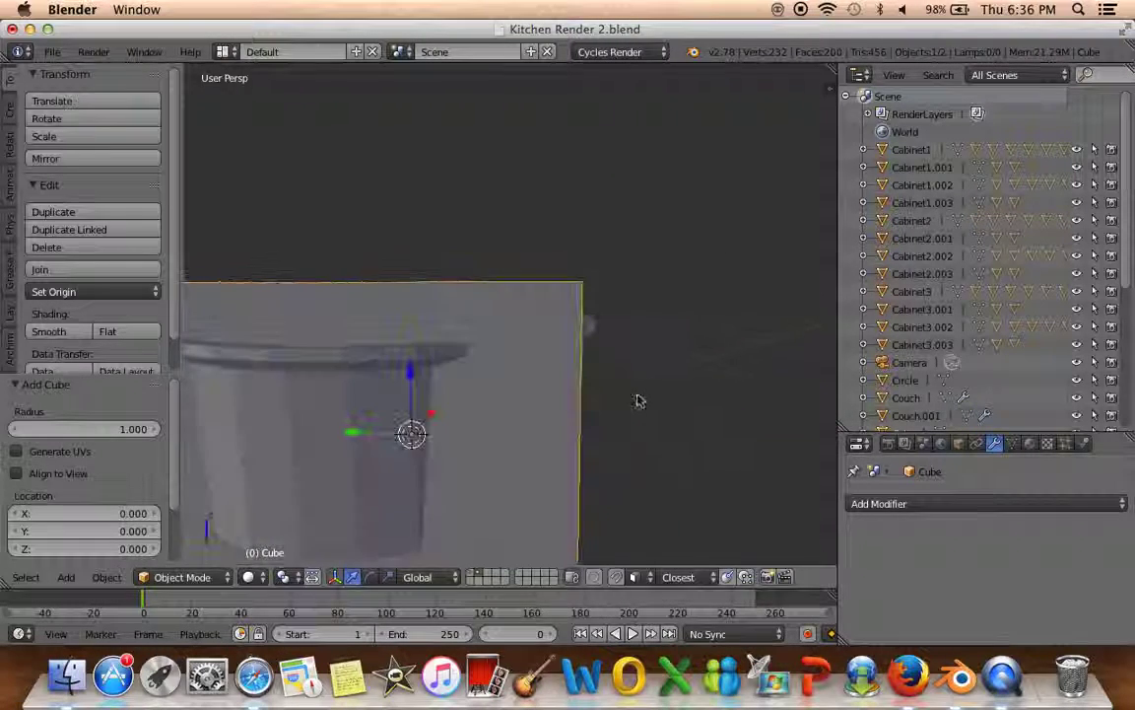
key("s")
left_click(474, 400)
key("KP_1")
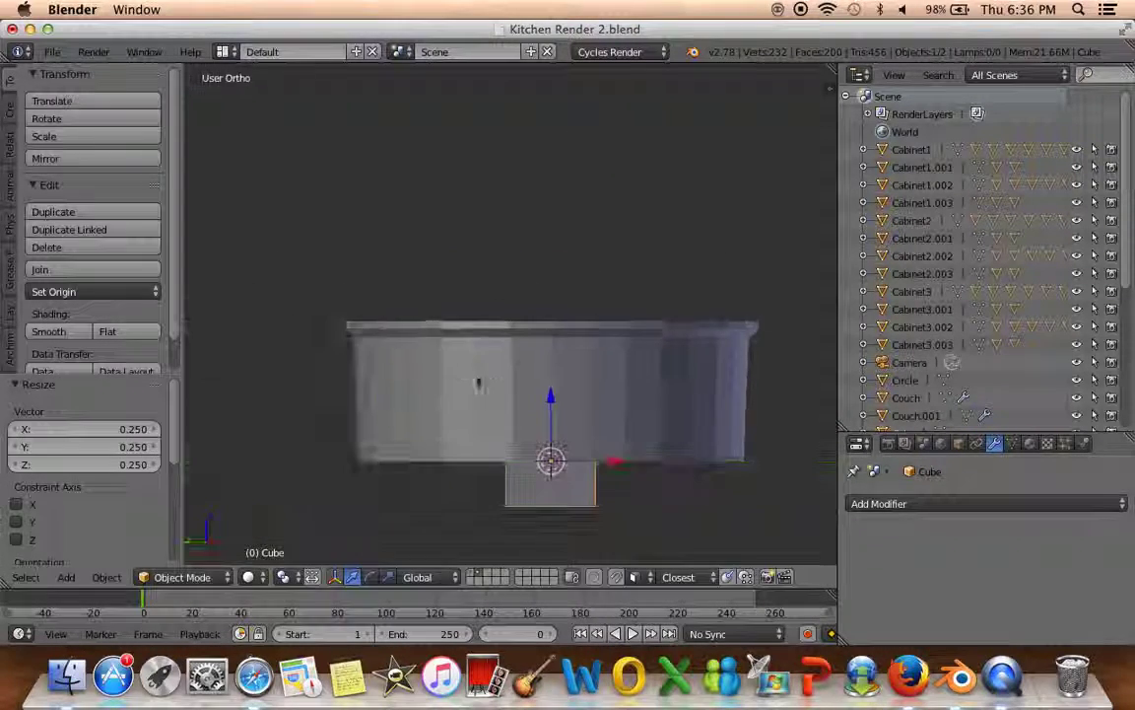
key("g")
key("z")
left_click(573, 323)
Slide the cube to Y -1.127, shrink it, raise it 0.1, and stretch it to 1.592 along X
key("KP_3")
key("g")
key("y")
left_click(482, 359)
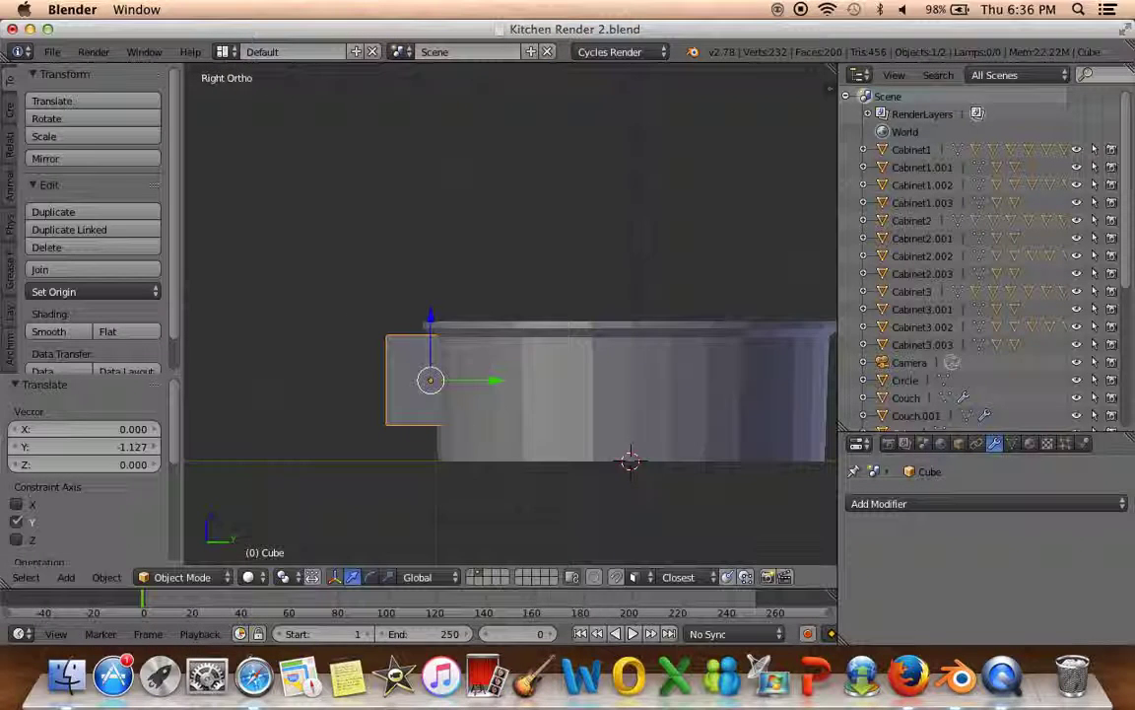
key("s")
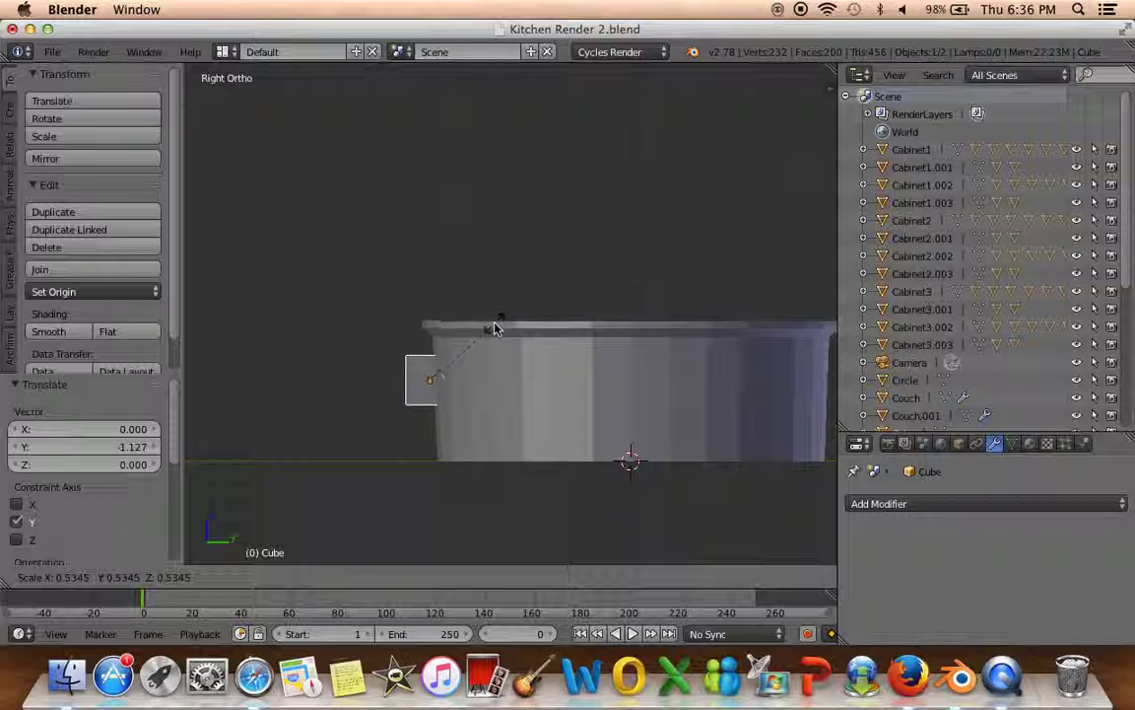
left_click(494, 329)
key("g")
key("z")
left_click(616, 310)
key("s")
key("x")
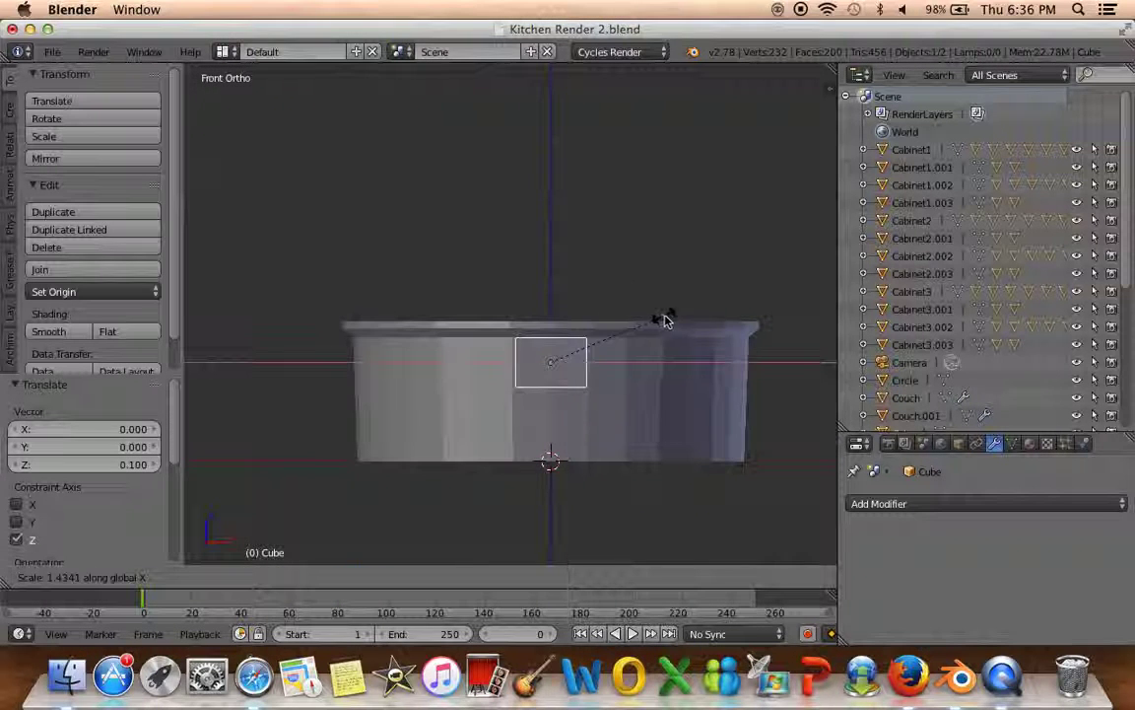
left_click(675, 320)
Nudge the trial cube along Y, inspect it from below and the side, then delete it
mouse_move(609, 355)
middle_mouse_down()
mouse_move(652, 456)
mouse_move(629, 520)
mouse_move(677, 459)
middle_mouse_up()
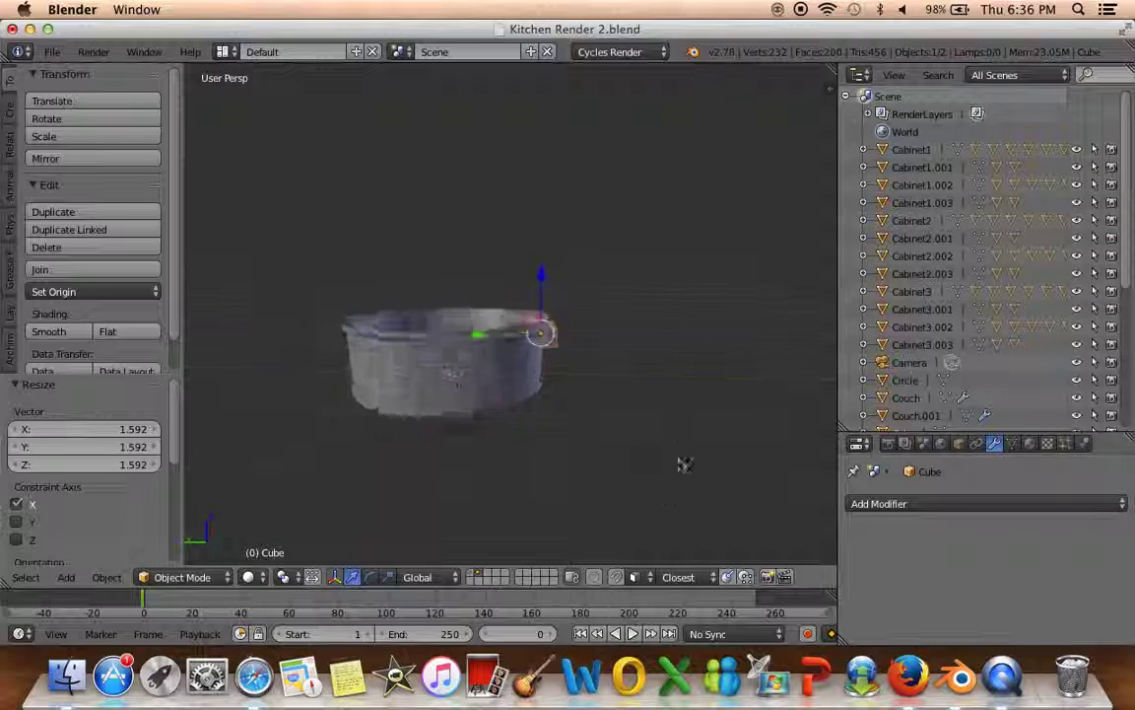
scroll(571, 301, "up", 4)
middle_click_drag(573, 303, 382, 407)
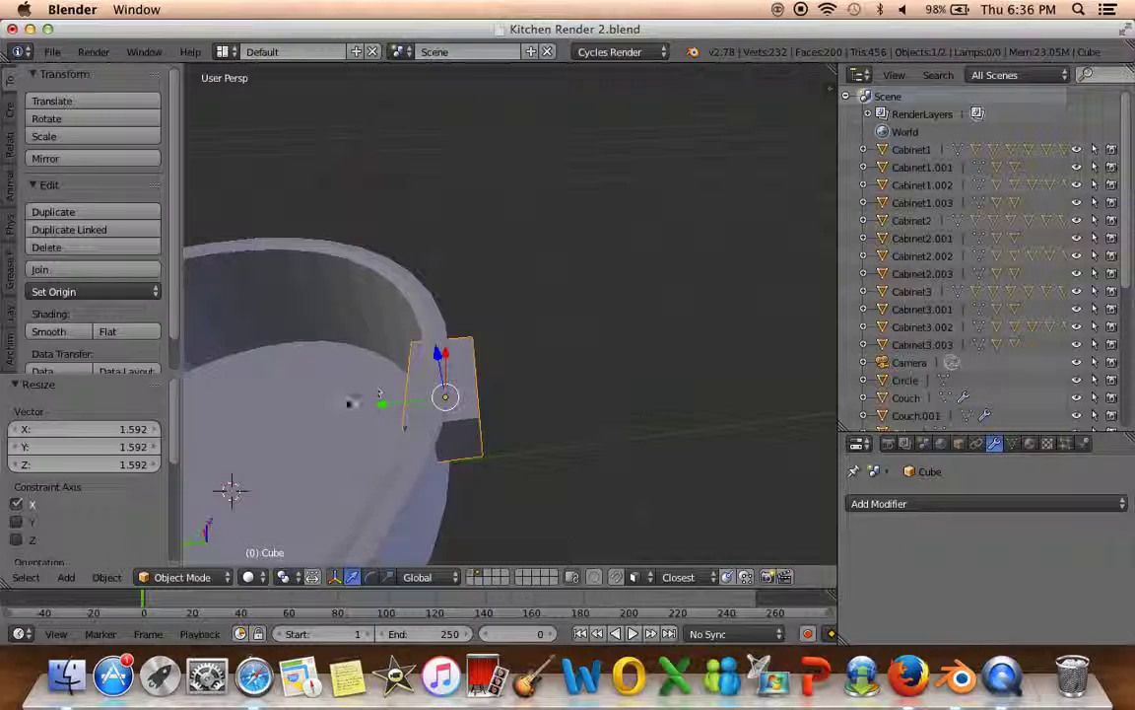
left_click(396, 404)
mouse_move(469, 375)
middle_mouse_down()
mouse_move(395, 288)
mouse_move(500, 441)
mouse_move(431, 369)
mouse_move(284, 410)
middle_mouse_up()
key("KP_3")
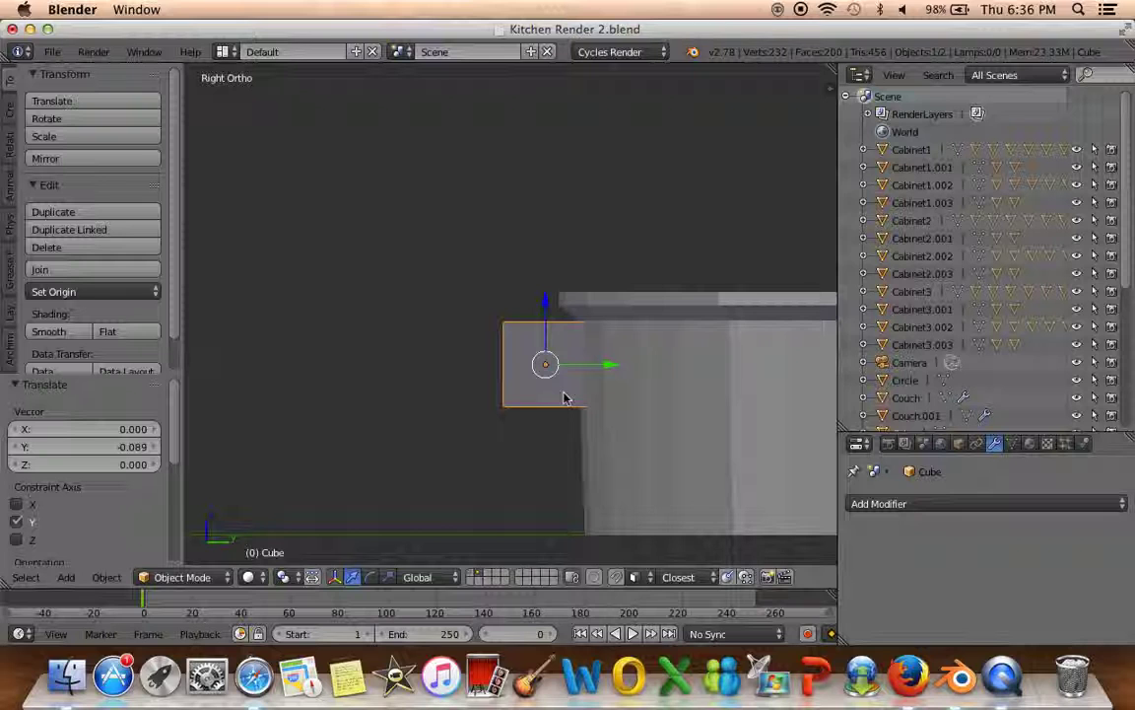
key("x")
left_click(567, 395)
In the Circle's Edit Mode, add a cube to the mesh and shrink it down
key("Tab")
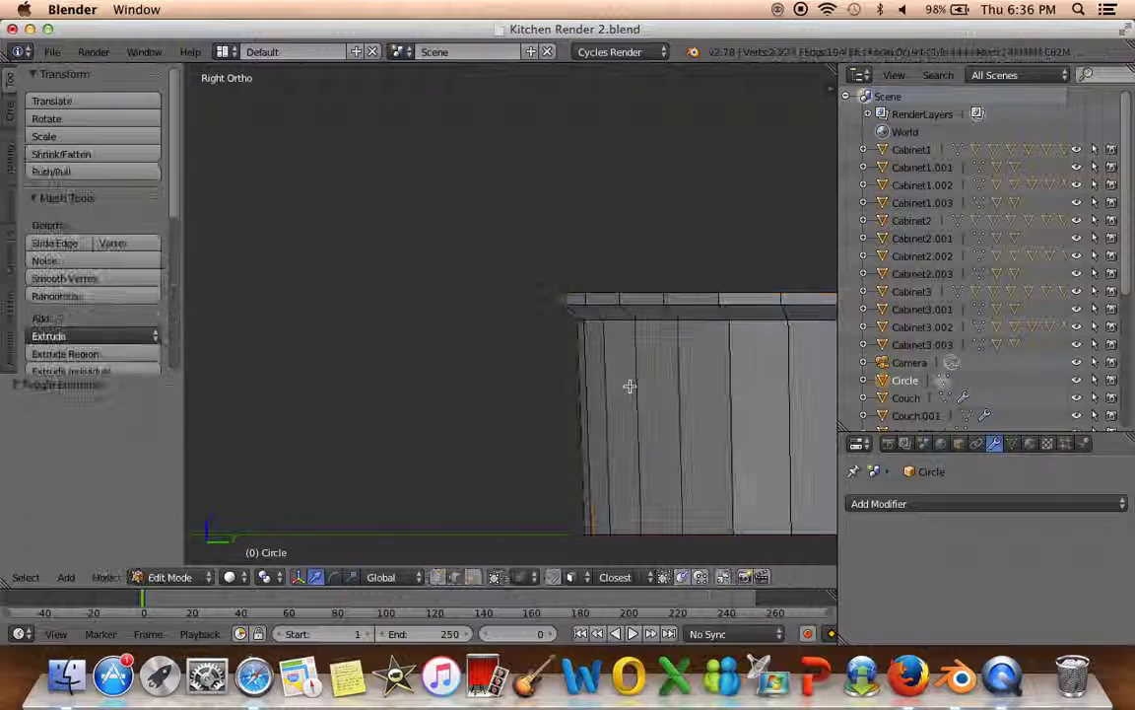
key("shift+a")
left_click(582, 234)
key("s")
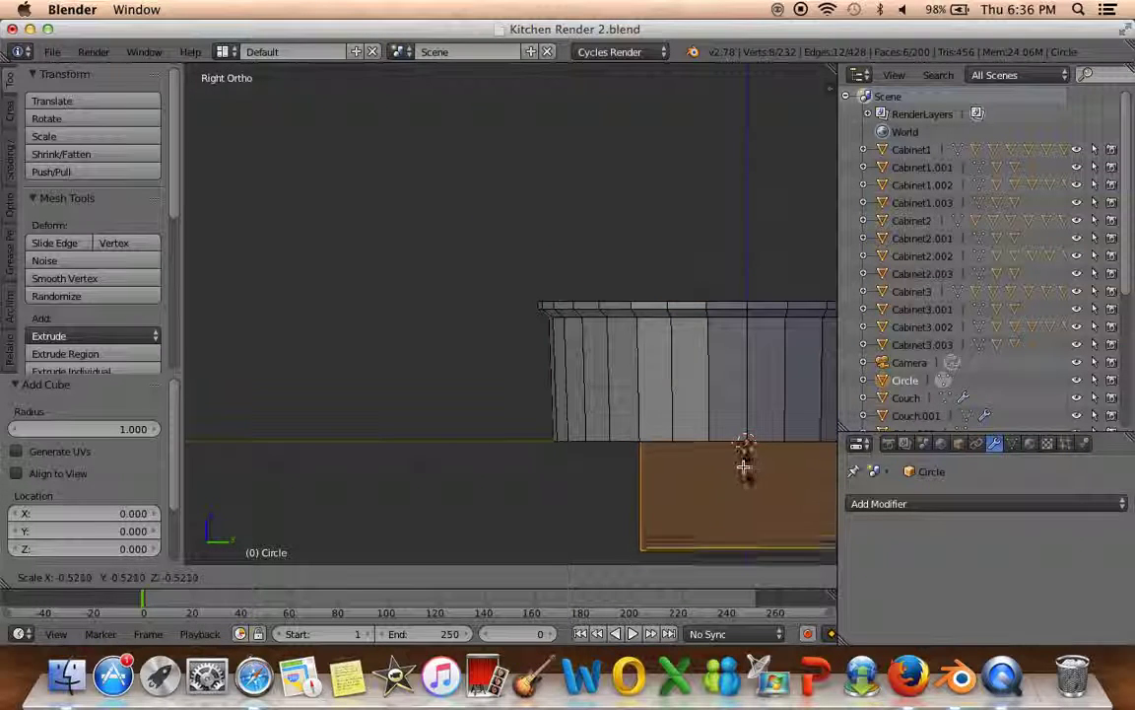
left_click(722, 437)
middle_click_drag(723, 437, 581, 369, "shift")
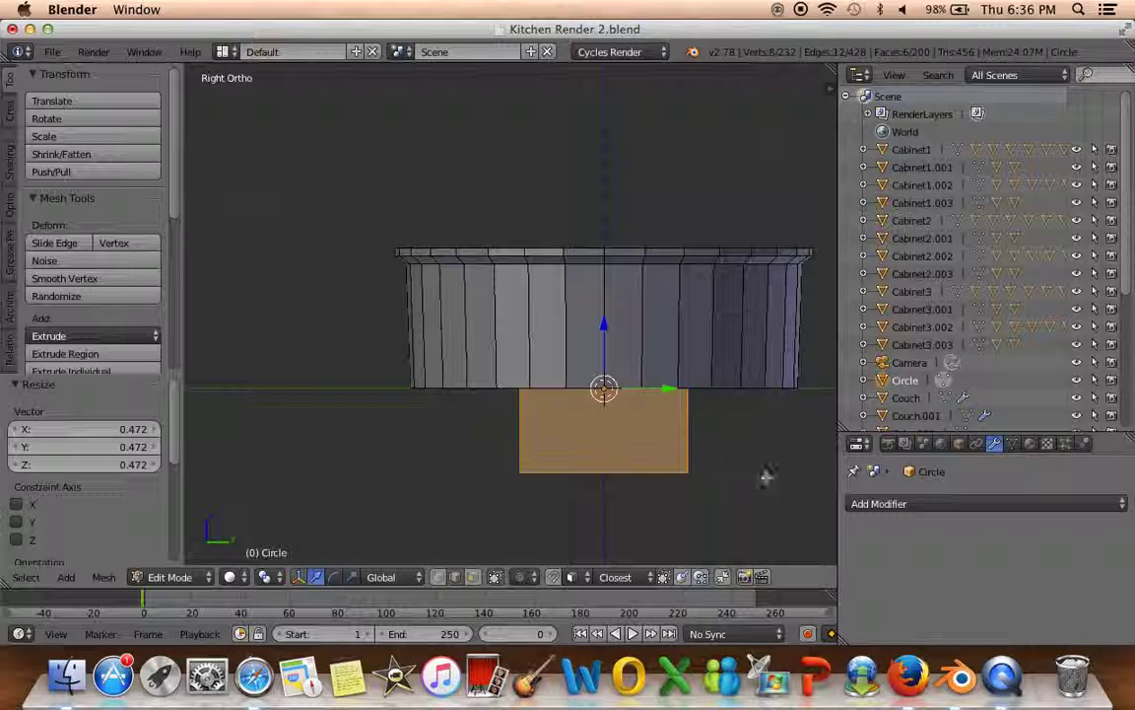
key("s")
left_click(670, 414)
Place the box beside the shade's upper side, raise it slightly, and scale it to 0.438
key("g")
left_click(450, 336)
mouse_move(451, 336)
middle_mouse_down()
mouse_move(375, 463)
mouse_move(455, 371)
middle_mouse_up()
key("KP_3")
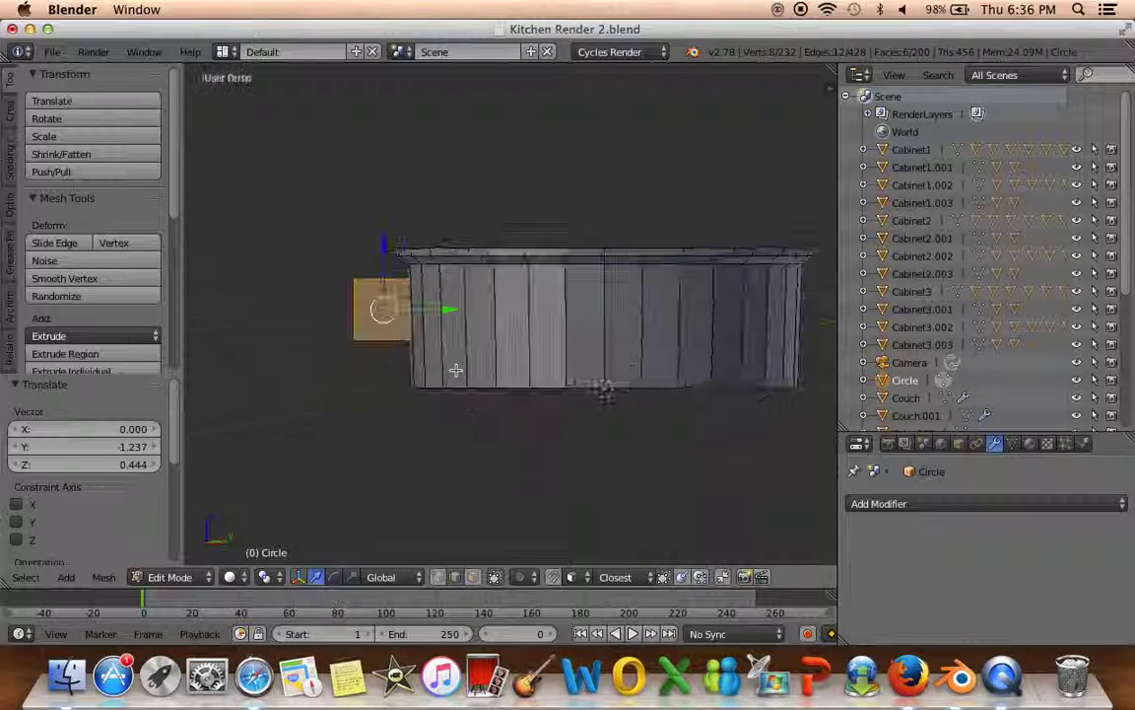
left_click_drag(385, 246, 387, 228)
left_click(388, 237)
key("s")
left_click(405, 258)
Shift the selected face vertically, then select the whole box and enlarge it to 1.201
key("KP_1")
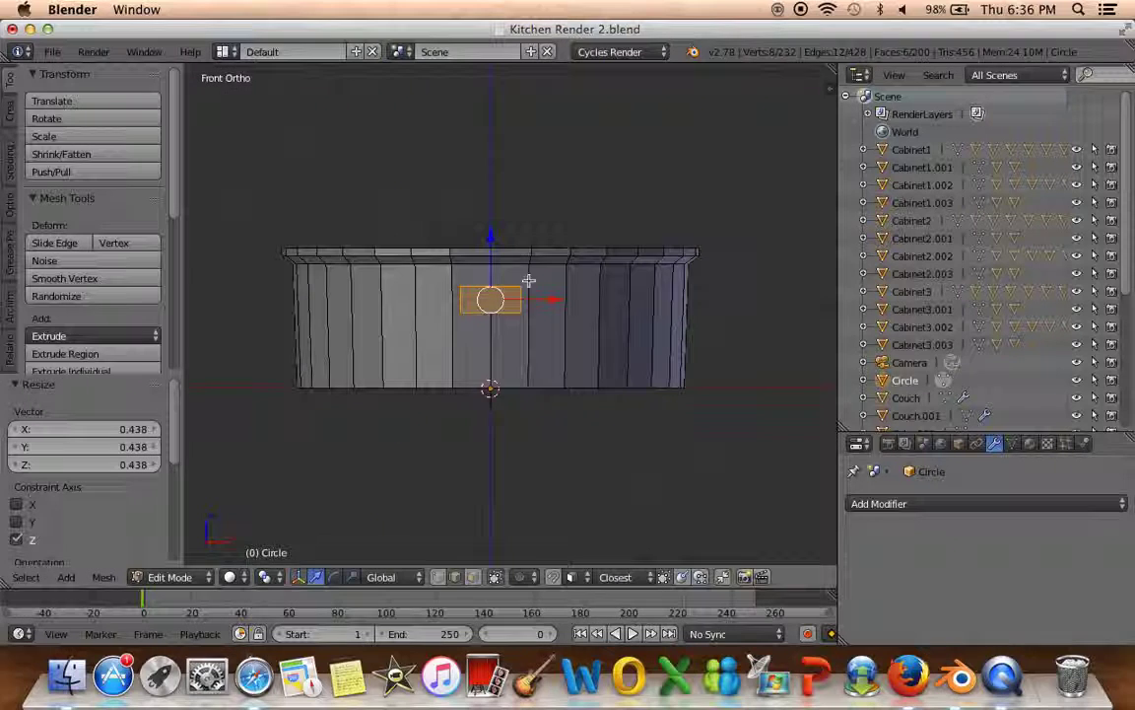
key("g")
key("z")
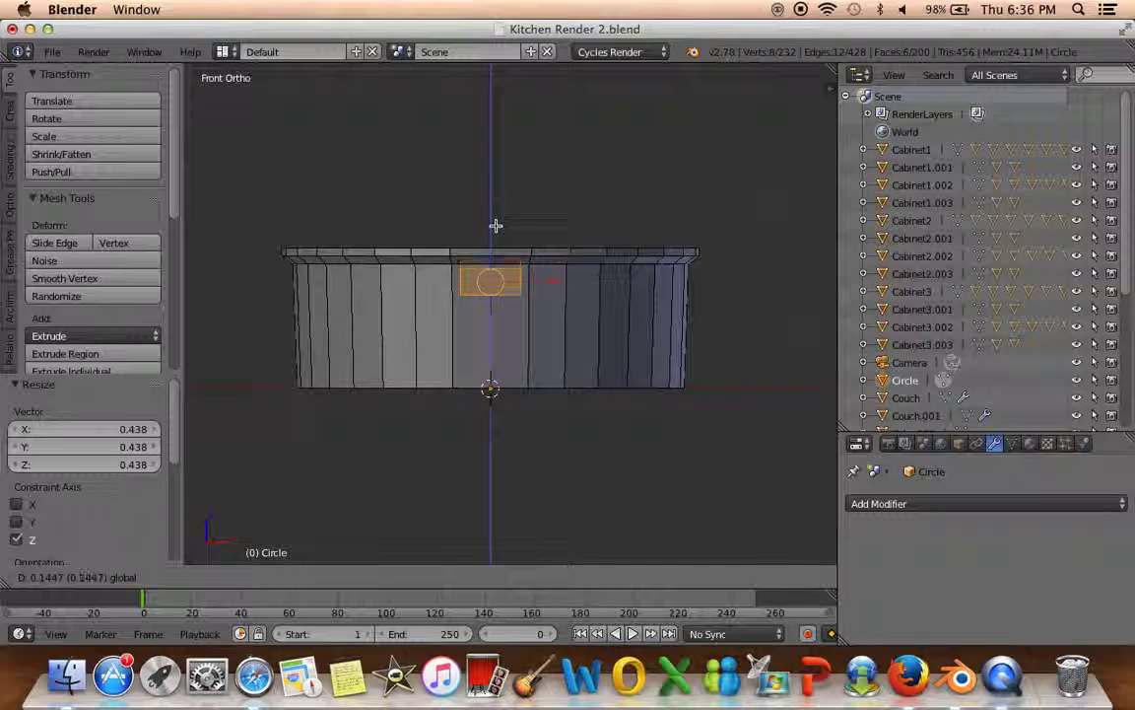
left_click(565, 244)
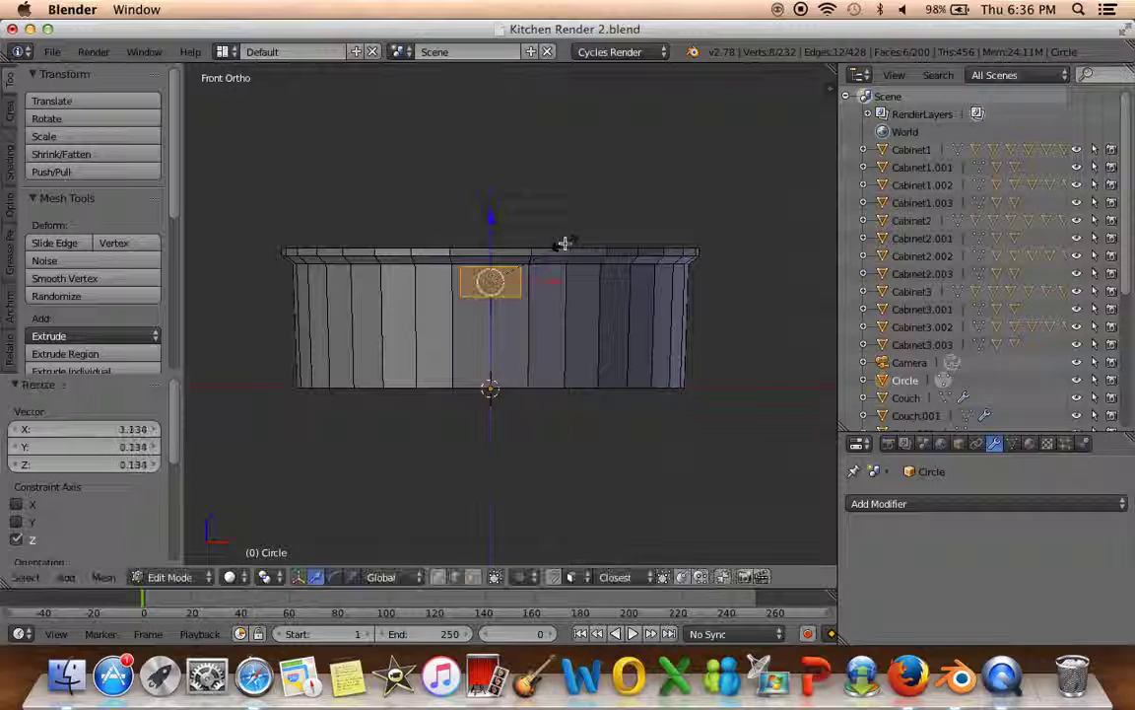
middle_click_drag(486, 260, 436, 355)
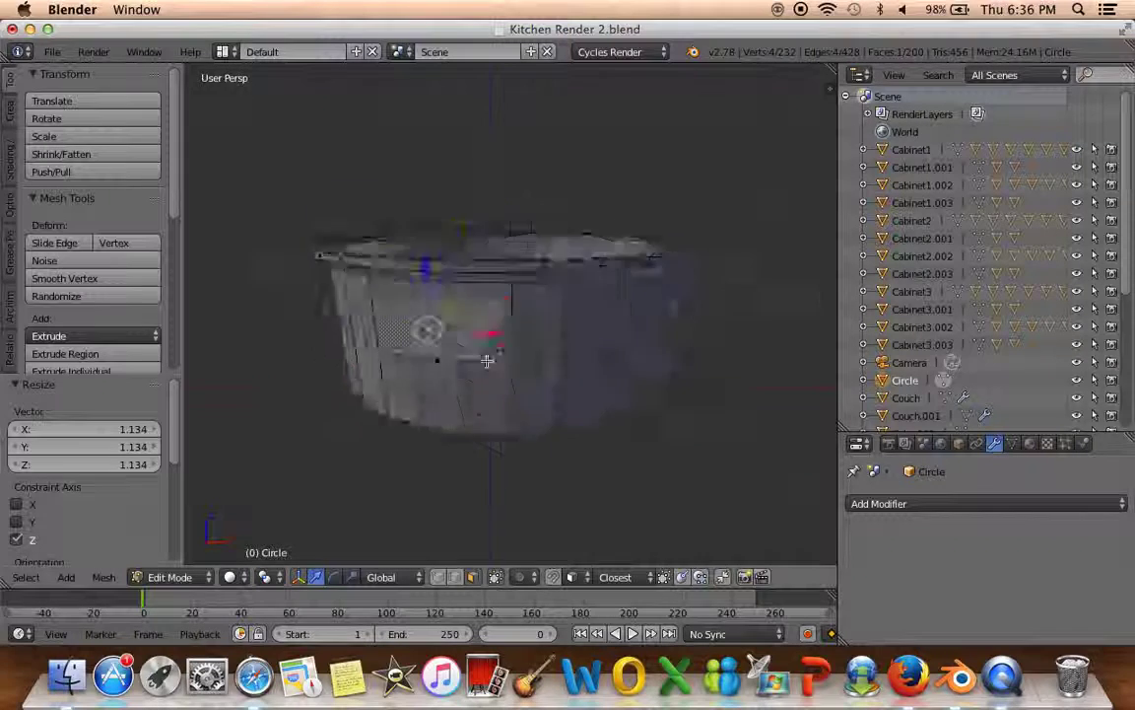
key("KP_3")
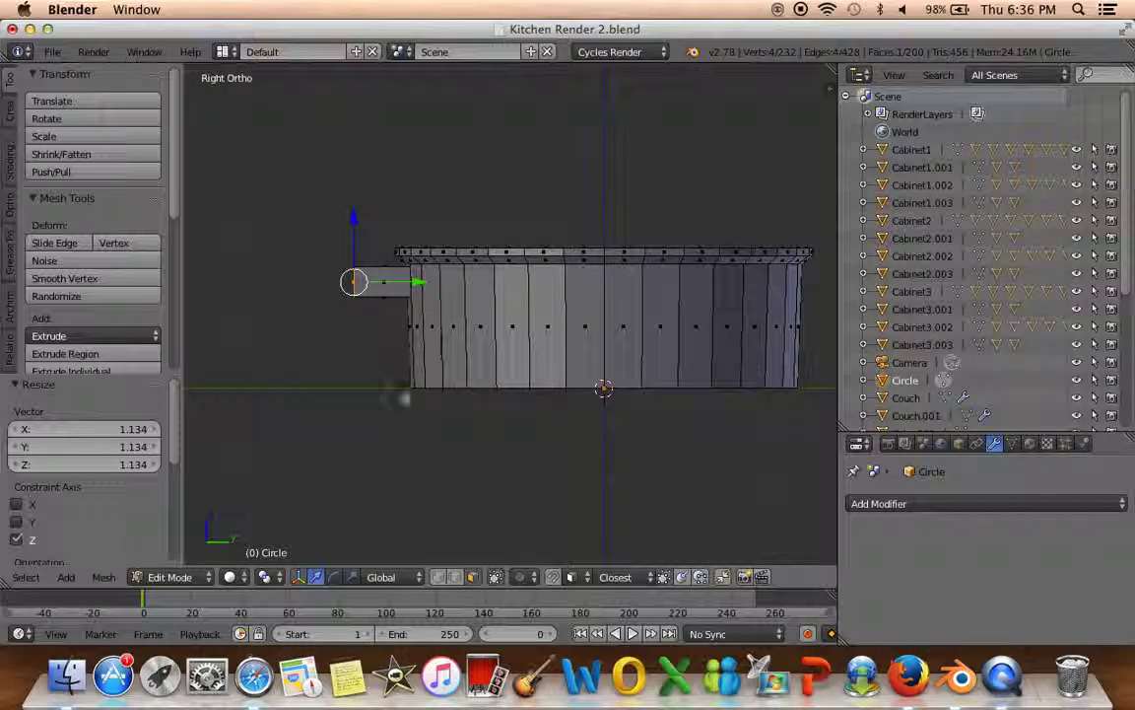
middle_click_drag(384, 264, 445, 349)
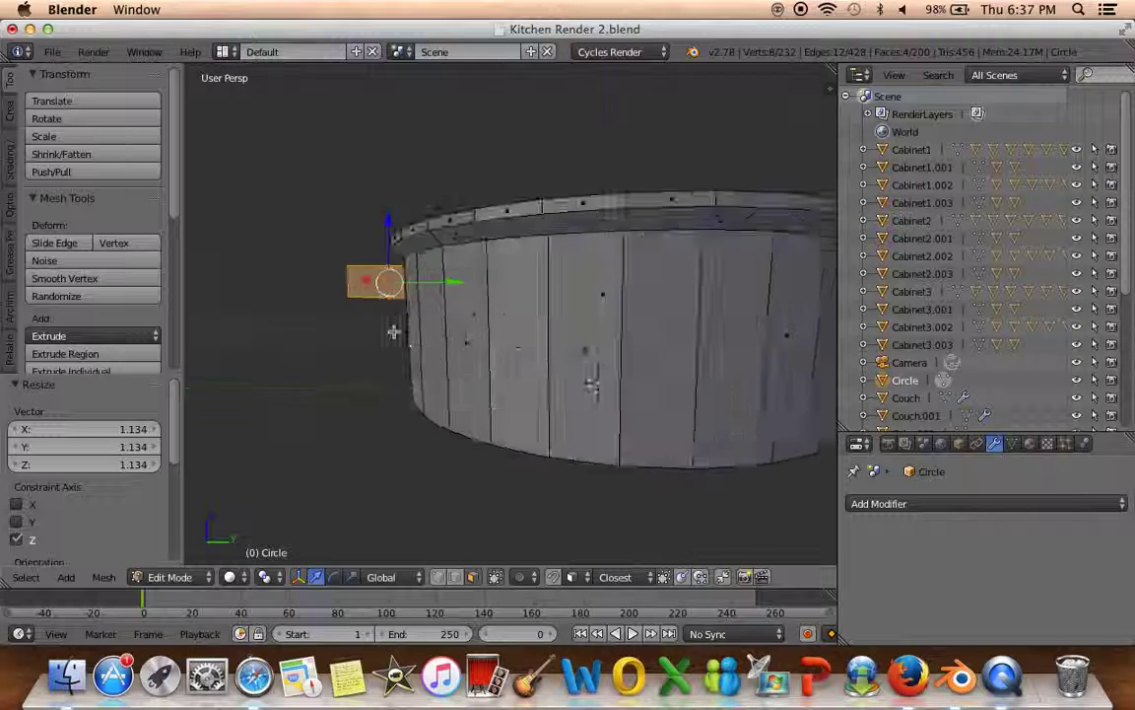
key("KP_3")
key("s")
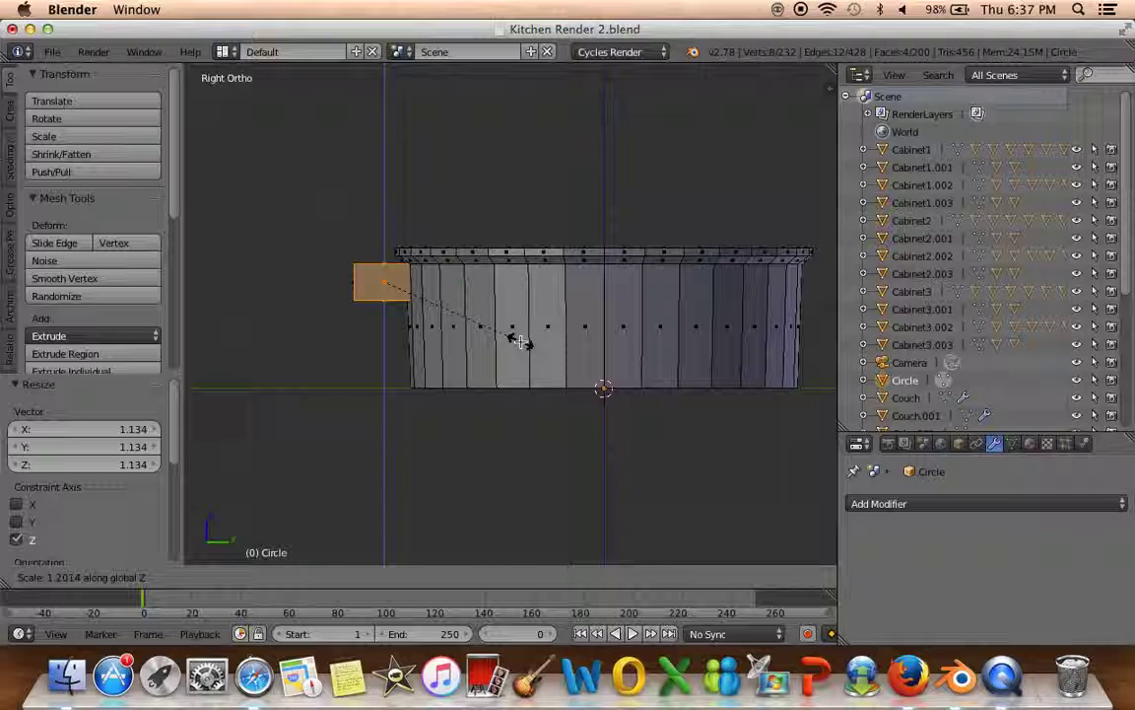
left_click(525, 345)
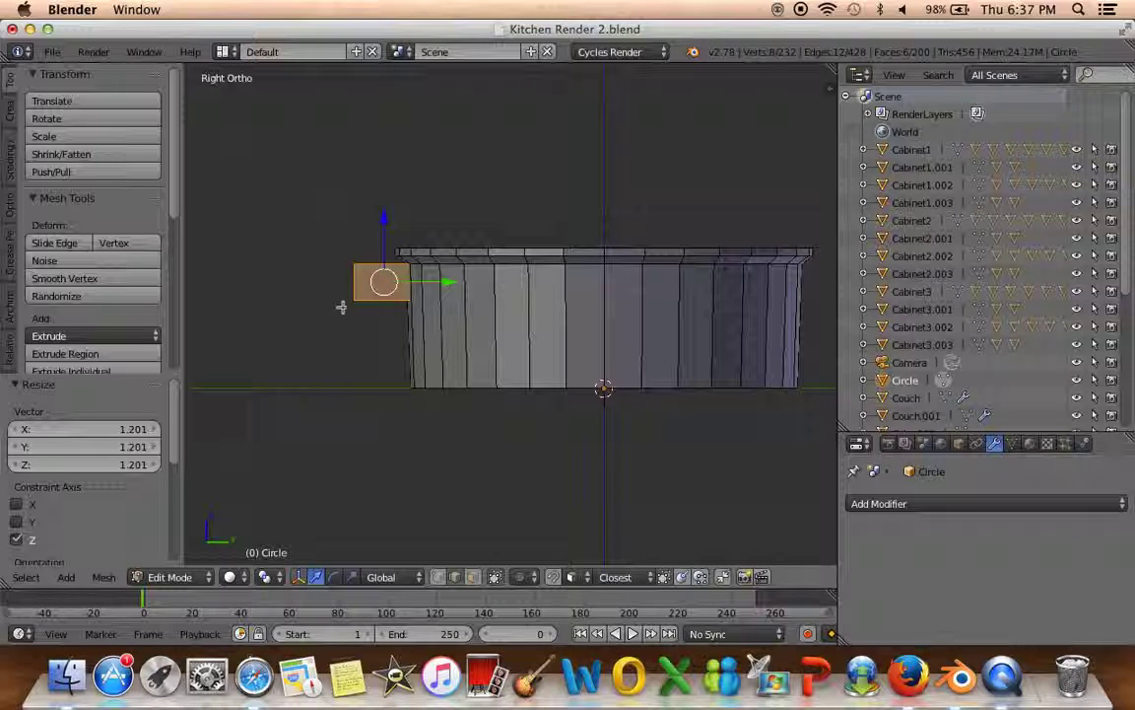
mouse_move(341, 302)
middle_mouse_down("shift")
mouse_move(524, 329)
mouse_move(525, 307)
mouse_move(543, 314)
middle_mouse_up("shift")
Lower the stub's outer edge slightly along Z in side view
right_click(543, 321)
key("KP_5")
key("KP_3")
key("g")
key("z")
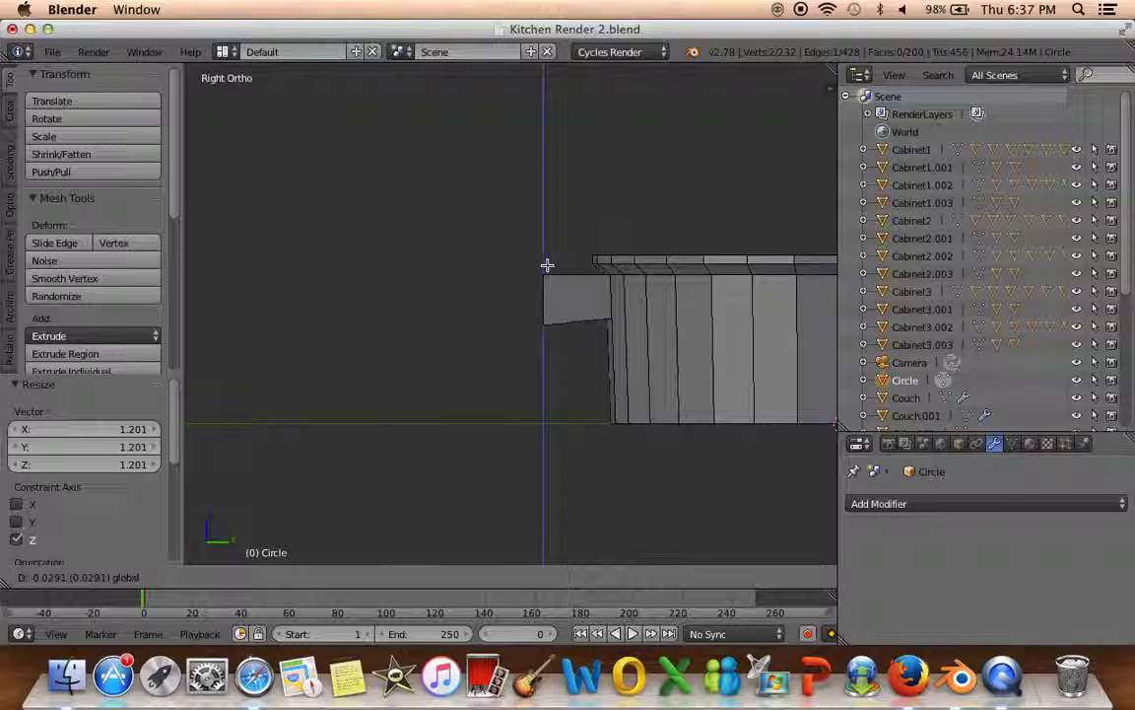
left_click(549, 268)
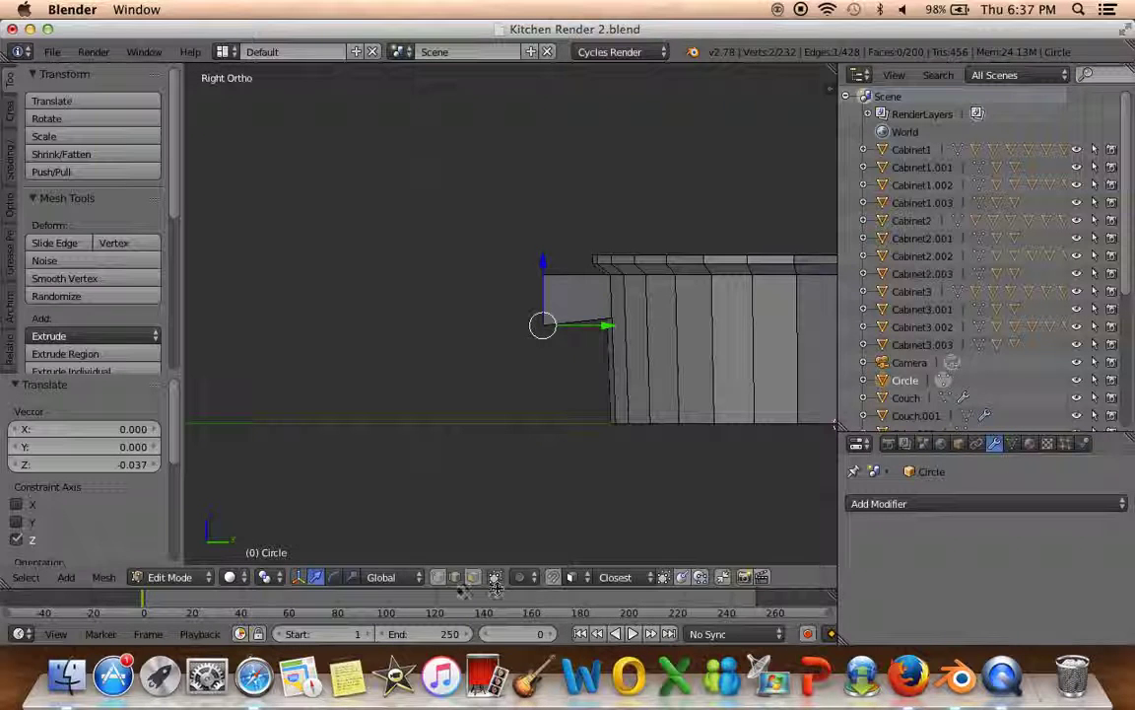
Extrude the stub's end face outward into a first arm section and resize its end
key("a")
middle_click_drag(524, 274, 544, 306)
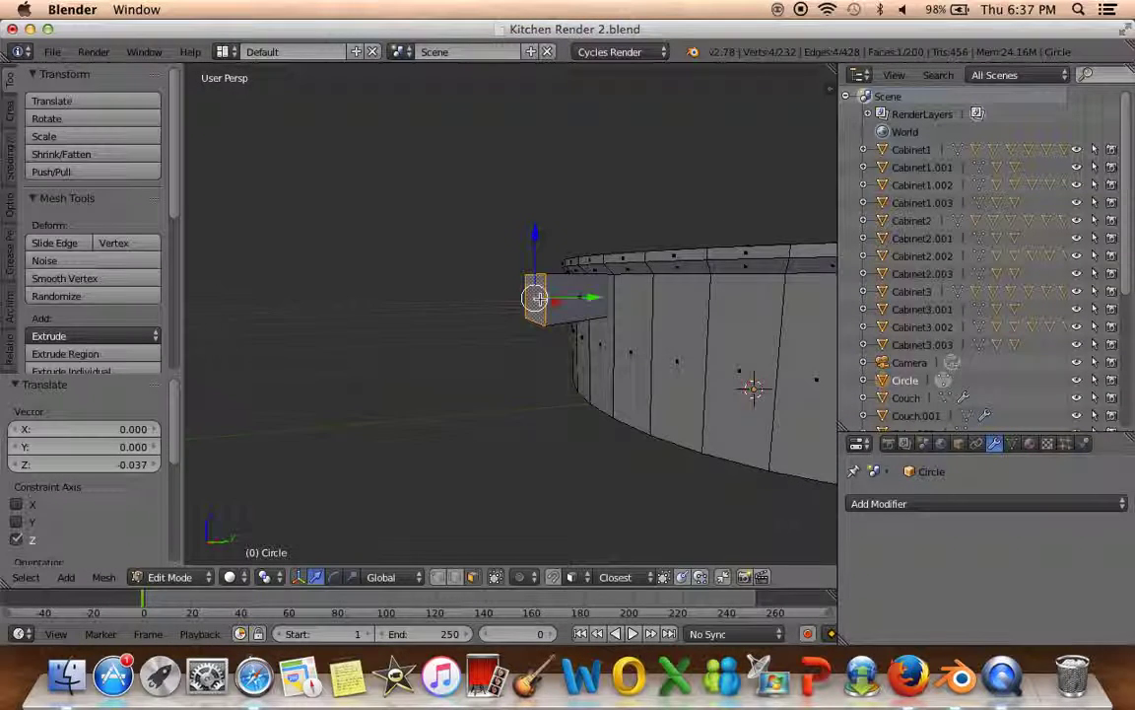
key("KP_3")
key("e")
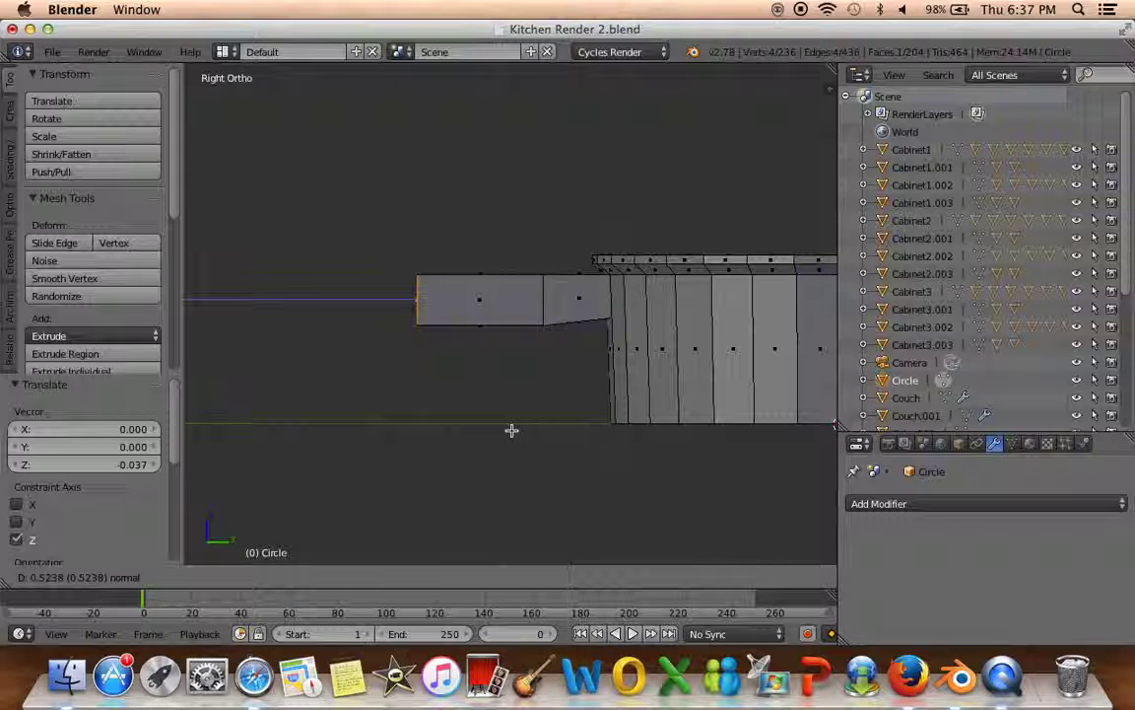
left_click(584, 422)
key("s")
left_click(563, 405)
Extrude a second, tapered arm section further outward
key("e")
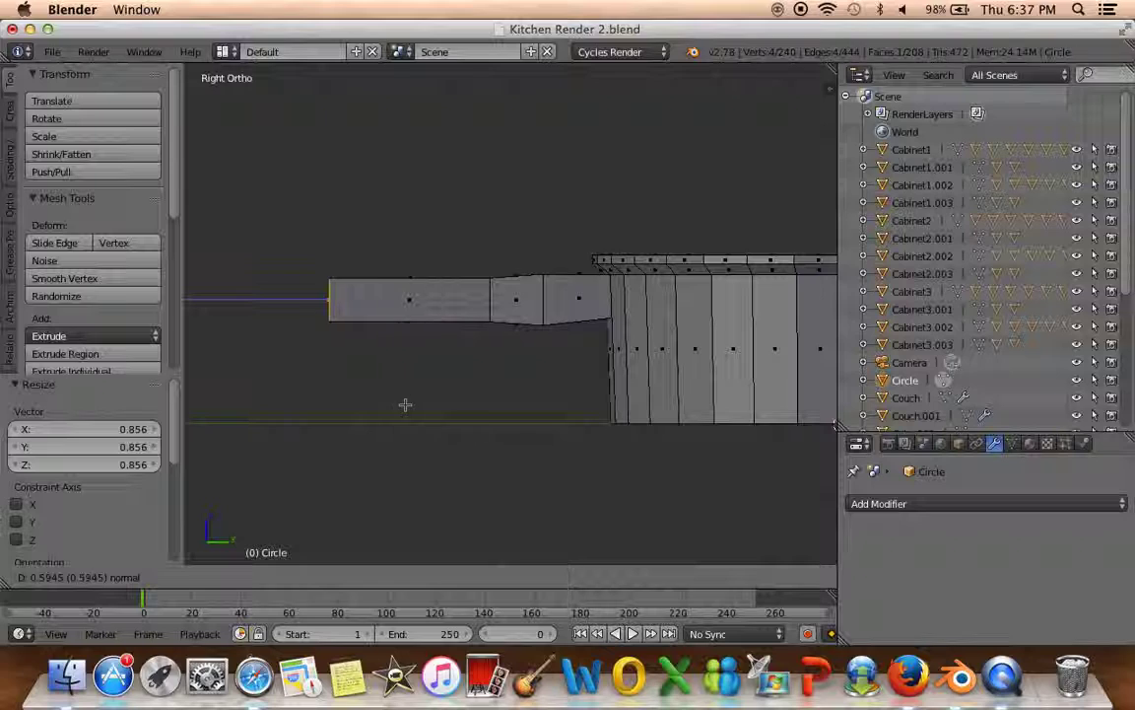
left_click(352, 403)
key("s")
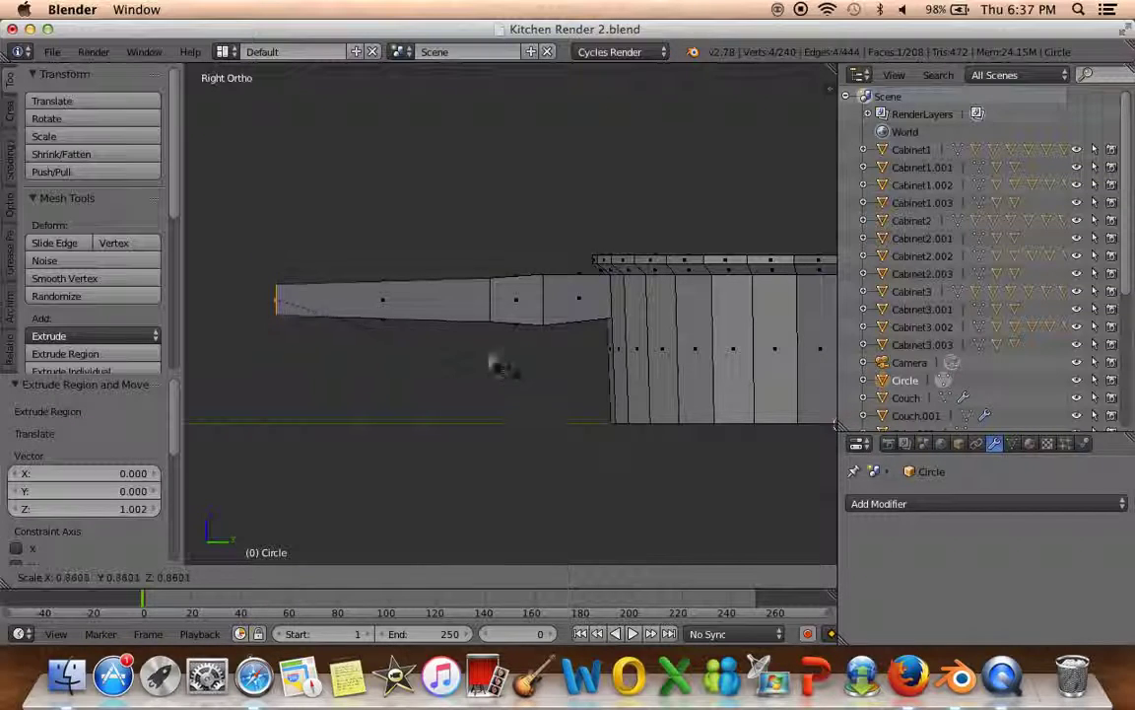
left_click(516, 366)
mouse_move(517, 372)
middle_mouse_down()
mouse_move(470, 426)
mouse_move(421, 415)
mouse_move(452, 400)
middle_mouse_up()
scroll(470, 425, "down", 5)
Undo the extrusions and extrude the handle in one longer piece, tapering its end to 0.889
key("ctrl+z")
key("ctrl+z")
key("ctrl+z")
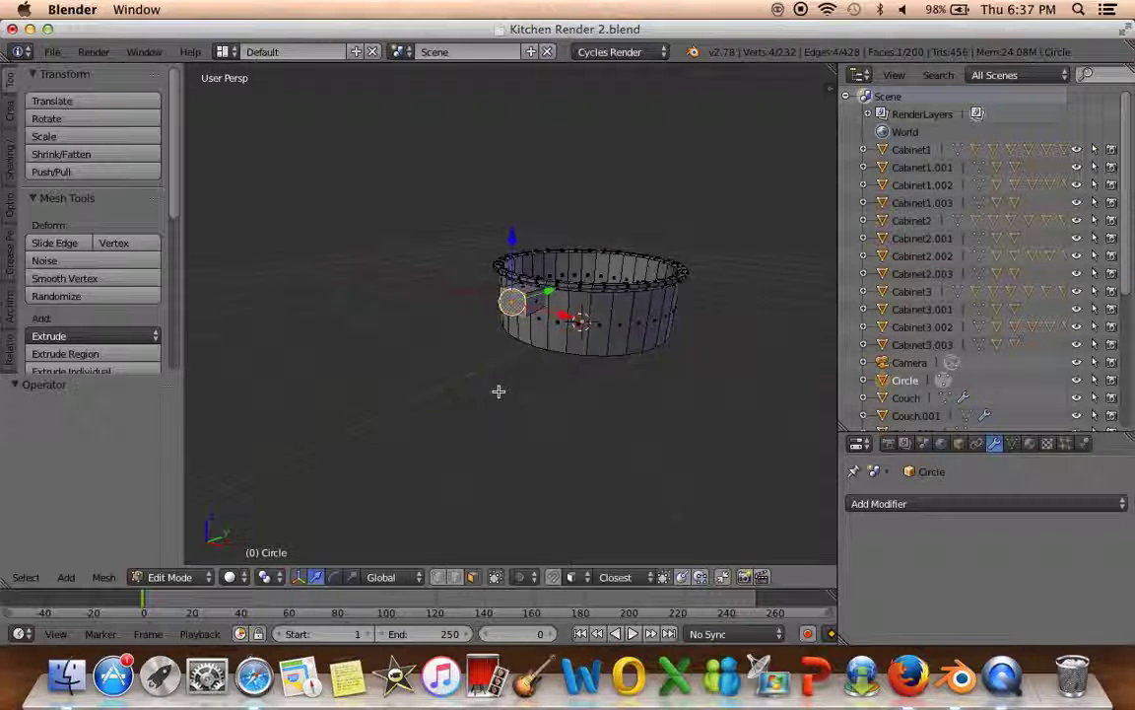
key("KP_3")
key("e")
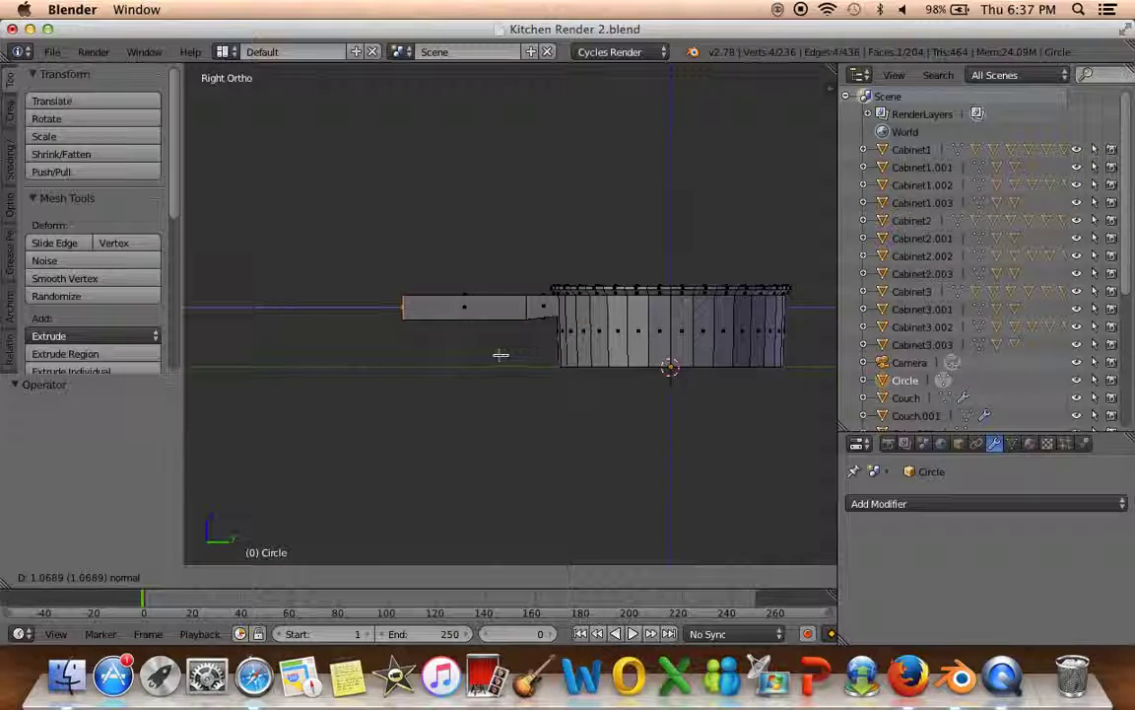
left_click(498, 356)
key("s")
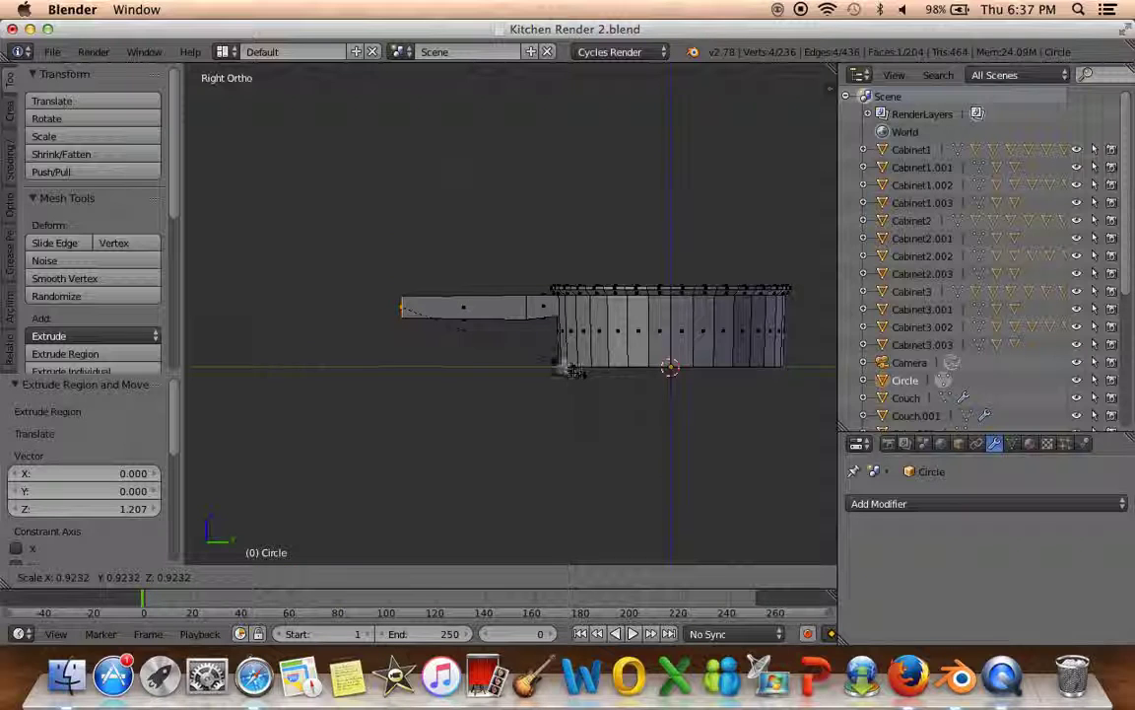
left_click(569, 368)
mouse_move(568, 367)
middle_mouse_down()
mouse_move(461, 405)
mouse_move(590, 436)
mouse_move(374, 438)
mouse_move(473, 398)
middle_mouse_up()
Narrow the handle's end face along X and scale it along Z
key("KP_1")
key("s")
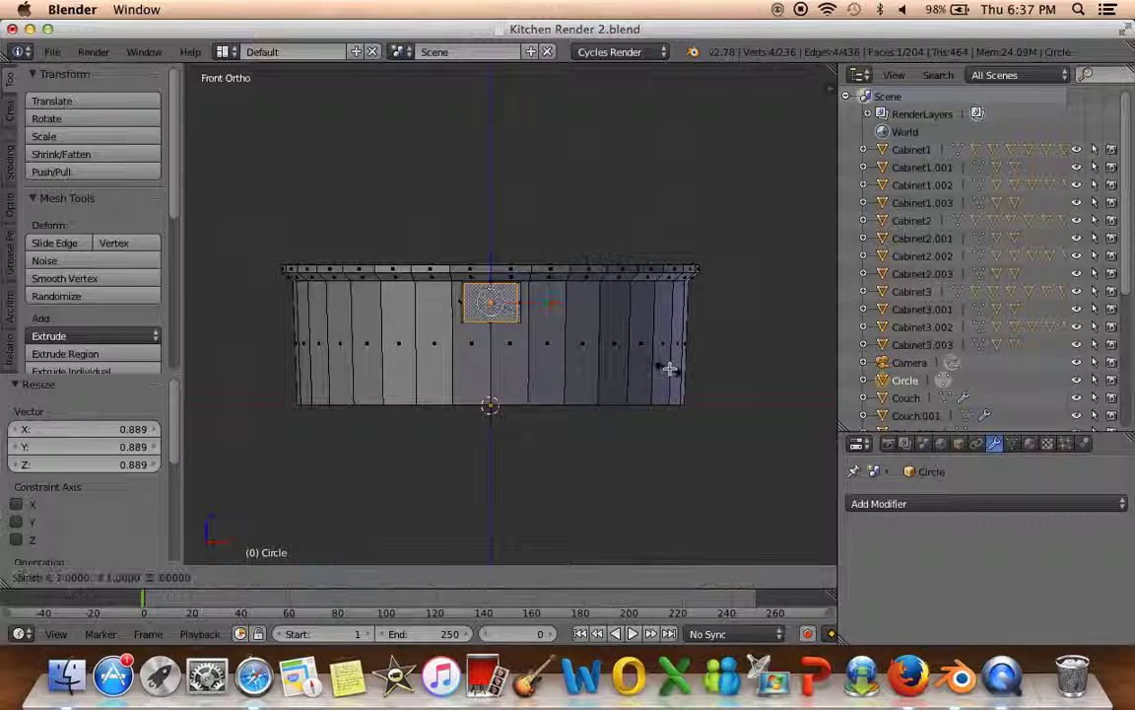
left_click(654, 365)
key("s")
key("z")
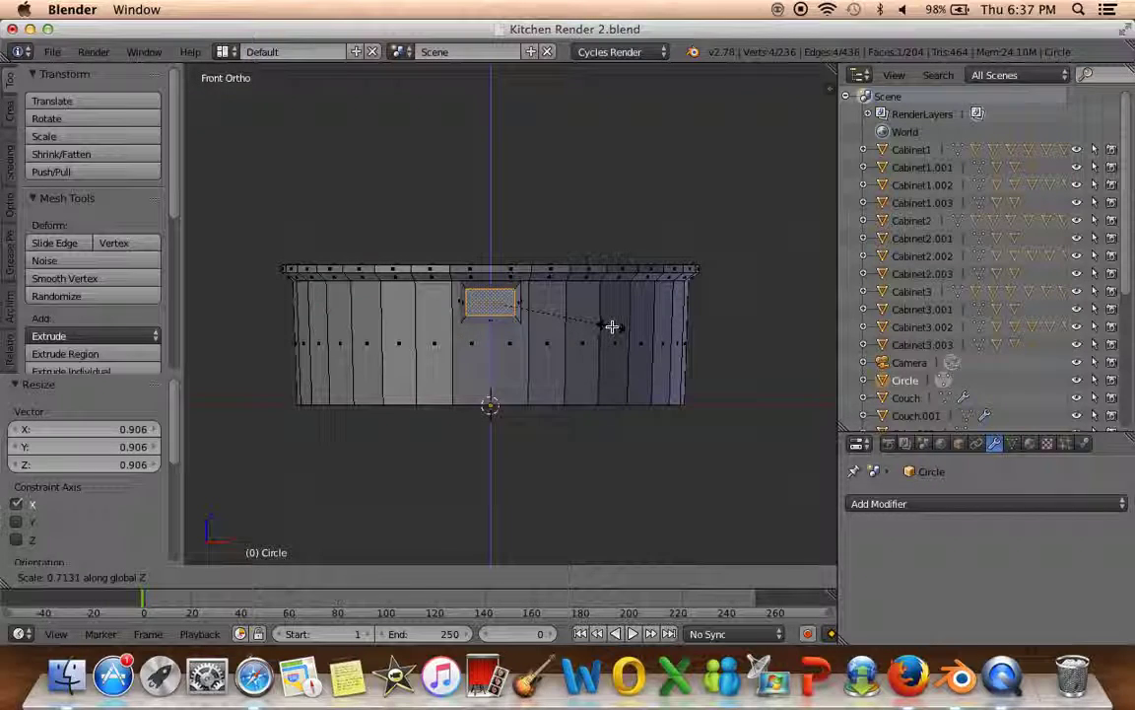
left_click(613, 328)
Deselect all vertices and return to Object Mode to view the pan
key("a")
mouse_move(621, 362)
middle_mouse_down()
mouse_move(504, 385)
mouse_move(539, 360)
mouse_move(671, 433)
mouse_move(811, 471)
mouse_move(684, 363)
mouse_move(399, 411)
mouse_move(646, 380)
mouse_move(500, 431)
mouse_move(394, 355)
mouse_move(279, 331)
mouse_move(337, 351)
mouse_move(533, 368)
middle_mouse_up()
scroll(503, 385, "down", 2)
key("Tab")
key("Tab")
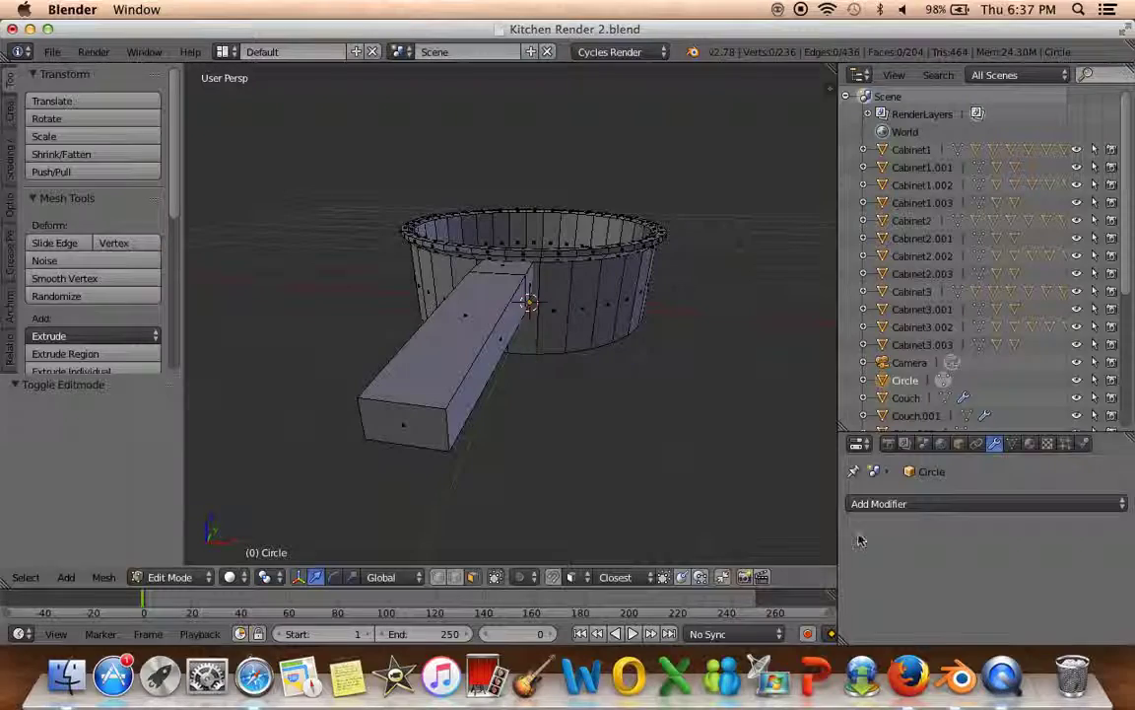
Add a Subdivision Surface modifier to the pan, then remove it again
left_click(877, 504)
left_click(764, 439)
mouse_move(483, 414)
middle_mouse_down()
mouse_move(513, 431)
mouse_move(456, 474)
mouse_move(423, 464)
middle_mouse_up()
scroll(422, 464, "up", 2)
scroll(423, 464, "up", 2)
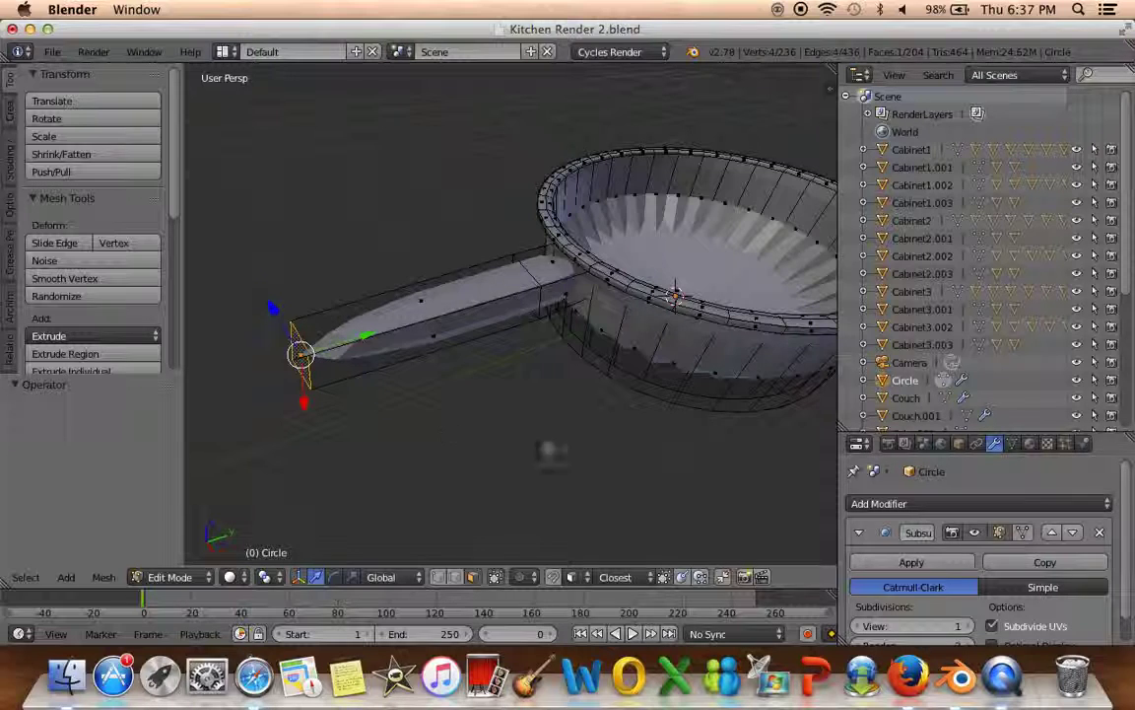
left_click(1099, 533)
Shrink the side face and extrude it outward into a handle with a narrower end
mouse_move(593, 466)
middle_mouse_down()
mouse_move(421, 395)
mouse_move(558, 347)
middle_mouse_up()
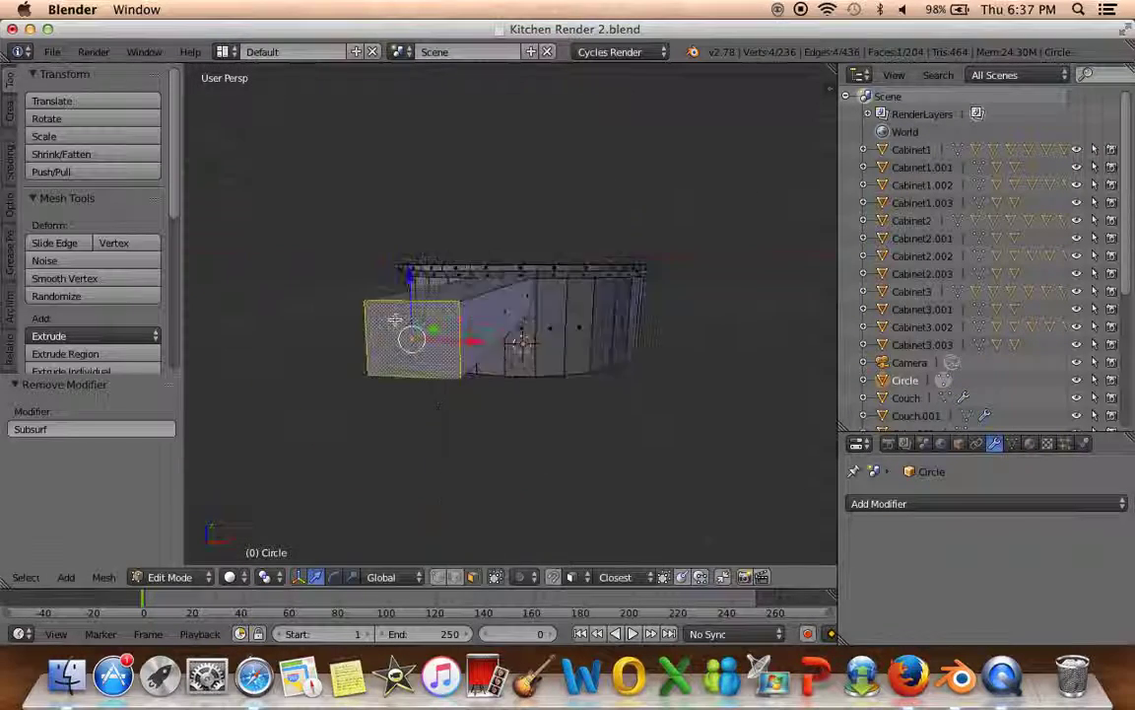
key("KP_1")
key("s")
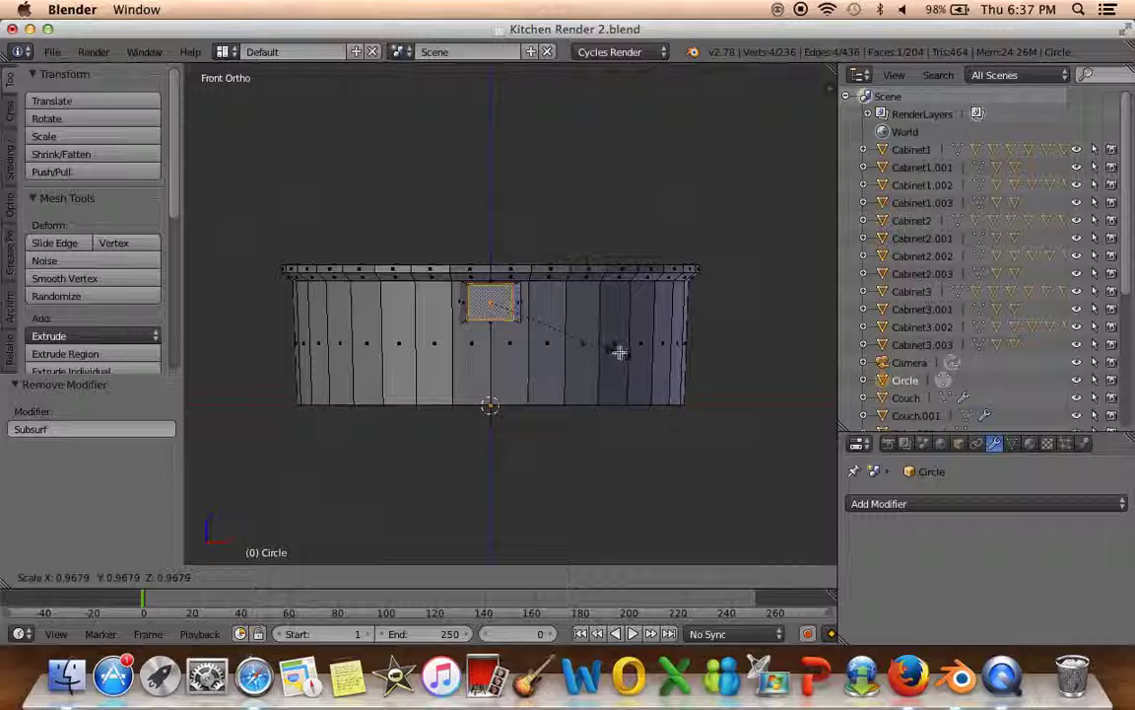
left_click(612, 357)
middle_click_drag(611, 356, 633, 375)
key("e")
left_click(582, 418)
mouse_move(582, 417)
middle_mouse_down()
mouse_move(574, 385)
mouse_move(426, 360)
mouse_move(558, 458)
middle_mouse_up()
key("s")
left_click(599, 391)
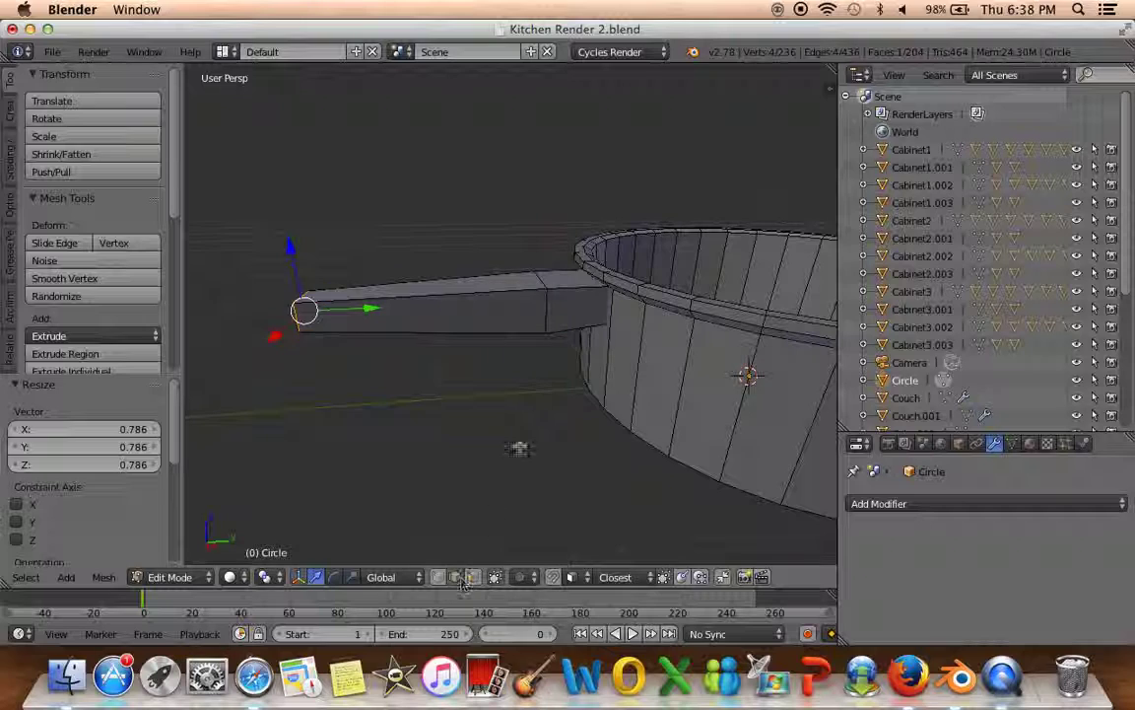
Rescale the selected handle section in side view
mouse_move(594, 431)
middle_mouse_down()
mouse_move(577, 393)
mouse_move(612, 337)
middle_mouse_up()
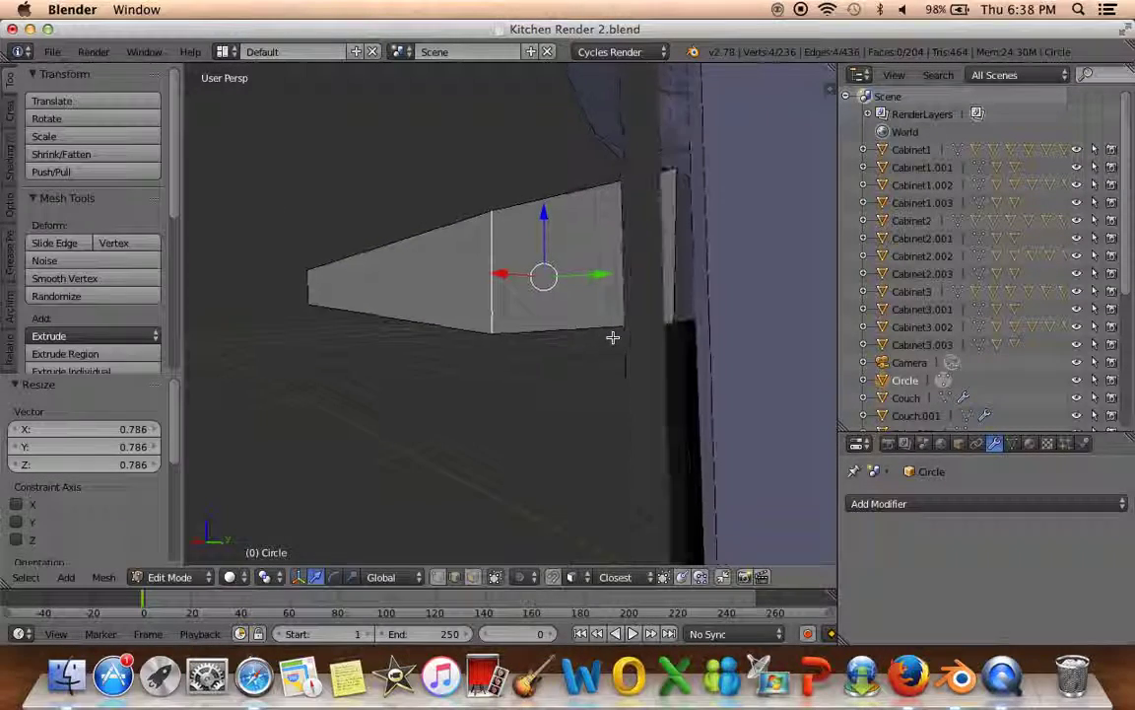
mouse_move(673, 264)
middle_mouse_down()
mouse_move(621, 370)
mouse_move(648, 368)
middle_mouse_up()
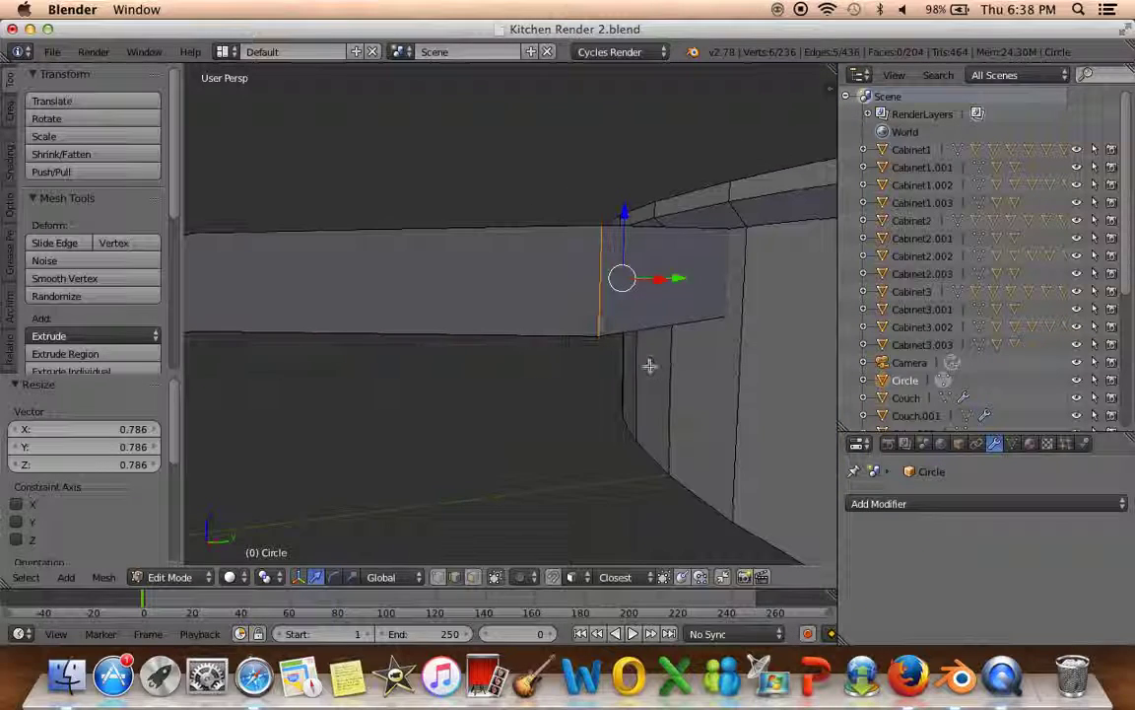
key("KP_3")
key("s")
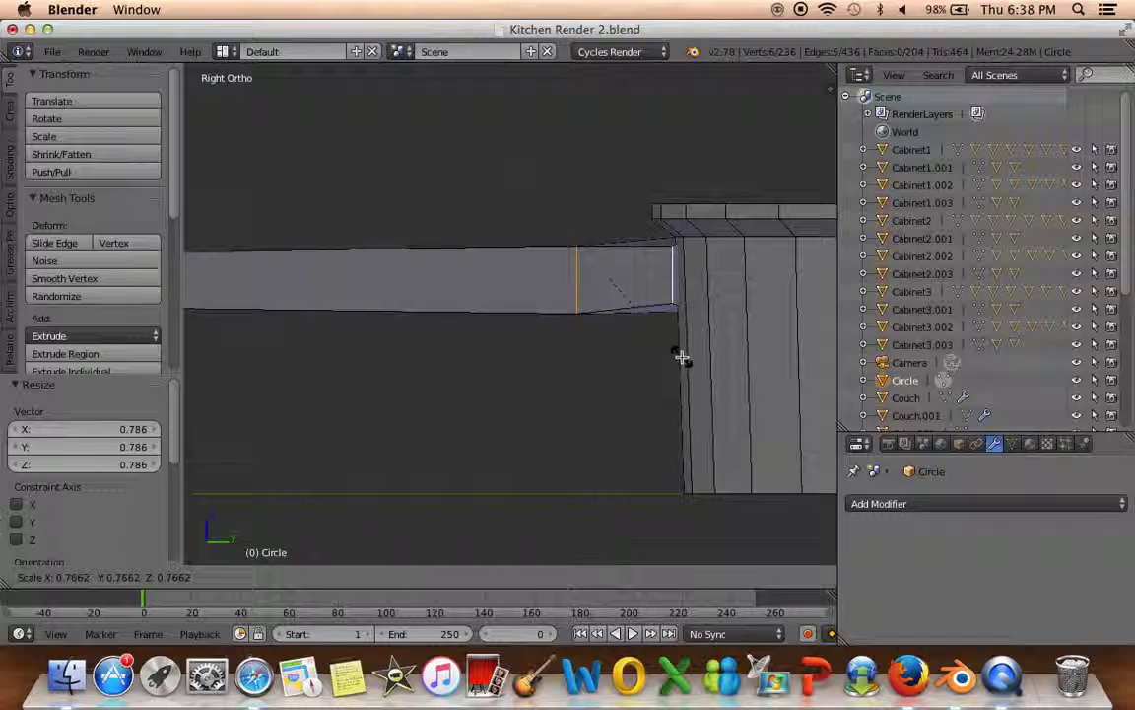
left_click(682, 358)
mouse_move(679, 352)
middle_mouse_down()
mouse_move(684, 386)
mouse_move(629, 347)
mouse_move(588, 358)
middle_mouse_up()
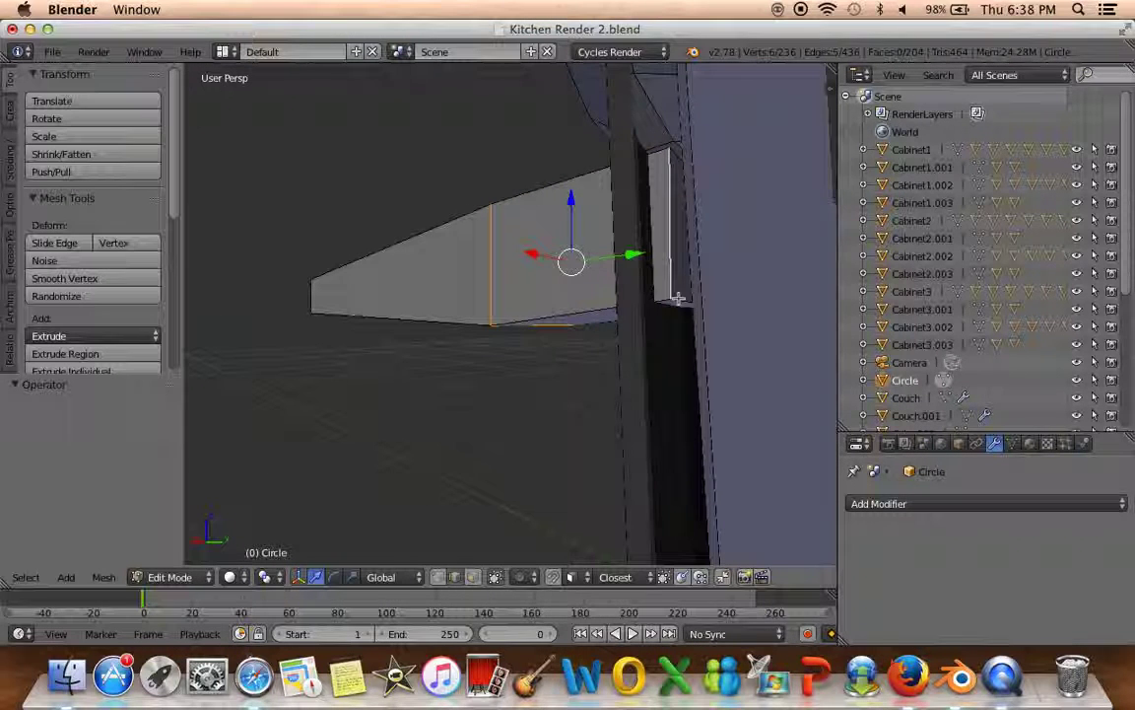
Extrude a new vertex at the handle joint and fill a face from it
middle_click_drag(663, 312, 673, 321)
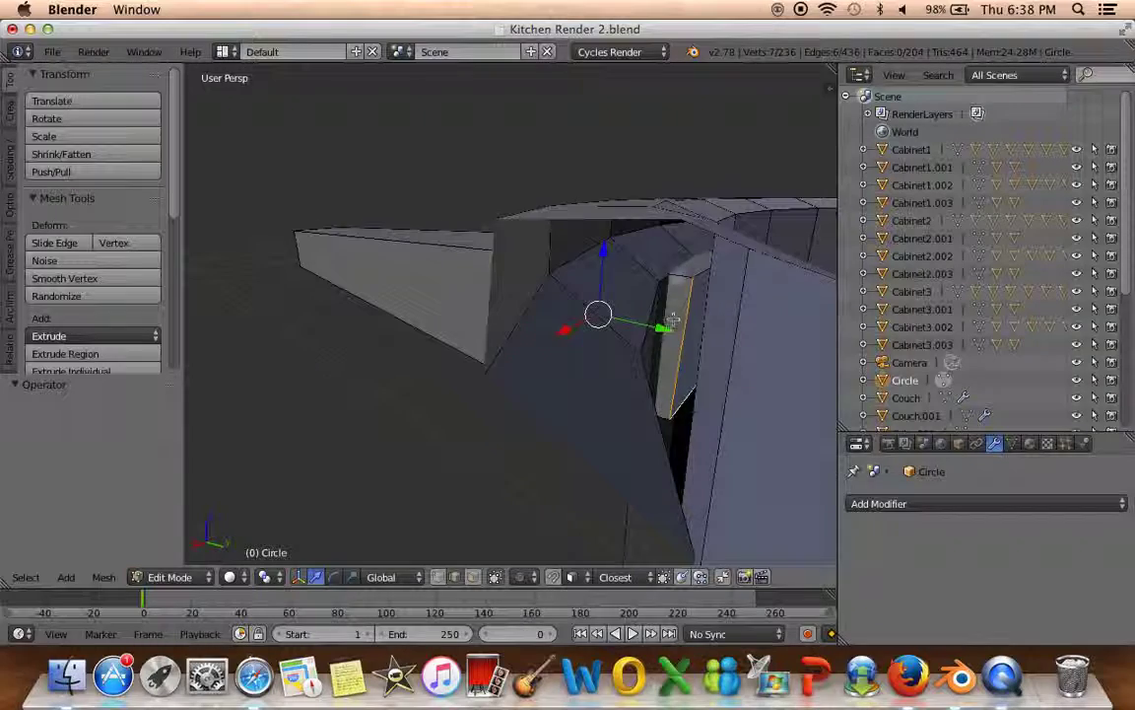
middle_click_drag(695, 274, 426, 304)
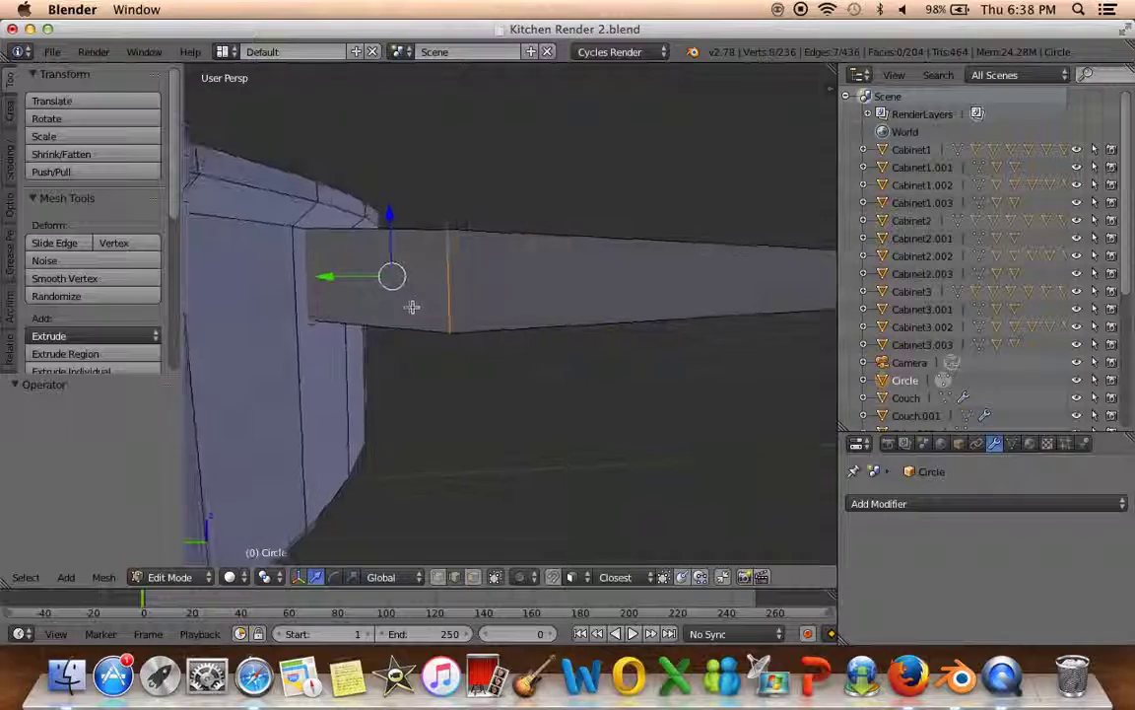
right_click(479, 311, "ctrl")
key("f")
Shrink the joint face and nudge it slightly along Y
mouse_move(361, 307)
middle_mouse_down()
mouse_move(450, 337)
mouse_move(350, 271)
mouse_move(303, 291)
middle_mouse_up()
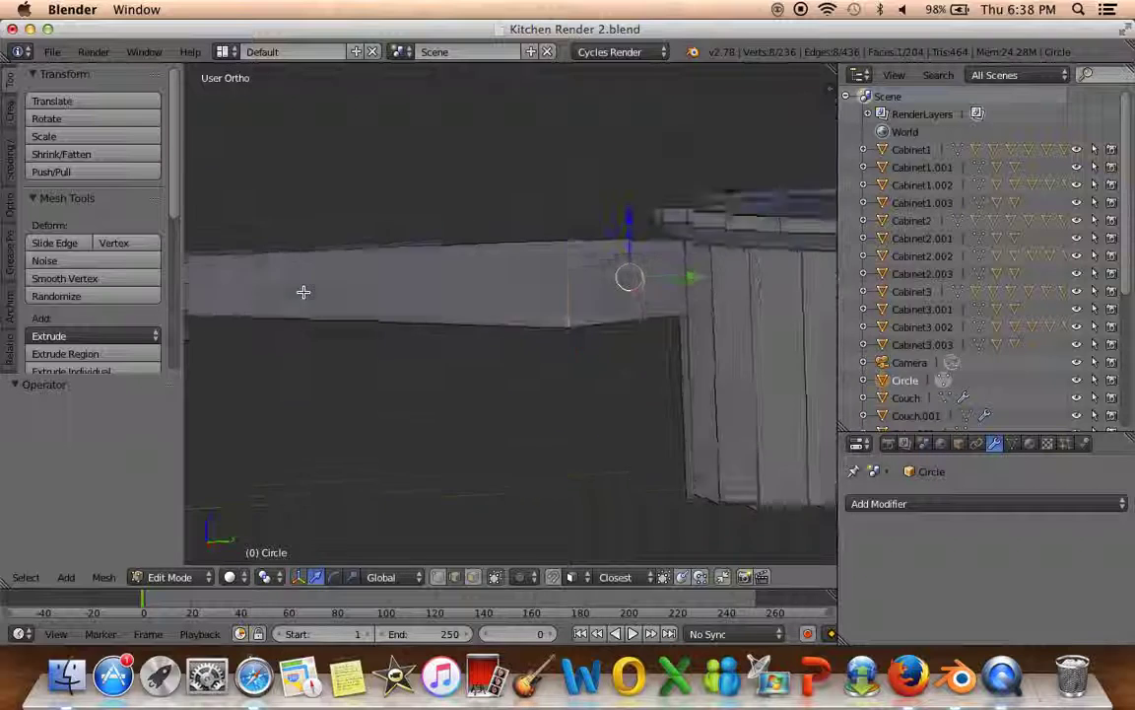
key("KP_3")
key("s")
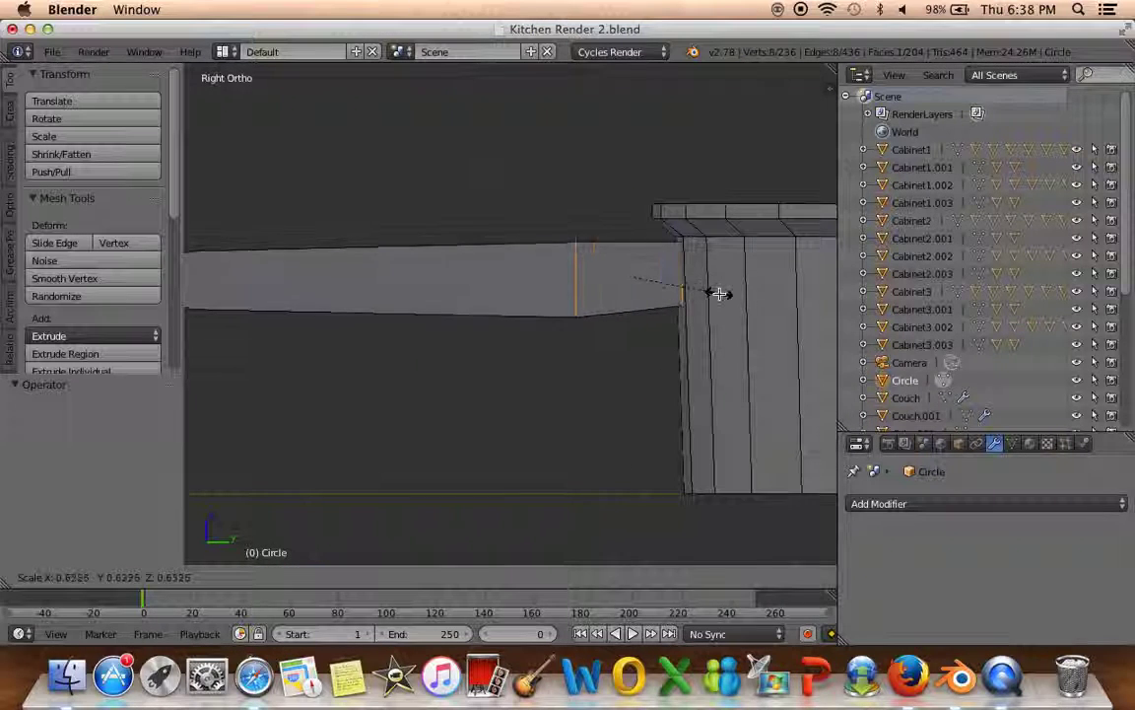
left_click(711, 293)
left_click_drag(697, 279, 700, 279)
mouse_move(700, 279)
middle_mouse_down()
mouse_move(674, 367)
mouse_move(737, 400)
middle_mouse_up()
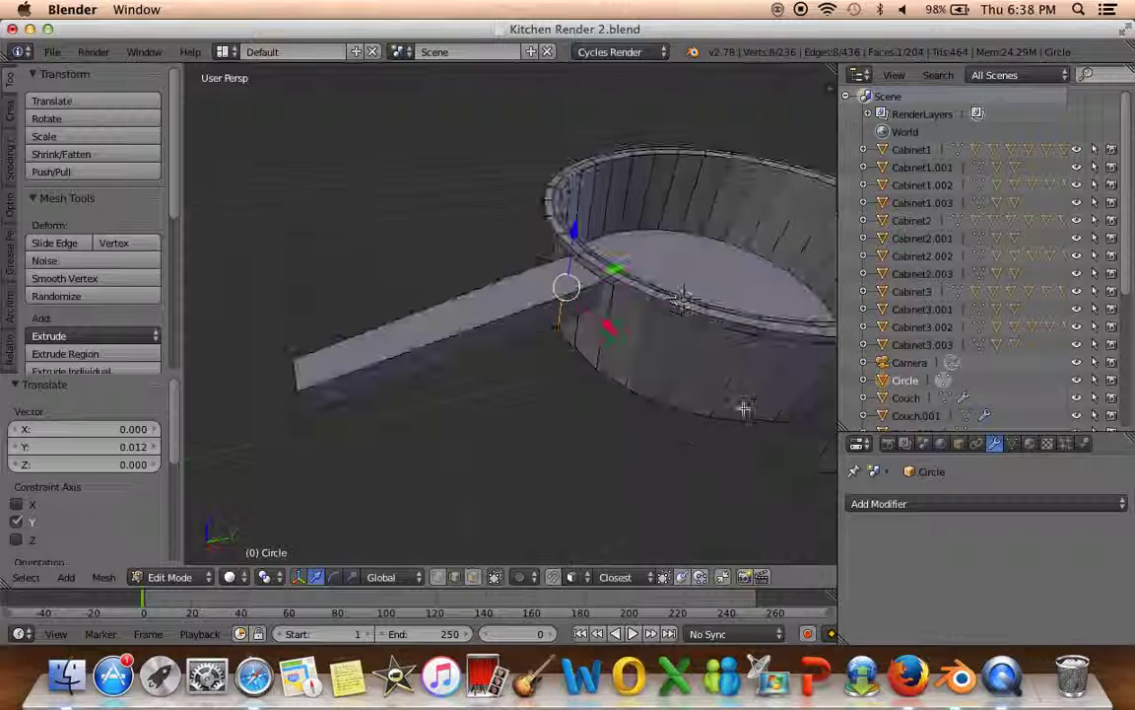
left_click(726, 375)
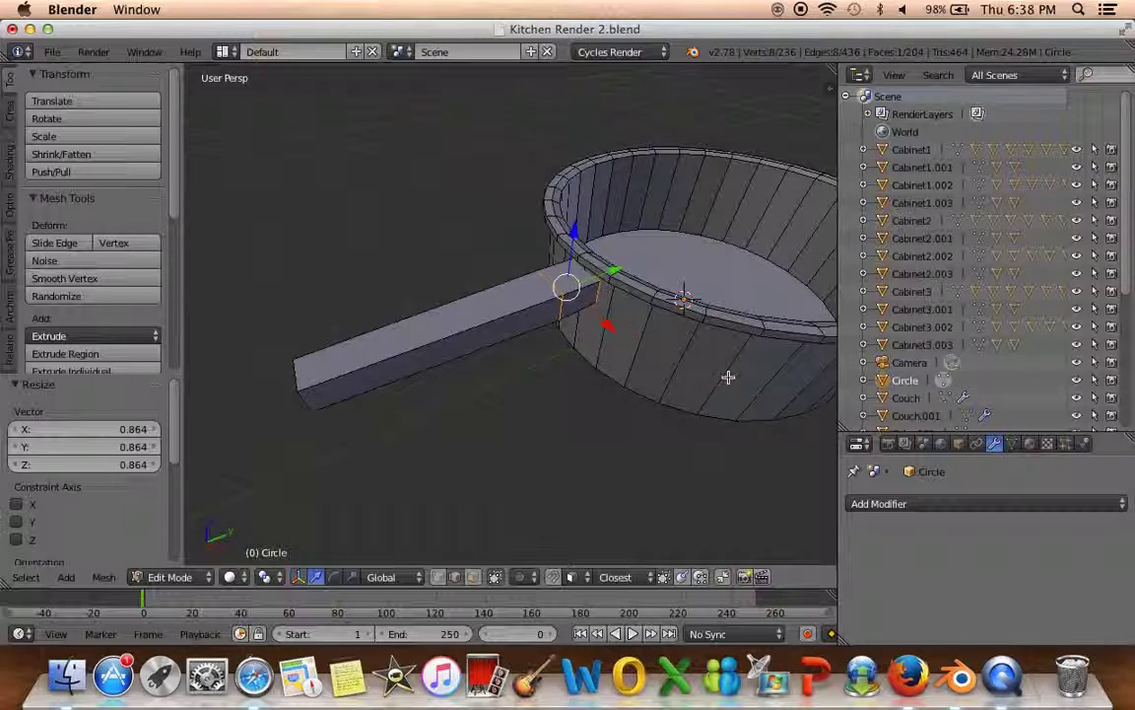
Narrow the joint face along the X axis in front view
key("KP_1")
key("s")
key("x")
left_click(702, 347)
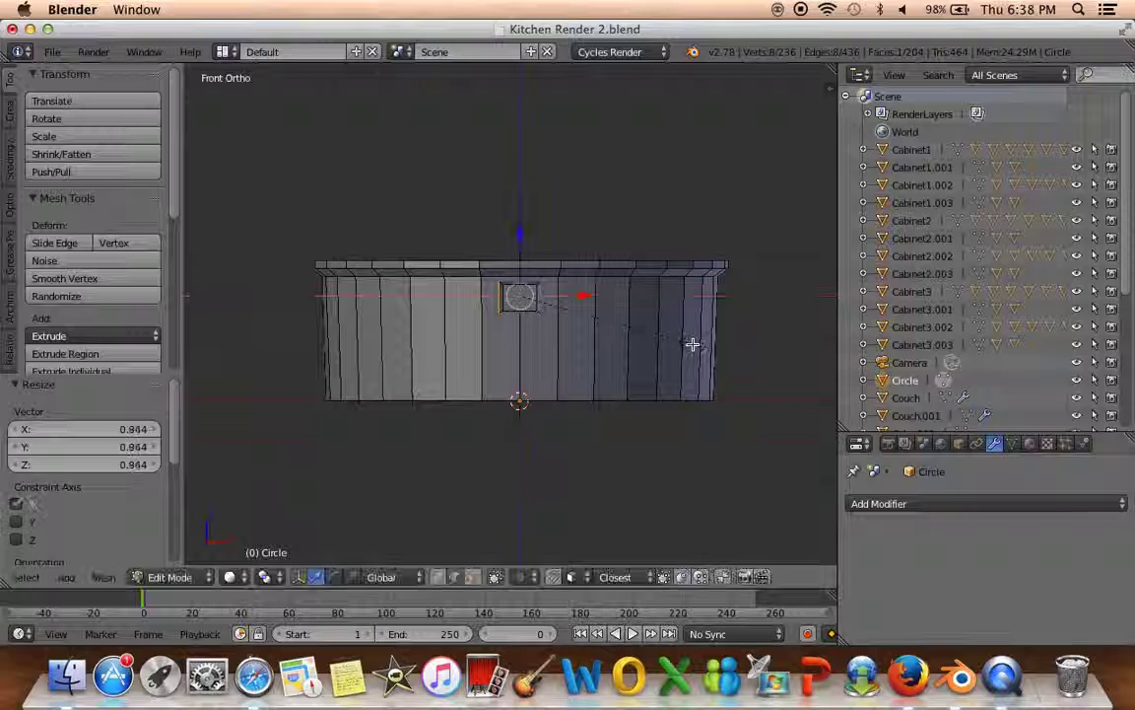
Switch to orthographic side view, deselect all and leave Edit Mode
middle_click_drag(692, 340, 489, 357)
key("KP_5")
key("KP_3")
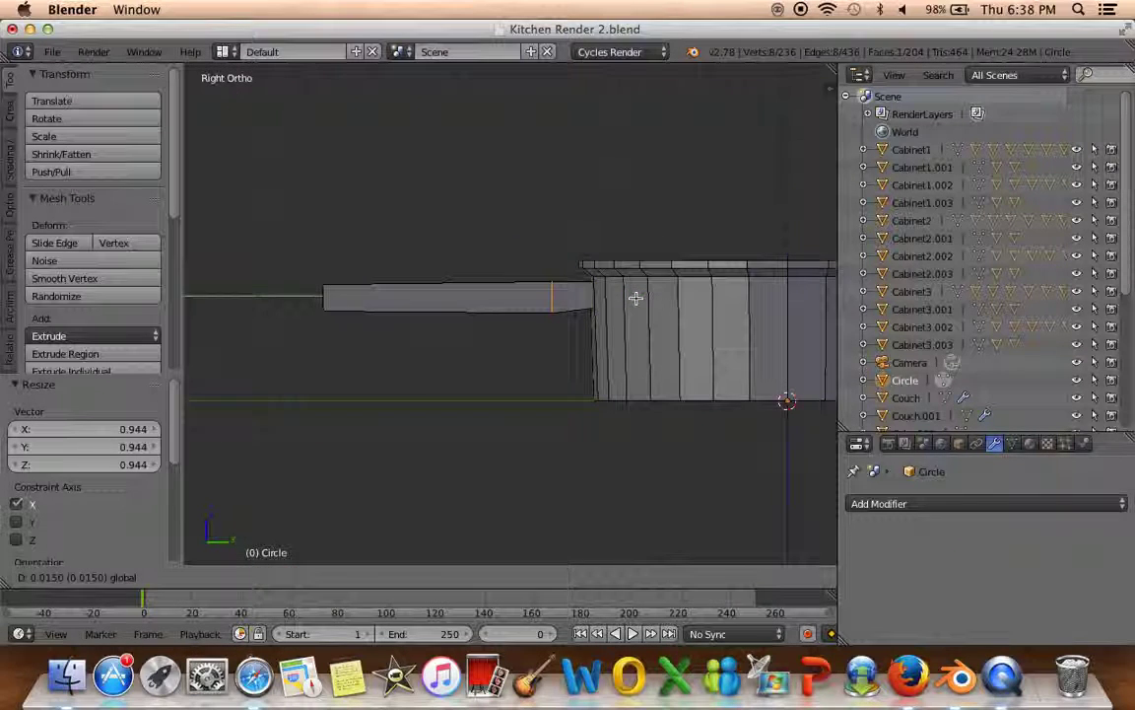
key("a")
mouse_move(634, 296)
middle_mouse_down()
mouse_move(456, 375)
mouse_move(544, 408)
mouse_move(400, 456)
mouse_move(537, 413)
mouse_move(677, 451)
mouse_move(485, 385)
mouse_move(604, 459)
mouse_move(560, 385)
mouse_move(621, 320)
middle_mouse_up()
key("Tab")
key("Tab")
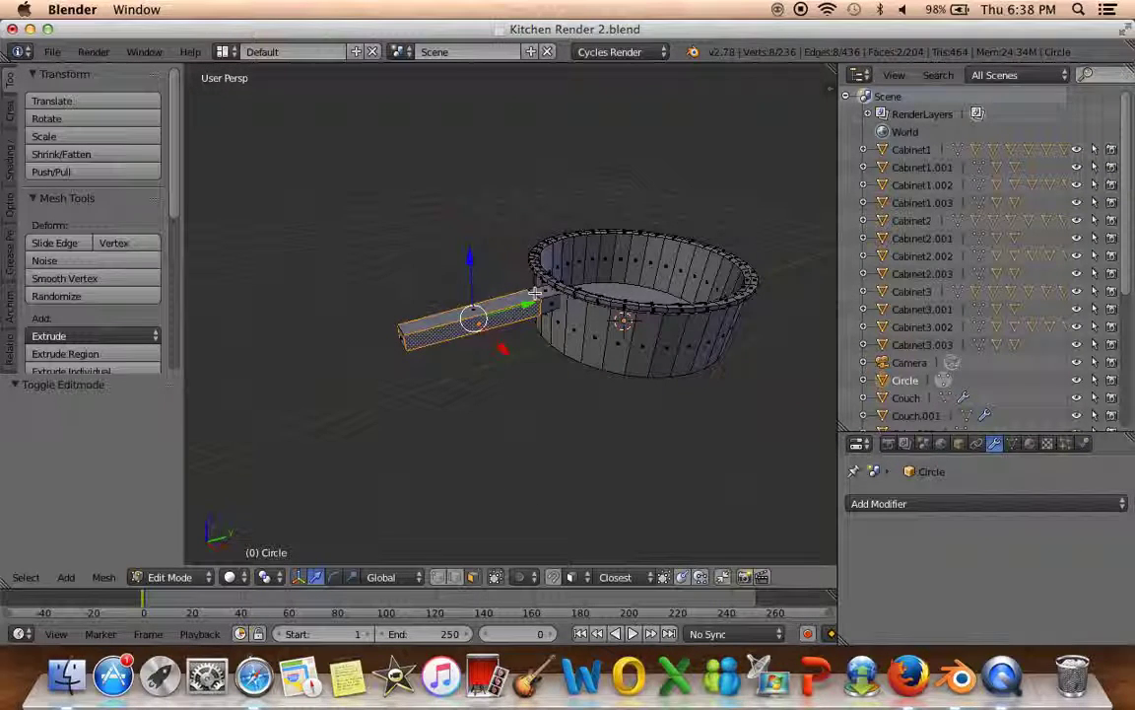
Enlarge the handle in Right Ortho side view and deselect it
middle_click_drag(544, 299, 482, 368)
scroll(482, 368, "up", 4)
mouse_move(819, 417)
middle_mouse_down()
mouse_move(576, 283)
mouse_move(755, 209)
mouse_move(737, 324)
mouse_move(446, 293)
middle_mouse_up()
key("KP_3")
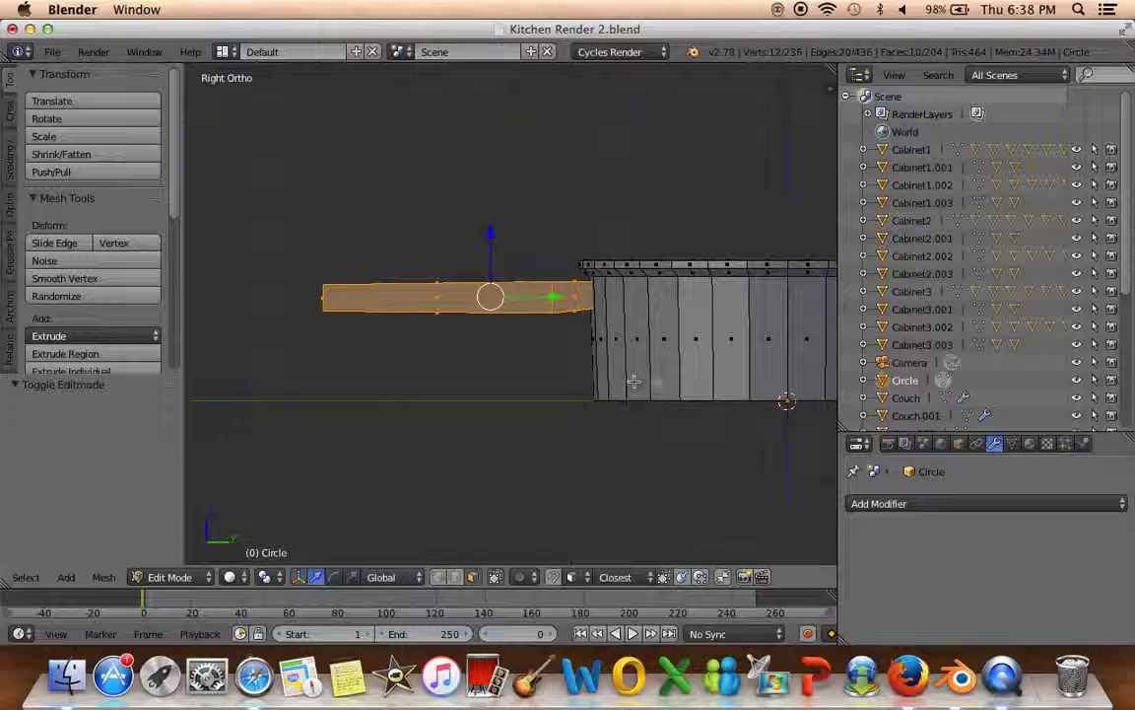
key("s")
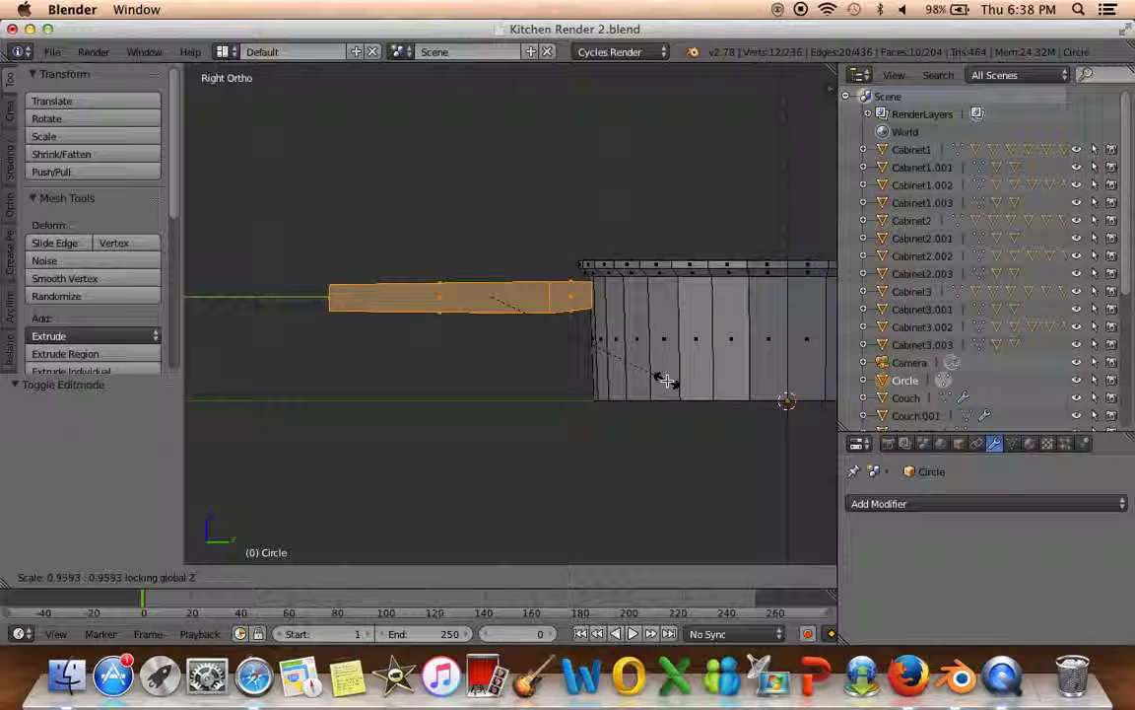
left_click(694, 379)
mouse_move(545, 436)
middle_mouse_down()
mouse_move(692, 448)
mouse_move(652, 395)
mouse_move(639, 498)
mouse_move(428, 453)
mouse_move(589, 291)
middle_mouse_up()
key("a")
Move a handle vertex along Y in Edit Mode, then return to Object Mode
scroll(337, 423, "up", 5)
scroll(527, 423, "down", 4)
key("Tab")
scroll(432, 412, "down", 3)
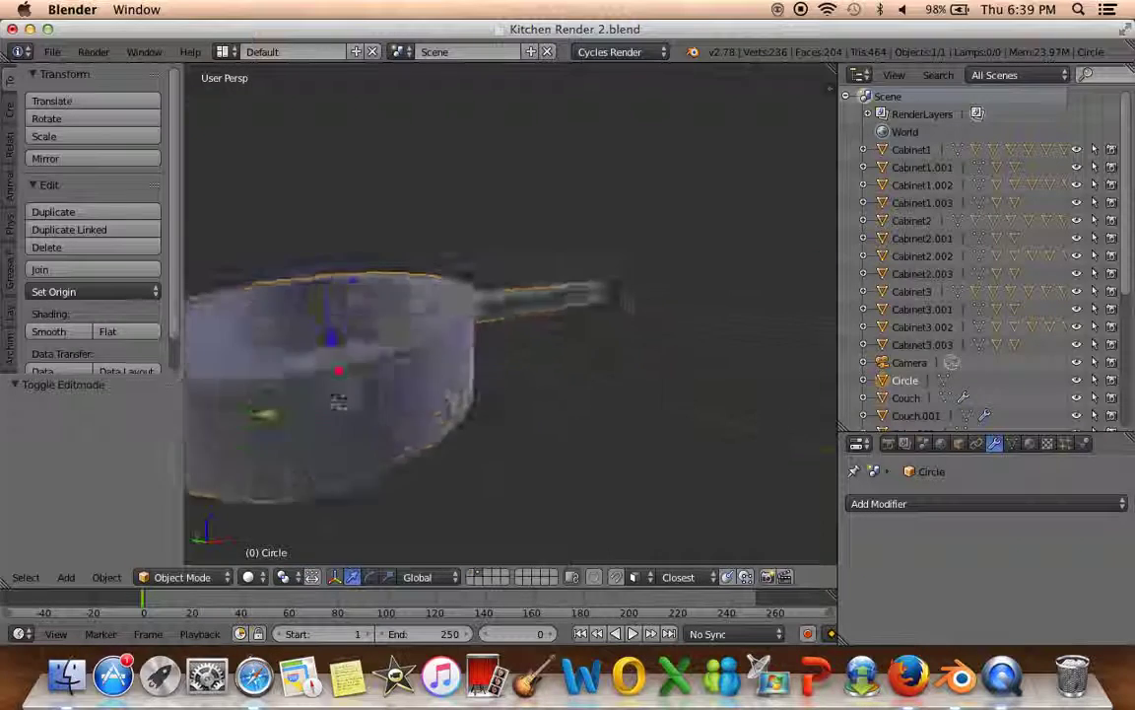
key("Tab")
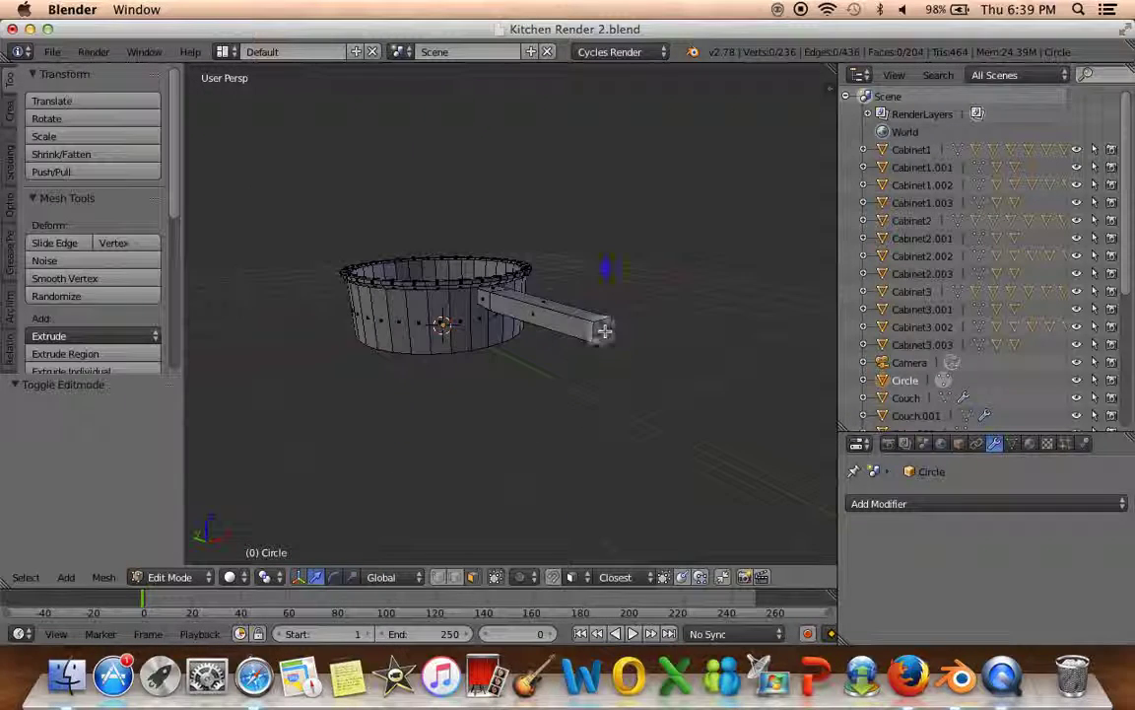
key("g")
key("y")
left_click(350, 393)
mouse_move(350, 393)
middle_mouse_down()
mouse_move(514, 443)
mouse_move(560, 413)
mouse_move(401, 355)
mouse_move(567, 343)
middle_mouse_up()
key("Tab")
scroll(505, 446, "down", 3)
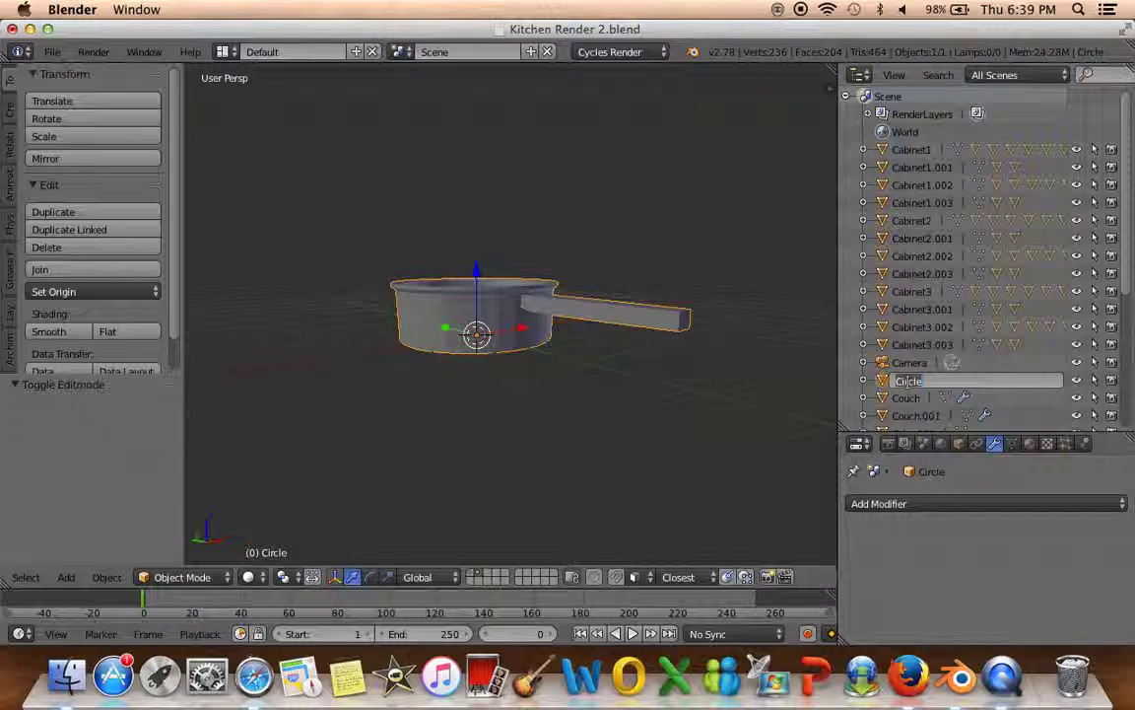
Rename the Circle object to 'Pot' in the Outliner
type("t")
key("Return")
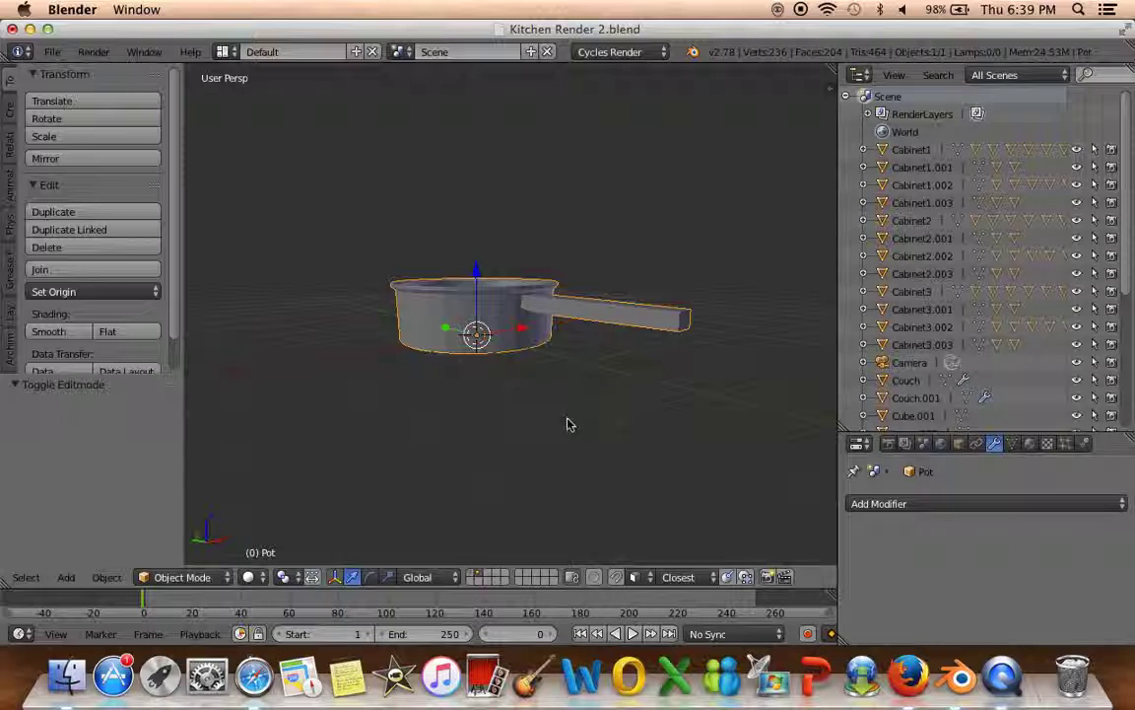
scroll(1034, 360, "down", 5)
middle_click_drag(552, 326, 596, 350)
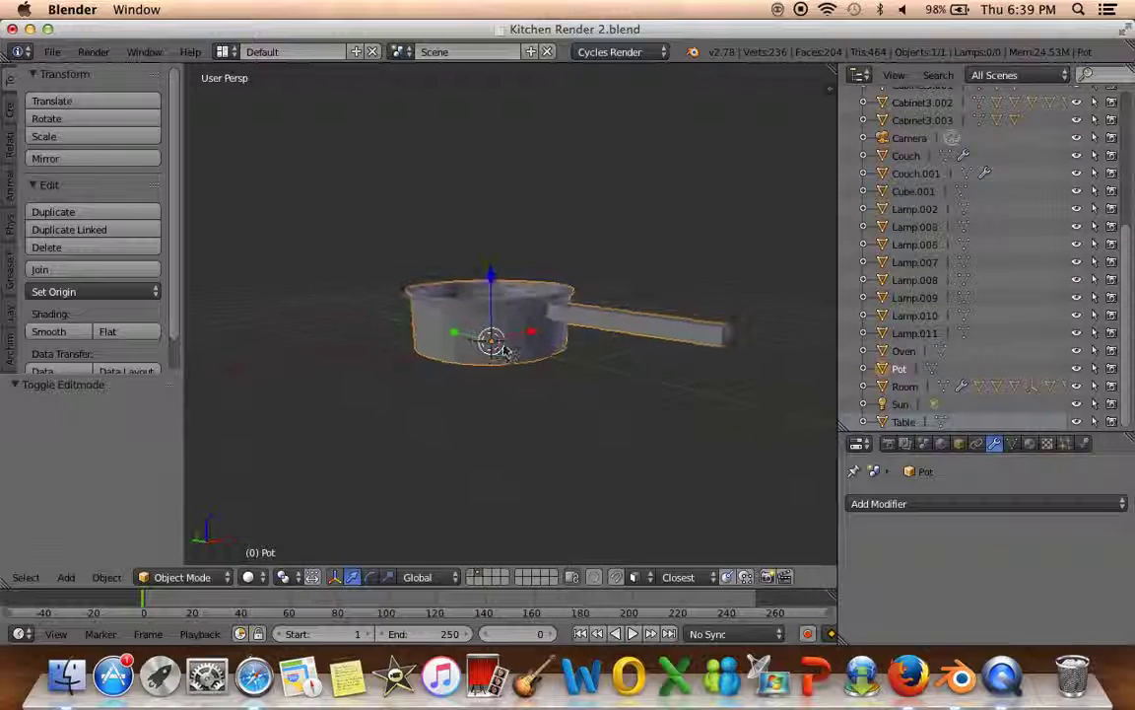
key("a")
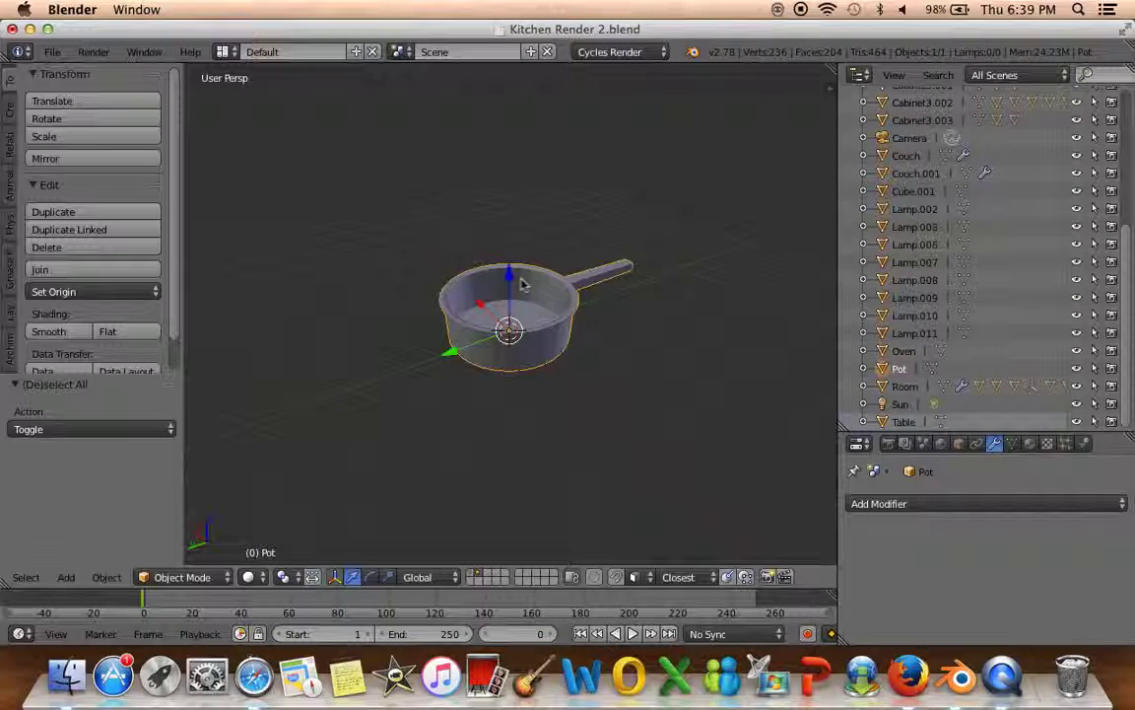
Move the pot to another layer and show the kitchen layer alongside it
key("m")
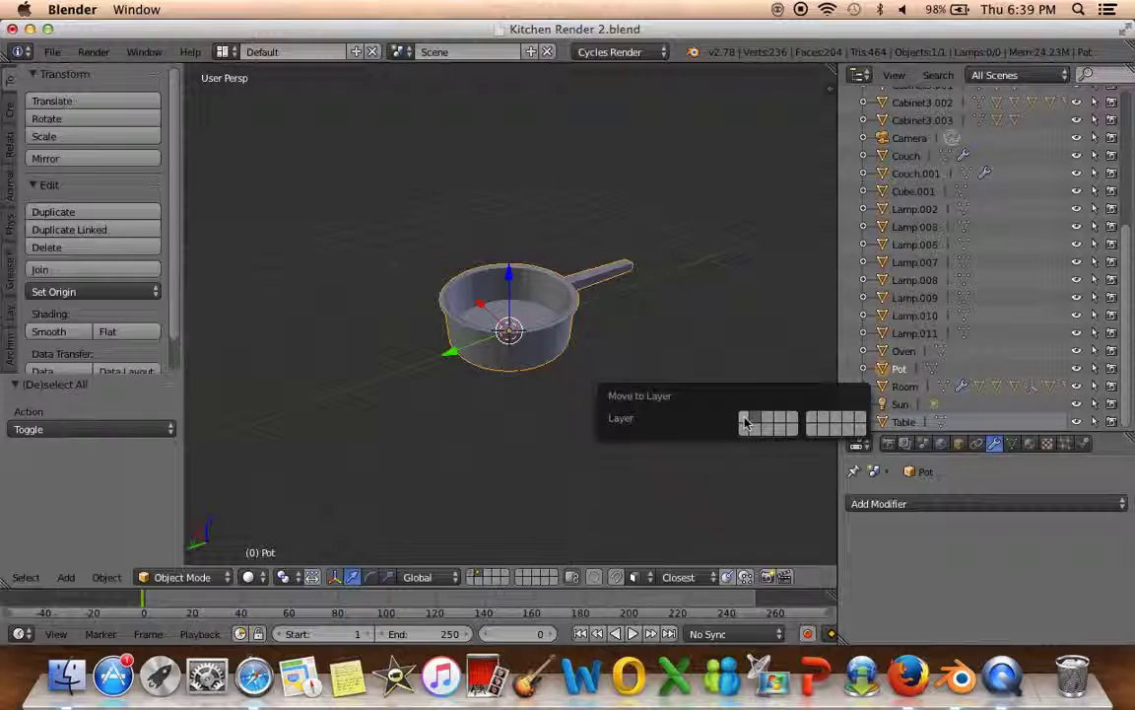
left_click(754, 421)
left_click(485, 577)
mouse_move(667, 449)
middle_mouse_down()
mouse_move(507, 436)
mouse_move(606, 435)
middle_mouse_up()
left_click(537, 363)
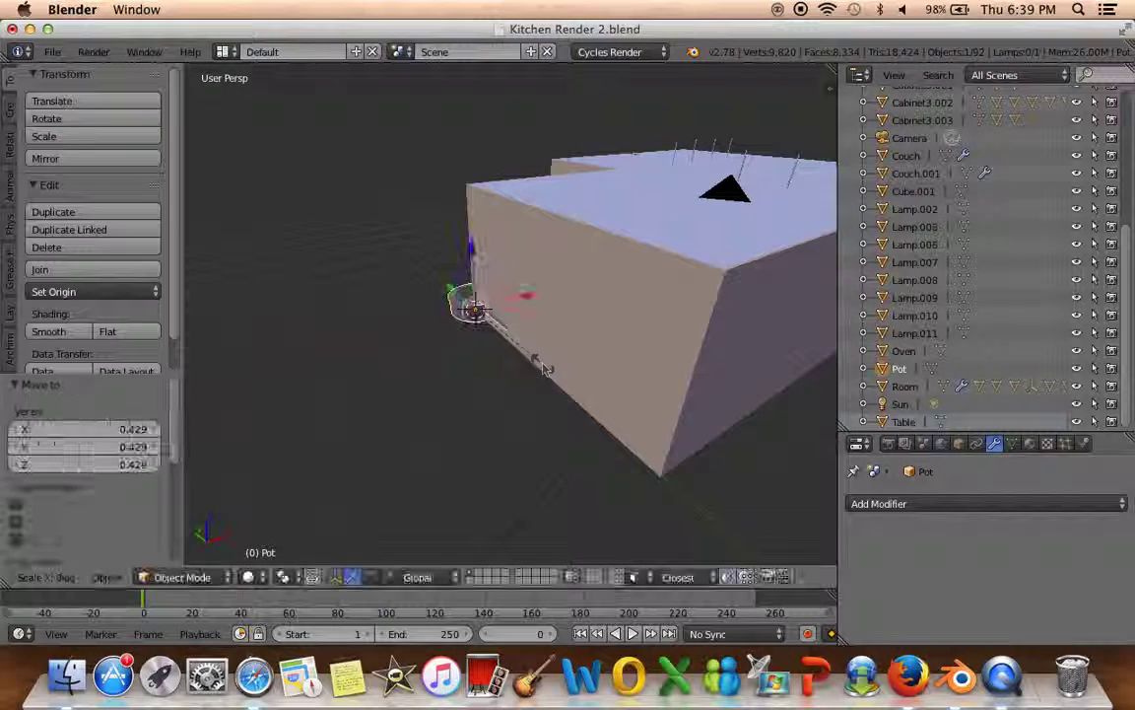
Set the pot's origin to its geometry and move it along X
left_click(107, 576)
mouse_move(133, 494)
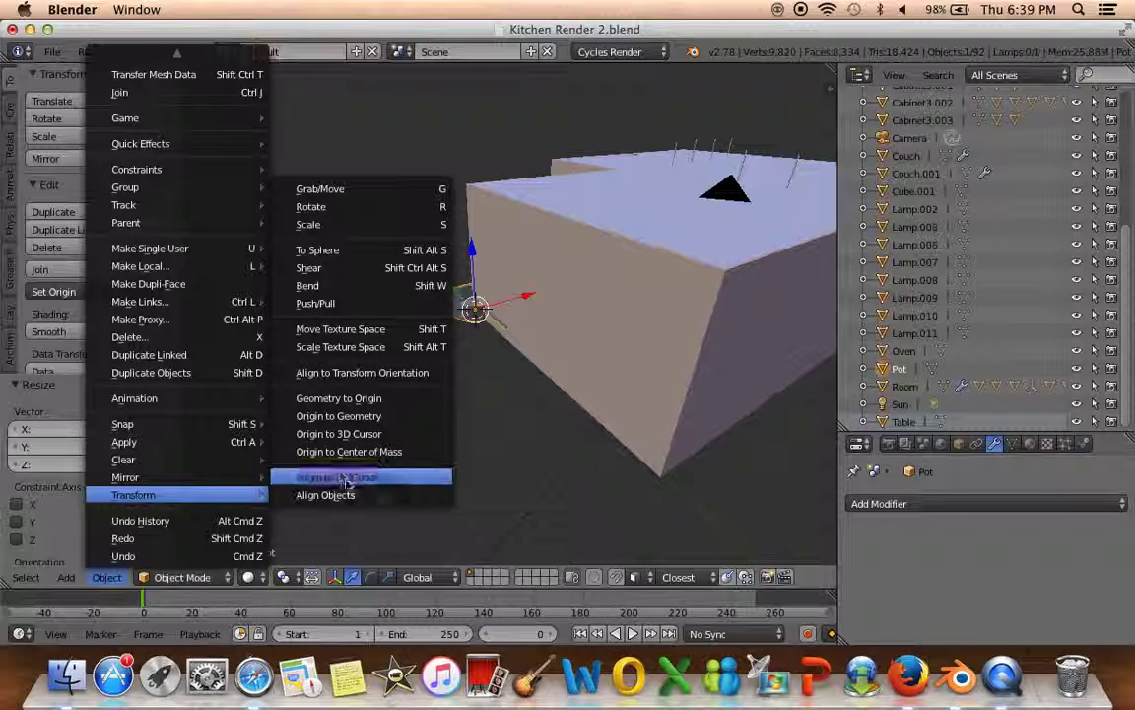
left_click(341, 416)
middle_click_drag(346, 418, 555, 400)
scroll(434, 416, "up", 5)
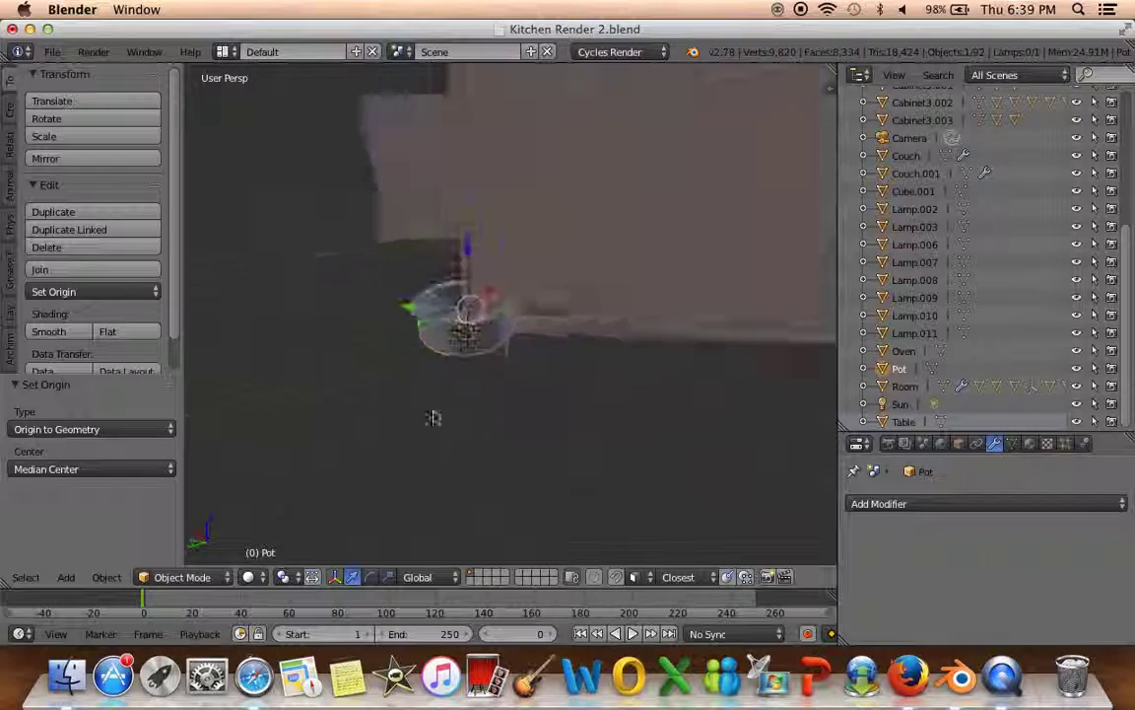
middle_click_drag(271, 432, 525, 259)
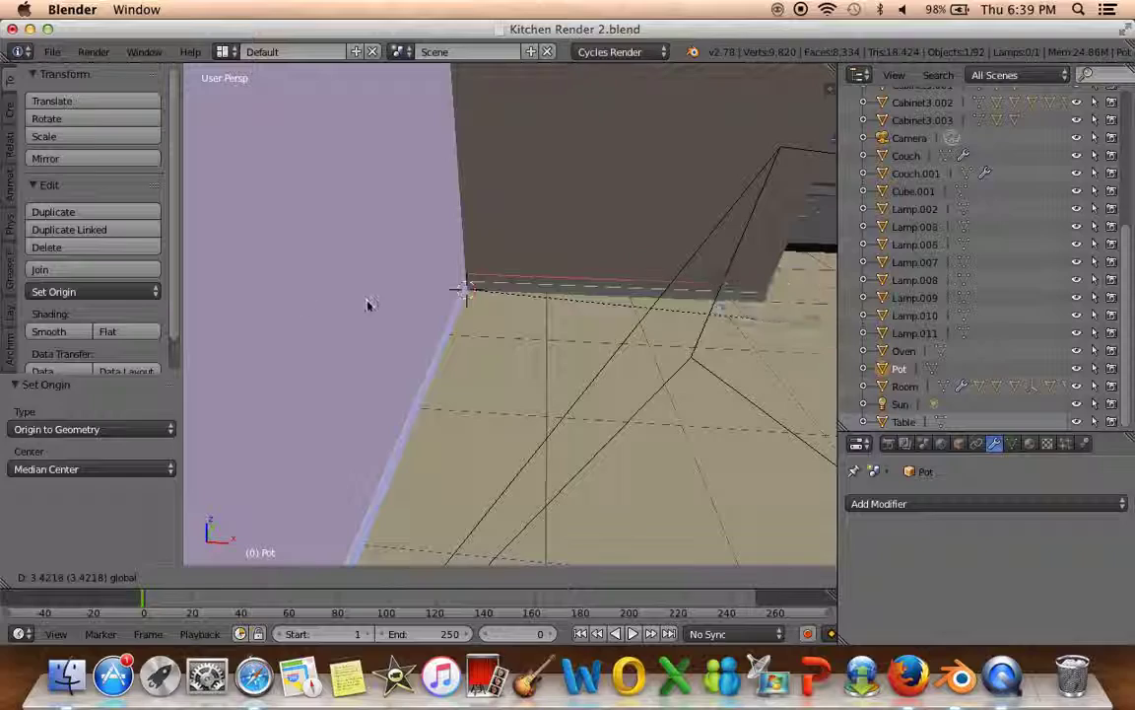
left_click(418, 322)
mouse_move(418, 322)
middle_mouse_down()
mouse_move(726, 309)
mouse_move(424, 323)
middle_mouse_up()
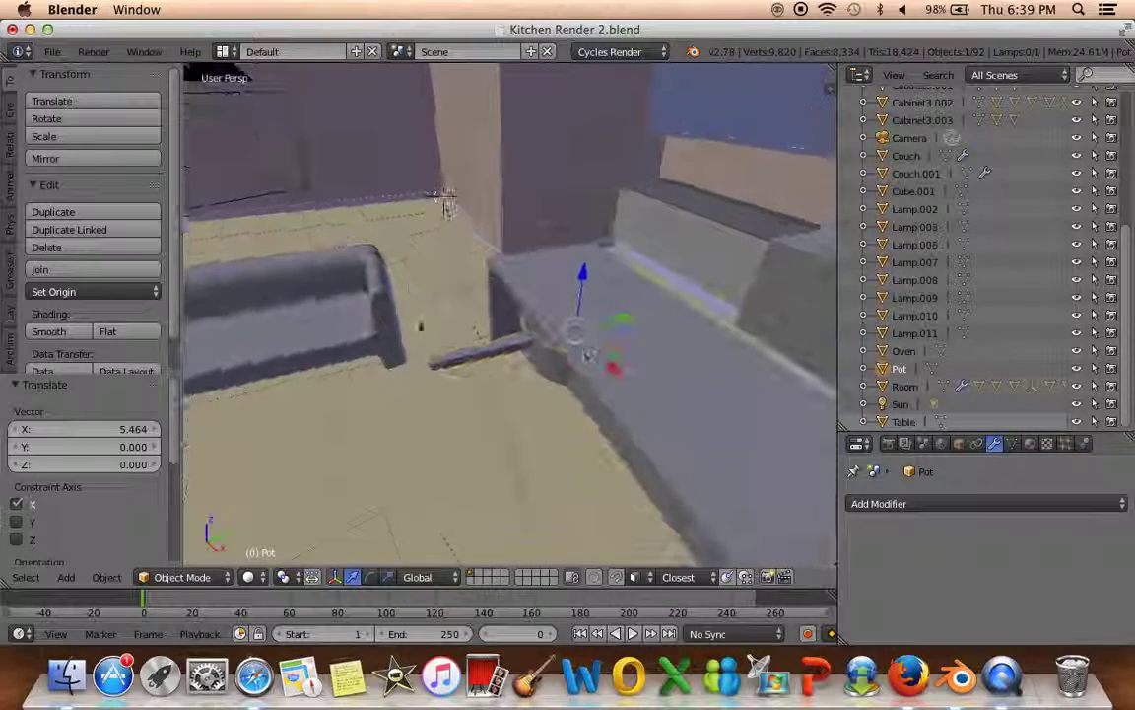
Move the pot along Y and then Z toward the counter
key("g")
key("y")
left_click(719, 302)
middle_click_drag(720, 302, 510, 320)
key("g")
key("z")
left_click(570, 323)
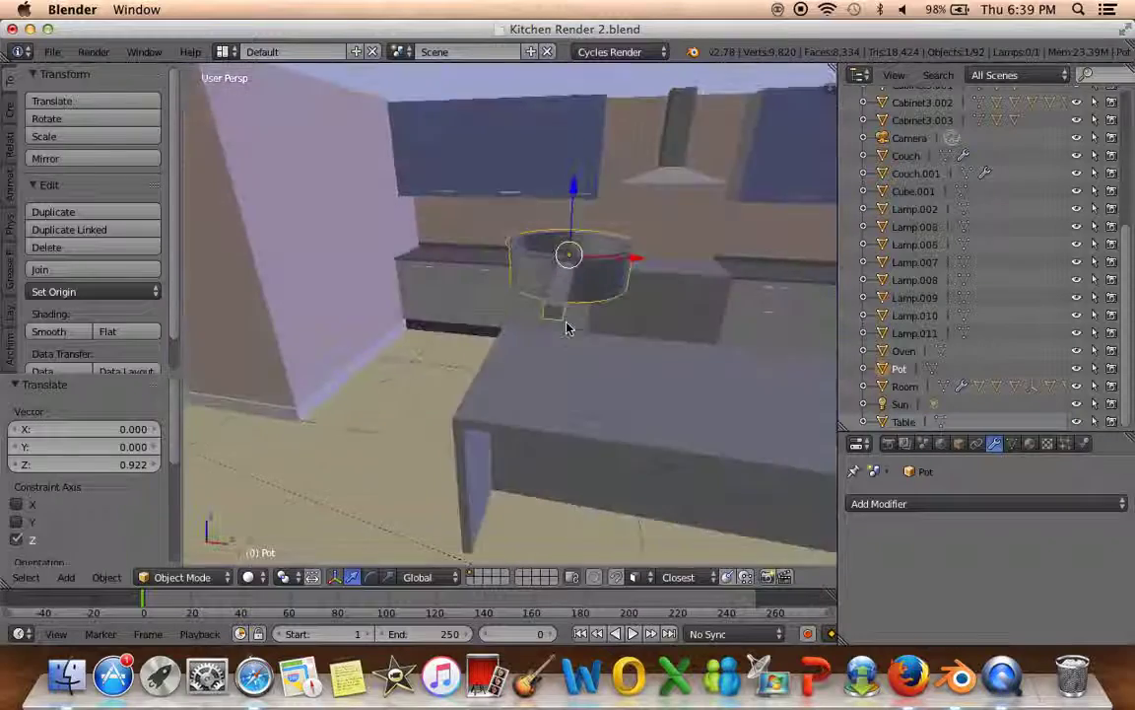
scroll(583, 330, "up", 4)
scroll(583, 330, "down", 4)
Shrink the pot, then enlarge it slightly to fit the counter
key("s")
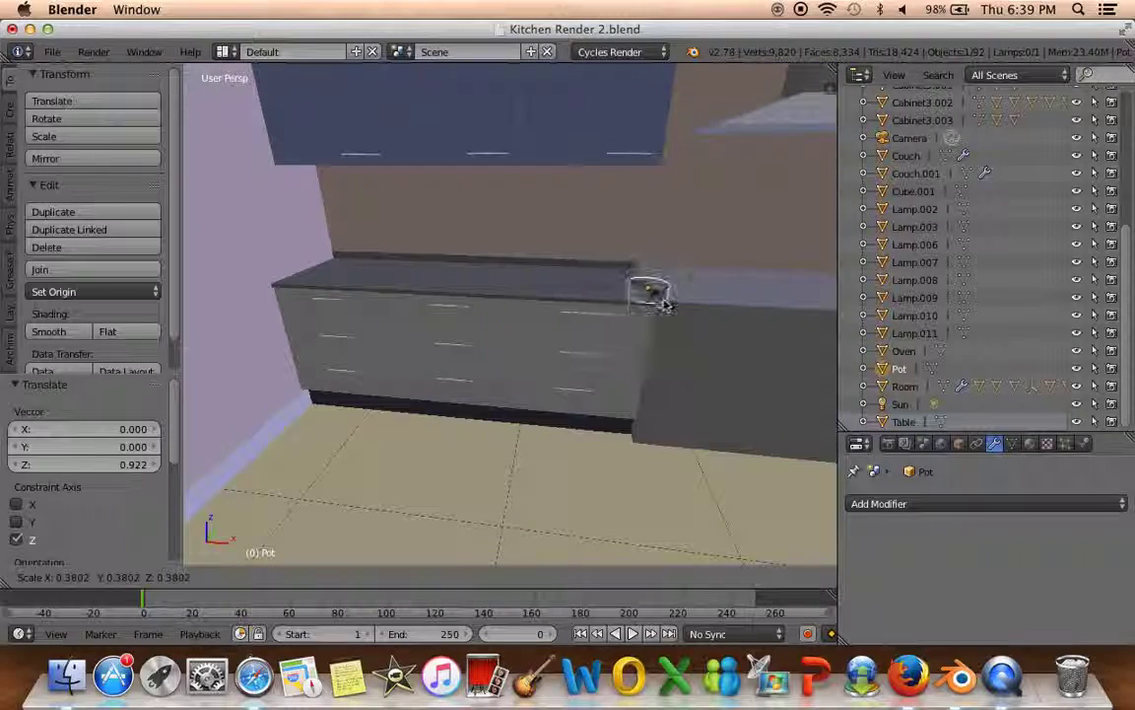
left_click(667, 309)
mouse_move(667, 310)
middle_mouse_down()
mouse_move(592, 335)
mouse_move(523, 386)
middle_mouse_up()
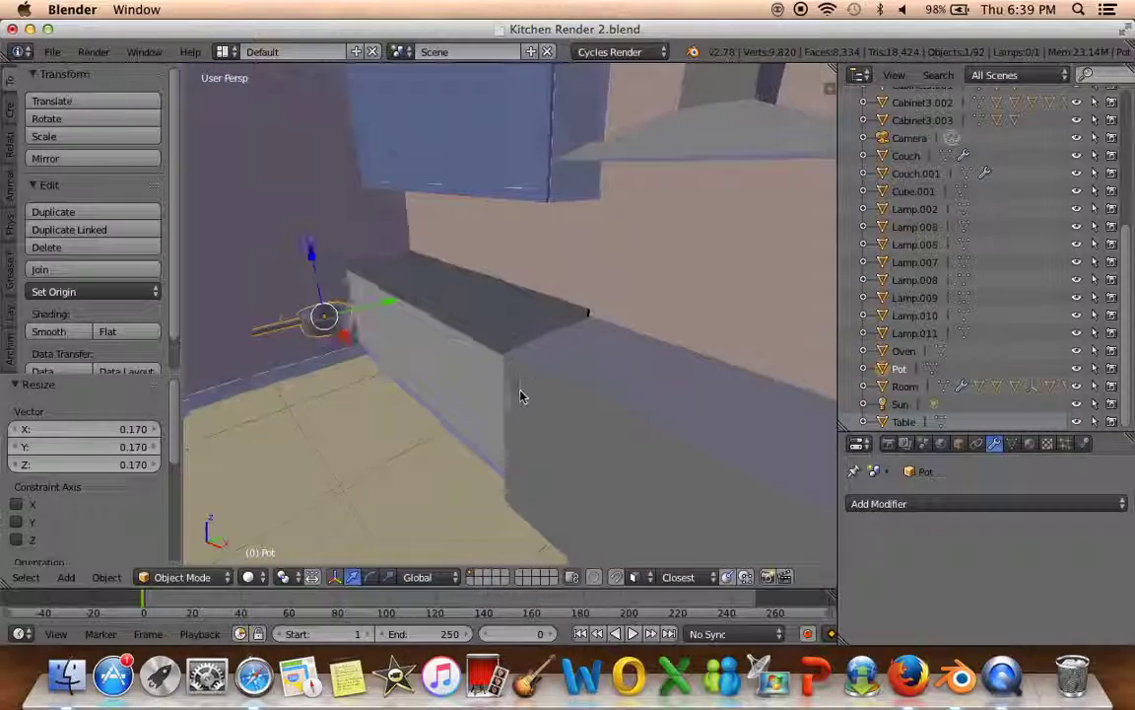
left_click(650, 359)
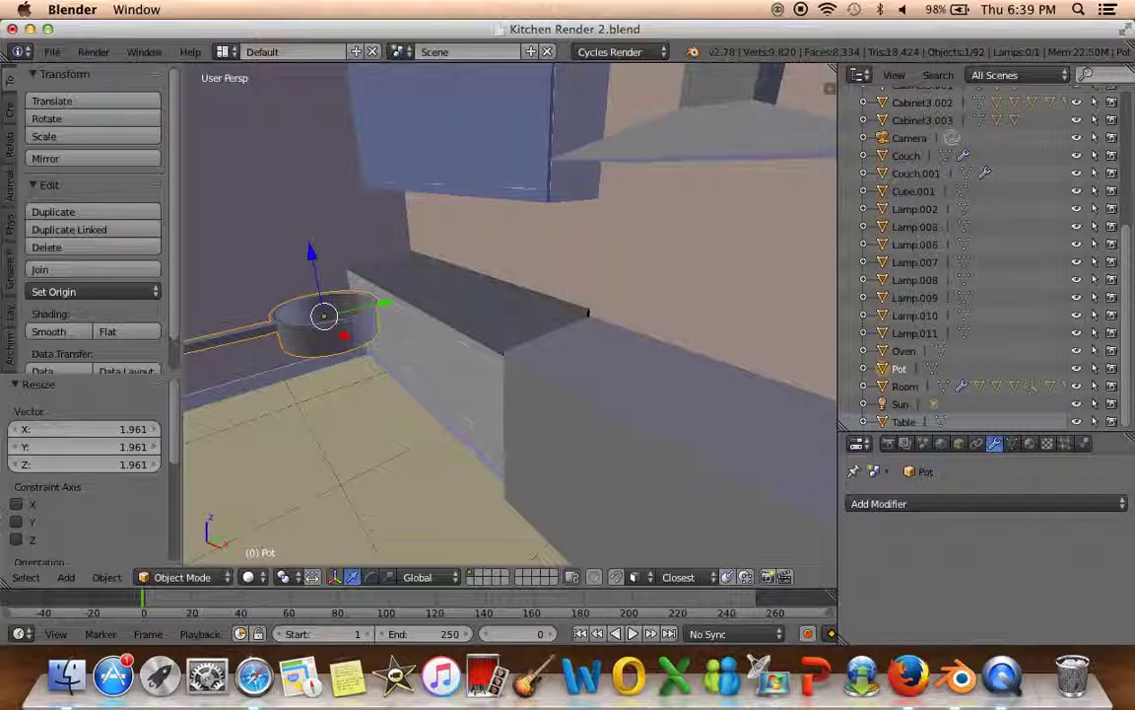
Slide the pot along Y onto the counter and start a 90° X rotation
key("g")
key("y")
left_click(590, 278)
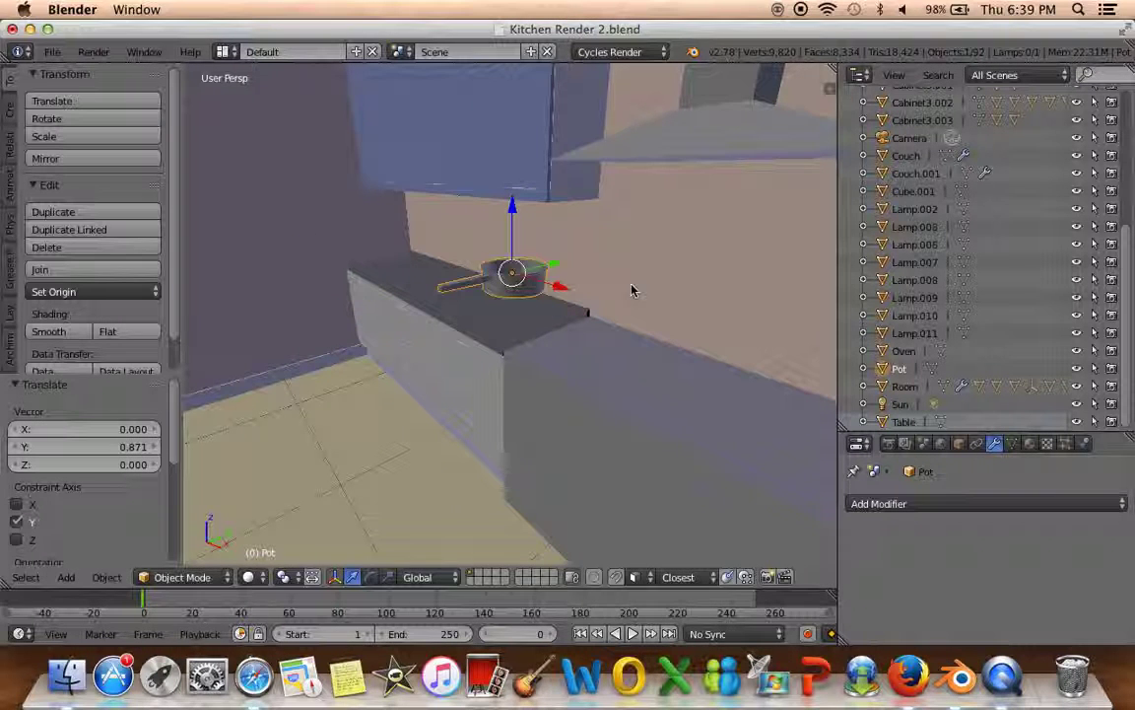
type("90")
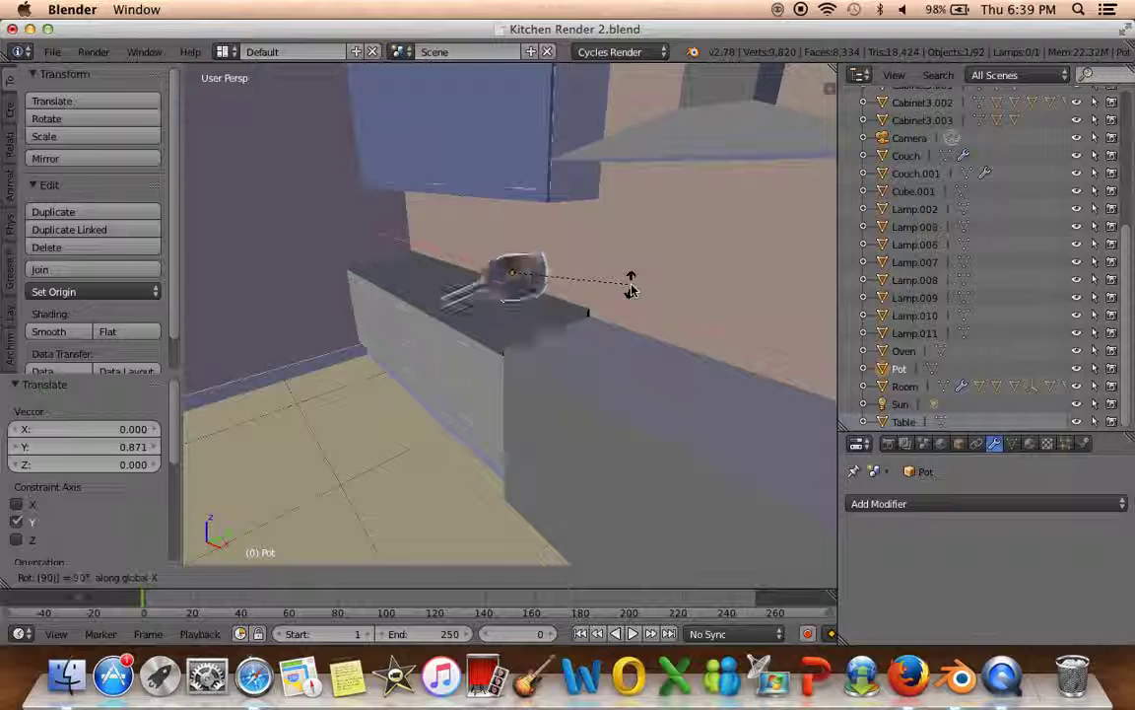
type("90")
Confirm the pot's 90° turn onto its side and shrink it a little
key("Return")
mouse_move(567, 254)
middle_mouse_down()
mouse_move(611, 245)
mouse_move(617, 256)
mouse_move(596, 277)
middle_mouse_up()
key("s")
left_click(600, 241)
scroll(595, 277, "up", 3)
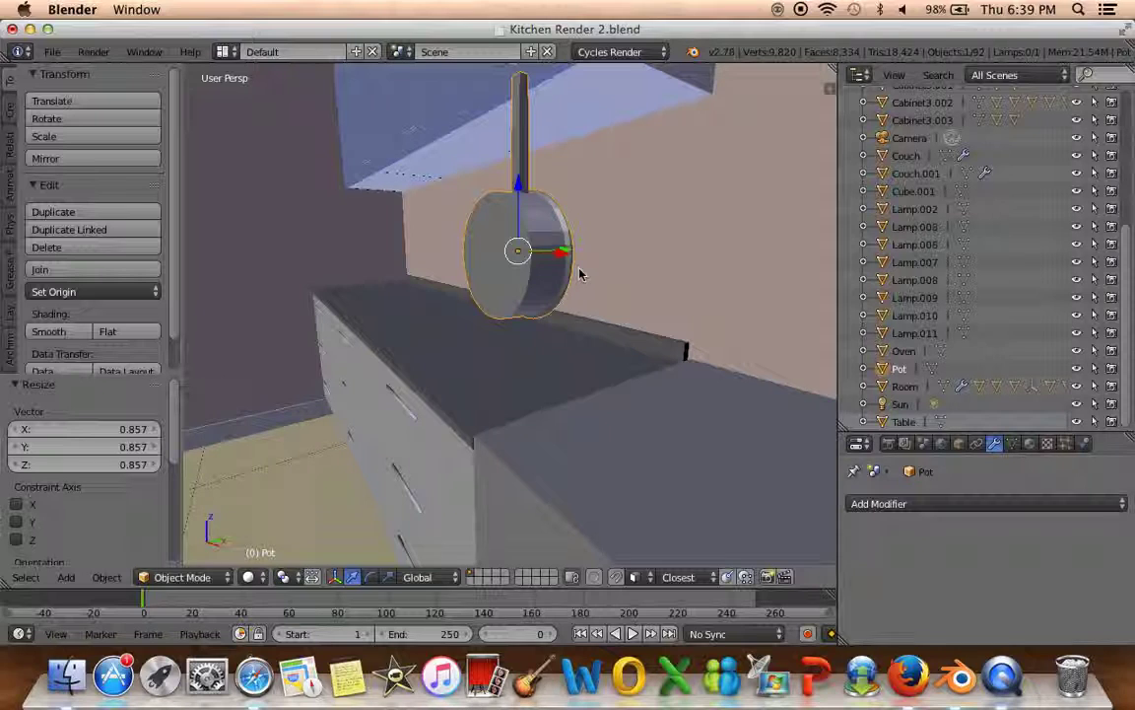
mouse_move(577, 272)
middle_mouse_down()
mouse_move(552, 306)
mouse_move(476, 274)
mouse_move(469, 329)
mouse_move(772, 308)
middle_mouse_up()
Raise and then lower the pot along Z to adjust its height
key("g")
key("z")
left_click(474, 315)
key("g")
key("z")
left_click(469, 355)
Resize the pot along its local X axis, then rescale it overall
key("s")
key("x")
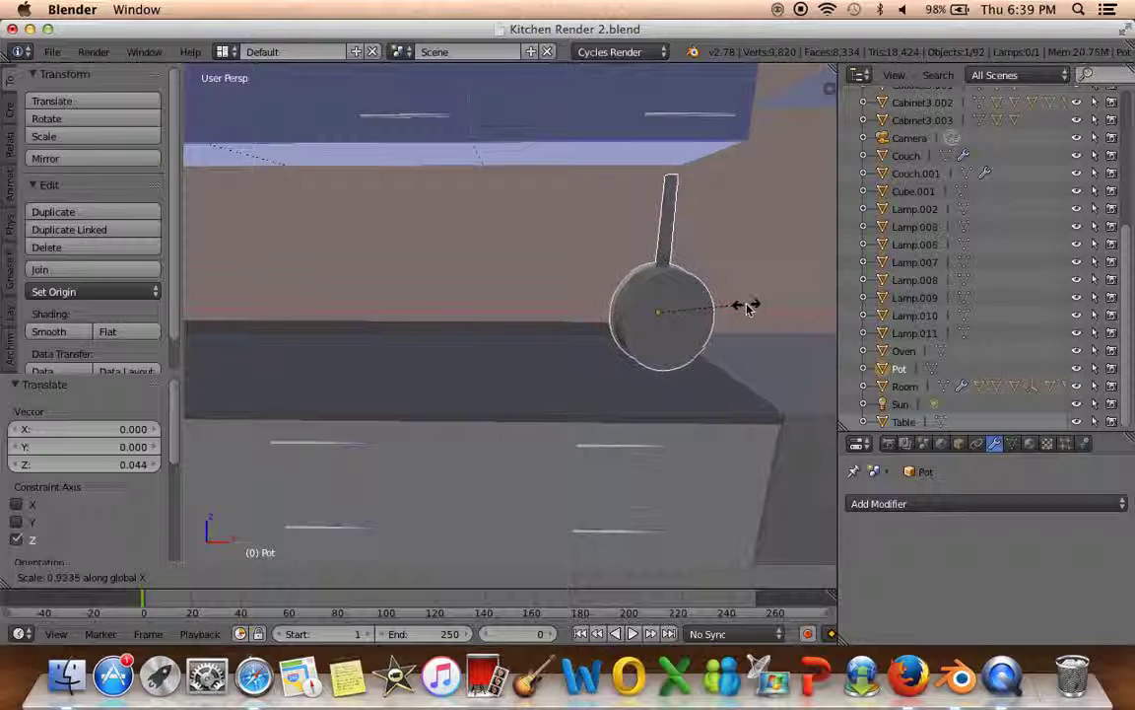
key("x")
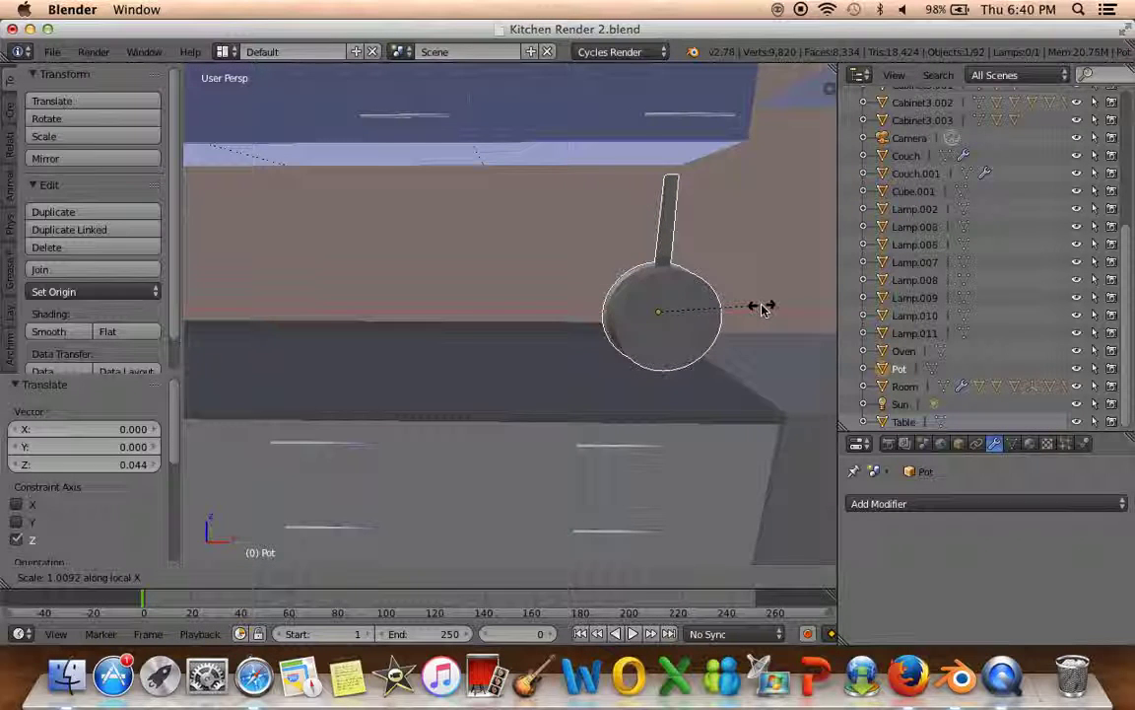
left_click(768, 308)
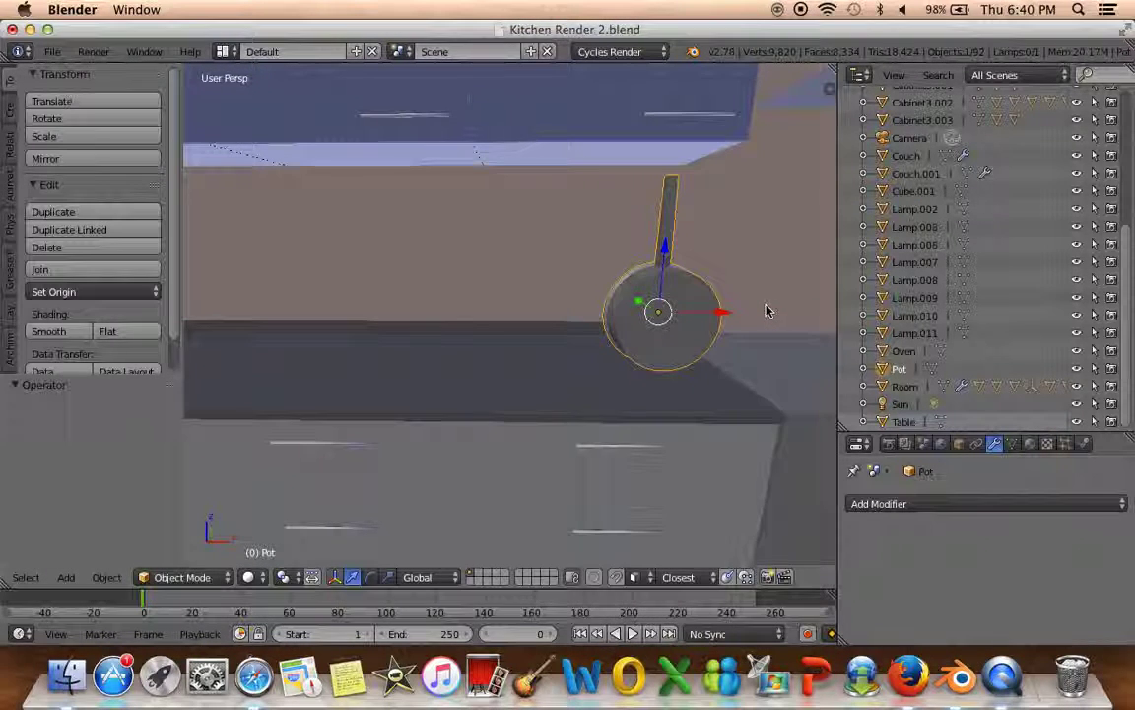
key("s")
left_click(751, 305)
Slide the pot along Y, nudge it up and enlarge it
middle_click_drag(736, 312, 537, 319)
left_click_drag(463, 292, 564, 281)
left_click_drag(524, 226, 524, 212)
scroll(526, 385, "up", 4)
mouse_move(526, 385)
middle_mouse_down()
mouse_move(547, 405)
mouse_move(464, 386)
mouse_move(569, 381)
mouse_move(435, 380)
mouse_move(495, 323)
middle_mouse_up()
key("s")
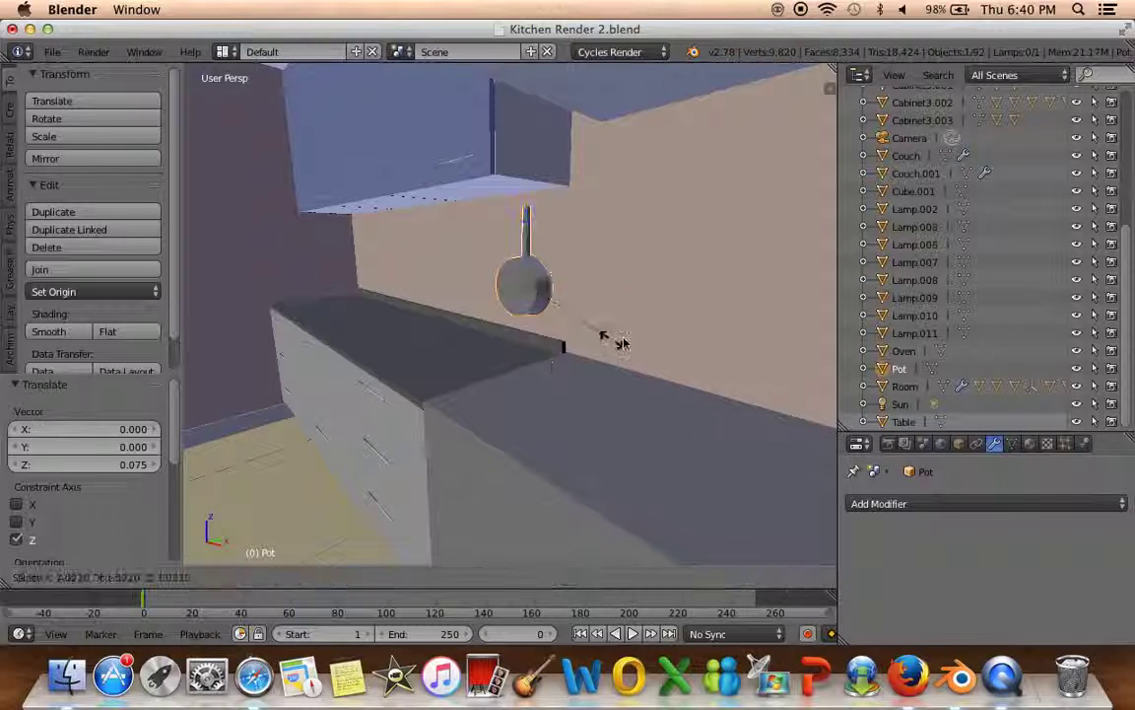
left_click(651, 338)
Lower the pot along Z and shift it along Y under the cabinet
left_click_drag(527, 225, 527, 245)
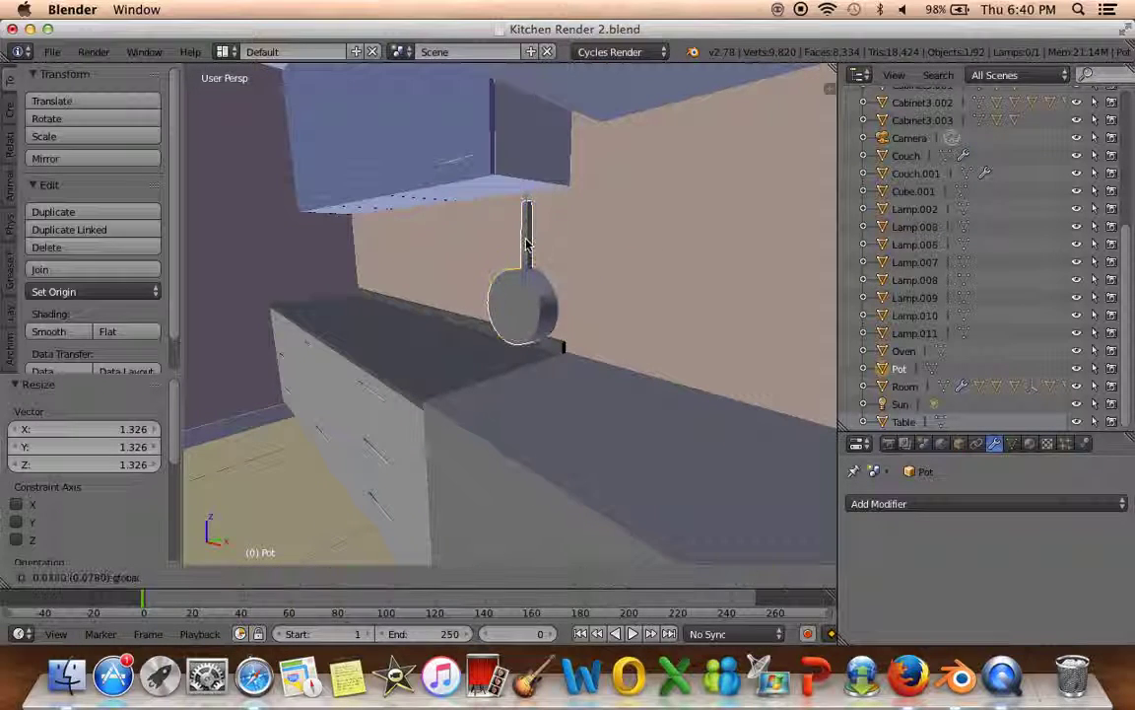
mouse_move(527, 242)
middle_mouse_down()
mouse_move(537, 286)
mouse_move(557, 301)
middle_mouse_up()
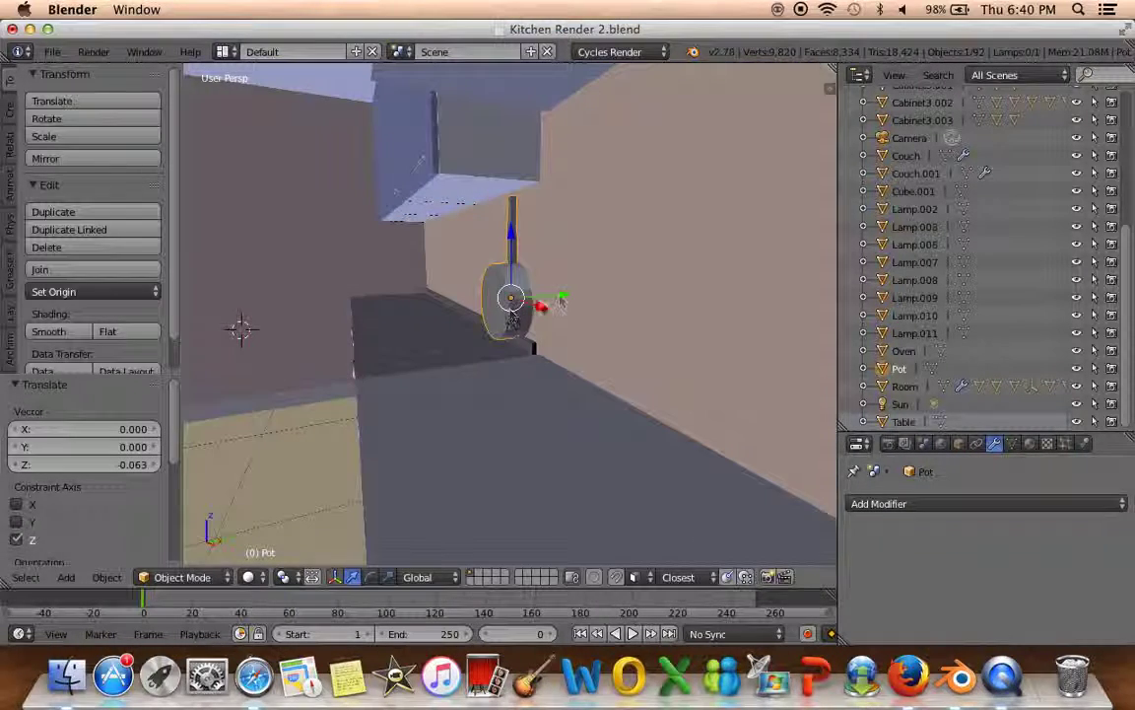
left_click_drag(557, 300, 554, 303)
left_click(554, 303)
middle_click_drag(554, 302, 617, 306)
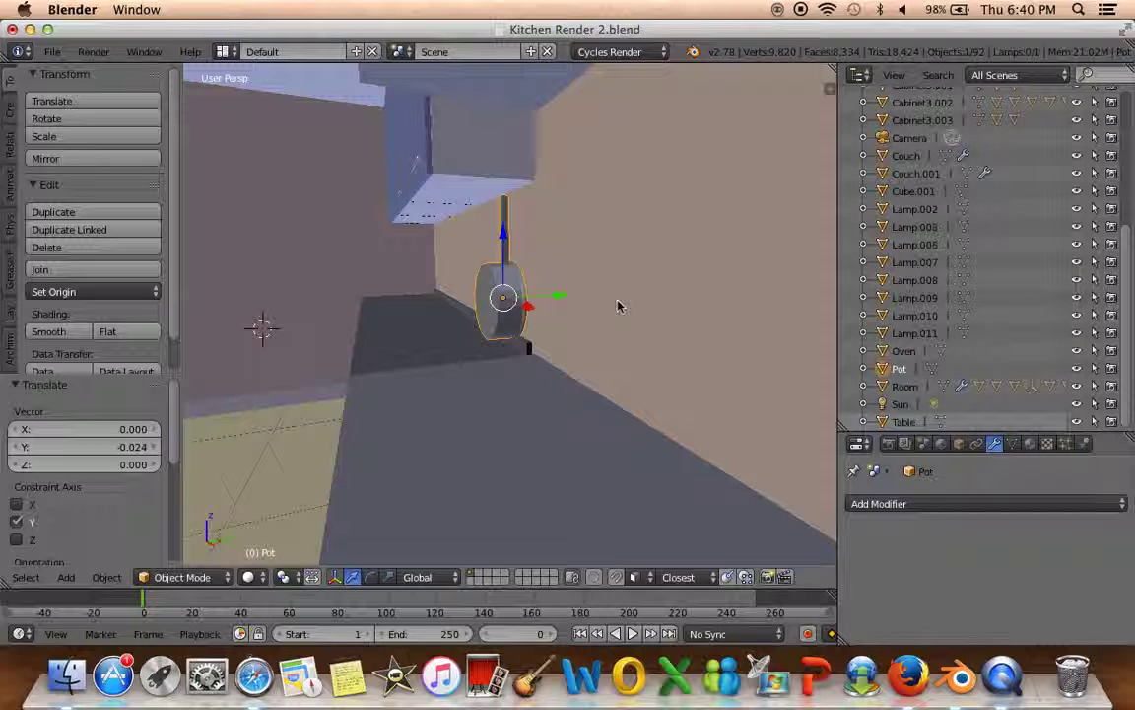
Give the pot a slight tilt and slide it along Y into place
key("s")
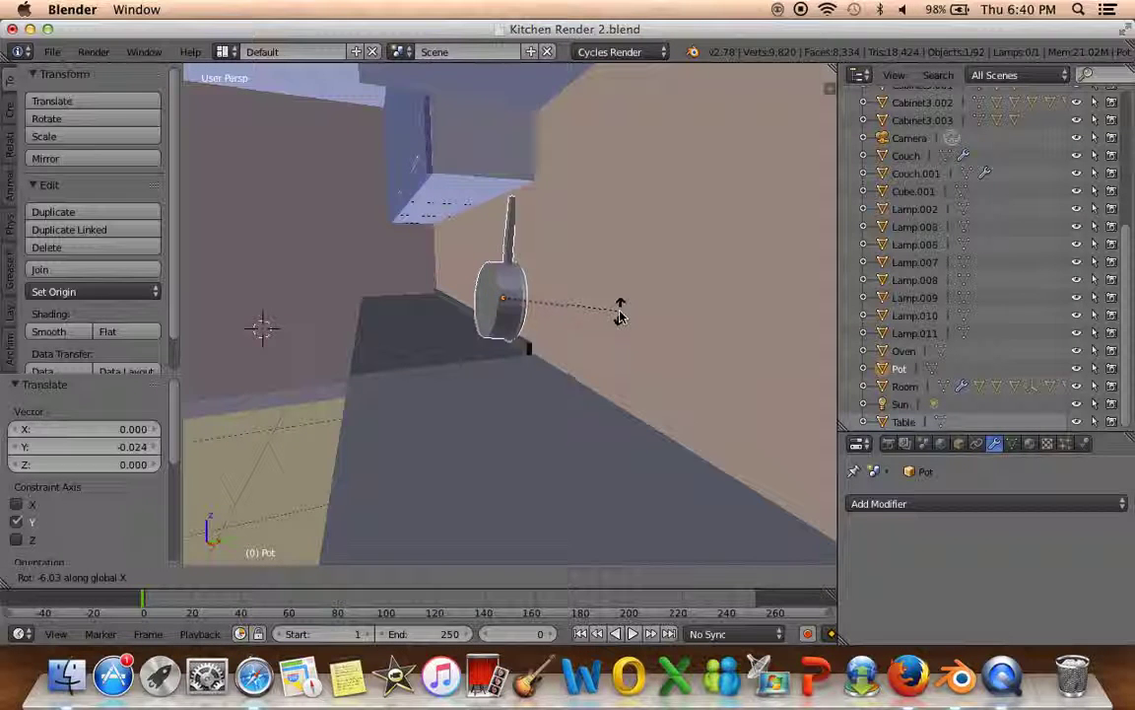
left_click(619, 316)
left_click_drag(527, 298, 554, 301)
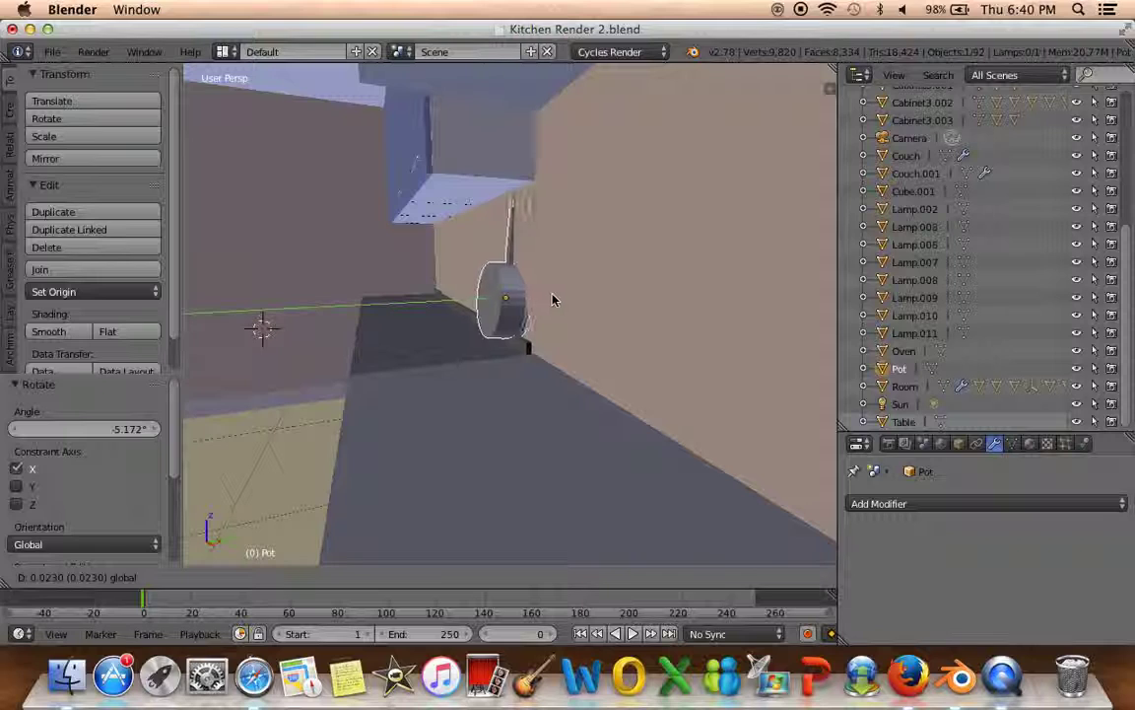
left_click(552, 298)
mouse_move(552, 298)
middle_mouse_down()
mouse_move(582, 296)
mouse_move(576, 309)
middle_mouse_up()
Deselect the pot and add a cube on an empty layer, seen in front orthographic view
key("a")
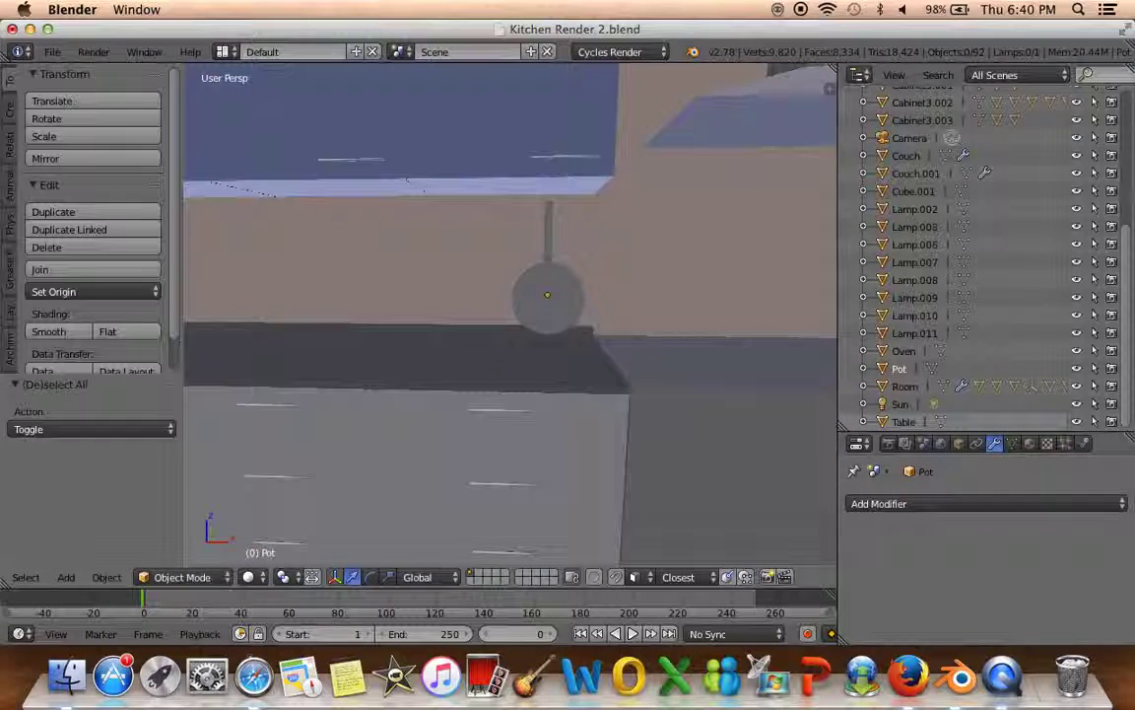
left_click(483, 576)
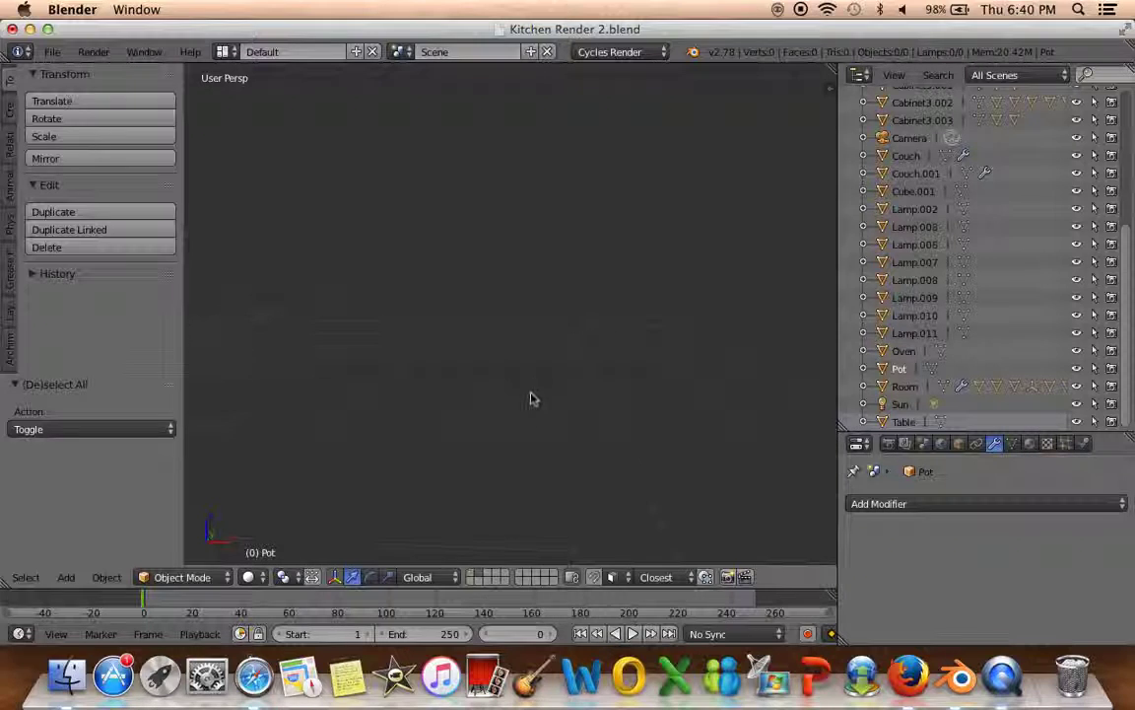
key("shift+a")
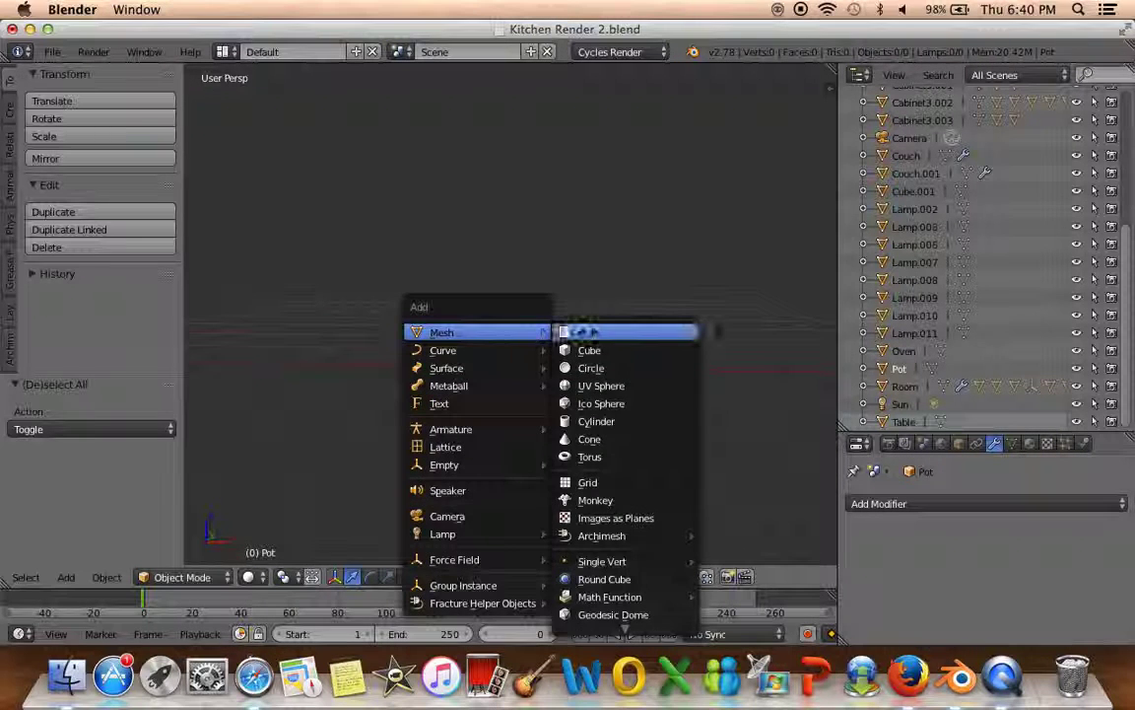
left_click(583, 347)
key("KP_1")
key("KP_5")
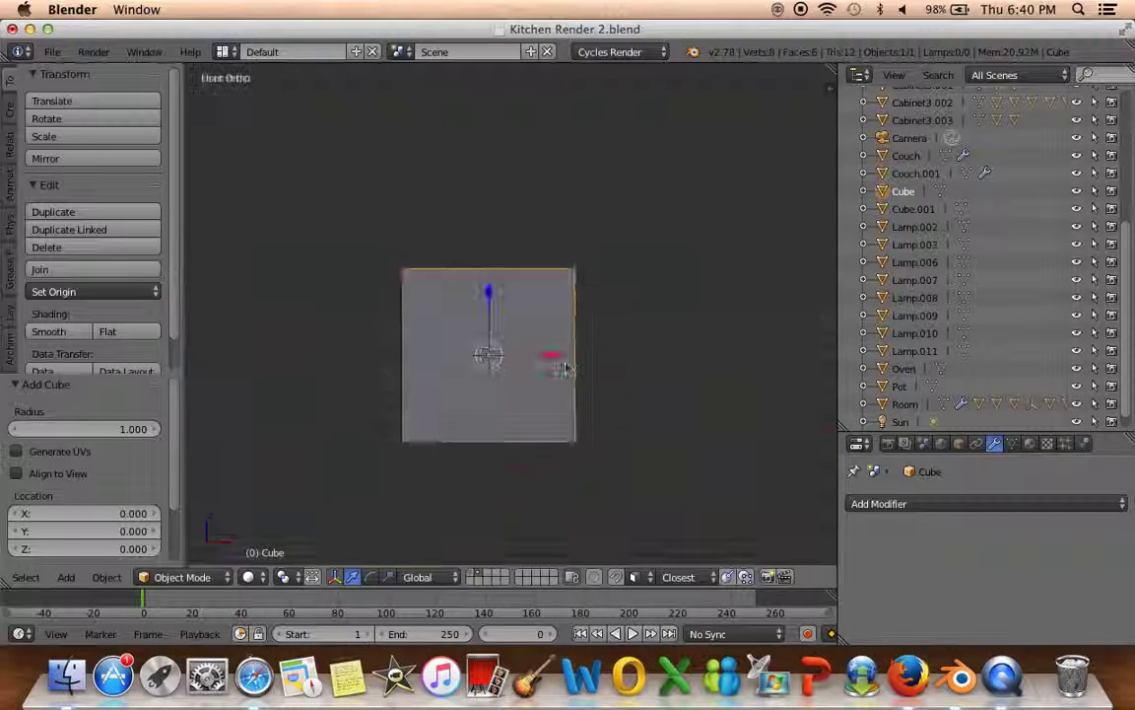
Shrink the cube and enter Edit Mode with one face selected
key("s")
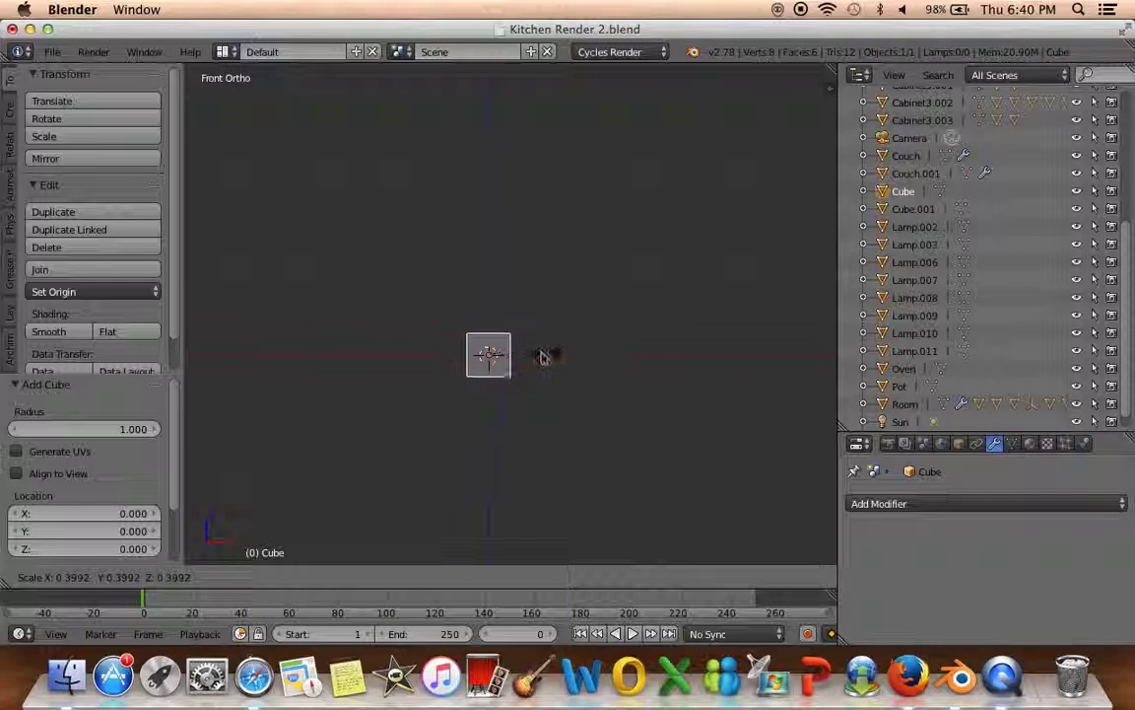
left_click(508, 362)
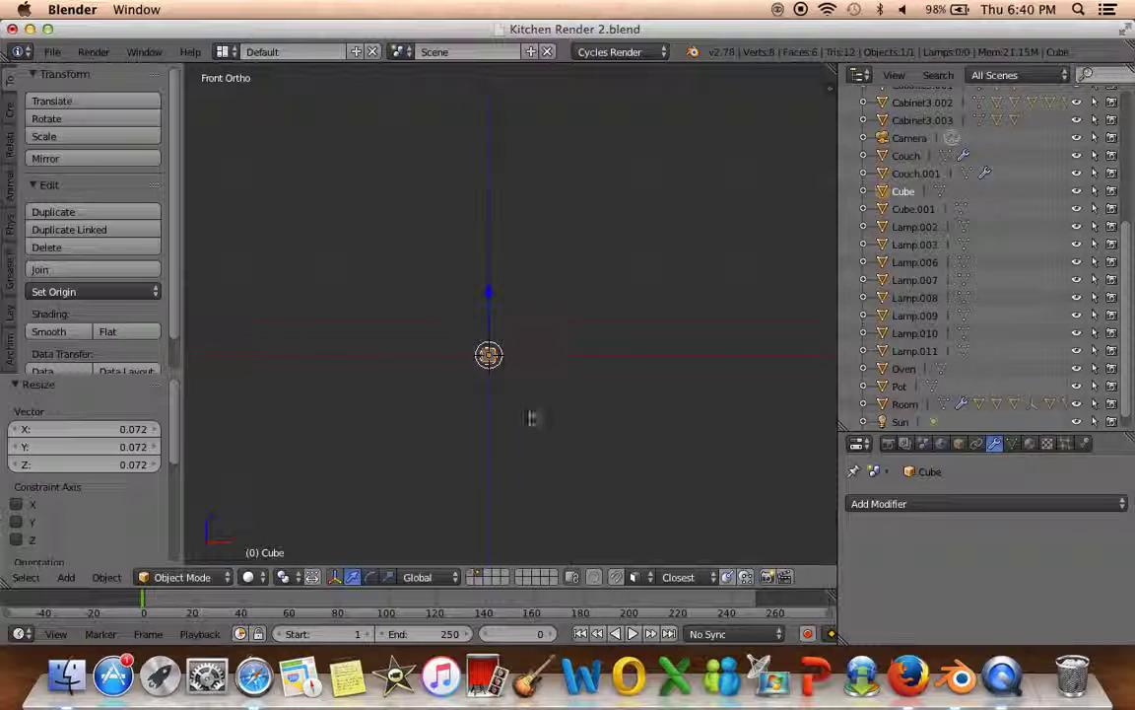
mouse_move(449, 560)
middle_mouse_down()
mouse_move(418, 545)
mouse_move(581, 422)
mouse_move(654, 389)
middle_mouse_up()
key("Tab")
right_click(686, 339)
middle_click_drag(559, 387, 592, 283)
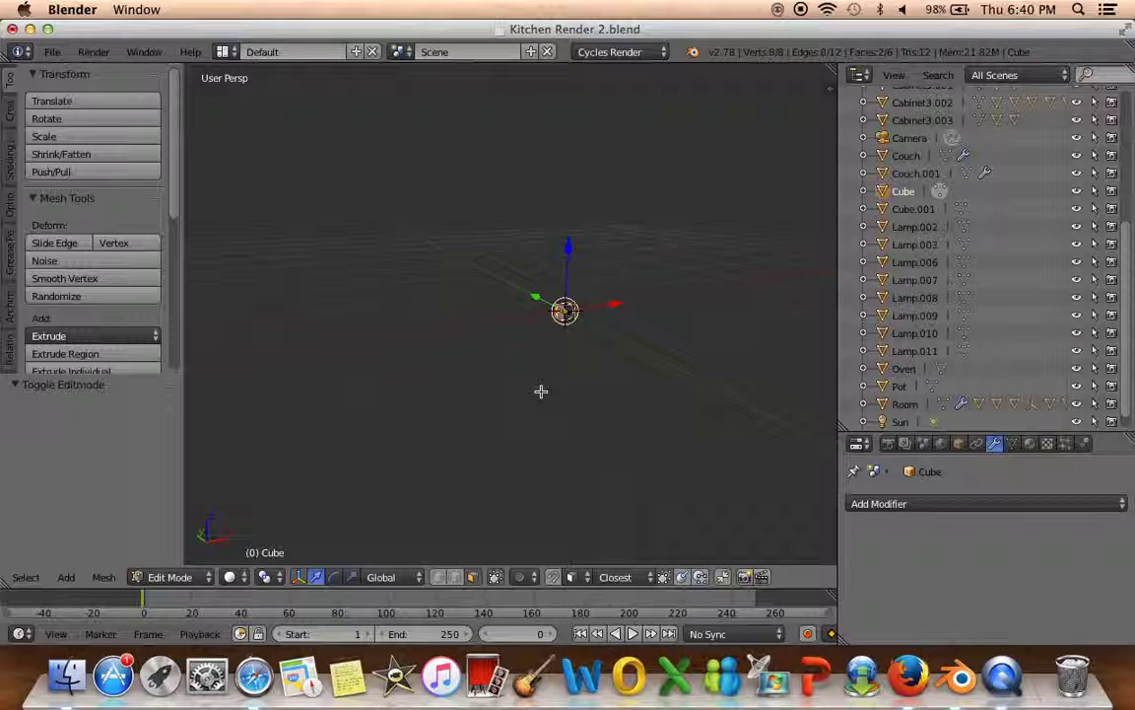
Stretch the cube about 35× along X into a long thin bar and return to Object Mode
key("KP_5")
key("s")
key("x")
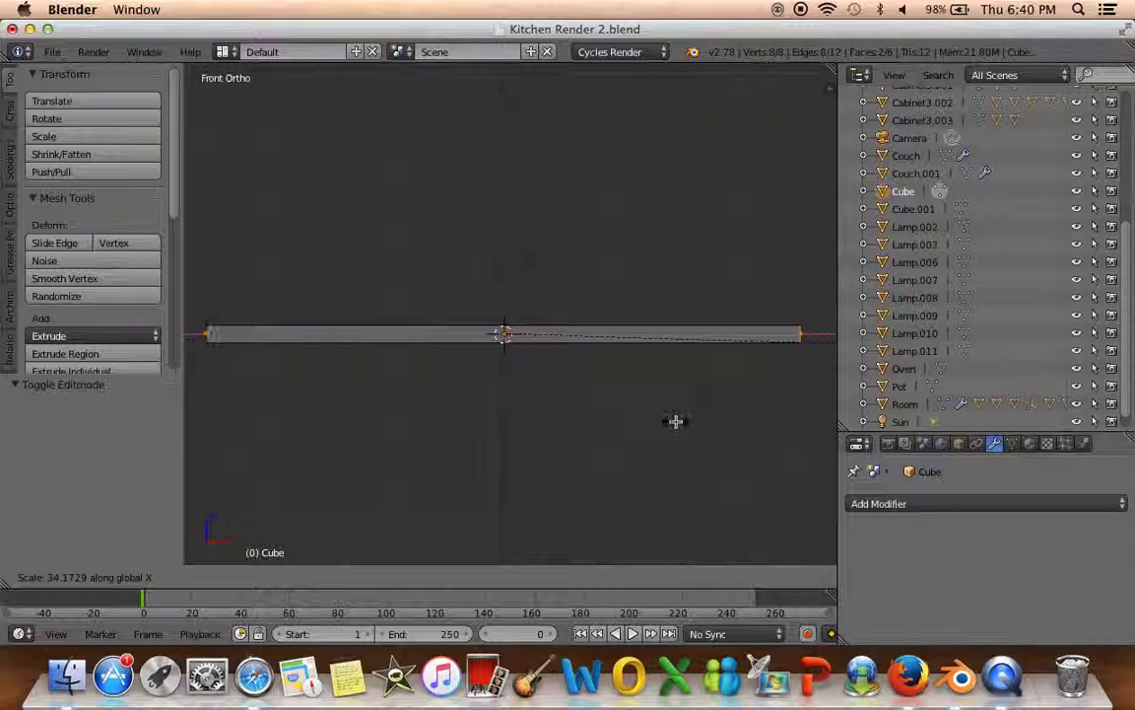
left_click(820, 414)
mouse_move(818, 410)
middle_mouse_down()
mouse_move(449, 415)
mouse_move(635, 477)
mouse_move(569, 447)
middle_mouse_up()
key("Tab")
type("Pots and Pans R")
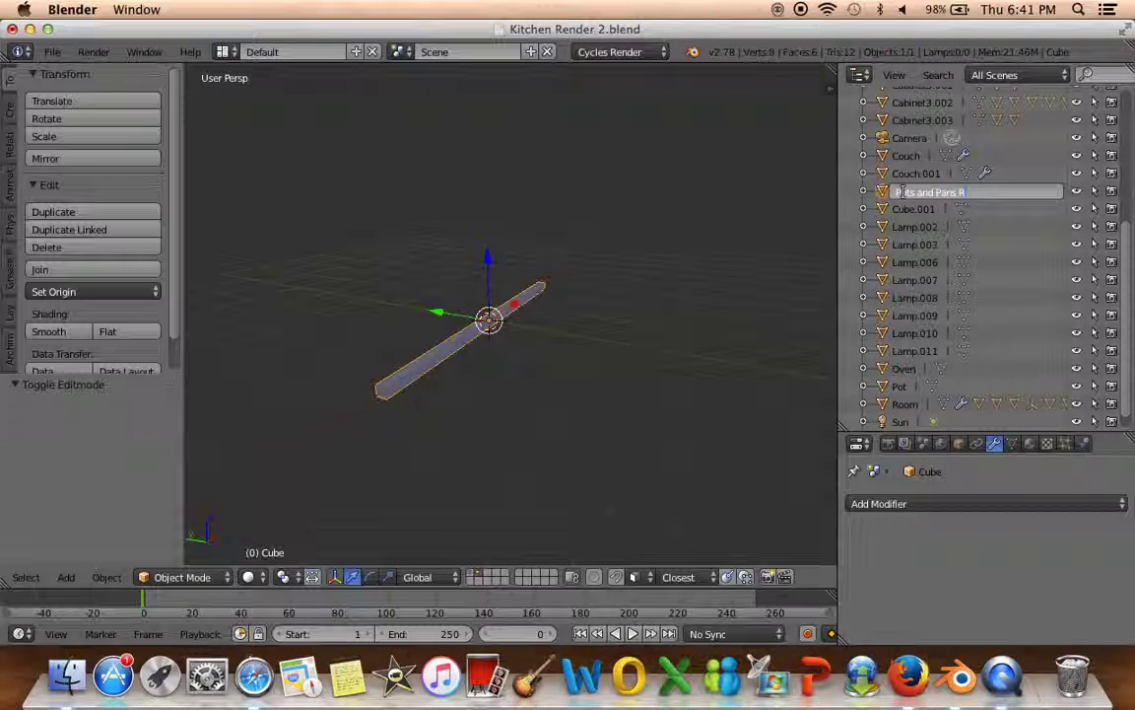
Name the bar 'Pots and Pans Rack' and move it to layer 2
type("ack")
key("Return")
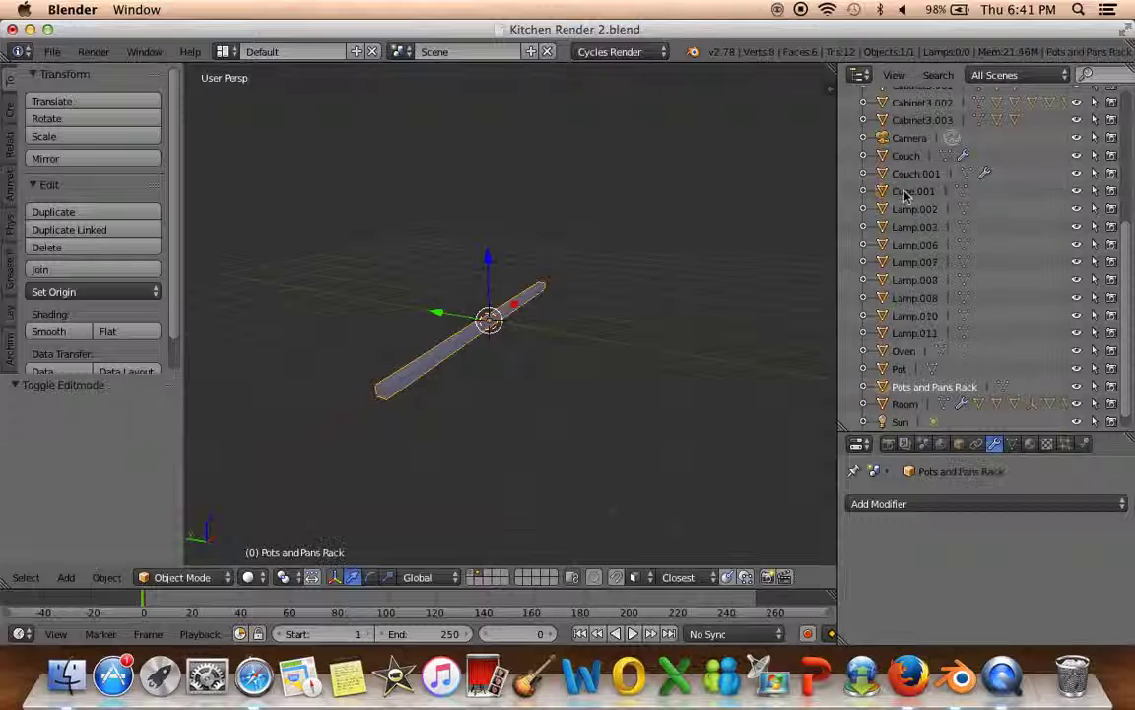
middle_click_drag(598, 274, 545, 325)
key("m")
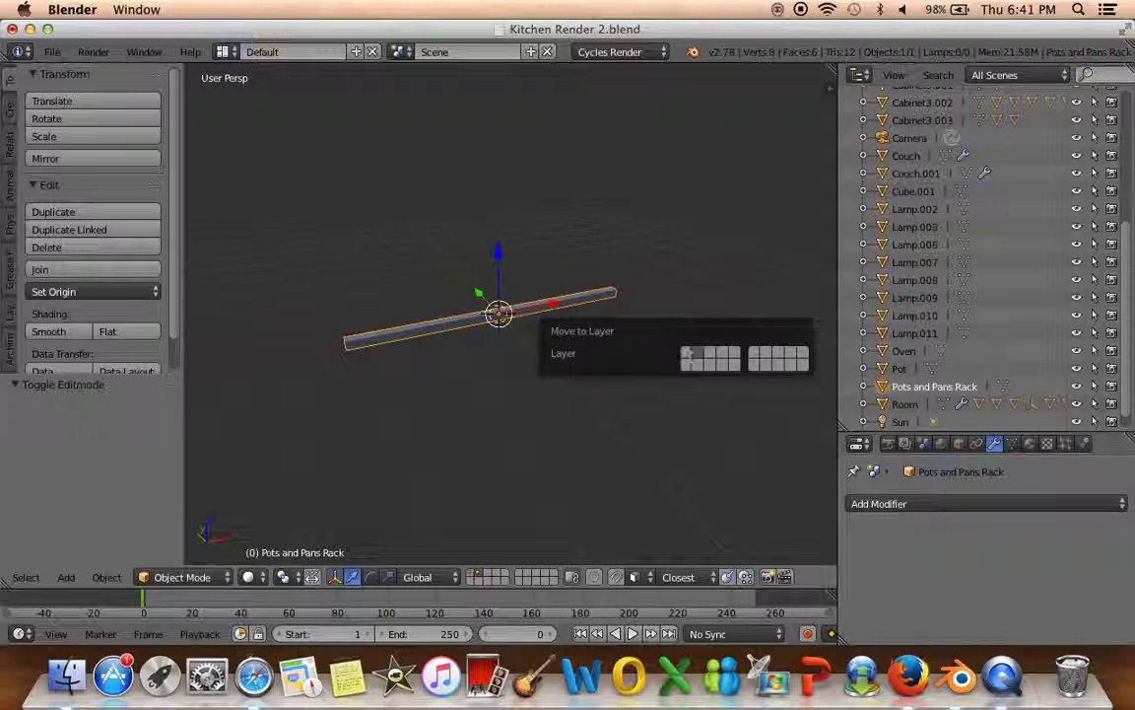
key("2")
key("2")
Move the rack along X, Y and Z toward the kitchen wall cabinets
mouse_move(403, 450)
middle_mouse_down()
mouse_move(392, 445)
mouse_move(608, 413)
mouse_move(299, 450)
middle_mouse_up()
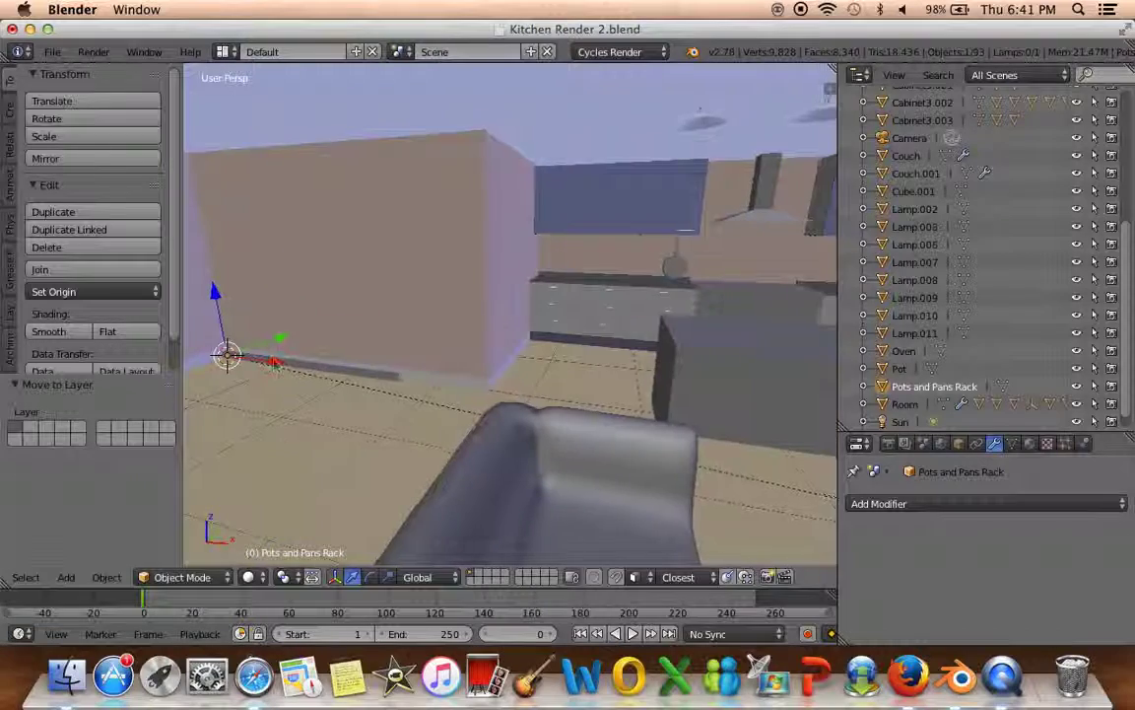
left_click_drag(275, 360, 670, 394)
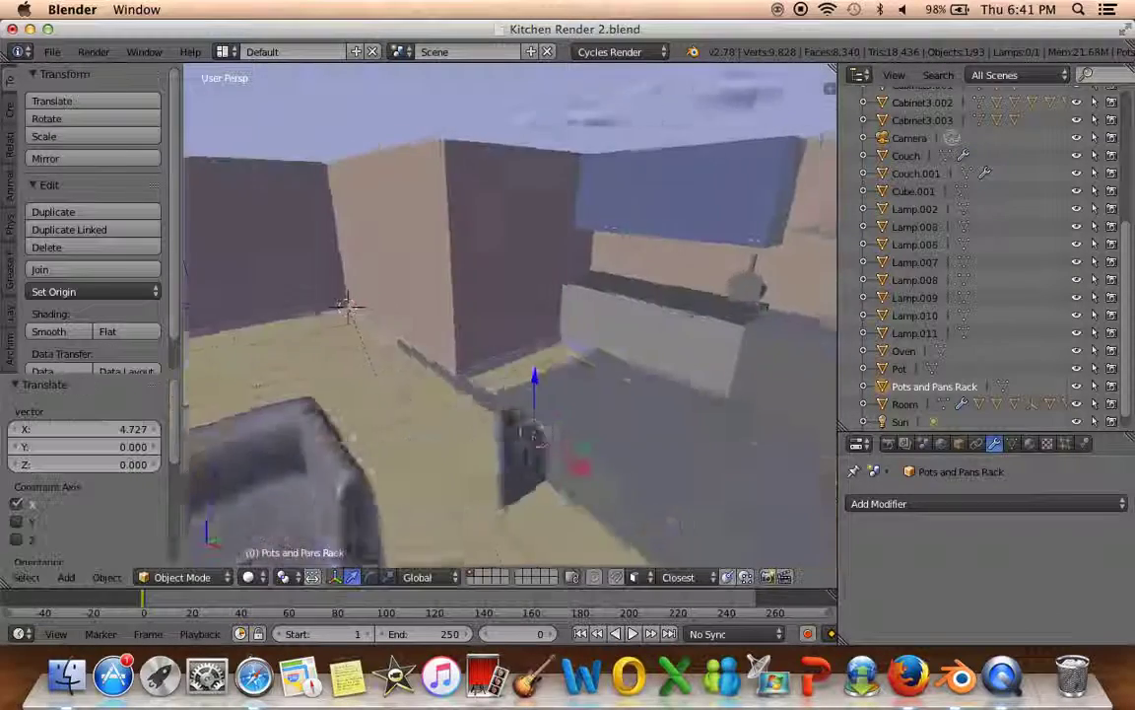
middle_click_drag(630, 409, 744, 451)
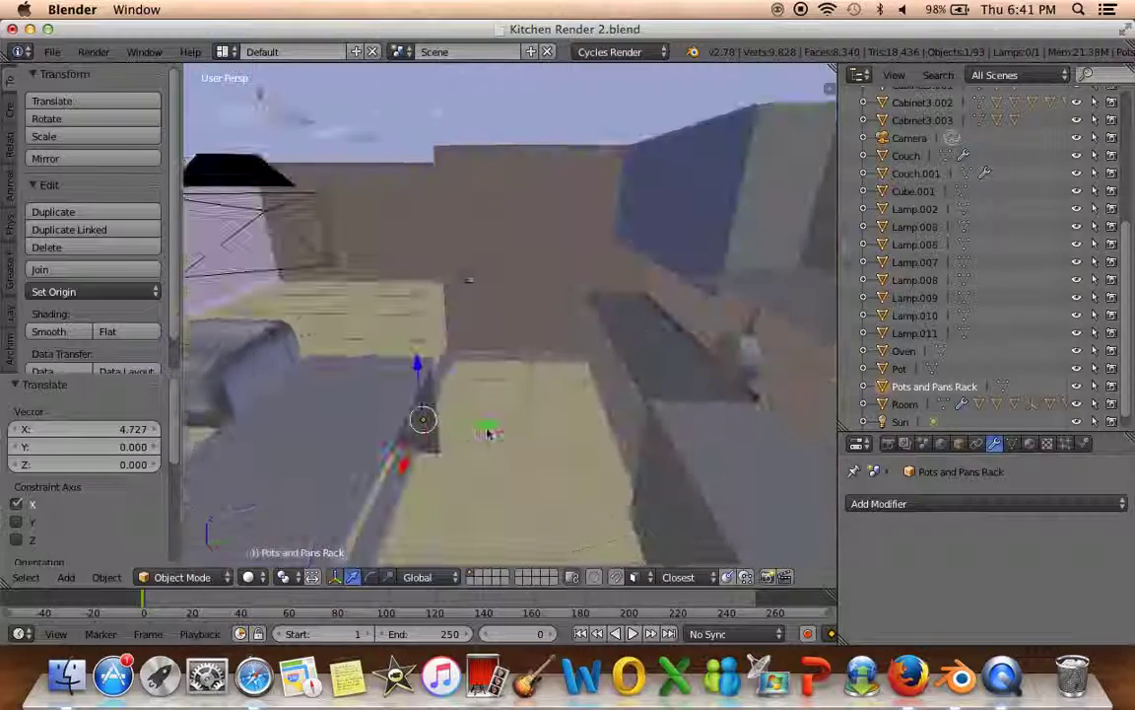
left_click(744, 450)
left_click_drag(684, 375, 722, 288)
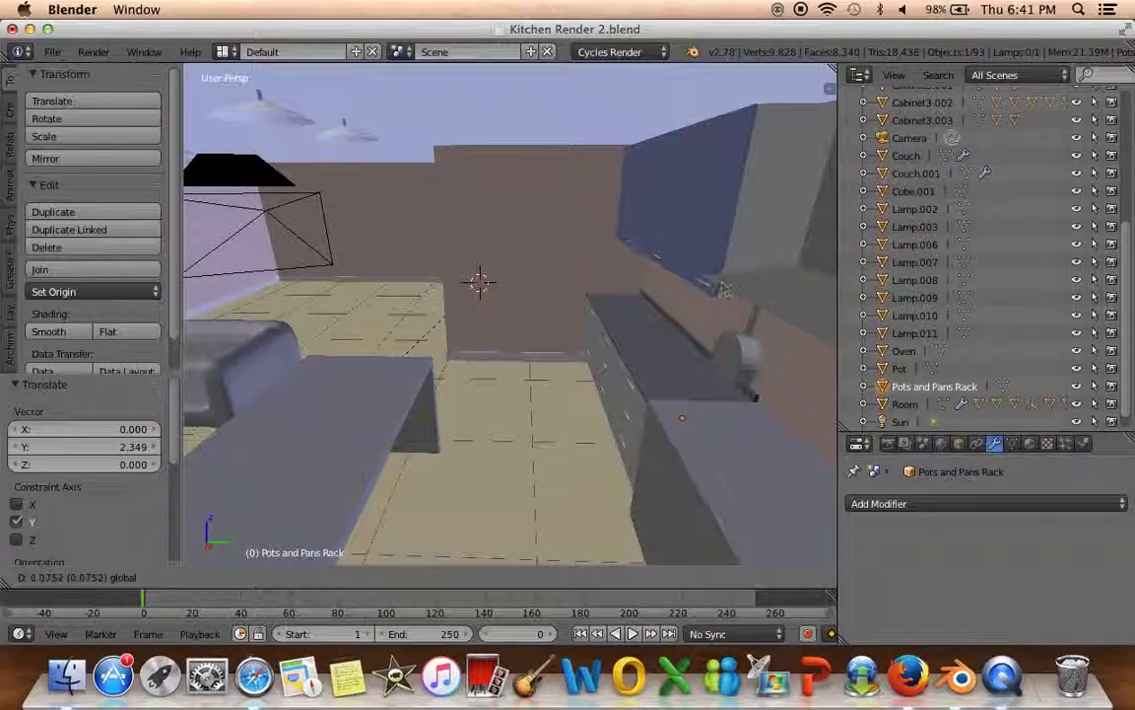
left_click_drag(749, 229, 749, 232)
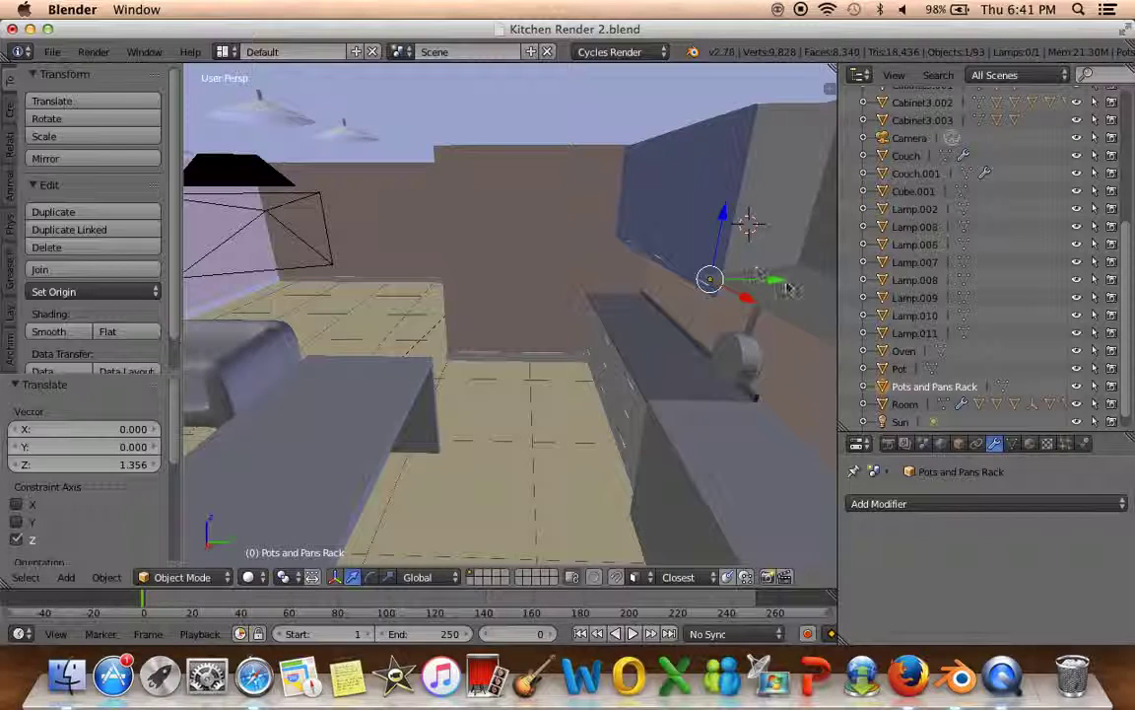
left_click_drag(773, 284, 680, 276)
middle_click_drag(671, 274, 696, 194)
mouse_move(608, 355)
middle_mouse_down()
mouse_move(595, 332)
mouse_move(671, 327)
middle_mouse_up()
Shrink the rack, shift it along Y and lift it along Z
key("s")
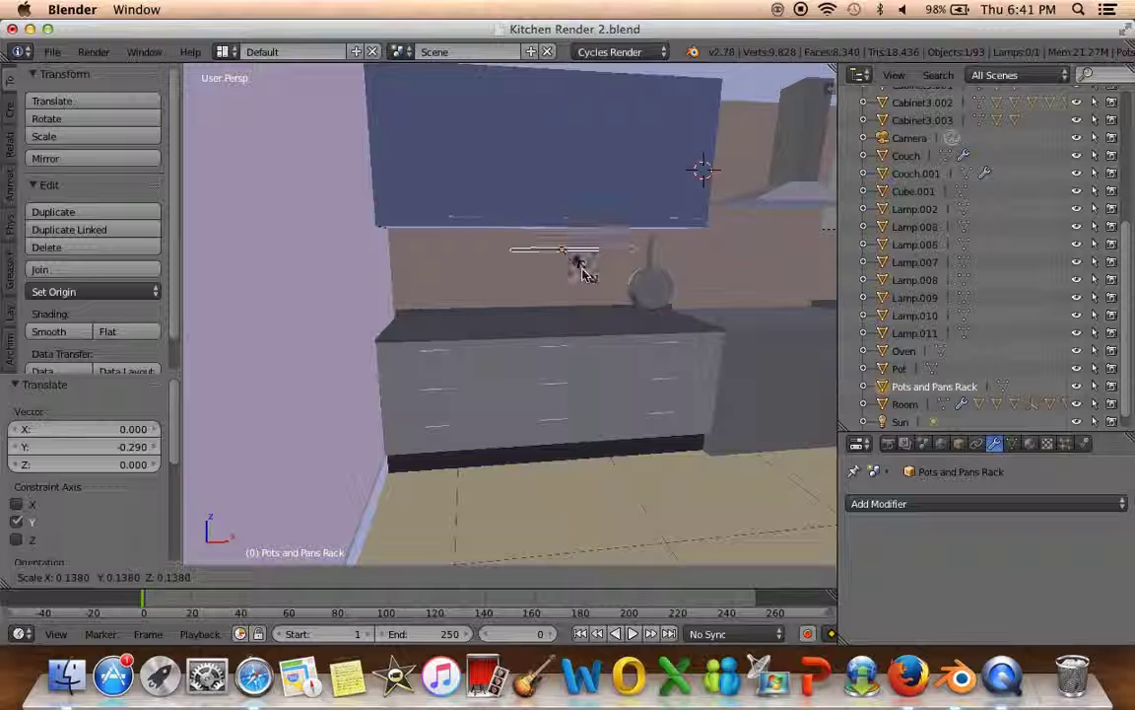
left_click(625, 278)
mouse_move(629, 279)
middle_mouse_down()
mouse_move(558, 355)
mouse_move(403, 350)
middle_mouse_up()
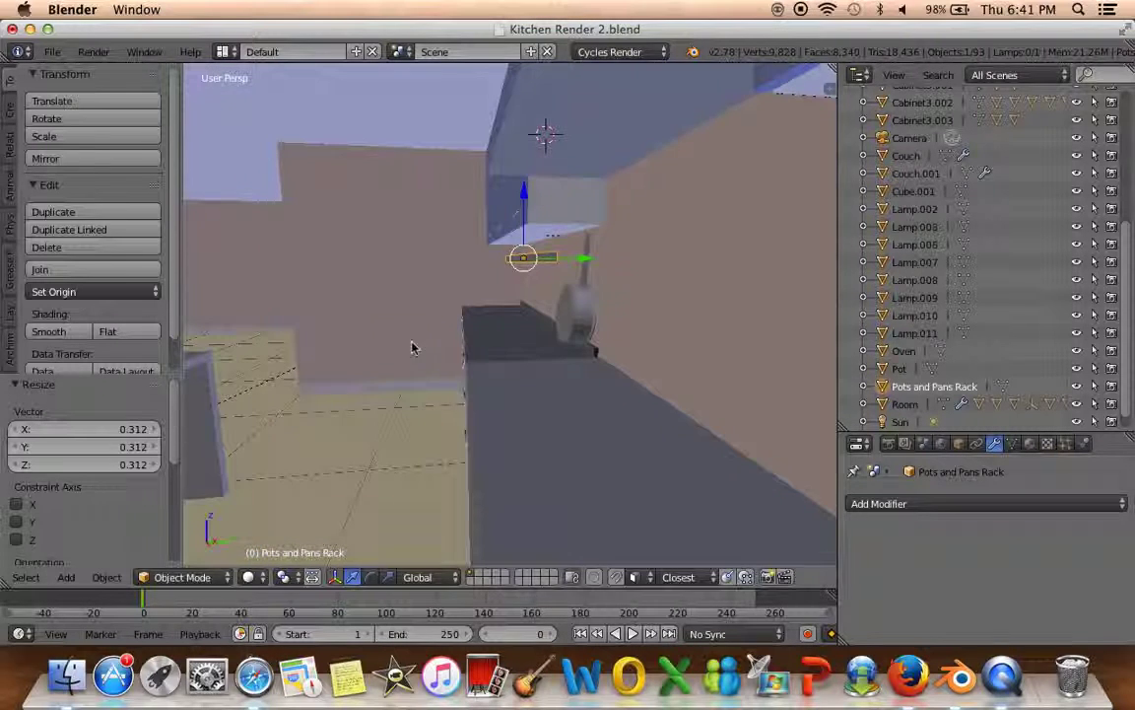
left_click_drag(583, 258, 615, 264)
middle_click_drag(615, 263, 583, 210)
left_click_drag(564, 202, 574, 187)
mouse_move(570, 320)
middle_mouse_down()
mouse_move(474, 381)
mouse_move(742, 400)
mouse_move(673, 356)
mouse_move(600, 368)
mouse_move(670, 336)
middle_mouse_up()
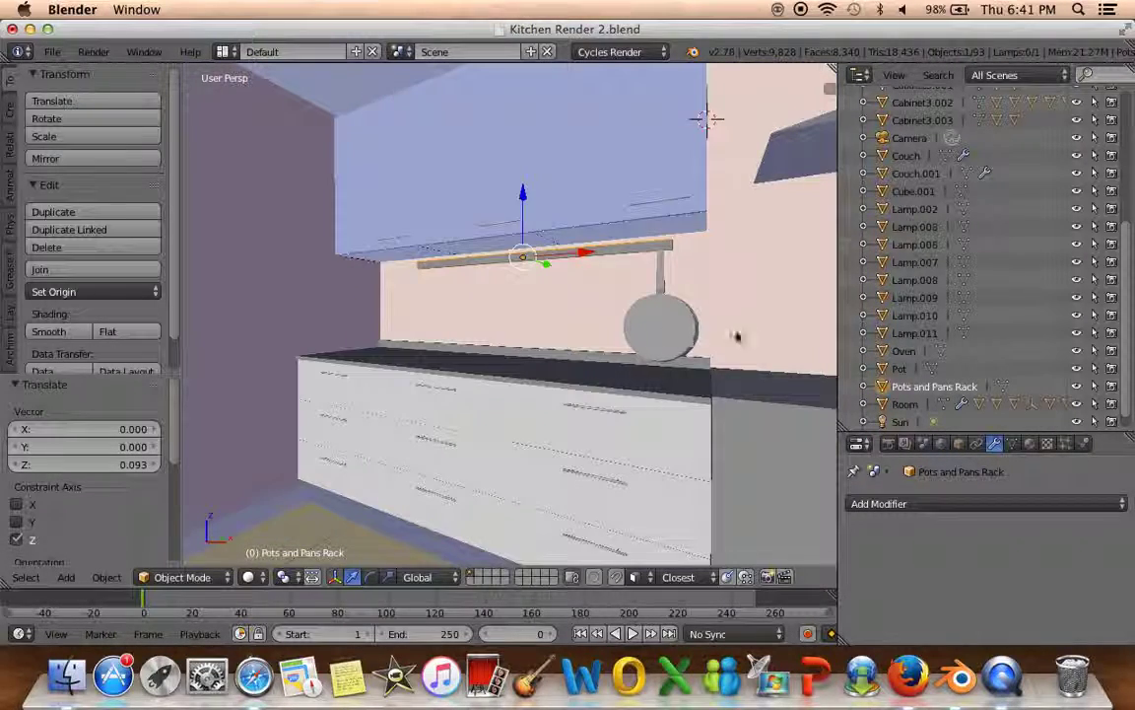
Shorten the rack along X and reposition it along X
key("s")
key("x")
left_click(663, 291)
key("g")
key("x")
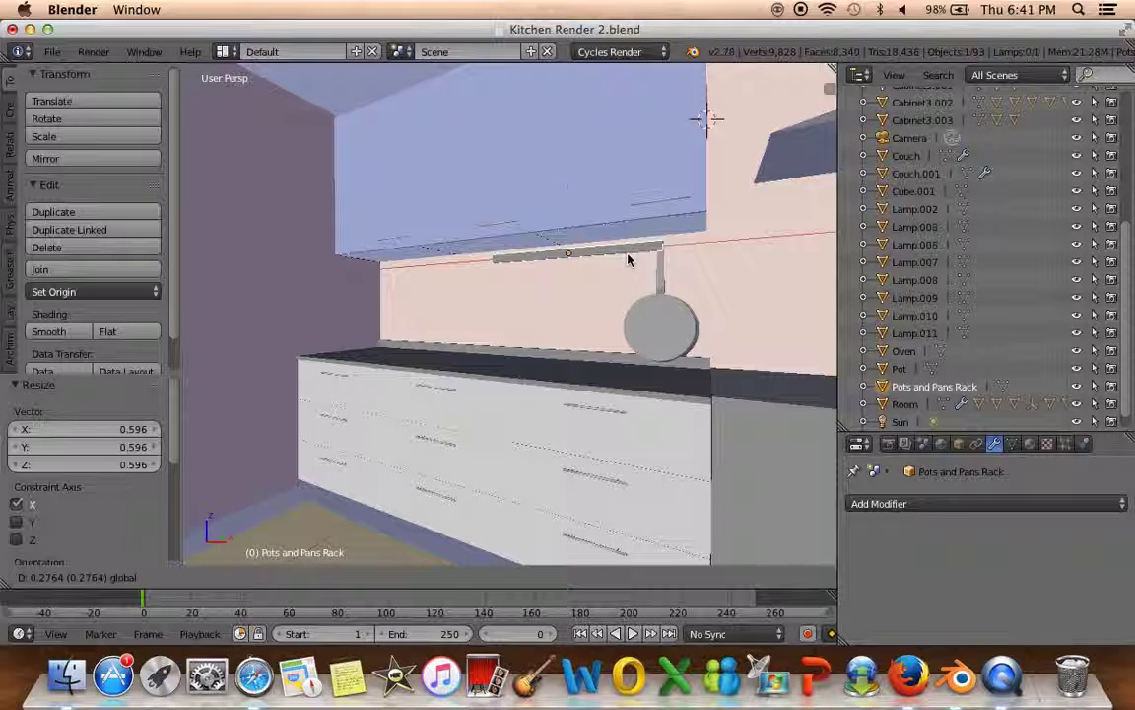
left_click(628, 259)
Set the rack's Y position under the cabinet and deselect everything
middle_click_drag(659, 315, 552, 322)
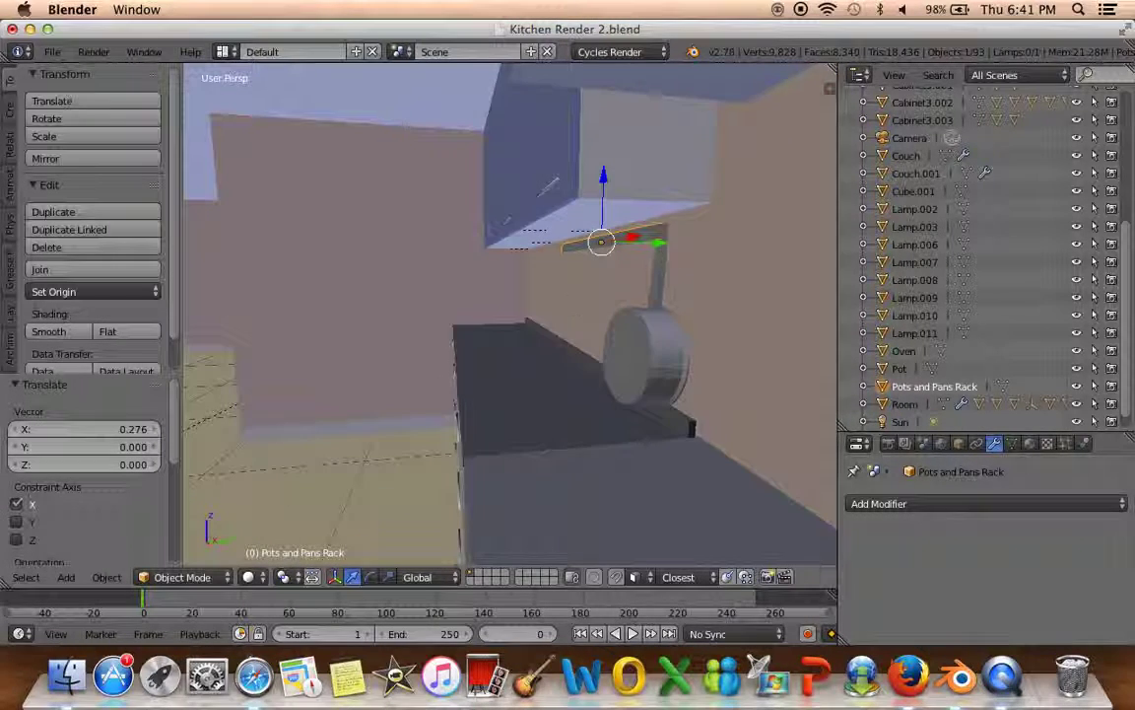
key("g")
key("y")
left_click(666, 254)
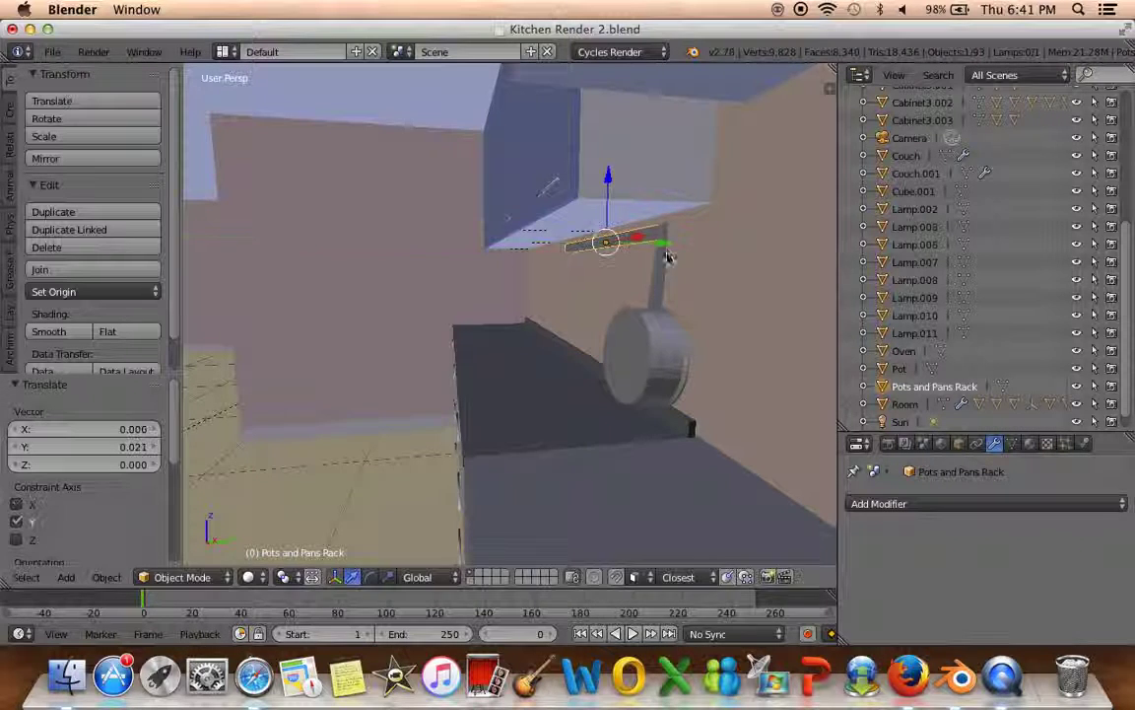
scroll(611, 295, "up", 5)
mouse_move(592, 329)
middle_mouse_down()
mouse_move(573, 349)
mouse_move(631, 365)
mouse_move(527, 324)
mouse_move(525, 271)
mouse_move(640, 387)
mouse_move(656, 419)
mouse_move(623, 355)
mouse_move(550, 374)
mouse_move(641, 375)
mouse_move(616, 377)
middle_mouse_up()
key("a")
Check the rack and pot from the camera view, then select the rack
key("KP_0")
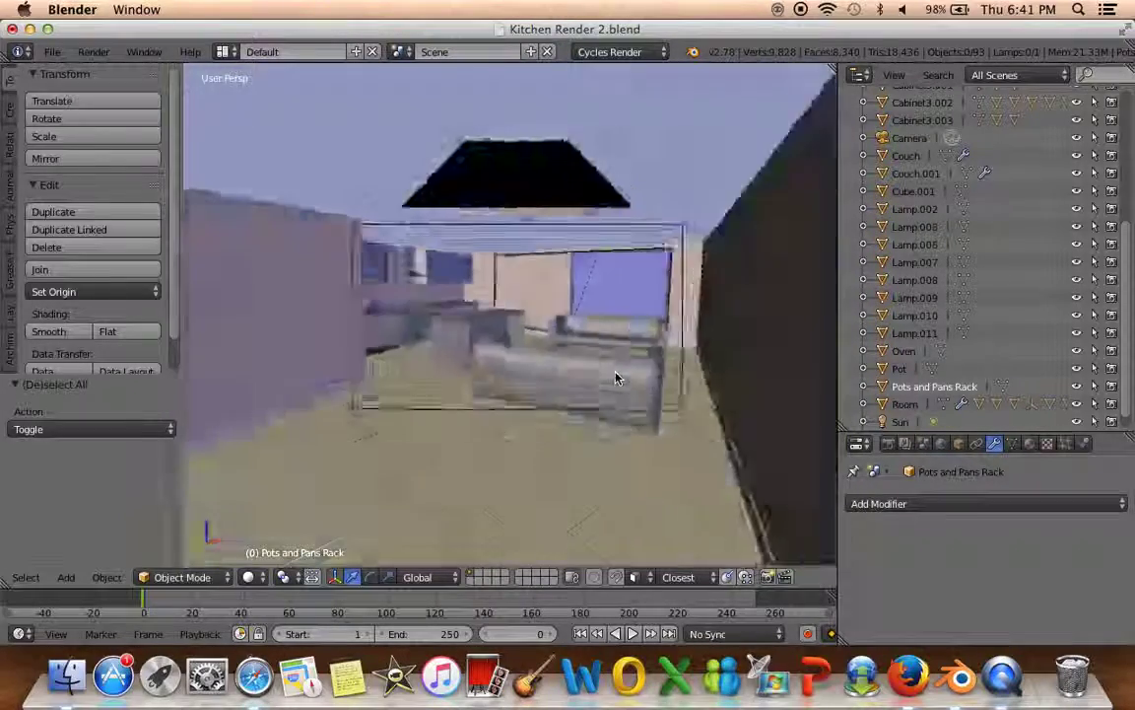
mouse_move(339, 353)
middle_mouse_down()
mouse_move(339, 324)
mouse_move(339, 371)
mouse_move(575, 437)
middle_mouse_up()
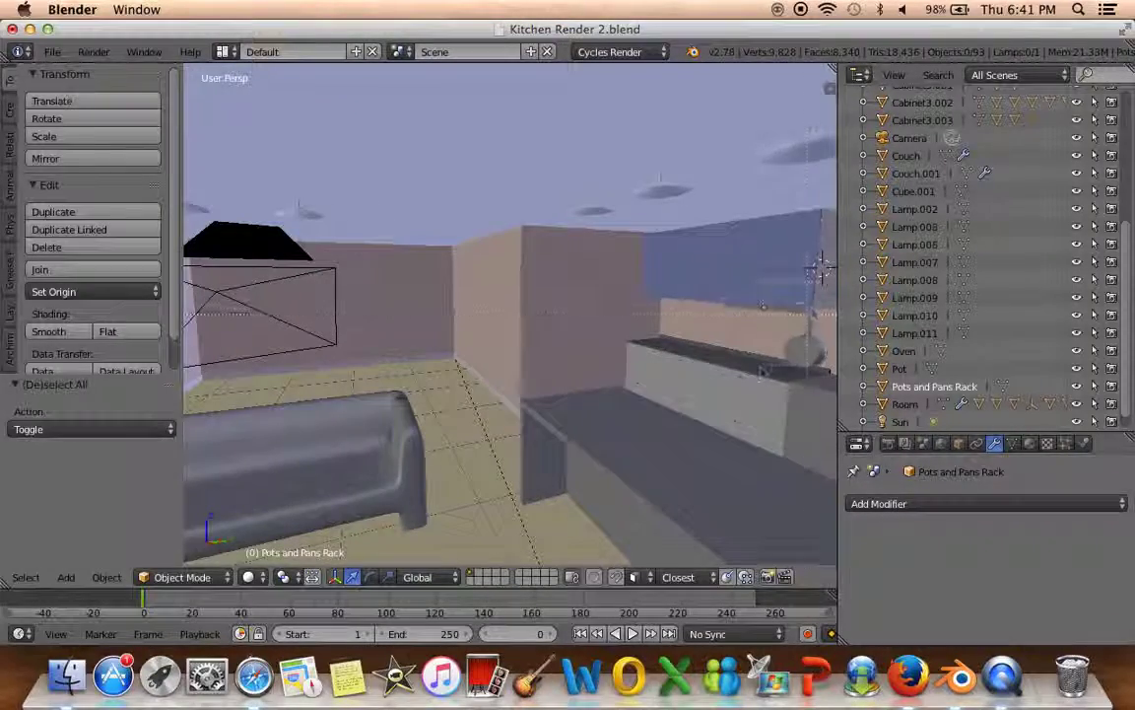
key("KP_Decimal")
scroll(588, 411, "up", 2)
right_click(473, 337)
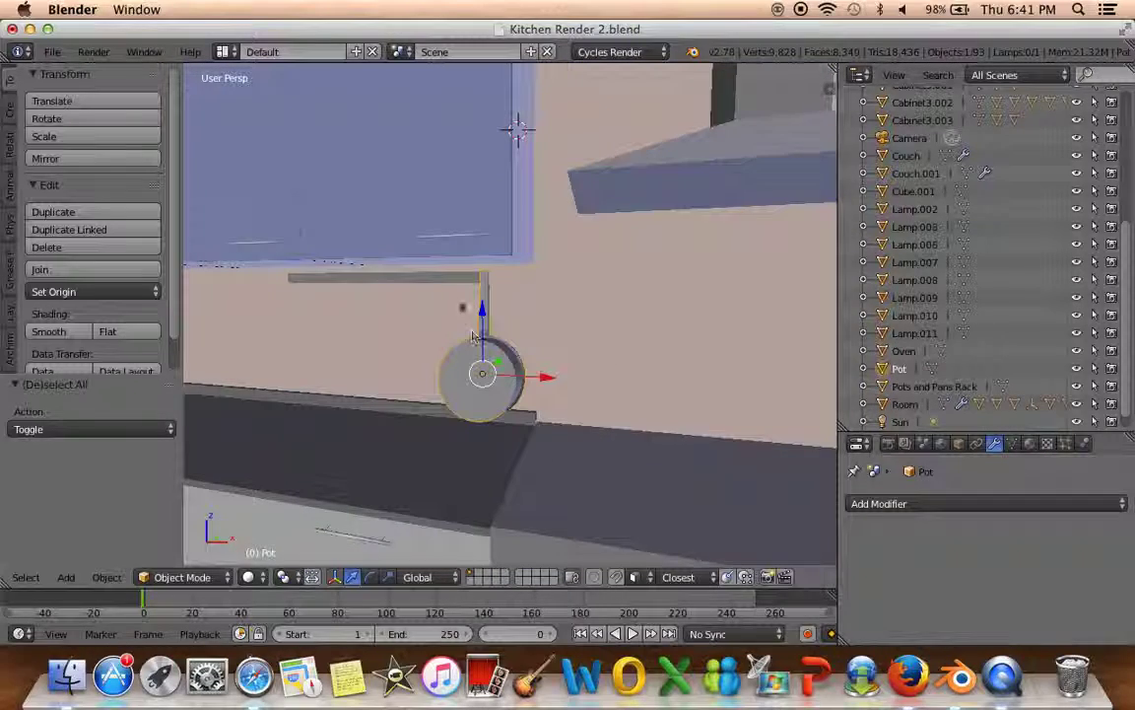
right_click(459, 285)
scroll(463, 296, "down", 2)
scroll(473, 325, "down", 3)
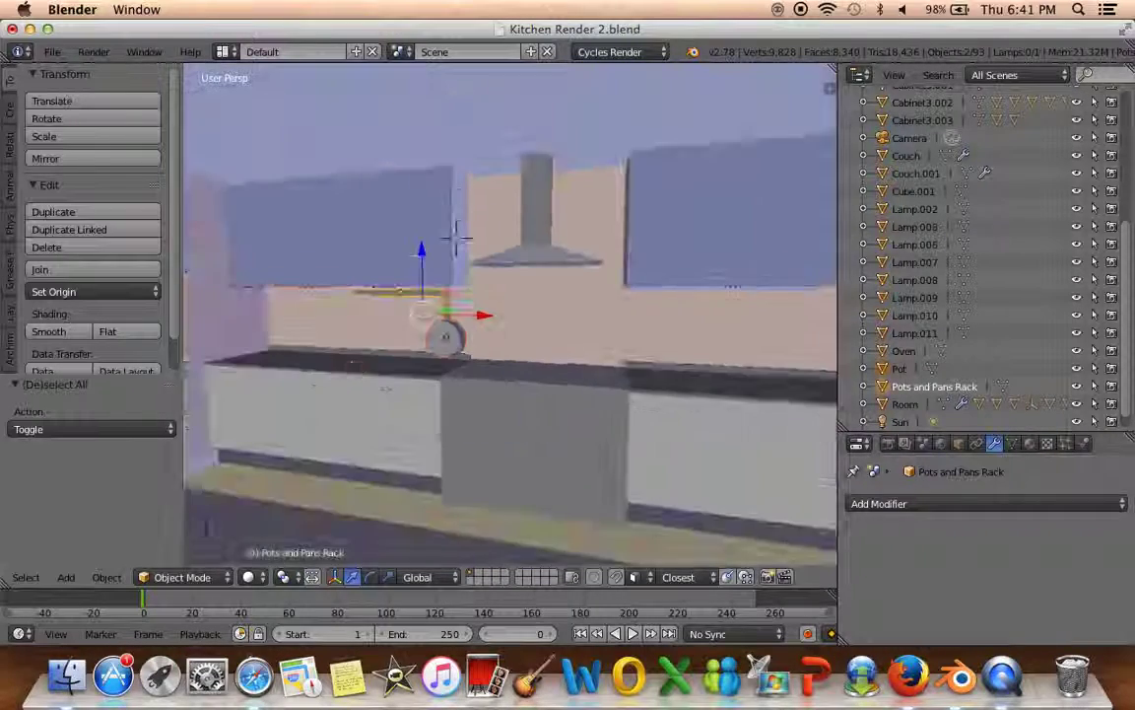
scroll(489, 378, "down", 3)
middle_click_drag(489, 378, 434, 377)
Place the rack along X above the counter, then select the pot hanging from it
key("g")
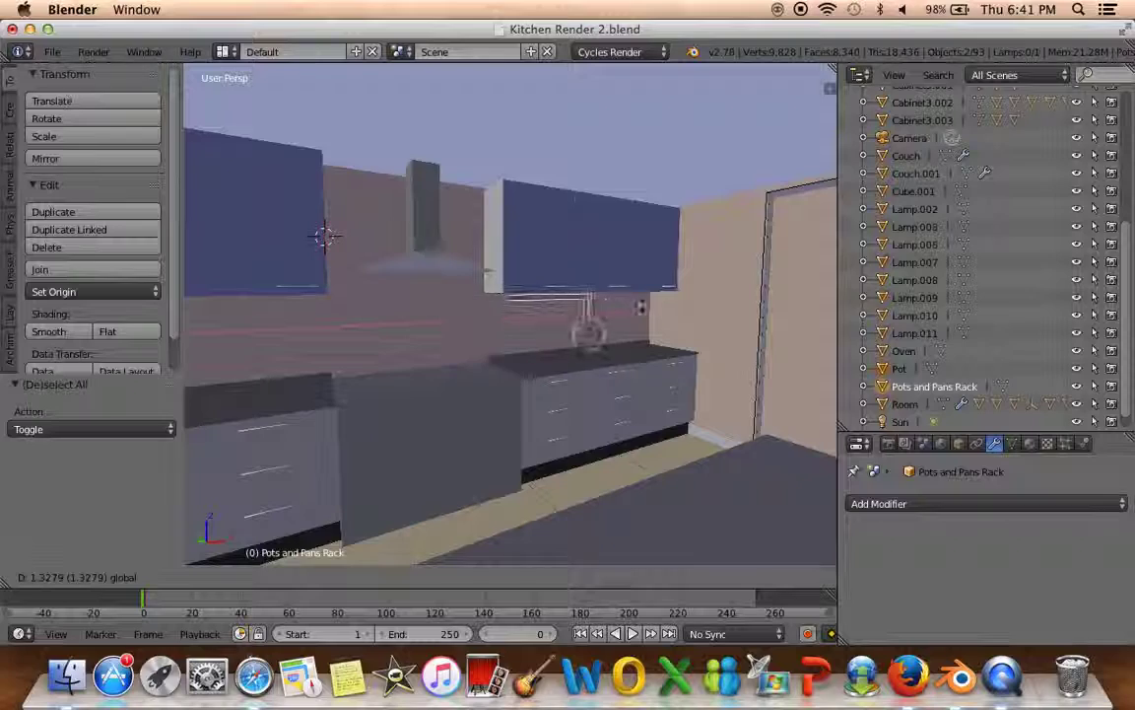
key("x")
left_click(654, 310)
mouse_move(655, 309)
middle_mouse_down()
mouse_move(370, 332)
mouse_move(587, 398)
mouse_move(583, 361)
middle_mouse_up()
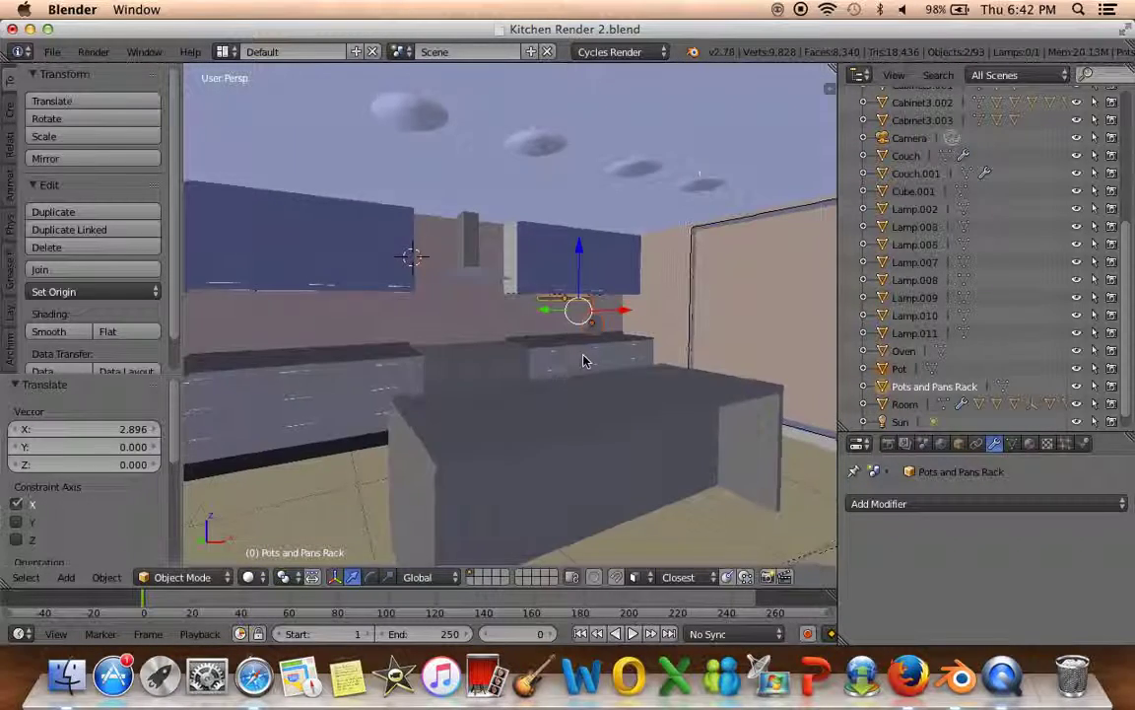
scroll(520, 355, "up", 3)
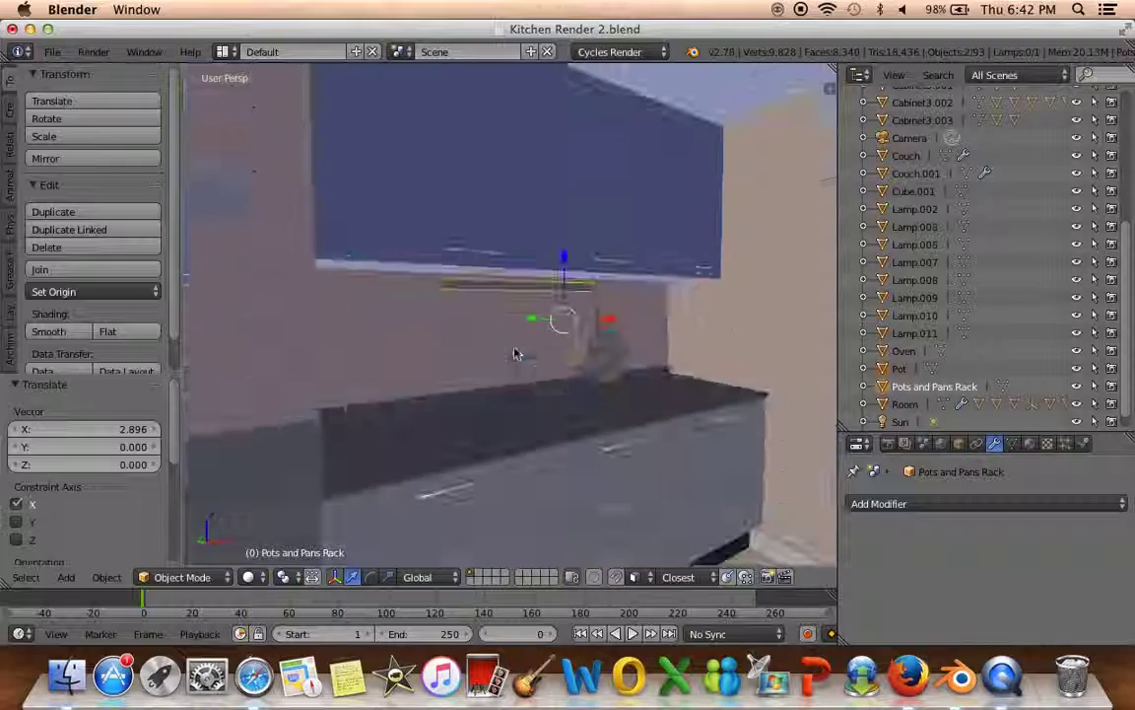
scroll(529, 374, "up", 2)
key("a")
mouse_move(531, 380)
middle_mouse_down()
mouse_move(444, 355)
mouse_move(659, 347)
mouse_move(405, 342)
mouse_move(476, 342)
middle_mouse_up()
right_click(621, 358)
Duplicate the pot, place the copy to the left and turn it around Z
key("shift+d")
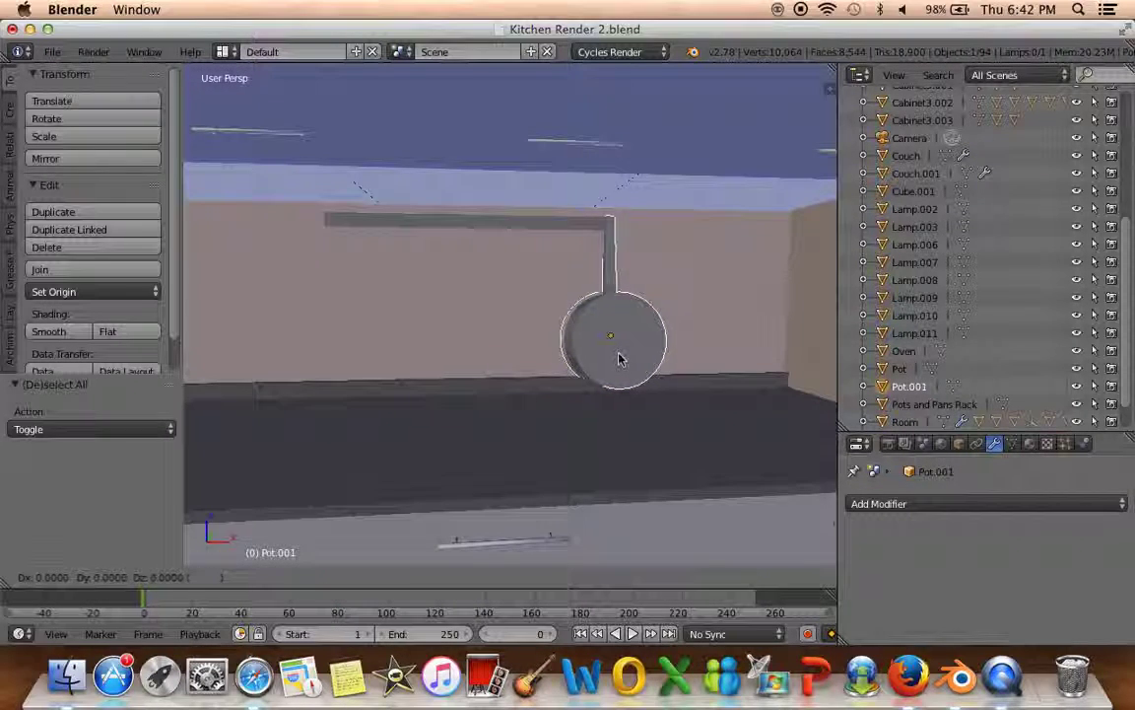
left_click(571, 358)
key("r")
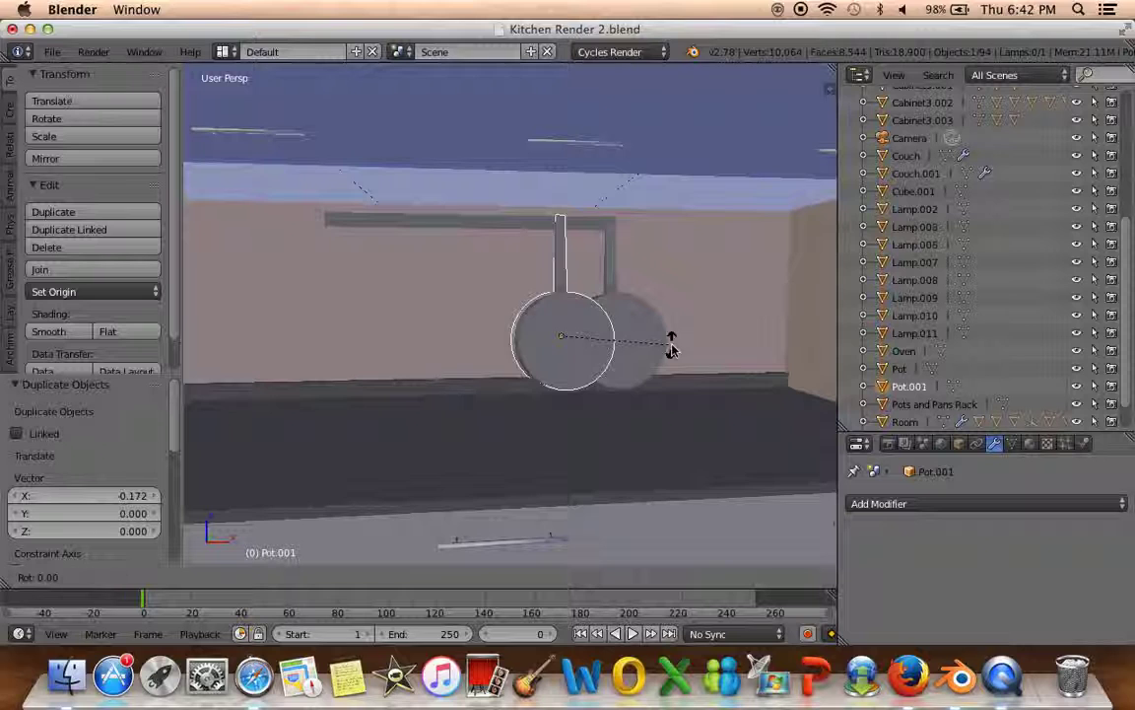
key("z")
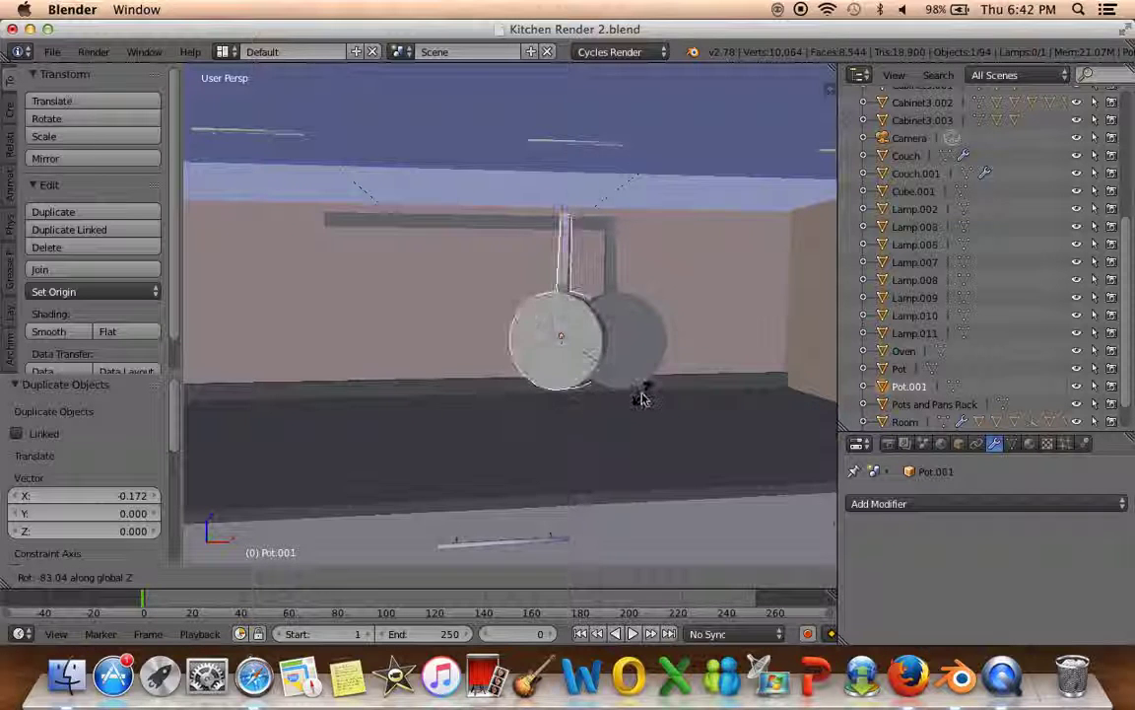
left_click(621, 345)
key("g")
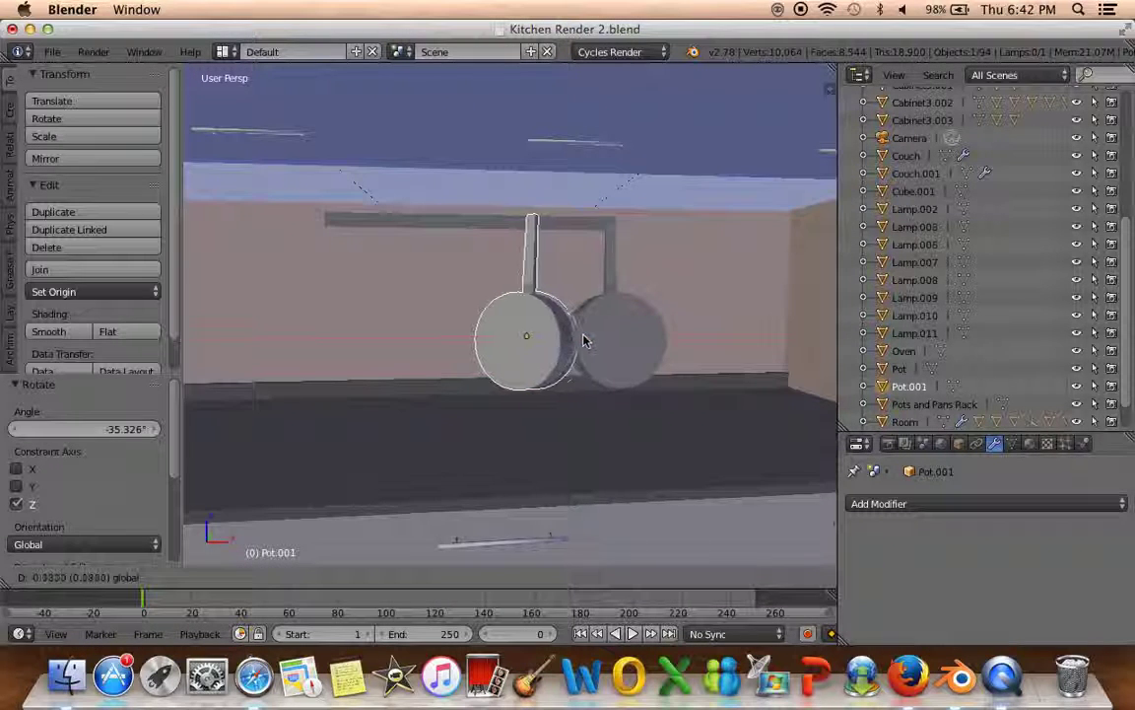
left_click(580, 342)
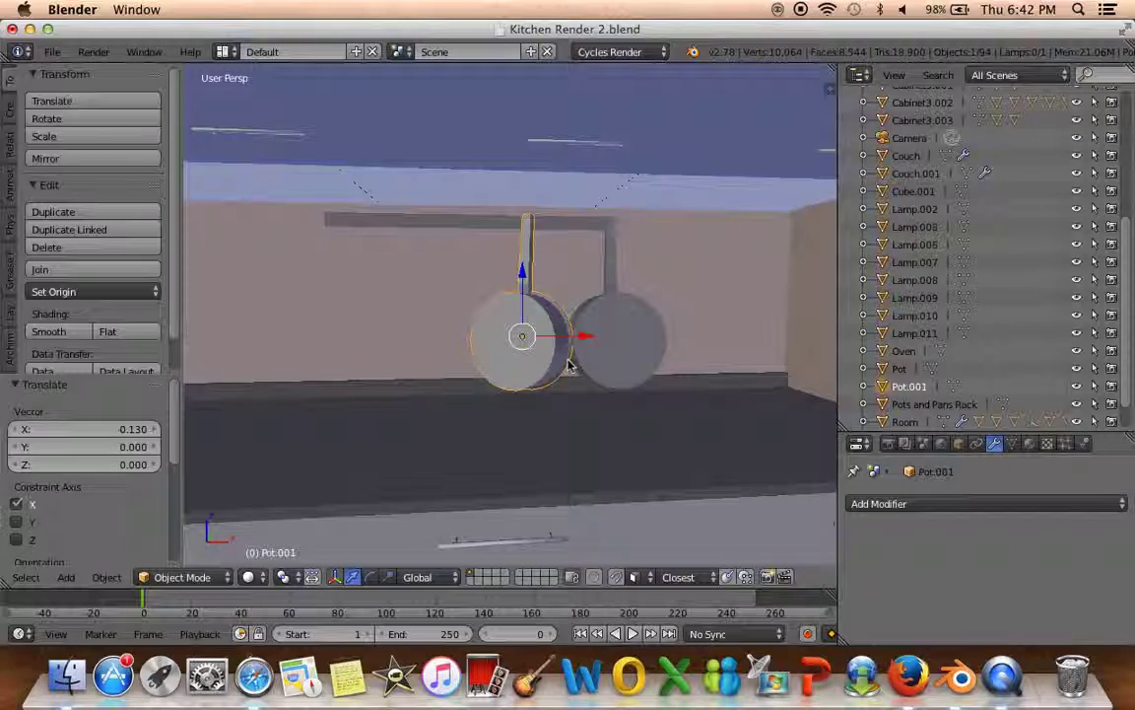
Try rotating the copy around X, cancel it, and deselect everything
mouse_move(568, 355)
middle_mouse_down()
mouse_move(447, 372)
mouse_move(463, 383)
middle_mouse_up()
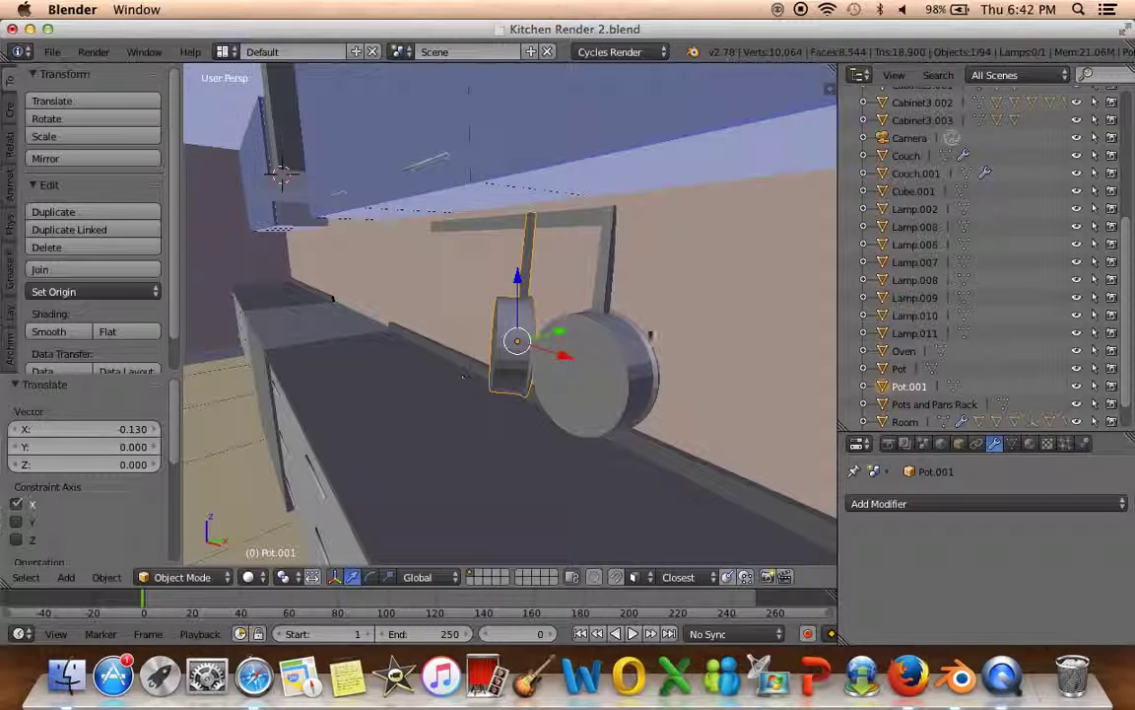
key("r")
key("x")
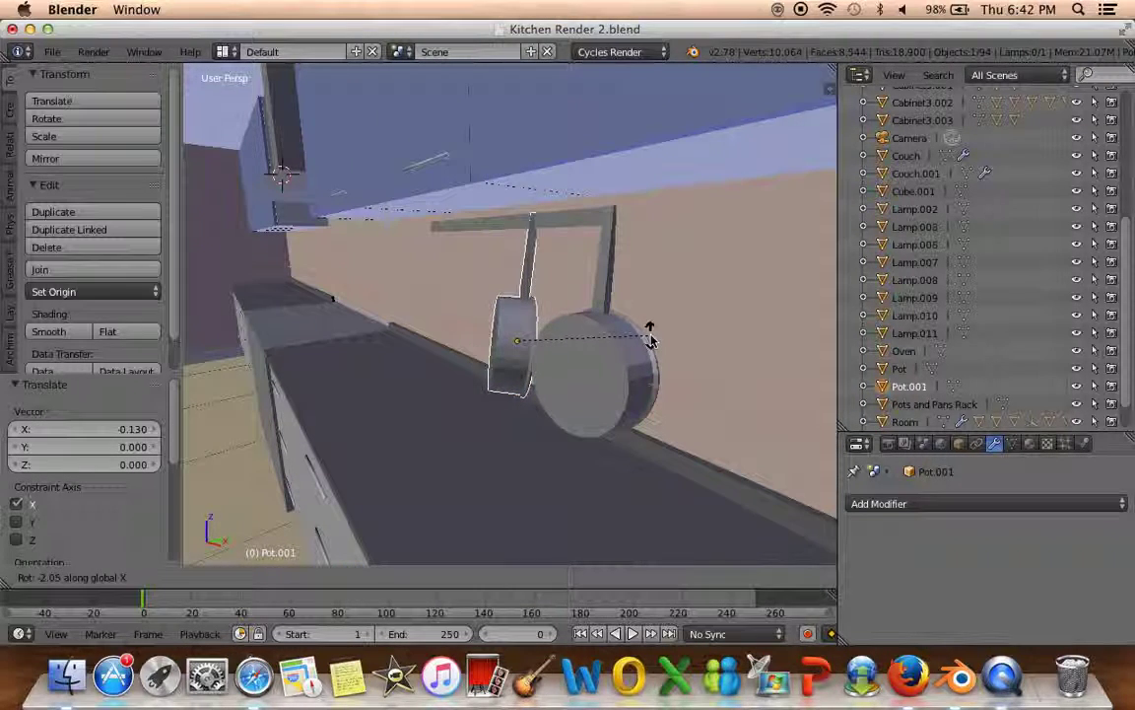
left_click(649, 339)
key("a")
mouse_move(651, 337)
middle_mouse_down()
mouse_move(582, 355)
mouse_move(728, 352)
mouse_move(583, 355)
mouse_move(624, 370)
middle_mouse_up()
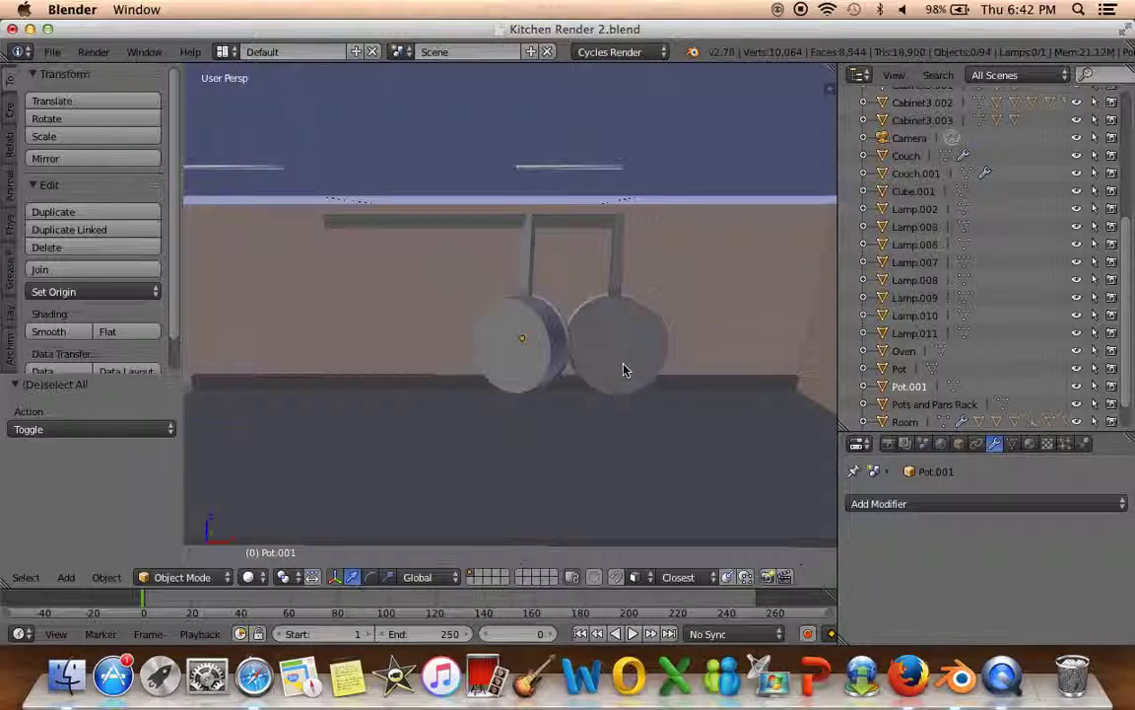
Shrink the left pot to 0.795, raise it slightly and align it along X
right_click(535, 355)
key("s")
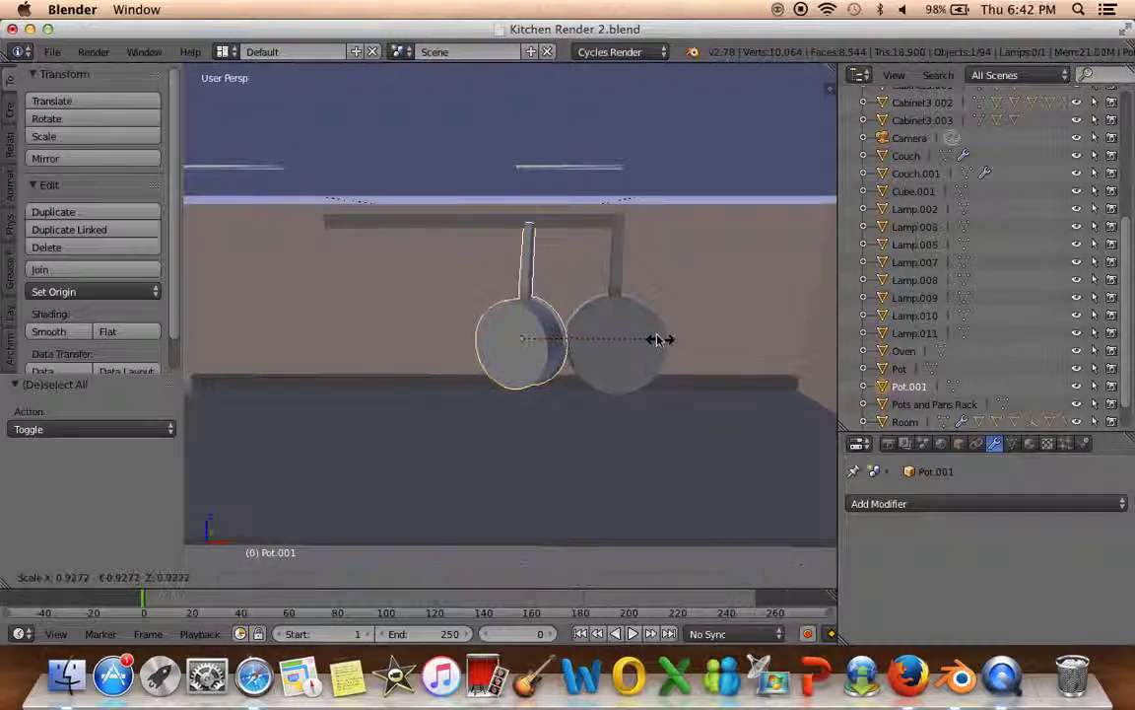
left_click(642, 331)
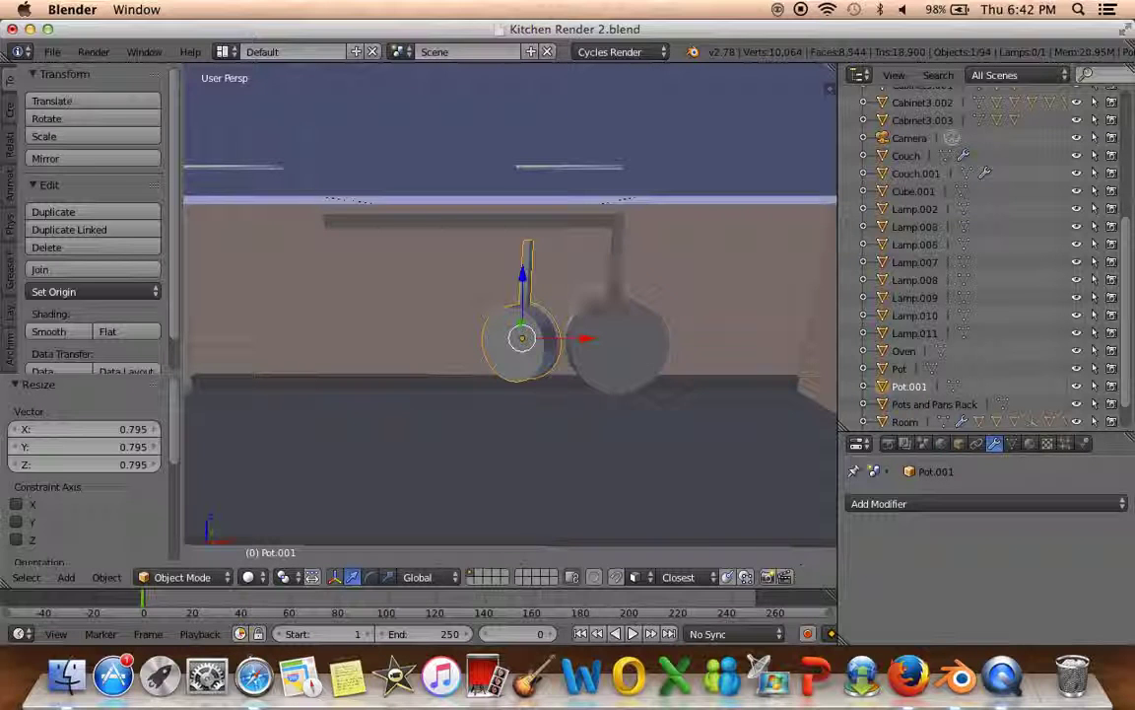
left_click_drag(531, 289, 528, 268)
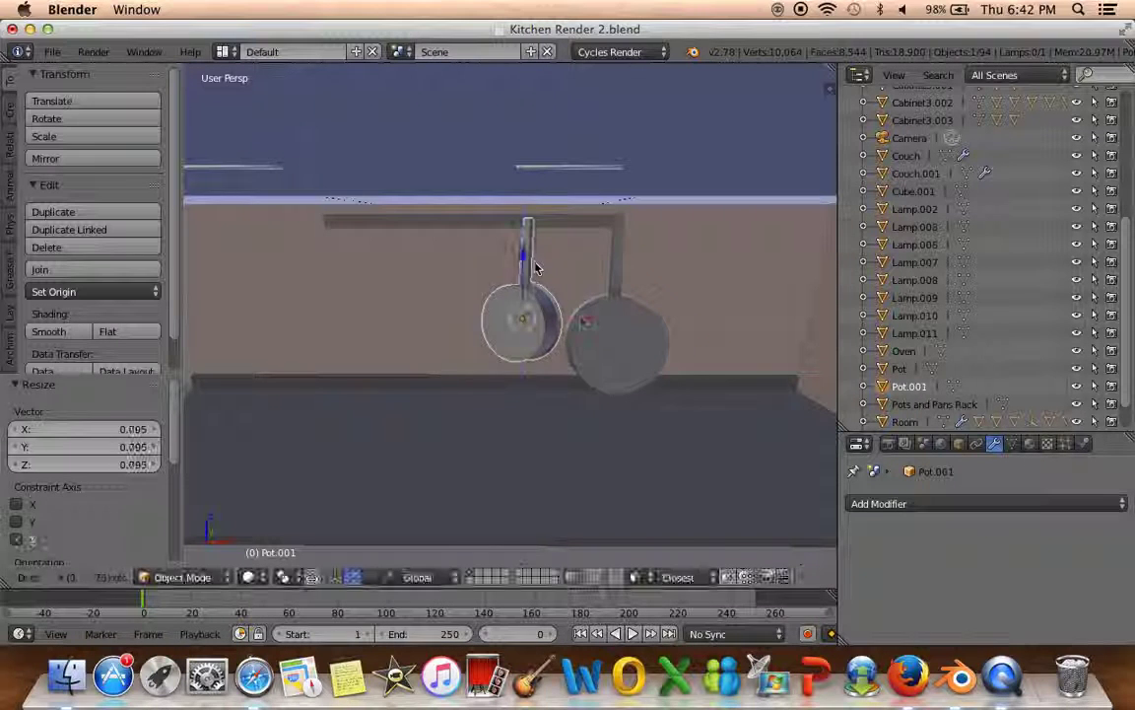
key("g")
key("x")
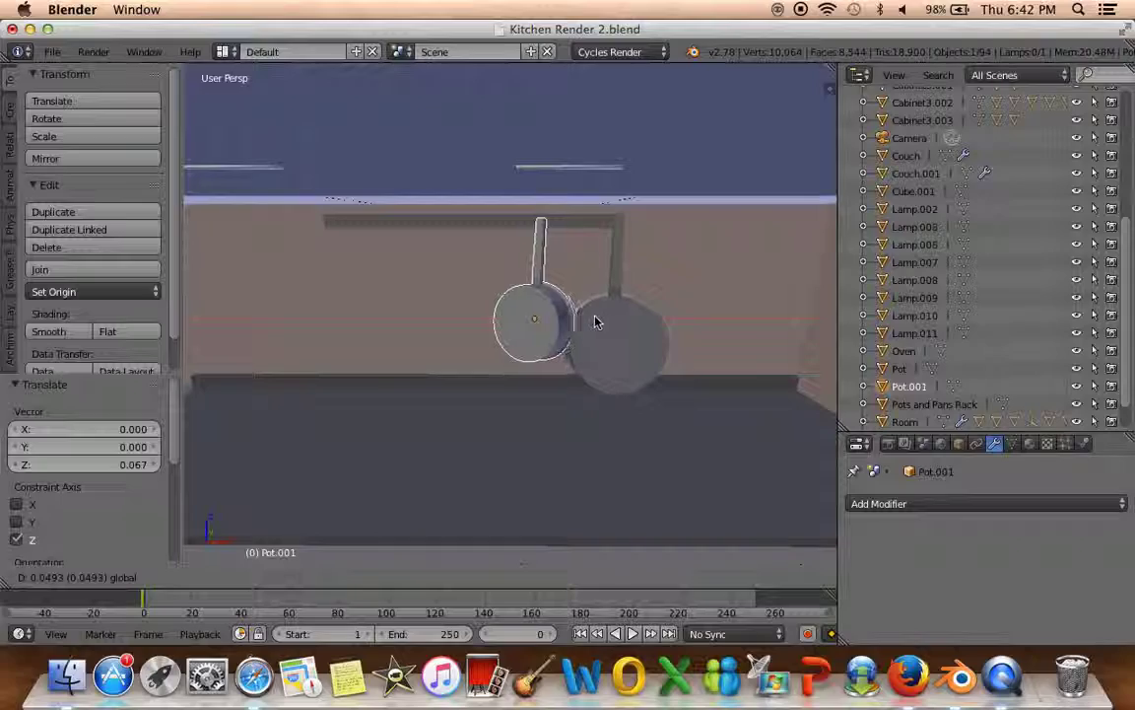
left_click(577, 345)
mouse_move(497, 471)
middle_mouse_down()
mouse_move(398, 451)
mouse_move(613, 456)
mouse_move(572, 442)
middle_mouse_up()
View the kitchen through the camera in Rendered shading, then switch back to Solid
key("a")
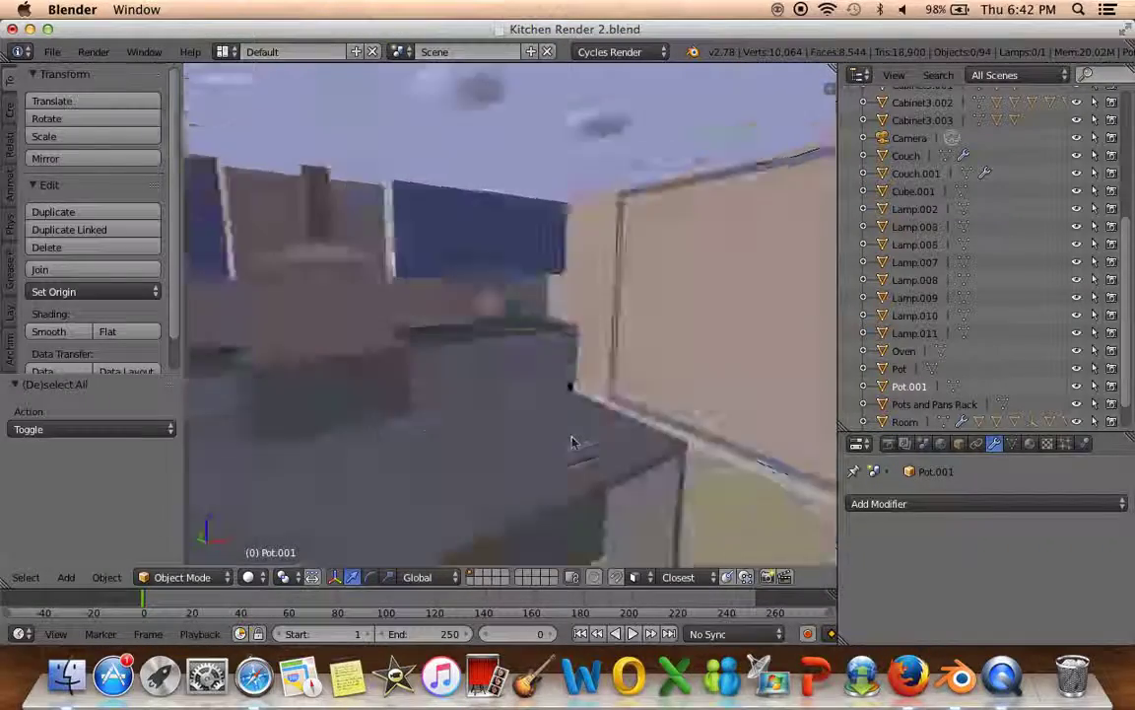
key("KP_0")
left_click(248, 577)
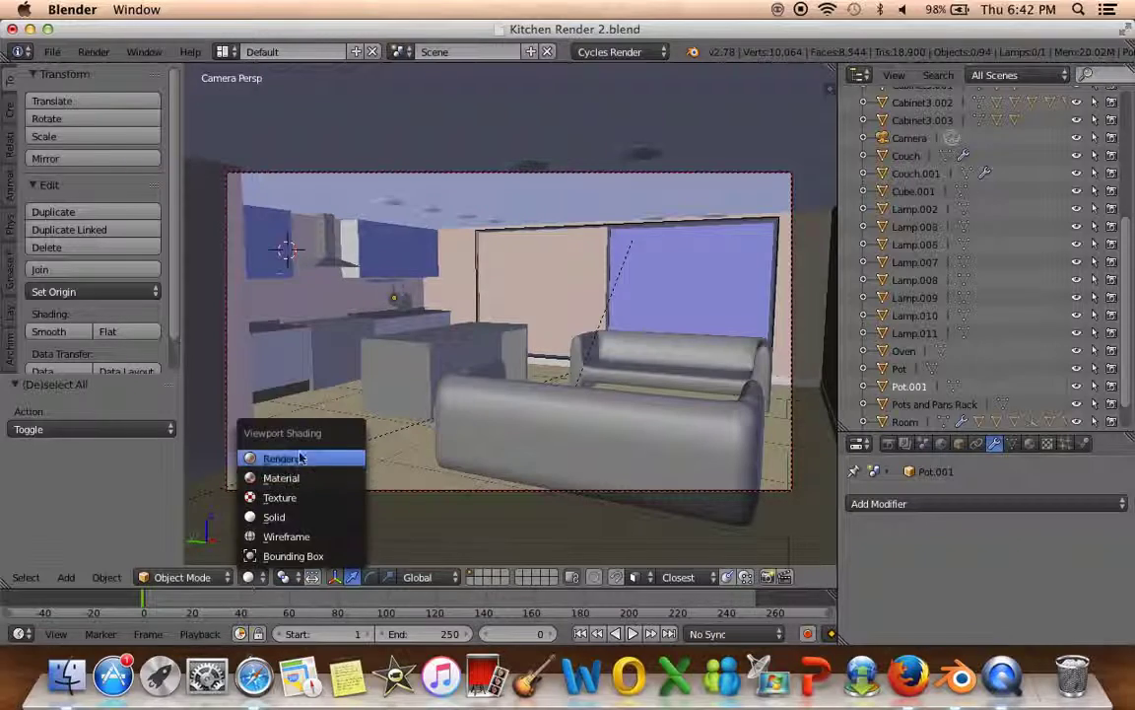
left_click(302, 457)
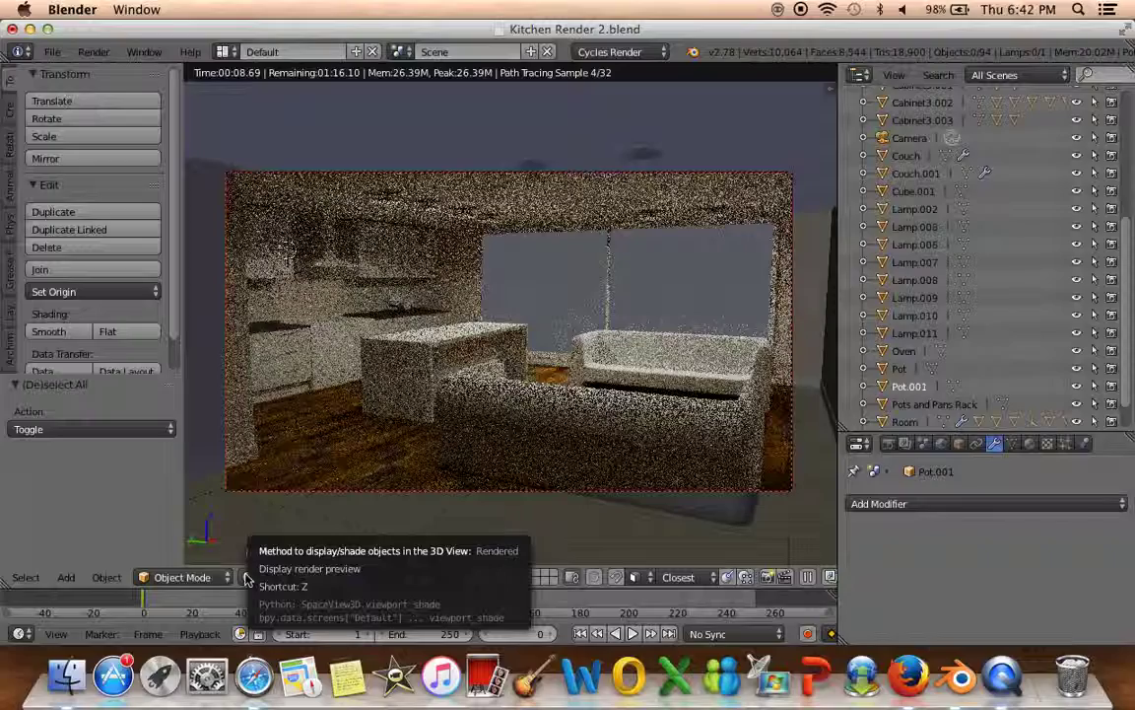
left_click(247, 577)
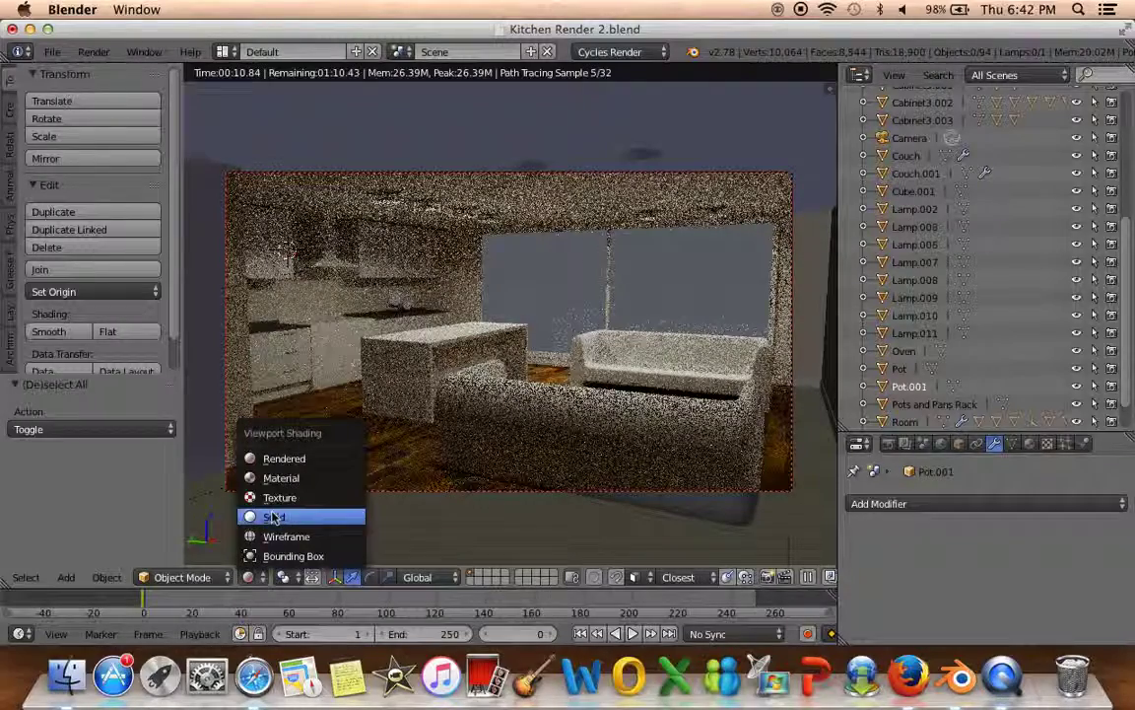
left_click(273, 518)
mouse_move(273, 518)
middle_mouse_down()
mouse_move(352, 464)
mouse_move(332, 431)
mouse_move(355, 463)
mouse_move(439, 413)
middle_mouse_up()
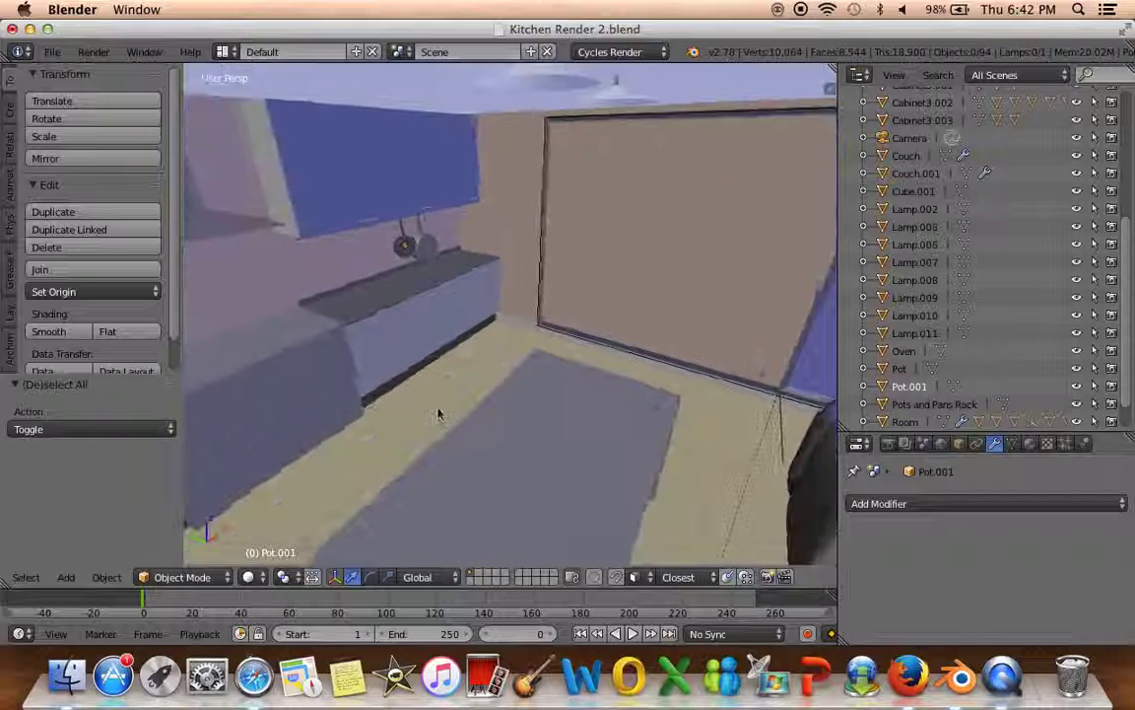
Bring up Scene Color Management settings and preview the camera view in Rendered shading
left_click(924, 444)
scroll(969, 552, "down", 5)
scroll(969, 570, "down", 3)
scroll(971, 567, "down", 3)
scroll(975, 552, "down", 2)
scroll(973, 542, "down", 1)
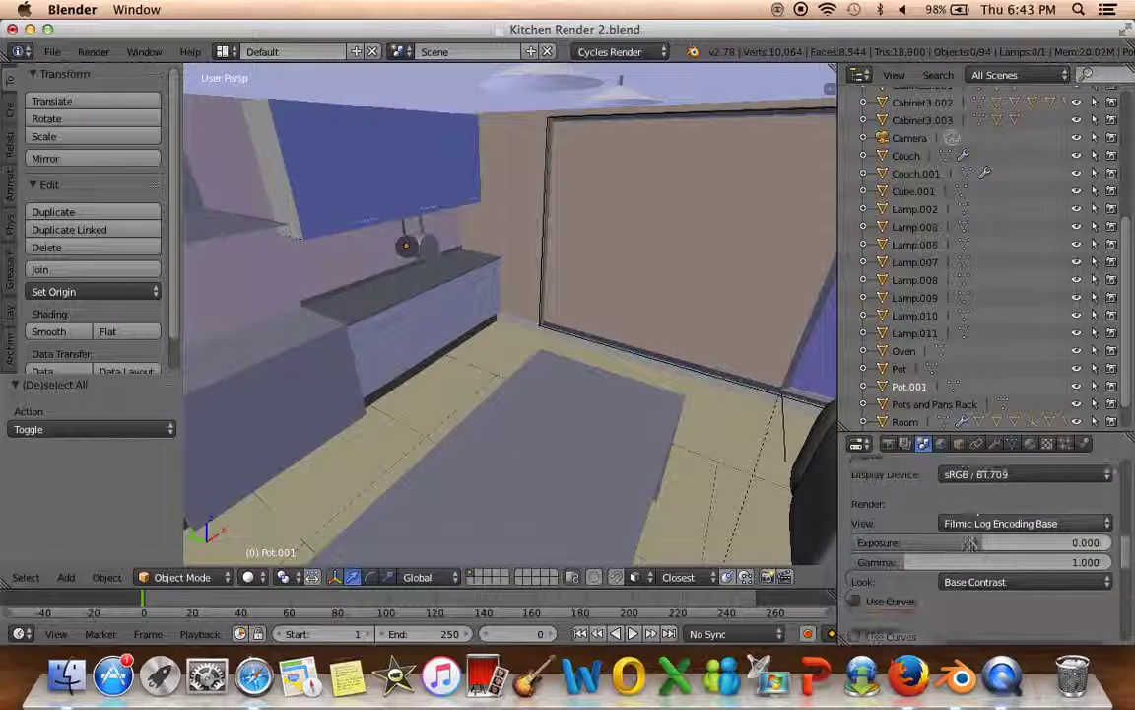
left_click(977, 523)
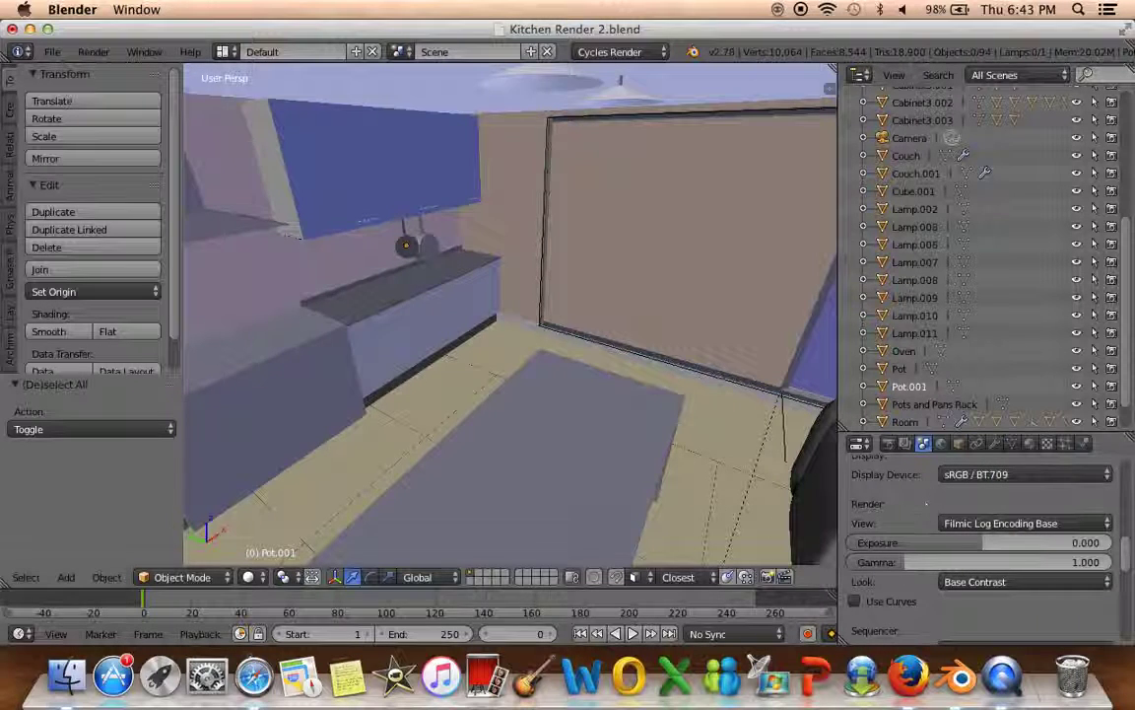
key("KP_0")
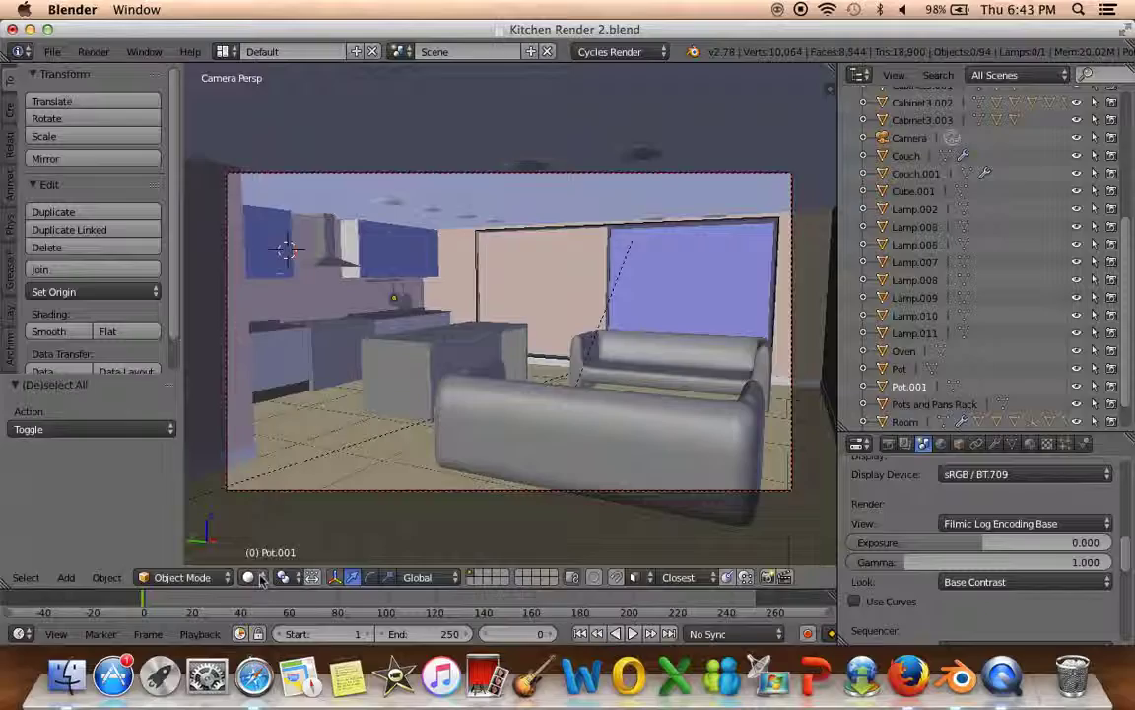
left_click(254, 578)
left_click(281, 497)
Try Look None and False Colour, settle on Very Low Contrast, then return to Solid shading
left_click(998, 582)
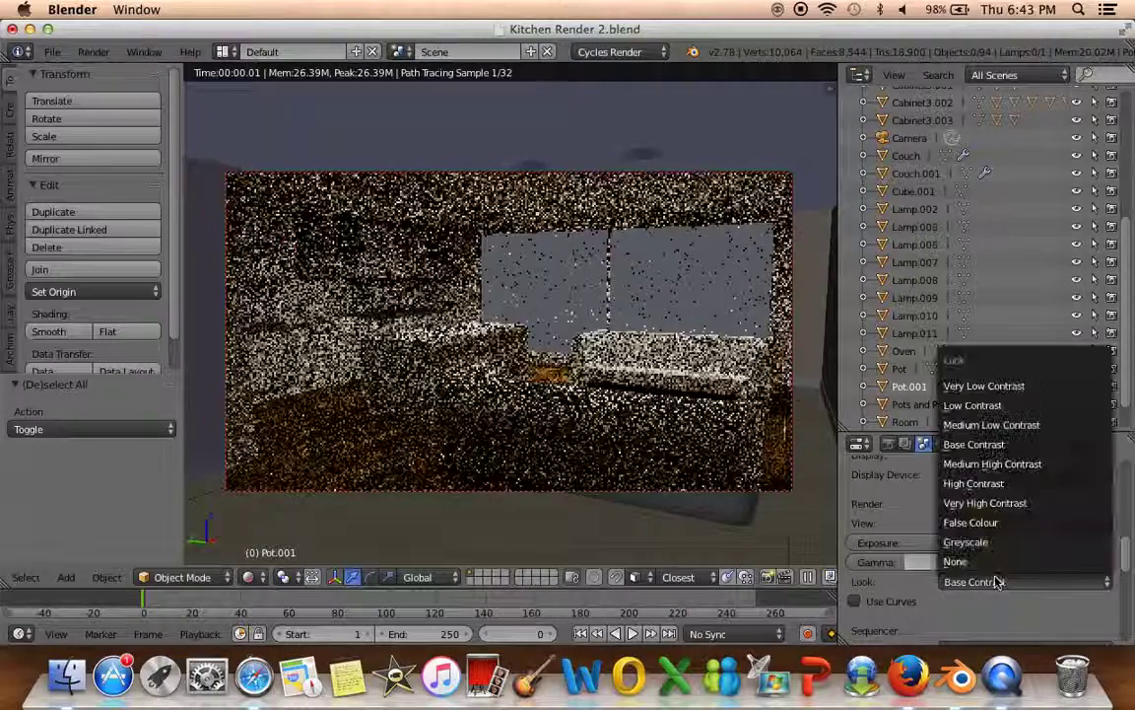
left_click(996, 568)
left_click(997, 582)
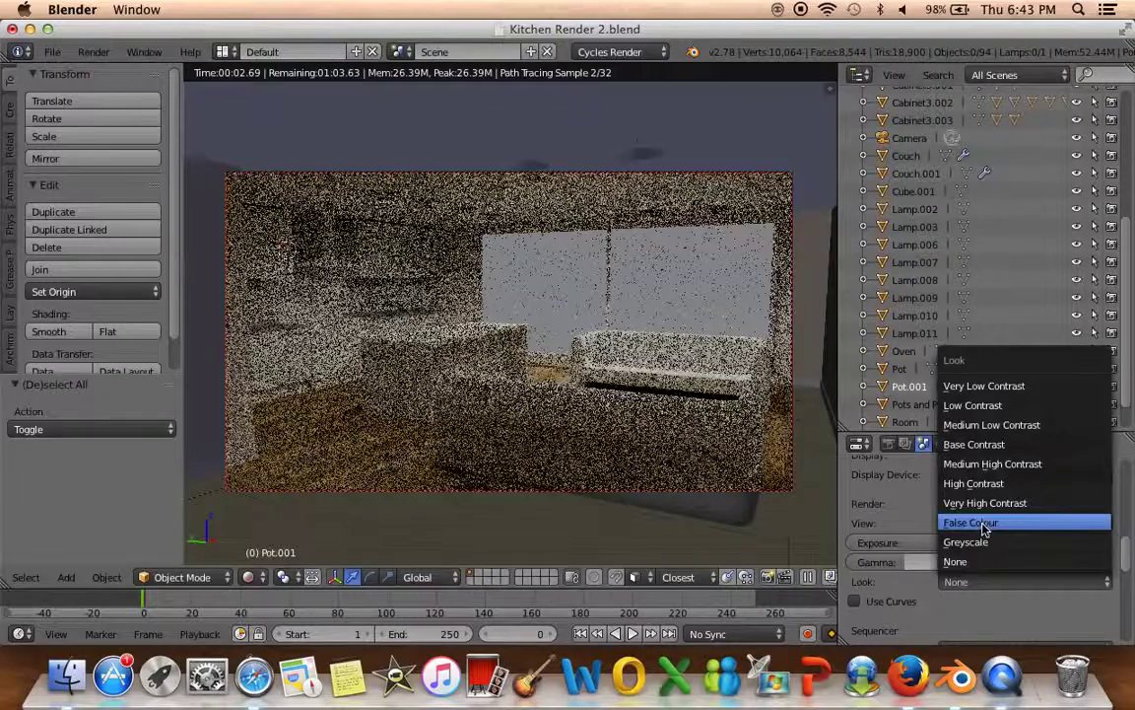
left_click(983, 523)
left_click(983, 583)
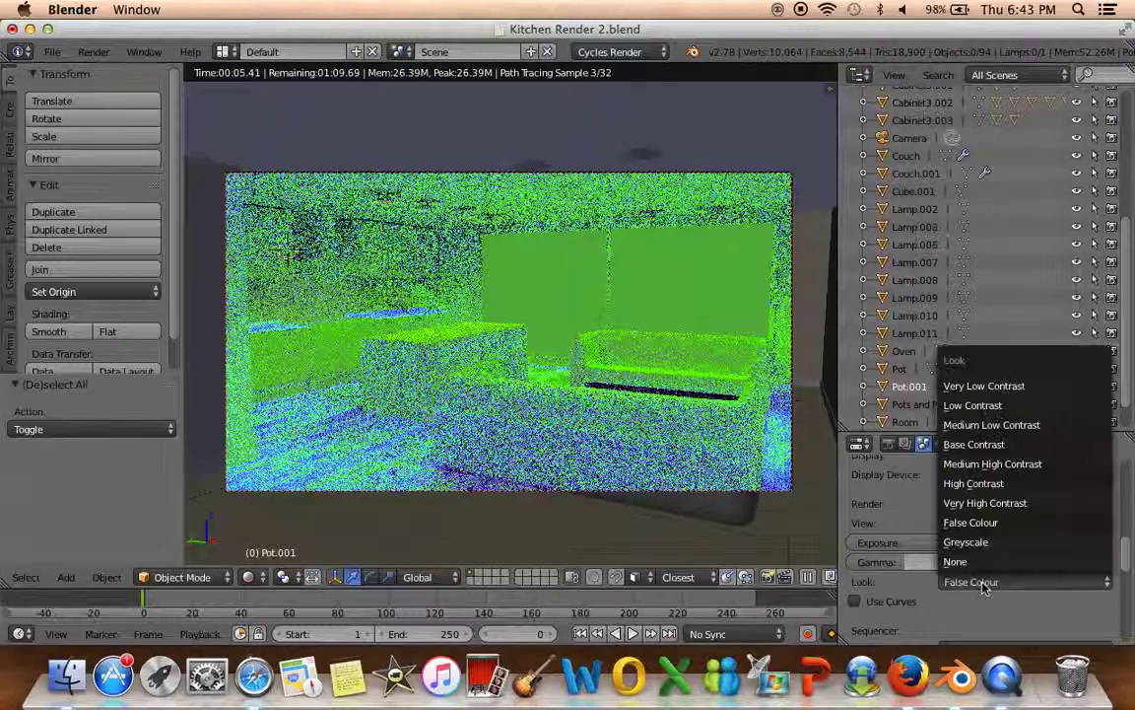
left_click(991, 387)
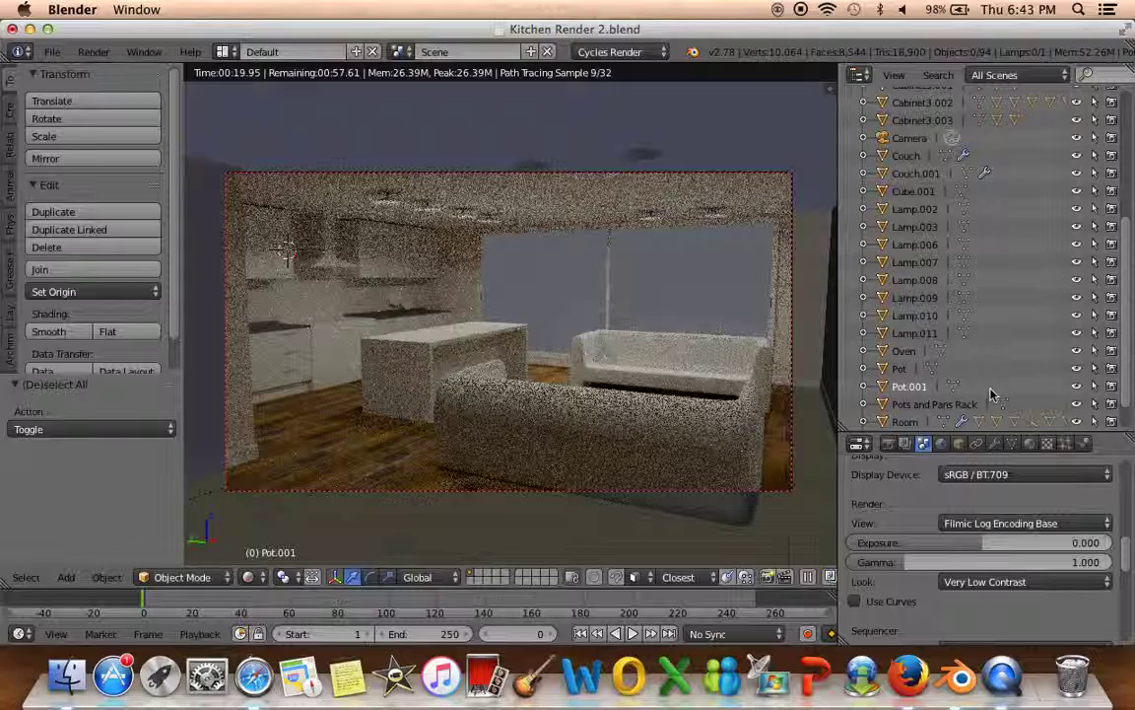
left_click(252, 576)
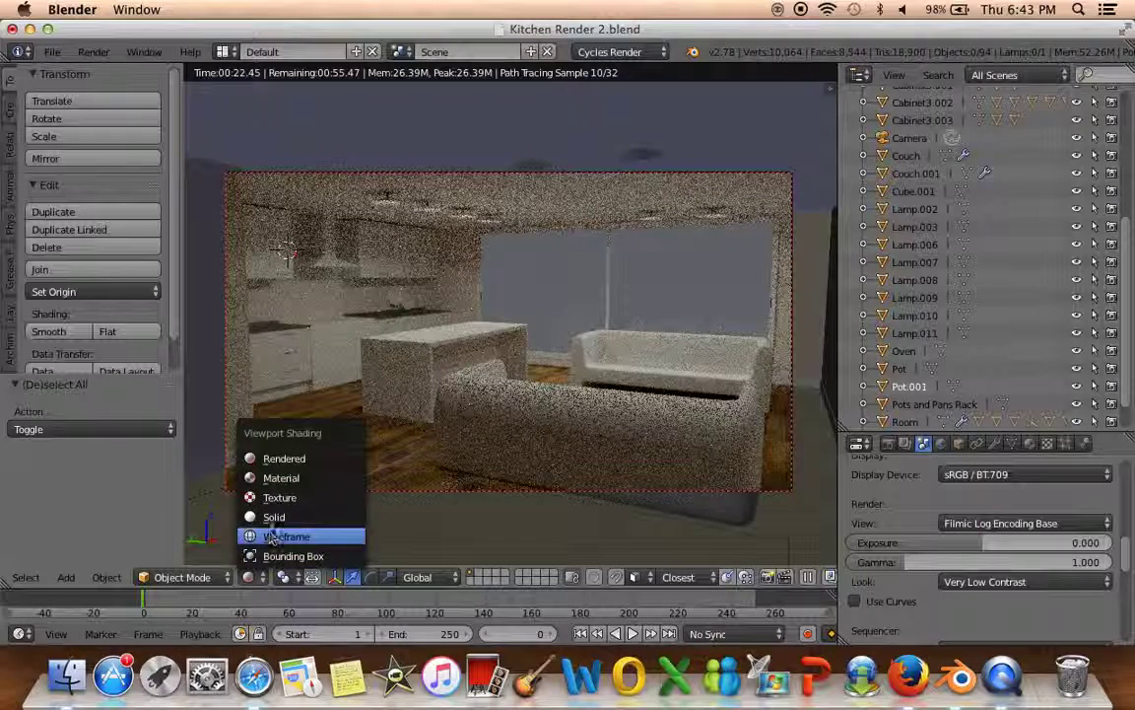
left_click(276, 517)
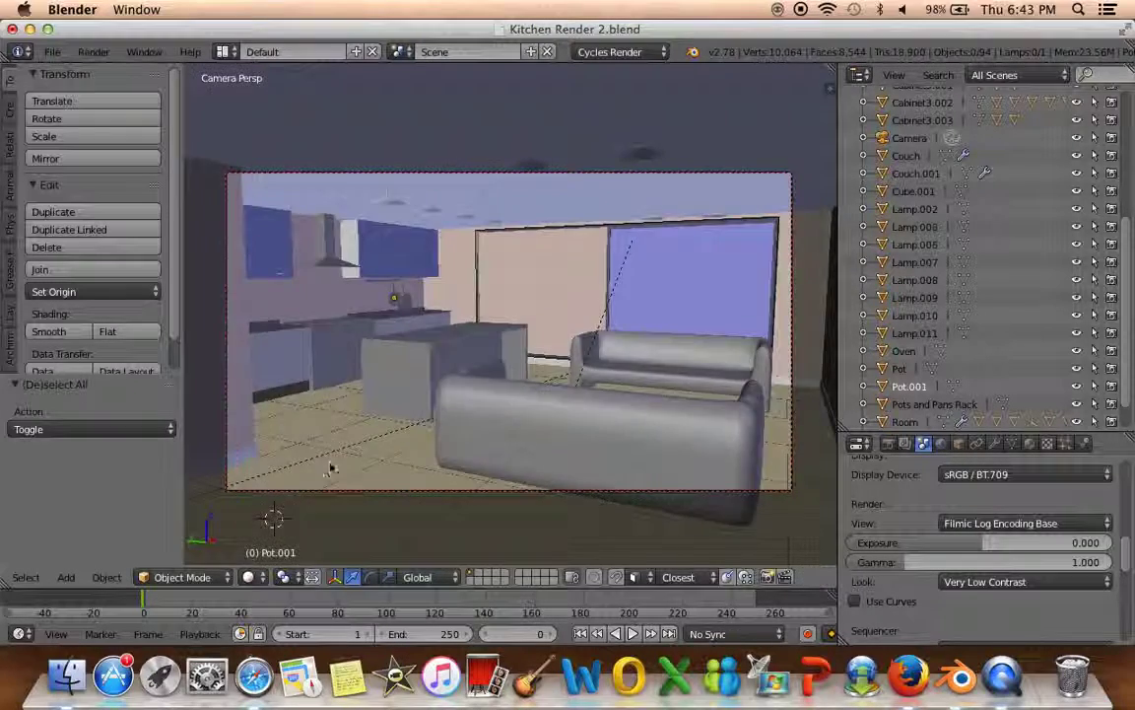
Select the ceiling lamp shades and move them -0.502 along X
mouse_move(266, 453)
middle_mouse_down()
mouse_move(357, 451)
mouse_move(403, 330)
mouse_move(393, 284)
mouse_move(407, 313)
middle_mouse_up()
right_click(409, 176)
mouse_move(409, 175)
middle_mouse_down()
mouse_move(388, 214)
mouse_move(406, 203)
middle_mouse_up()
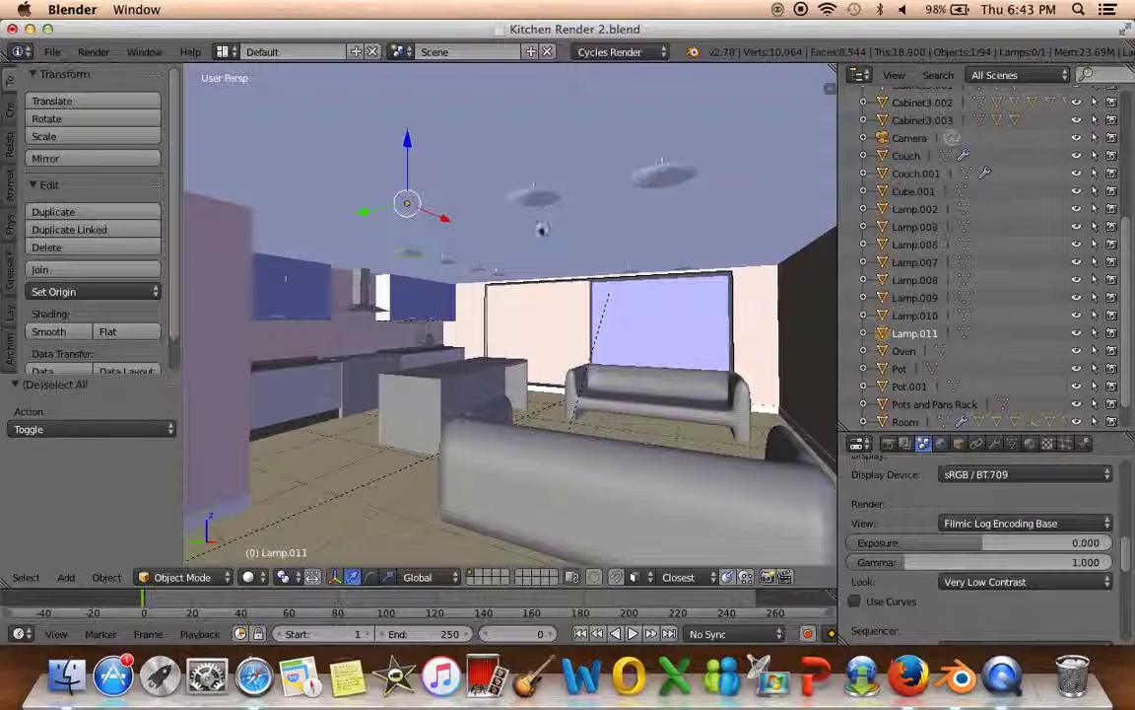
mouse_move(656, 198)
middle_mouse_down()
mouse_move(646, 208)
mouse_move(592, 202)
mouse_move(536, 186)
mouse_move(595, 184)
middle_mouse_up()
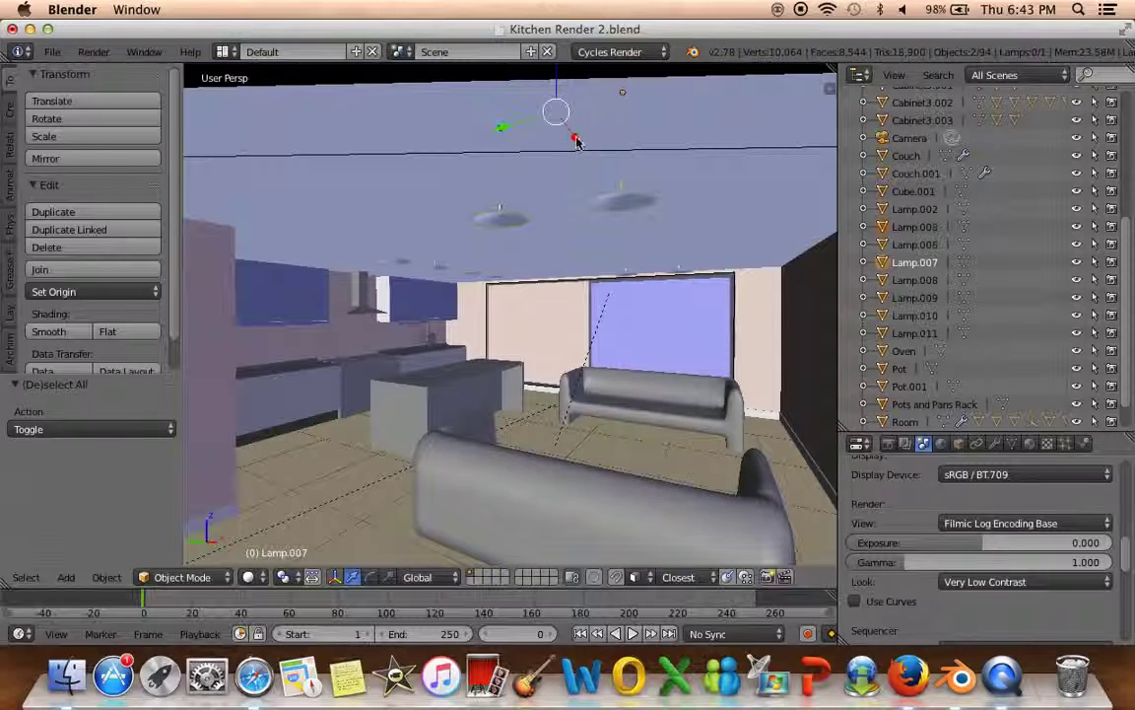
key("g")
key("z")
left_click(532, 98)
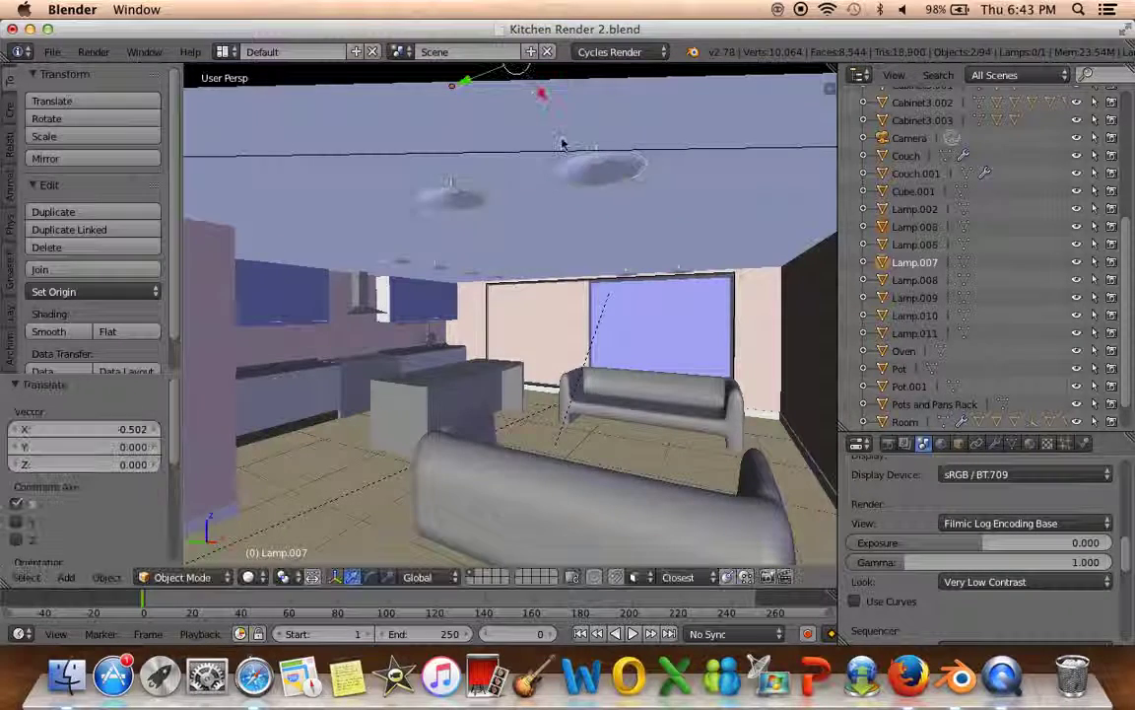
Preview the kitchen through the camera in Rendered shading
key("KP_0")
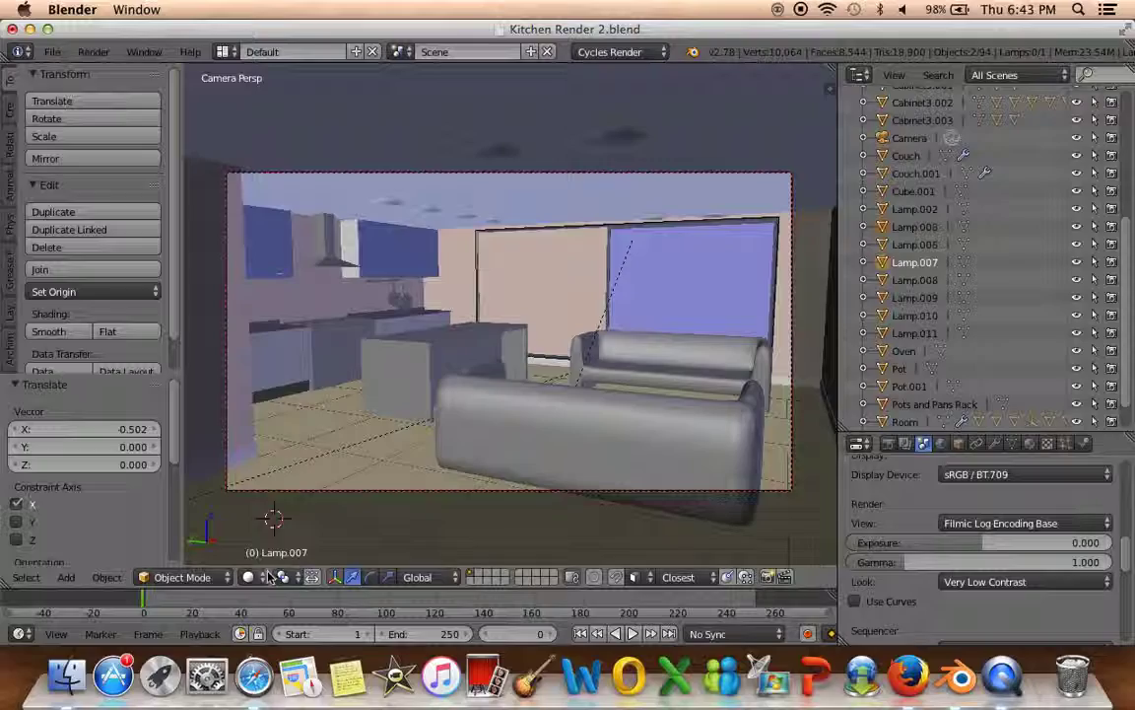
left_click(268, 577)
left_click(301, 458)
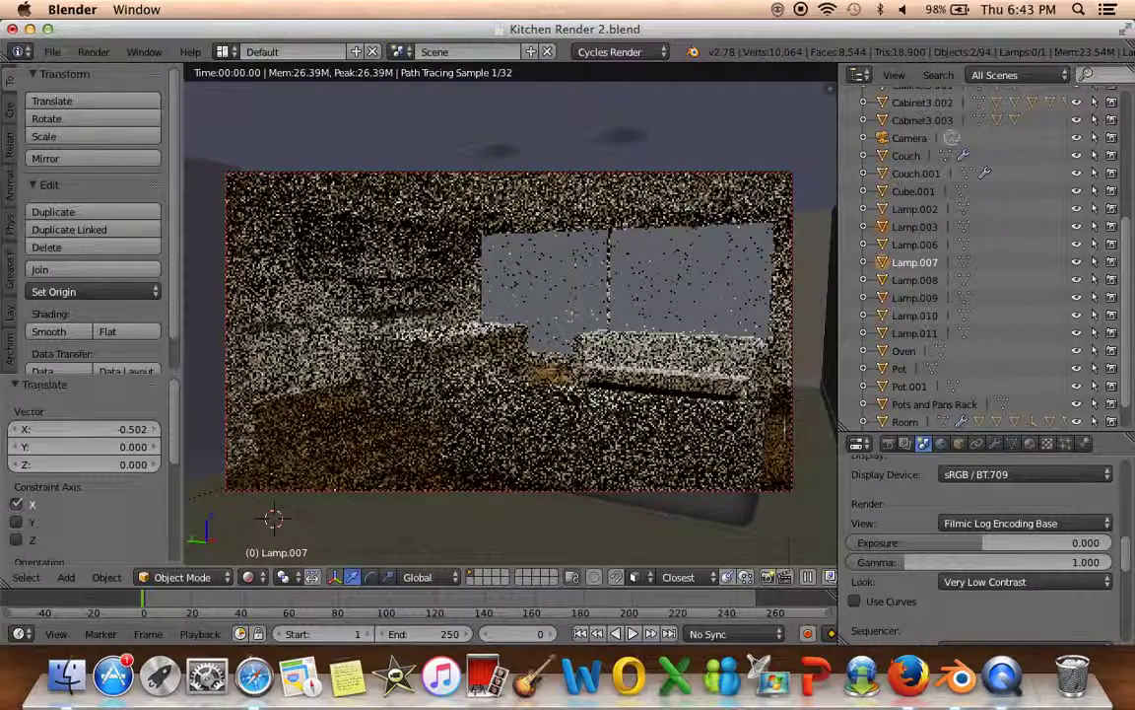
Switch back to Solid shading, then orbit and zoom into the room
left_click(246, 582)
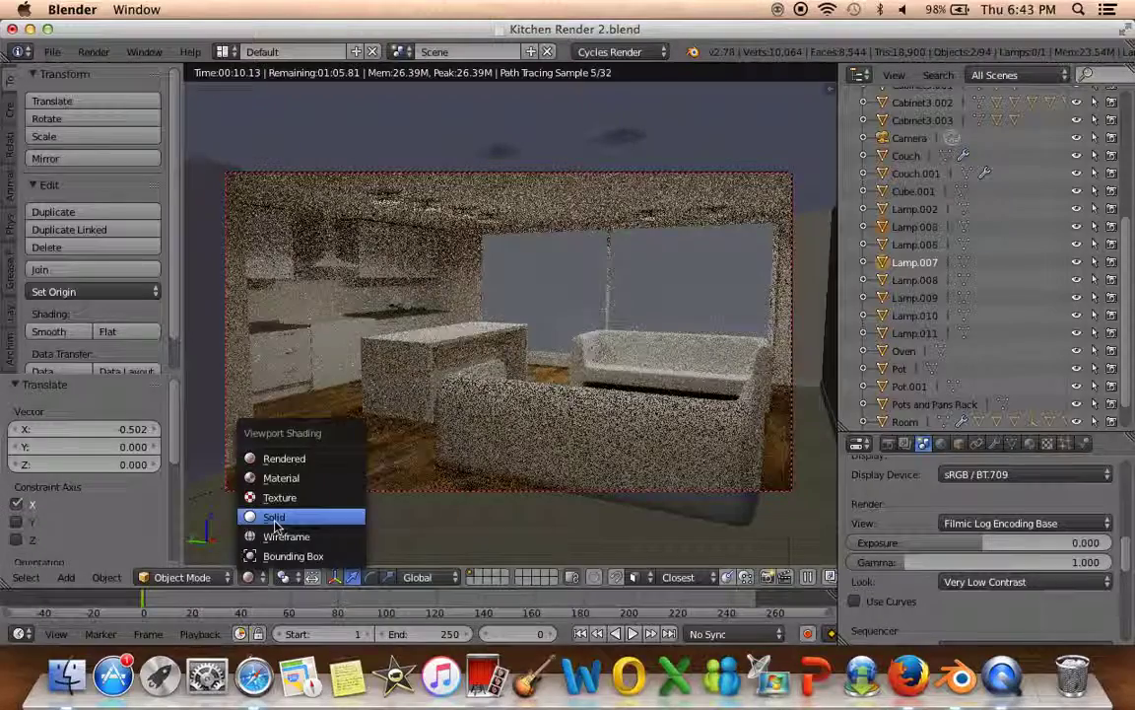
left_click(276, 517)
mouse_move(335, 463)
middle_mouse_down()
mouse_move(402, 386)
mouse_move(426, 405)
mouse_move(423, 431)
mouse_move(501, 305)
middle_mouse_up()
scroll(402, 385, "up", 3)
scroll(394, 380, "up", 2)
scroll(392, 378, "up", 2)
scroll(405, 385, "up", 3)
Delete the selected extra lamps, then delete Lamp.002
key("x")
left_click(381, 228)
right_click(648, 307)
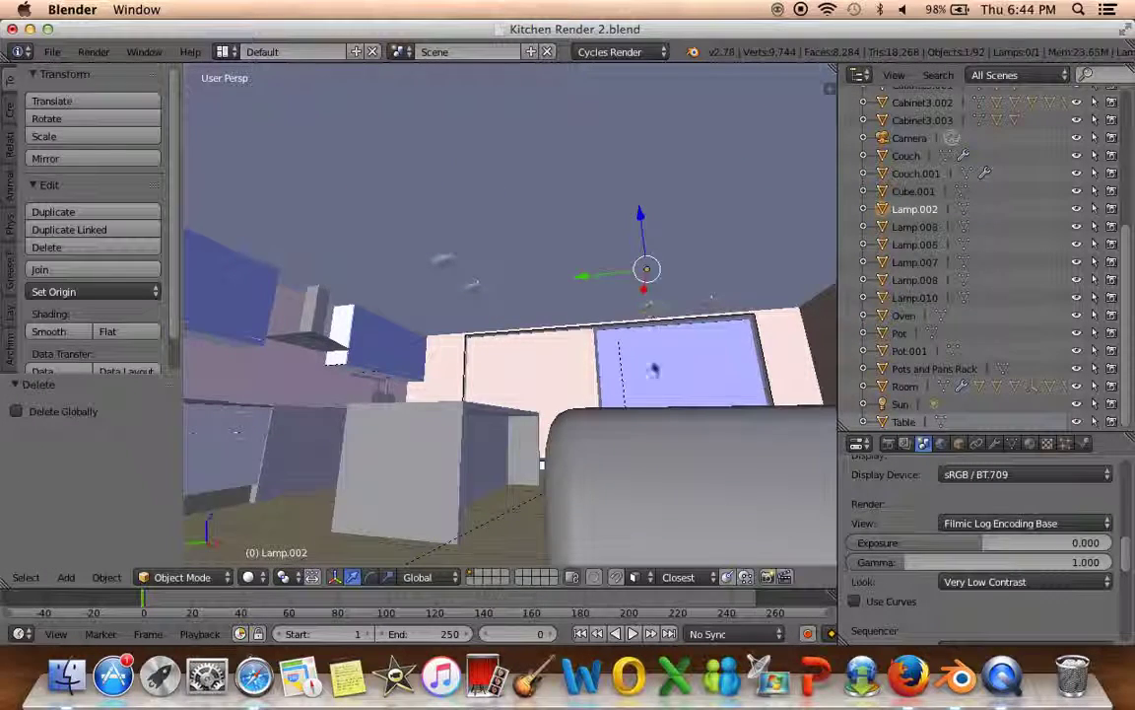
key("KP_Decimal")
scroll(582, 252, "down", 3)
key("x")
left_click(566, 246)
Select Lamp.006 and enter Edit Mode on its shade mesh
right_click(641, 189)
scroll(636, 364, "up", 2)
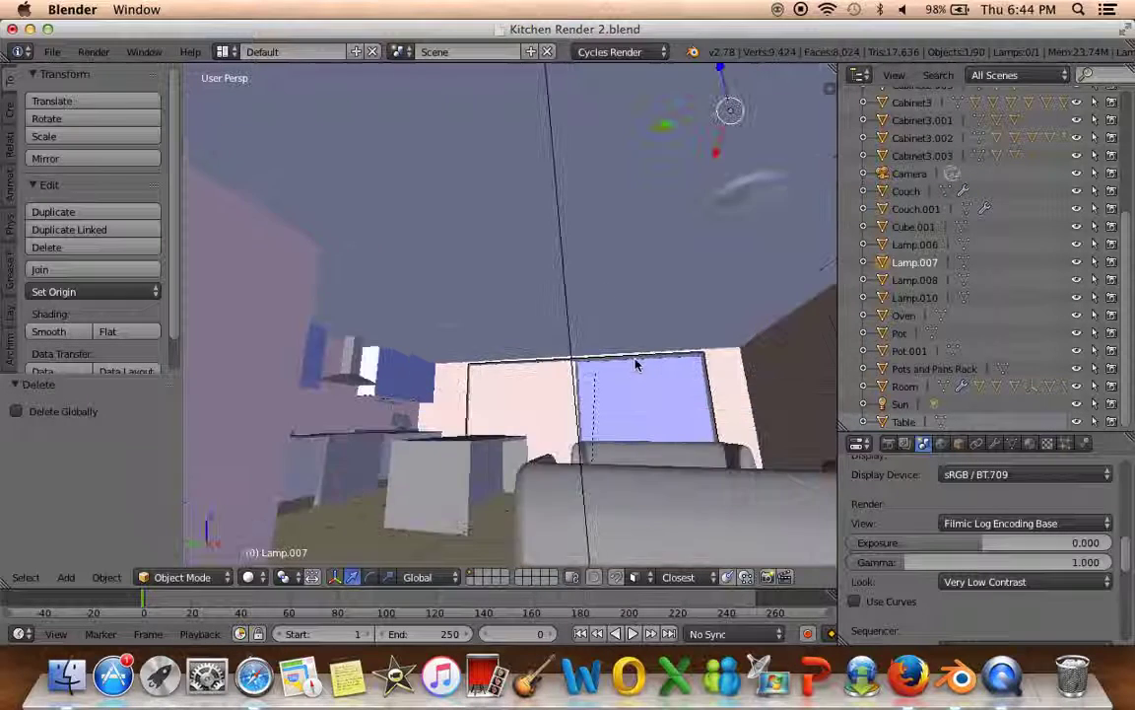
right_click(701, 361)
scroll(702, 362, "down", 2)
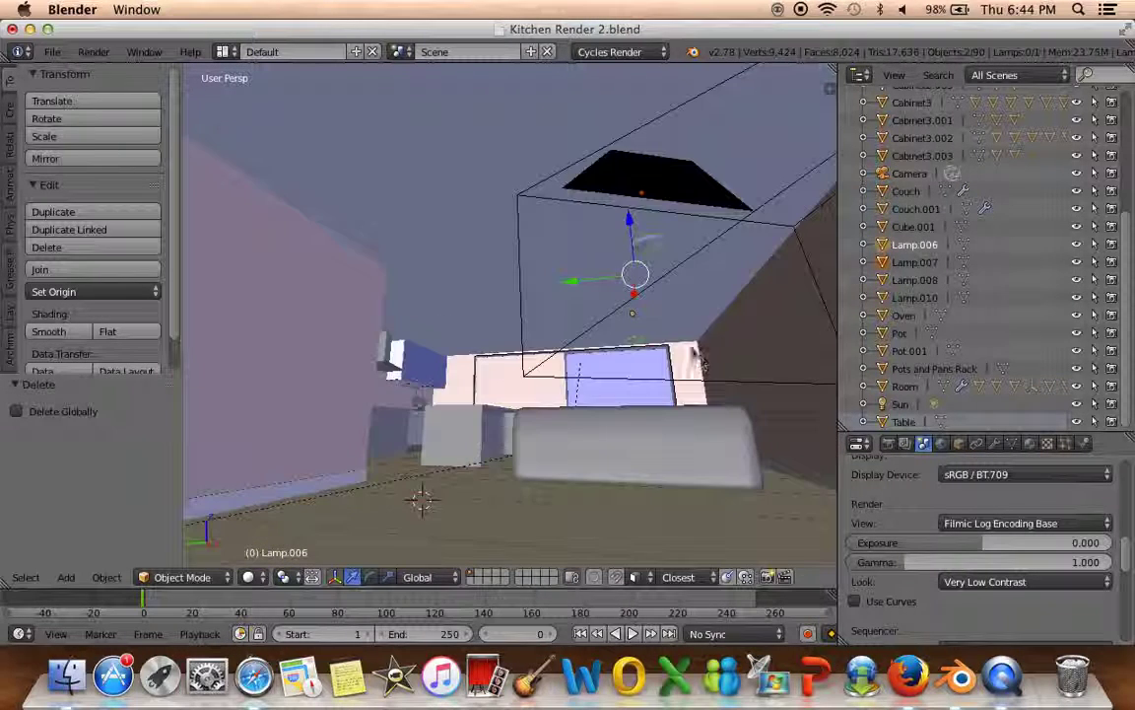
right_click(562, 286)
key("Tab")
mouse_move(627, 253)
middle_mouse_down()
mouse_move(621, 276)
mouse_move(581, 299)
middle_mouse_up()
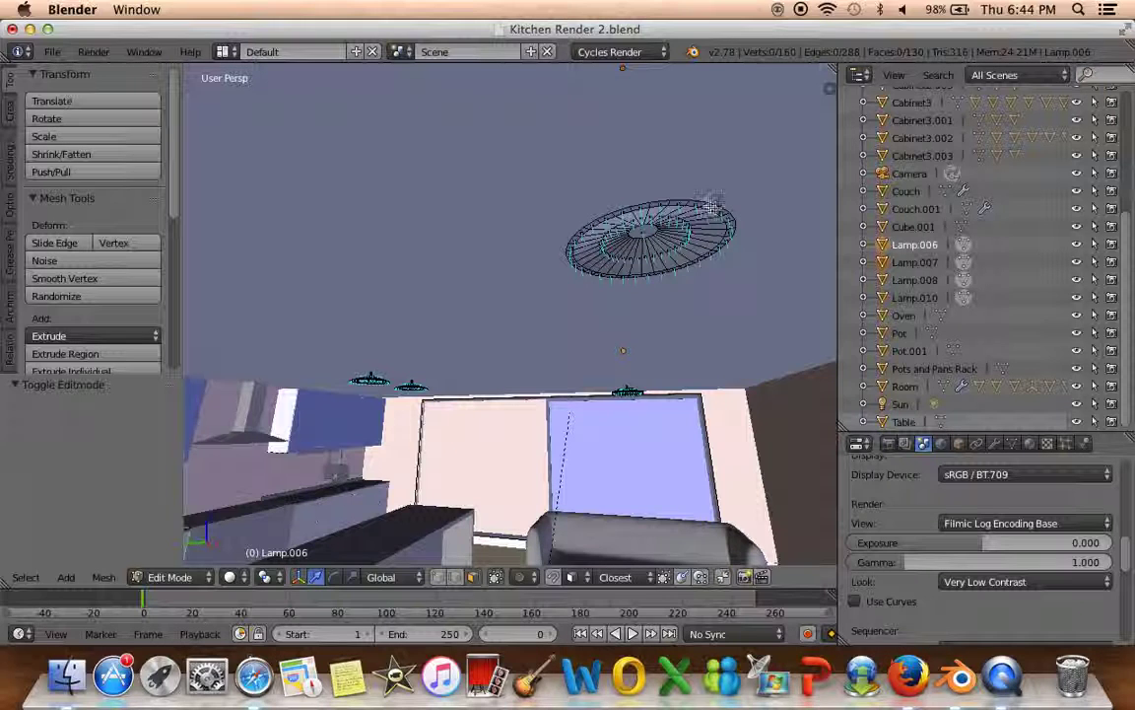
Select the lamp's outer vertex ring, enlarge it about 1.544 times and raise it slightly
mouse_move(709, 201)
middle_mouse_down()
mouse_move(641, 268)
mouse_move(629, 347)
mouse_move(618, 316)
mouse_move(650, 397)
mouse_move(636, 434)
middle_mouse_up()
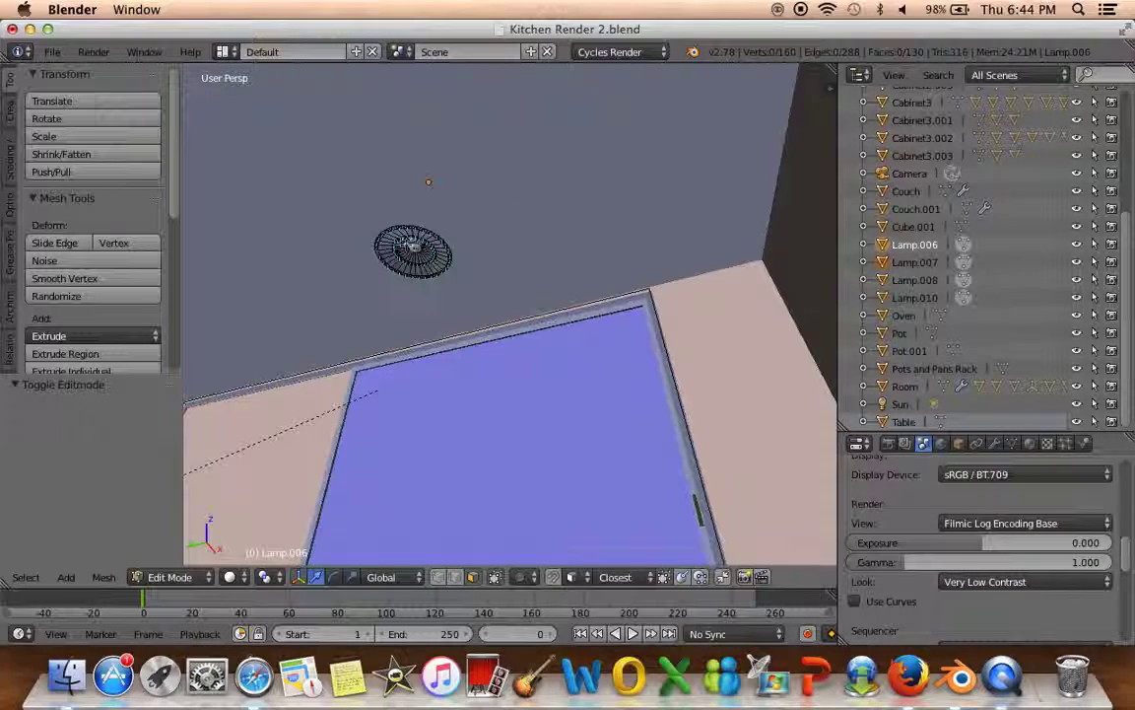
key("l")
scroll(421, 241, "up", 2)
scroll(424, 246, "up", 3)
mouse_move(431, 253)
middle_mouse_down()
mouse_move(569, 285)
mouse_move(519, 286)
mouse_move(540, 271)
middle_mouse_up()
key("a")
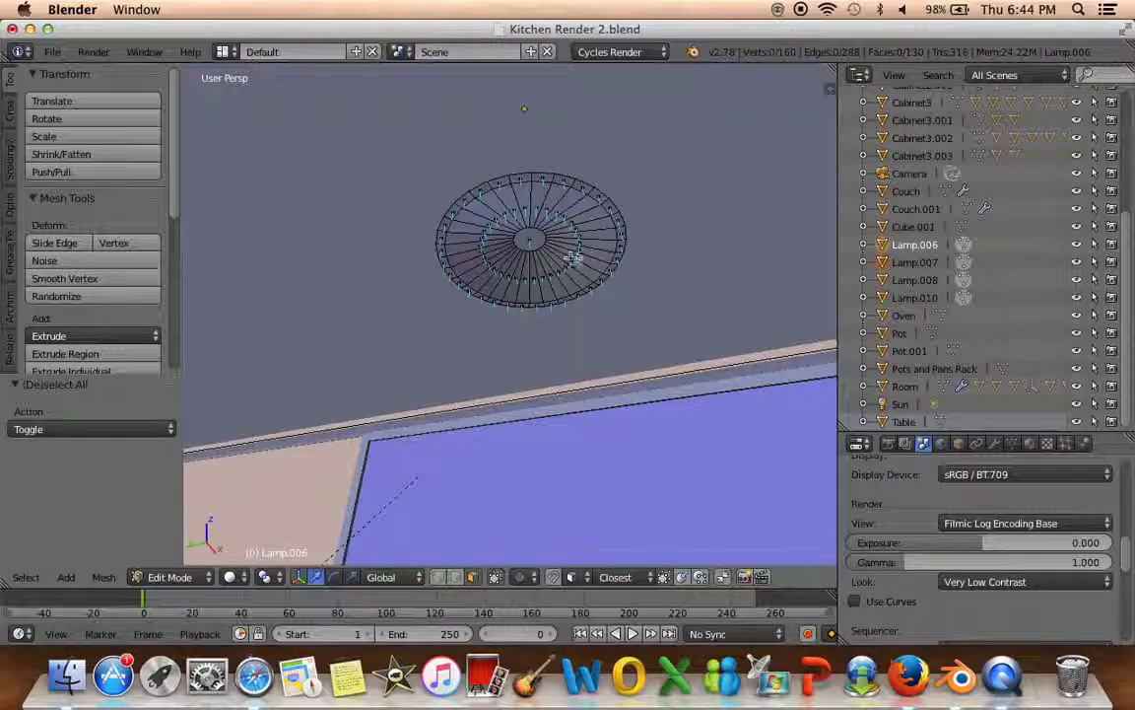
key("l")
key("l")
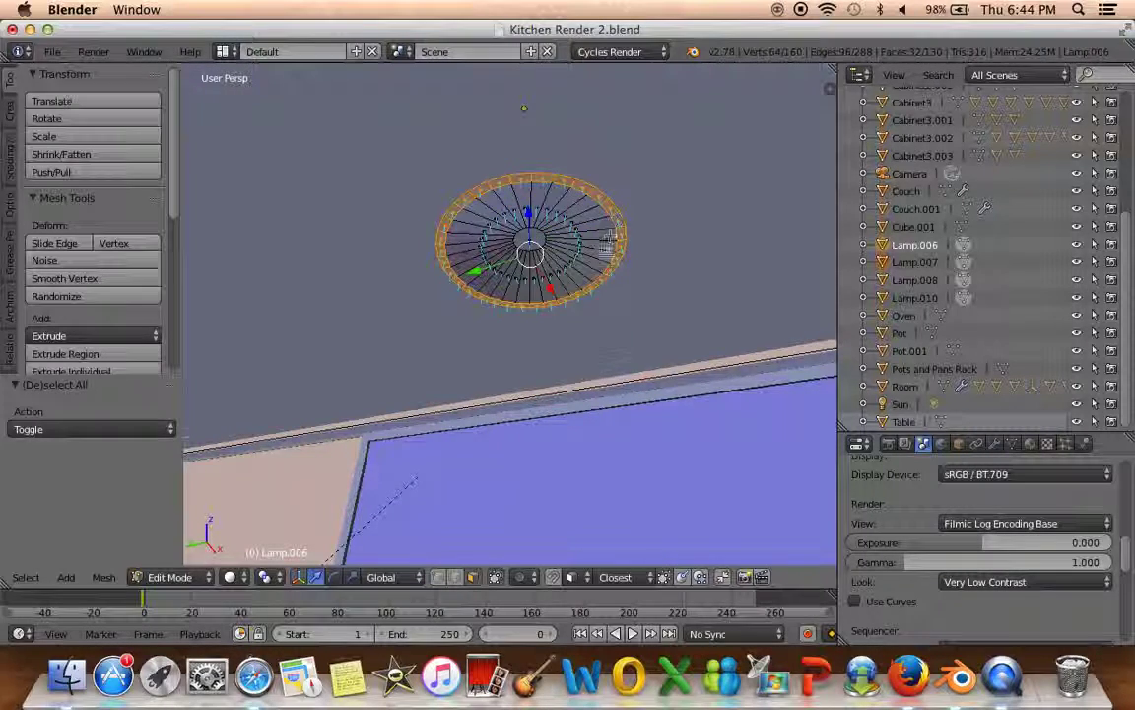
scroll(610, 260, "down", 2)
mouse_move(610, 260)
middle_mouse_down()
mouse_move(603, 315)
mouse_move(616, 360)
mouse_move(586, 288)
middle_mouse_up()
key("s")
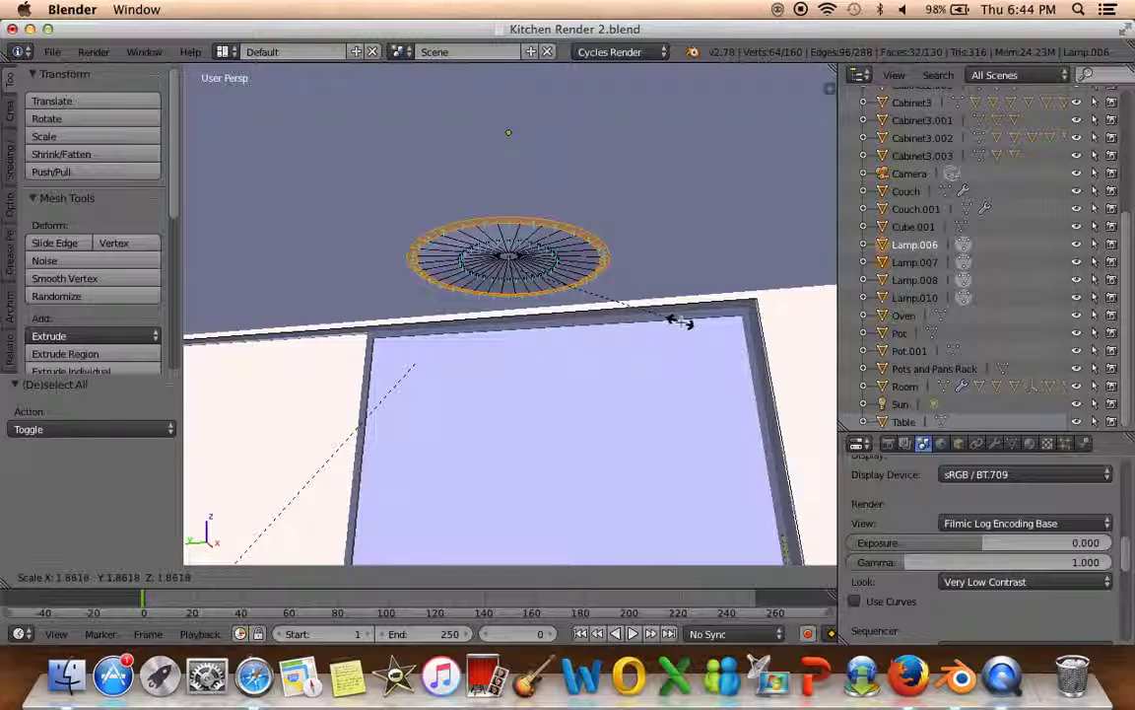
left_click(634, 343)
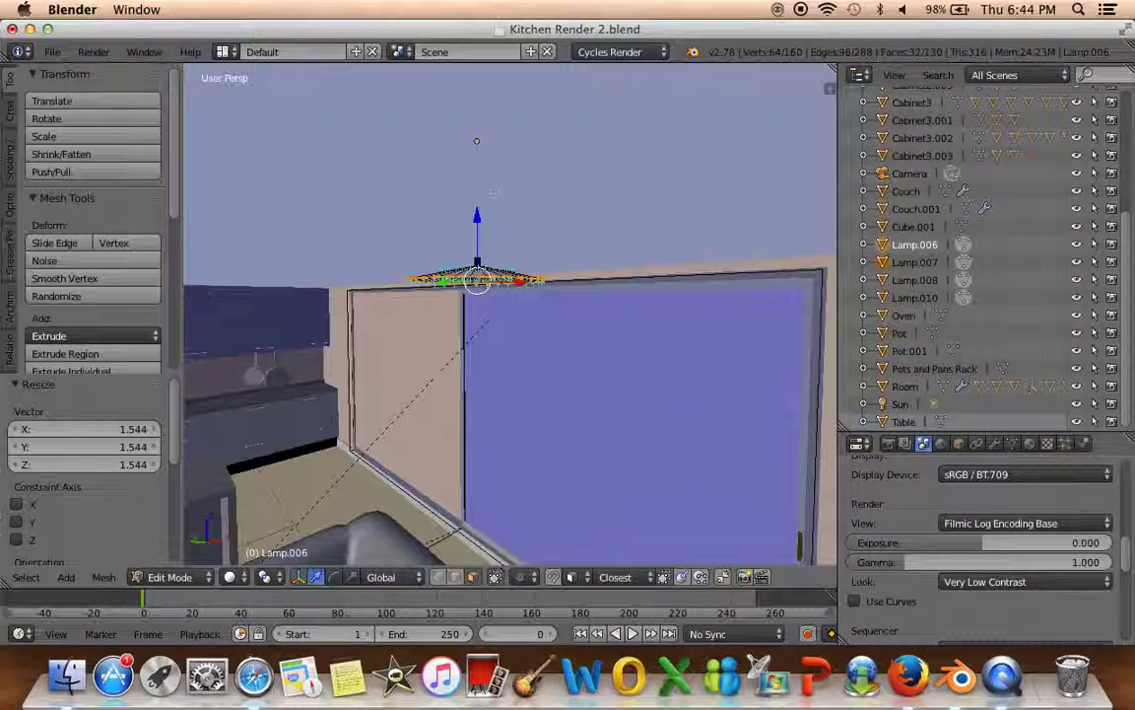
left_click_drag(477, 221, 477, 219)
scroll(493, 241, "down", 4)
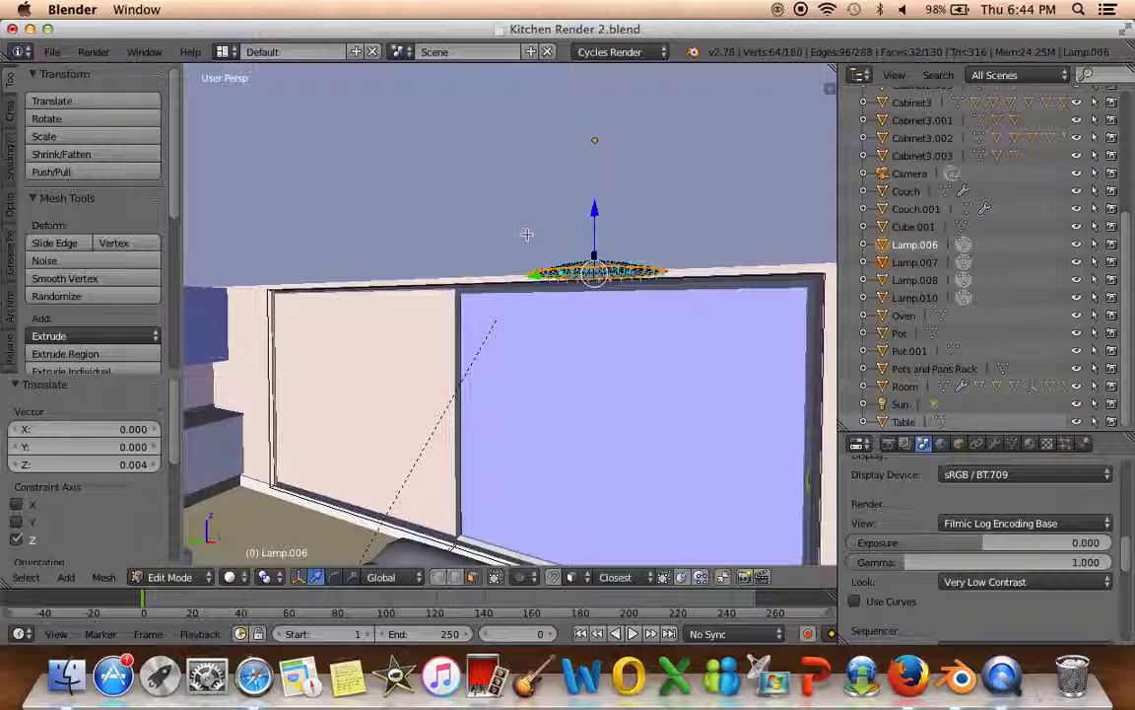
middle_click_drag(505, 253, 604, 276)
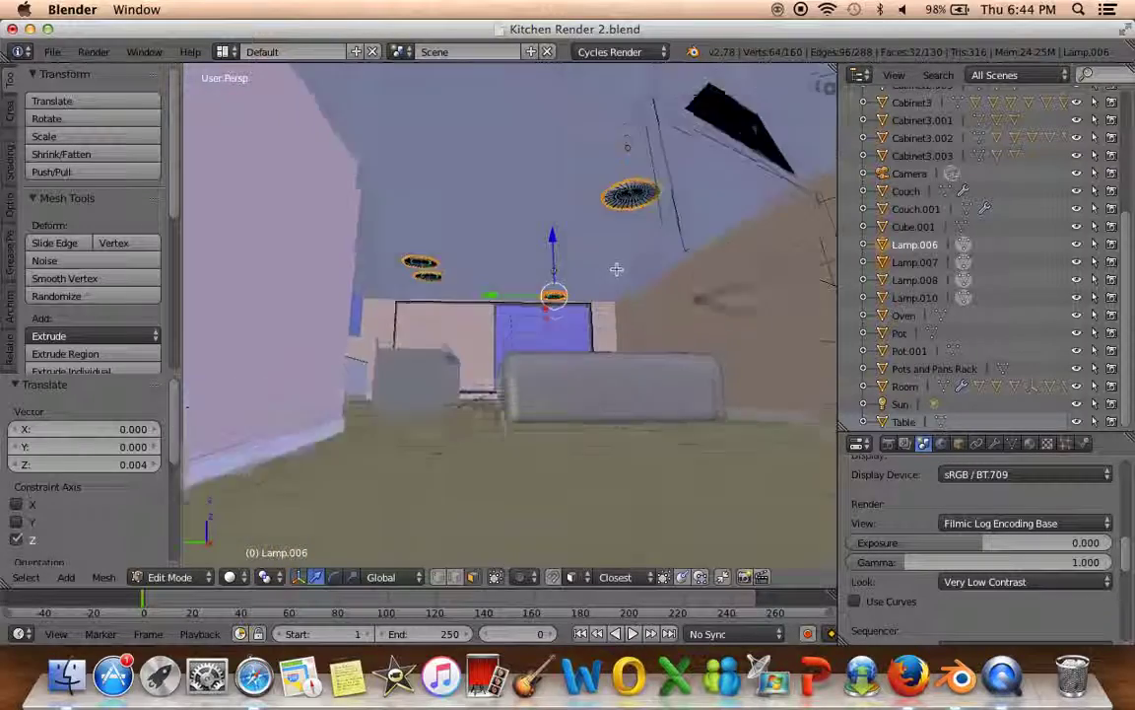
From the camera view, shrink the lamp disc to 0.917 and deselect everything
key("KP_0")
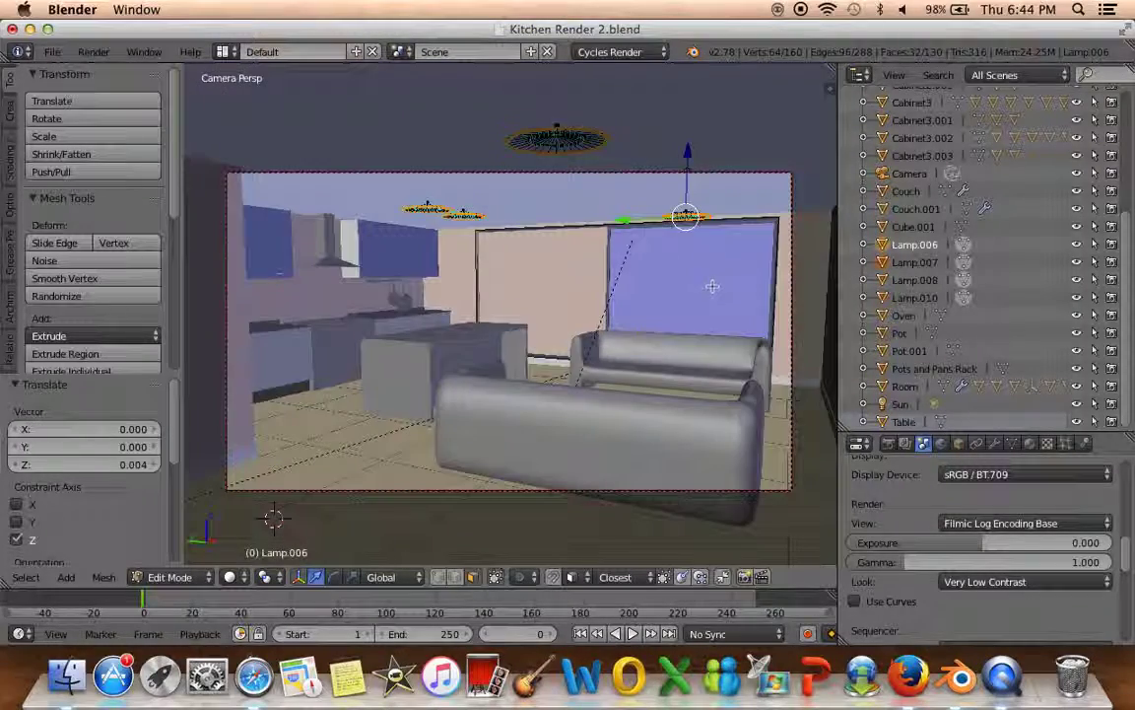
key("s")
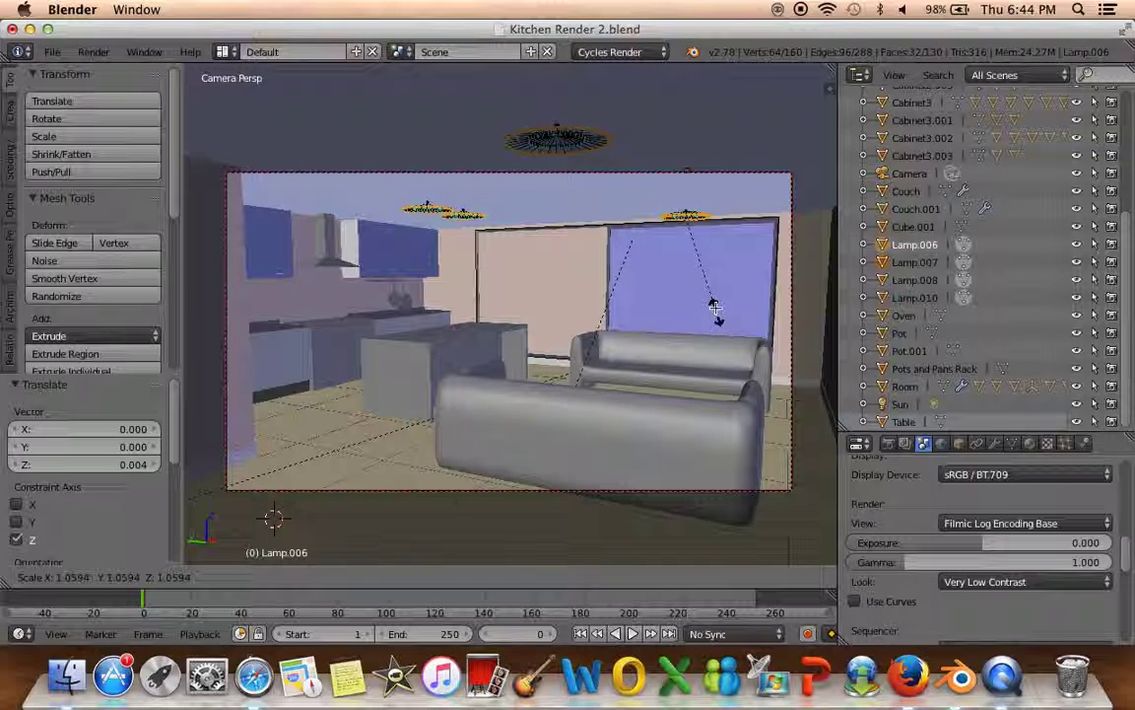
left_click(718, 307)
key("g")
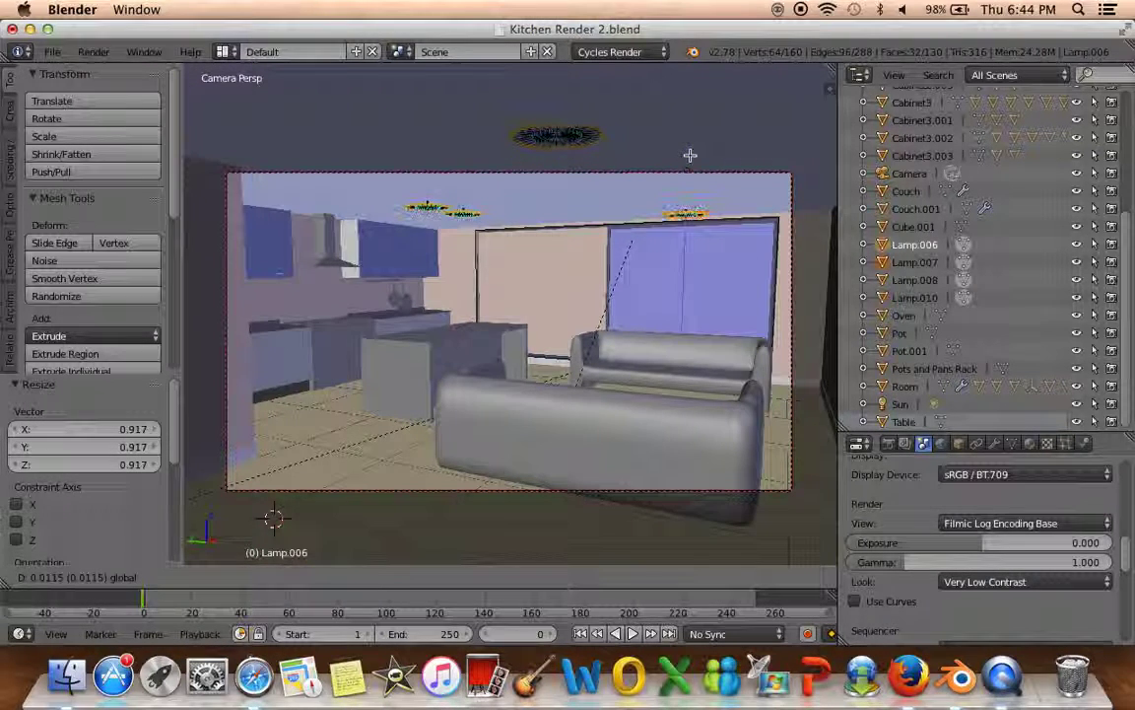
right_click(690, 154)
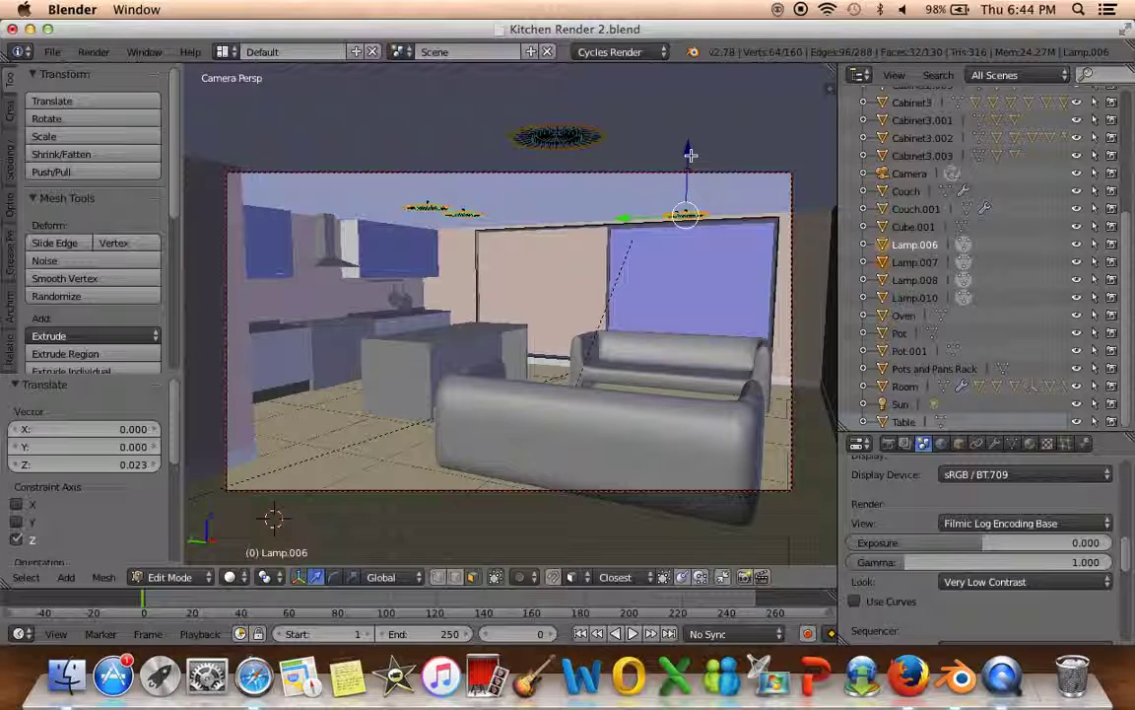
key("a")
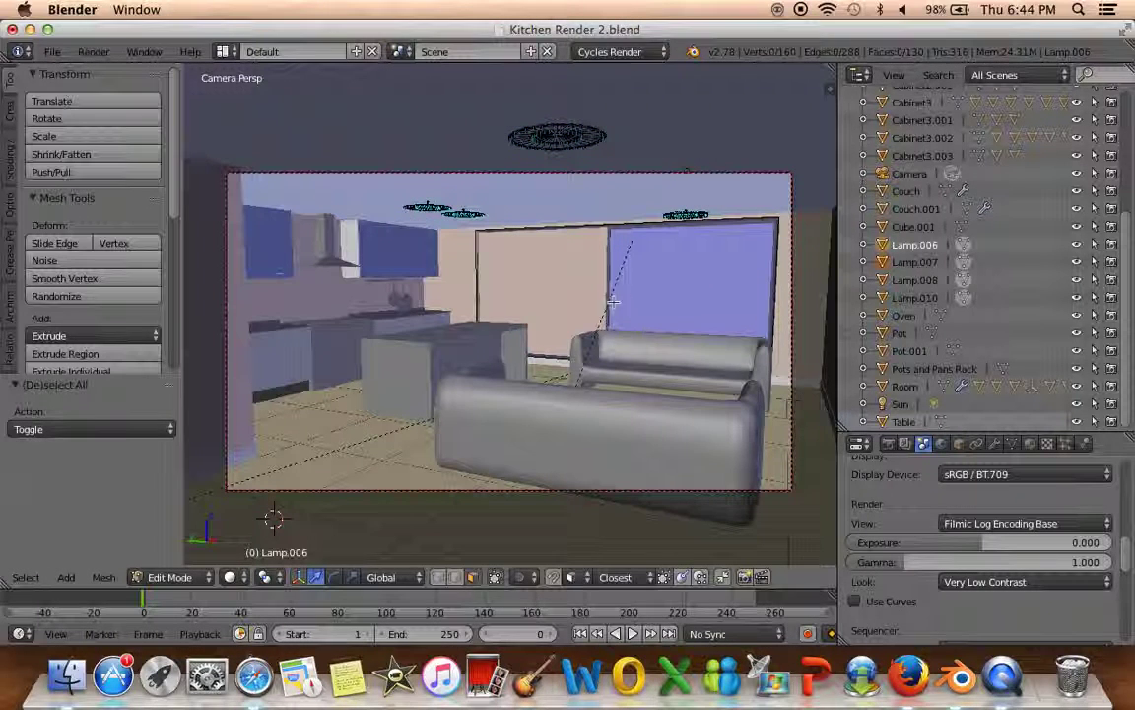
middle_click_drag(612, 301, 691, 256)
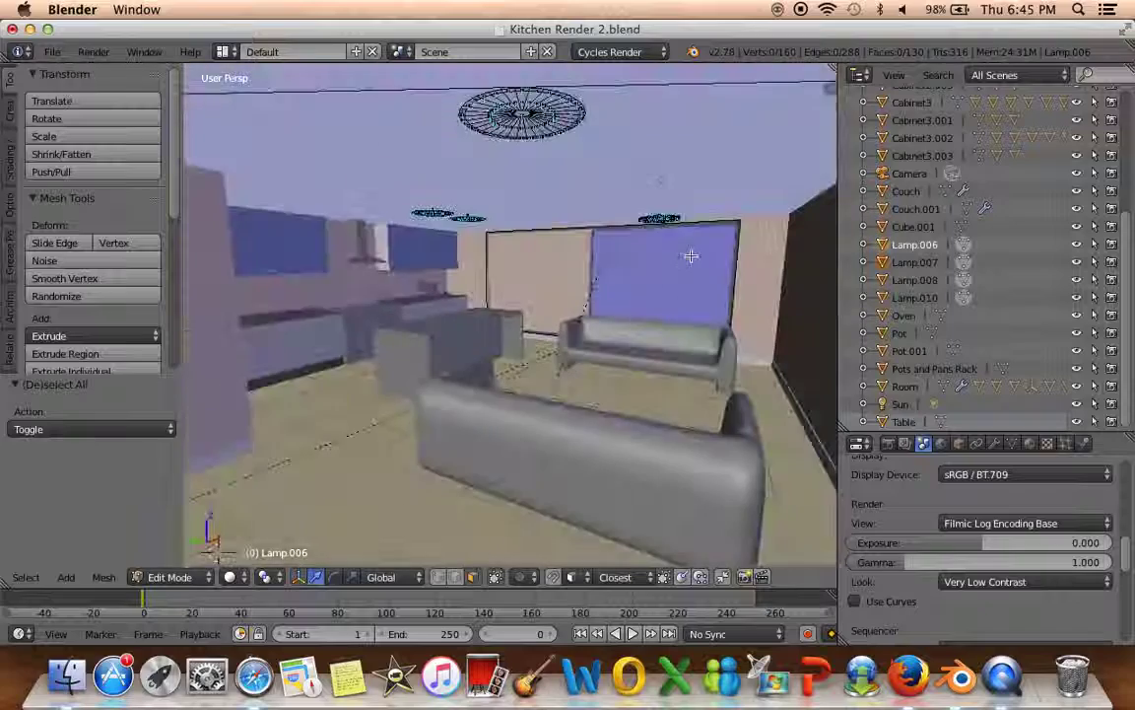
Select the lamp disc ring and extrude it slightly downward
middle_click_drag(688, 186, 627, 302)
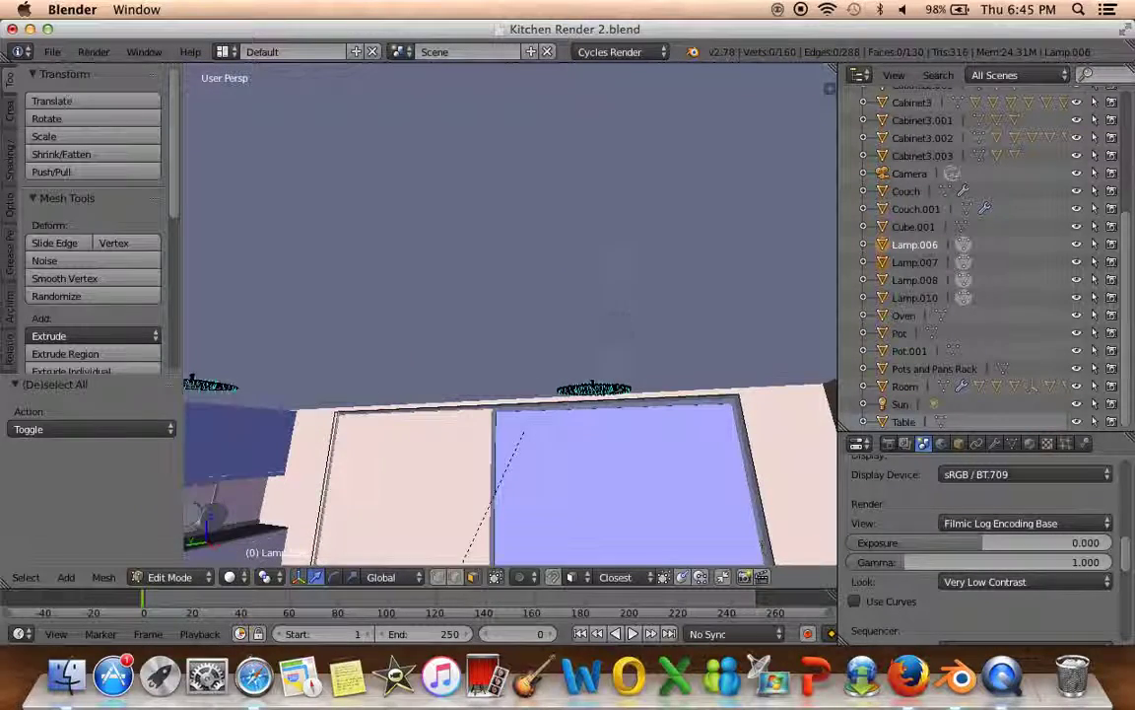
scroll(564, 397, "up", 8)
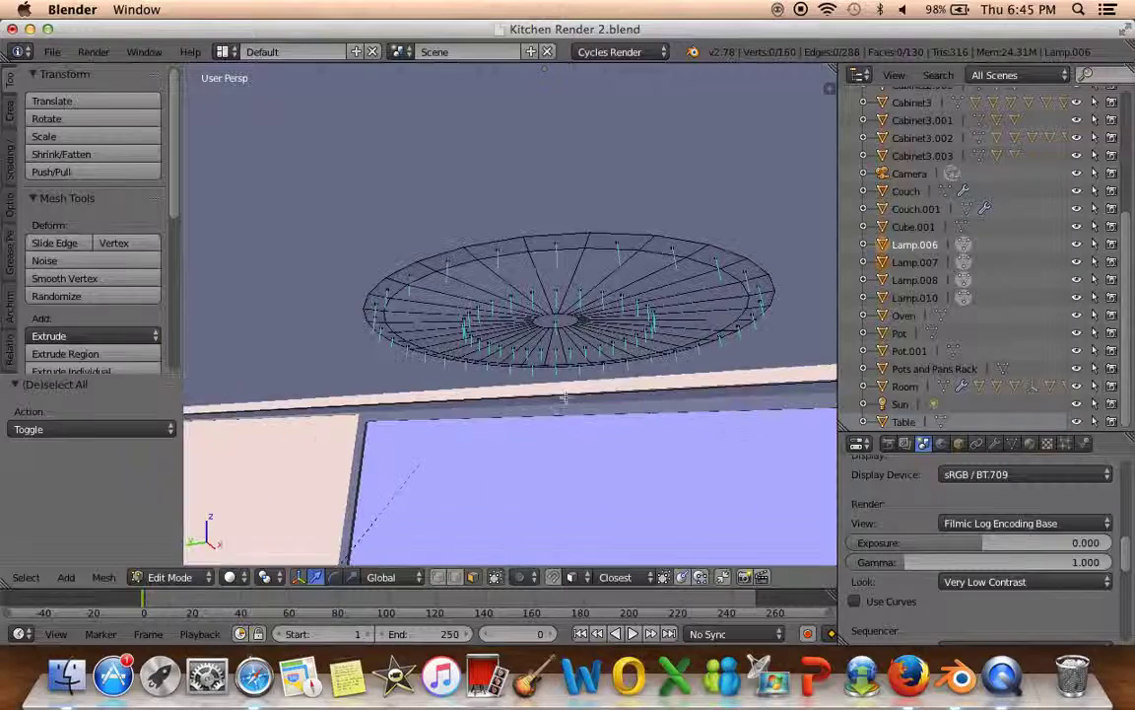
right_click(643, 245)
scroll(644, 246, "down", 2)
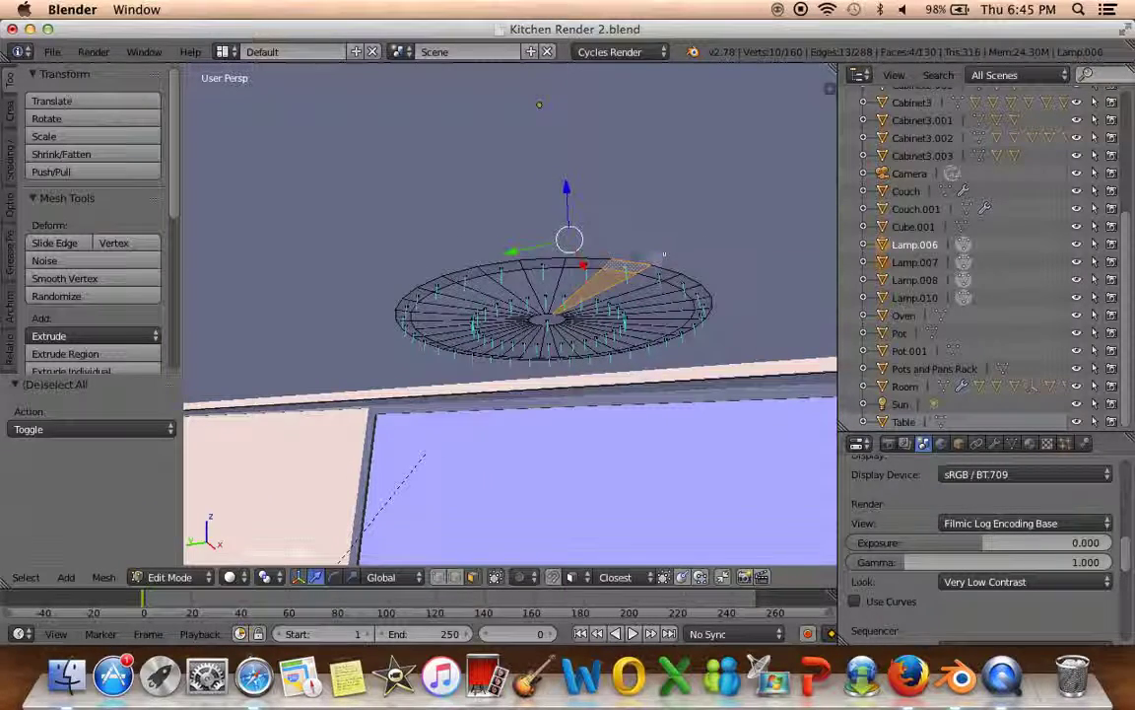
key("l")
mouse_move(645, 266)
middle_mouse_down()
mouse_move(527, 447)
mouse_move(534, 392)
middle_mouse_up()
key("e")
left_click(335, 555)
middle_click_drag(335, 555, 522, 279)
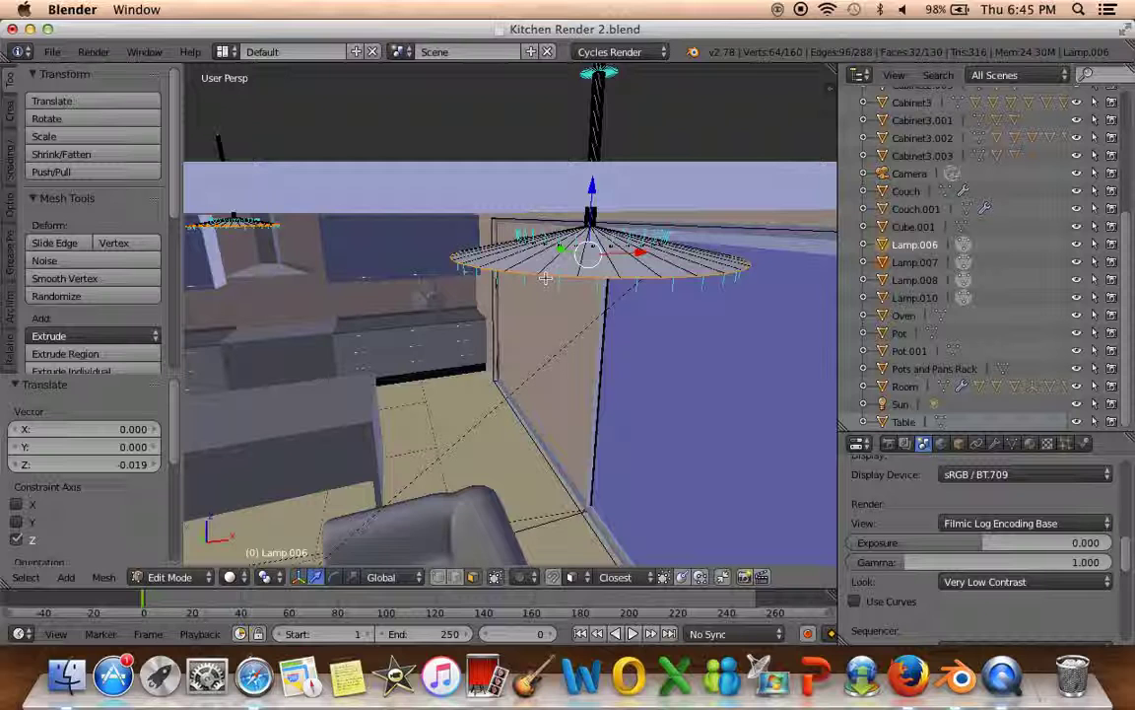
Try a 0.070 bevel on the rim, then undo back to the rim selection
key("ctrl+b")
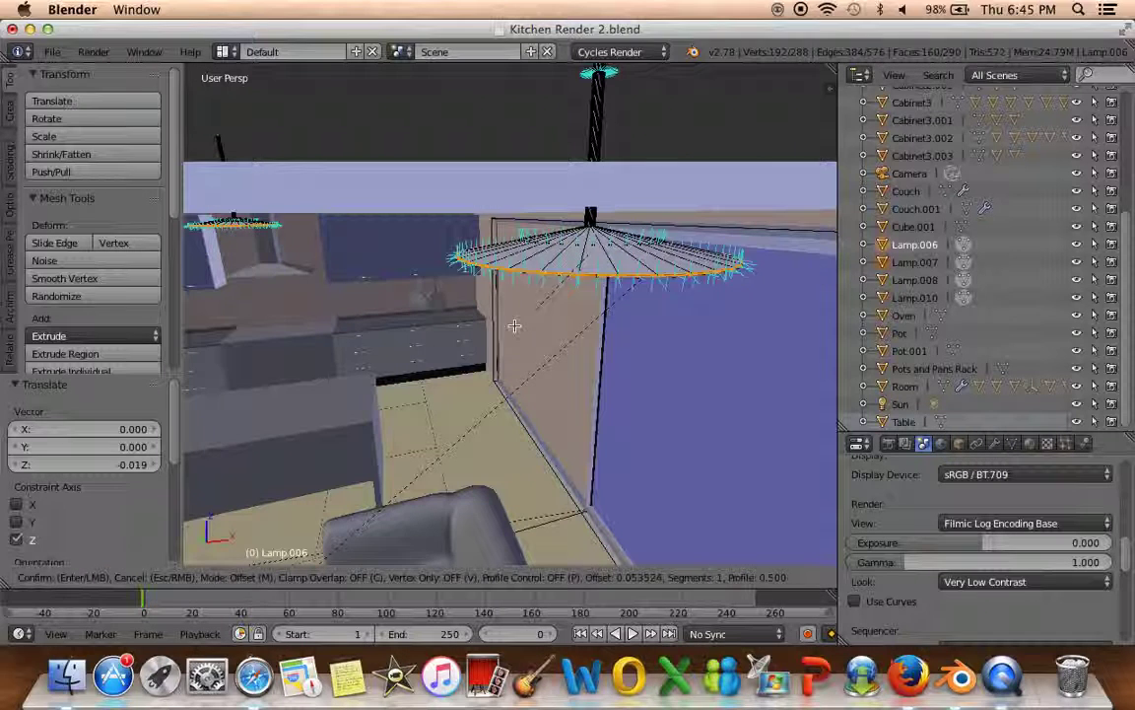
key("Escape")
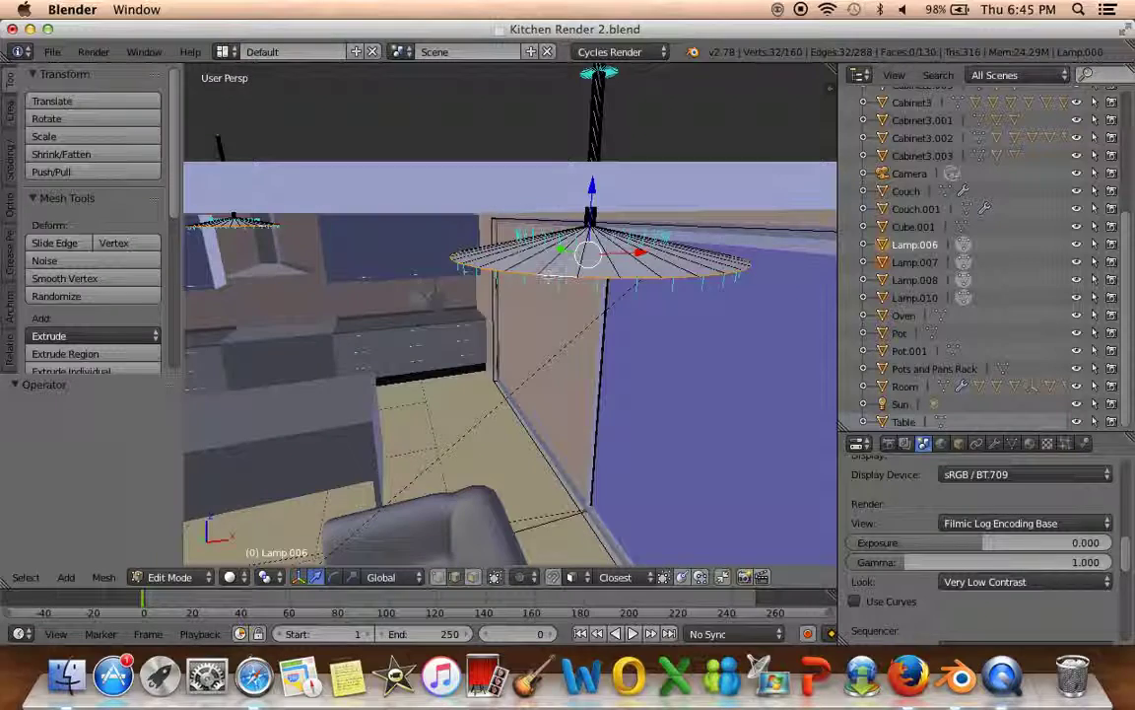
middle_click_drag(654, 461, 666, 405)
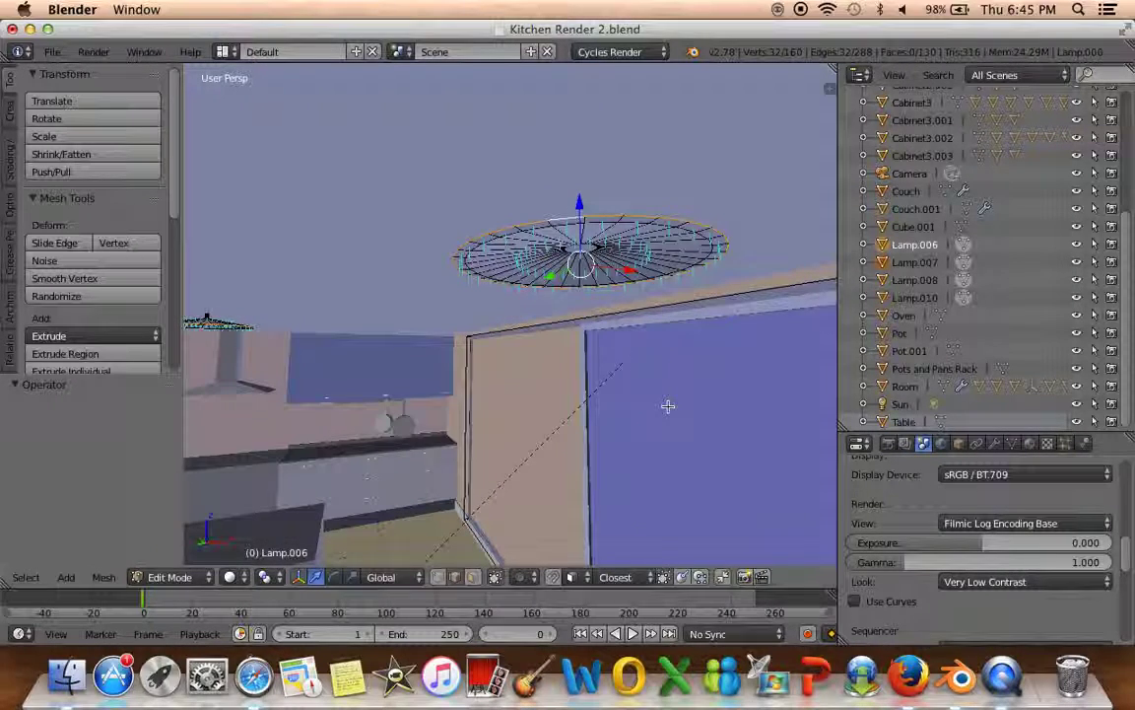
key("ctrl+b")
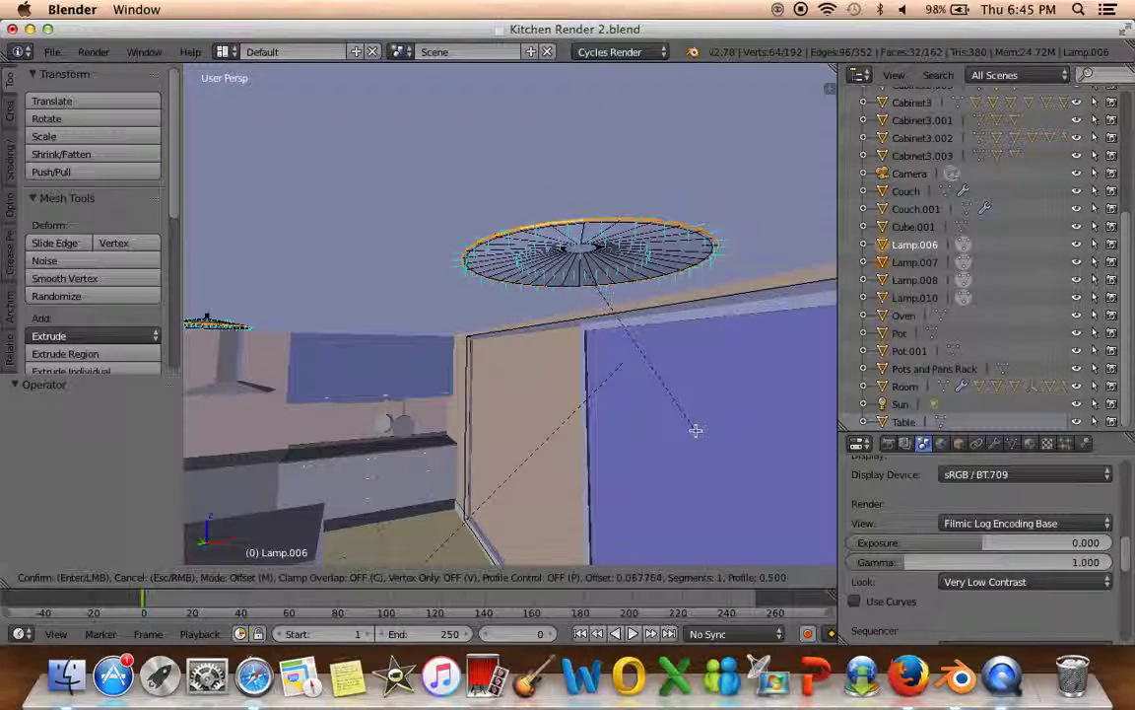
left_click(696, 429)
mouse_move(696, 431)
middle_mouse_down()
mouse_move(496, 325)
mouse_move(458, 336)
mouse_move(474, 317)
middle_mouse_up()
key("a")
key("ctrl+z")
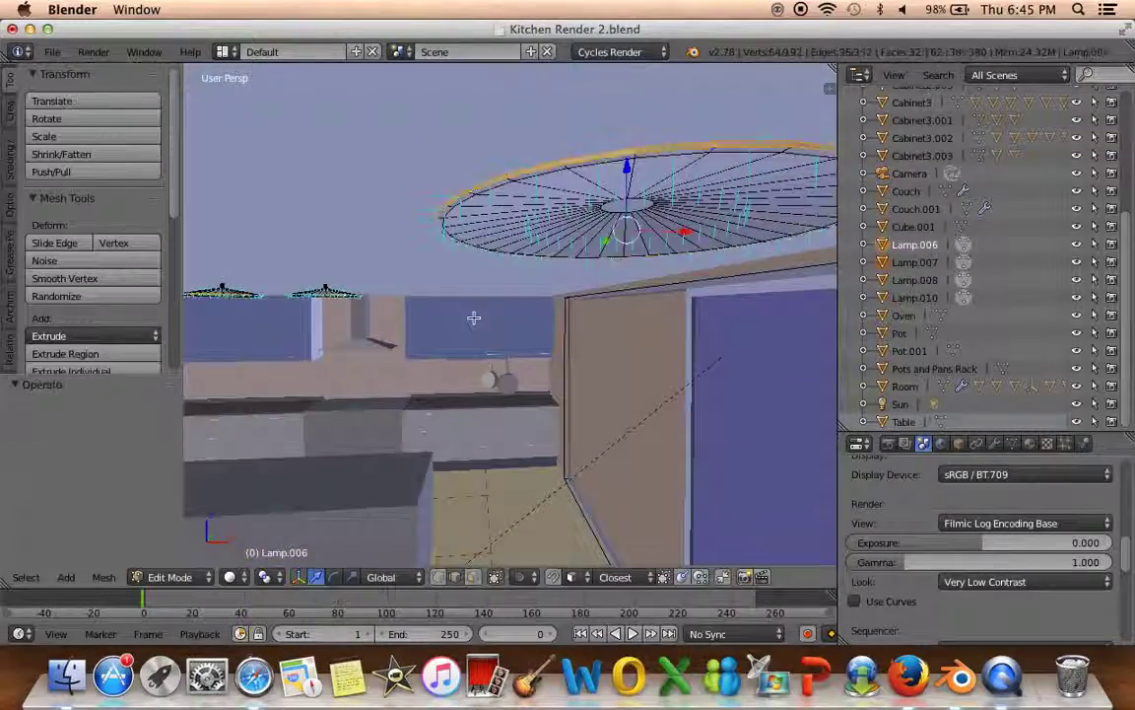
key("ctrl+z")
Bevel the rim at 0.090, deselect, and return to the camera view
key("ctrl+b")
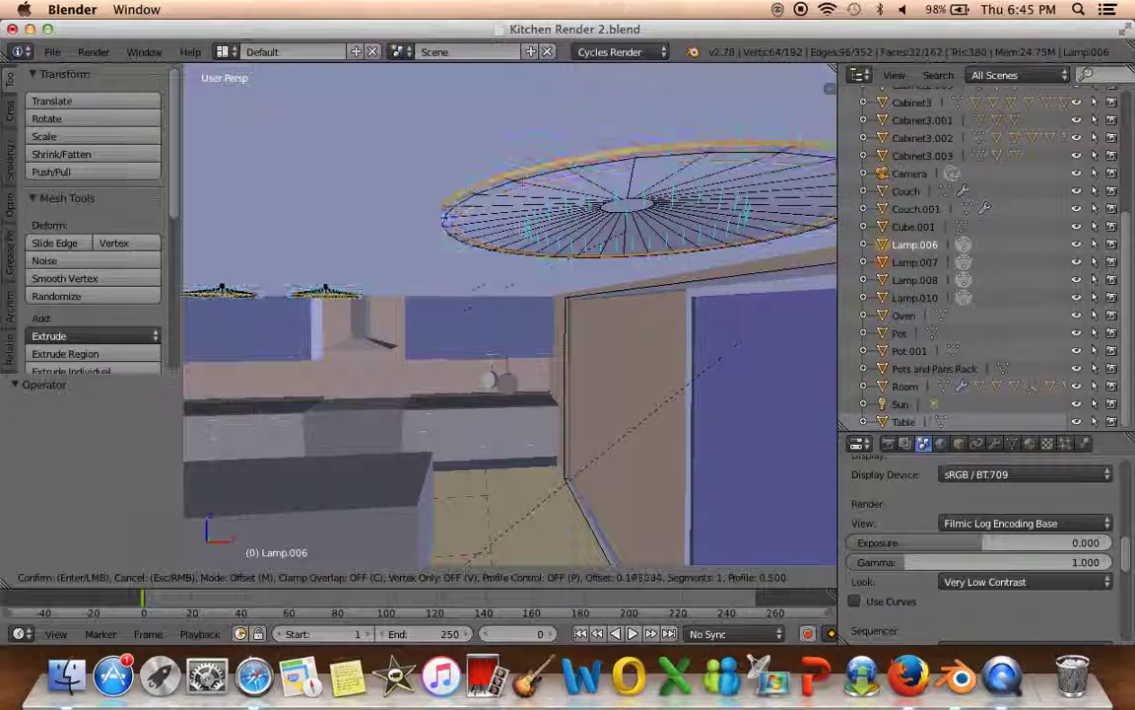
left_click(503, 255)
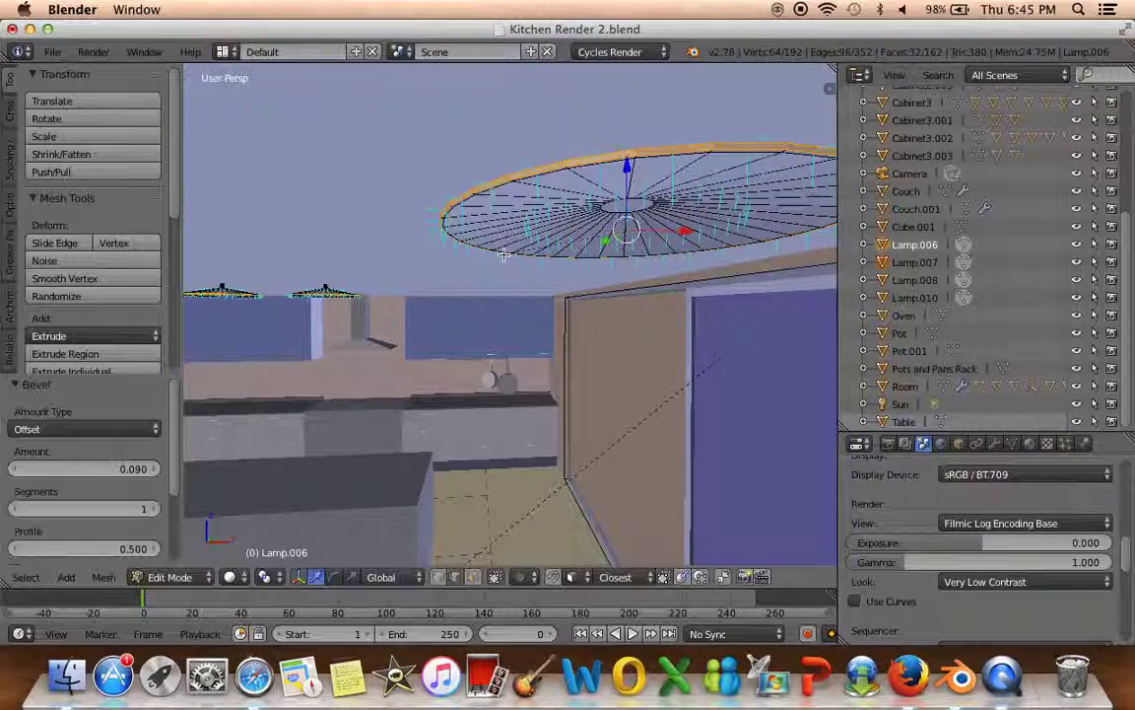
mouse_move(502, 254)
middle_mouse_down()
mouse_move(685, 291)
mouse_move(656, 291)
mouse_move(625, 246)
middle_mouse_up()
key("a")
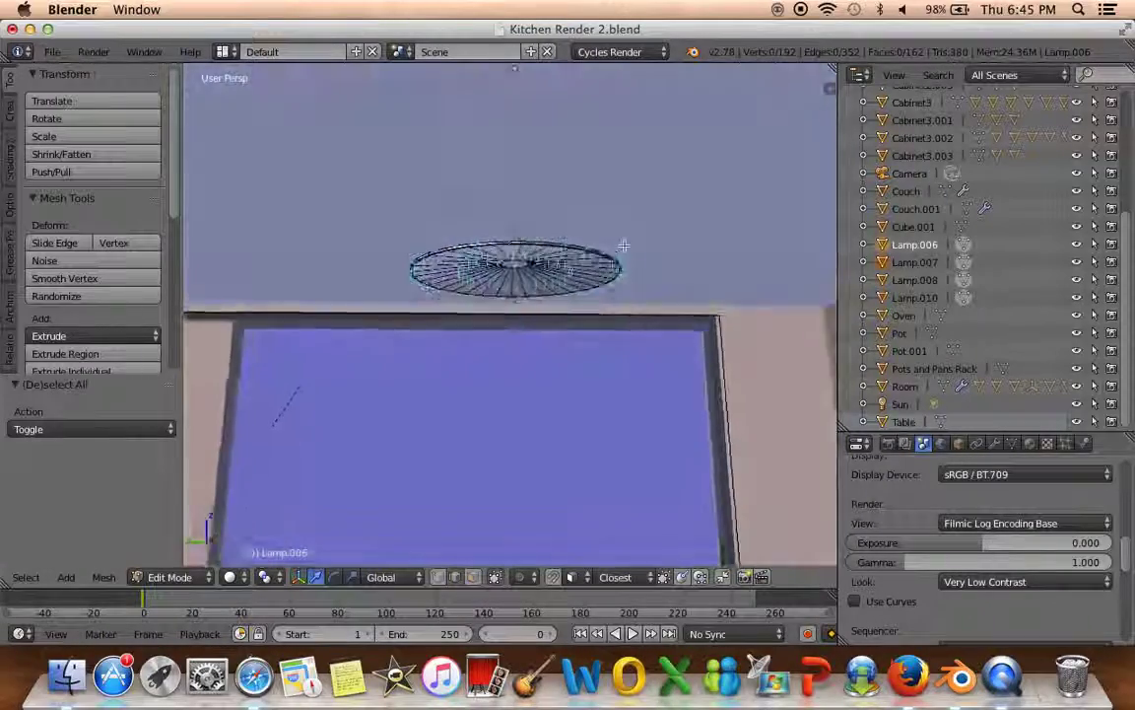
key("KP_0")
left_click(230, 577)
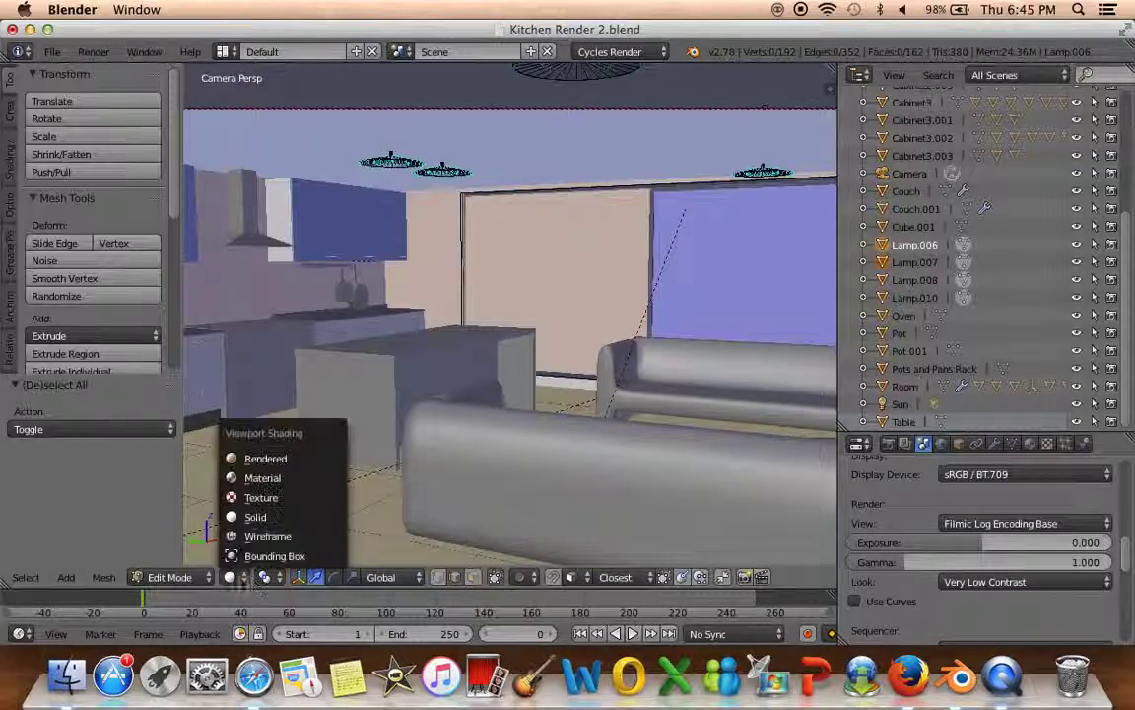
Back in Object Mode, raise Lamp.006's Light material emission strength from 700 to 800
key("Tab")
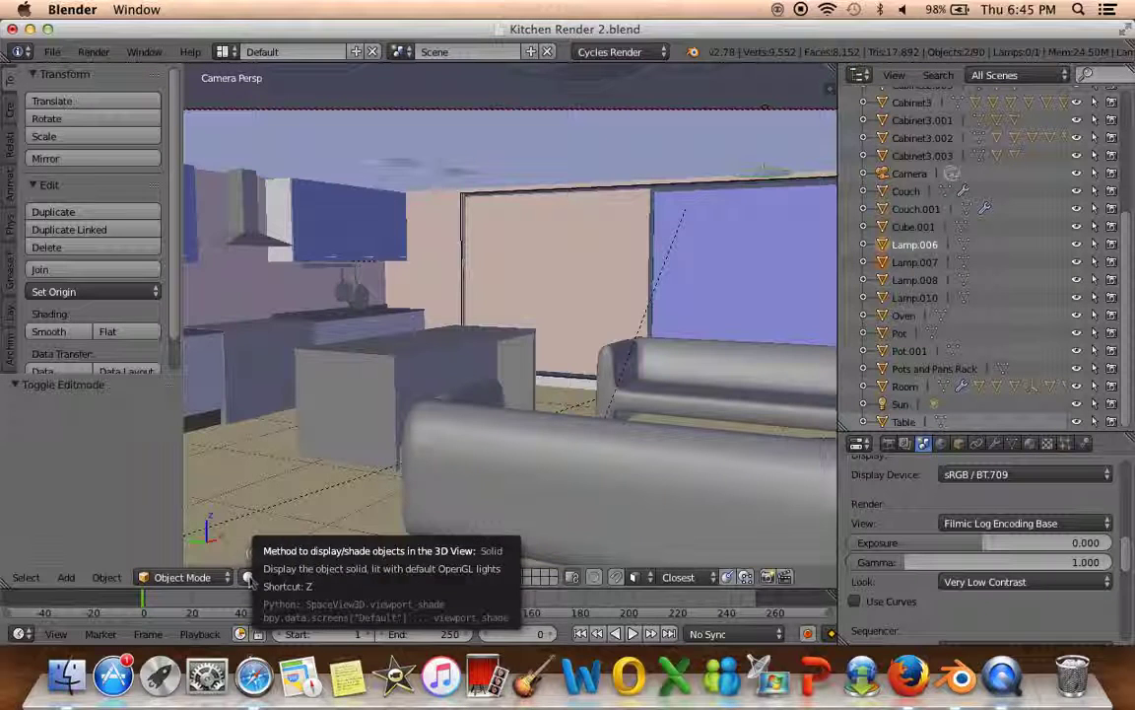
left_click(1030, 442)
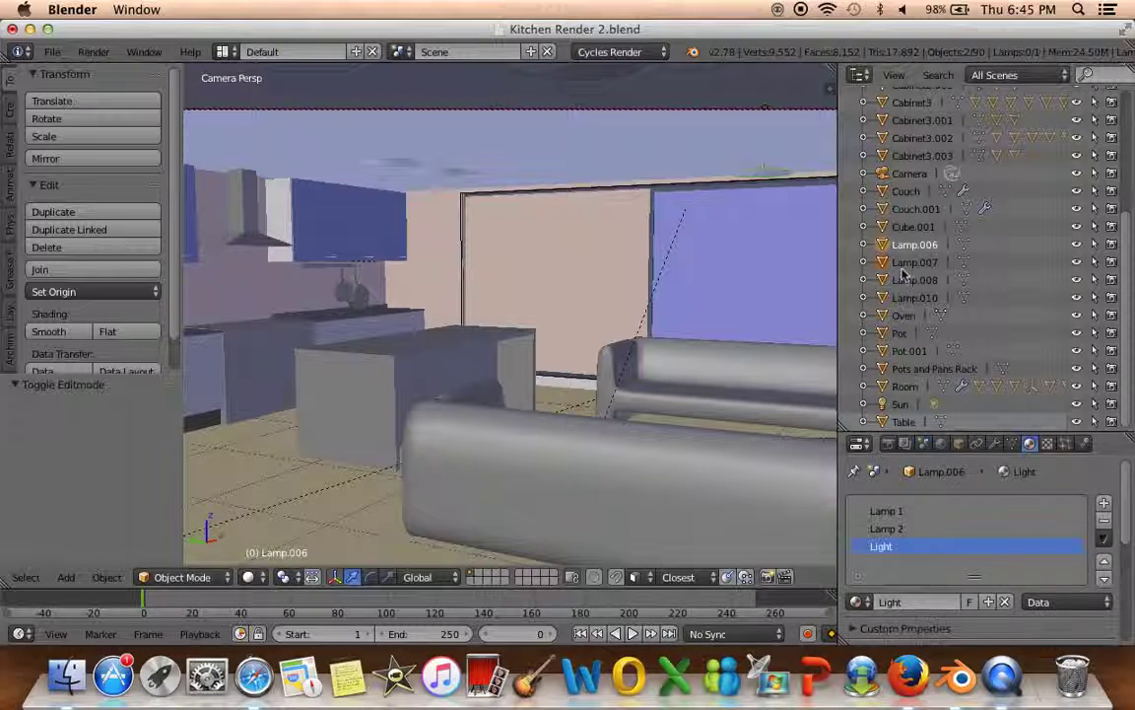
scroll(956, 533, "down", 2)
scroll(956, 532, "down", 2)
scroll(956, 542, "down", 2)
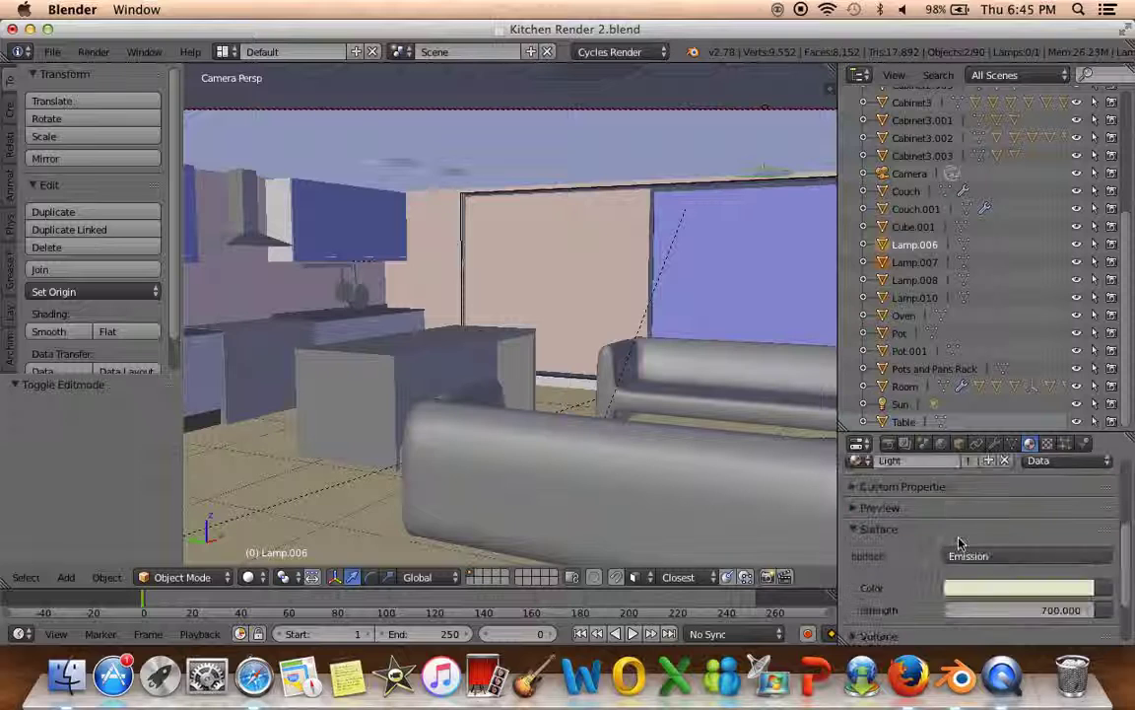
scroll(956, 555, "down", 2)
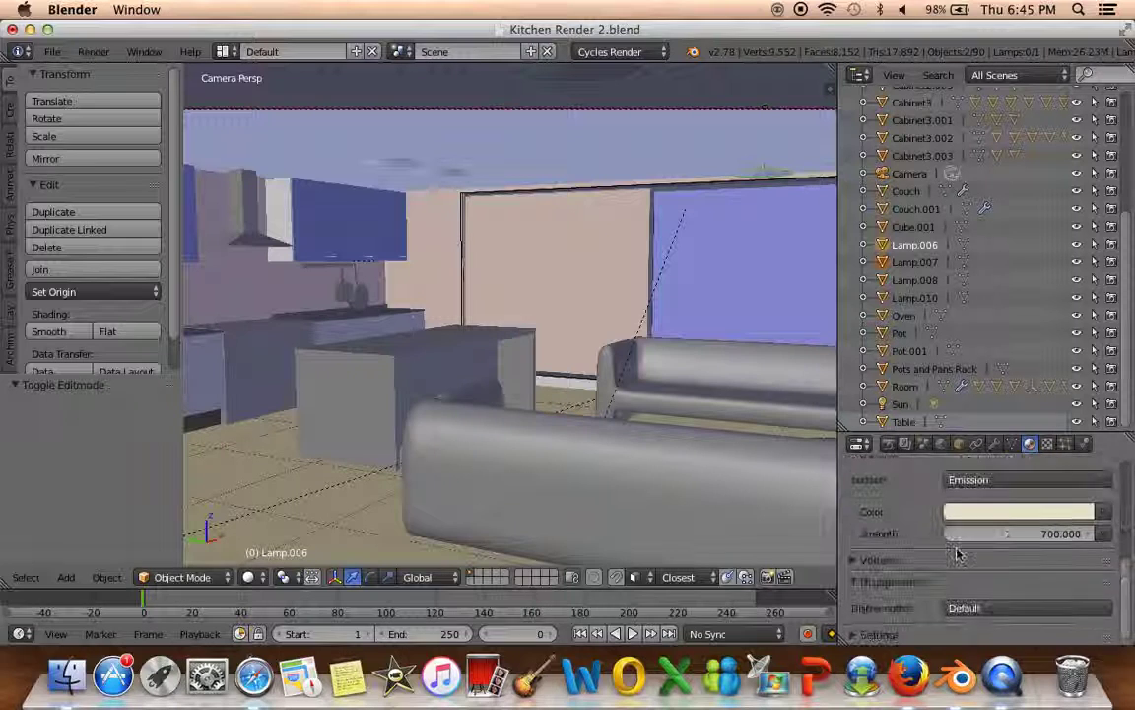
left_click(1014, 533)
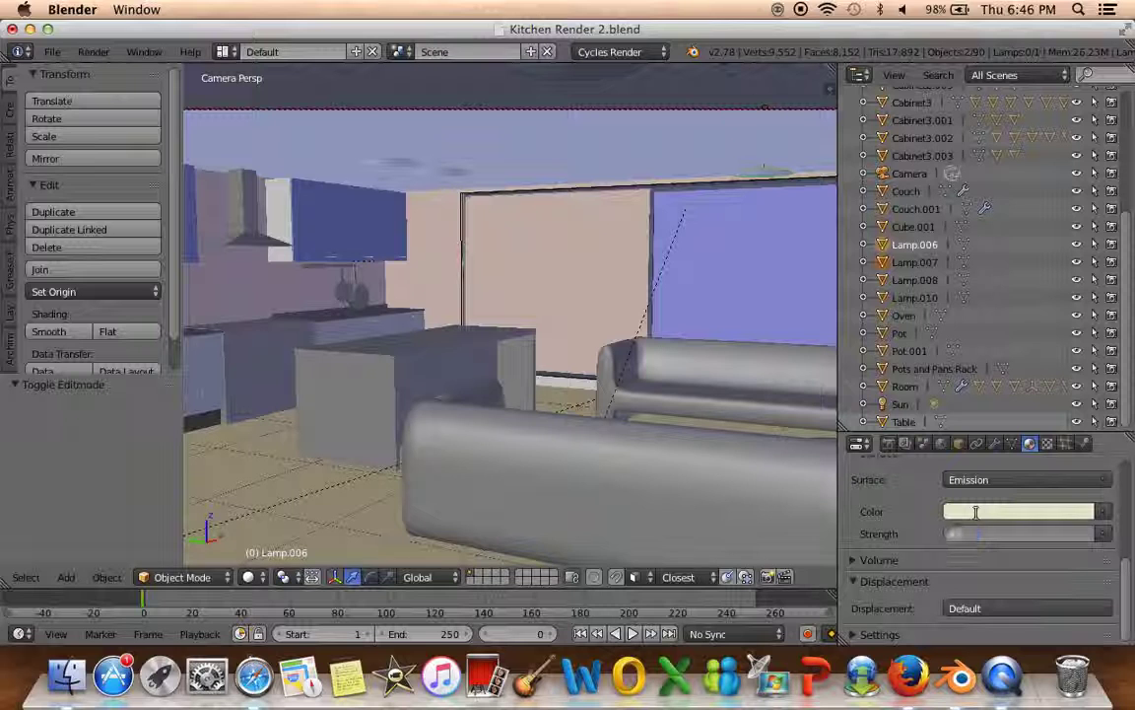
key("Return")
scroll(512, 325, "down", 2)
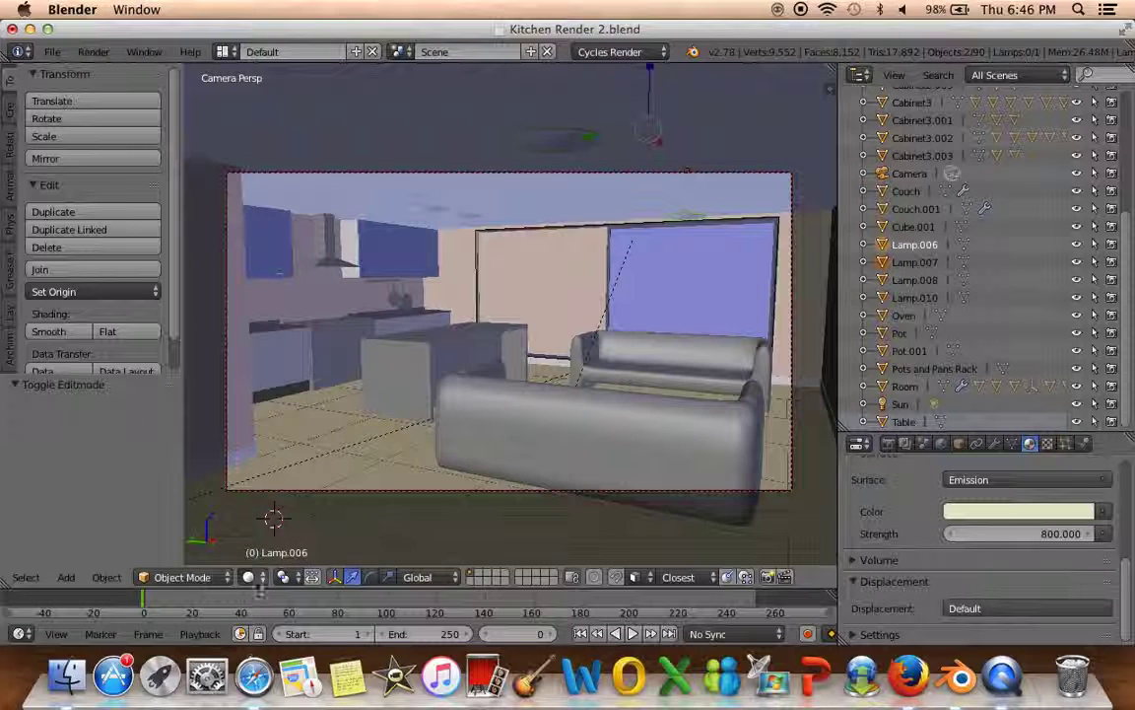
left_click(247, 576)
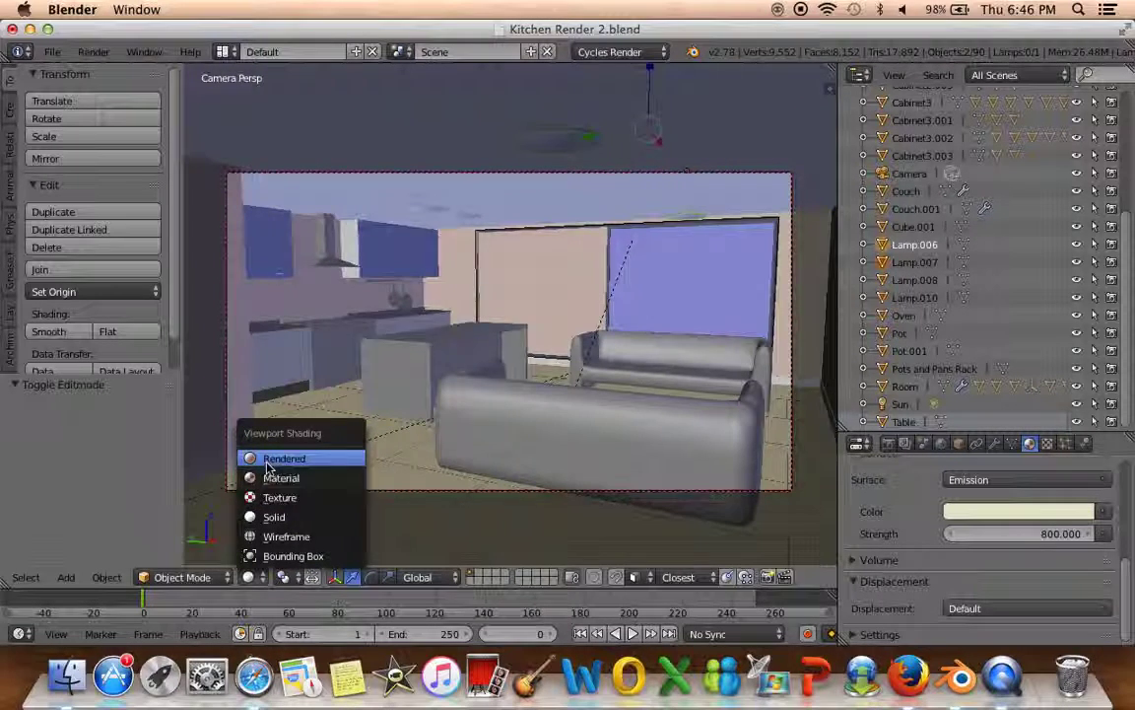
Switch the camera view to Rendered shading and nudge the zoom slightly
left_click(266, 465)
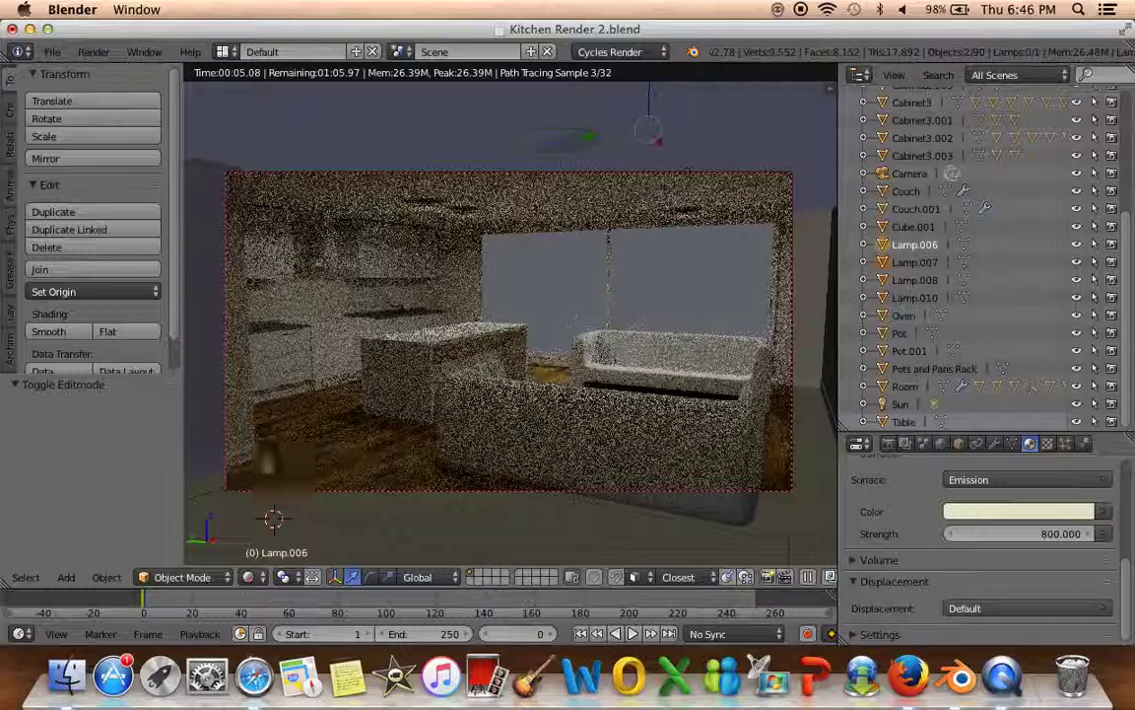
scroll(259, 522, "down", 2)
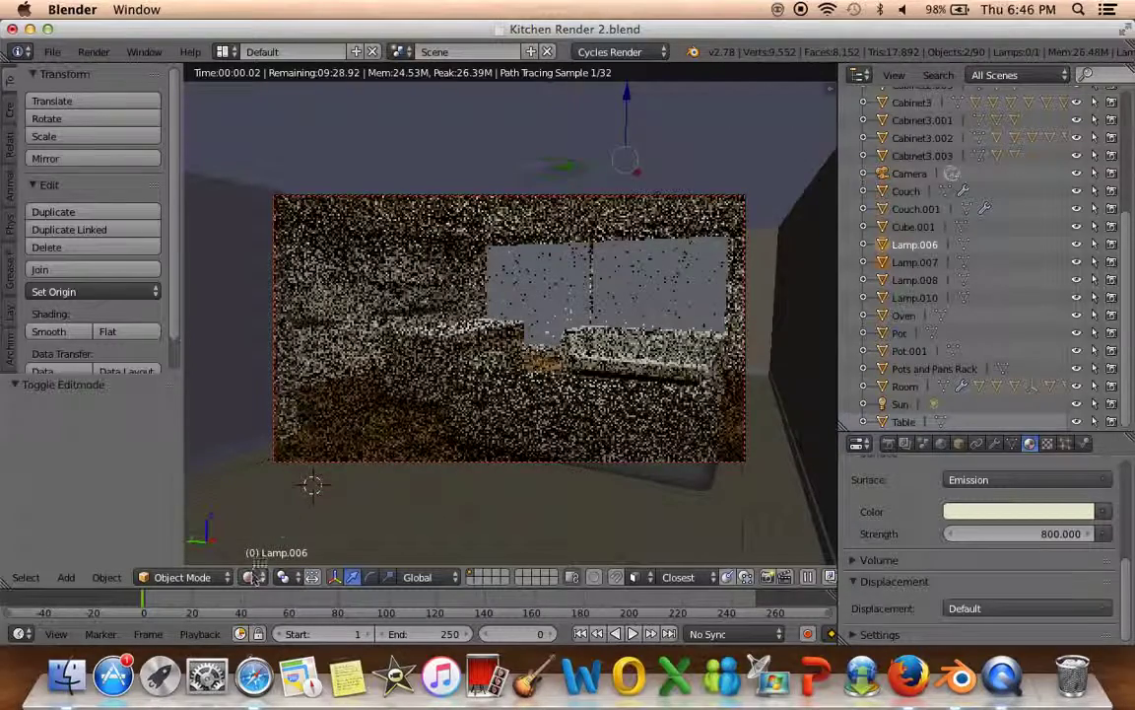
scroll(296, 495, "up", 1)
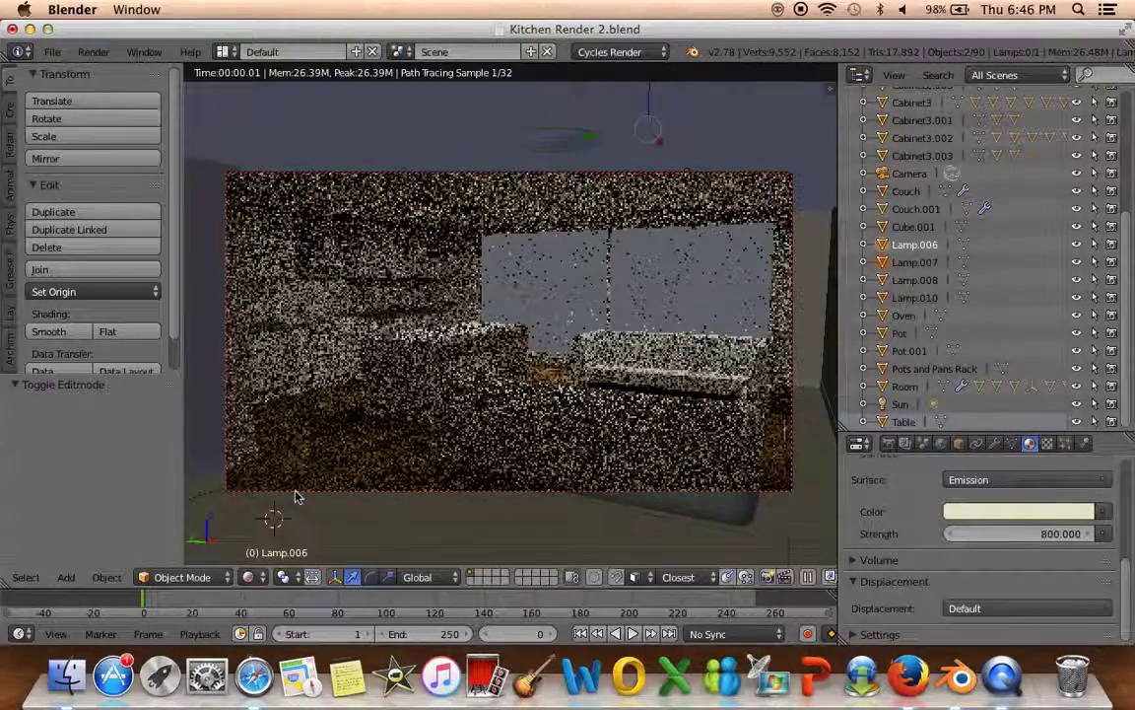
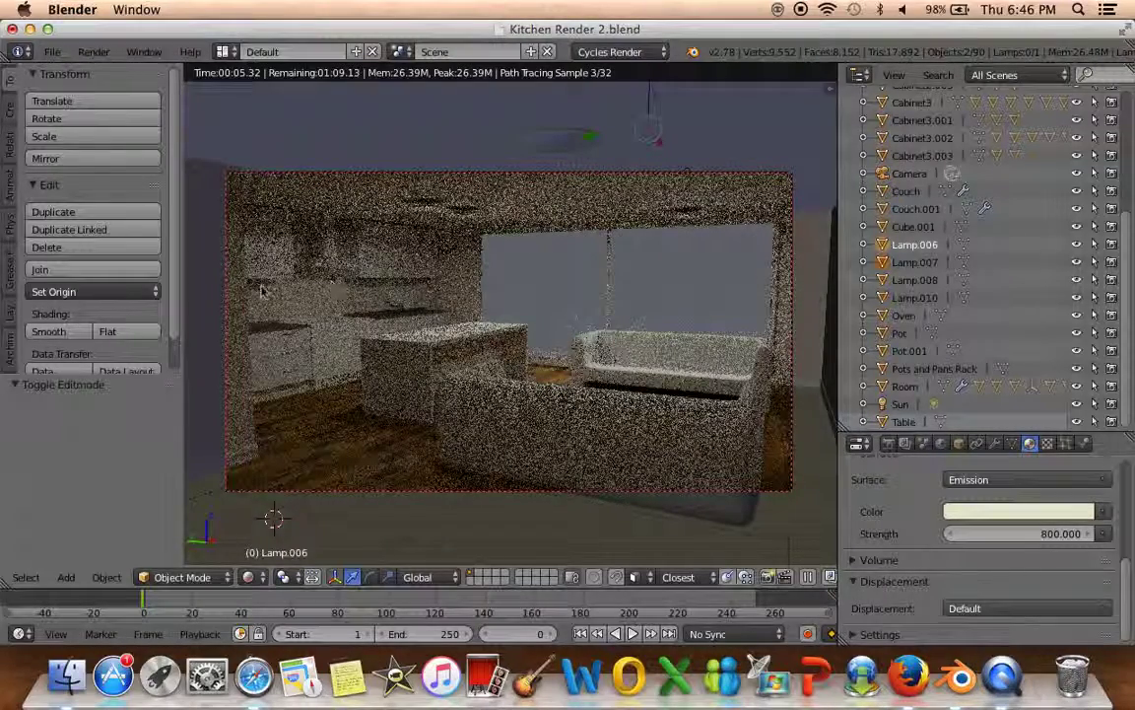
Switch the viewport to Solid shading and leave the camera view
left_click(248, 578)
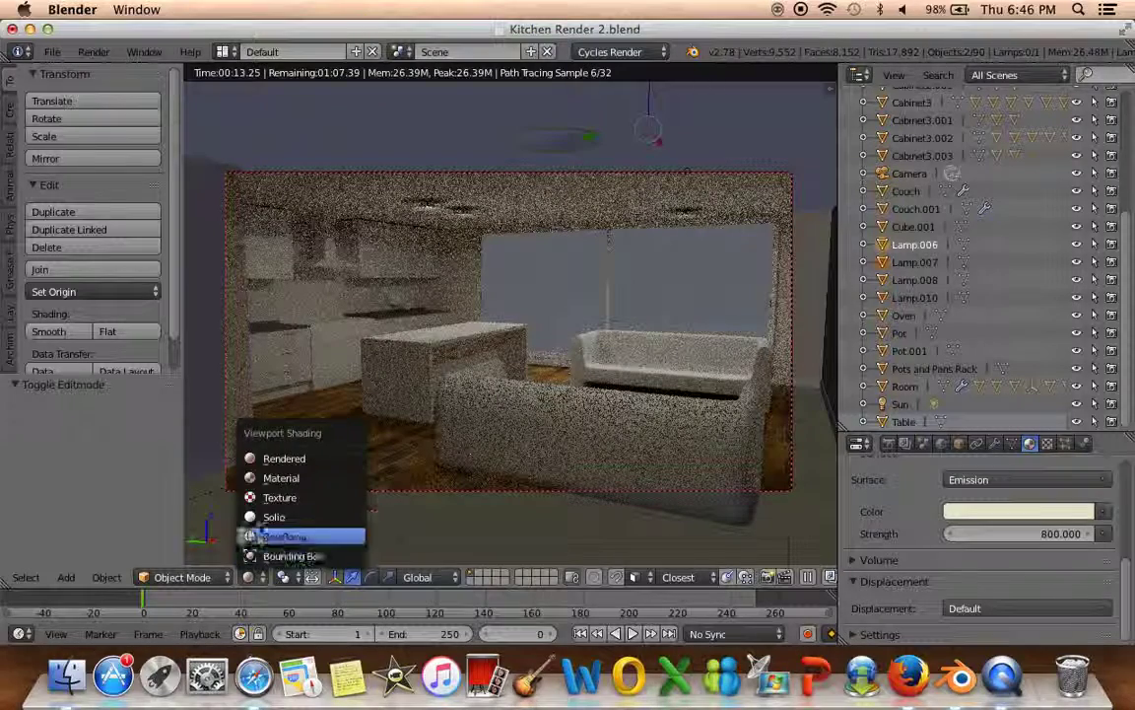
left_click(301, 516)
key("KP_0")
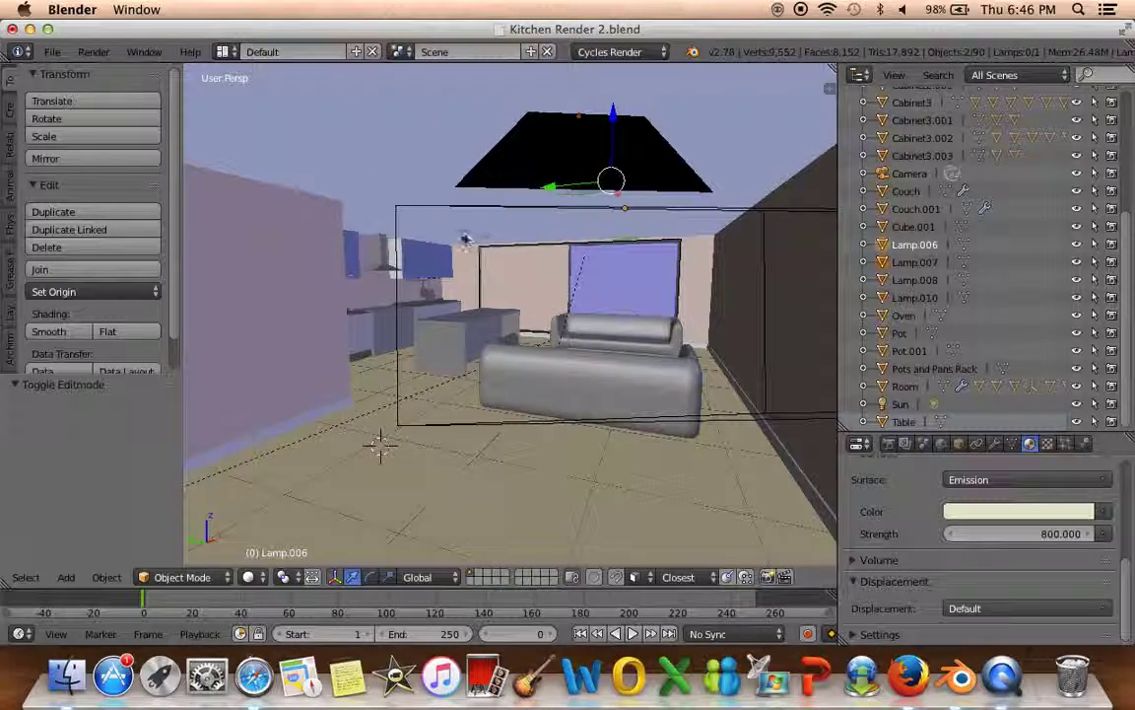
Duplicate a ceiling lamp and move the copy along the Y and X axes
right_click(465, 239)
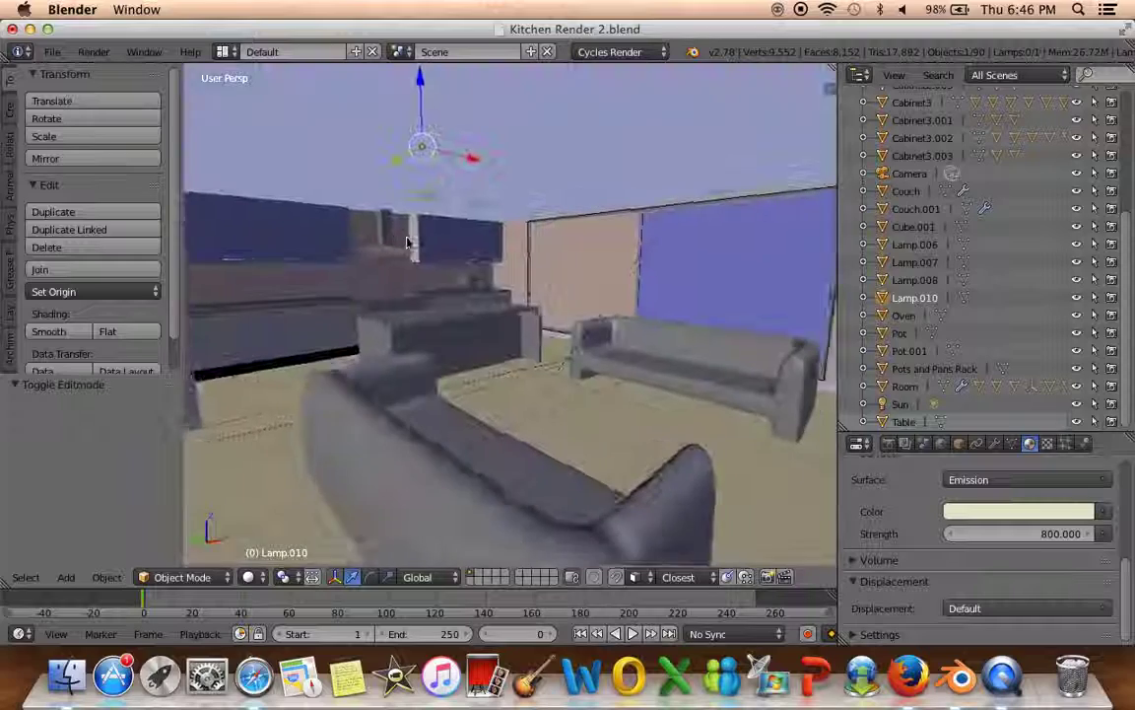
middle_click_drag(409, 242, 397, 233)
key("shift+d")
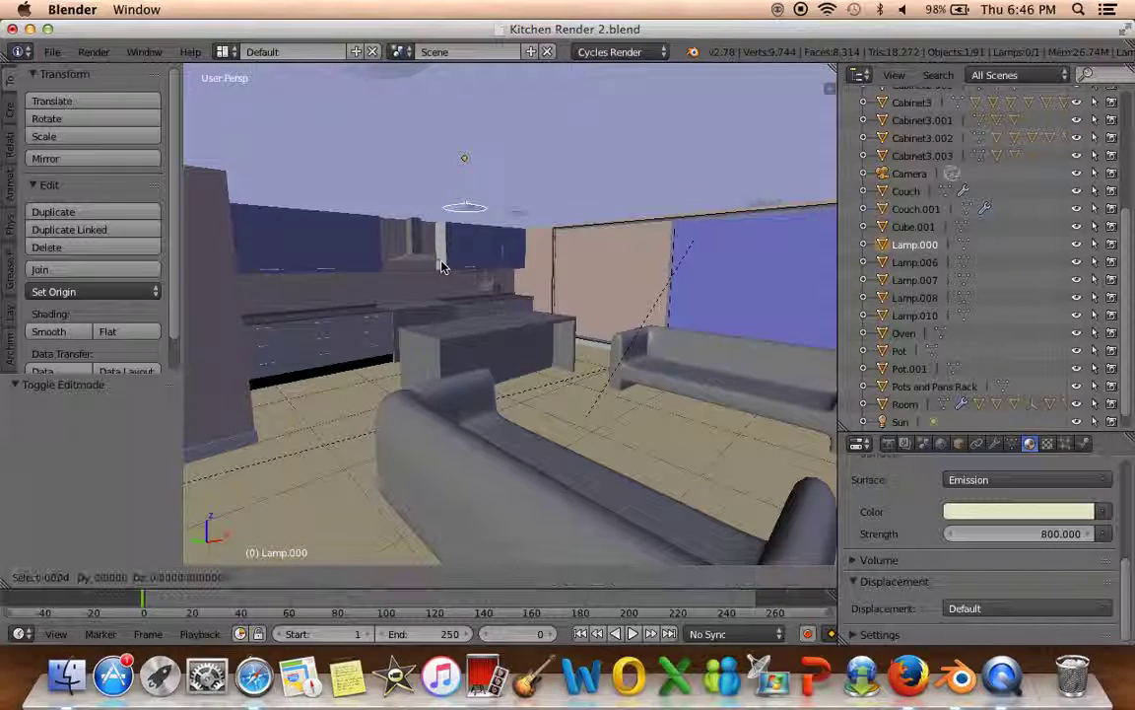
left_click(286, 253)
key("KP_Decimal")
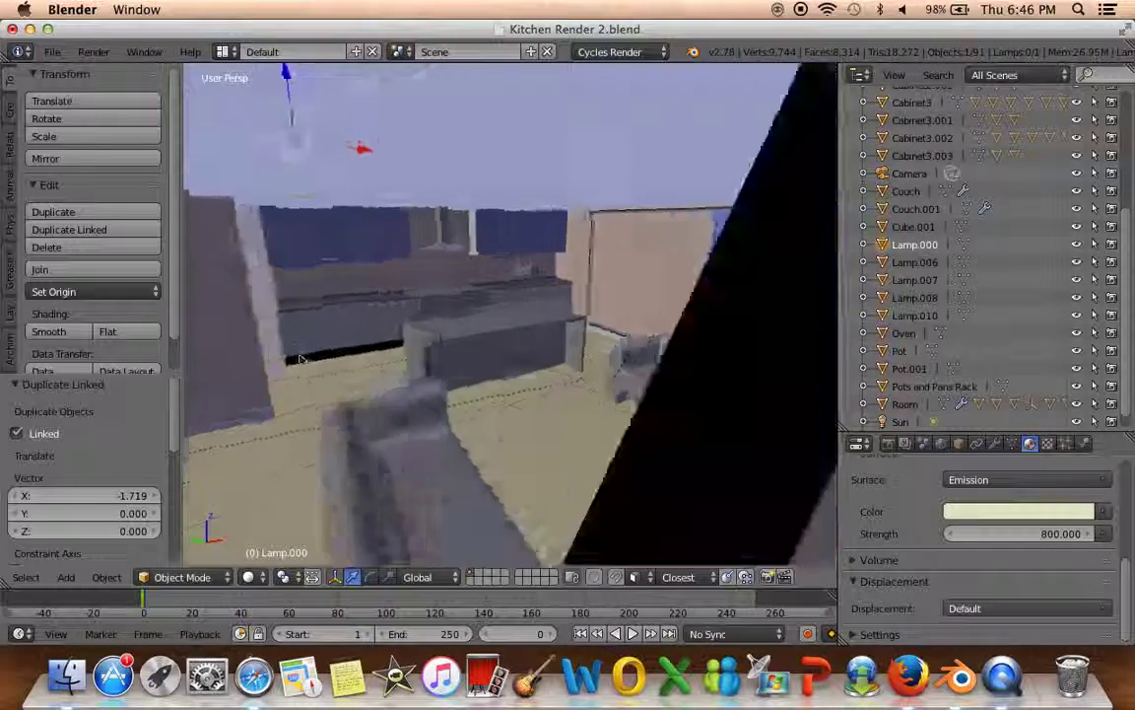
scroll(295, 375, "down", 5)
middle_click_drag(373, 354, 347, 291)
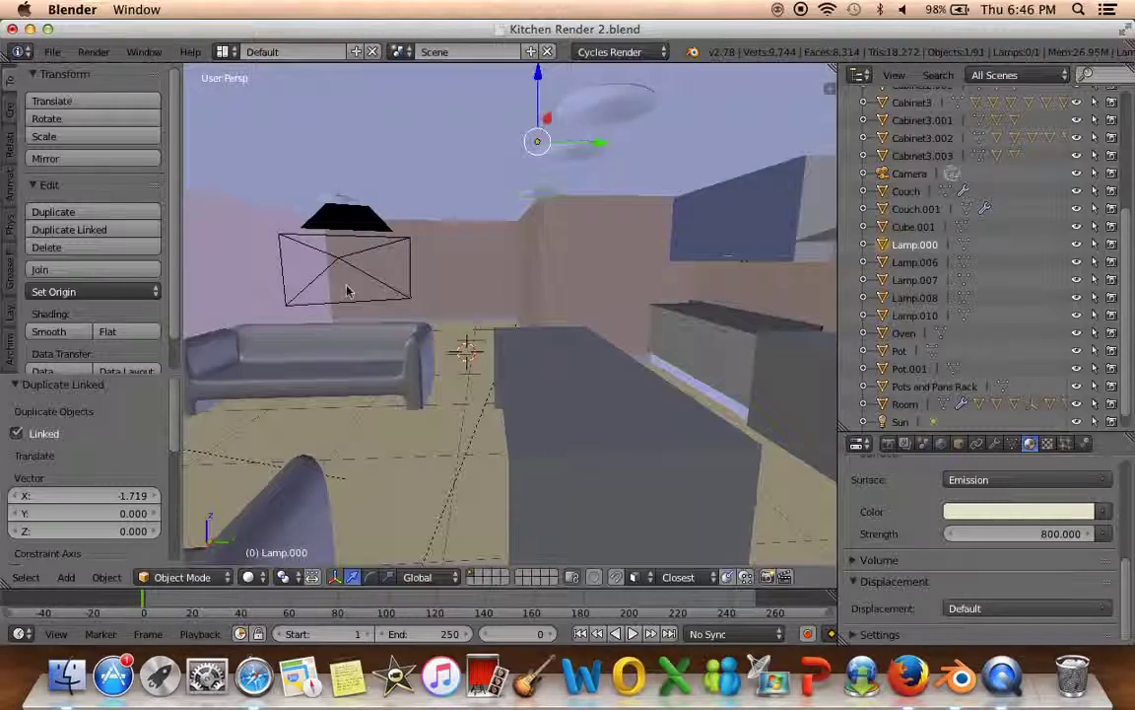
left_click_drag(611, 146, 549, 306)
mouse_move(550, 307)
middle_mouse_down()
mouse_move(719, 324)
mouse_move(209, 472)
middle_mouse_up()
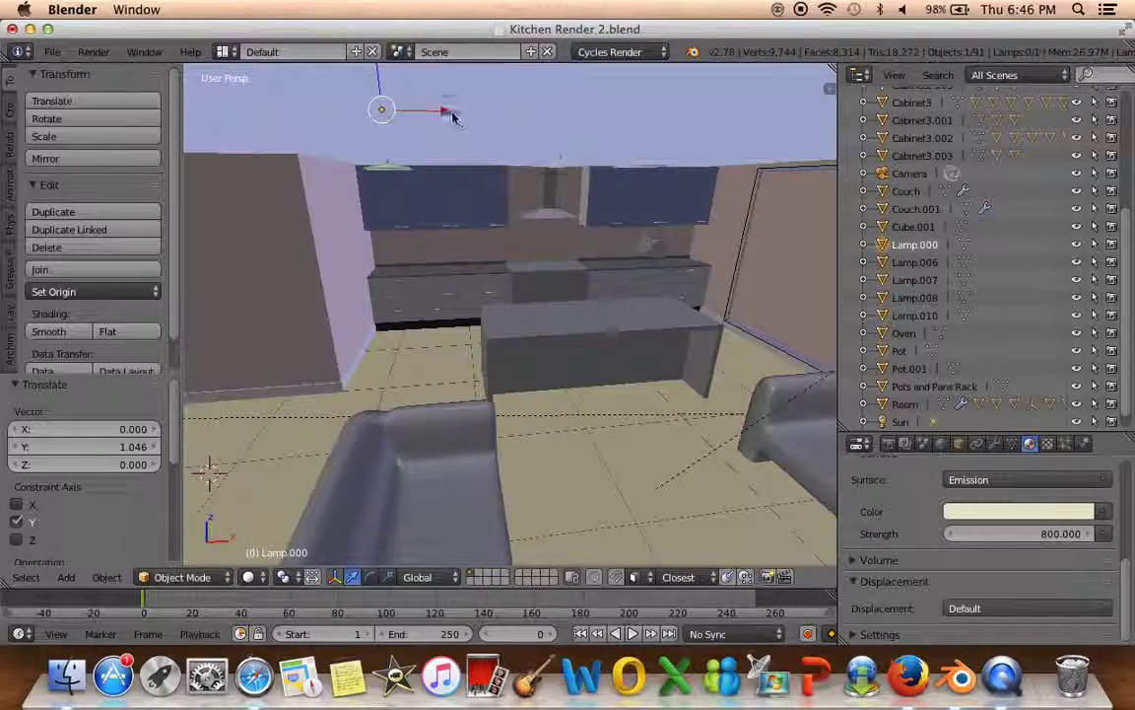
left_click_drag(451, 117, 483, 116)
left_click(483, 116)
Delete the lamp copy again
mouse_move(483, 116)
middle_mouse_down()
mouse_move(474, 243)
mouse_move(433, 128)
mouse_move(446, 185)
mouse_move(577, 298)
mouse_move(441, 222)
middle_mouse_up()
key("x")
left_click(493, 224)
mouse_move(549, 284)
middle_mouse_down()
mouse_move(523, 305)
mouse_move(498, 359)
middle_mouse_up()
Zoom in on the range hood and extrude its flat bottom face in Edit Mode
key("b")
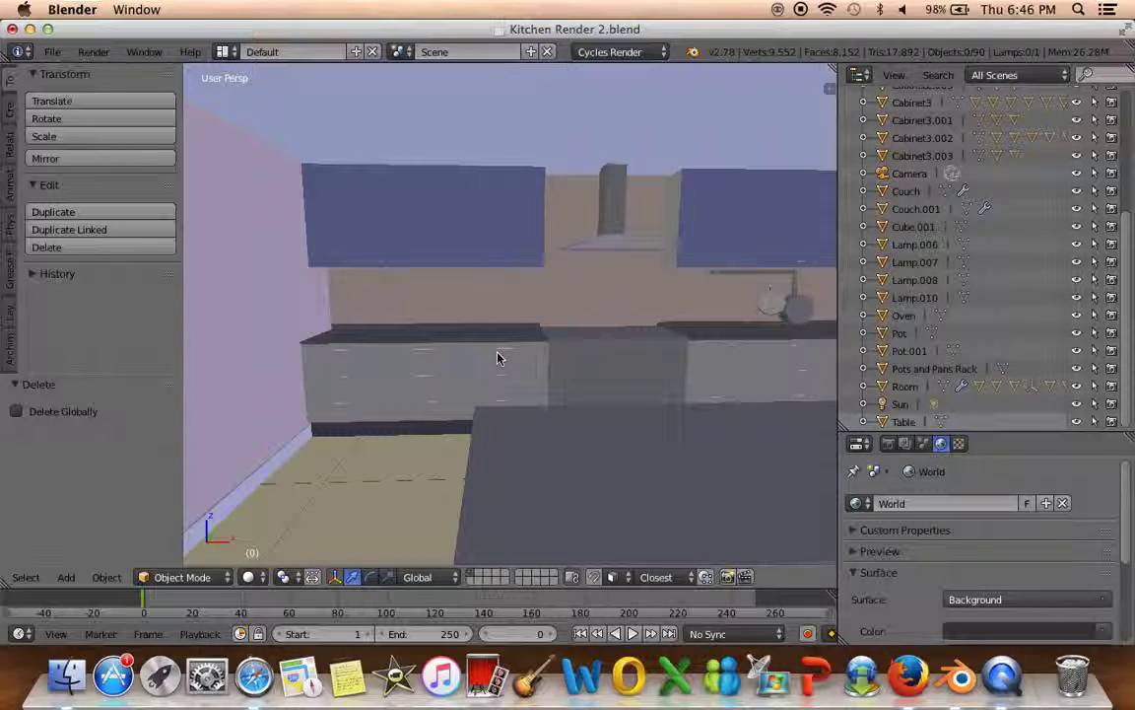
left_click_drag(401, 323, 459, 332)
mouse_move(459, 332)
middle_mouse_down()
mouse_move(591, 296)
mouse_move(749, 326)
middle_mouse_up()
scroll(924, 356, "up", 1)
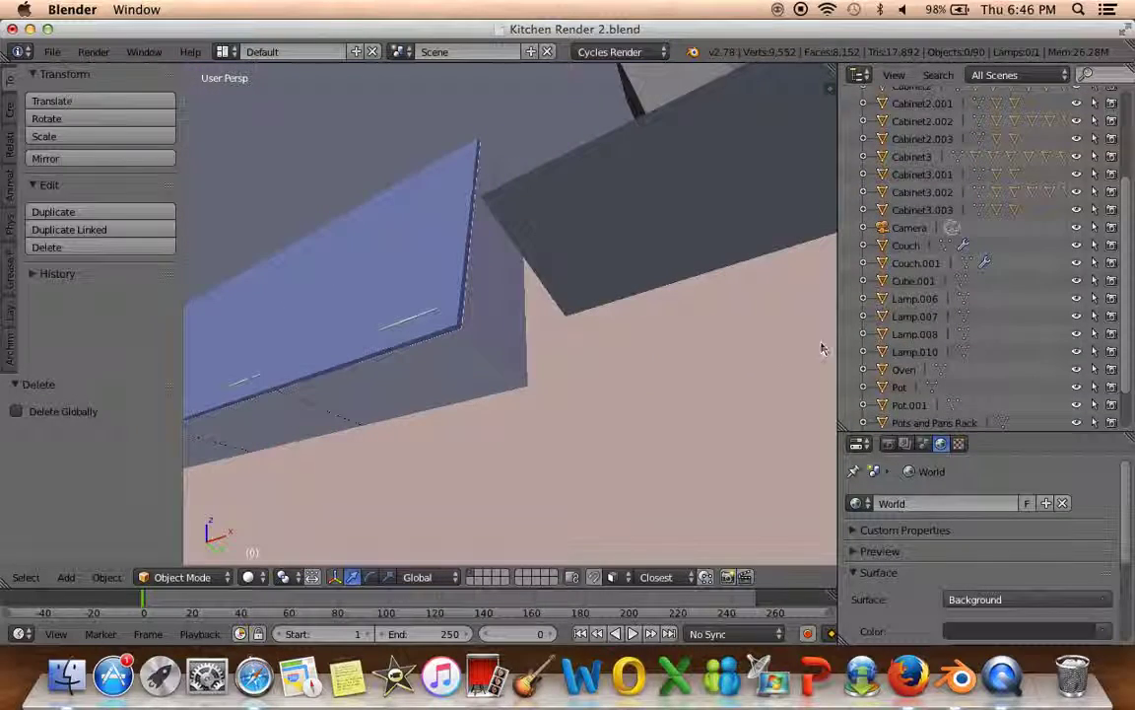
scroll(986, 362, "down", 3)
mouse_move(563, 352)
middle_mouse_down()
mouse_move(697, 359)
mouse_move(615, 421)
middle_mouse_up()
right_click(613, 340)
key("Tab")
scroll(613, 340, "up", 2)
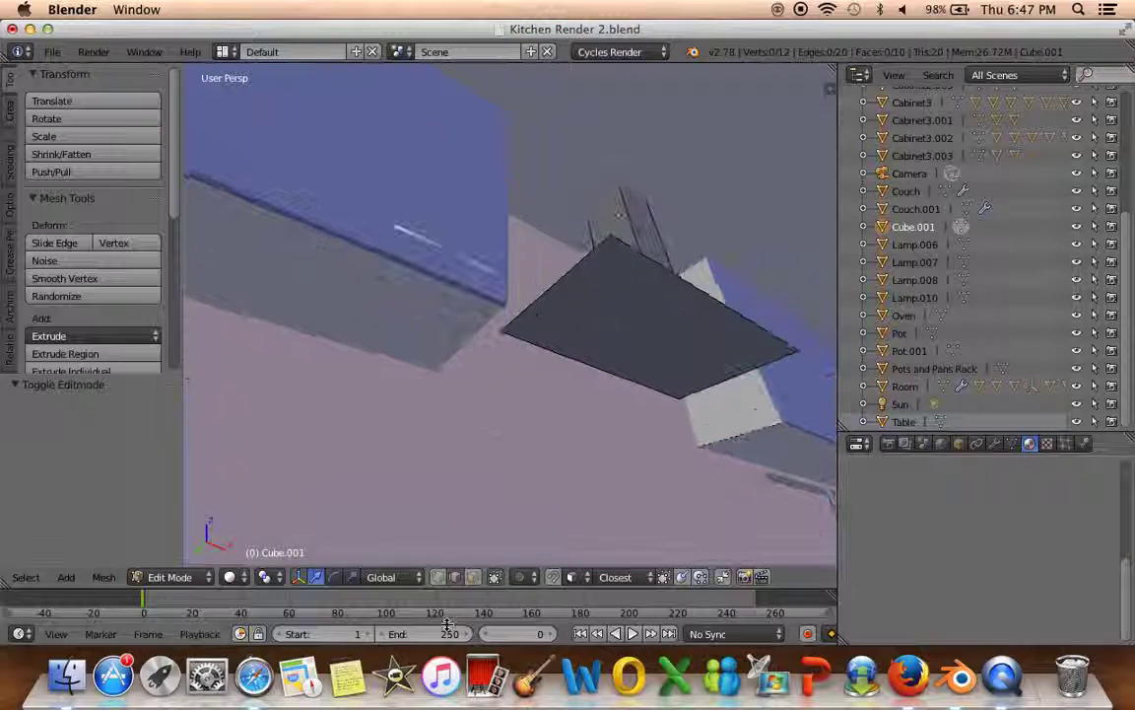
right_click(579, 346)
middle_click_drag(579, 346, 626, 392)
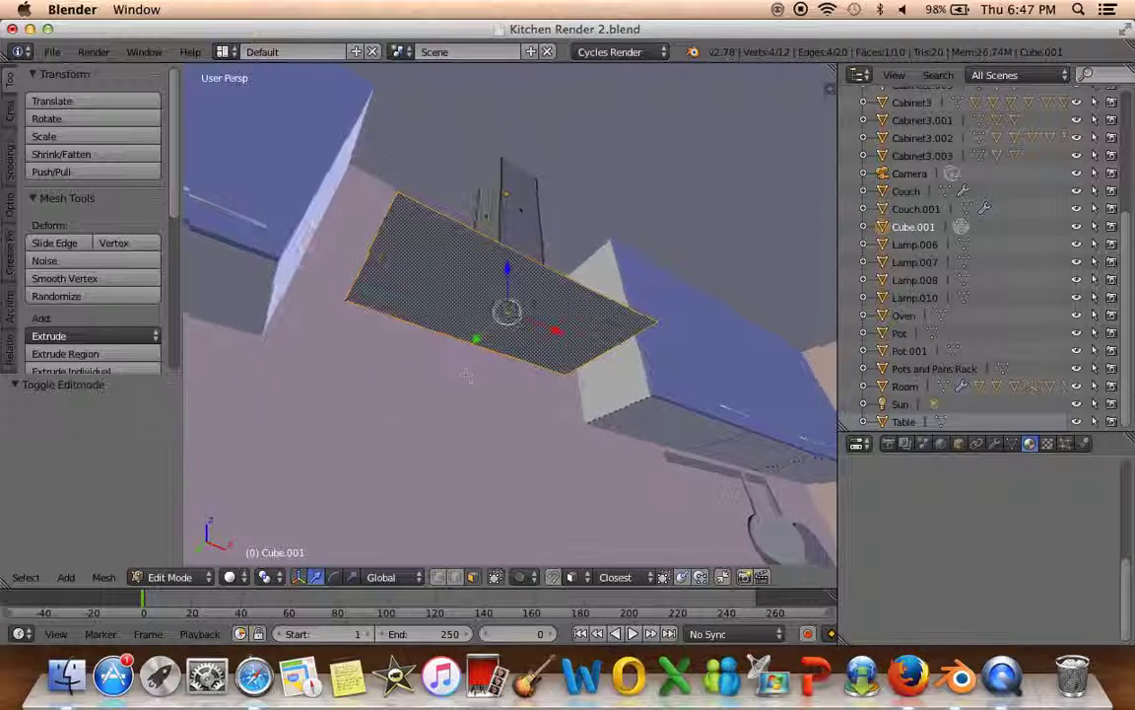
key("e")
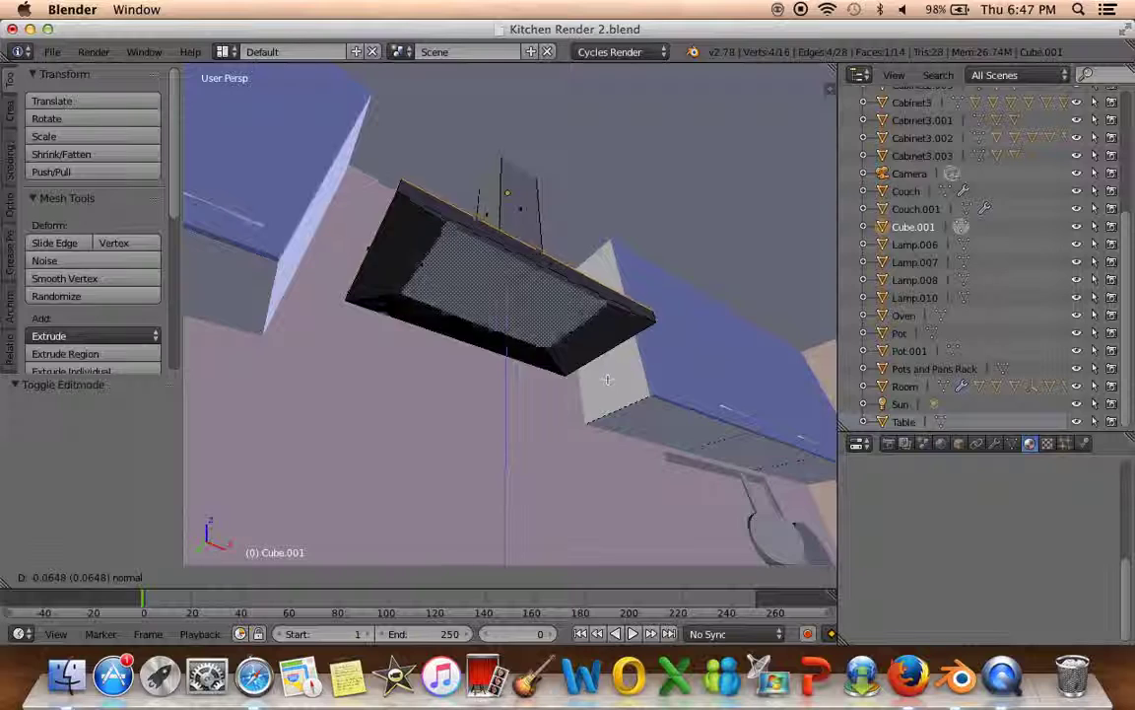
left_click(609, 404)
Scale the extruded face to 0.746 and raise it 0.079 along Z
key("s")
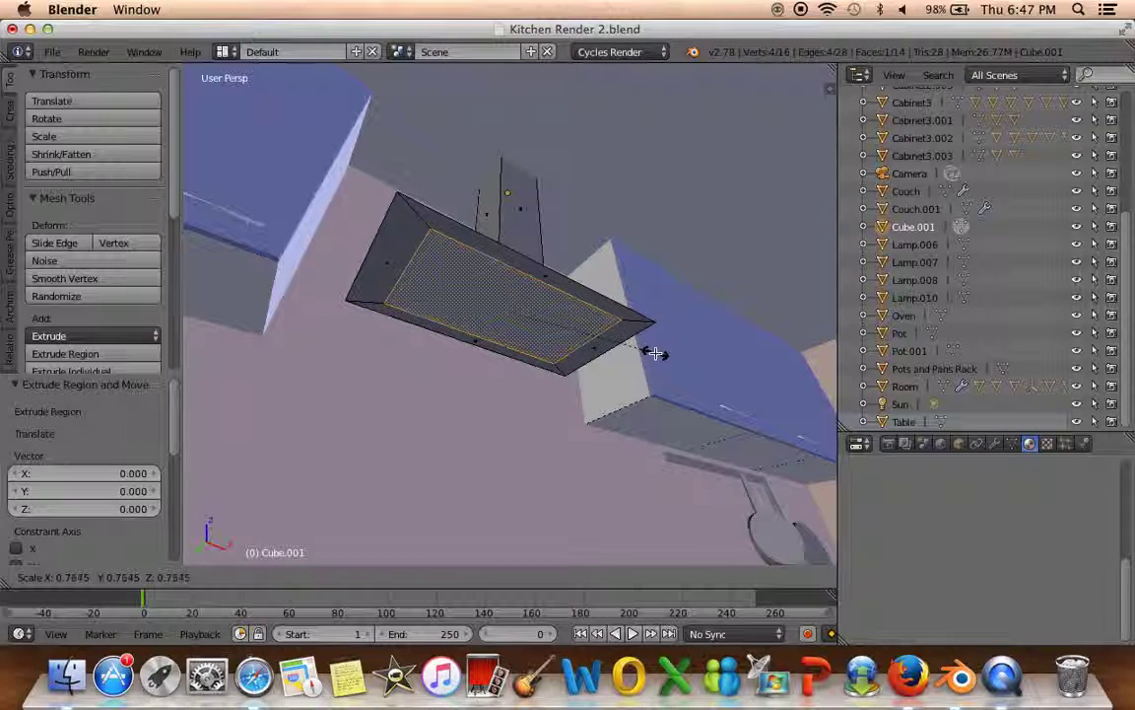
left_click(648, 351)
middle_click_drag(648, 351, 534, 192)
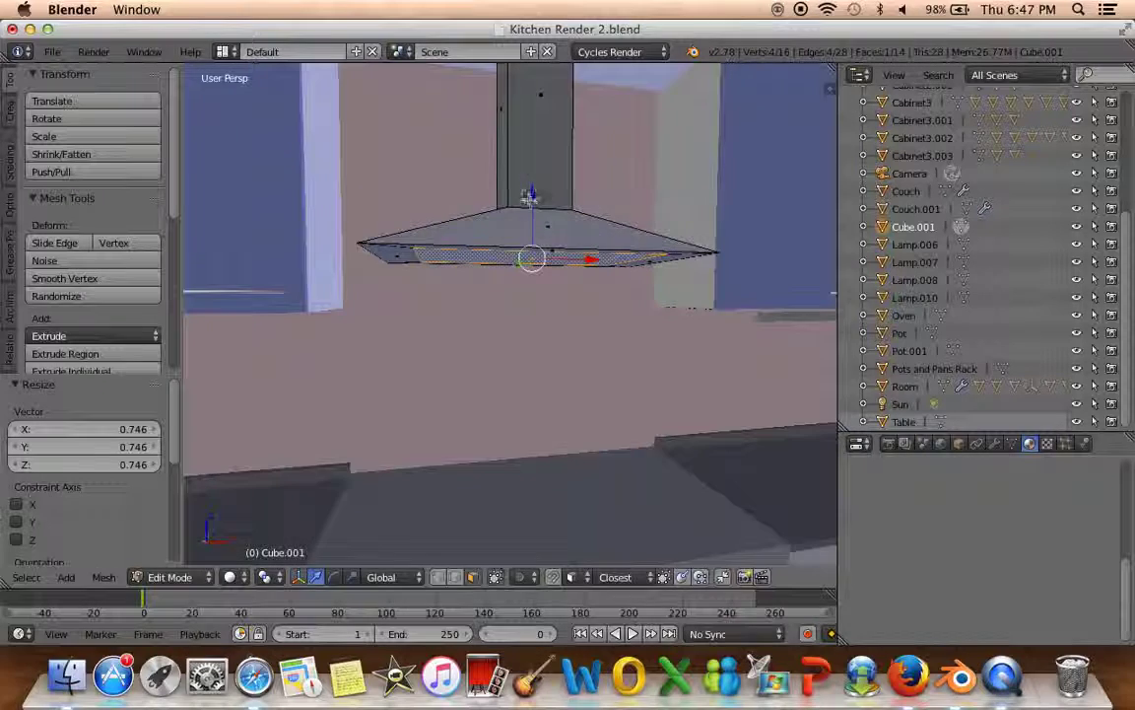
key("g")
key("z")
left_click(543, 179)
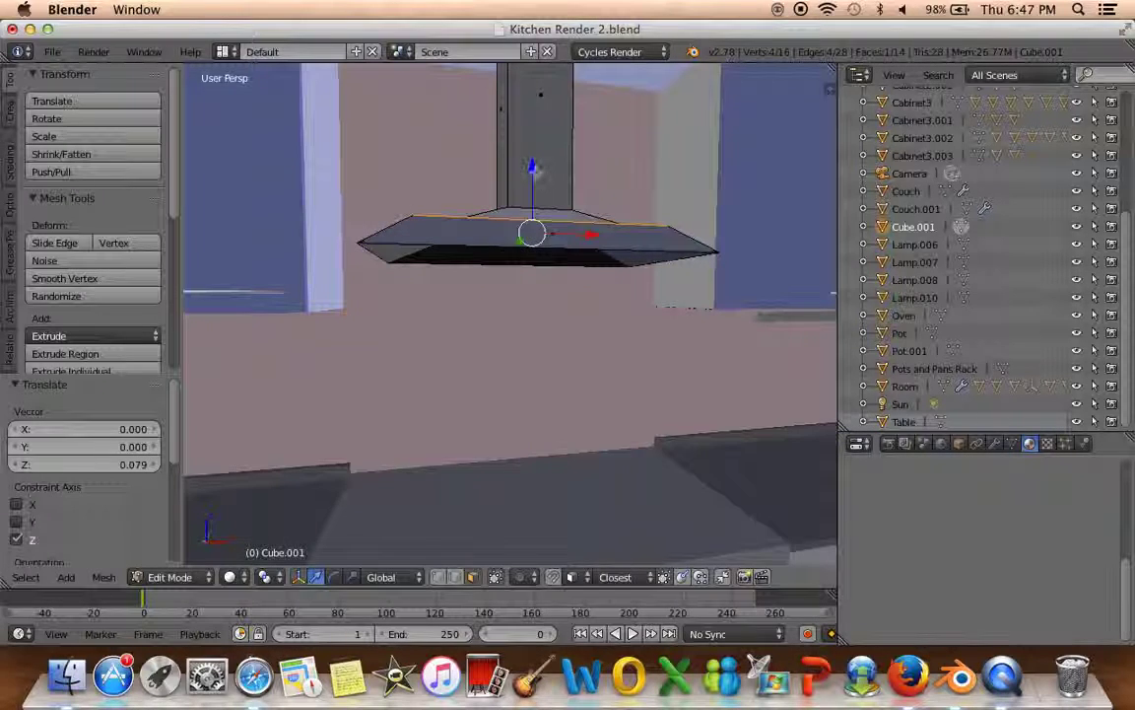
Shrink the face further to 0.468 and lower it to -0.030 along Z
middle_click_drag(536, 170, 570, 342)
key("g")
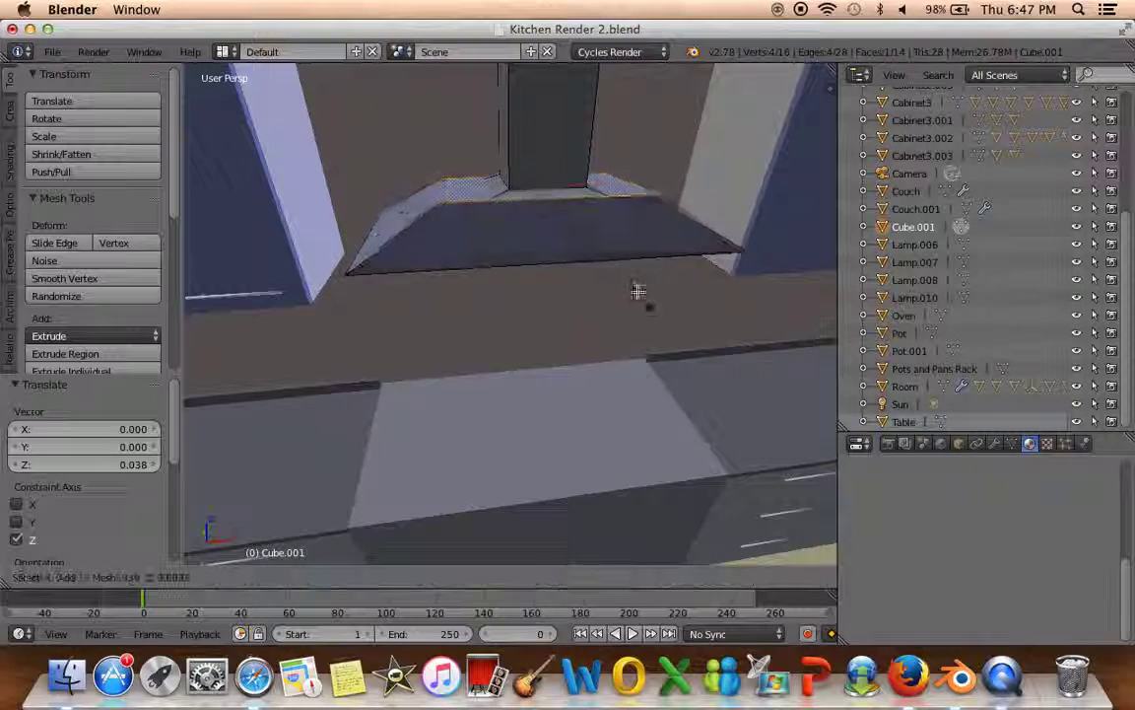
left_click(598, 248)
key("g")
key("z")
left_click(537, 193)
Try bevelling the hood's edges, then undo the bevel
mouse_move(538, 193)
middle_mouse_down()
mouse_move(512, 173)
mouse_move(558, 372)
mouse_move(552, 473)
middle_mouse_up()
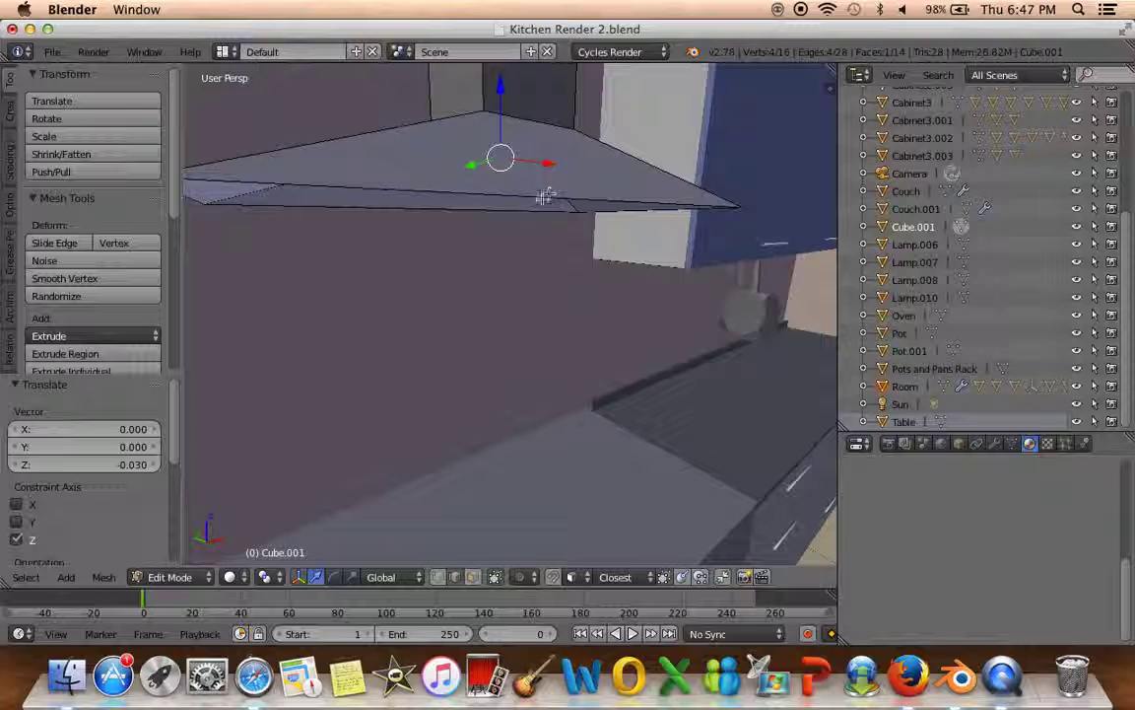
middle_click_drag(449, 267, 409, 271)
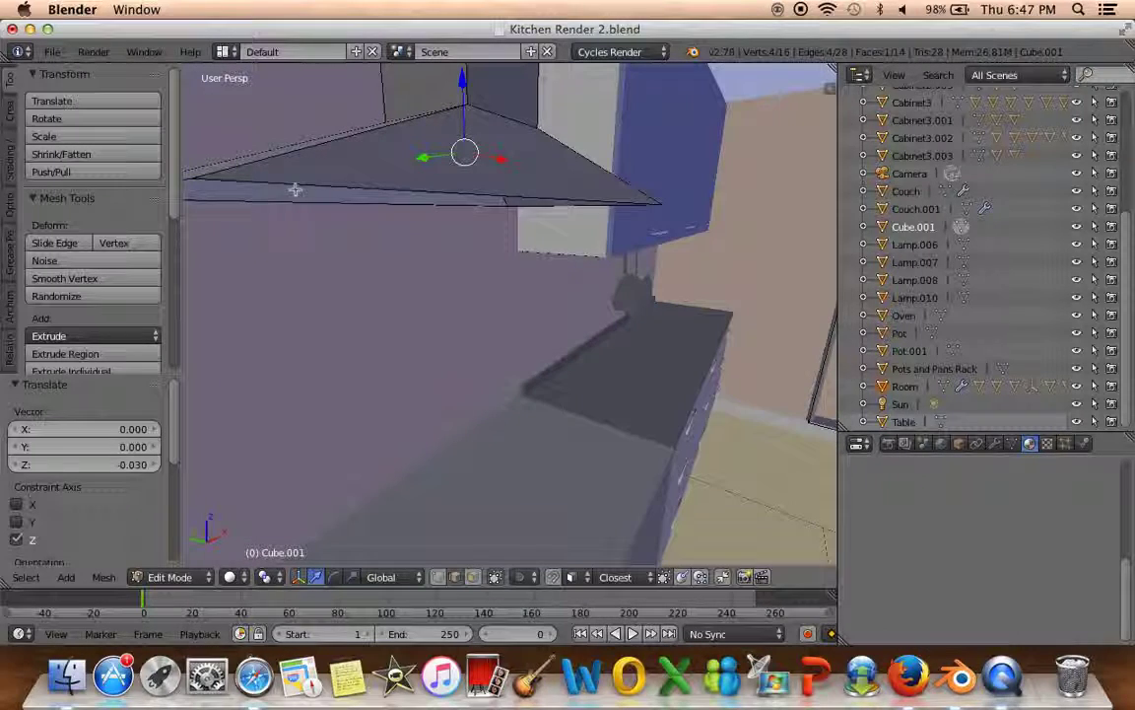
mouse_move(302, 184)
middle_mouse_down()
mouse_move(531, 185)
mouse_move(627, 255)
middle_mouse_up()
key("ctrl+b")
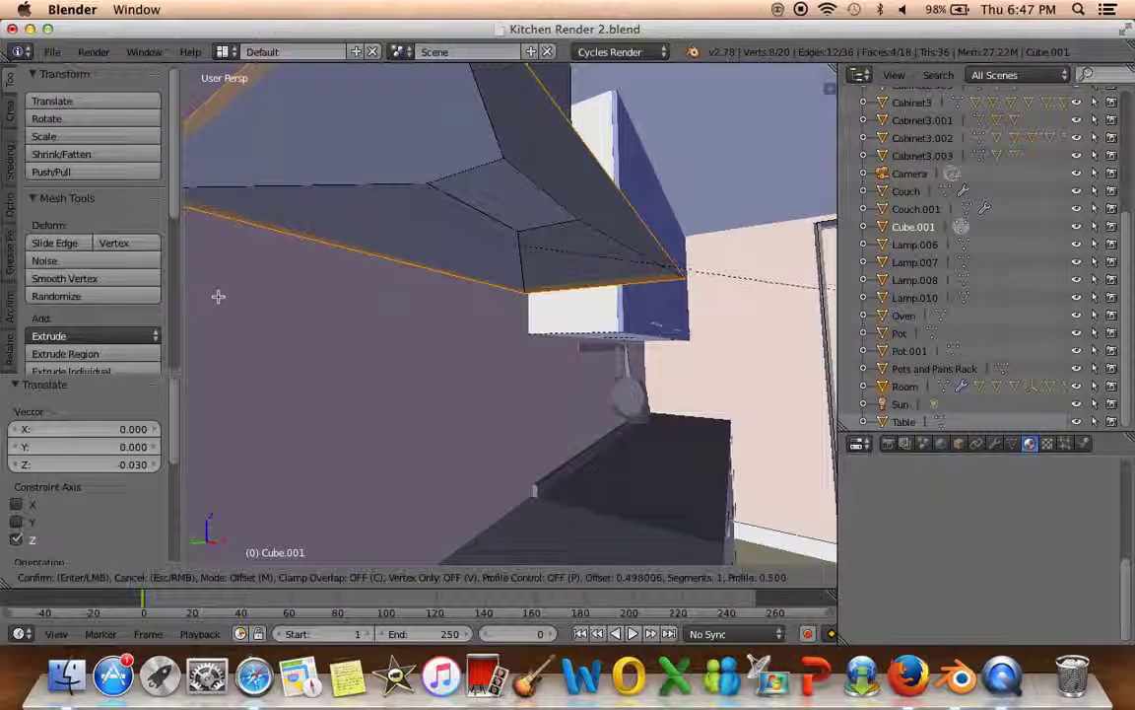
left_click(323, 297)
mouse_move(335, 310)
middle_mouse_down()
mouse_move(356, 337)
mouse_move(325, 381)
mouse_move(350, 347)
mouse_move(374, 354)
mouse_move(418, 322)
mouse_move(498, 552)
middle_mouse_up()
key("ctrl+z")
Recalculate the hood's normals, then flip the right, left and top faces inward
key("a")
key("ctrl+n")
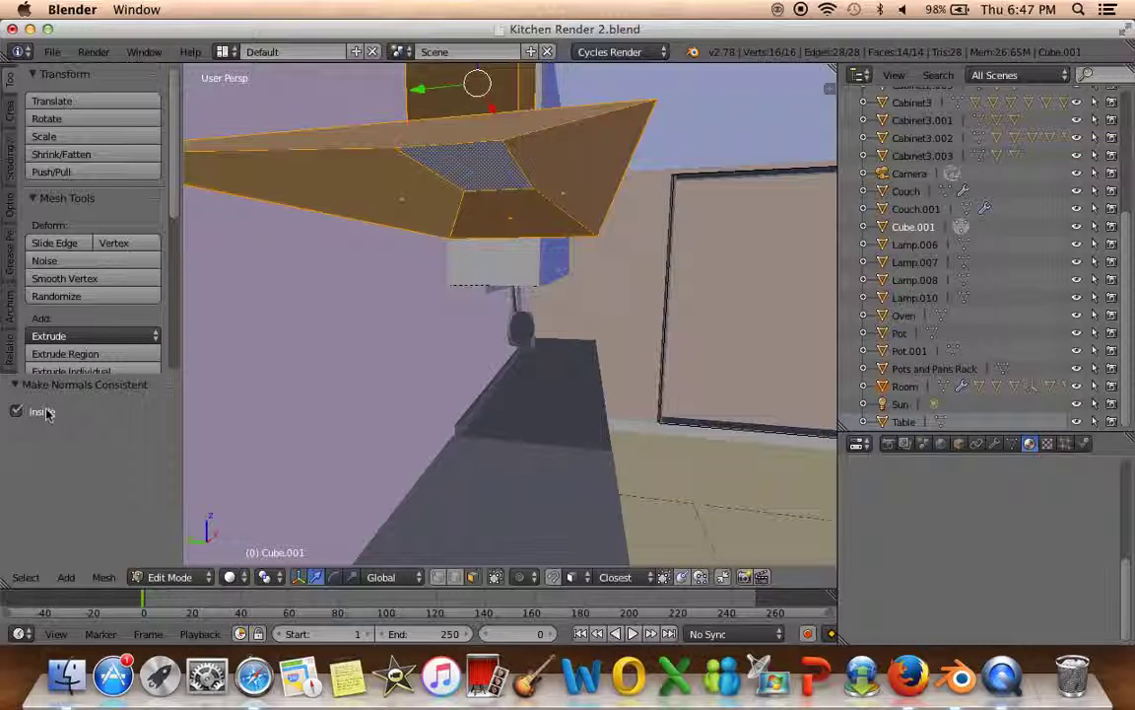
key("a")
right_click(538, 173)
right_click(448, 202, "shift")
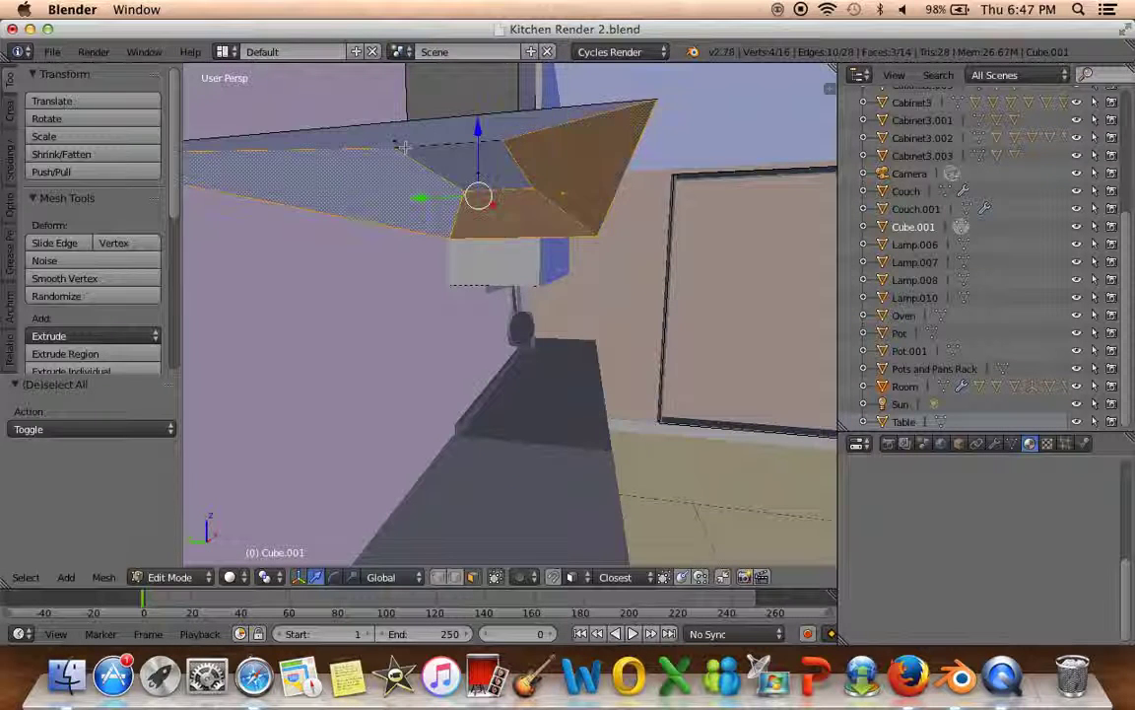
right_click(459, 136, "shift")
key("ctrl+n")
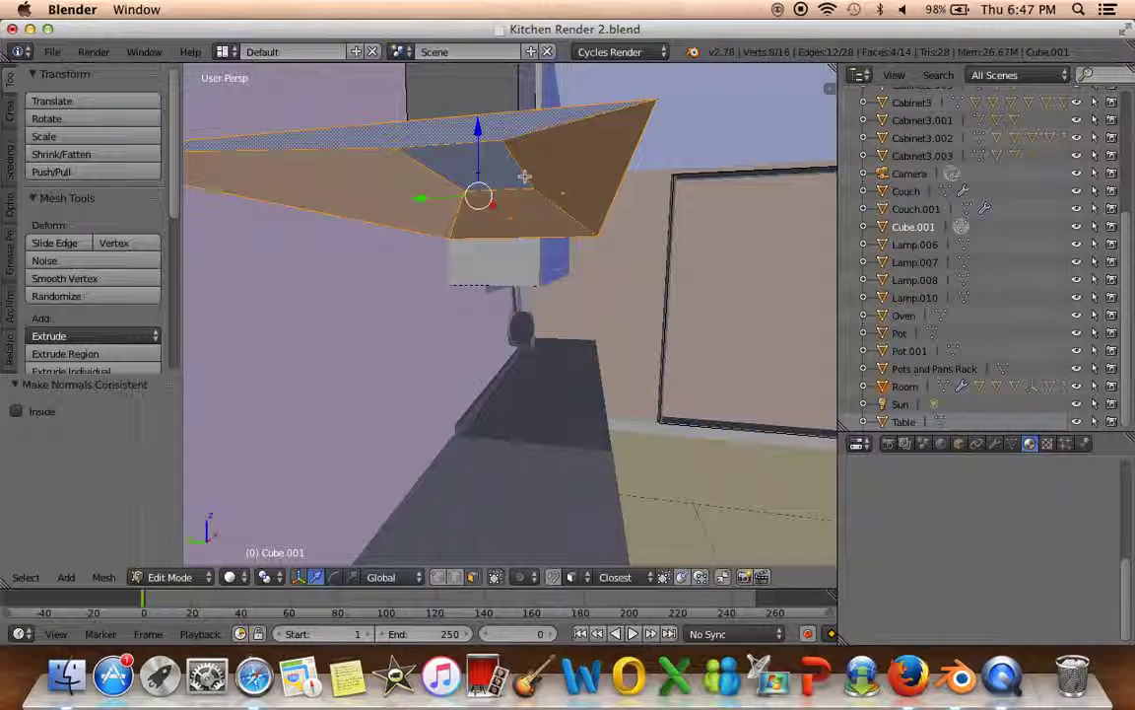
left_click(30, 413)
Recalculate the bottom, left and top faces' normals outward and exit Edit Mode
key("a")
mouse_move(503, 221)
middle_mouse_down()
mouse_move(466, 251)
mouse_move(474, 355)
middle_mouse_up()
right_click(474, 355)
right_click(429, 299, "shift")
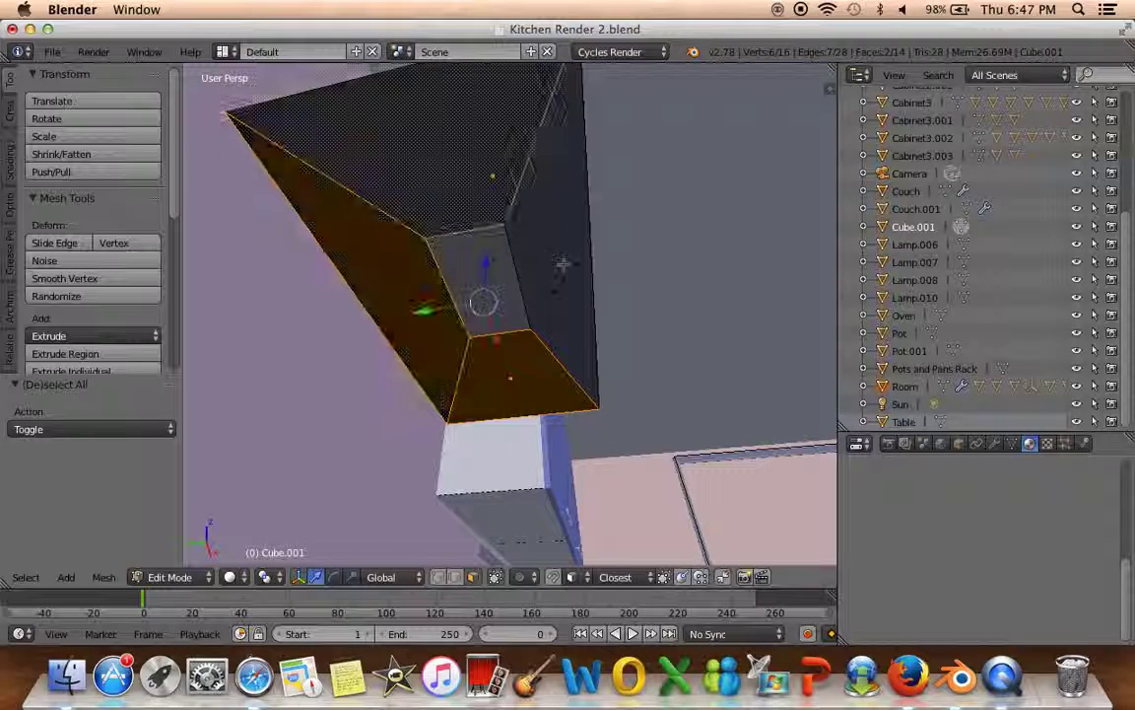
right_click(473, 168, "shift")
key("ctrl+n")
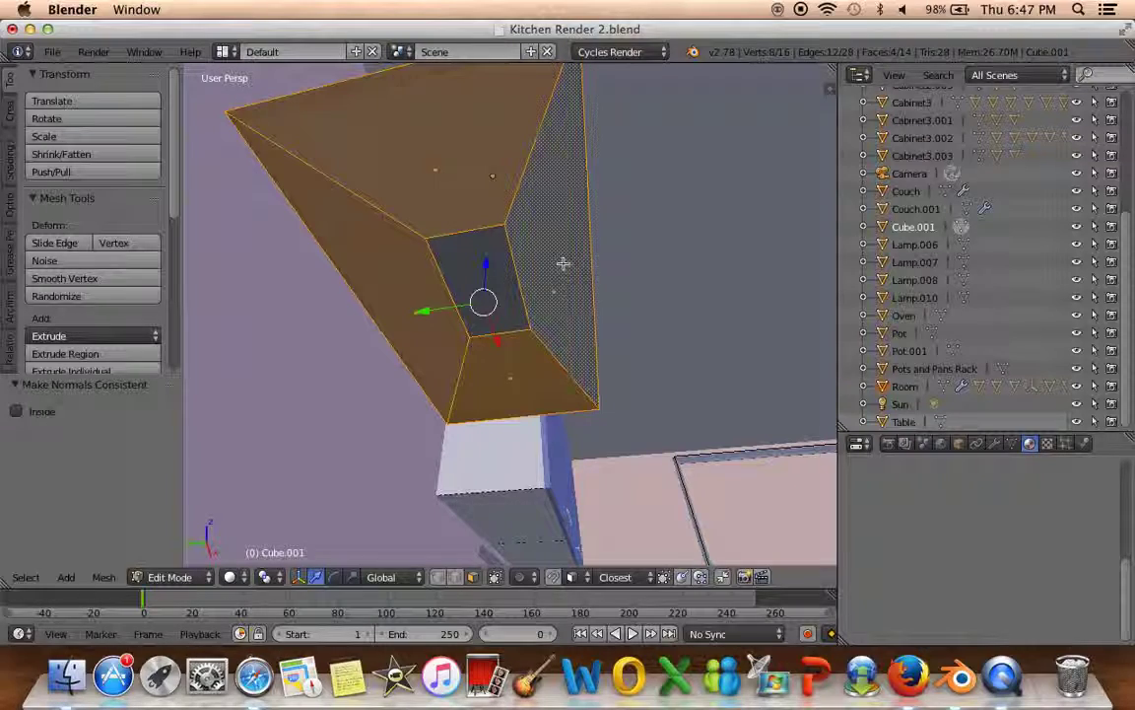
mouse_move(493, 296)
middle_mouse_down()
mouse_move(541, 374)
mouse_move(588, 228)
mouse_move(547, 309)
mouse_move(545, 357)
mouse_move(642, 374)
mouse_move(623, 383)
middle_mouse_up()
key("a")
key("z")
key("Tab")
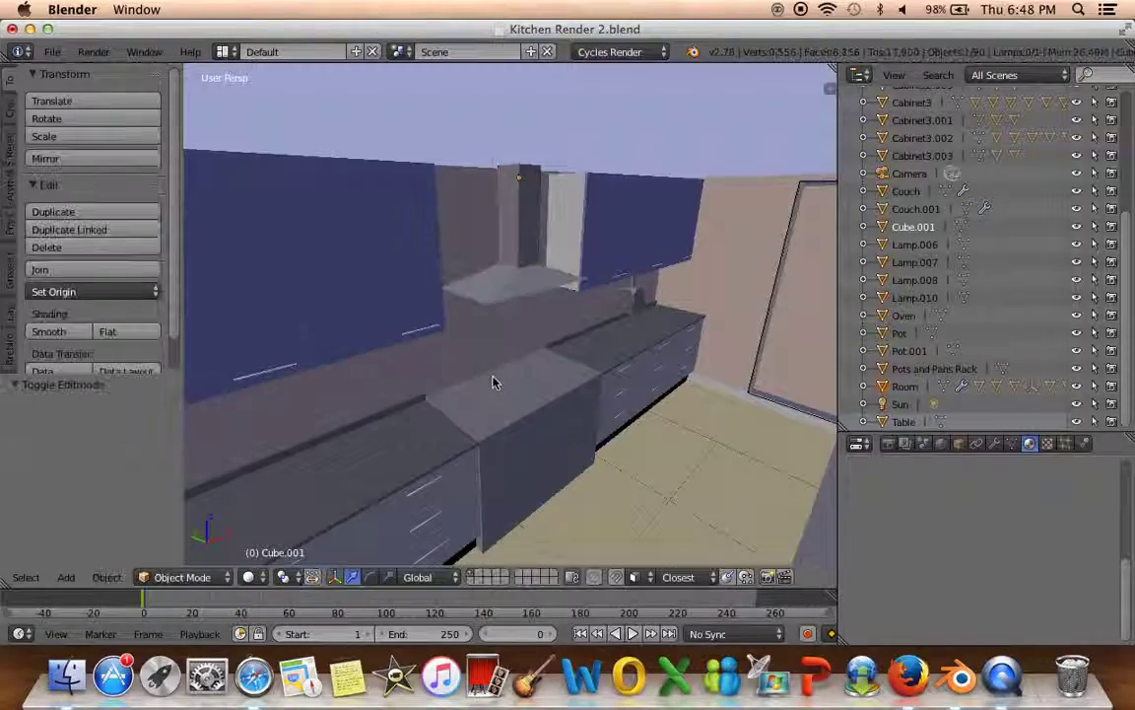
Return to solid shading and inspect the floor mesh in Edit Mode
scroll(463, 374, "up", 5)
key("z")
right_click(636, 385)
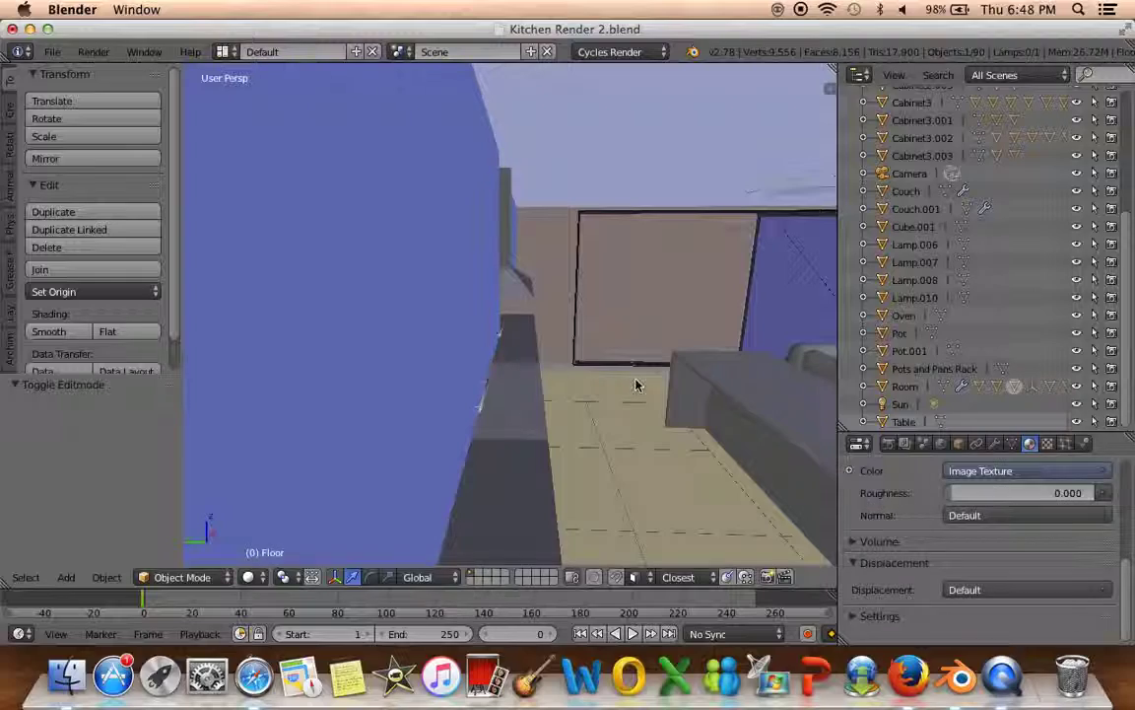
key("Tab")
mouse_move(498, 333)
middle_mouse_down()
mouse_move(482, 337)
mouse_move(516, 306)
mouse_move(559, 433)
mouse_move(534, 480)
middle_mouse_up()
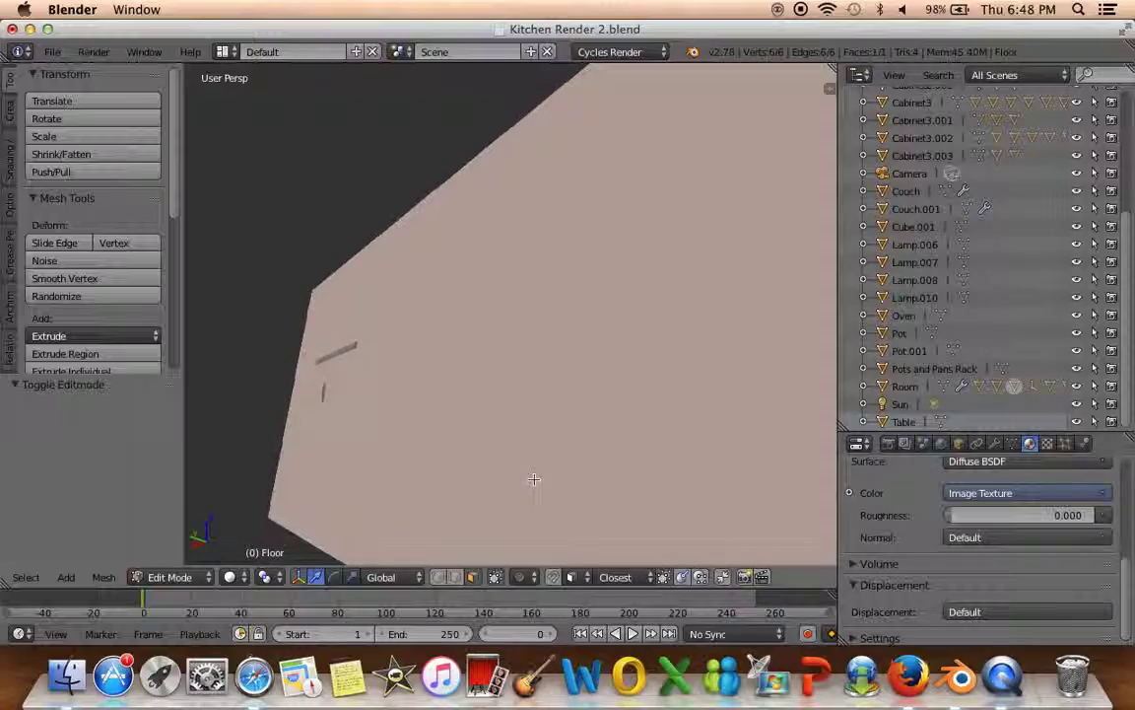
key("Tab")
Inspect the room walls mesh in Edit Mode, then leave it
right_click(523, 450)
key("Tab")
mouse_move(522, 448)
middle_mouse_down()
mouse_move(515, 341)
mouse_move(510, 385)
mouse_move(476, 426)
mouse_move(371, 445)
middle_mouse_up()
scroll(515, 341, "down", 2)
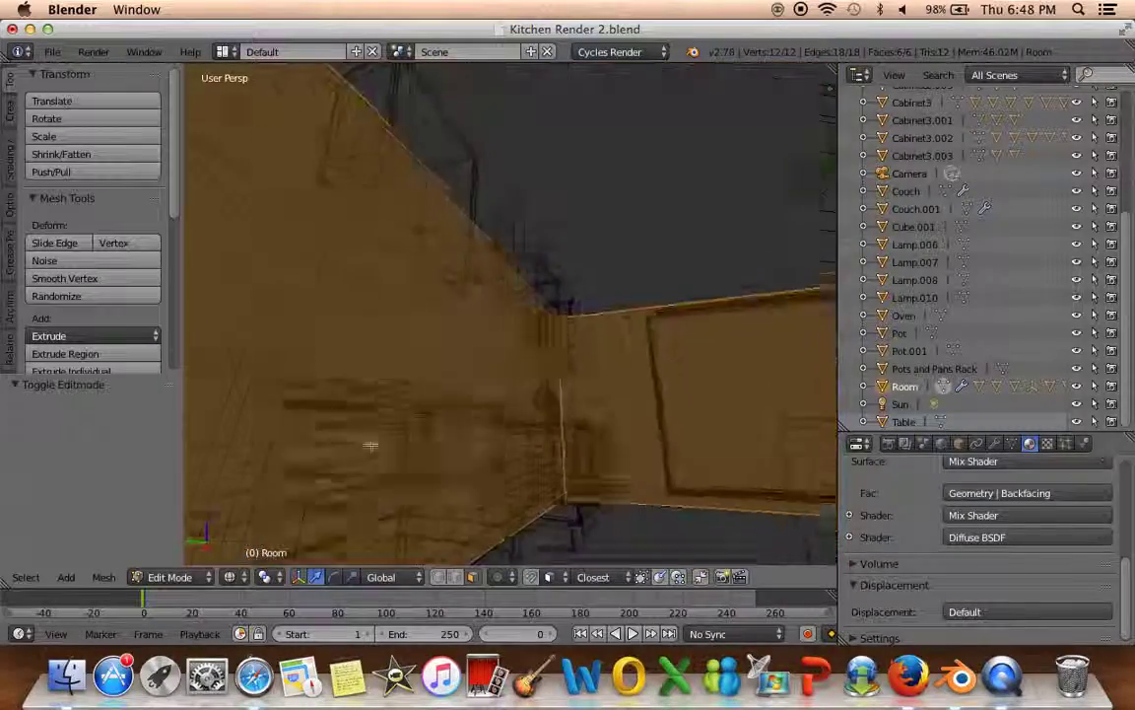
key("a")
key("z")
mouse_move(446, 425)
middle_mouse_down()
mouse_move(355, 413)
mouse_move(408, 424)
mouse_move(502, 400)
mouse_move(387, 381)
mouse_move(416, 383)
middle_mouse_up()
key("Tab")
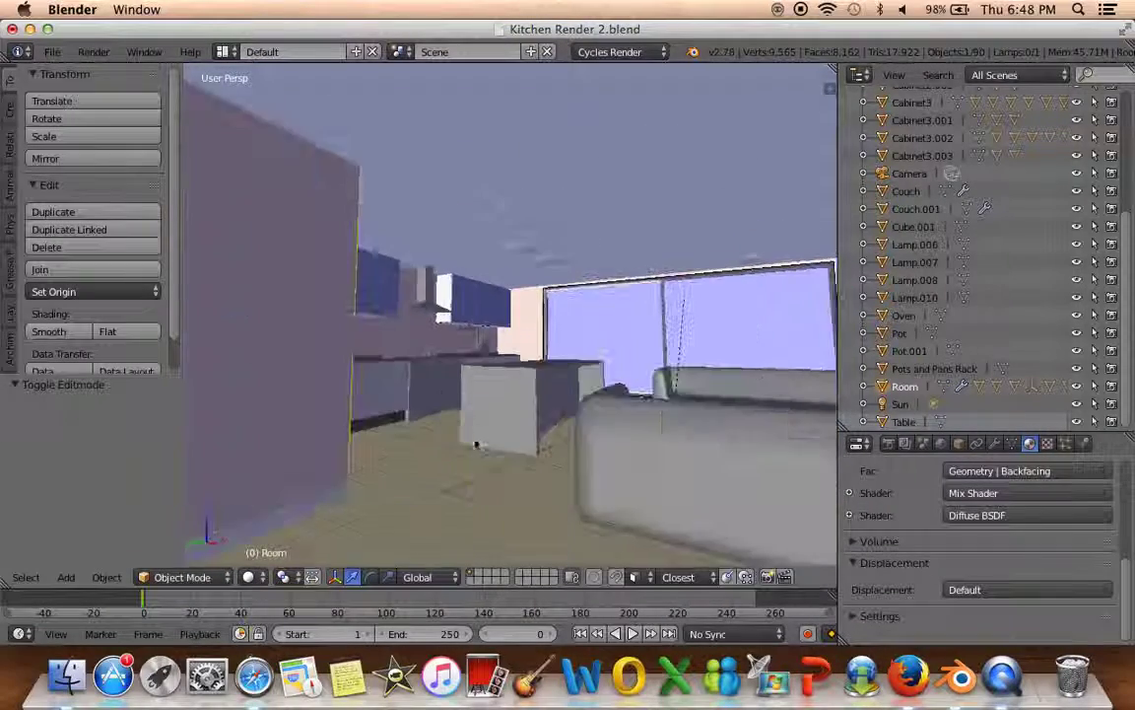
Zoom in on the hanging pots rack, select a pot, then switch to an empty layer
key("KP_0")
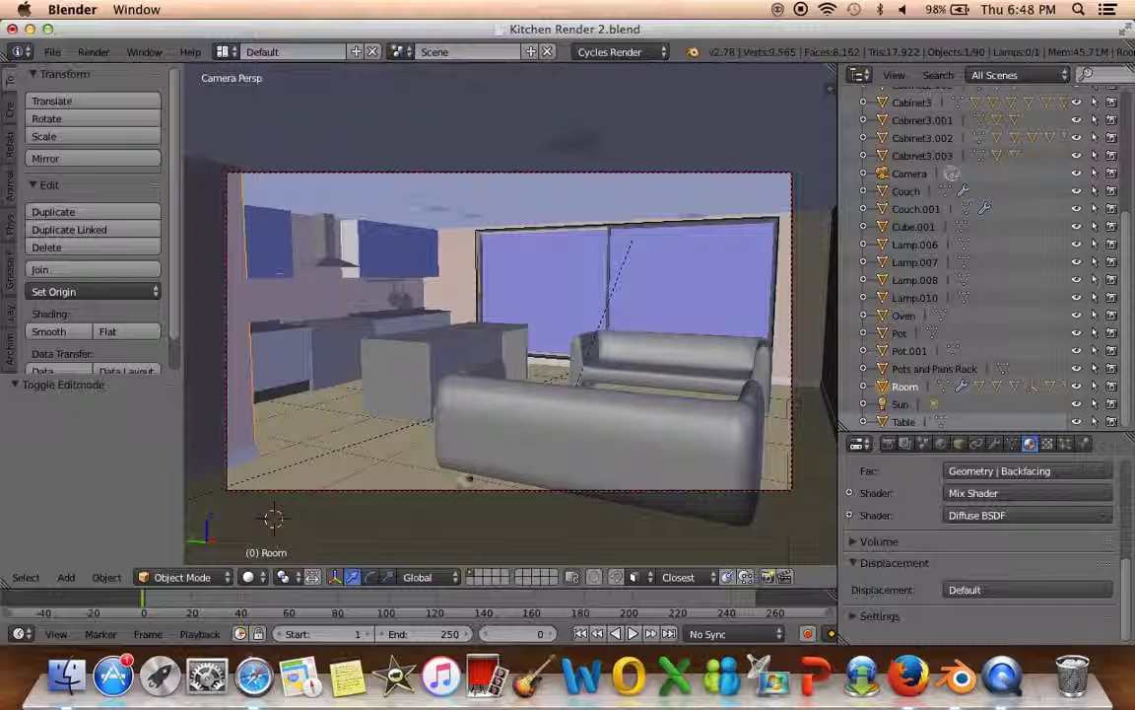
middle_click_drag(365, 401, 473, 414)
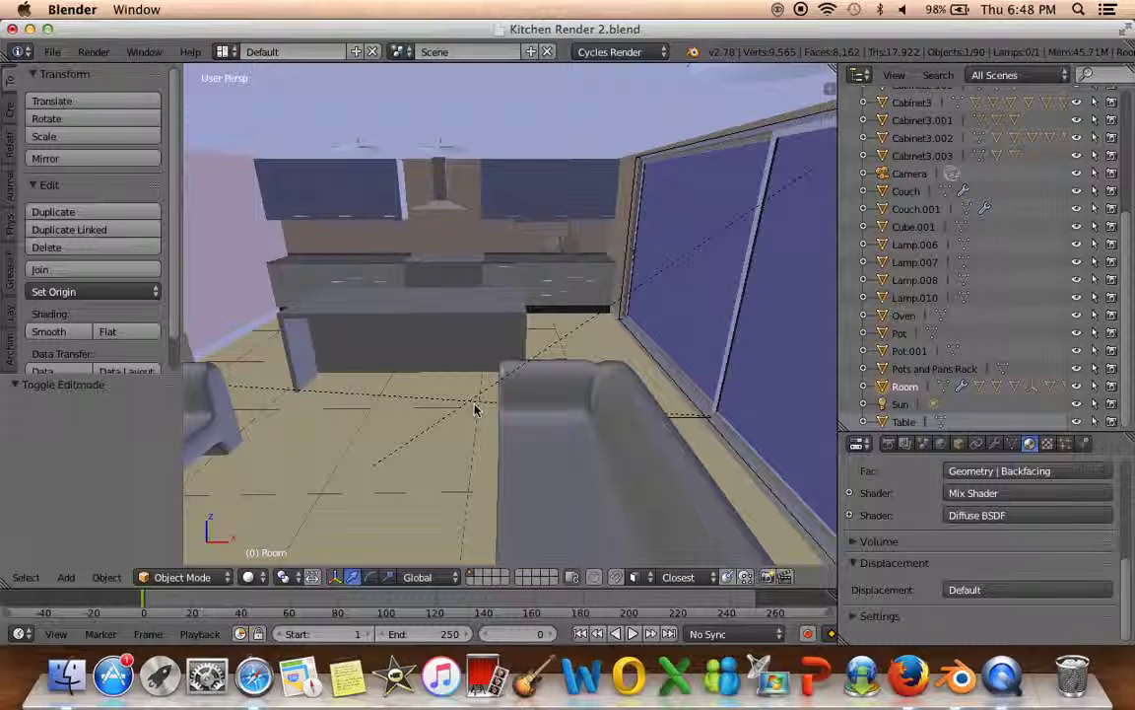
scroll(500, 379, "up", 3)
scroll(512, 370, "up", 4)
scroll(540, 355, "up", 3)
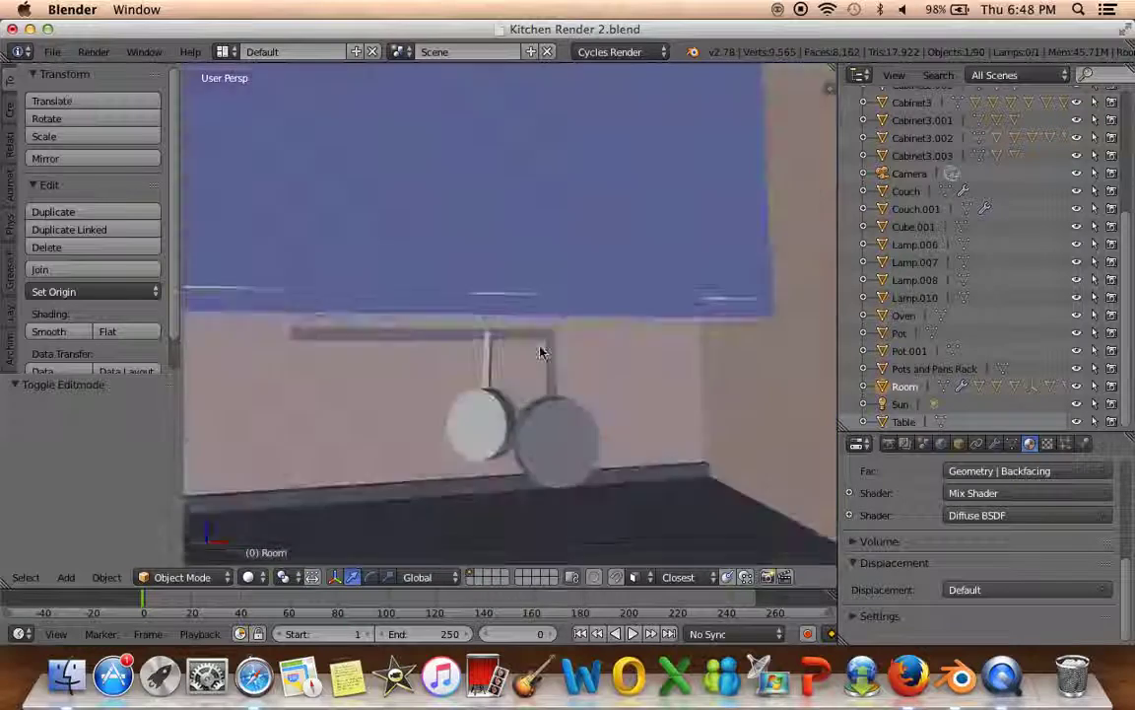
right_click(553, 339)
middle_click_drag(590, 418, 583, 489)
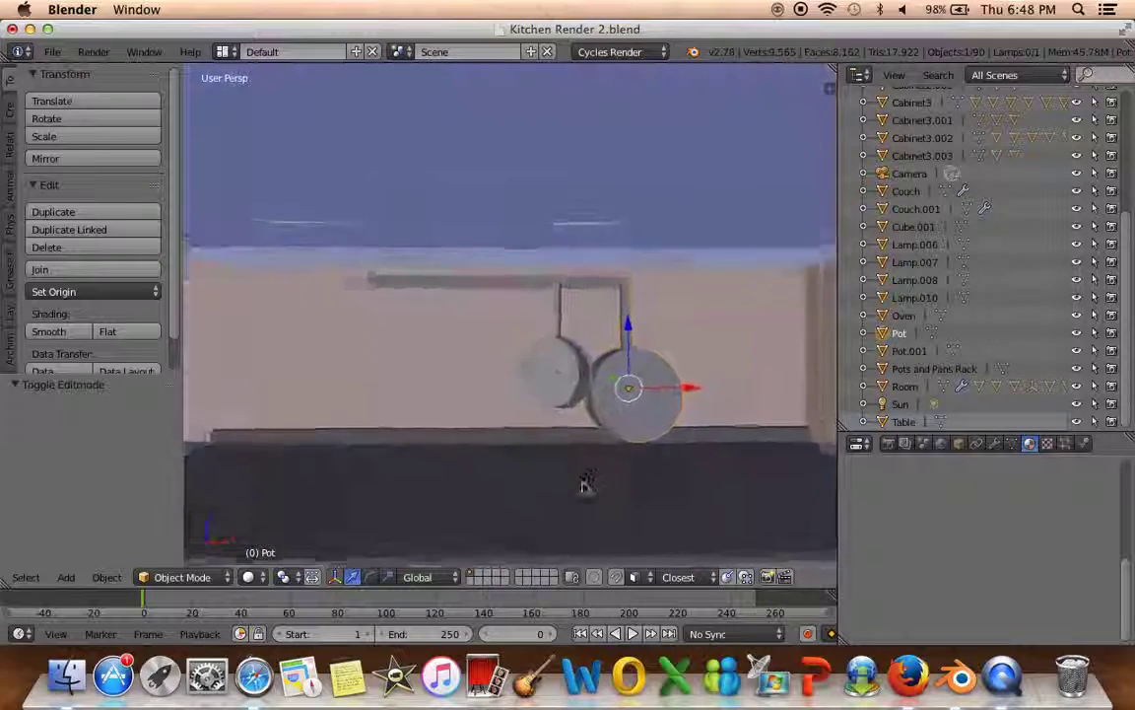
left_click(479, 575)
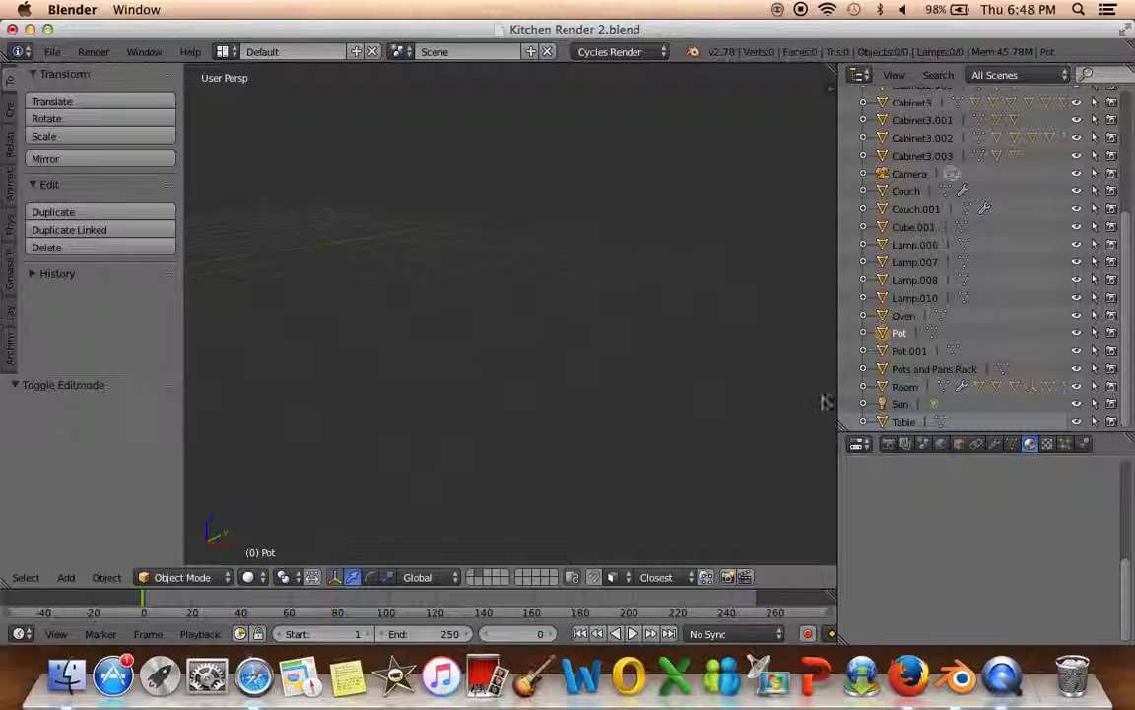
Add a circle mesh and fill it with a face
key("shift+b")
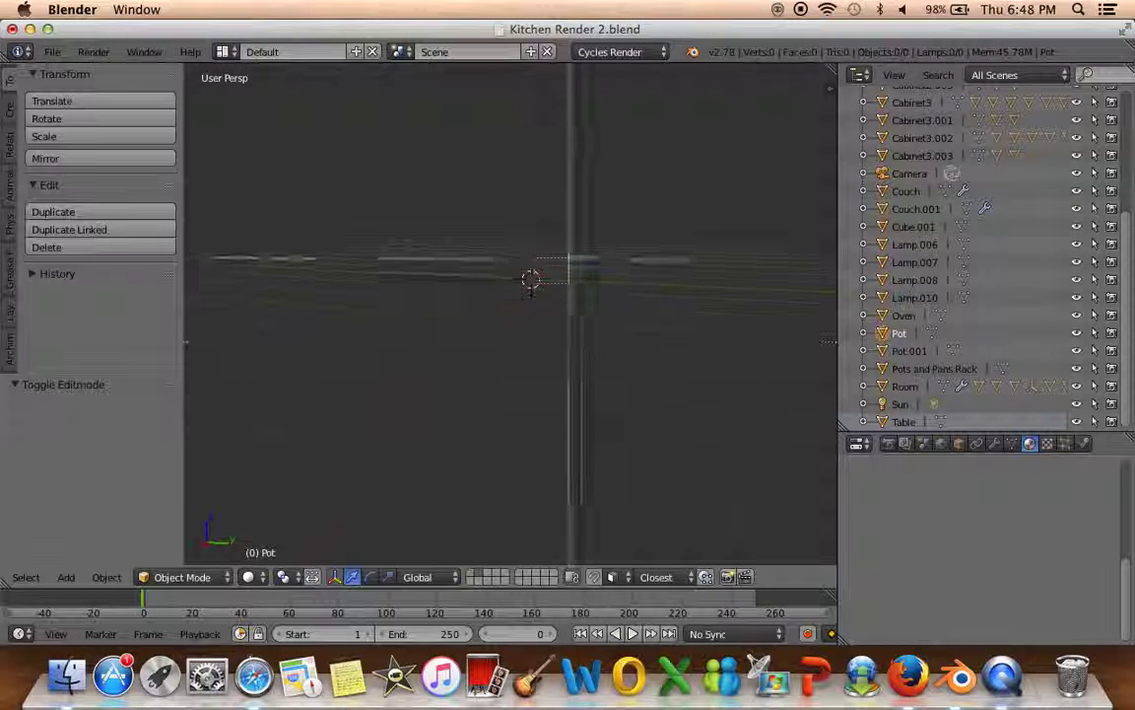
left_click_drag(527, 274, 530, 286)
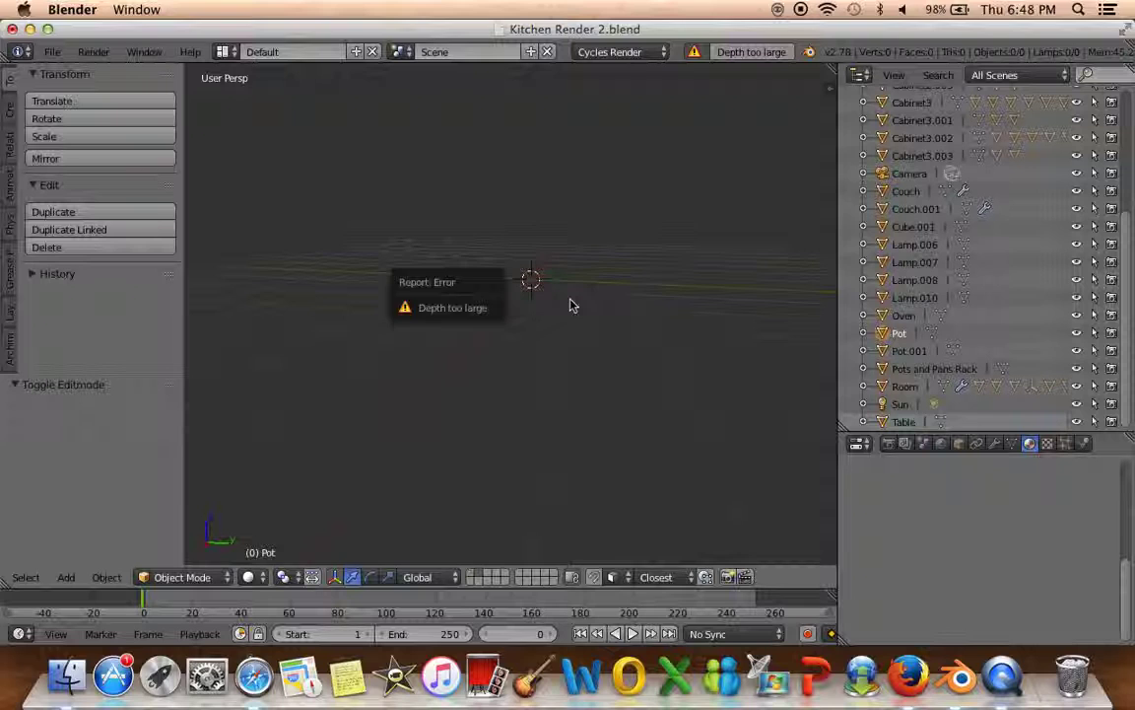
key("shift+a")
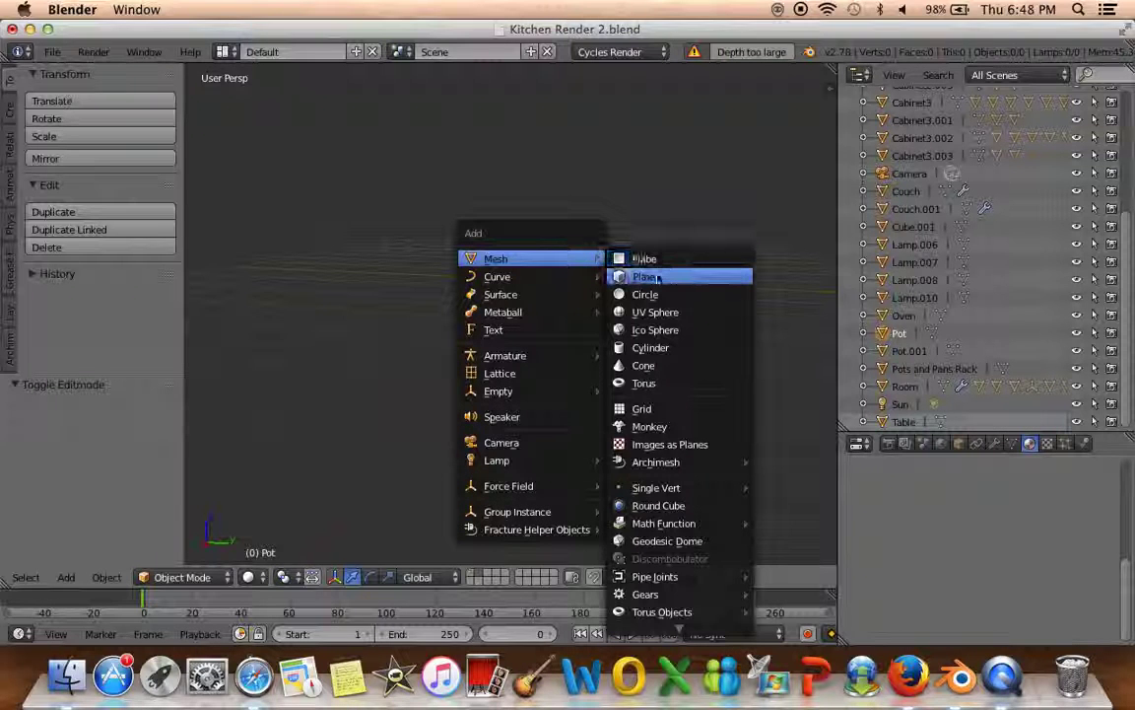
left_click(654, 293)
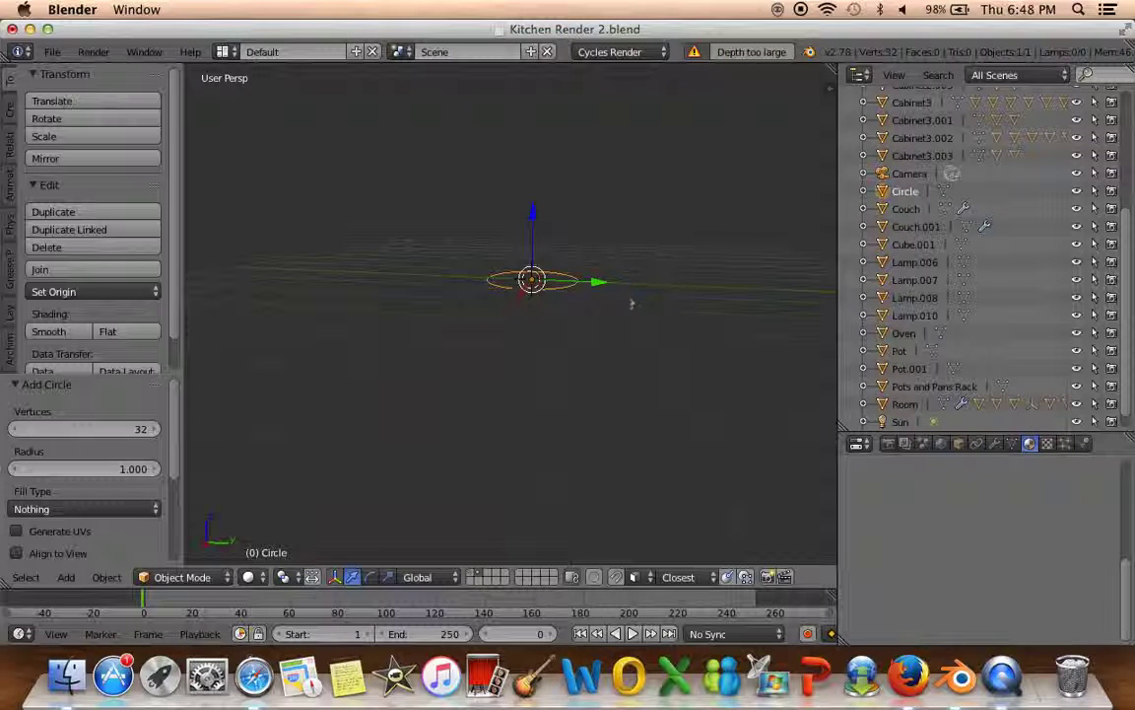
middle_click_drag(625, 302, 542, 422)
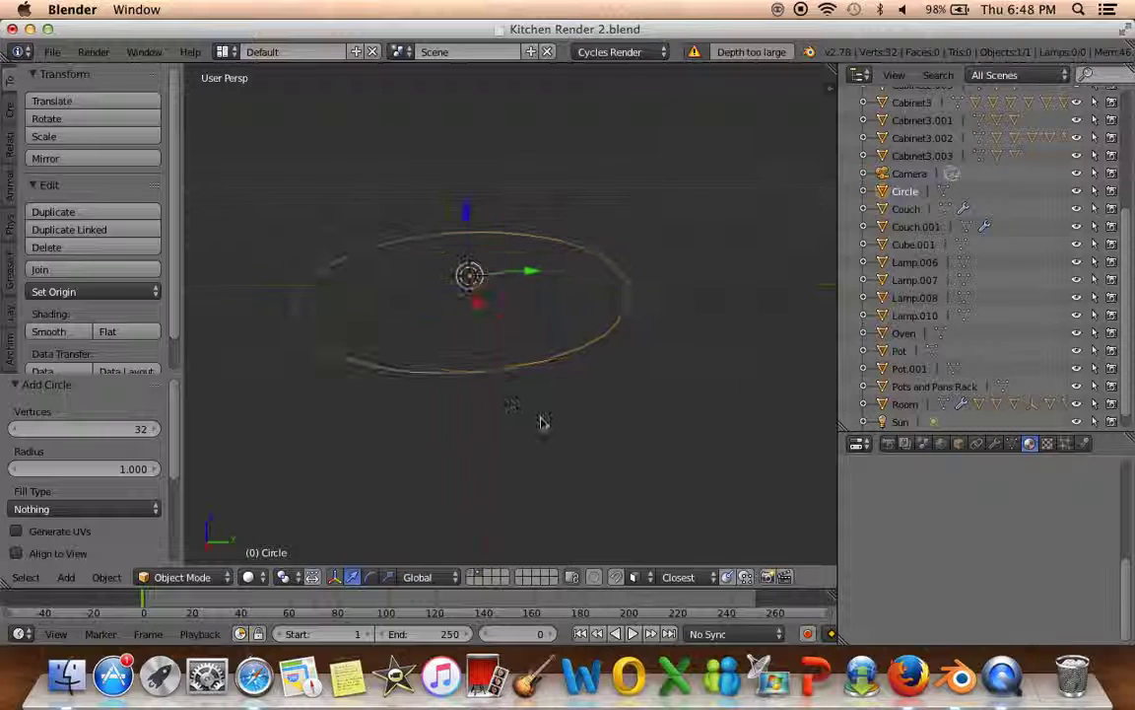
key("Tab")
key("f")
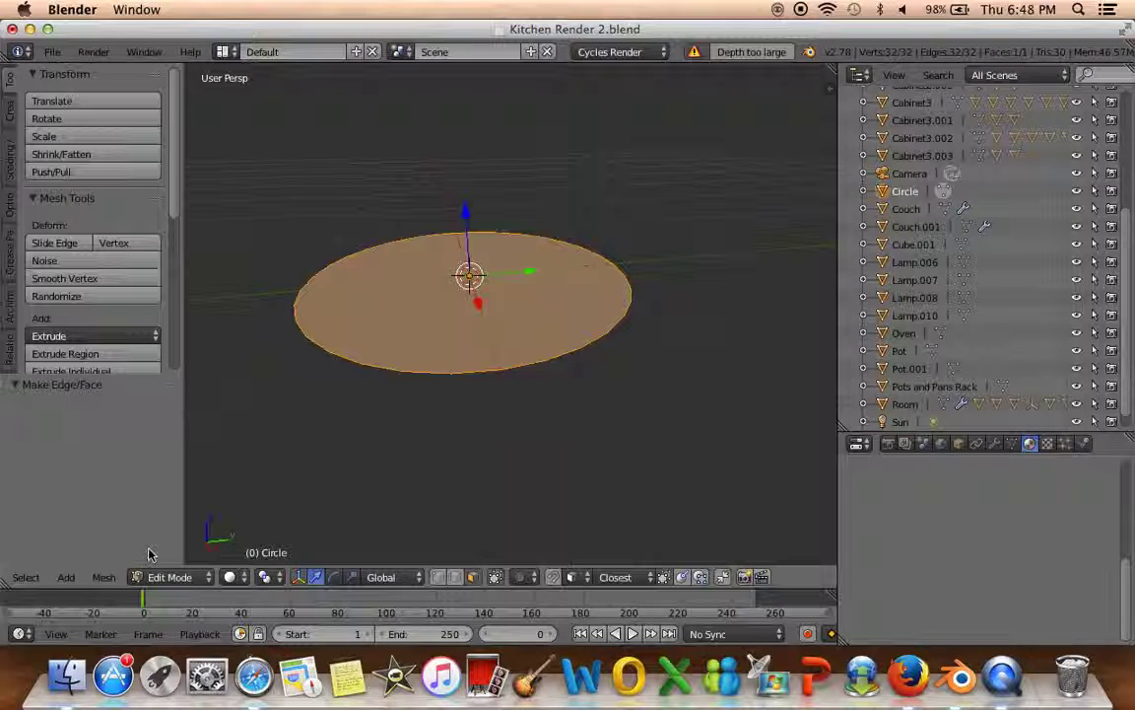
key("Tab")
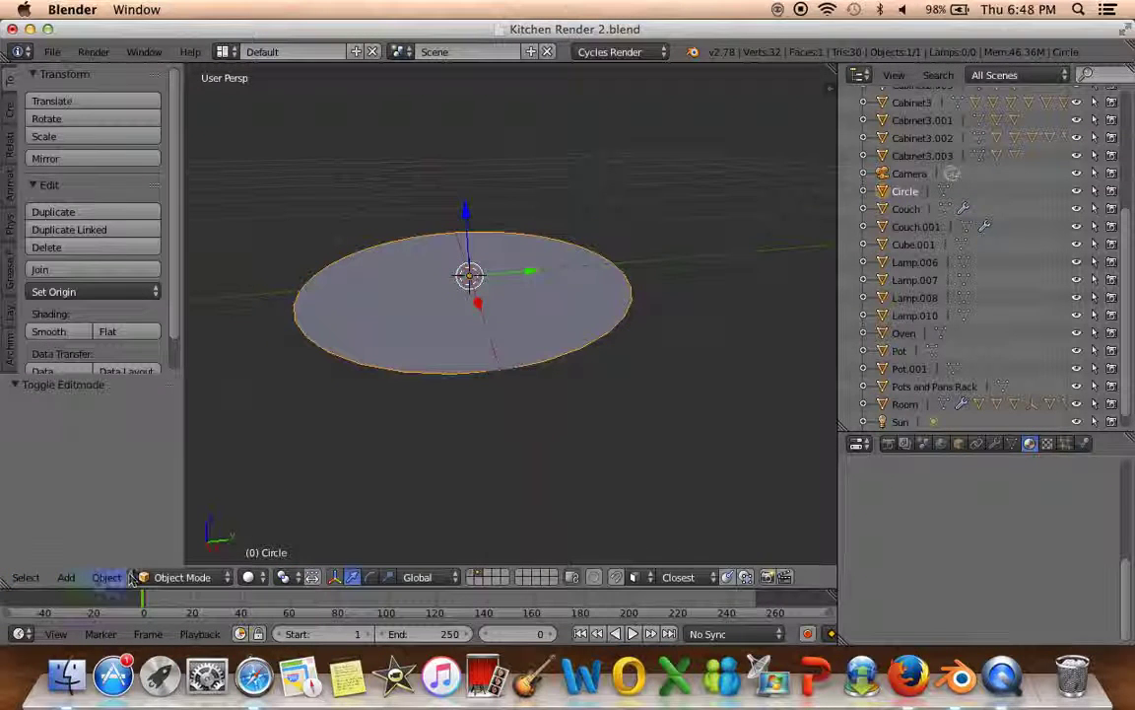
Centre the view on the circle and extrude its face upward, widening it slightly
scroll(56, 579, "left", 5)
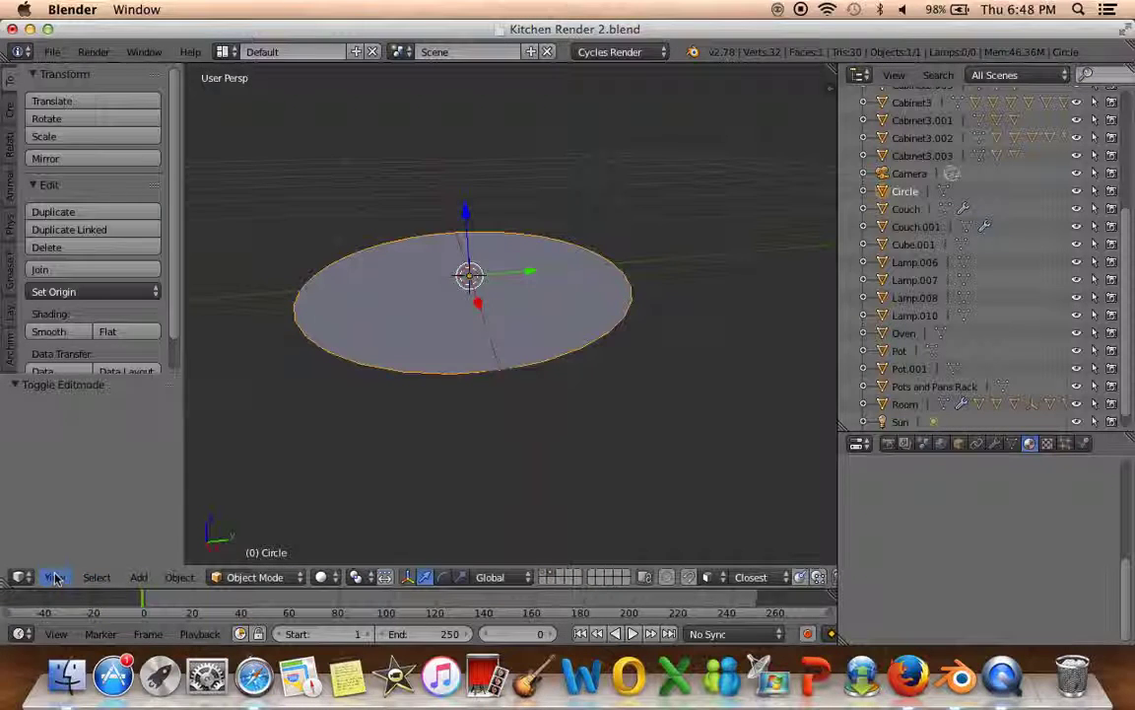
left_click(57, 580)
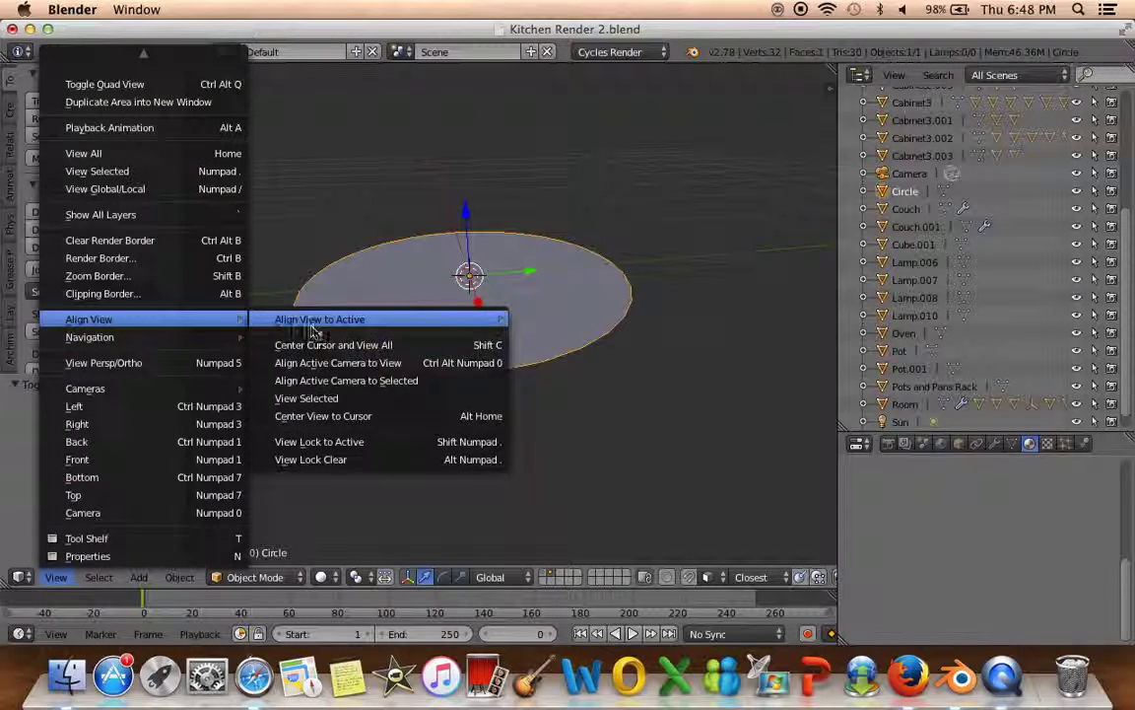
left_click(311, 397)
scroll(494, 437, "down", 5)
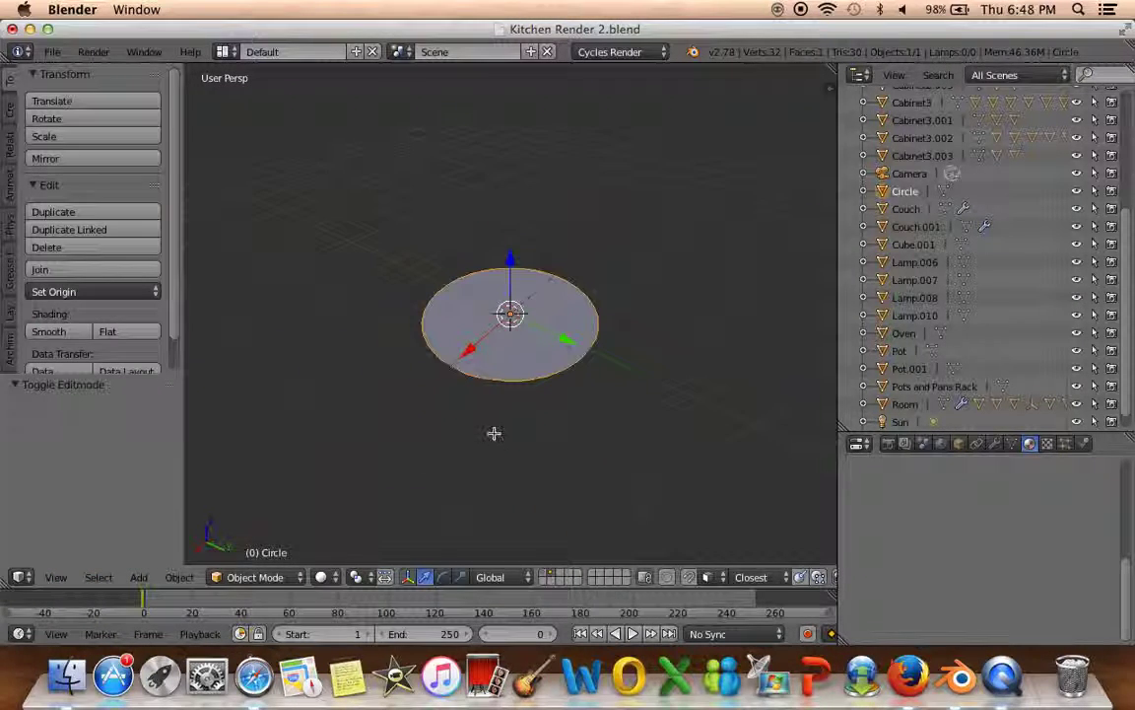
key("Tab")
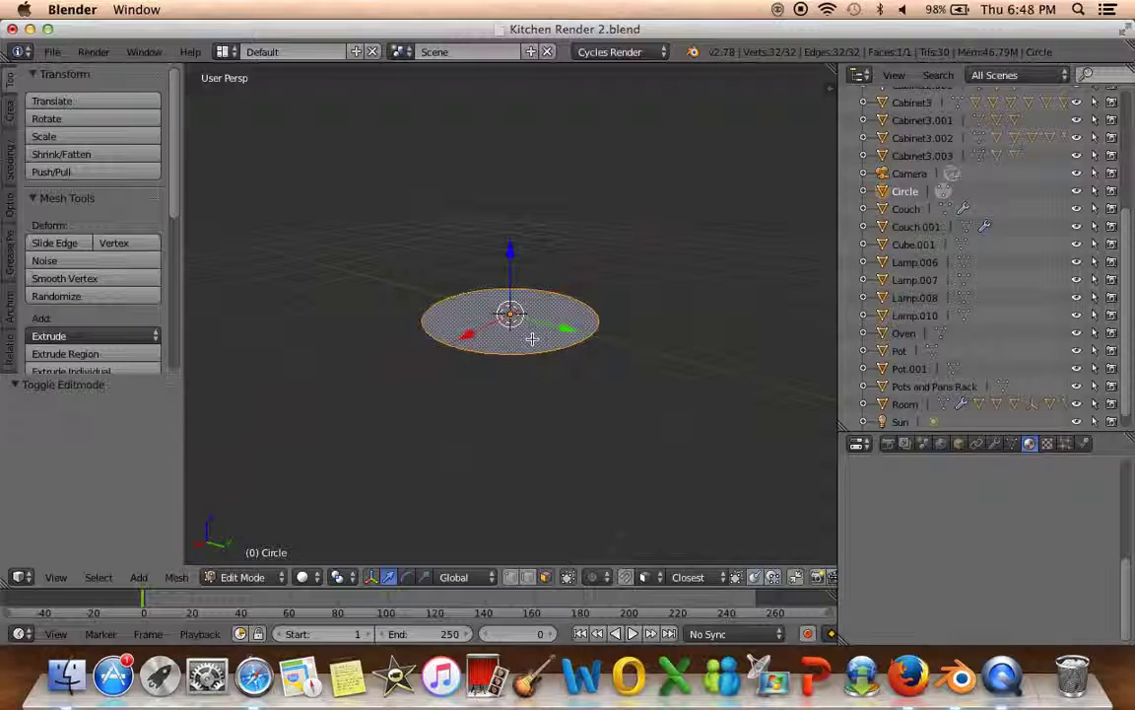
key("KP_3")
key("e")
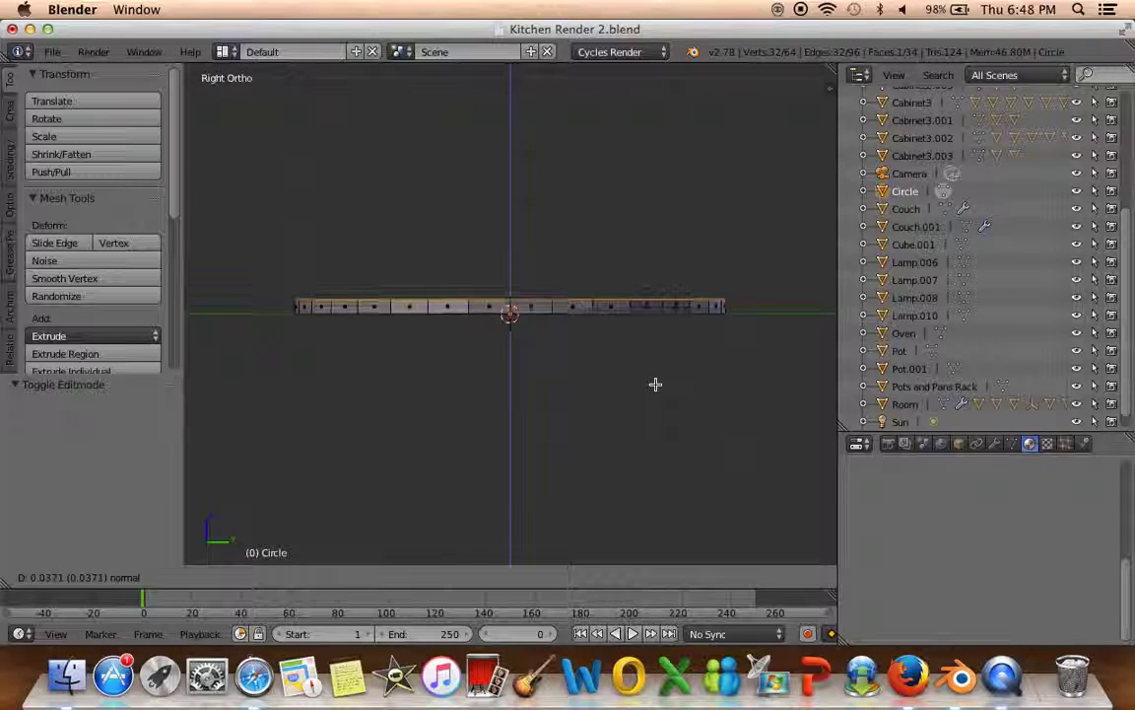
left_click(653, 383)
key("s")
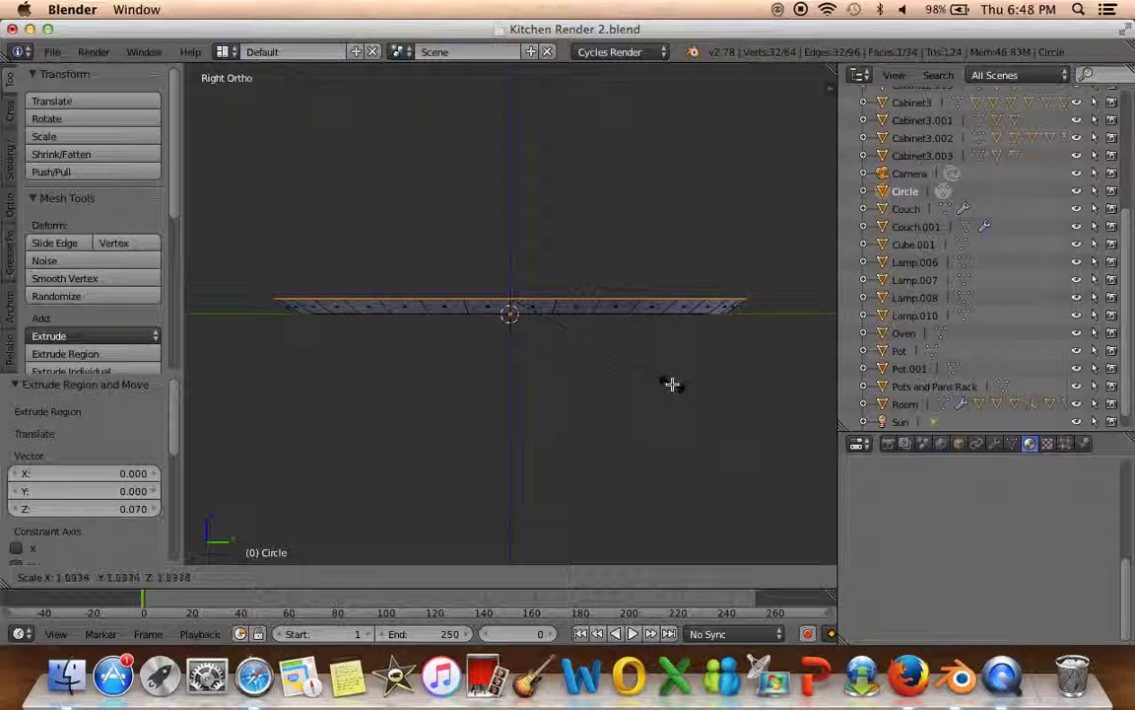
left_click(672, 383)
Extrude again, scale the face out to 1.058, then inset it to 0.976 for the rim
key("e")
left_click(677, 357)
key("s")
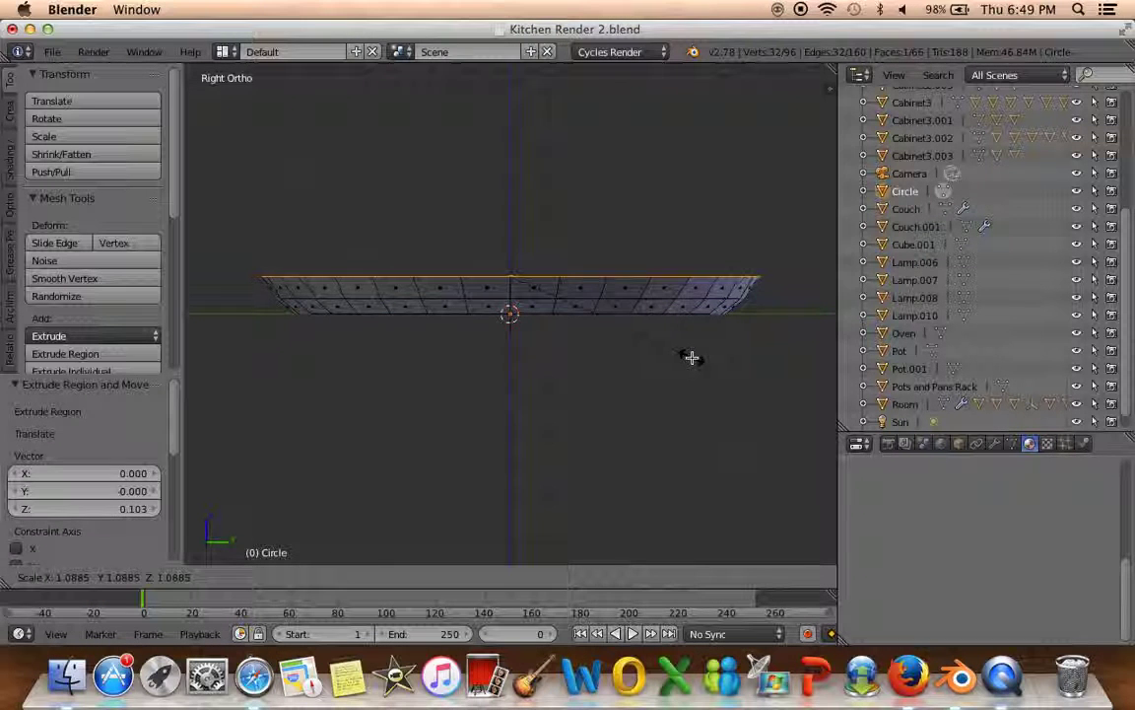
left_click(692, 358)
key("e")
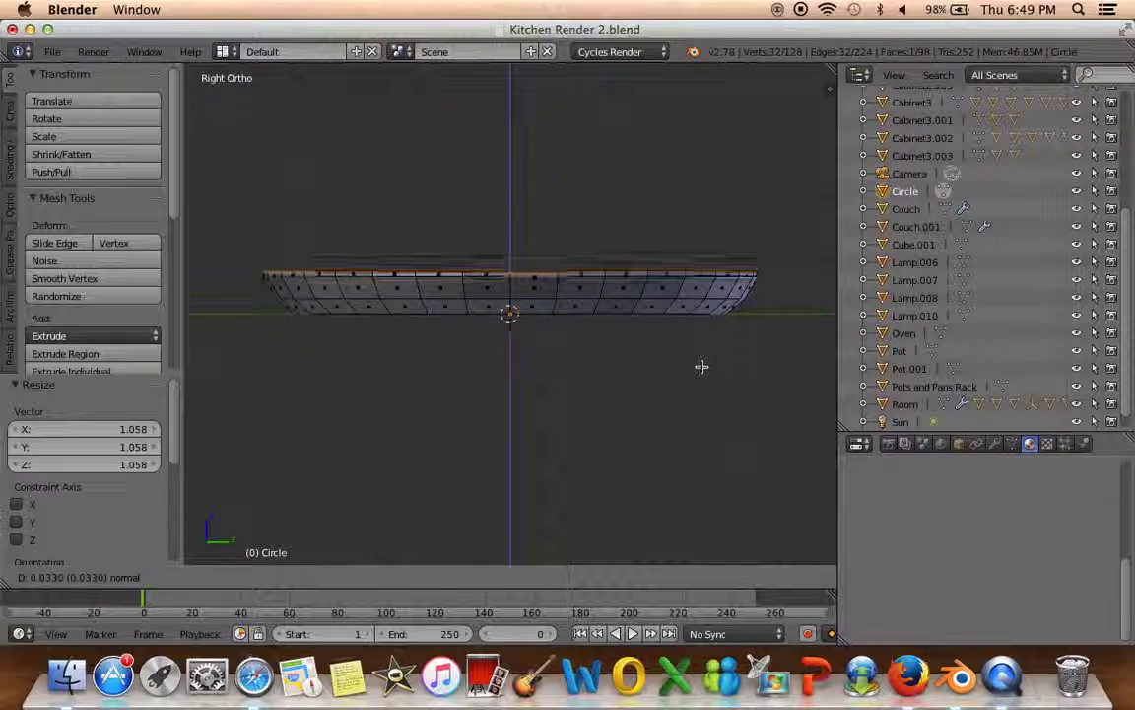
right_click(702, 367)
mouse_move(717, 363)
middle_mouse_down()
mouse_move(718, 439)
mouse_move(696, 425)
middle_mouse_up()
key("s")
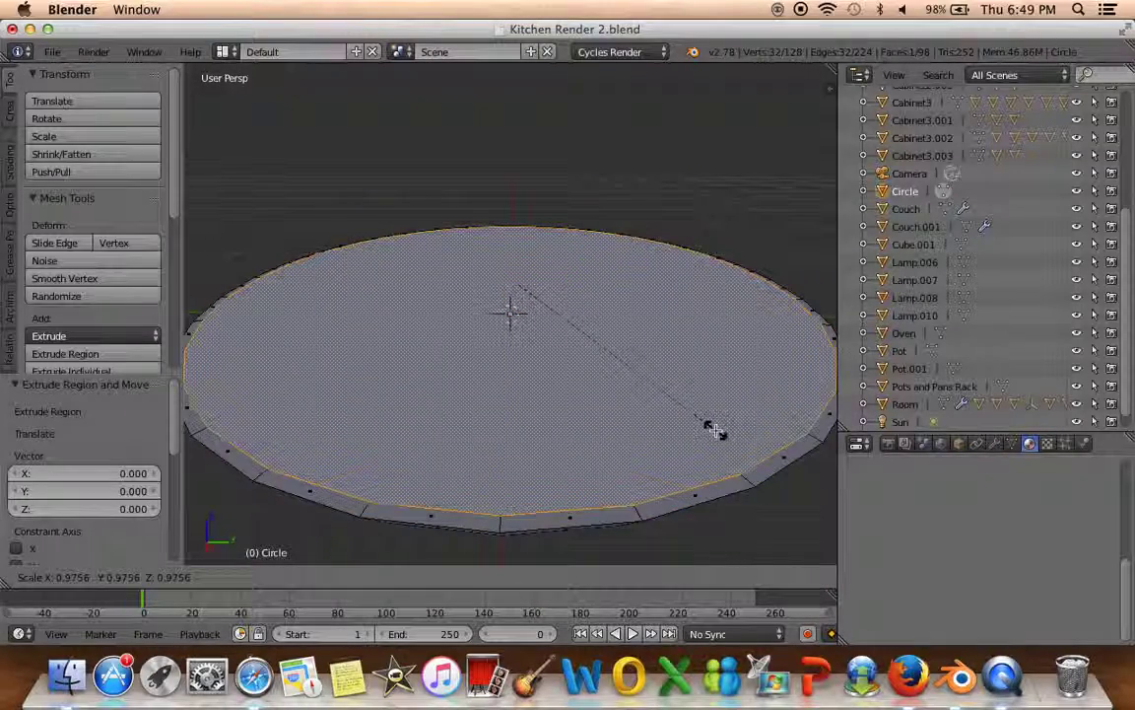
left_click(713, 430)
Lower the inner face slightly and shrink it to 0.933
key("KP_3")
key("g")
key("z")
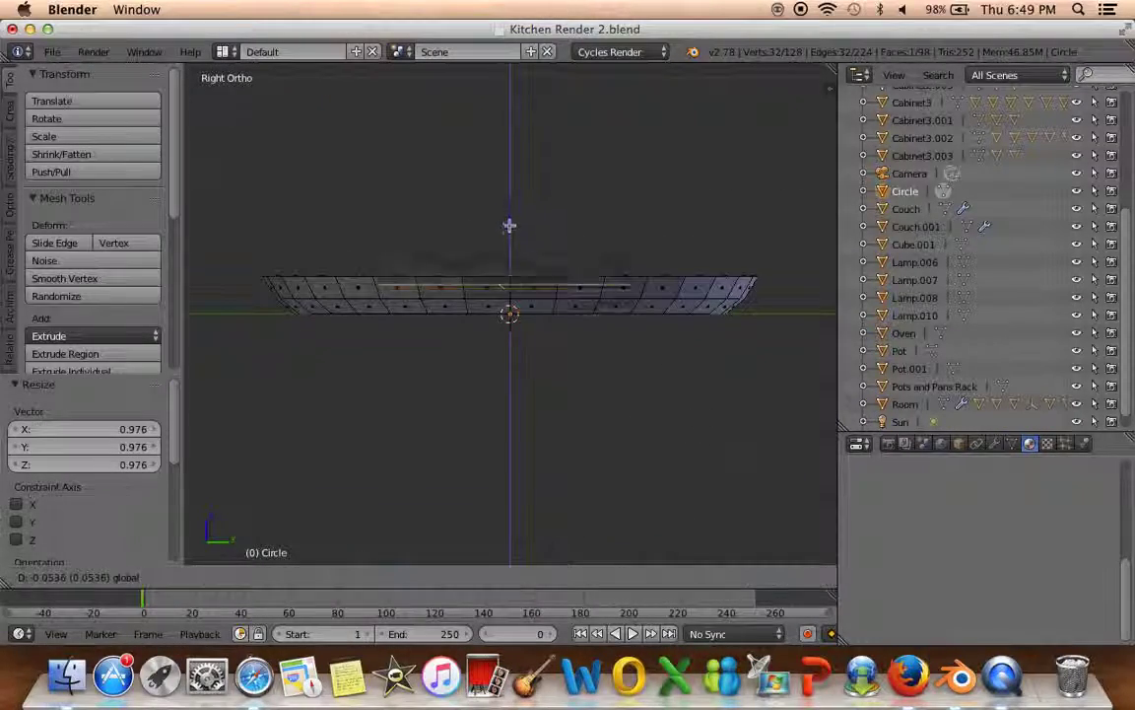
left_click(510, 232)
key("s")
left_click(641, 379)
mouse_move(642, 380)
middle_mouse_down()
mouse_move(640, 457)
mouse_move(644, 426)
middle_mouse_up()
key("KP_3")
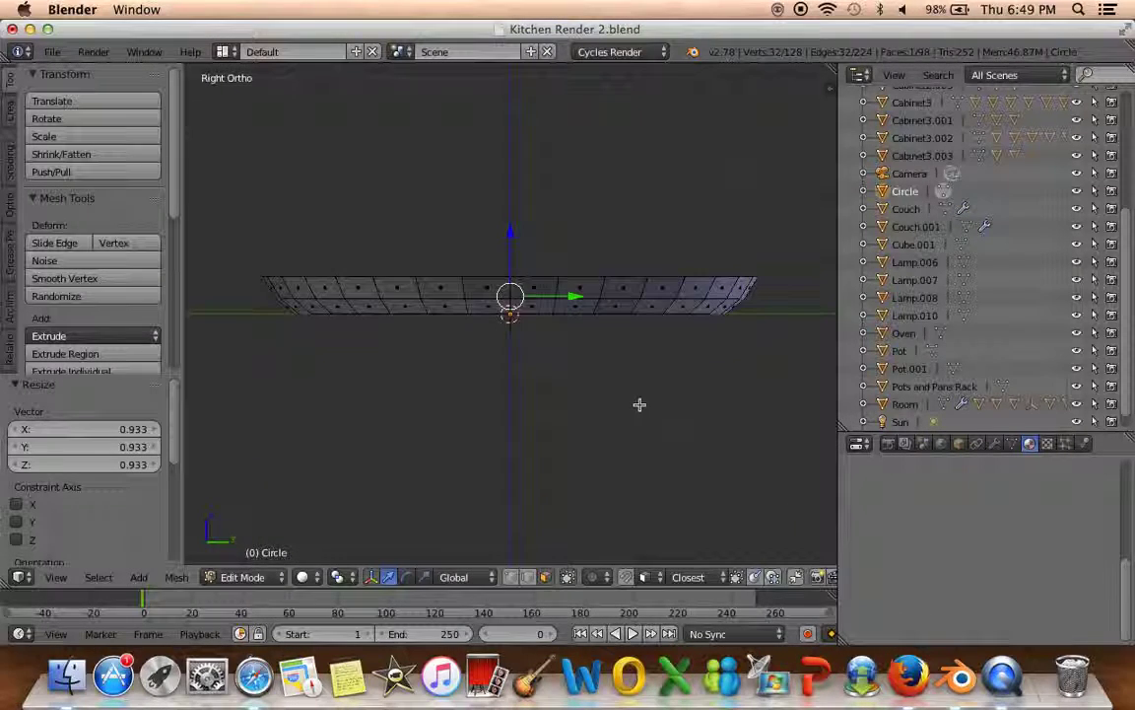
Extrude the inner face, shrink it to 0.869 and lower it to form the dish floor
key("e")
key("s")
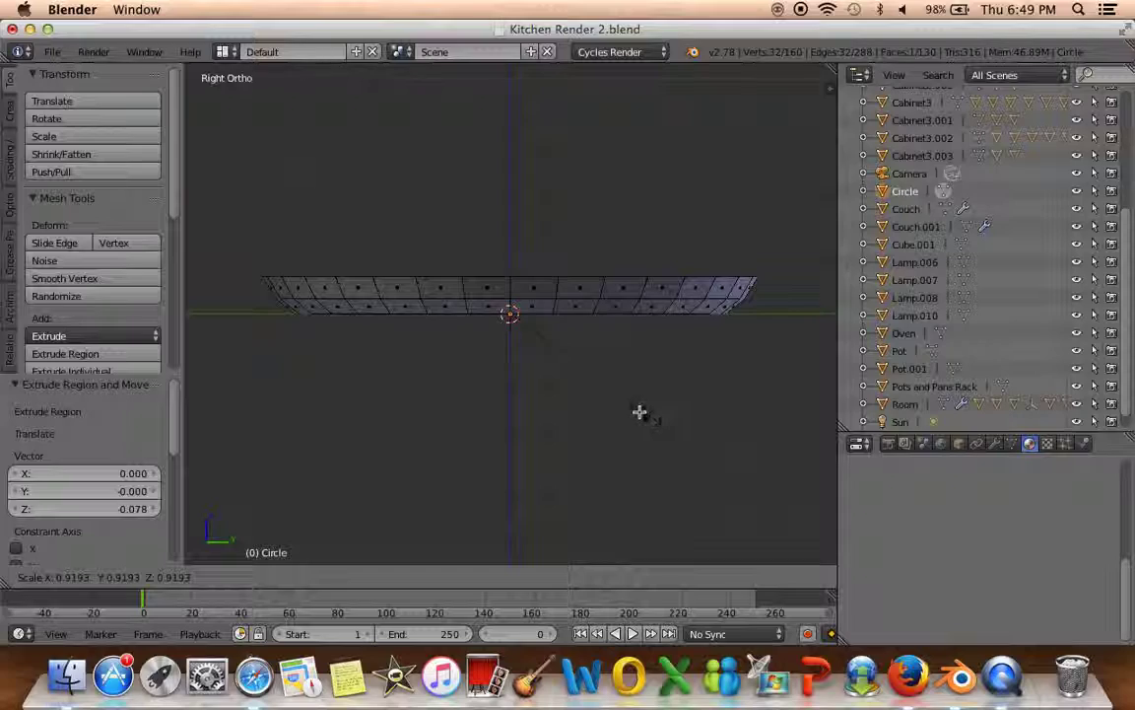
left_click(643, 412)
middle_click_drag(644, 412, 631, 375)
key("e")
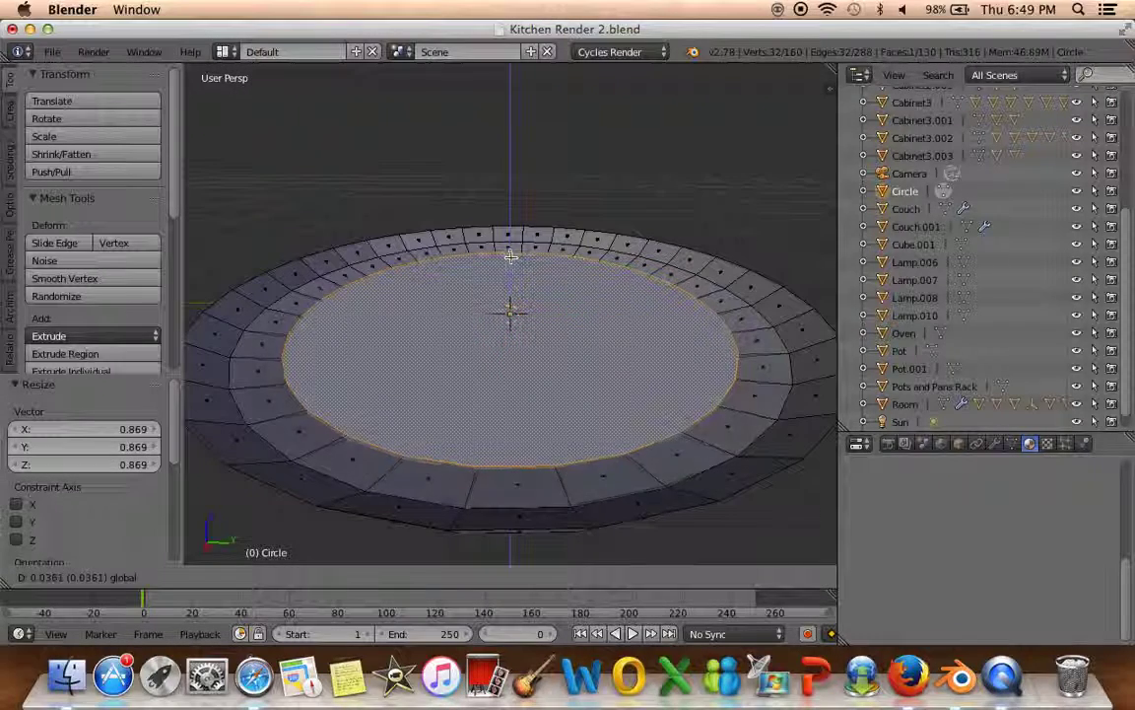
key("z")
left_click(511, 255)
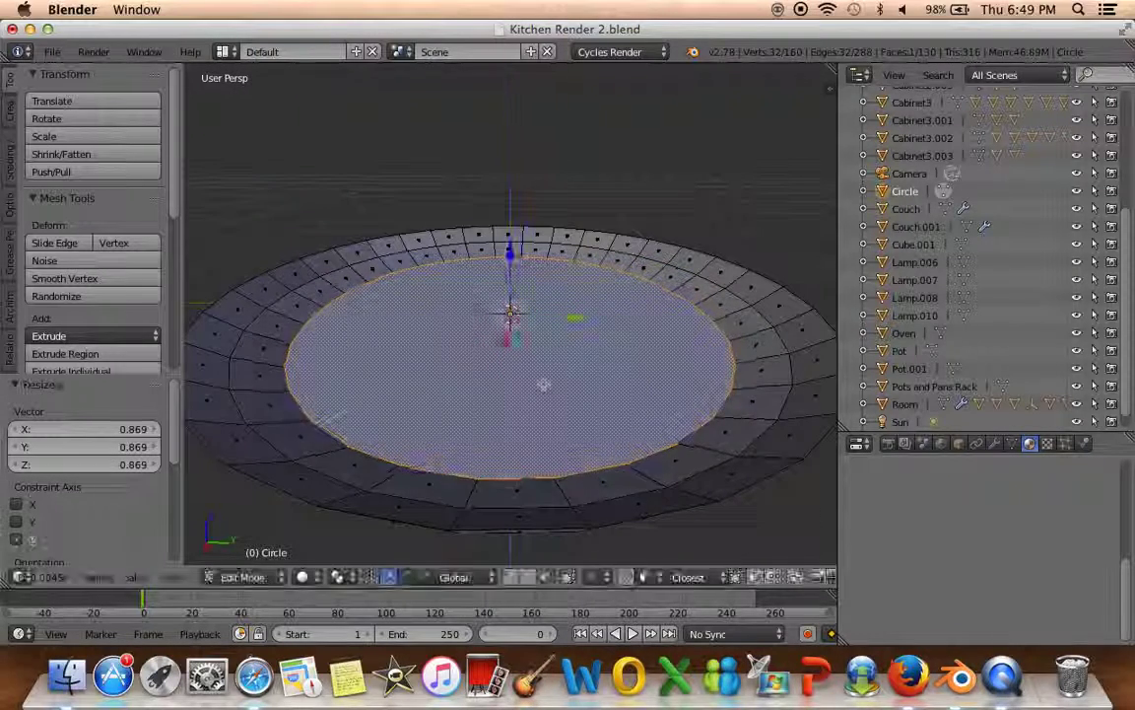
mouse_move(506, 326)
middle_mouse_down()
mouse_move(540, 292)
mouse_move(611, 335)
middle_mouse_up()
key("Tab")
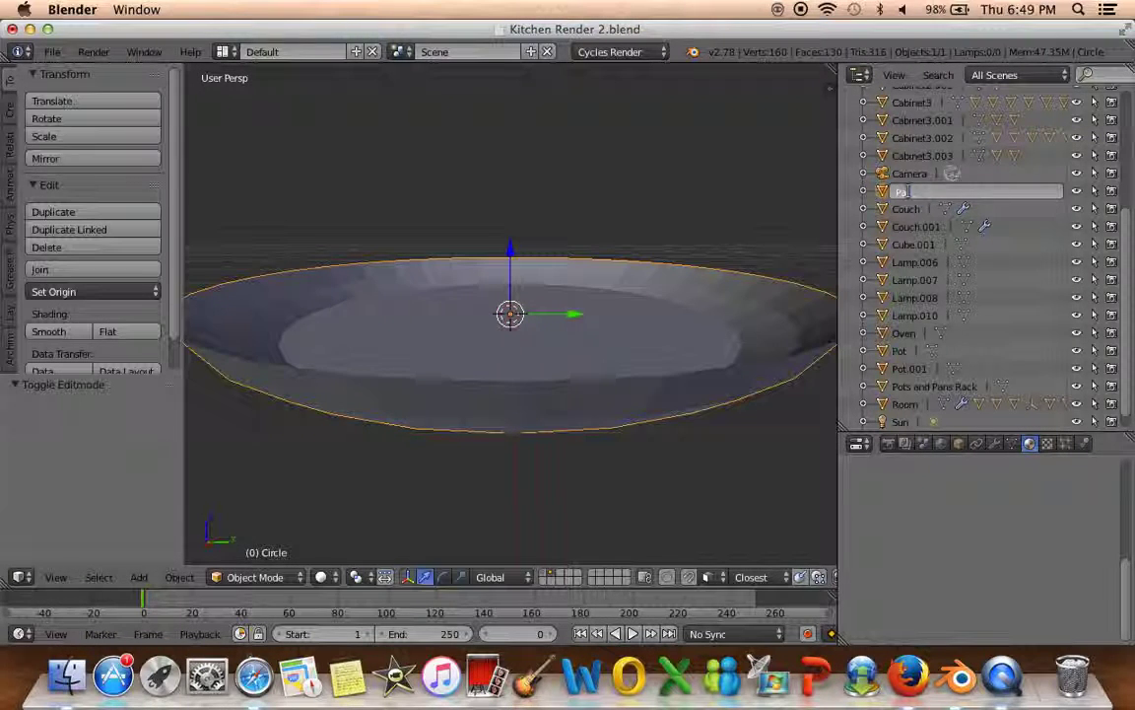
Rename the dish to Plate and send it to the kitchen layer, showing all layers
type("n")
key("Return")
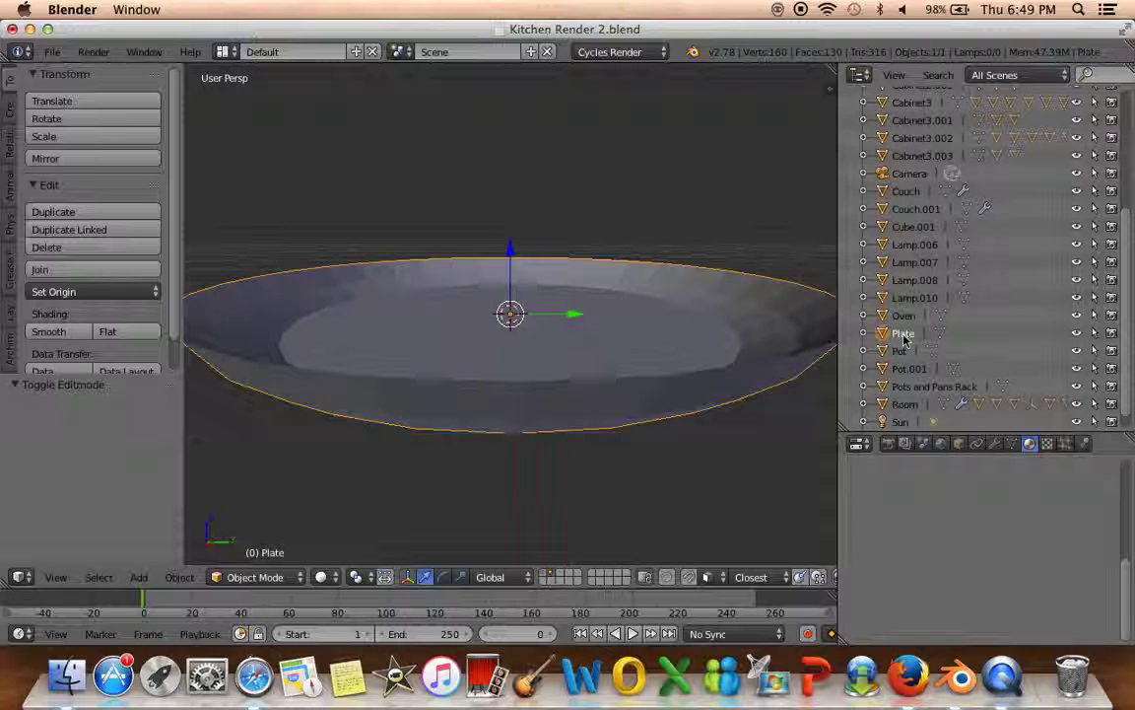
middle_click_drag(793, 489, 641, 512)
mouse_move(418, 510)
middle_mouse_down()
mouse_move(677, 535)
mouse_move(547, 545)
mouse_move(540, 434)
mouse_move(559, 380)
middle_mouse_up()
key("m")
left_click(731, 411)
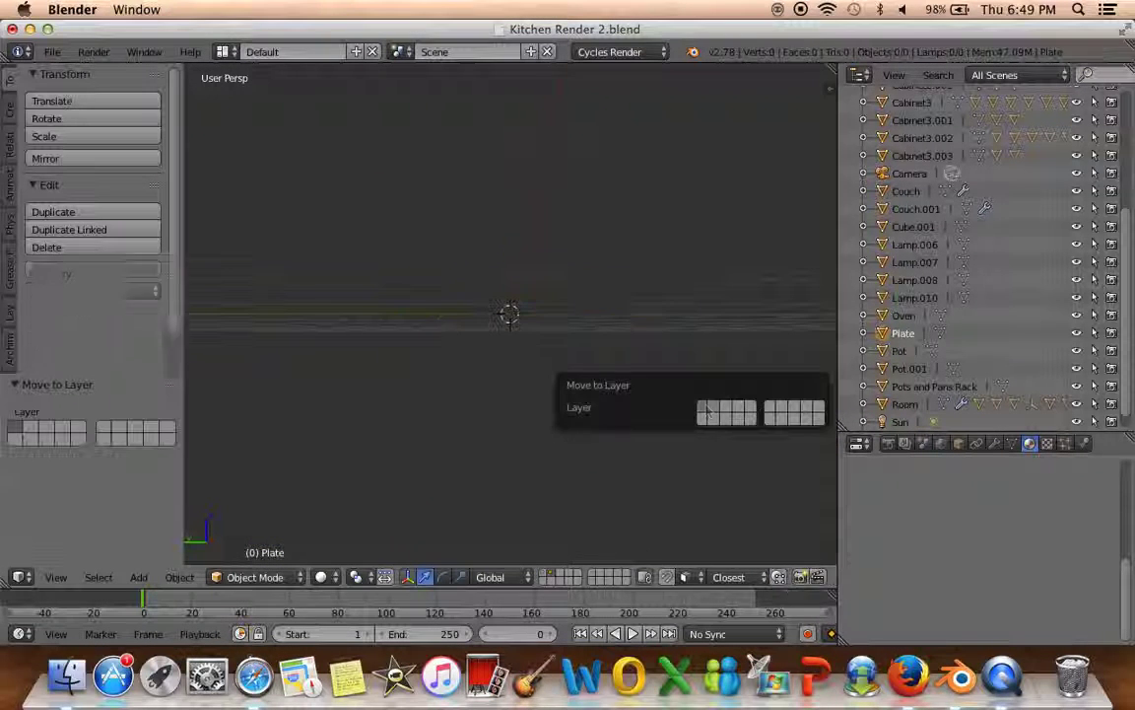
key("grave")
Shift the plate 4.92 units along X toward the room
mouse_move(513, 414)
middle_mouse_down()
mouse_move(510, 393)
mouse_move(380, 401)
mouse_move(431, 384)
mouse_move(402, 375)
mouse_move(456, 316)
middle_mouse_up()
key("g")
left_click(204, 472)
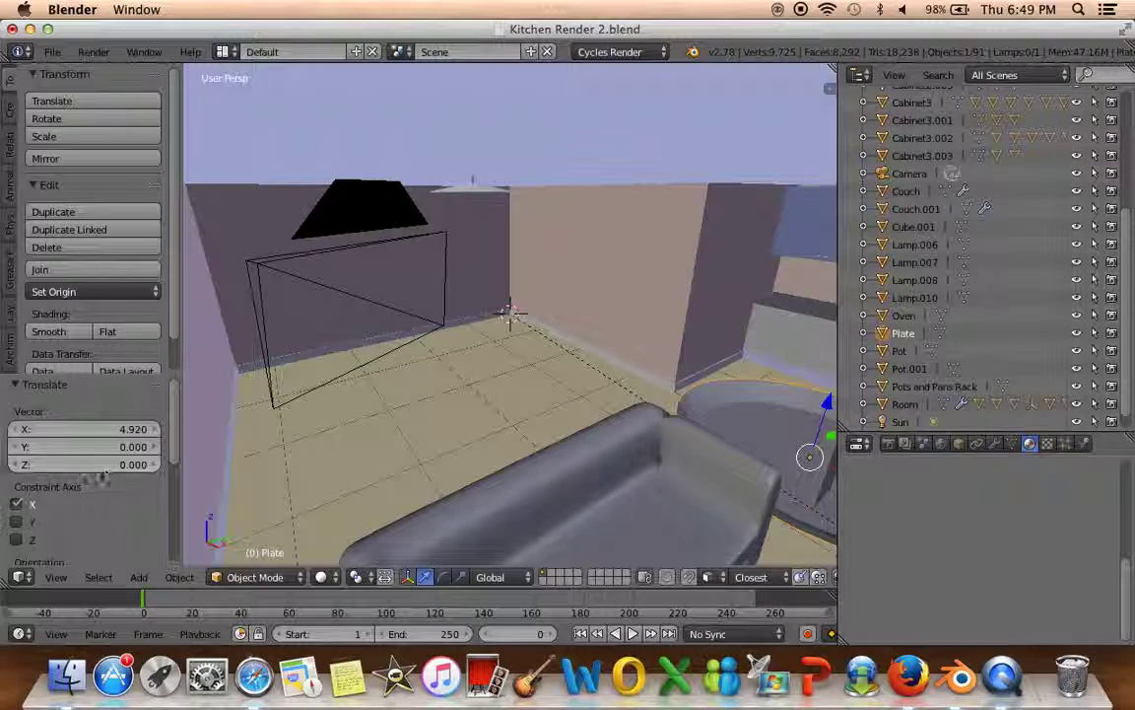
Centre the view on the plate and raise it onto the counter at Z 0.957
key("KP_Decimal")
middle_click_drag(424, 394, 407, 482)
scroll(405, 482, "down", 5)
key("g")
key("x")
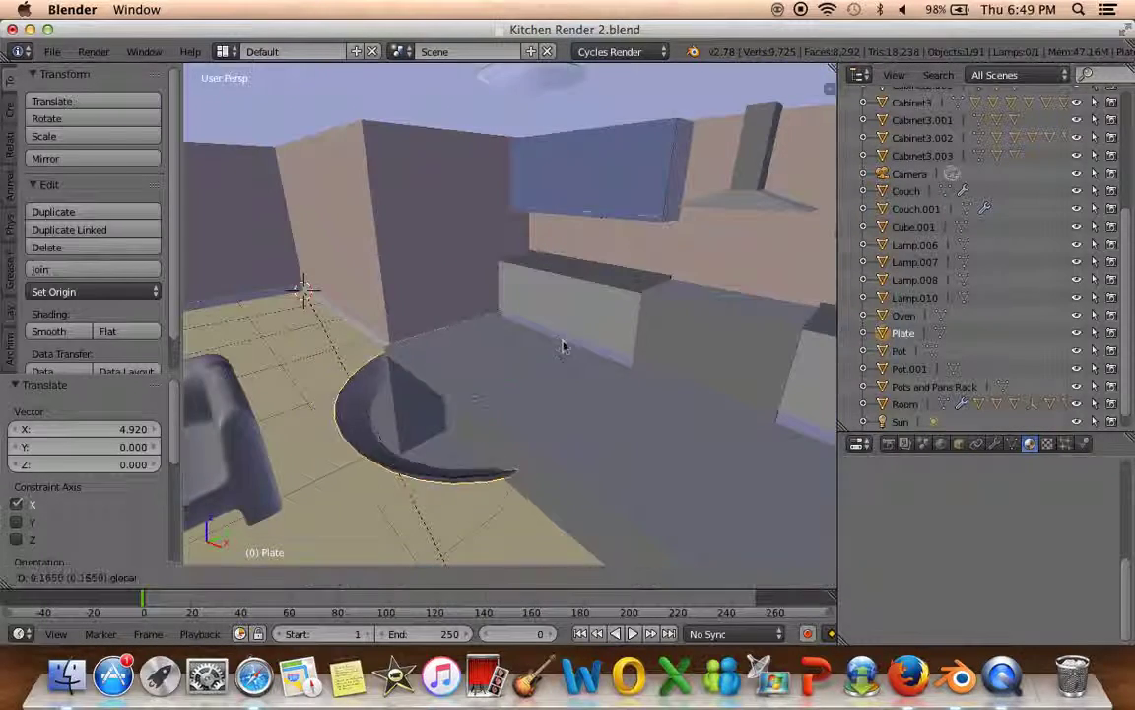
right_click(637, 297)
key("g")
key("z")
left_click(639, 207)
From a level front view, scale the plate down to a smaller size
middle_click_drag(552, 295, 507, 342)
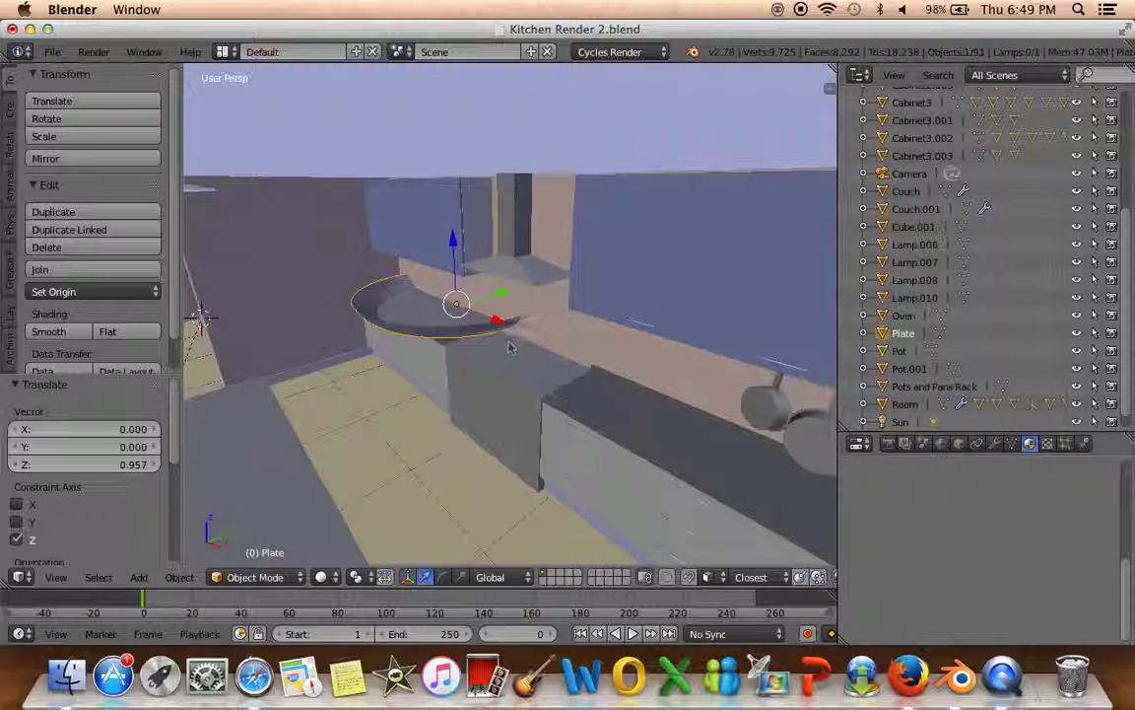
scroll(397, 386, "up", 5)
scroll(465, 384, "down", 3)
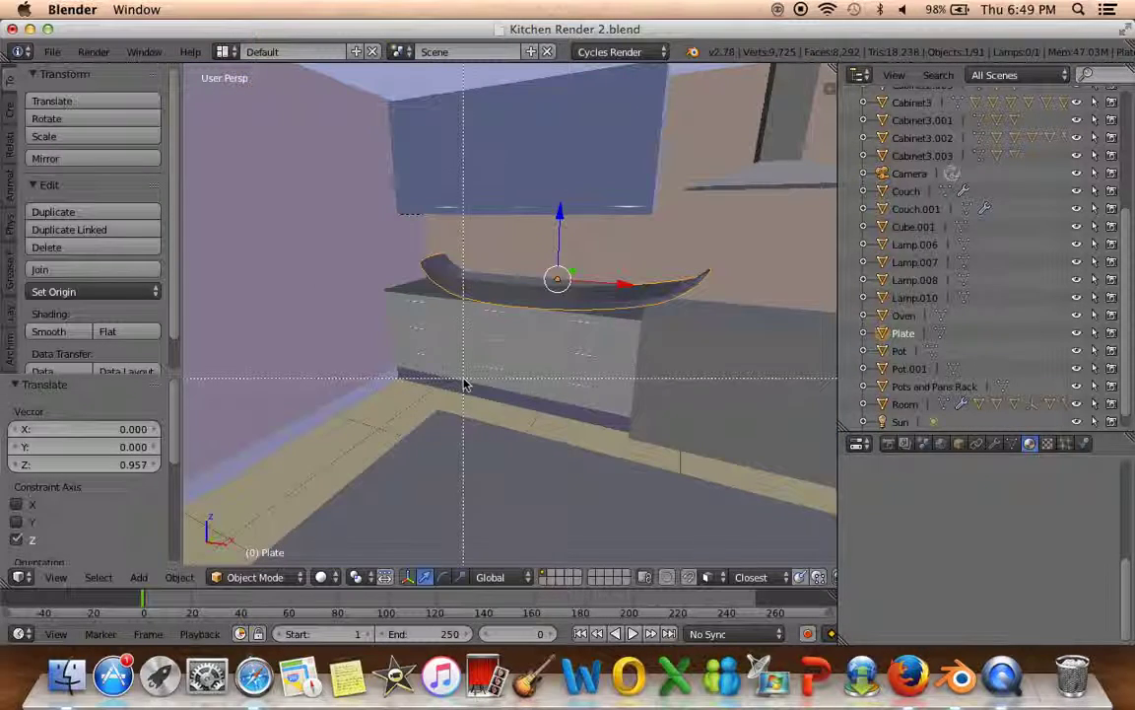
left_click(56, 577)
mouse_move(89, 319)
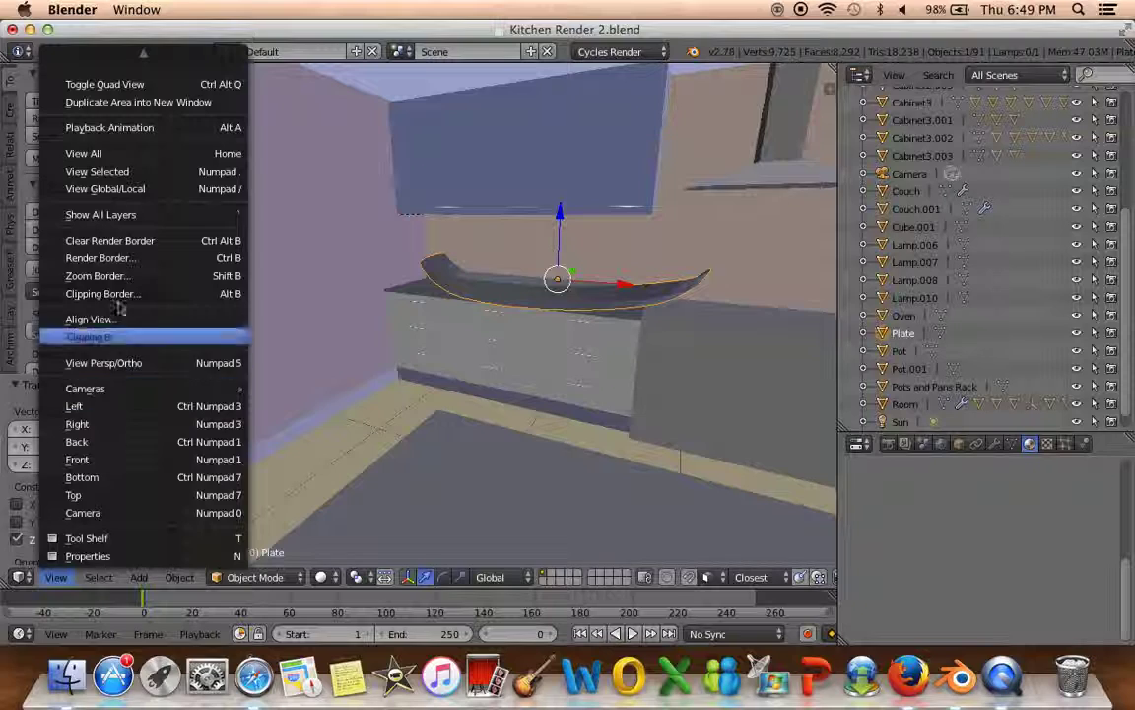
left_click(340, 363)
middle_click_drag(286, 396, 305, 335)
key("s")
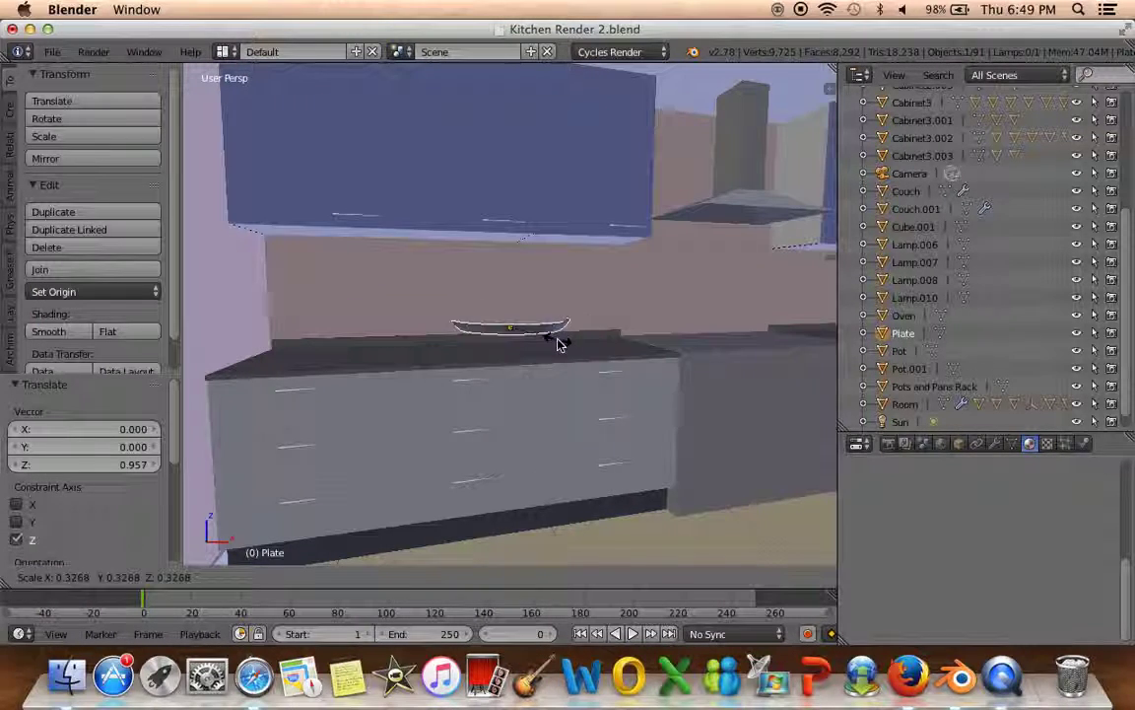
left_click(550, 334)
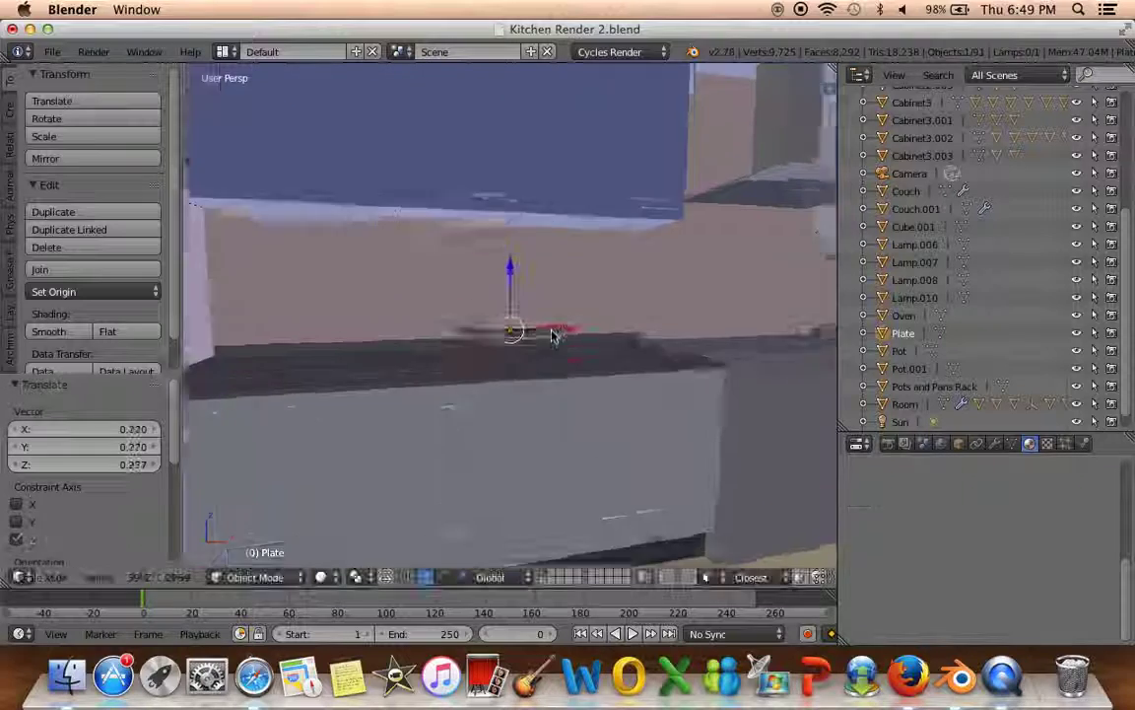
Slide the plate along Y to its counter spot and shrink it to 0.549 scale
middle_click_drag(553, 332, 474, 327)
key("g")
key("y")
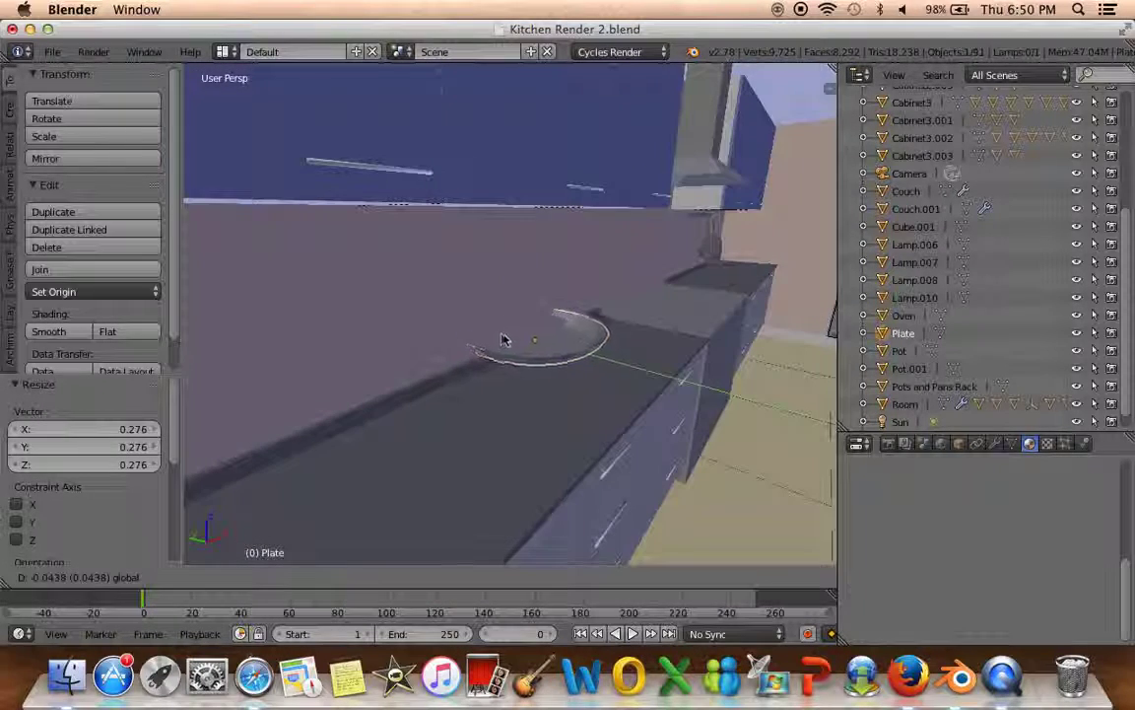
left_click(557, 359)
key("s")
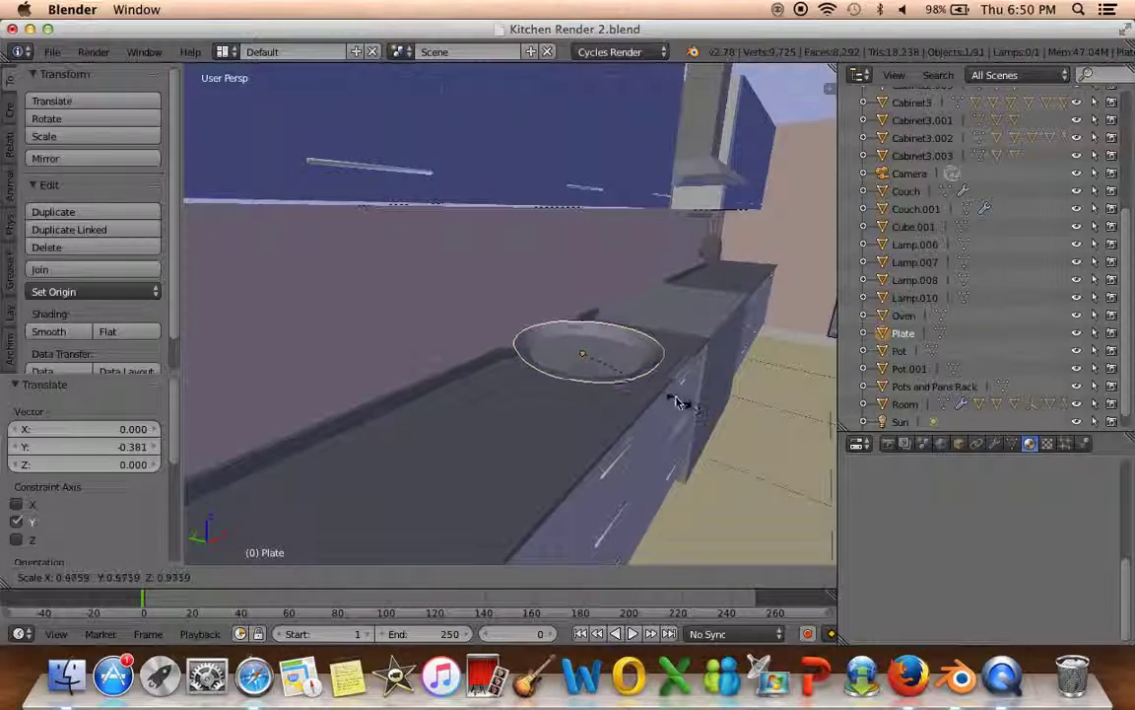
left_click(650, 380)
Lower the plate onto the countertop and enter Edit Mode on its mesh
middle_click_drag(654, 413, 519, 284)
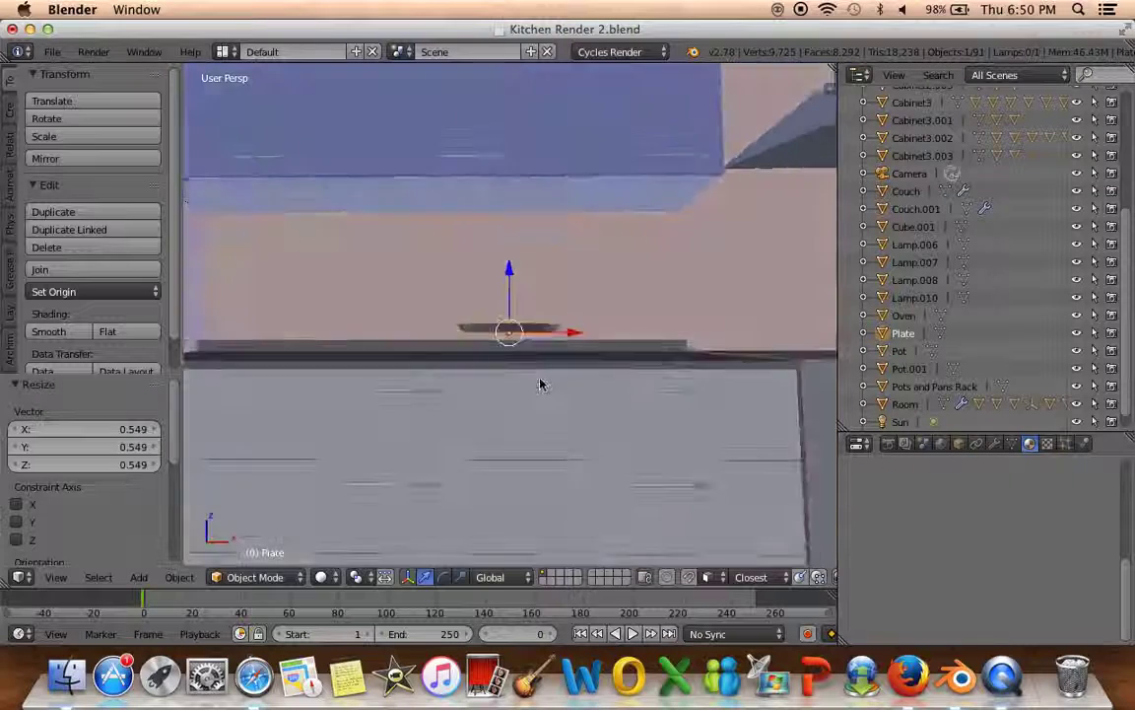
left_click_drag(518, 285, 523, 310)
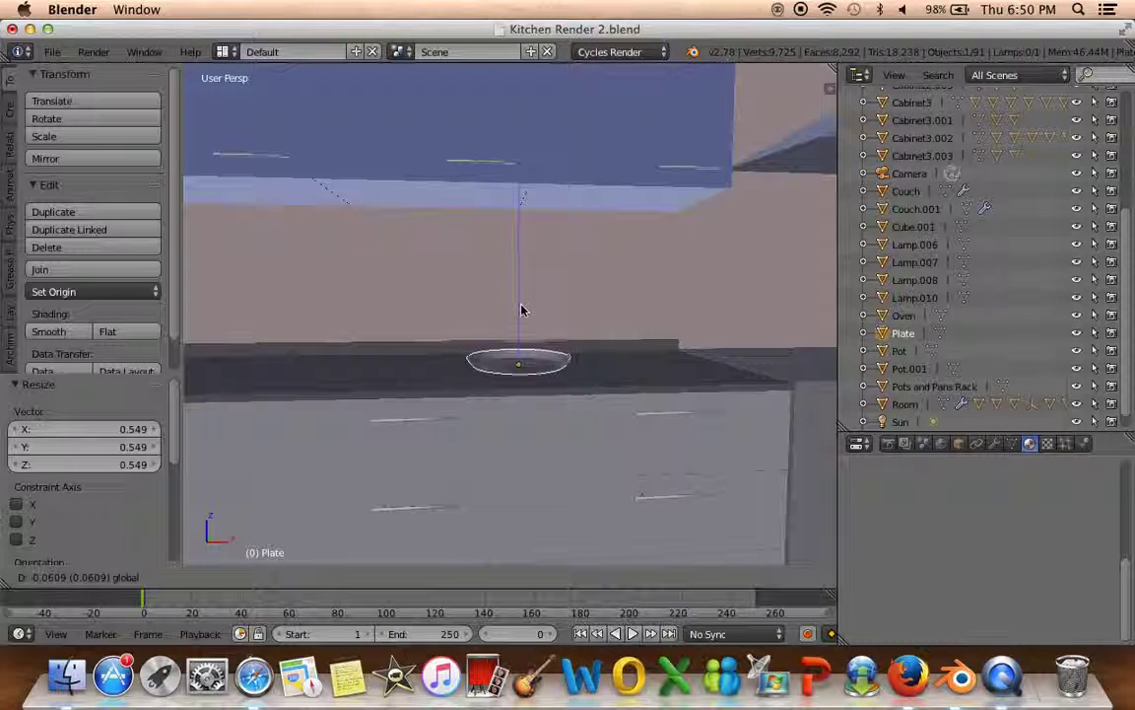
left_click(522, 309)
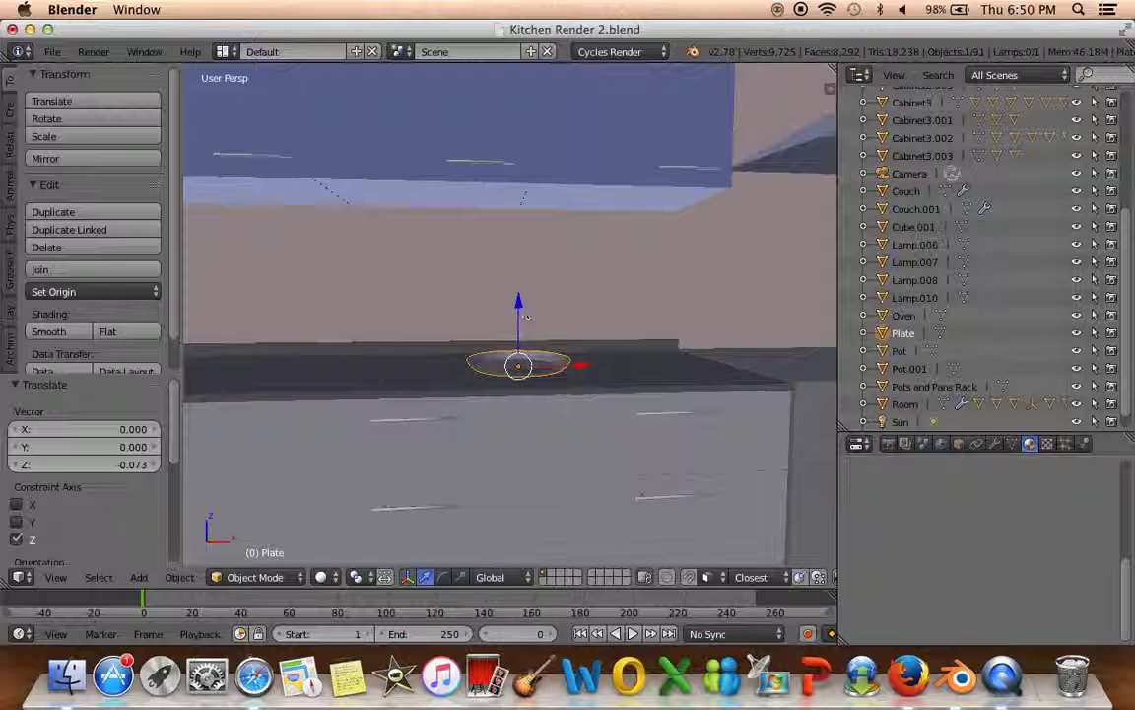
key("Tab")
scroll(561, 431, "up", 5)
scroll(561, 431, "down", 3)
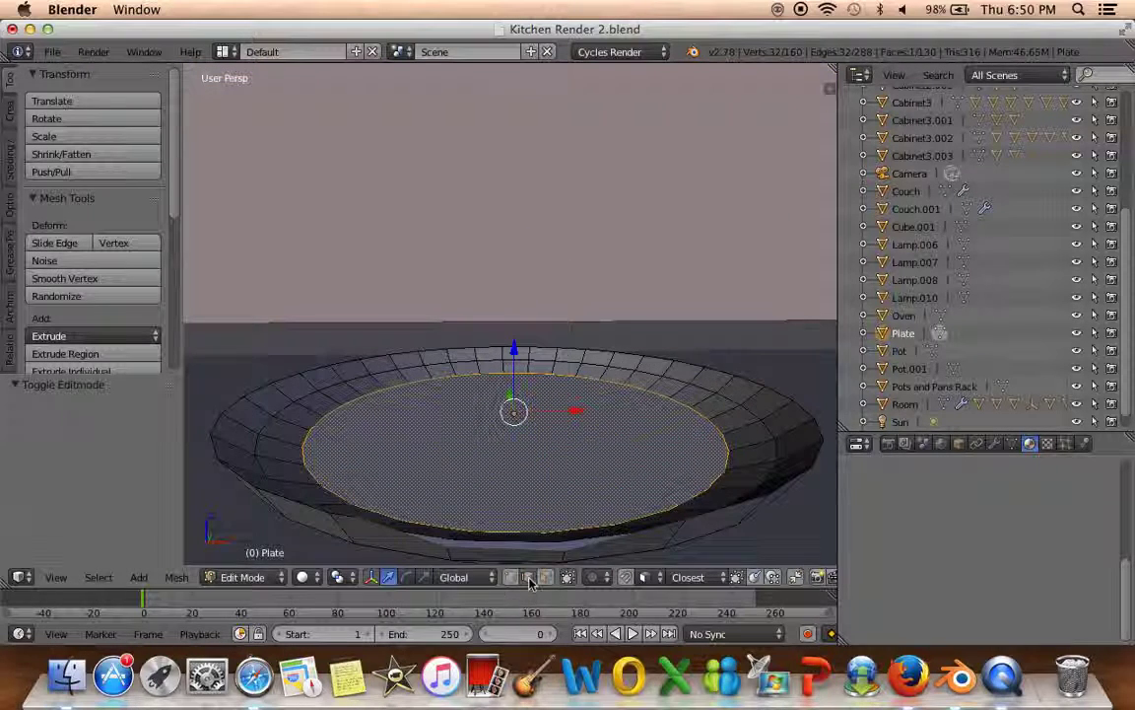
Select the rim edge loops and trial-delete them as vertices, then edges, undoing both
right_click(739, 404)
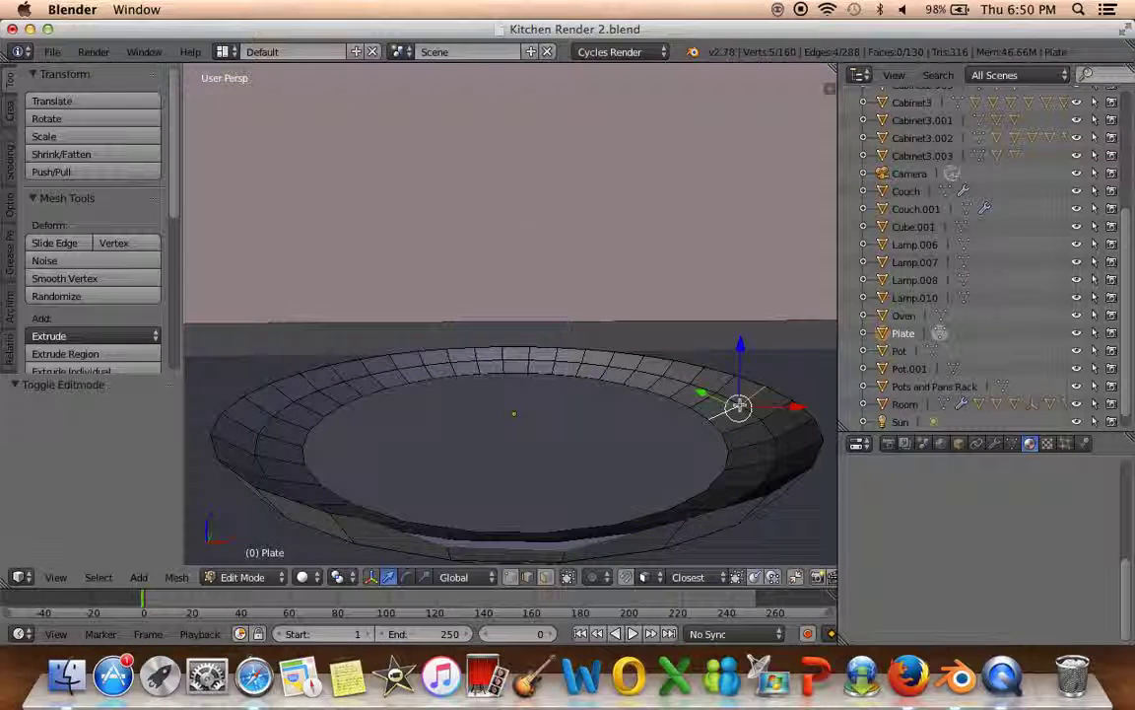
right_click(726, 397, "alt")
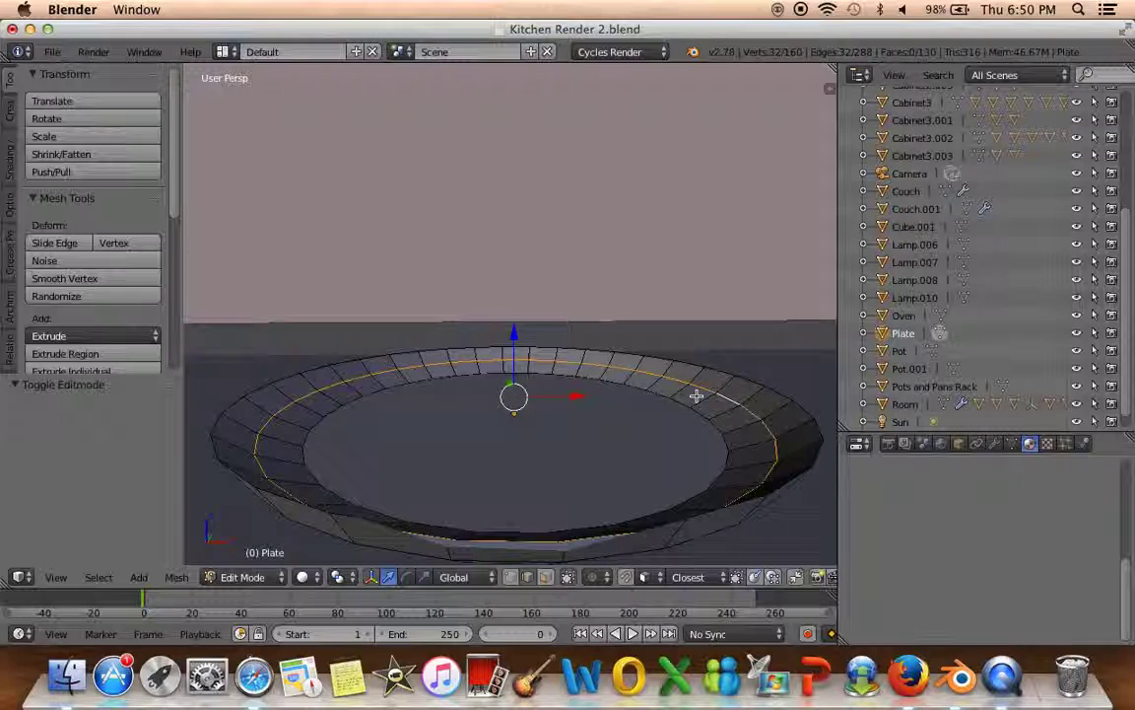
right_click(747, 376, "alt+shift")
key("x")
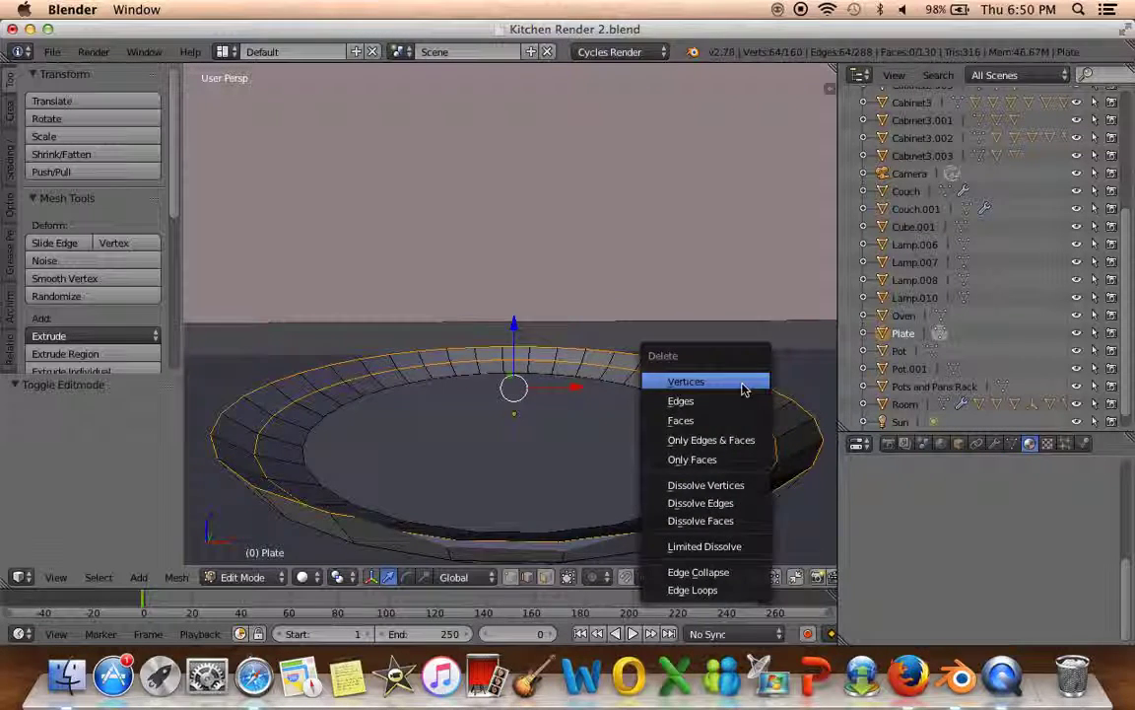
left_click(744, 389)
key("ctrl+z")
scroll(687, 482, "up", 5)
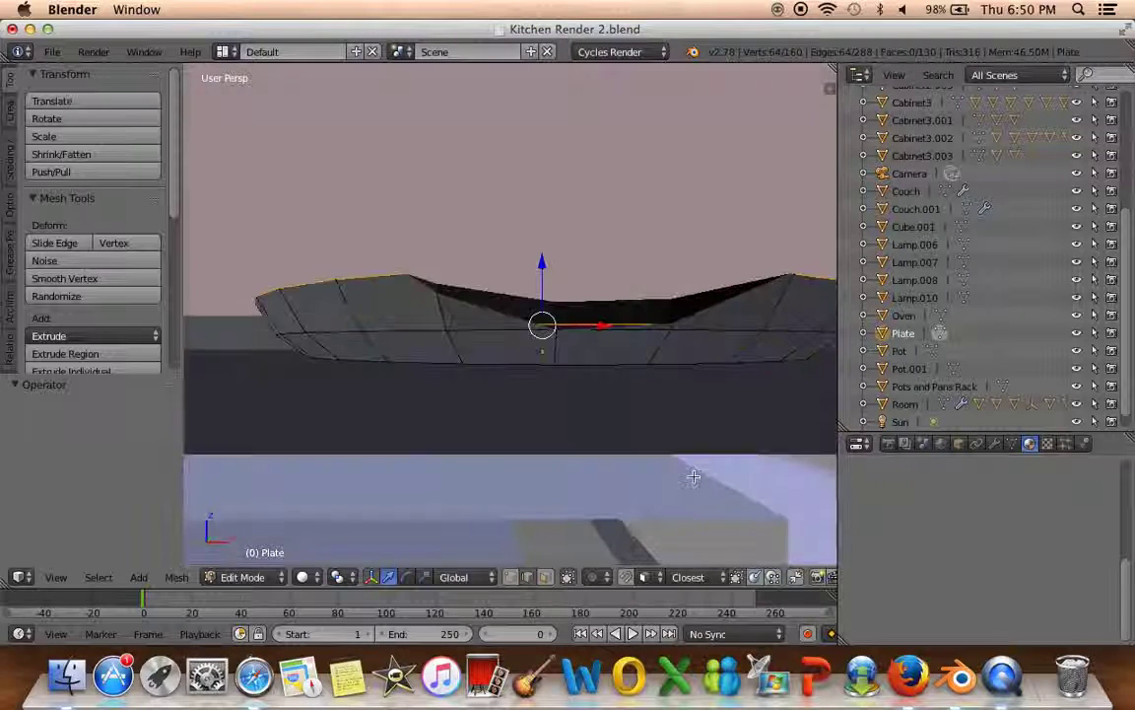
key("x")
left_click(670, 437)
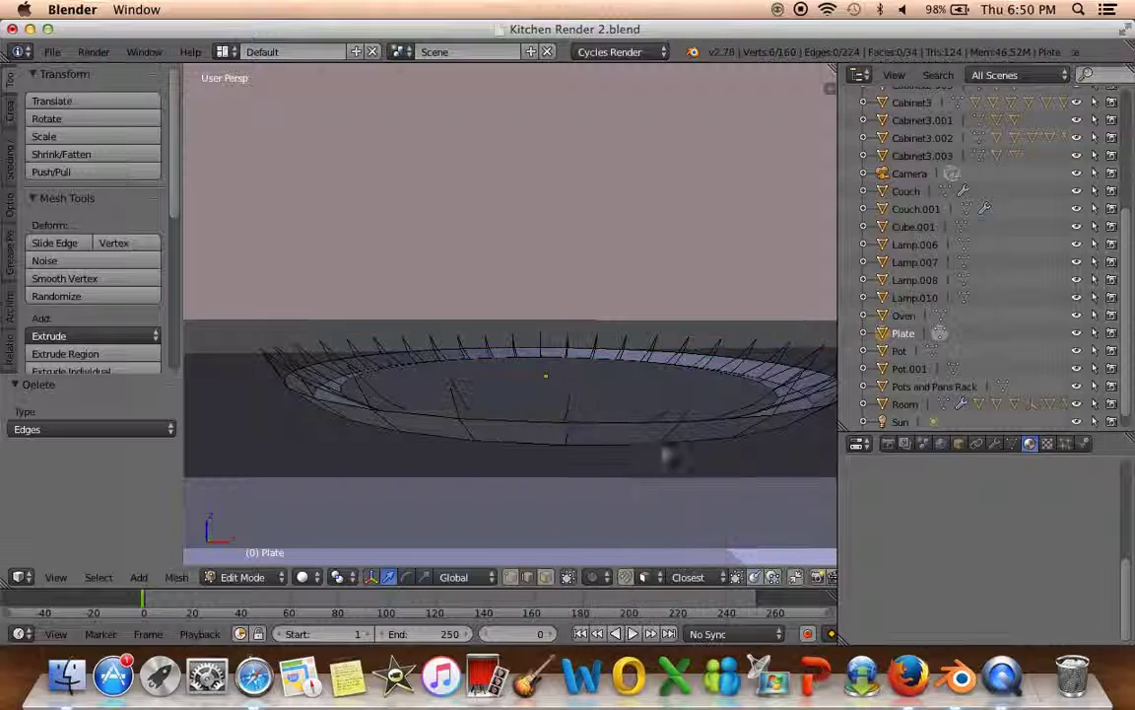
scroll(663, 463, "down", 3)
scroll(657, 471, "up", 3)
key("ctrl+z")
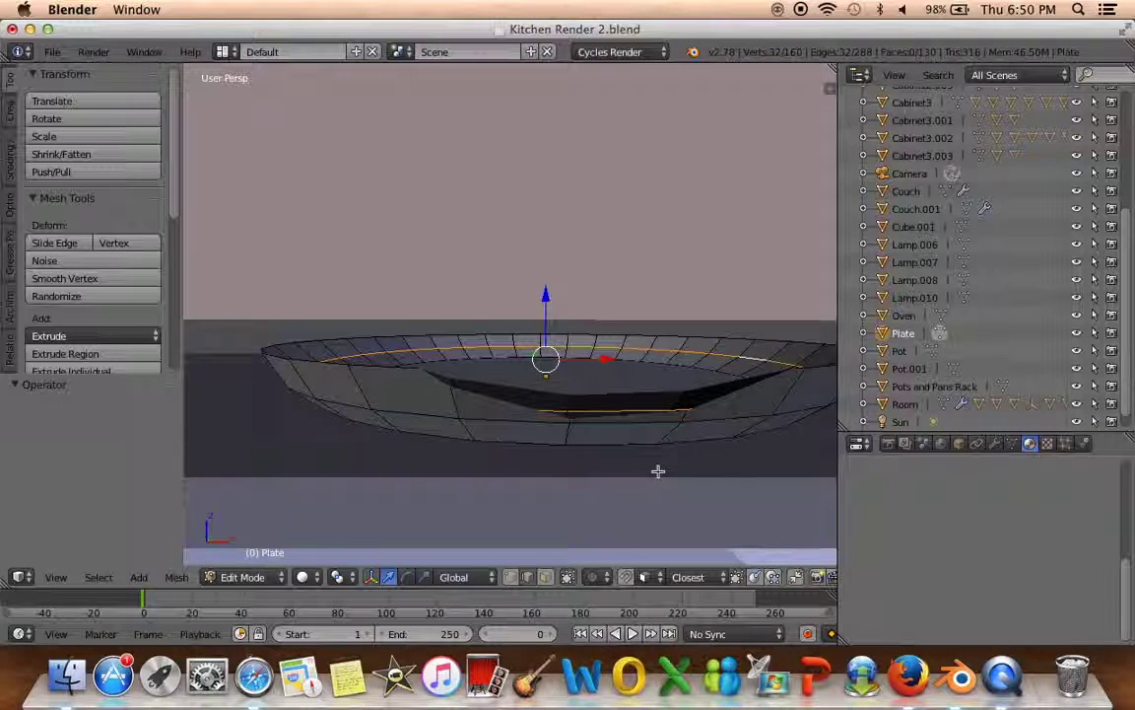
In face select mode, delete two rim face loops of the plate
middle_click_drag(657, 471, 648, 499)
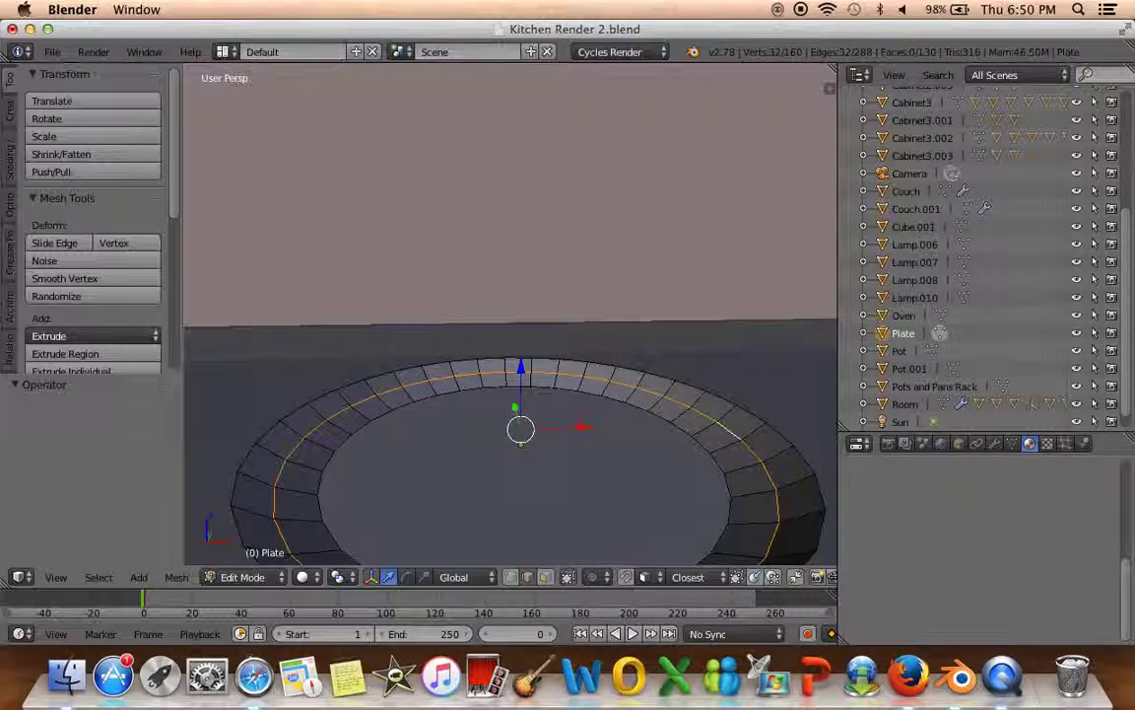
left_click(545, 578)
left_click(680, 386)
left_click(680, 387, "alt")
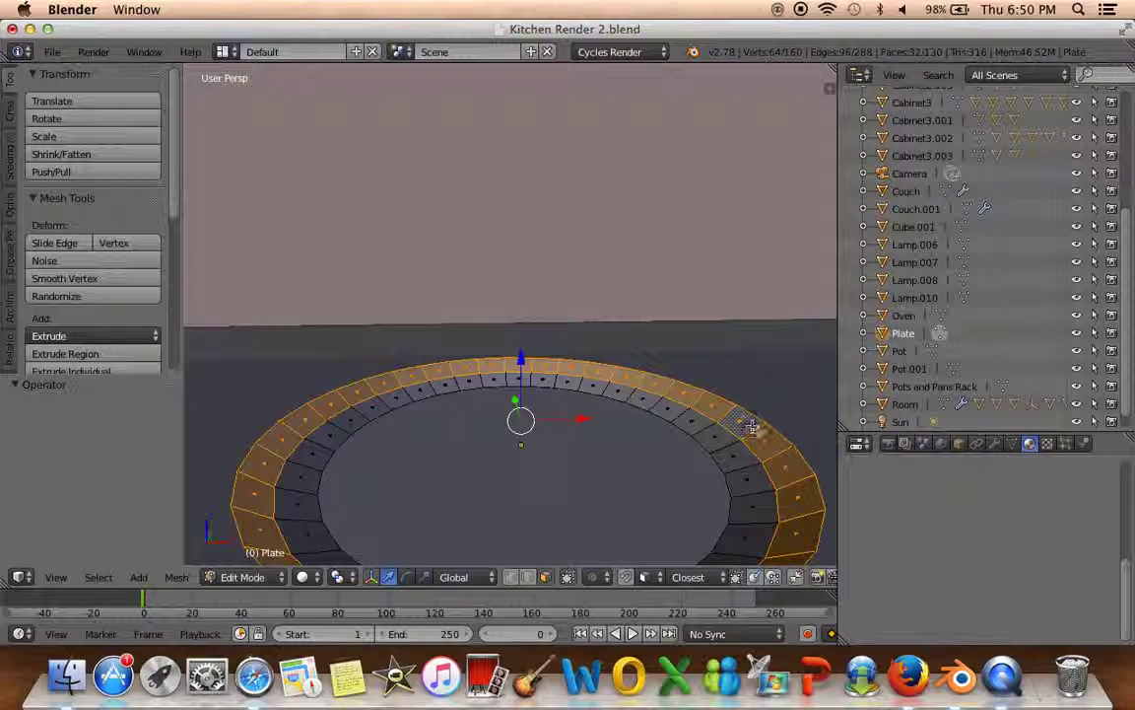
middle_click_drag(680, 387, 731, 406)
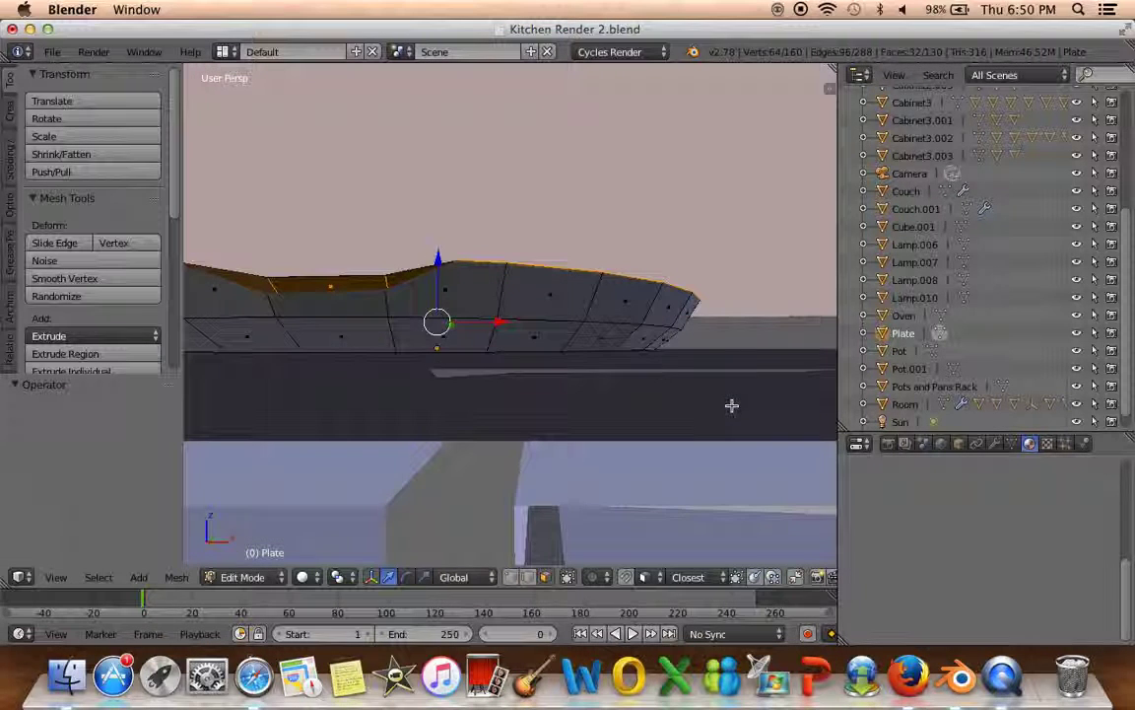
left_click(602, 300, "alt+shift")
key("x")
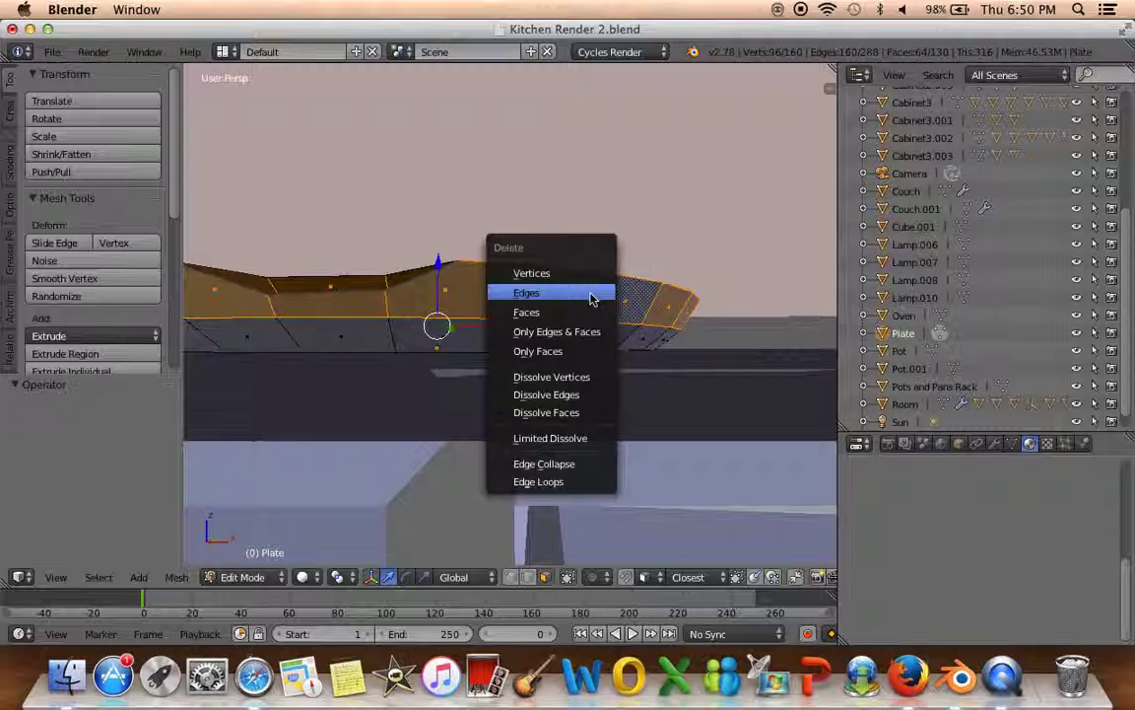
left_click(591, 312)
Delete the top rim face loop together with the centre face
middle_click_drag(580, 347, 649, 431)
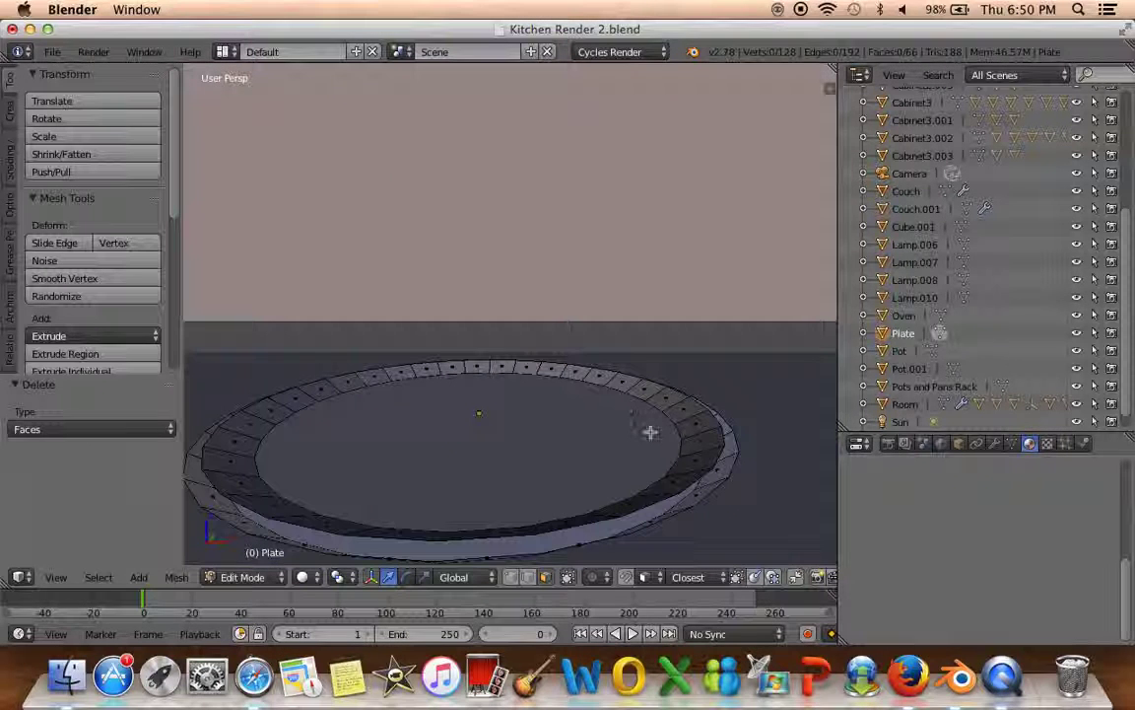
left_click(660, 436)
left_click(685, 430, "alt")
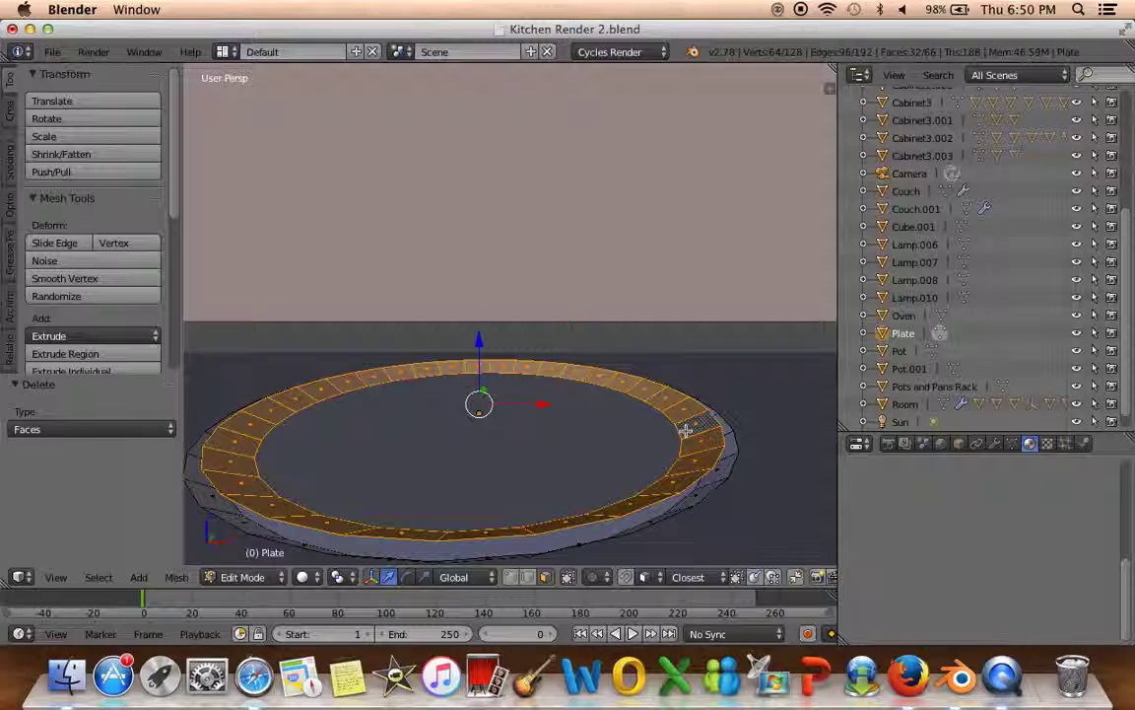
middle_click_drag(601, 434, 529, 440)
left_click(529, 440, "shift")
key("x")
left_click(529, 444)
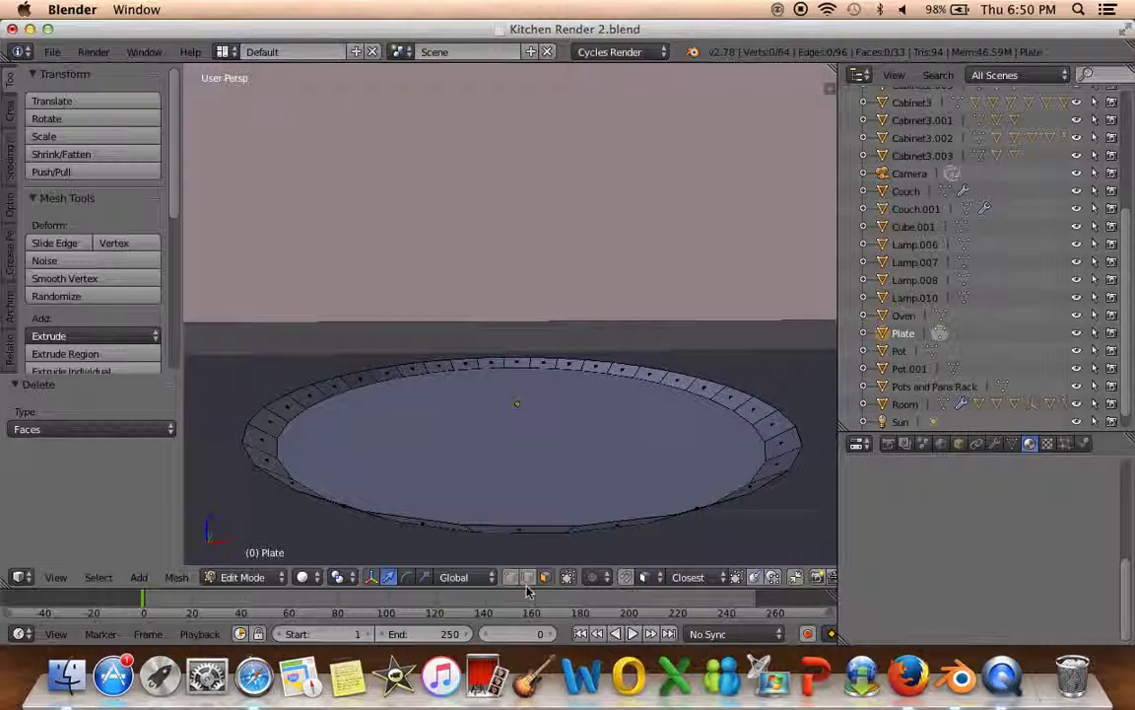
Return to Object Mode with the plate reselected and view it front-on on the counter
right_click(677, 508, "alt")
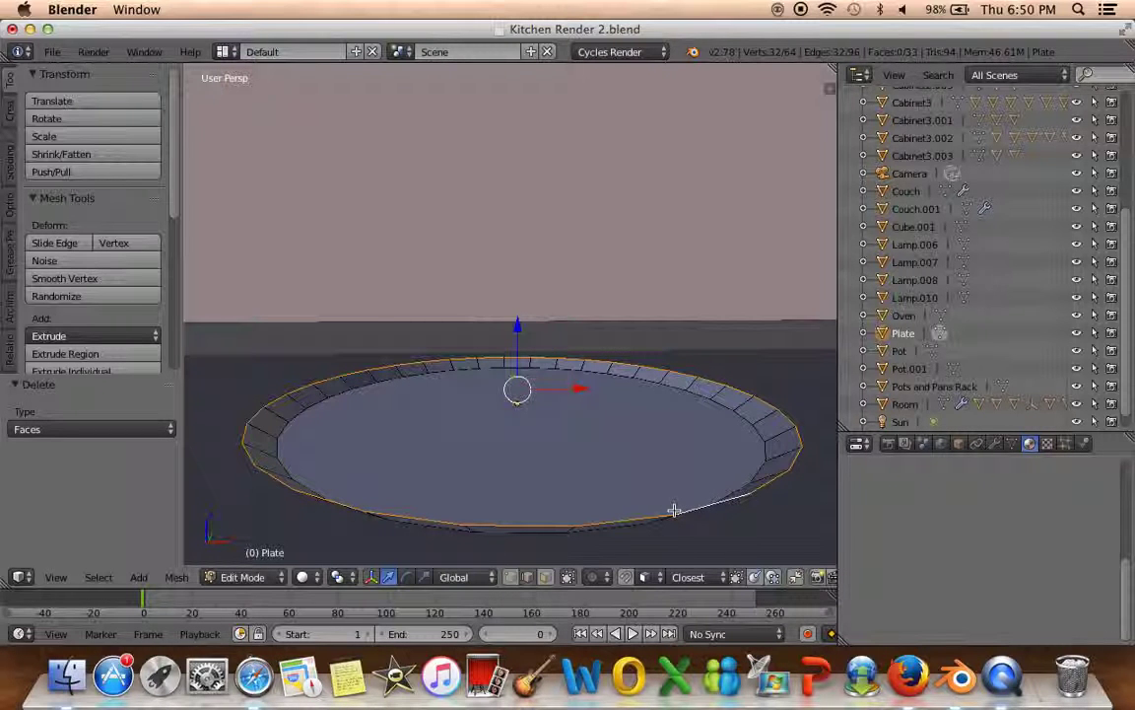
key("Tab")
key("m")
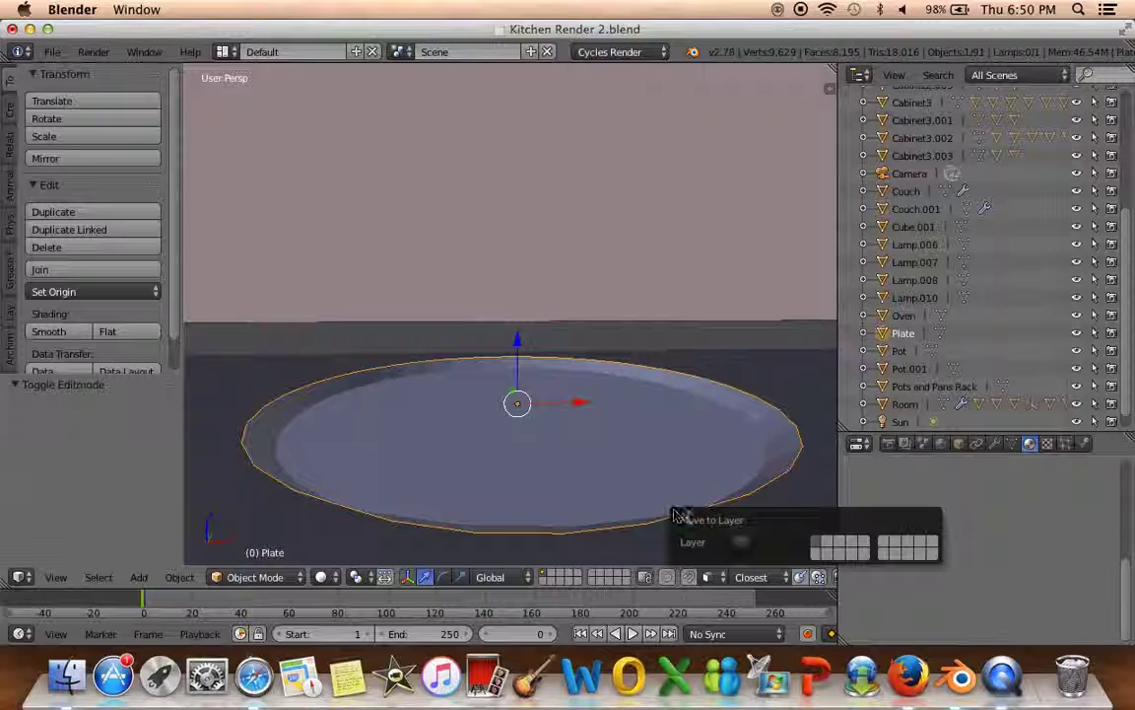
right_click(641, 446)
right_click(641, 456)
key("Tab")
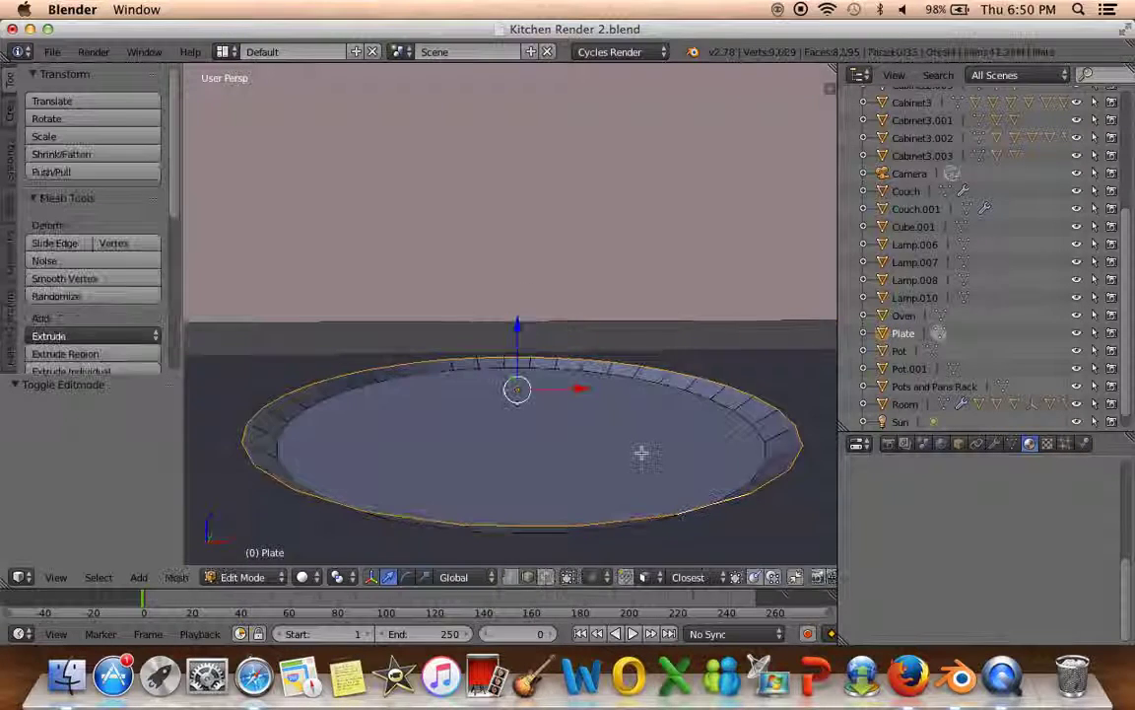
scroll(677, 469, "down", 5)
key("Tab")
mouse_move(649, 496)
middle_mouse_down()
mouse_move(524, 496)
mouse_move(584, 507)
middle_mouse_up()
mouse_move(429, 483)
middle_mouse_down()
mouse_move(520, 476)
mouse_move(525, 456)
middle_mouse_up()
scroll(522, 476, "up", 4)
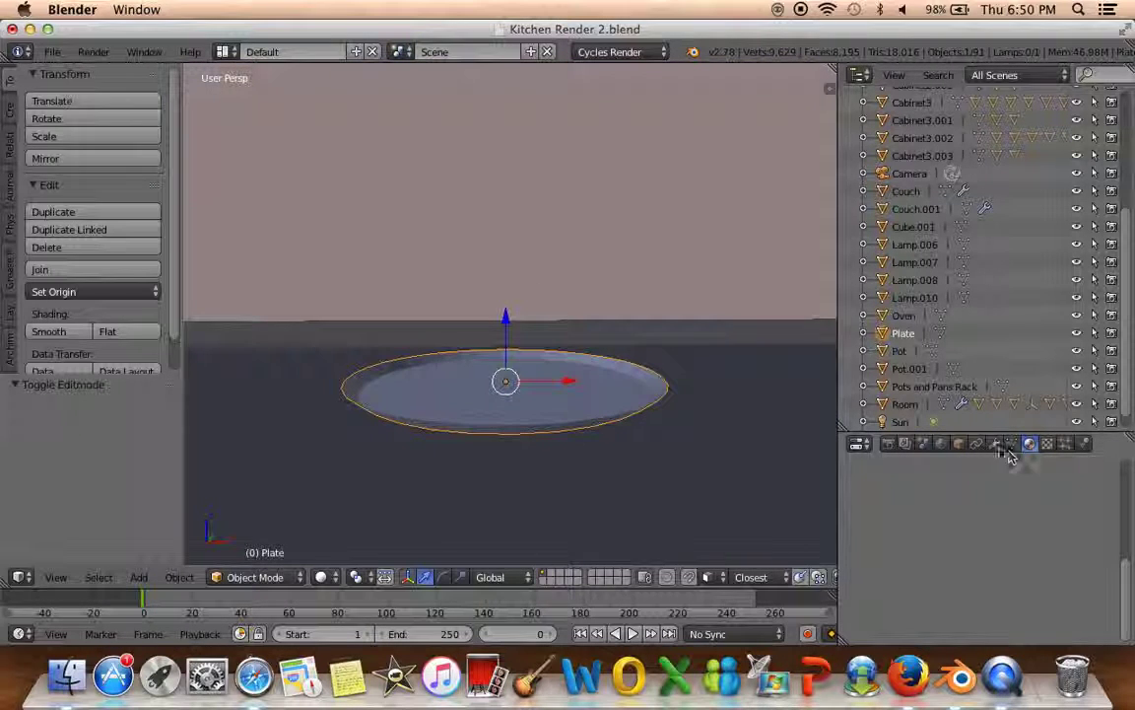
Add a Solidify modifier to the plate and apply it
left_click(1011, 445)
left_click(926, 502)
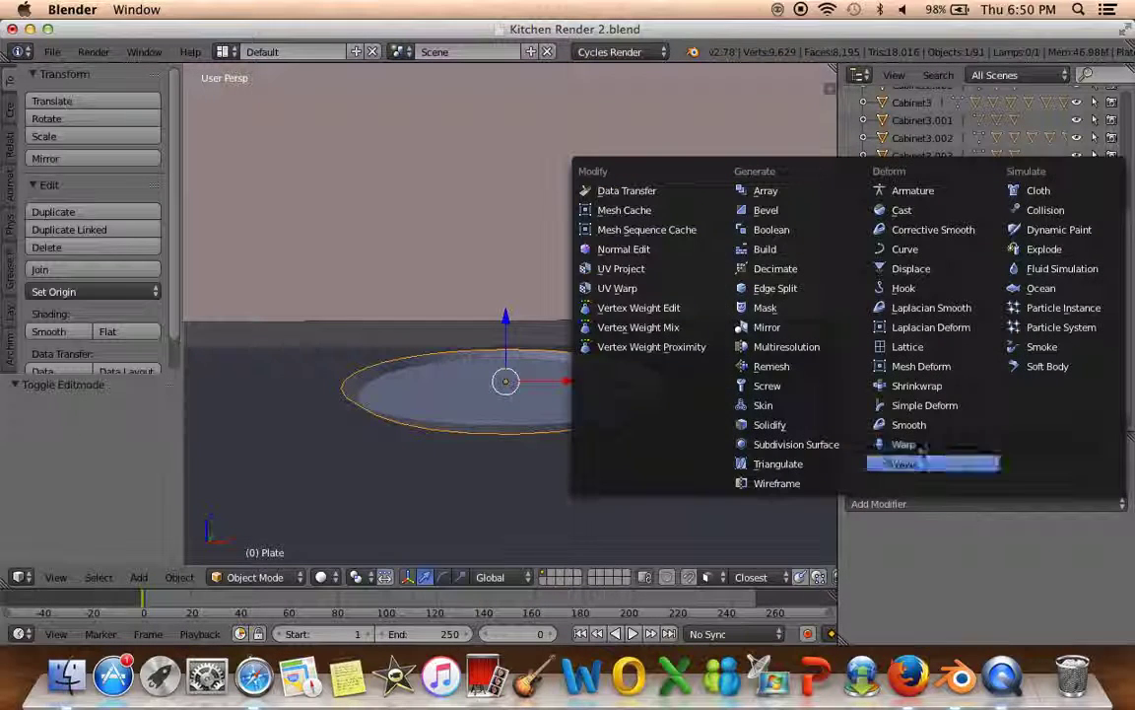
left_click(789, 424)
scroll(684, 438, "up", 3)
middle_click_drag(682, 439, 684, 424)
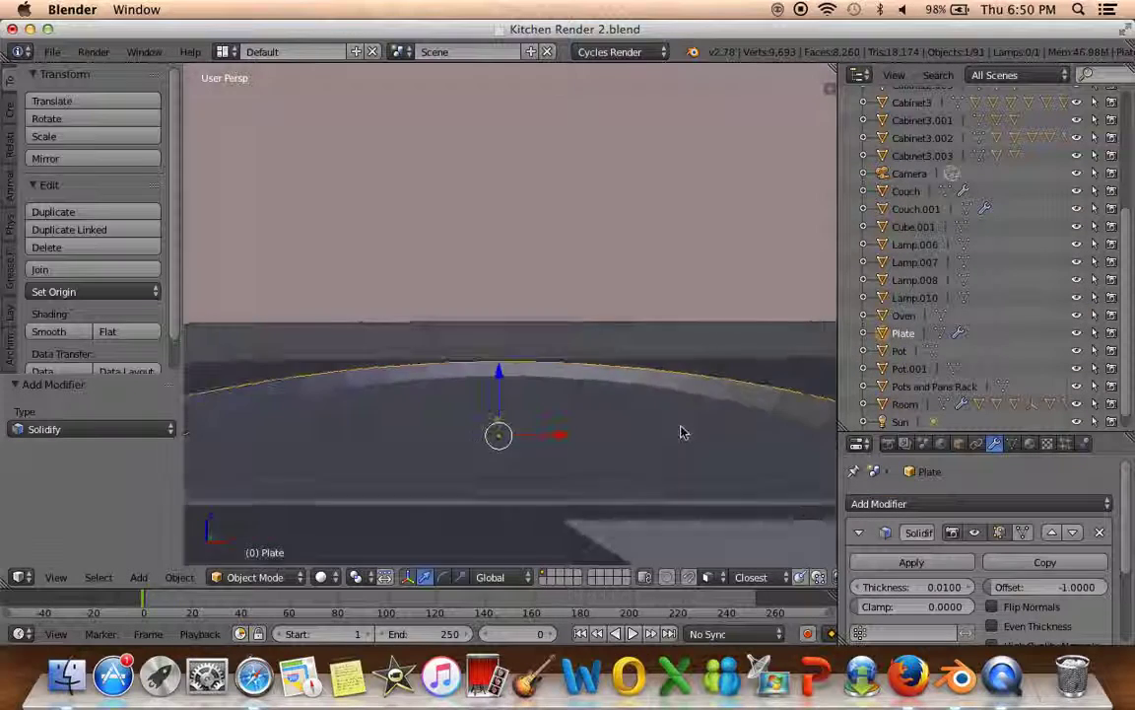
scroll(611, 475, "down", 5)
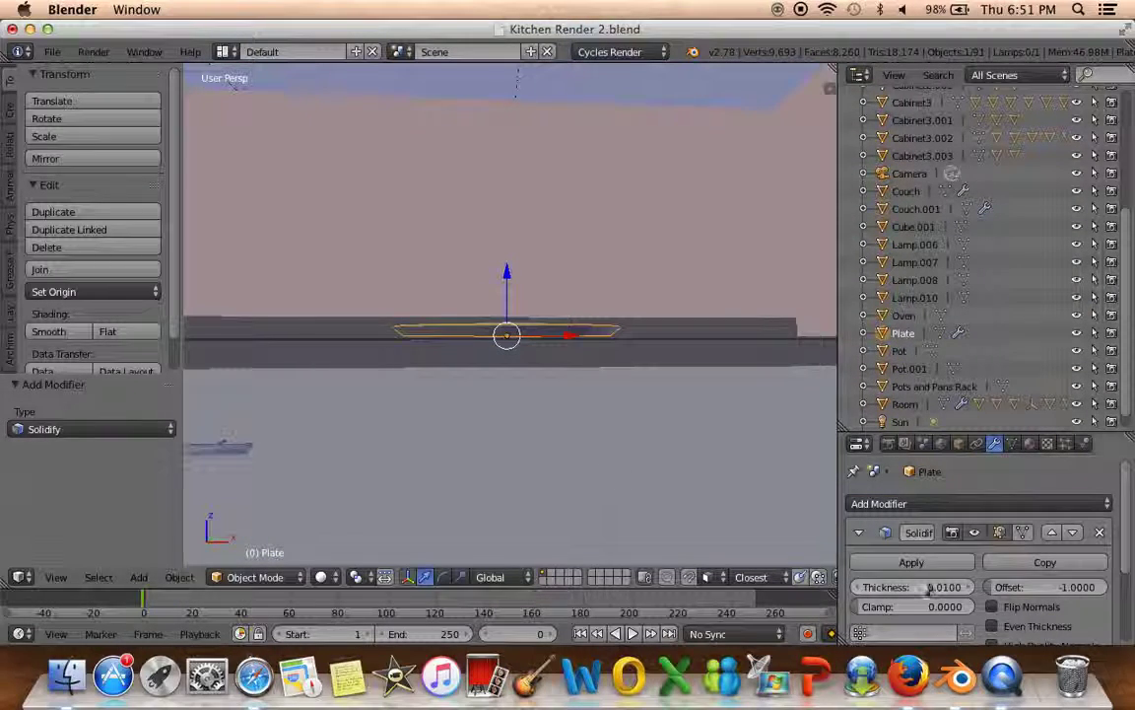
left_click(911, 562)
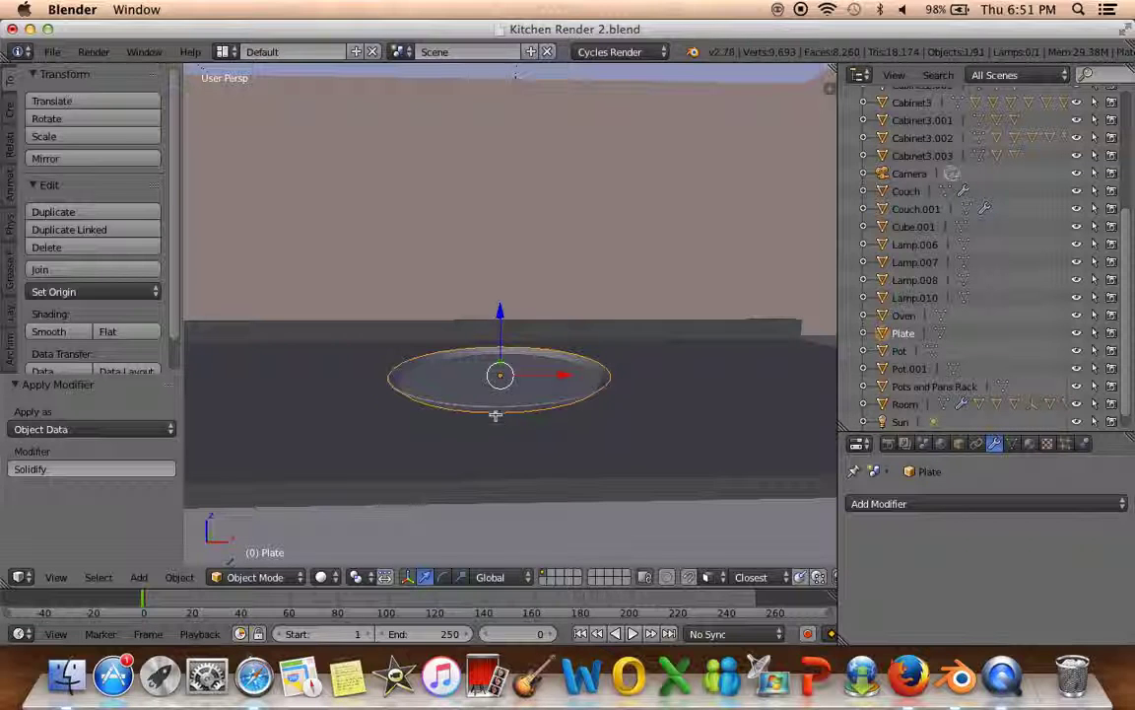
Recalculate the plate's normals in Edit Mode, then view it on the counter in Object Mode
key("Tab")
key("a")
key("ctrl+n")
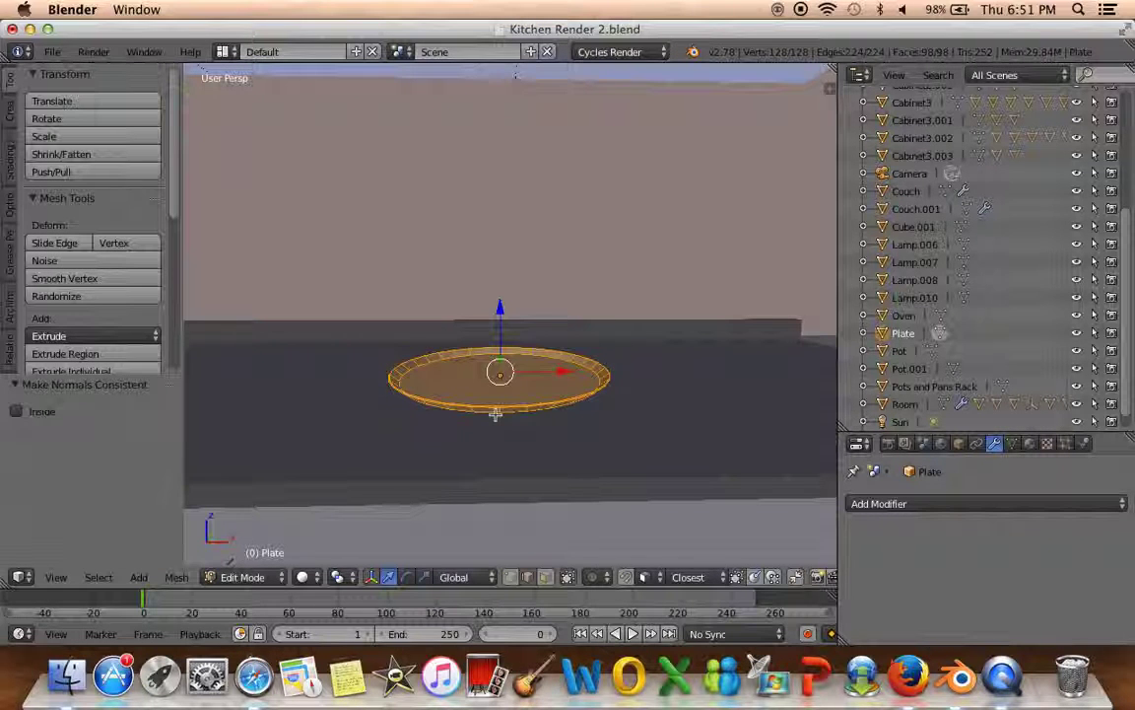
key("a")
scroll(493, 419, "up", 5)
key("Tab")
middle_click_drag(496, 401, 570, 443)
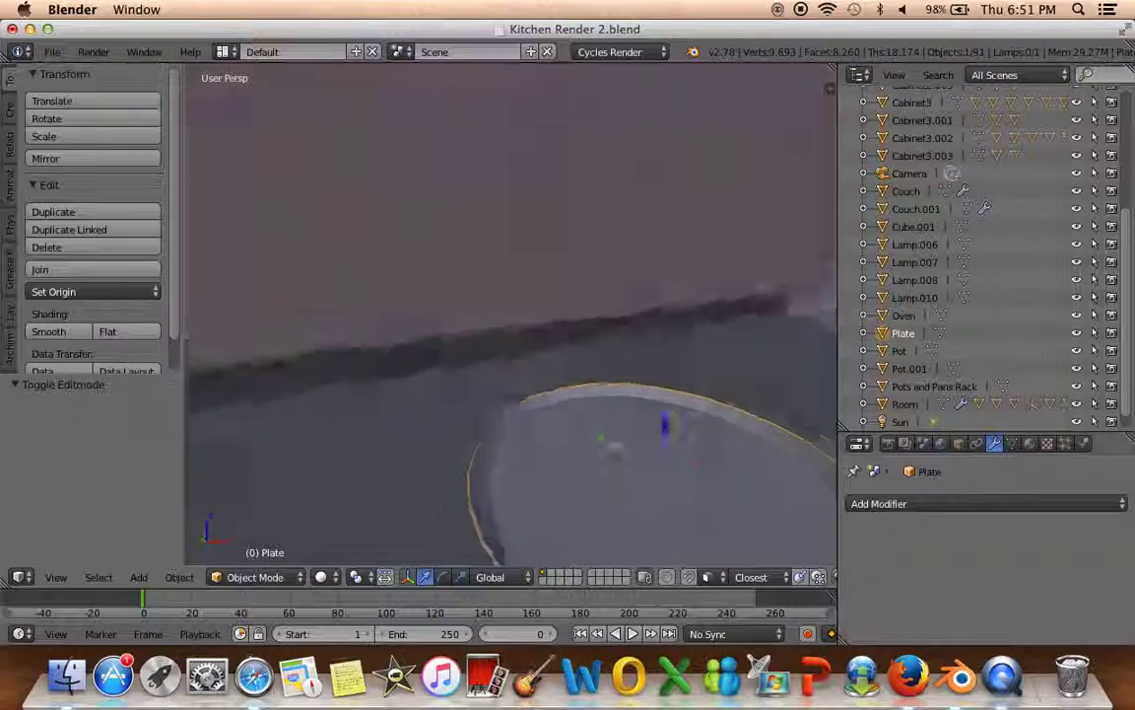
scroll(570, 444, "down", 3)
mouse_move(405, 360)
middle_mouse_down()
mouse_move(412, 339)
mouse_move(426, 387)
mouse_move(368, 330)
mouse_move(448, 350)
mouse_move(438, 330)
mouse_move(430, 340)
mouse_move(634, 448)
mouse_move(628, 431)
mouse_move(540, 402)
middle_mouse_up()
scroll(368, 330, "down", 3)
Duplicate the plate and raise the copy along Z just above the original
scroll(434, 339, "up", 2)
scroll(443, 337, "up", 2)
key("shift+d")
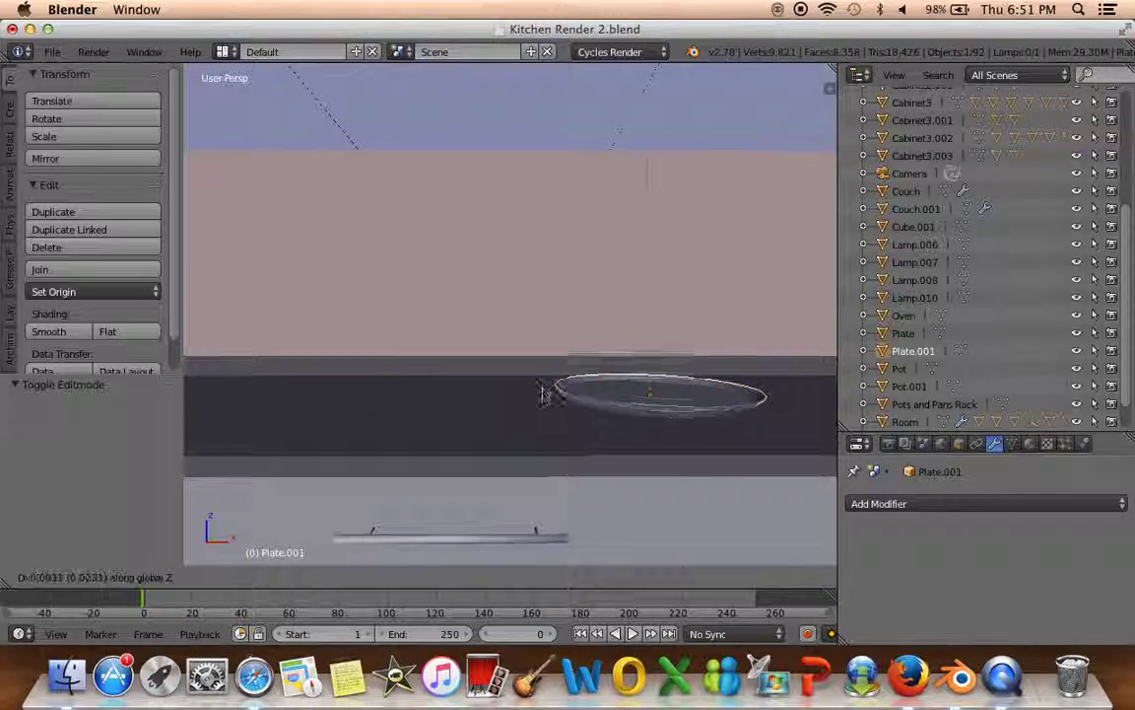
left_click(542, 396)
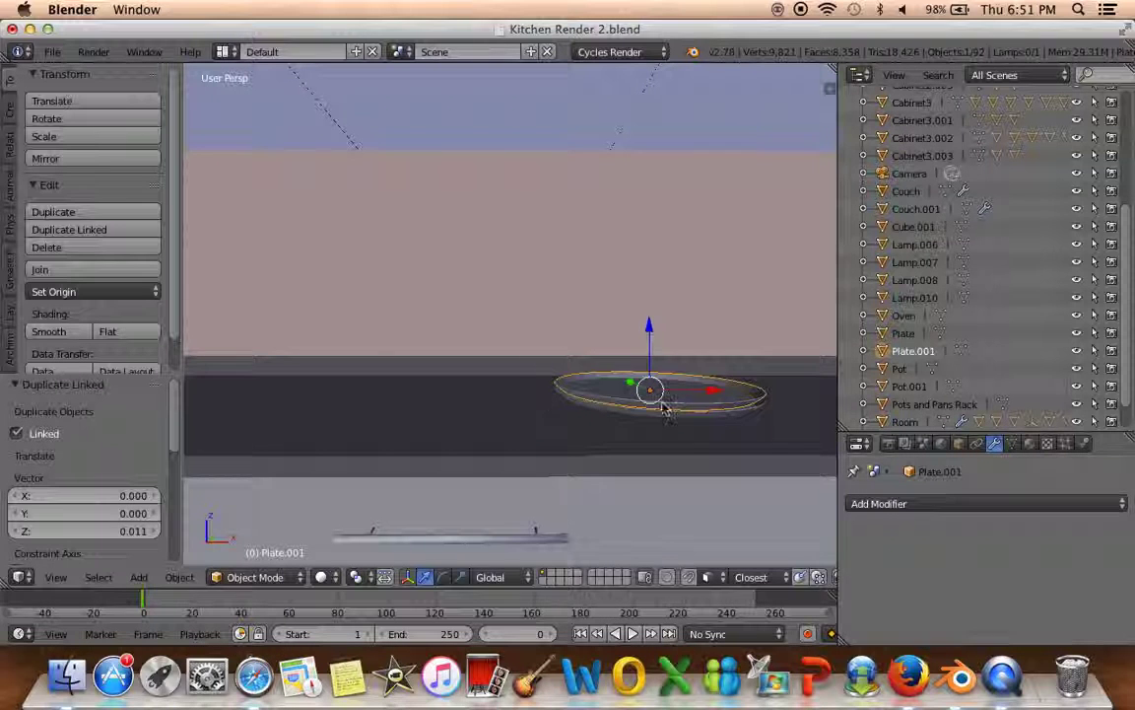
scroll(631, 403, "up", 5)
mouse_move(633, 407)
middle_mouse_down()
mouse_move(625, 387)
mouse_move(608, 395)
mouse_move(558, 342)
middle_mouse_up()
key("g")
key("z")
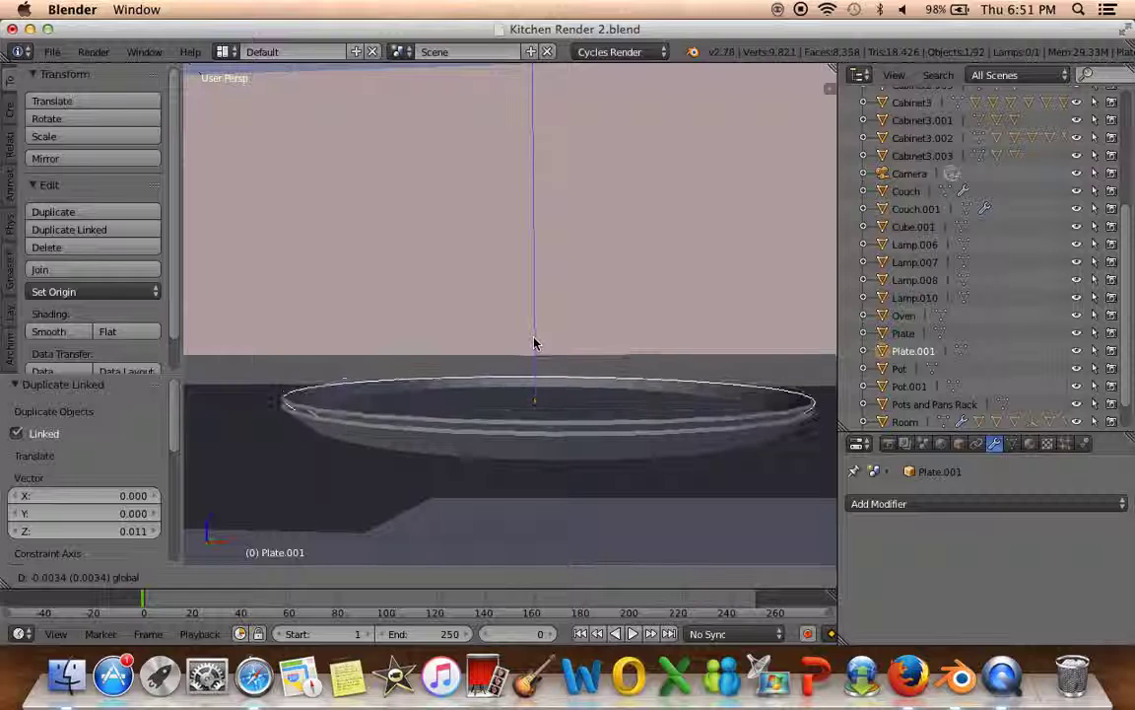
left_click(534, 343)
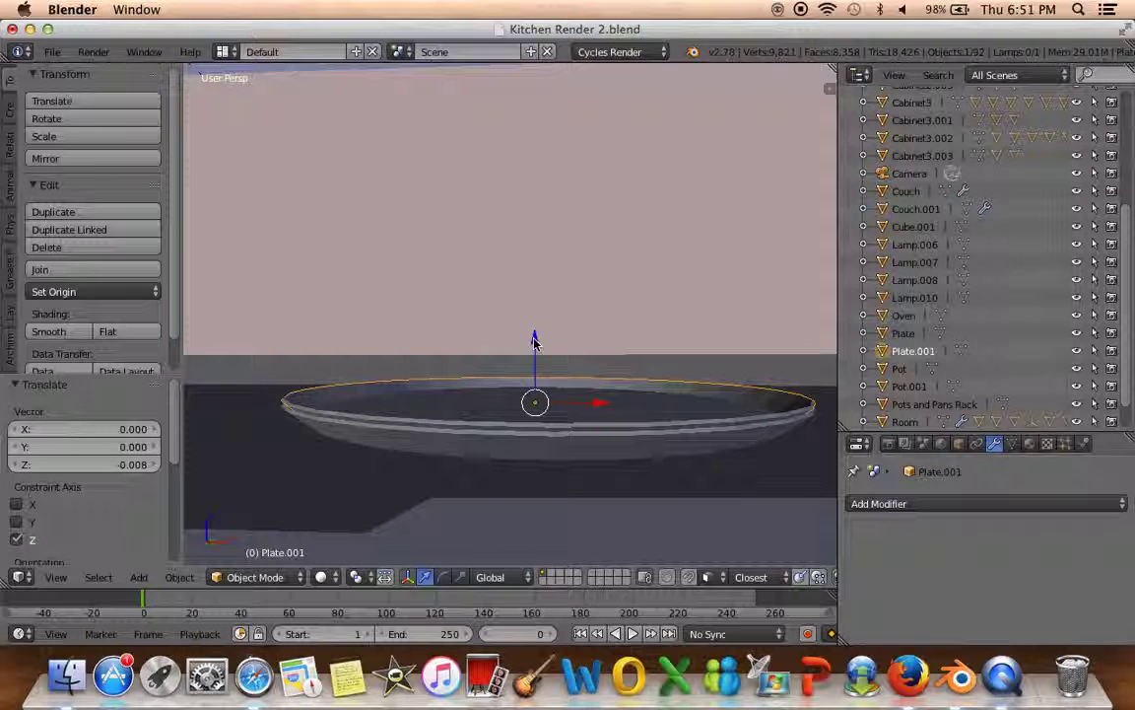
Stack a third and fourth plate on top, each duplicated and raised along Z
key("shift+d")
key("z")
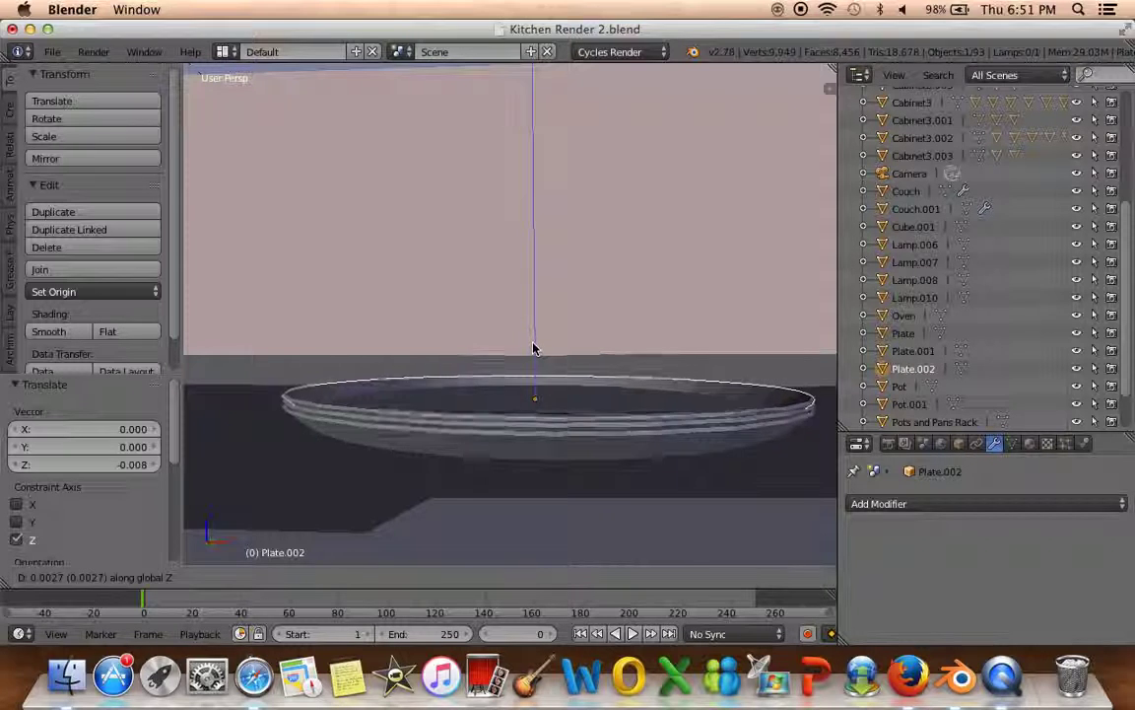
left_click(533, 347)
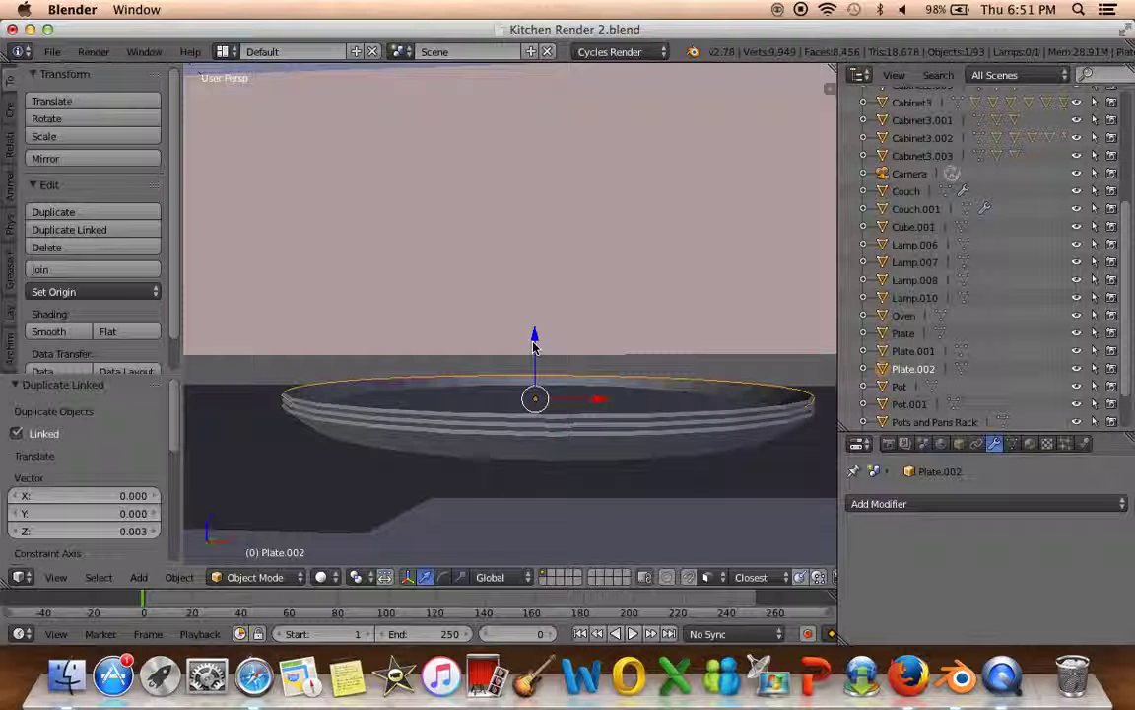
key("alt+d")
key("z")
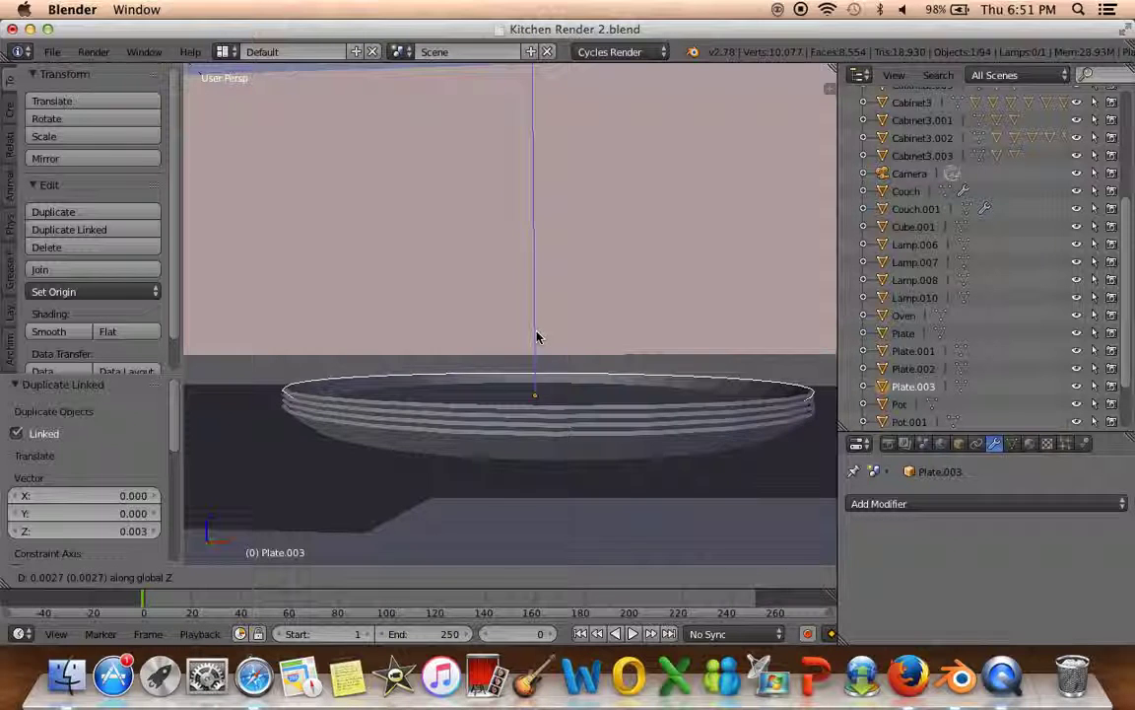
left_click(537, 335)
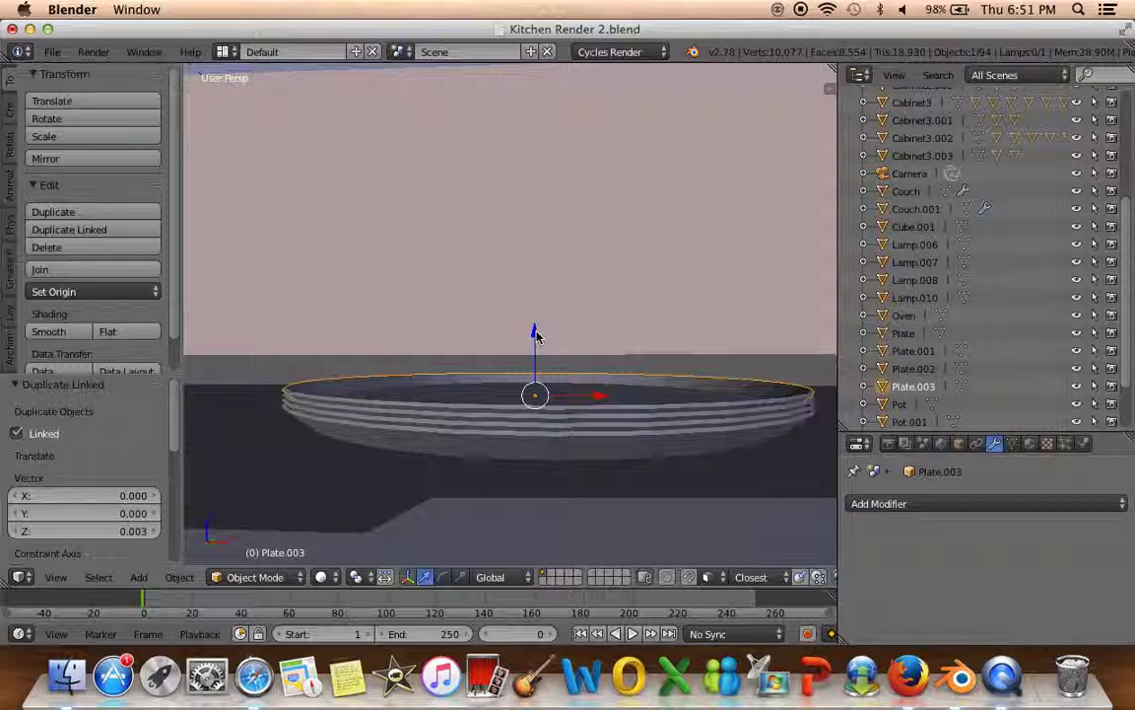
Repeat the copy-and-raise three more times with Shift+R to build a tall stack
key("shift+r")
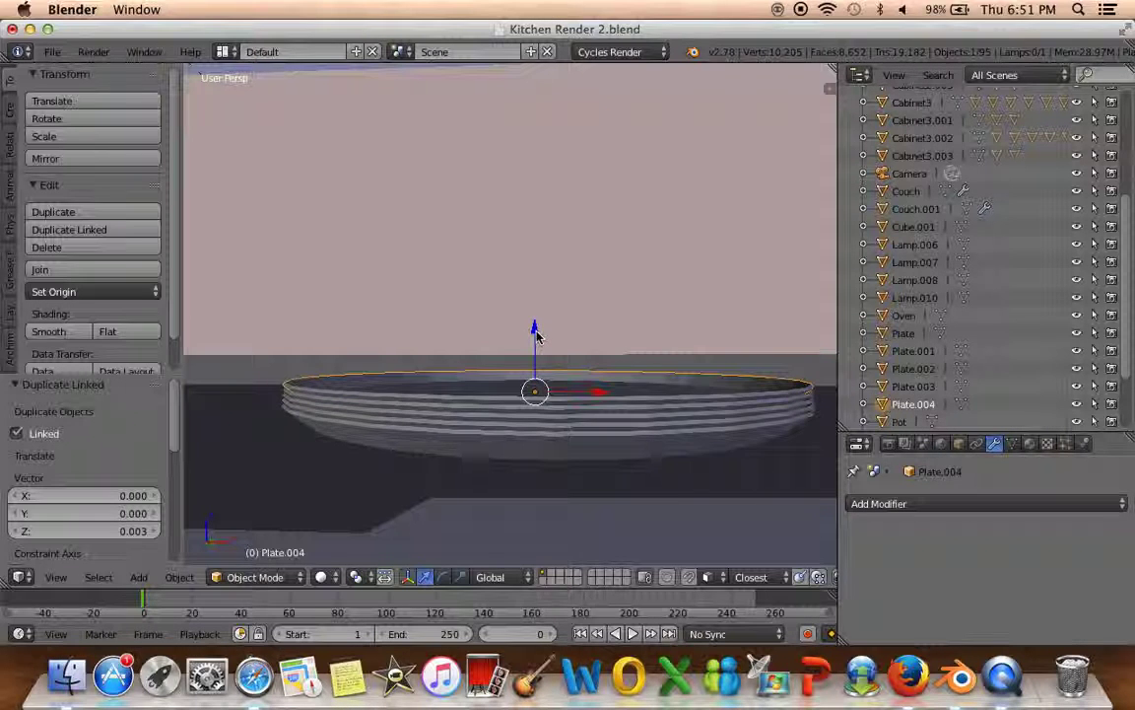
key("shift+r")
key("shift+r")
key("shift+r")
key("shift+r")
key("shift+r")
key("shift+r")
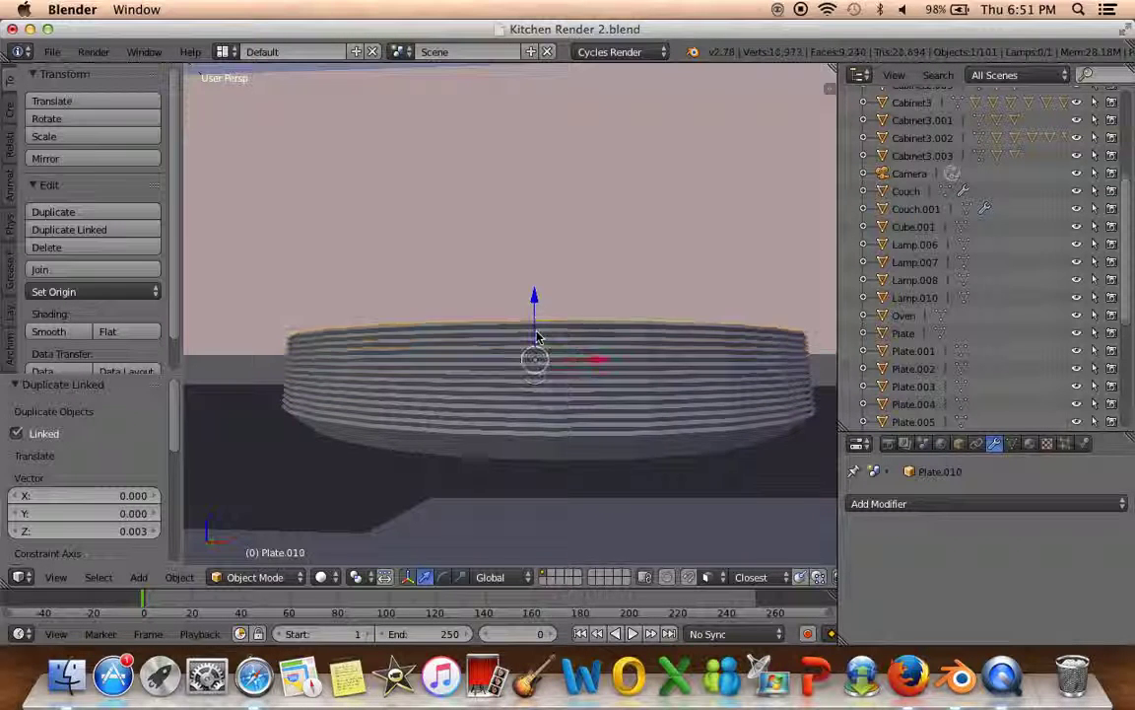
key("shift+r")
key("shift+r")
key("shift+r")
key("shift+r")
key("shift+r")
key("shift+r")
key("shift+r")
key("shift+r")
key("shift+r")
key("shift+r")
key("shift+r")
key("shift+r")
key("shift+r")
key("shift+r")
key("shift+r")
scroll(538, 336, "down", 5)
middle_click_drag(537, 336, 603, 364)
scroll(581, 361, "up", 3)
scroll(540, 357, "up", 4)
scroll(537, 364, "up", 3)
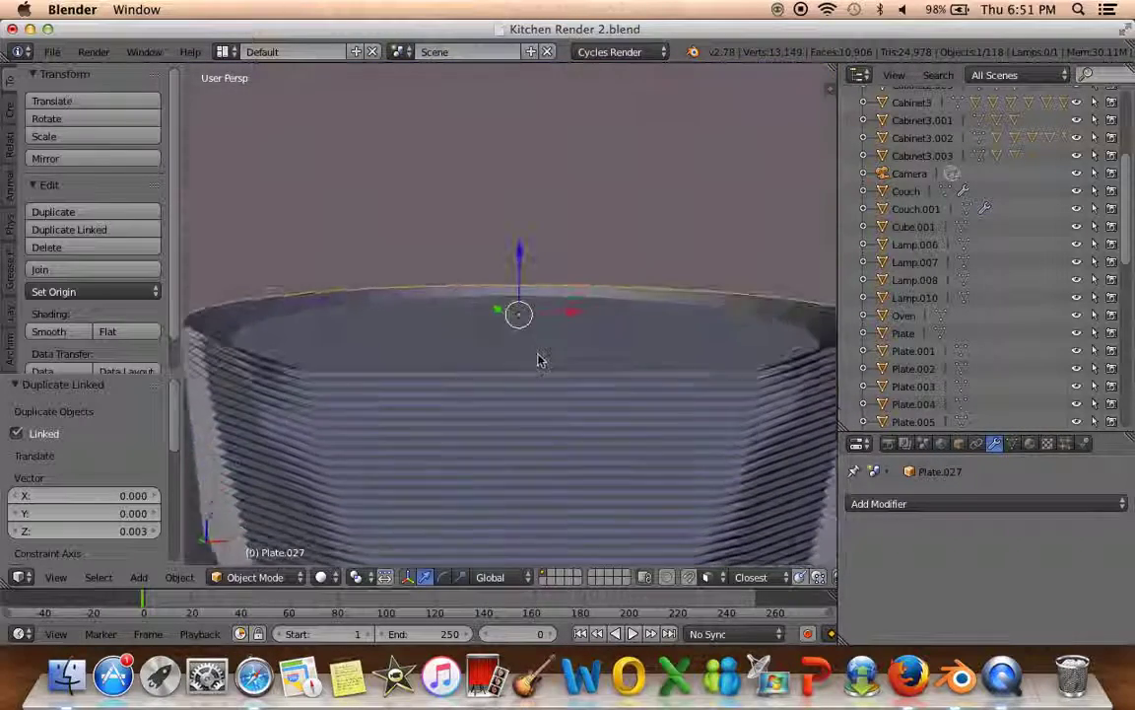
Delete the extra plates from the top of the stack
key("Delete")
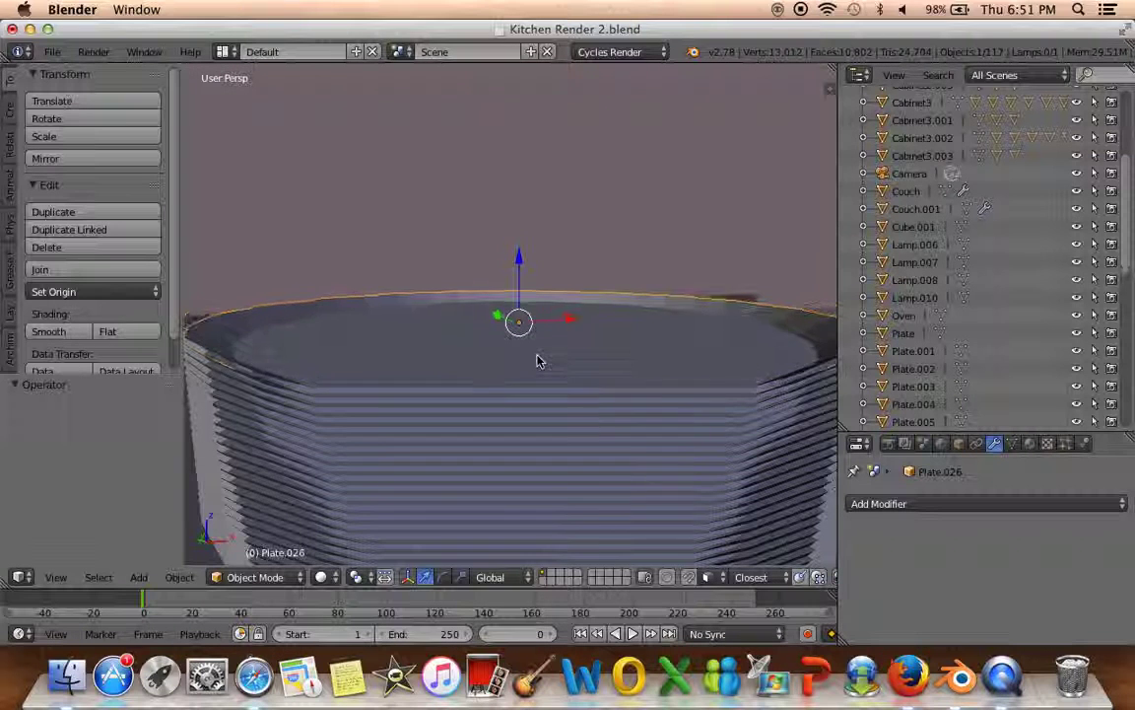
key("Delete")
key("Delete")
key("Delete")
key("Delete")
key("Delete")
key("Delete")
scroll(537, 361, "down", 5)
key("Delete")
key("Delete")
key("Delete")
key("Delete")
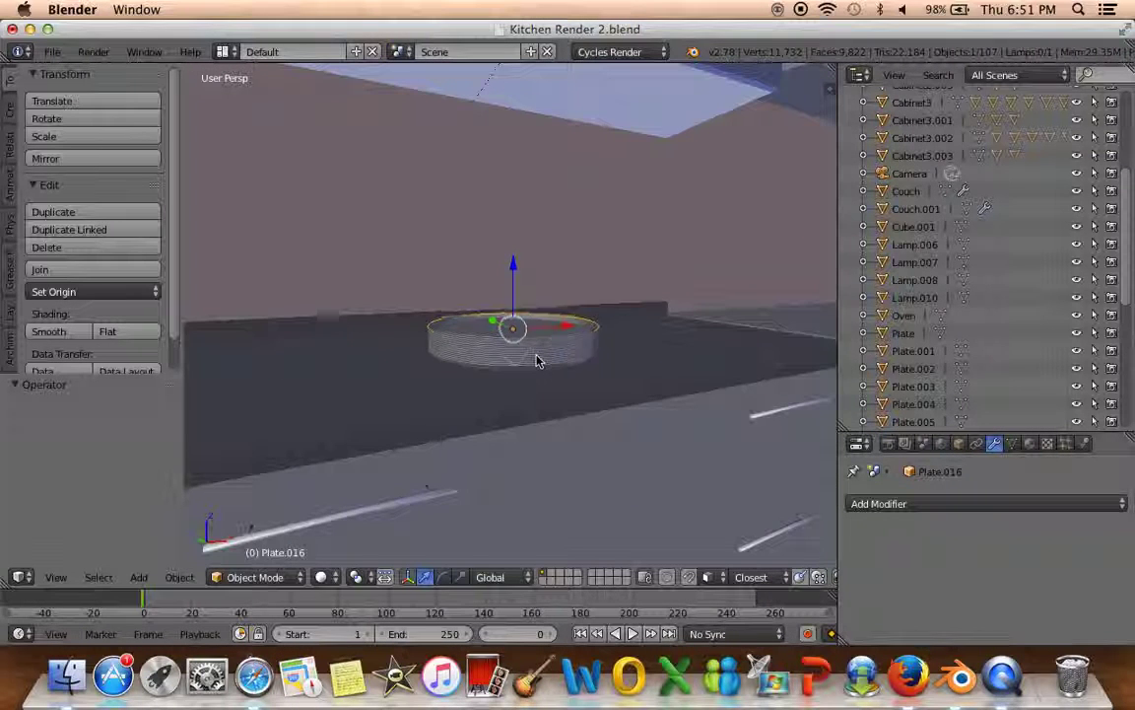
key("Delete")
key("Delete")
key("Delete")
key("Delete")
key("Delete")
key("Delete")
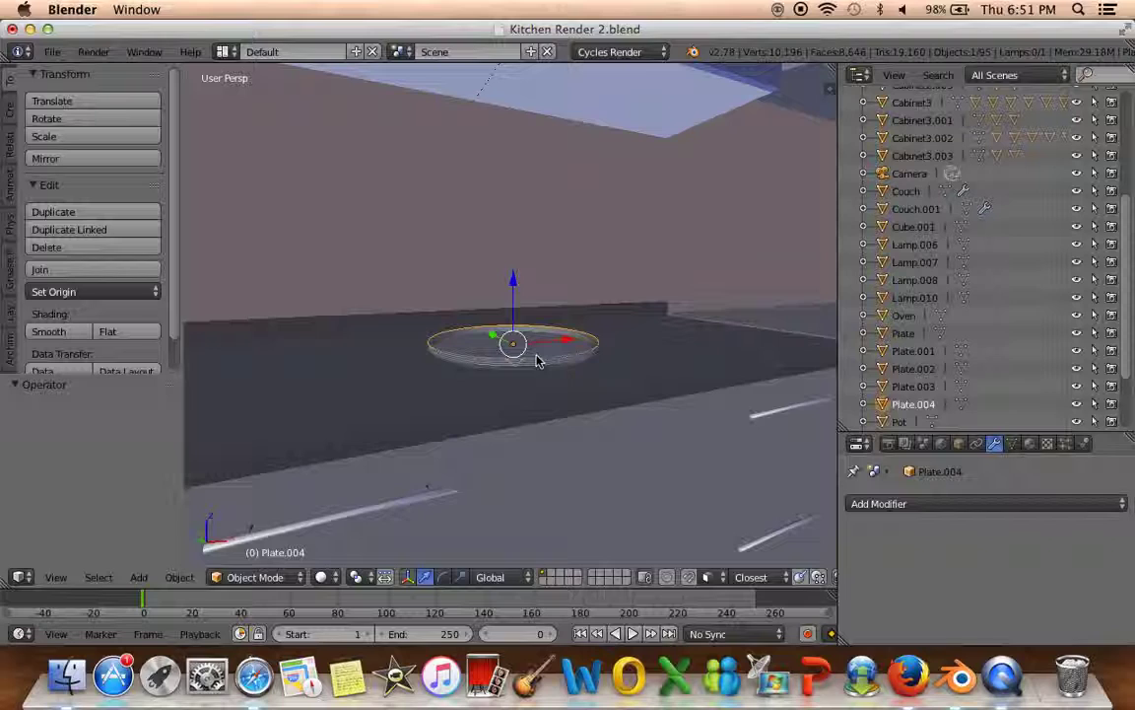
key("Delete")
key("Delete")
Delete Plate.002 so only two plates remain
scroll(537, 360, "up", 4)
scroll(532, 368, "down", 4)
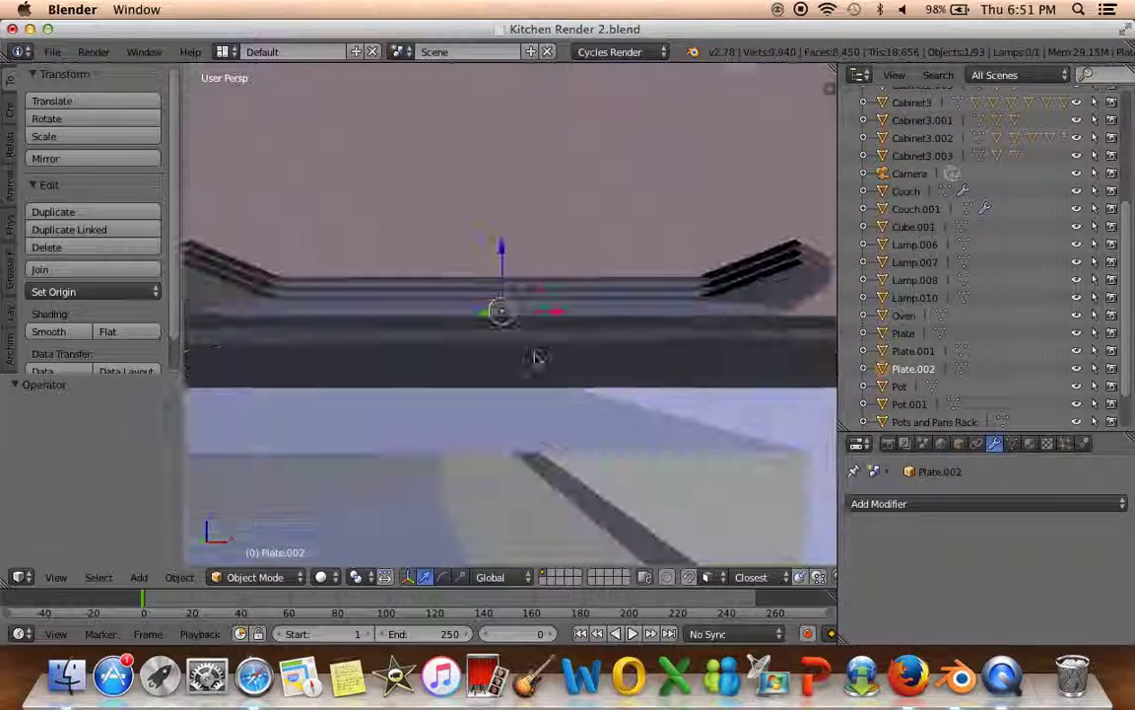
key("Delete")
Try lowering the top plate along Z, then undo the change
scroll(527, 371, "up", 3)
scroll(524, 377, "down", 2)
scroll(527, 379, "down", 1)
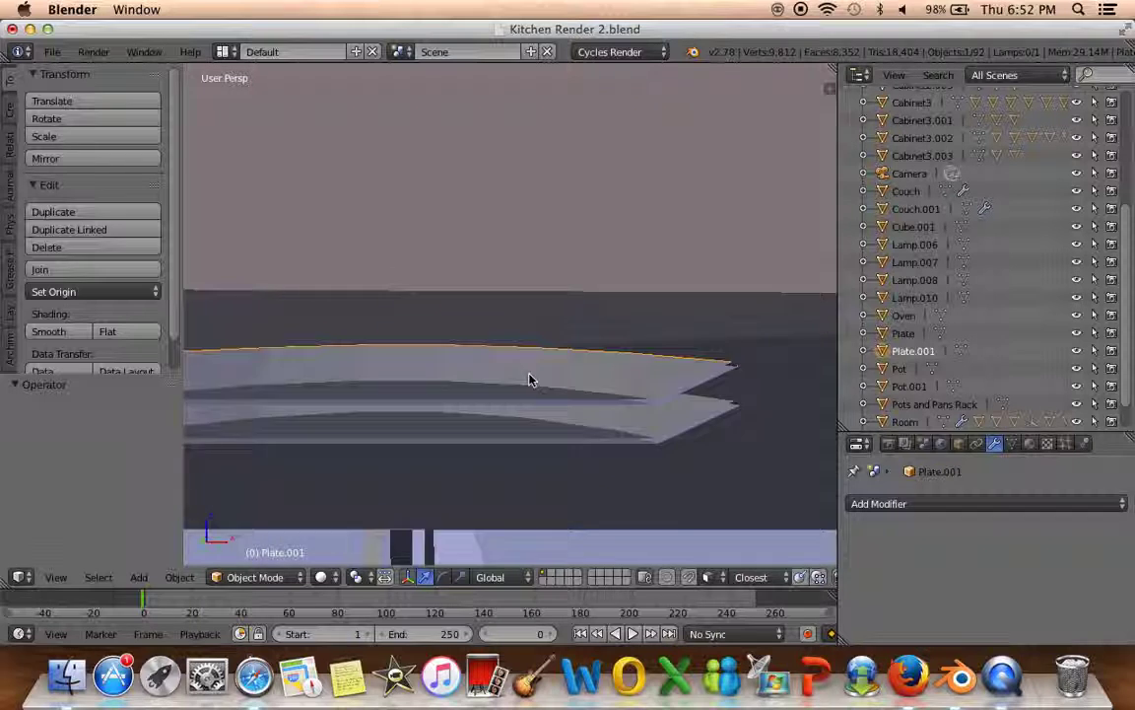
scroll(529, 380, "up", 3)
scroll(526, 385, "down", 1)
scroll(527, 393, "down", 2)
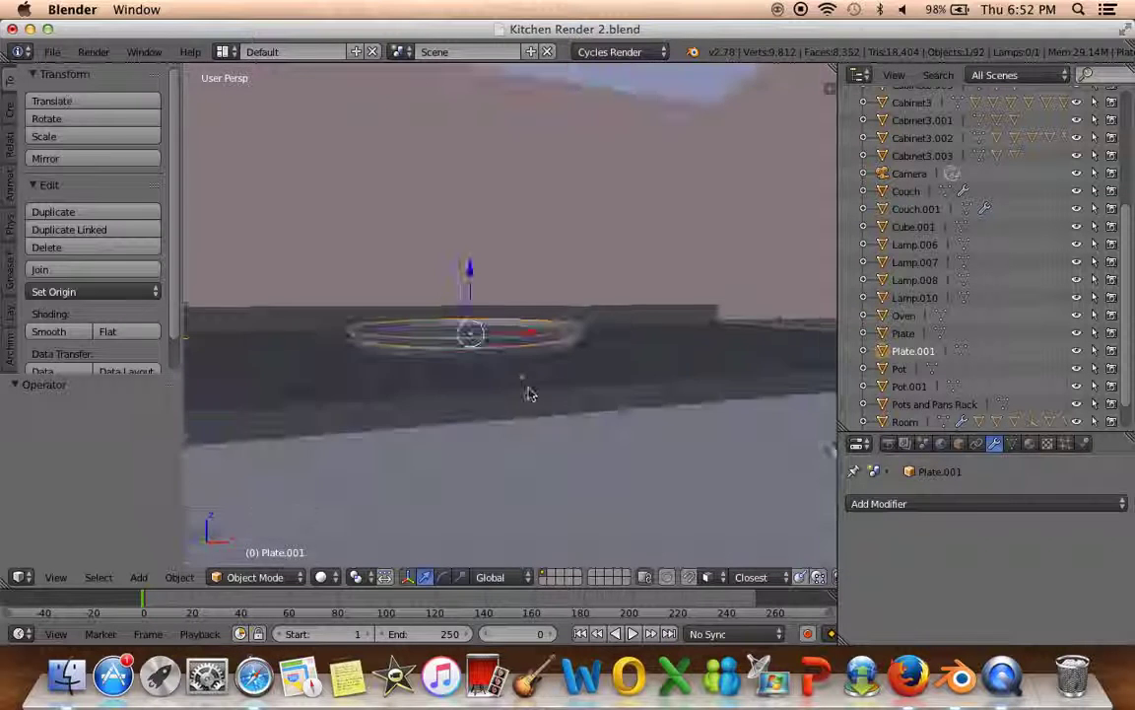
key("g")
key("z")
left_click(472, 284)
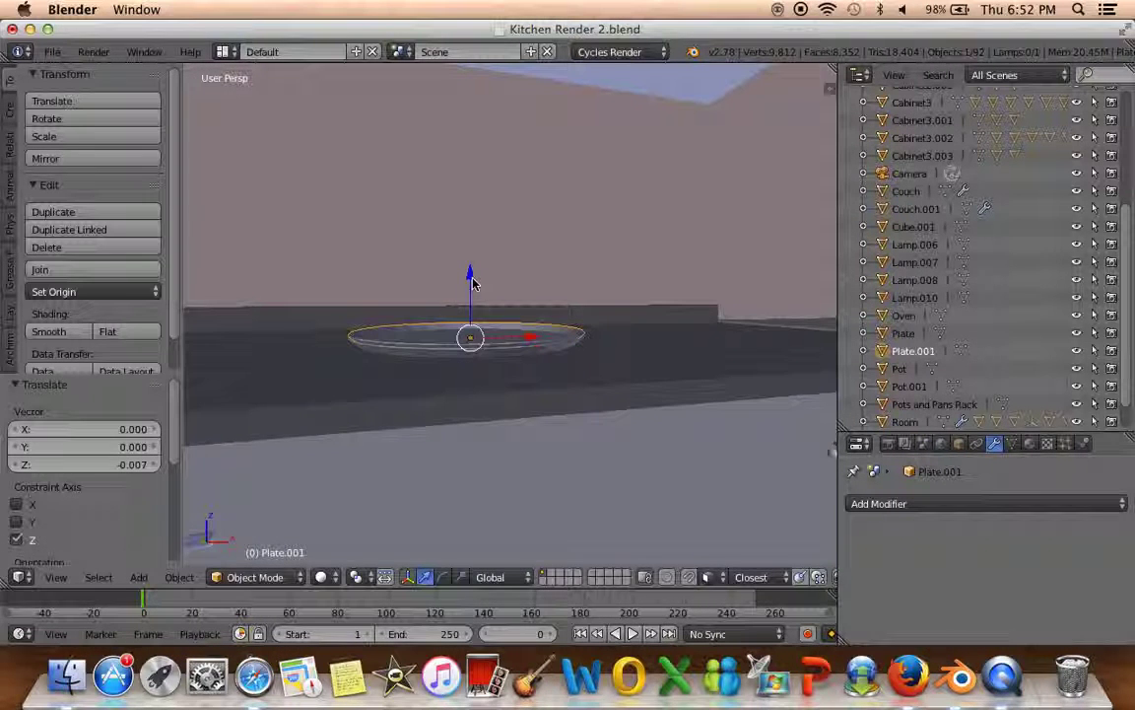
key("shift+r")
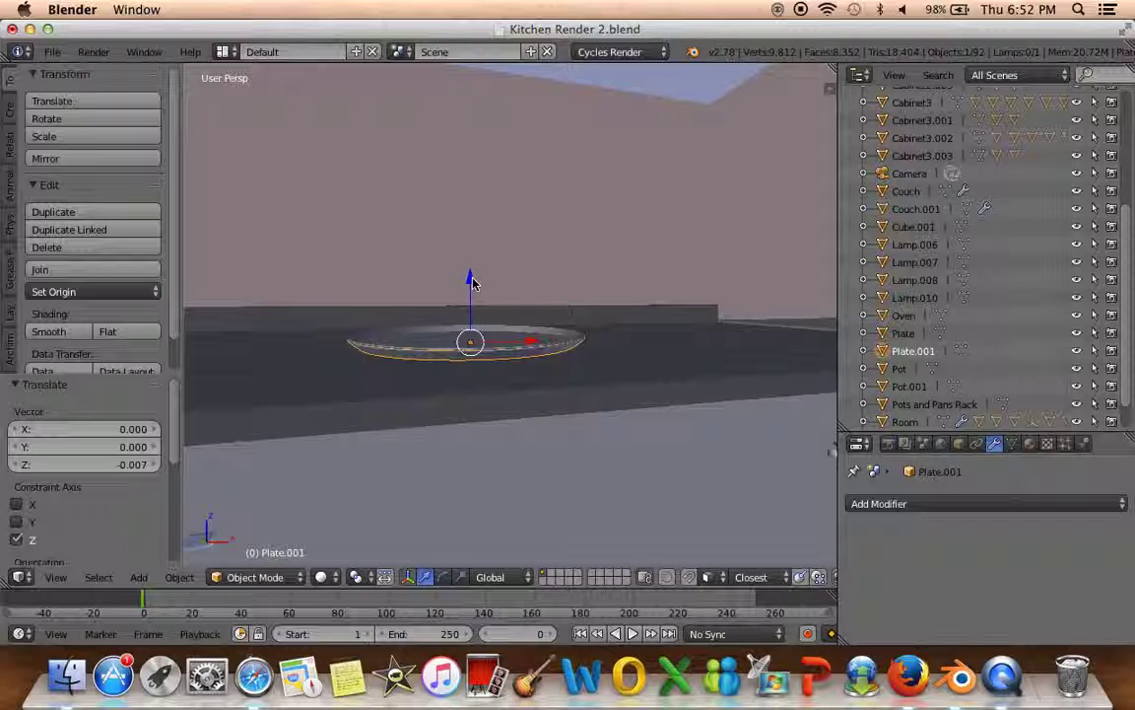
key("ctrl+z")
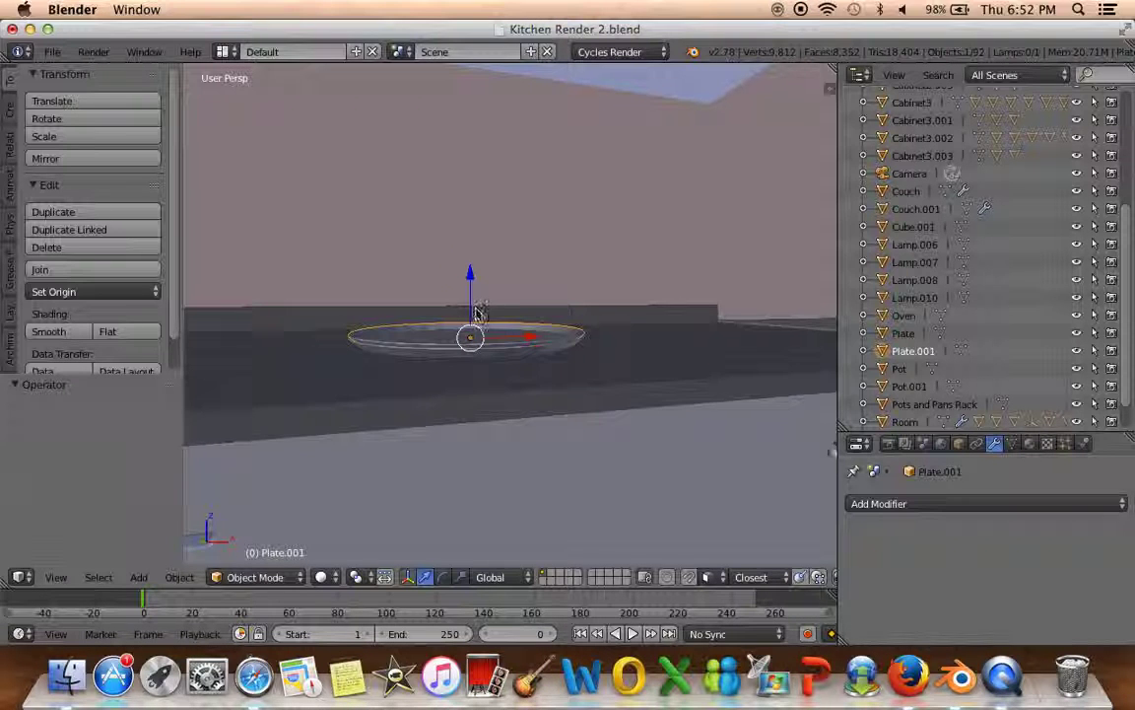
Stack linked plate copies upward, each raised 0.004 on Z, up to Plate.006
key("shift+d")
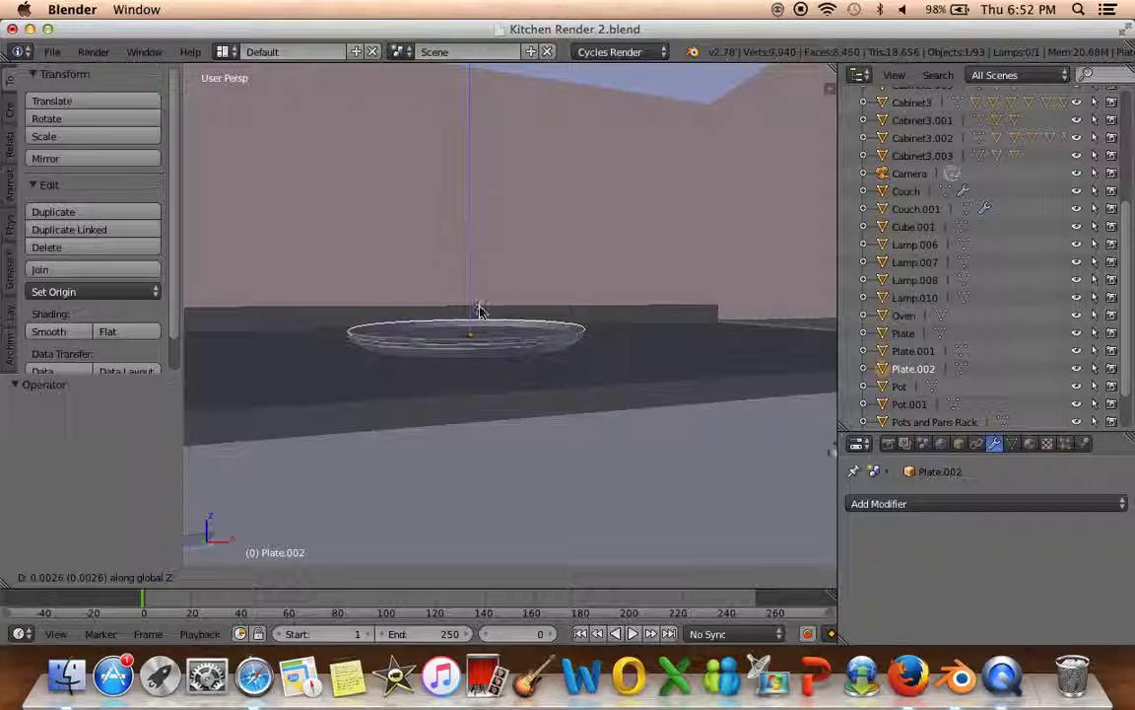
left_click(481, 313)
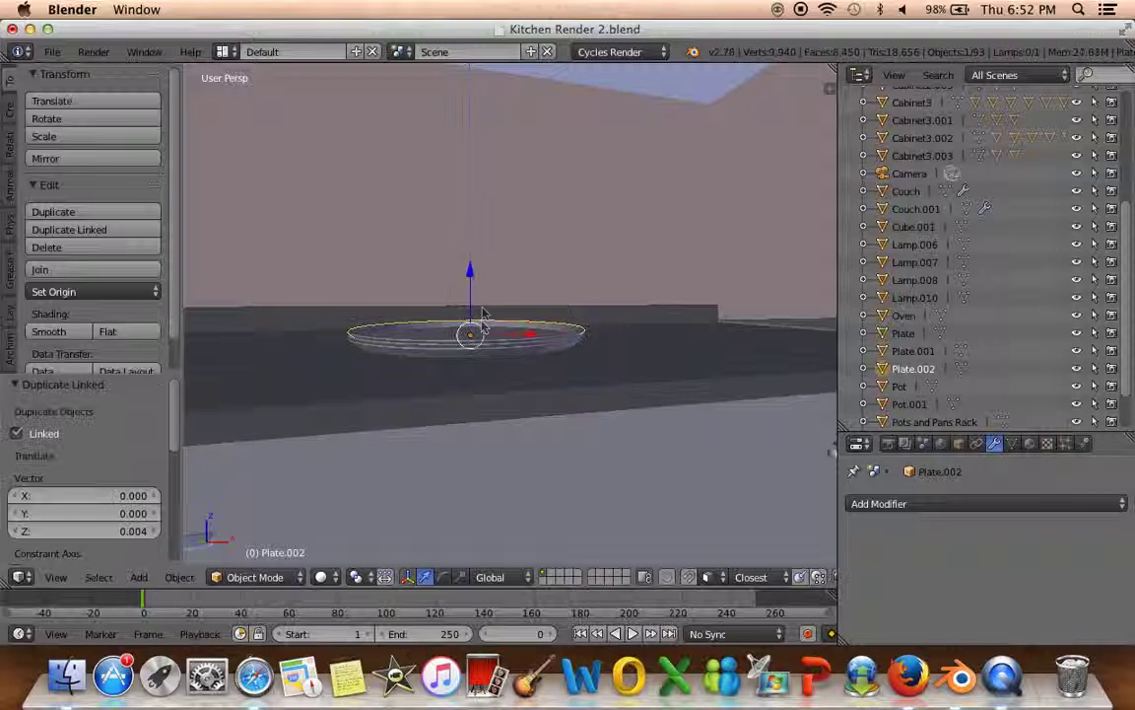
scroll(481, 326, "up", 5)
scroll(693, 367, "down", 5)
key("shift+d")
left_click(687, 378)
key("shift+d")
left_click(687, 377)
key("shift+d")
left_click(687, 378)
key("shift+d")
left_click(687, 377)
scroll(999, 383, "down", 3)
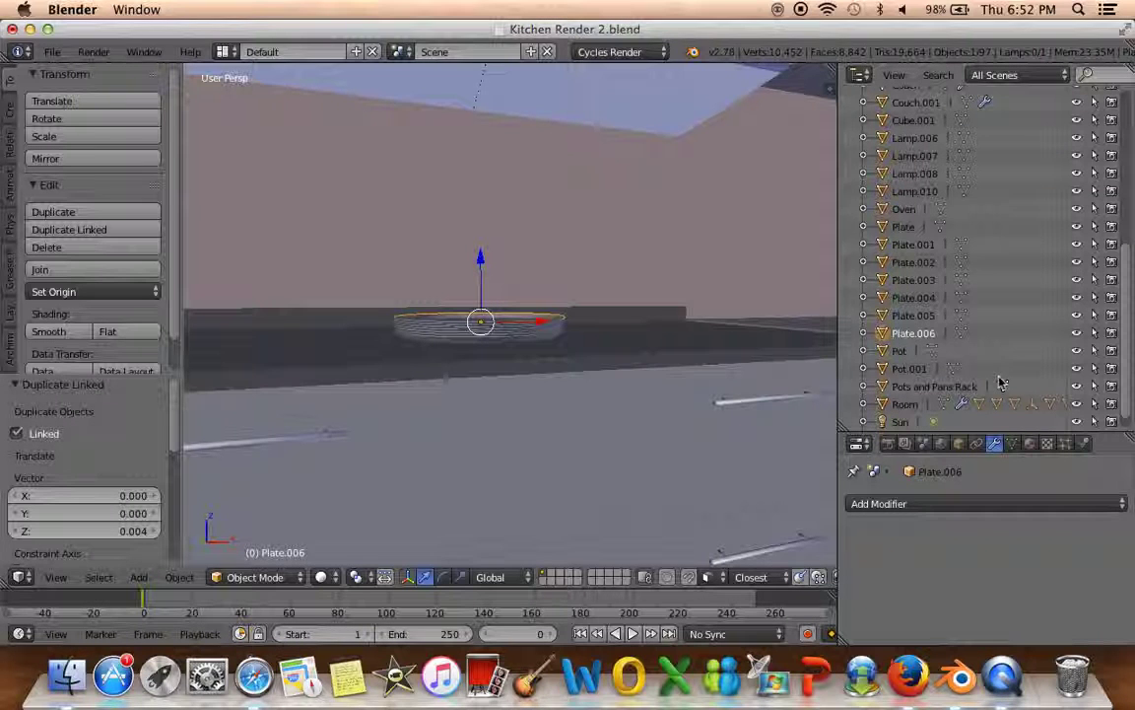
mouse_move(586, 310)
middle_mouse_down()
mouse_move(603, 337)
mouse_move(589, 380)
mouse_move(583, 337)
middle_mouse_up()
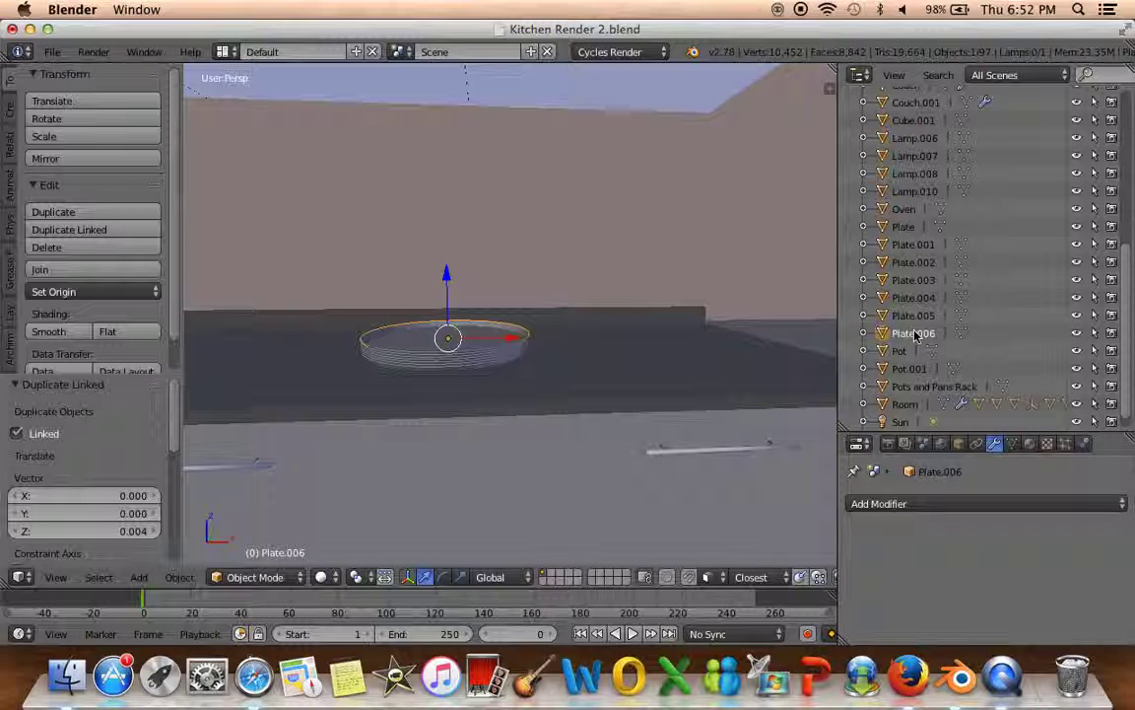
Parent Plate.006 and Plate.004 to the original Plate in the Outliner
left_click(904, 227)
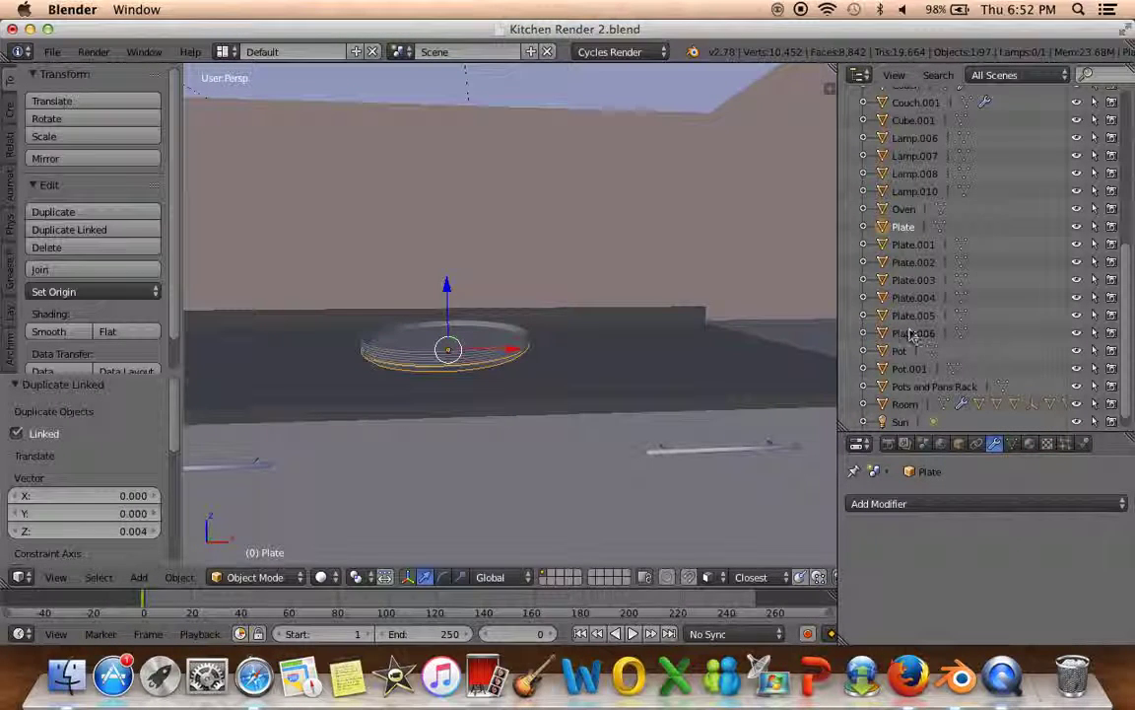
mouse_move(890, 338)
left_mouse_down()
mouse_move(868, 241)
mouse_move(879, 225)
mouse_move(885, 298)
left_mouse_up()
middle_click_drag(591, 375, 758, 377)
Select the original Plate together with its stacked copies
scroll(638, 385, "up", 3)
mouse_move(588, 395)
middle_mouse_down()
mouse_move(516, 408)
mouse_move(576, 384)
middle_mouse_up()
key("a")
right_click(557, 381)
scroll(557, 378, "up", 2)
right_click(554, 385, "shift")
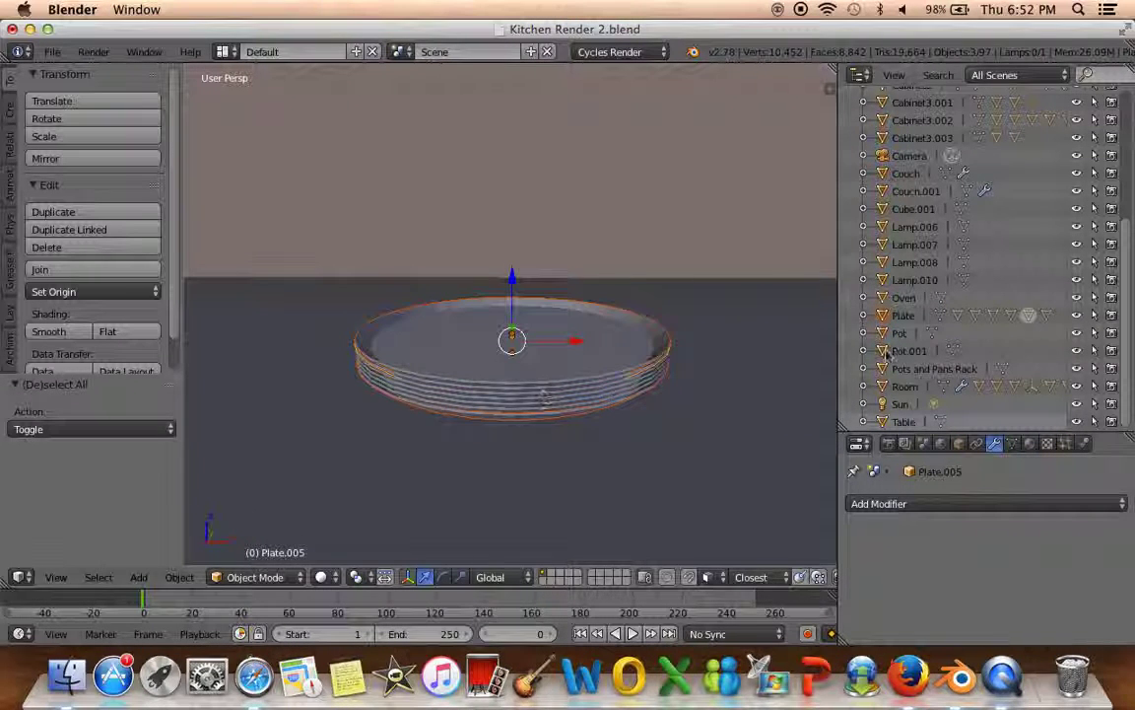
left_click(990, 315, "ctrl")
left_click(1045, 315, "ctrl")
middle_click_drag(552, 345, 594, 341)
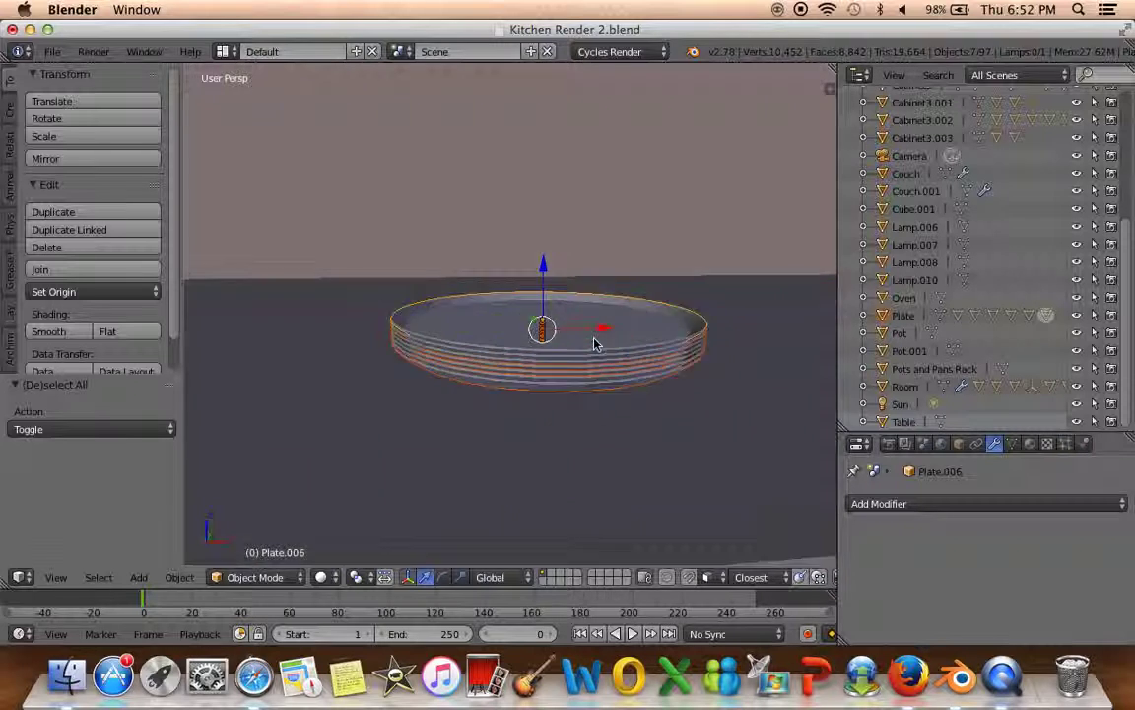
Duplicate the selected plate stack and move the copy vertically
scroll(594, 341, "down", 3)
key("shift+d")
key("z")
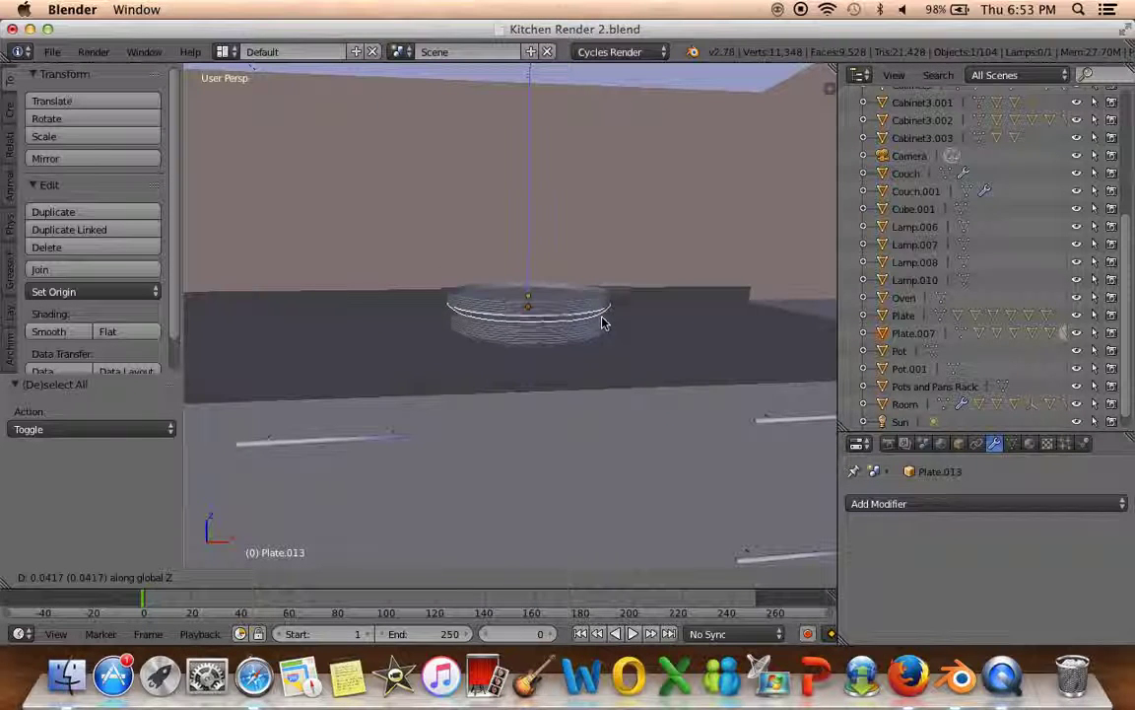
key("x")
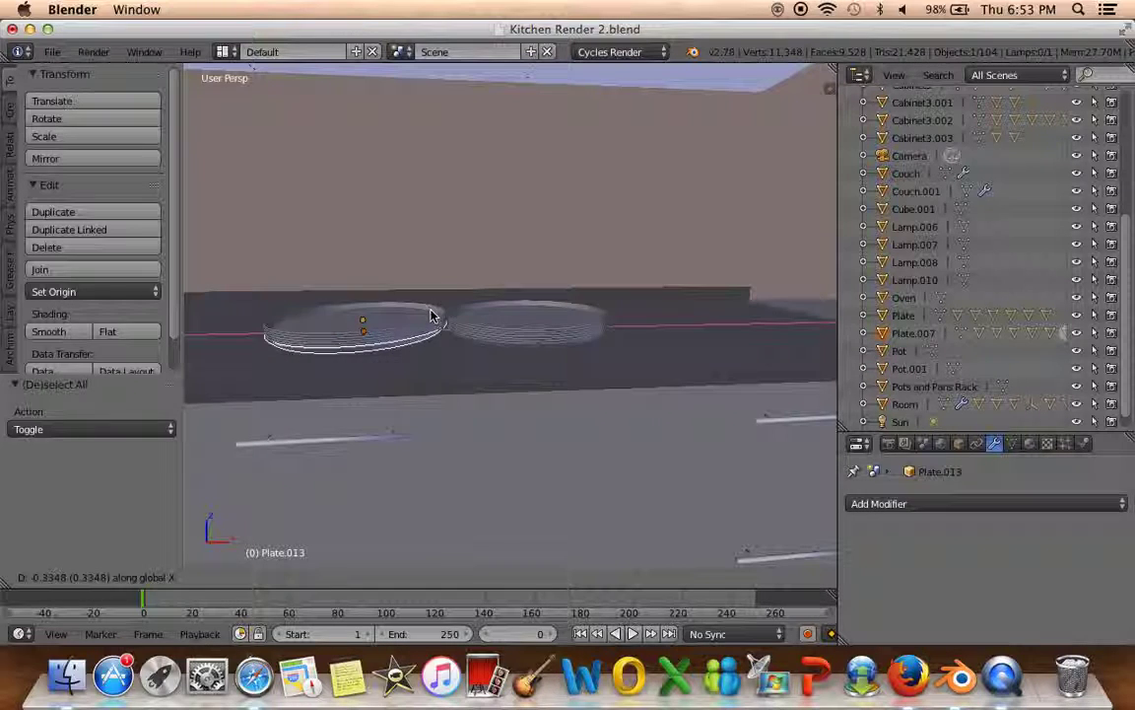
key("z")
left_click(545, 332)
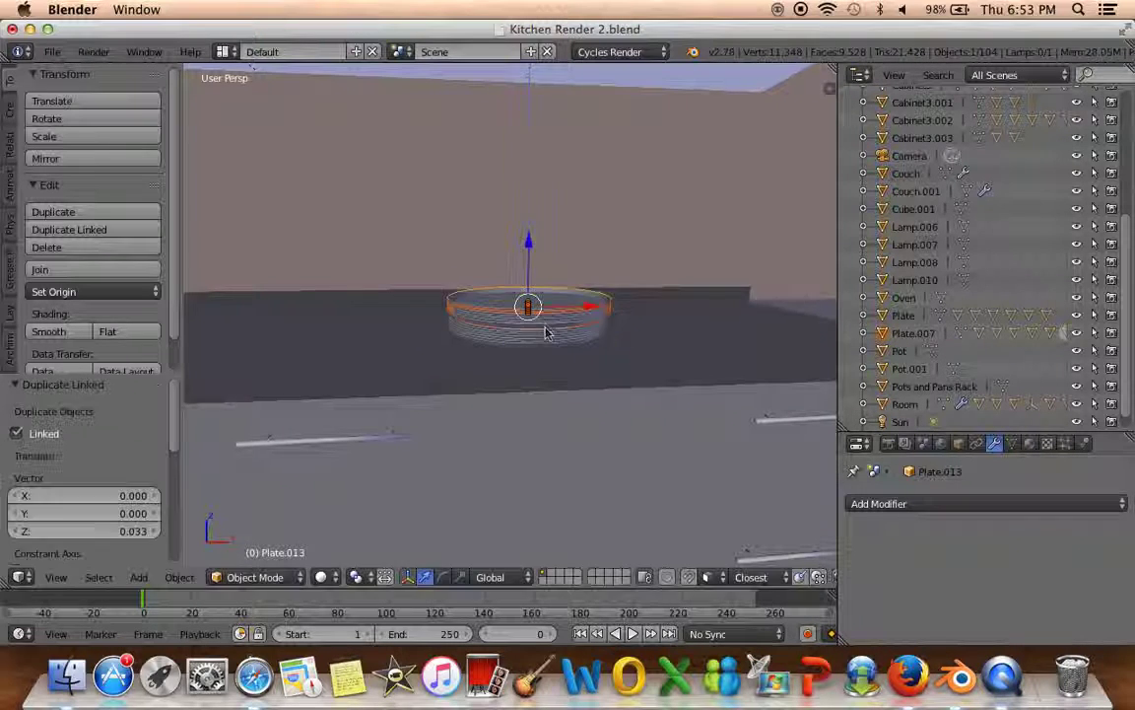
scroll(545, 332, "up", 2)
scroll(548, 336, "up", 3)
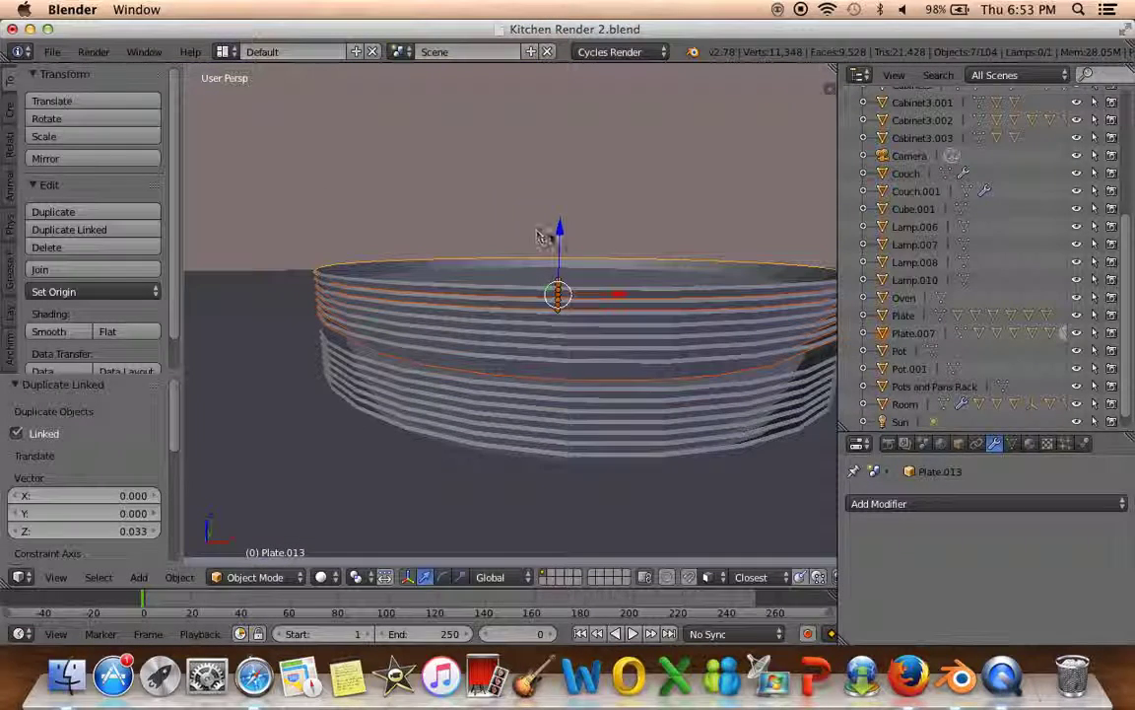
left_click_drag(560, 235, 560, 239)
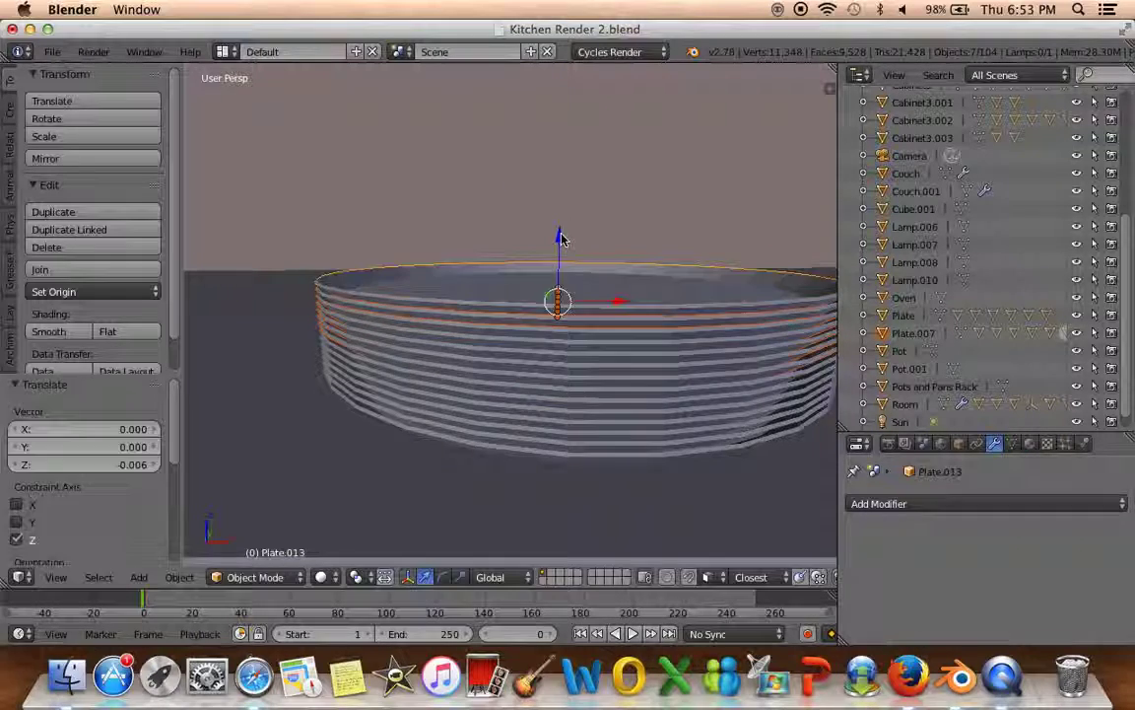
Deselect everything and undo the extra set of plate copies
key("a")
scroll(532, 316, "down", 3)
middle_click_drag(507, 374, 504, 402)
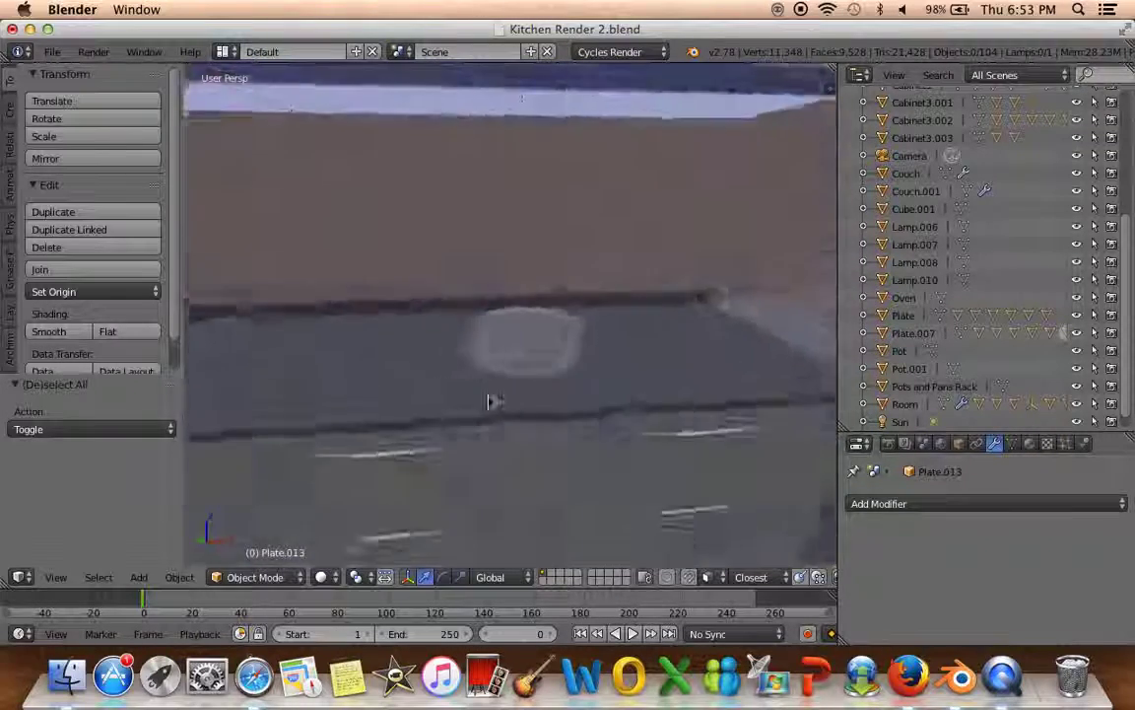
scroll(398, 387, "down", 4)
mouse_move(398, 388)
middle_mouse_down()
mouse_move(369, 398)
mouse_move(518, 376)
middle_mouse_up()
scroll(557, 371, "up", 4)
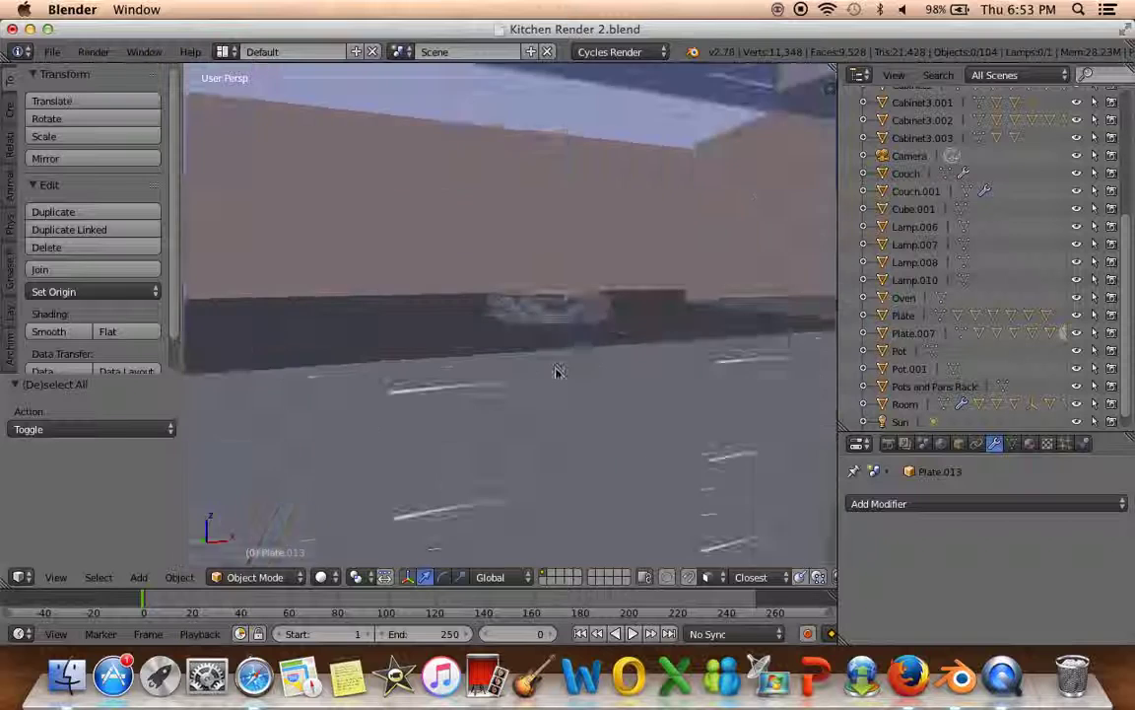
key("ctrl+z")
key("ctrl+z")
key("ctrl+z")
key("ctrl+z")
key("ctrl+z")
key("ctrl+z")
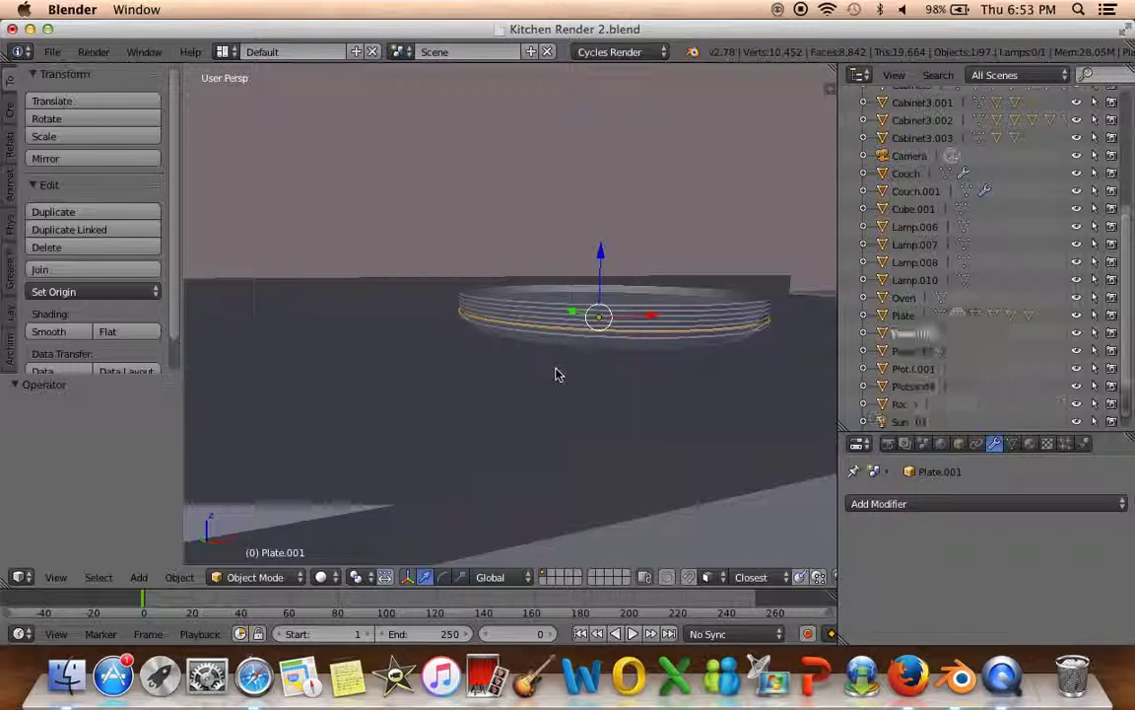
Delete the plate copies, then select the original Plate and open the Add Modifier list
right_click(601, 301)
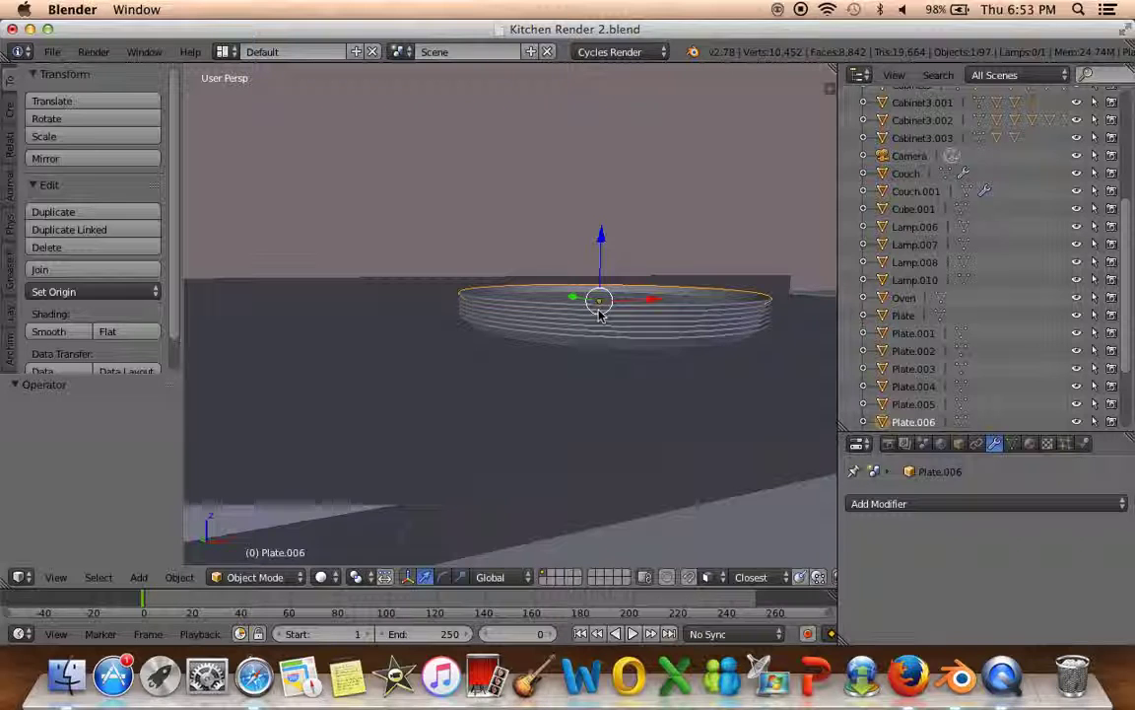
right_click(598, 313, "shift")
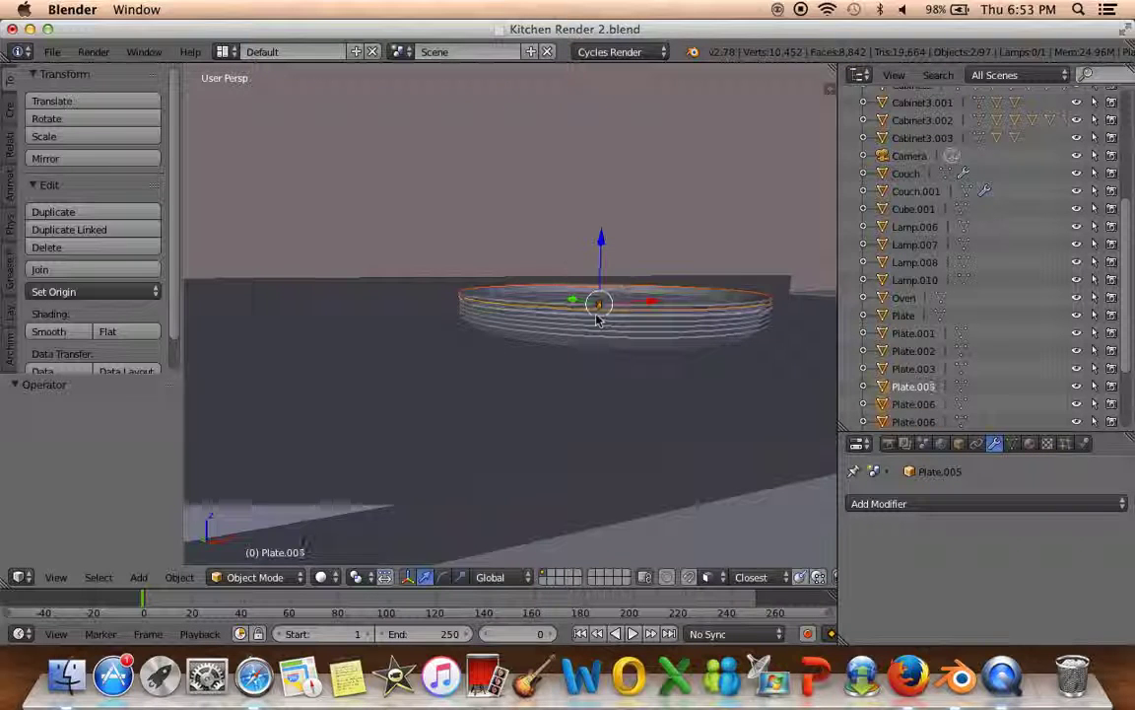
right_click(587, 335, "shift")
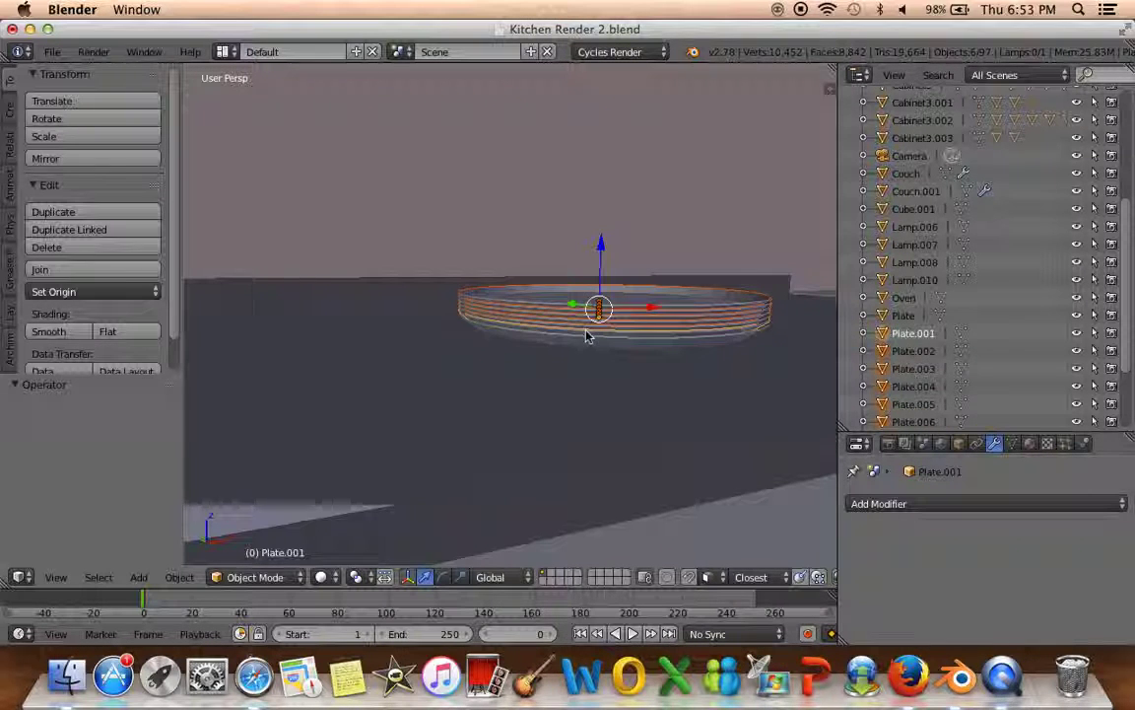
key("Delete")
right_click(598, 320)
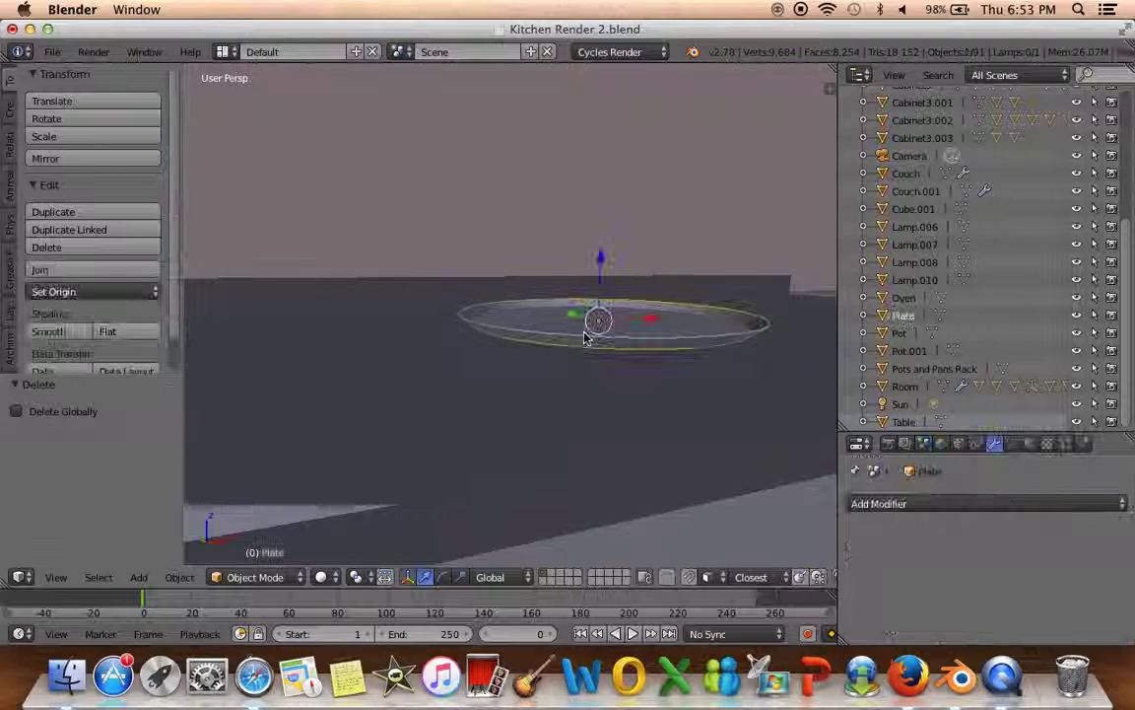
left_click(973, 501)
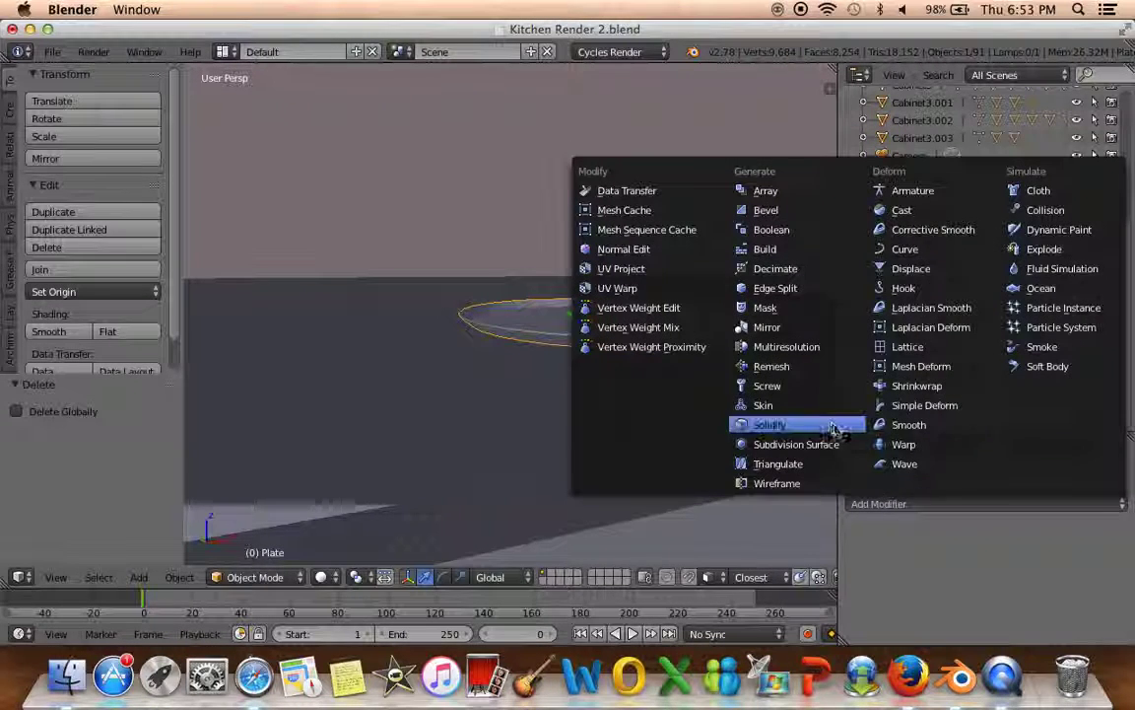
Add an Array modifier with relative offset X 0 so copies stack straight up
left_click(800, 190)
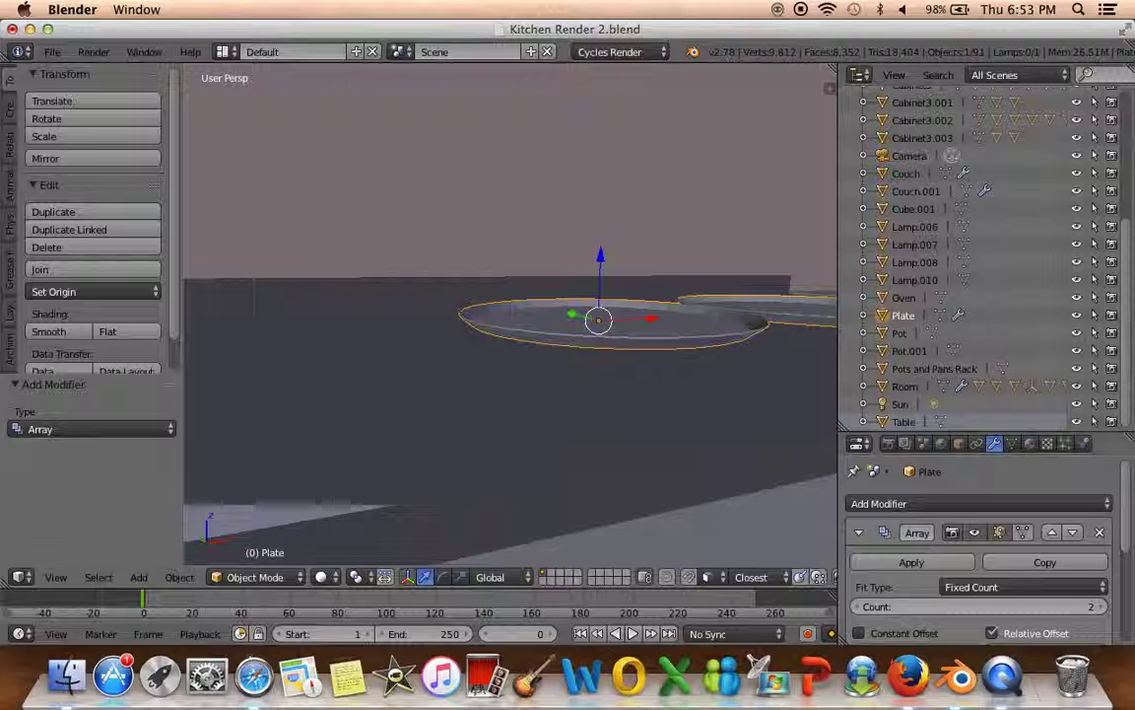
scroll(902, 532, "down", 3)
left_click(992, 491)
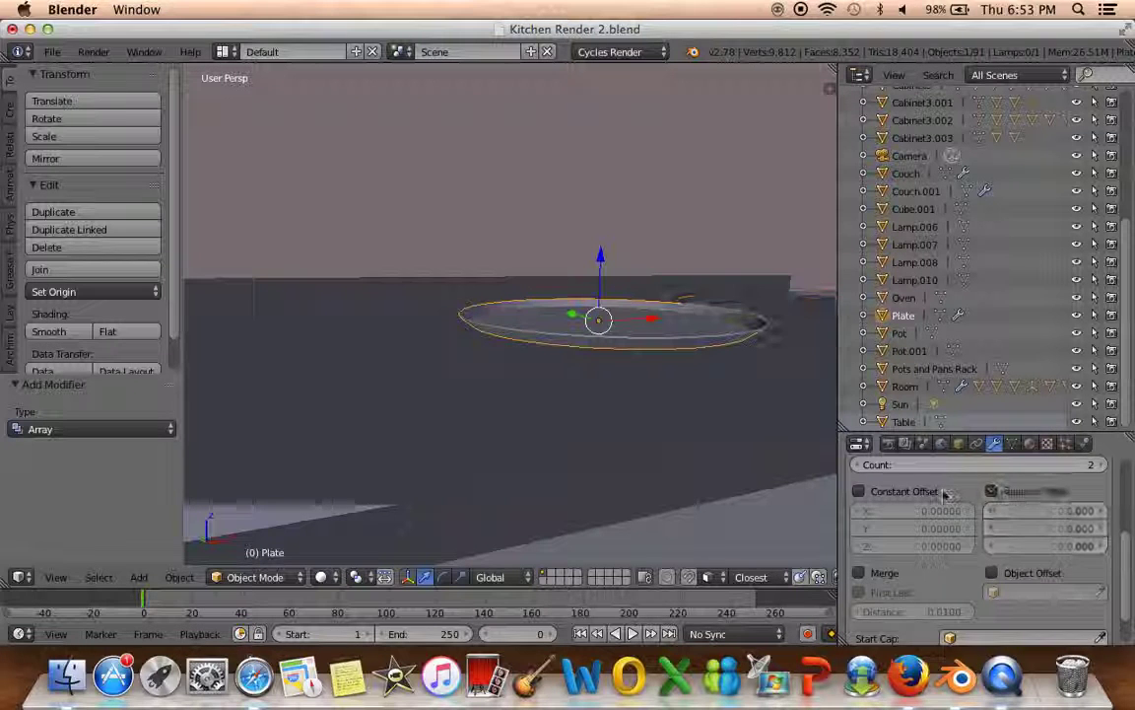
left_click(858, 491)
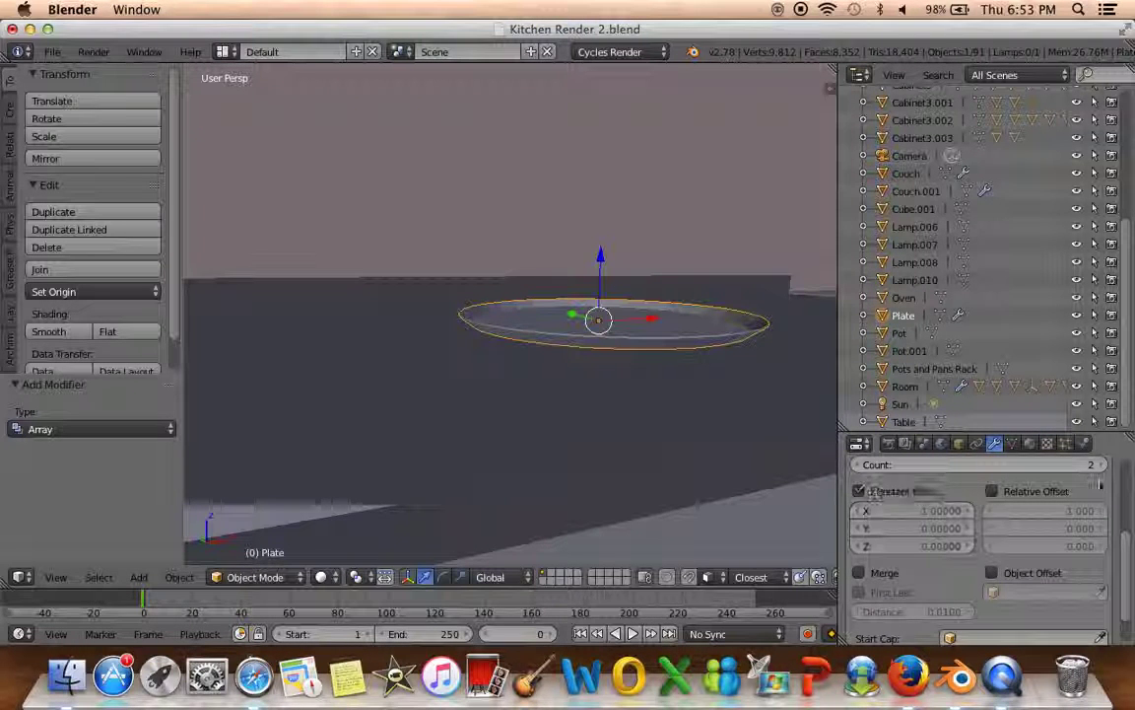
left_click(991, 491)
left_click(859, 490)
scroll(808, 508, "up", 2)
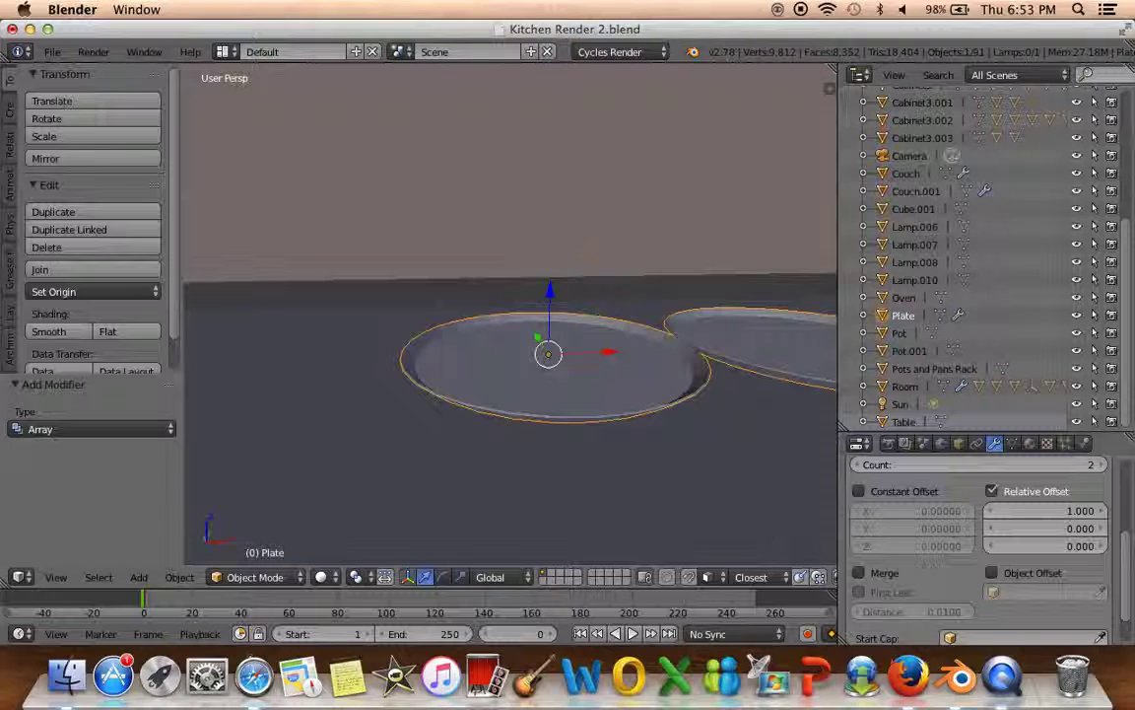
type("0")
key("Return")
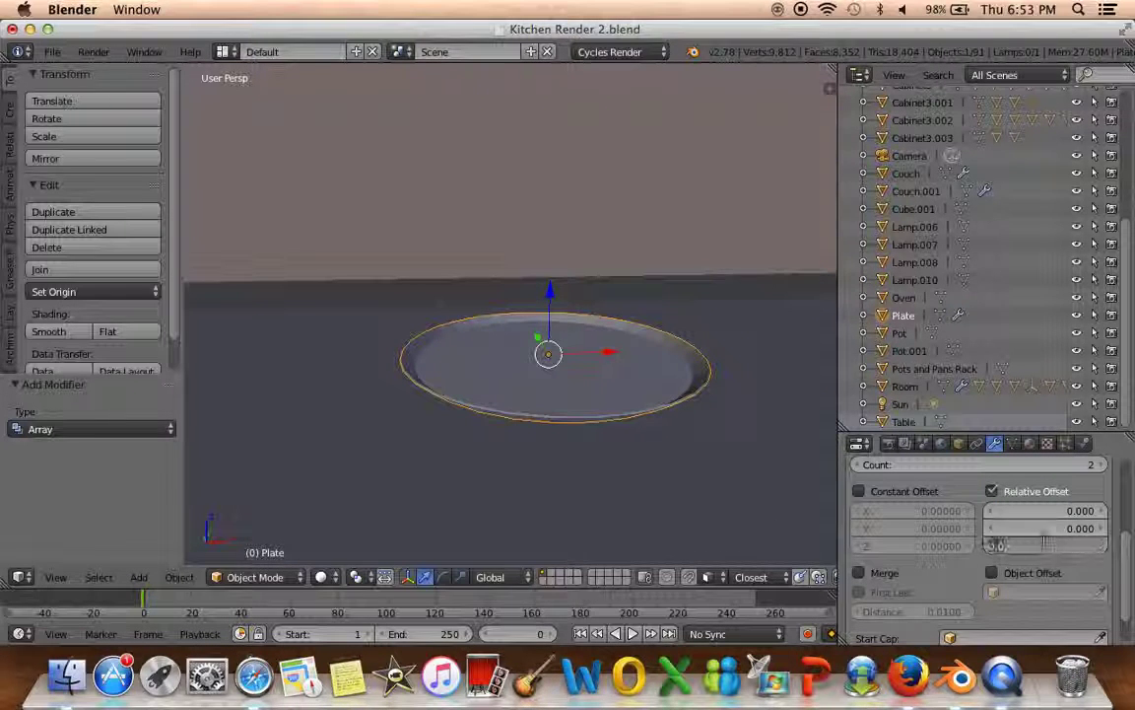
type("1")
key("Return")
Reduce the relative Z offset to 0.7 and raise the array count to 10
middle_click_drag(749, 394, 739, 439)
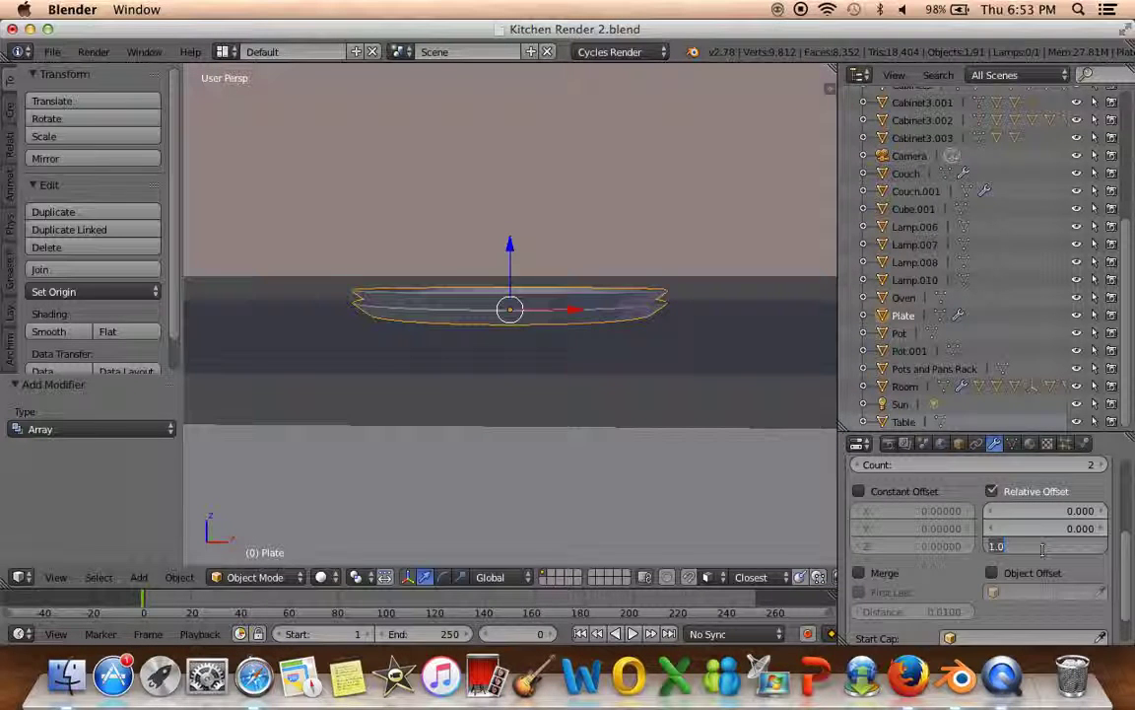
left_click_drag(1043, 550, 1047, 558)
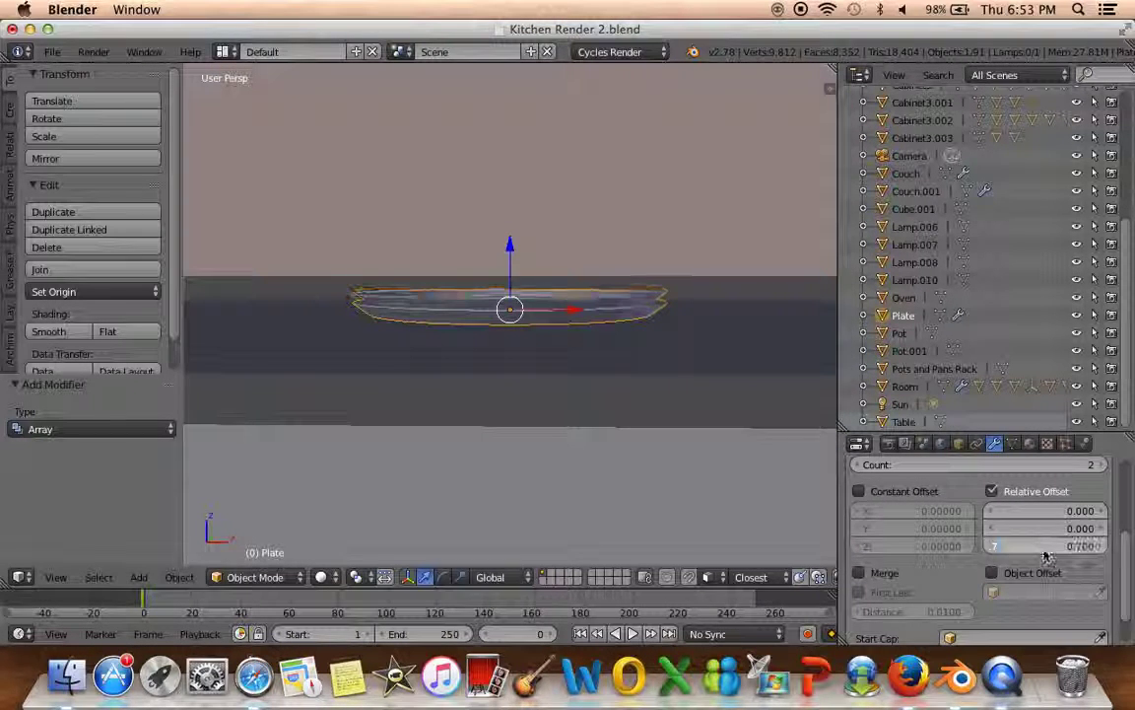
middle_click_drag(641, 355, 660, 390)
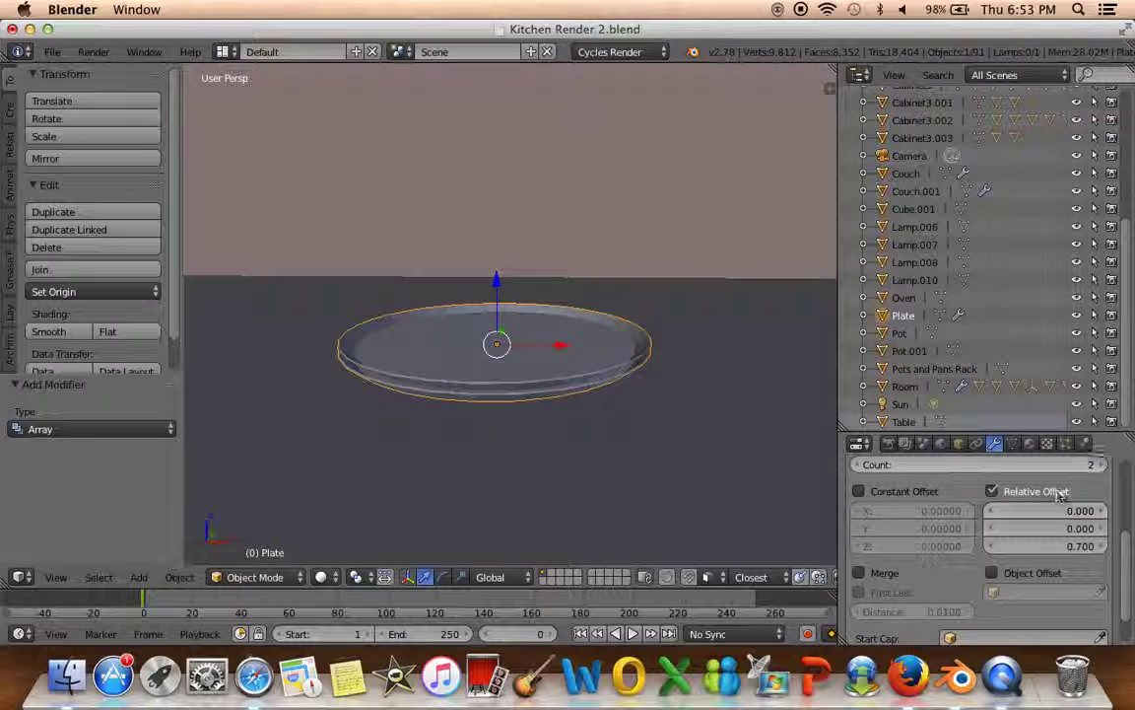
left_click(1103, 464)
left_click(1103, 464)
left_click(1103, 464)
left_click(1103, 464)
left_click(1103, 464)
left_click(1103, 464)
left_click(1103, 464)
left_click(1103, 464)
mouse_move(463, 296)
middle_mouse_down()
mouse_move(485, 347)
mouse_move(433, 344)
middle_mouse_up()
scroll(486, 347, "down", 4)
left_click(1103, 465)
left_click(1102, 465)
left_click(1102, 465)
left_click(1103, 465)
left_click(1103, 464)
Raise the array count to 15, deselect all, and switch to camera view
middle_click_drag(611, 398, 591, 375)
key("a")
scroll(643, 389, "down", 4)
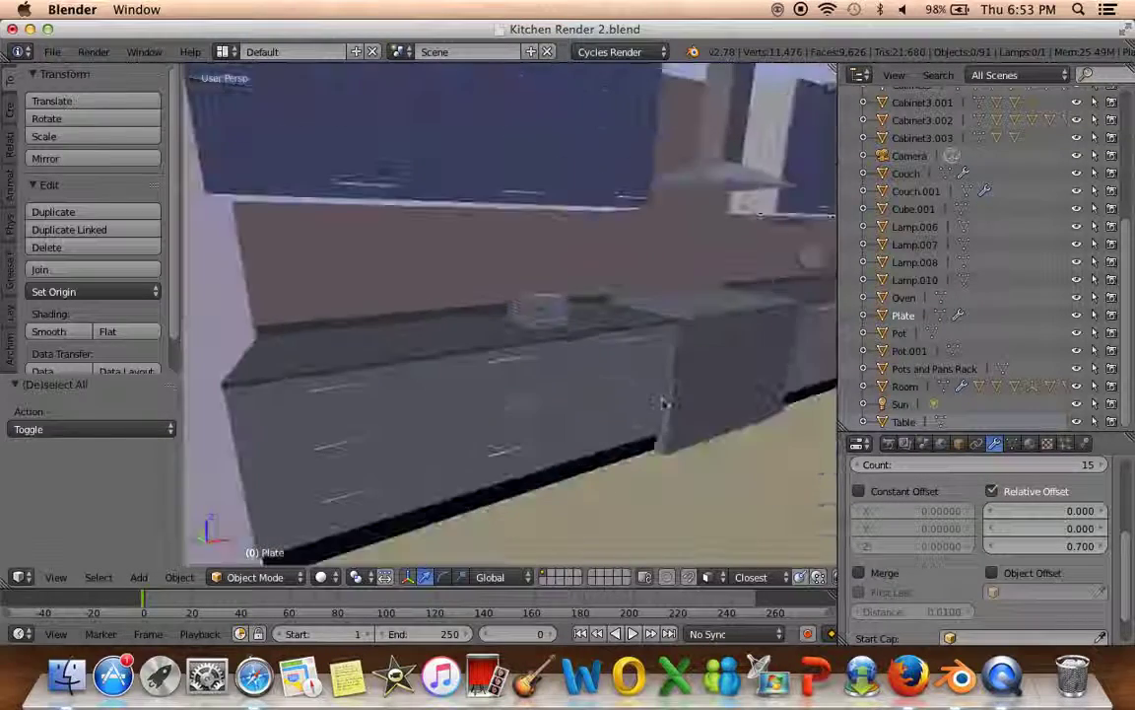
scroll(643, 389, "up", 1)
scroll(643, 393, "up", 2)
key("KP_0")
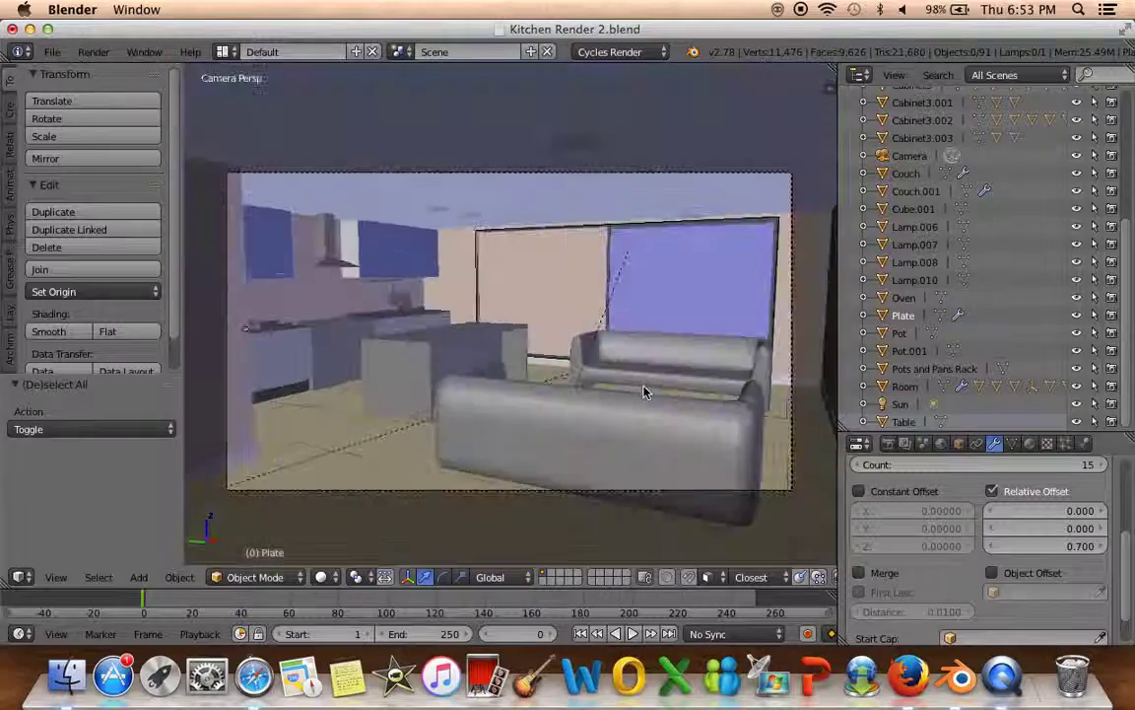
Swing the view up toward the wall cabinets and select one hanging pan
mouse_move(262, 348)
middle_mouse_down()
mouse_move(549, 361)
mouse_move(493, 318)
middle_mouse_up()
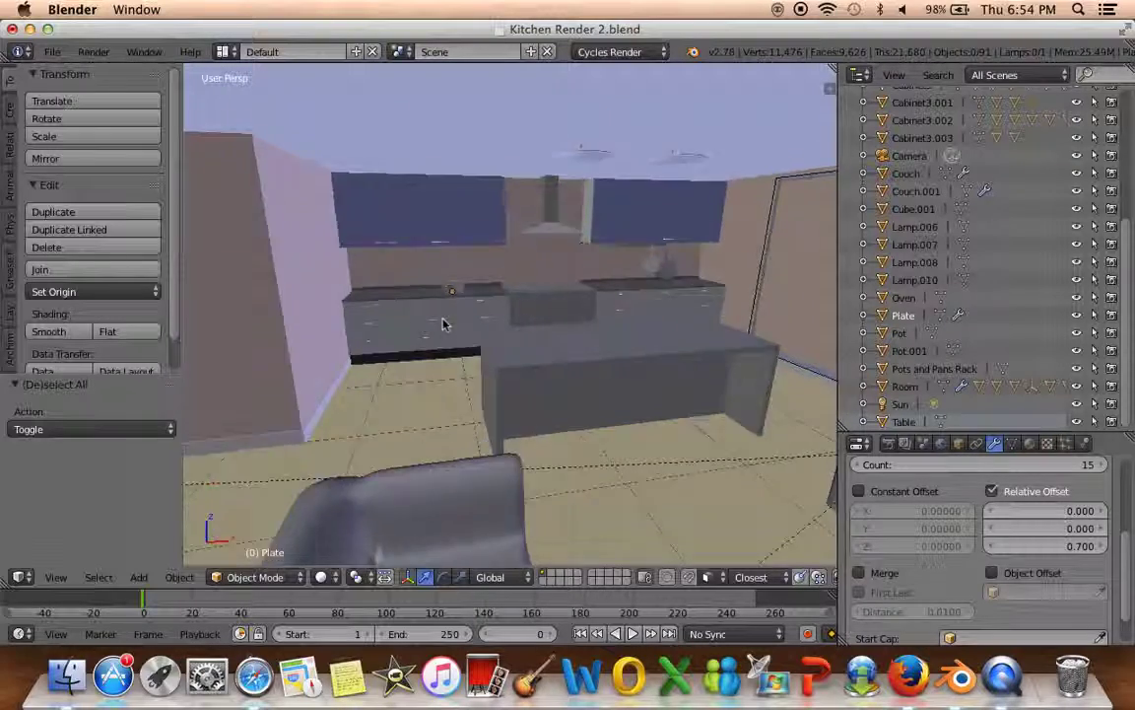
scroll(443, 325, "up", 5)
mouse_move(660, 373)
middle_mouse_down()
mouse_move(677, 306)
mouse_move(437, 331)
mouse_move(558, 319)
mouse_move(426, 293)
mouse_move(646, 394)
mouse_move(646, 463)
mouse_move(650, 411)
mouse_move(723, 338)
middle_mouse_up()
right_click(647, 394)
Duplicate the pan as Pot.002, slide it left along X, and turn it about Z
key("shift+d")
key("x")
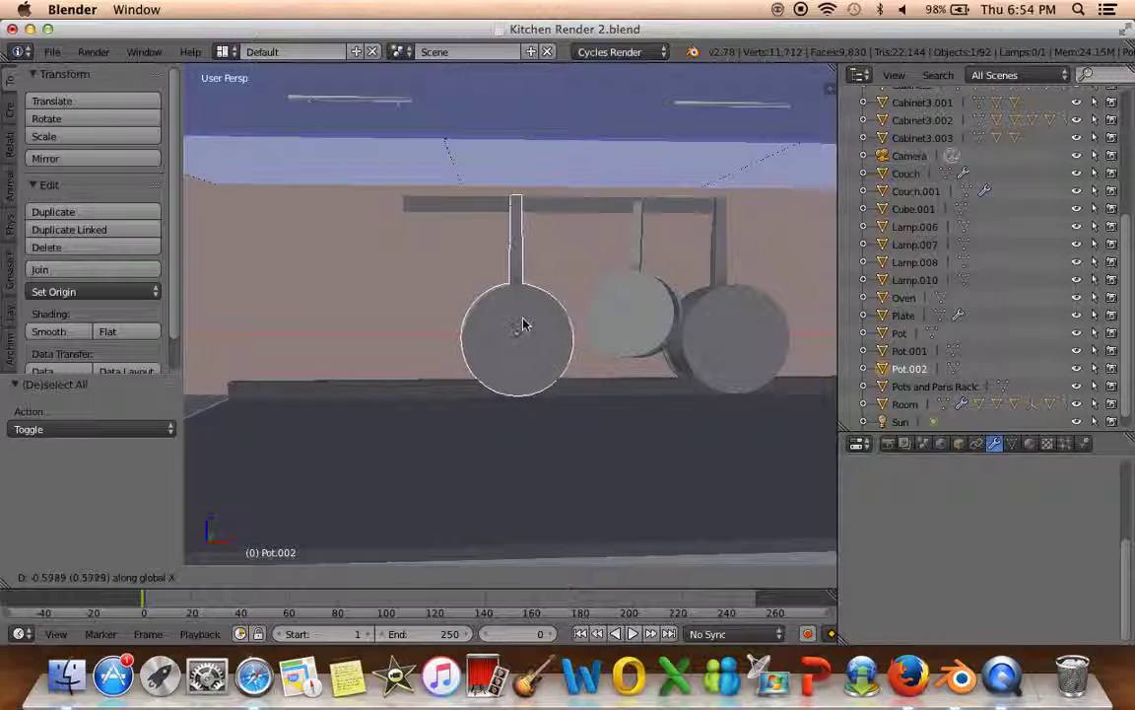
left_click(538, 322)
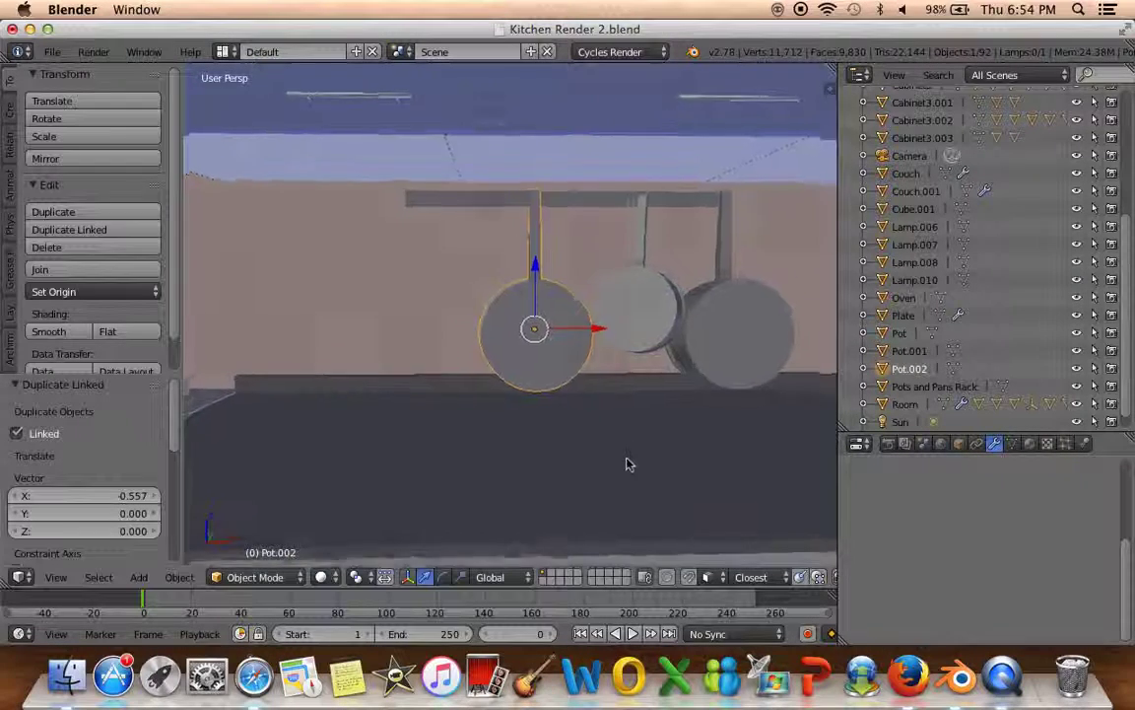
middle_click_drag(629, 463, 532, 433)
key("r")
key("z")
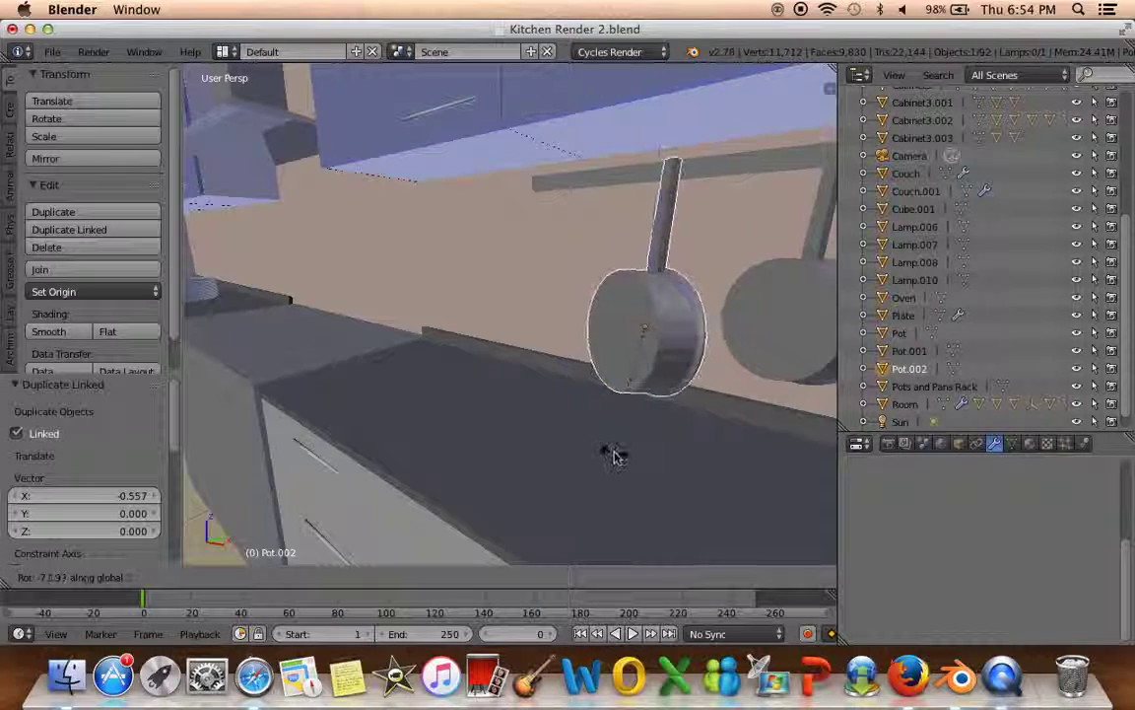
left_click(603, 447)
mouse_move(585, 441)
middle_mouse_down()
mouse_move(479, 440)
mouse_move(563, 451)
middle_mouse_up()
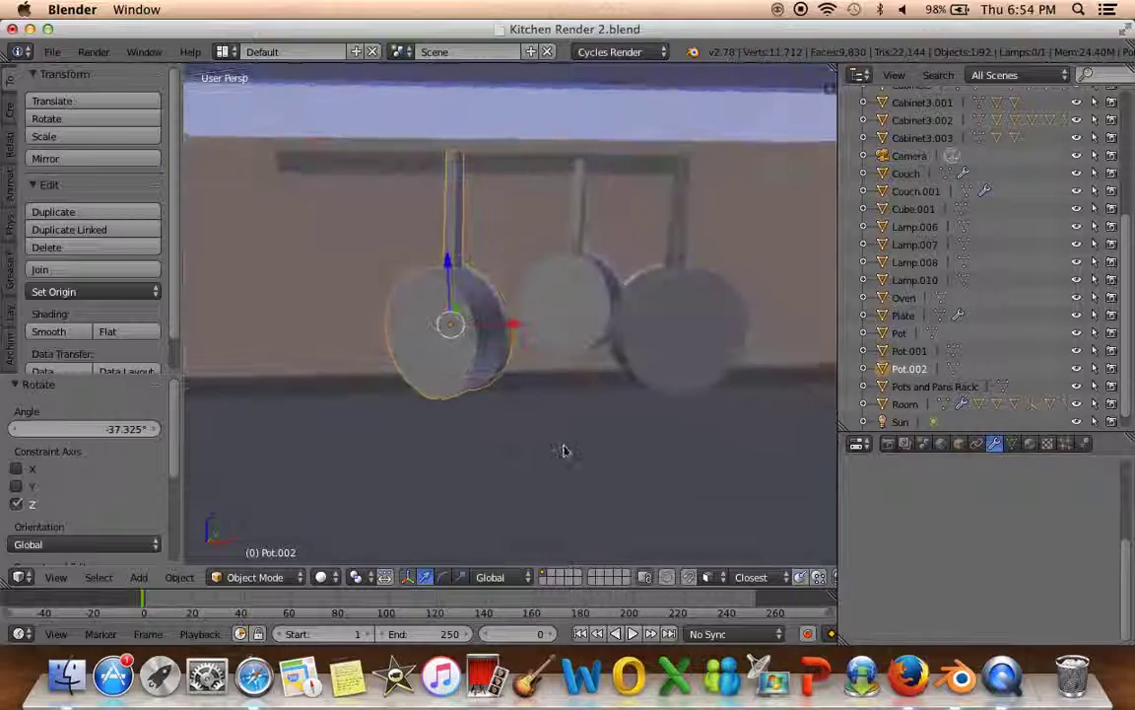
Refine Pot.002's sideways position and rotate it about 17° around Z, then reselect it
key("g")
key("x")
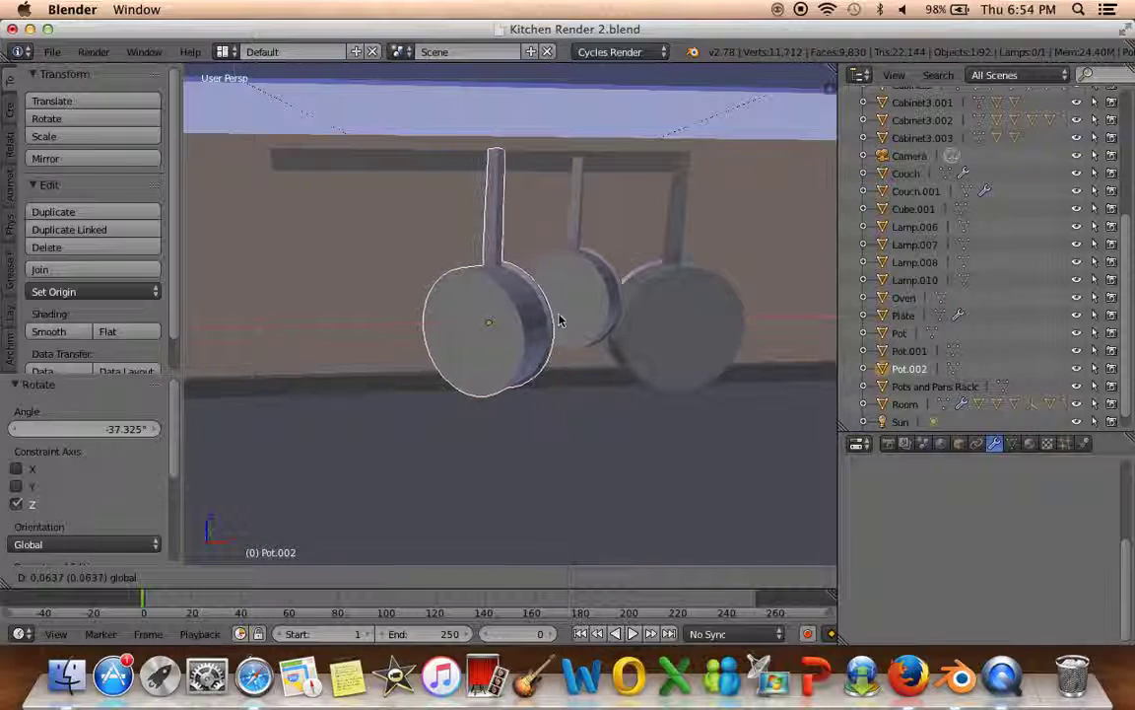
left_click(545, 321)
mouse_move(545, 322)
middle_mouse_down()
mouse_move(564, 392)
mouse_move(571, 335)
middle_mouse_up()
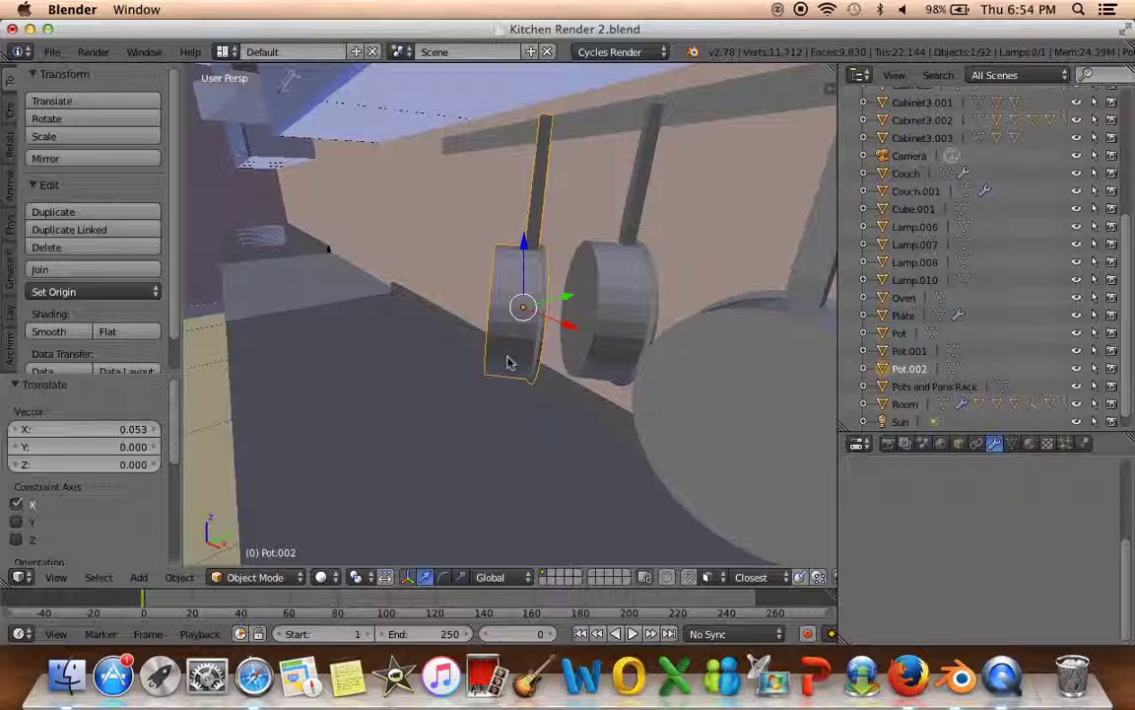
key("g")
left_click(567, 329)
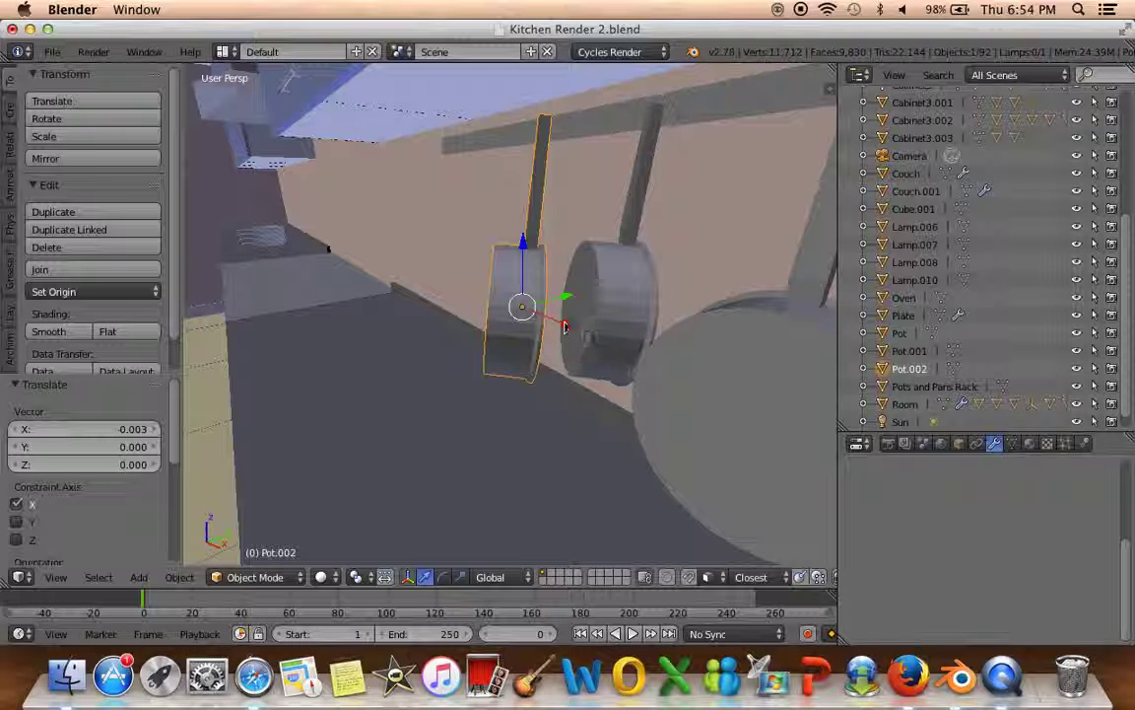
key("r")
key("z")
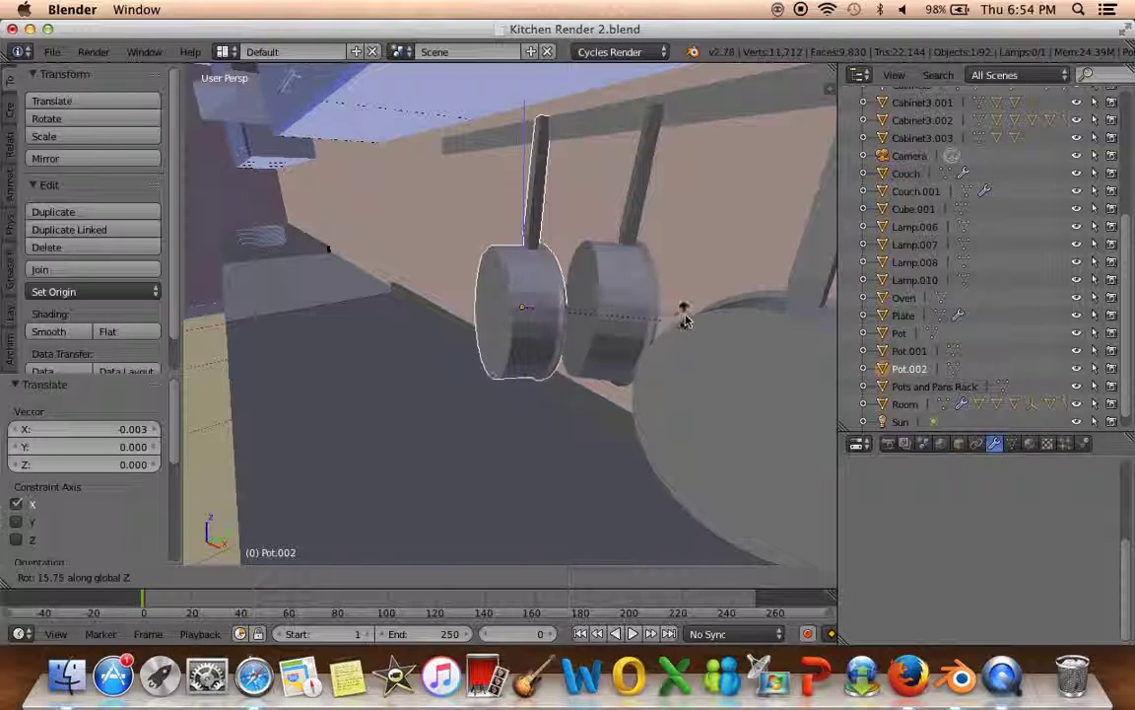
left_click(676, 323)
mouse_move(676, 324)
middle_mouse_down()
mouse_move(608, 436)
mouse_move(472, 369)
mouse_move(532, 369)
mouse_move(524, 434)
mouse_move(472, 294)
mouse_move(525, 318)
middle_mouse_up()
key("a")
right_click(471, 294)
Make linked copy Pot.003 further left, scale it to 1.548, and raise it 0.054
key("alt+d")
key("x")
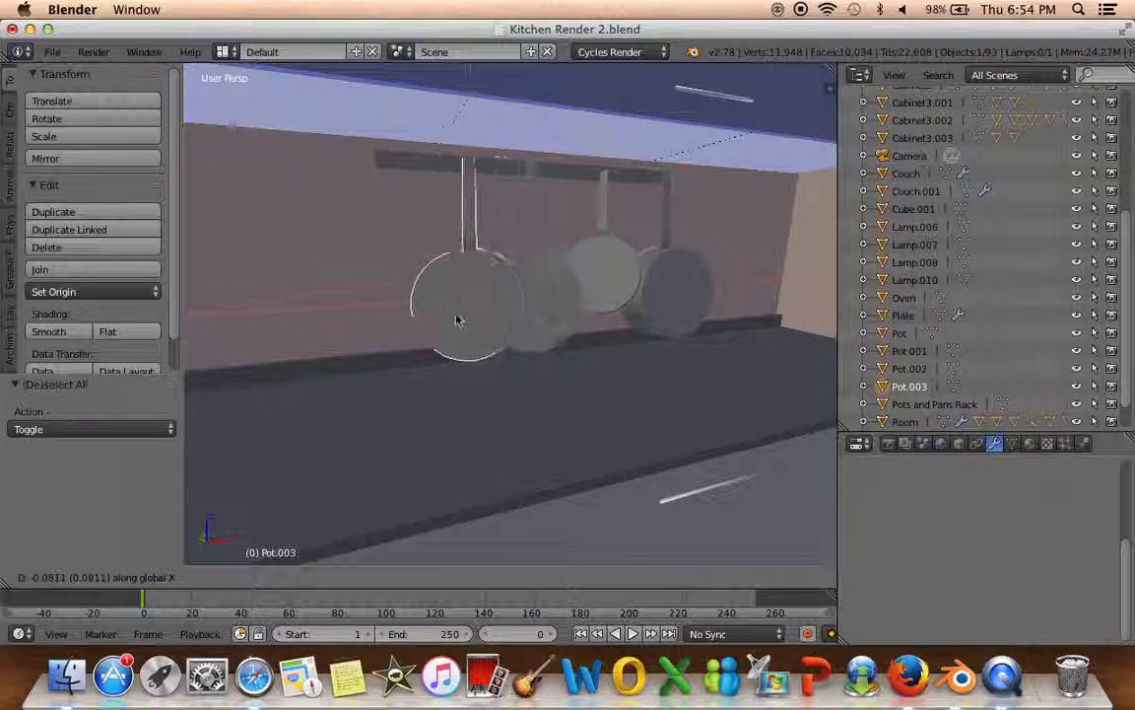
left_click(444, 316)
key("s")
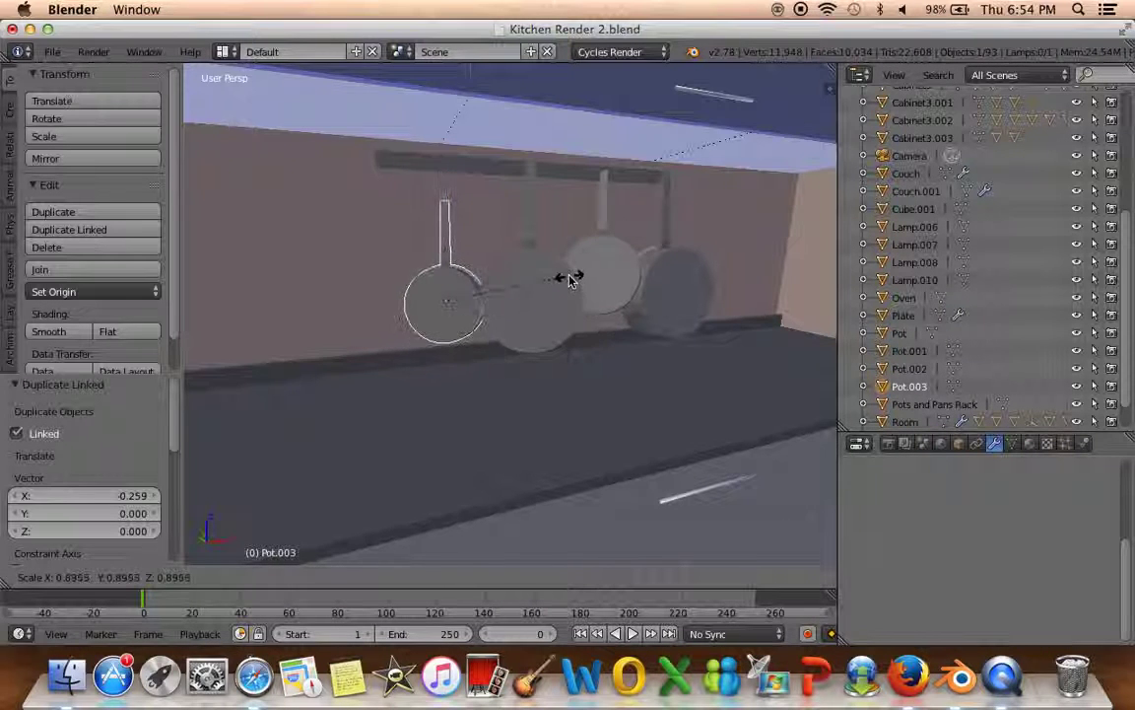
left_click(530, 286)
key("s")
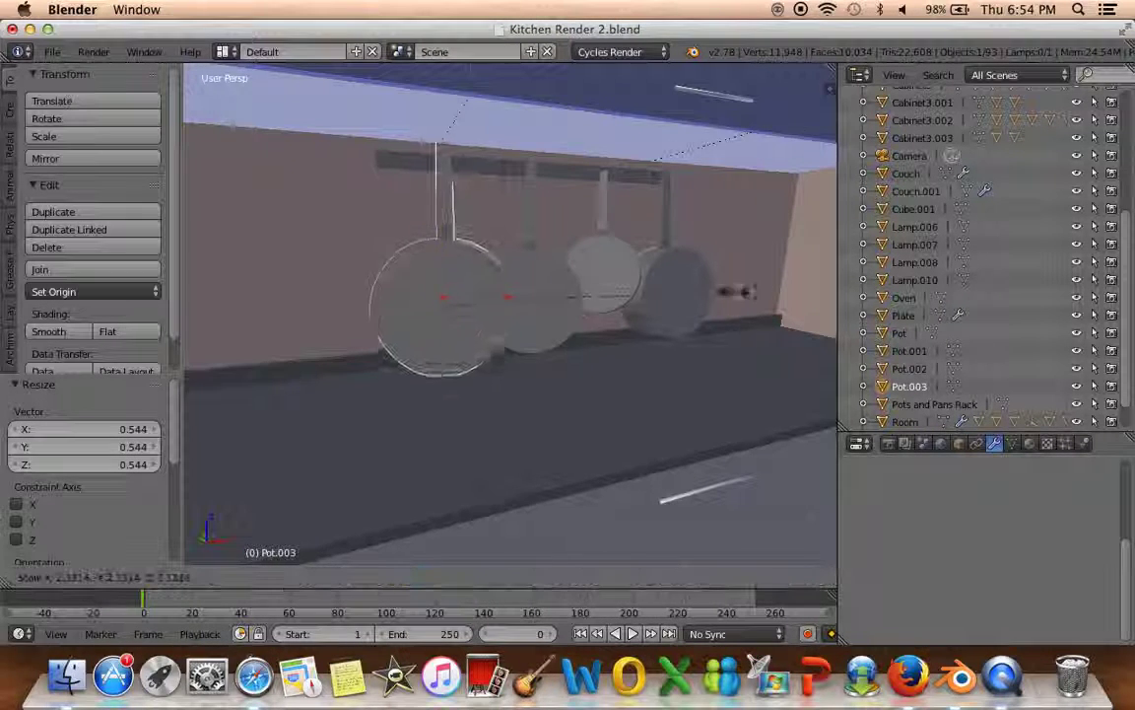
left_click(649, 274)
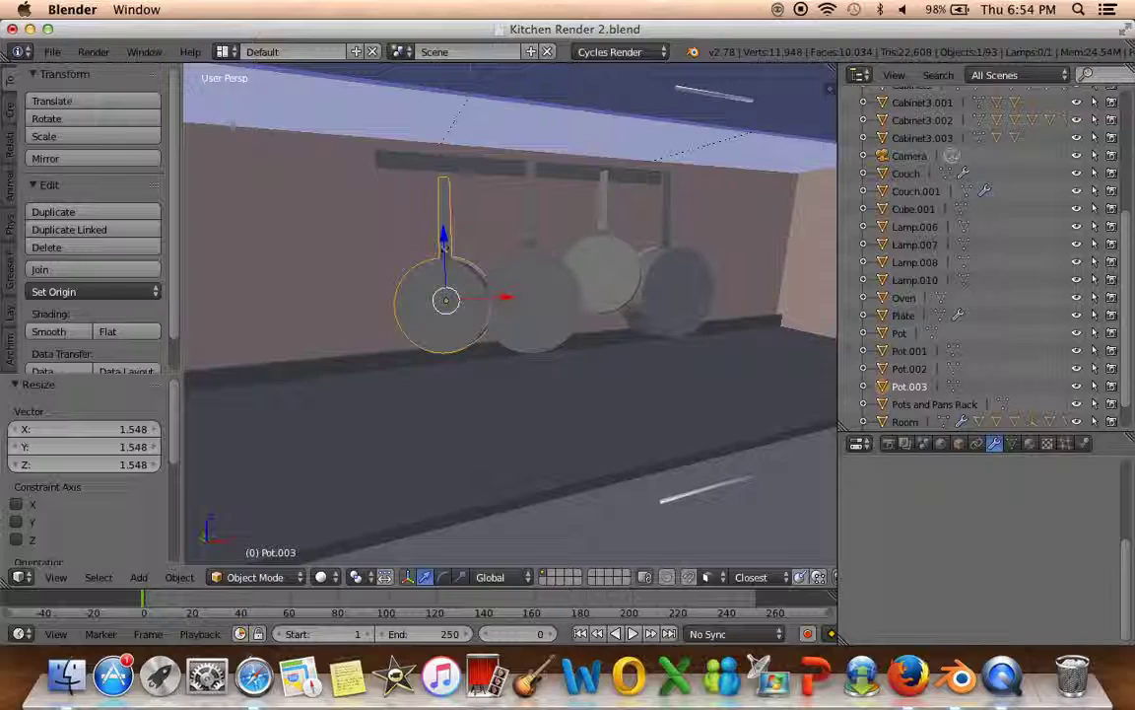
left_click_drag(445, 243, 446, 234)
mouse_move(446, 296)
middle_mouse_down()
mouse_move(413, 410)
mouse_move(469, 426)
middle_mouse_up()
Rotate Pot.003 -5.59° about Z and enter Edit Mode on its mesh
key("r")
key("z")
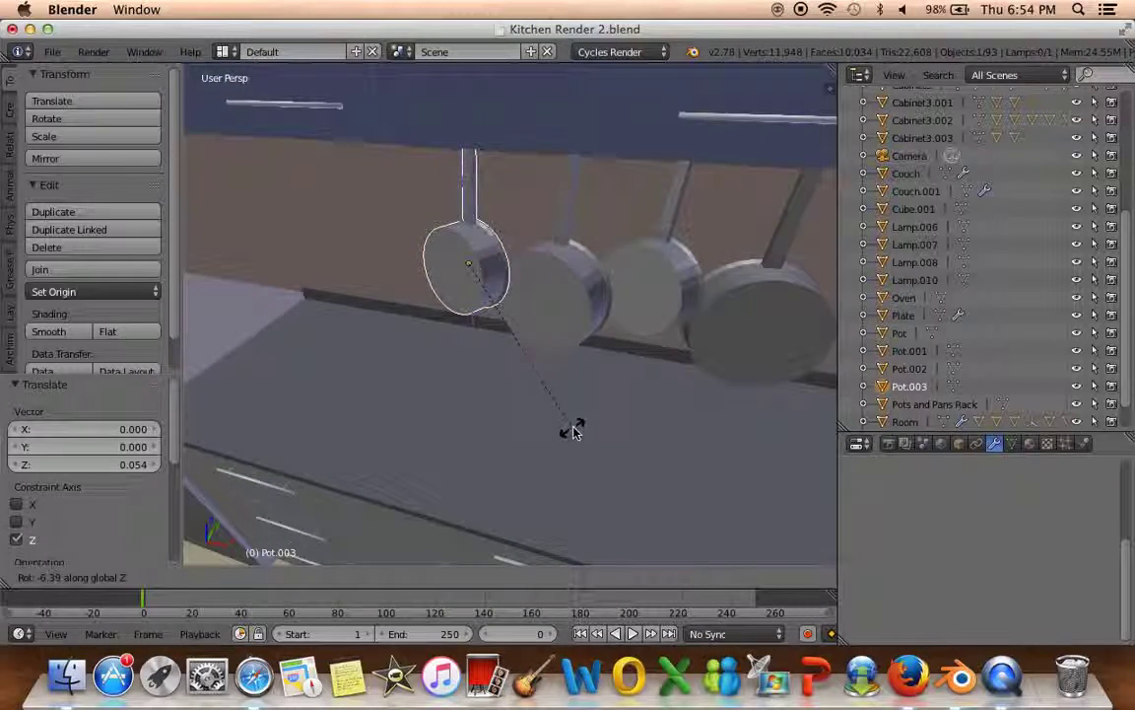
left_click(571, 430)
middle_click_drag(572, 426, 473, 238)
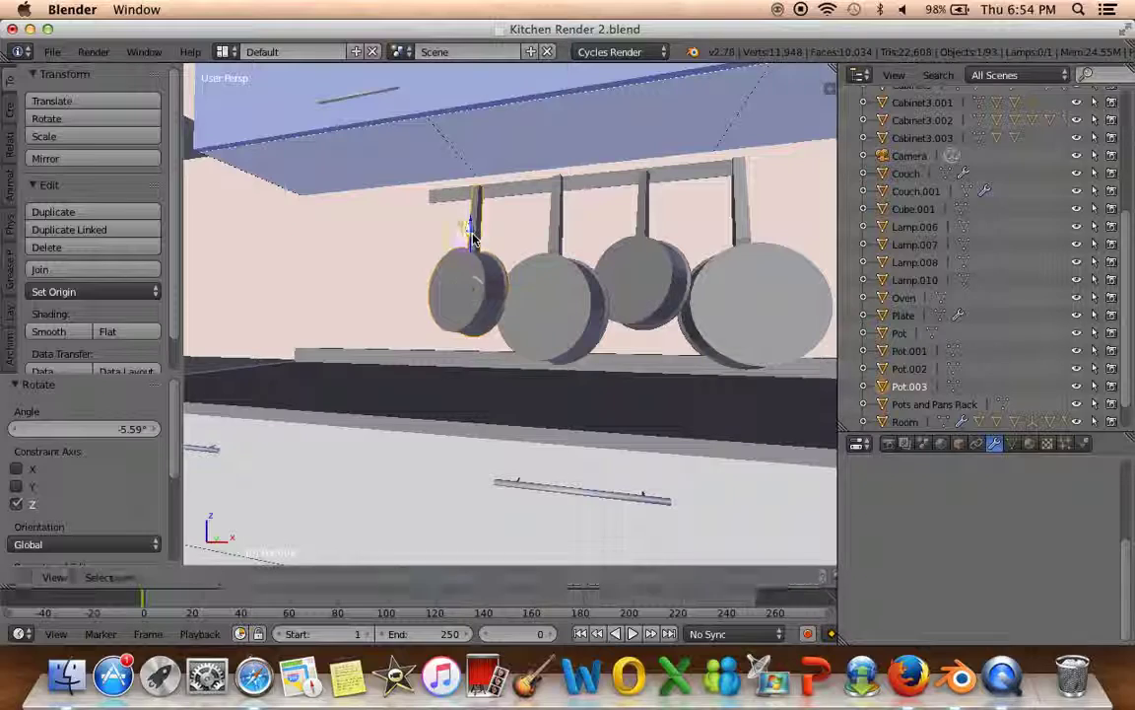
key("Tab")
scroll(479, 281, "up", 4)
Select the linked pan geometry, grow it over the end caps, then shrink it back
middle_click_drag(483, 512, 439, 419)
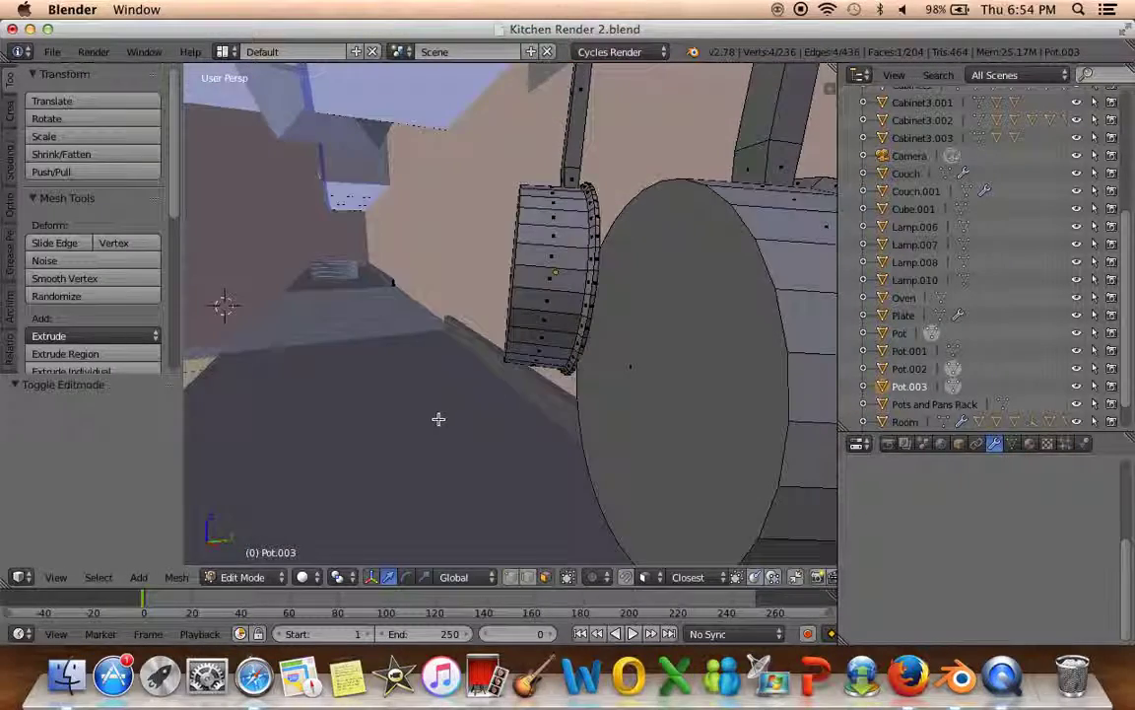
key("a")
middle_click_drag(526, 279, 449, 287)
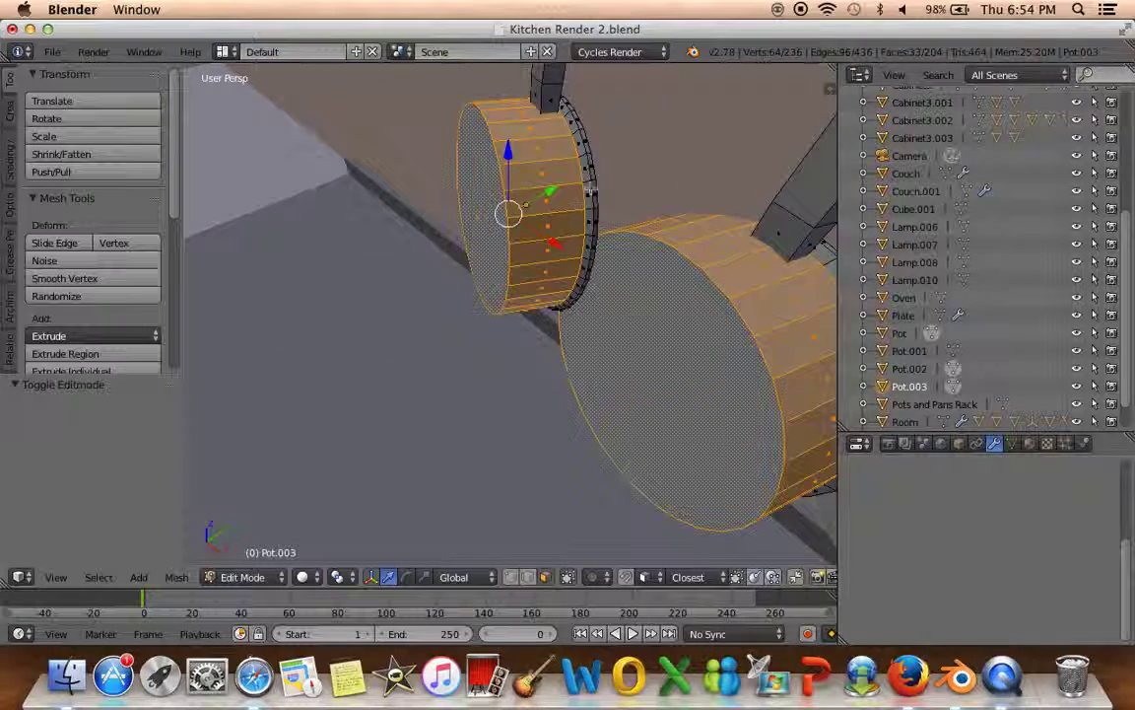
key("ctrl+KP_Add")
mouse_move(589, 197)
middle_mouse_down()
mouse_move(492, 199)
mouse_move(583, 197)
mouse_move(552, 202)
mouse_move(570, 197)
middle_mouse_up()
key("ctrl+KP_Subtract")
Adjust individual faces and grow the selection until every round pan body is selected
scroll(552, 202, "up", 3)
key("ctrl+KP_Add")
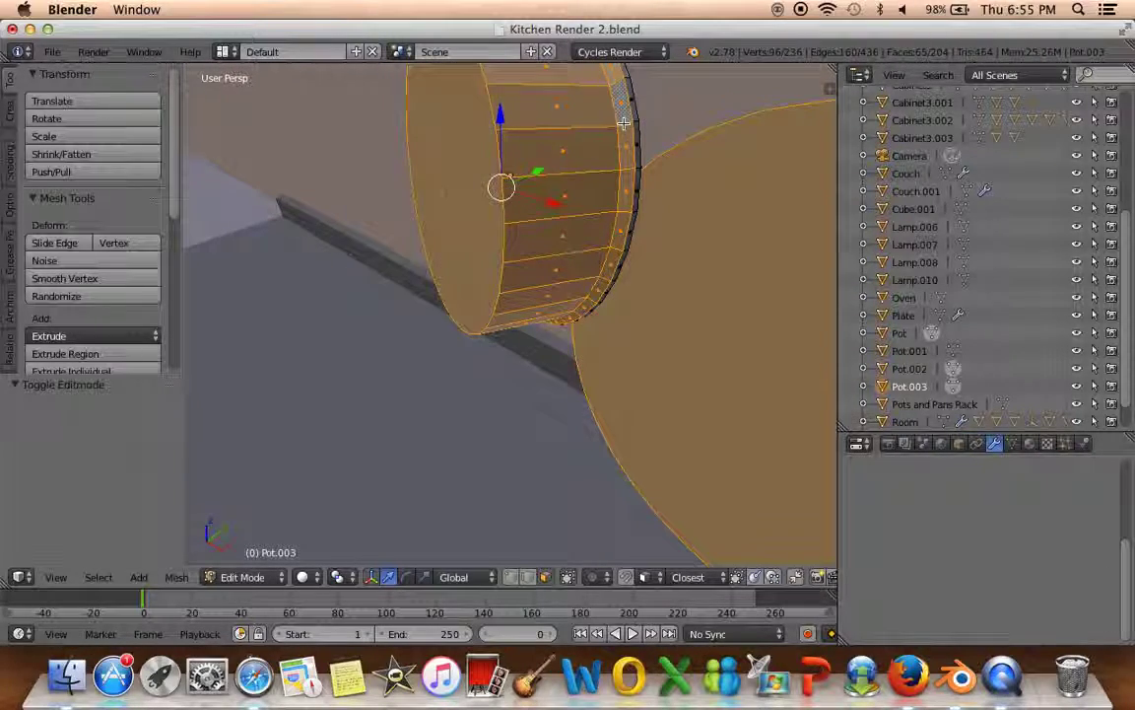
middle_click_drag(618, 154, 669, 165)
left_click(702, 137, "alt+shift")
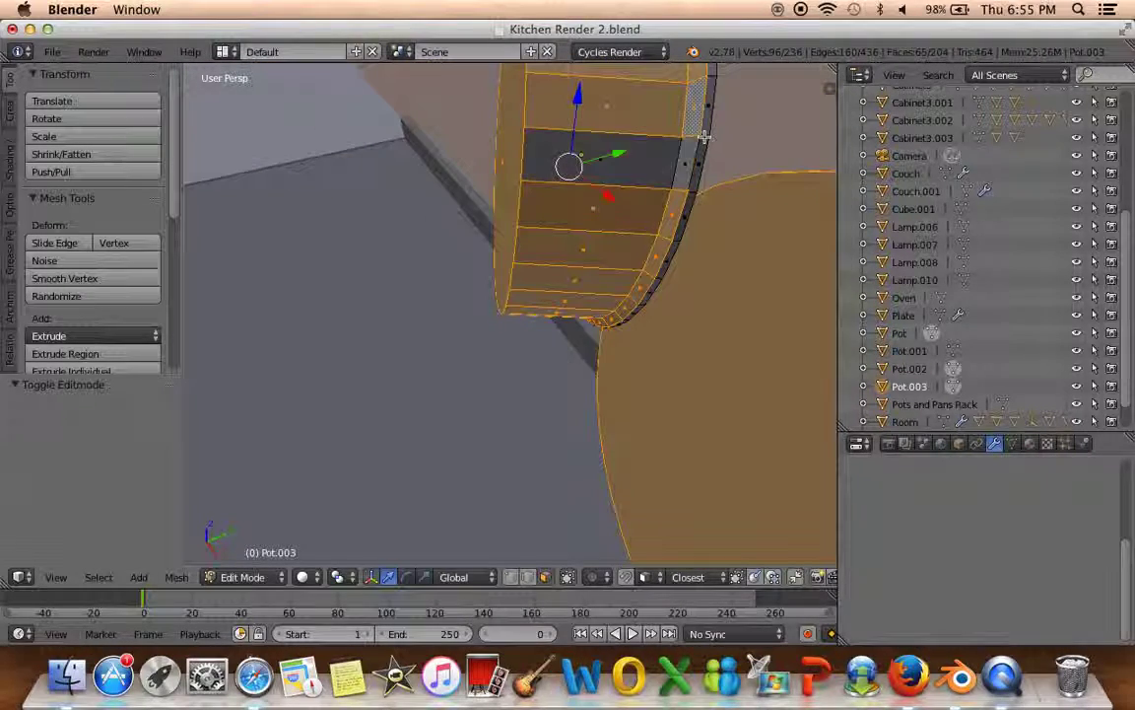
left_click(689, 158, "shift")
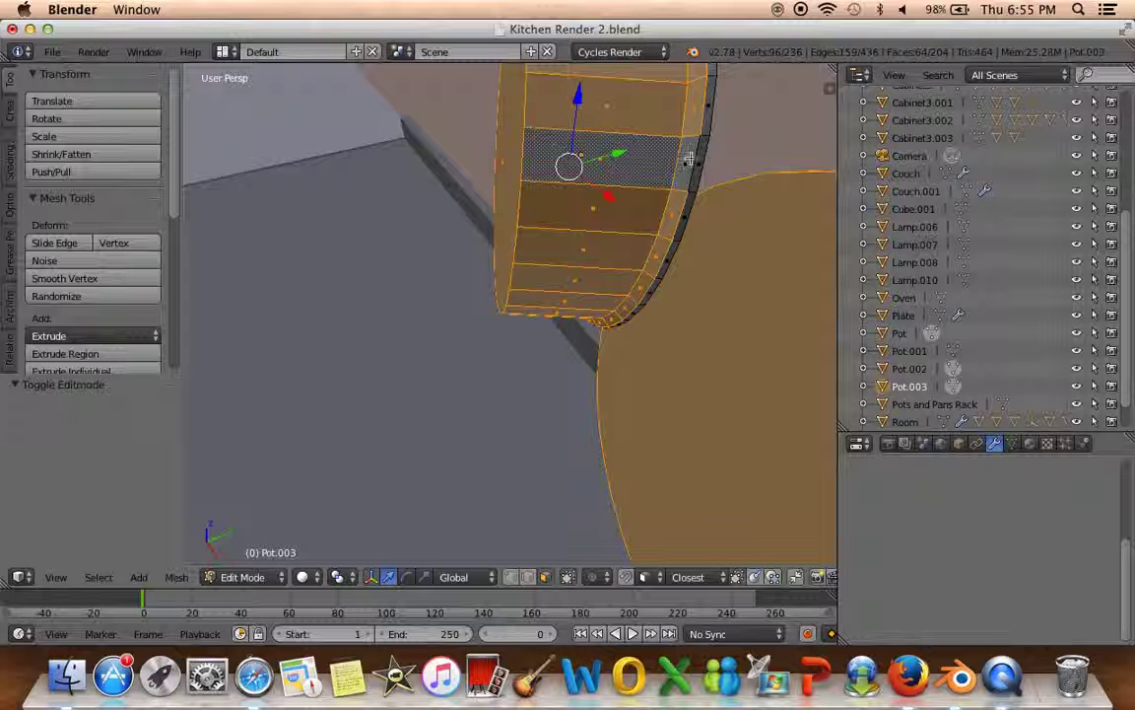
key("ctrl+KP_Add")
mouse_move(702, 136)
middle_mouse_down()
mouse_move(543, 180)
mouse_move(559, 188)
middle_mouse_up()
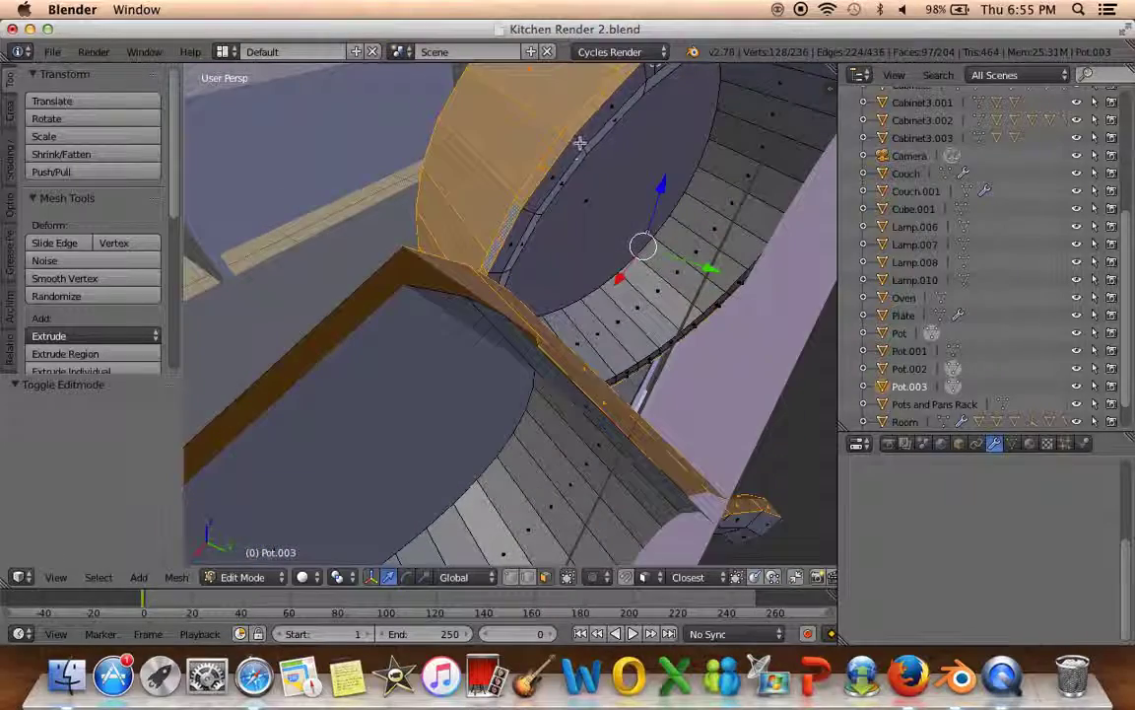
key("ctrl+KP_Add")
key("ctrl+KP_Add")
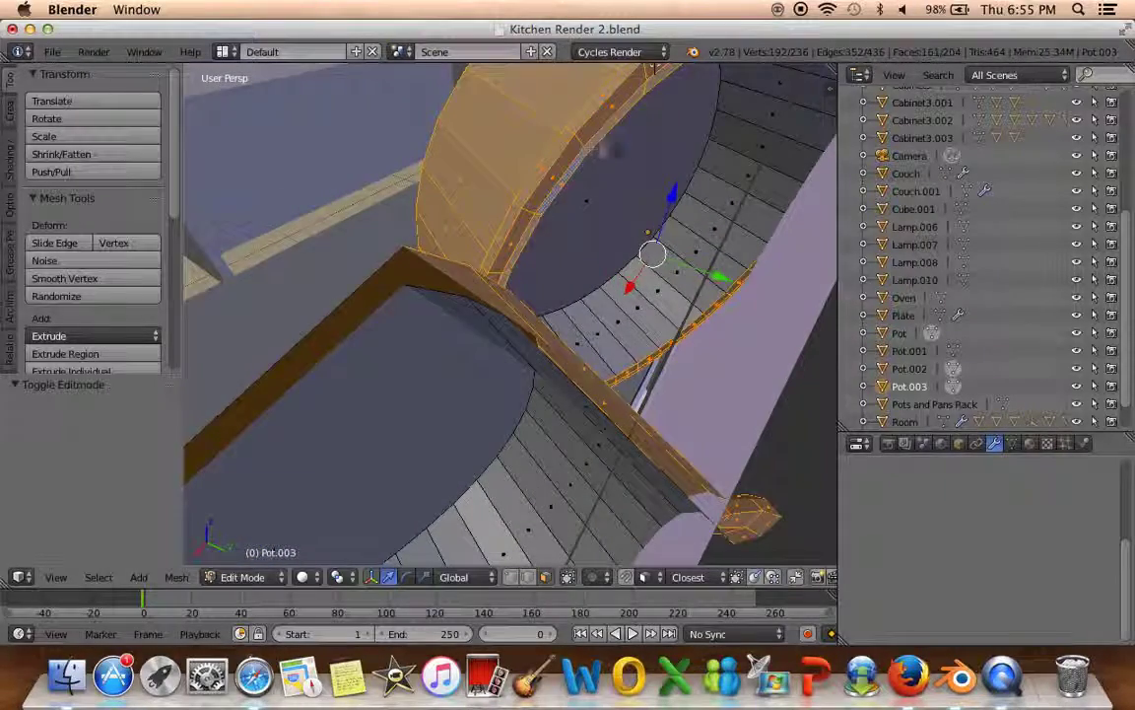
mouse_move(585, 149)
middle_mouse_down()
mouse_move(483, 200)
mouse_move(486, 117)
middle_mouse_up()
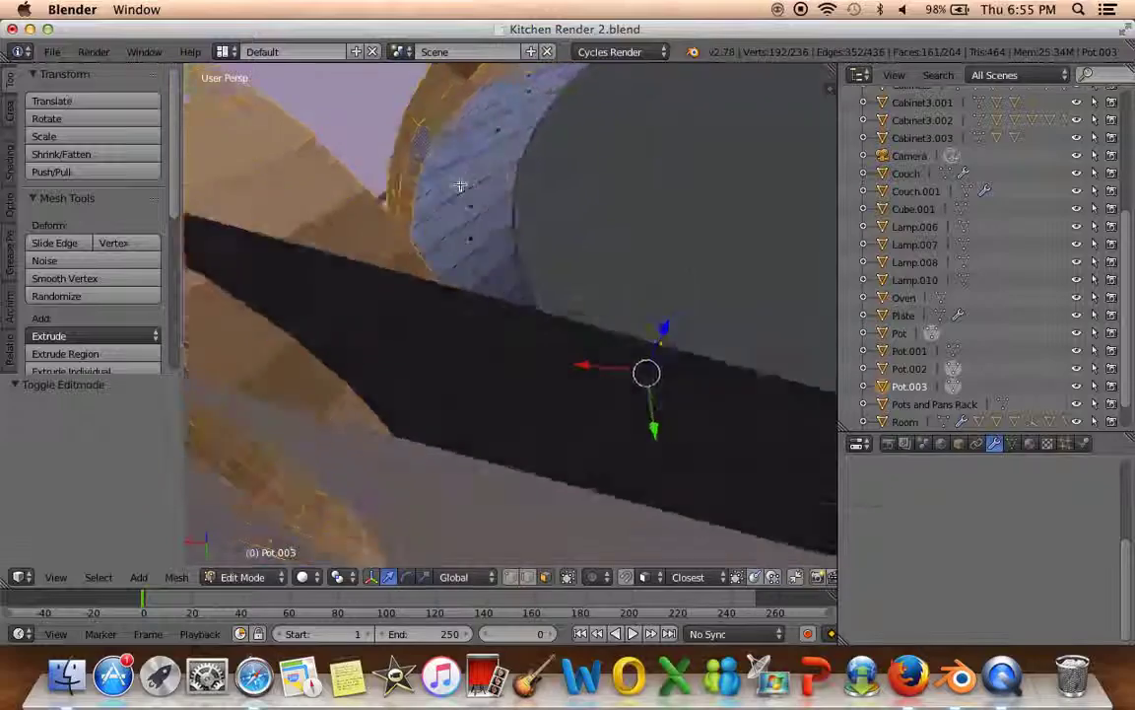
mouse_move(655, 178)
middle_mouse_down()
mouse_move(492, 304)
mouse_move(515, 315)
middle_mouse_up()
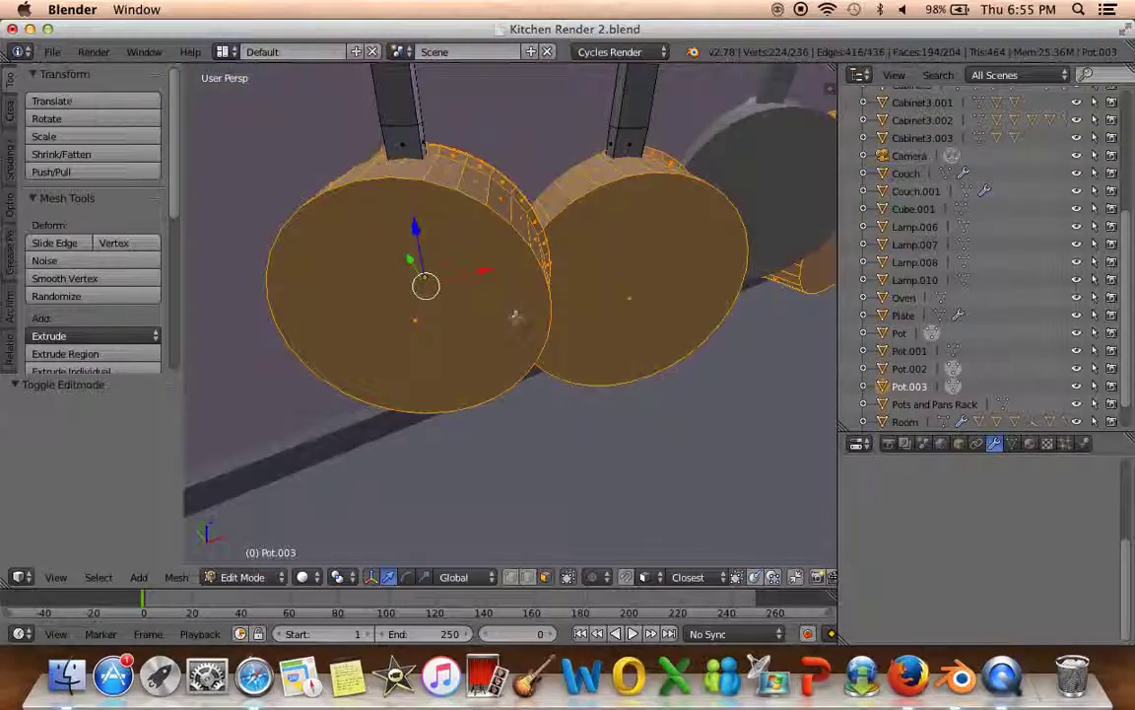
scroll(515, 315, "down", 4)
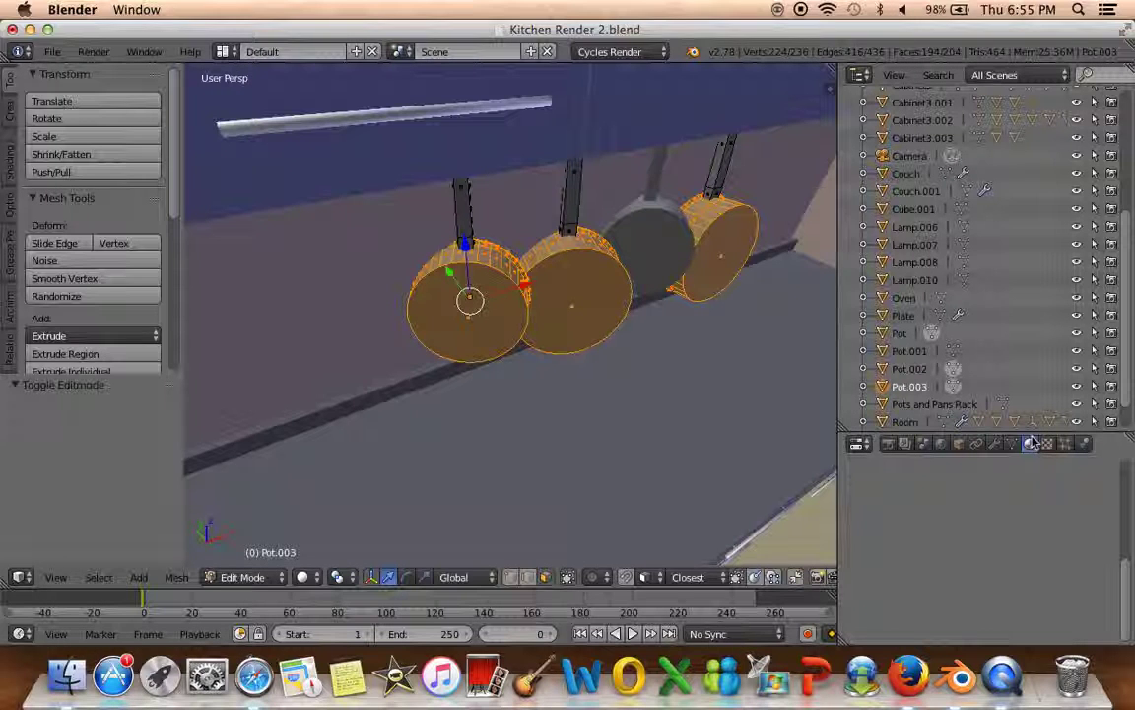
Create a new material named Gloss for the pan bodies with a Glossy BSDF surface
left_click(1030, 444)
left_click(936, 583)
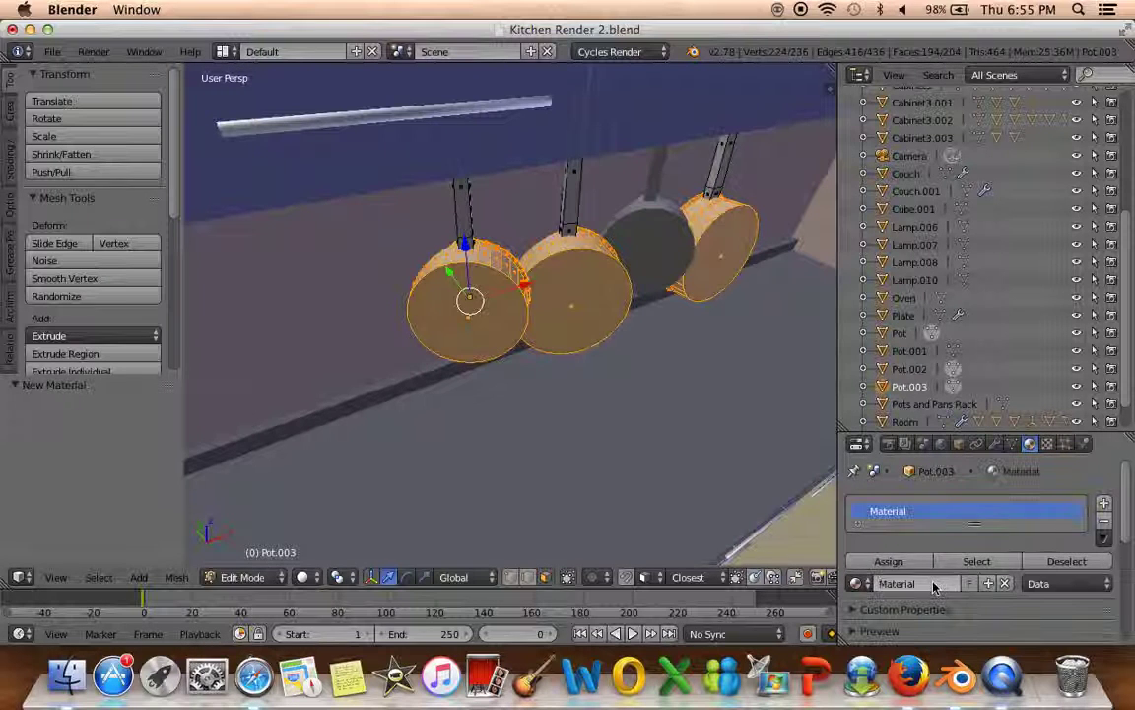
type("oss")
key("Return")
scroll(932, 606, "down", 4)
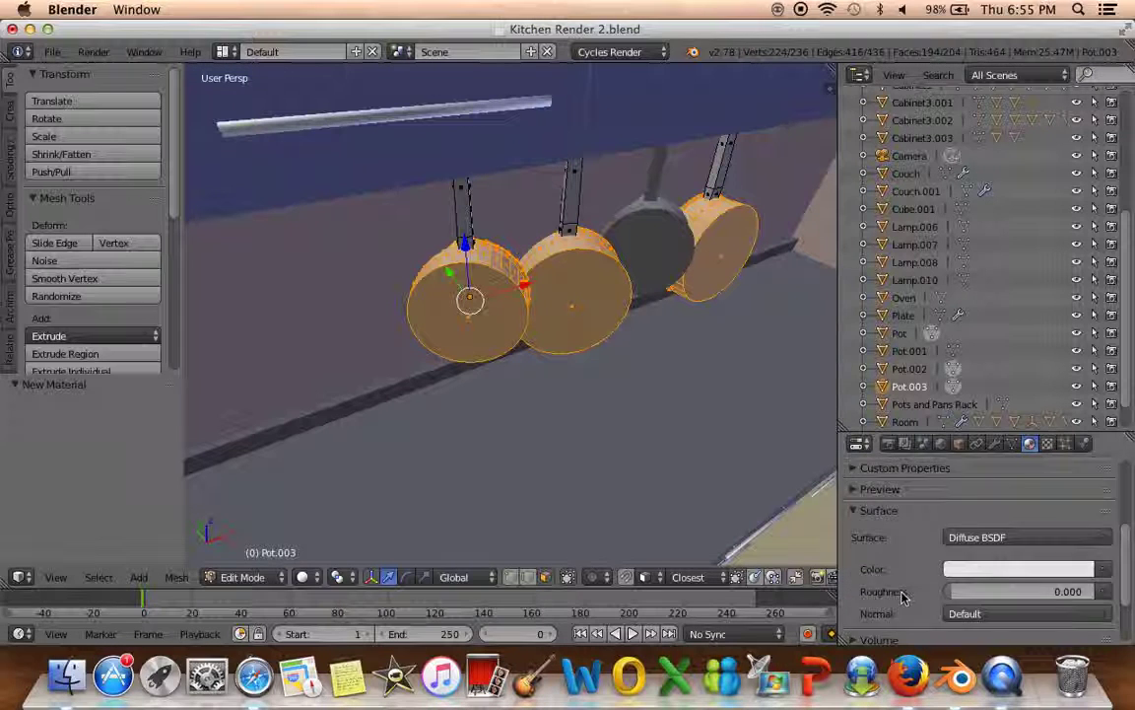
scroll(901, 601, "up", 4)
scroll(901, 601, "down", 2)
scroll(900, 601, "down", 3)
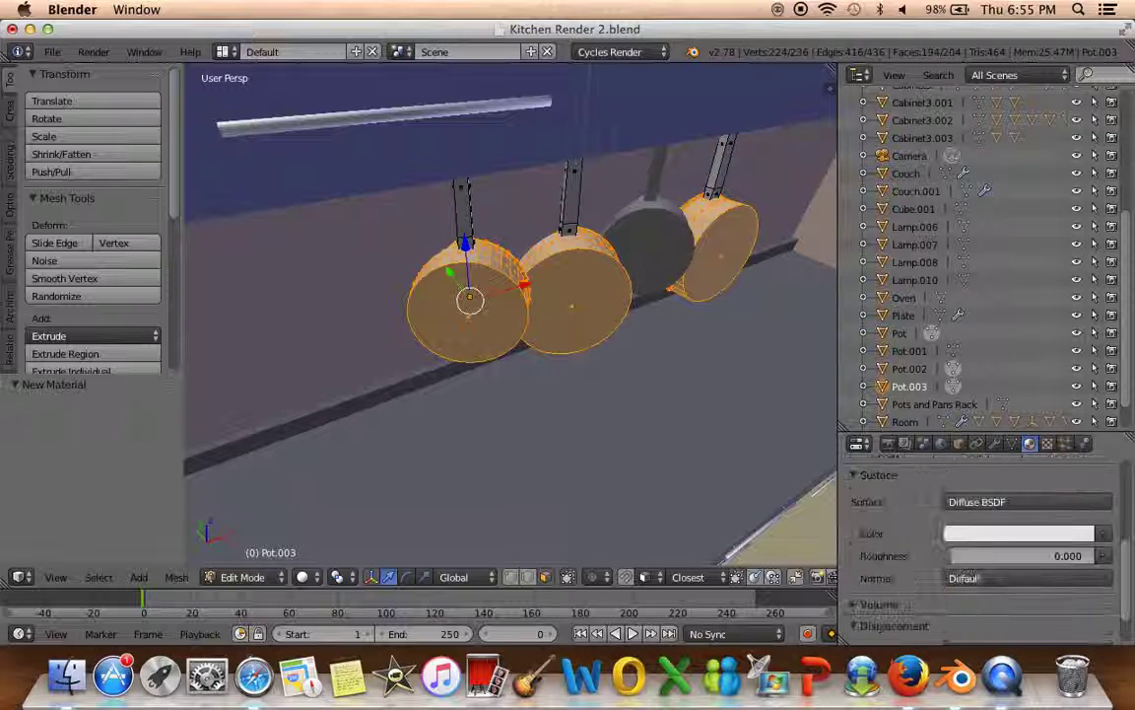
left_click(1005, 505)
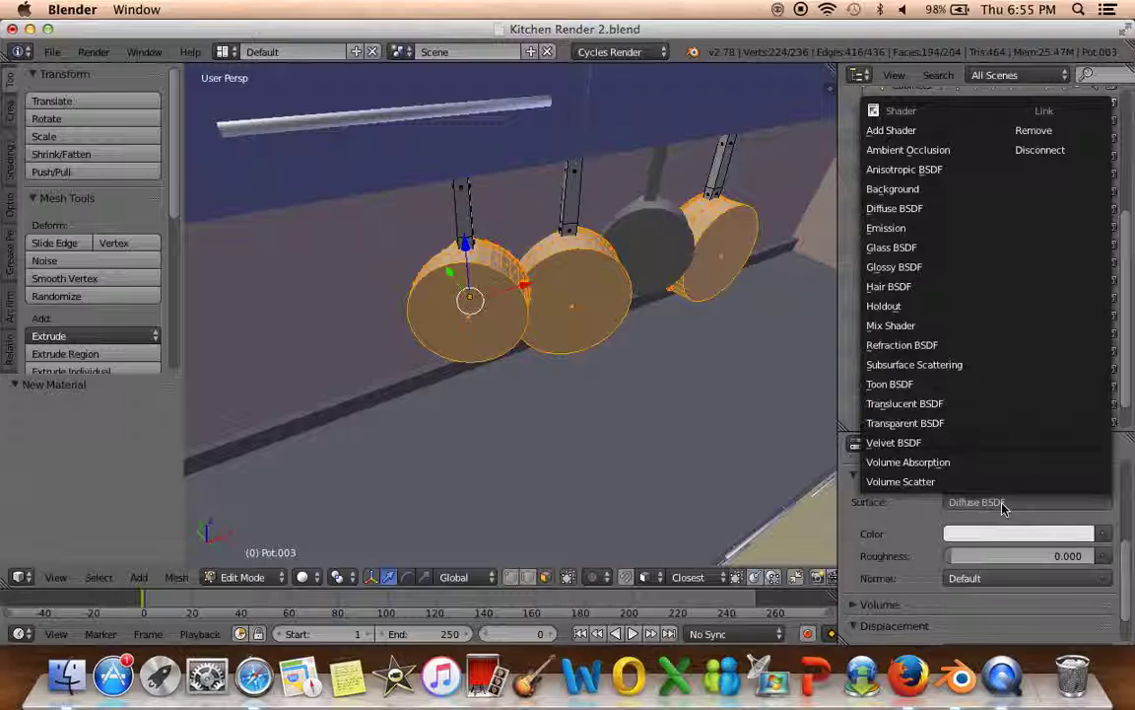
left_click(936, 267)
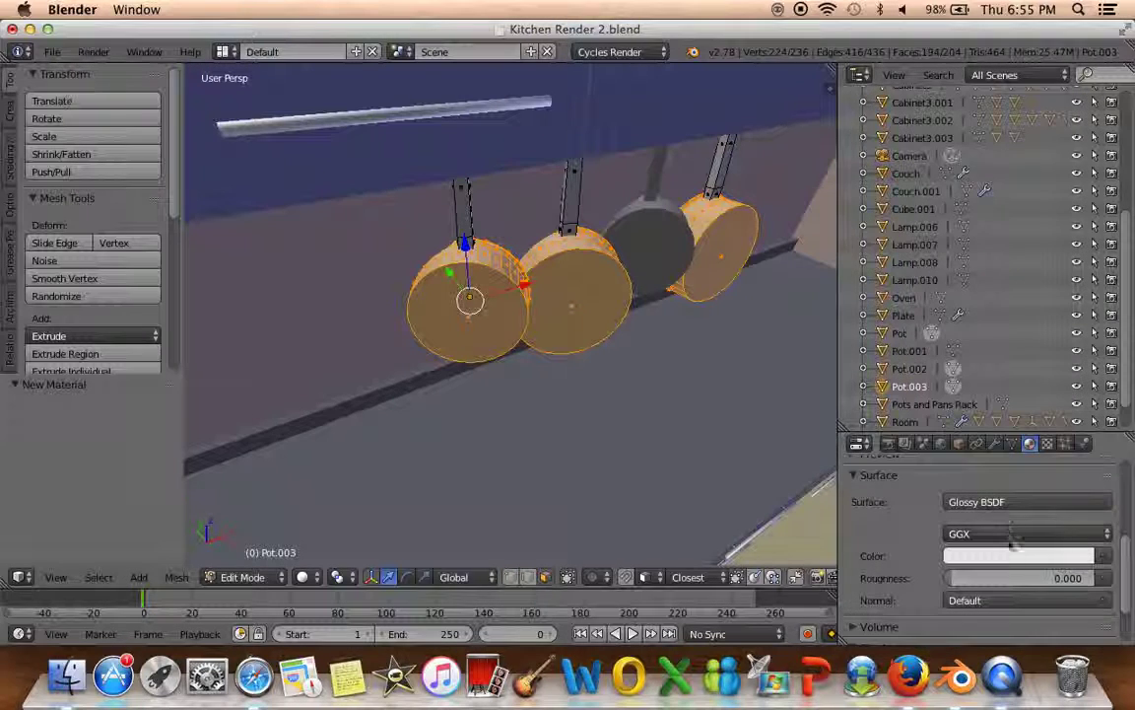
middle_click_drag(702, 501, 608, 484)
key("Tab")
Compare which meshes Pot.001 and the right-hand pan Pot use in the Object Data list
right_click(723, 339)
key("Tab")
middle_click_drag(722, 339, 556, 315)
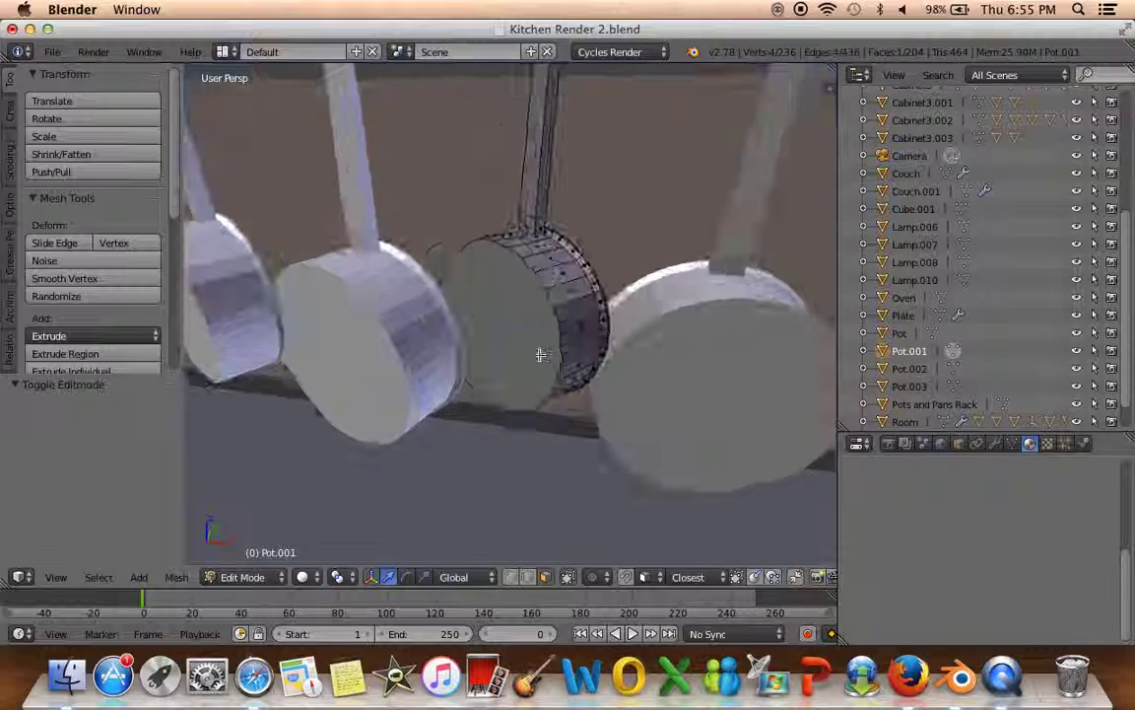
key("Tab")
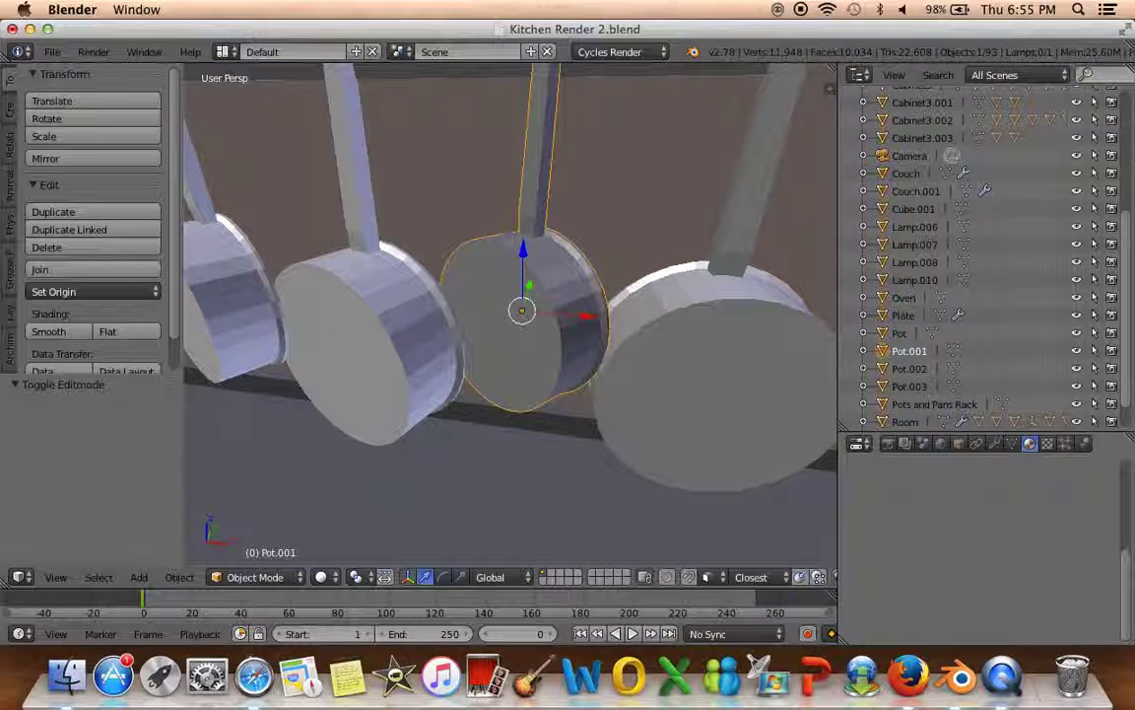
left_click(1013, 443)
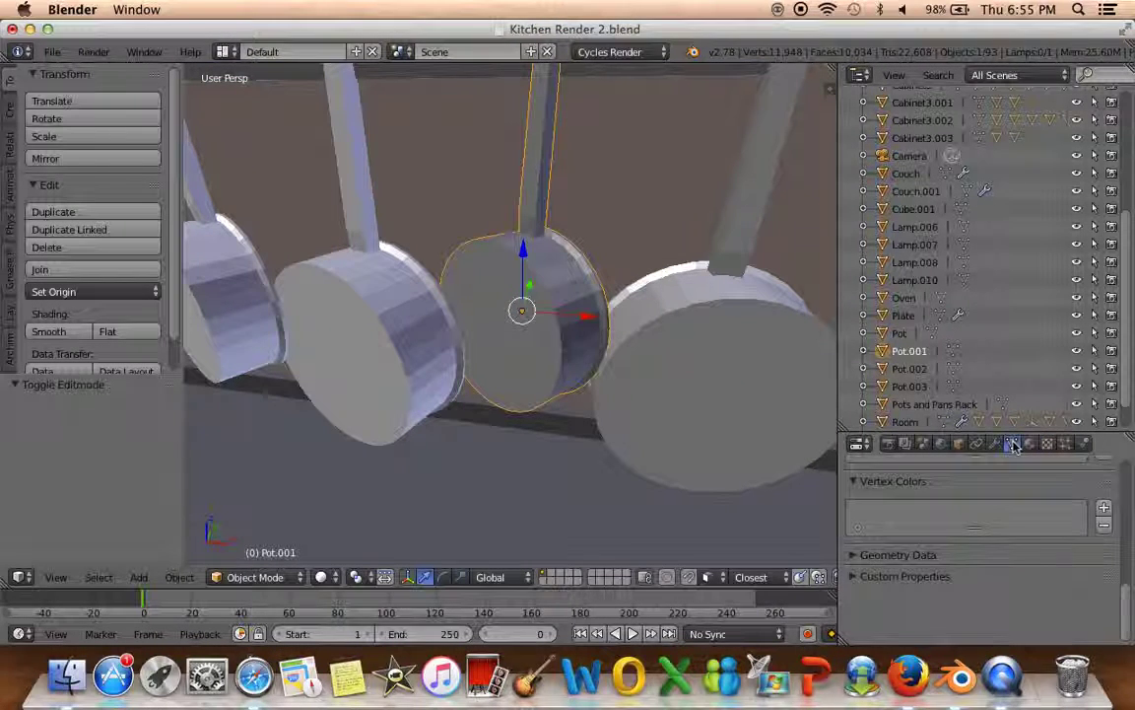
scroll(956, 496, "up", 3)
scroll(954, 502, "down", 2)
scroll(946, 512, "up", 10)
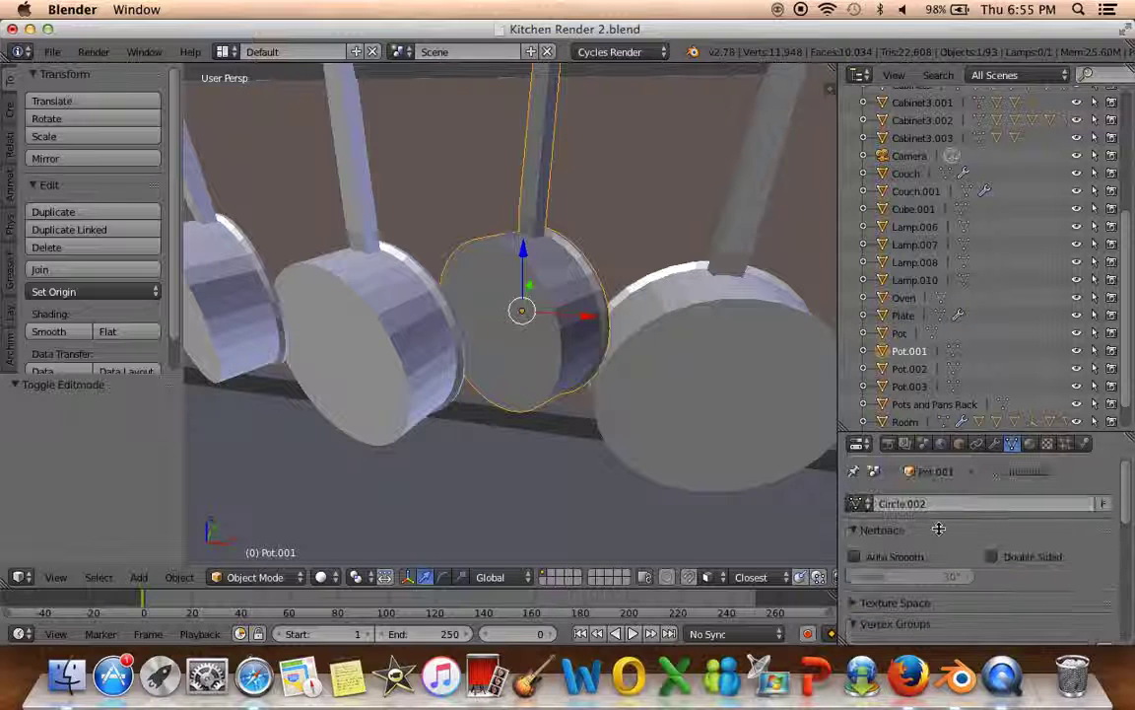
left_click(857, 503)
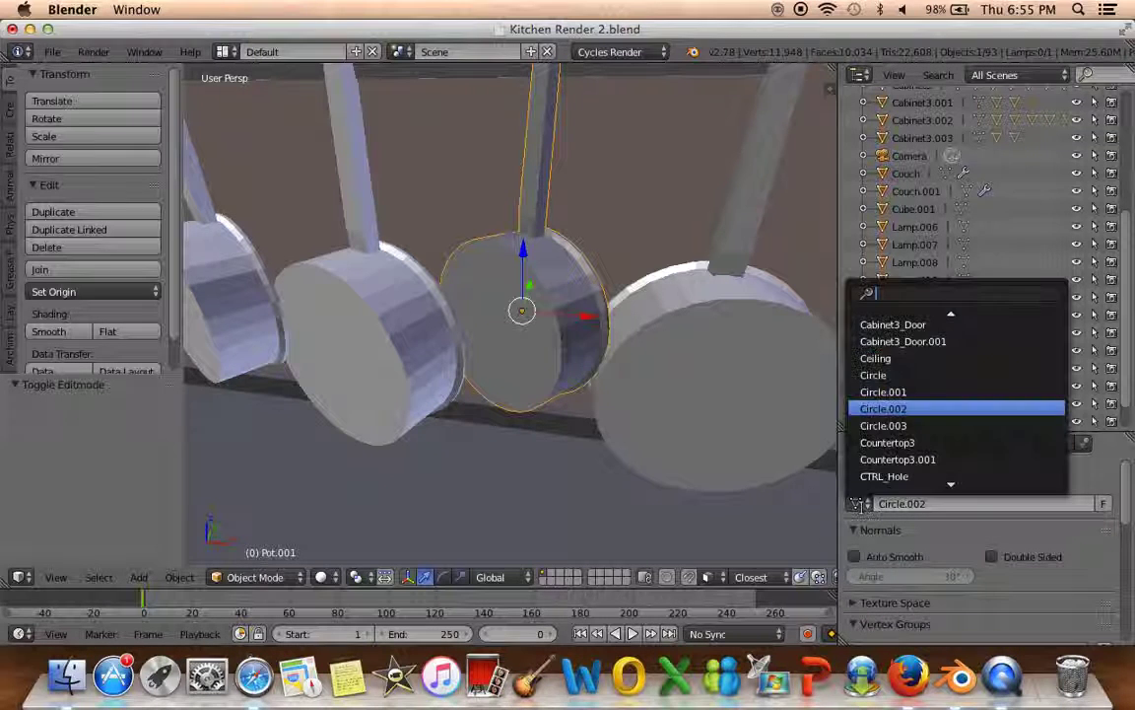
right_click(656, 393)
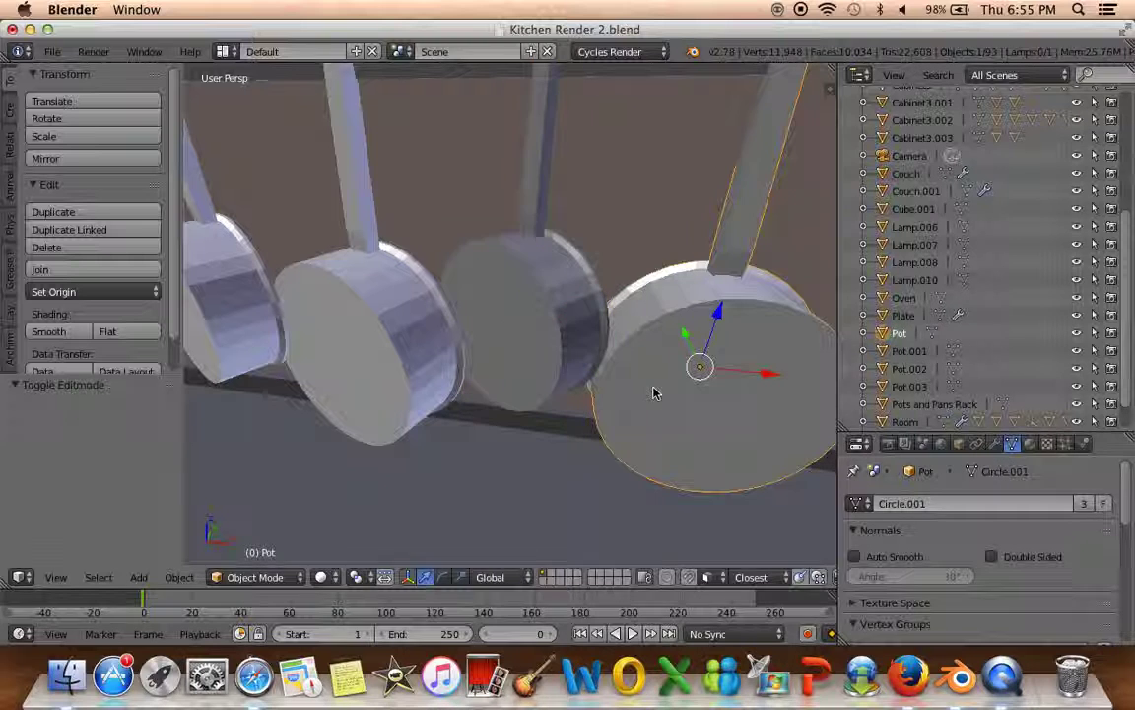
left_click(864, 508)
left_click(869, 412)
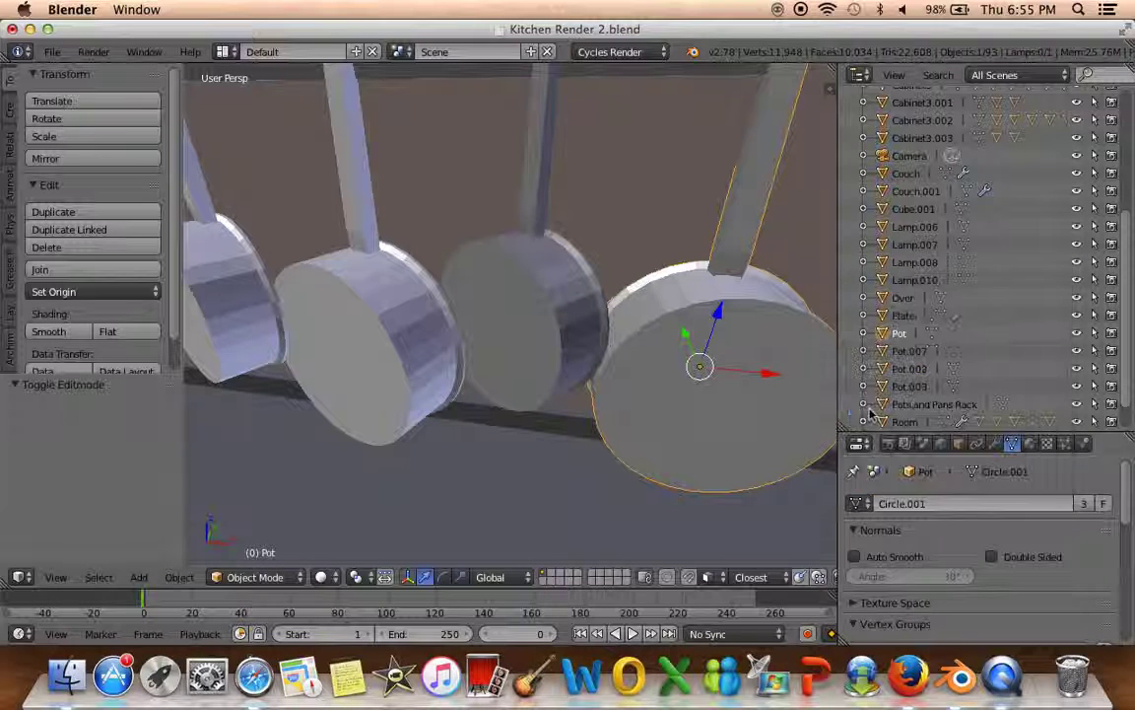
Assign the Circle.001 mesh to the middle pan Pot.001
right_click(552, 335)
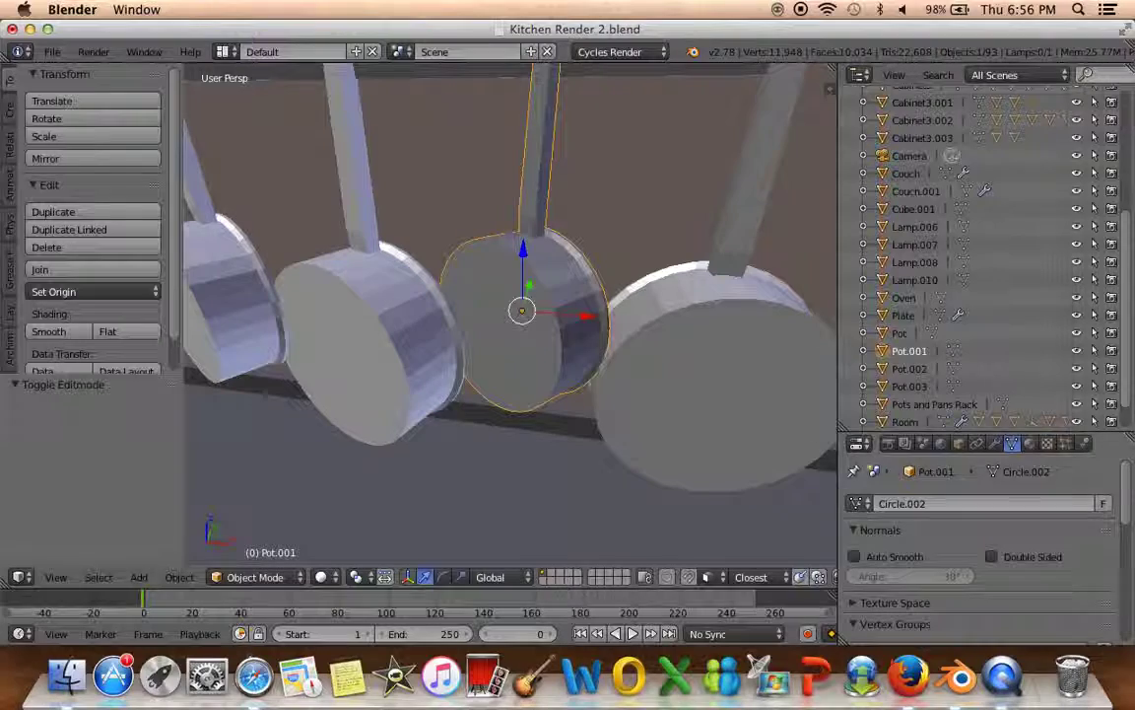
left_click(857, 504)
left_click(884, 392)
mouse_move(779, 355)
middle_mouse_down()
mouse_move(591, 325)
mouse_move(538, 457)
middle_mouse_up()
Select the pan handles in the shared pan mesh in Edit Mode
key("Tab")
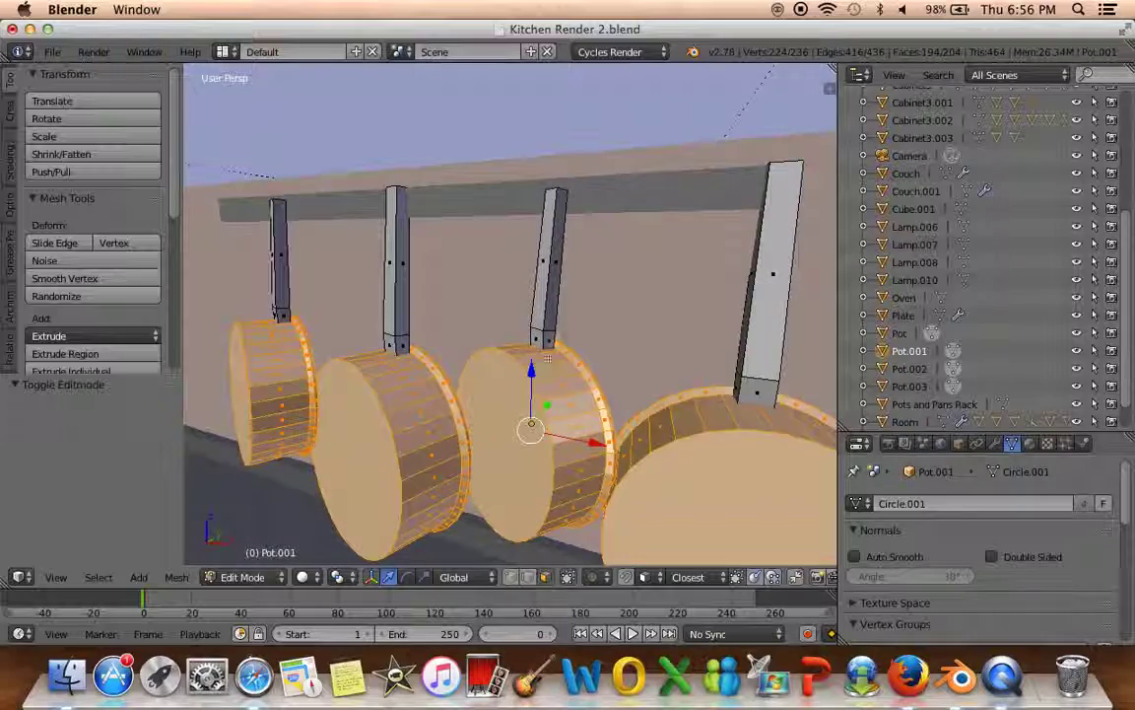
right_click(545, 343, "alt")
right_click(549, 322, "alt+shift")
middle_click_drag(549, 322, 687, 387)
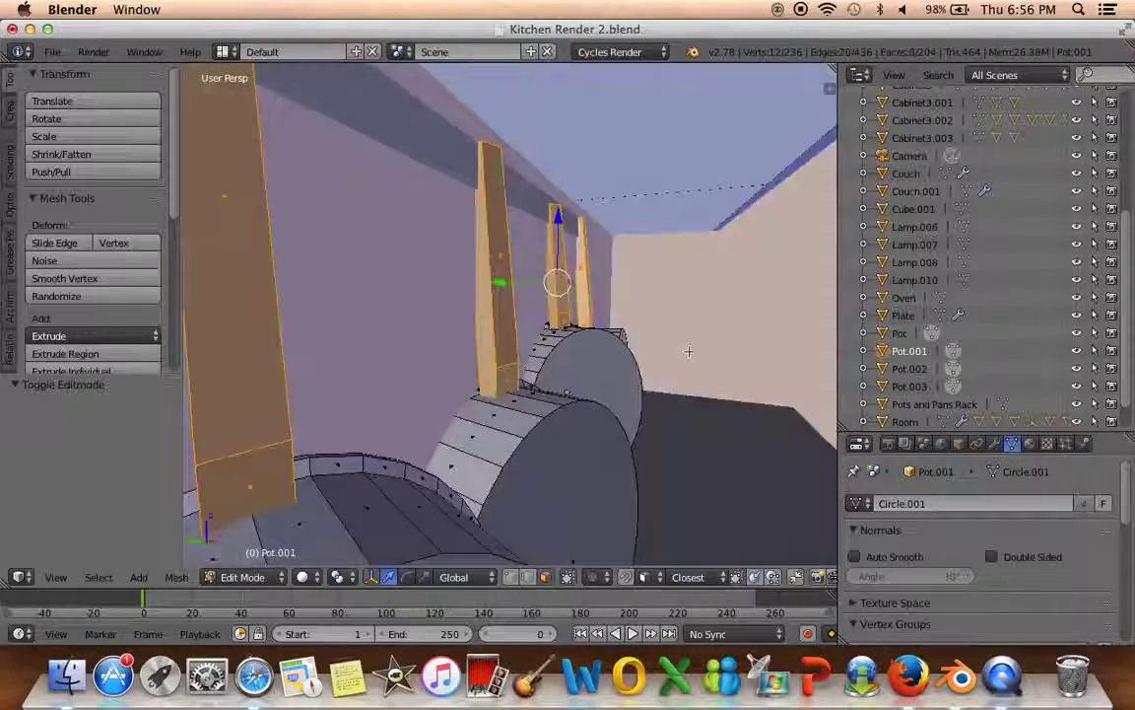
middle_click_drag(540, 281, 540, 281)
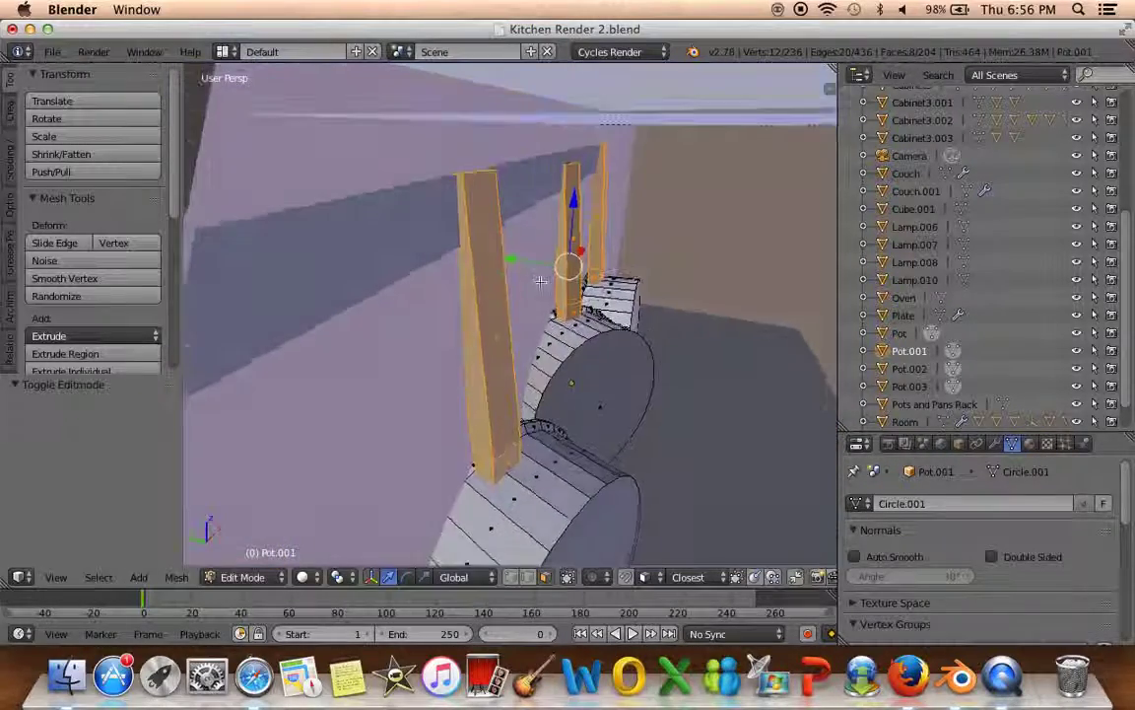
mouse_move(485, 177)
middle_mouse_down()
mouse_move(474, 213)
mouse_move(484, 234)
mouse_move(477, 177)
middle_mouse_up()
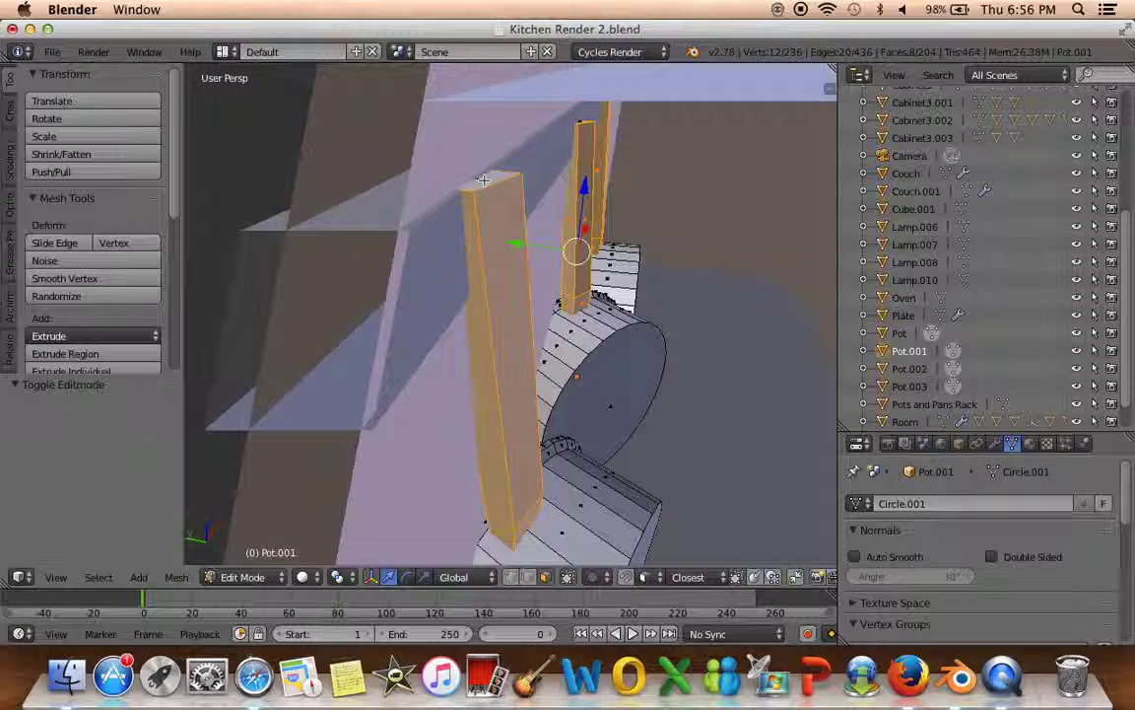
mouse_move(493, 175)
middle_mouse_down()
mouse_move(405, 264)
mouse_move(621, 222)
mouse_move(545, 258)
mouse_move(558, 266)
mouse_move(519, 430)
mouse_move(544, 231)
middle_mouse_up()
mouse_move(634, 258)
middle_mouse_down()
mouse_move(565, 358)
mouse_move(573, 294)
mouse_move(598, 322)
mouse_move(552, 276)
middle_mouse_up()
Add a material slot with a new Handle material assigned to the handles, coloured nearly black
left_click(1047, 444)
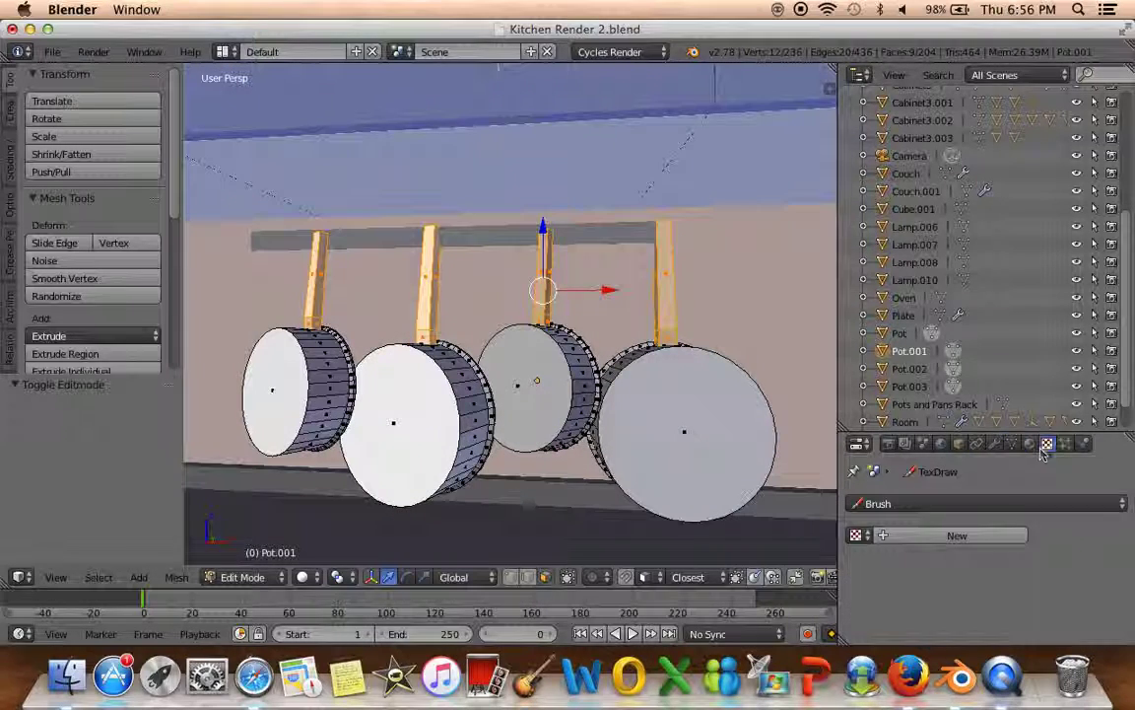
left_click(1030, 443)
scroll(970, 513, "up", 3)
scroll(966, 520, "up", 5)
left_click(1103, 503)
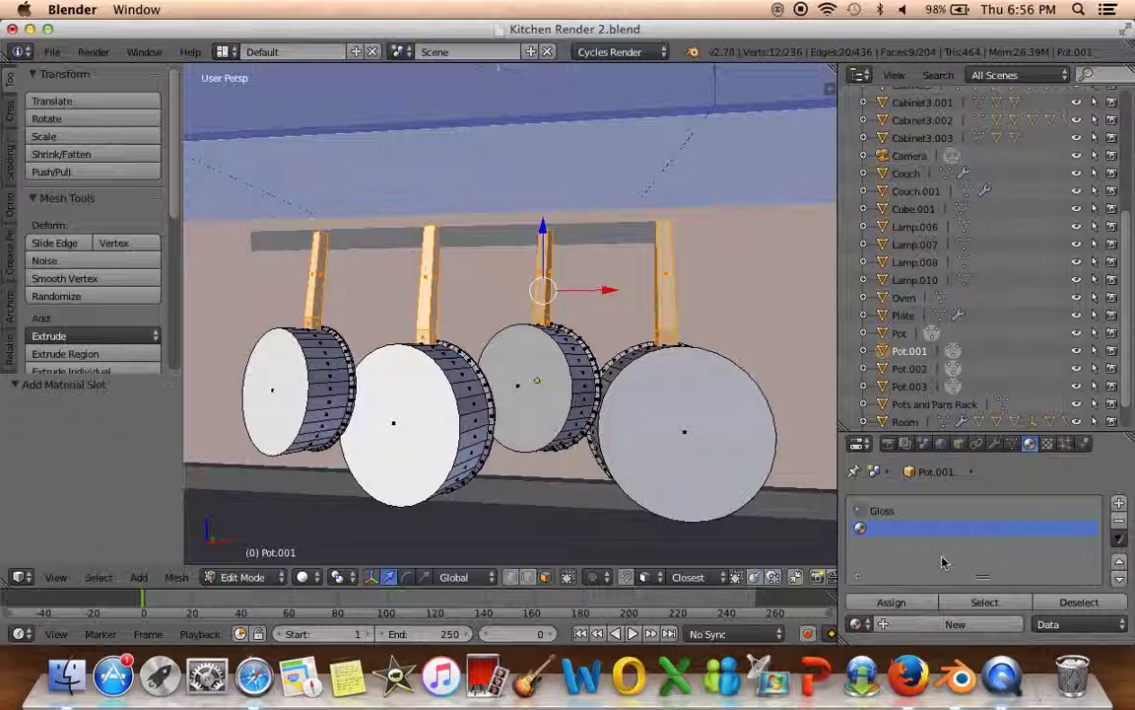
left_click(928, 623)
type("Handle")
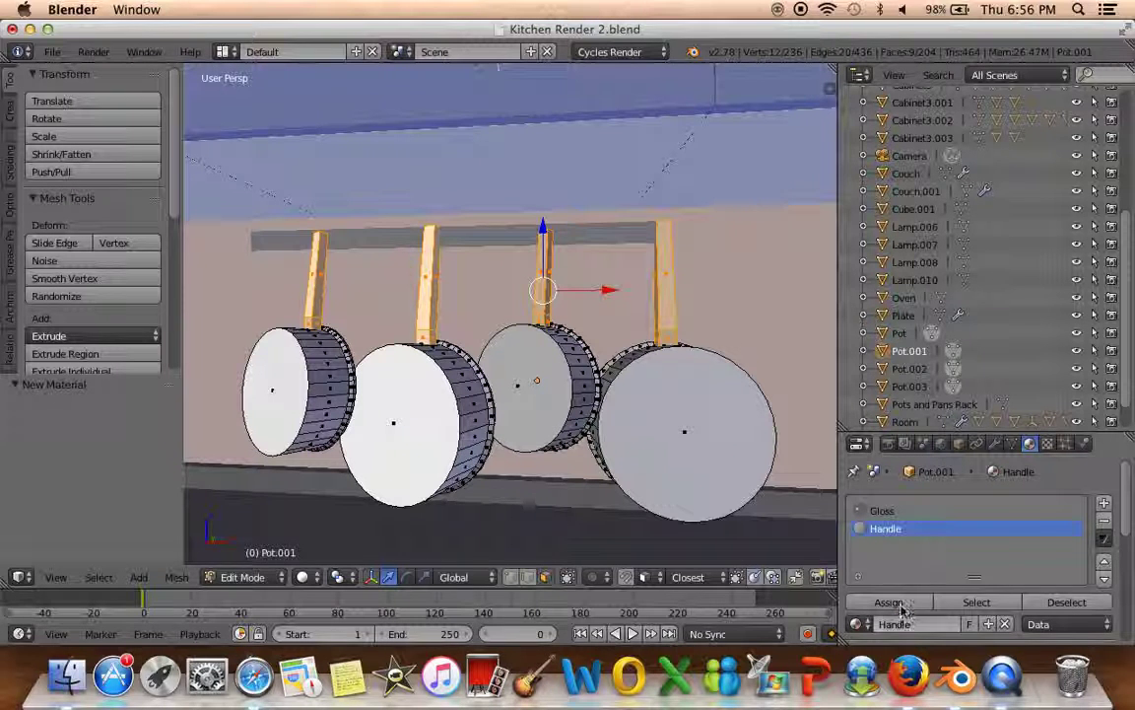
scroll(896, 604, "down", 4)
left_click(1015, 609)
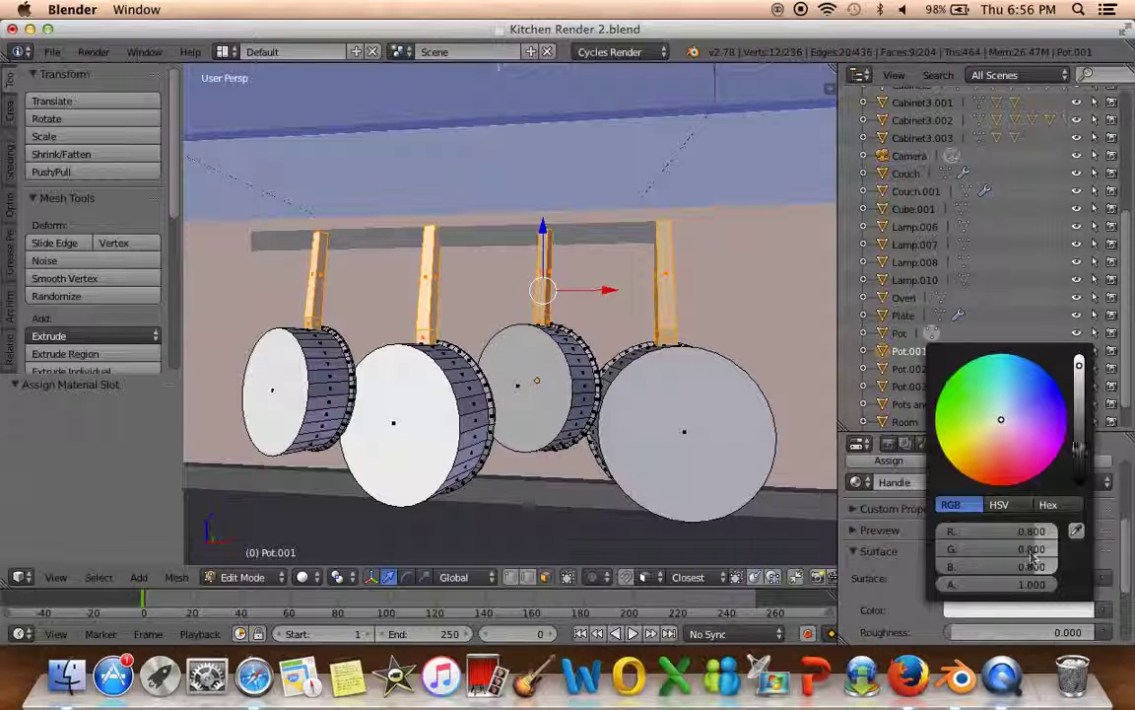
scroll(1033, 558, "down", 6)
scroll(1033, 558, "down", 5)
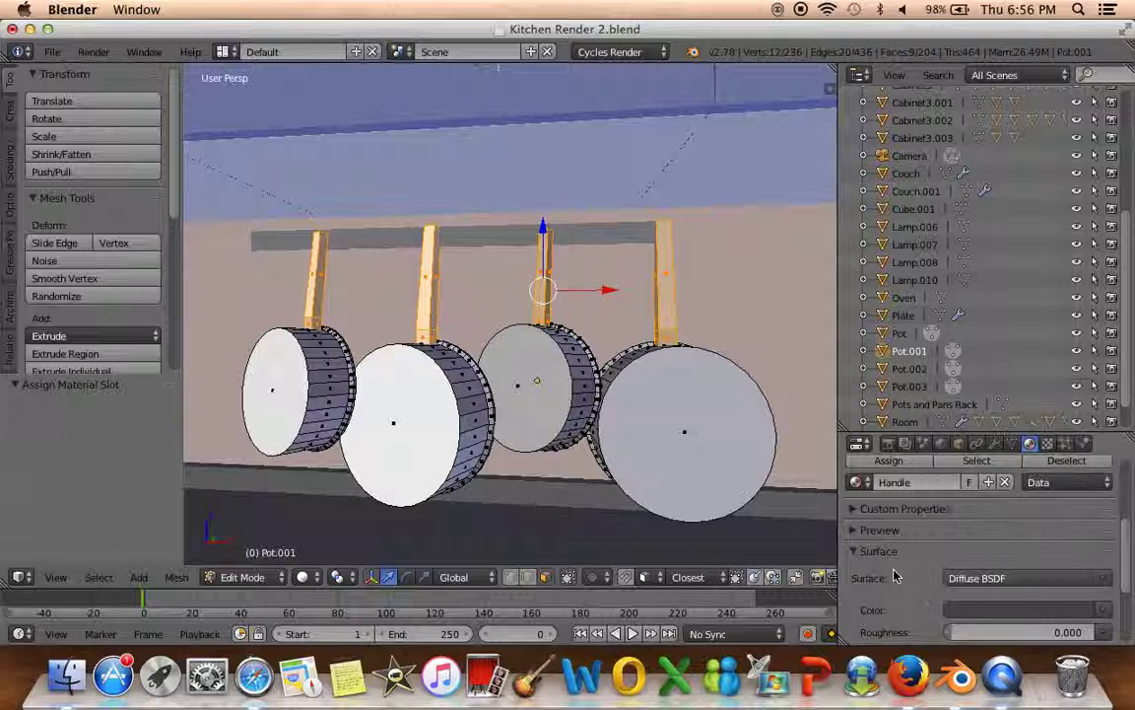
Preview the pans in Material shading, deselect everything and return to Object Mode
left_click(301, 576)
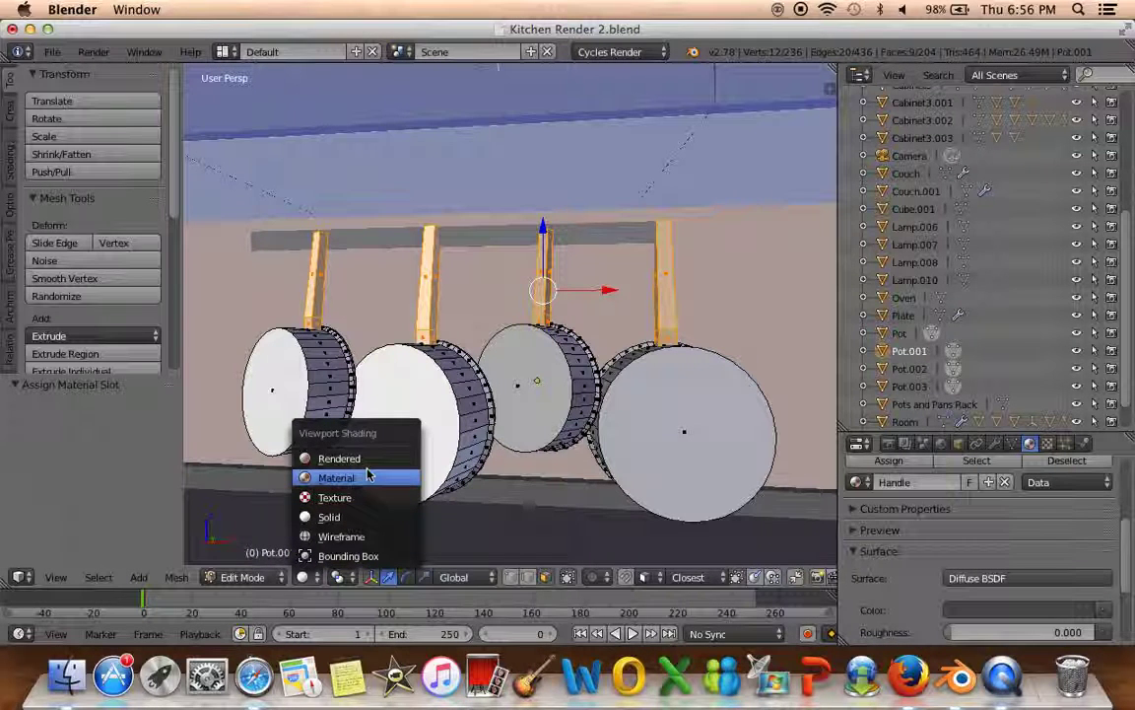
left_click(367, 475)
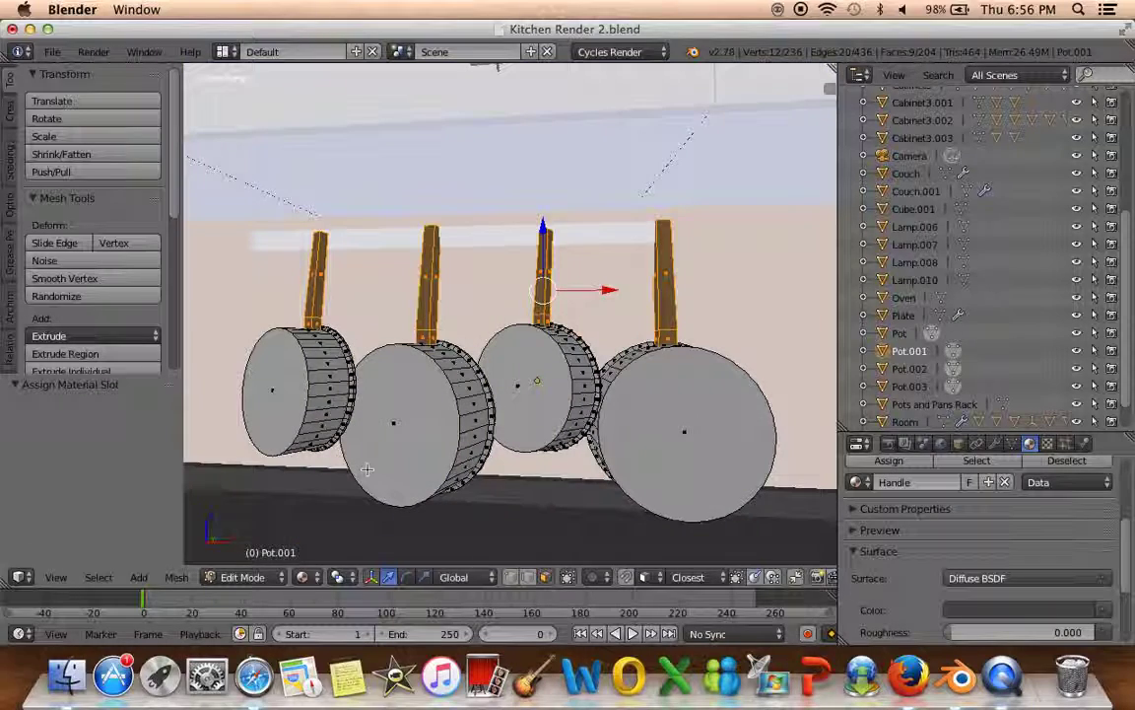
mouse_move(366, 469)
middle_mouse_down()
mouse_move(503, 478)
mouse_move(392, 436)
mouse_move(524, 412)
mouse_move(420, 444)
mouse_move(482, 451)
middle_mouse_up()
key("a")
scroll(503, 478, "down", 5)
key("Tab")
scroll(486, 448, "down", 3)
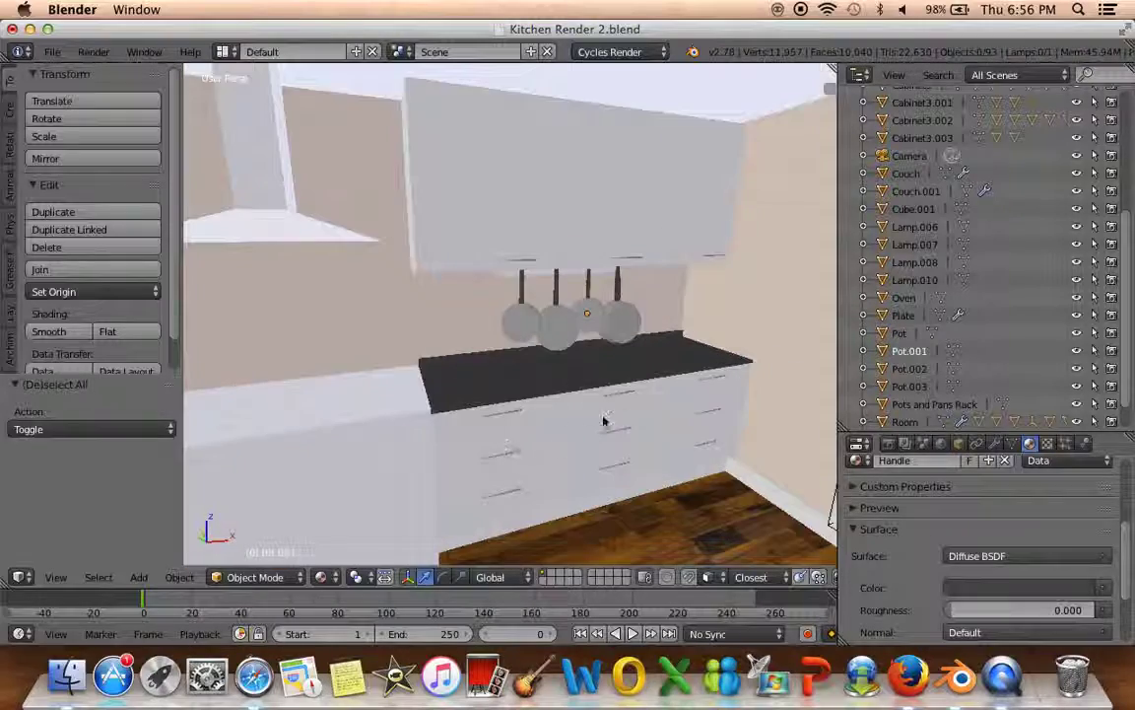
Move the ceiling lamp Lamp.007 by 0.794 along the X axis
scroll(582, 433, "down", 3)
mouse_move(582, 434)
middle_mouse_down()
mouse_move(537, 463)
mouse_move(578, 458)
mouse_move(566, 465)
mouse_move(494, 462)
mouse_move(563, 469)
mouse_move(480, 469)
mouse_move(519, 459)
mouse_move(545, 471)
mouse_move(527, 471)
mouse_move(519, 487)
mouse_move(532, 492)
mouse_move(496, 525)
mouse_move(531, 457)
mouse_move(500, 461)
mouse_move(540, 454)
mouse_move(474, 451)
middle_mouse_up()
scroll(545, 470, "up", 3)
right_click(489, 170)
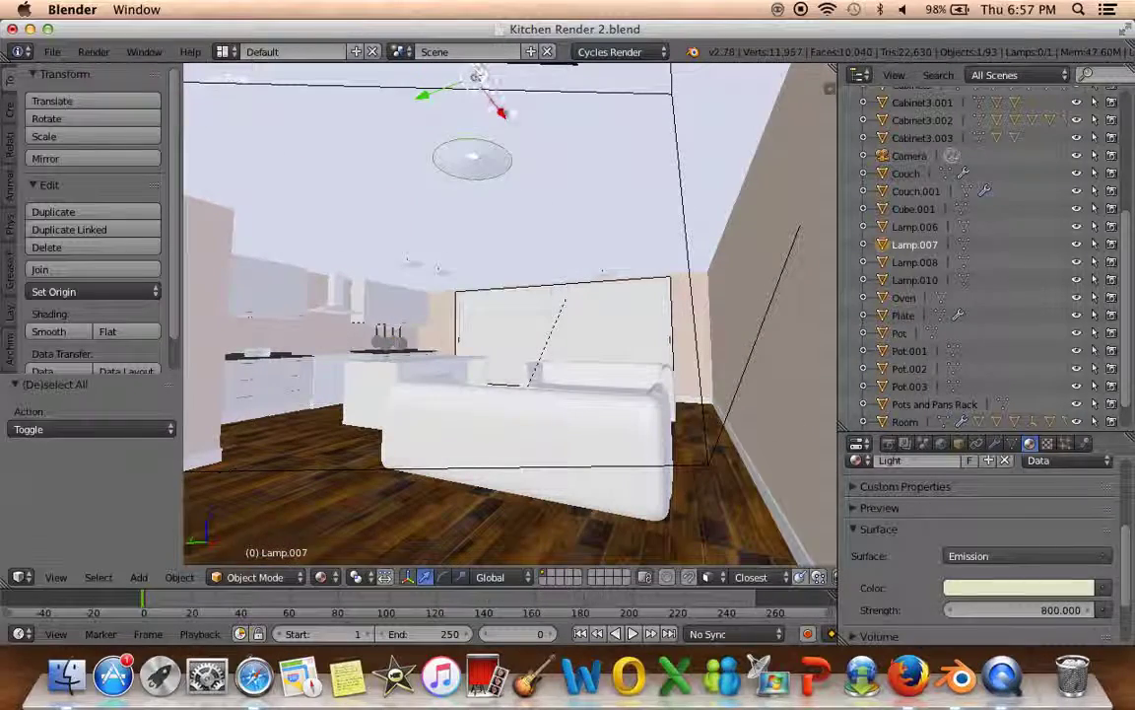
key("g")
key("x")
left_click(563, 170)
scroll(527, 341, "down", 3)
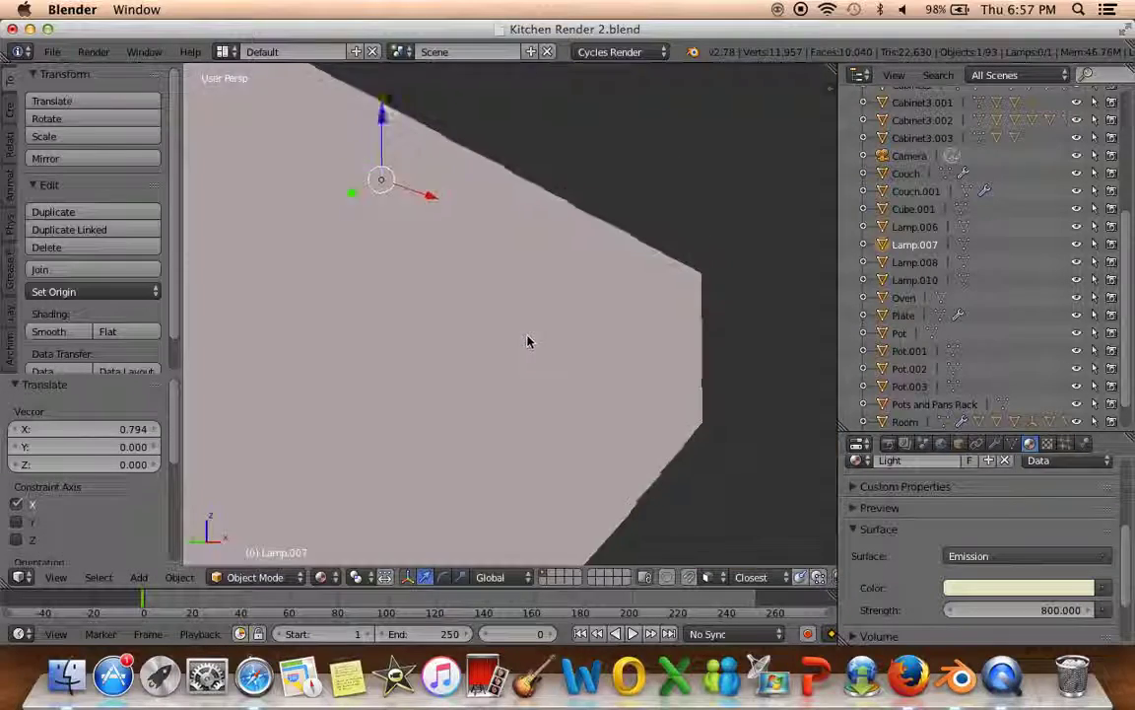
scroll(527, 341, "up", 3)
Check the kitchen through the scene camera in Rendered shading, then return to Solid
key("a")
middle_click_drag(533, 343, 552, 345)
scroll(555, 346, "down", 1)
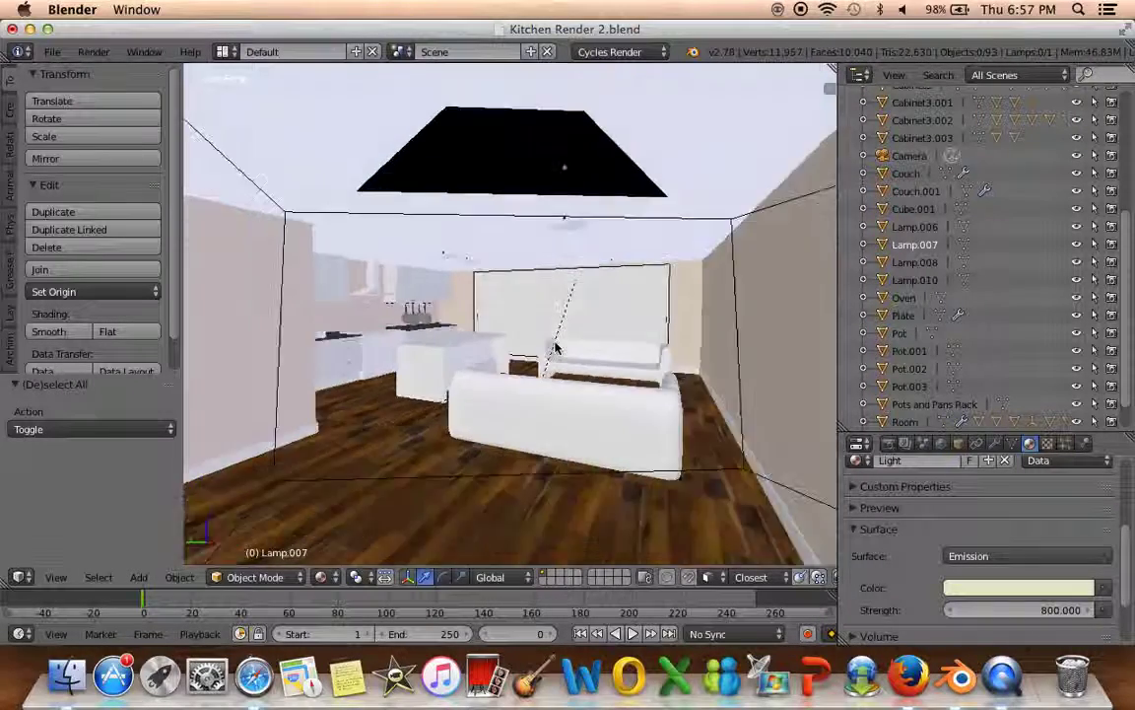
key("KP_0")
left_click(325, 576)
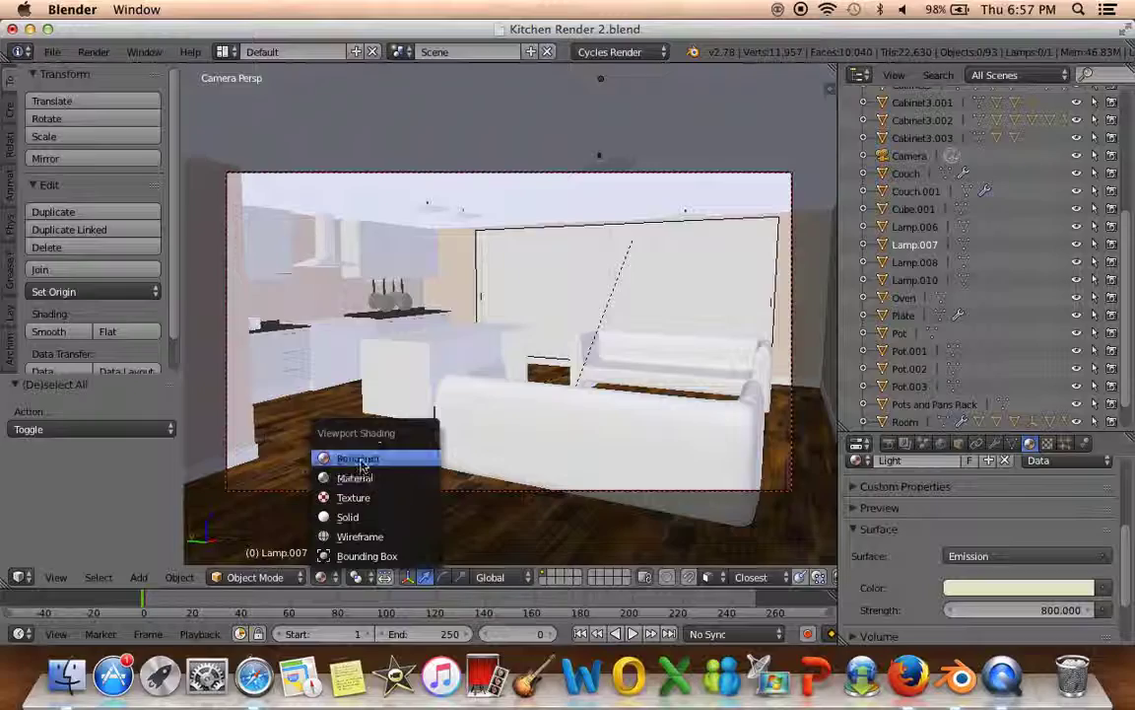
left_click(361, 461)
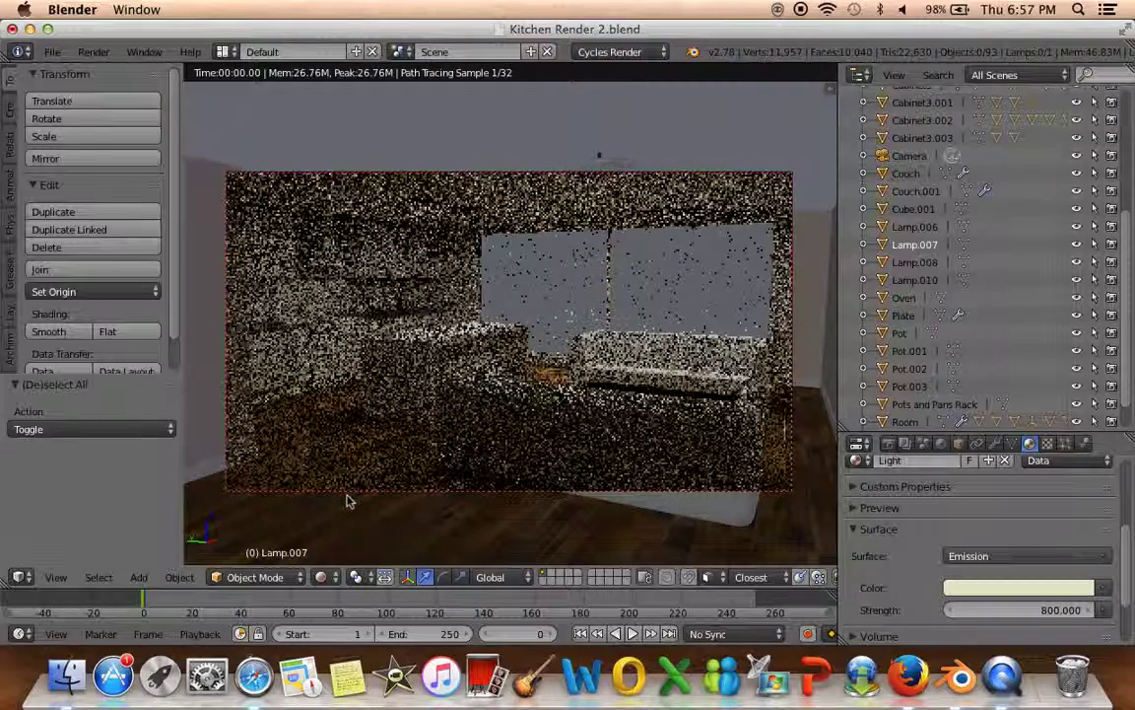
left_click(331, 580)
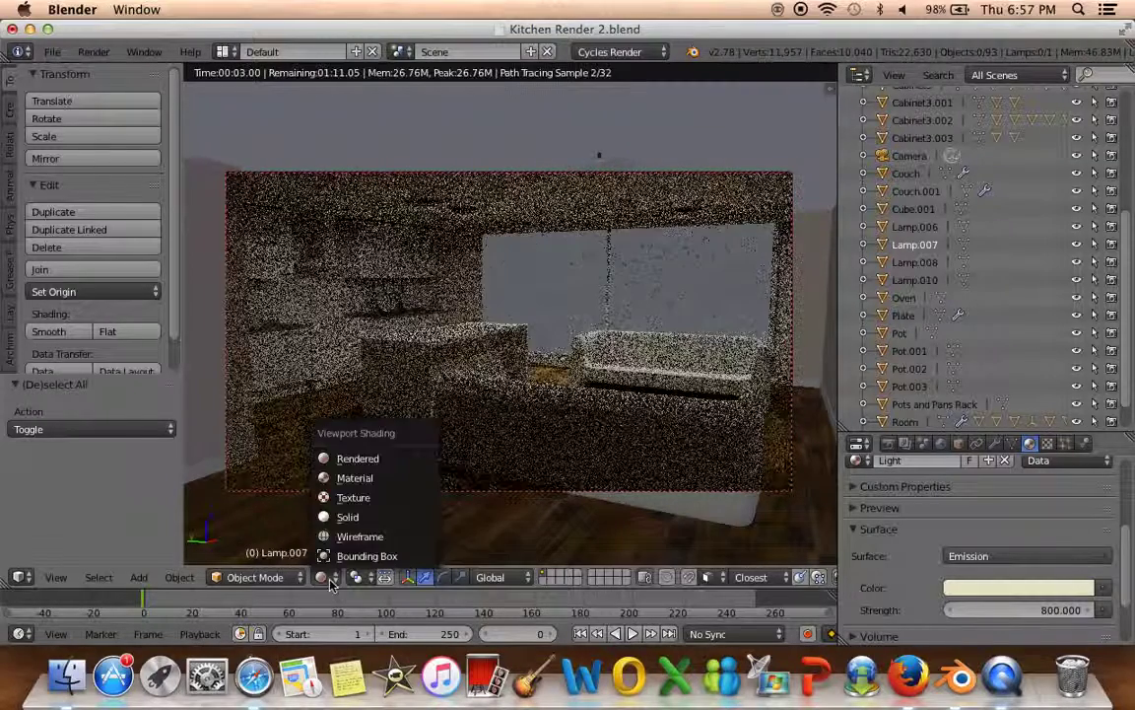
left_click(352, 517)
mouse_move(381, 489)
middle_mouse_down()
mouse_move(411, 497)
mouse_move(354, 500)
middle_mouse_up()
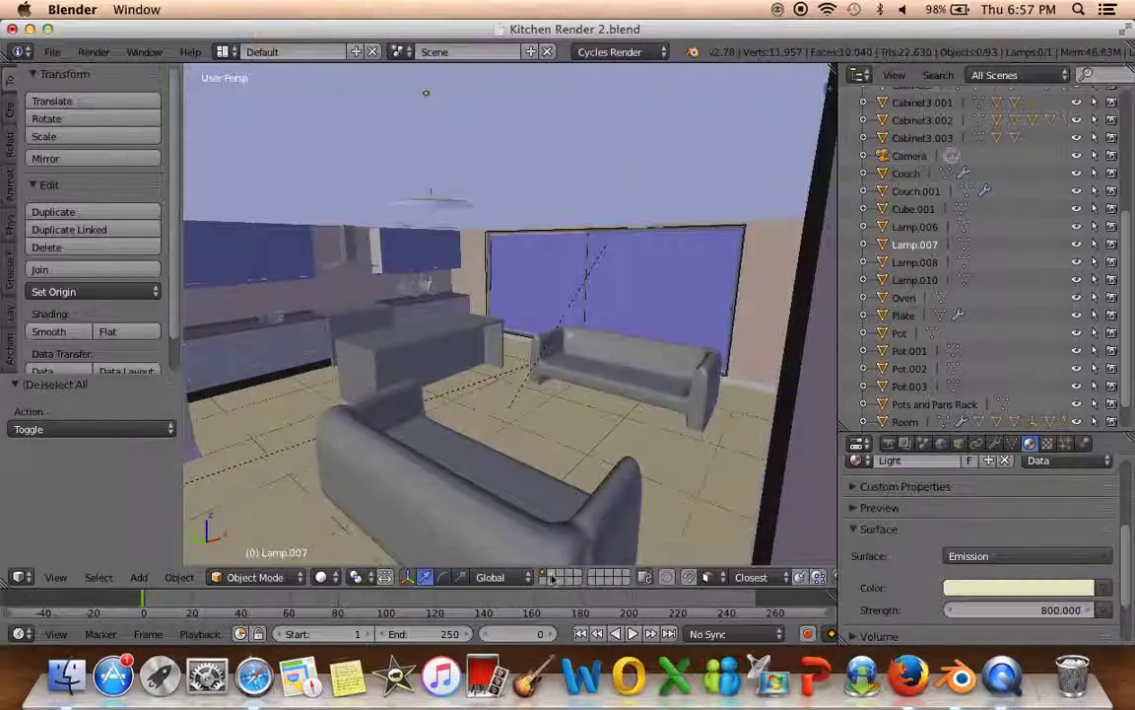
left_click(552, 579)
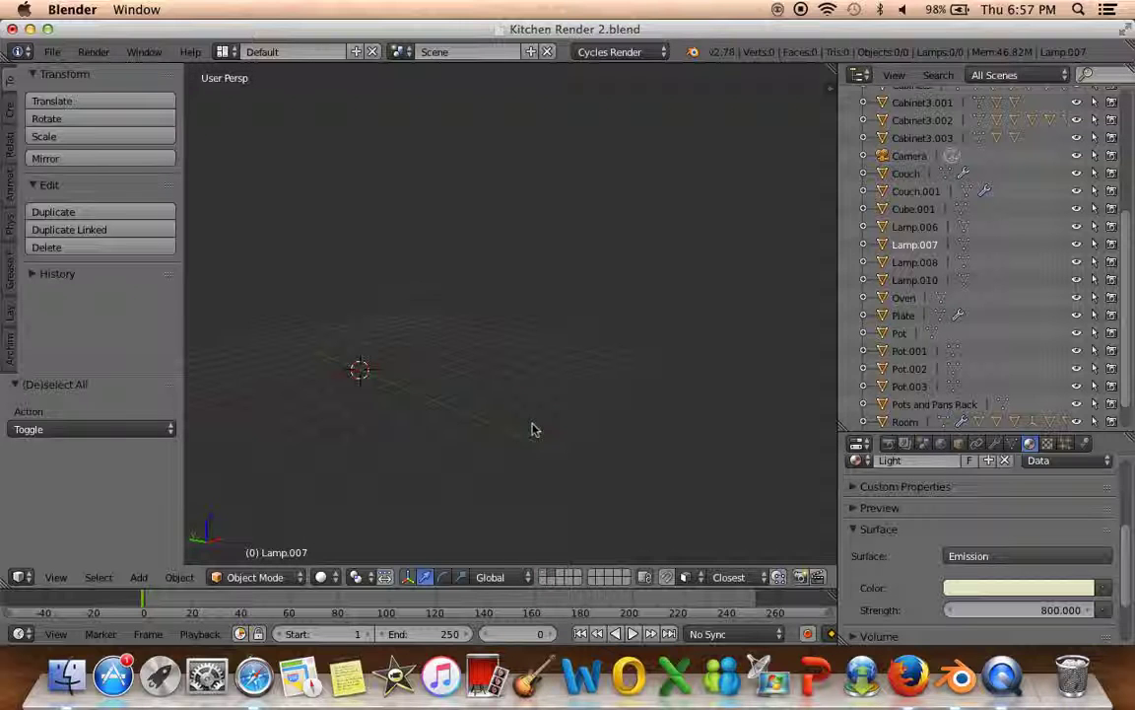
Add a cube at the origin on the empty layer, replacing a mistaken plane, and zoom onto it
key("shift+a")
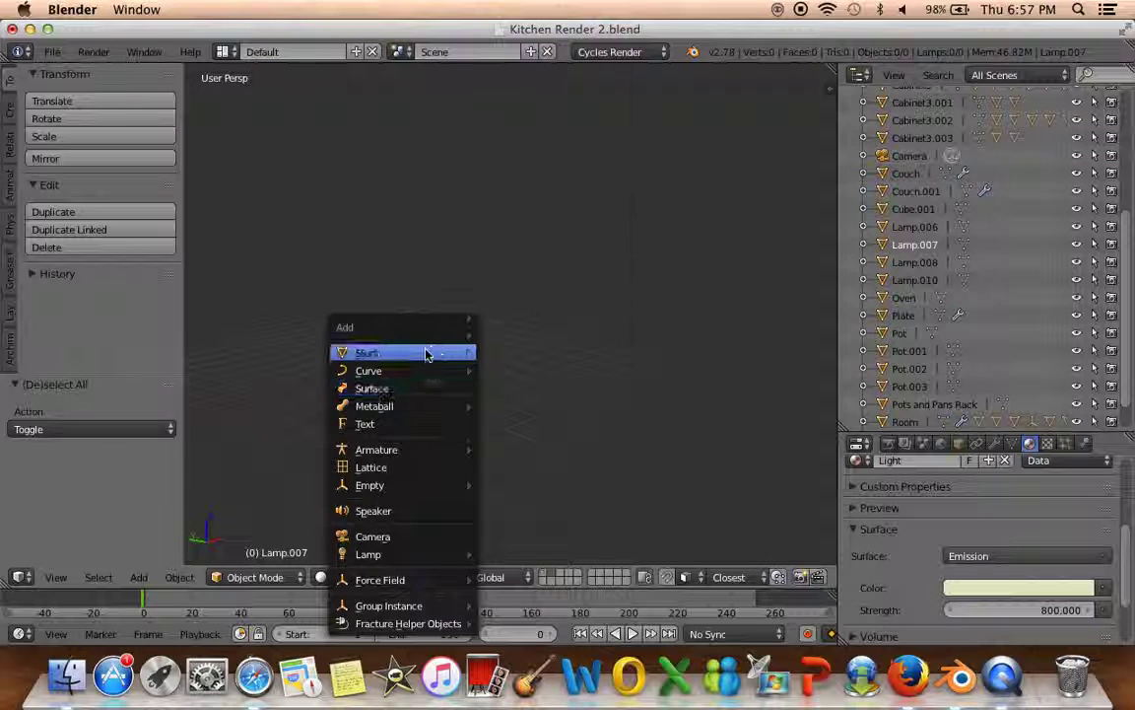
left_click(529, 65)
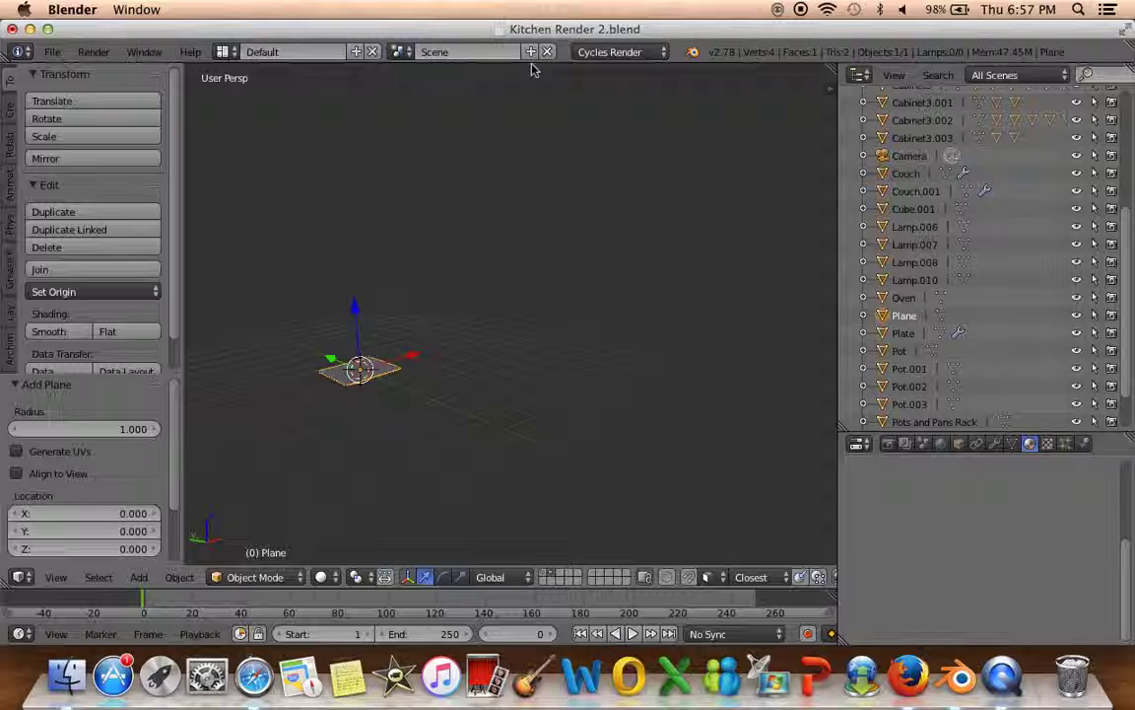
key("ctrl+z")
key("shift+a")
mouse_move(471, 230)
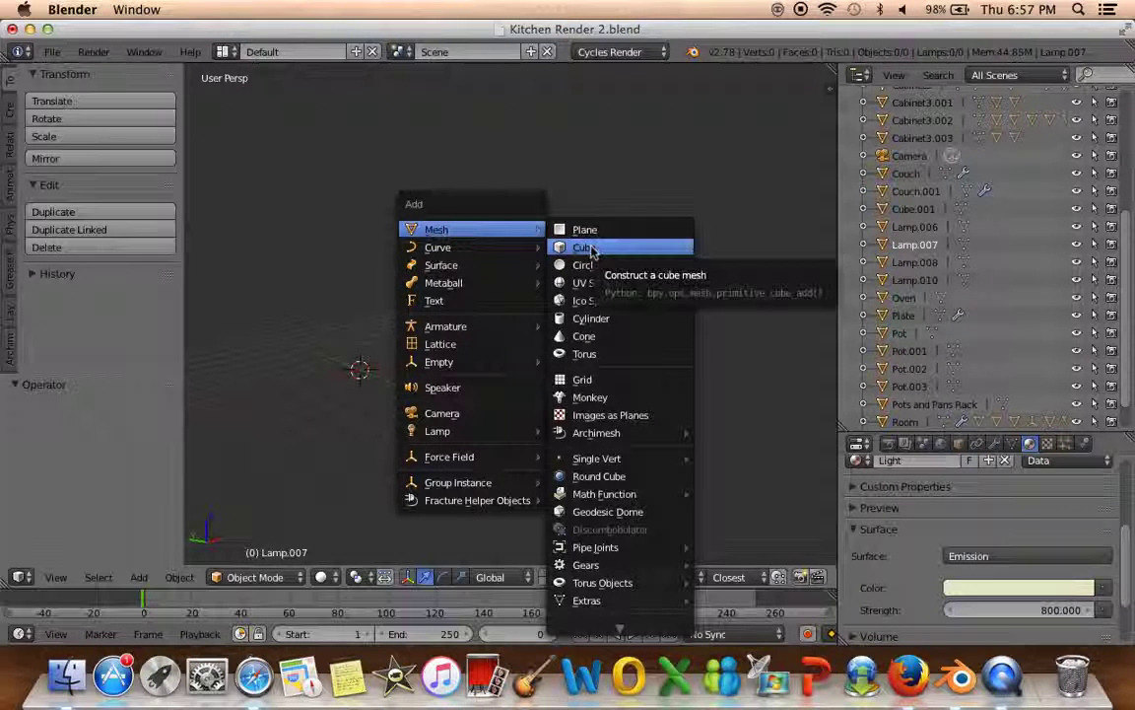
left_click(592, 252)
key("KP_Decimal")
key("shift+b")
left_click_drag(625, 268, 505, 367)
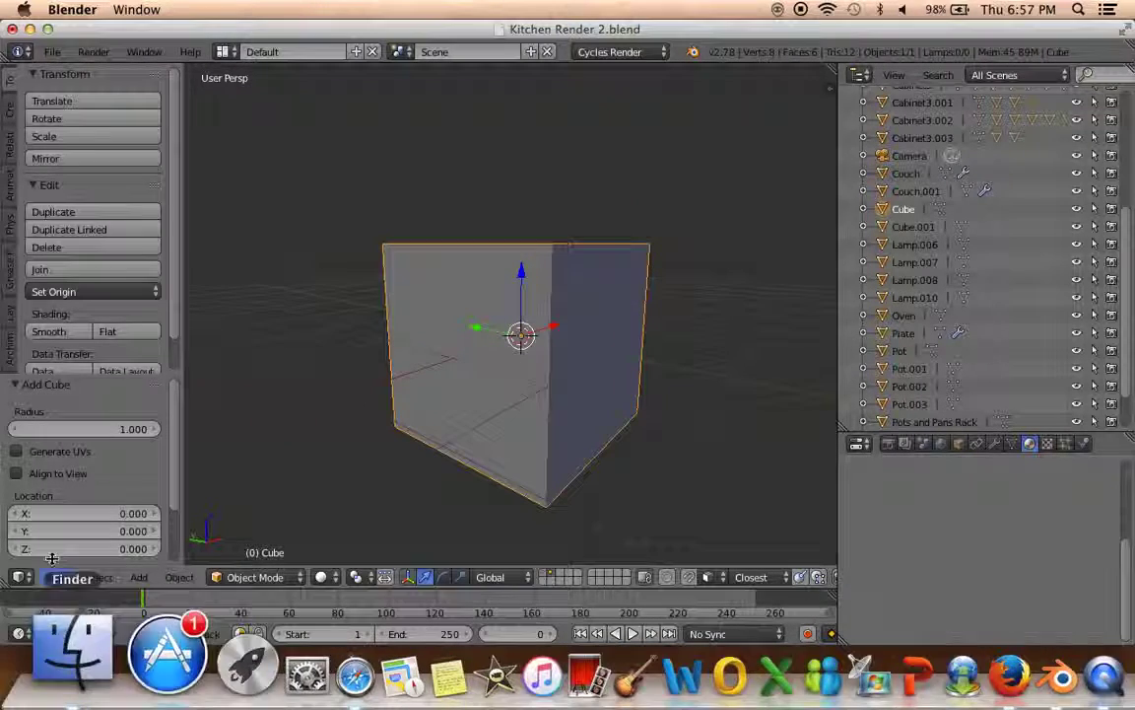
left_click(55, 577)
mouse_move(90, 319)
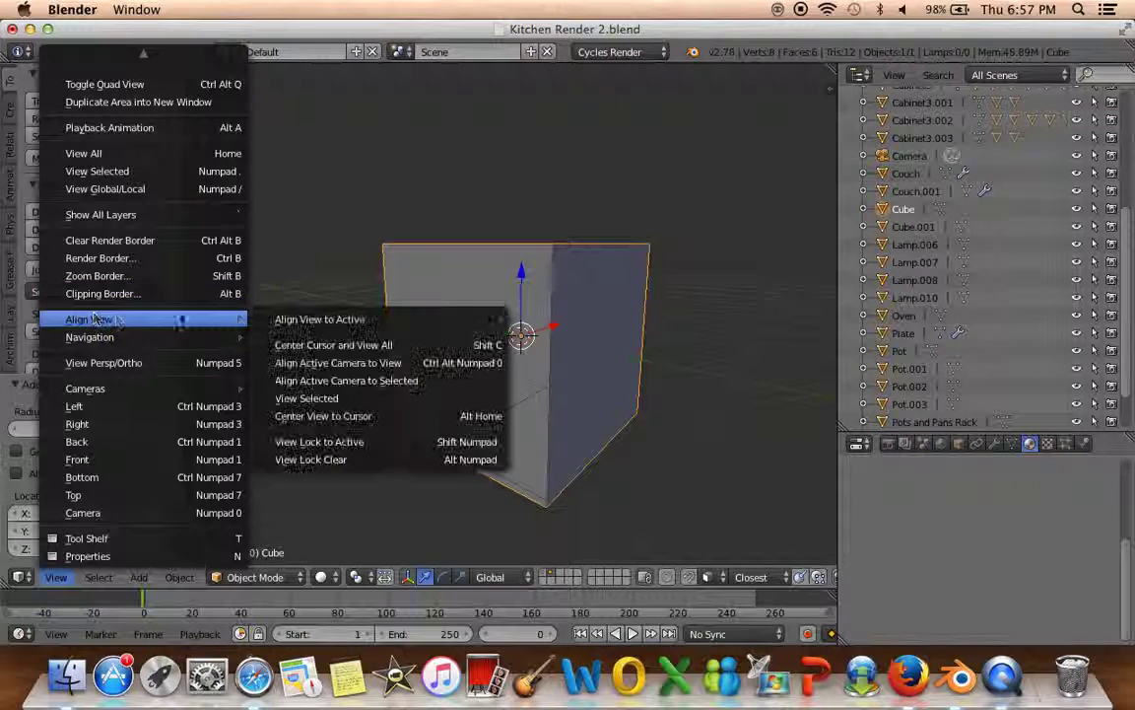
left_click(345, 380)
scroll(668, 465, "down", 2)
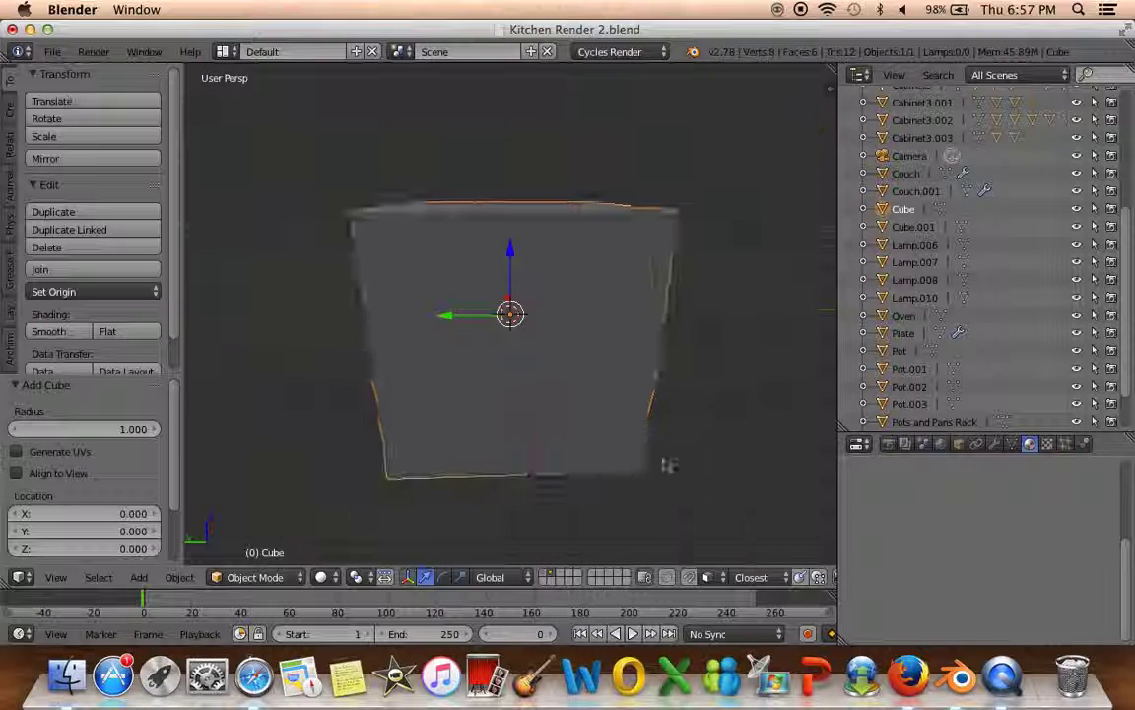
scroll(668, 465, "down", 3)
Squash the cube to 0.849 along Z and move it to the kitchen layer
key("KP_1")
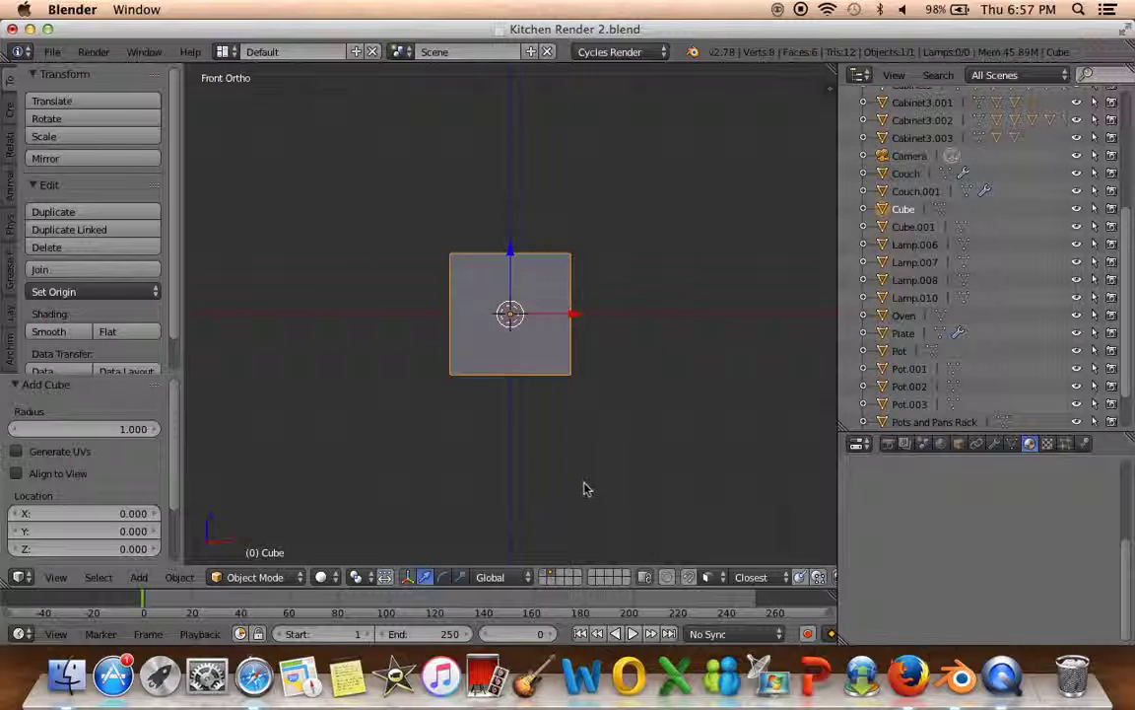
key("s")
key("z")
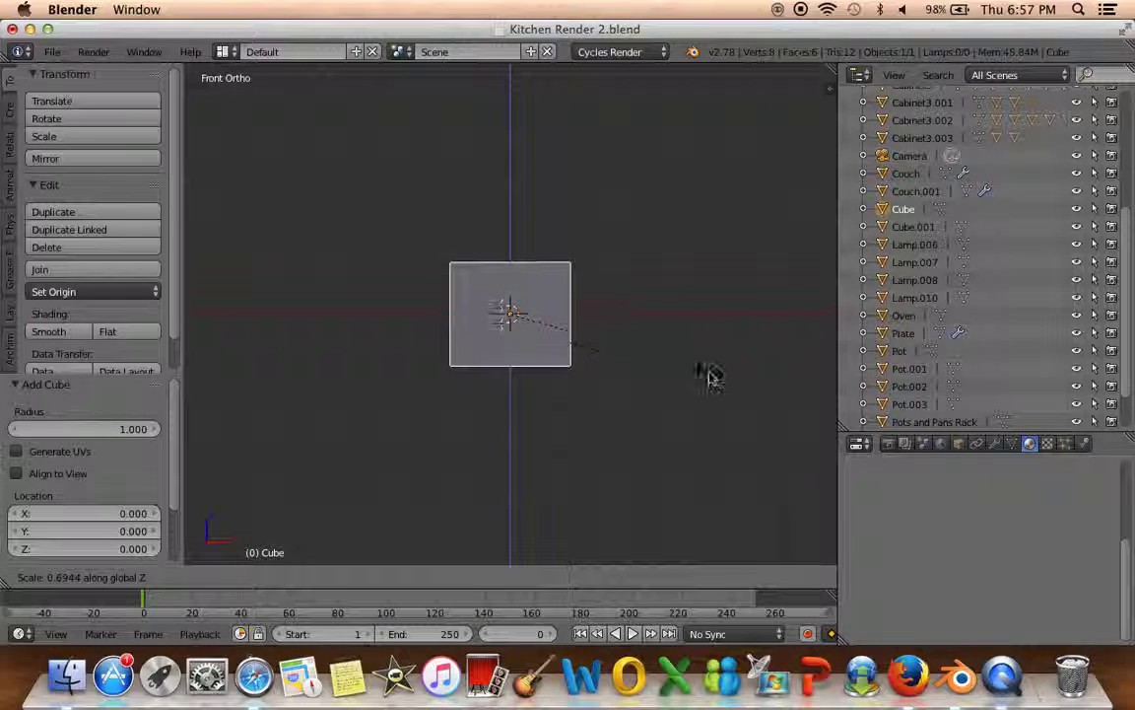
left_click(707, 373)
middle_click_drag(629, 430, 585, 463)
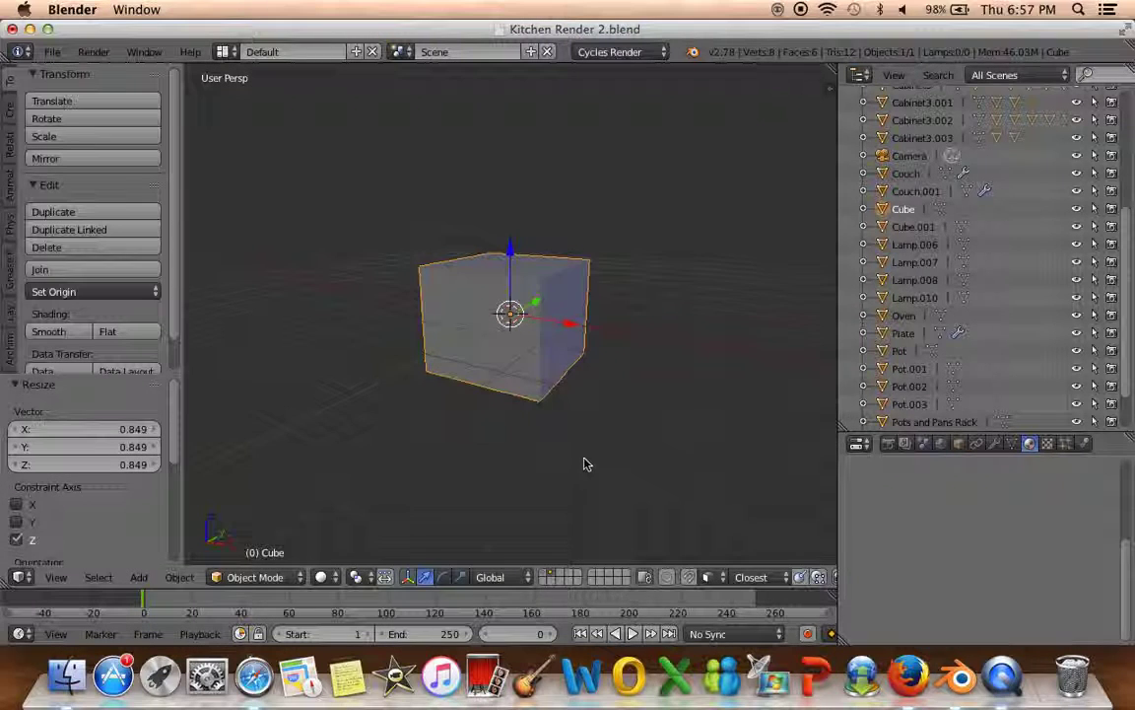
key("m")
left_click(727, 490)
Show the kitchen layer and shift the cube along X
key("1")
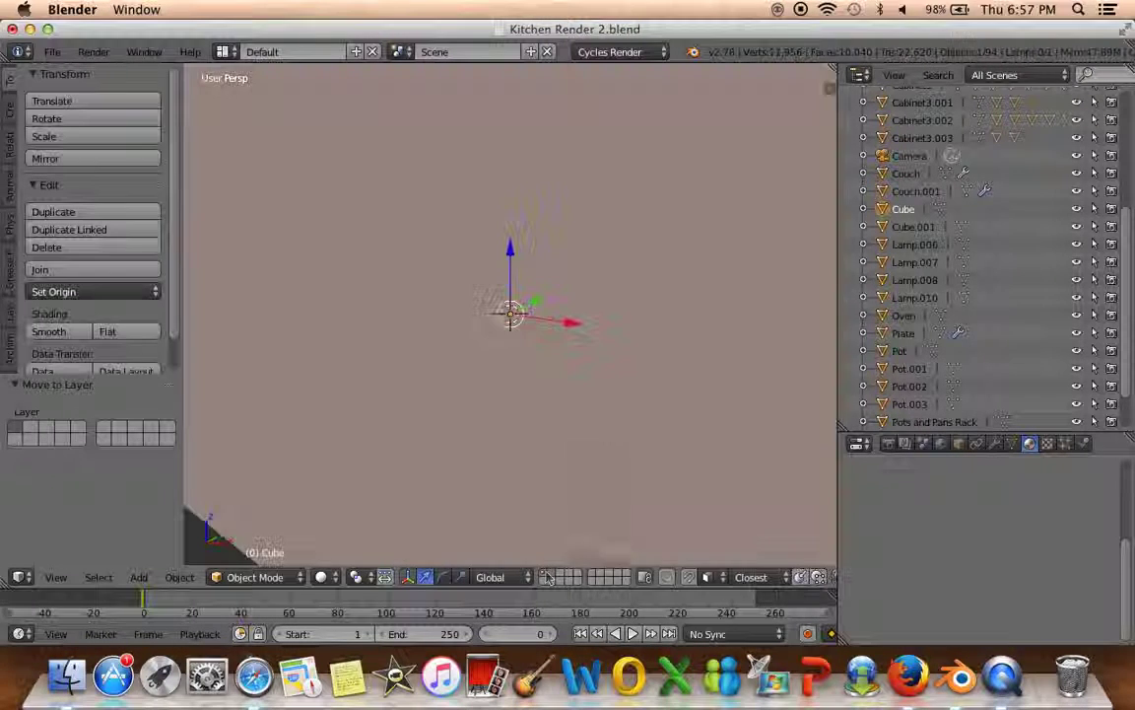
key("g")
key("x")
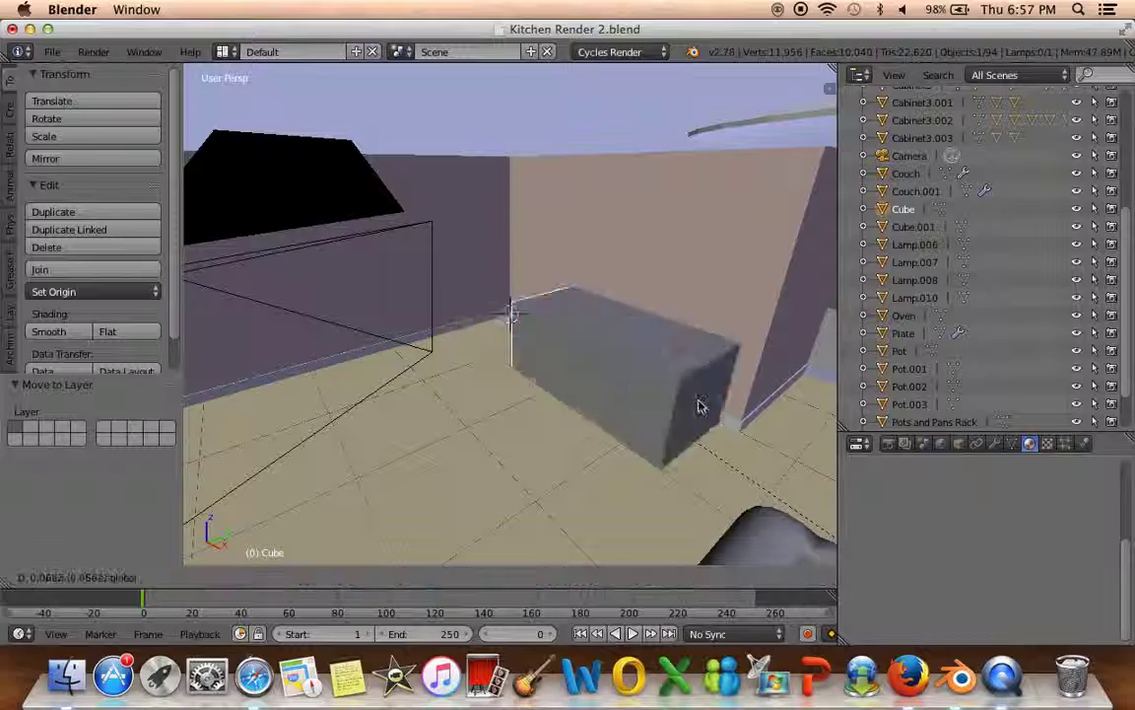
mouse_move(327, 493)
middle_mouse_down()
mouse_move(546, 402)
mouse_move(506, 308)
middle_mouse_up()
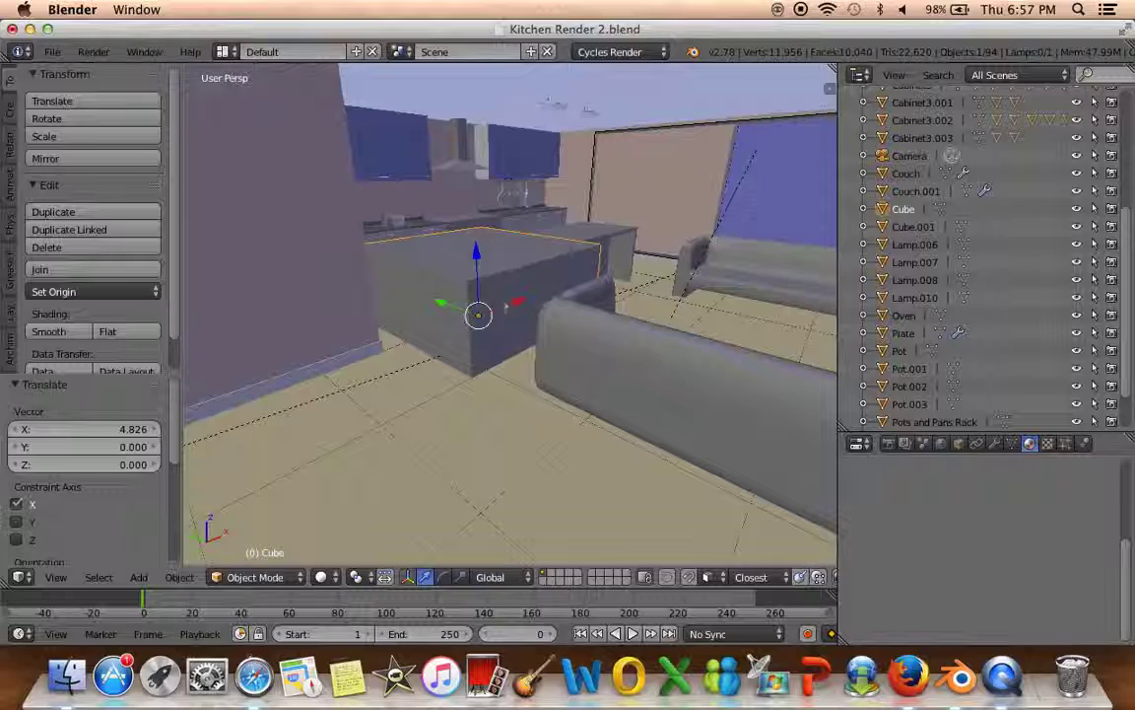
key("g")
key("x")
left_click(587, 284)
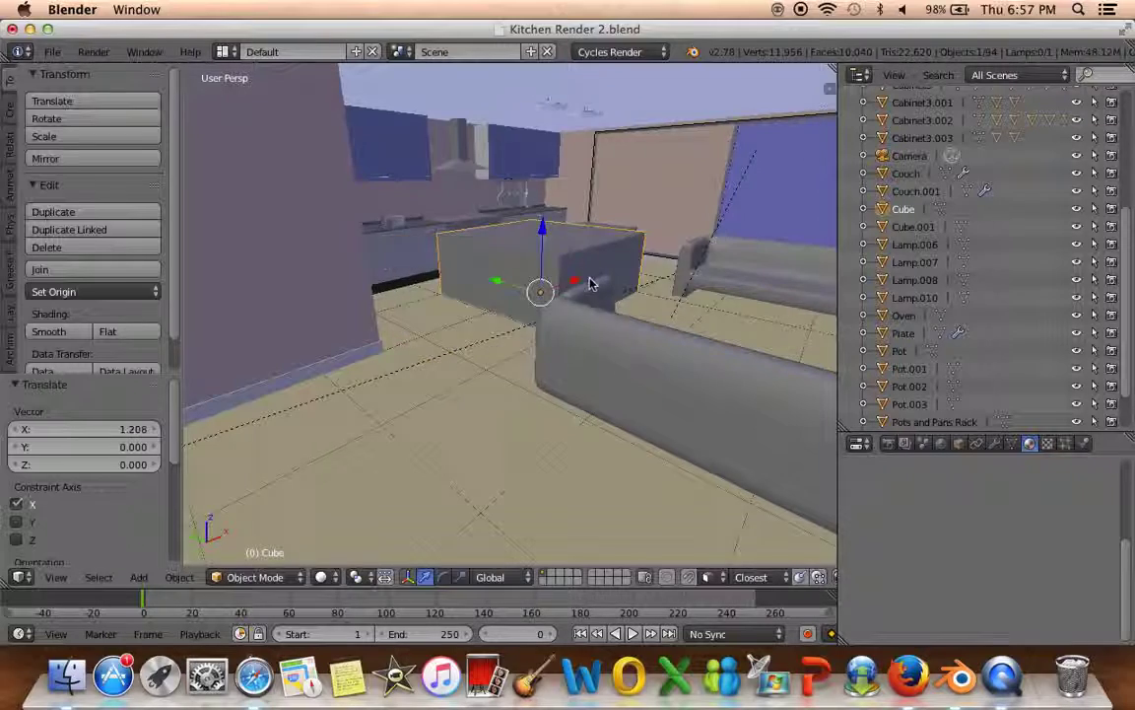
Move the cube along Y so it sits between the two couches
scroll(459, 292, "up", 5)
scroll(447, 291, "down", 5)
middle_click_drag(447, 291, 411, 323)
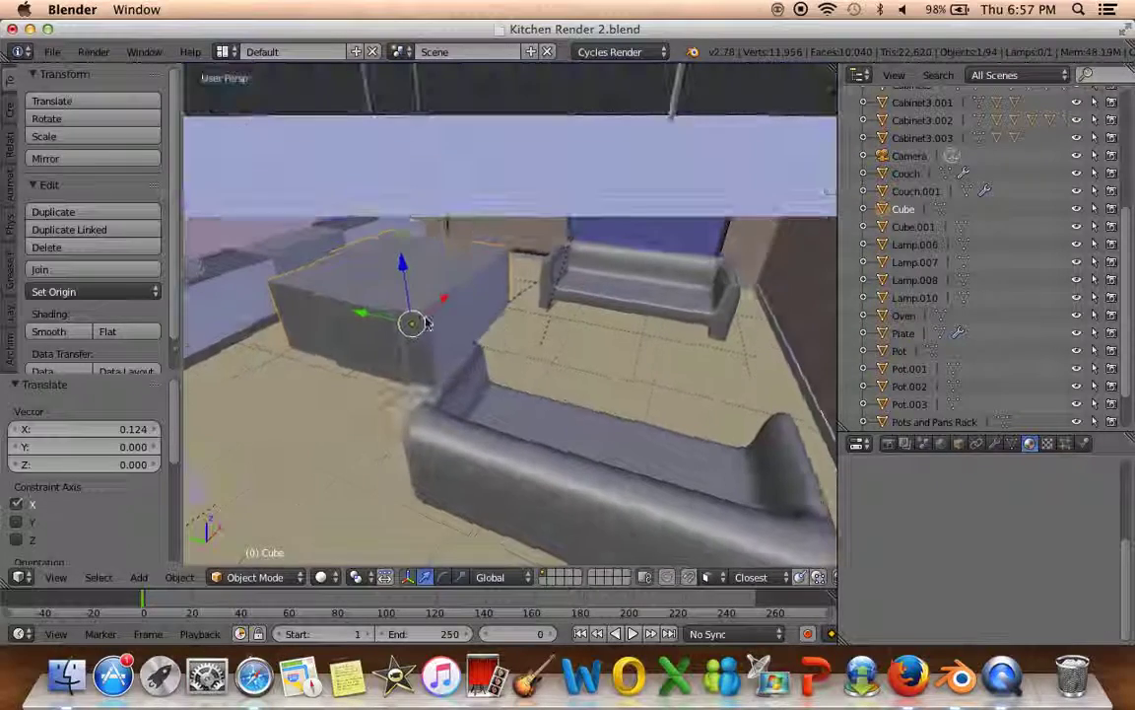
key("g")
key("y")
left_click(592, 374)
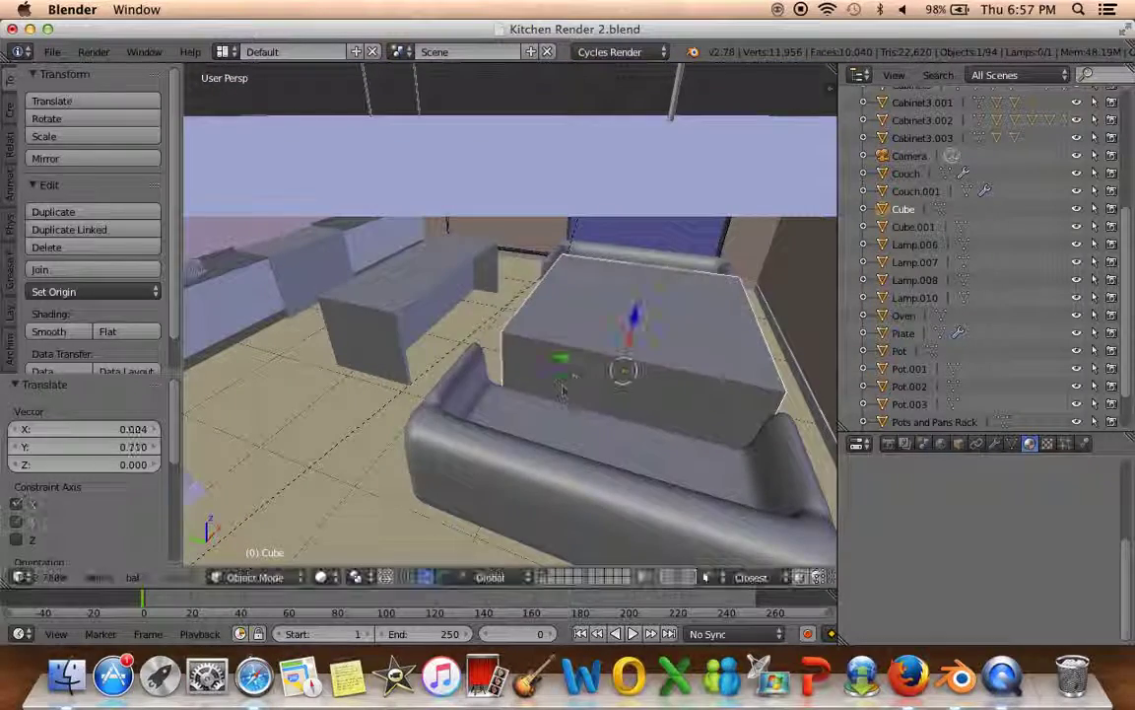
scroll(561, 374, "up", 5)
scroll(512, 375, "down", 5)
middle_click_drag(563, 337, 514, 314)
In Edit Mode, lower the cube's top face to flatten it into a low box
key("Tab")
middle_click_drag(589, 335, 552, 305)
right_click(552, 296)
key("g")
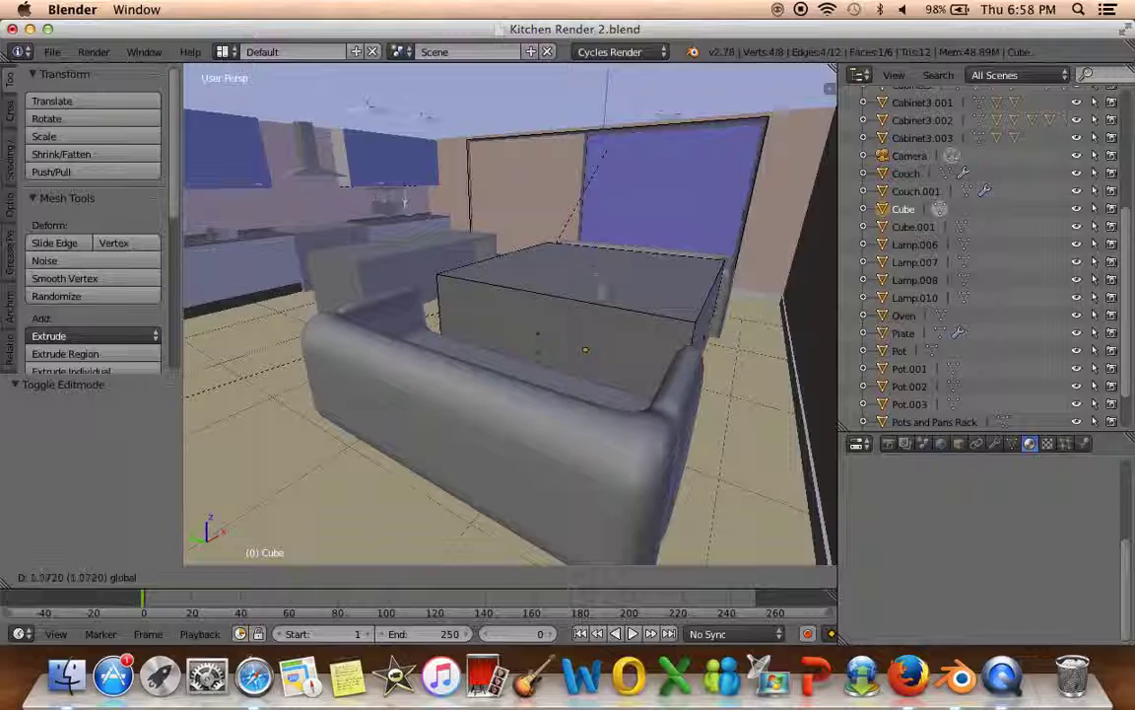
left_click(596, 304)
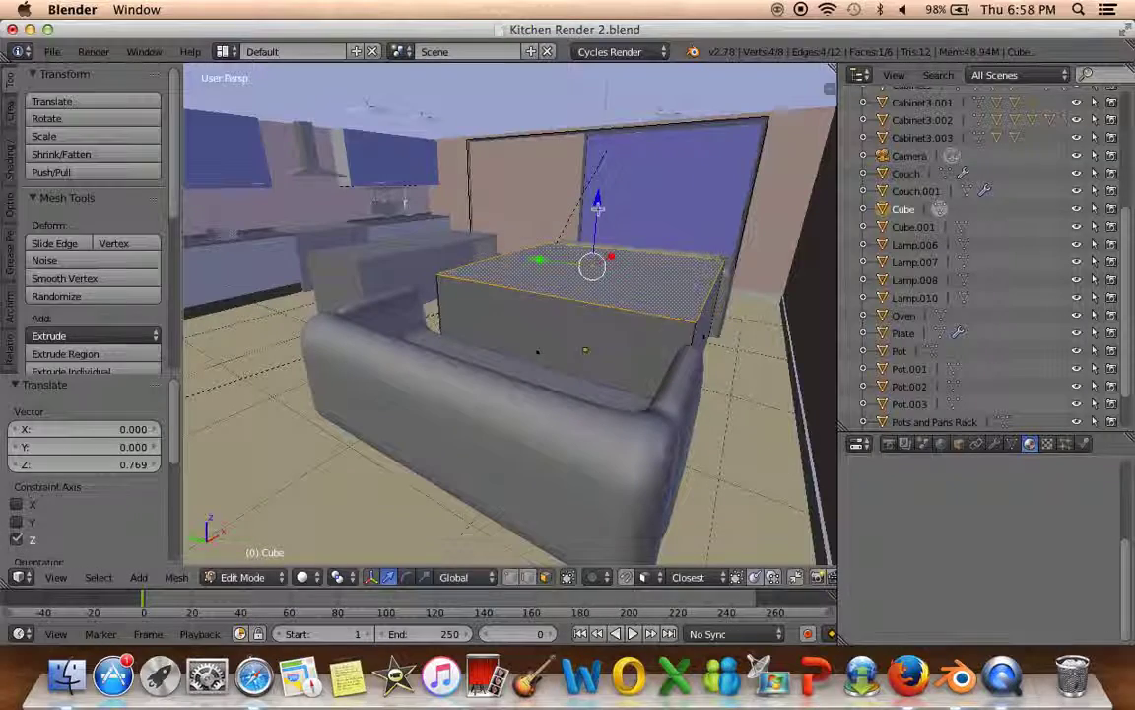
left_click_drag(597, 204, 588, 298)
scroll(576, 271, "up", 6)
scroll(574, 287, "down", 2)
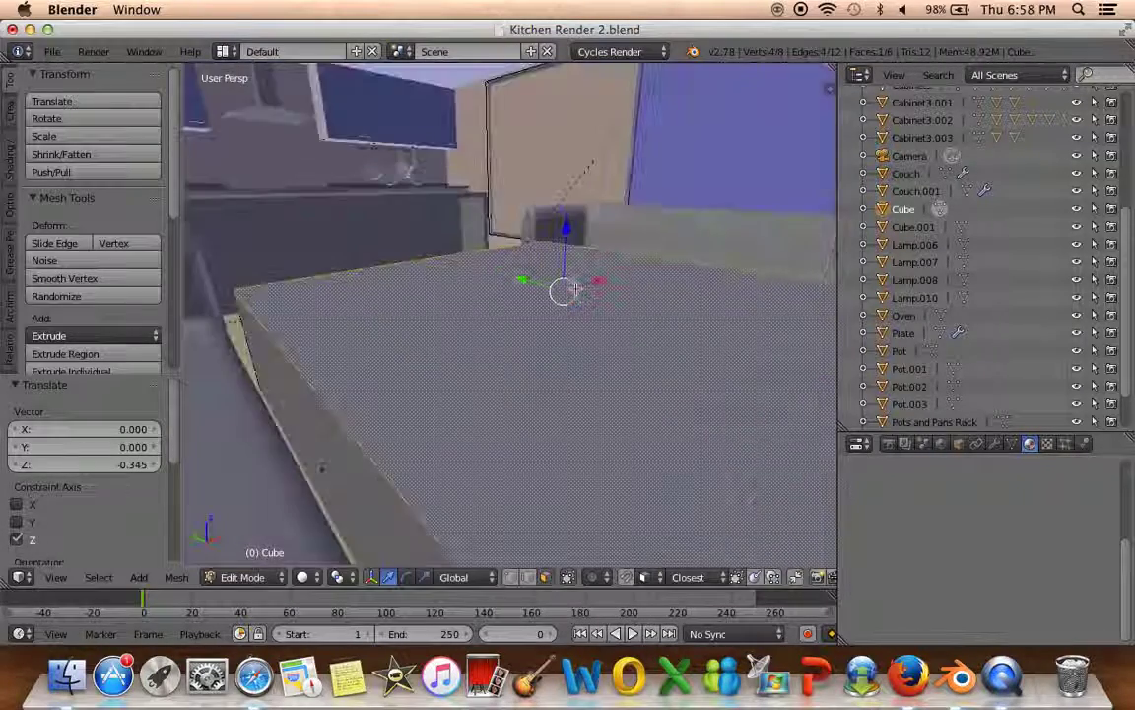
scroll(575, 287, "down", 3)
Return to Object Mode and frame the selected box with View Selected
key("Tab")
scroll(545, 299, "up", 5)
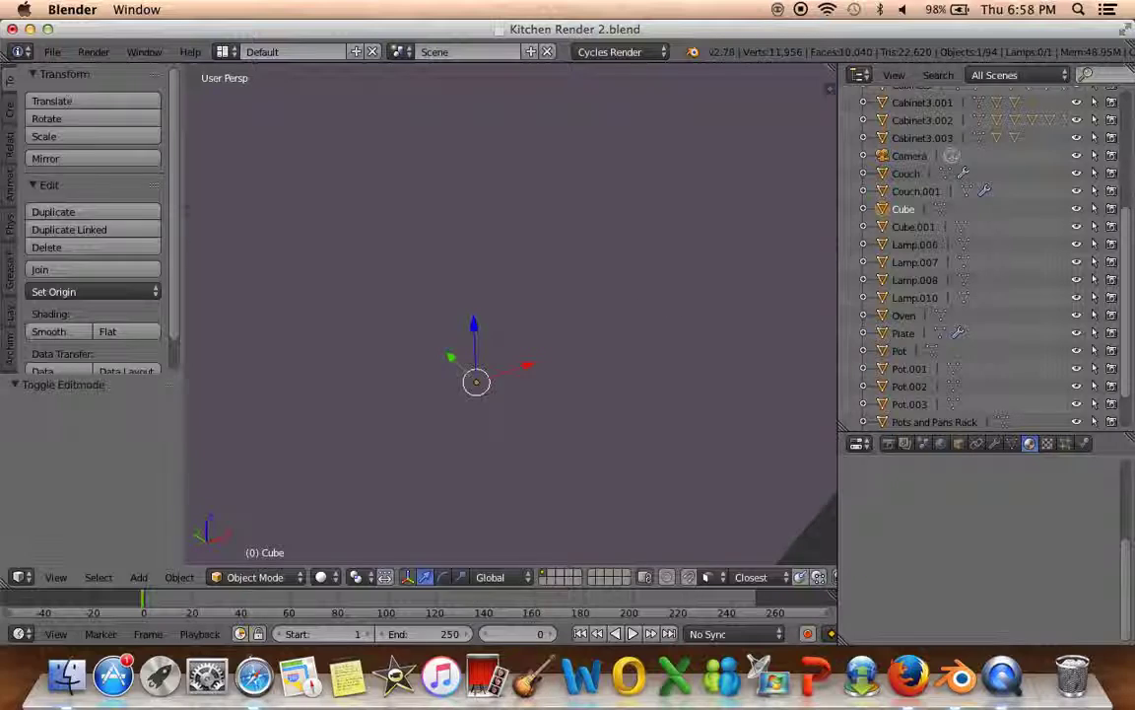
scroll(545, 299, "down", 5)
middle_click_drag(545, 299, 571, 295)
scroll(545, 299, "up", 5)
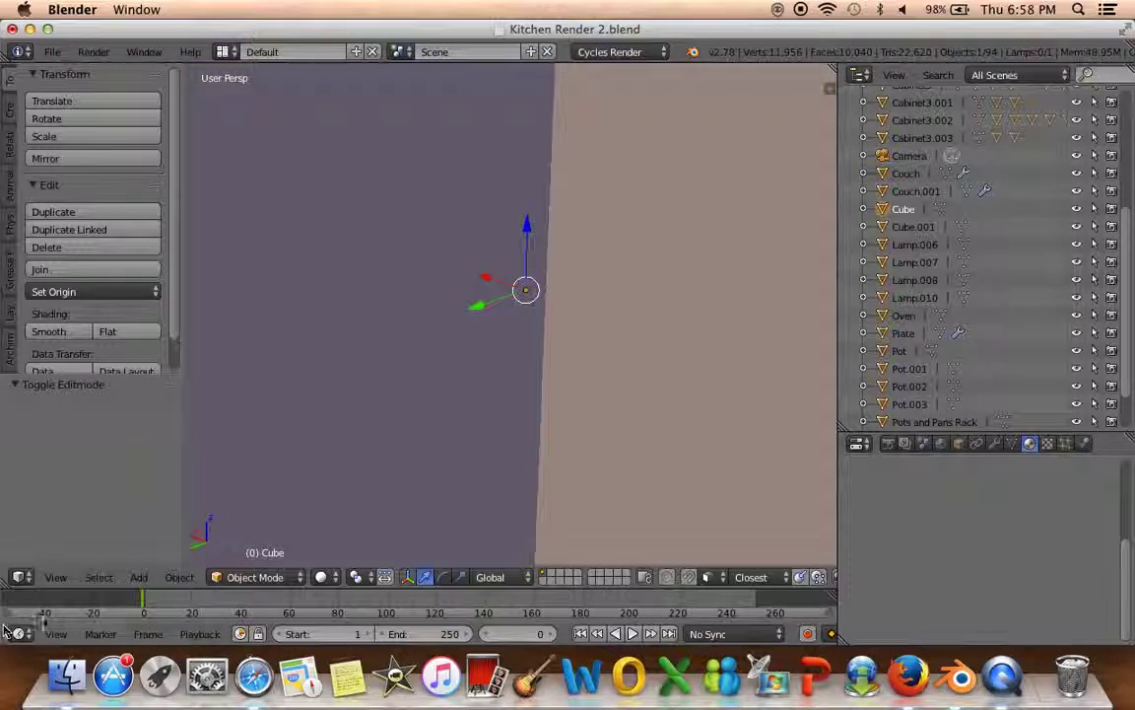
left_click(56, 577)
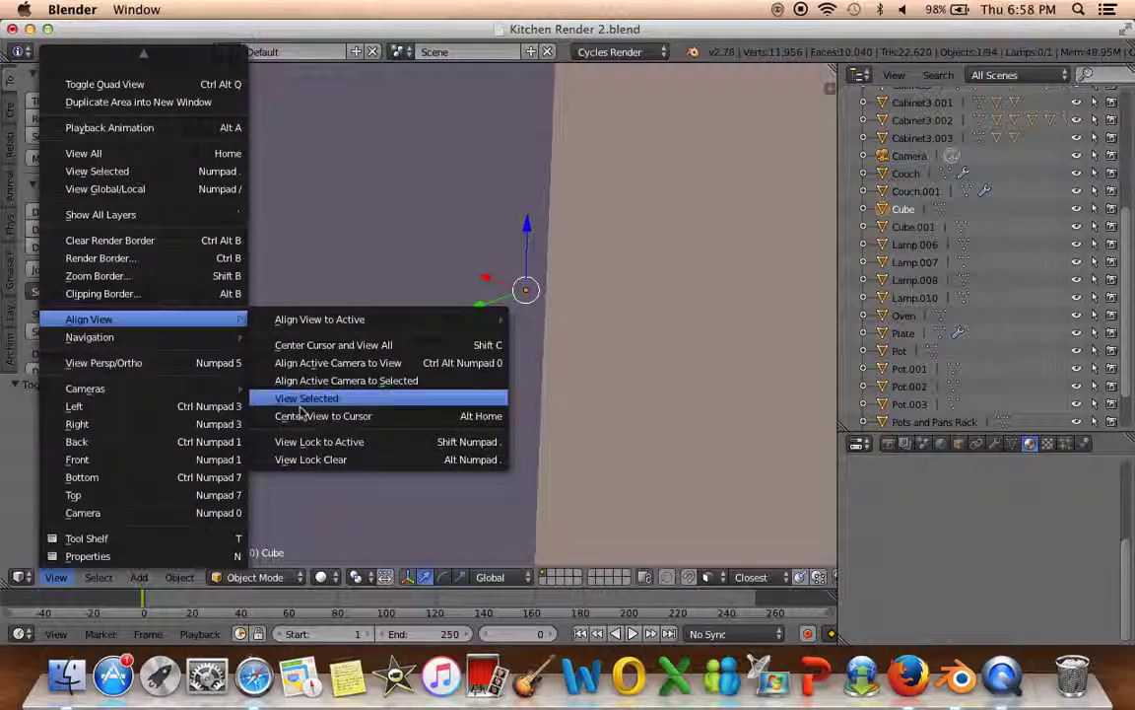
left_click(305, 398)
middle_click_drag(413, 426, 505, 431)
scroll(504, 434, "down", 2)
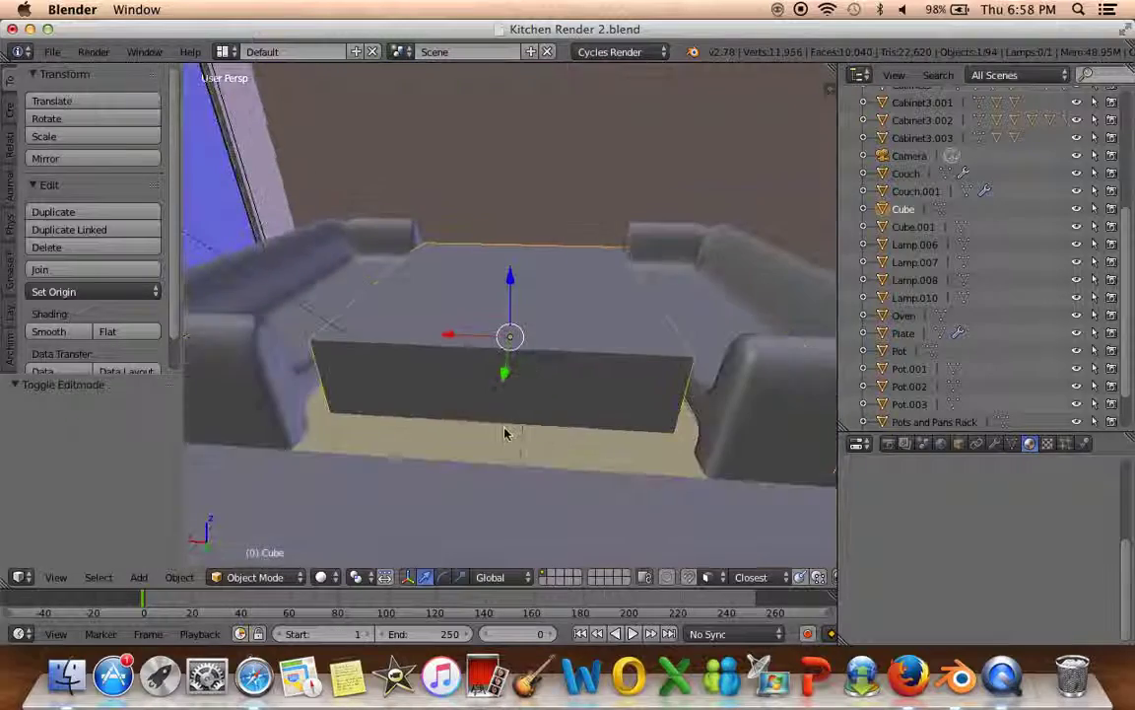
scroll(504, 433, "down", 4)
Narrow the box along X and scale it taller along Z
key("s")
key("x")
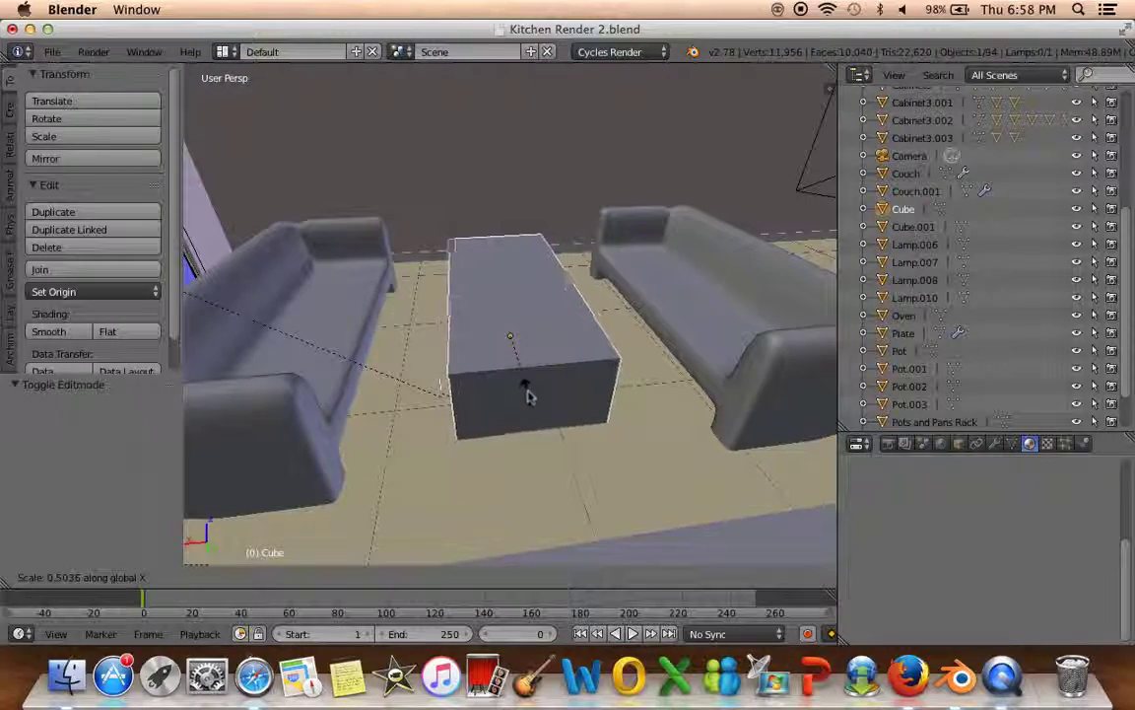
left_click(528, 395)
middle_click_drag(527, 395, 529, 303)
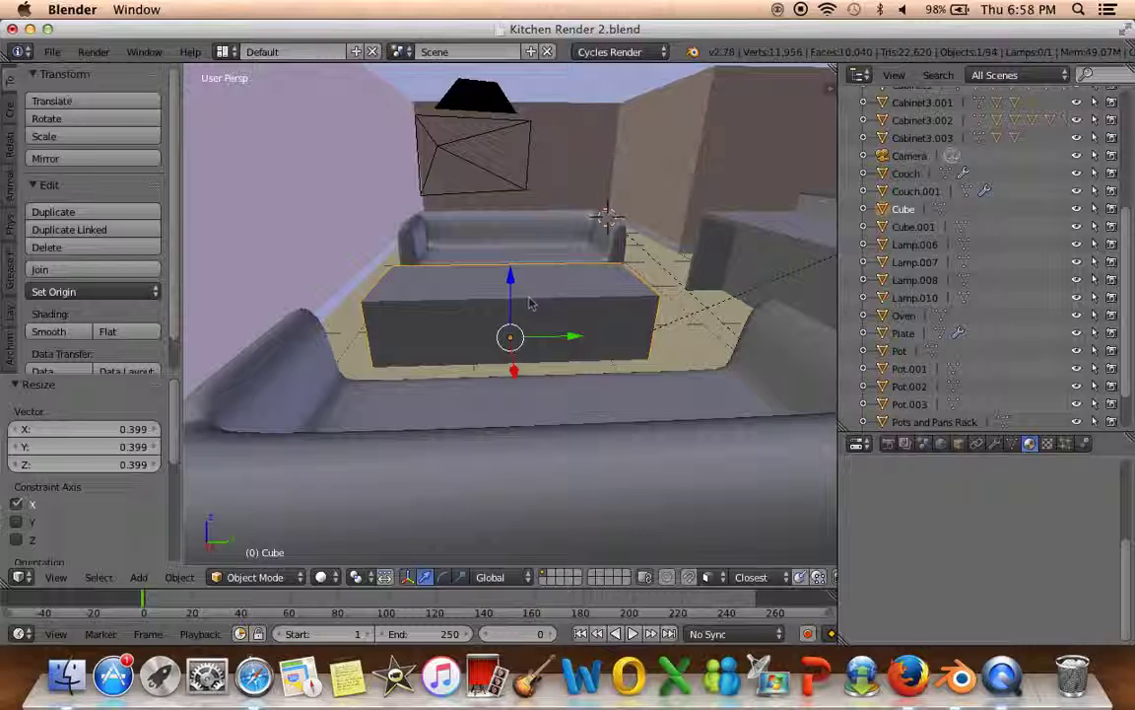
key("s")
key("z")
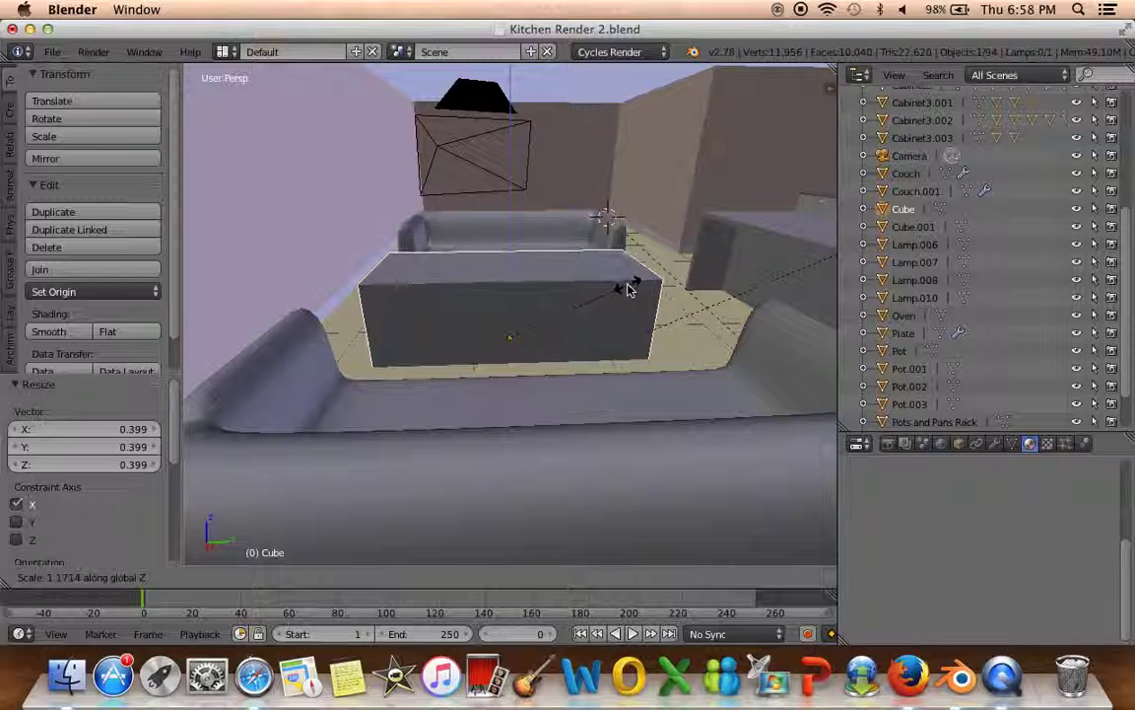
left_click(621, 295)
middle_click_drag(629, 388, 578, 392)
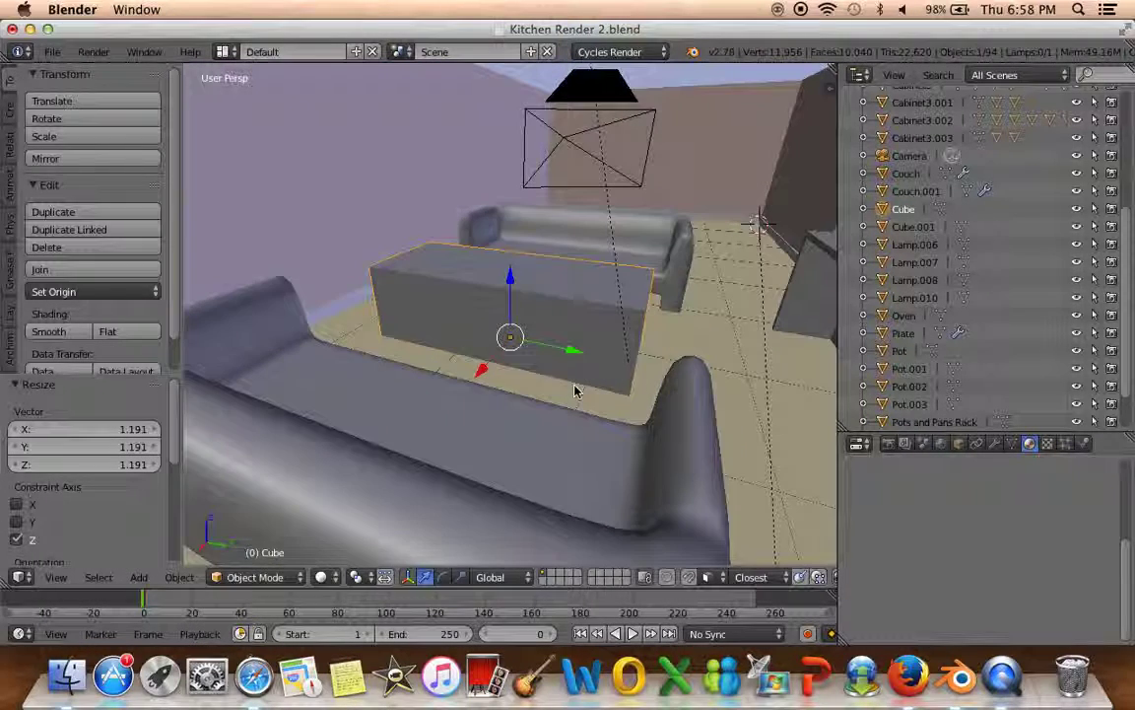
Lengthen the box along Y and widen it along X into a long coffee table
key("s")
key("y")
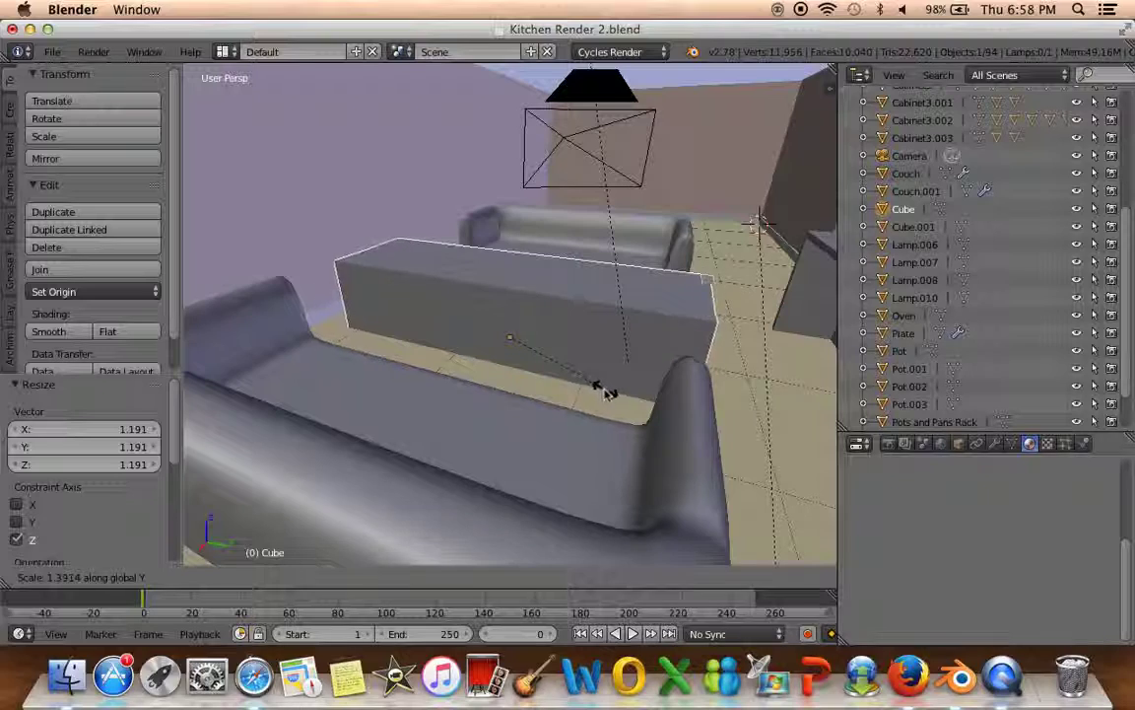
left_click(608, 393)
mouse_move(608, 393)
middle_mouse_down()
mouse_move(558, 400)
mouse_move(511, 300)
middle_mouse_up()
left_click_drag(511, 300, 511, 313)
middle_click_drag(512, 313, 581, 446)
key("s")
key("x")
left_click(610, 440)
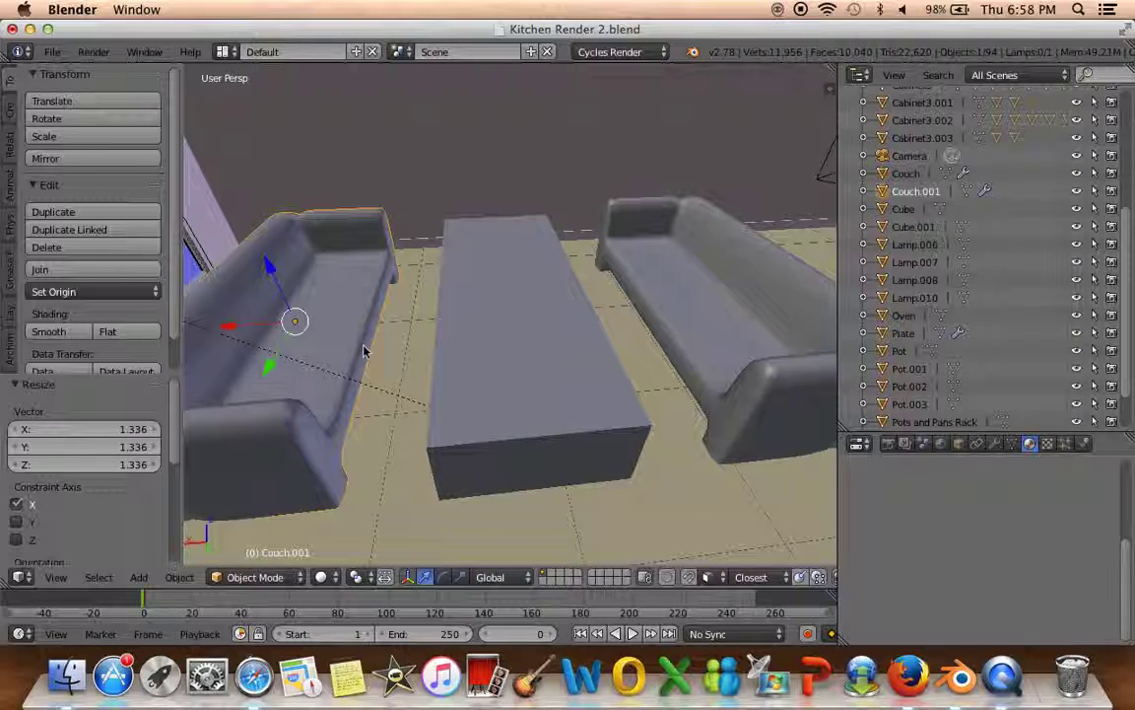
Nudge the right-hand couch slightly along X, then deselect everything
mouse_move(335, 375)
middle_mouse_down()
mouse_move(366, 335)
mouse_move(374, 343)
mouse_move(226, 317)
middle_mouse_up()
right_click(613, 306)
middle_click_drag(616, 298, 551, 310)
left_click_drag(519, 310, 522, 310)
left_click(523, 309)
key("a")
mouse_move(463, 306)
middle_mouse_down()
mouse_move(545, 307)
mouse_move(493, 323)
mouse_move(439, 308)
mouse_move(506, 287)
mouse_move(605, 315)
middle_mouse_up()
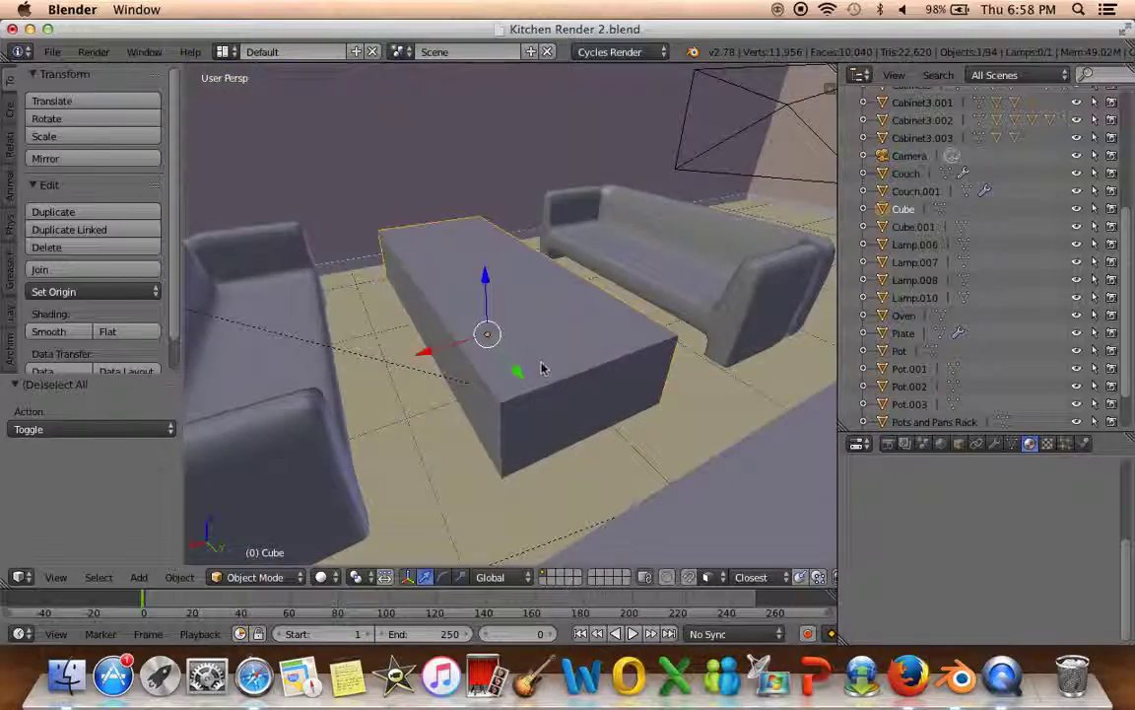
middle_click_drag(541, 368, 445, 369)
middle_click_drag(552, 354, 504, 345)
In Edit Mode, add a centred loop cut down the table's middle
key("Tab")
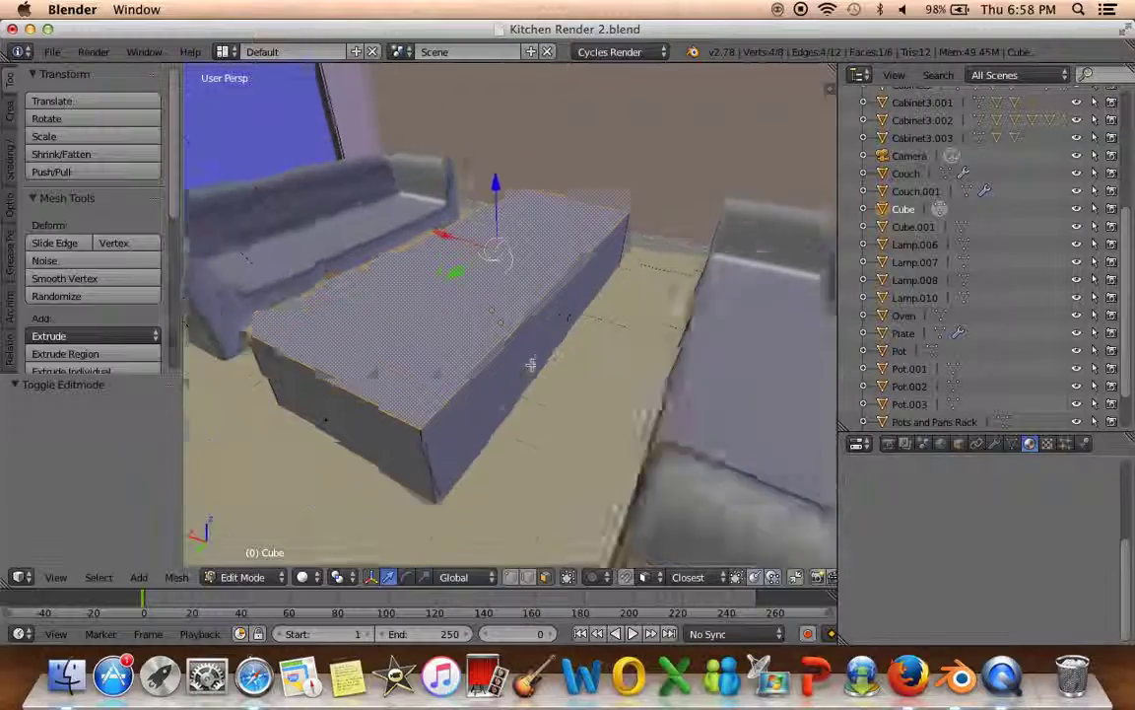
scroll(523, 358, "up", 3)
scroll(522, 358, "left", 3)
middle_click_drag(521, 361, 704, 359)
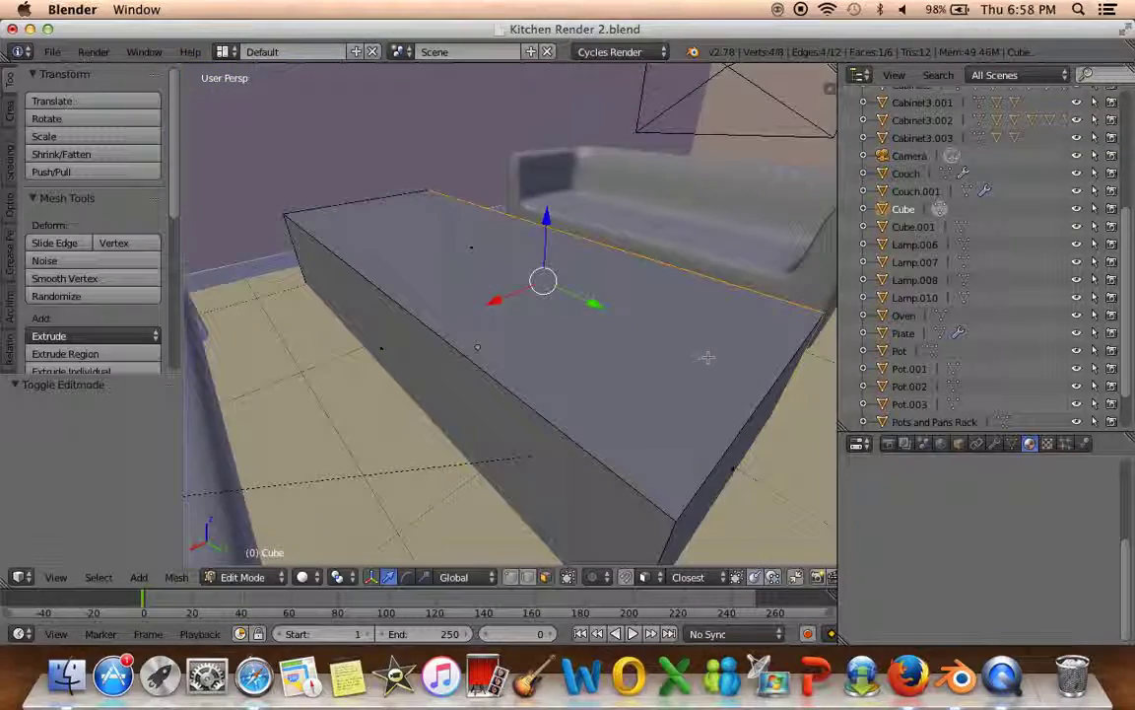
right_click(394, 381, "shift")
mouse_move(394, 381)
middle_mouse_down()
mouse_move(462, 391)
mouse_move(496, 351)
middle_mouse_up()
key("ctrl+r")
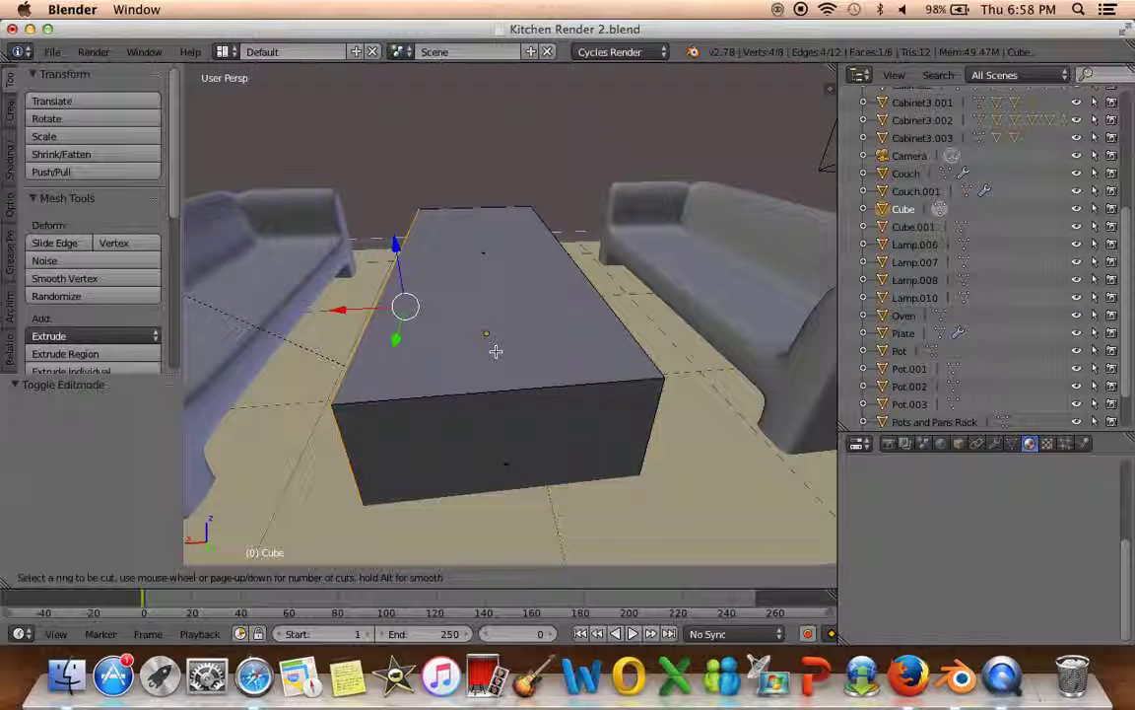
left_click(496, 395)
right_click(498, 394)
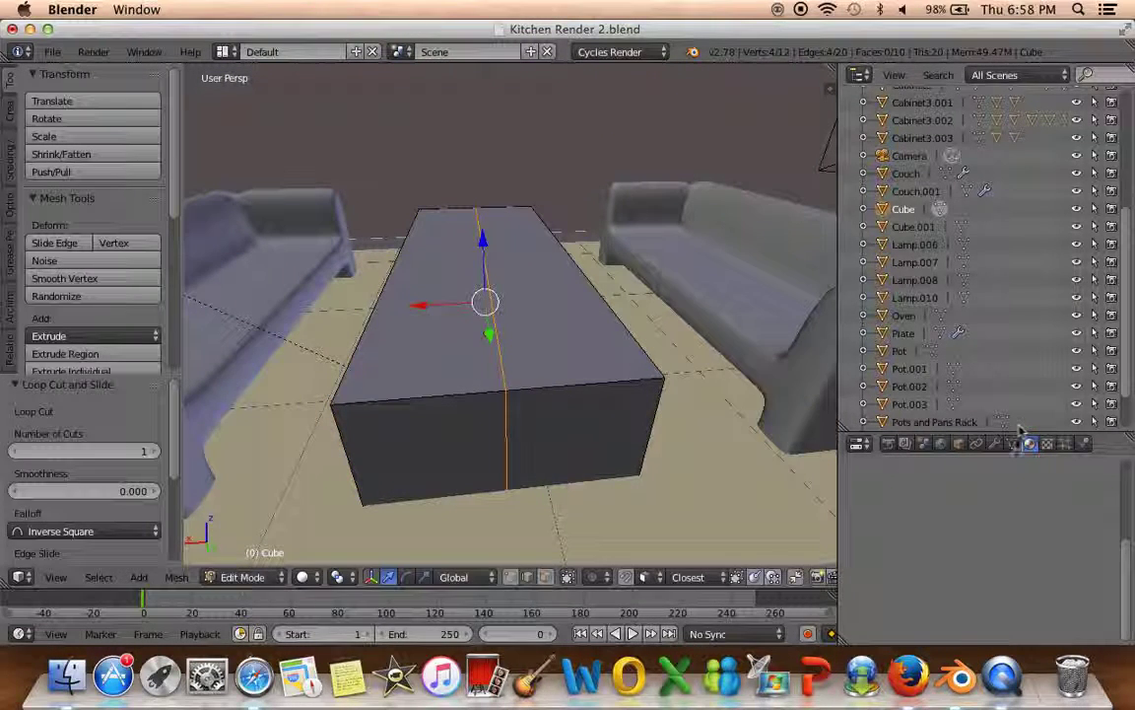
key("a")
In wireframe view, box-select the table's right half and delete its vertices
middle_click_drag(588, 418, 577, 446)
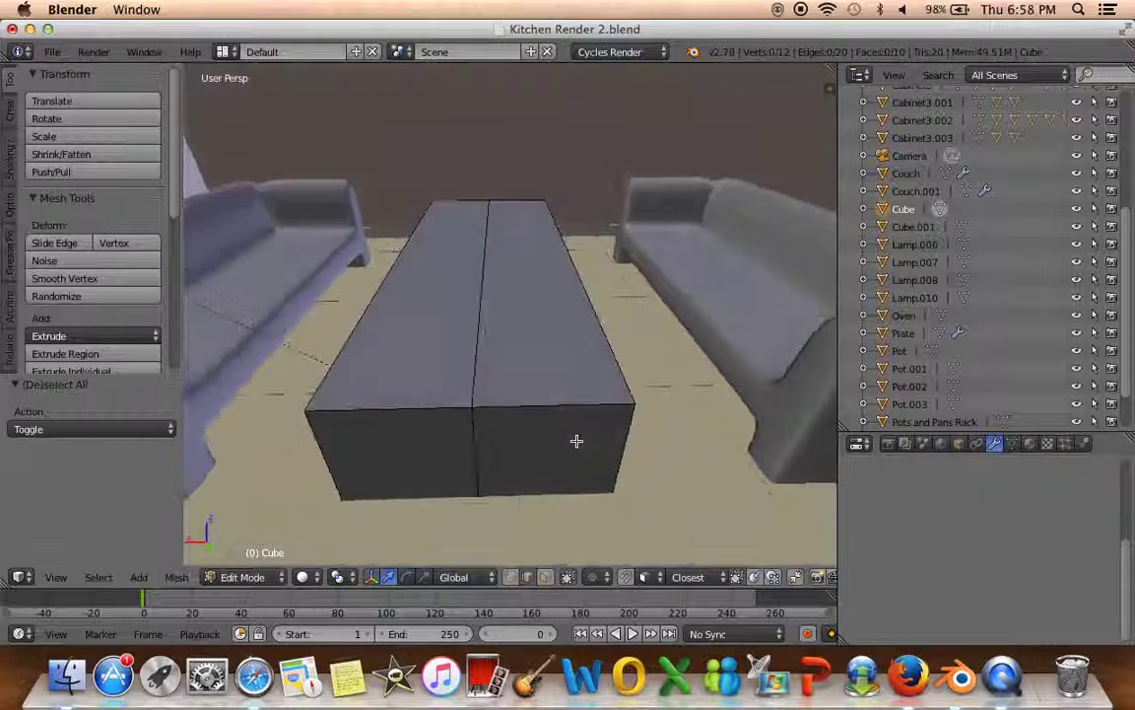
key("z")
key("b")
left_click_drag(610, 138, 555, 573)
key("a")
middle_click_drag(591, 377, 595, 423)
key("b")
left_click_drag(629, 169, 540, 560)
mouse_move(540, 560)
middle_mouse_down()
mouse_move(541, 481)
mouse_move(567, 481)
middle_mouse_up()
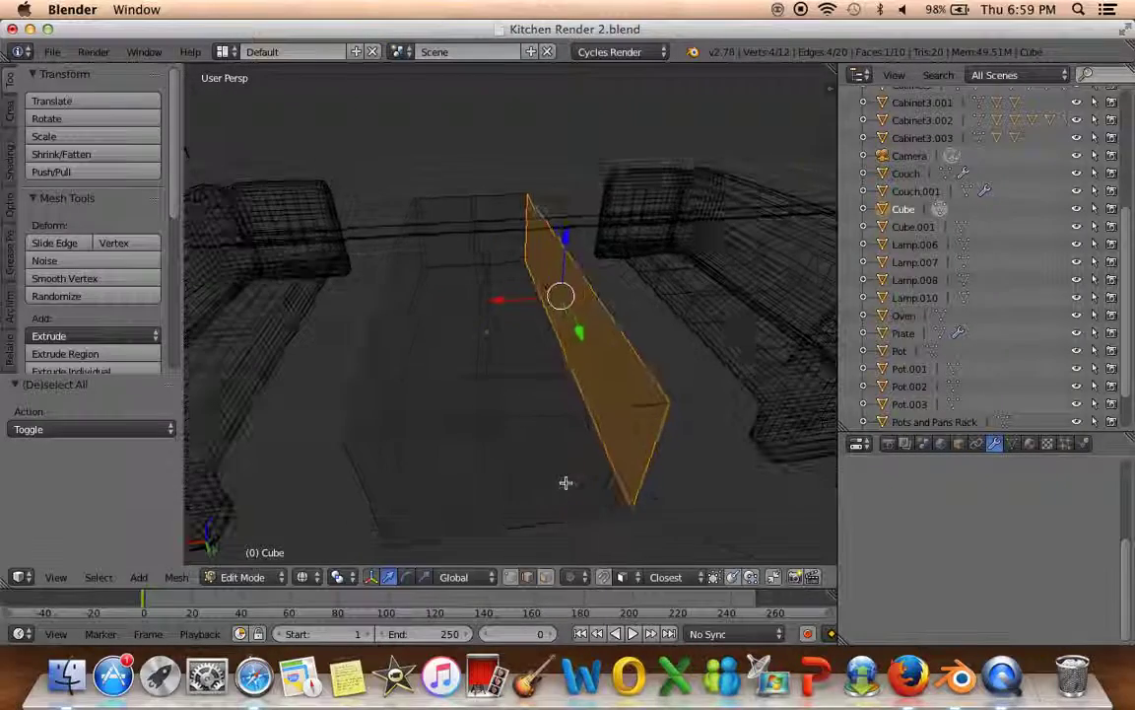
key("x")
left_click(536, 415)
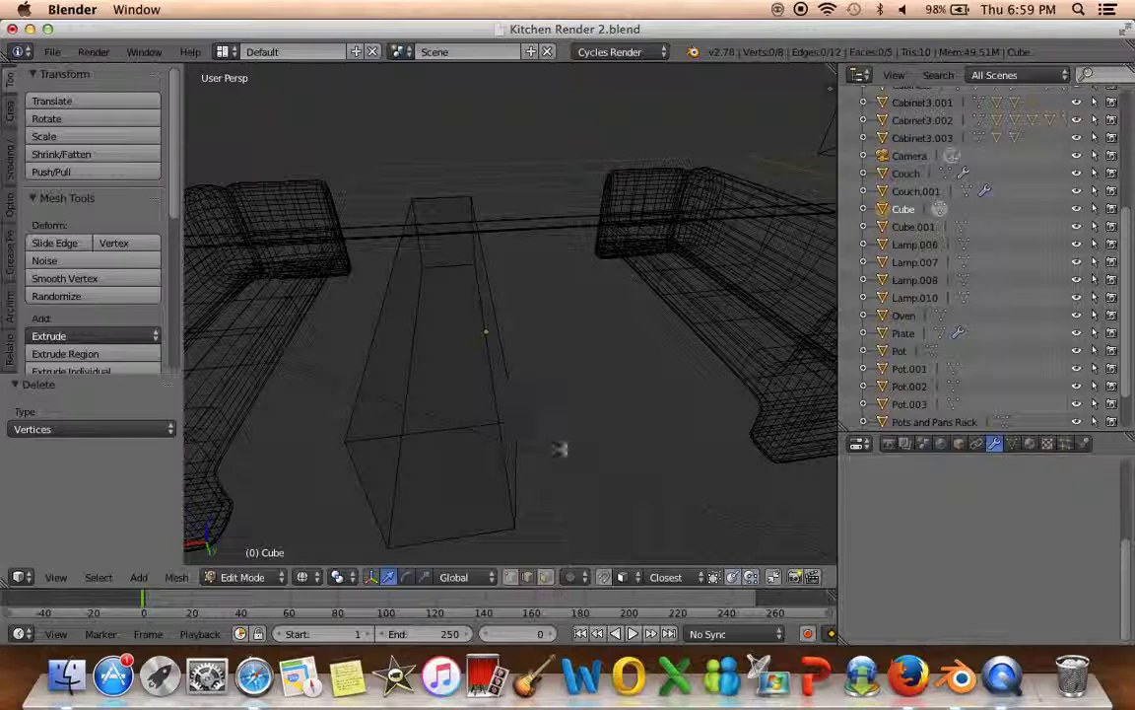
left_click(980, 505)
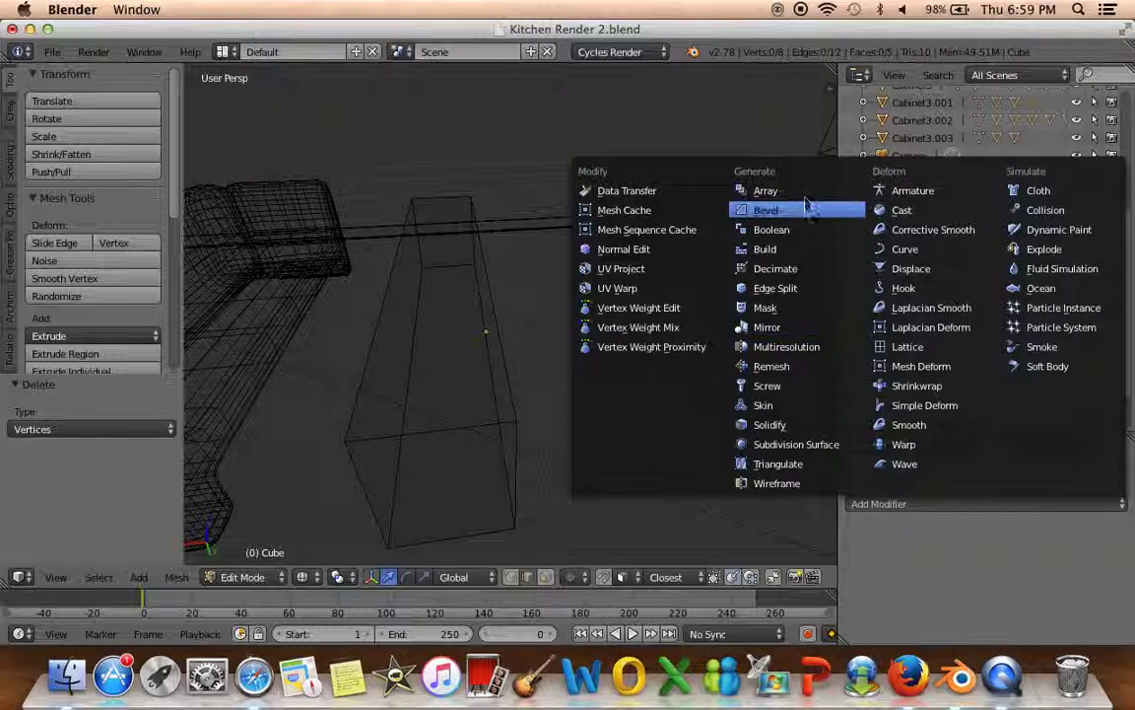
Add a Mirror modifier to restore the full table, briefly checking rendered shading
left_click(767, 328)
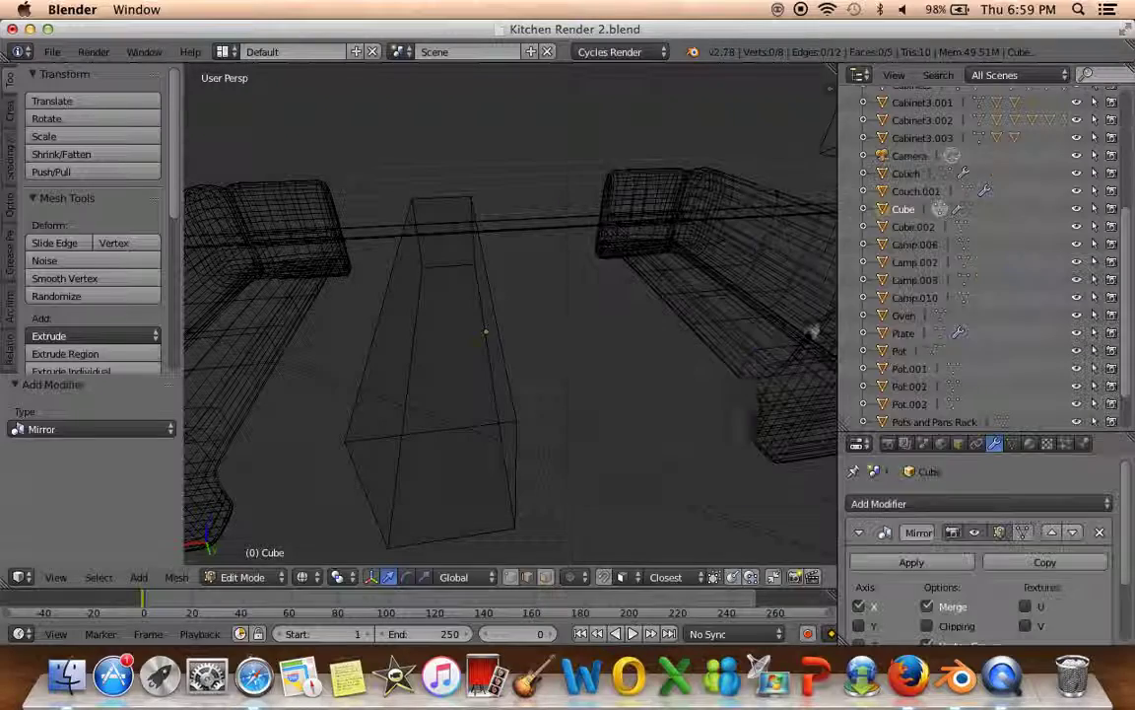
mouse_move(684, 426)
middle_mouse_down()
mouse_move(671, 426)
mouse_move(636, 356)
middle_mouse_up()
key("shift+z")
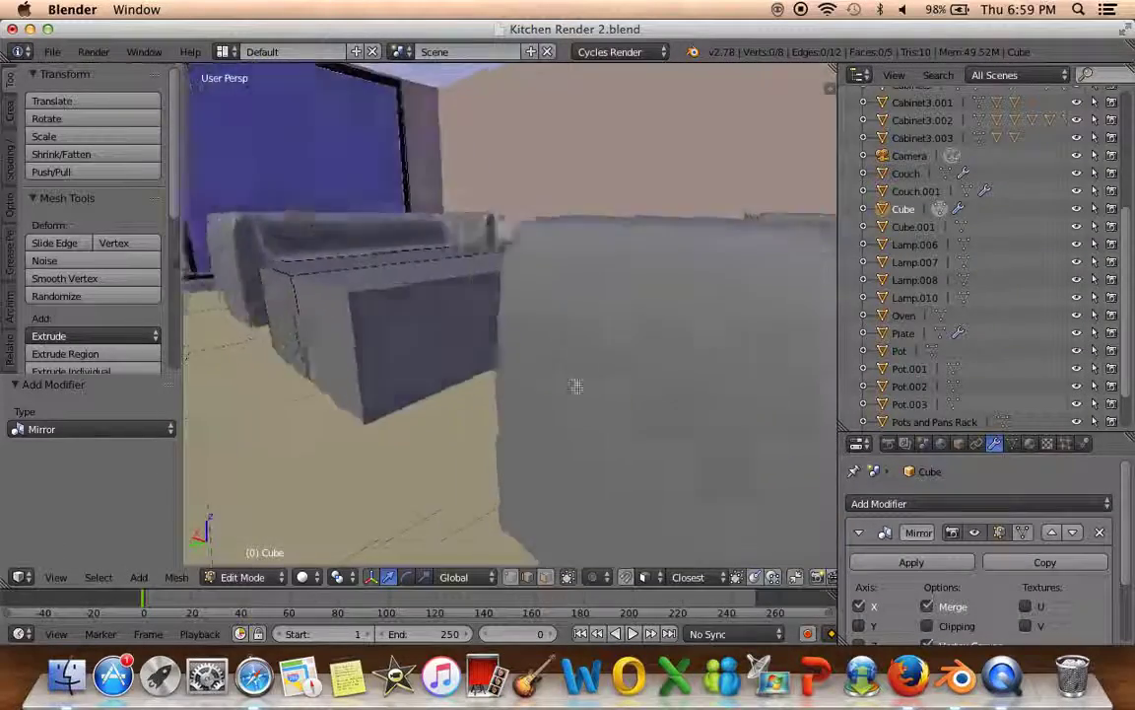
key("shift+z")
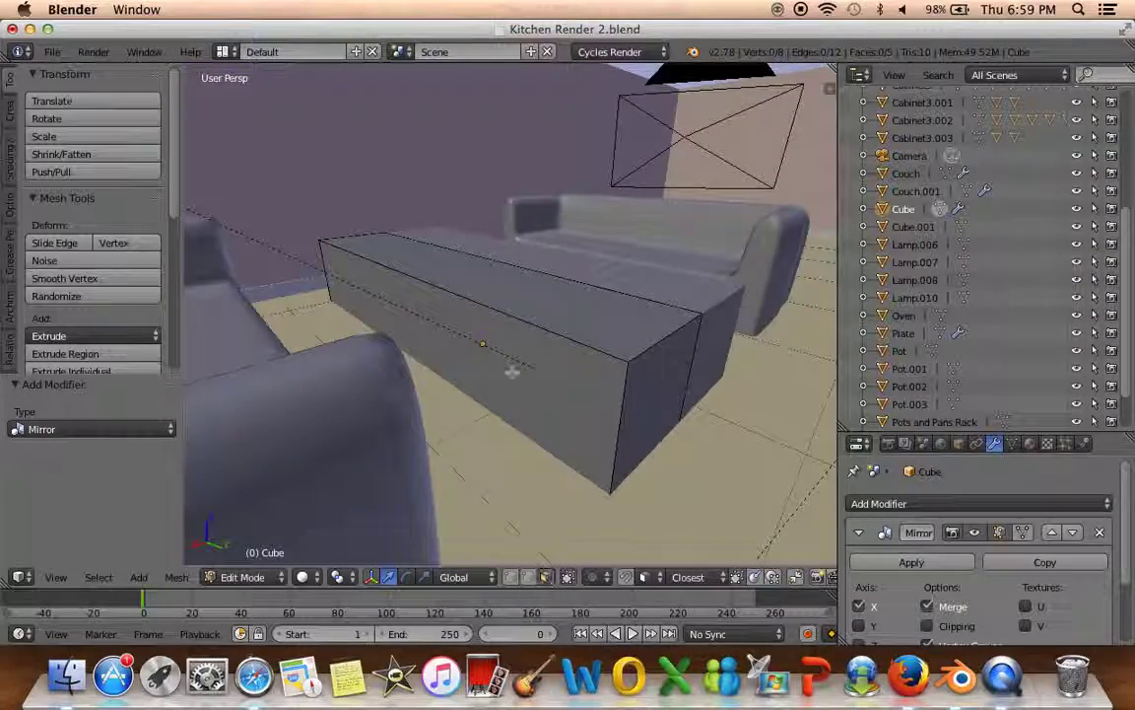
Inset the table's long side face and slightly enlarge and shift the inset
right_click(513, 372)
key("i")
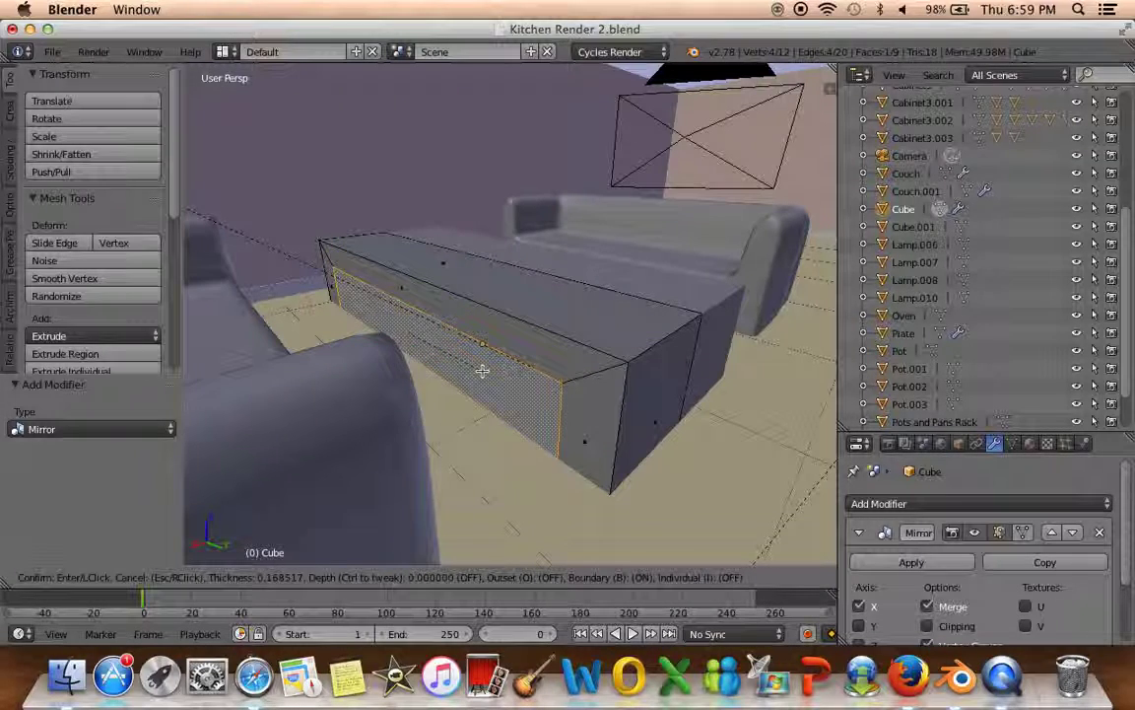
left_click(482, 371)
middle_click_drag(482, 371, 500, 353)
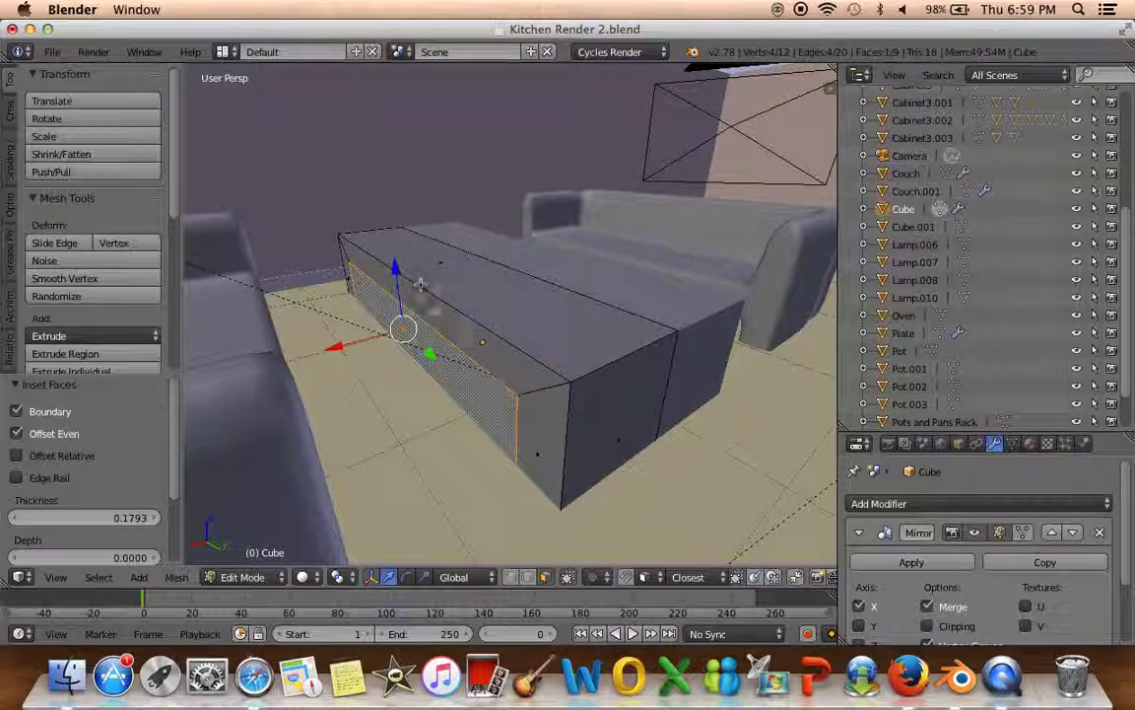
key("s")
left_click(413, 306)
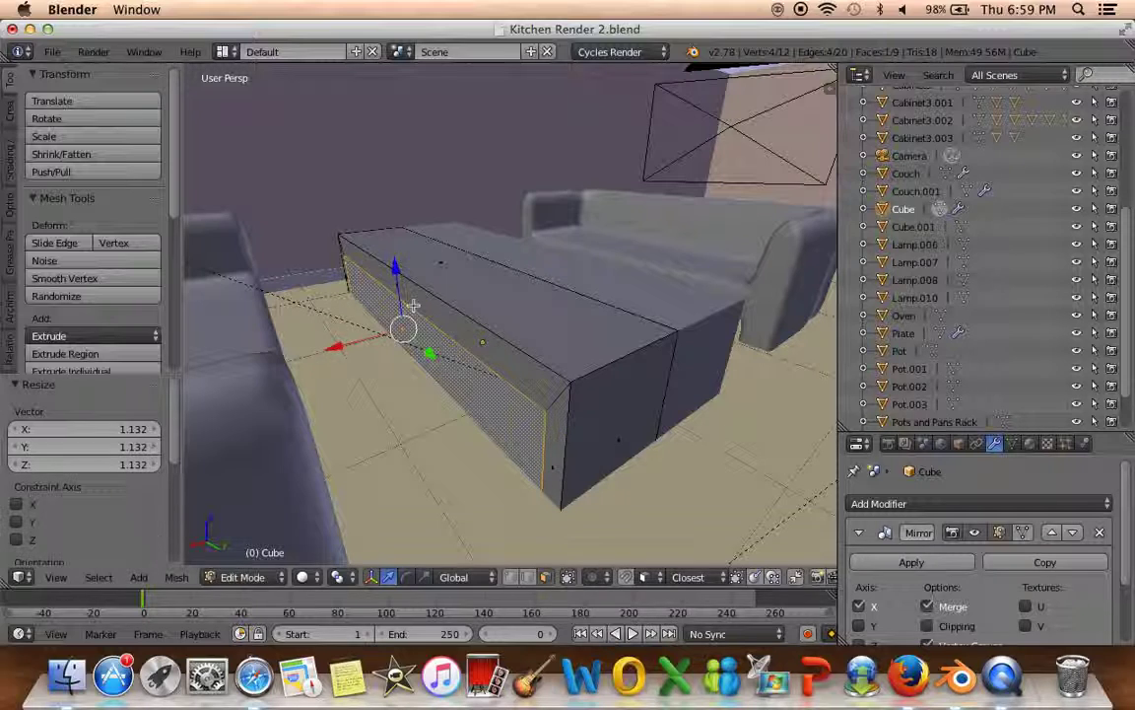
left_click_drag(395, 267, 407, 262)
middle_click_drag(407, 262, 516, 396)
Extrude the inset face, delete the underside faces, and return to Object Mode
key("e")
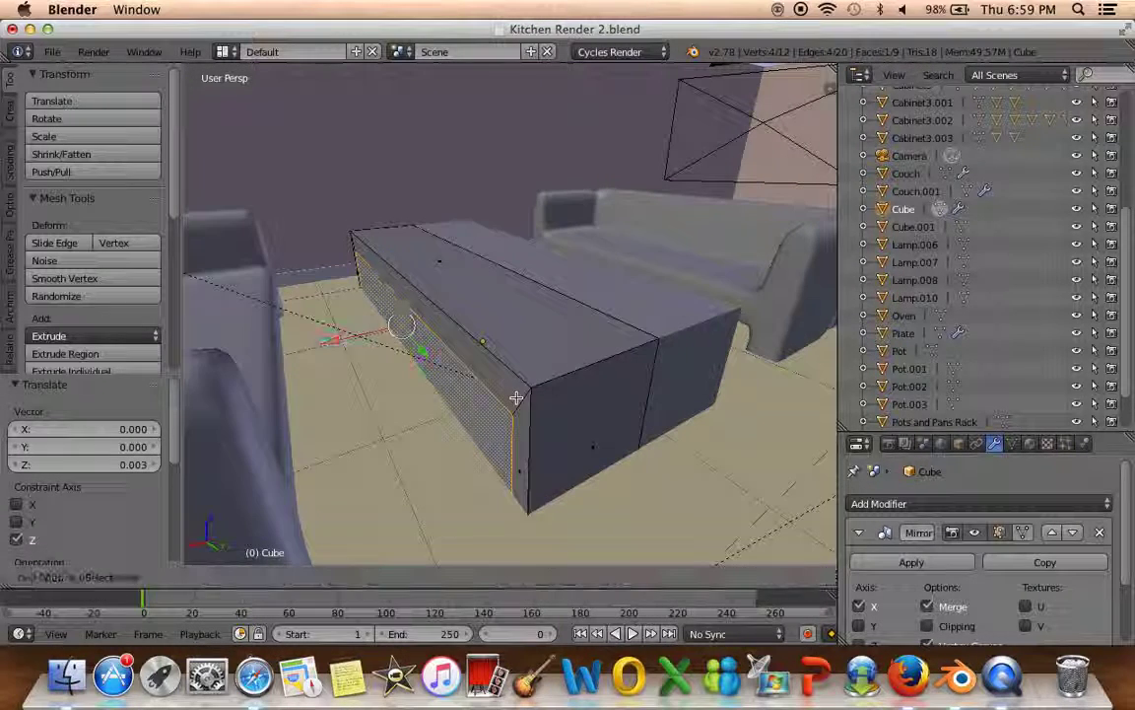
left_click(582, 390)
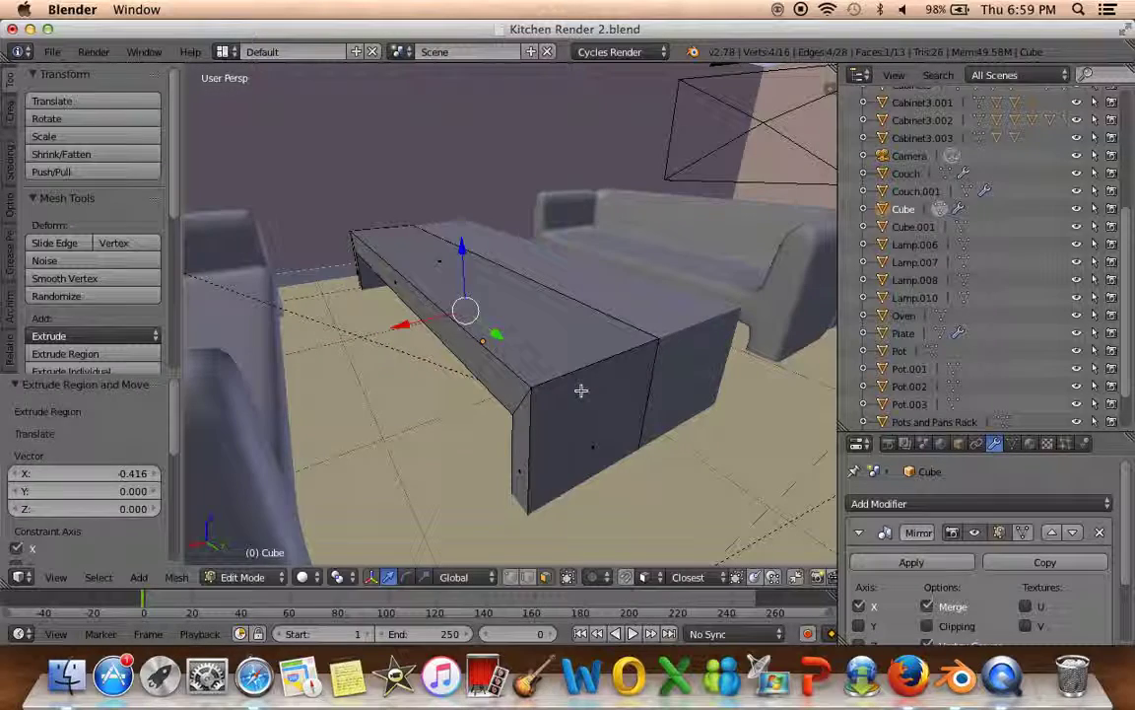
key("ctrl+z")
middle_click_drag(481, 398, 482, 398)
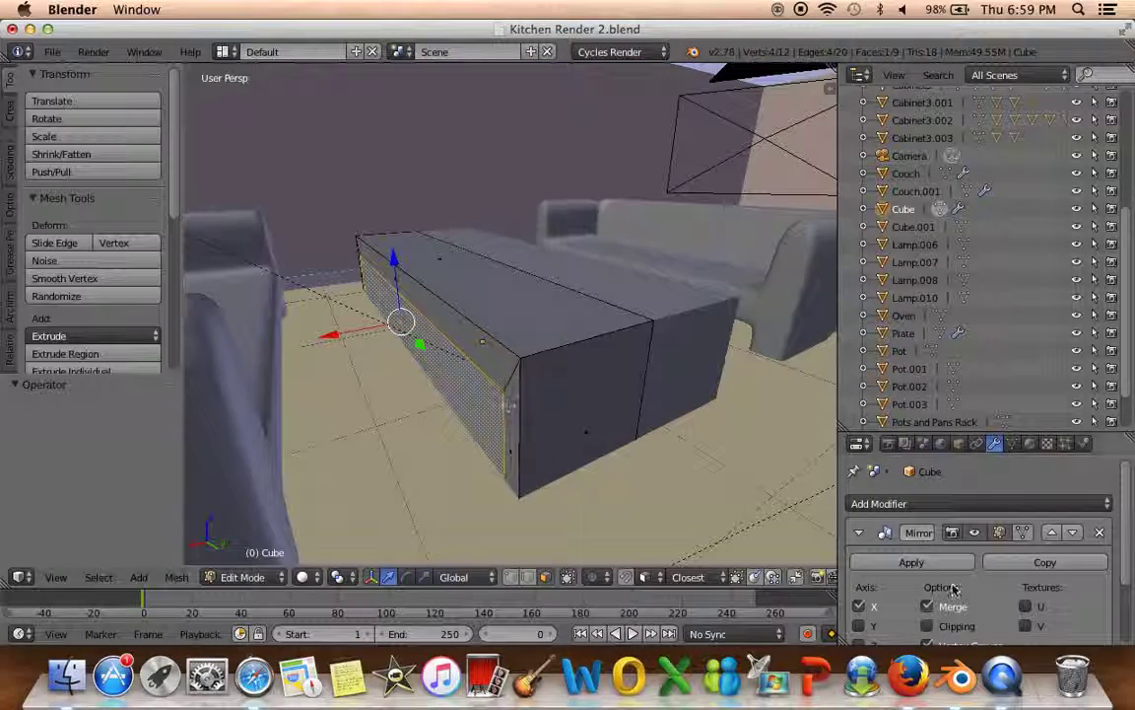
scroll(952, 588, "down", 2)
key("e")
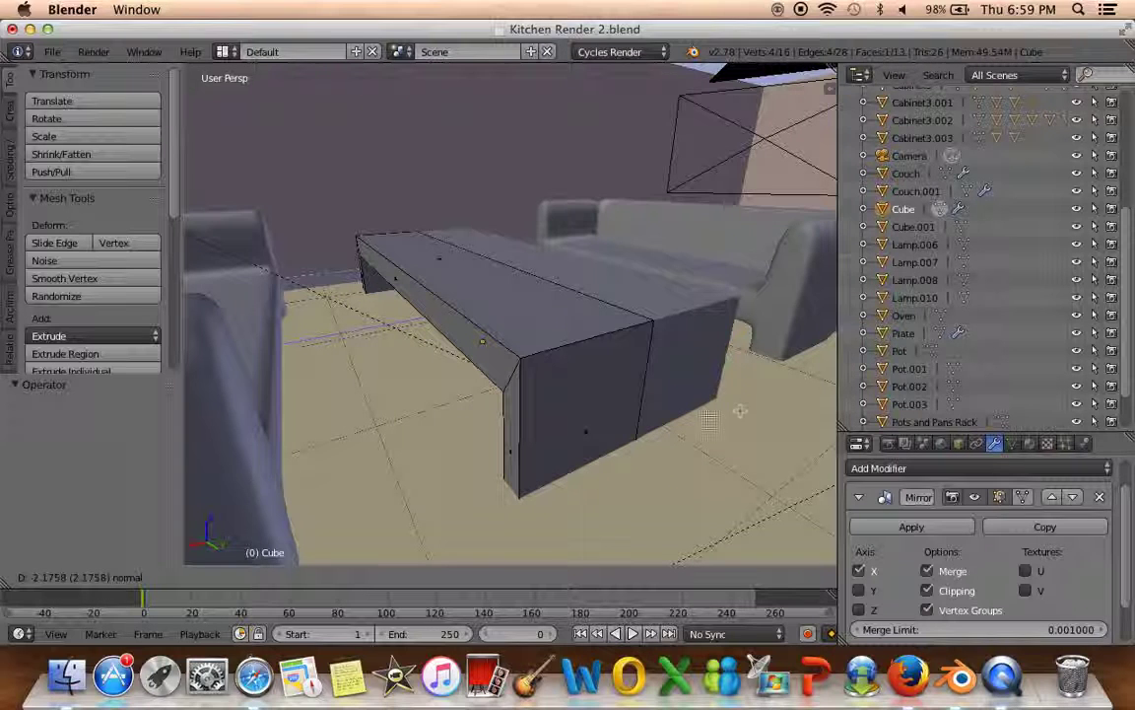
left_click(799, 390)
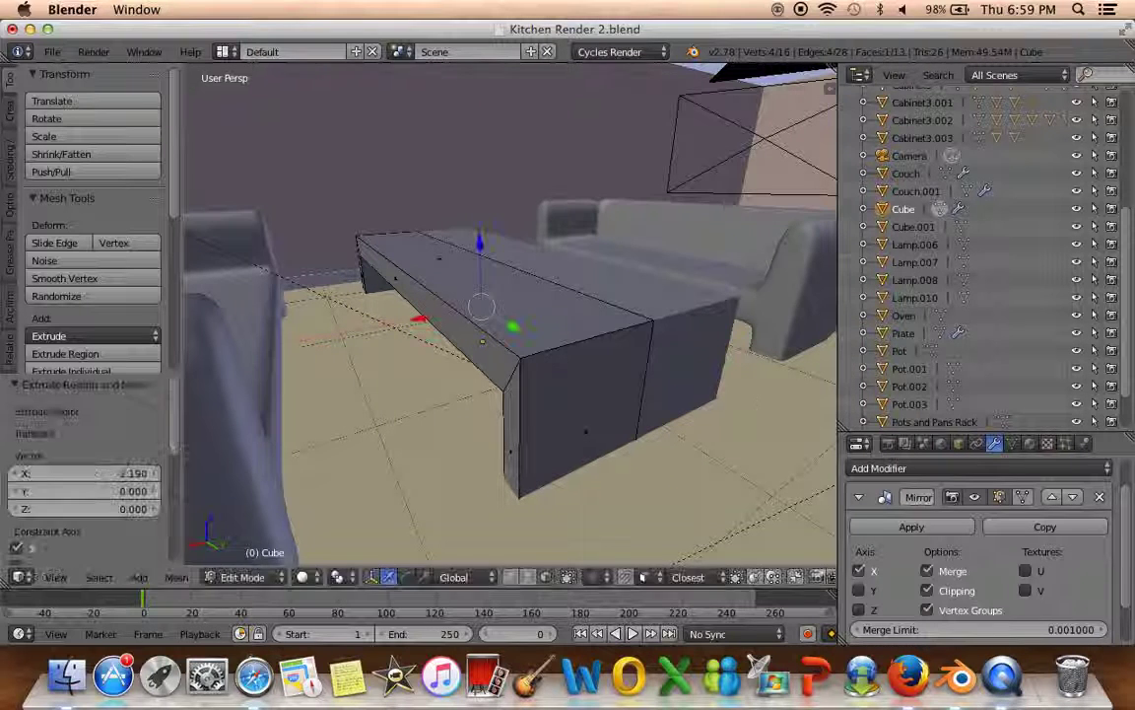
middle_click_drag(800, 390, 547, 387)
key("x")
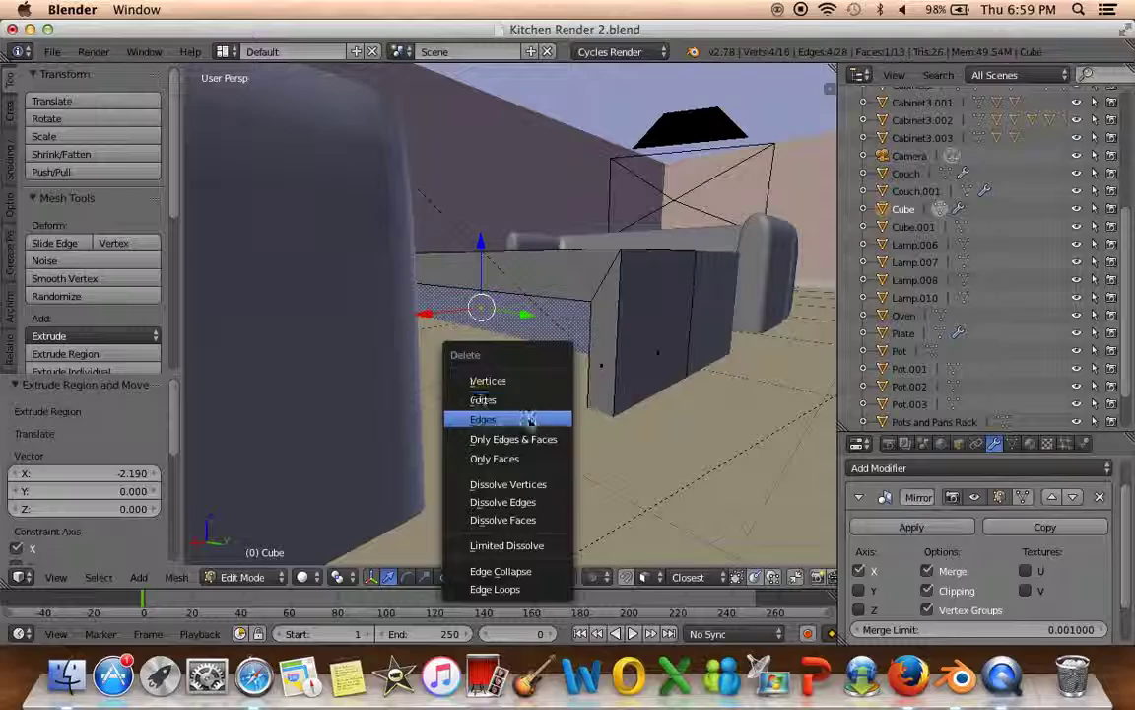
left_click(532, 419)
scroll(527, 409, "up", 5)
key("Tab")
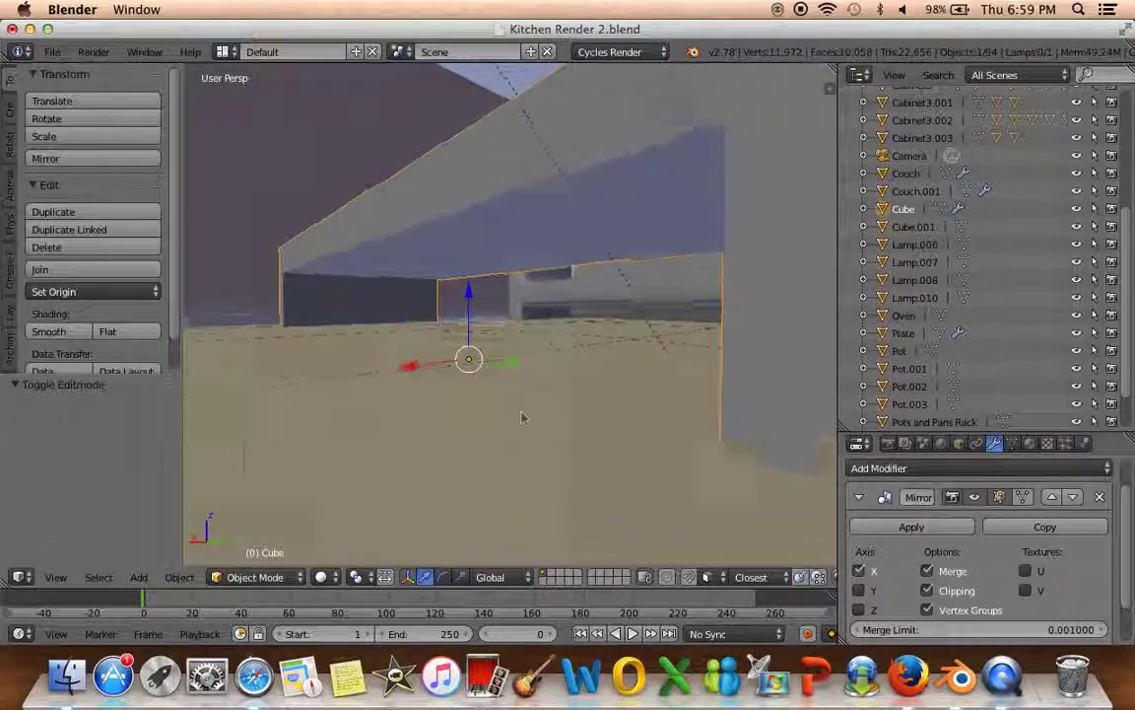
Add a new material named 'Table' to the coffee table, deselect all, and view through the camera
mouse_move(526, 400)
middle_mouse_down()
mouse_move(541, 461)
mouse_move(494, 456)
middle_mouse_up()
scroll(541, 461, "down", 5)
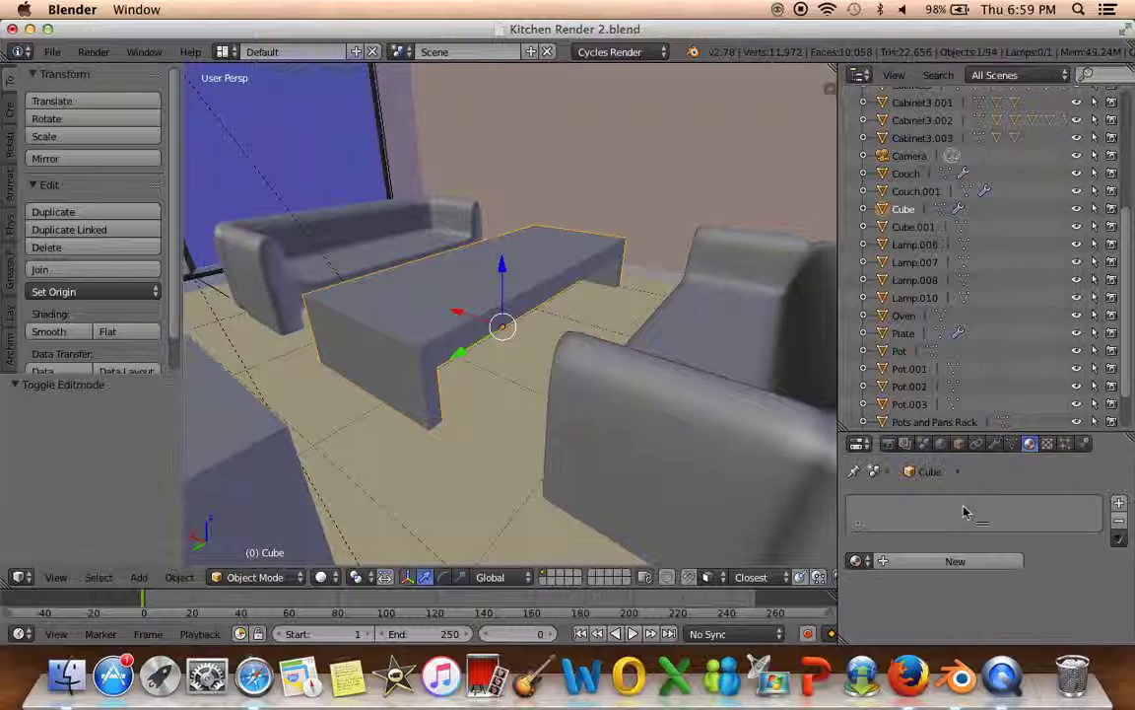
left_click(939, 561)
type("Tab")
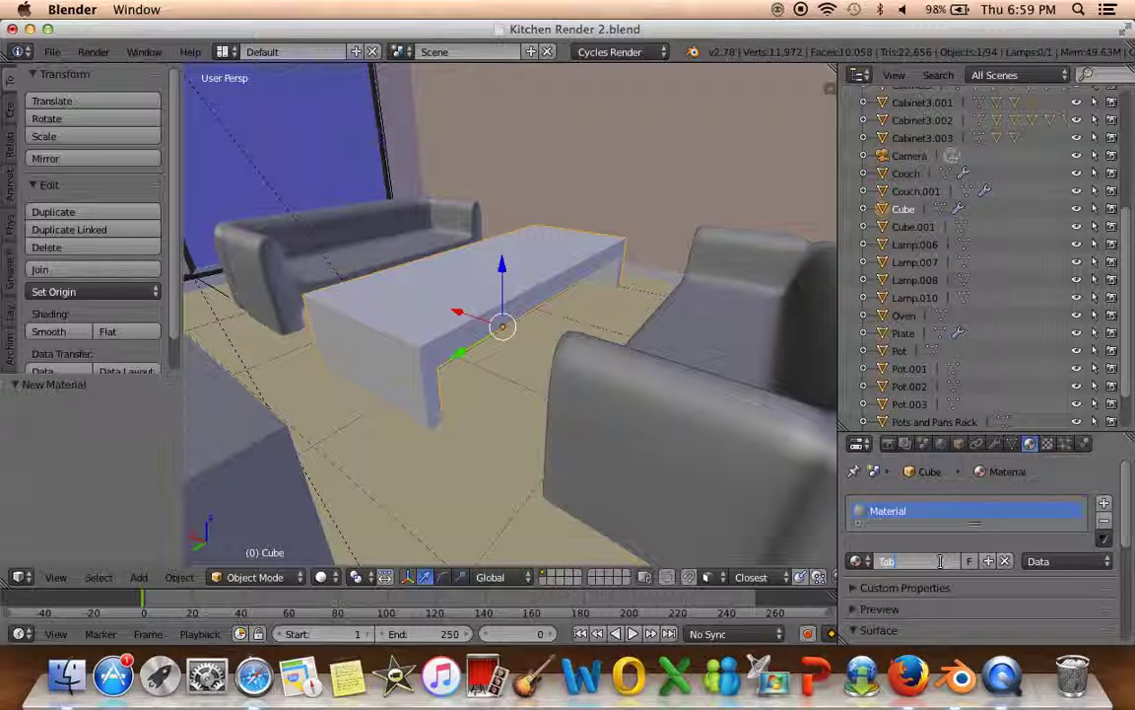
type("le")
mouse_move(512, 454)
middle_mouse_down()
mouse_move(461, 470)
mouse_move(487, 474)
mouse_move(424, 399)
middle_mouse_up()
key("a")
key("KP_0")
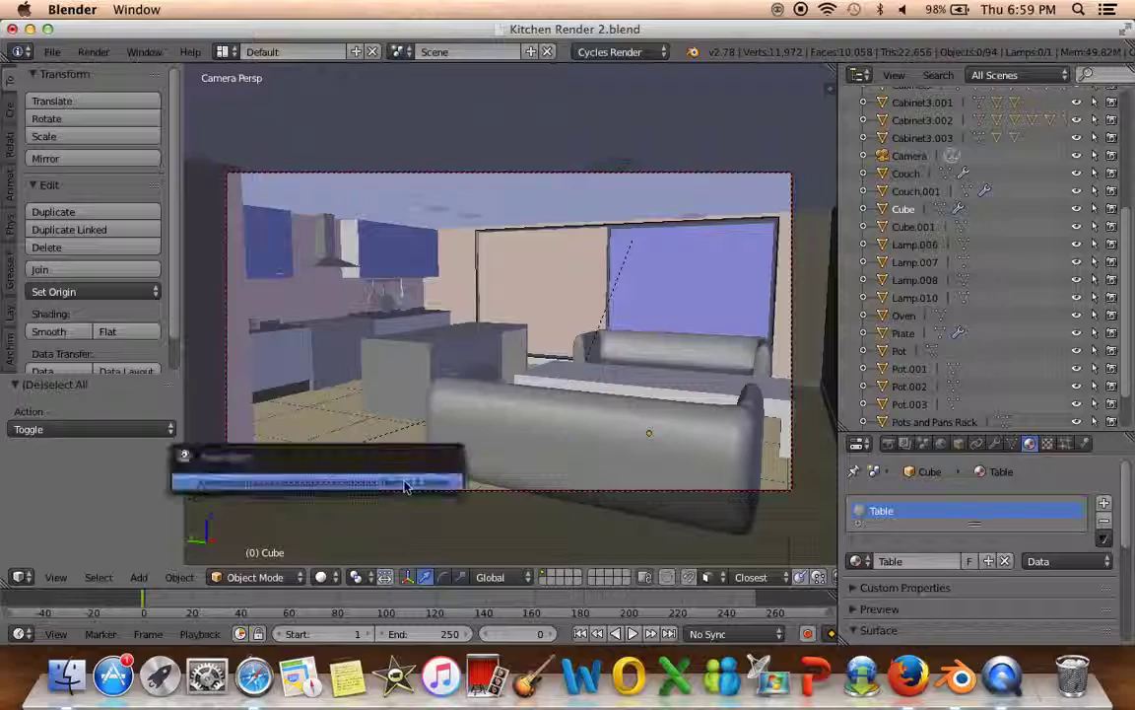
Preview the scene in Rendered shading, then return to Solid
left_click(323, 576)
left_click(332, 456)
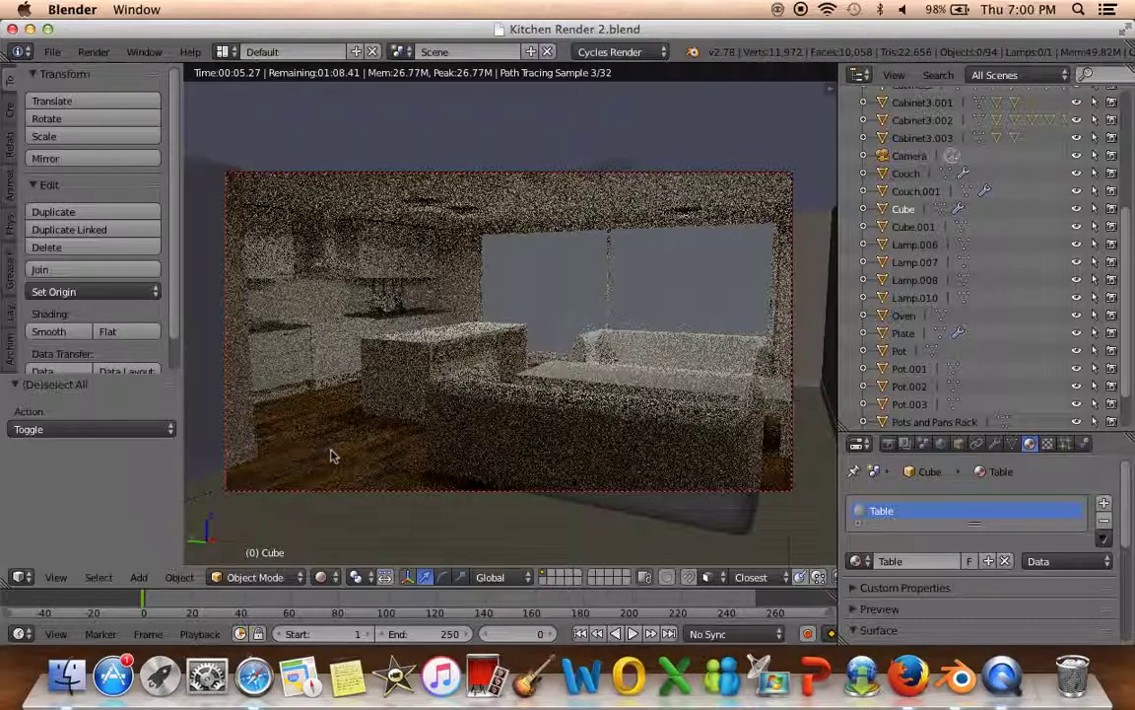
left_click(323, 576)
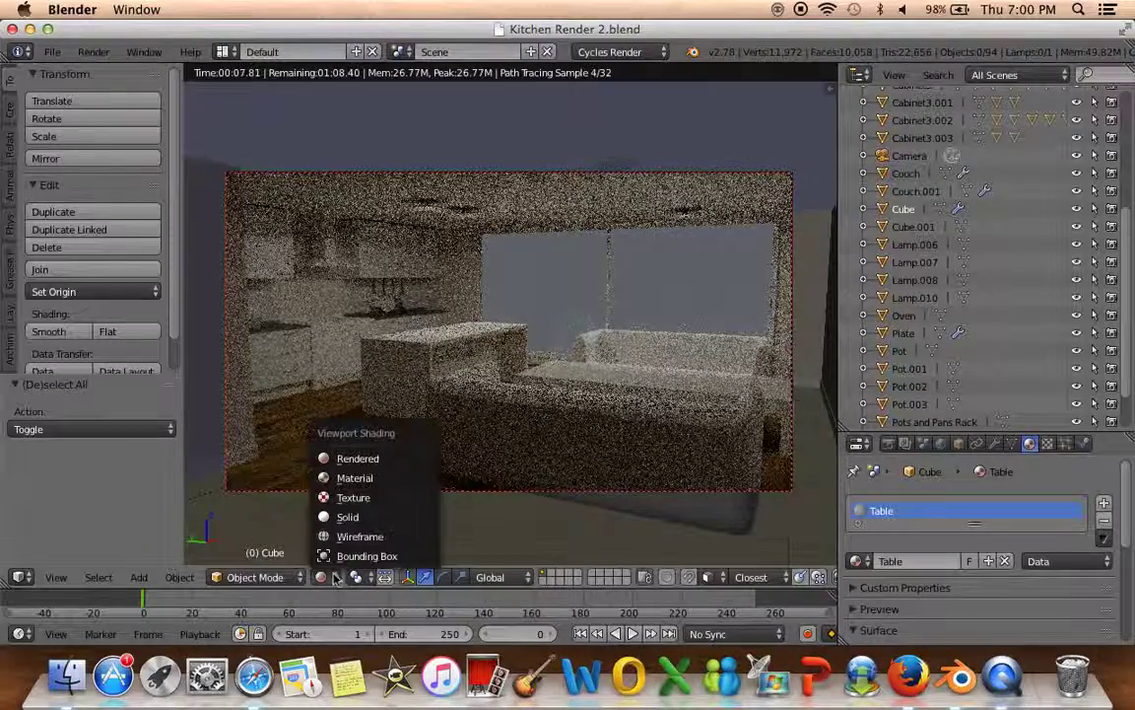
left_click(347, 519)
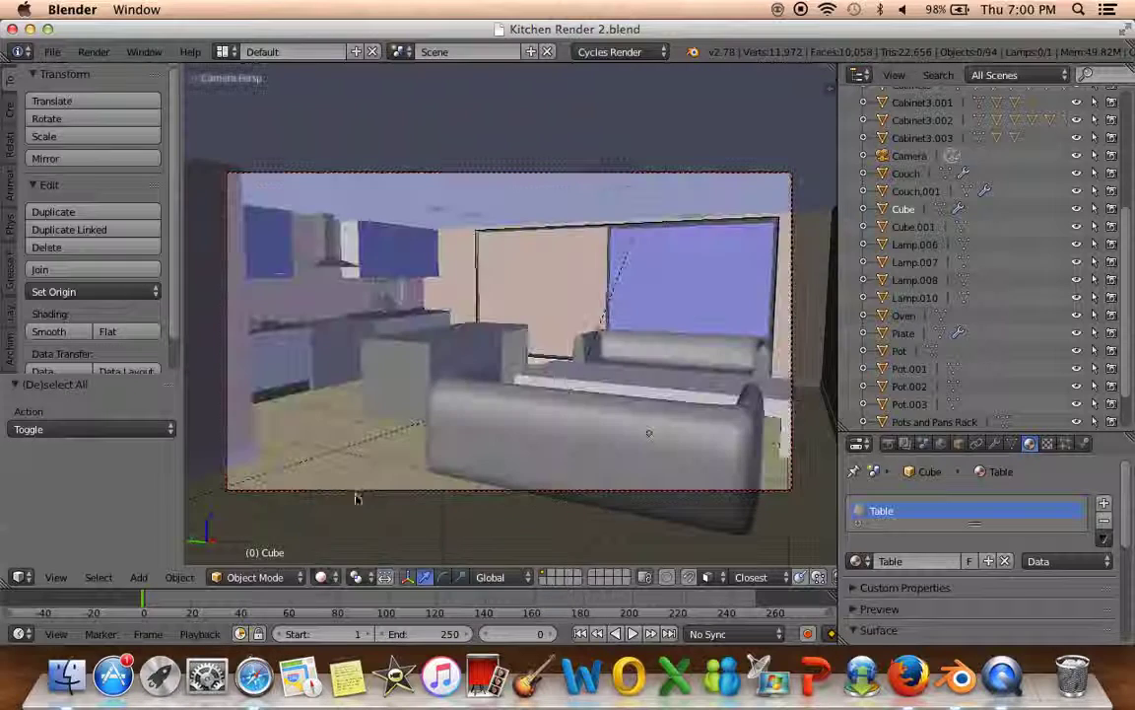
Lower the coffee table 0.026 along Z and recheck it in Rendered shading
right_click(463, 345)
right_click(463, 345)
left_click_drag(454, 381, 461, 332)
left_click(320, 576)
left_click(389, 453)
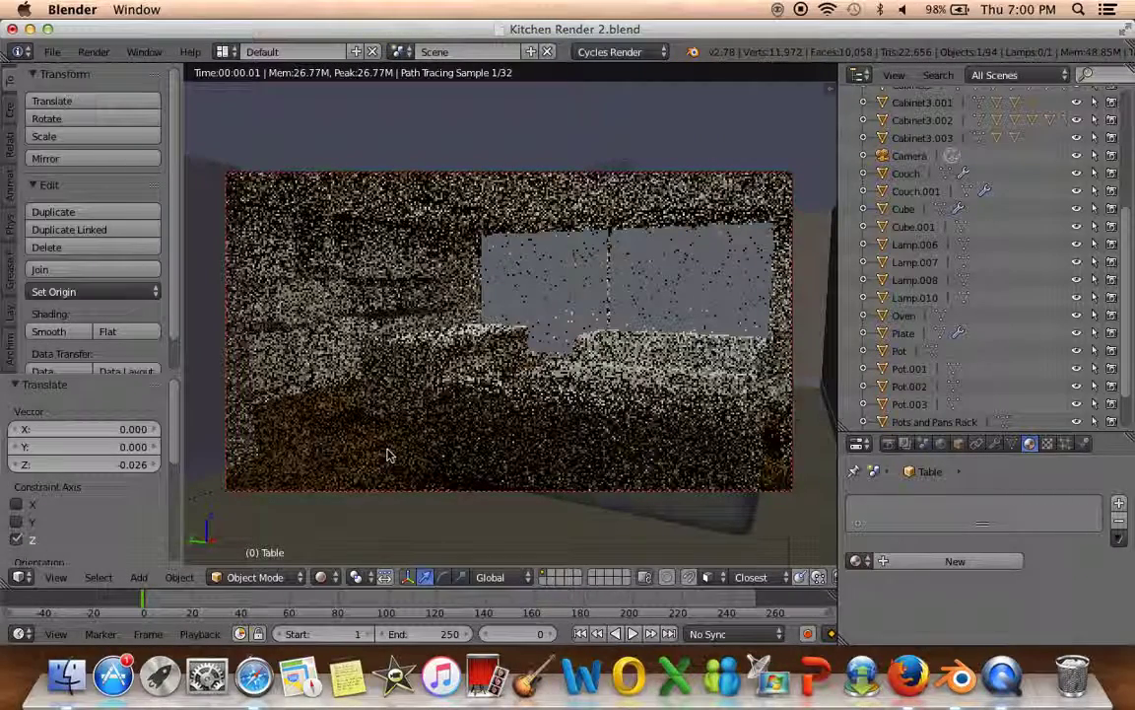
left_click(320, 577)
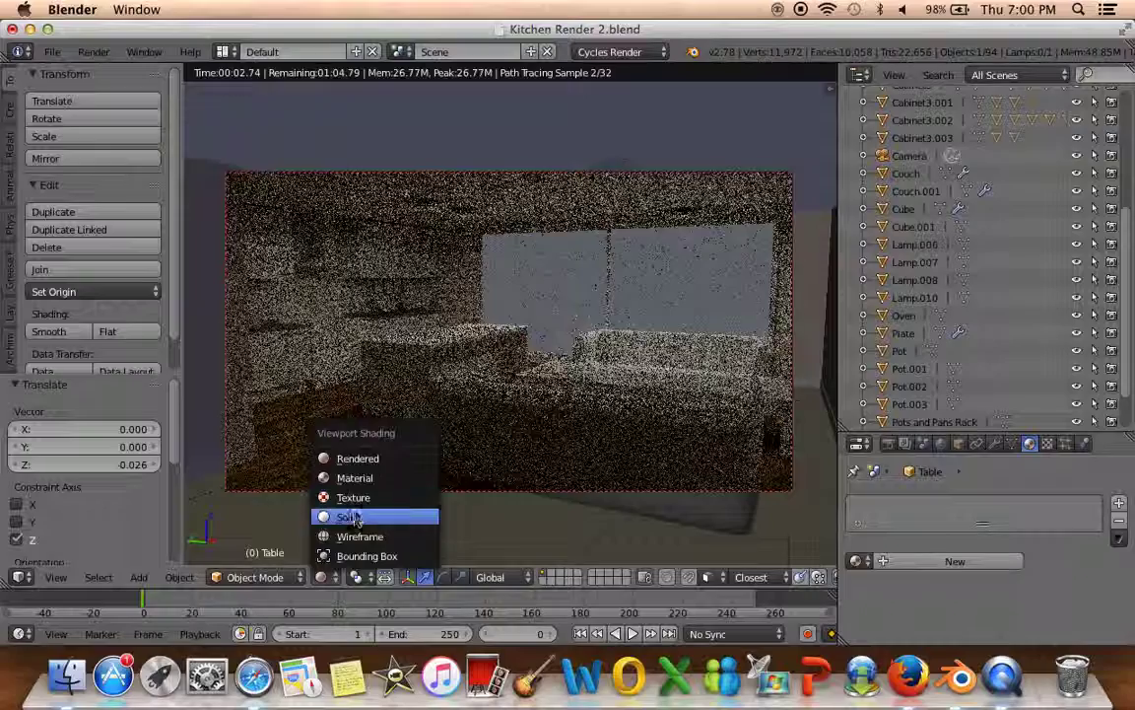
left_click(358, 510)
Orbit toward the kitchen counter and switch to an empty layer
mouse_move(358, 509)
middle_mouse_down()
mouse_move(329, 481)
mouse_move(368, 494)
mouse_move(324, 449)
mouse_move(374, 427)
mouse_move(578, 411)
mouse_move(540, 524)
mouse_move(250, 416)
middle_mouse_up()
mouse_move(414, 364)
middle_mouse_down()
mouse_move(399, 395)
mouse_move(578, 385)
mouse_move(634, 418)
mouse_move(641, 454)
mouse_move(446, 383)
mouse_move(699, 405)
mouse_move(456, 520)
mouse_move(321, 319)
mouse_move(663, 361)
mouse_move(590, 363)
mouse_move(502, 520)
middle_mouse_up()
scroll(592, 353, "up", 5)
left_click(558, 582)
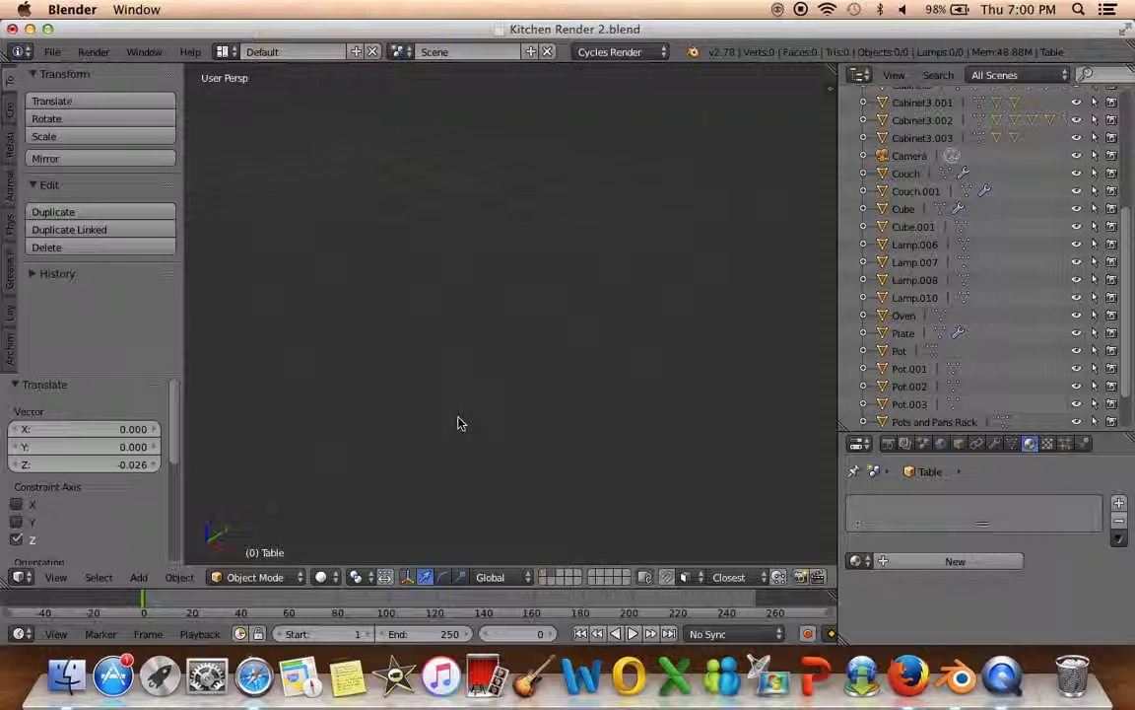
Add a Circle mesh and frame the view on it
key("shift+a")
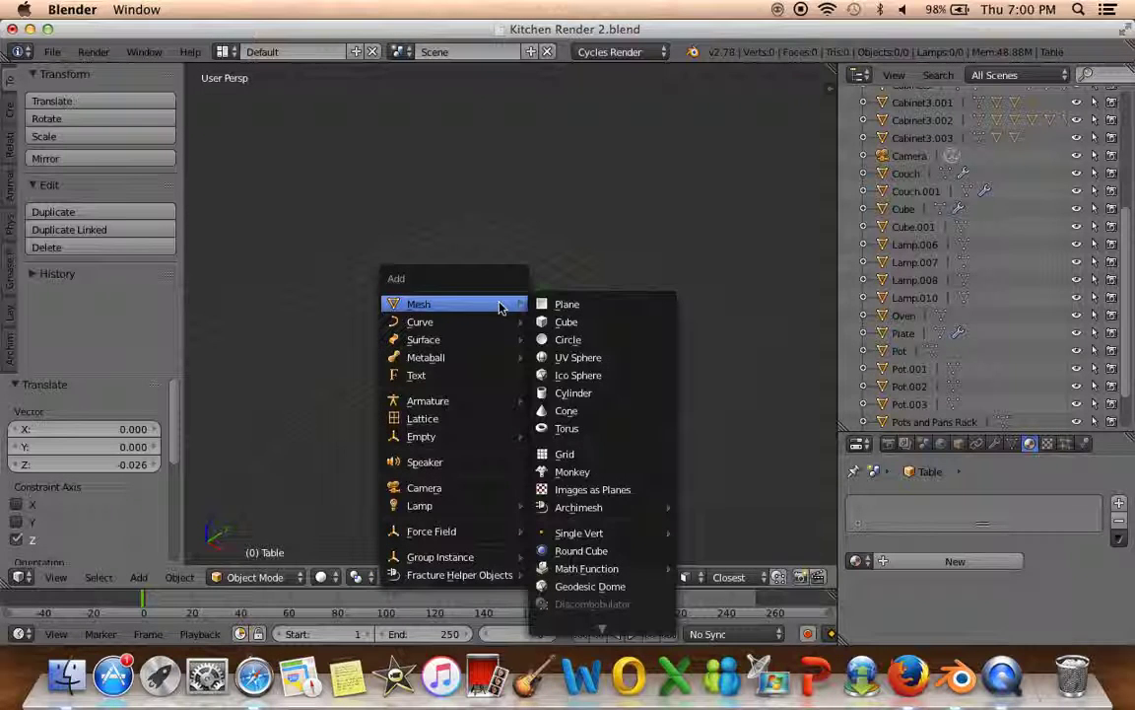
left_click(576, 340)
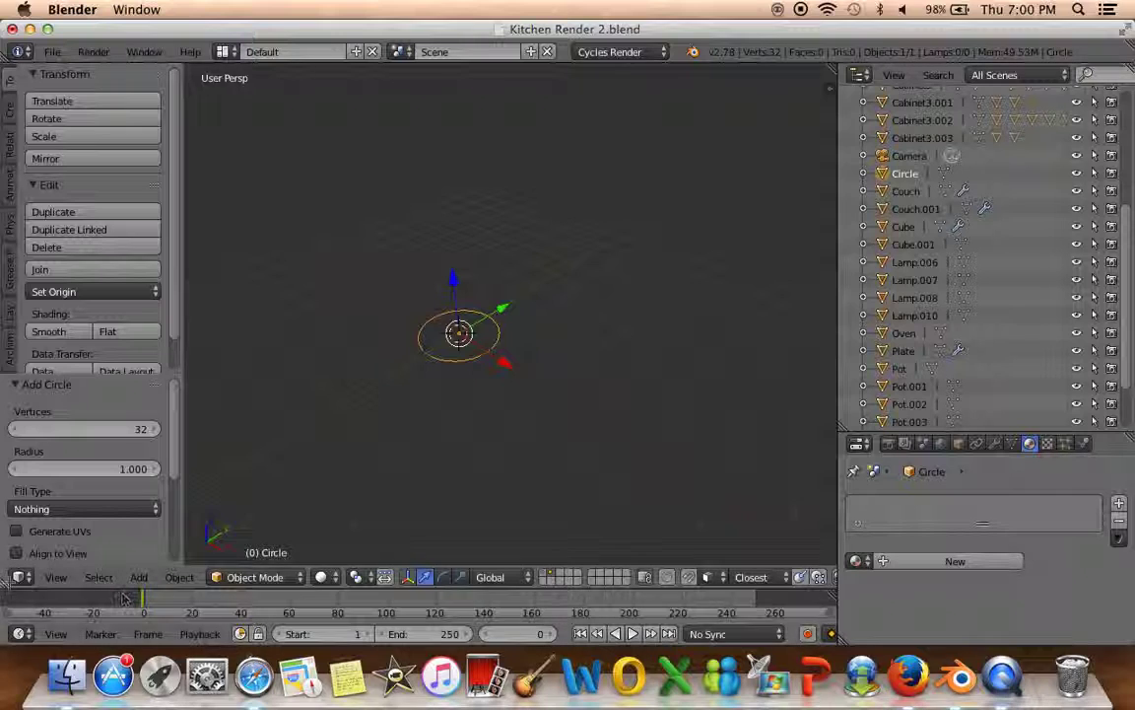
left_click(56, 576)
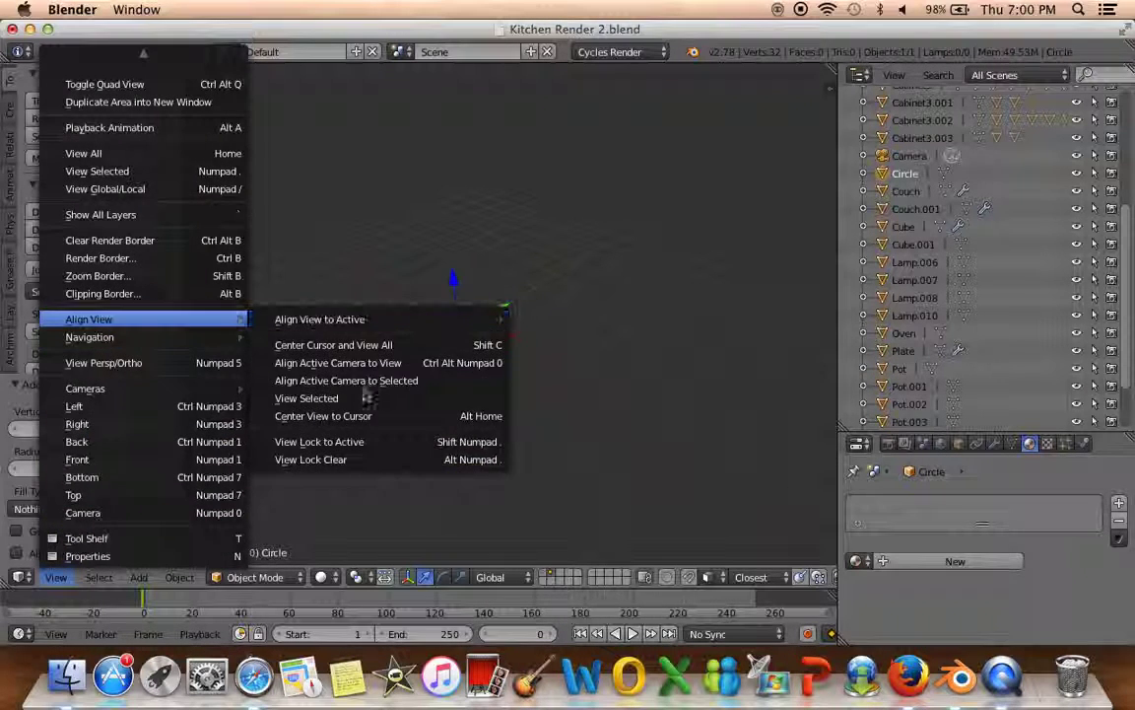
left_click(366, 397)
Fill the circle, scale it to 0.453, and extrude it up into a cylinder
key("Tab")
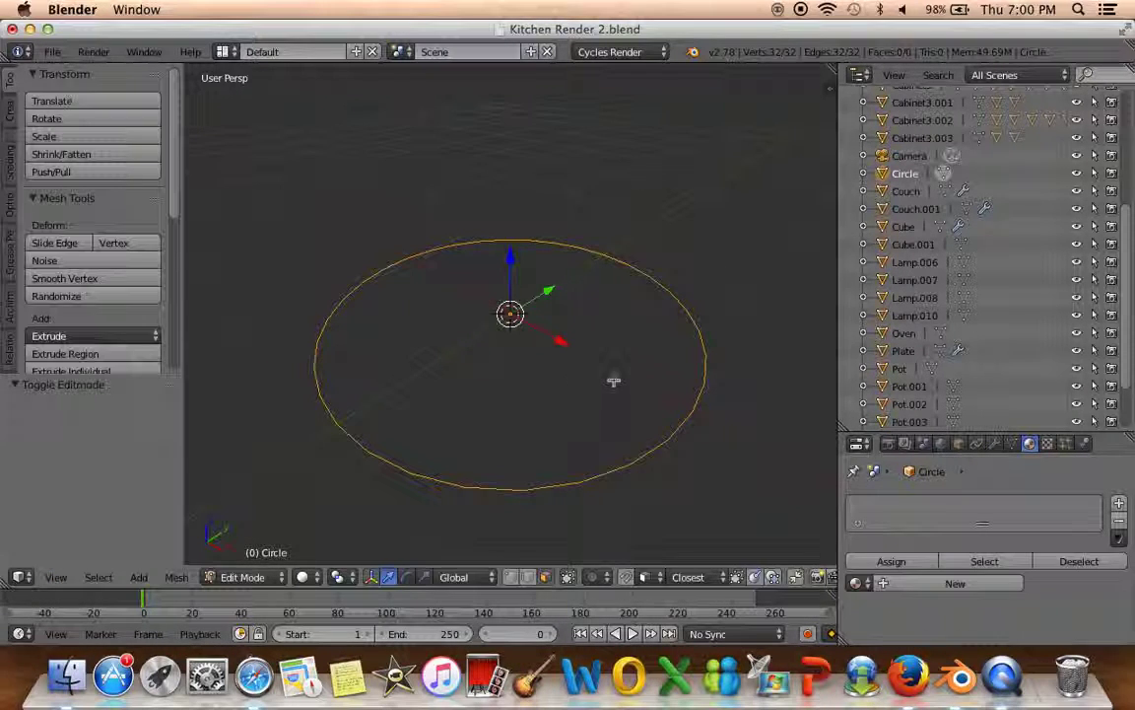
key("f")
key("s")
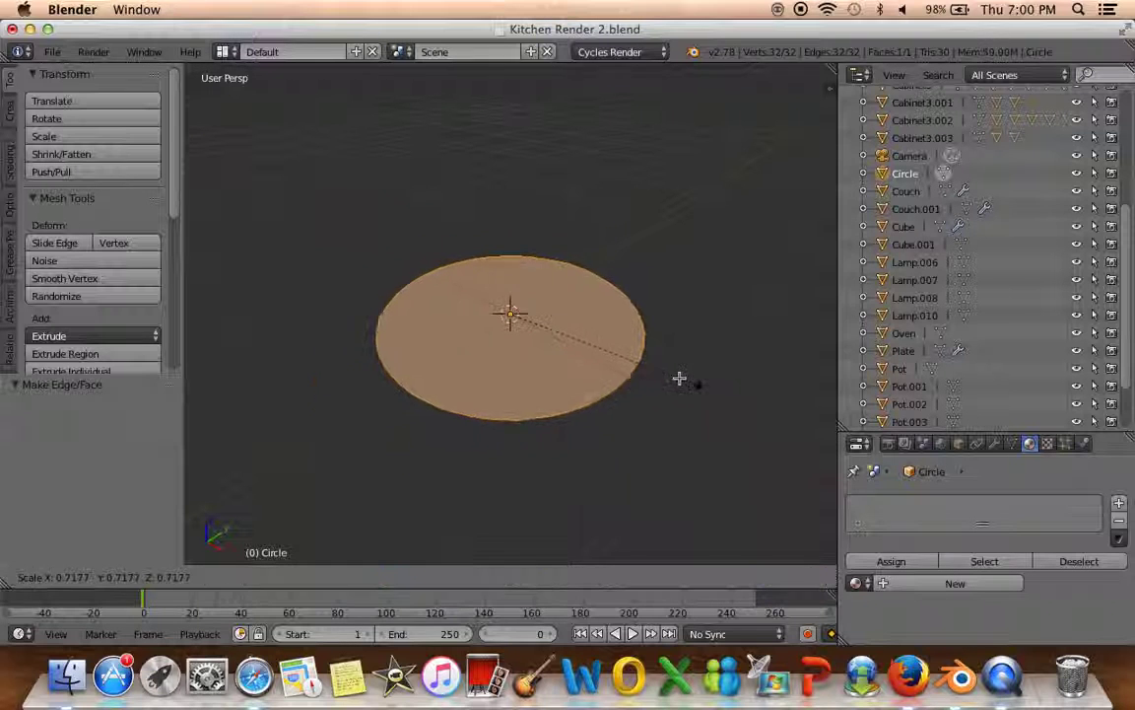
left_click(616, 363)
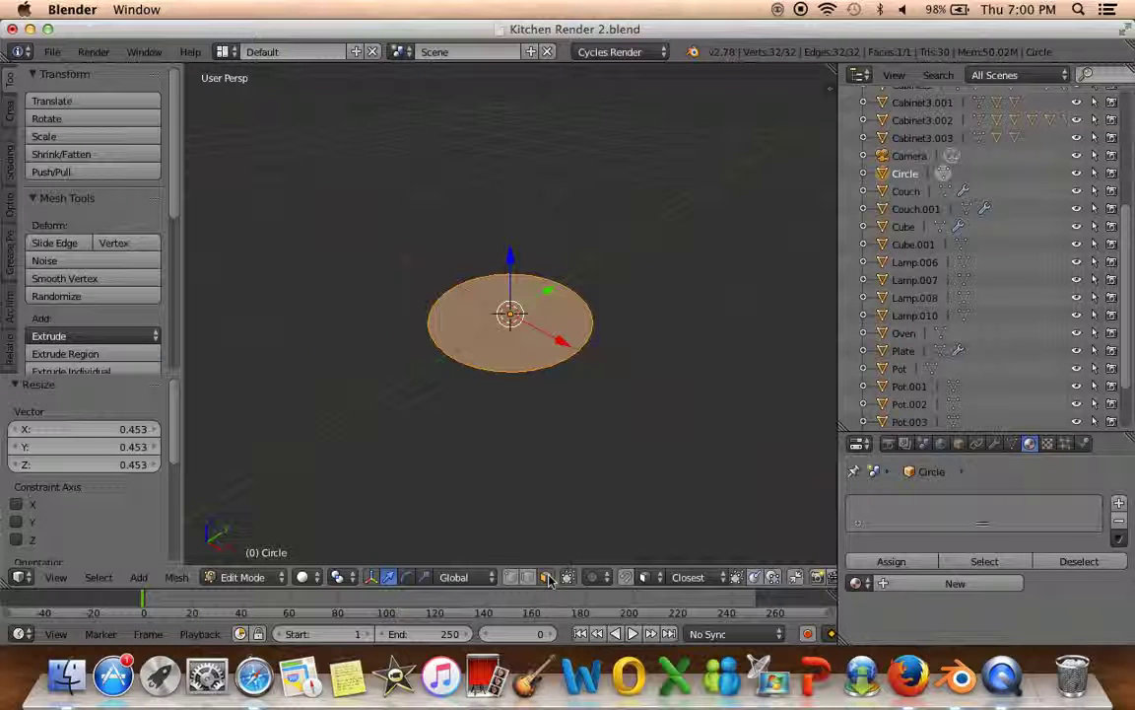
key("e")
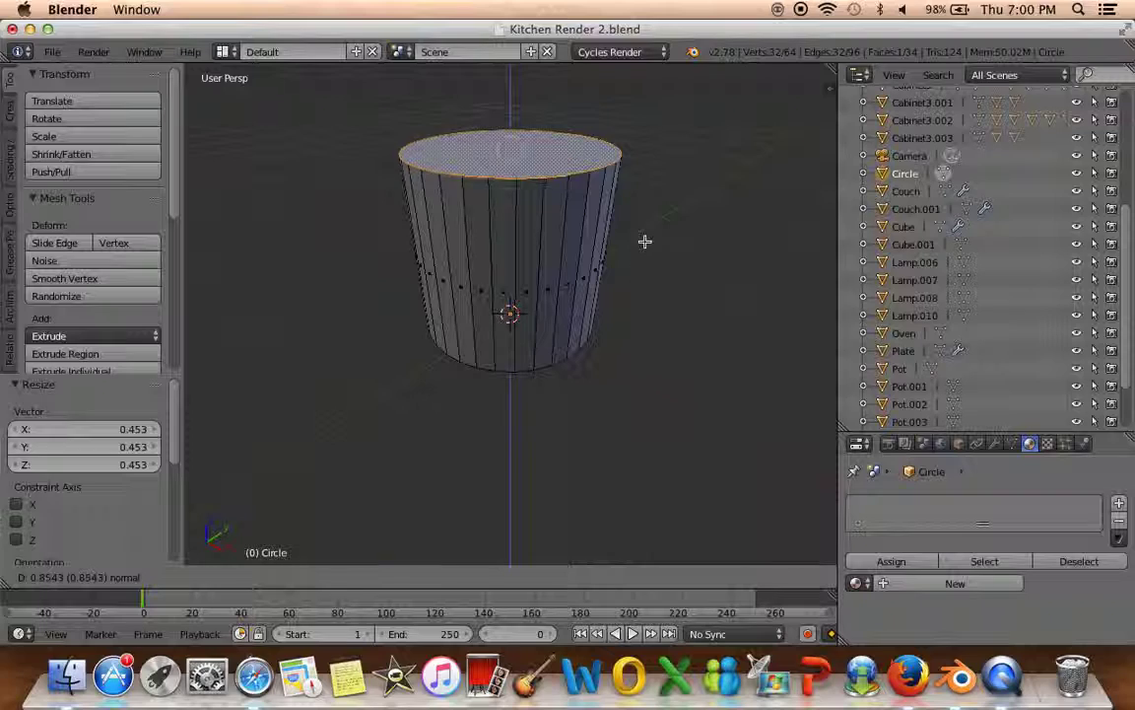
left_click(642, 244)
middle_click_drag(631, 279, 630, 386)
key("g")
key("z")
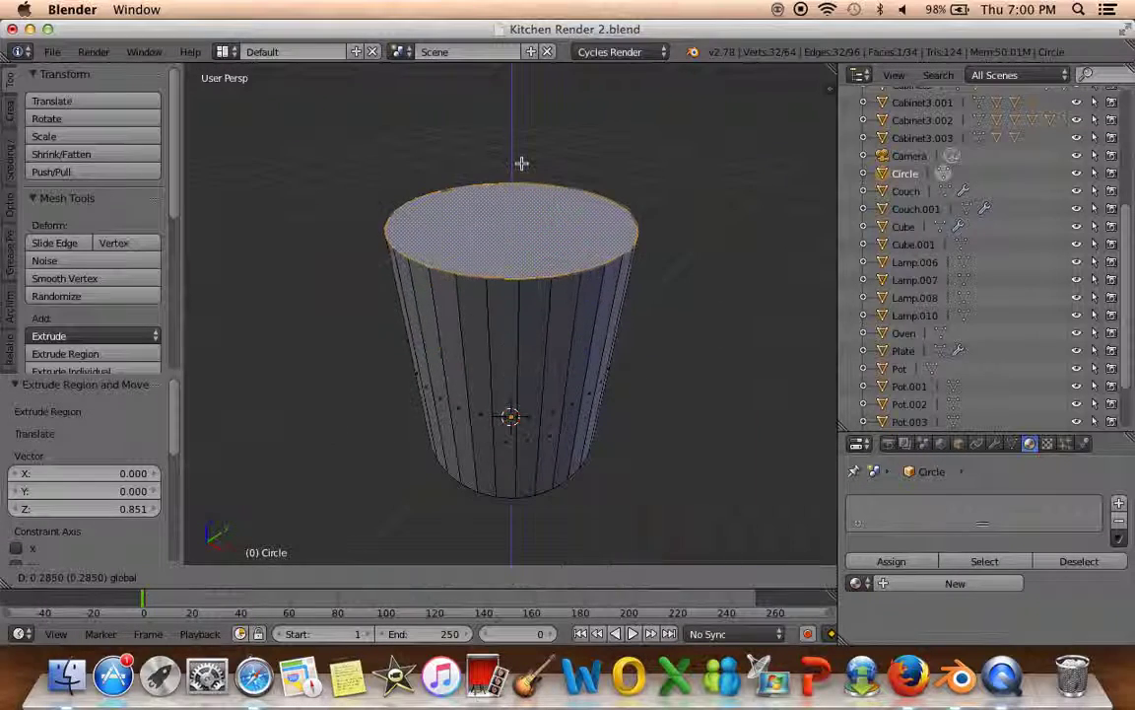
left_click(656, 286)
Inset the cylinder's top face to 0.890 to form the cup rim
key("e")
right_click(686, 271)
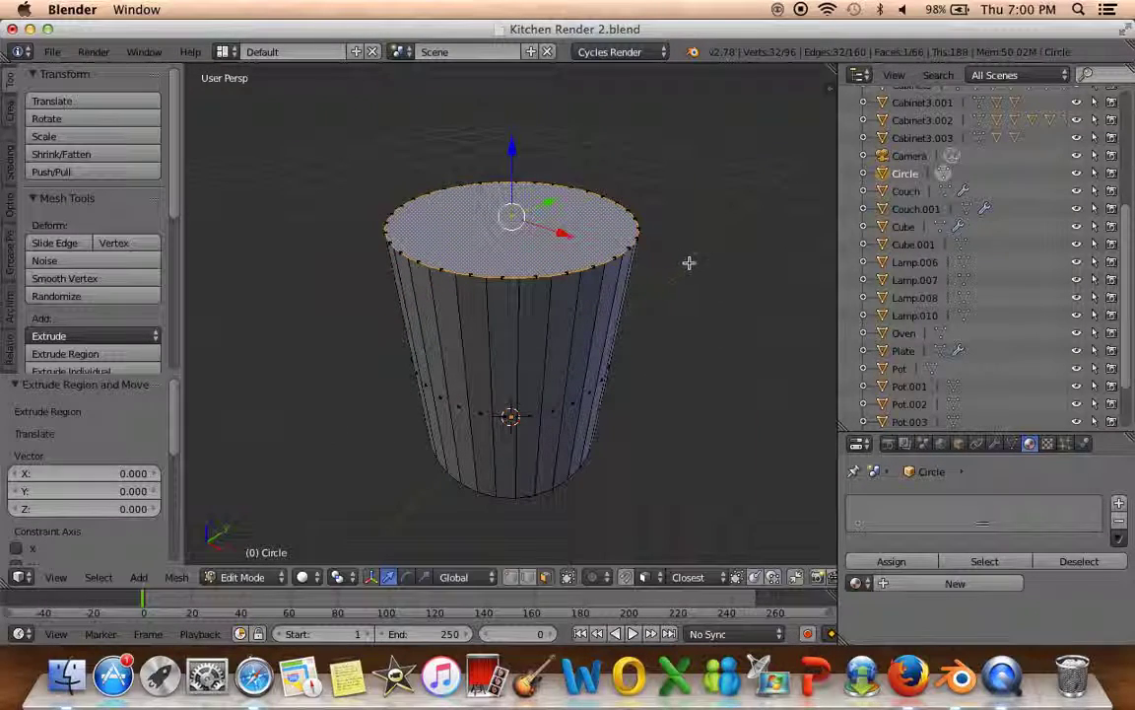
key("s")
left_click(668, 255)
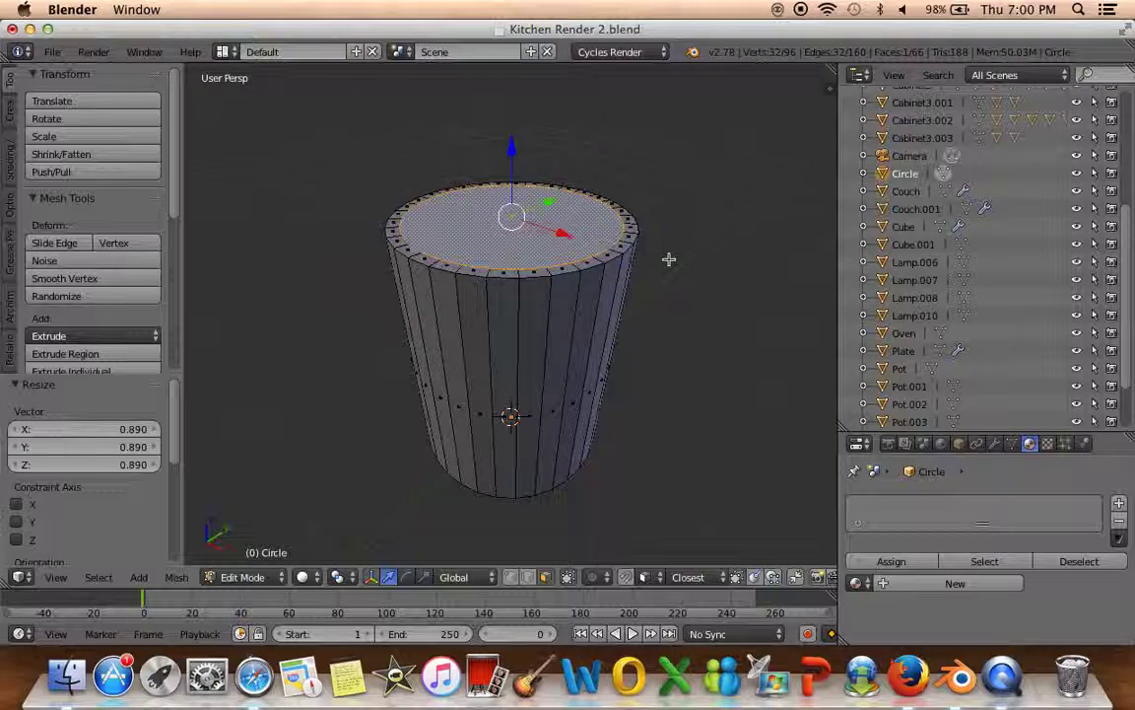
Sink the inner top face down along Z to hollow the cup, then exit Edit Mode
key("KP_1")
key("KP_5")
key("e")
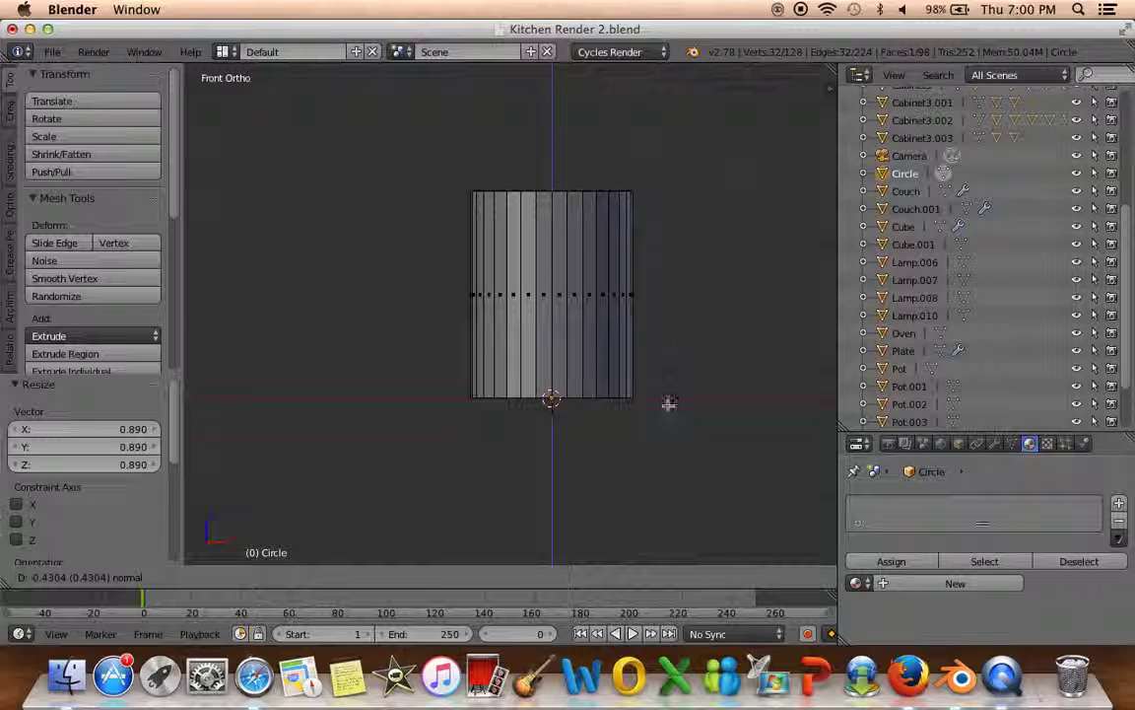
key("z")
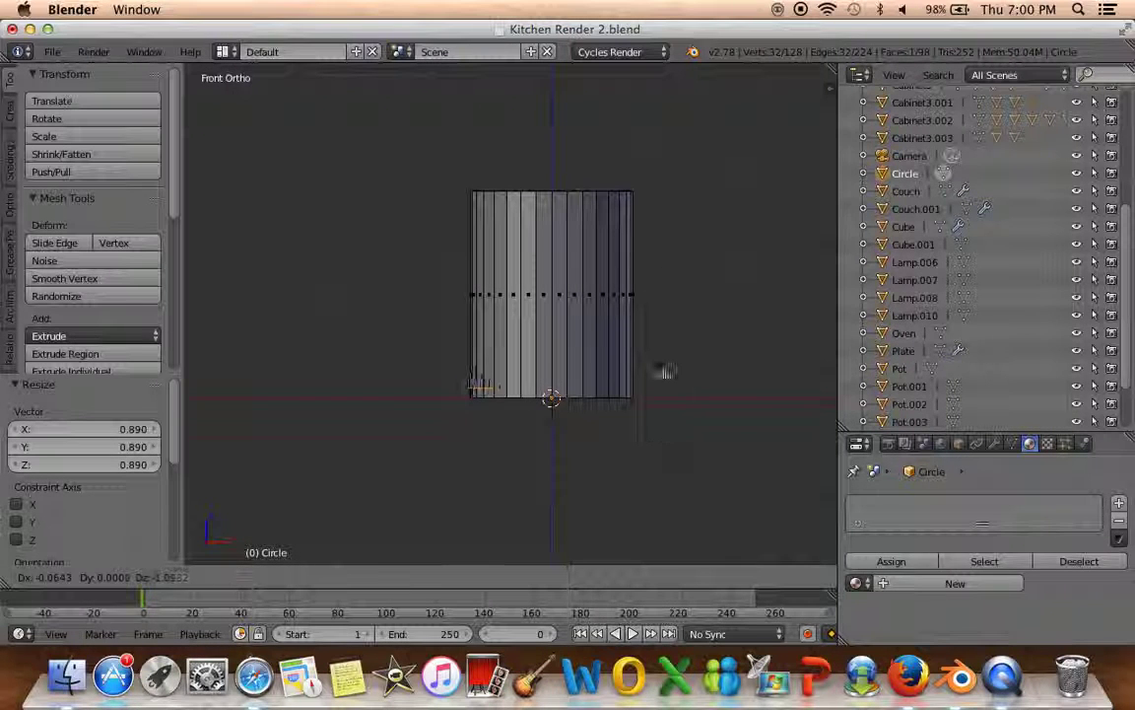
left_click(667, 393)
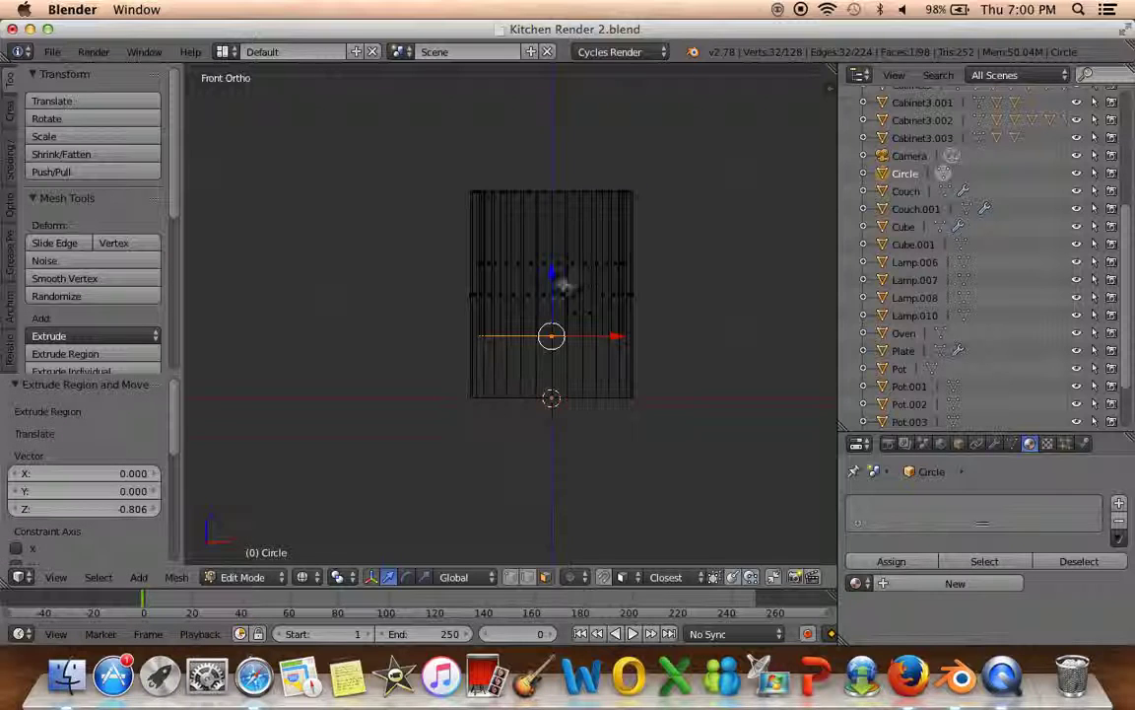
key("g")
key("z")
left_click(558, 330)
mouse_move(589, 279)
middle_mouse_down()
mouse_move(547, 399)
mouse_move(618, 381)
middle_mouse_up()
scroll(547, 398, "down", 3)
key("Tab")
Give the cup a new material and start renaming it, typing 'h'
key("z")
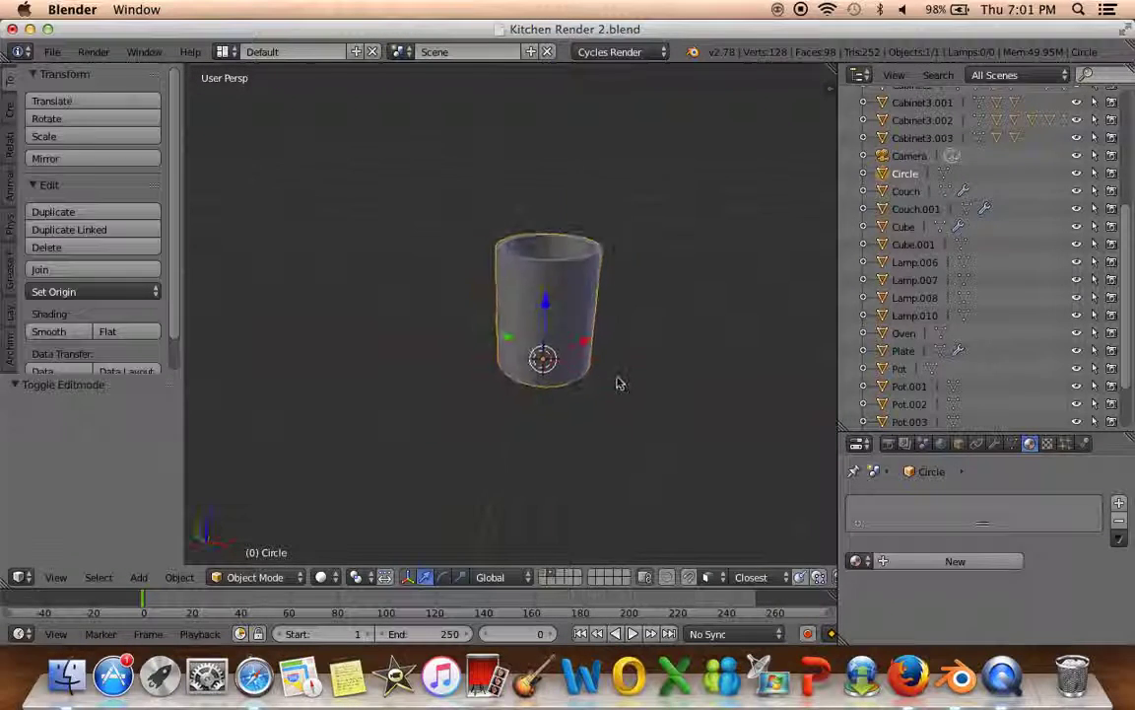
left_click(964, 562)
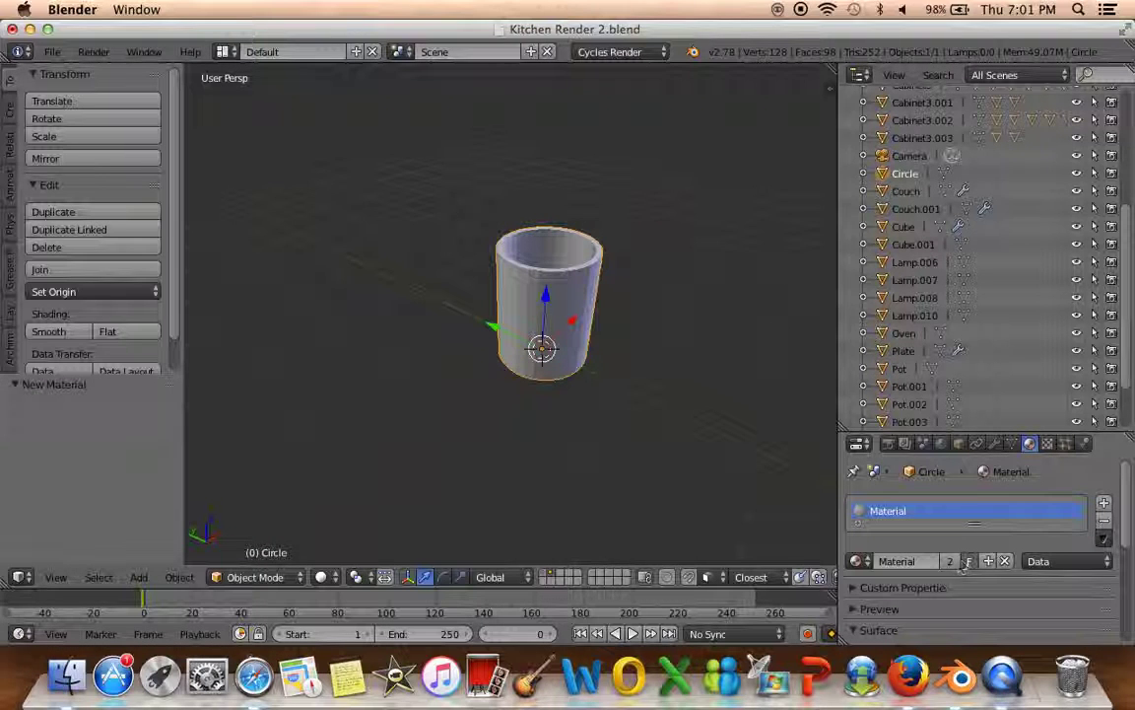
left_click(928, 561)
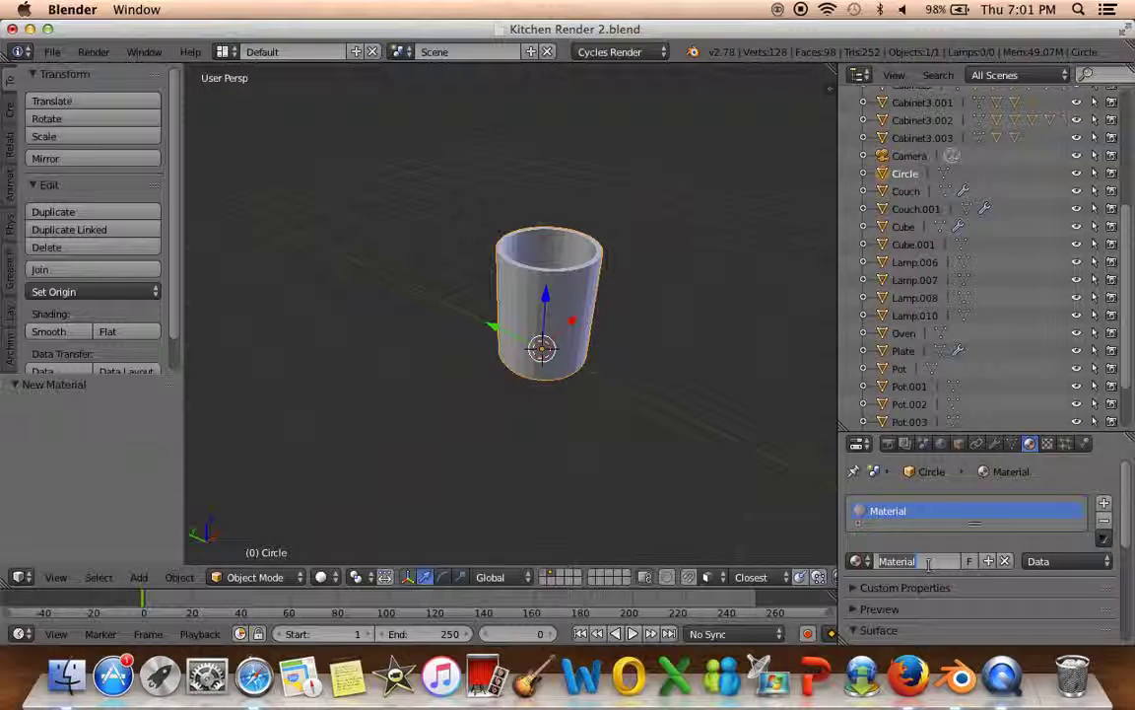
type("h")
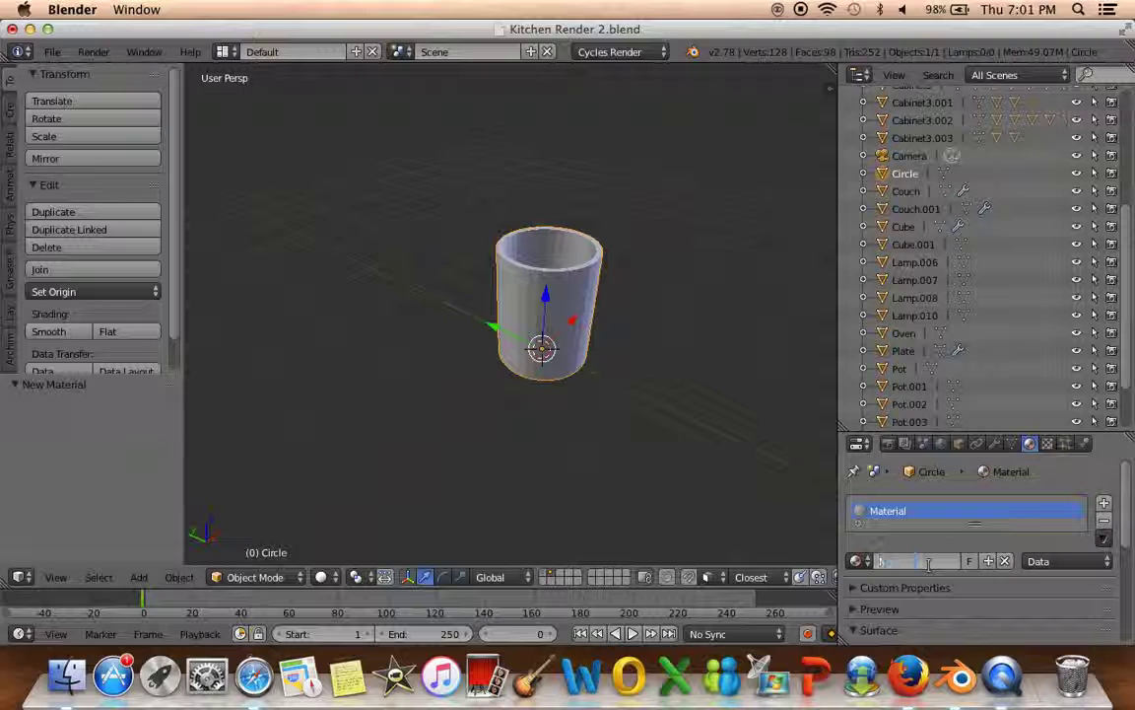
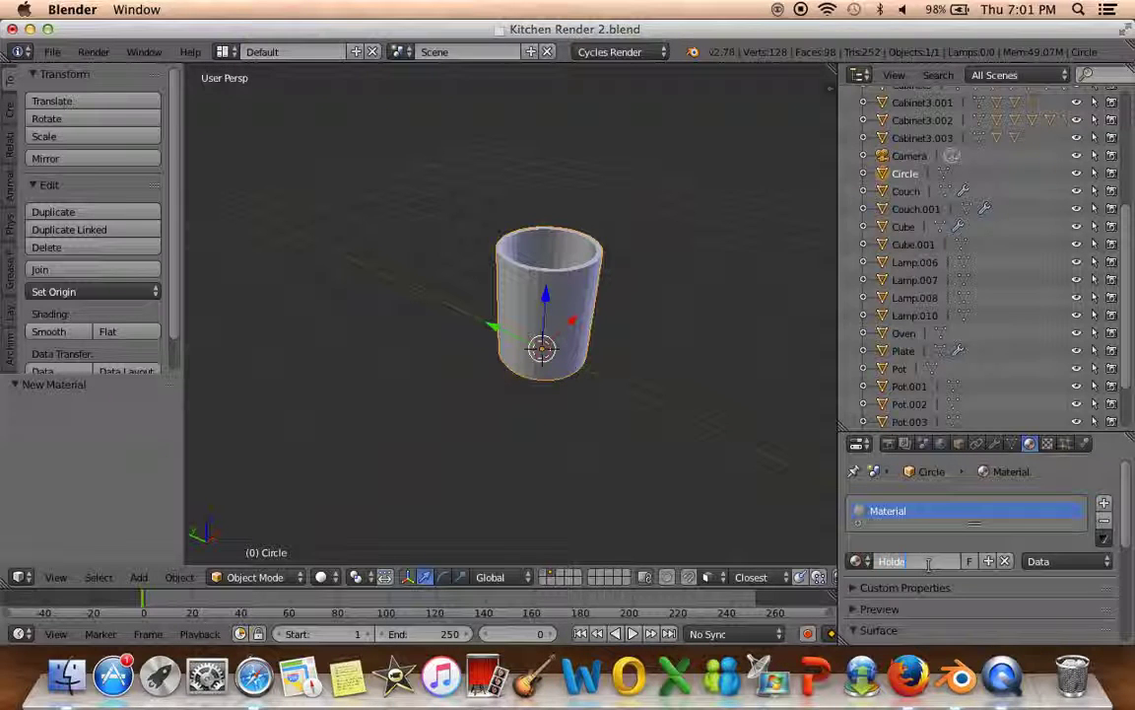
Switch the screen layout to Materials and orbit and zoom onto the cylinder
scroll(930, 570, "down", 4)
scroll(966, 562, "down", 1)
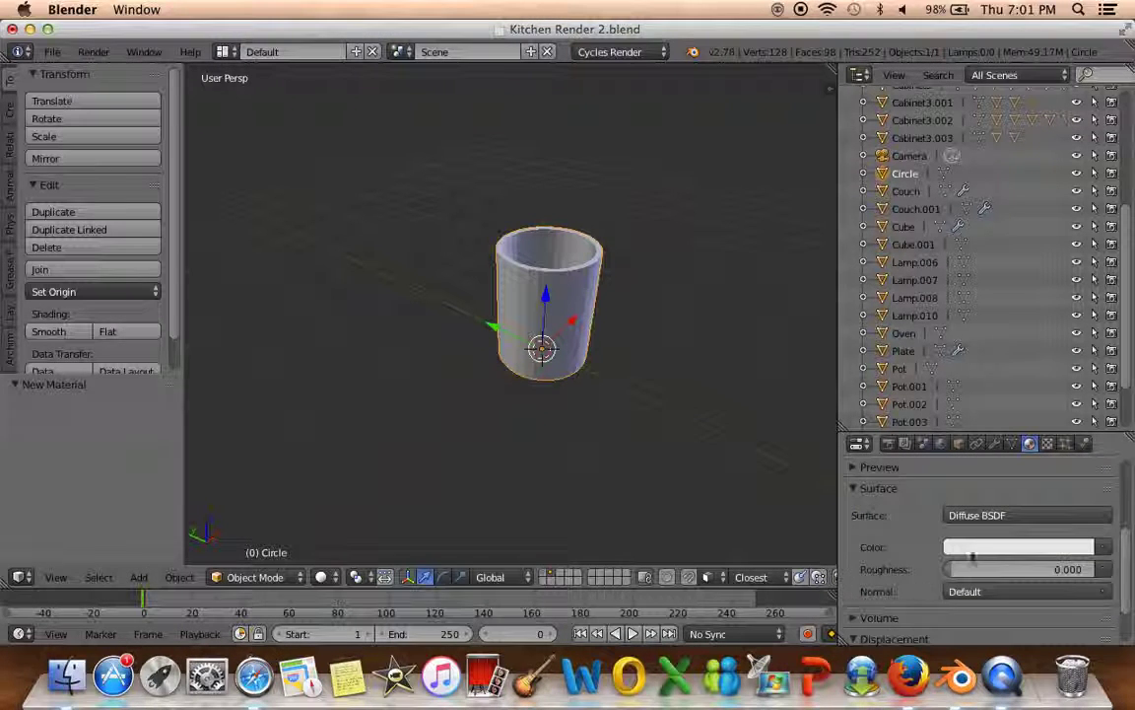
left_click(225, 52)
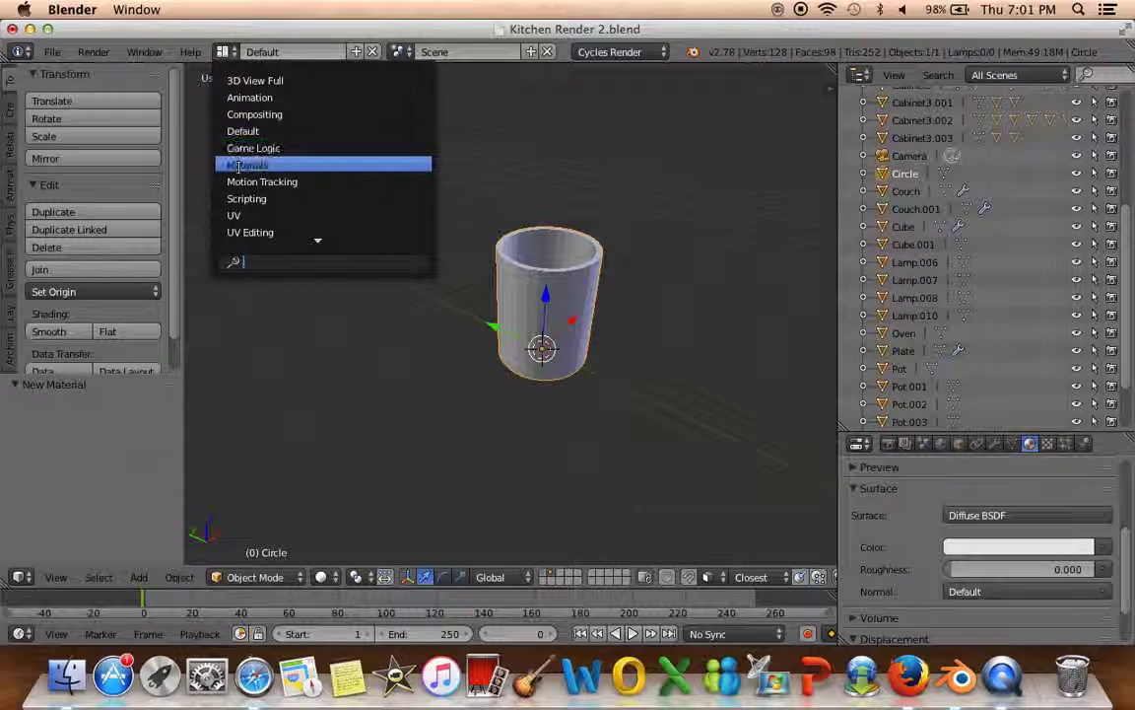
left_click(238, 166)
mouse_move(543, 353)
middle_mouse_down()
mouse_move(695, 273)
mouse_move(519, 273)
middle_mouse_up()
scroll(523, 255, "up", 5)
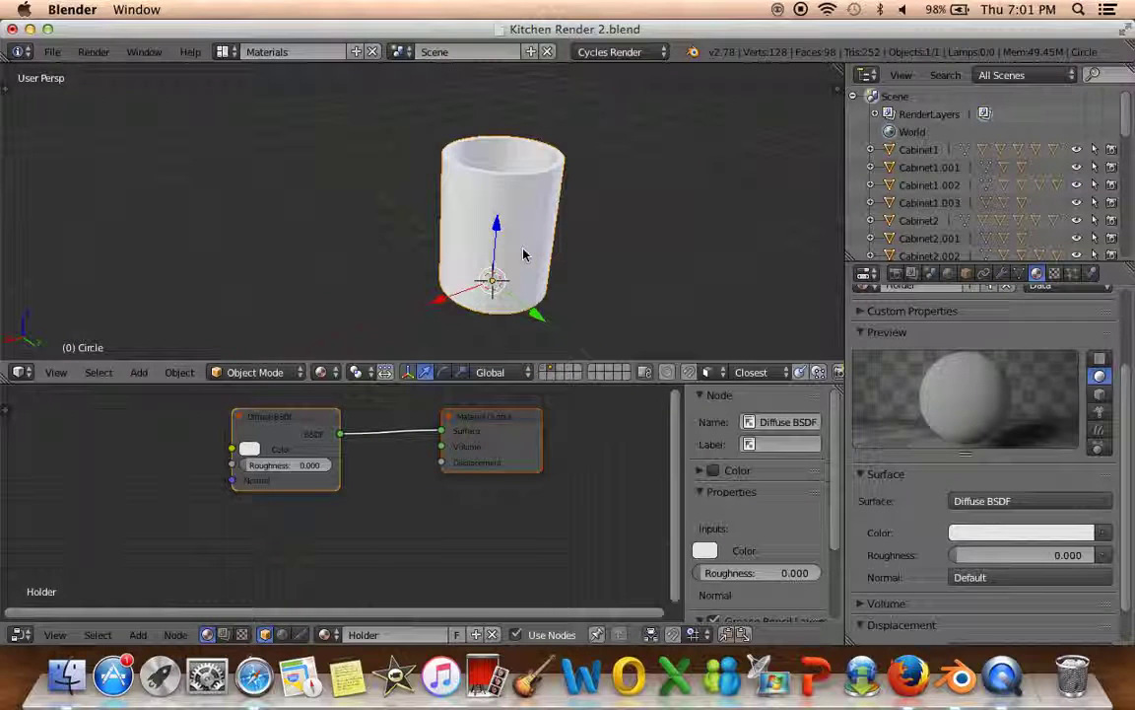
Frame the cylinder and insert a Mix Shader node onto the existing shader link
left_click(55, 372)
mouse_move(89, 115)
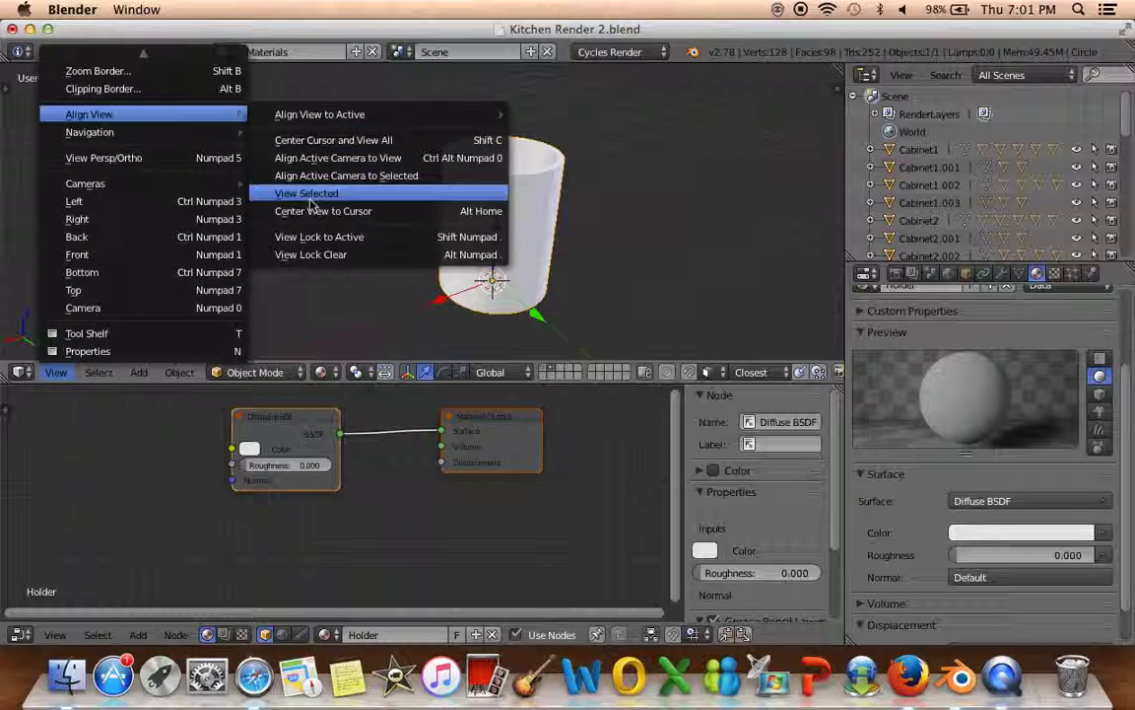
left_click(295, 193)
scroll(372, 507, "down", 1)
key("shift+a")
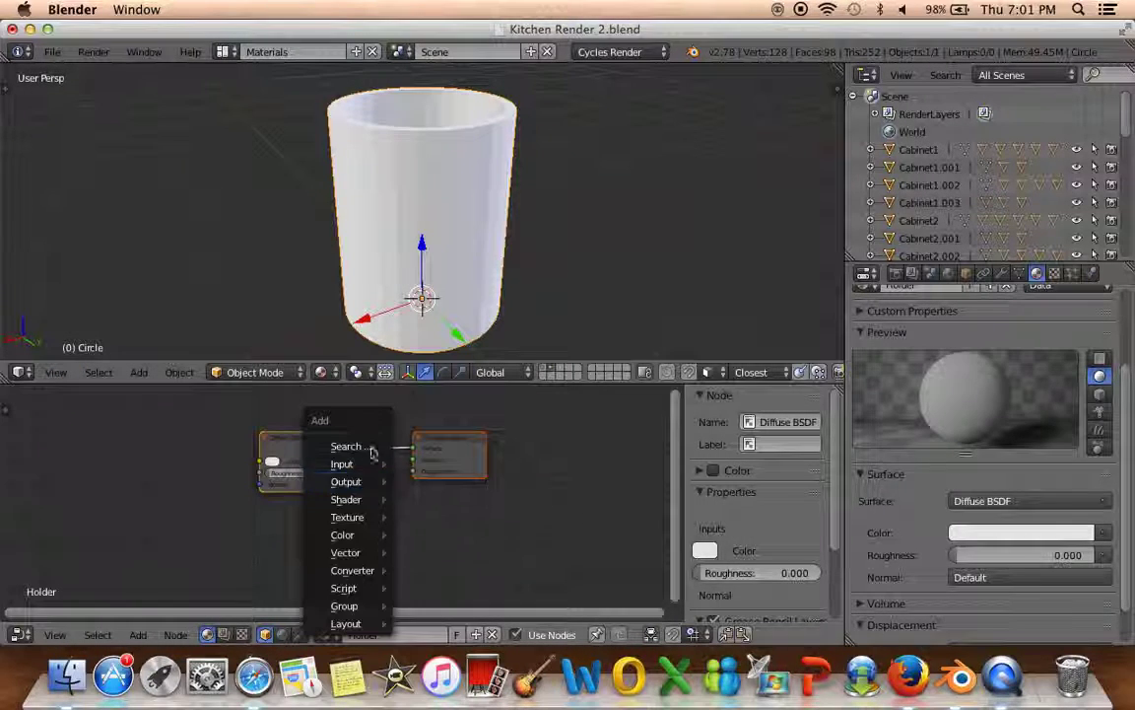
left_click(375, 449)
type("mix")
key("Return")
left_click(367, 443)
Add a Glossy BSDF node below the Diffuse node
key("shift+a")
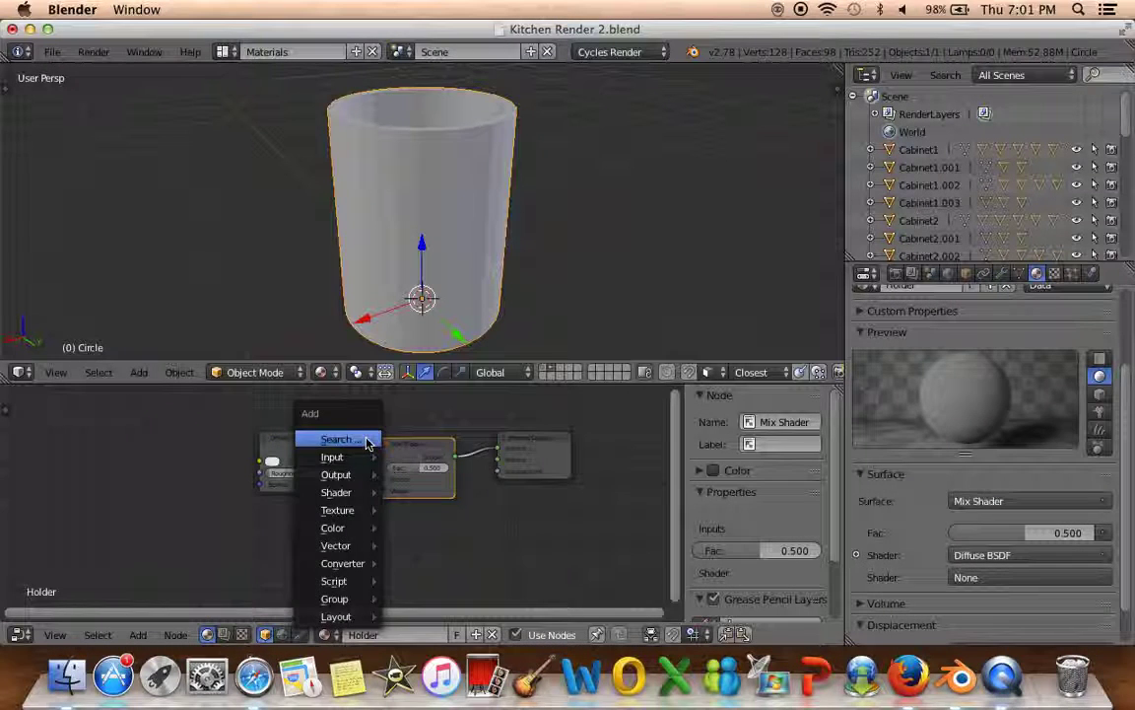
left_click(368, 441)
type("glo")
key("Return")
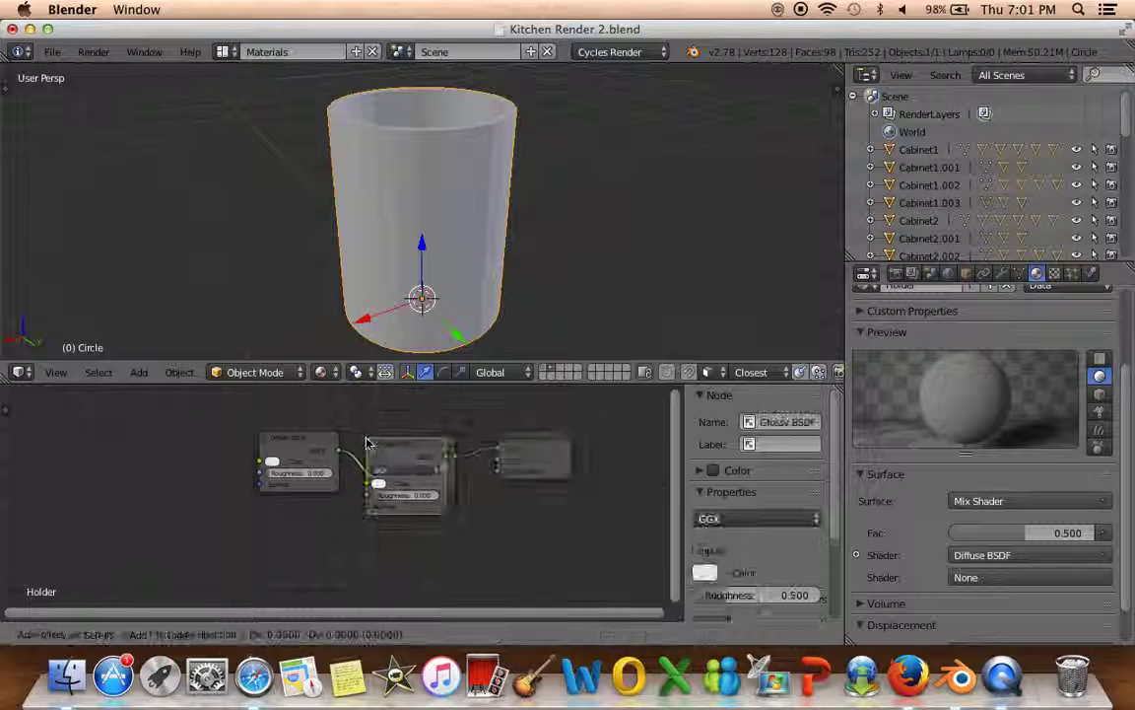
left_click(318, 540)
Delete the Diffuse and Mix Shader nodes and wire the Glossy BSDF into Surface
left_click(296, 437)
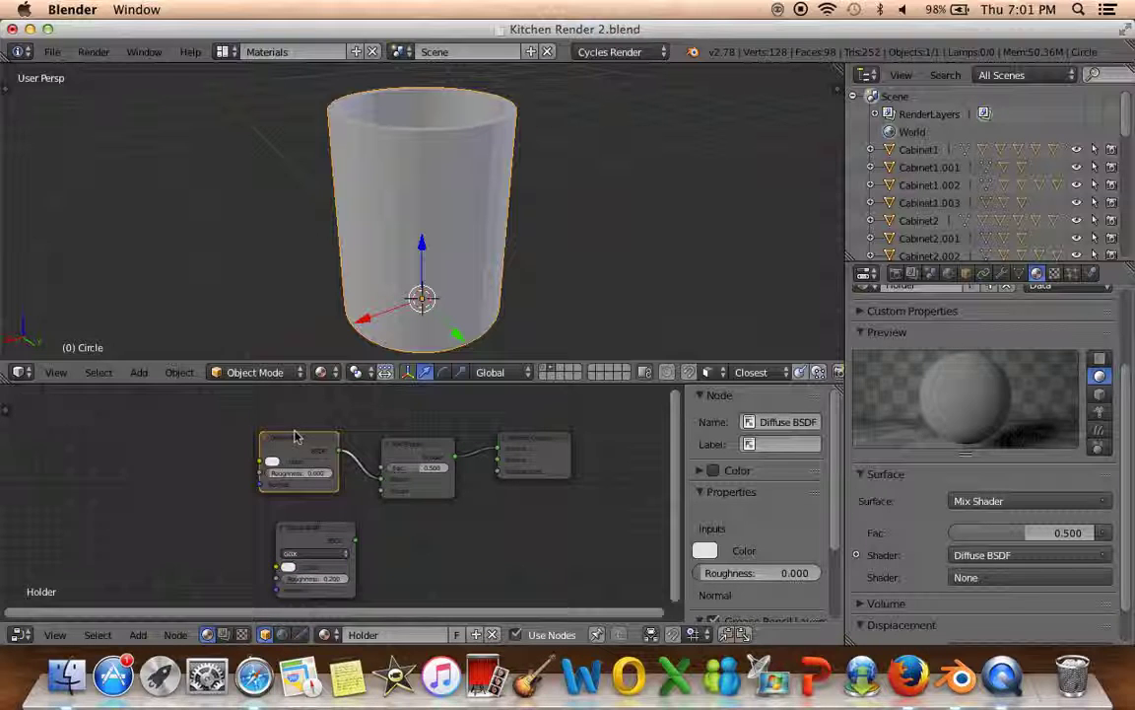
key("x")
left_click(428, 450)
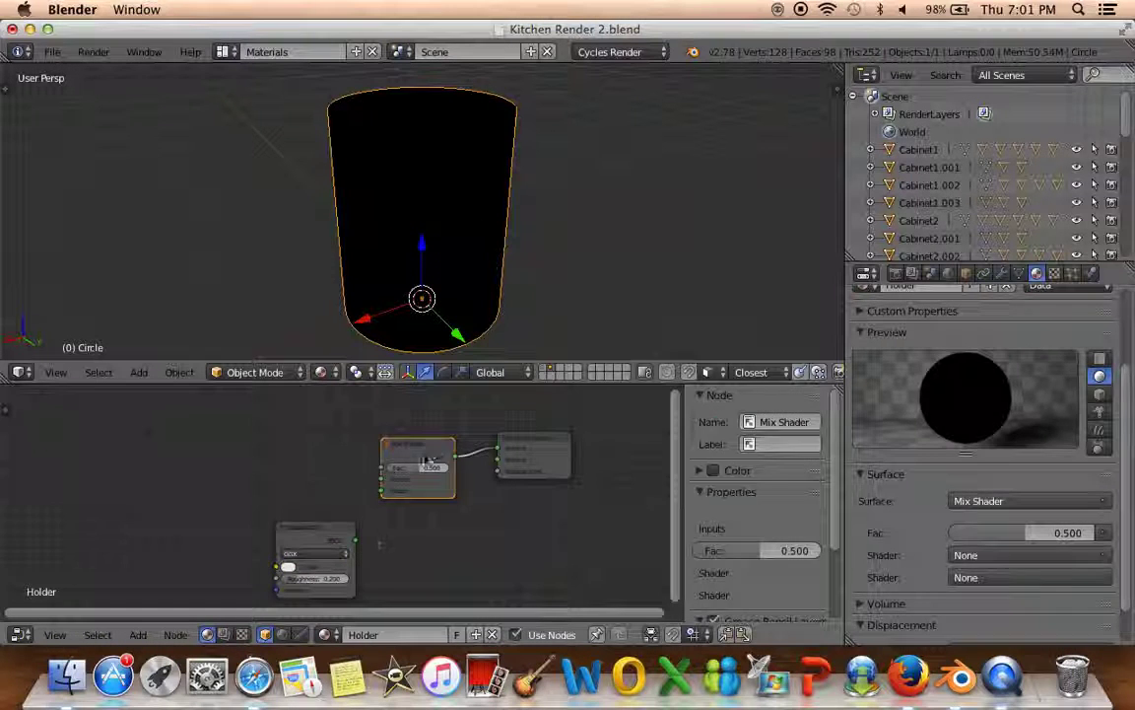
key("x")
mouse_move(355, 538)
left_mouse_down()
mouse_move(508, 450)
mouse_move(390, 439)
left_mouse_up()
scroll(375, 495, "up", 1)
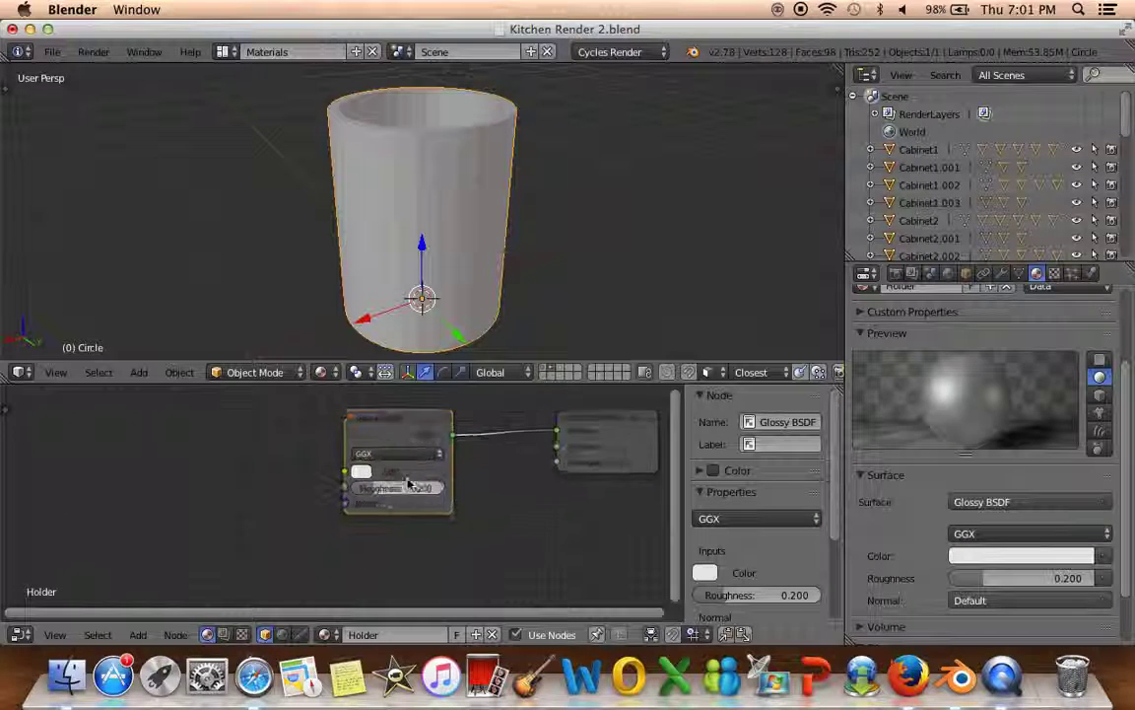
scroll(376, 496, "up", 2)
scroll(372, 496, "up", 1)
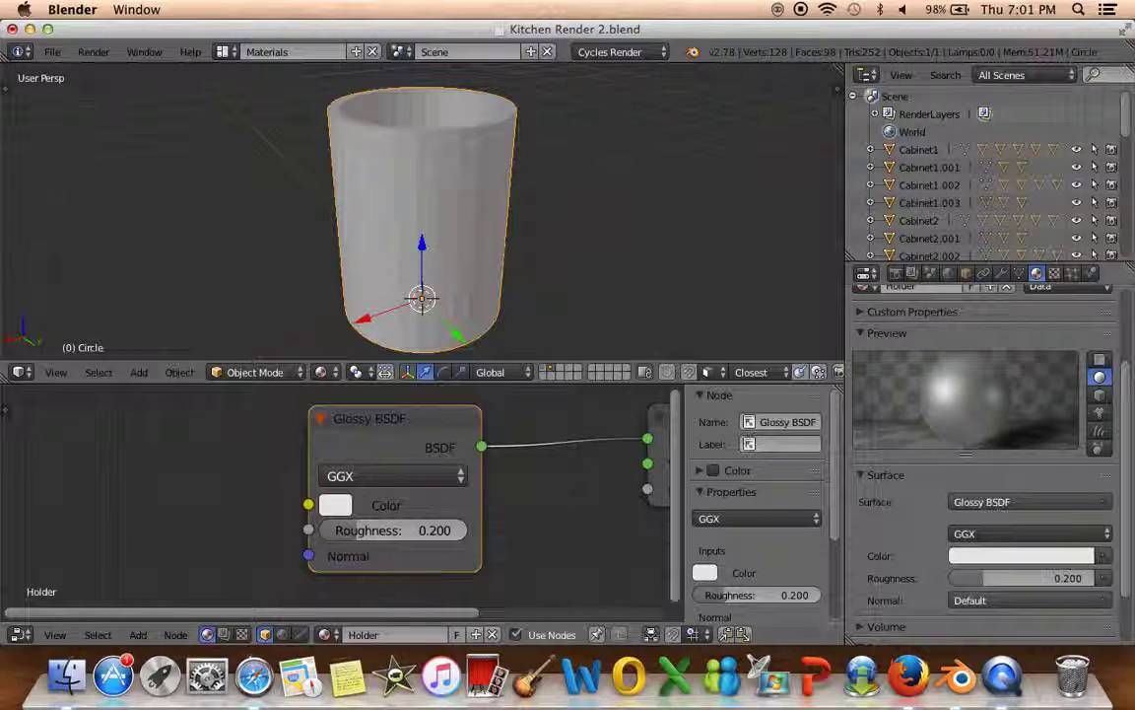
Preview the glossy material on cube, monkey and plane while dropping roughness to 0.000
scroll(985, 443, "up", 2)
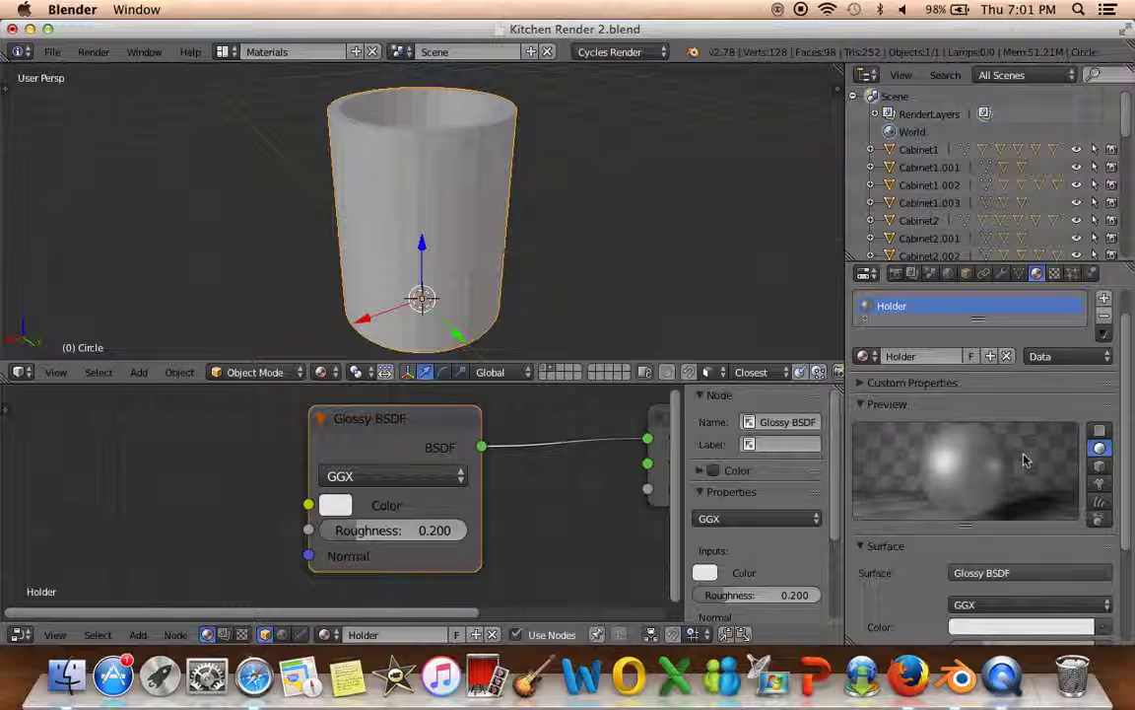
right_click(971, 458)
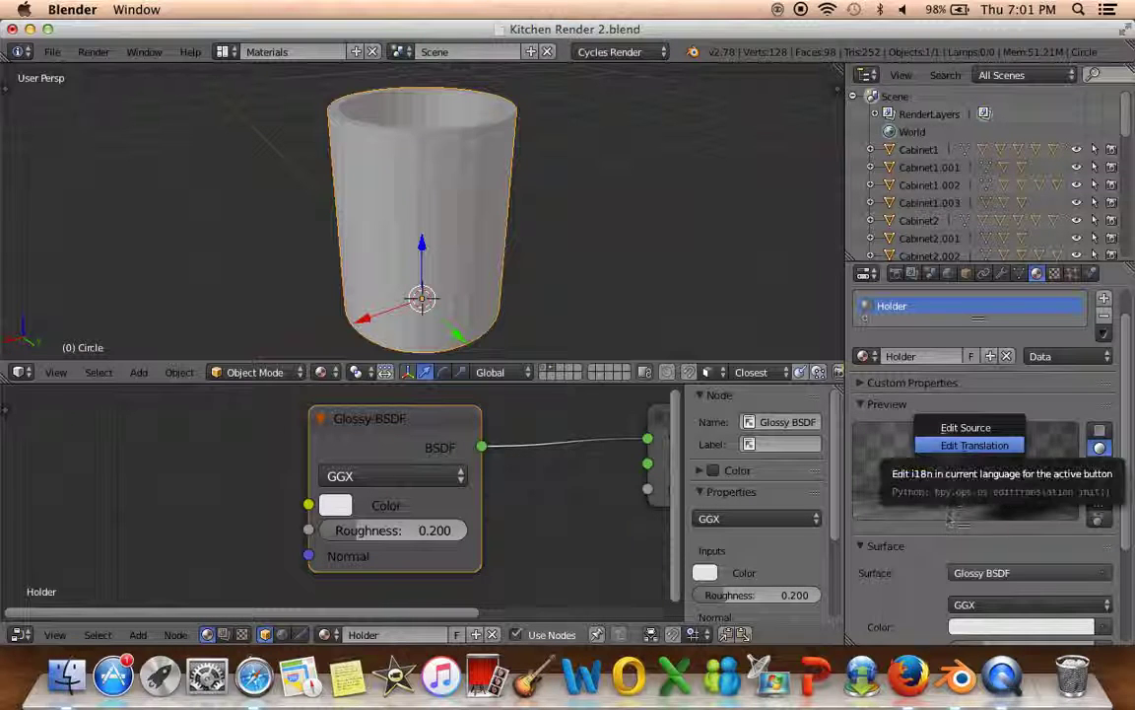
left_click(1100, 466)
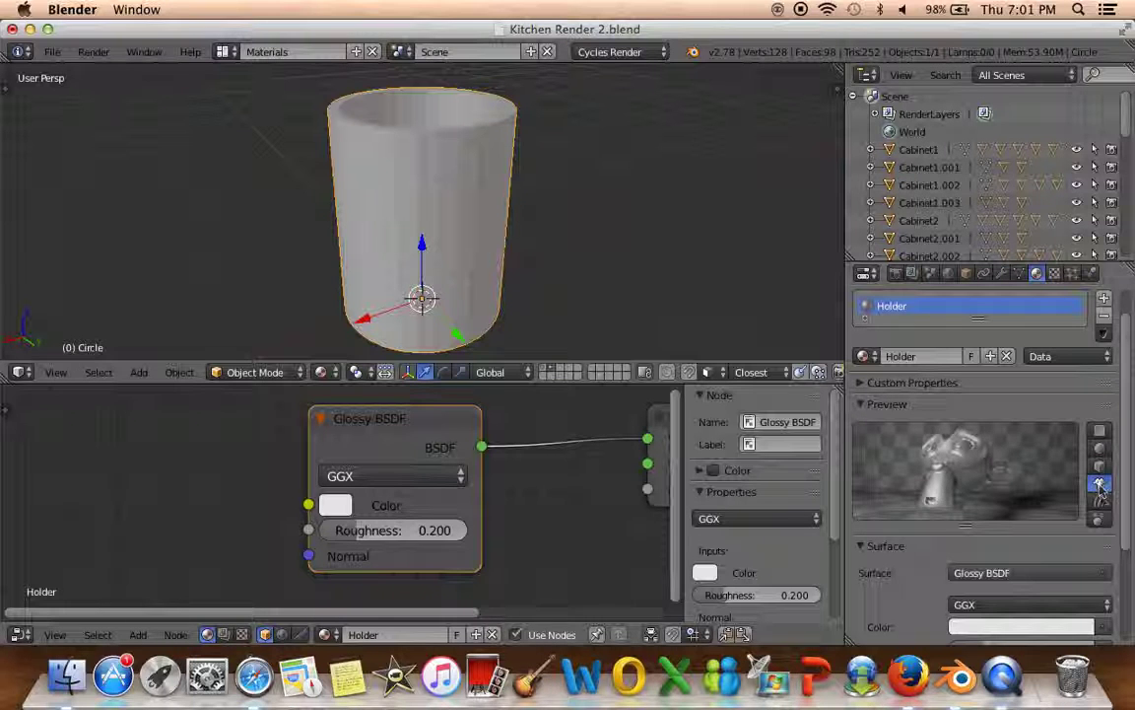
left_click(1100, 486)
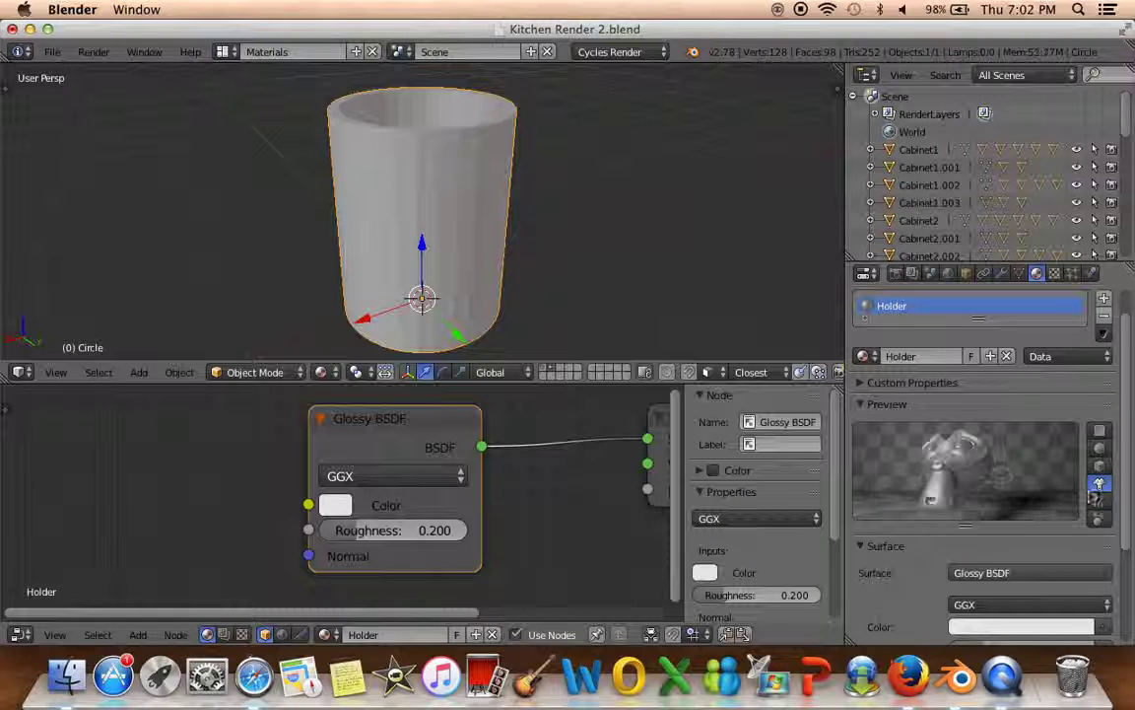
left_click_drag(335, 530, 394, 531)
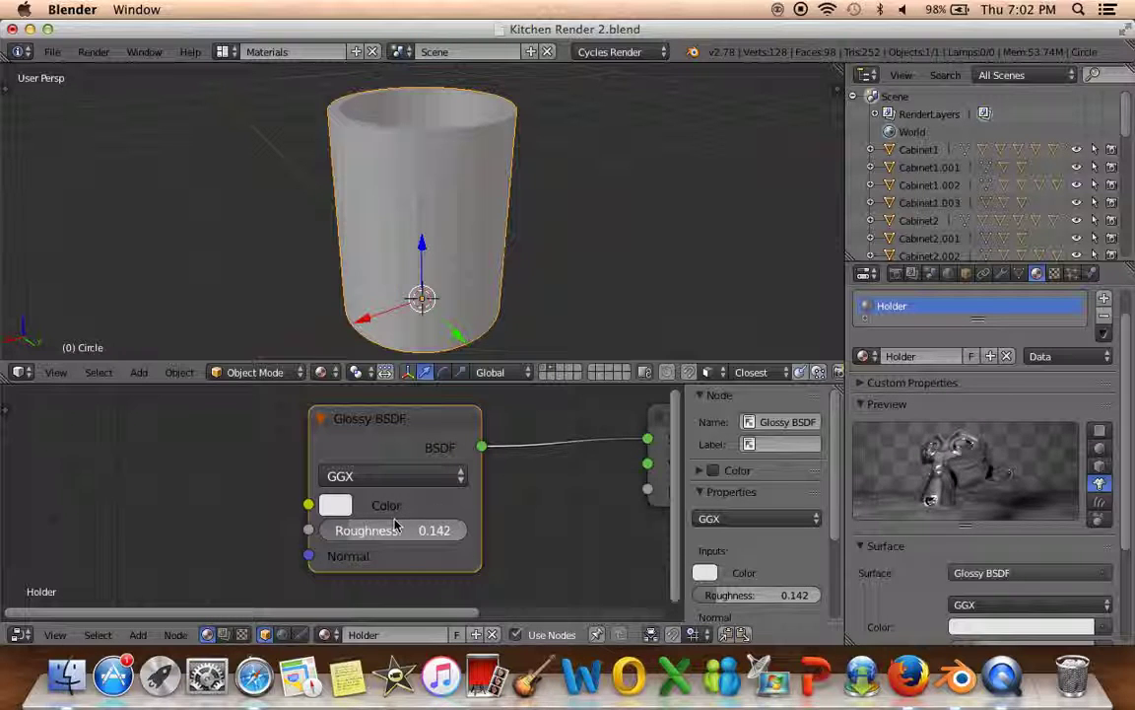
left_click(1100, 432)
left_click_drag(414, 530, 332, 533)
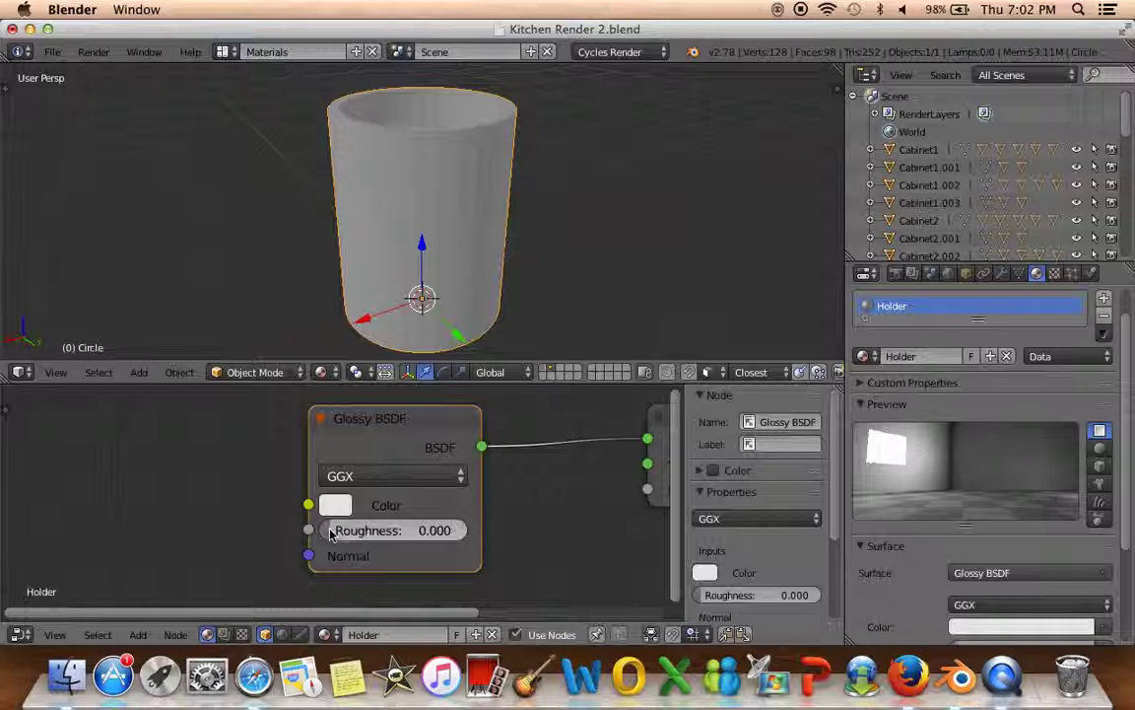
Raise the Glossy BSDF roughness to 0.067 and check it on the sphere preview
left_click(1100, 448)
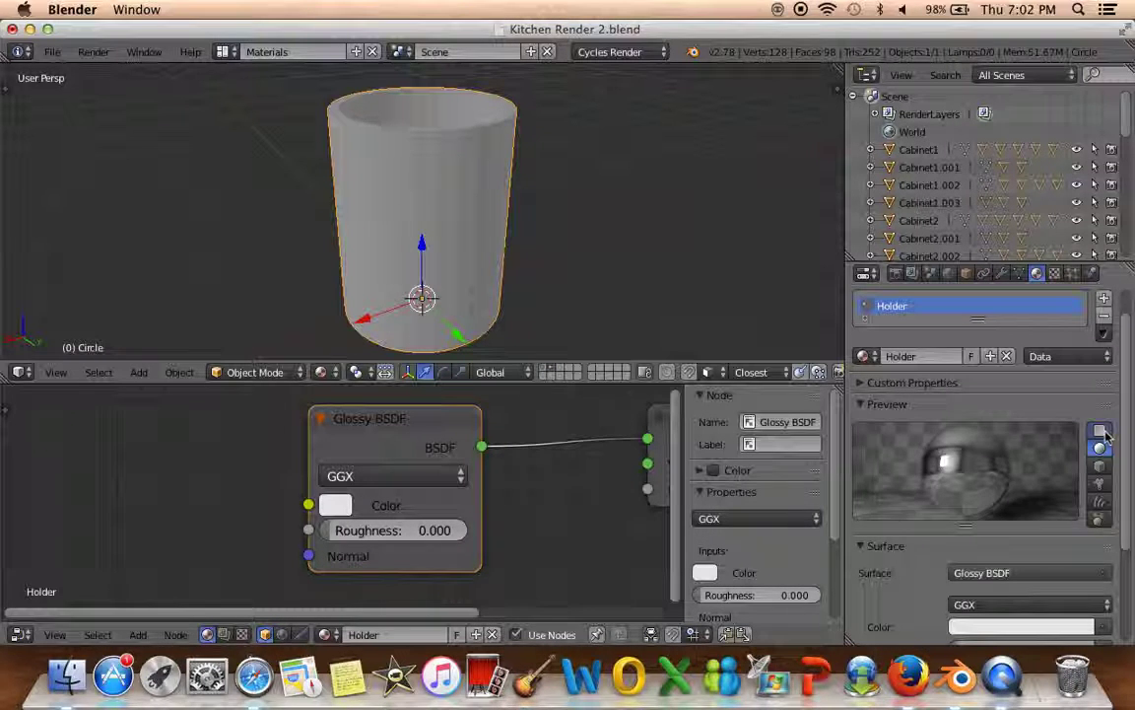
left_click(1102, 433)
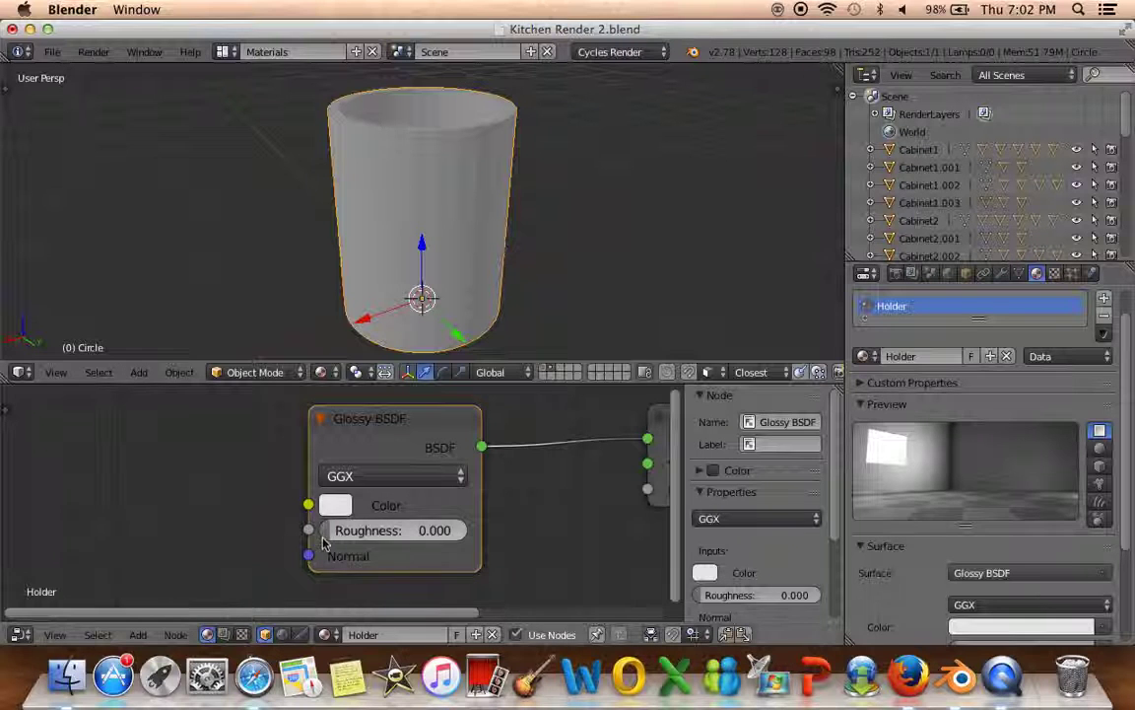
left_click_drag(395, 531, 414, 530)
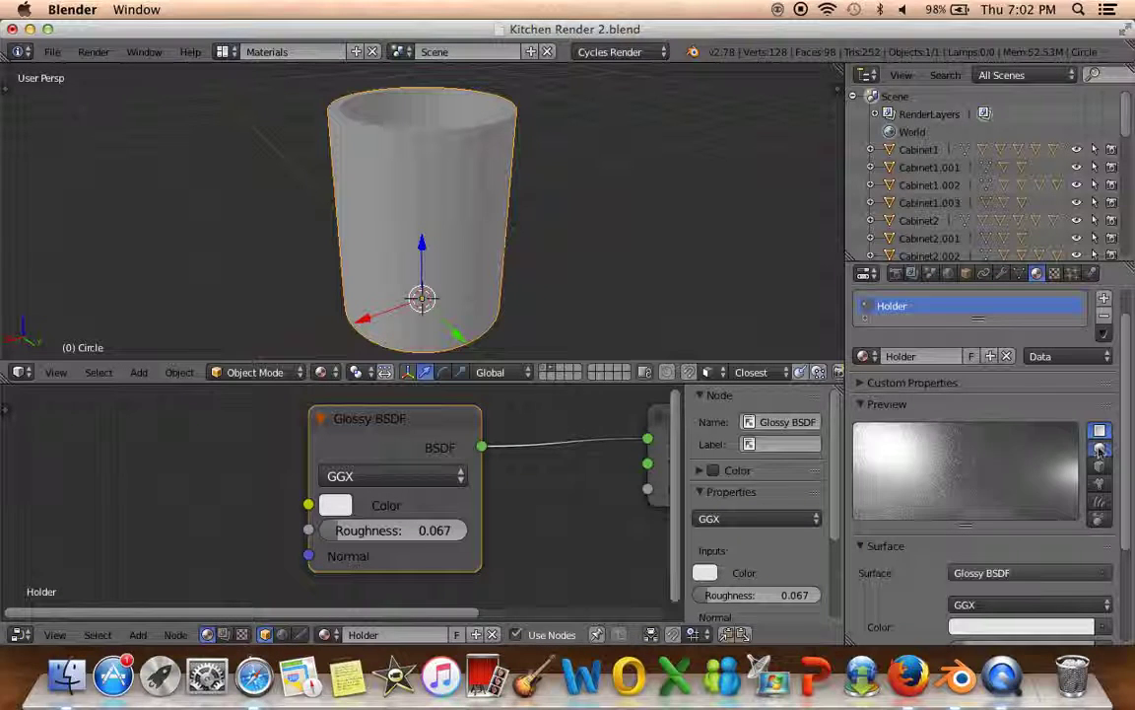
left_click(1100, 448)
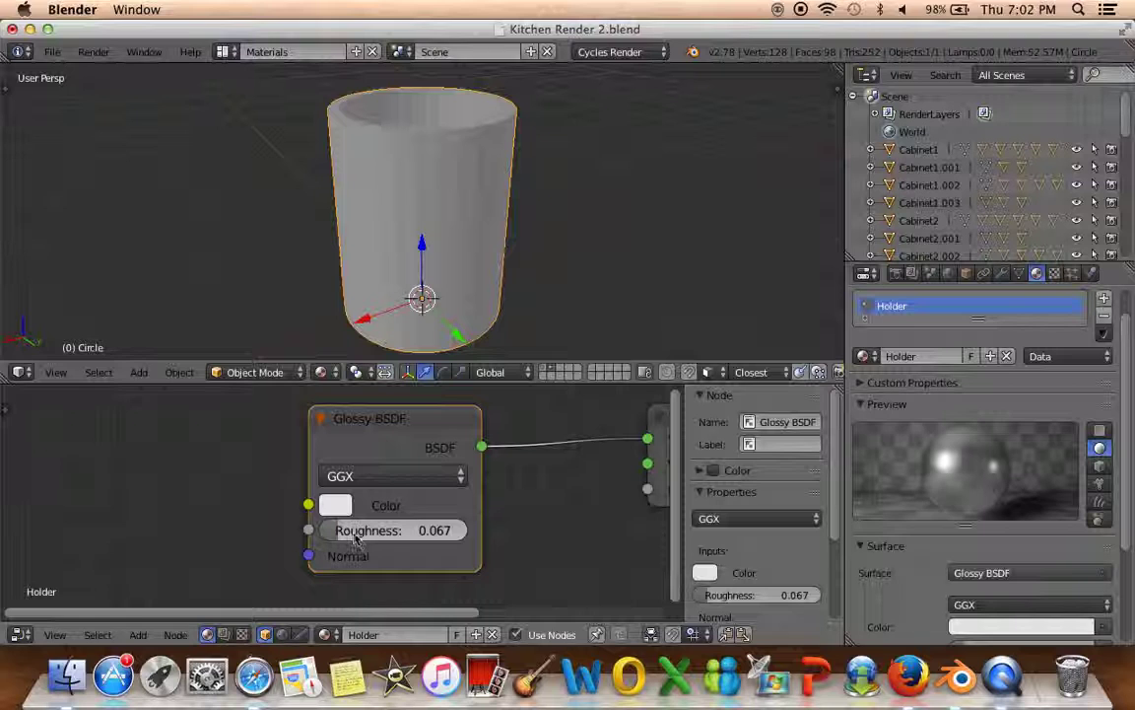
middle_click_drag(509, 506, 485, 505)
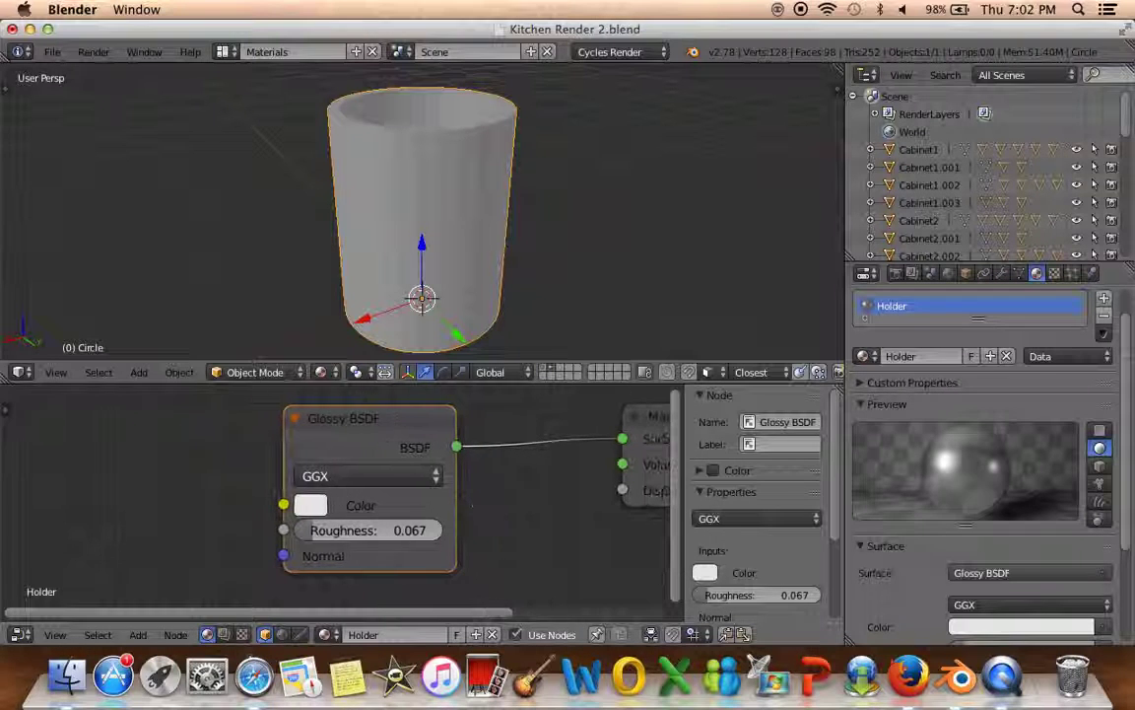
left_click(365, 476)
Compare Sharp, Multiscatter GGX and Ashikhmin-Shirley distributions, then settle on Beckmann
left_click(342, 474)
left_click(332, 423)
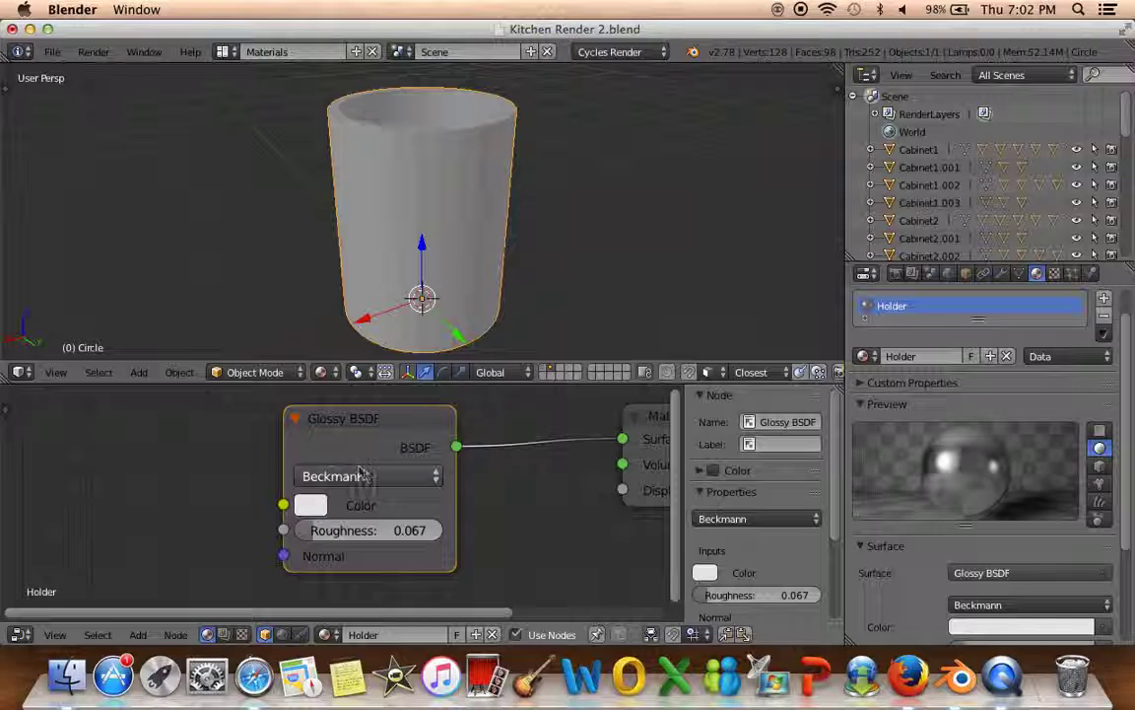
left_click(364, 476)
left_click(367, 455)
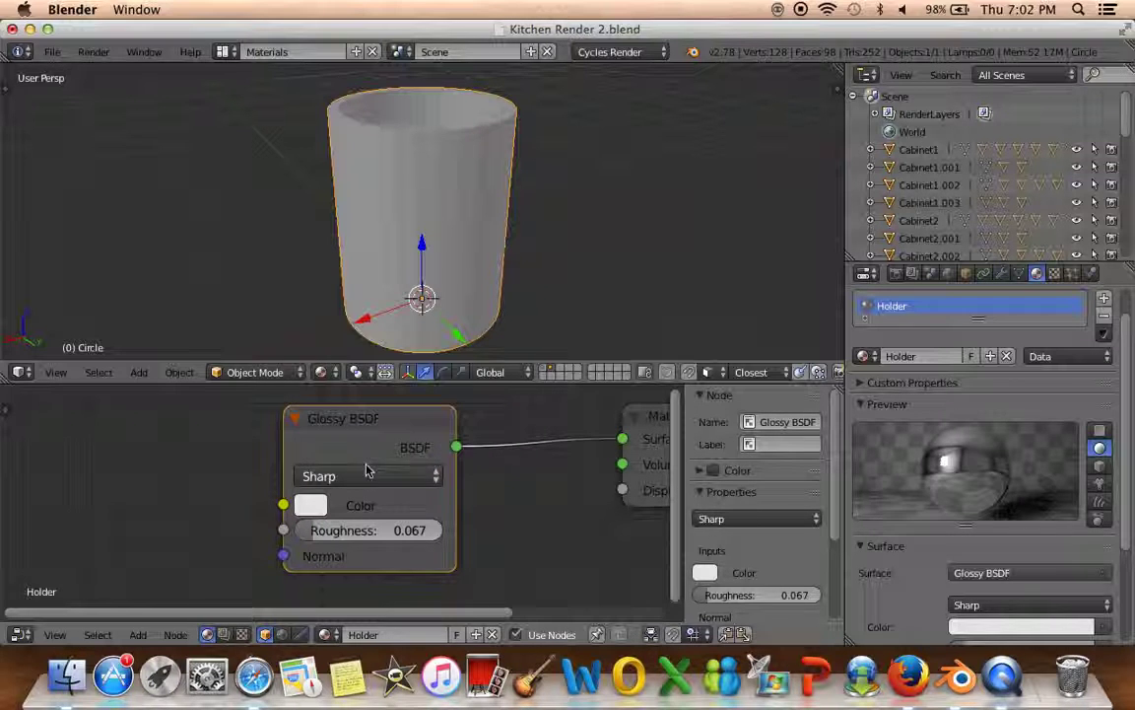
left_click(366, 478)
left_click(374, 427)
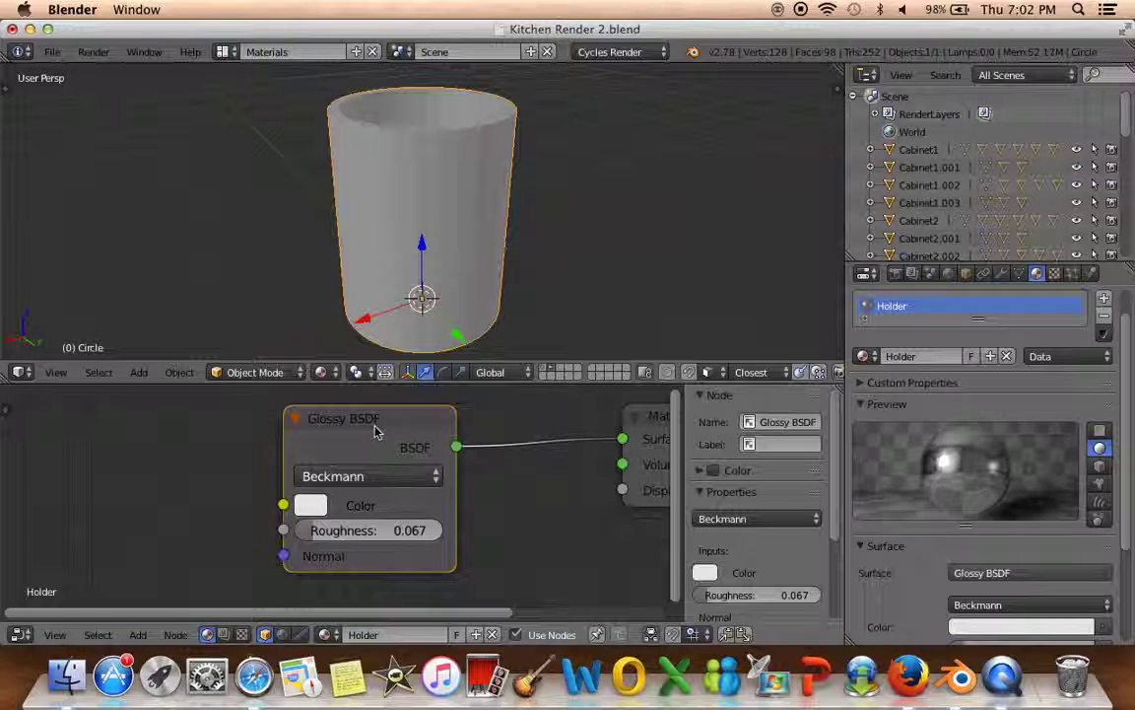
left_click(366, 476)
left_click(397, 352)
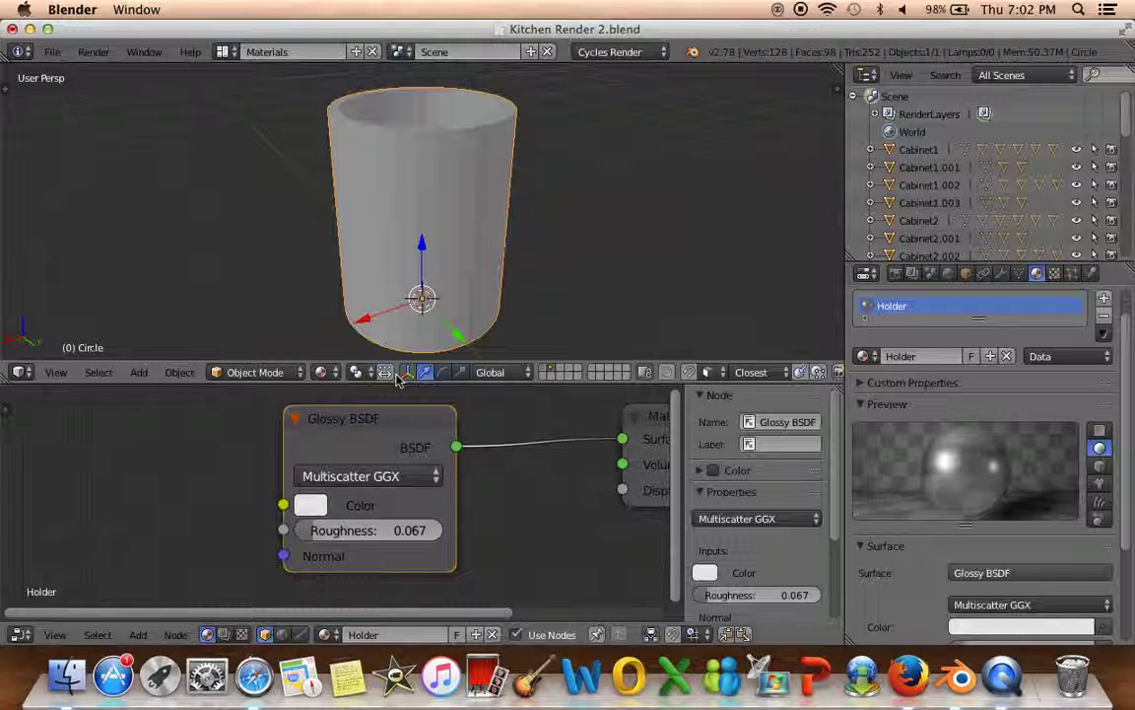
left_click(375, 476)
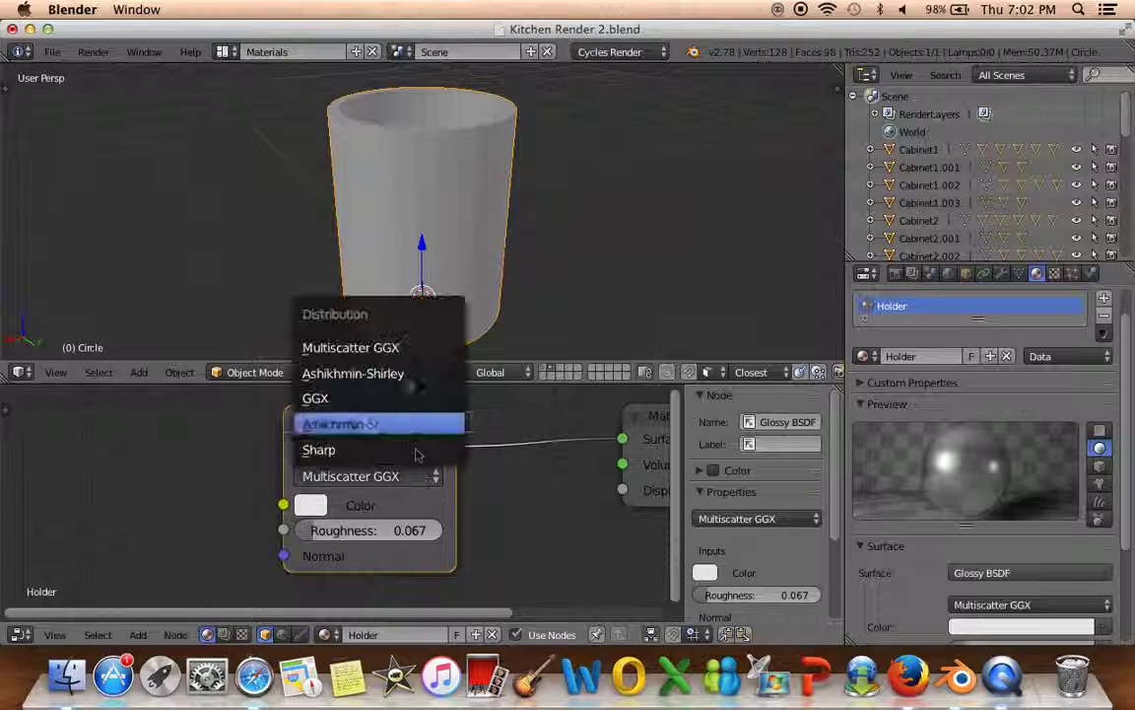
left_click(399, 374)
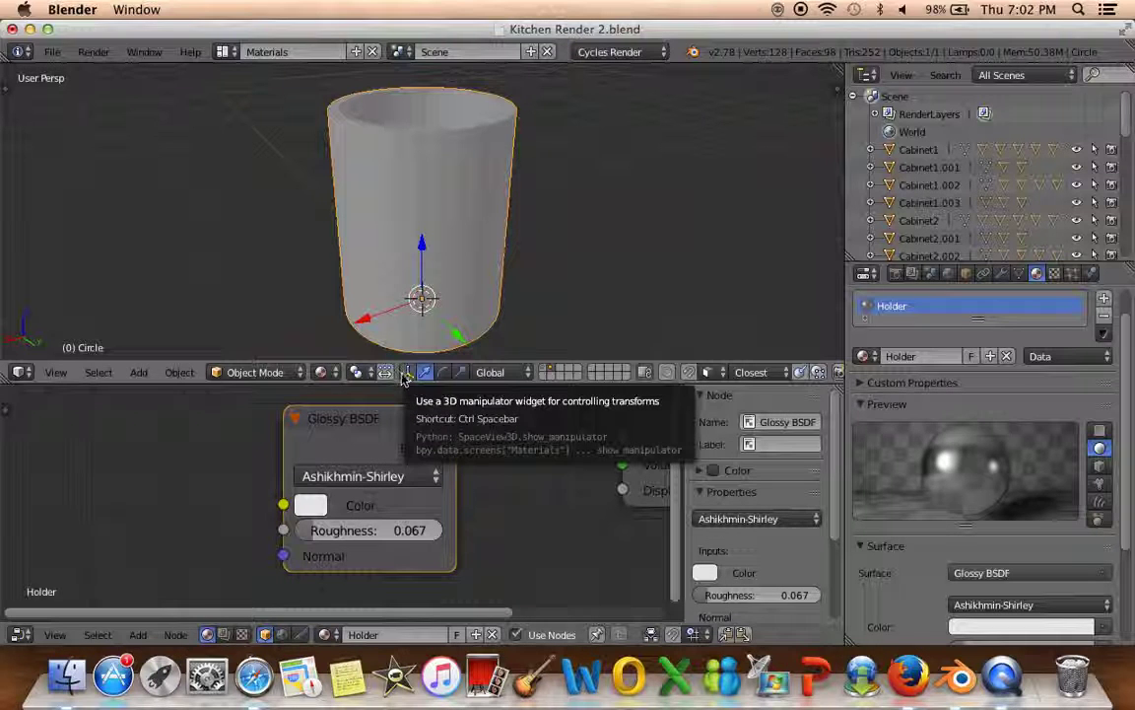
left_click(385, 473)
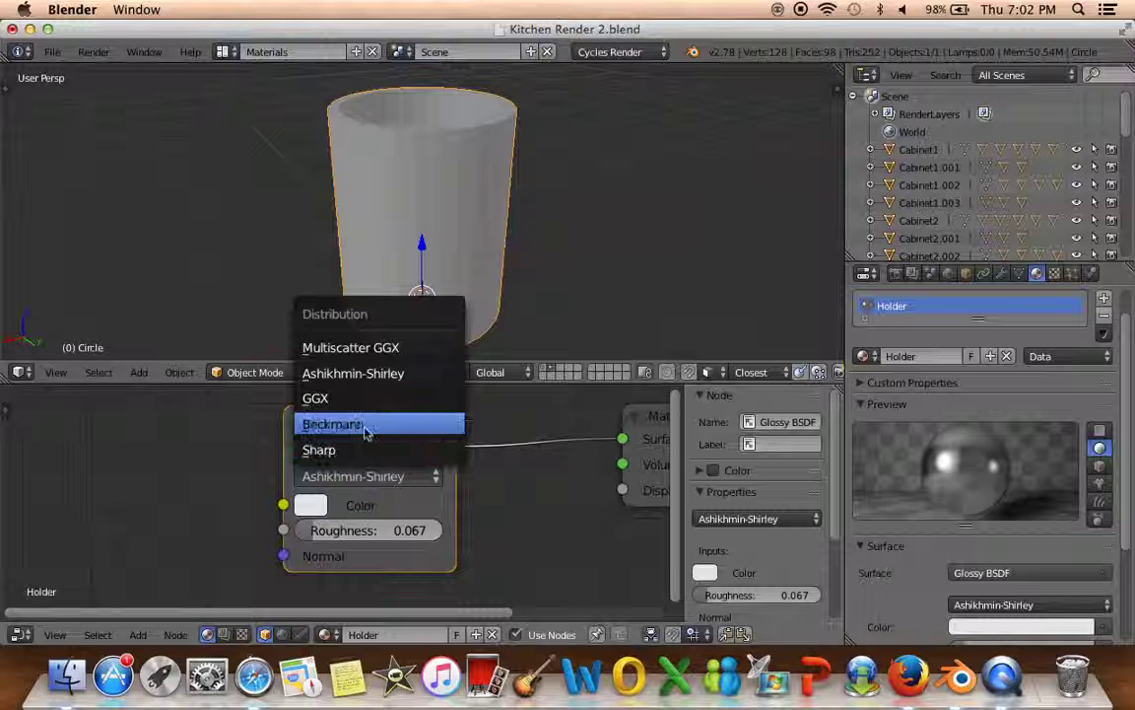
left_click(368, 425)
Pan the node editor to show both nodes and briefly toggle the material's custom properties
middle_click_drag(467, 537, 317, 545)
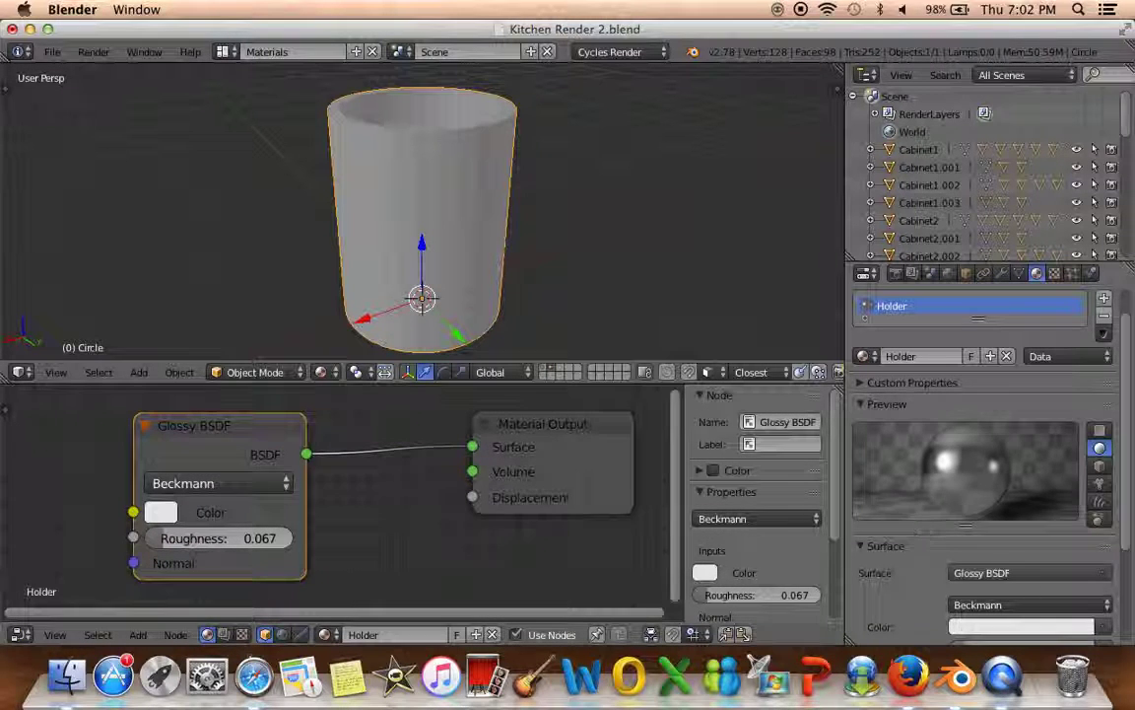
scroll(985, 473, "up", 1)
scroll(985, 482, "down", 5)
scroll(985, 492, "up", 2)
scroll(986, 493, "up", 3)
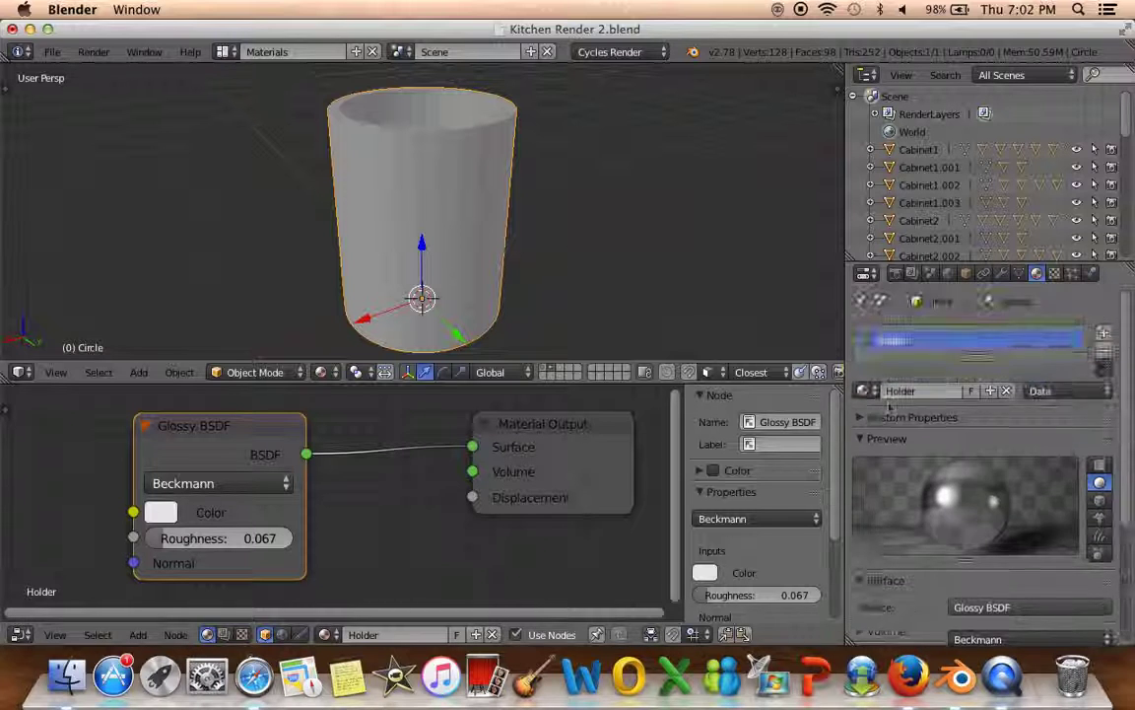
left_click(885, 417)
left_click(885, 418)
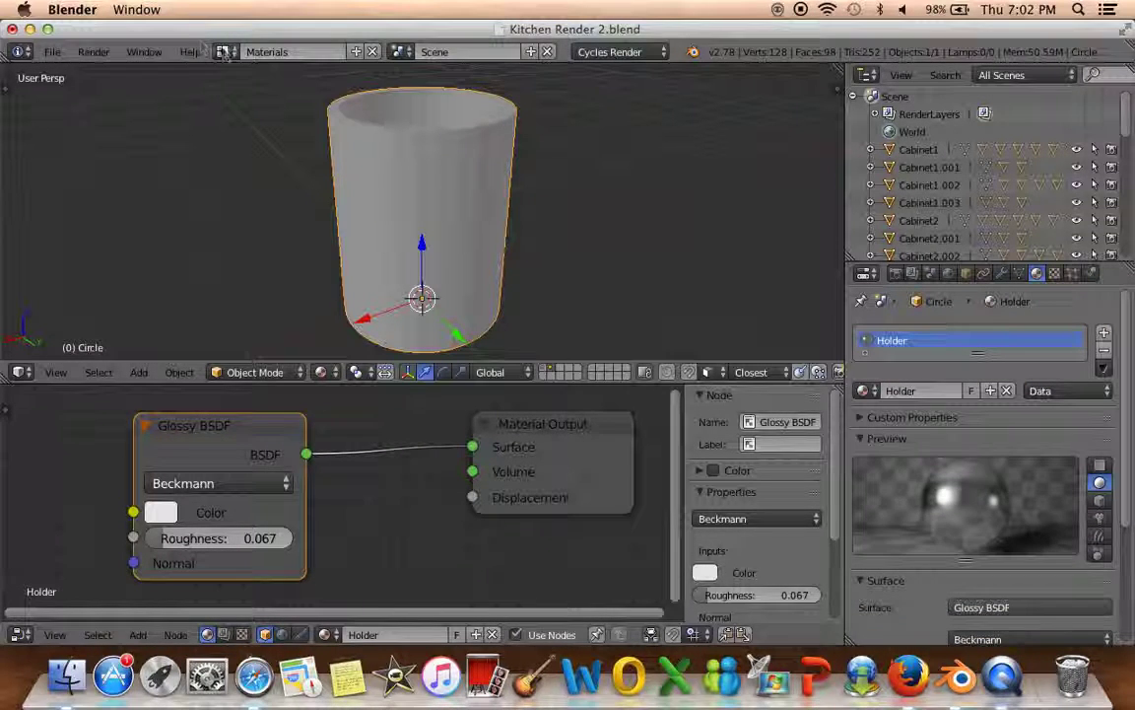
Switch the screen layout back to Default
left_click(223, 51)
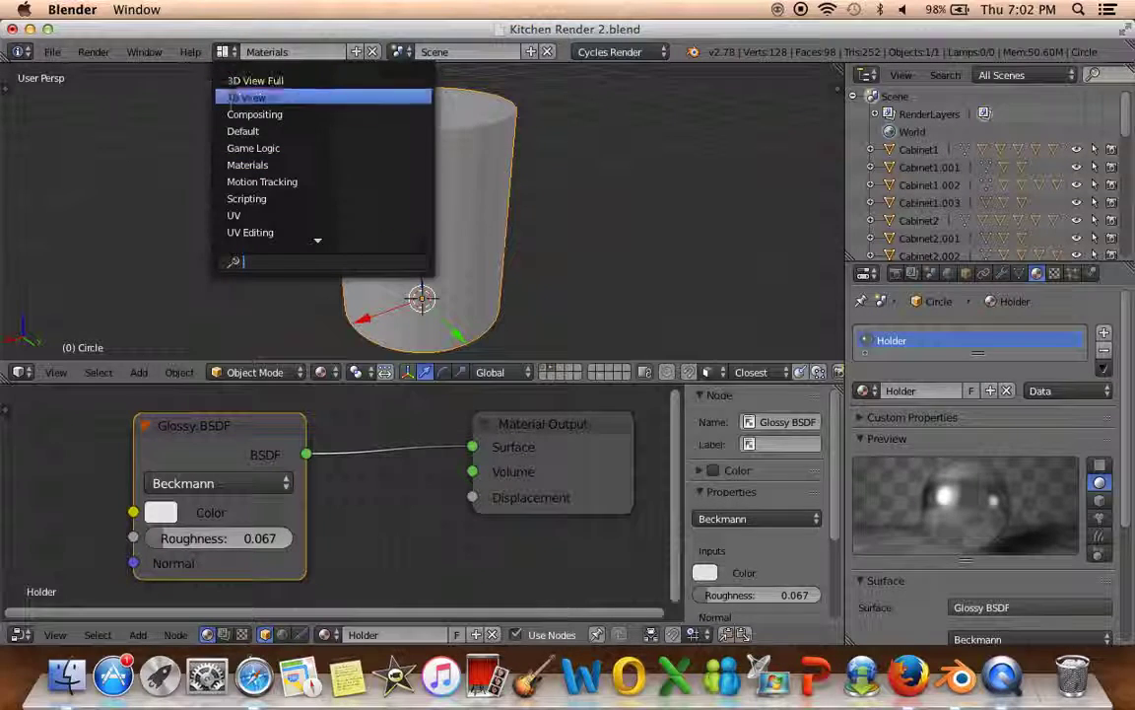
left_click(243, 131)
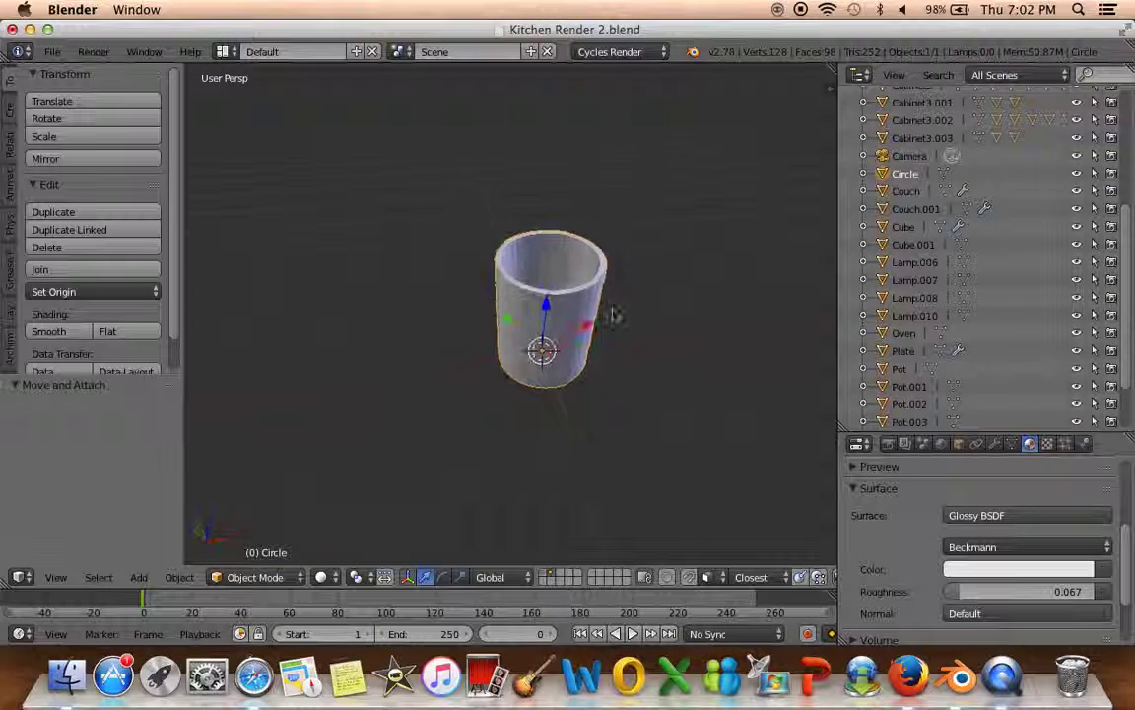
scroll(603, 312, "up", 3)
Move the cylinder to another layer and show the kitchen layer alongside it
key("m")
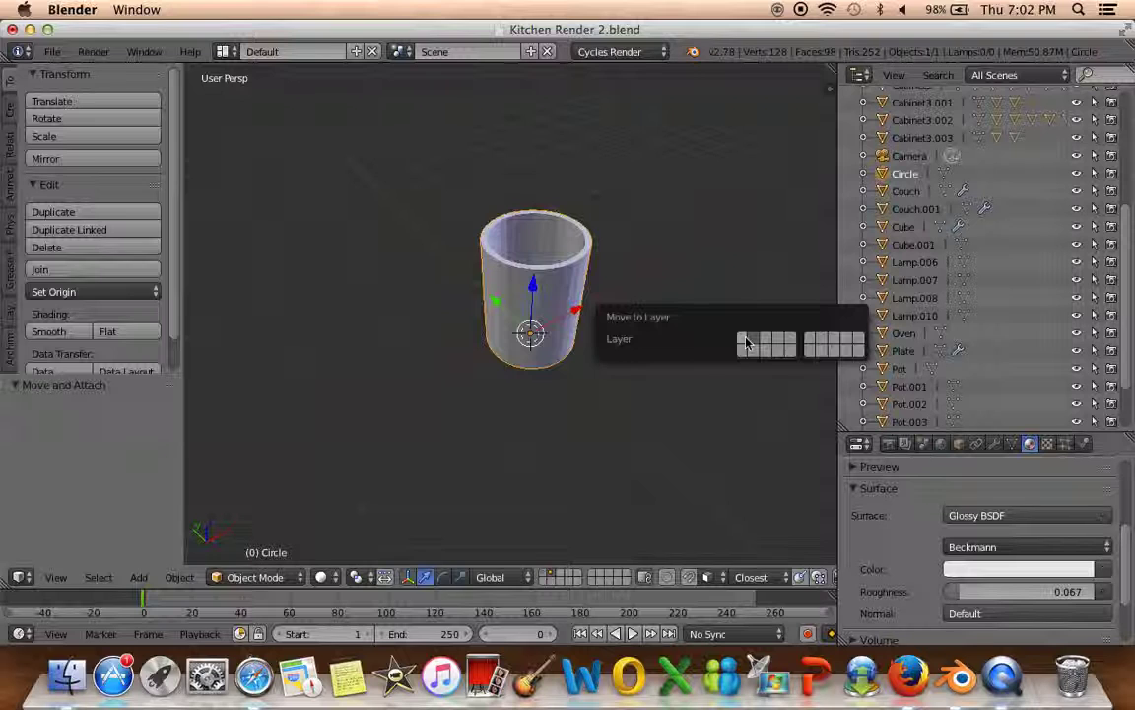
left_click(746, 341)
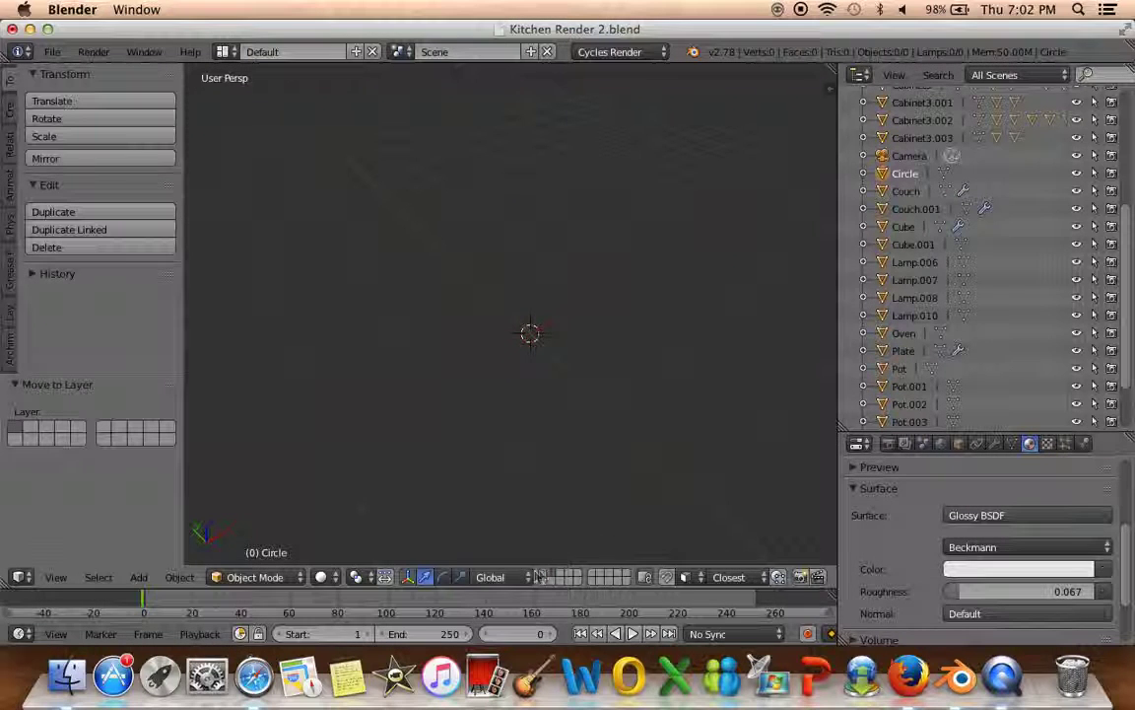
left_click(540, 577)
middle_click_drag(558, 374, 426, 352)
scroll(473, 347, "up", 2)
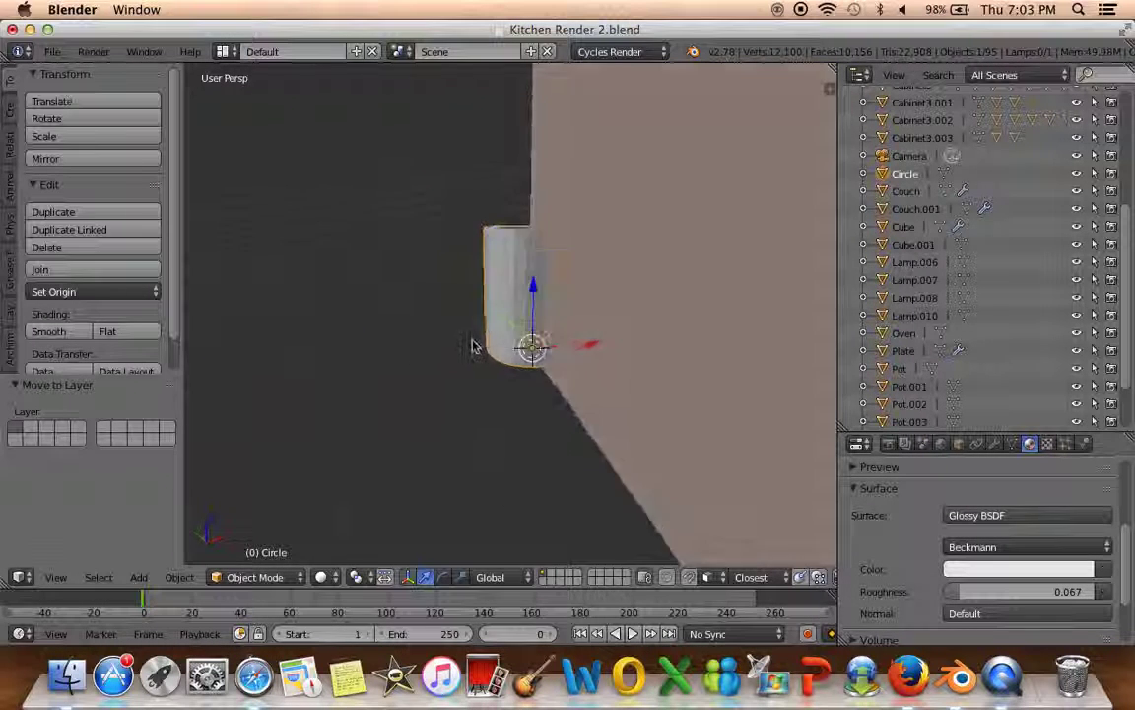
Move the cylinder along X and Y toward the kitchen counter
scroll(473, 347, "down", 3)
key("g")
key("x")
left_click(537, 345)
mouse_move(537, 345)
middle_mouse_down()
mouse_move(381, 374)
mouse_move(431, 329)
middle_mouse_up()
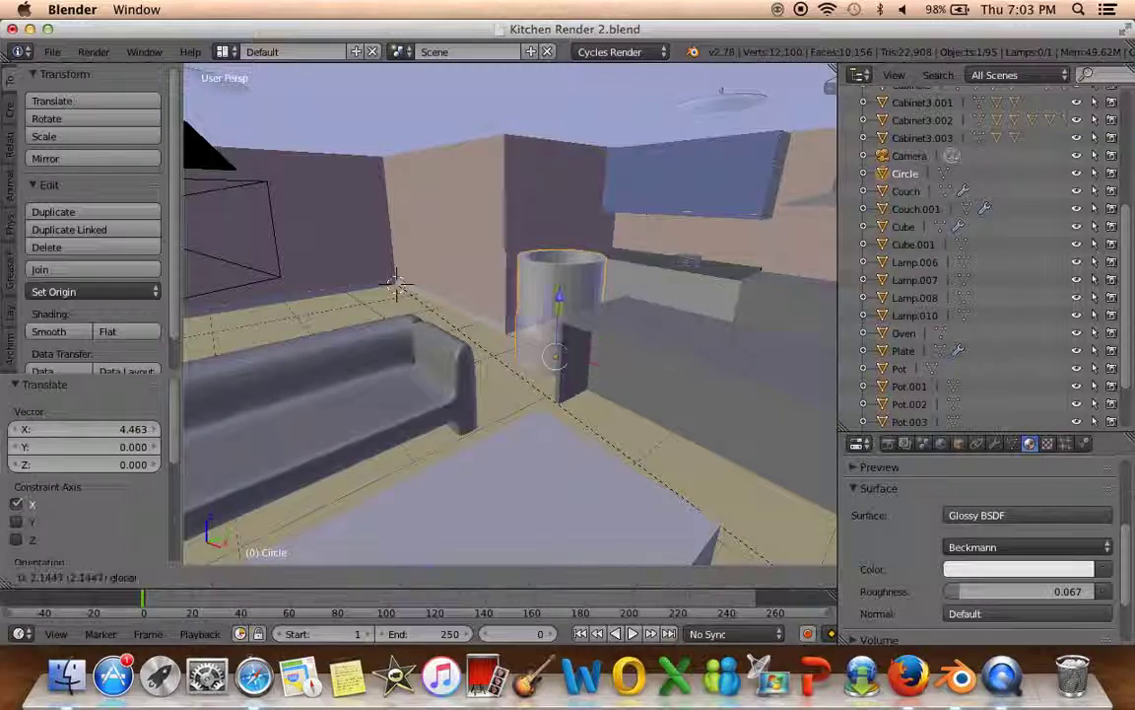
key("g")
key("y")
left_click(651, 317)
mouse_move(650, 318)
middle_mouse_down()
mouse_move(461, 367)
mouse_move(523, 343)
middle_mouse_up()
key("g")
key("x")
left_click(785, 332)
middle_click_drag(785, 332, 641, 310)
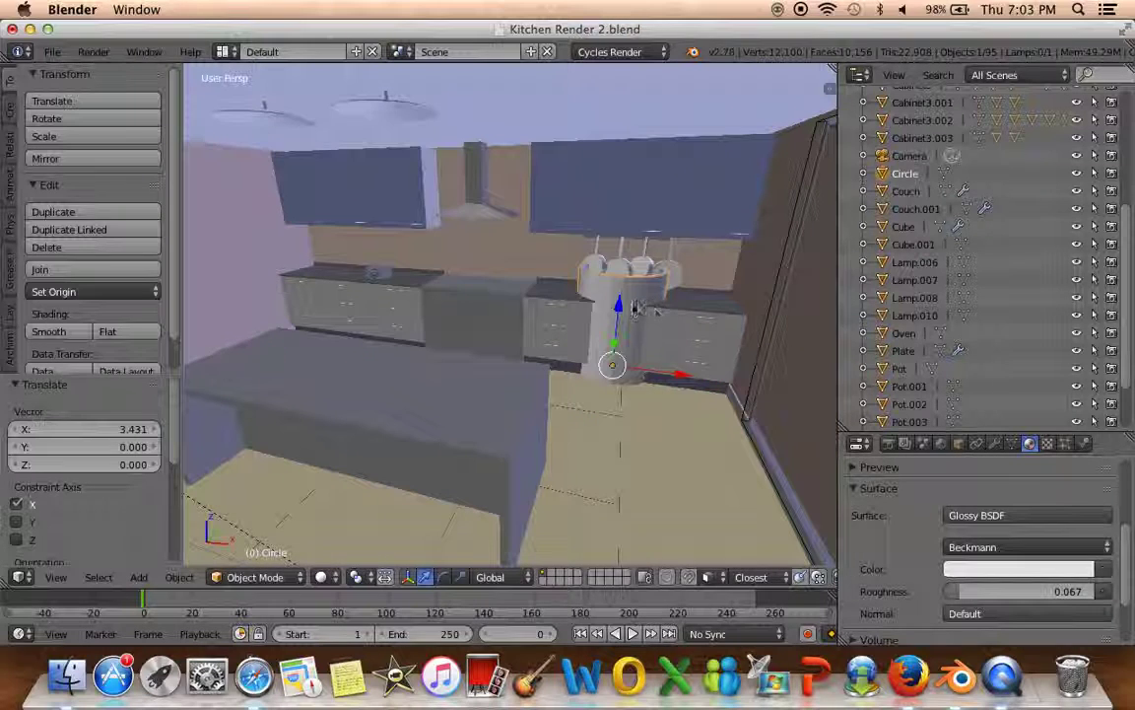
Lift the cylinder above the counter, shrink it to cup size and nudge it up along Z
left_click_drag(625, 308, 646, 240)
key("s")
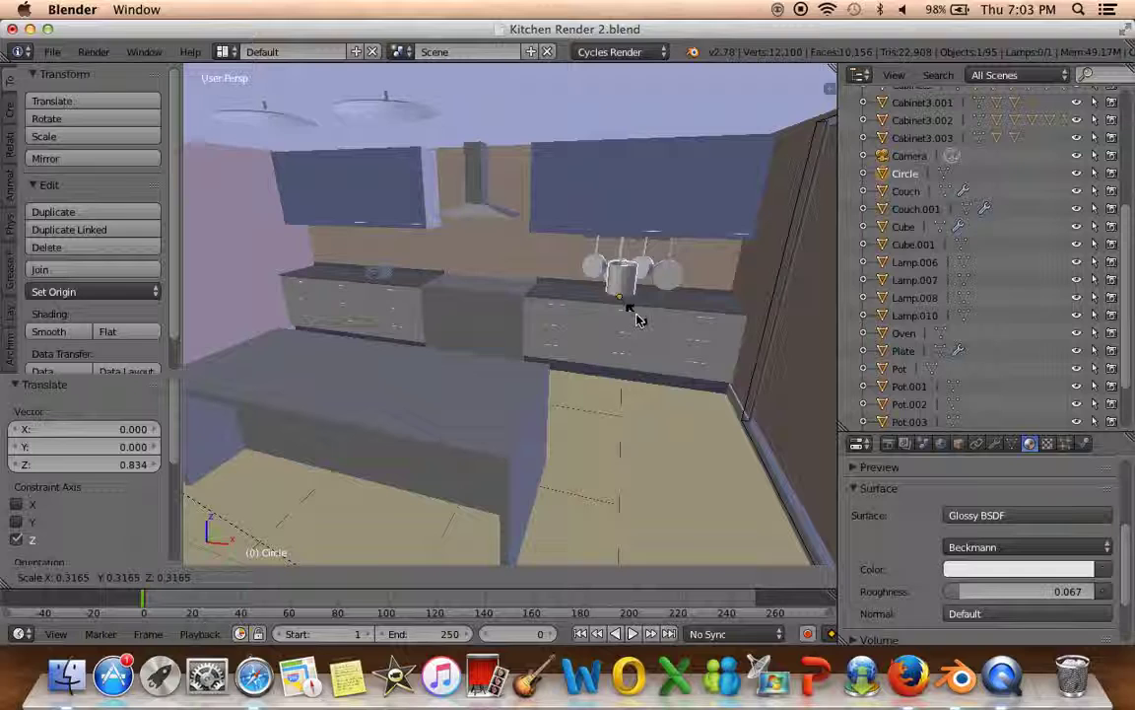
left_click(619, 300)
middle_click_drag(619, 300, 533, 309)
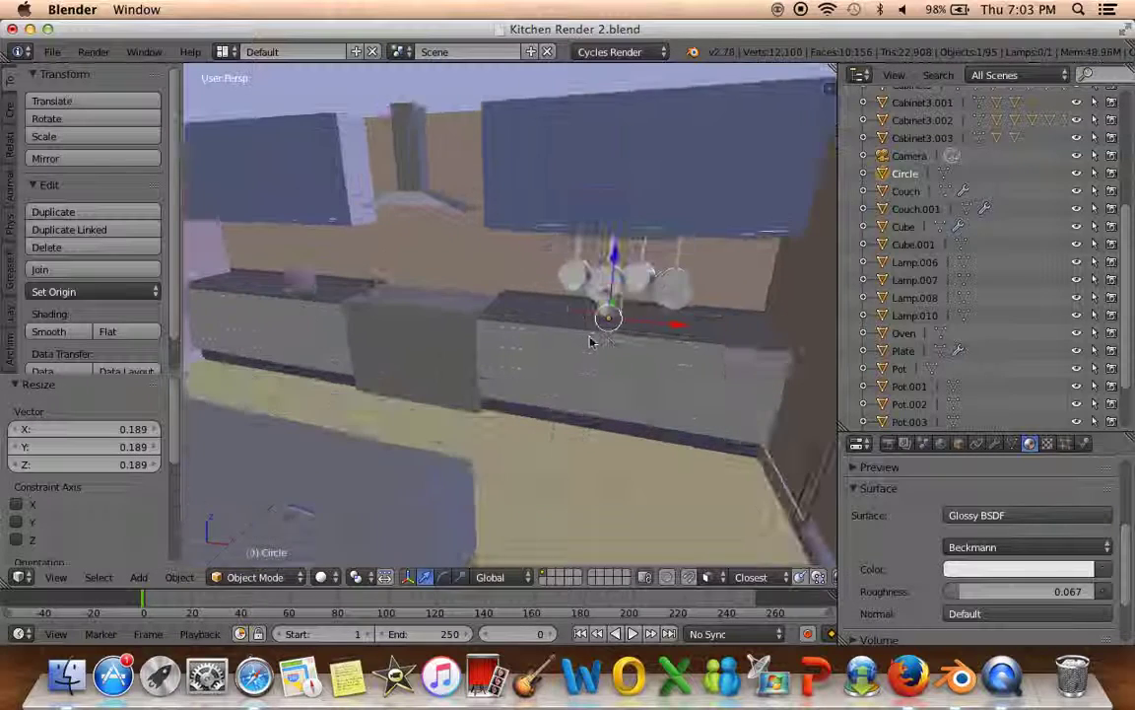
left_click(55, 577)
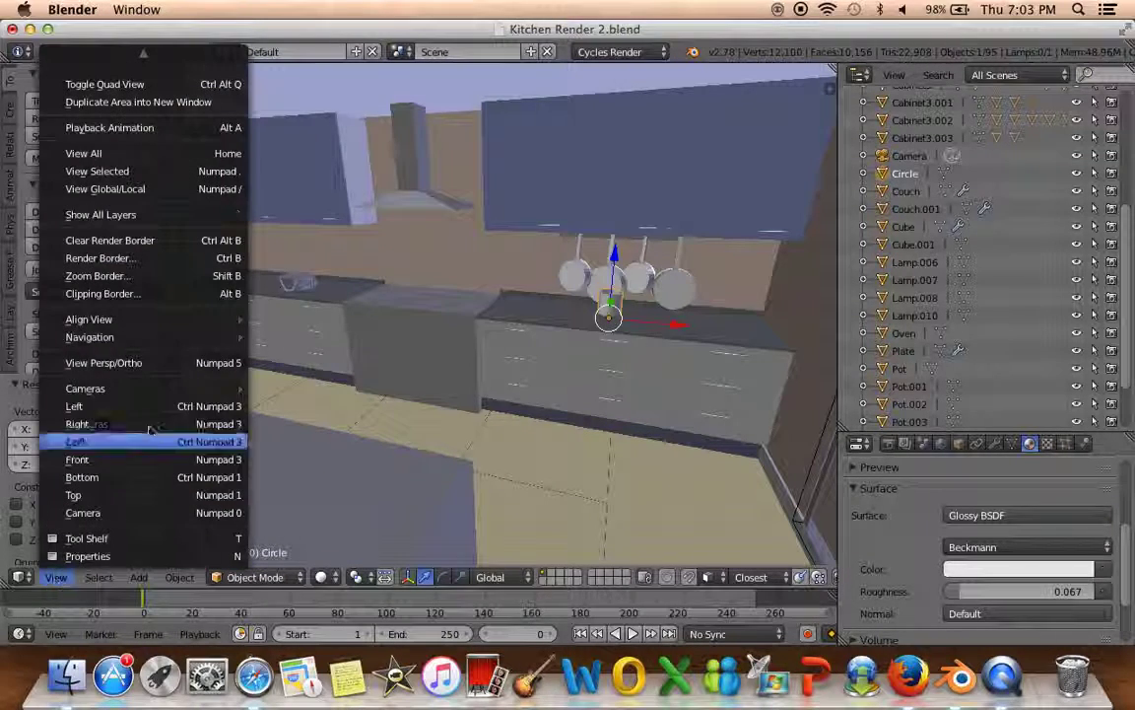
mouse_move(143, 320)
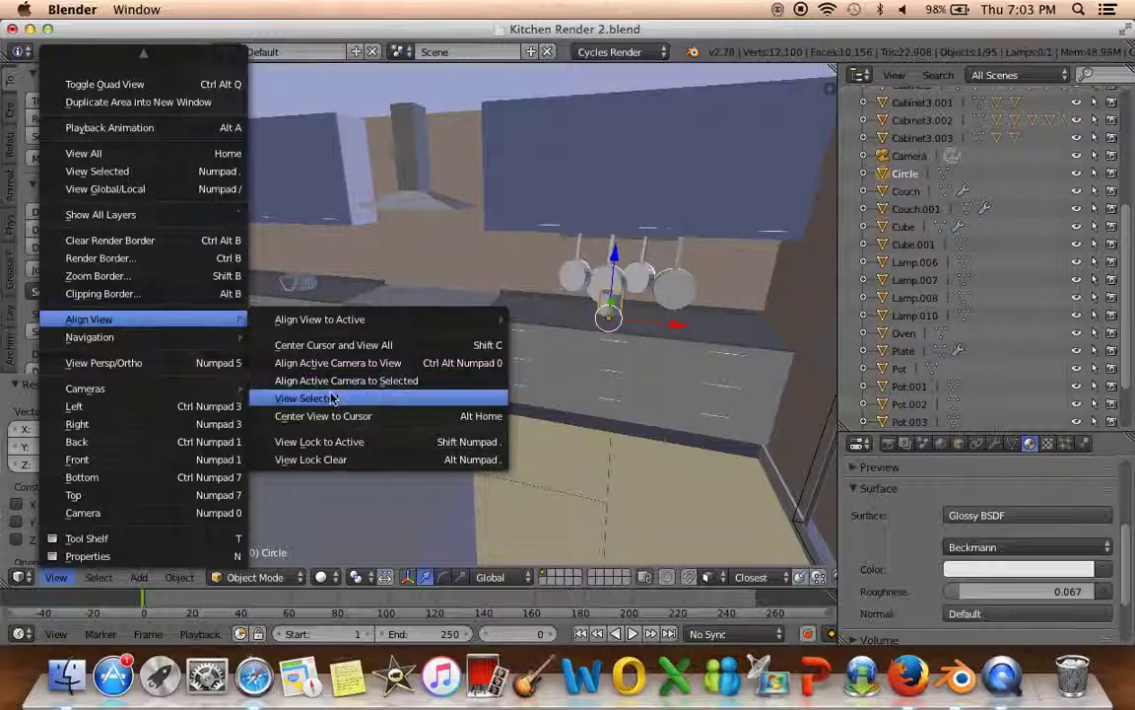
left_click(434, 395)
scroll(450, 431, "down", 2)
scroll(449, 430, "down", 3)
scroll(424, 413, "down", 3)
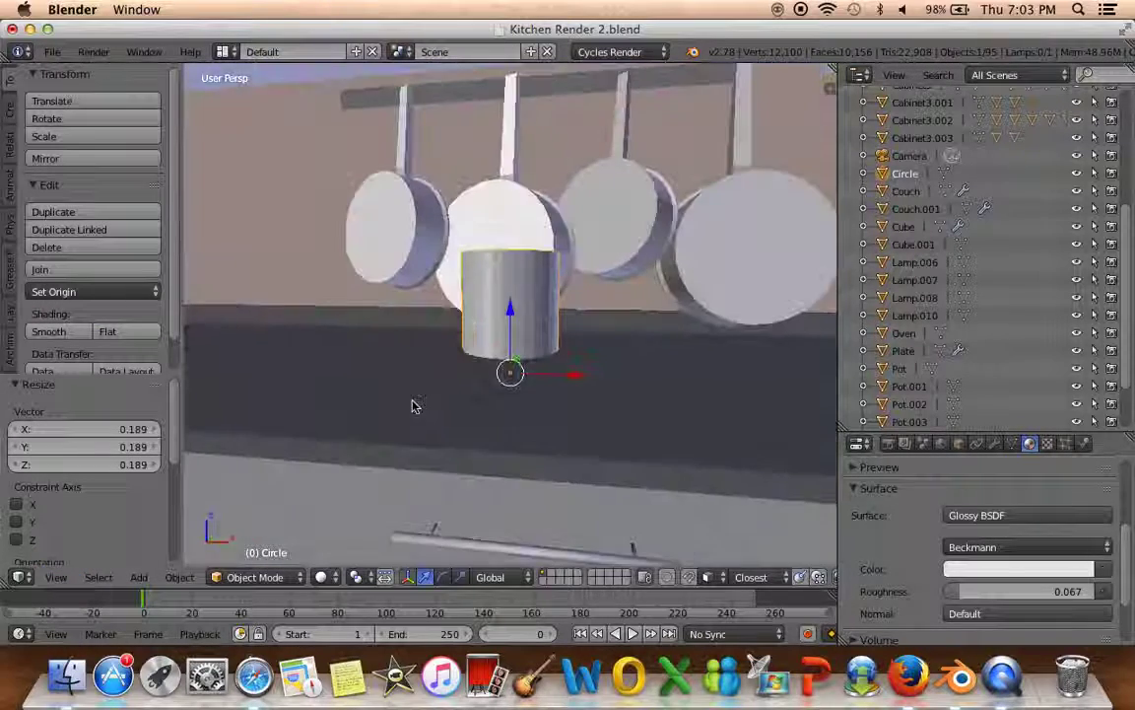
key("g")
key("z")
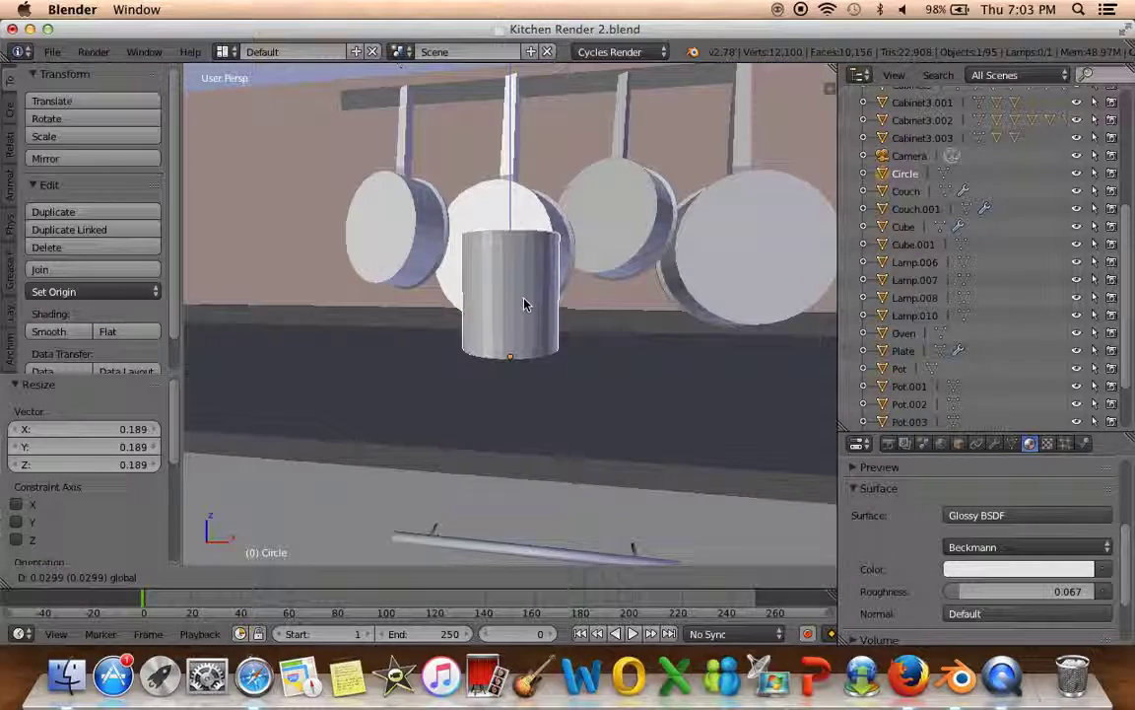
left_click(524, 299)
Place the cup on the counter by the pans, adjusting its size and X position
scroll(491, 413, "down", 2)
middle_click_drag(492, 413, 570, 324)
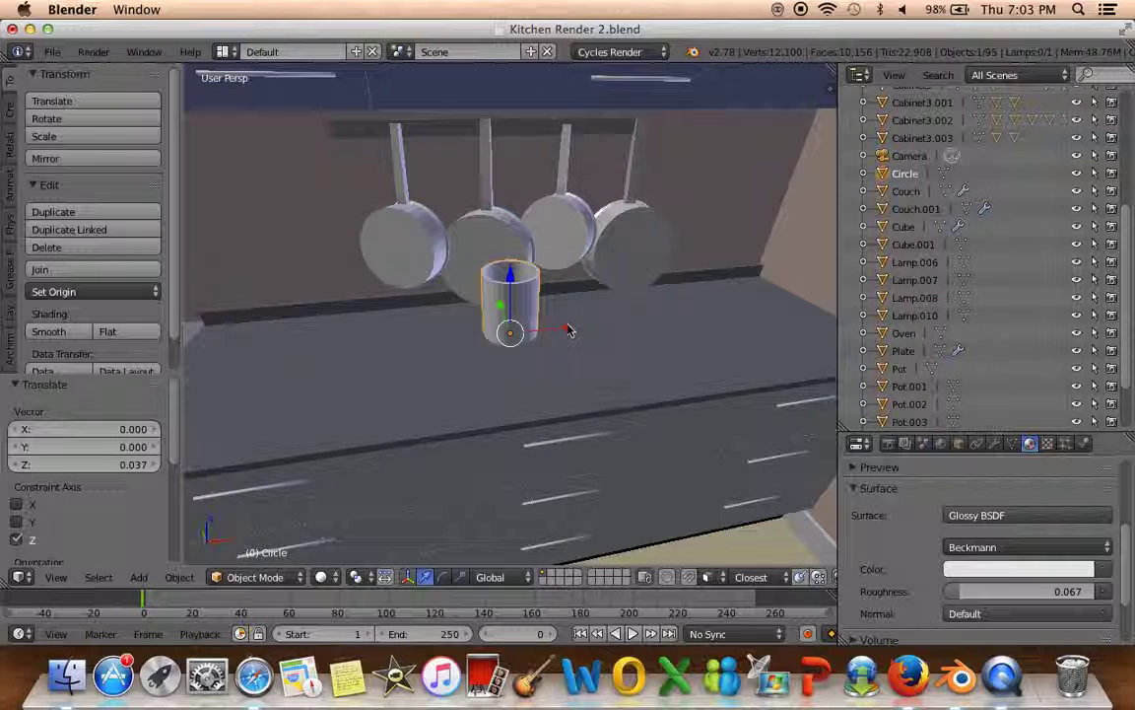
key("g")
left_click(730, 328)
key("g")
key("x")
left_click(734, 367)
middle_click_drag(734, 366, 464, 355)
key("s")
left_click(623, 339)
key("g")
key("x")
left_click(532, 296)
Set the cup's resting height on the counter and enlarge it slightly by 1.129
middle_click_drag(532, 296, 488, 259)
key("g")
key("z")
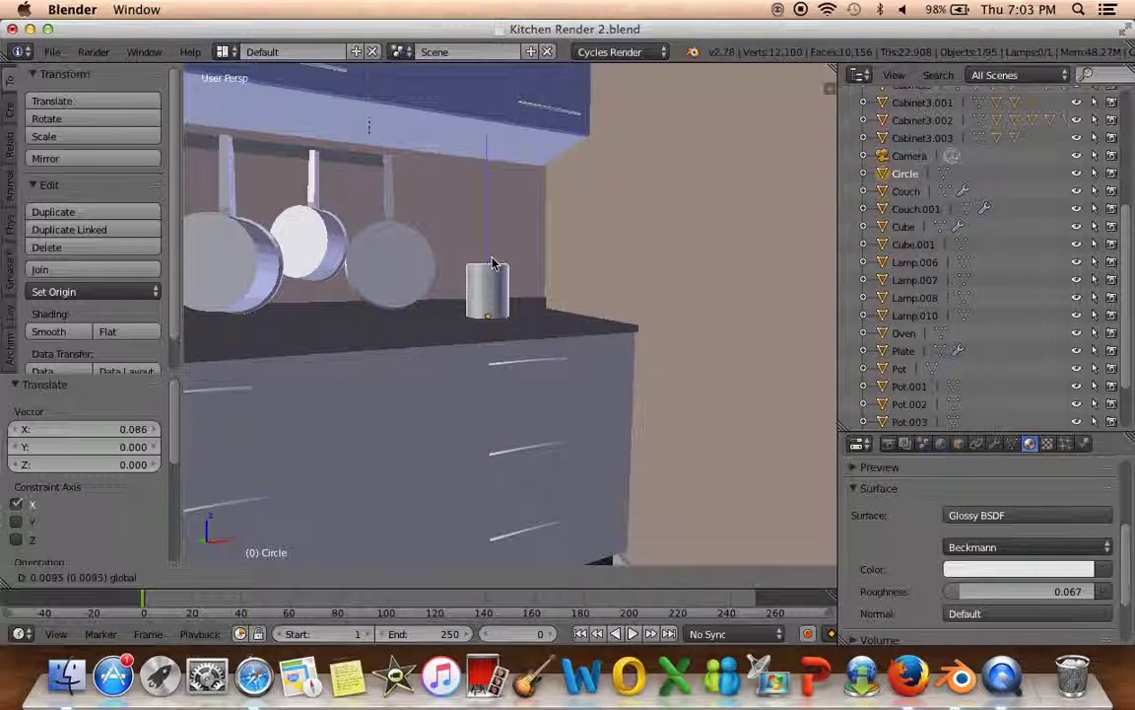
left_click(493, 265)
mouse_move(493, 264)
middle_mouse_down()
mouse_move(489, 350)
mouse_move(739, 355)
mouse_move(506, 371)
middle_mouse_up()
key("s")
left_click(774, 356)
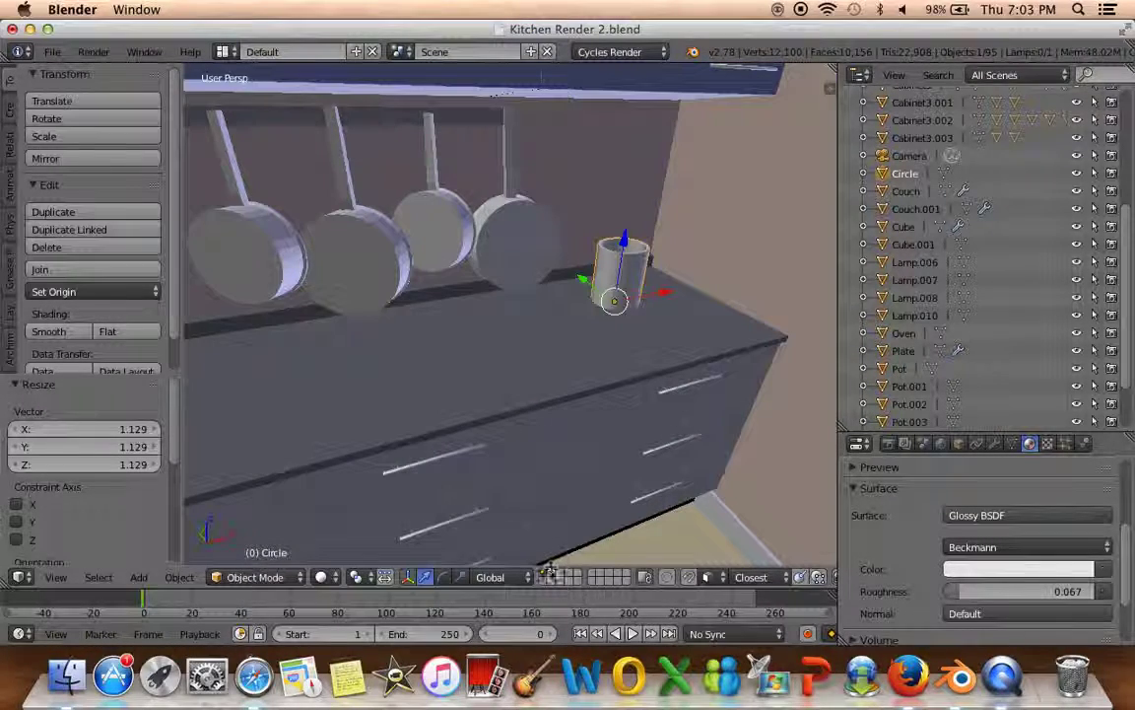
mouse_move(557, 284)
middle_mouse_down()
mouse_move(540, 374)
mouse_move(499, 372)
mouse_move(501, 524)
middle_mouse_up()
scroll(499, 372, "up", 4)
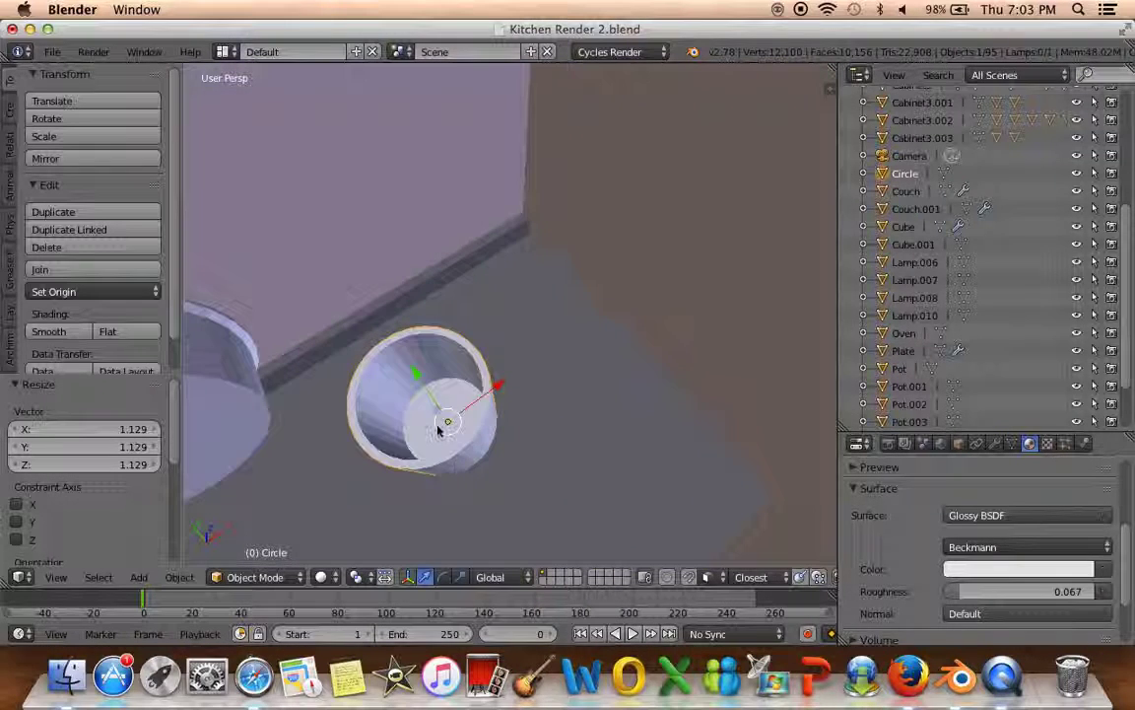
Snap the 3D cursor to the cylinder with Cursor to Selected
key("shift+s")
left_click(413, 506)
mouse_move(413, 506)
middle_mouse_down()
mouse_move(424, 552)
mouse_move(408, 423)
mouse_move(522, 297)
middle_mouse_up()
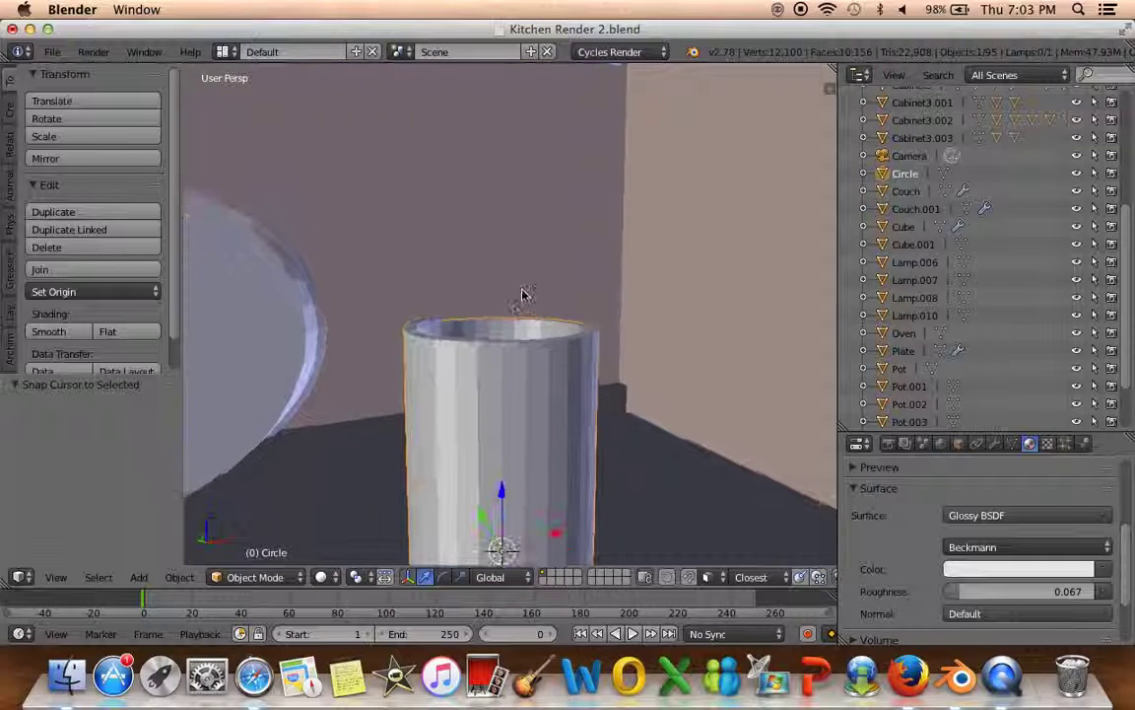
key("shift+a")
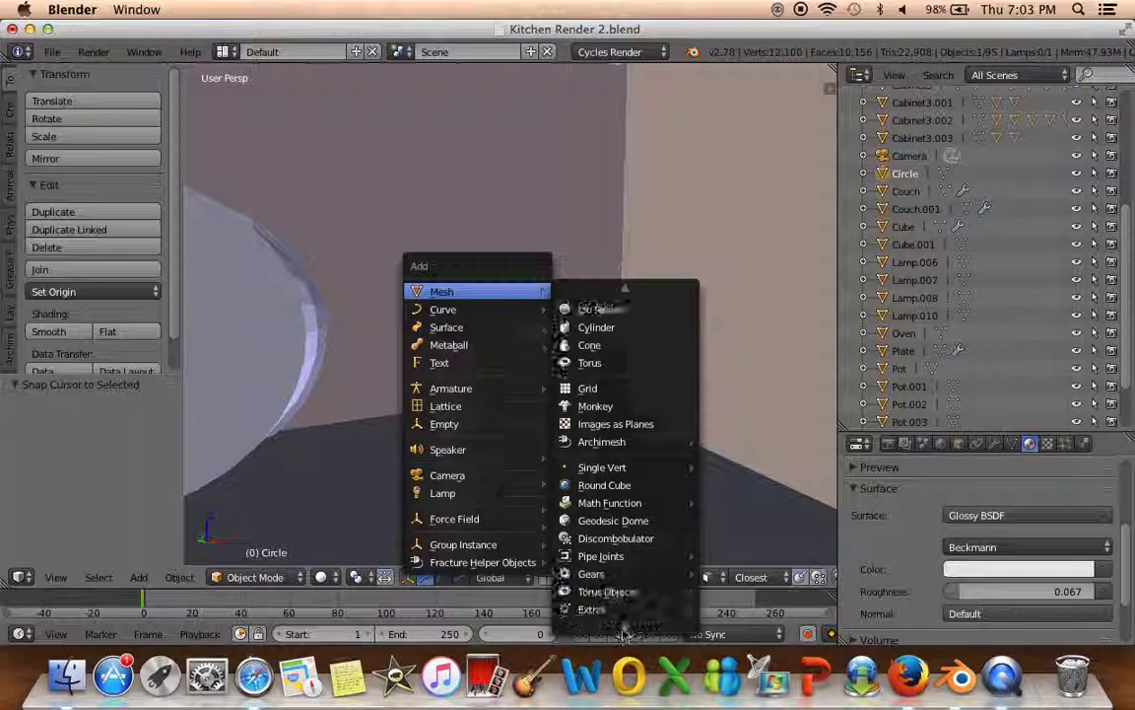
mouse_move(592, 588)
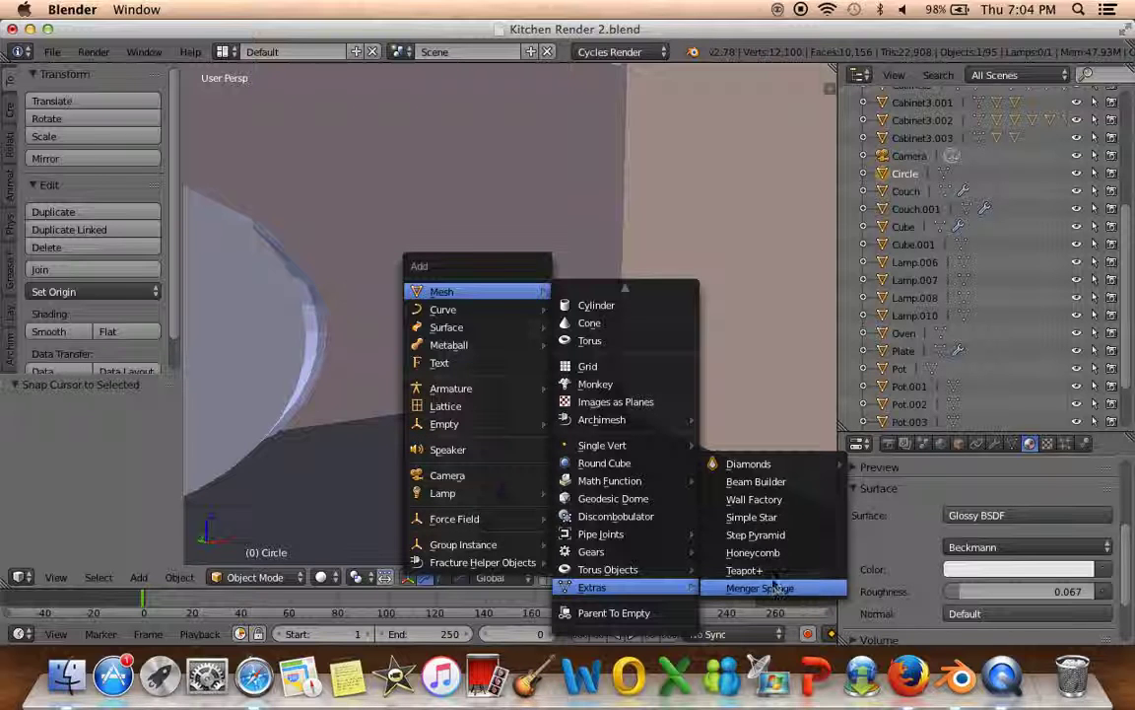
Add a Masonry Wall from the mesh extras, inspect it, then delete it
left_click(754, 498)
scroll(619, 429, "down", 2)
scroll(596, 414, "down", 2)
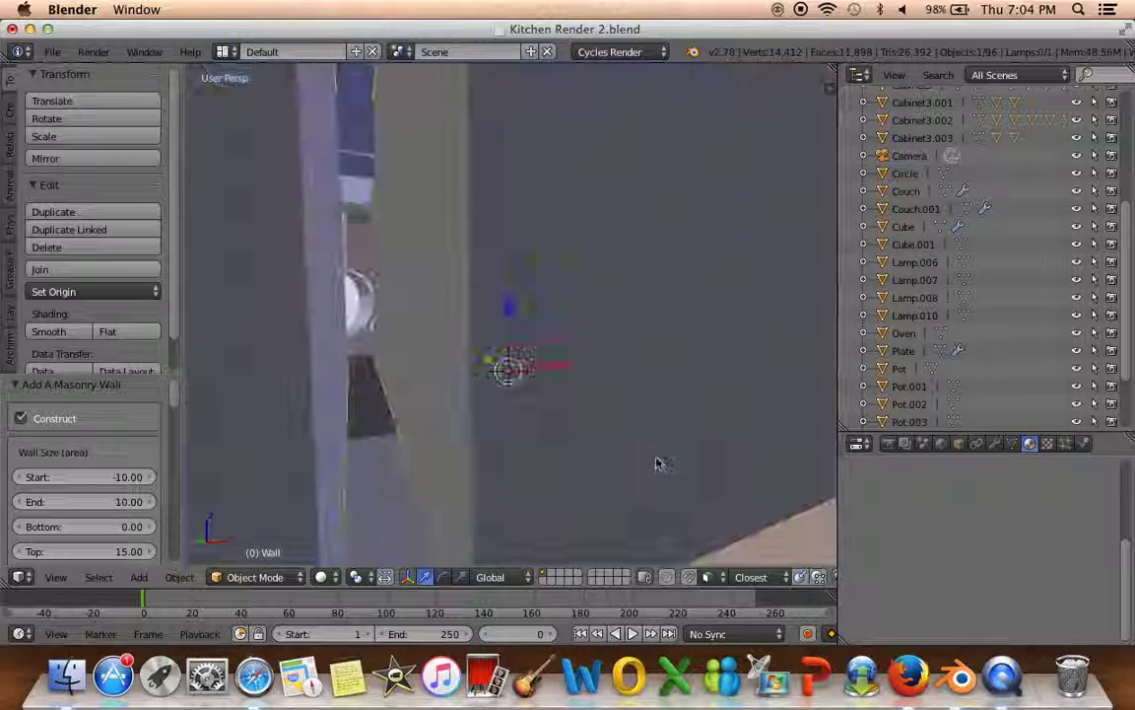
scroll(660, 463, "down", 3)
mouse_move(660, 464)
middle_mouse_down()
mouse_move(573, 449)
mouse_move(545, 367)
mouse_move(579, 383)
middle_mouse_up()
scroll(573, 449, "down", 3)
scroll(578, 448, "down", 3)
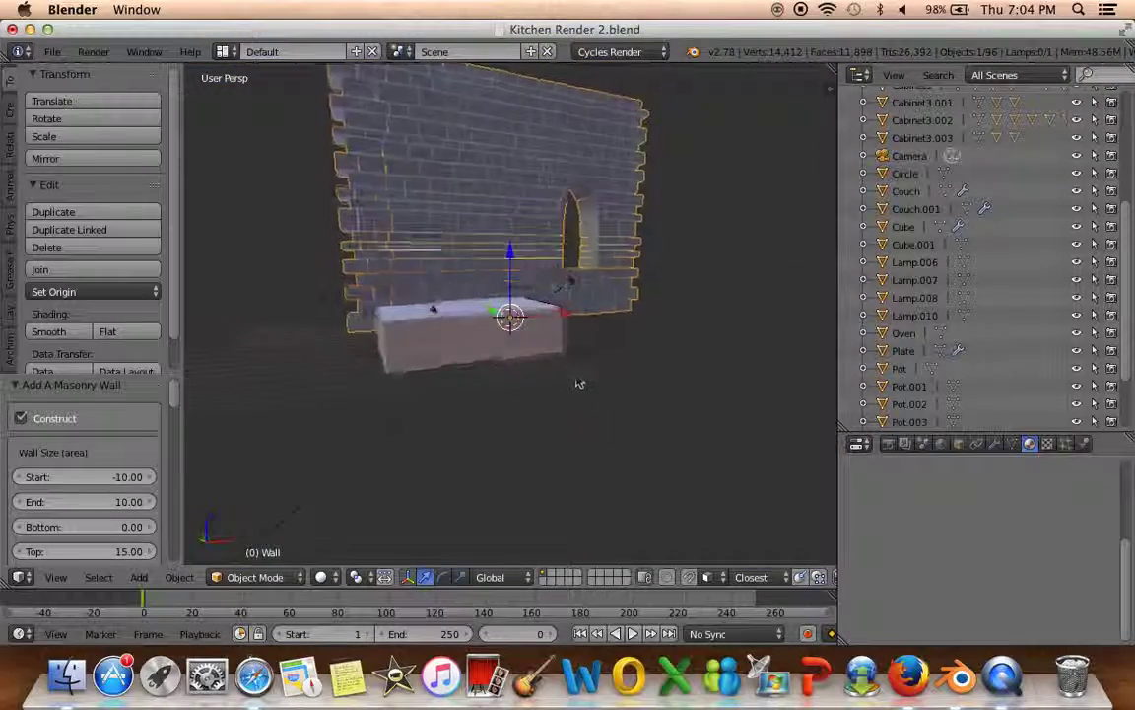
key("Delete")
Add a Beam Builder object, centre and orbit around it, then delete it
scroll(578, 380, "up", 5)
scroll(562, 398, "up", 3)
scroll(562, 398, "up", 5)
scroll(561, 399, "up", 3)
key("shift+a")
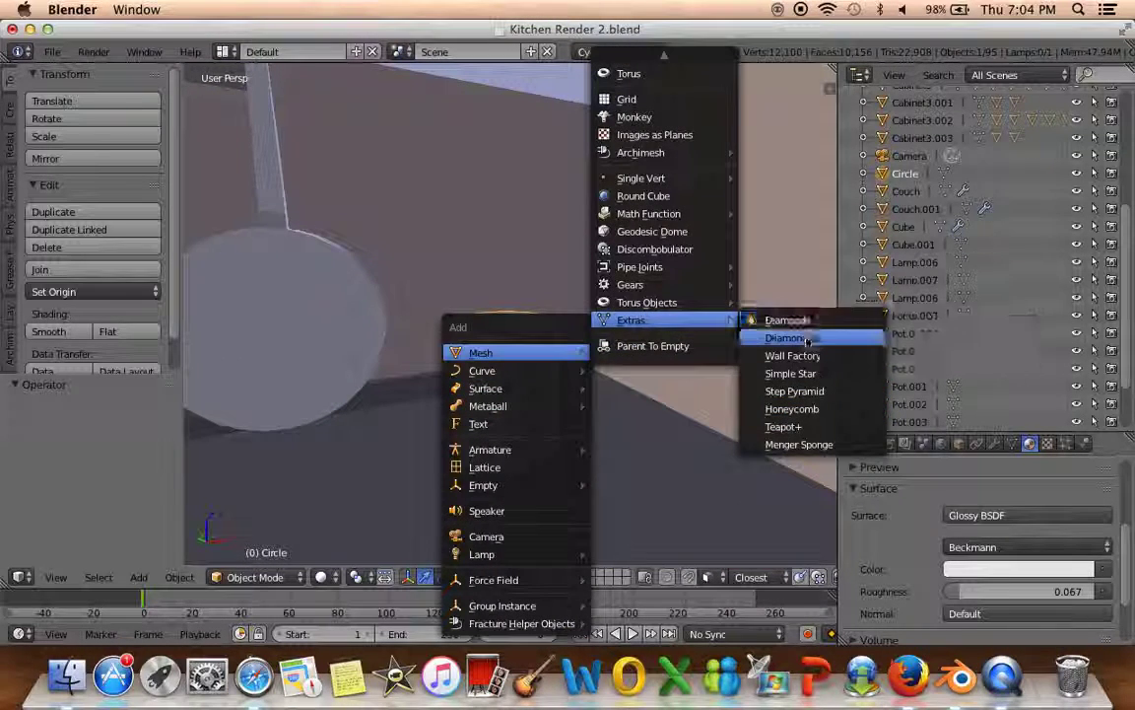
mouse_move(632, 320)
left_click(810, 337)
key("KP_Decimal")
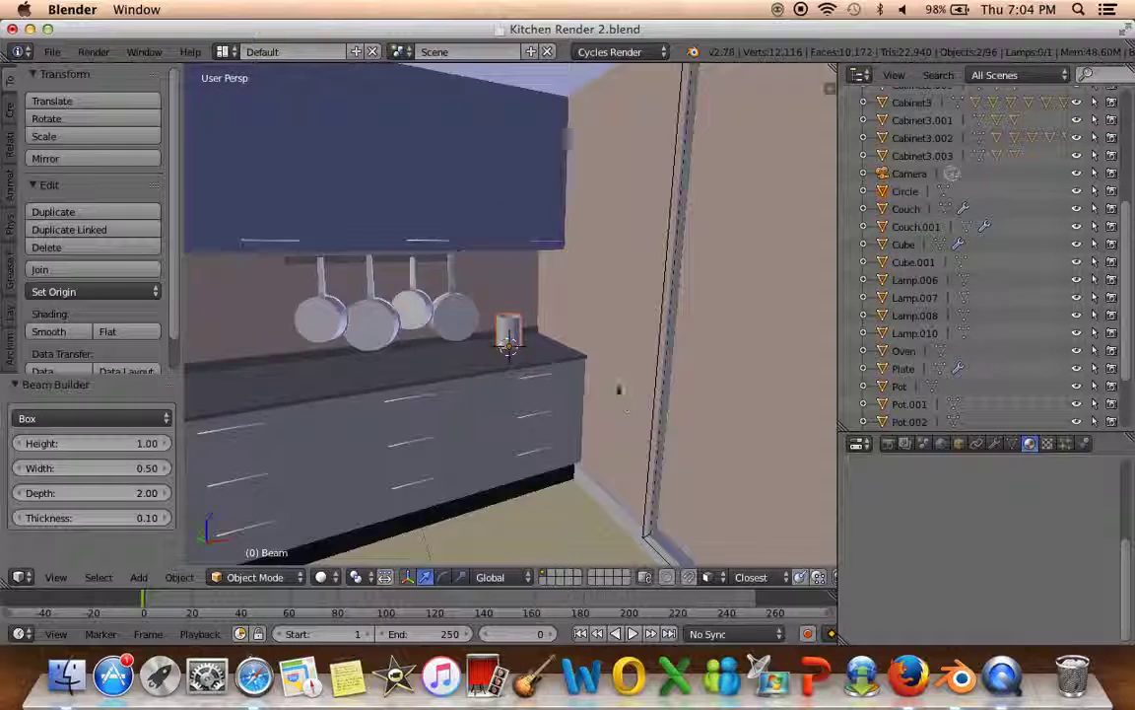
mouse_move(582, 426)
middle_mouse_down()
mouse_move(553, 363)
mouse_move(616, 311)
mouse_move(640, 324)
mouse_move(649, 335)
mouse_move(513, 330)
mouse_move(480, 343)
middle_mouse_up()
key("Delete")
key("KP_Decimal")
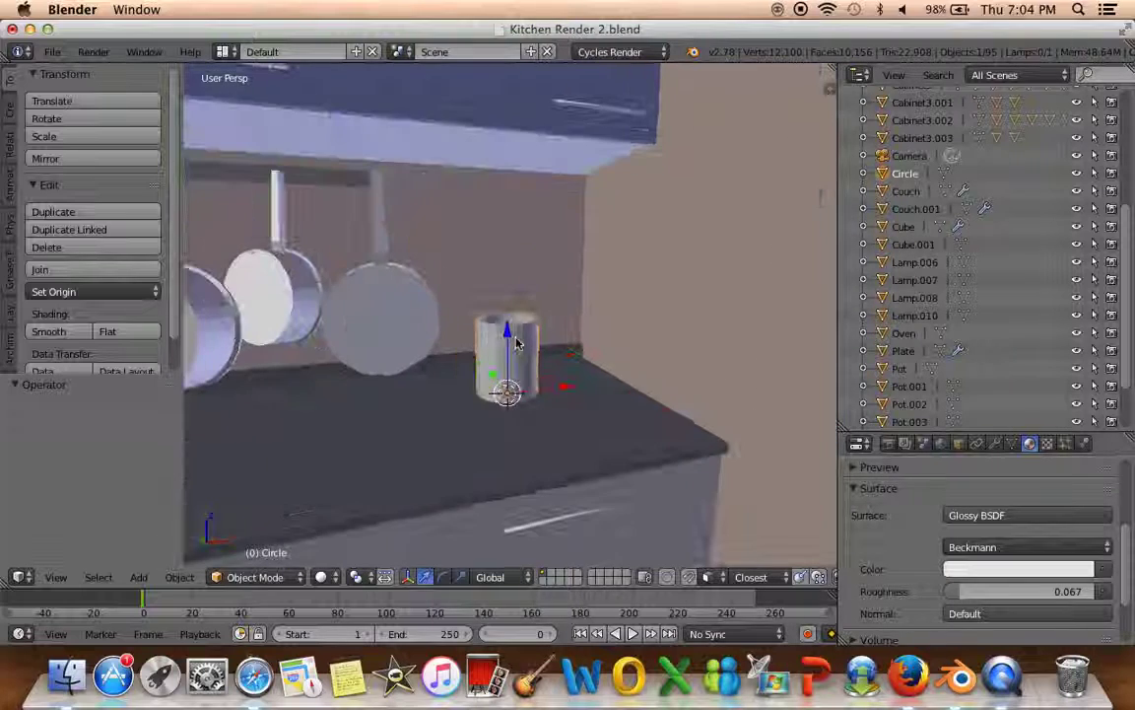
Add a Menger Sponge, align it to the view, inspect it, then undo it
key("shift+a")
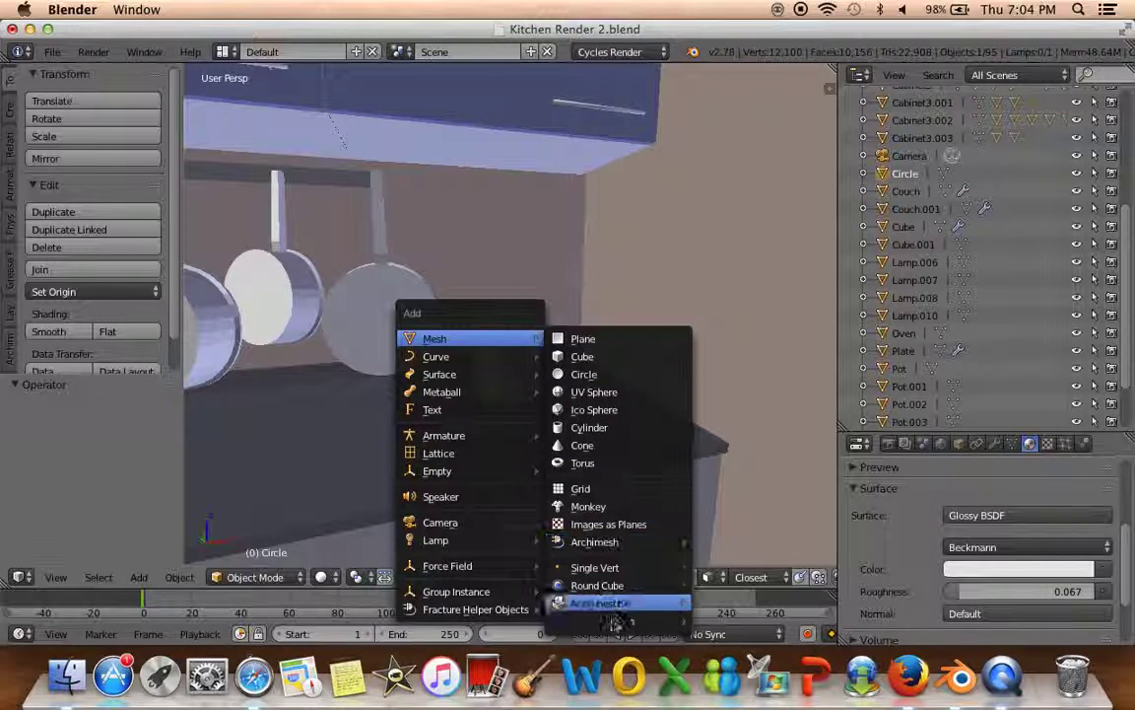
scroll(586, 571, "down", 2)
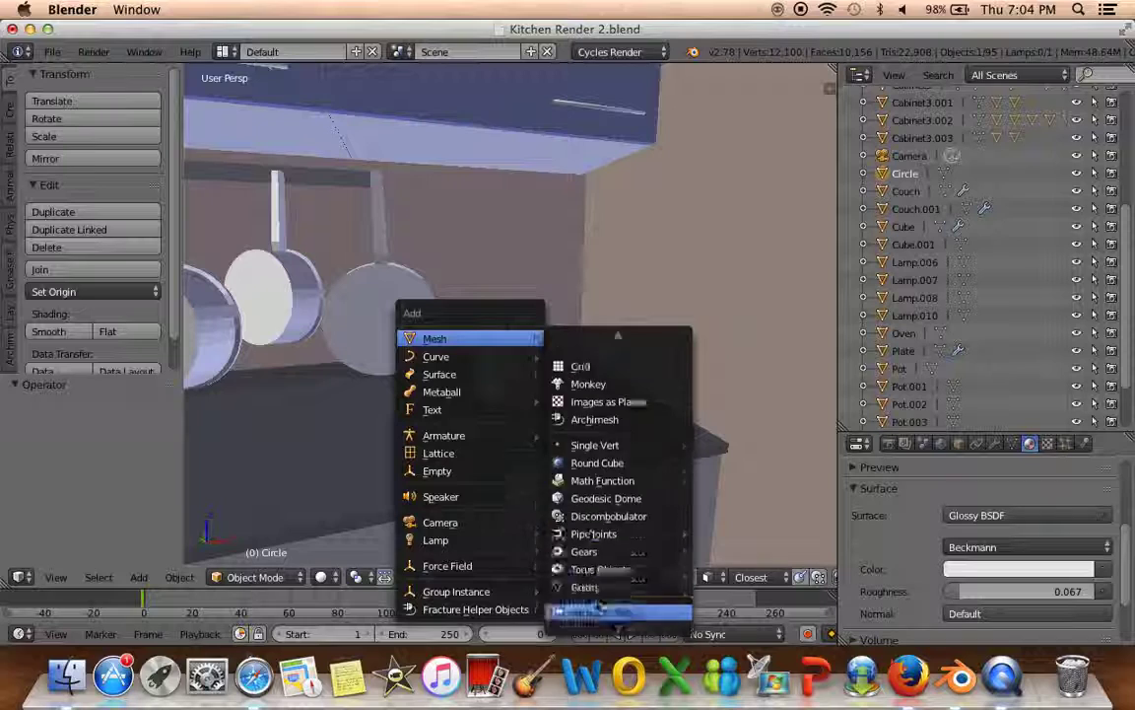
scroll(596, 606, "up", 5)
scroll(598, 603, "down", 5)
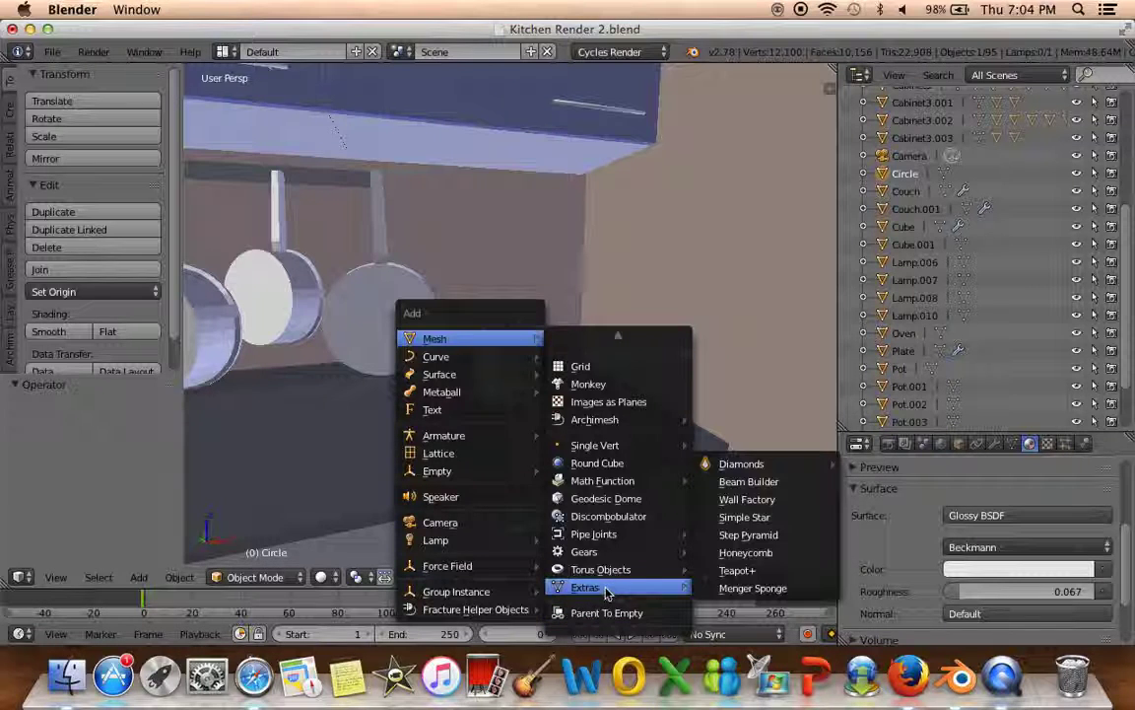
left_click(754, 589)
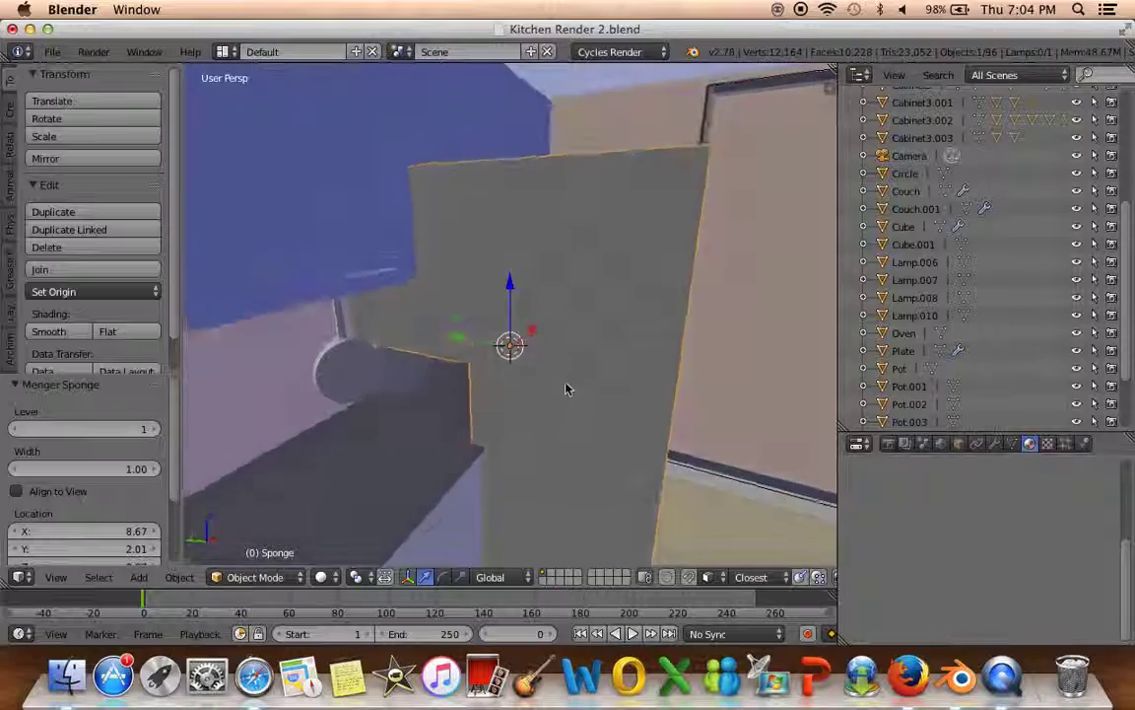
middle_click_drag(568, 367, 493, 380)
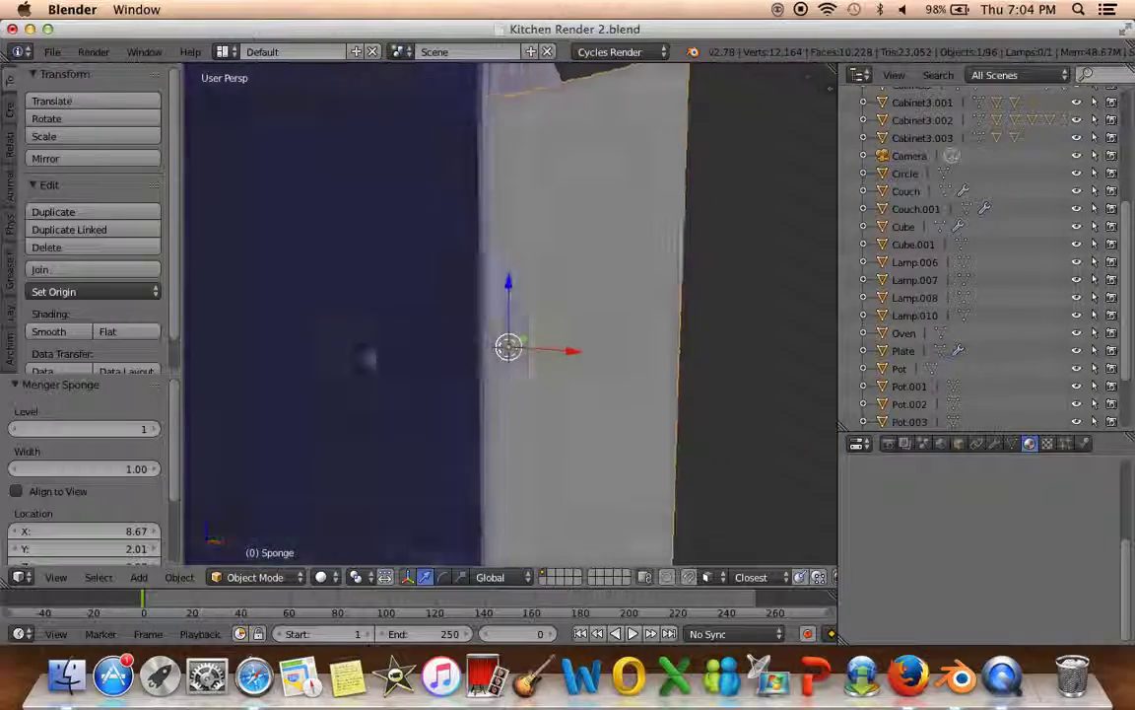
mouse_move(365, 357)
middle_mouse_down()
mouse_move(305, 399)
mouse_move(223, 393)
mouse_move(300, 385)
middle_mouse_up()
left_click(58, 496)
middle_click_drag(301, 436, 527, 419)
key("ctrl+z")
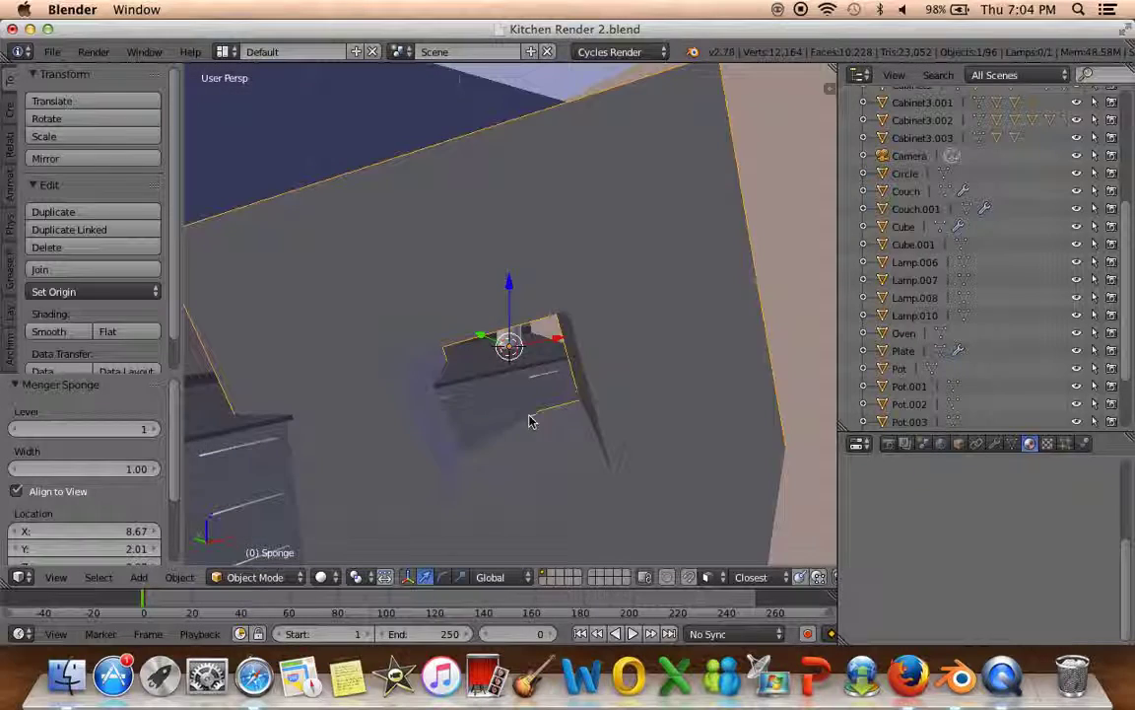
Add a Teapot+ object at the 3D cursor by the cup
scroll(527, 419, "down", 5)
key("shift+a")
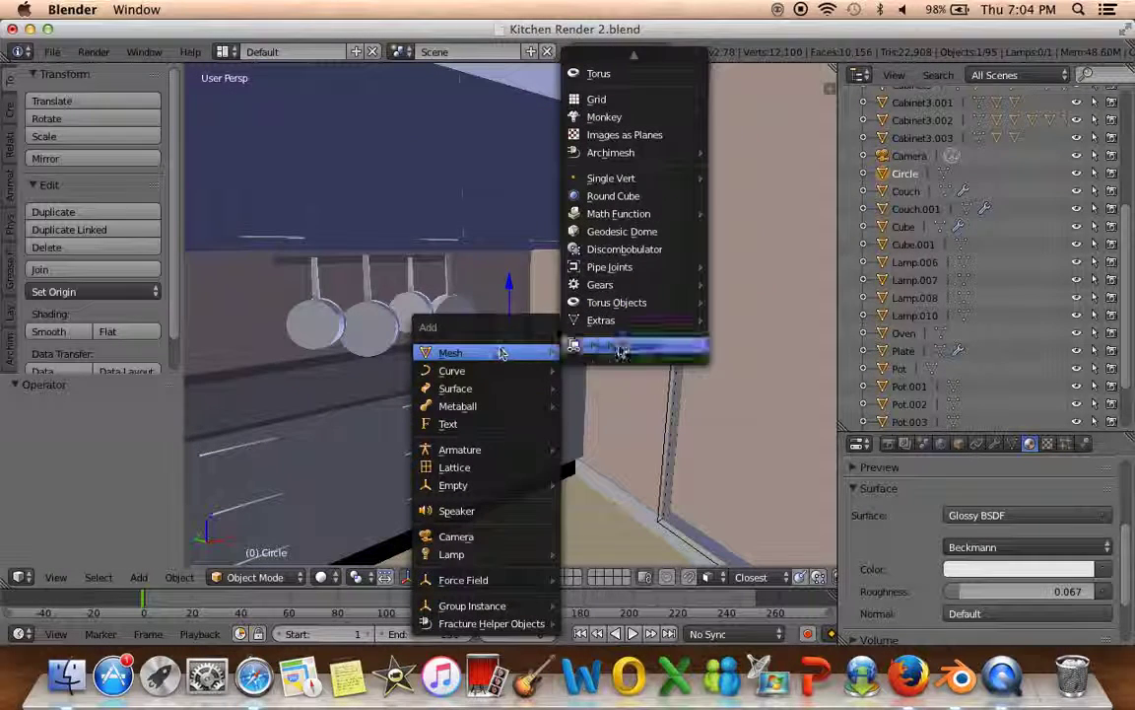
left_click(775, 426)
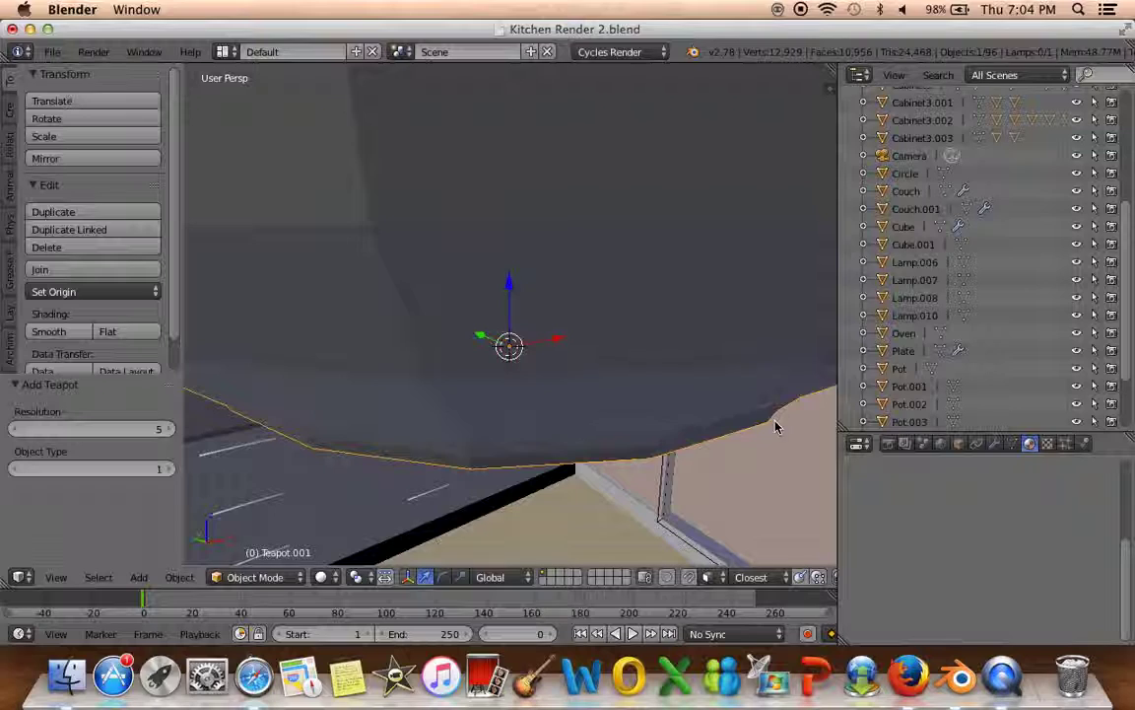
Switch the Teapot+ object to the spoon shape, zoom in on it beside the cup, and begin scaling it
scroll(592, 433, "down", 4)
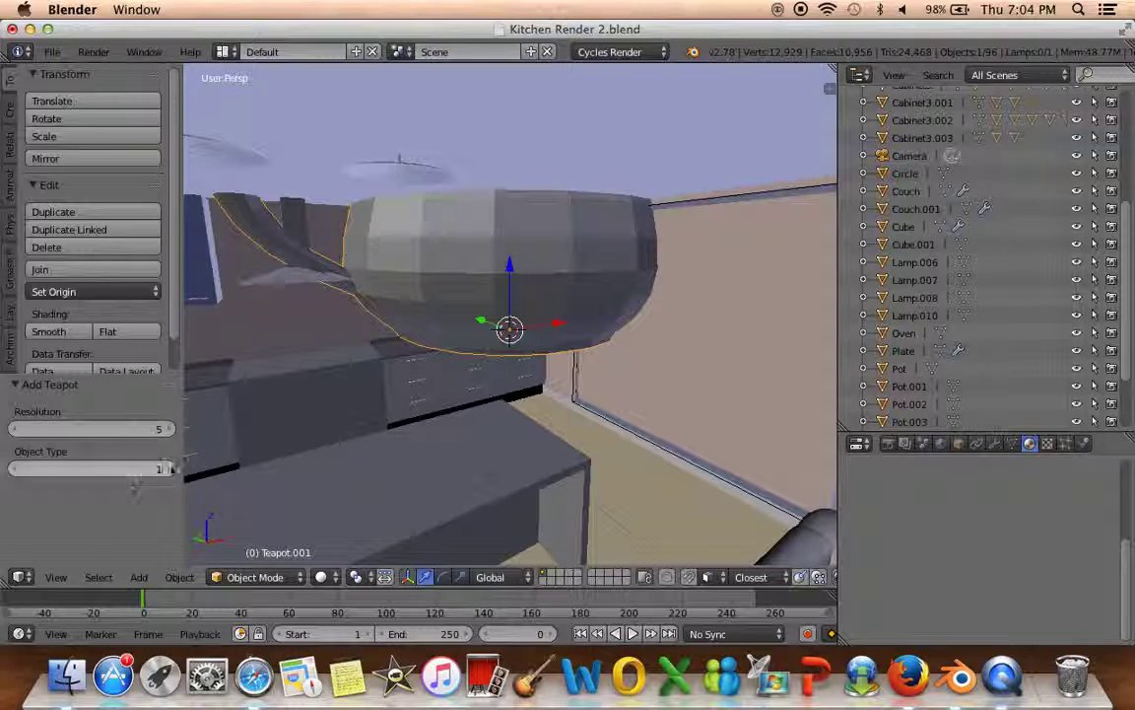
left_click(170, 469)
scroll(473, 404, "up", 3)
scroll(483, 414, "up", 3)
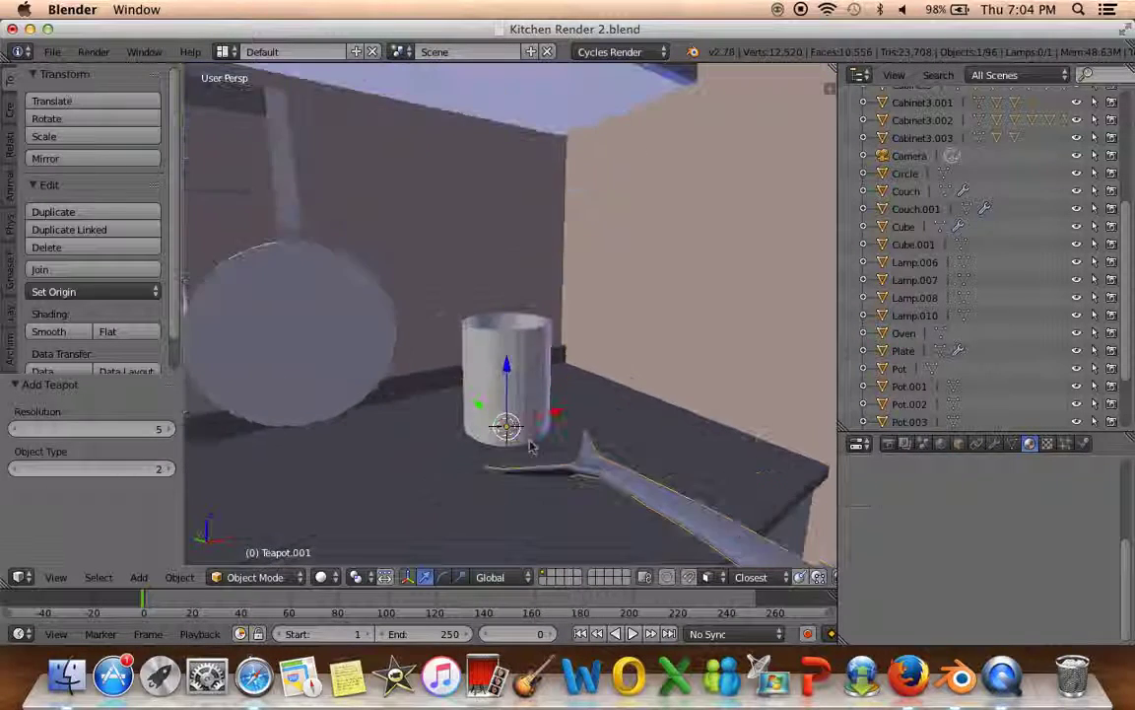
scroll(496, 426, "up", 2)
middle_click_drag(496, 426, 463, 449)
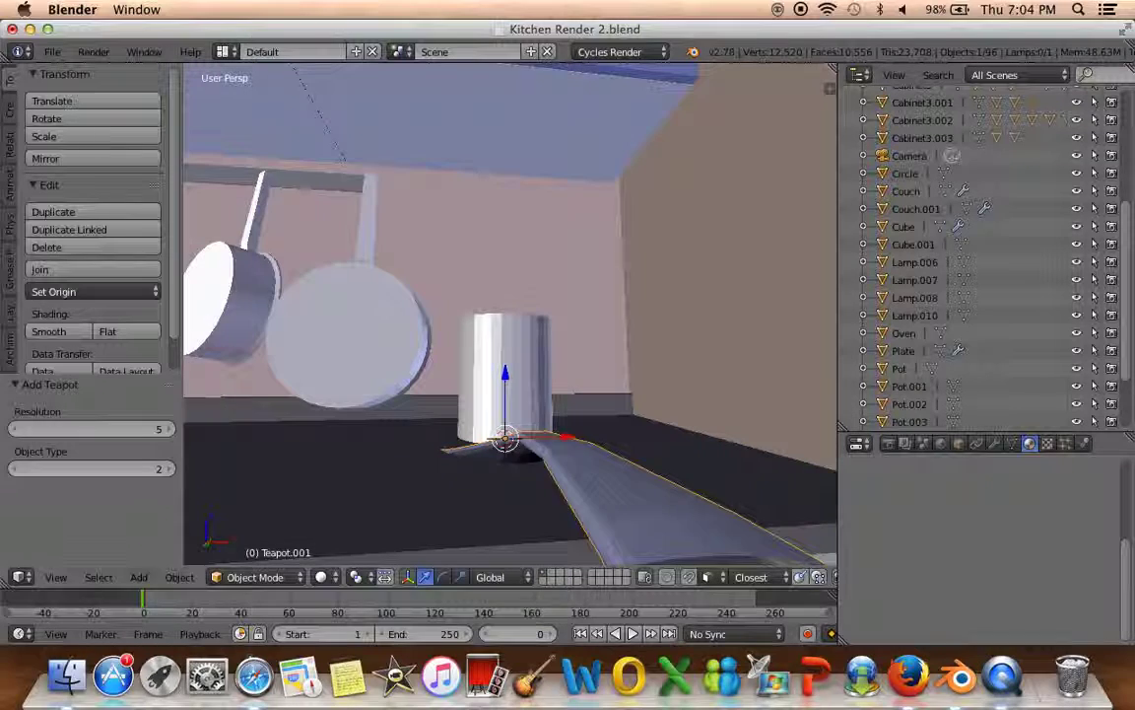
mouse_move(256, 446)
middle_mouse_down()
mouse_move(510, 549)
mouse_move(488, 529)
mouse_move(711, 482)
middle_mouse_up()
key("s")
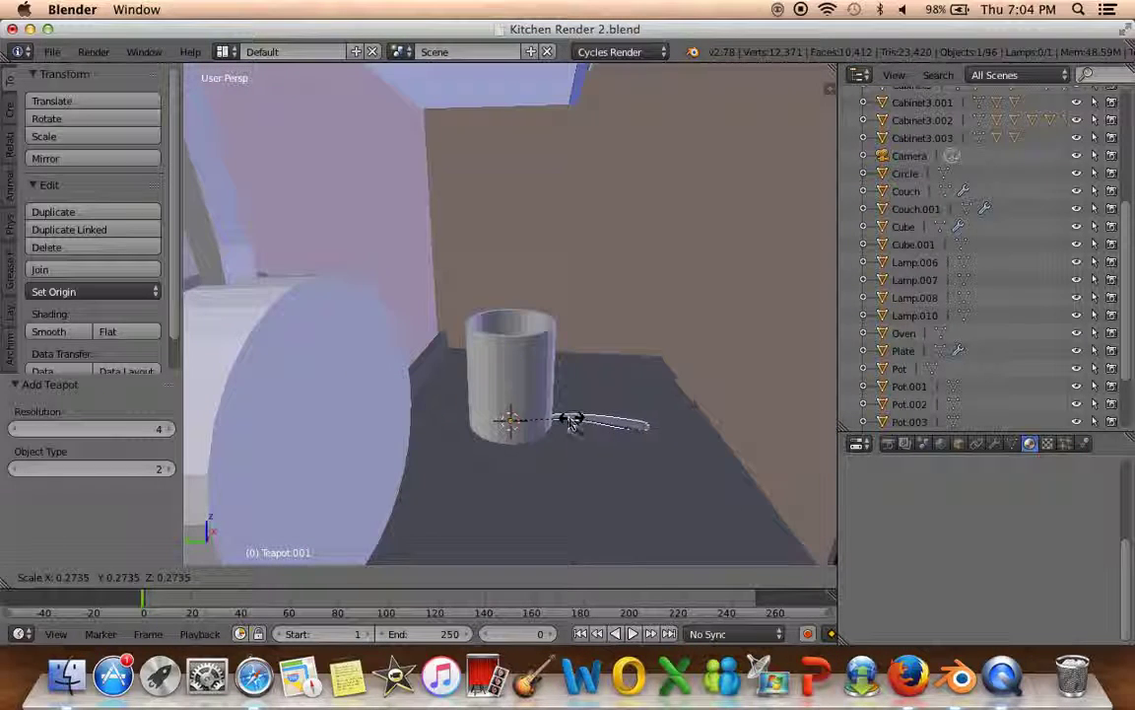
Confirm the spoon's smaller size, tilt it 90° about X, and raise it above the cup
left_click(602, 436)
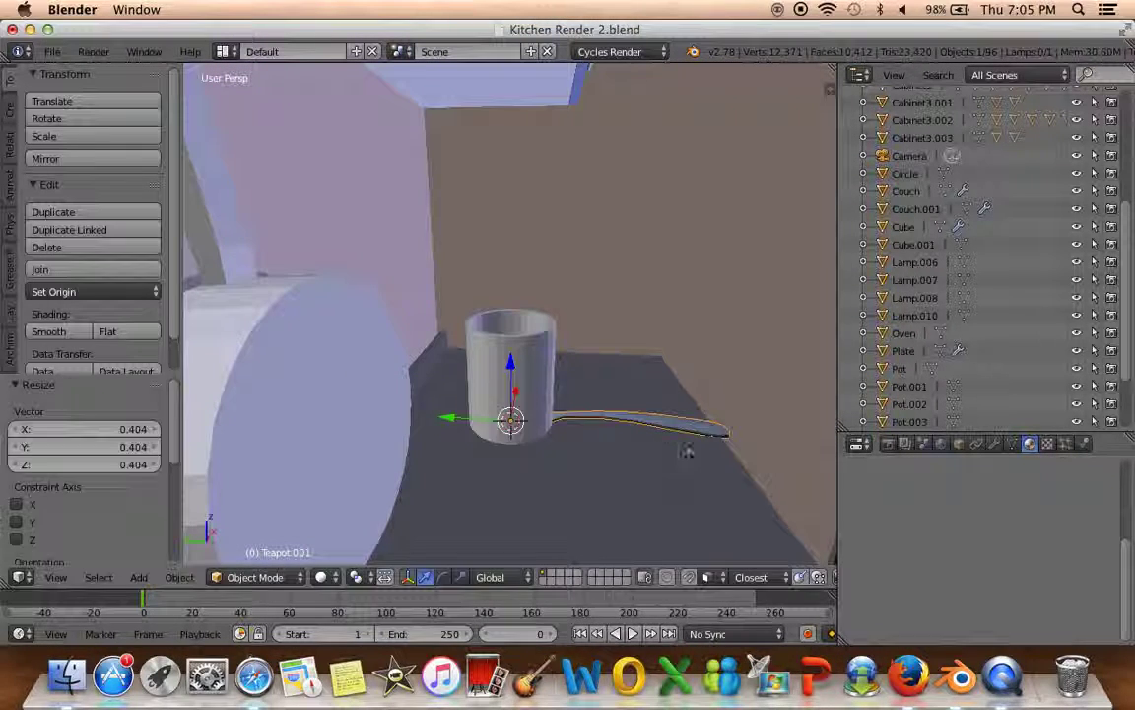
key("r")
key("Return")
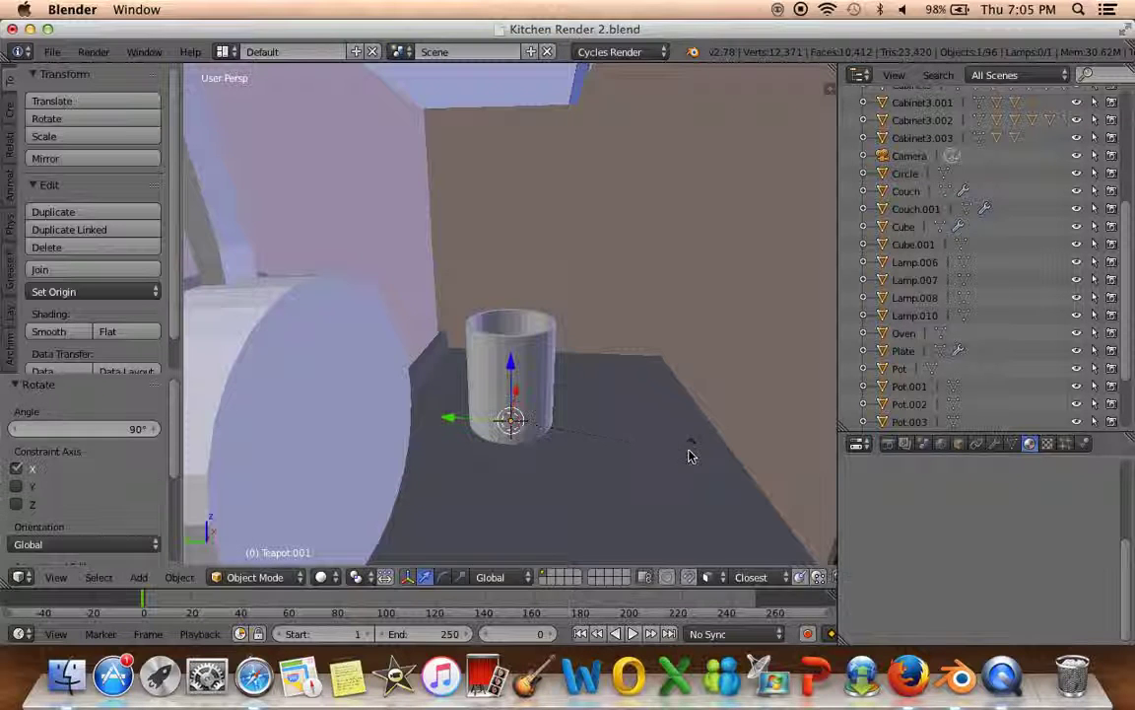
left_click_drag(512, 365, 514, 328)
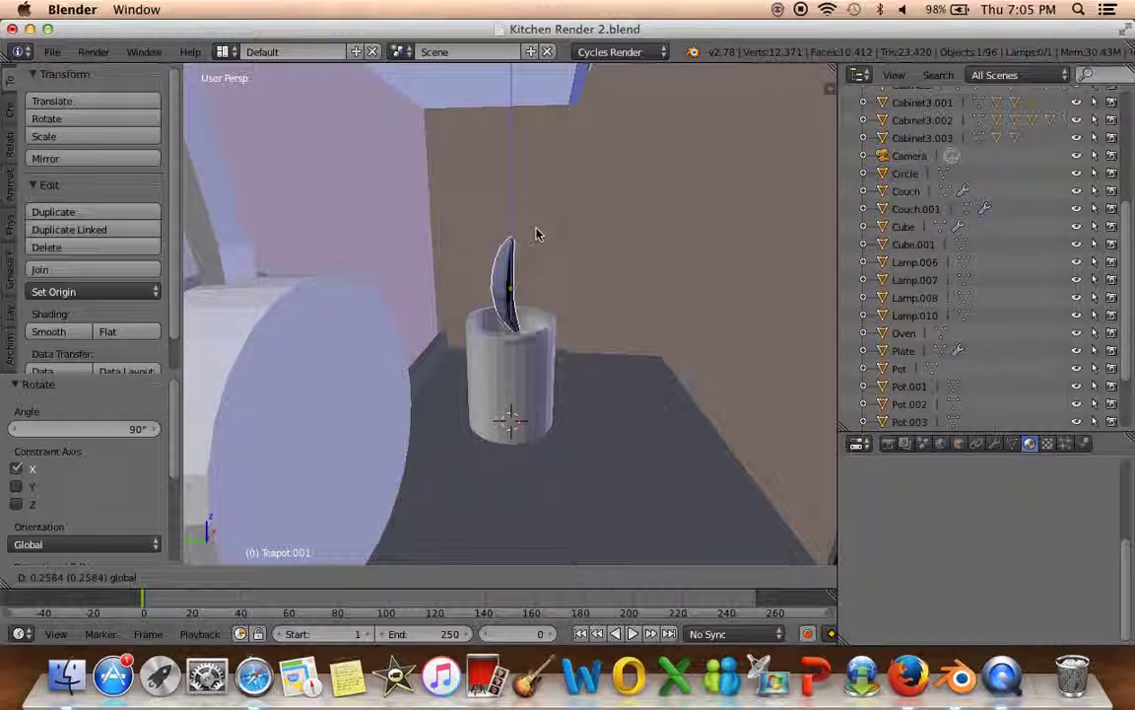
left_click_drag(541, 183, 545, 157)
left_click(545, 156)
middle_click_drag(545, 157, 533, 415)
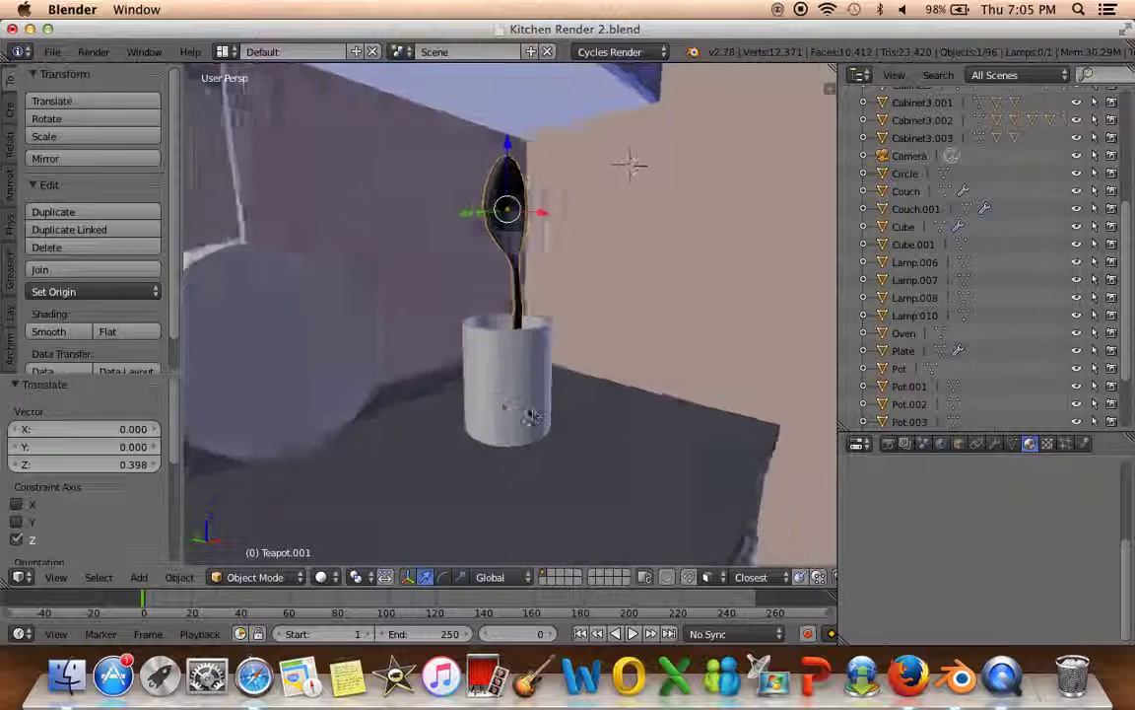
Scale the spoon down slightly, lower it into the cup, and slide it along Y over the cup
key("s")
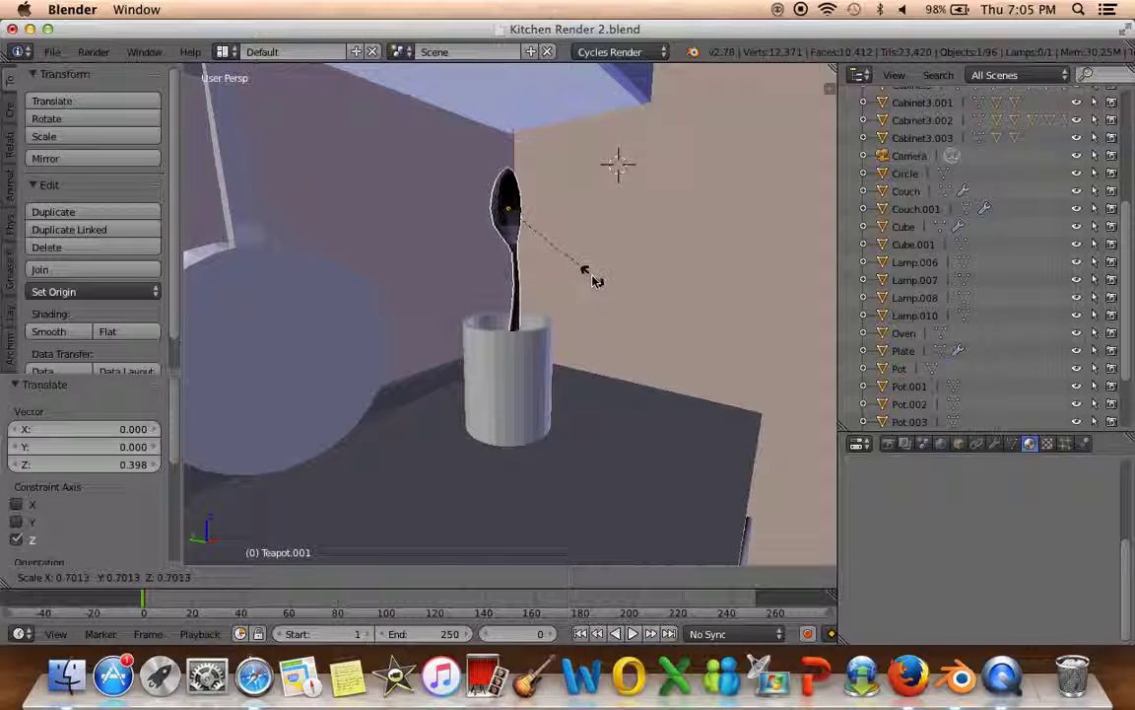
left_click(587, 274)
left_click_drag(507, 143, 519, 197)
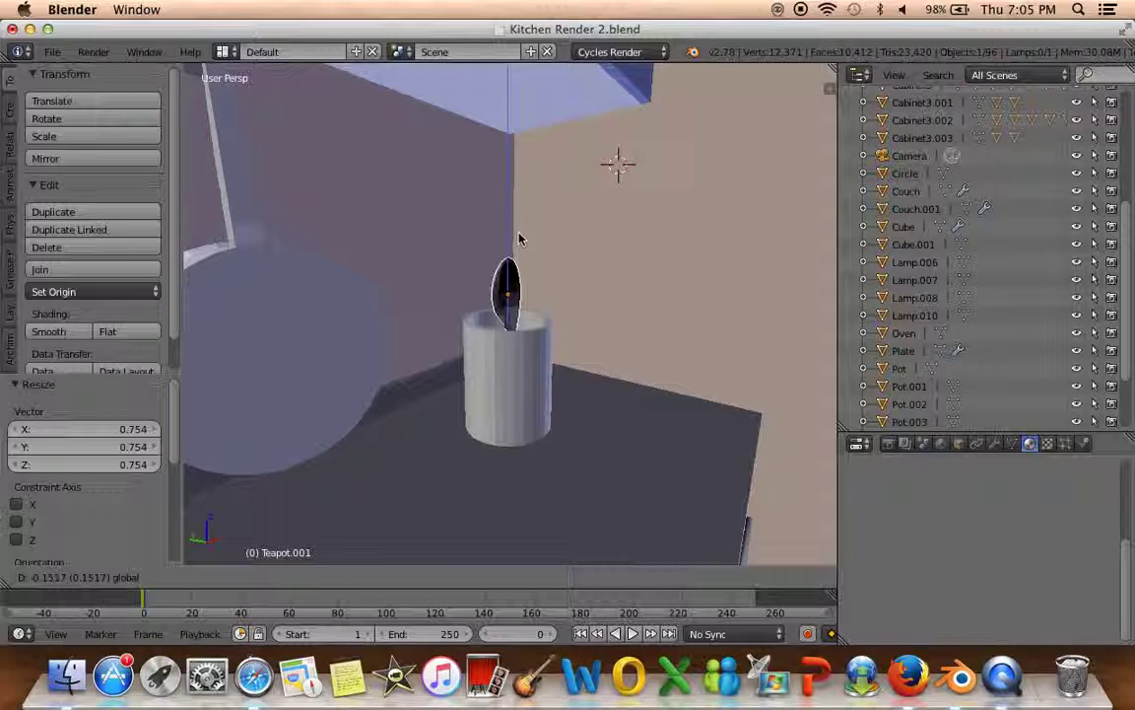
left_click(526, 216)
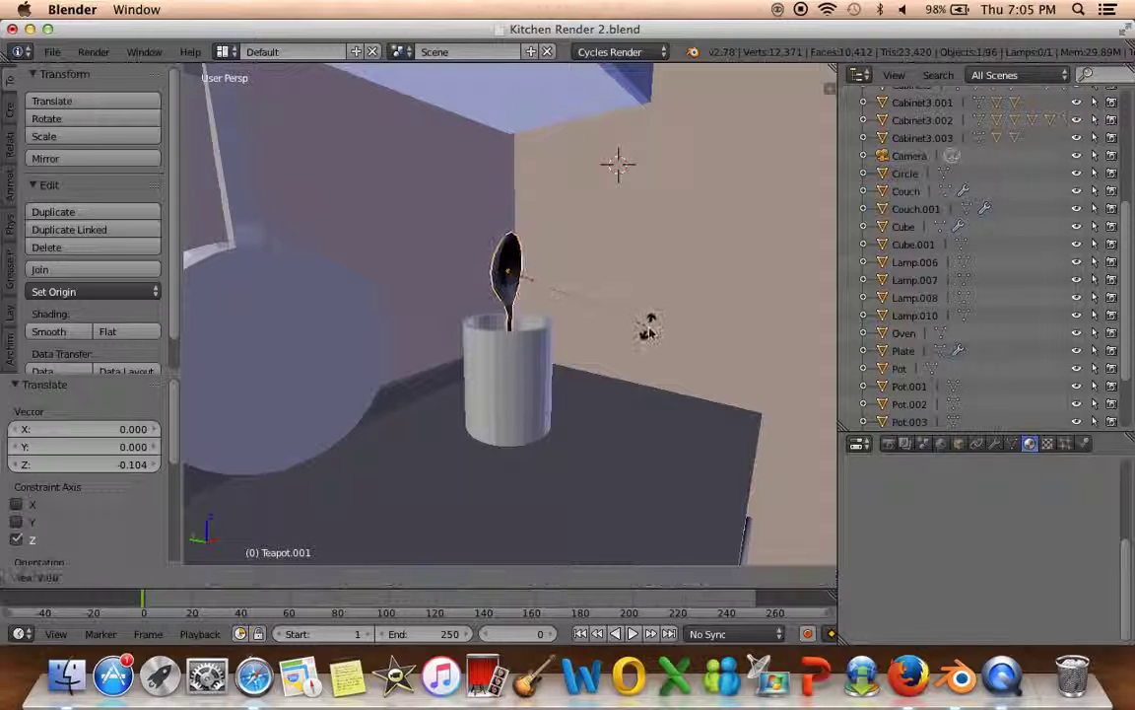
left_click(647, 340)
middle_click_drag(648, 340, 520, 220)
left_click_drag(491, 271, 485, 278)
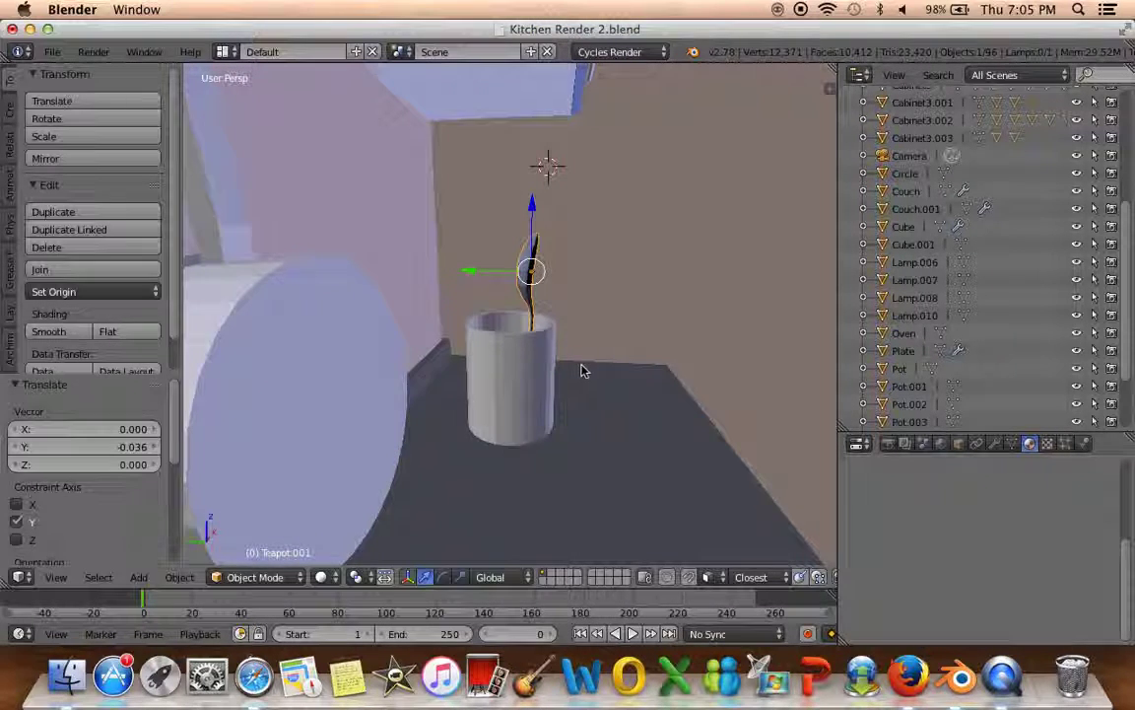
scroll(582, 371, "up", 3)
left_click_drag(500, 225, 685, 257)
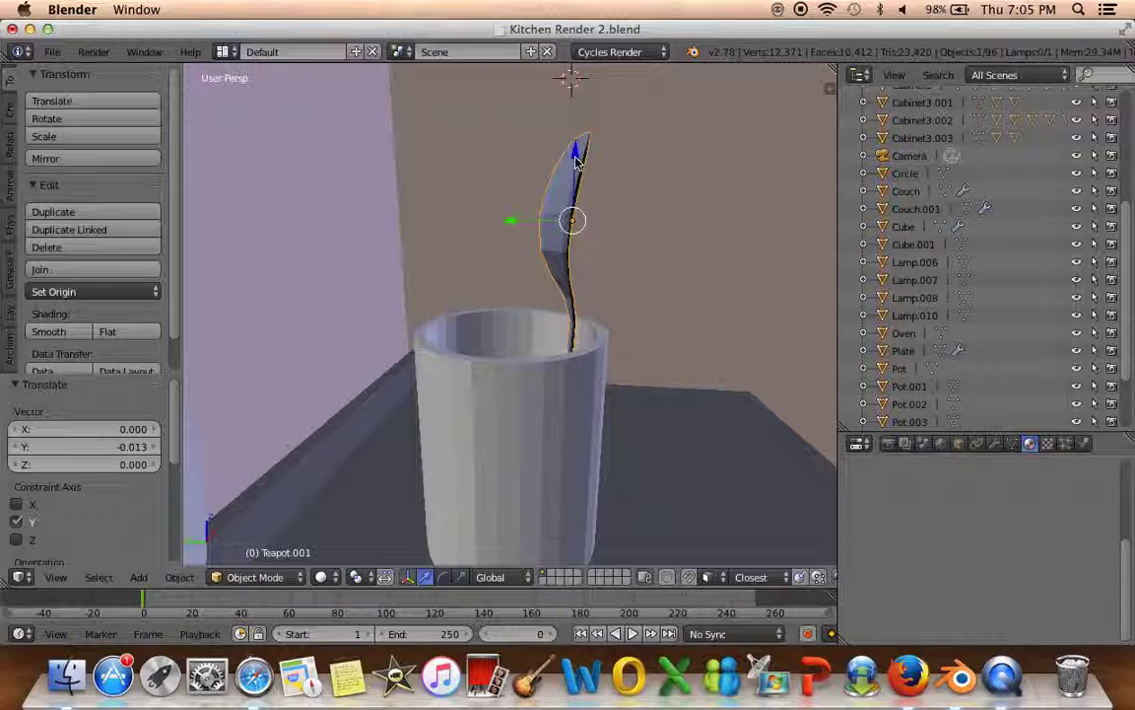
Shrink the spoon to 0.807 and turn it about the Z axis (rz80, then r90z)
key("s")
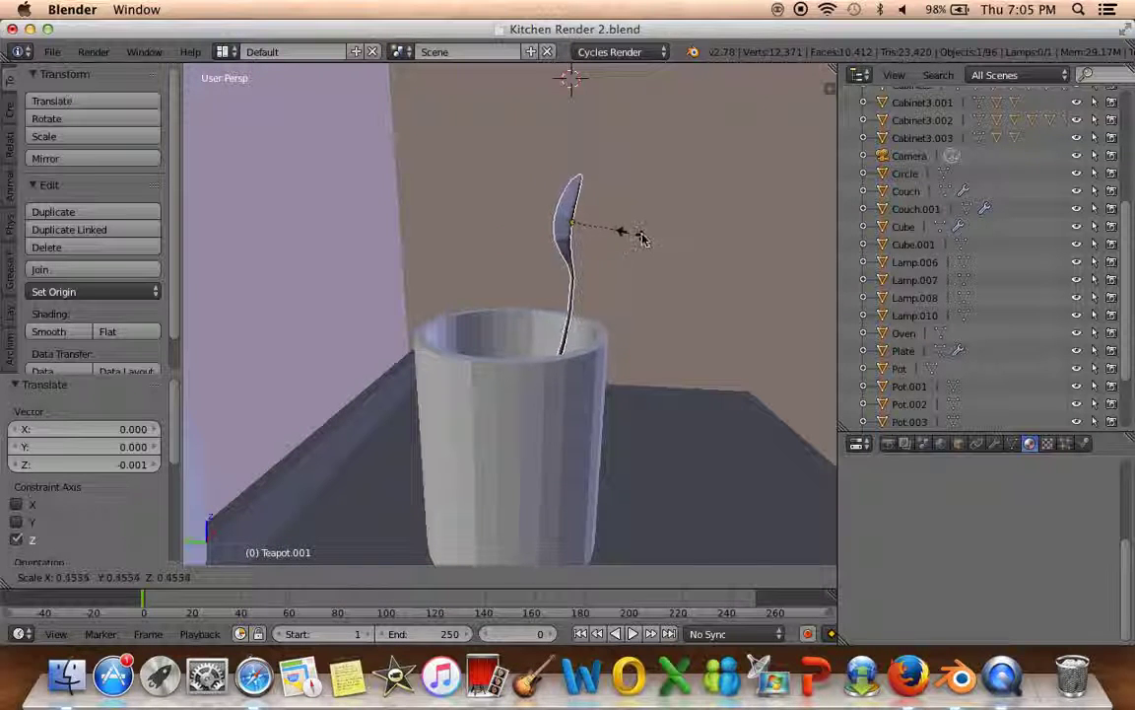
left_click(662, 238)
mouse_move(662, 238)
middle_mouse_down()
mouse_move(631, 295)
mouse_move(631, 261)
middle_mouse_up()
type("rz")
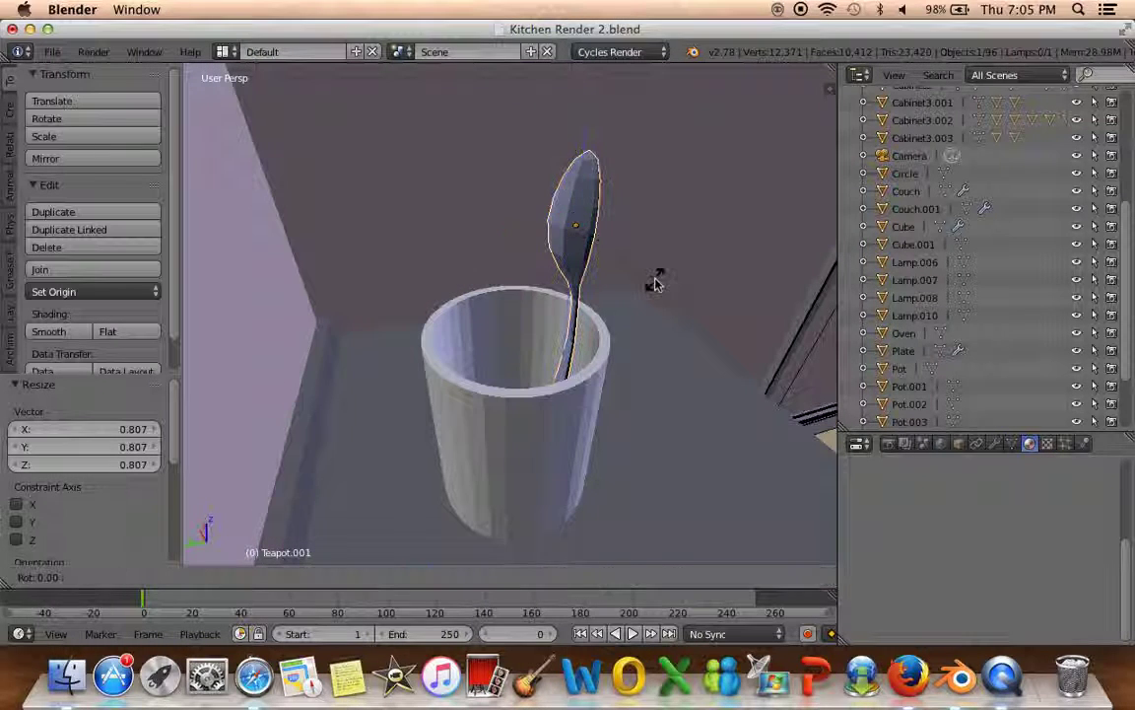
type("80")
key("Return")
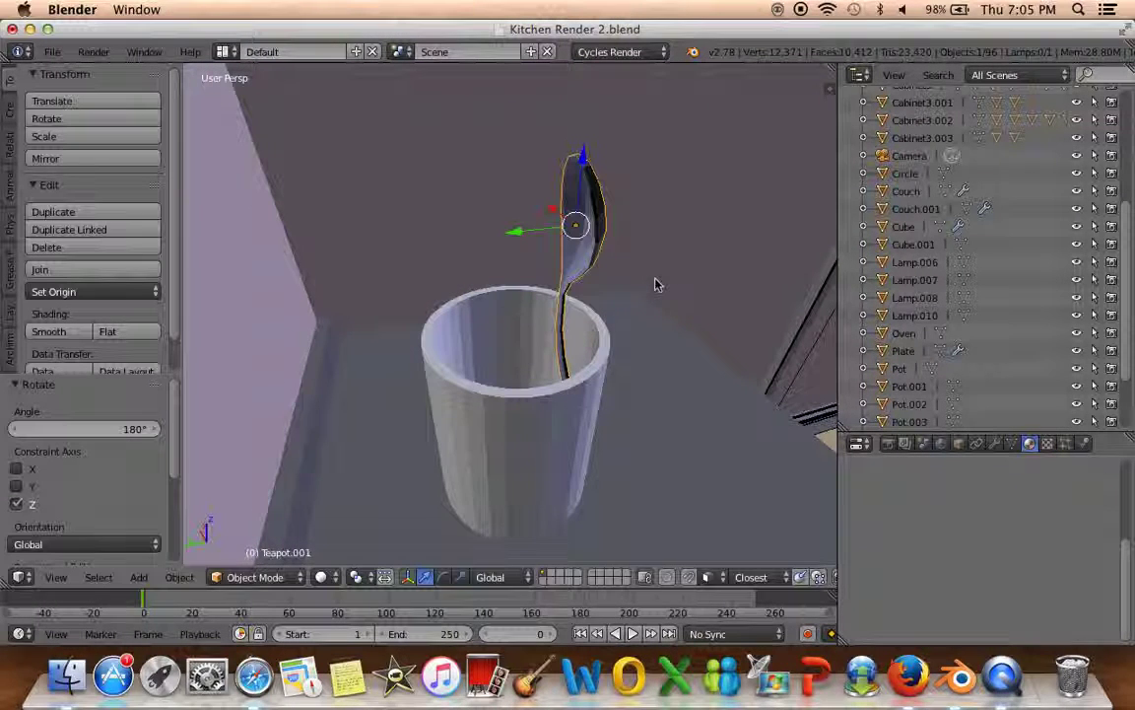
type("r")
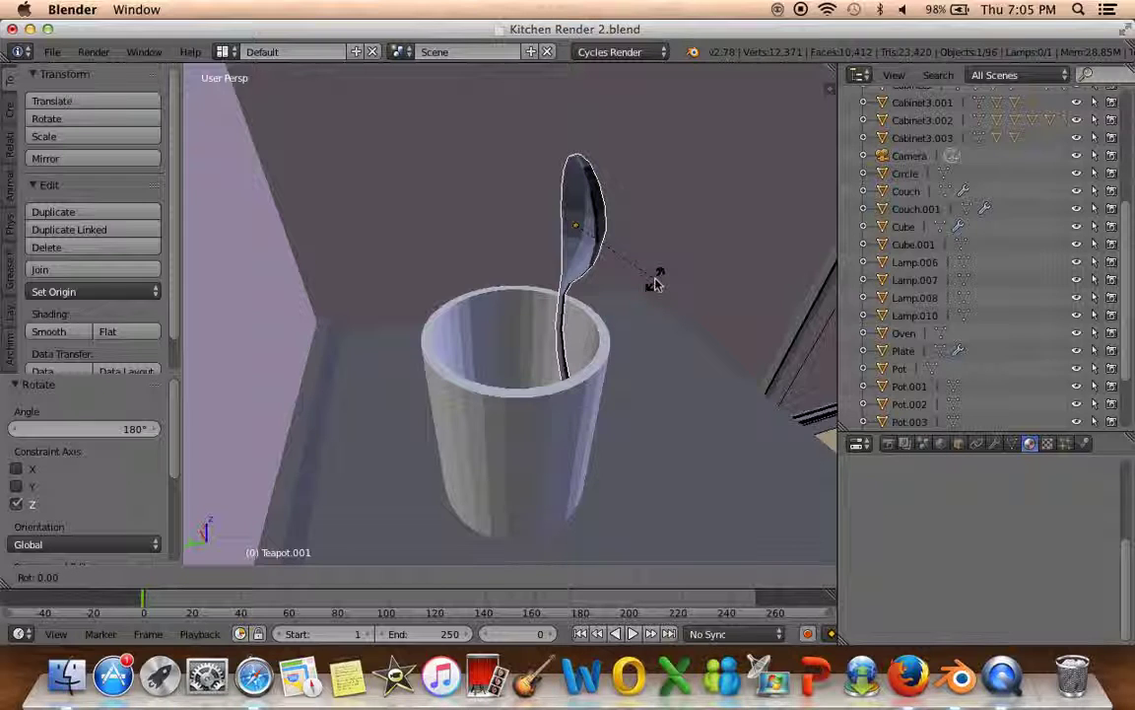
type("90")
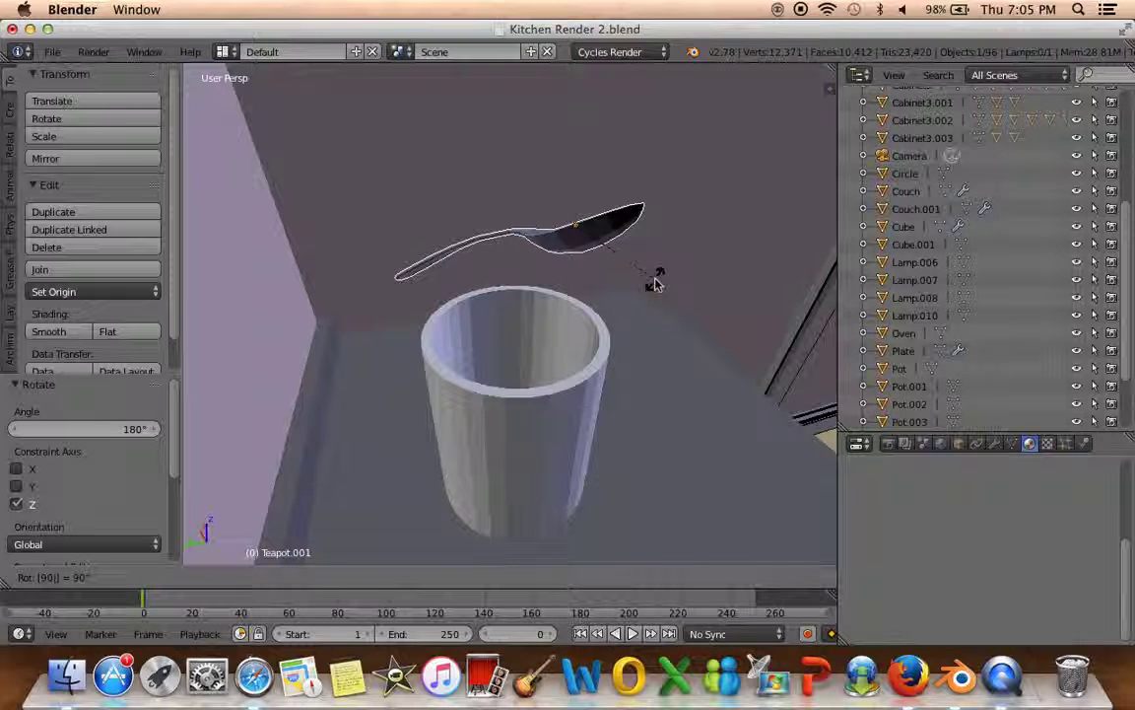
type("z")
key("Return")
Rotate the spoon 90°, then 90° about Z and 90° about X so it stands upright, handle down
mouse_move(659, 279)
middle_mouse_down()
mouse_move(412, 290)
mouse_move(582, 363)
middle_mouse_up()
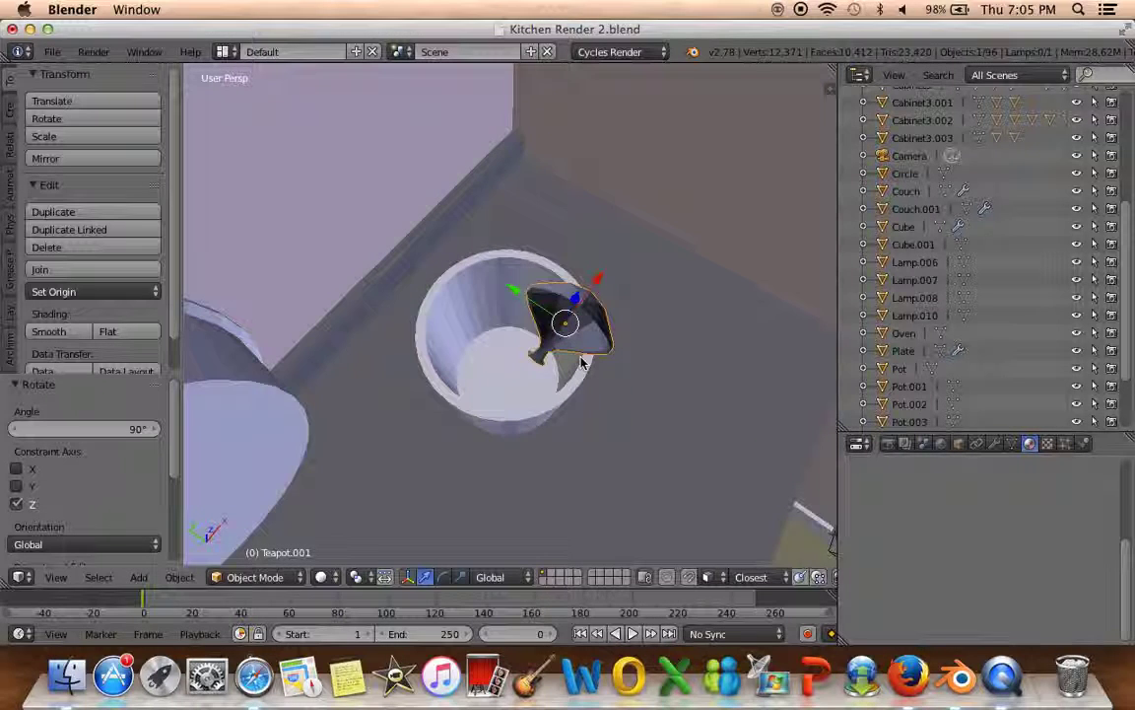
key("r")
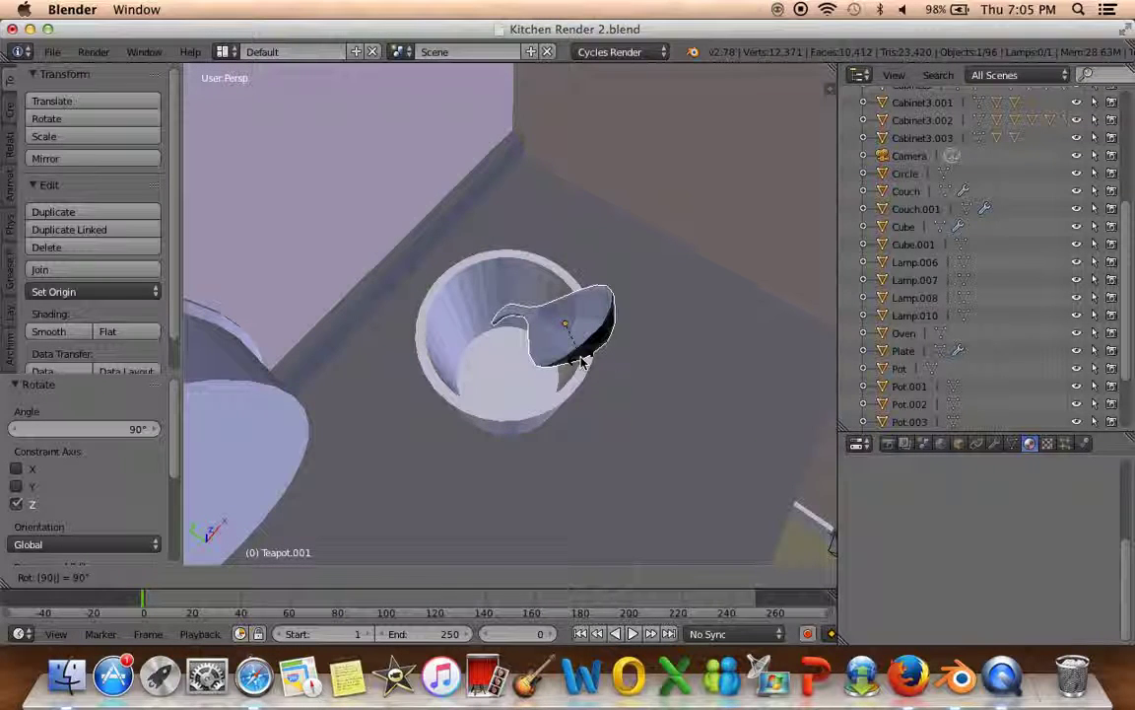
key("Return")
mouse_move(563, 351)
middle_mouse_down()
mouse_move(563, 274)
mouse_move(519, 254)
middle_mouse_up()
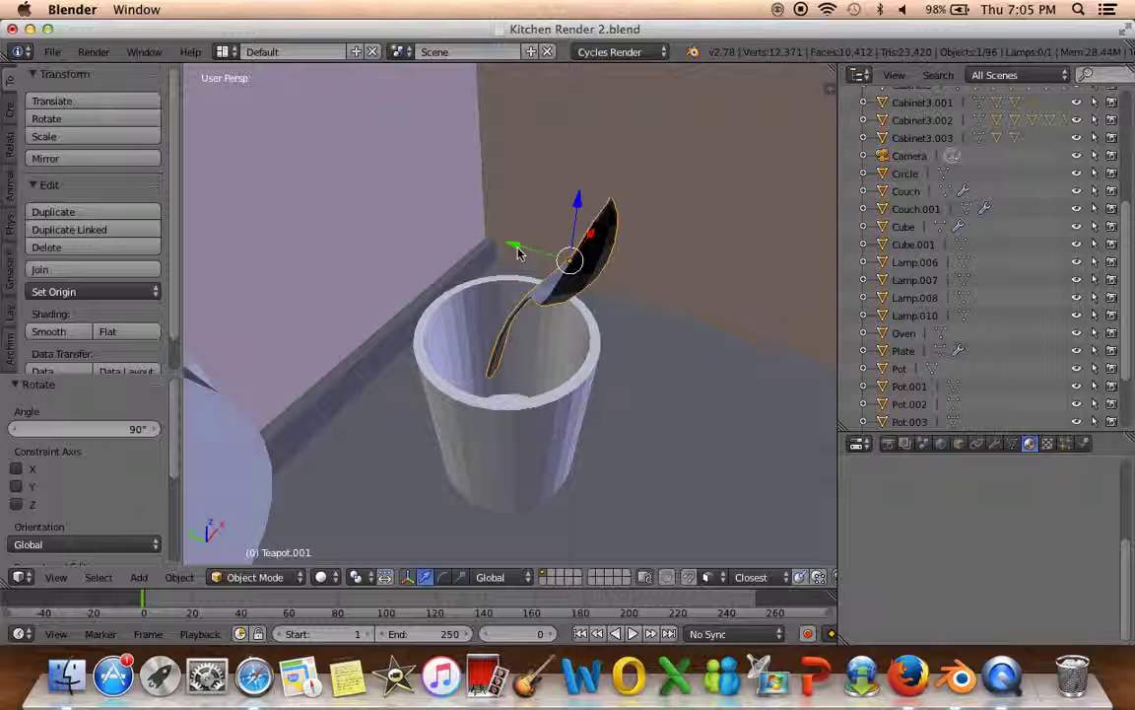
type("r90")
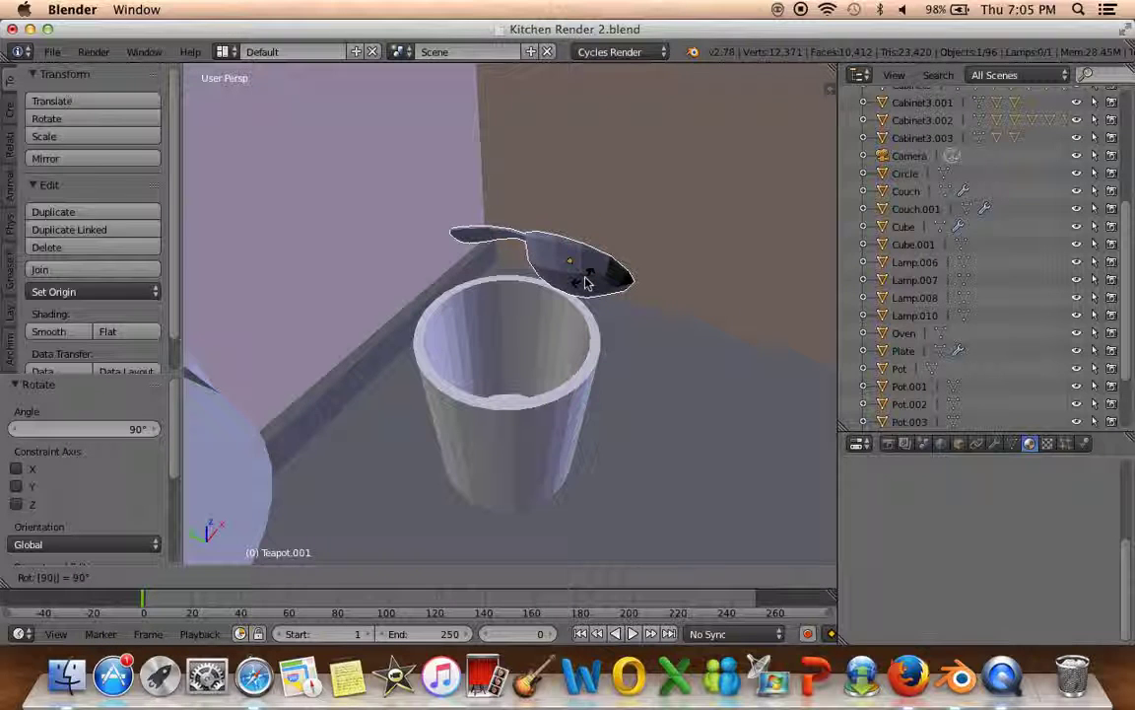
type("z")
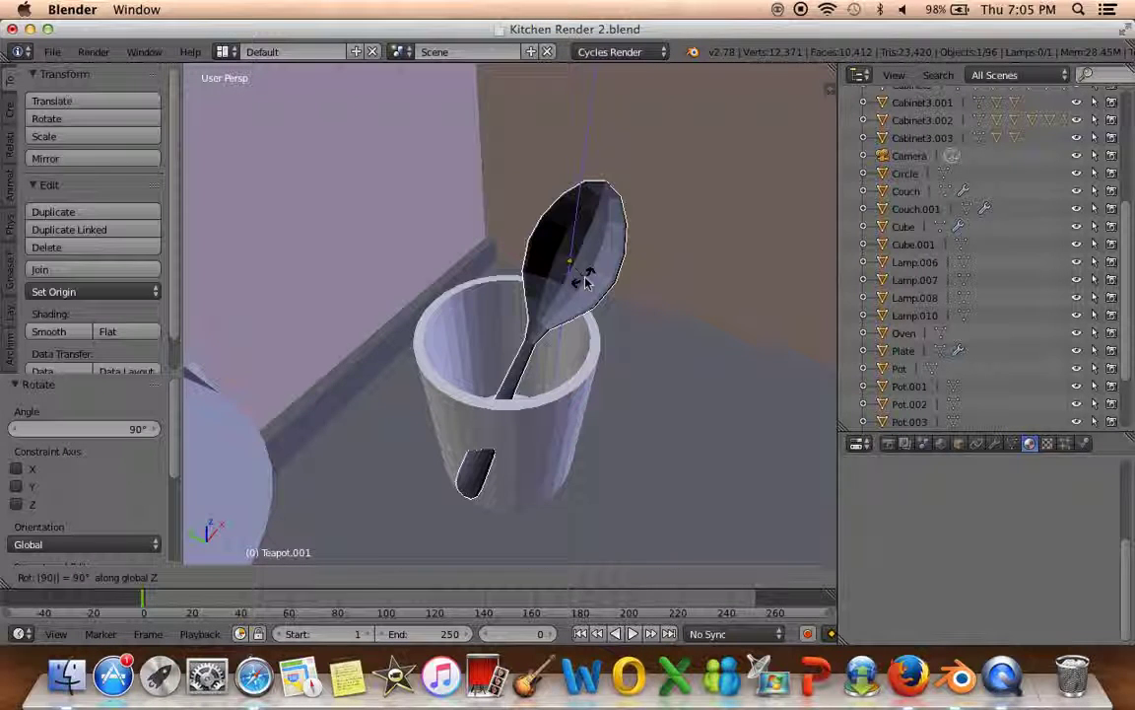
key("Return")
type("r90")
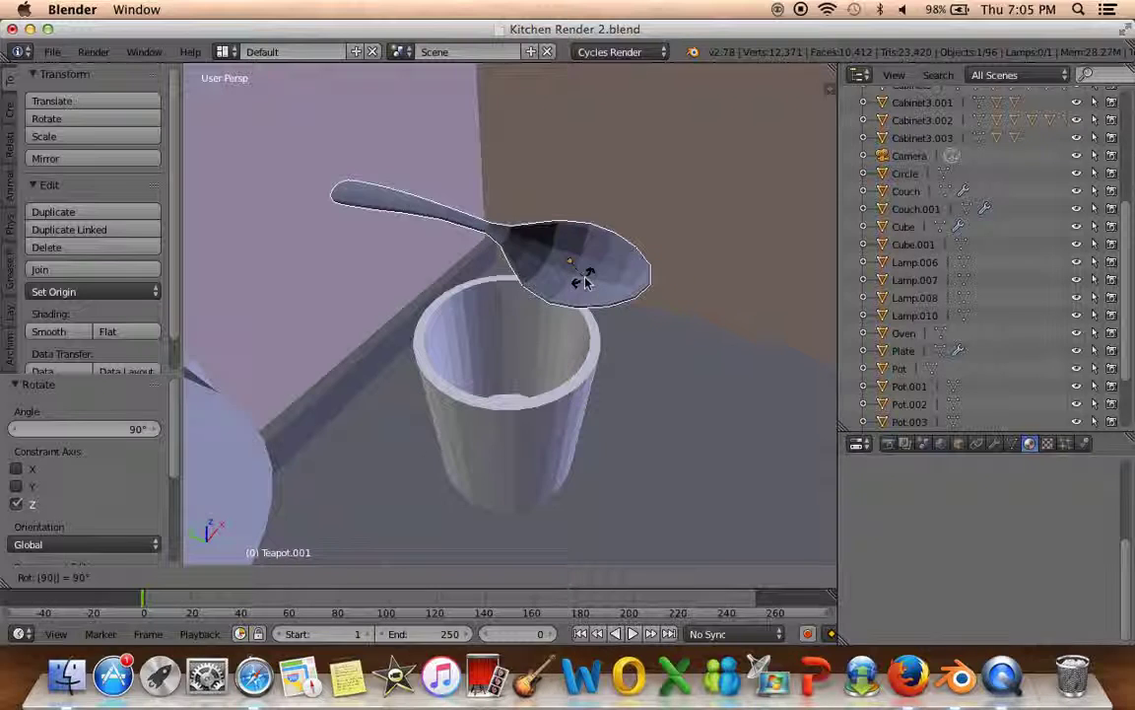
type("x")
key("Return")
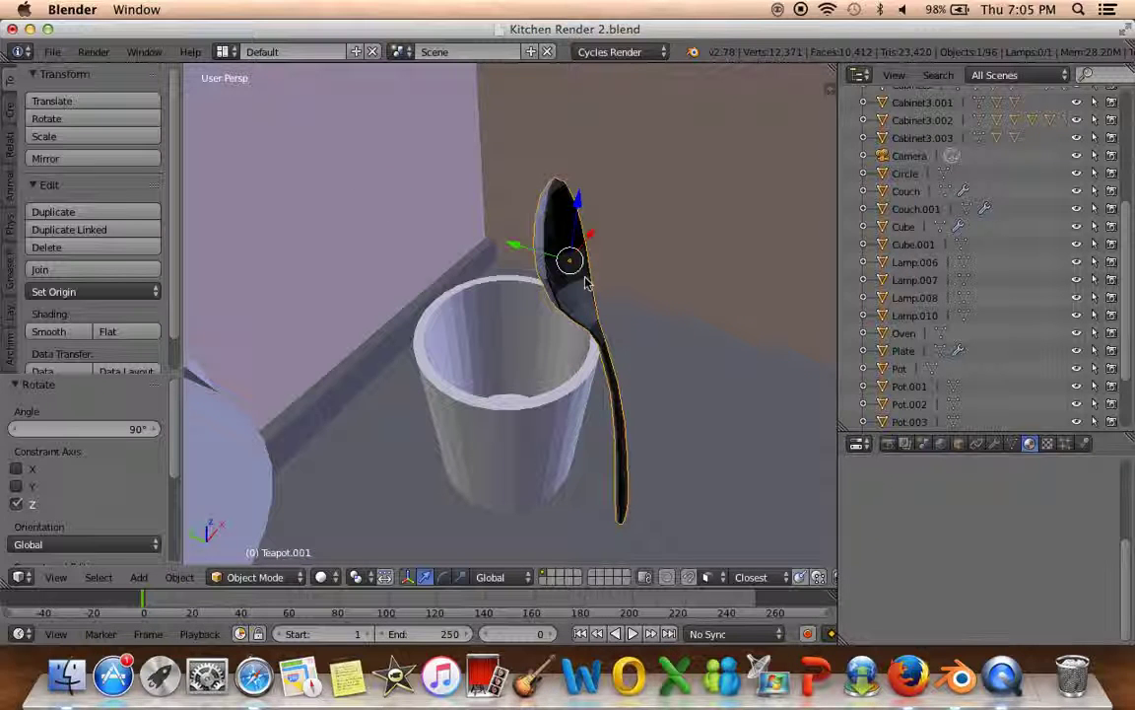
Move the upright spoon so it stands inside the cup, then make a linked duplicate
key("g")
key("x")
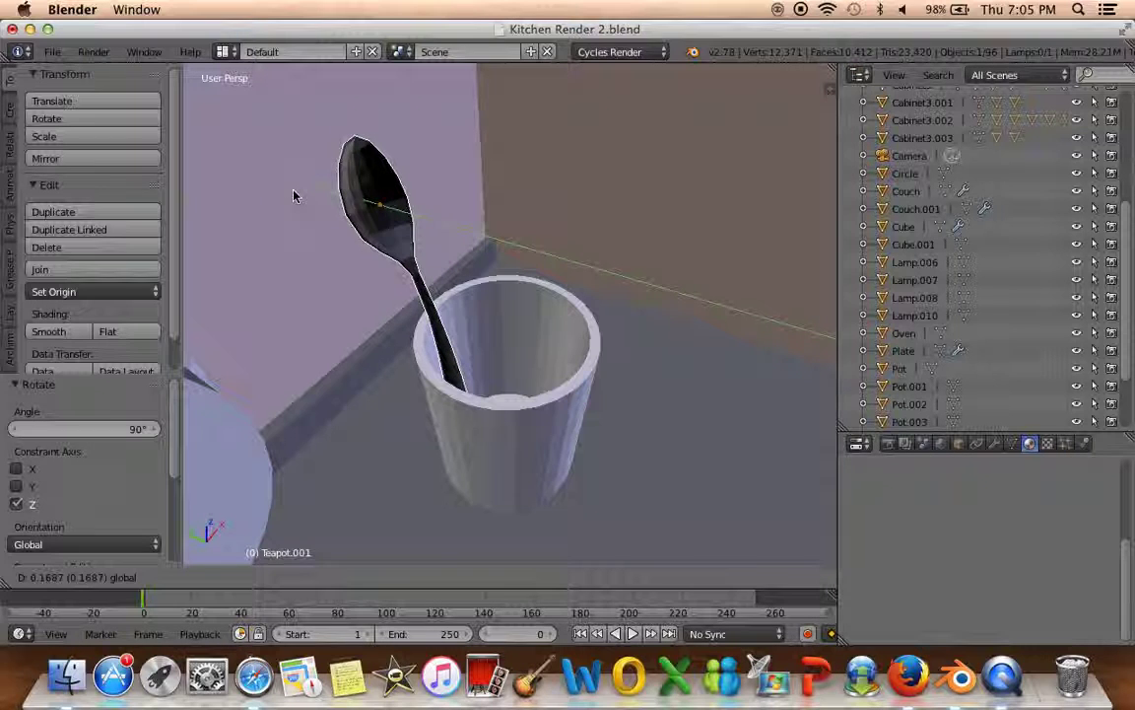
left_click(292, 196)
middle_click_drag(435, 266, 470, 292)
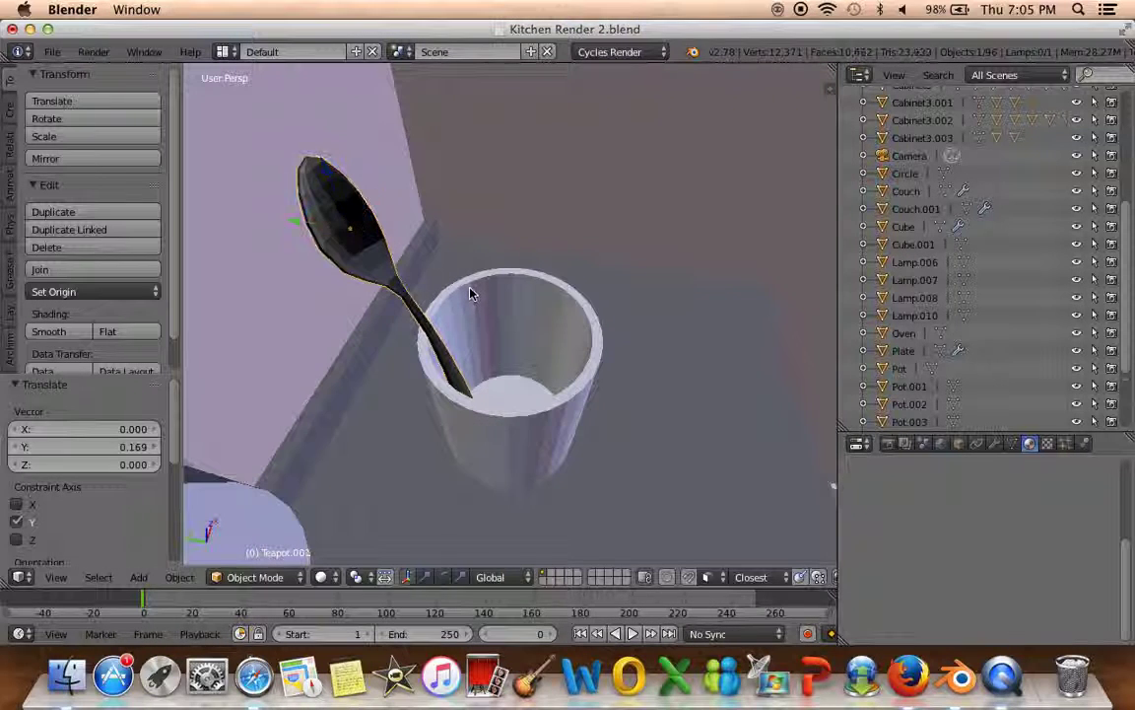
key("alt+d")
Slide the linked spoon copy along Y beside the original, turn it 42° about Z, and shift it along X
key("y")
left_click(522, 294)
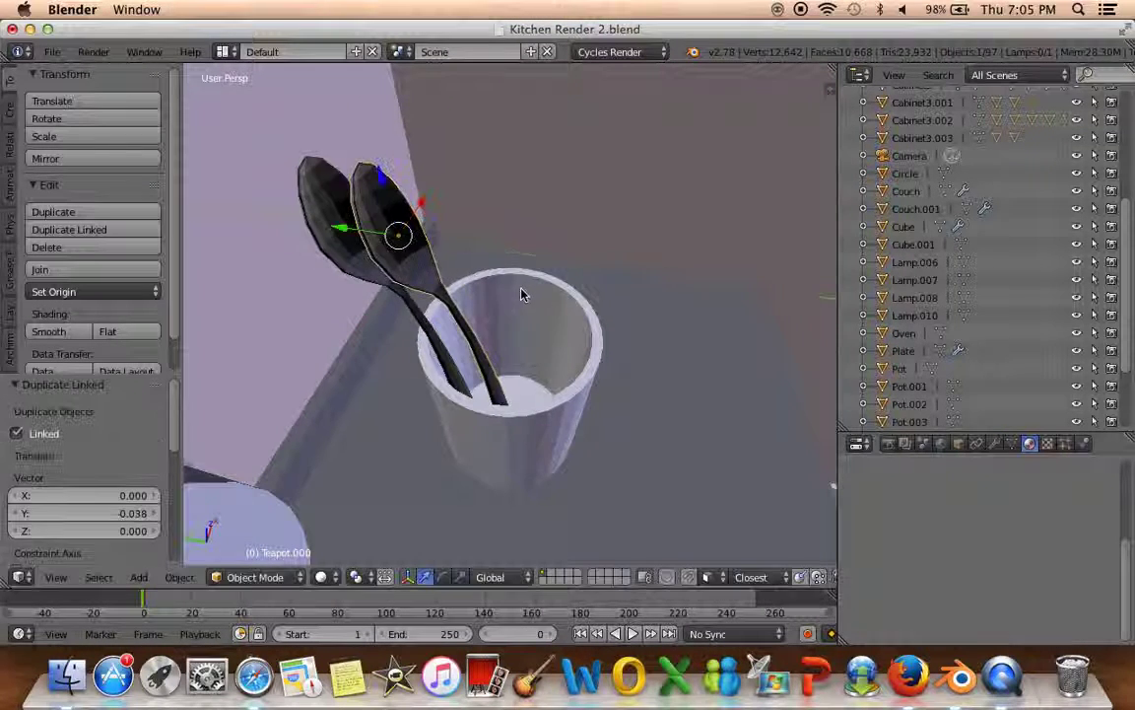
key("r")
key("z")
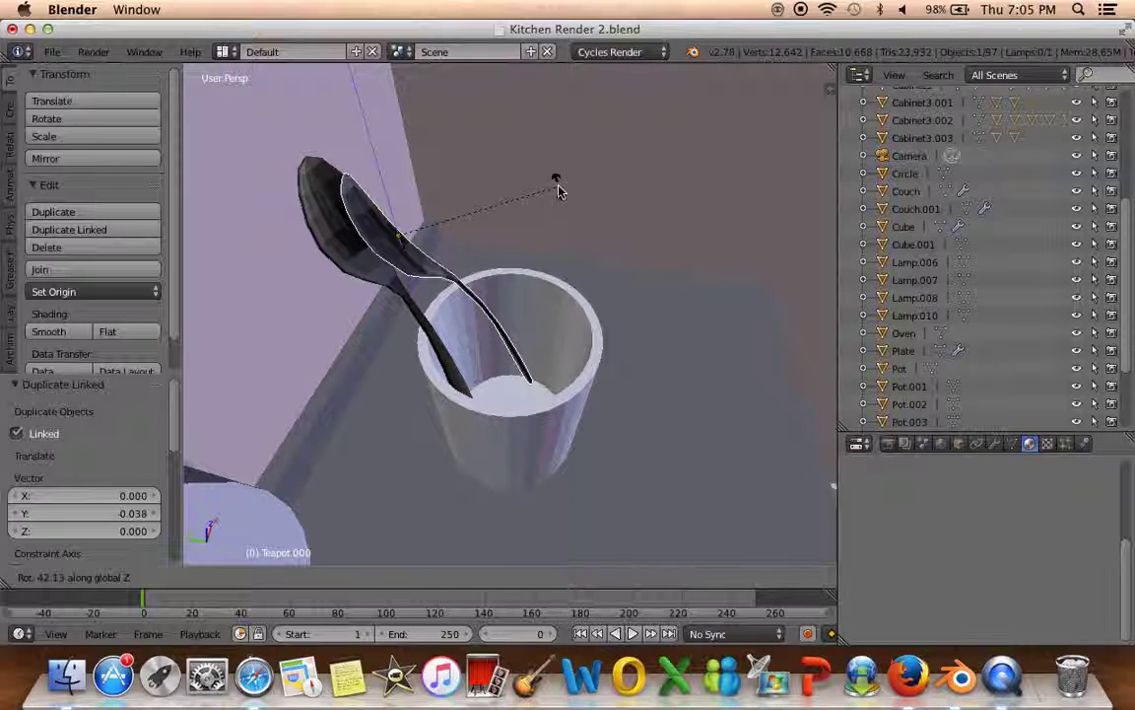
left_click(557, 190)
middle_click_drag(557, 191, 463, 194)
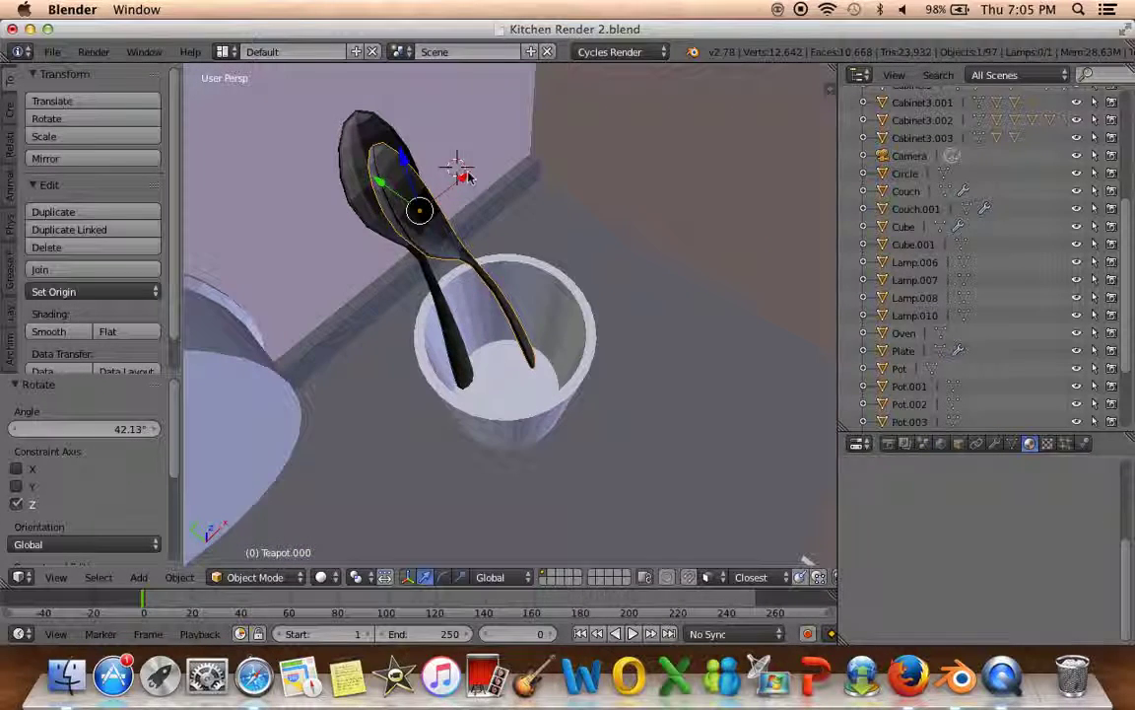
key("g")
key("x")
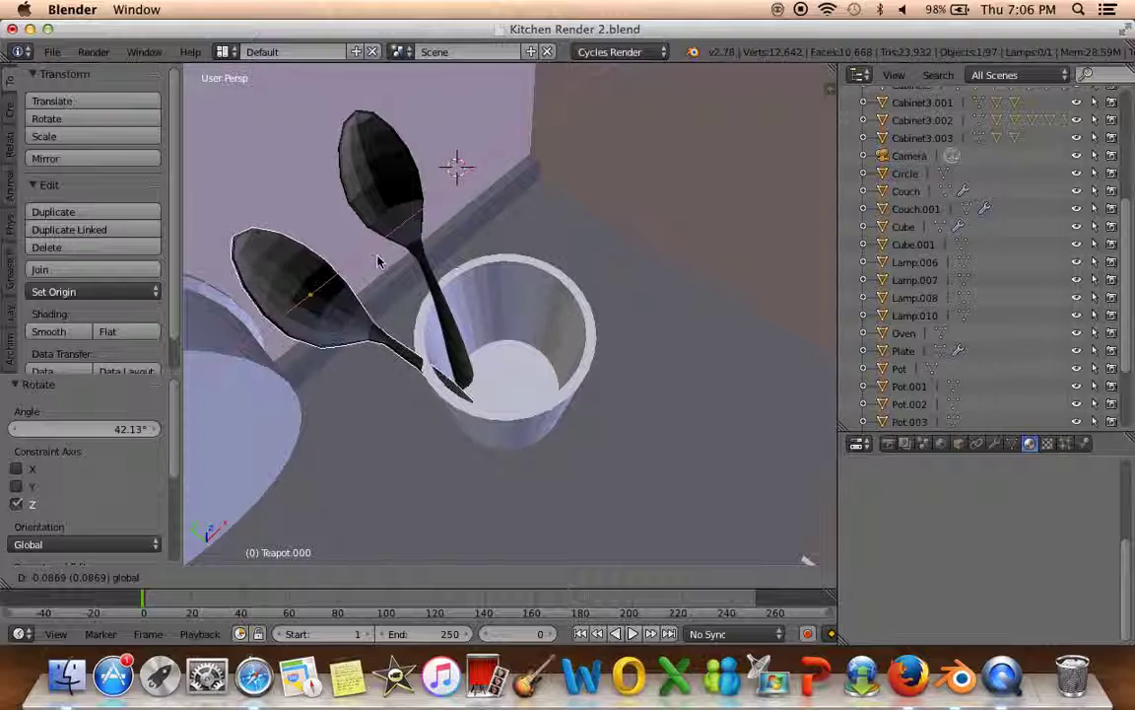
left_click(376, 261)
mouse_move(375, 261)
middle_mouse_down()
mouse_move(263, 124)
mouse_move(449, 358)
middle_mouse_up()
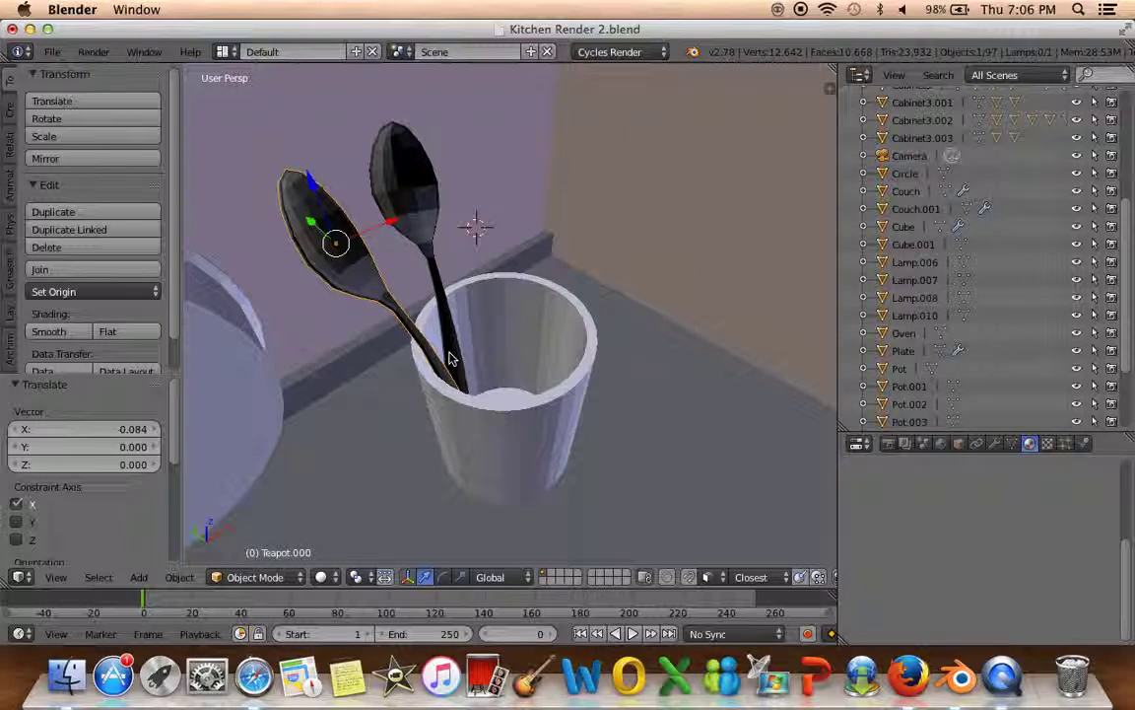
Make a linked copy of the middle spoon, turn it 90°, and stand it right of the others
right_click(449, 358)
key("shift+d")
key("x")
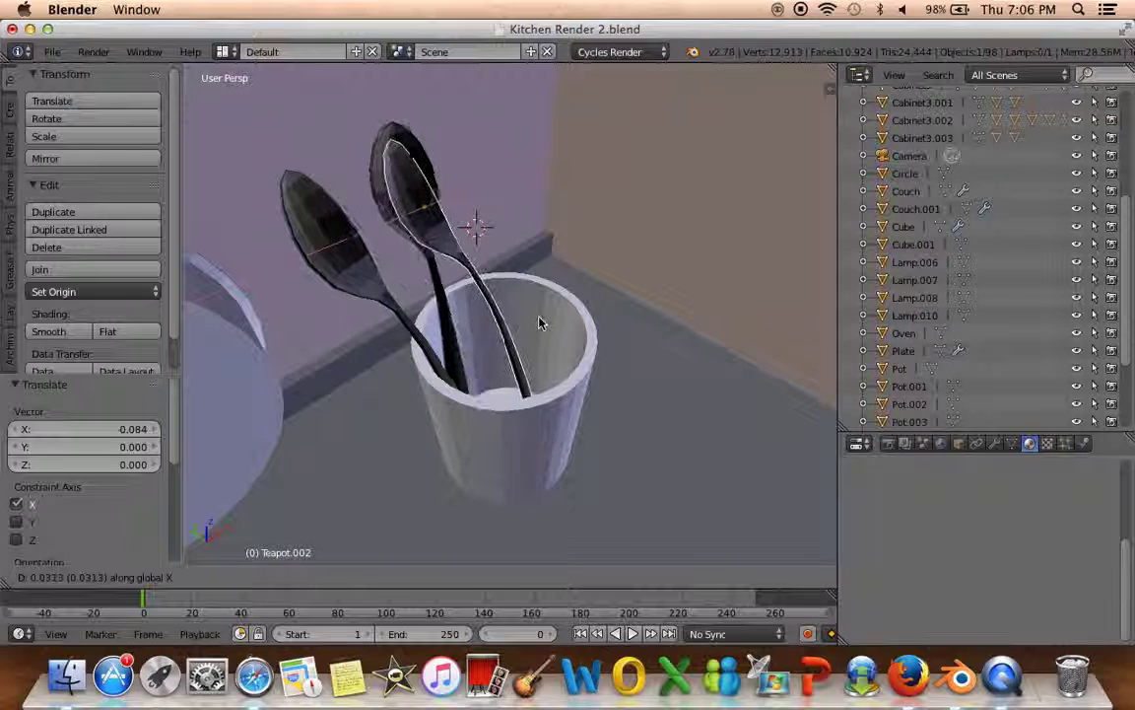
left_click(577, 321)
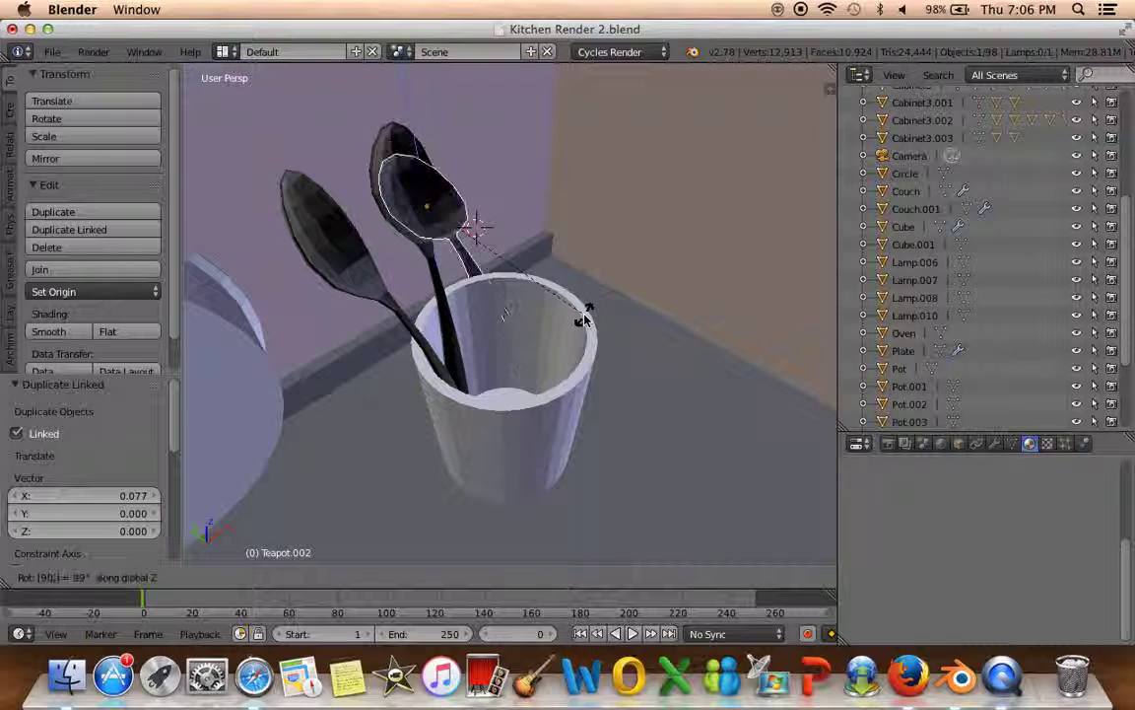
type("90")
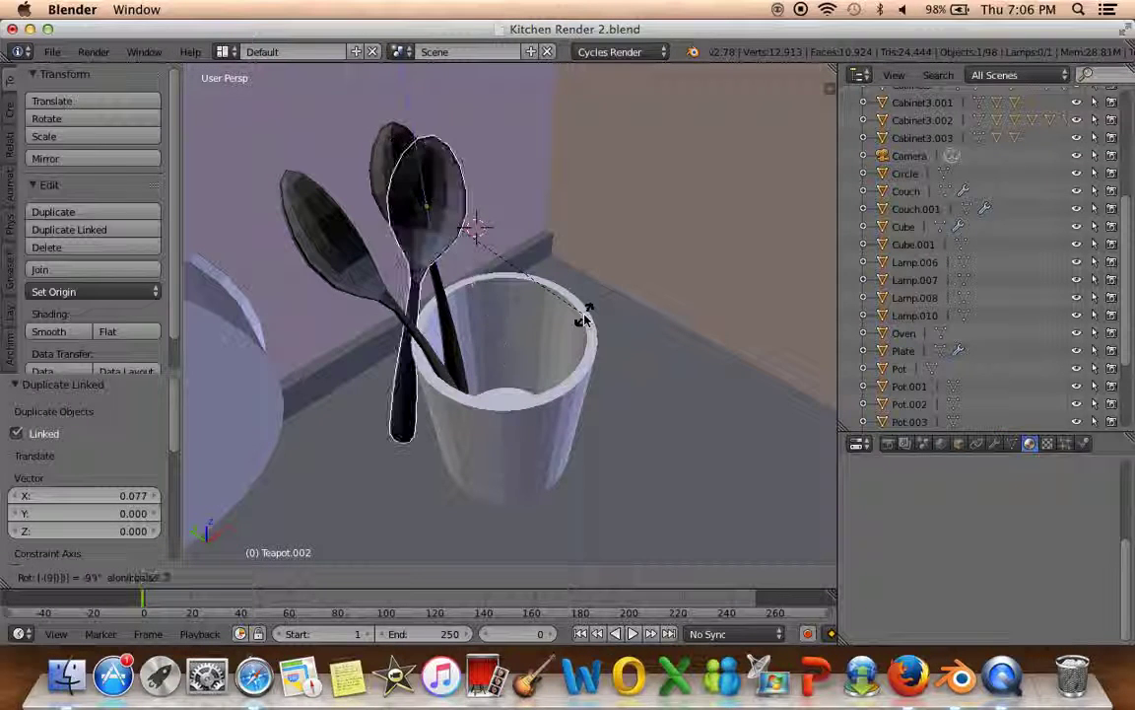
key("Return")
key("g")
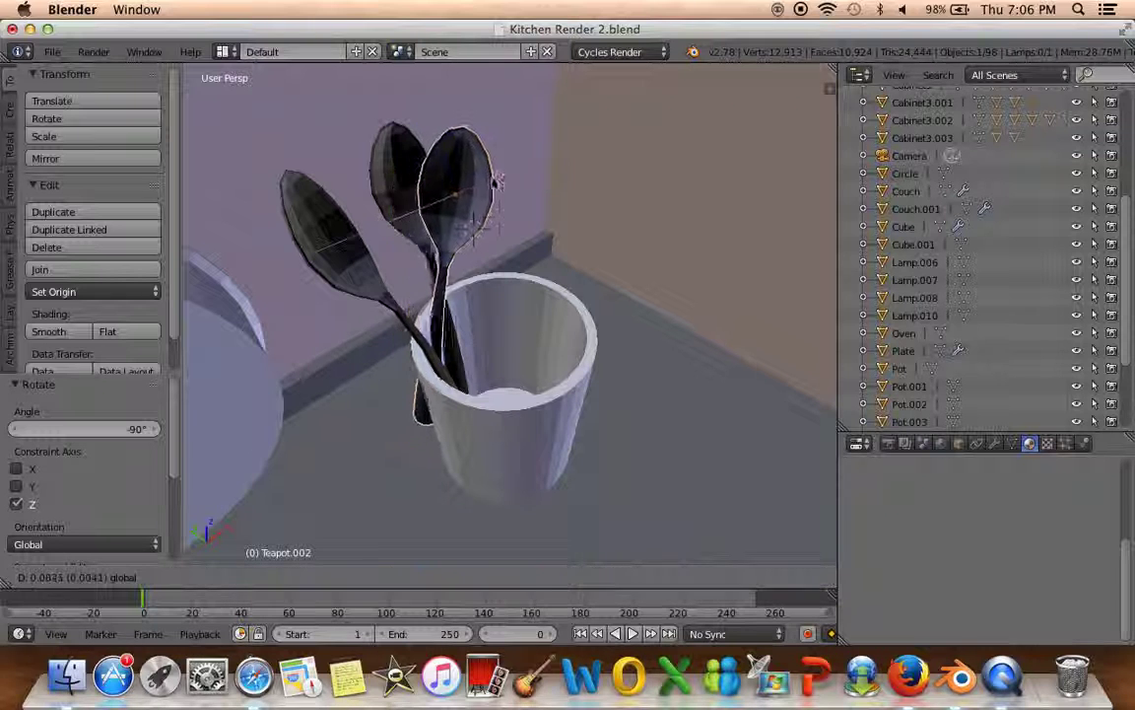
left_click(530, 180)
Adjust the third spoon's position along X inside the cup
key("g")
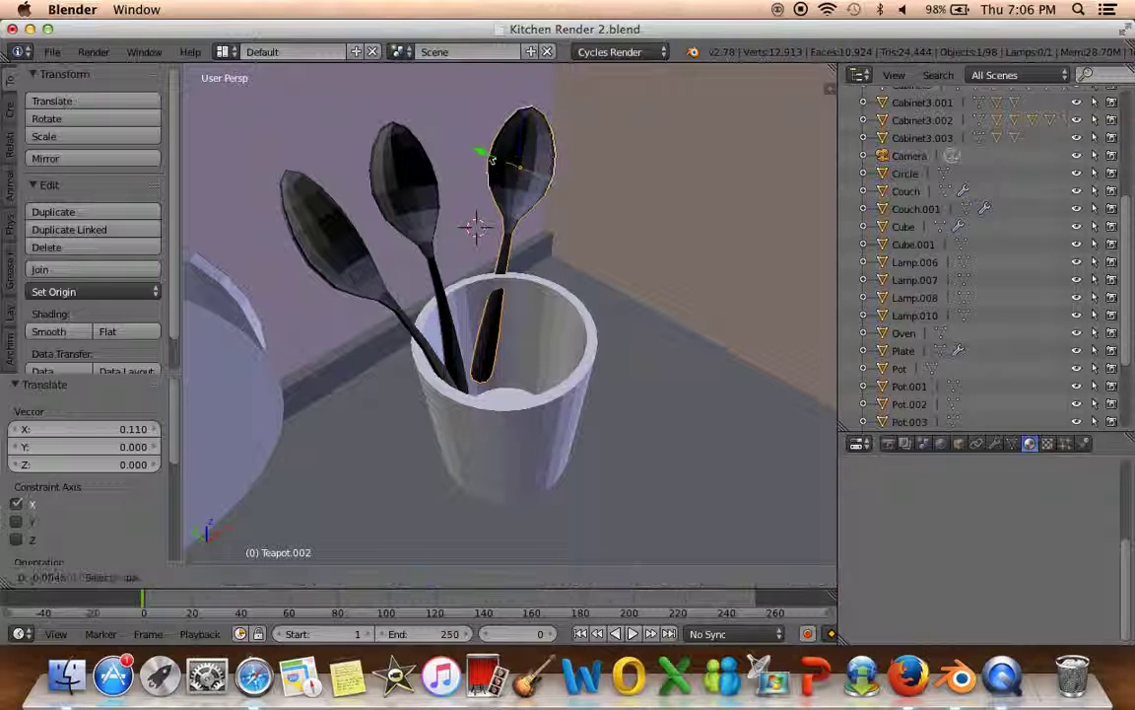
key("x")
left_click(500, 160)
middle_click_drag(463, 271, 600, 245)
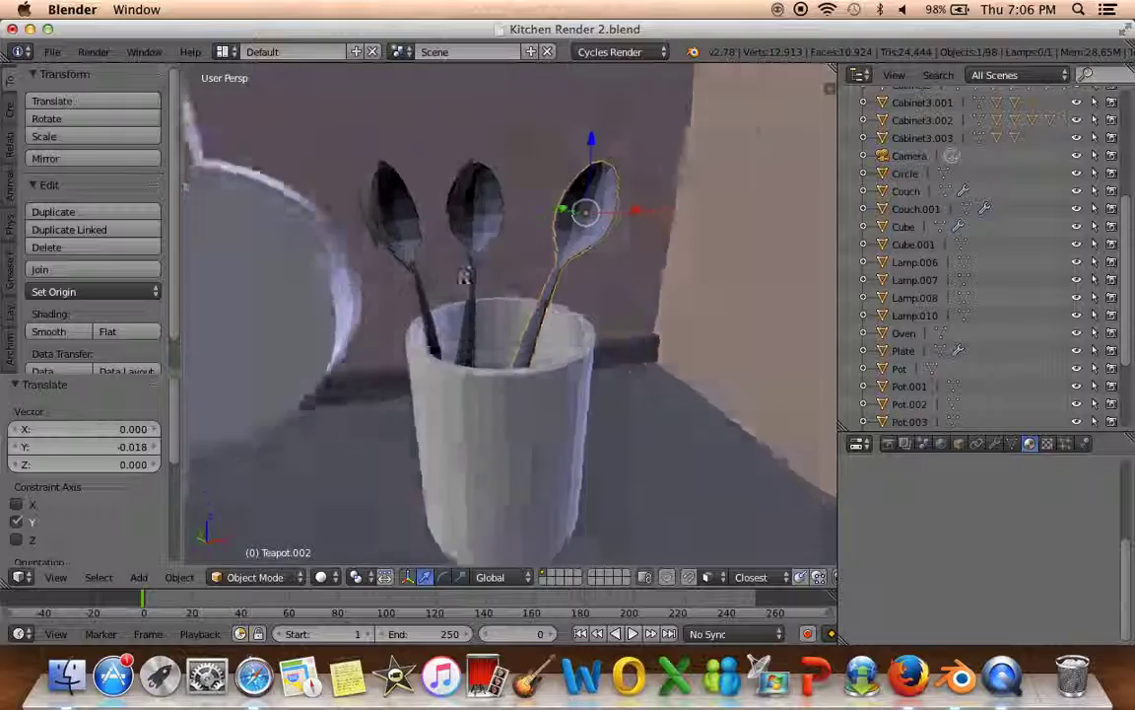
key("g")
key("x")
left_click(628, 193)
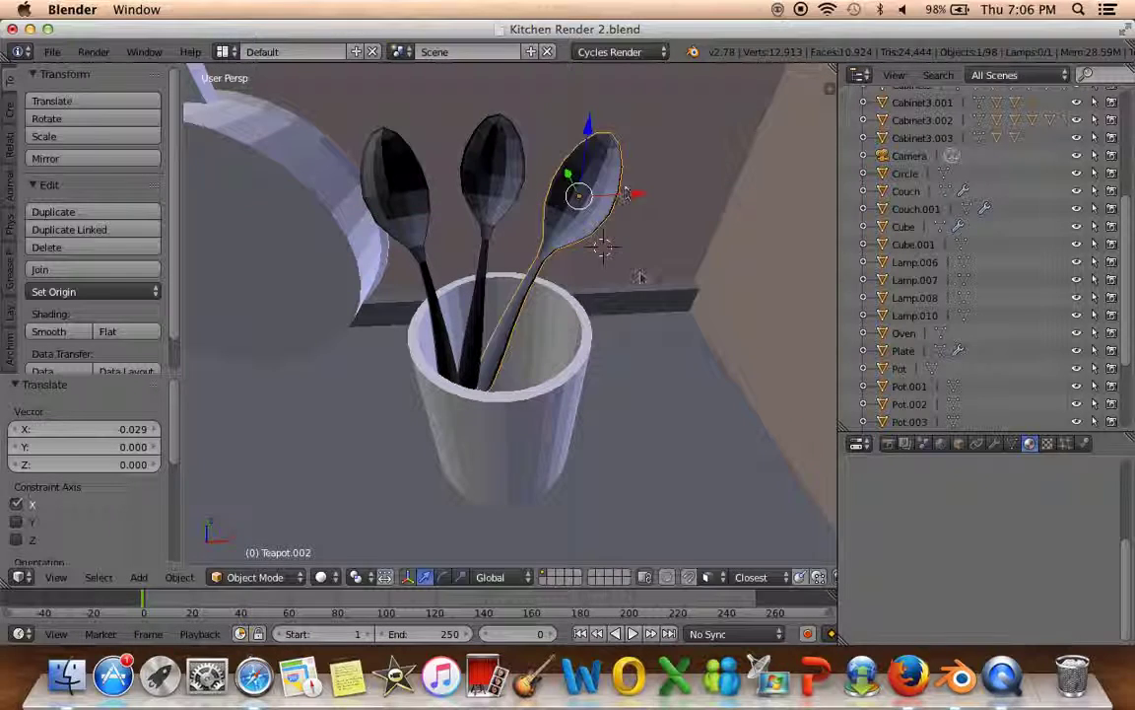
Tilt the third spoon about X and nudge it slightly along X
key("r")
key("x")
left_click(649, 233)
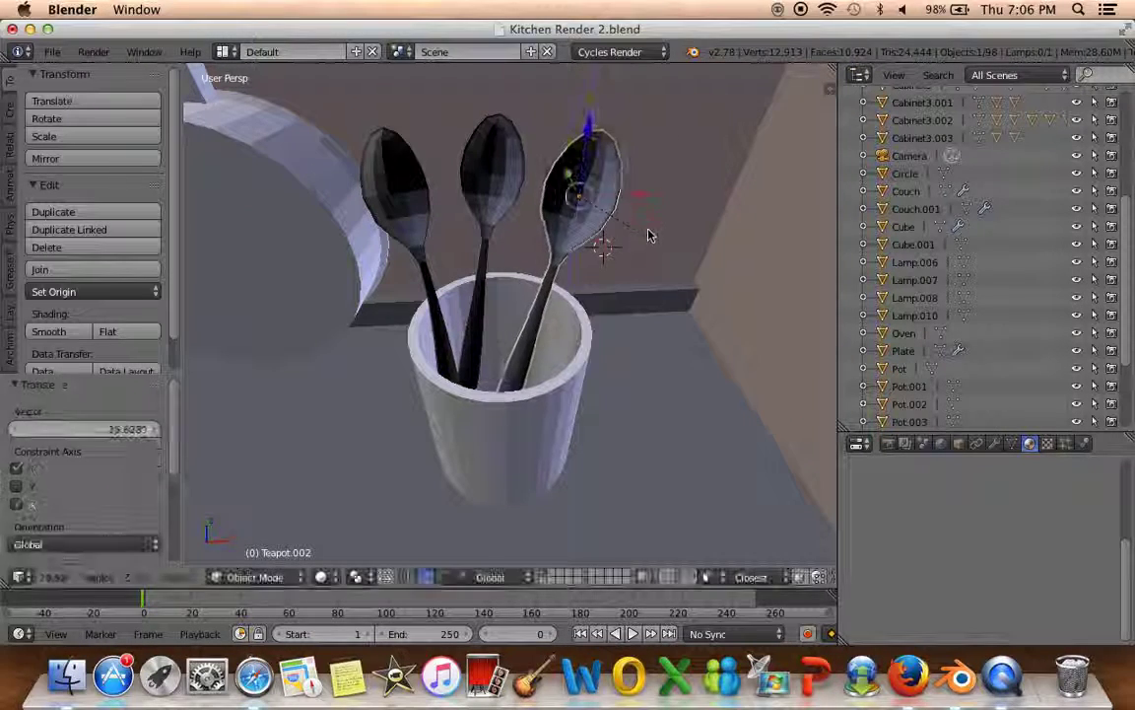
key("g")
key("x")
left_click(603, 242)
Fine-tune the third spoon's placement along Y and X within the cup
middle_click_drag(603, 242, 632, 253)
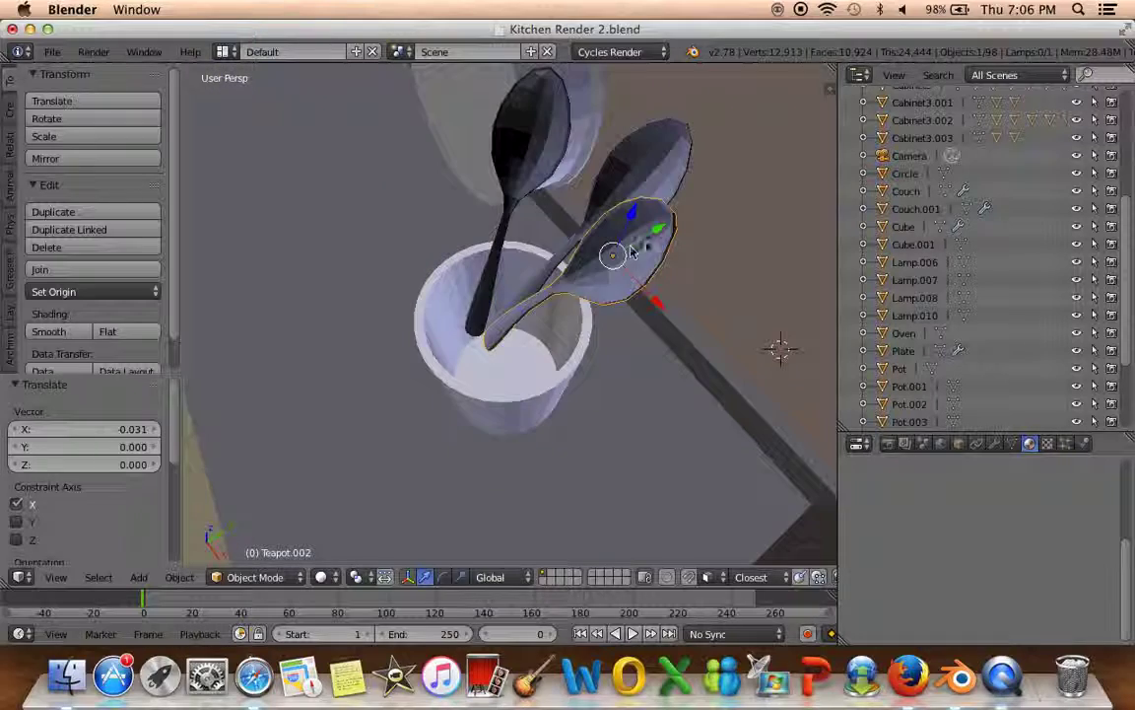
key("g")
key("y")
left_click(596, 289)
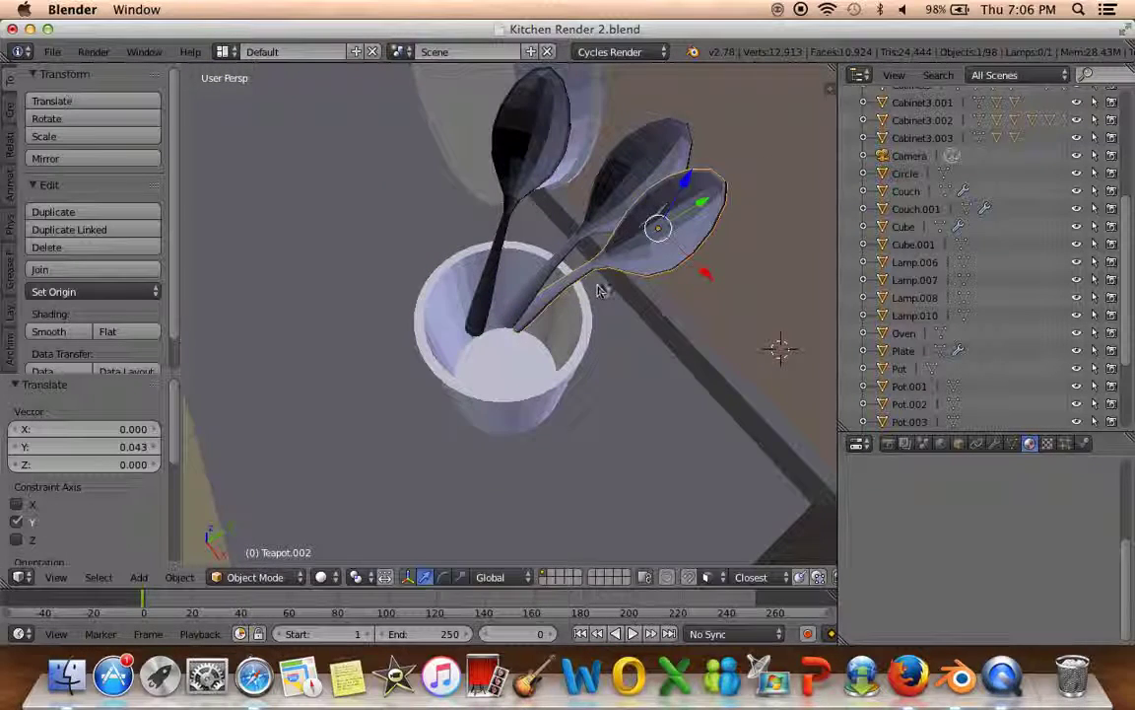
key("g")
key("x")
left_click(730, 274)
mouse_move(729, 274)
middle_mouse_down()
mouse_move(540, 335)
mouse_move(677, 306)
mouse_move(646, 342)
mouse_move(687, 249)
mouse_move(618, 354)
mouse_move(552, 375)
middle_mouse_up()
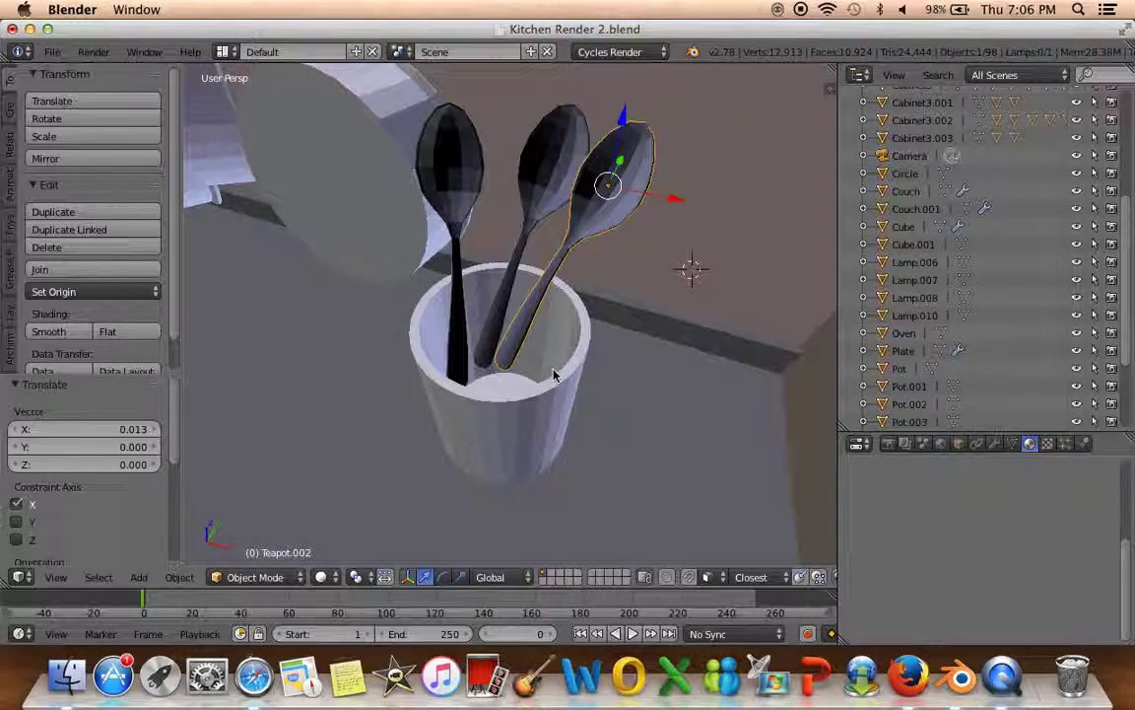
Add a fourth linked spoon copy in the cup and turn it about Z
key("shift+d")
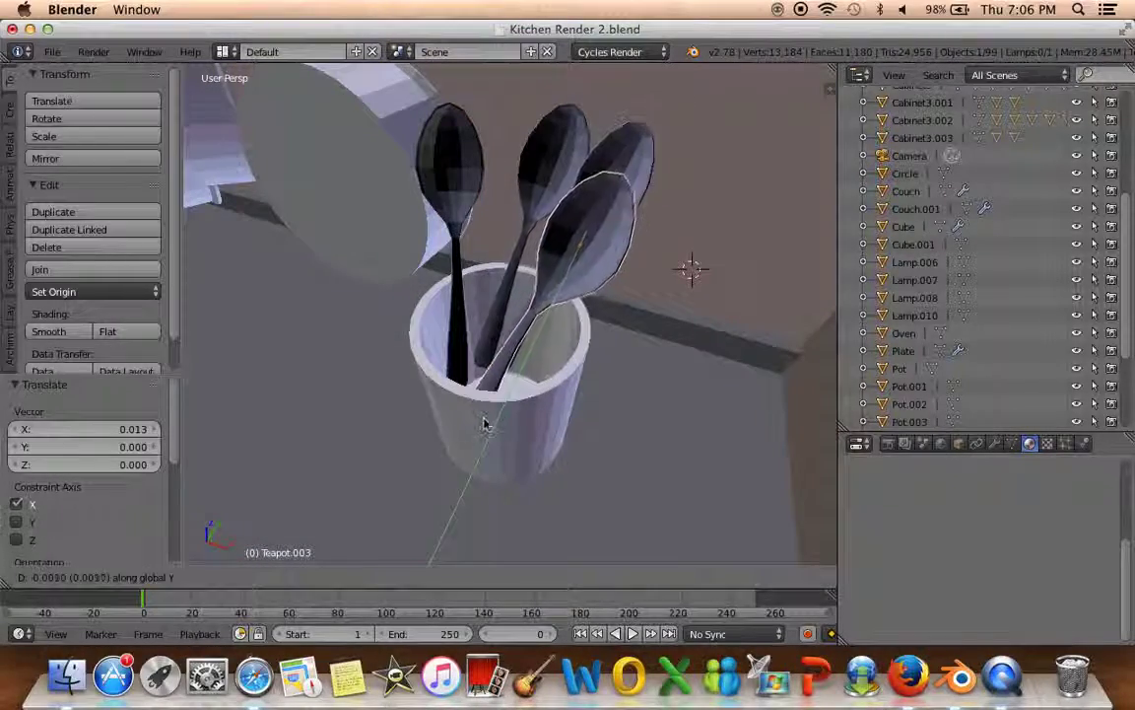
left_click(552, 325)
key("r")
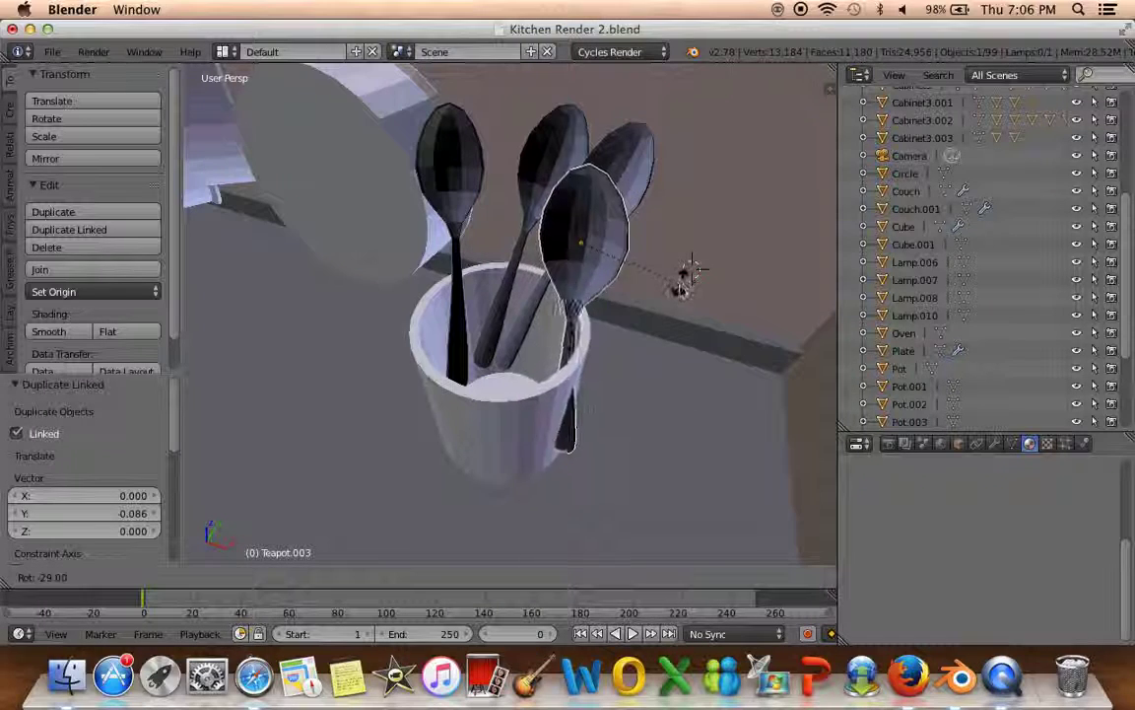
key("z")
left_click(693, 261)
Position the fourth spoon along X and Y inside the cup
key("g")
key("x")
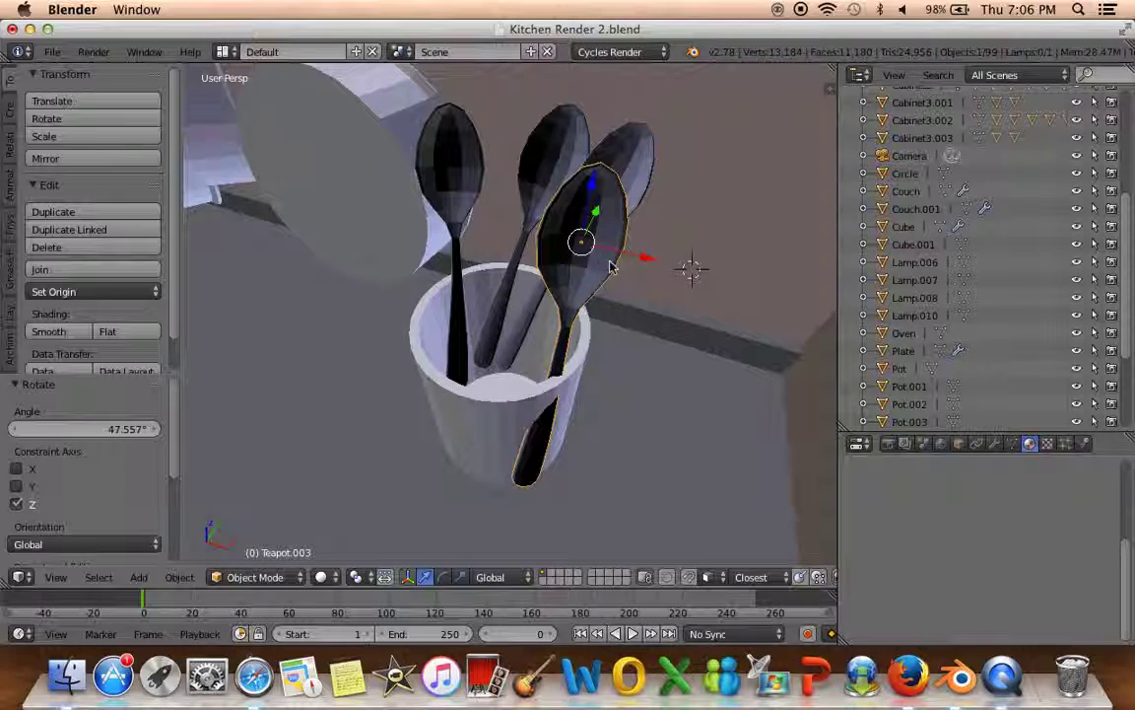
left_click(692, 264)
middle_click_drag(692, 264, 621, 268)
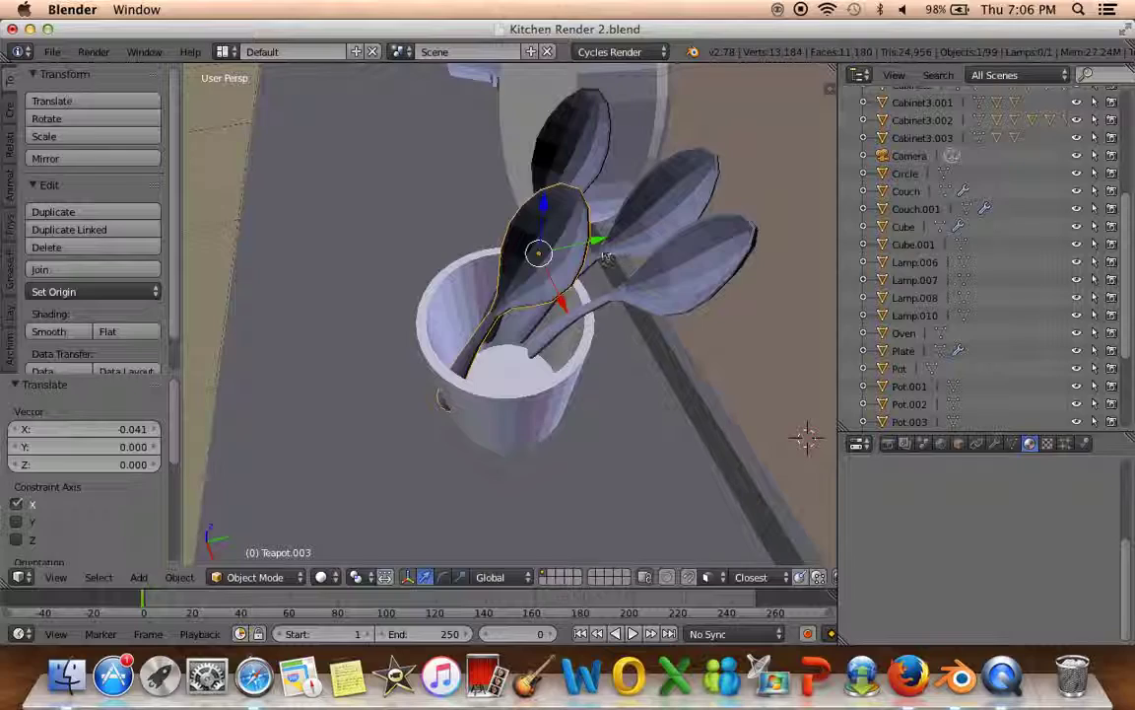
key("g")
key("y")
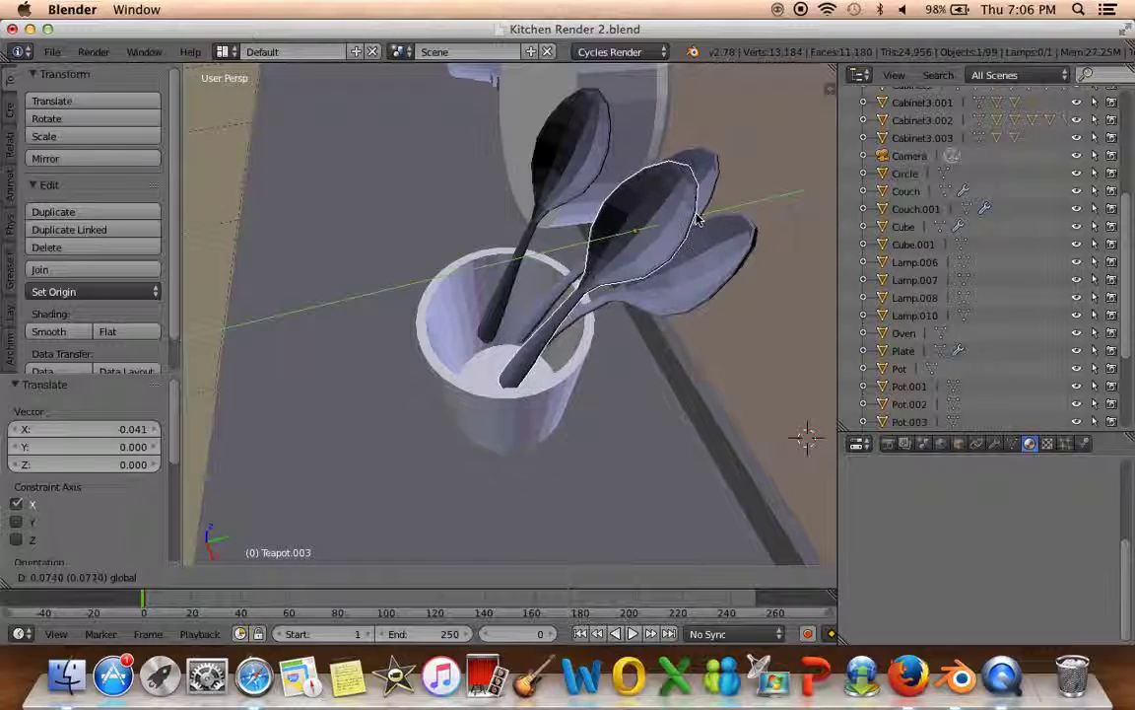
left_click(697, 218)
middle_click_drag(697, 219, 630, 227)
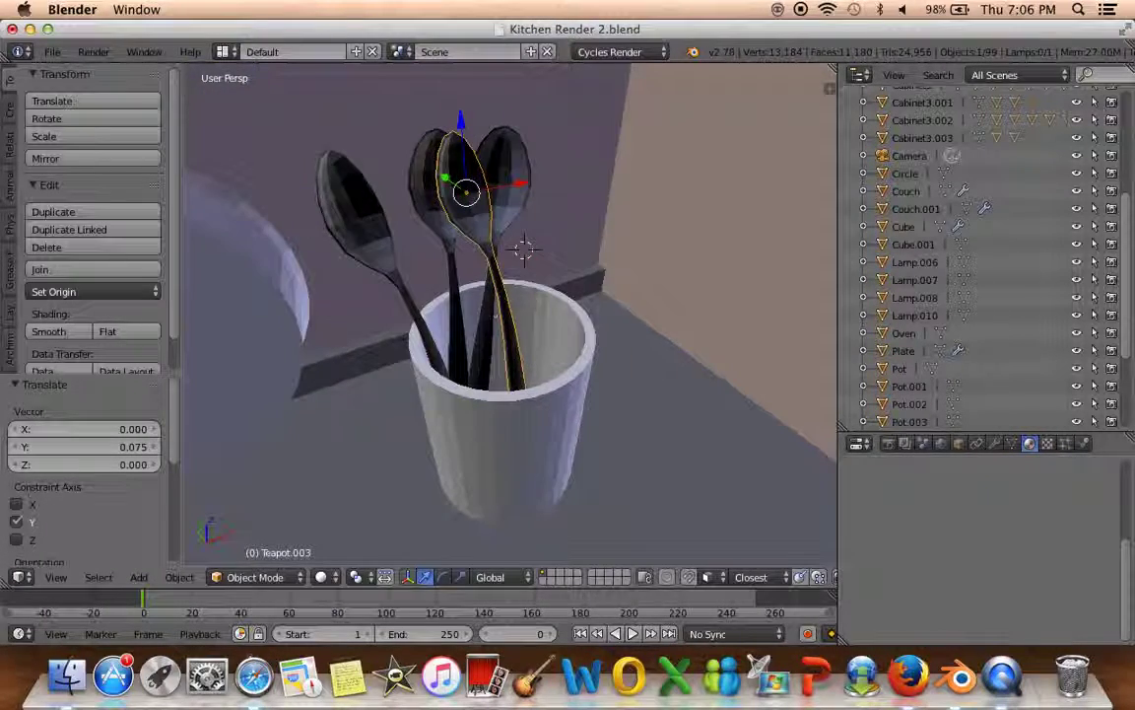
middle_click_drag(385, 385, 467, 361)
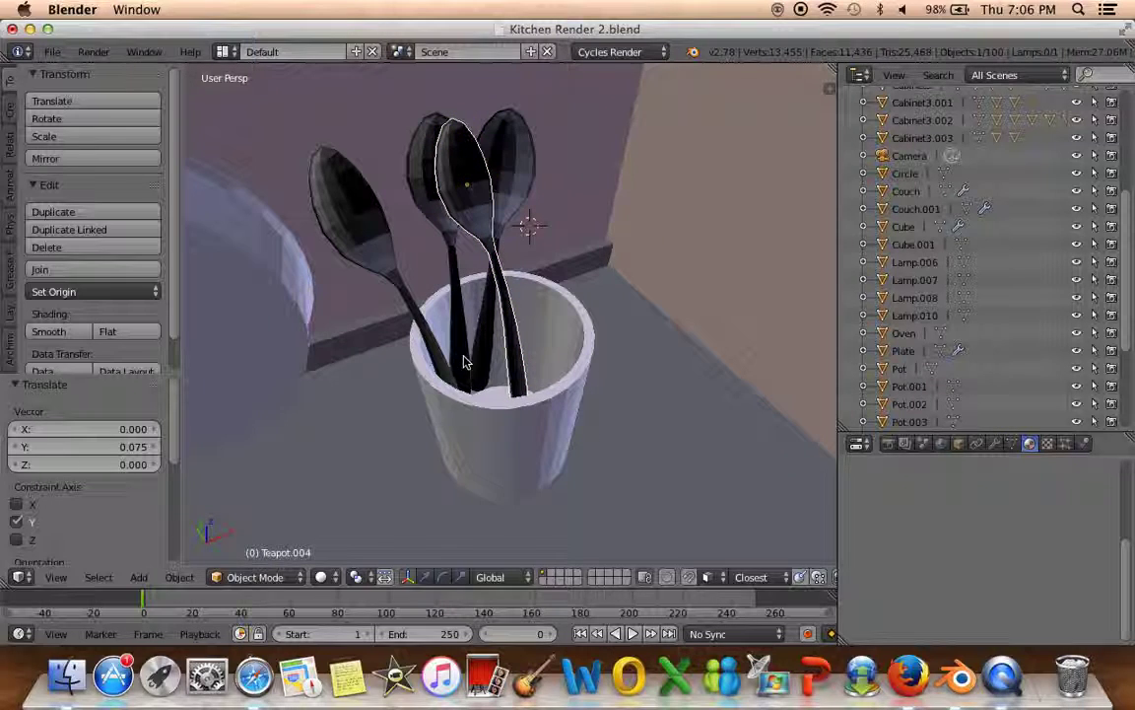
Add another linked spoon copy offset along Y and rotate it
key("alt+d")
key("y")
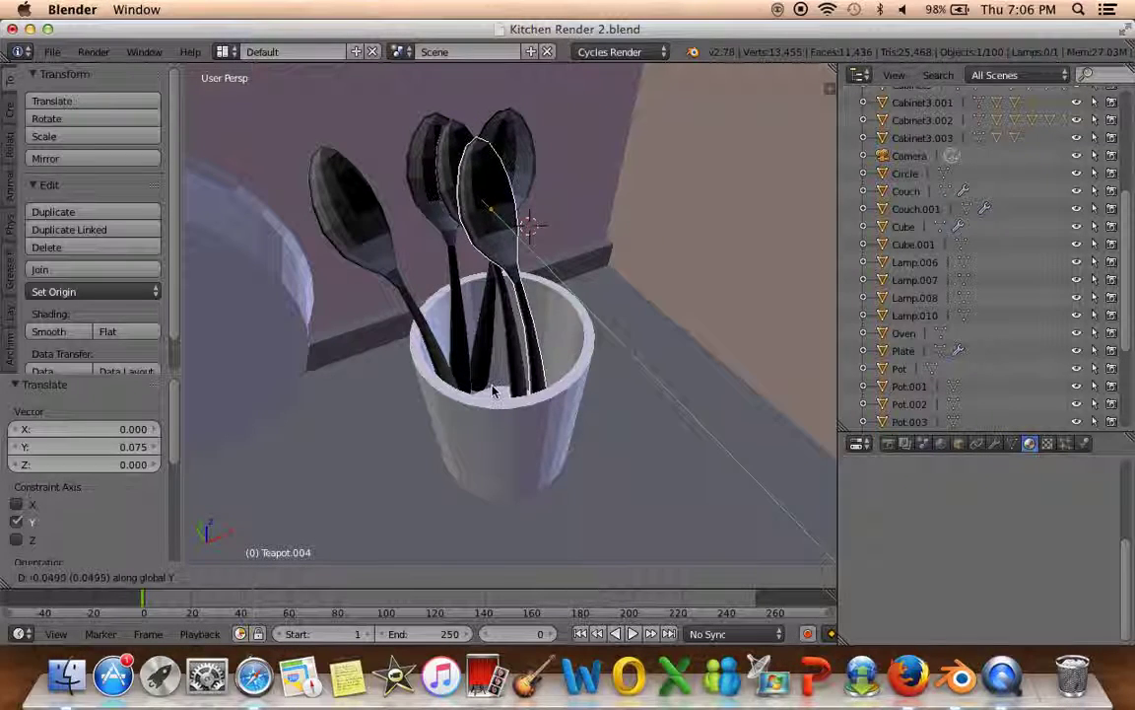
left_click(557, 276)
key("r")
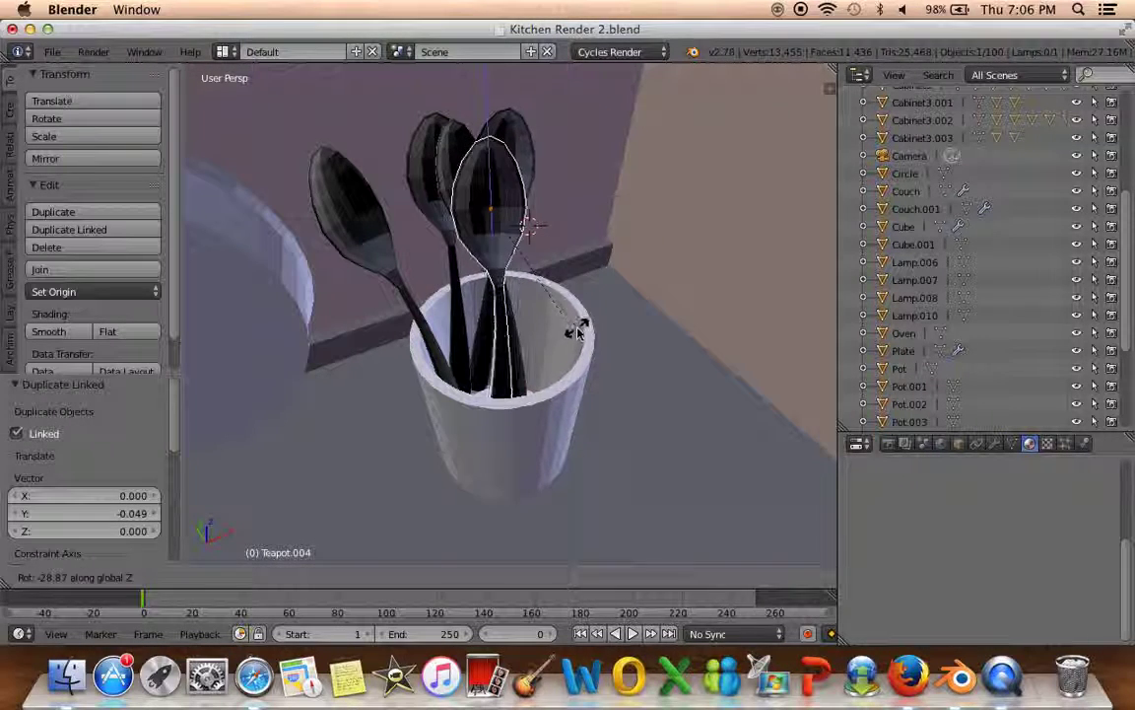
left_click(576, 332)
Move the newest spoon along Y into place, then deselect everything
left_click_drag(532, 190, 483, 207)
middle_click_drag(483, 207, 697, 225)
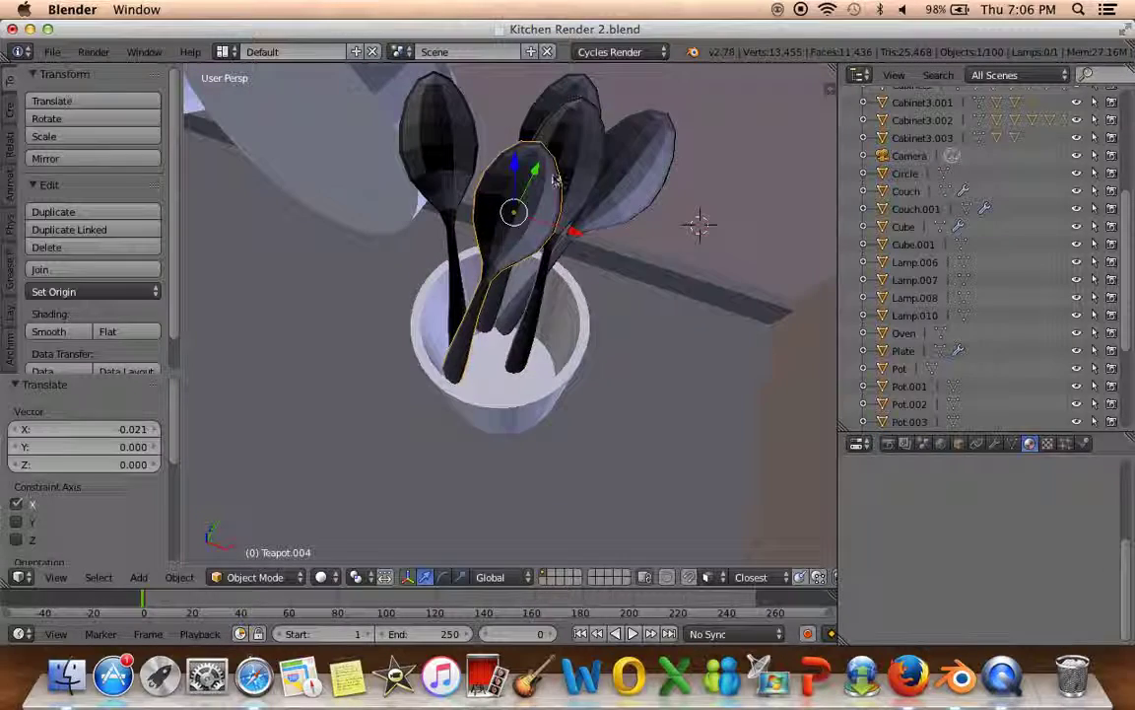
key("g")
key("y")
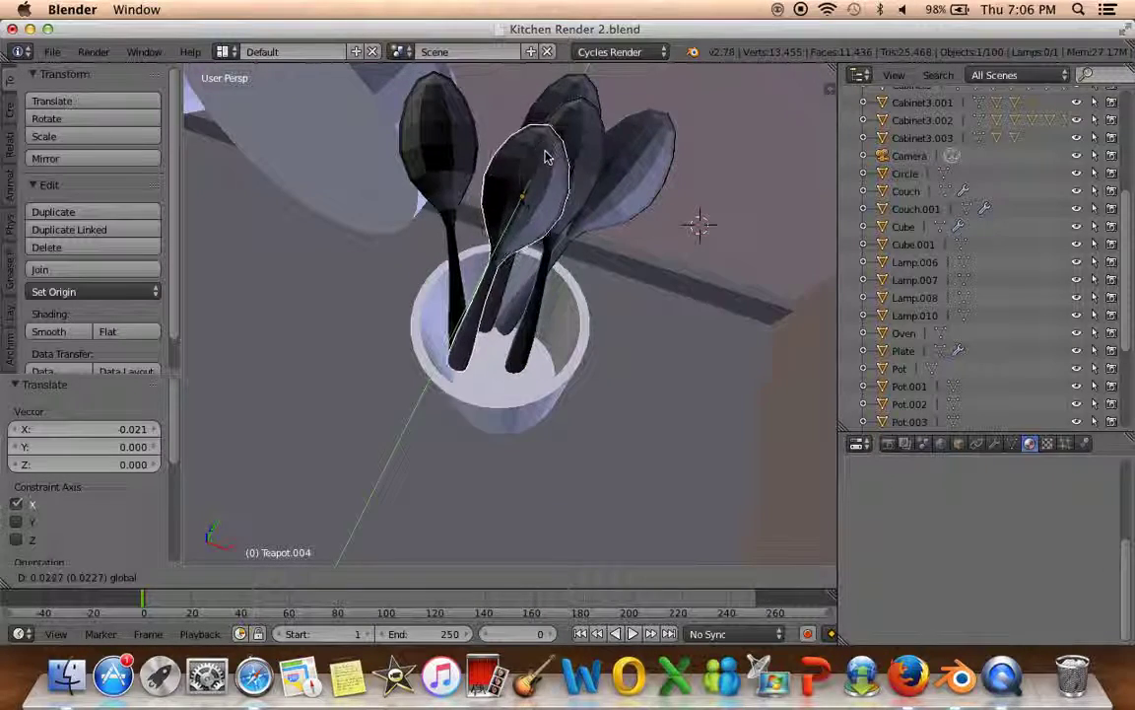
left_click(547, 158)
mouse_move(547, 158)
middle_mouse_down()
mouse_move(666, 213)
mouse_move(716, 558)
mouse_move(388, 355)
mouse_move(571, 297)
mouse_move(490, 281)
middle_mouse_up()
key("a")
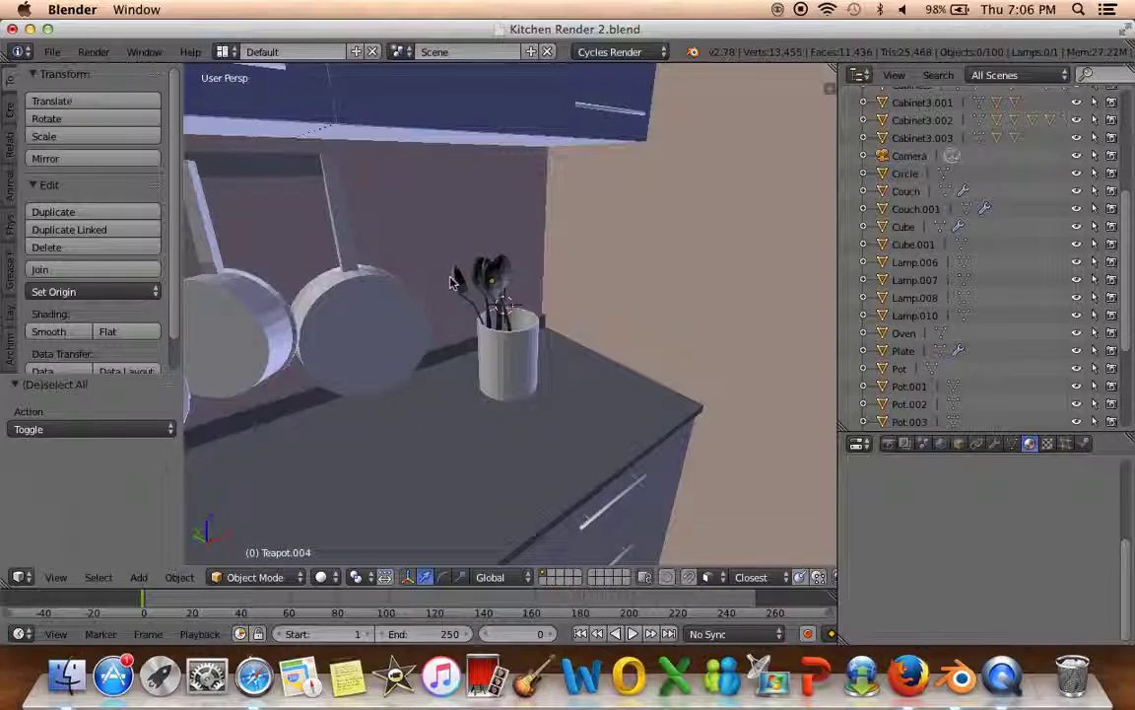
Reposition the leftmost spoon so it sits properly inside the utensil cup
right_click(451, 283)
scroll(414, 266, "up", 5)
middle_click_drag(375, 248, 357, 261)
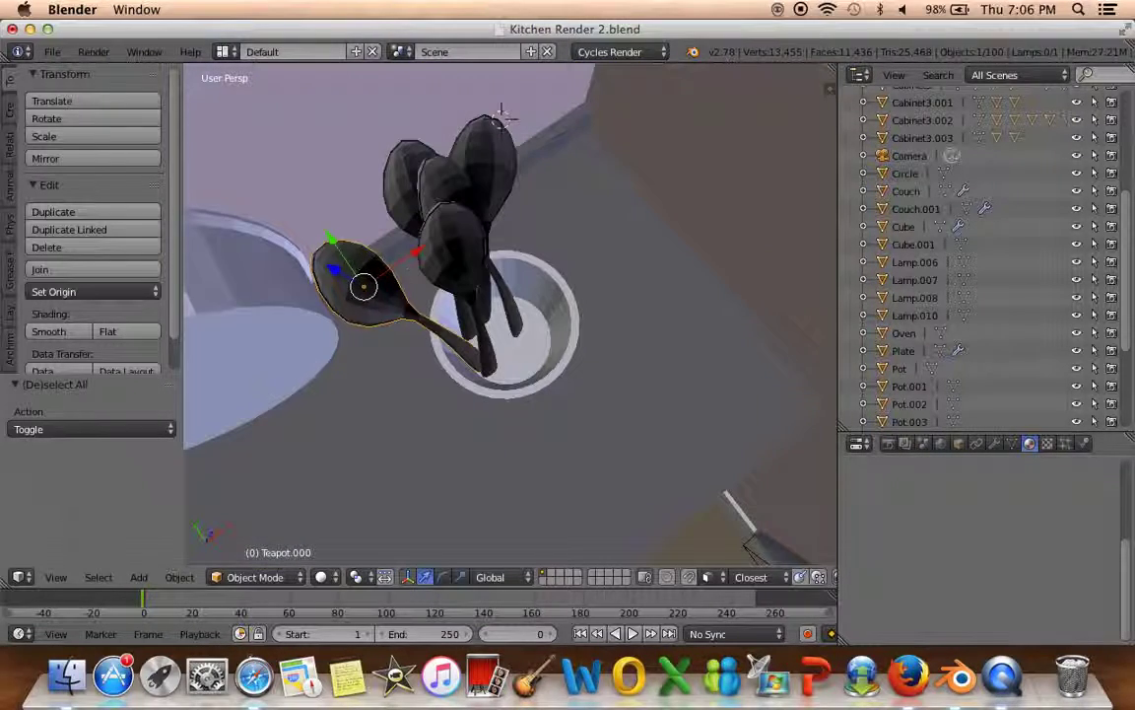
key("g")
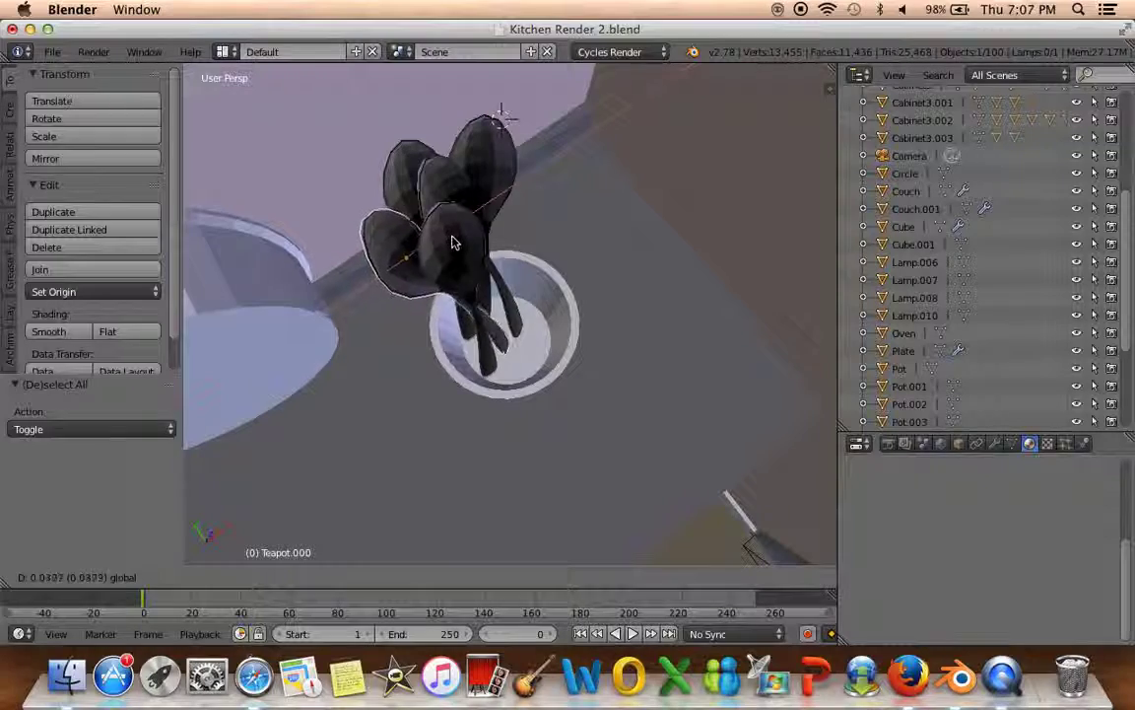
left_click(446, 248)
mouse_move(447, 247)
middle_mouse_down()
mouse_move(394, 258)
mouse_move(435, 322)
middle_mouse_up()
scroll(355, 267, "down", 3)
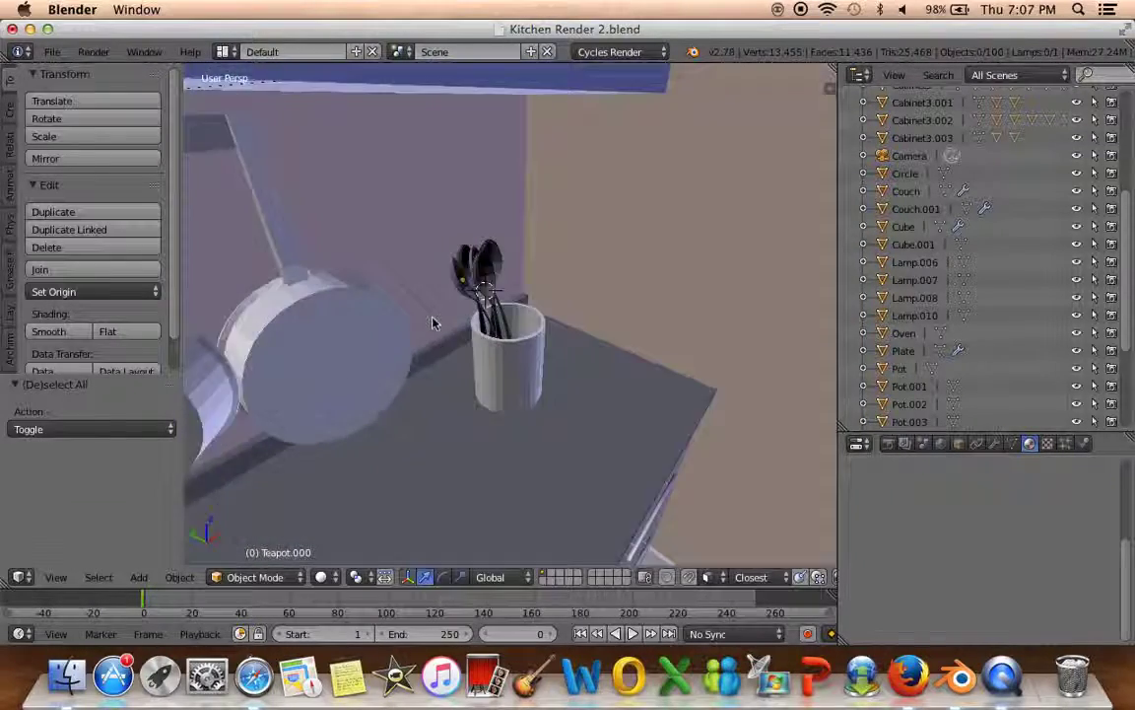
scroll(435, 322, "up", 3)
middle_click_drag(512, 349, 601, 332)
Look at the kitchen through the scene camera
key("KP_0")
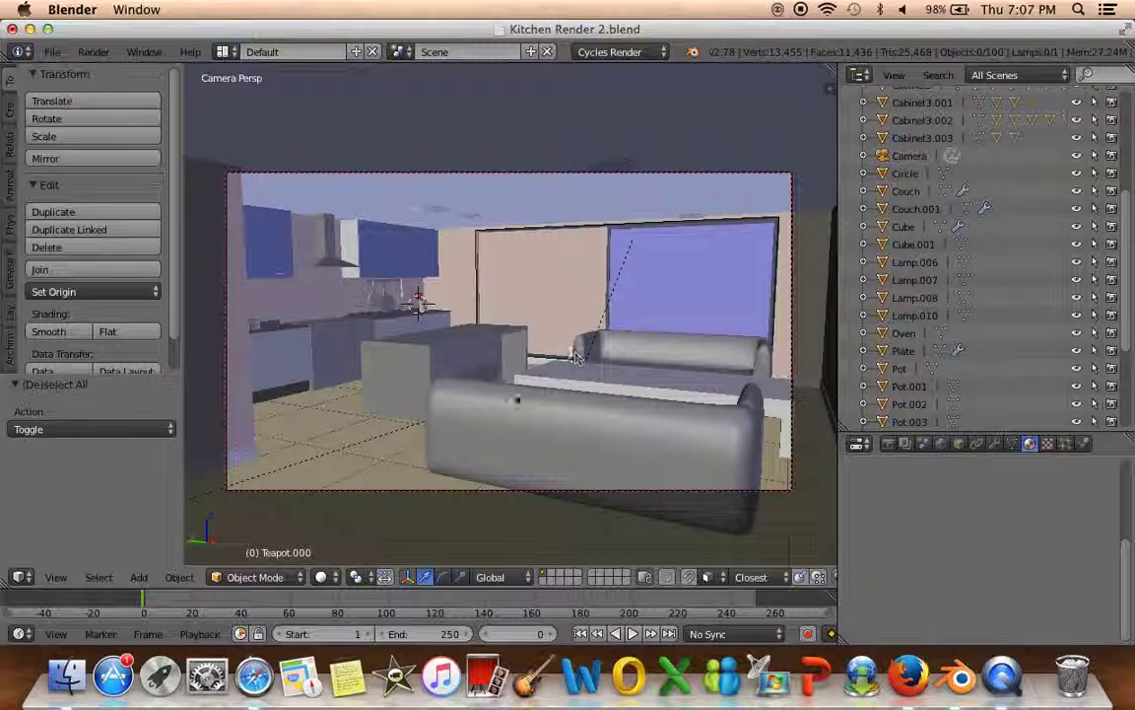
key("KP_0")
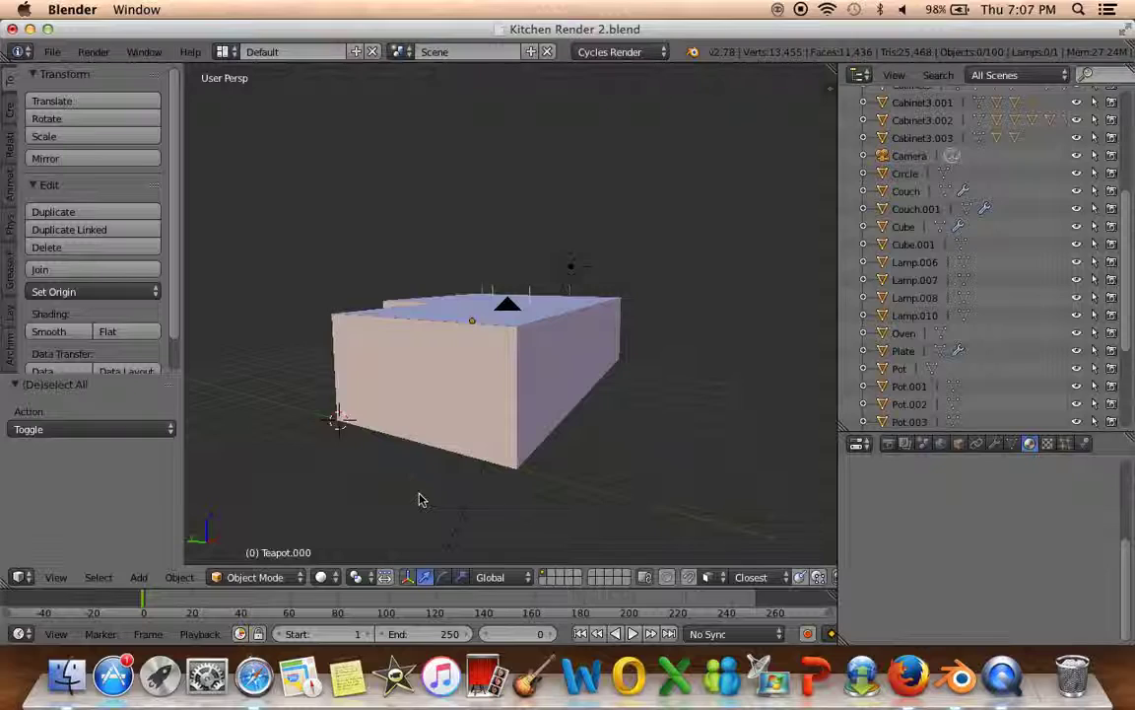
key("KP_0")
mouse_move(418, 496)
middle_mouse_down()
mouse_move(458, 497)
mouse_move(441, 503)
middle_mouse_up()
key("KP_0")
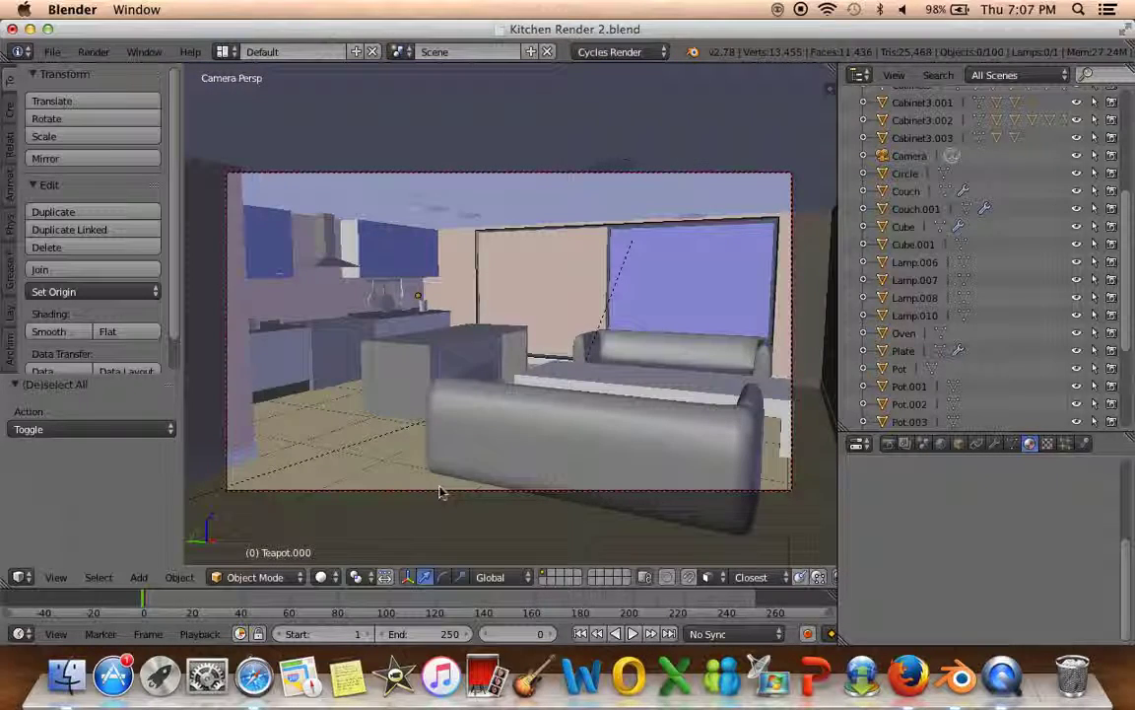
Clear the selection and draw a render border covering the whole camera frame
key("a")
key("a")
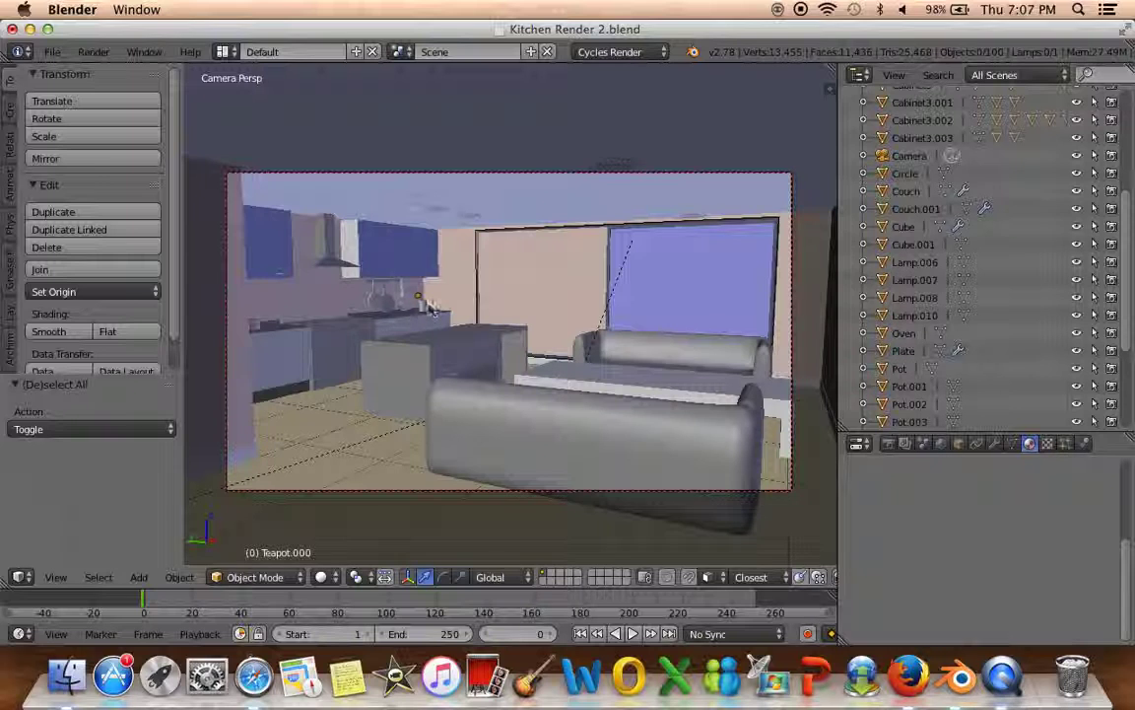
scroll(394, 305, "left", 3, "shift")
key("ctrl+b")
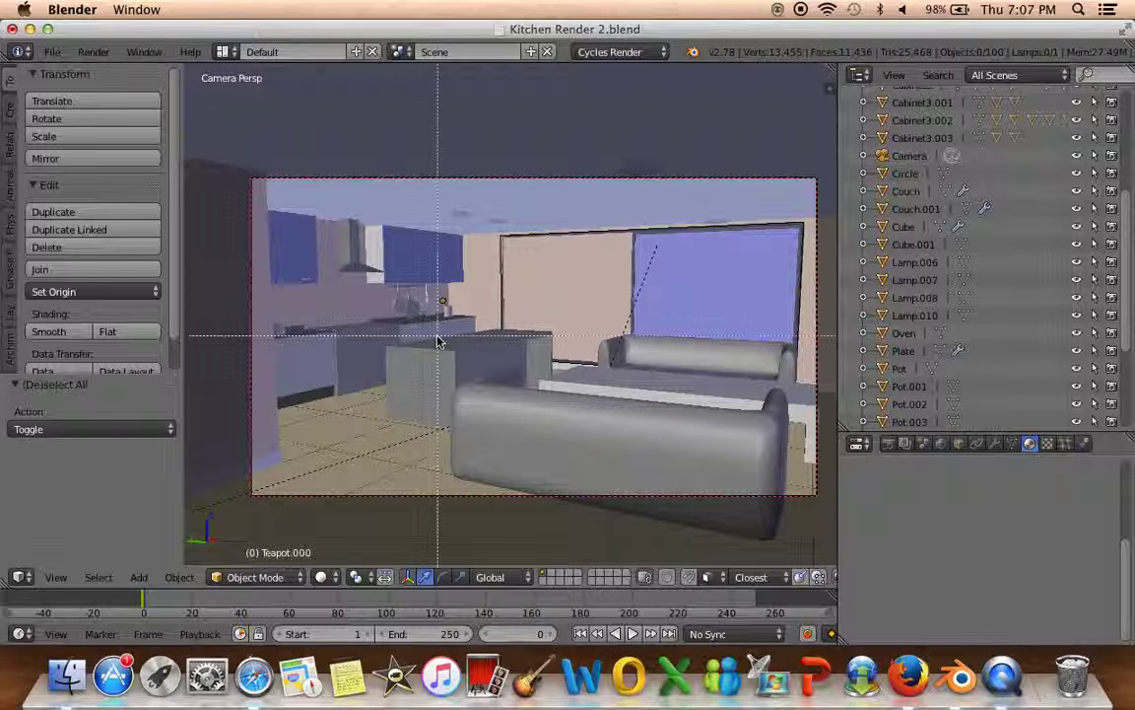
left_click_drag(434, 321, 434, 327)
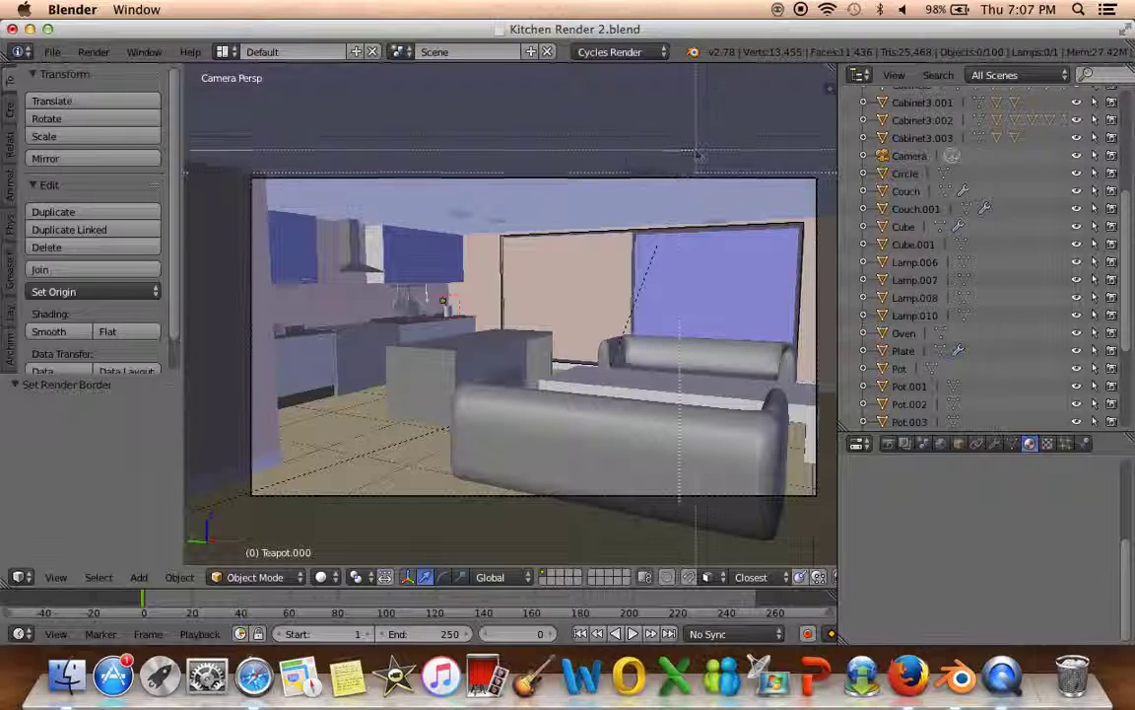
left_click_drag(511, 418, 235, 541)
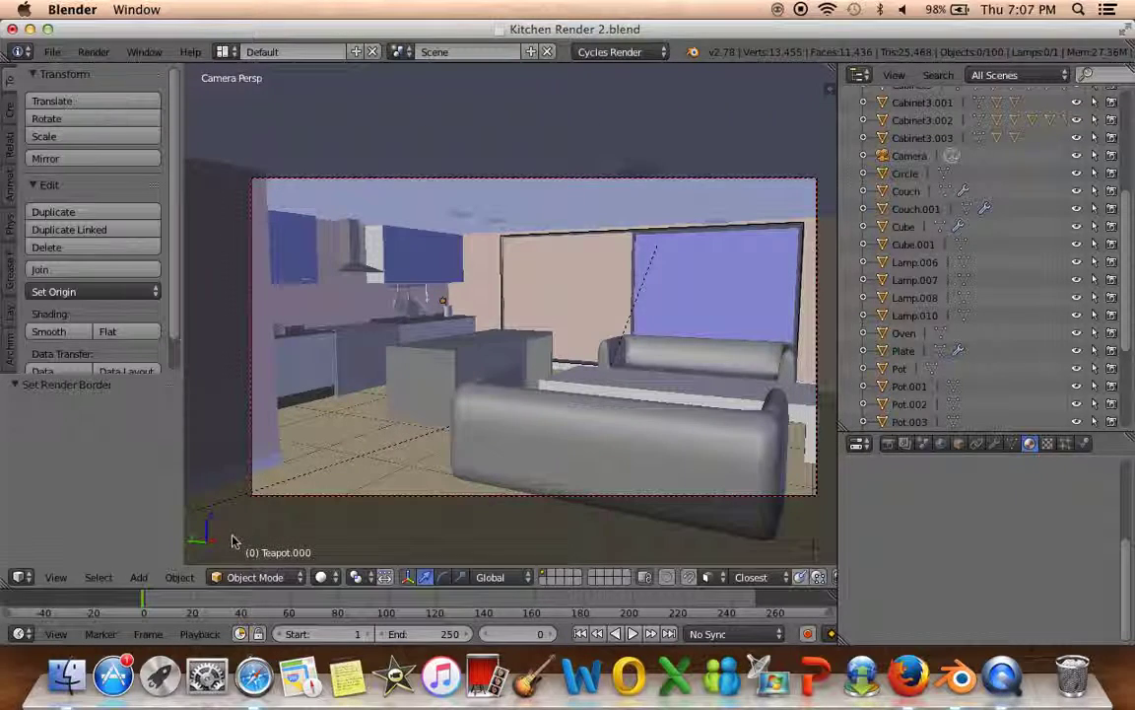
Deselect everything and fly the view in toward the utensil cup
middle_click_drag(448, 500, 431, 424)
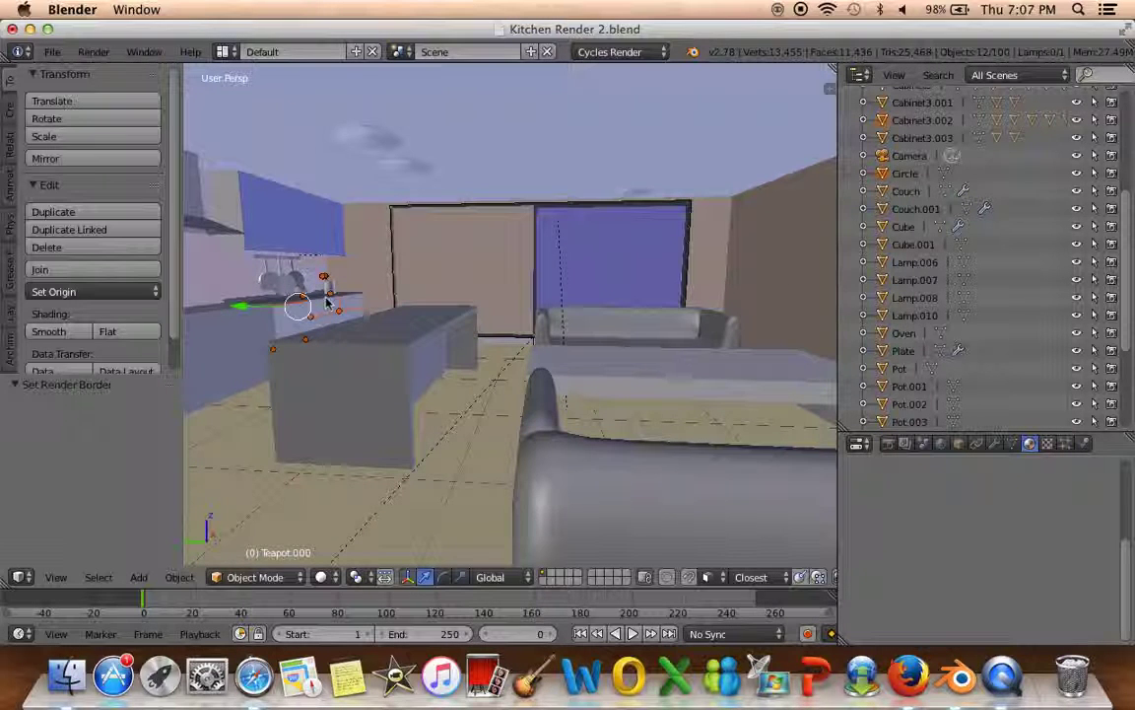
key("a")
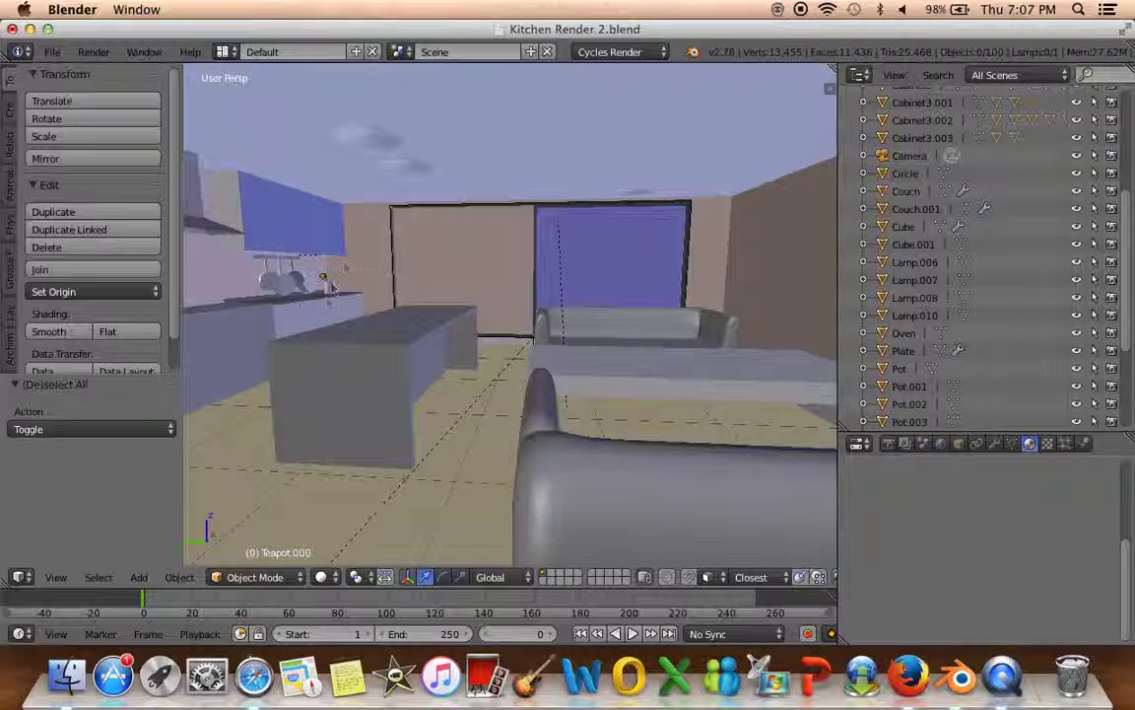
key("shift+f")
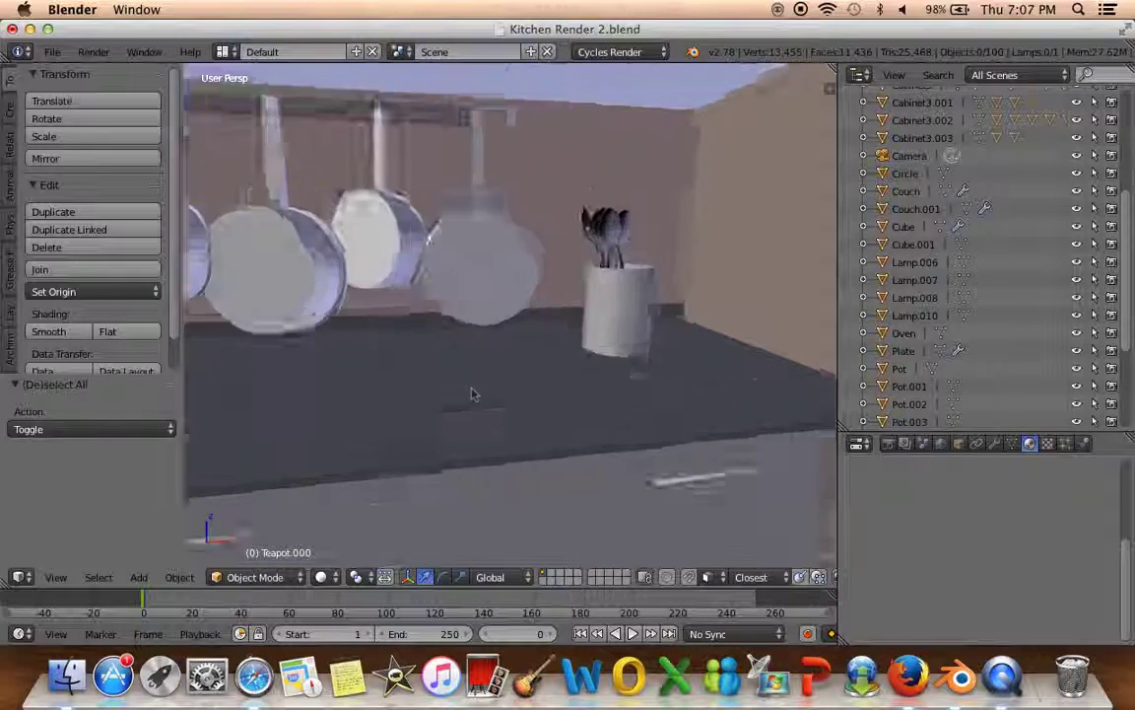
Select the utensil cup and its spoons, shrink them, and nudge them along Z
right_click(631, 315)
right_click(613, 219, "shift")
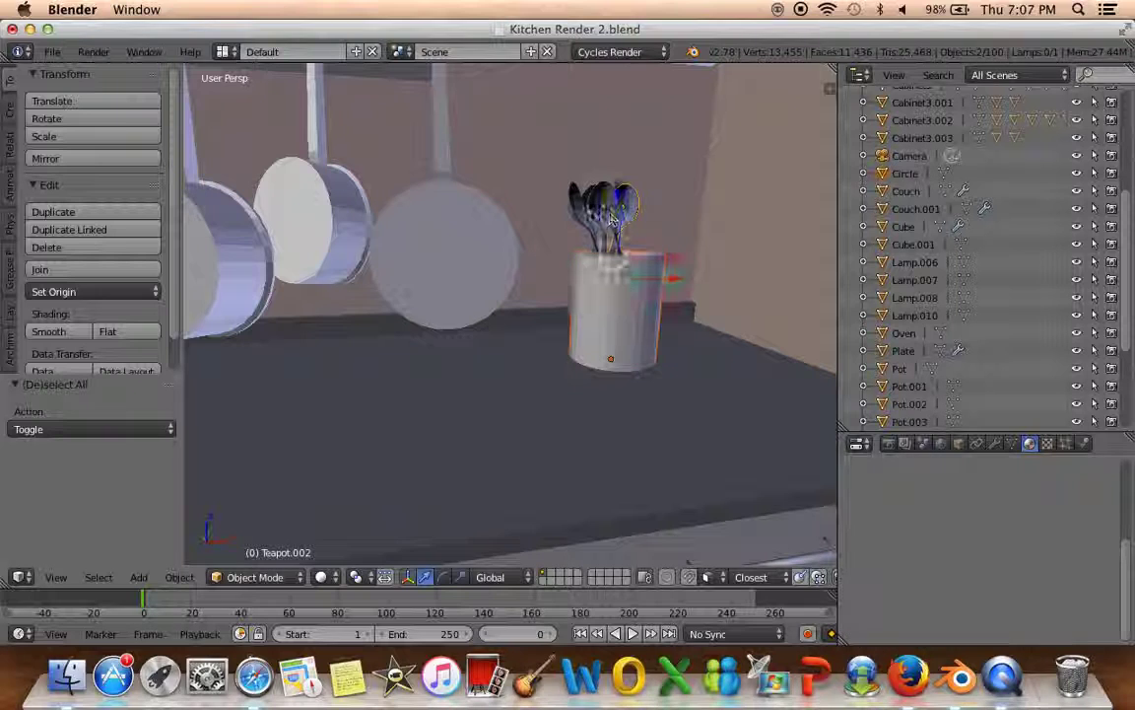
right_click(582, 197, "shift")
middle_click_drag(592, 202, 609, 164)
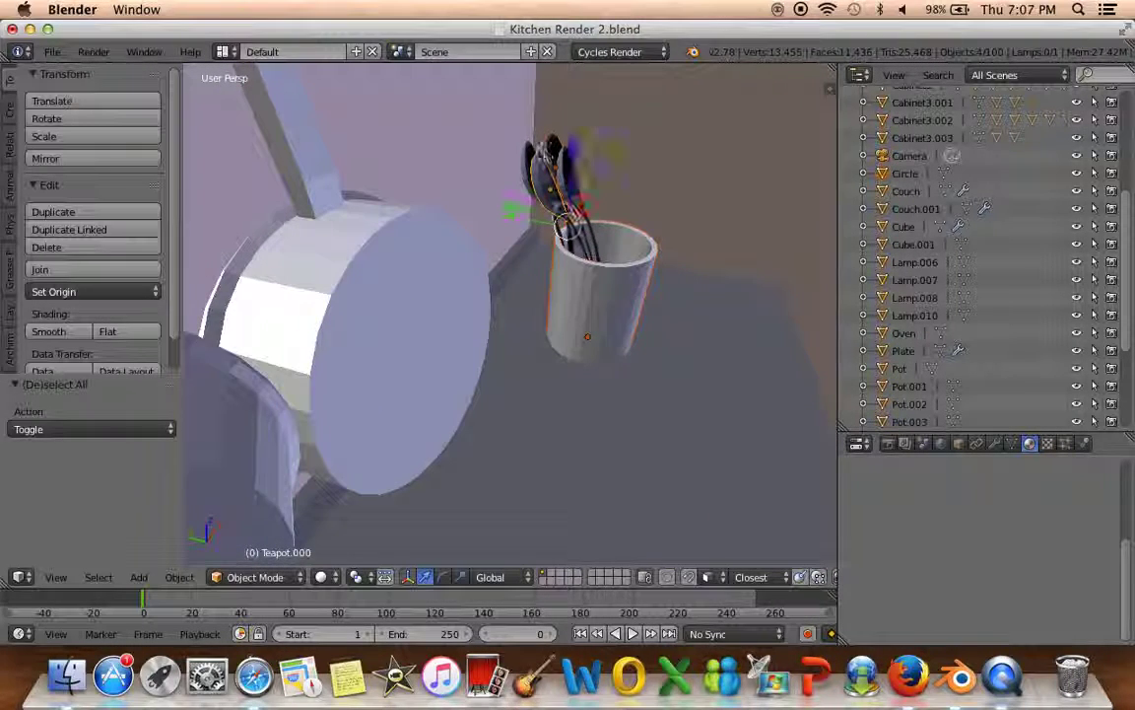
key("s")
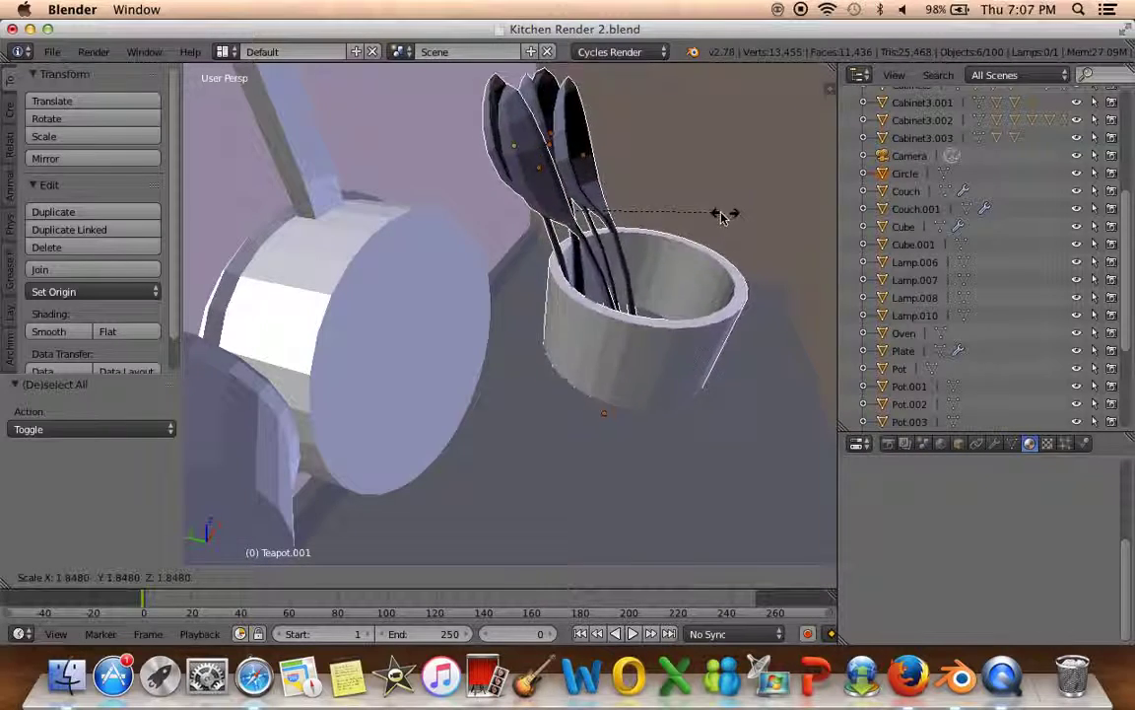
left_click(644, 227)
middle_click_drag(644, 228, 480, 155)
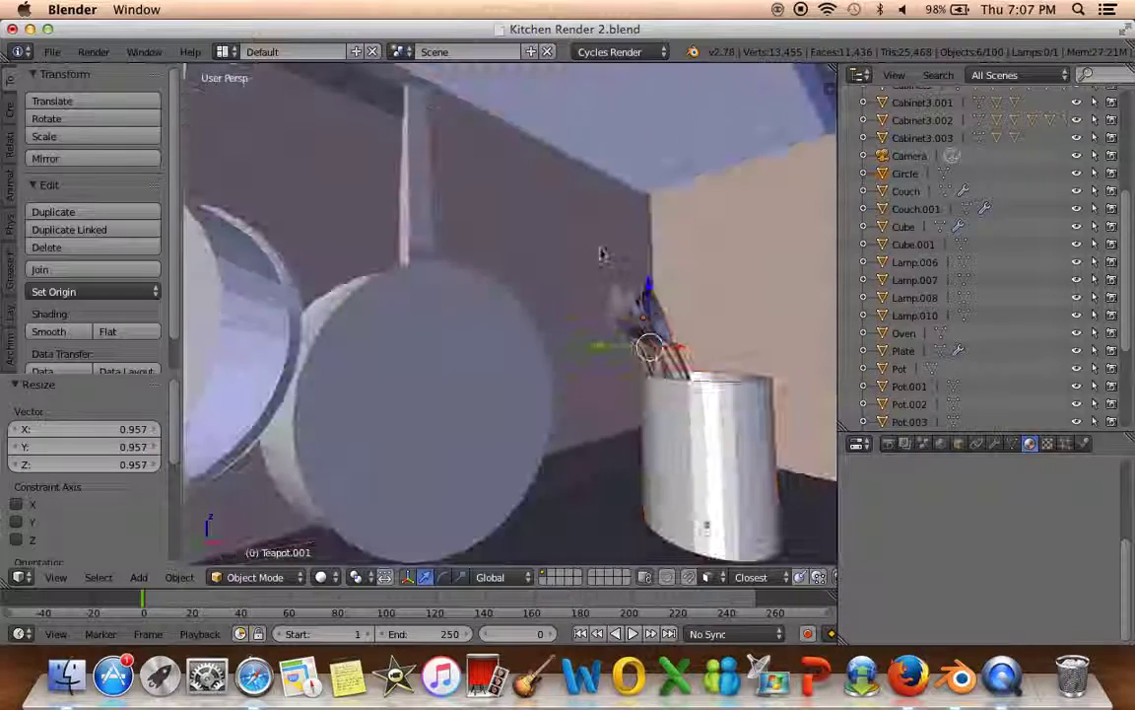
key("KP_Decimal")
key("g")
key("z")
left_click(646, 316)
Enlarge the cup and spoons slightly and raise them along Z
key("s")
left_click(671, 298)
key("g")
key("z")
left_click(527, 258)
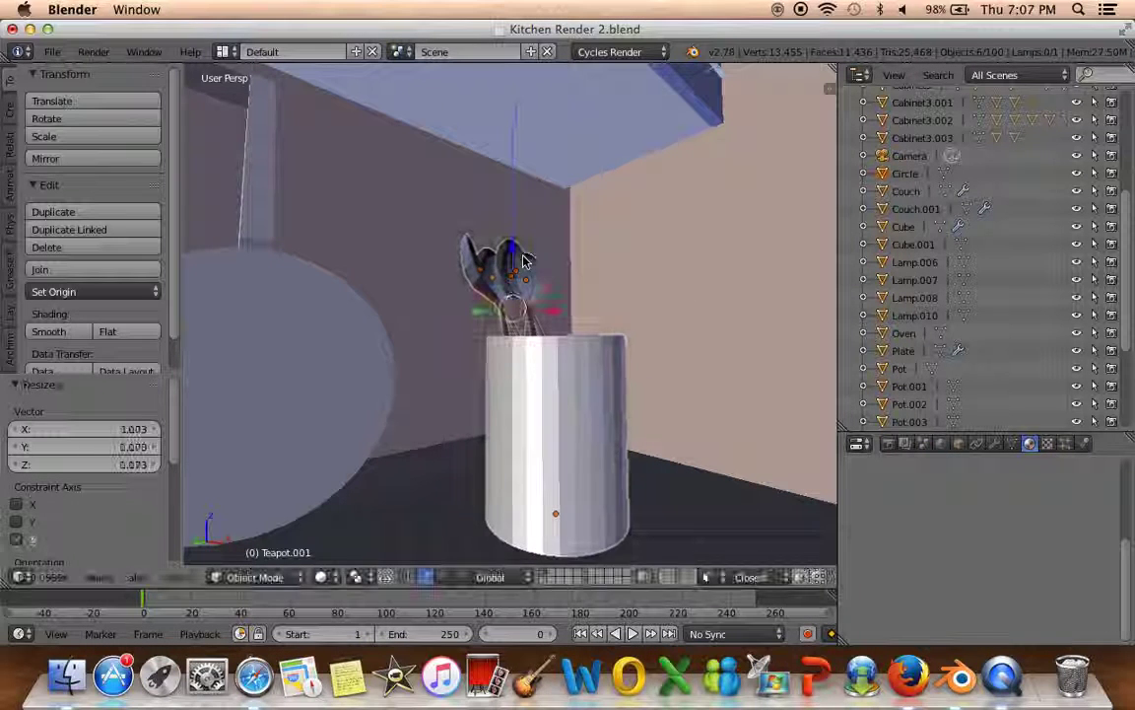
Narrow the cup alone without changing its height, then shift it along X
right_click(608, 385)
key("s")
key("shift+z")
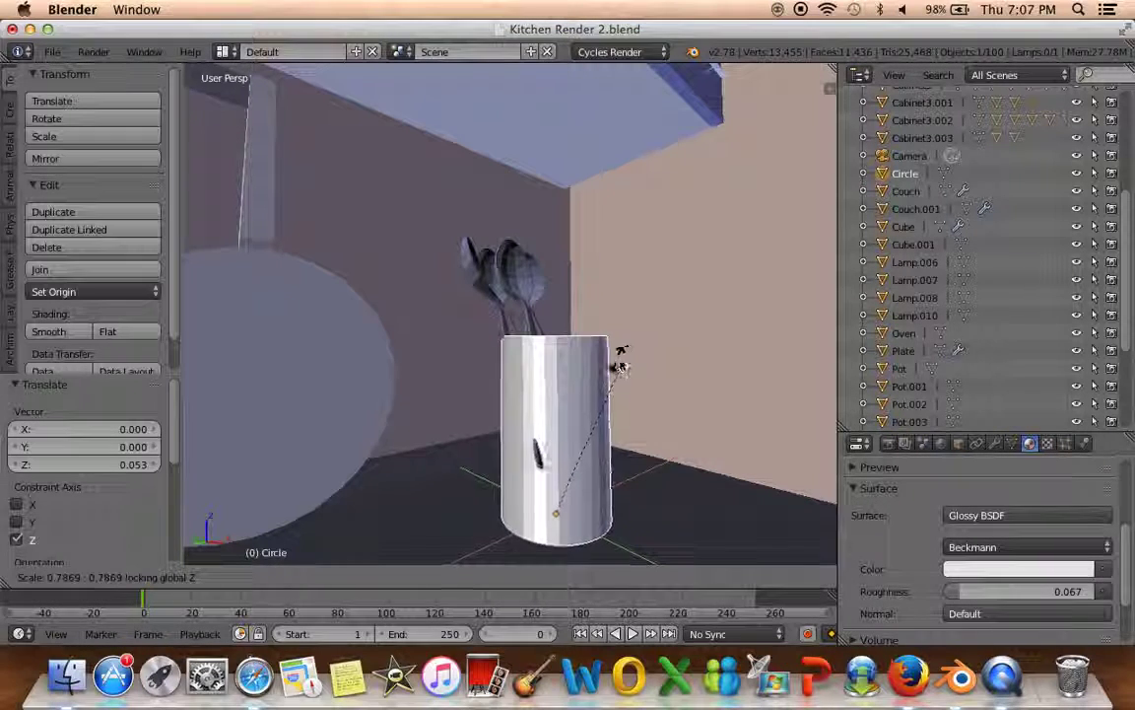
left_click(623, 405)
middle_click_drag(624, 405, 680, 424)
left_click(666, 414)
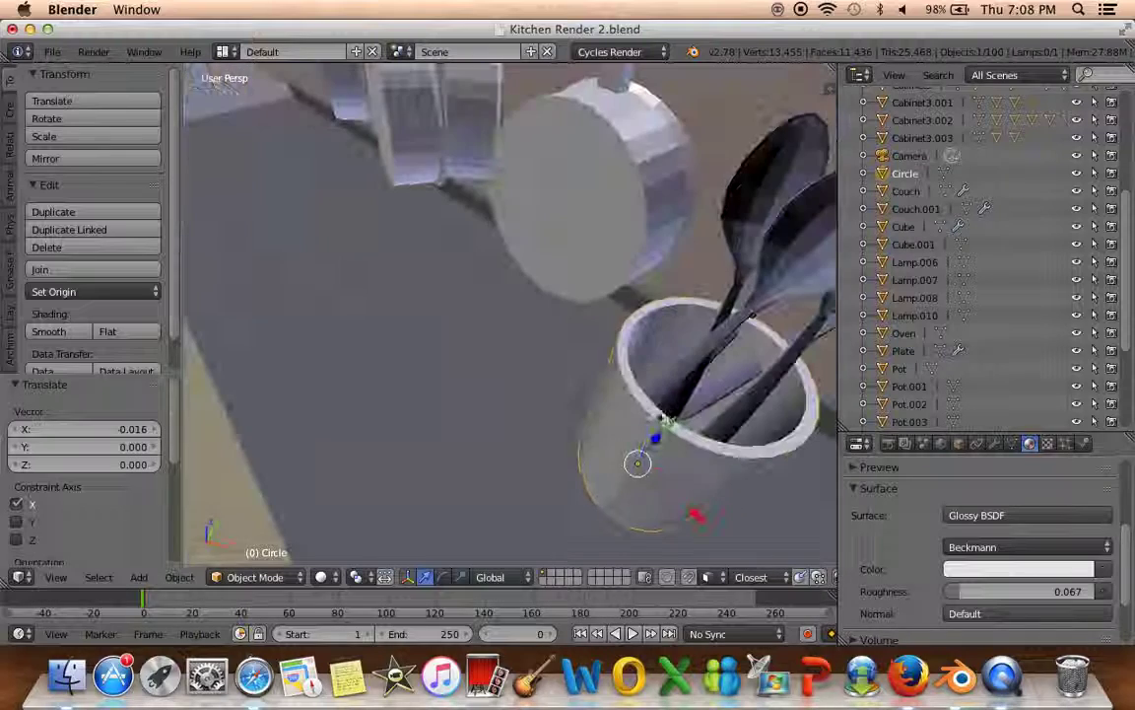
key("g")
key("x")
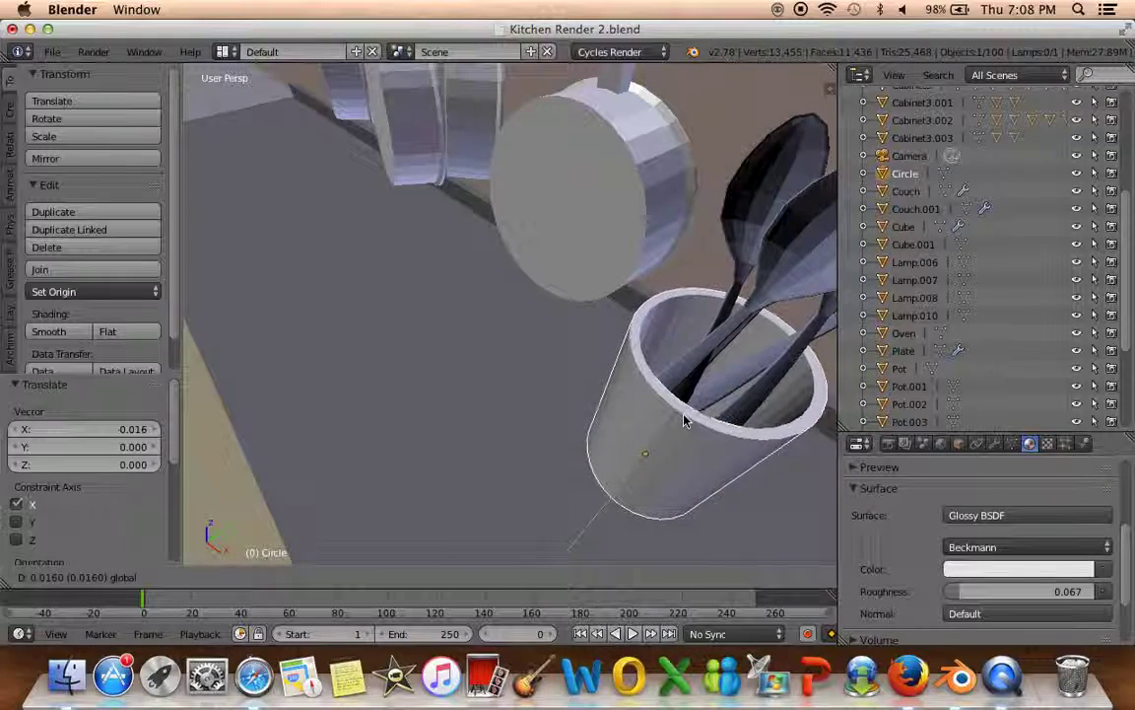
left_click(685, 419)
key("a")
mouse_move(685, 419)
middle_mouse_down()
mouse_move(701, 368)
mouse_move(537, 334)
mouse_move(431, 385)
mouse_move(269, 342)
middle_mouse_up()
scroll(702, 368, "down", 3)
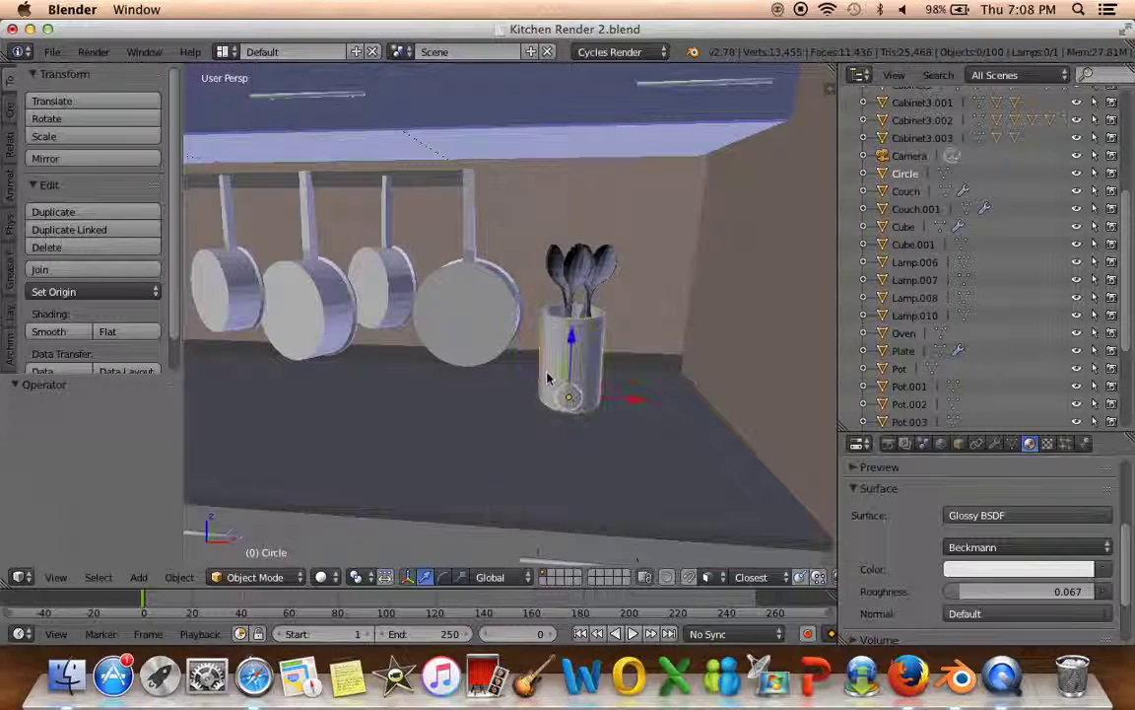
Scale down the spoons
right_click(548, 377)
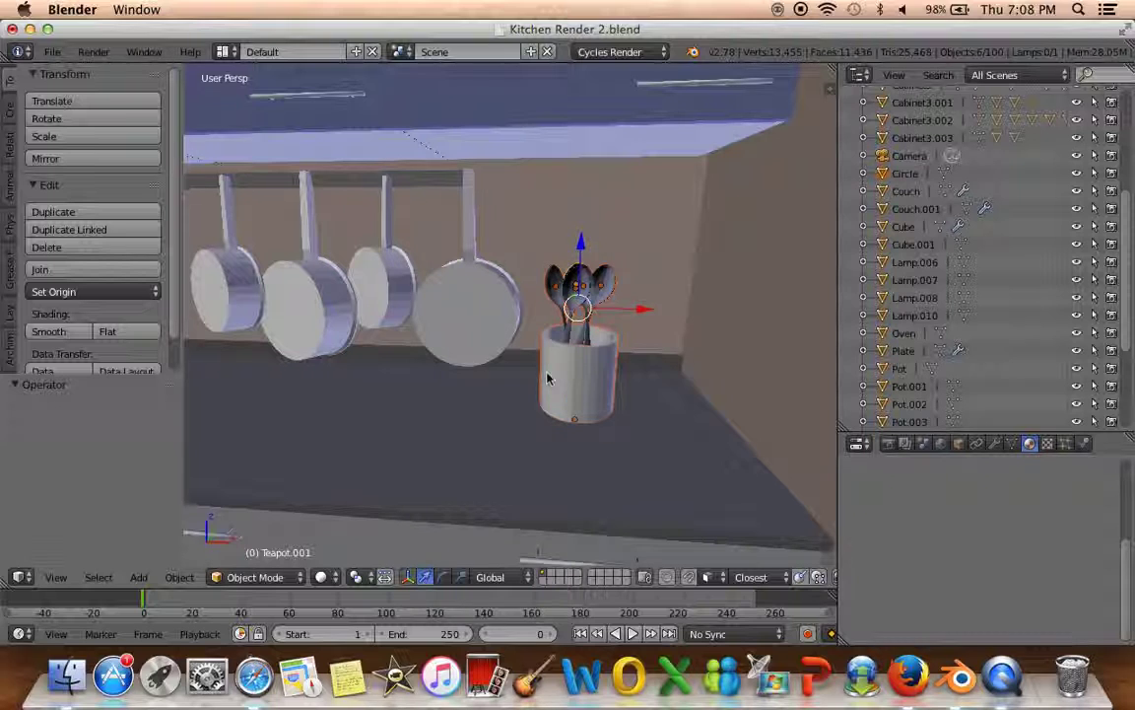
key("s")
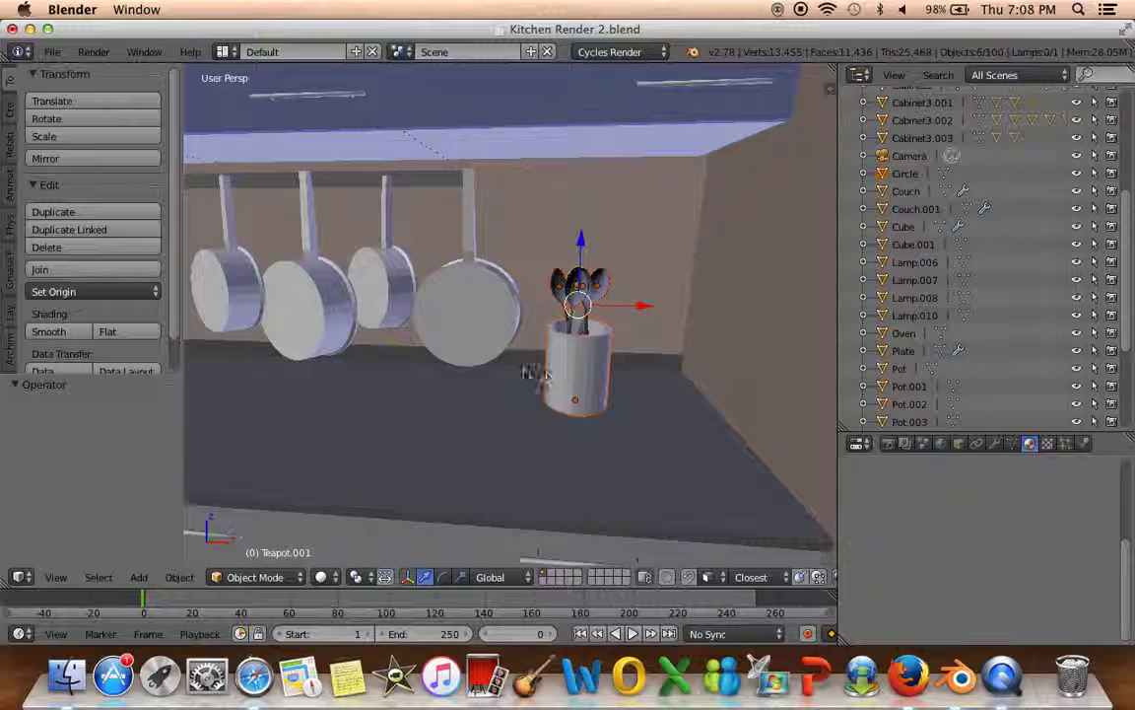
key("a")
mouse_move(539, 373)
middle_mouse_down()
mouse_move(611, 370)
mouse_move(550, 357)
mouse_move(608, 362)
mouse_move(439, 385)
mouse_move(246, 335)
middle_mouse_up()
Narrow the utensil cup to 0.822 of its width while keeping its height
right_click(550, 357)
key("s")
key("shift+z")
left_click(608, 353)
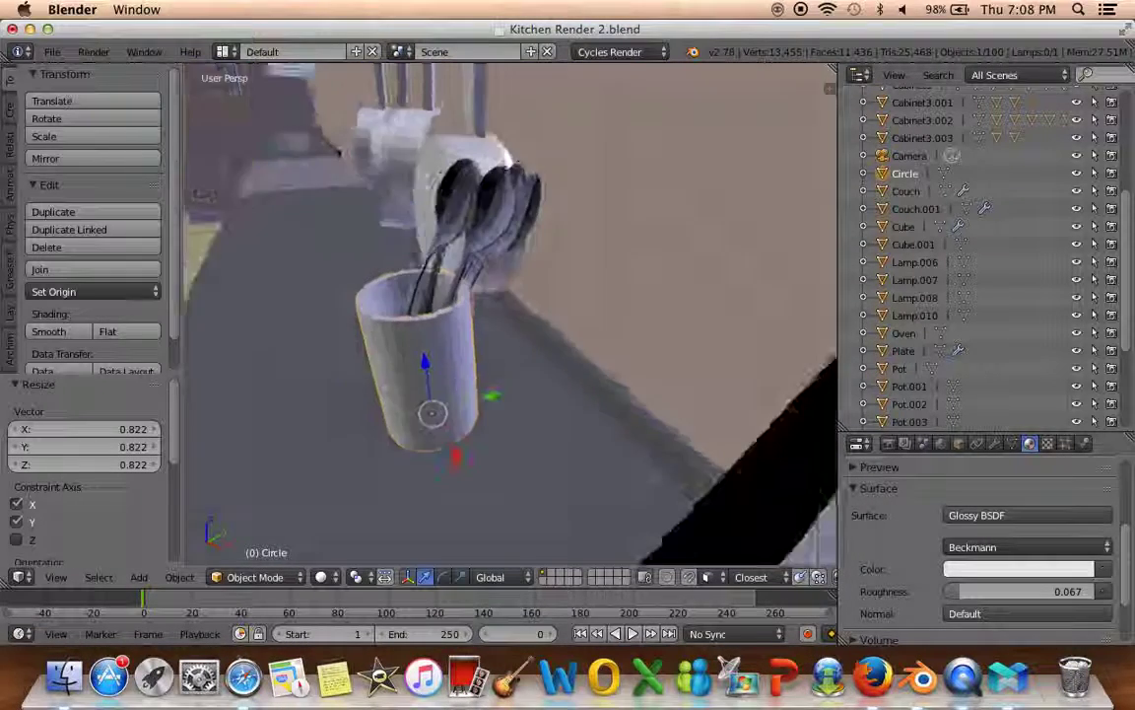
key("s")
key("a")
Nudge the cup slightly along X and Y on the counter
mouse_move(511, 385)
middle_mouse_down()
mouse_move(411, 386)
mouse_move(467, 413)
middle_mouse_up()
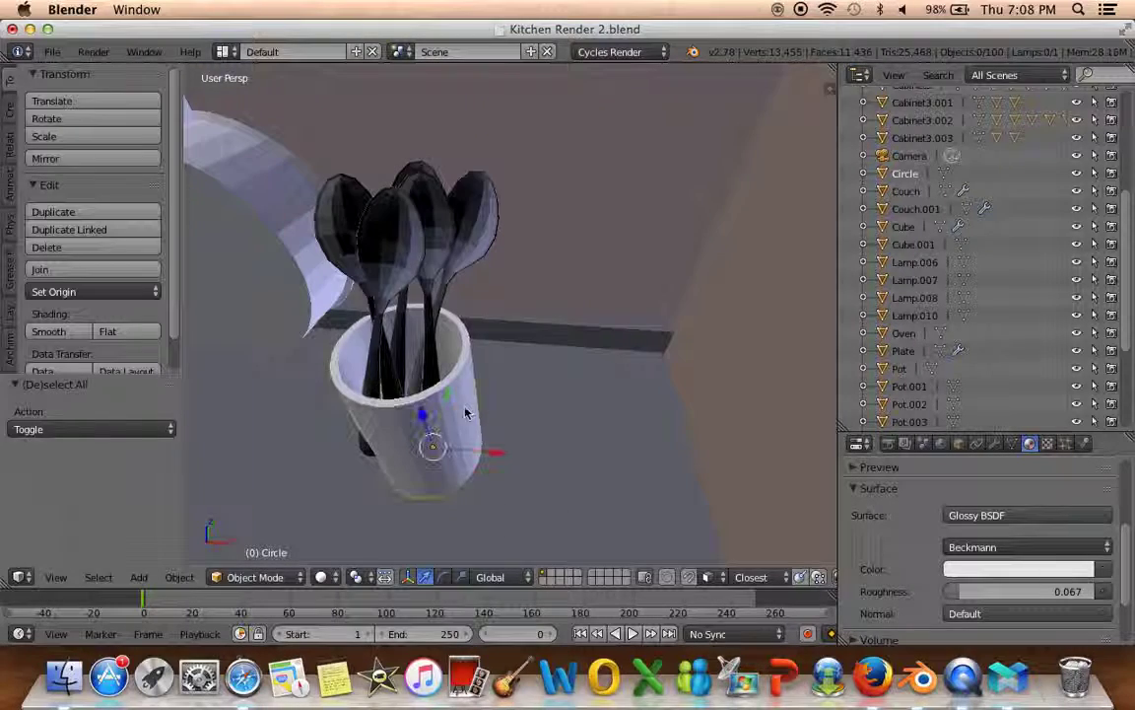
left_click_drag(493, 455, 474, 456)
mouse_move(474, 456)
middle_mouse_down()
mouse_move(481, 369)
mouse_move(471, 363)
middle_mouse_up()
left_click_drag(471, 363, 474, 363)
mouse_move(474, 363)
middle_mouse_down()
mouse_move(454, 312)
mouse_move(542, 279)
mouse_move(439, 556)
middle_mouse_up()
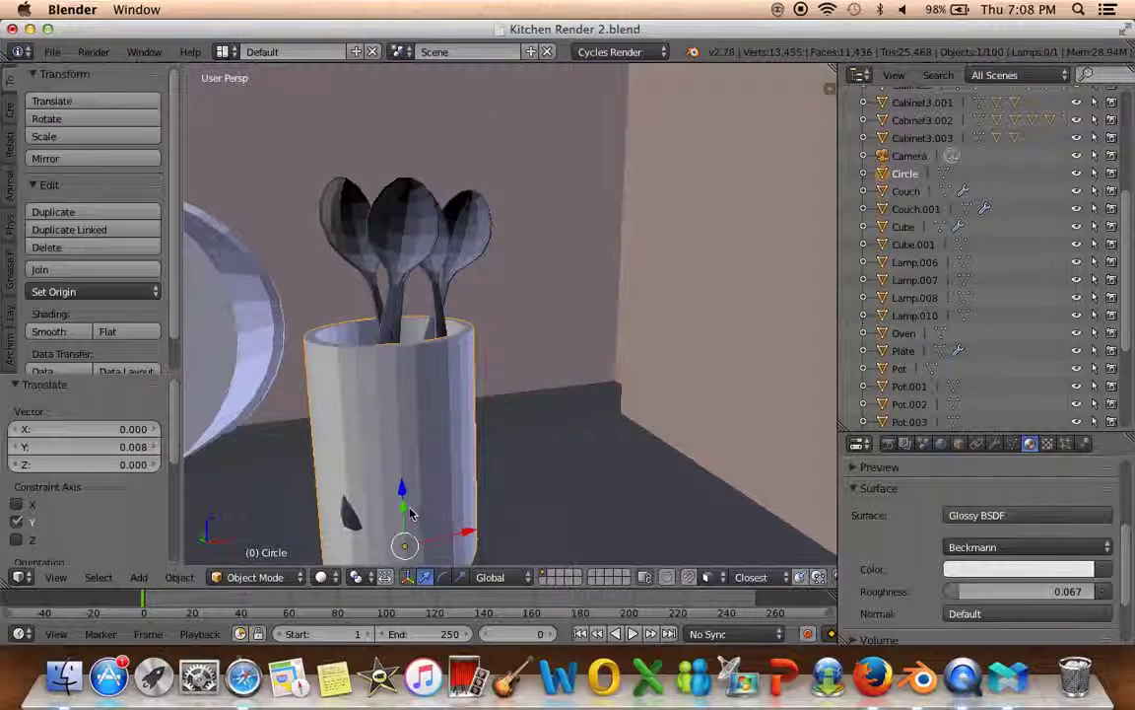
middle_click_drag(412, 513, 423, 471)
left_click_drag(422, 471, 474, 456)
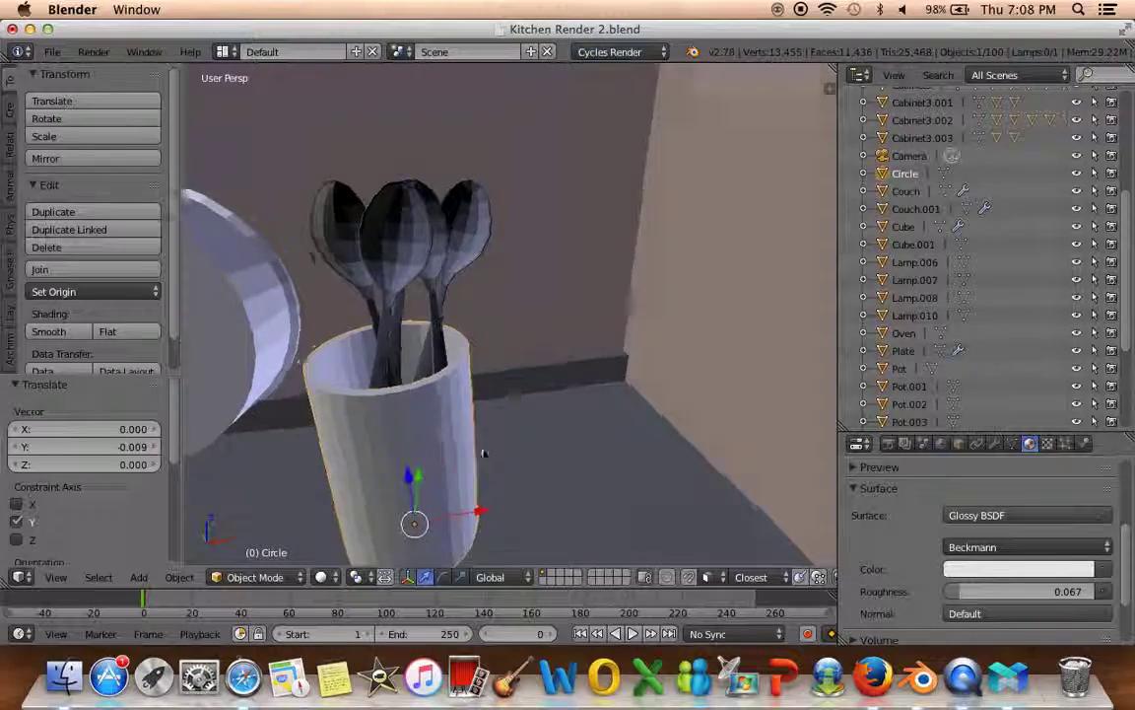
middle_click_drag(474, 456, 519, 450)
middle_click_drag(478, 277, 435, 347)
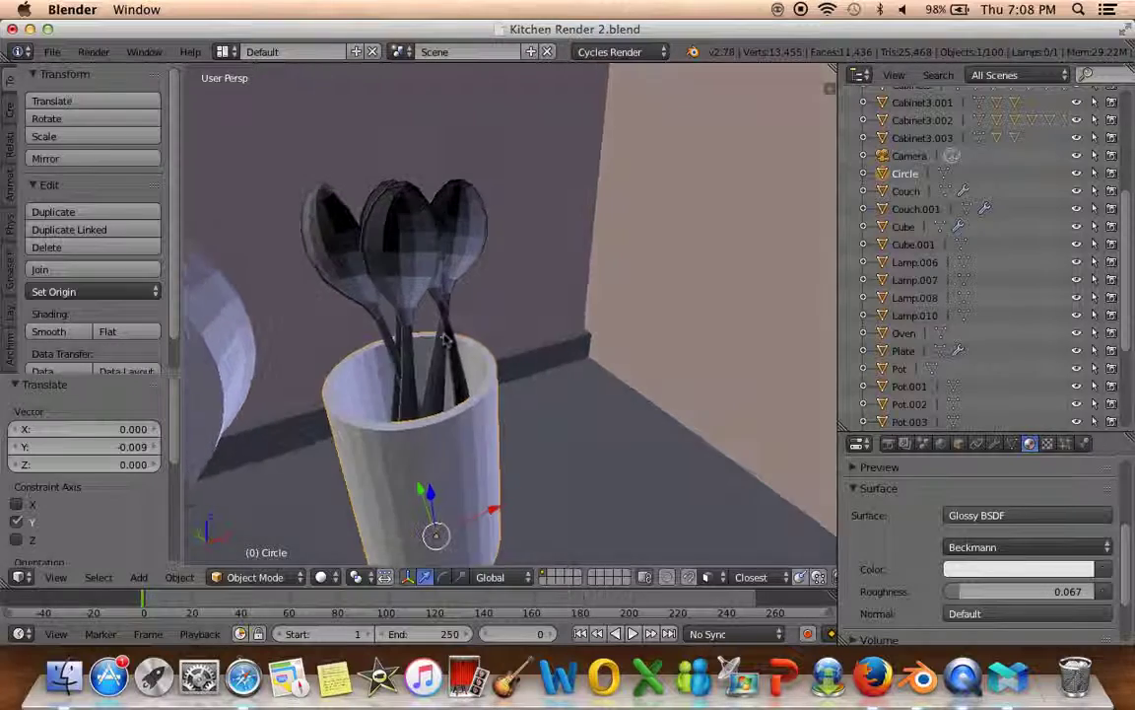
Shift one spoon along X, then return to the camera view
right_click(435, 347)
key("g")
key("x")
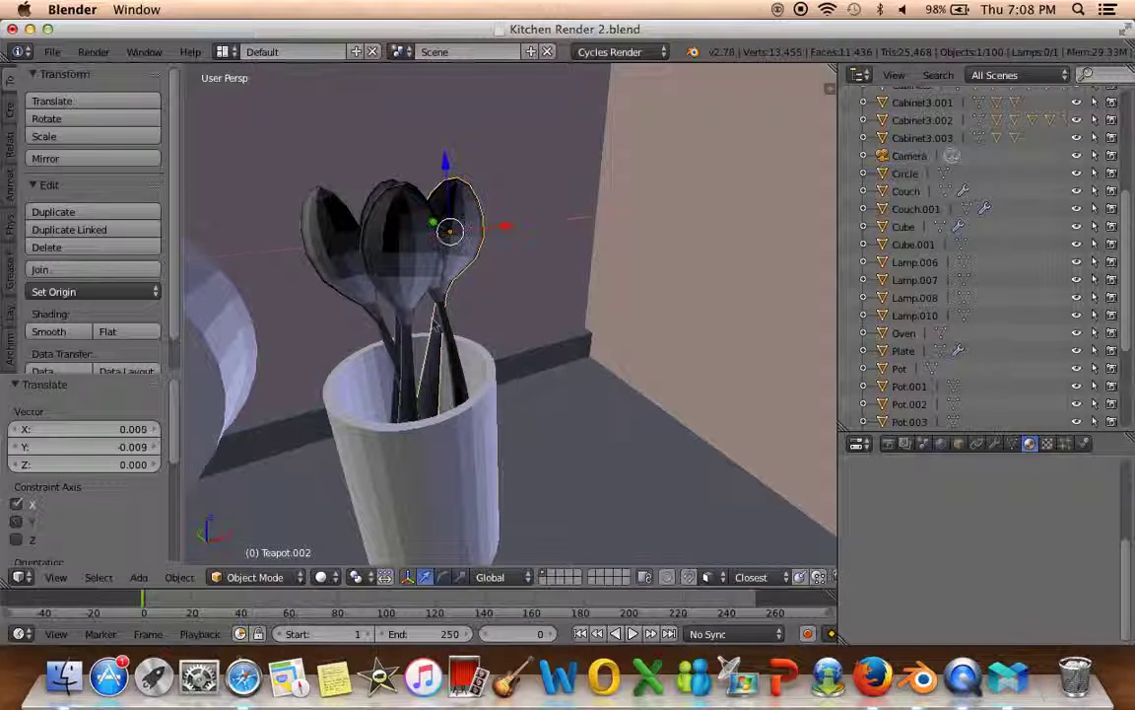
key("a")
mouse_move(434, 347)
middle_mouse_down()
mouse_move(201, 368)
mouse_move(459, 467)
middle_mouse_up()
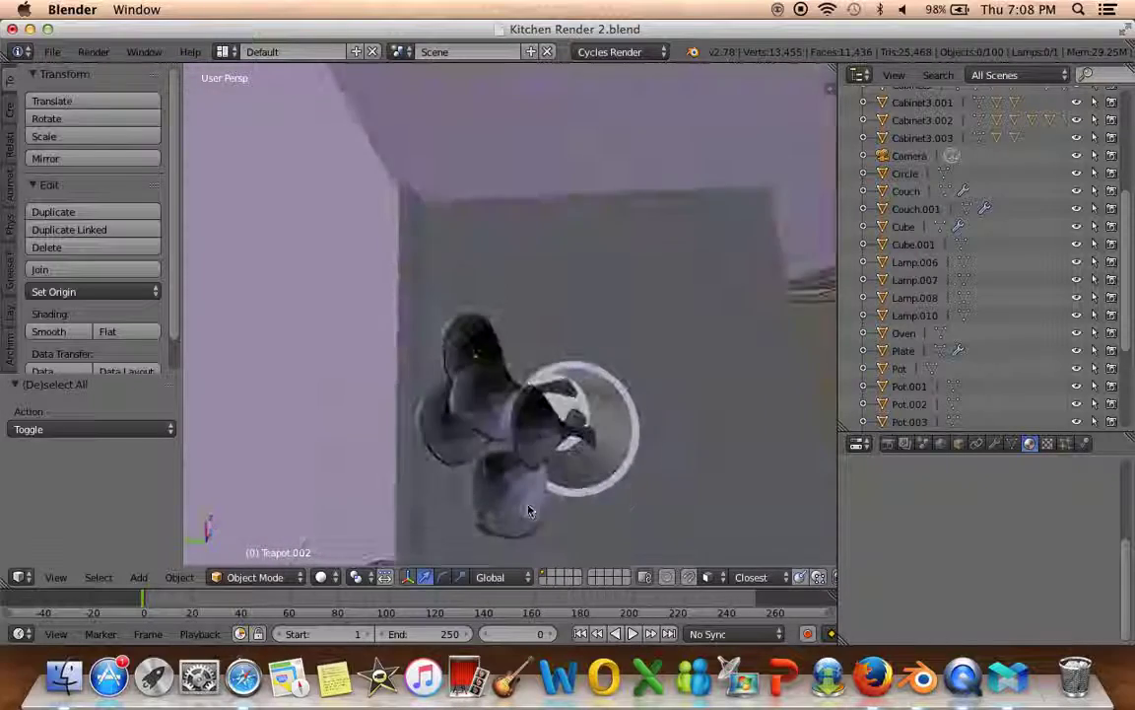
key("KP_0")
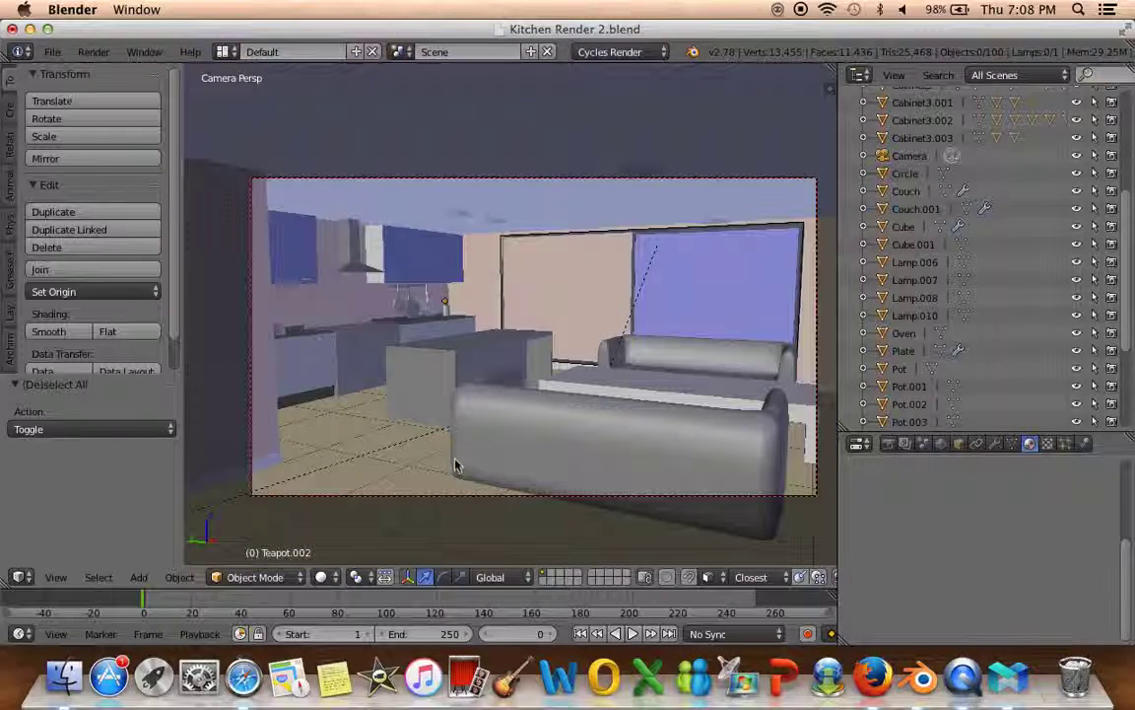
key("a")
key("a")
right_click(527, 316)
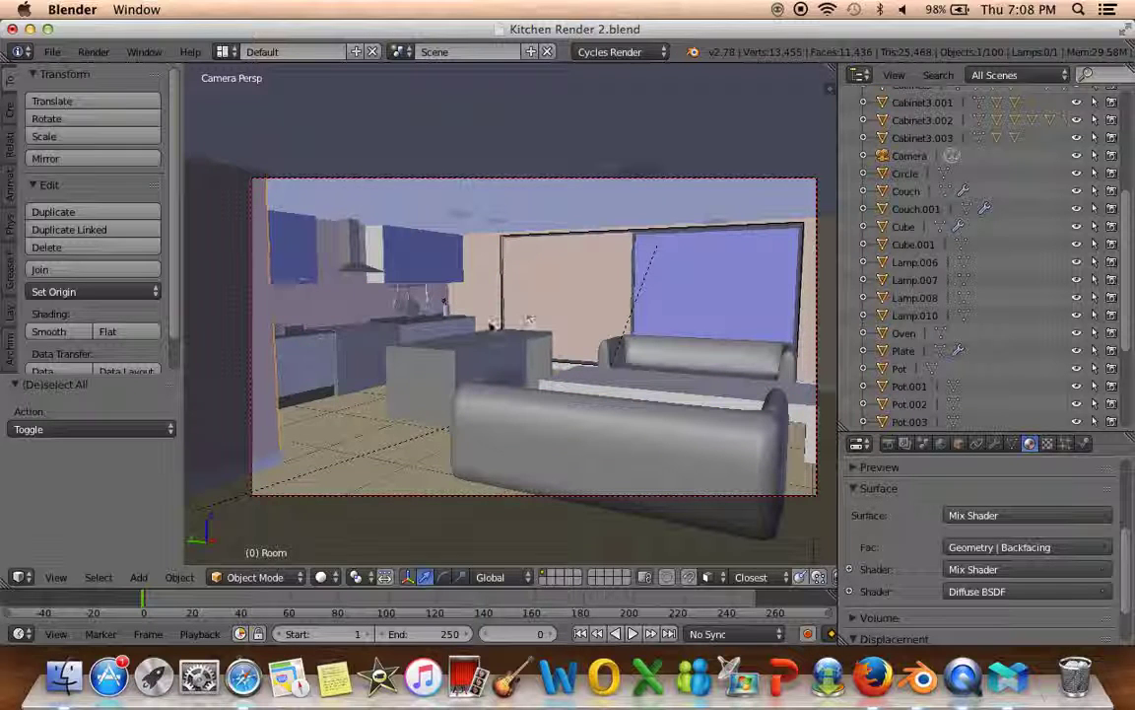
left_click(320, 577)
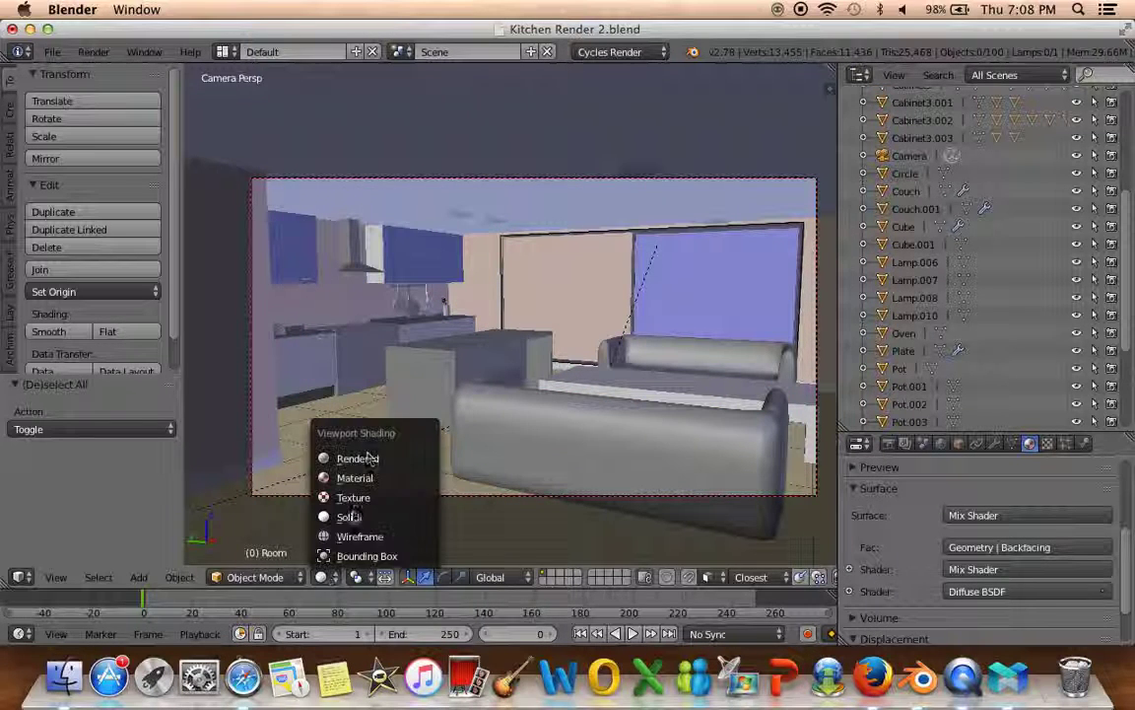
left_click(357, 460)
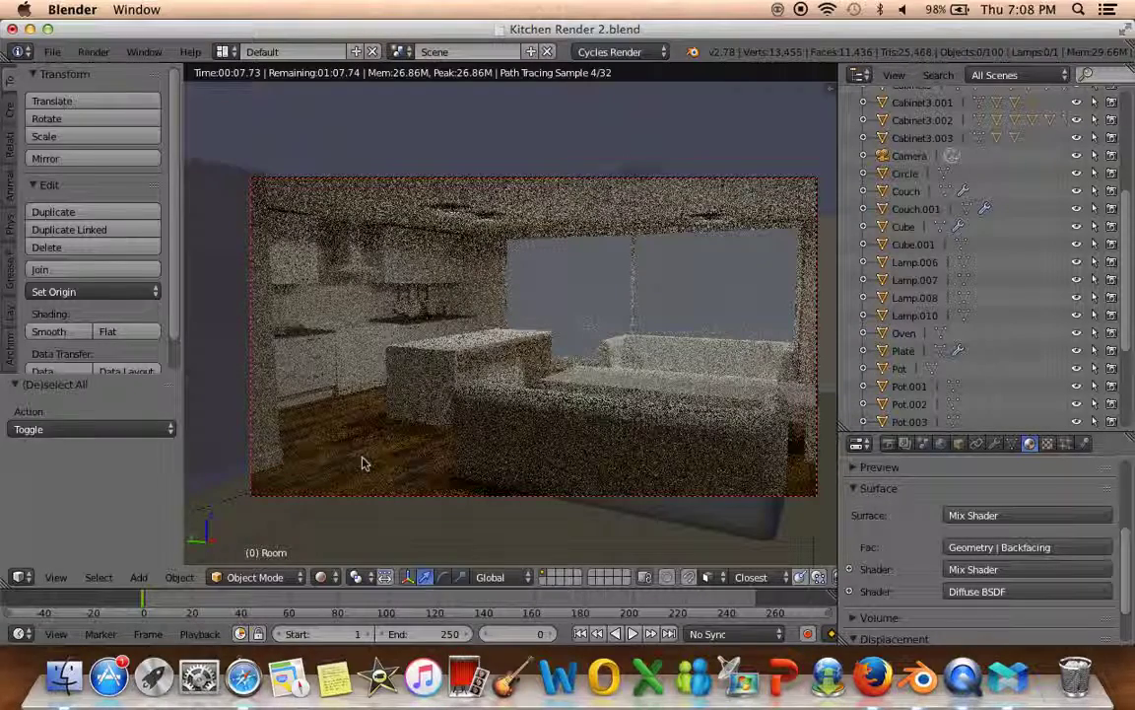
left_click(328, 578)
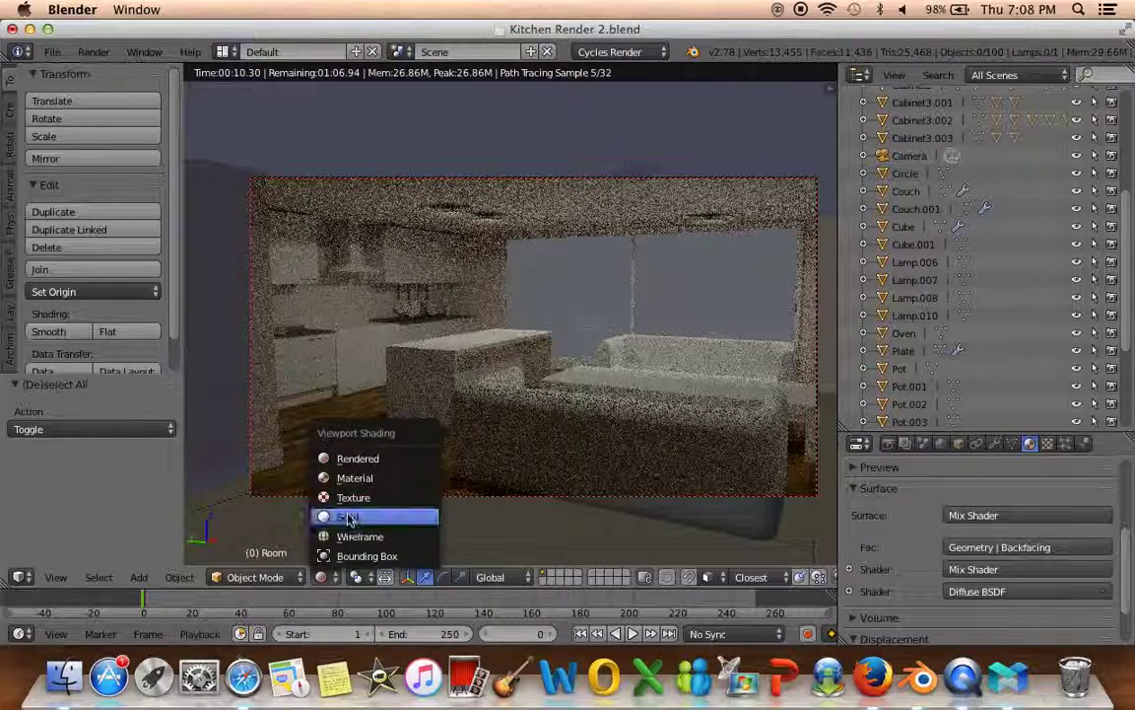
left_click(348, 518)
middle_click_drag(397, 431, 369, 266)
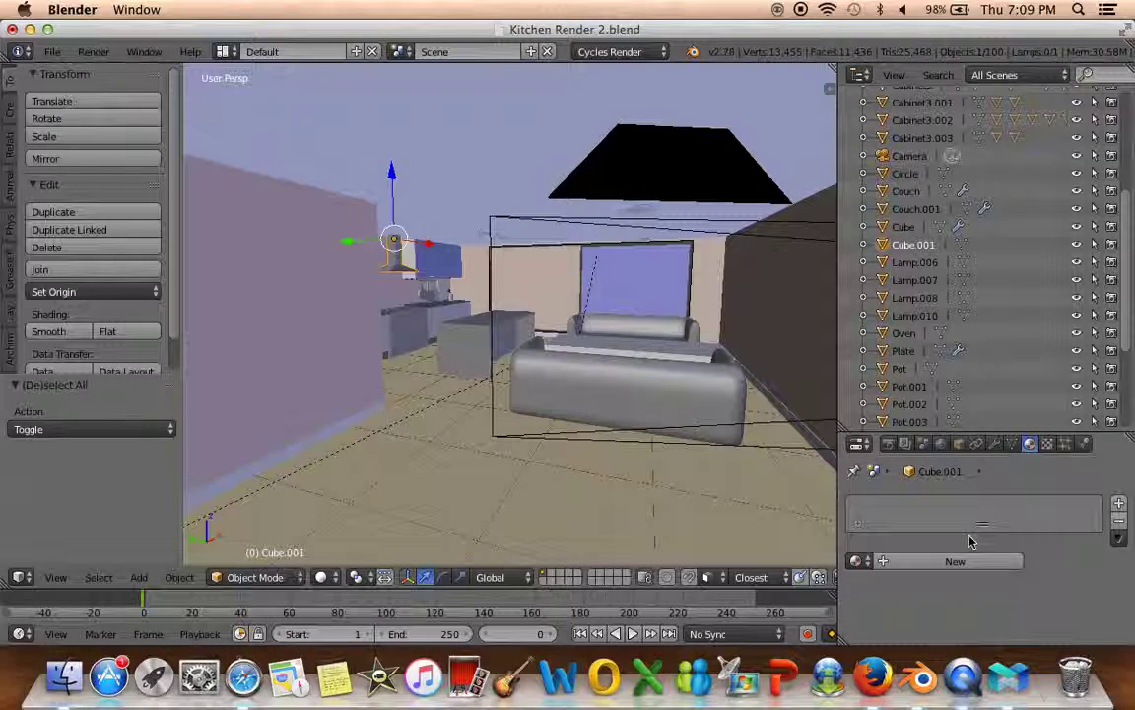
Create a new material for Cube.001 with a Glossy BSDF surface
left_click(965, 560)
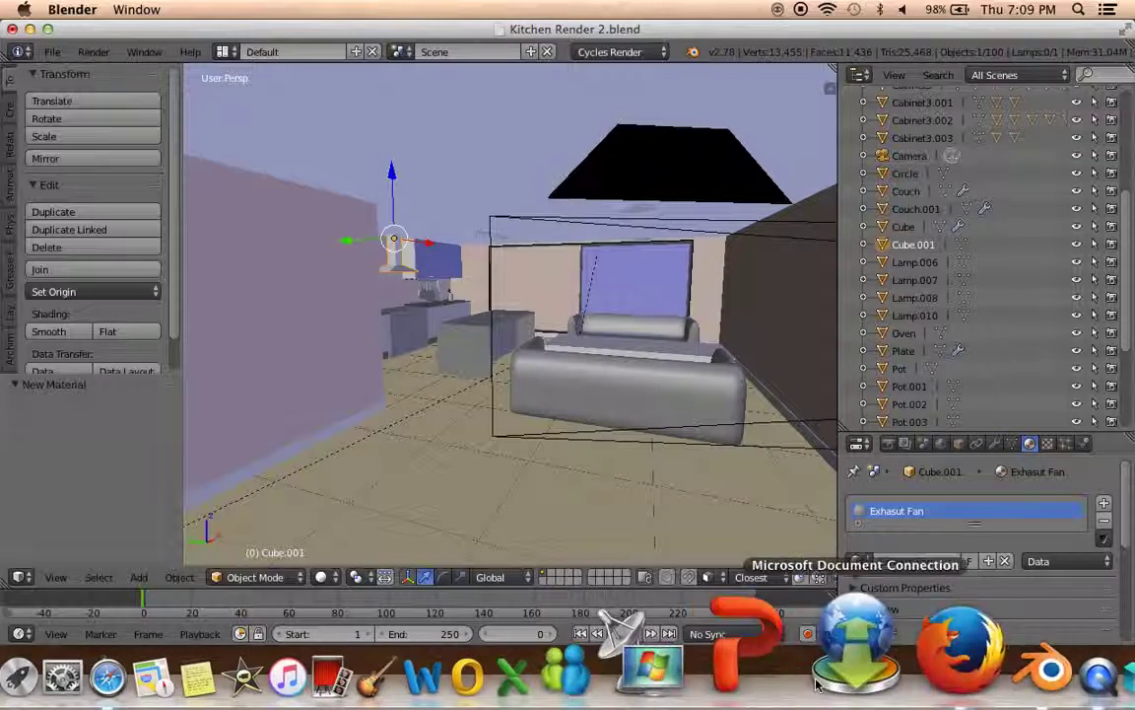
left_click(878, 630)
scroll(918, 542, "down", 2)
scroll(918, 542, "down", 2)
left_click(971, 528)
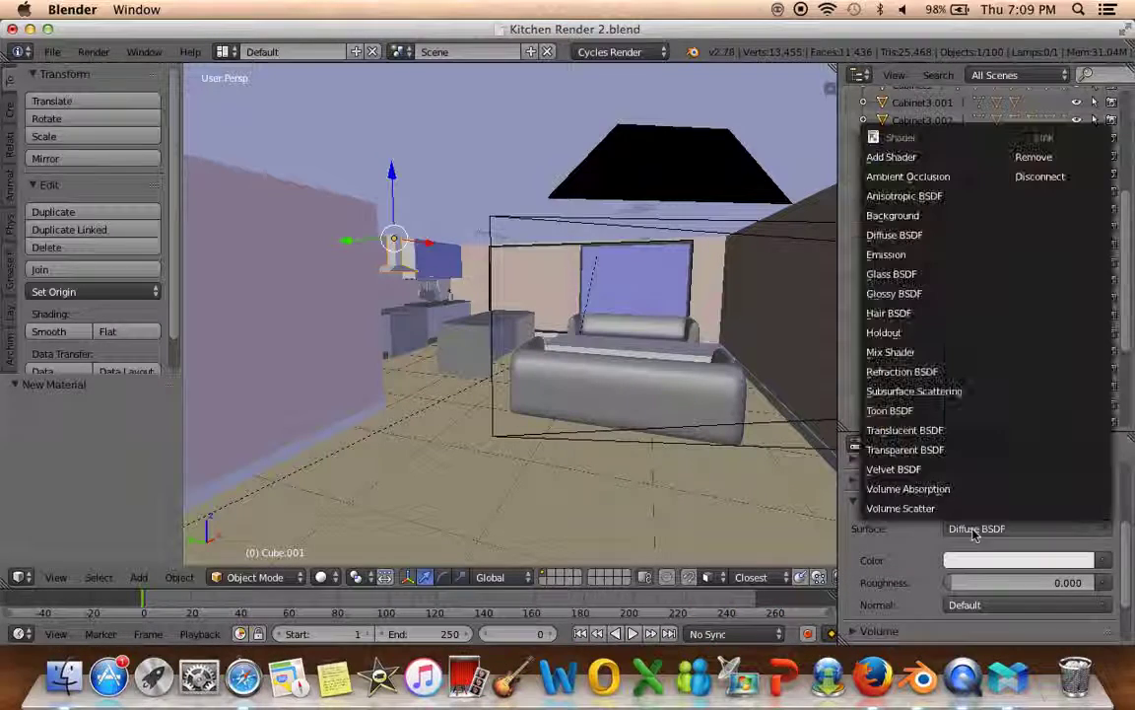
left_click(904, 294)
scroll(985, 552, "down", 1)
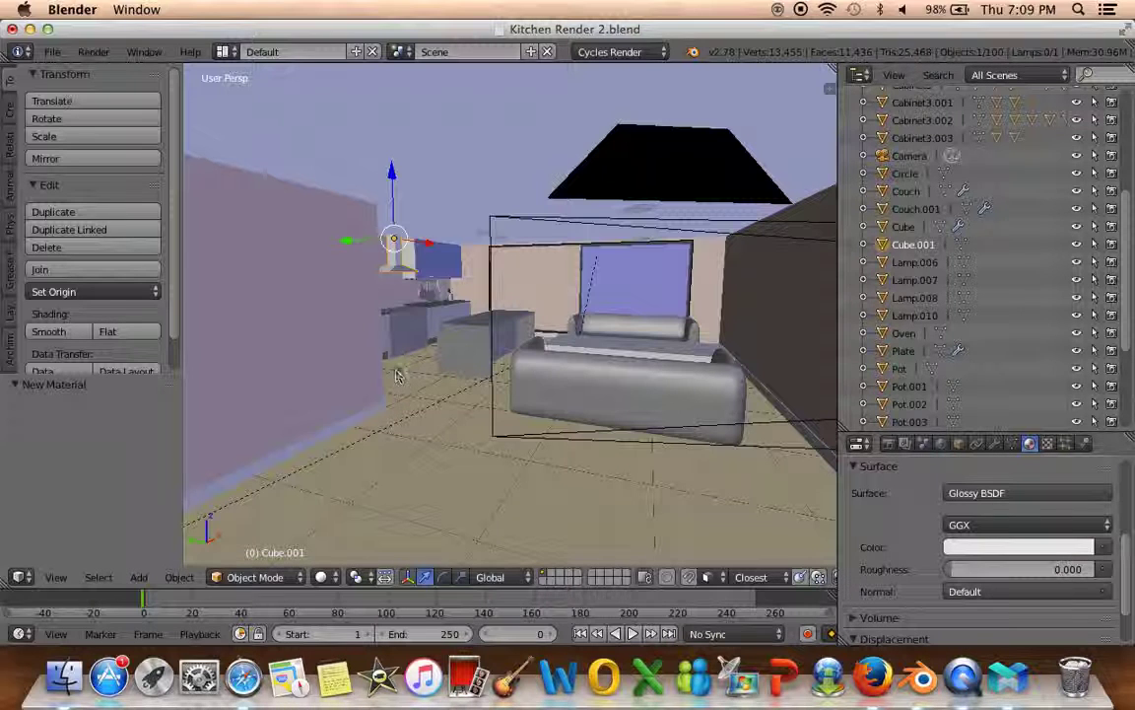
scroll(496, 467, "up", 2)
scroll(892, 591, "up", 2)
scroll(892, 592, "up", 2)
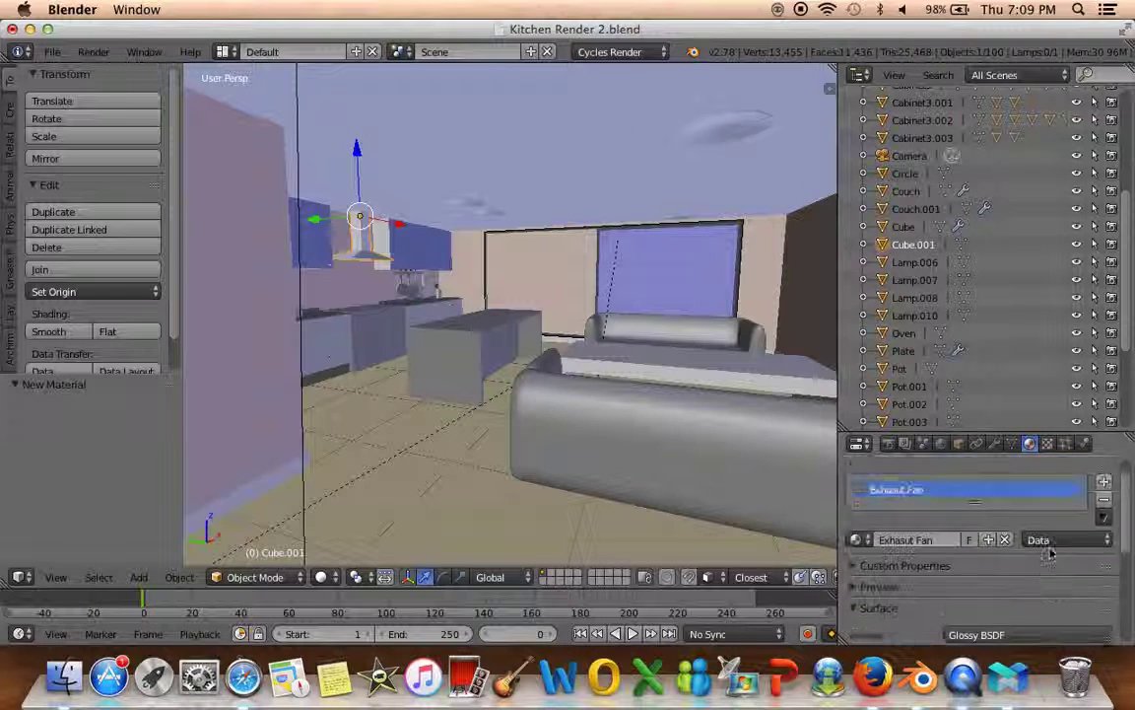
scroll(892, 592, "down", 2)
scroll(907, 592, "down", 2)
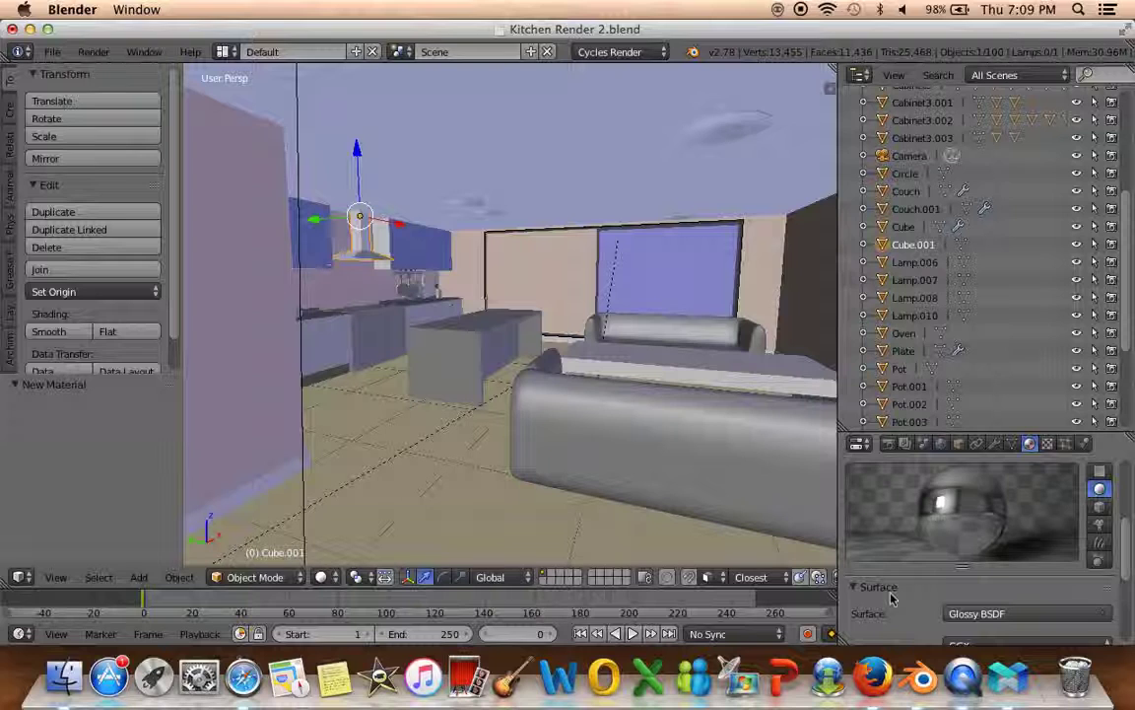
scroll(936, 597, "down", 1)
Set the glossy distribution to Beckmann
left_click(974, 605)
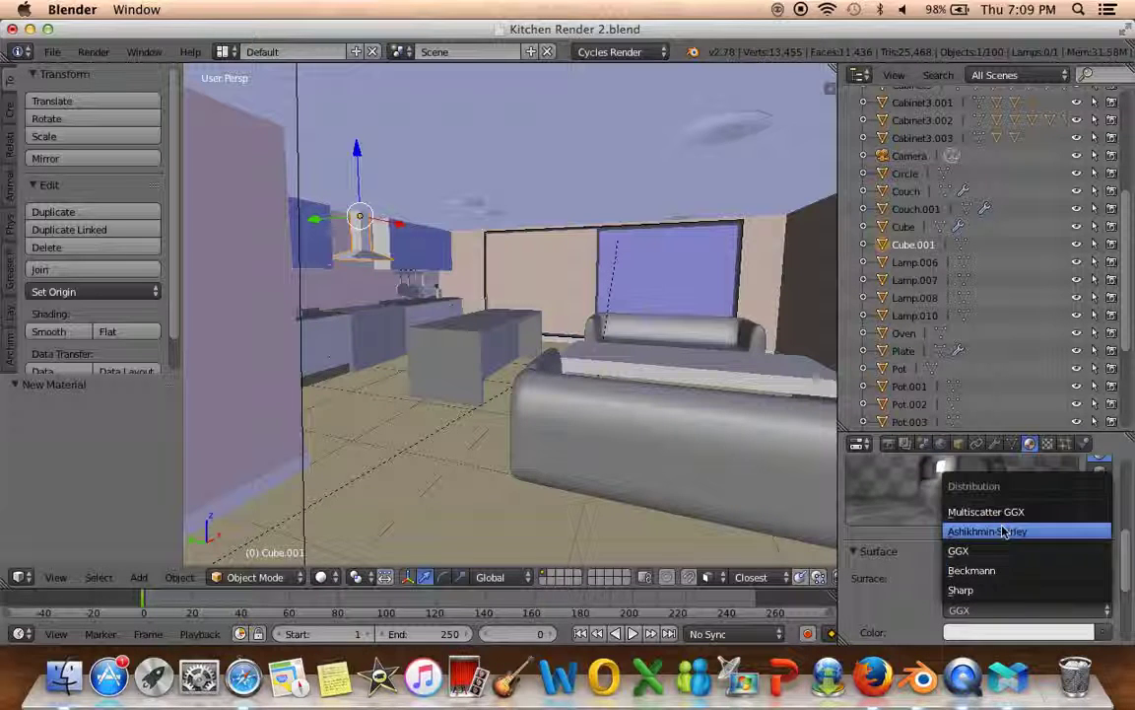
left_click(1005, 532)
left_click(983, 609)
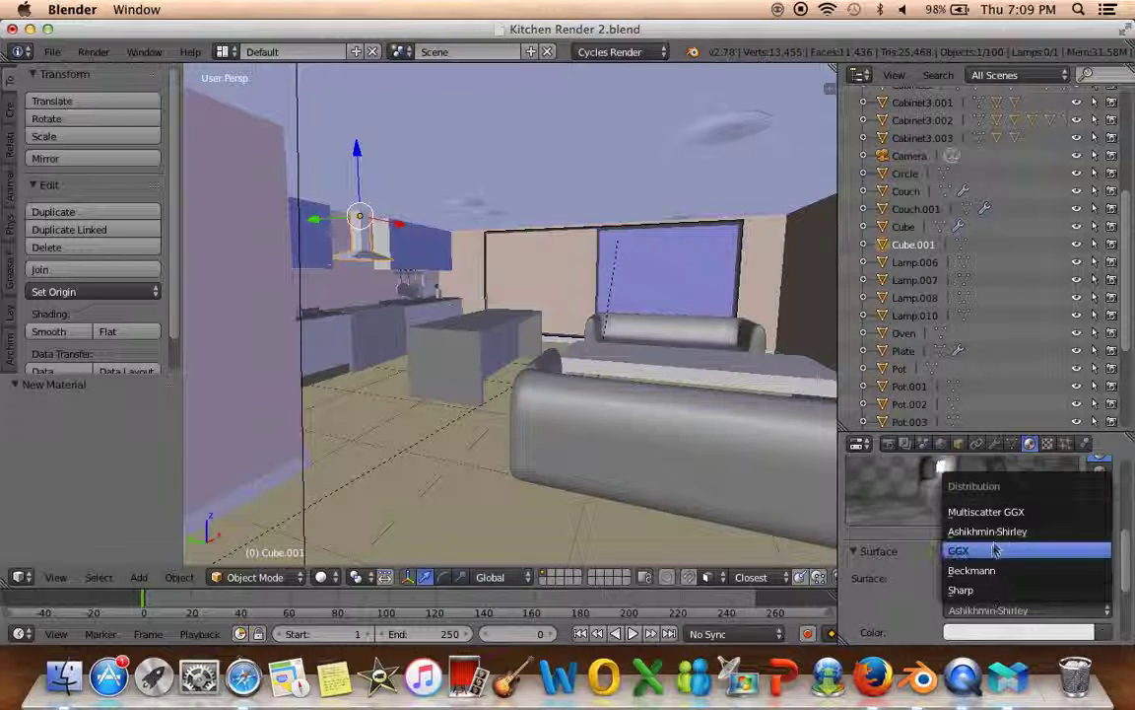
left_click(992, 570)
scroll(991, 611, "down", 3)
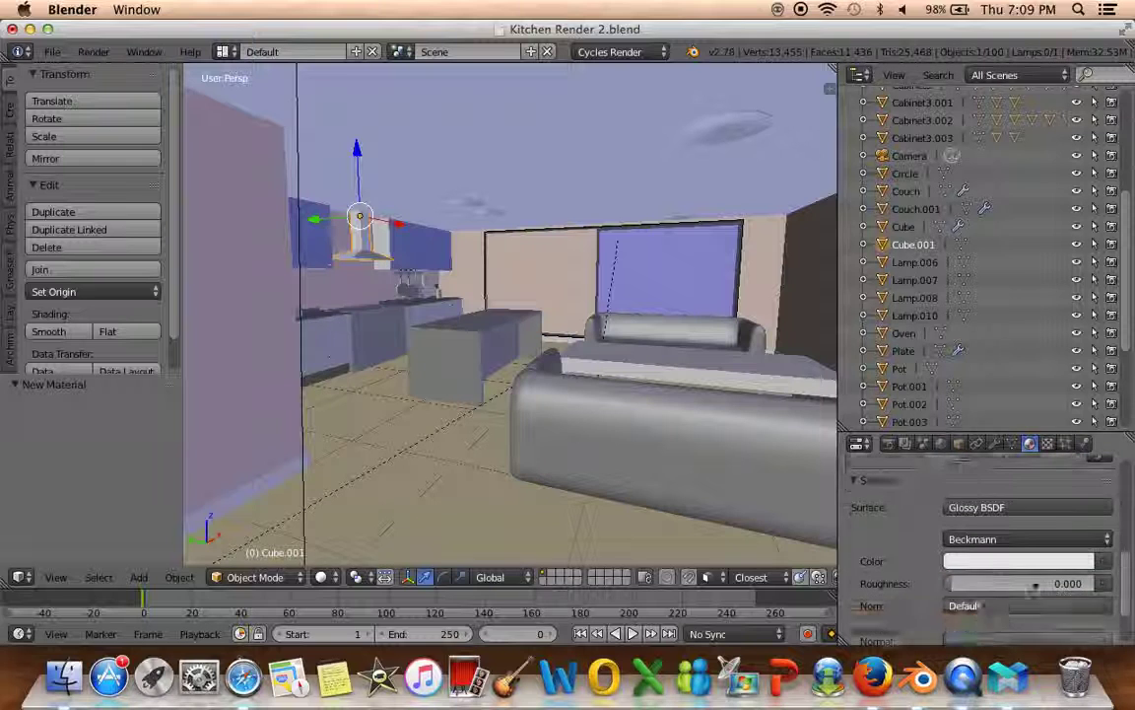
scroll(986, 552, "up", 3)
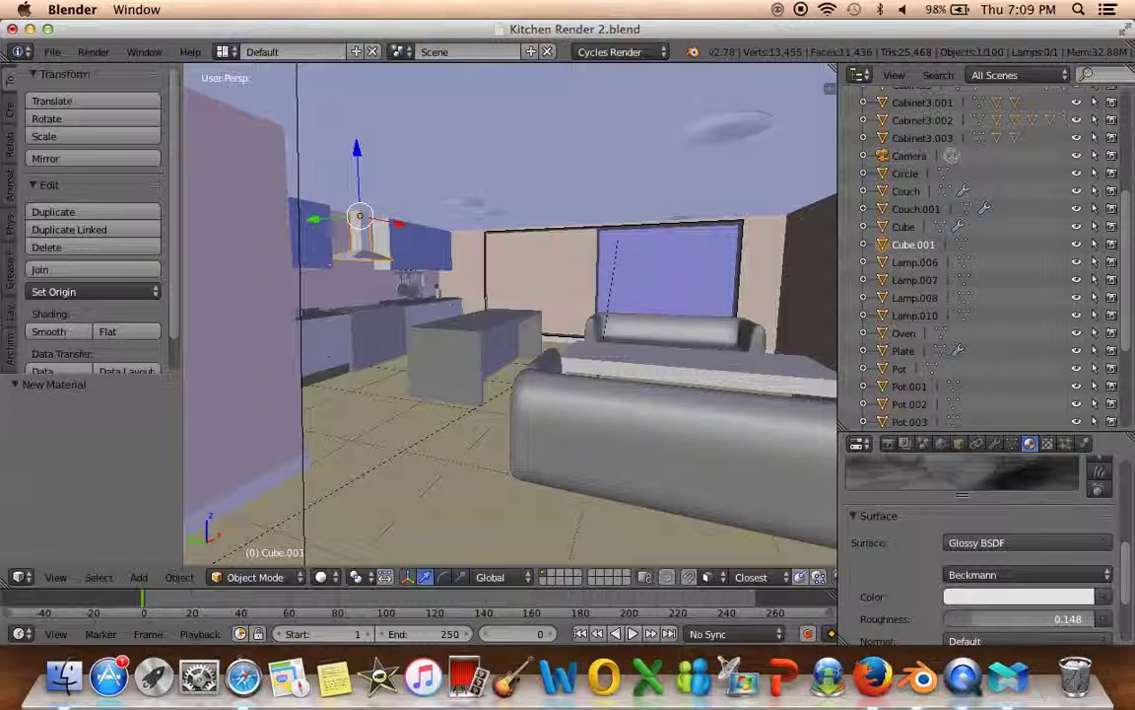
scroll(961, 618, "up", 3)
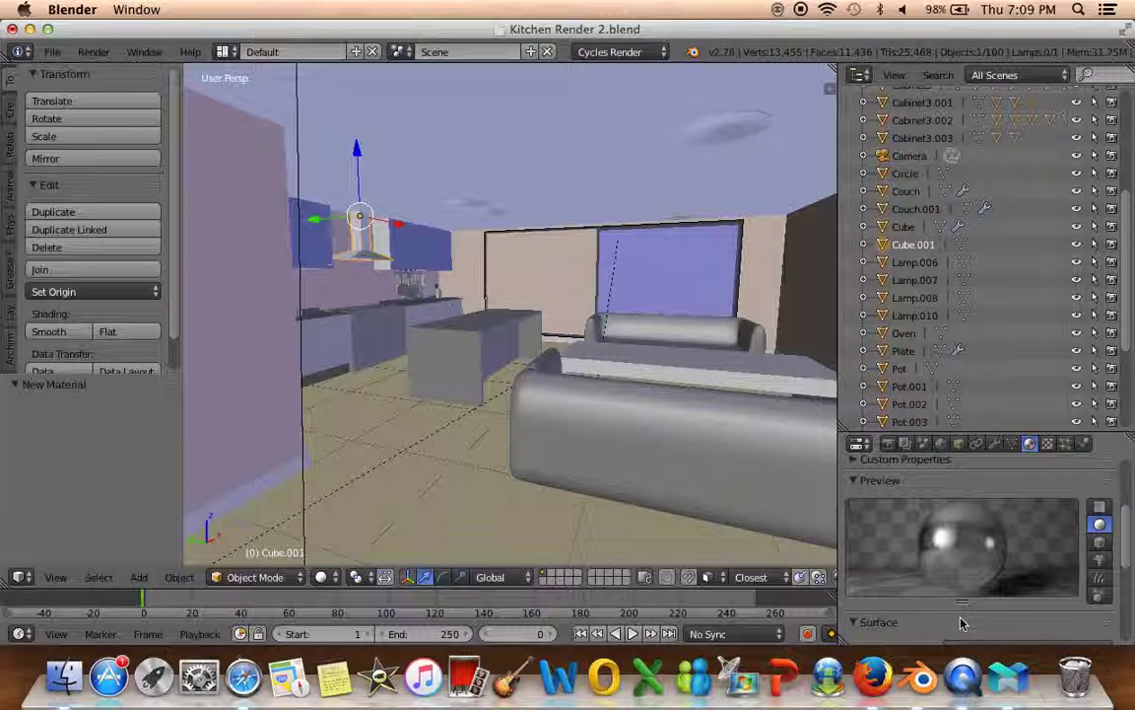
scroll(961, 591, "up", 3)
scroll(962, 591, "up", 2)
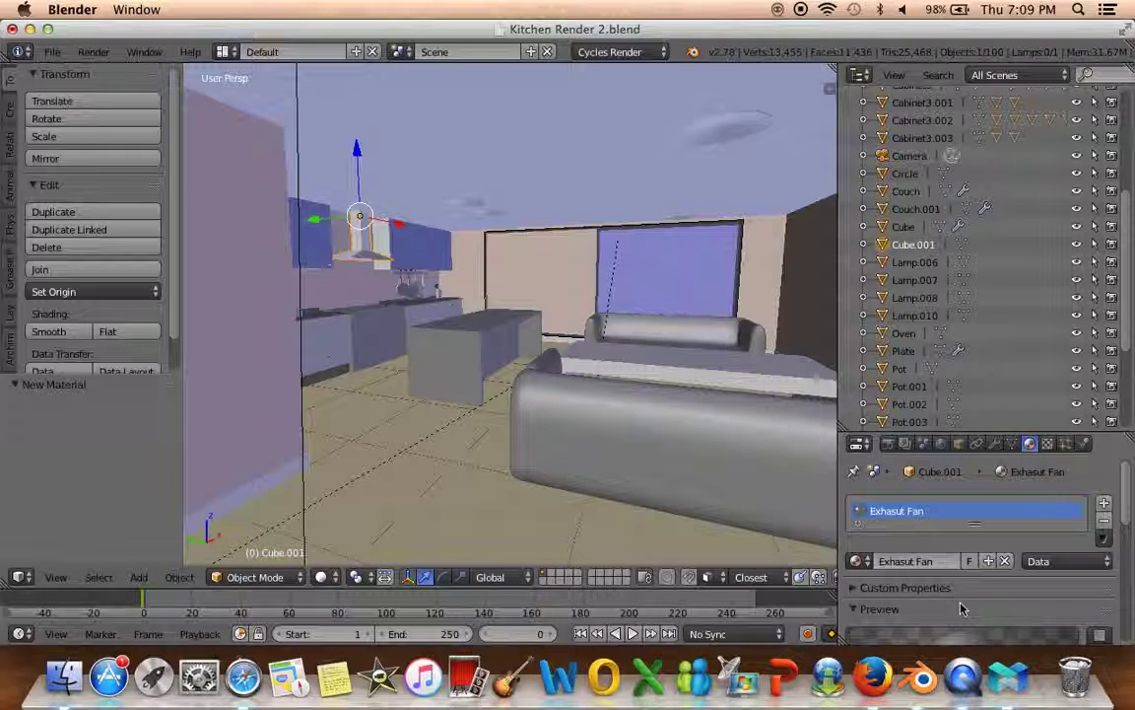
scroll(603, 422, "up", 5)
scroll(1020, 631, "down", 3)
scroll(1020, 632, "down", 2)
scroll(1020, 632, "down", 1)
Adjust the glossy colour's grey value in the colour picker
left_click(1021, 584)
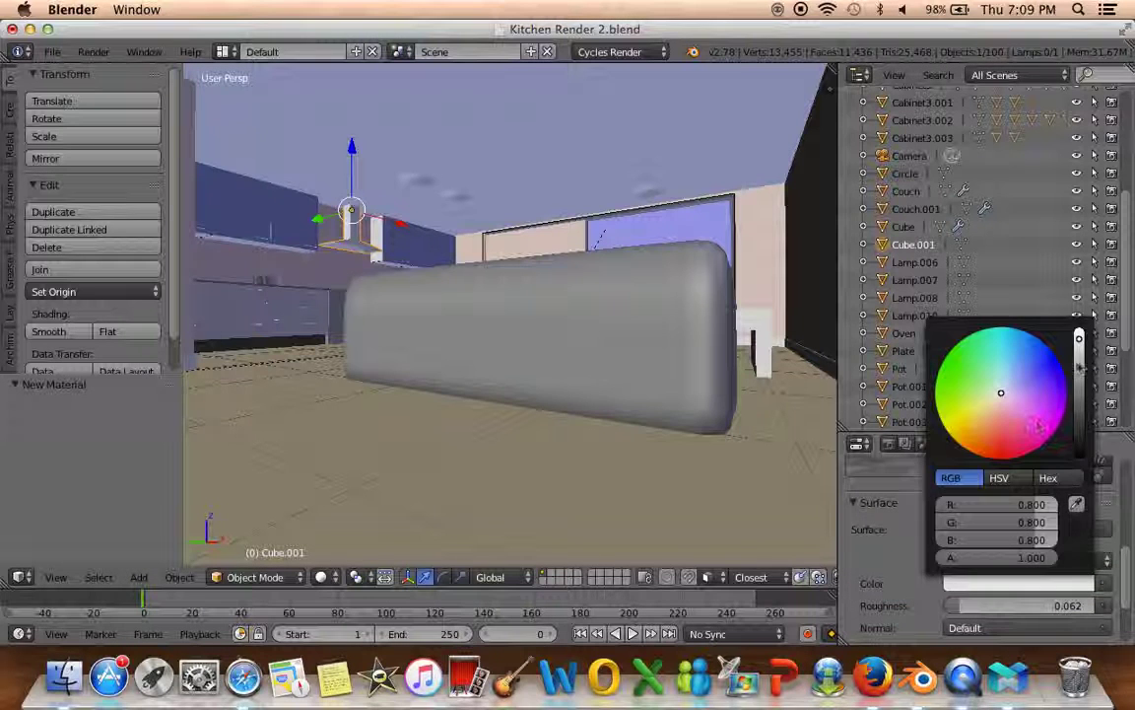
left_click_drag(1081, 379, 1081, 419)
scroll(890, 550, "up", 2)
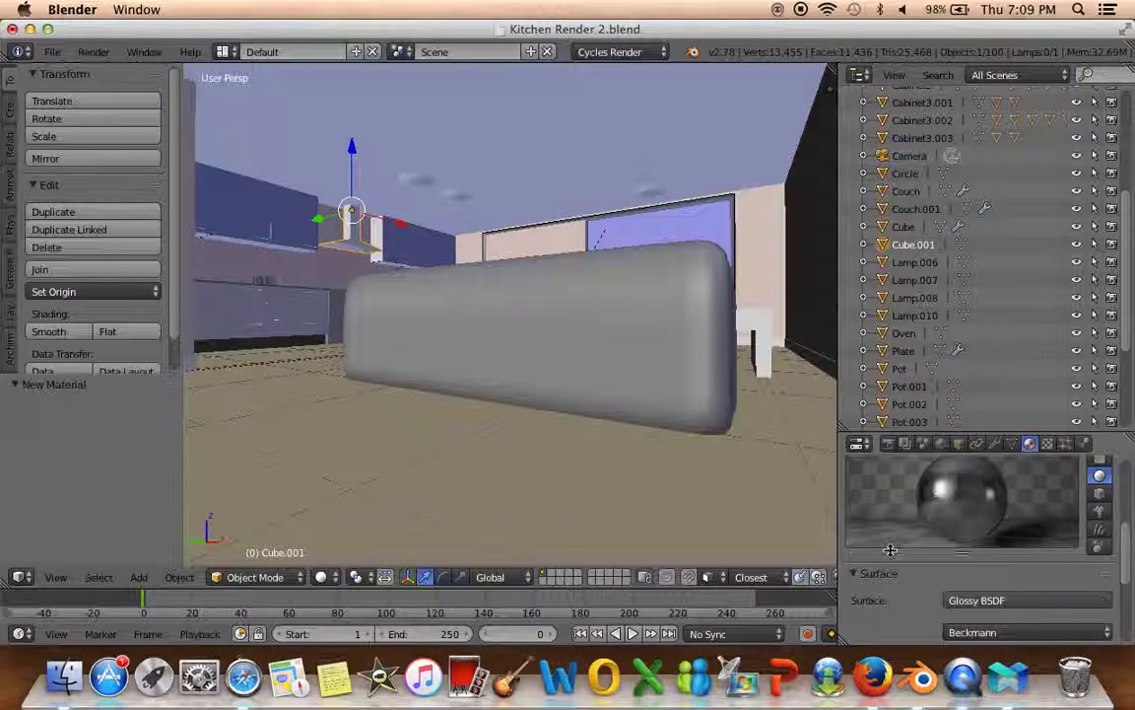
scroll(890, 552, "down", 2)
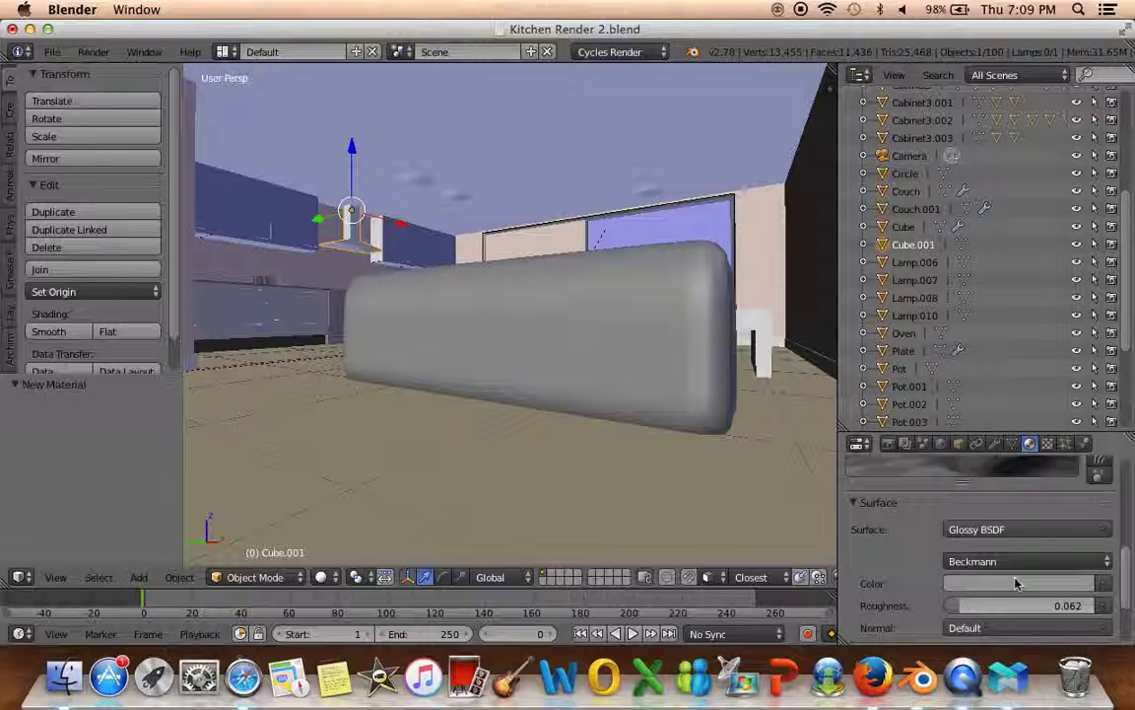
left_click(1019, 583)
left_click_drag(1084, 406, 1084, 391)
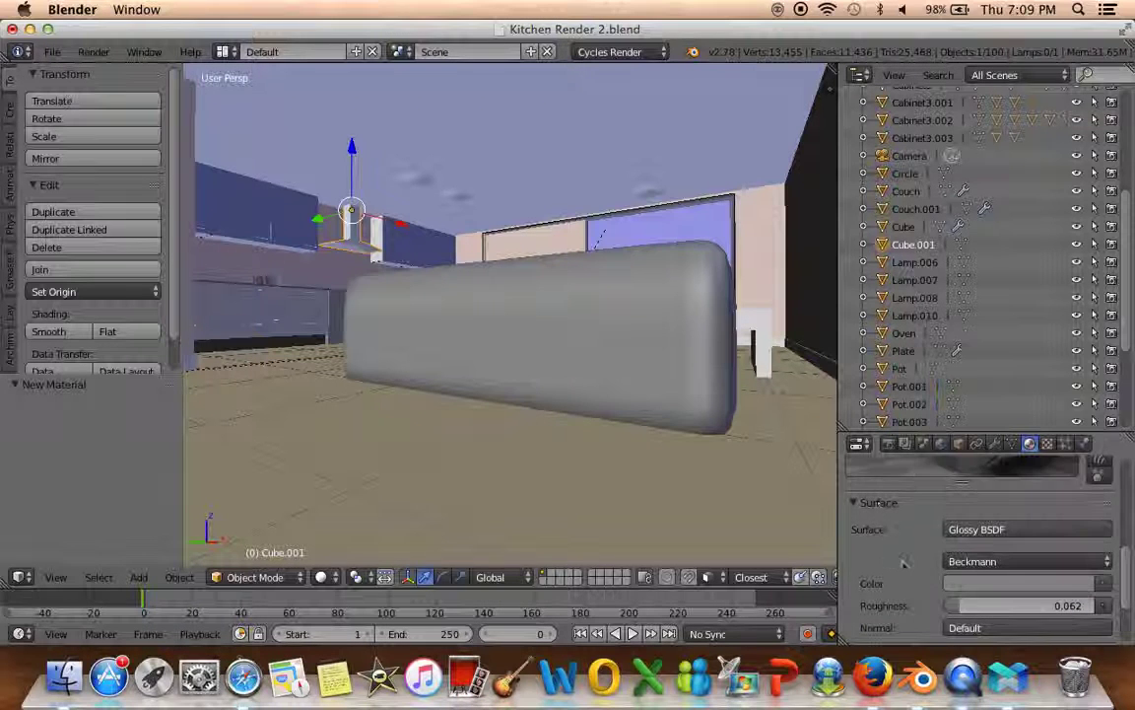
scroll(907, 569, "up", 3)
scroll(908, 569, "down", 1)
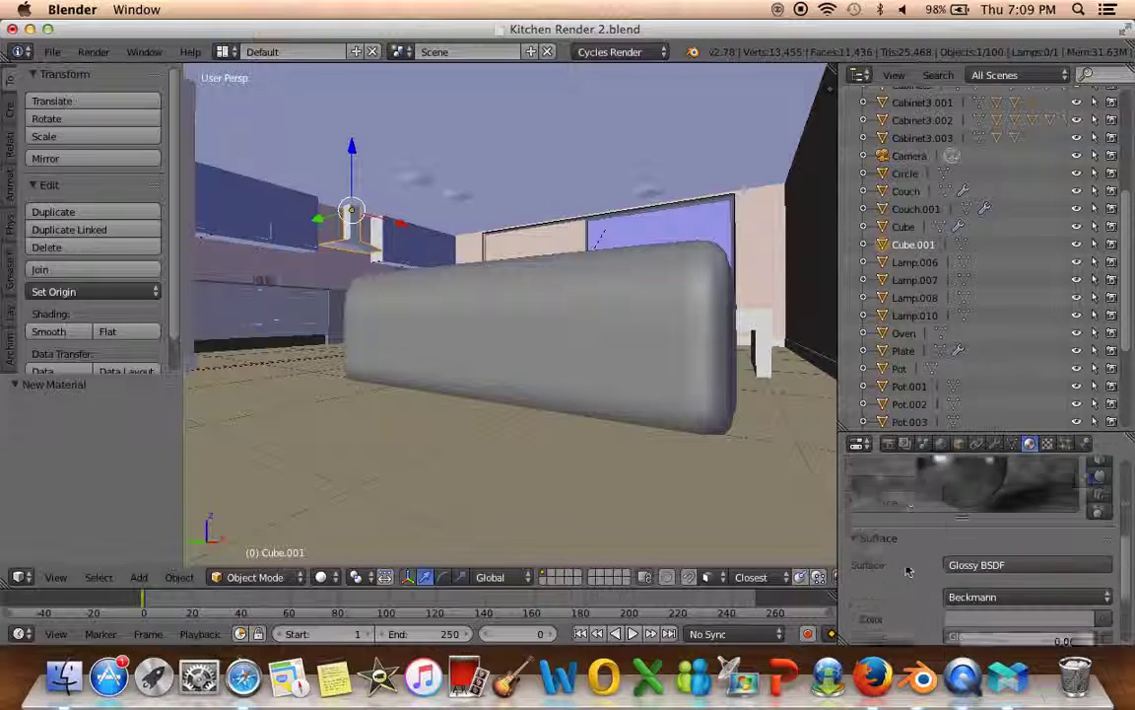
Preview the kitchen in rendered shading, then in material shading through the camera
key("shift+z")
key("shift+z")
key("KP_0")
left_click(330, 576)
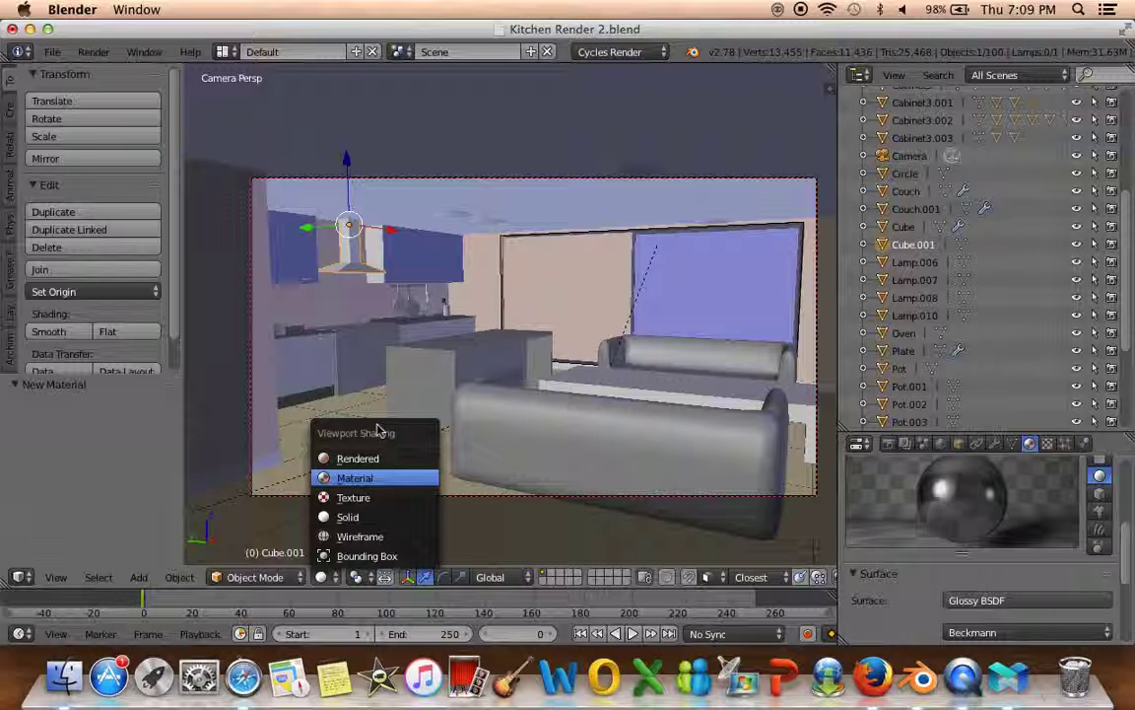
key("Return")
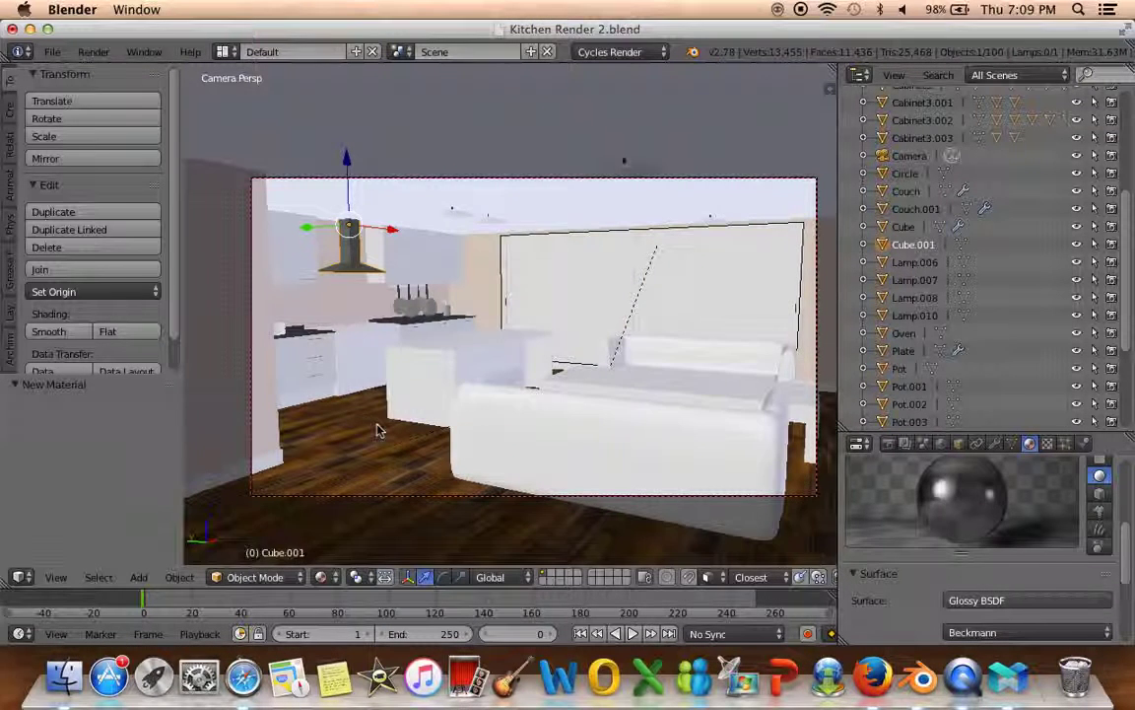
Save the blend file over the existing one, return to solid shading, and select the oven
key("ctrl+s")
left_click(376, 429)
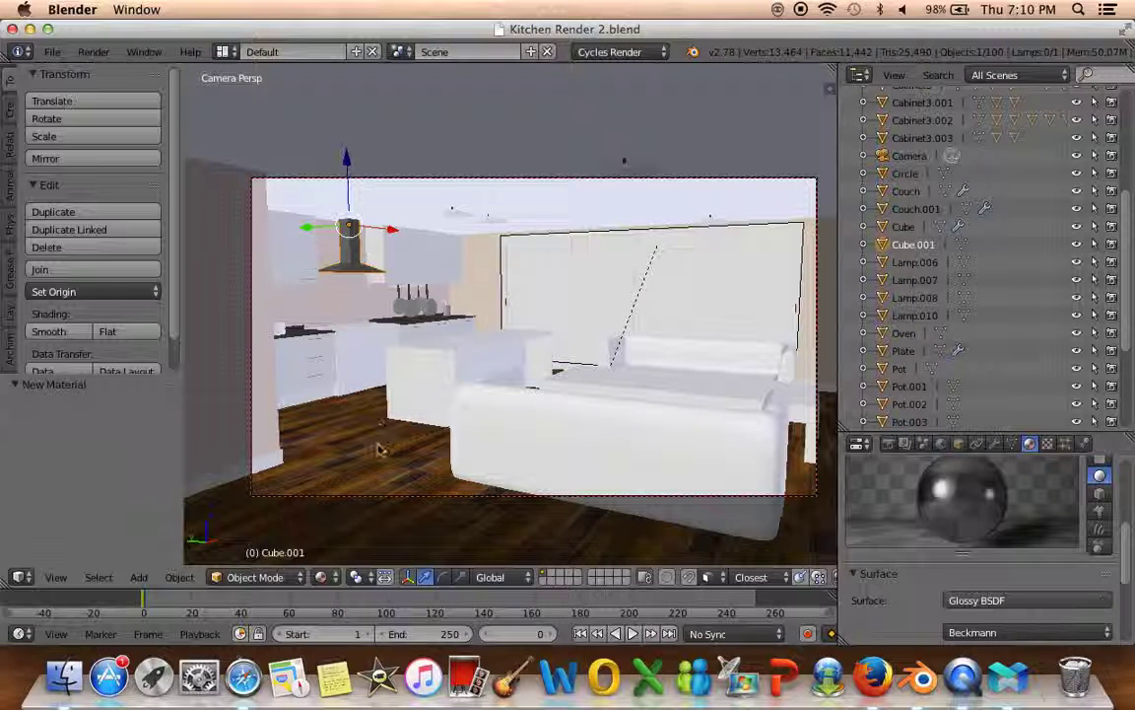
left_click(321, 576)
left_click(345, 516)
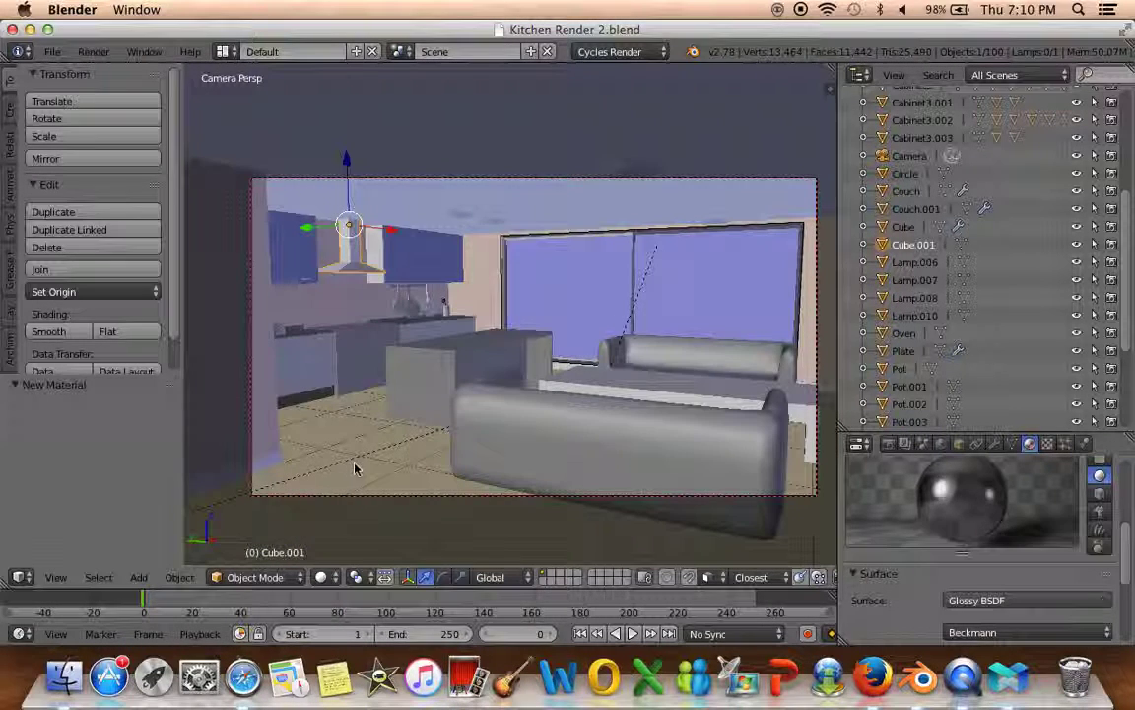
right_click(354, 397)
Frame the view on the oven and, in Edit Mode, inset its front face
mouse_move(337, 398)
middle_mouse_down()
mouse_move(406, 424)
mouse_move(411, 340)
middle_mouse_up()
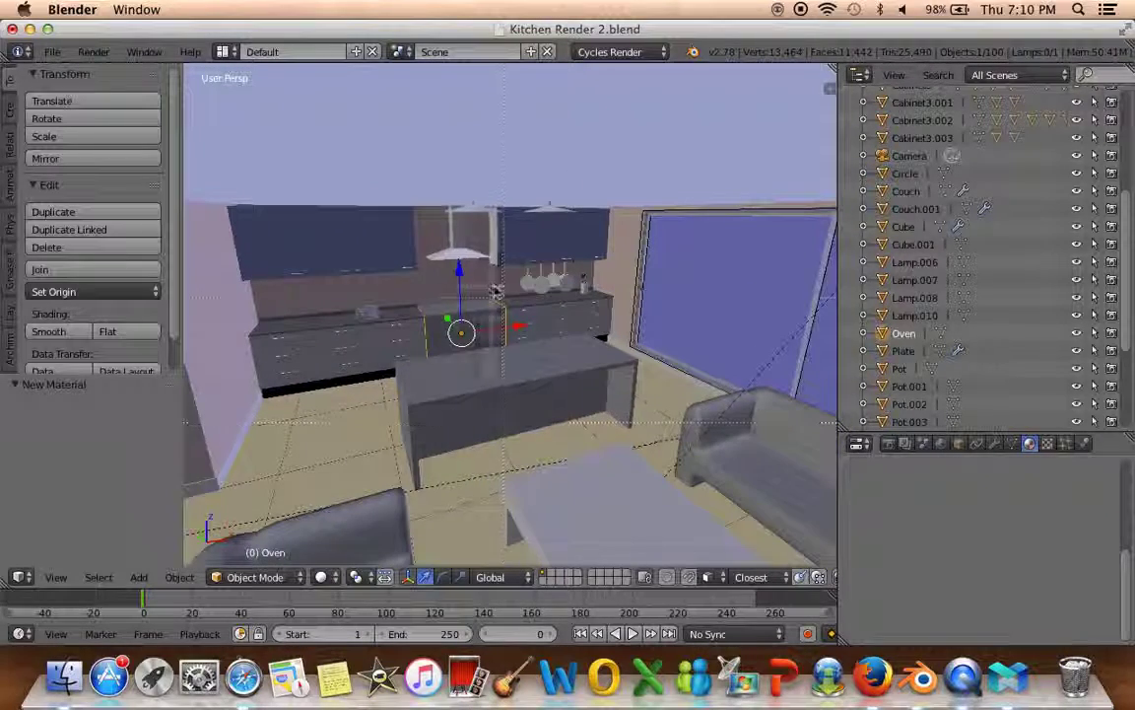
key("KP_Decimal")
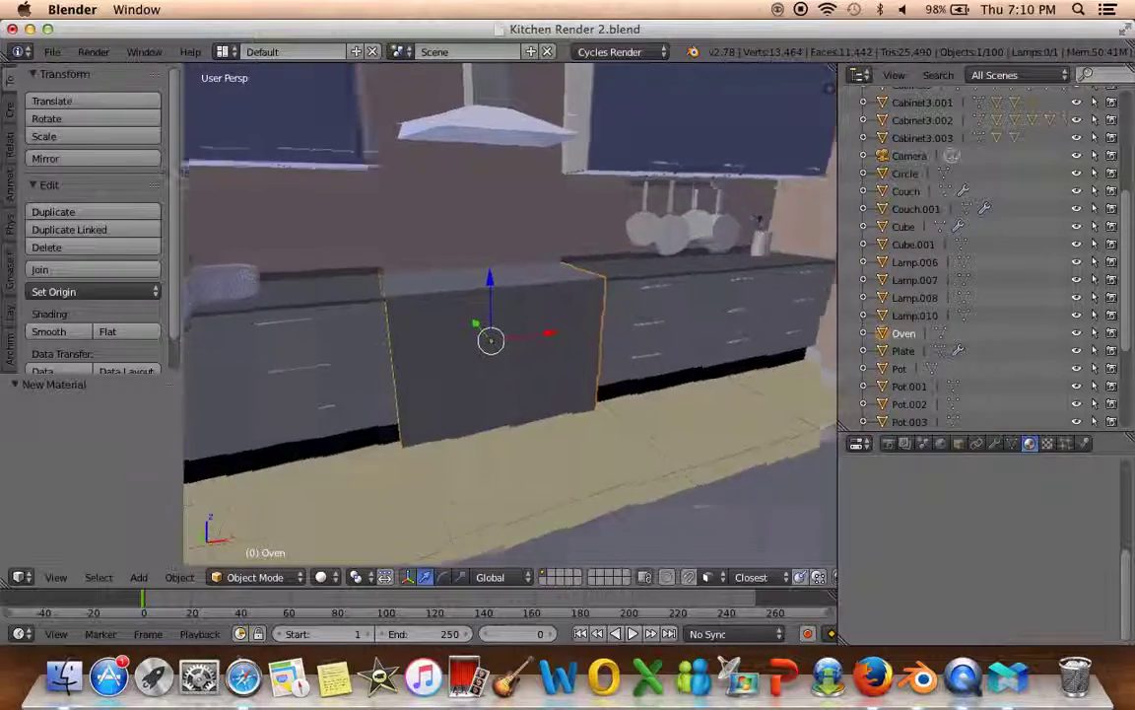
left_click(57, 577)
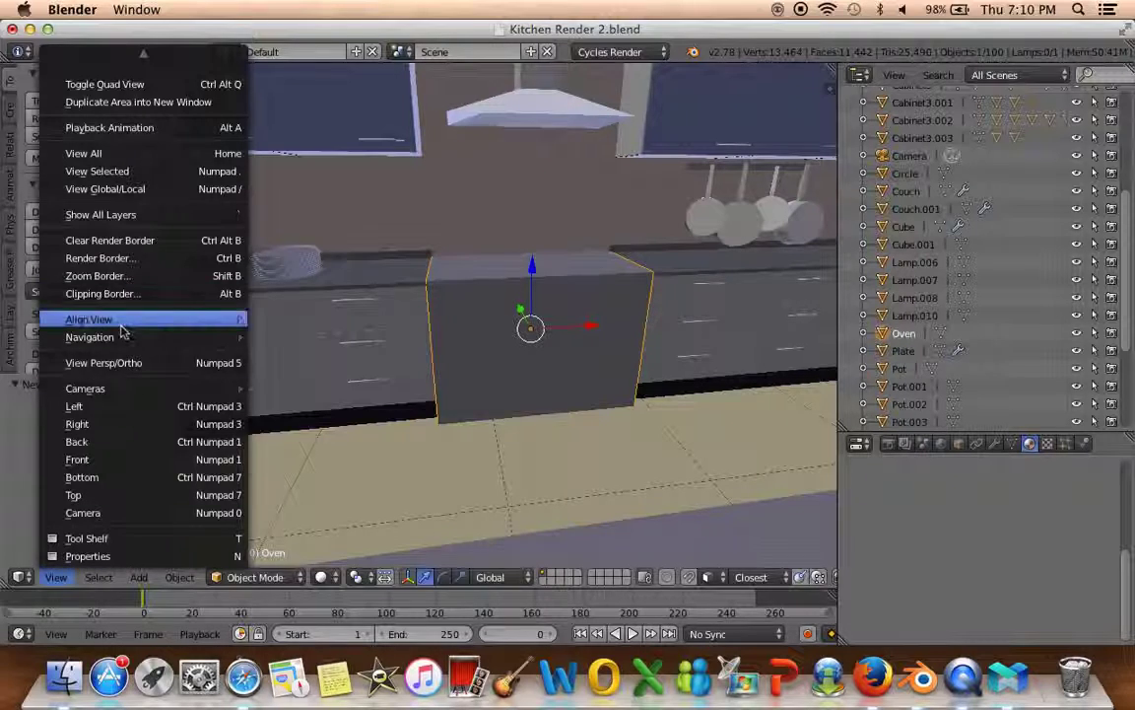
left_click(323, 392)
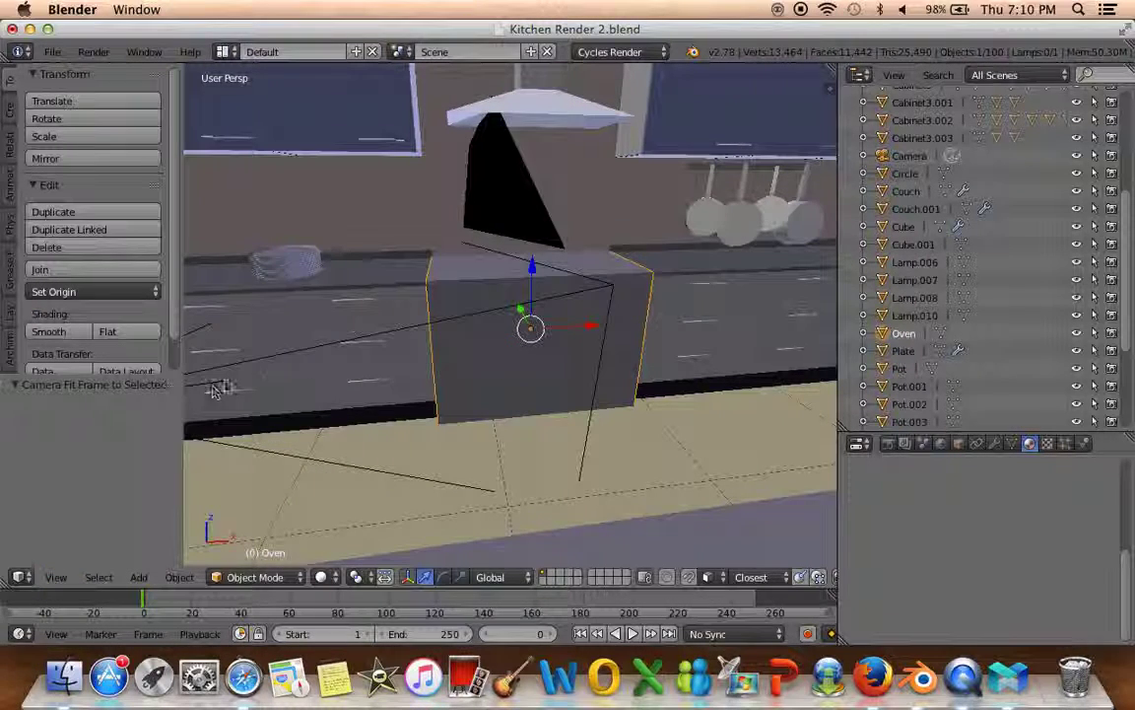
key("ctrl+z")
left_click(61, 579)
mouse_move(89, 319)
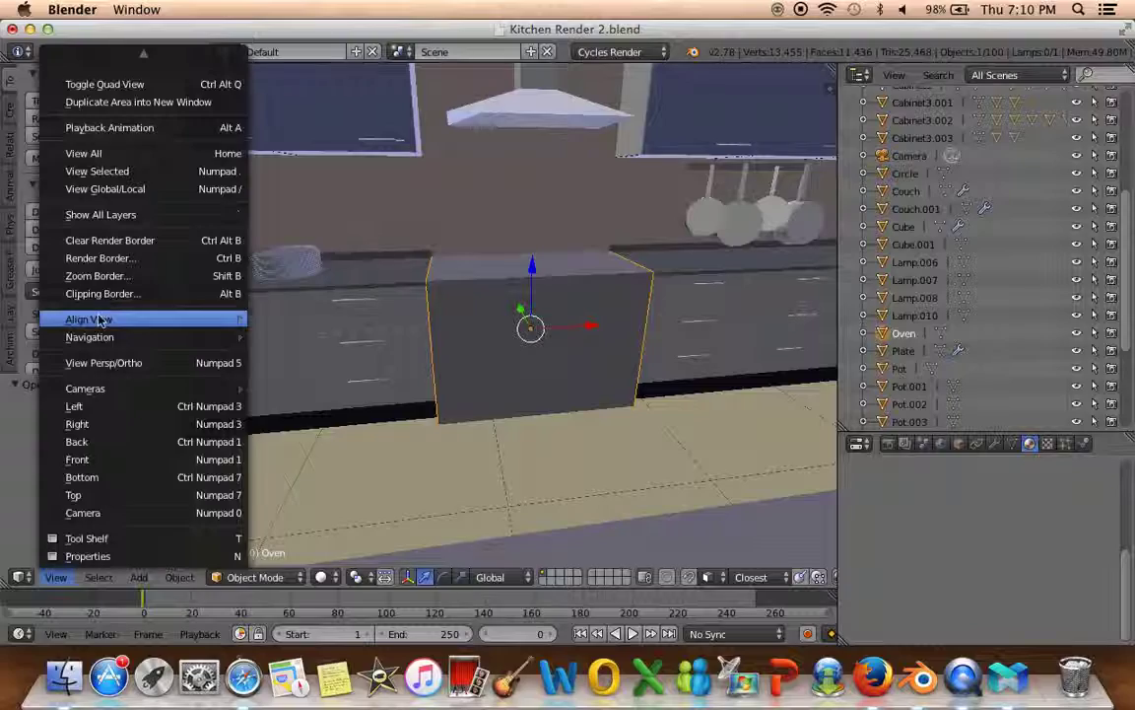
left_click(355, 402)
mouse_move(451, 446)
middle_mouse_down()
mouse_move(575, 421)
mouse_move(522, 400)
middle_mouse_up()
key("Tab")
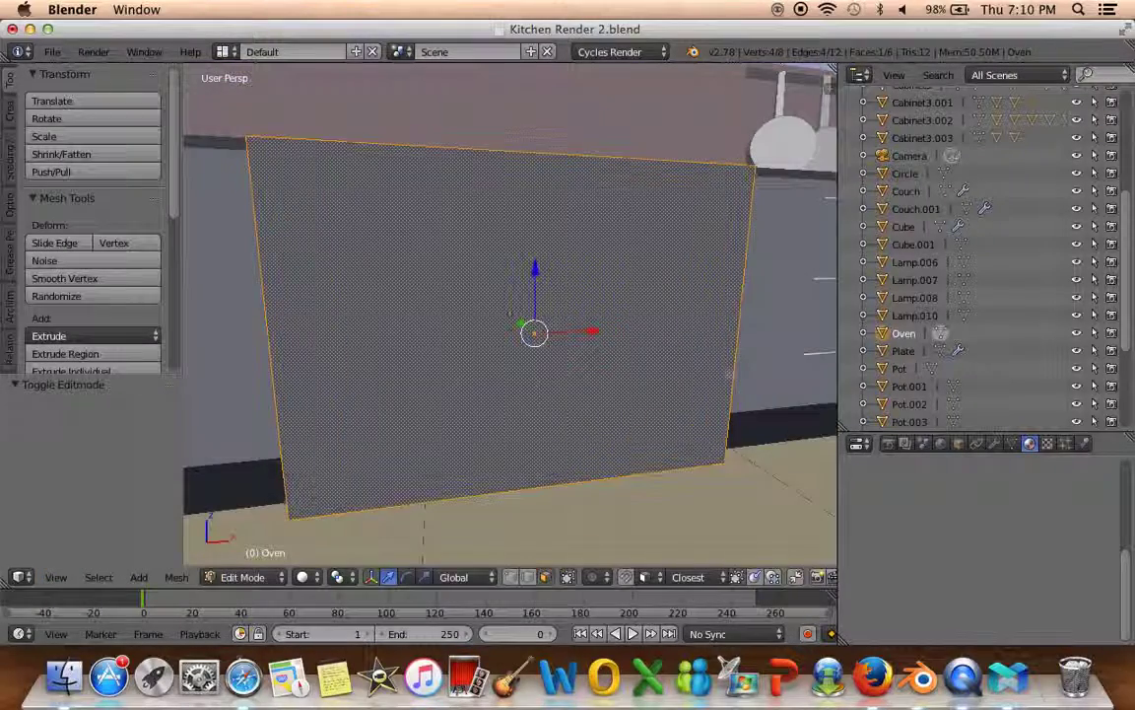
key("i")
left_click(679, 354)
Resize the inset face along X and Z, then recess it 0.054 along Z
key("s")
key("x")
left_click(691, 361)
key("s")
key("z")
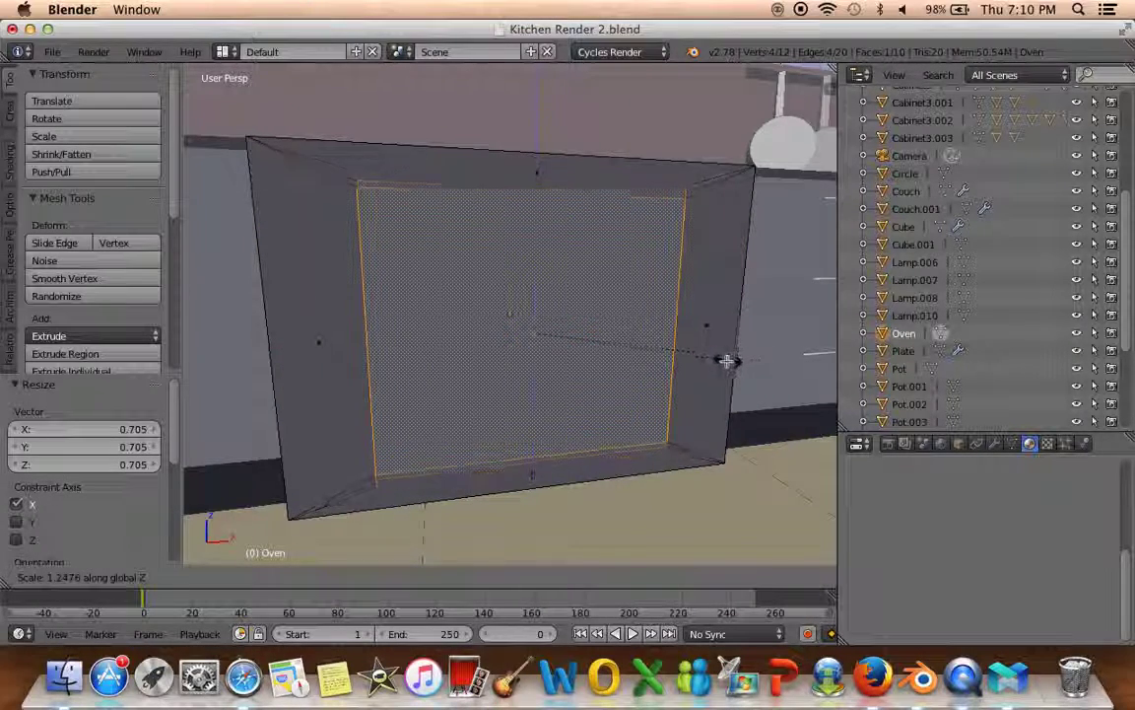
left_click(719, 361)
key("s")
key("x")
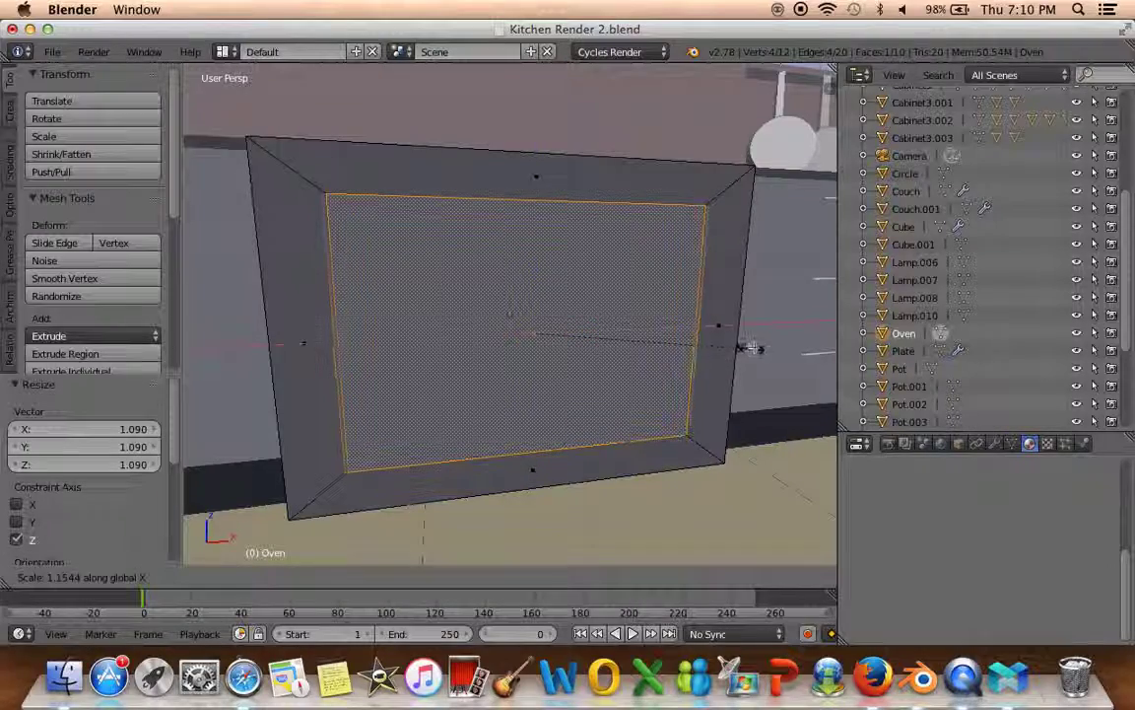
left_click(739, 347)
key("g")
key("z")
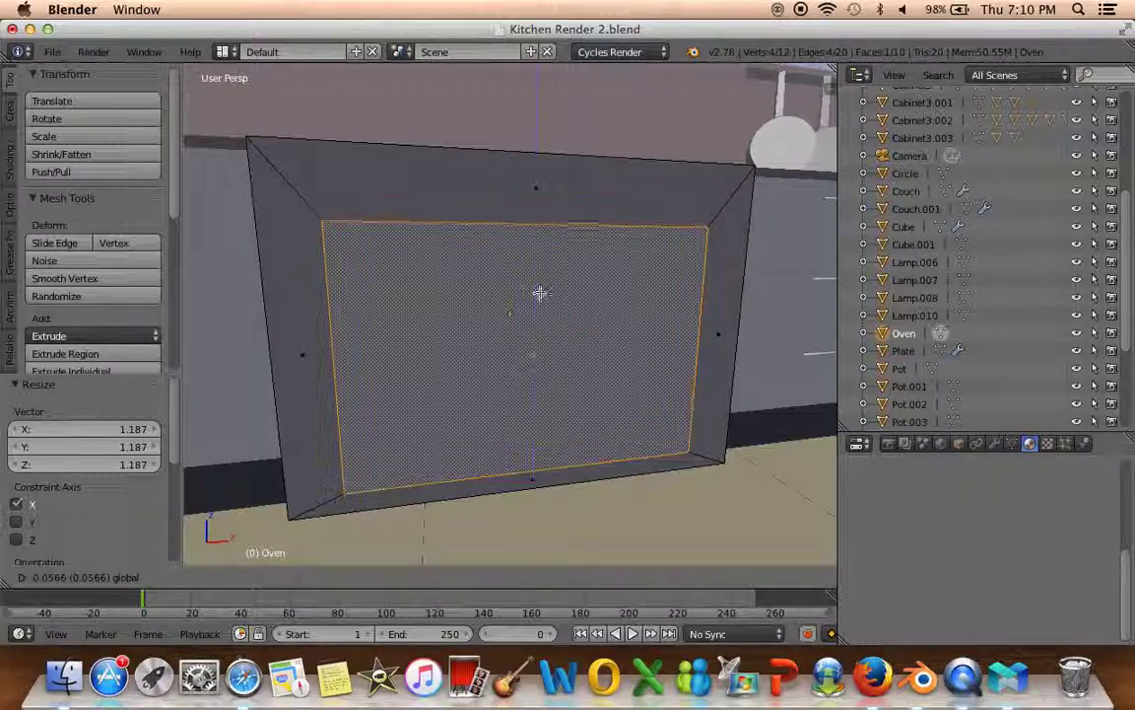
left_click(540, 292)
Give the oven a new material named Oven and add a second material slot
mouse_move(540, 291)
middle_mouse_down()
mouse_move(557, 402)
mouse_move(580, 370)
mouse_move(608, 408)
mouse_move(609, 449)
mouse_move(458, 428)
mouse_move(523, 423)
middle_mouse_up()
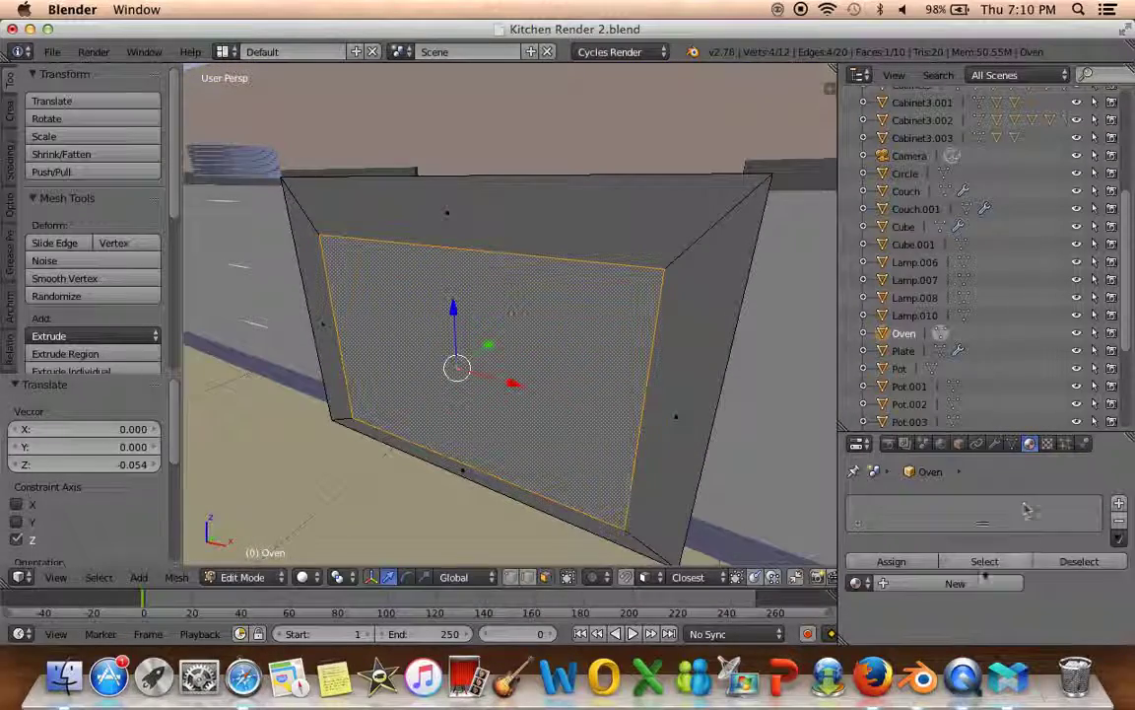
key("a")
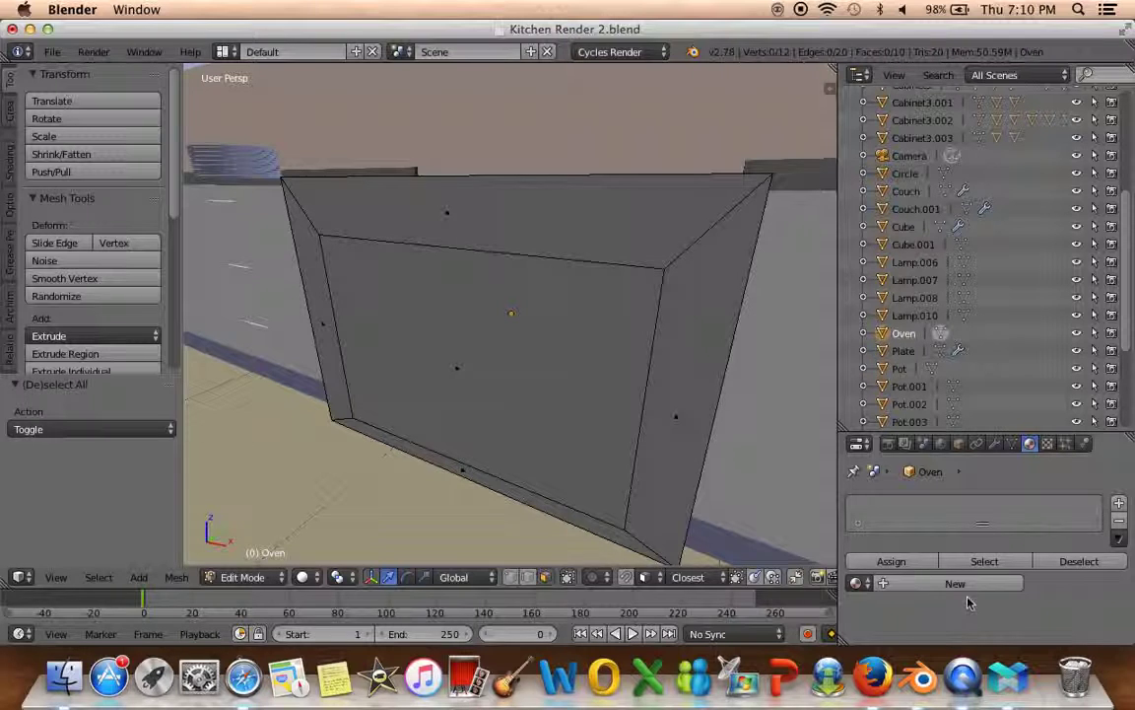
left_click(961, 585)
double_click(931, 584)
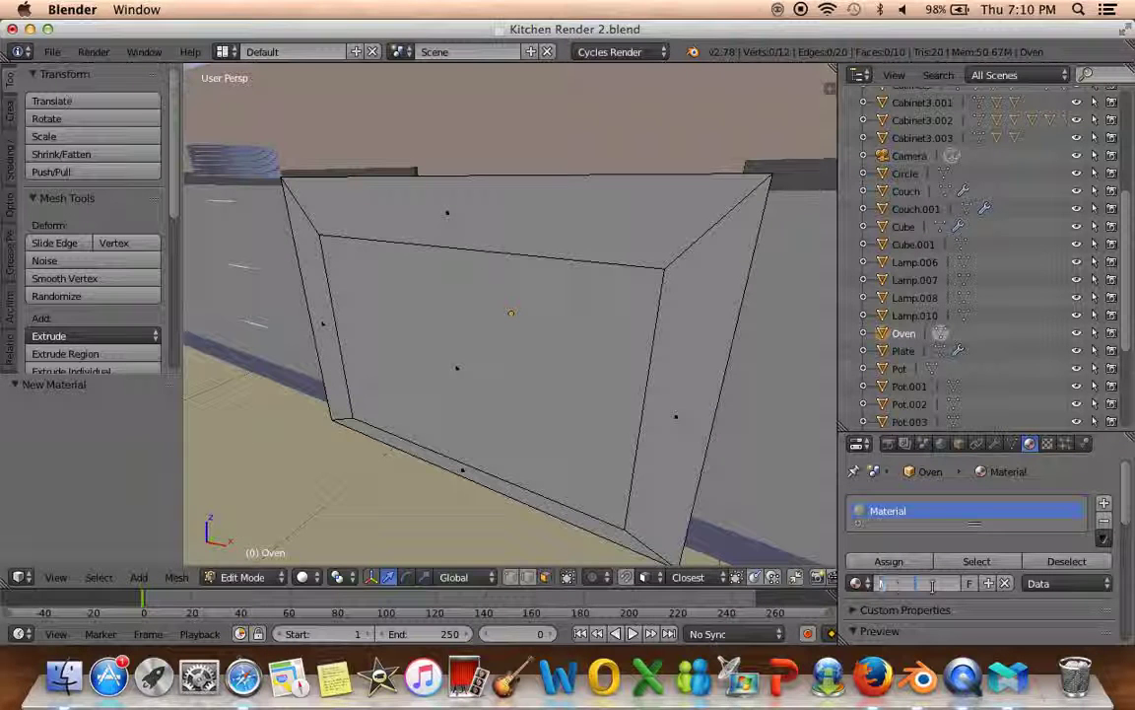
type("en")
key("Return")
right_click(621, 469)
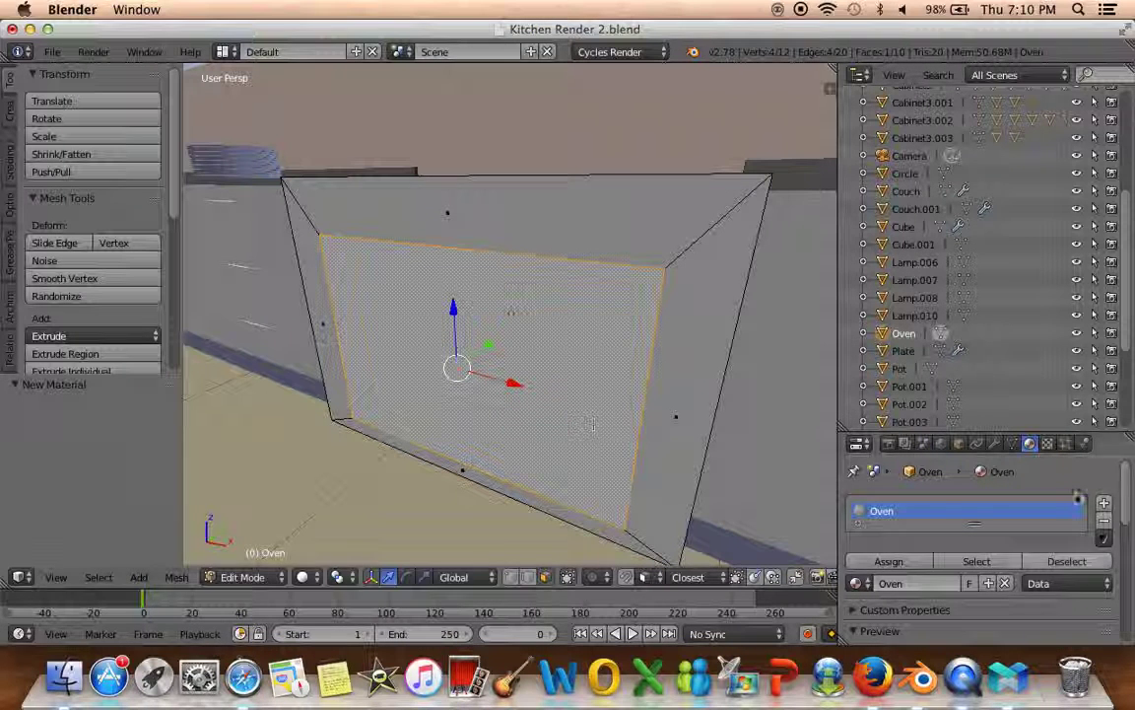
left_click(1104, 503)
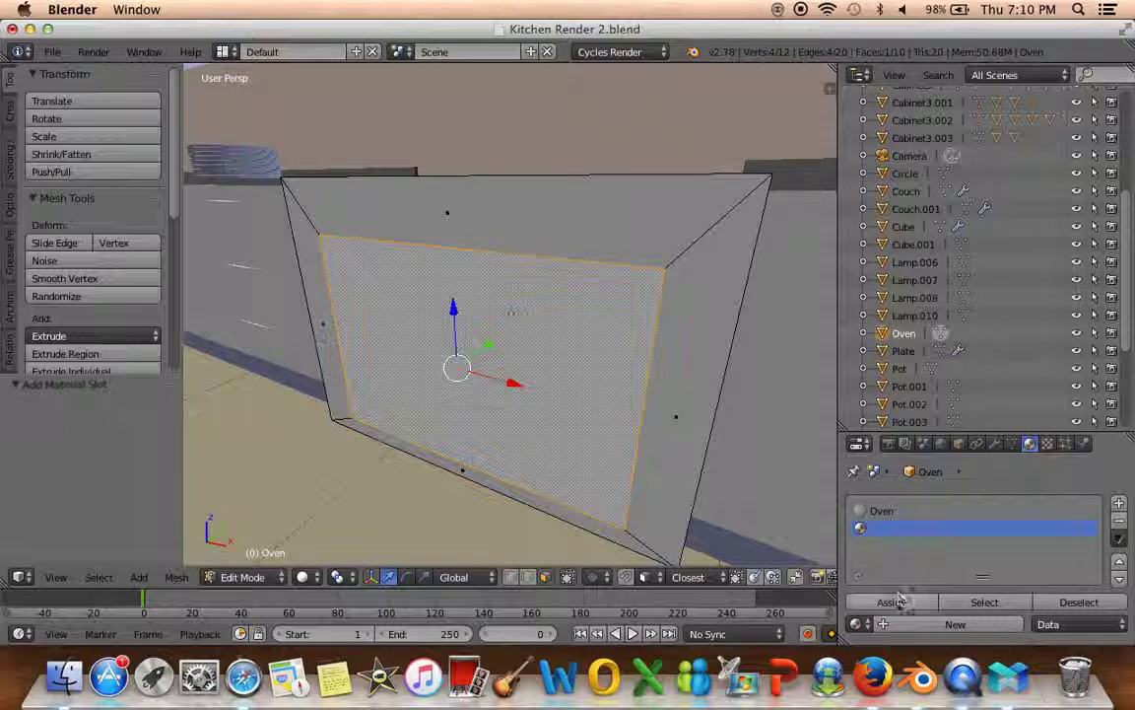
Create an Oven Glass material with a Glossy BSDF (GGX) surface
left_click(920, 624)
type("Oven Gla")
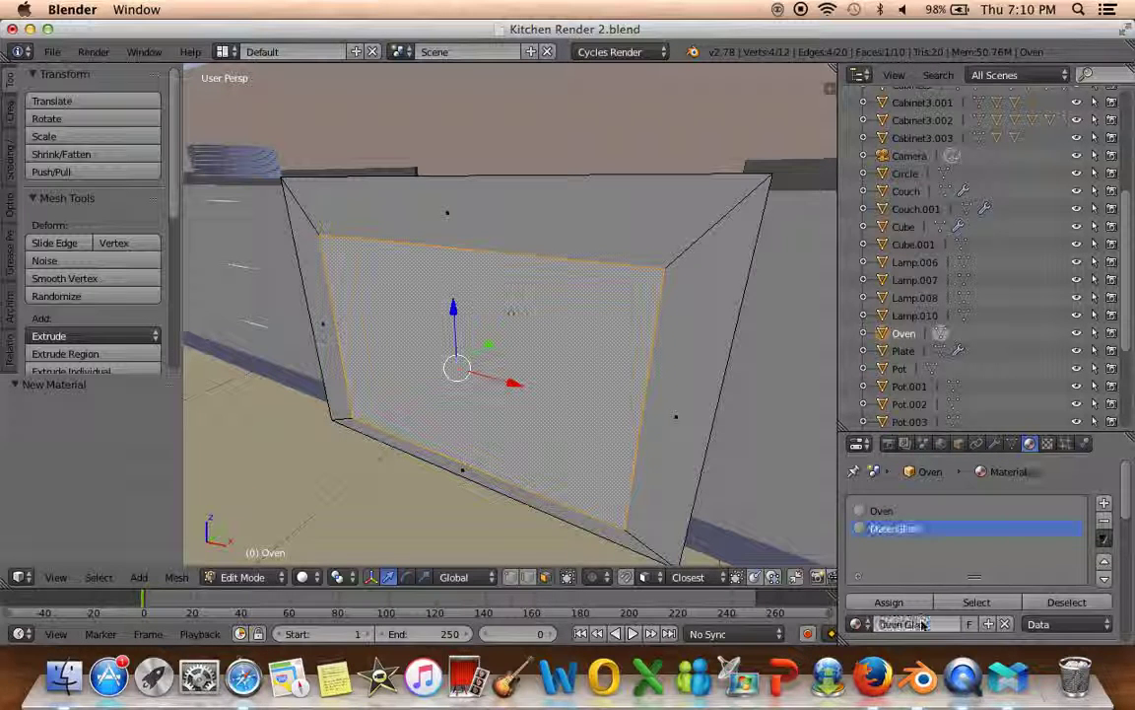
key("Return")
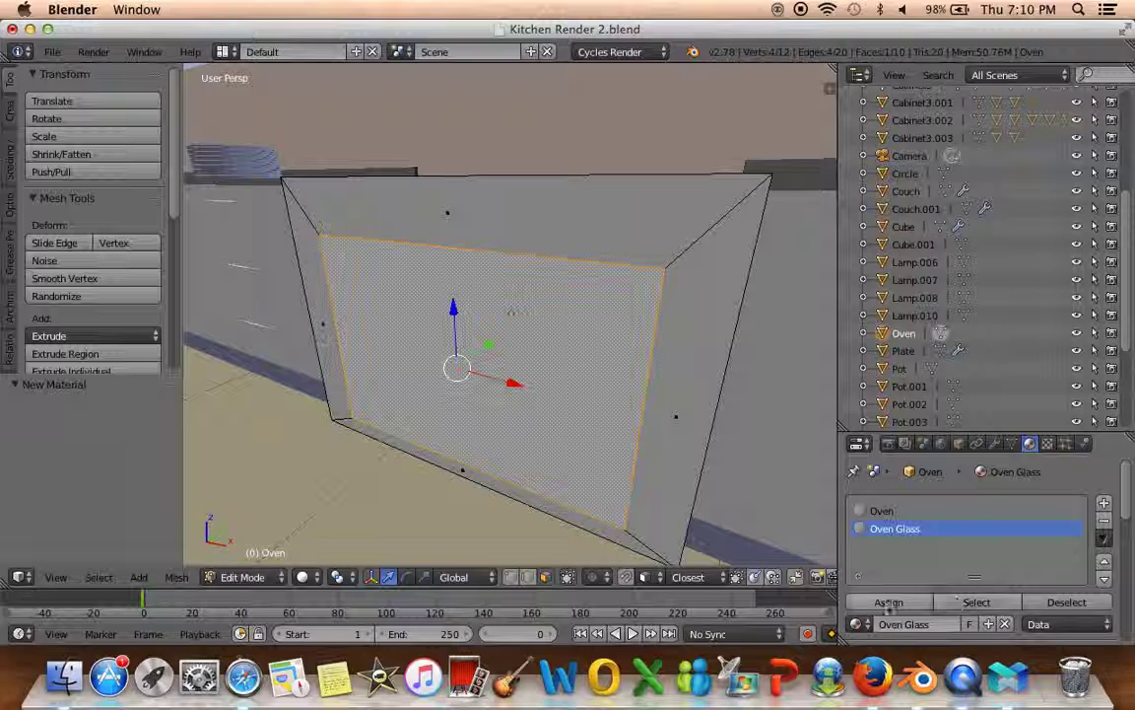
scroll(946, 552, "down", 3)
scroll(985, 532, "down", 5)
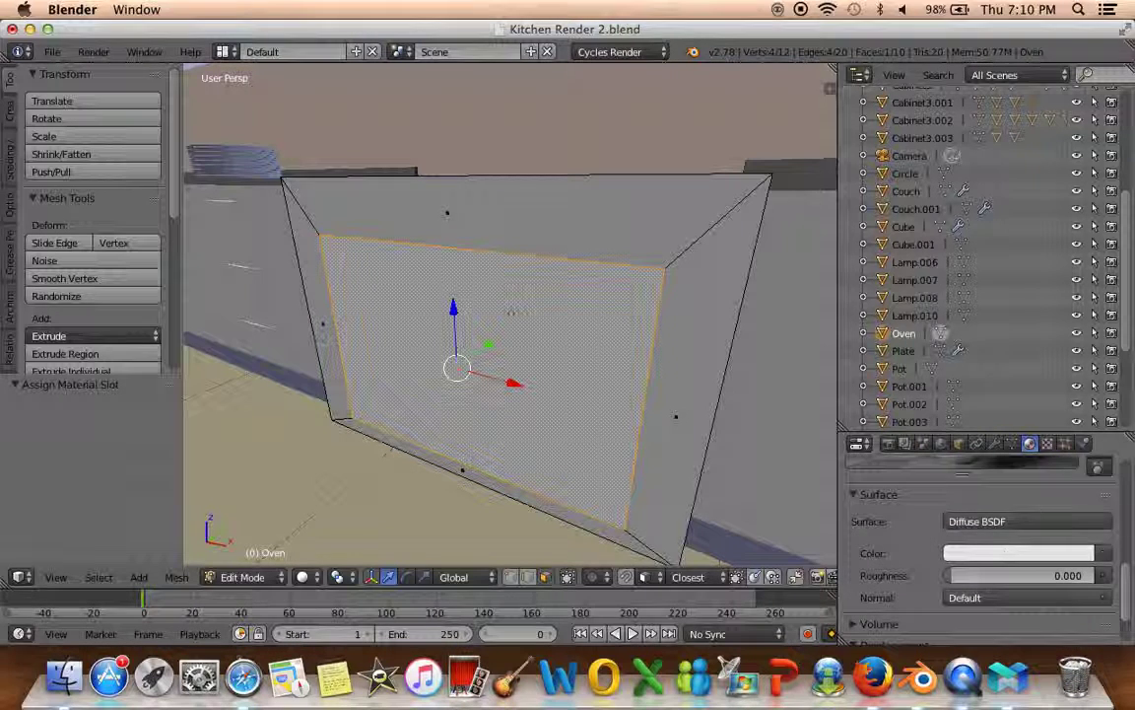
left_click(1023, 520)
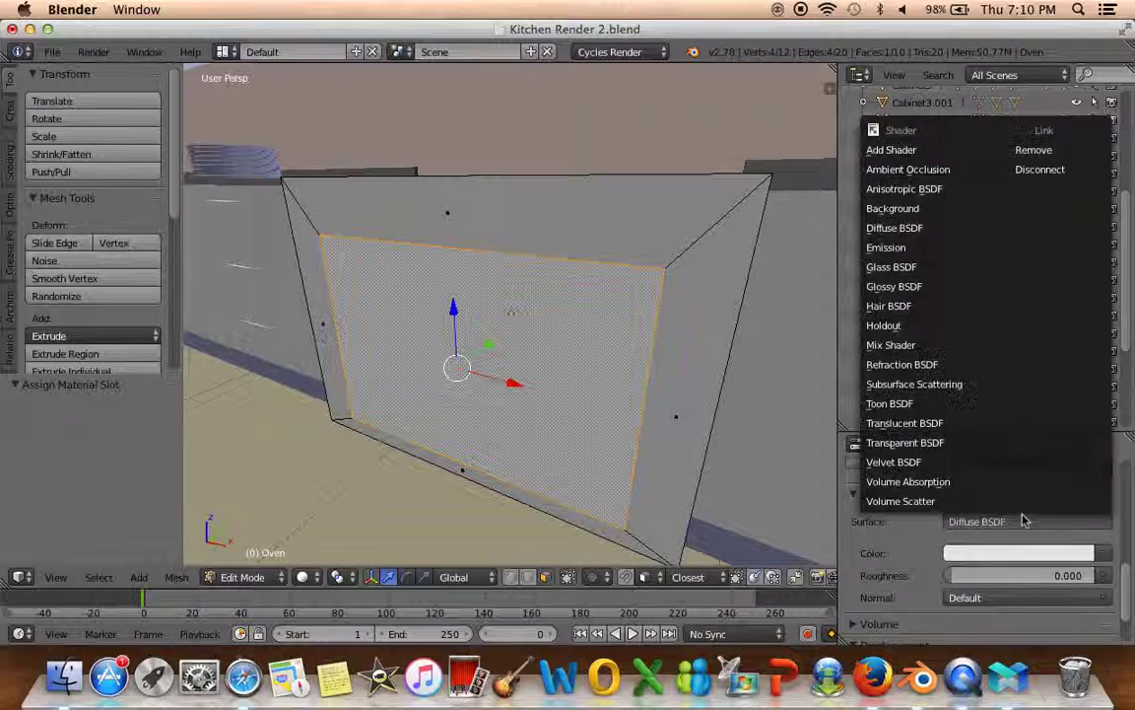
left_click(904, 286)
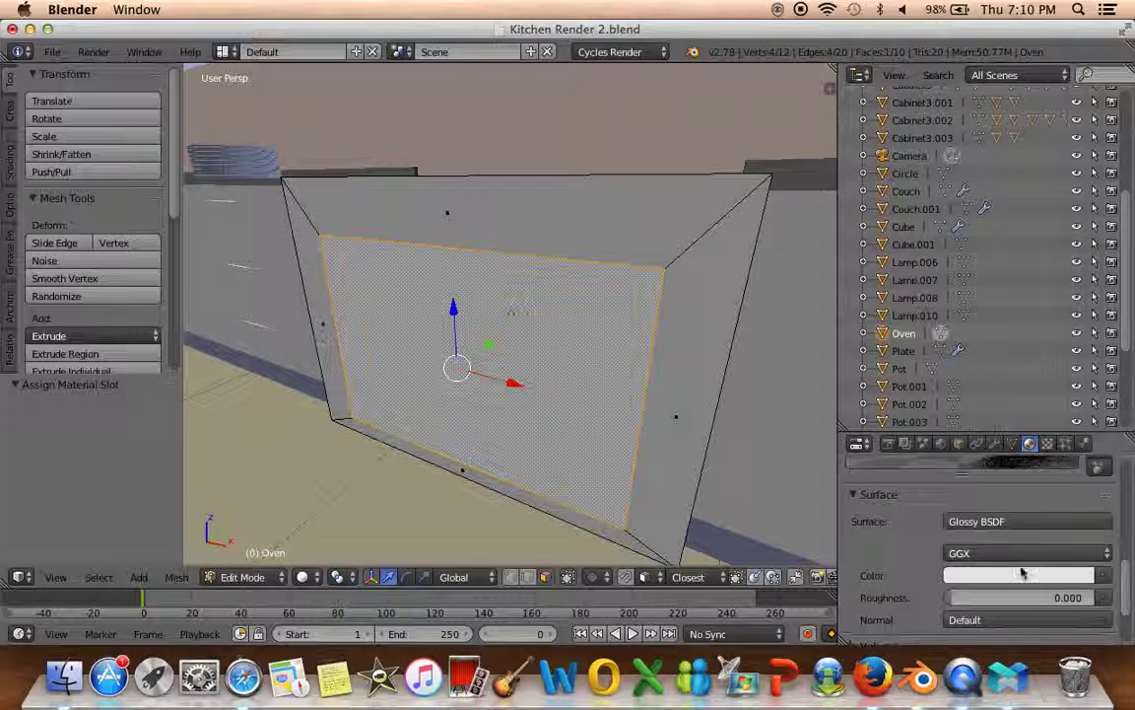
left_click(1018, 587)
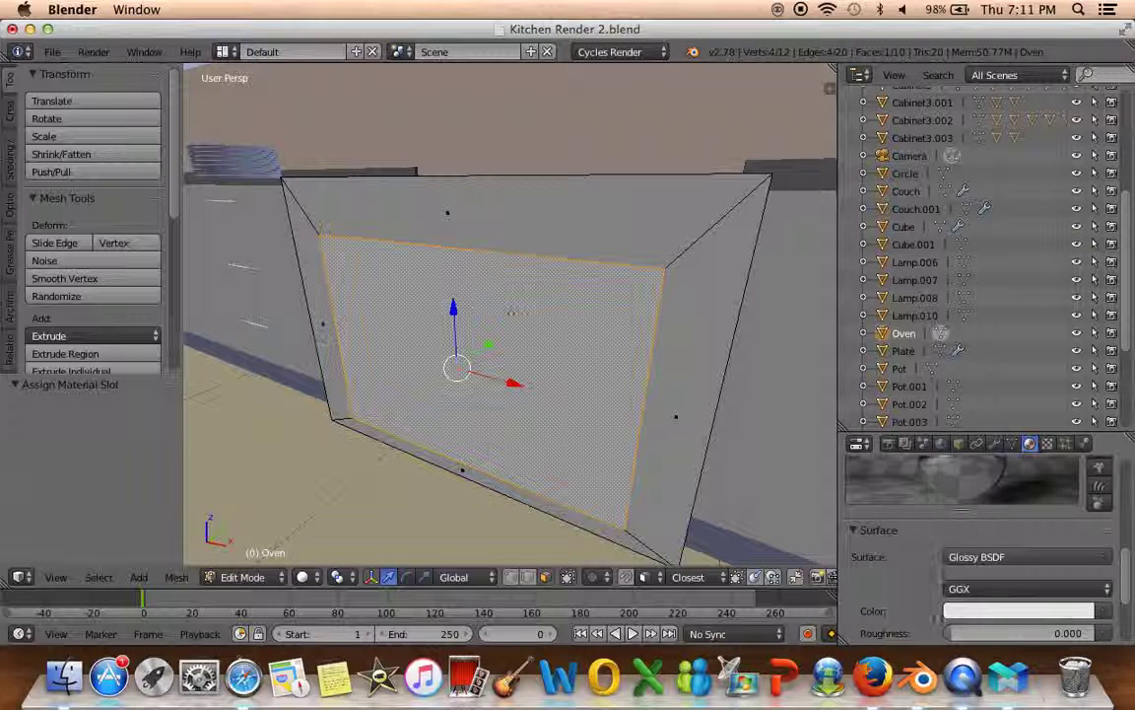
Darken the Oven Glass colour to a dark grey
scroll(948, 605, "up", 1)
scroll(948, 605, "up", 1)
scroll(948, 605, "down", 1)
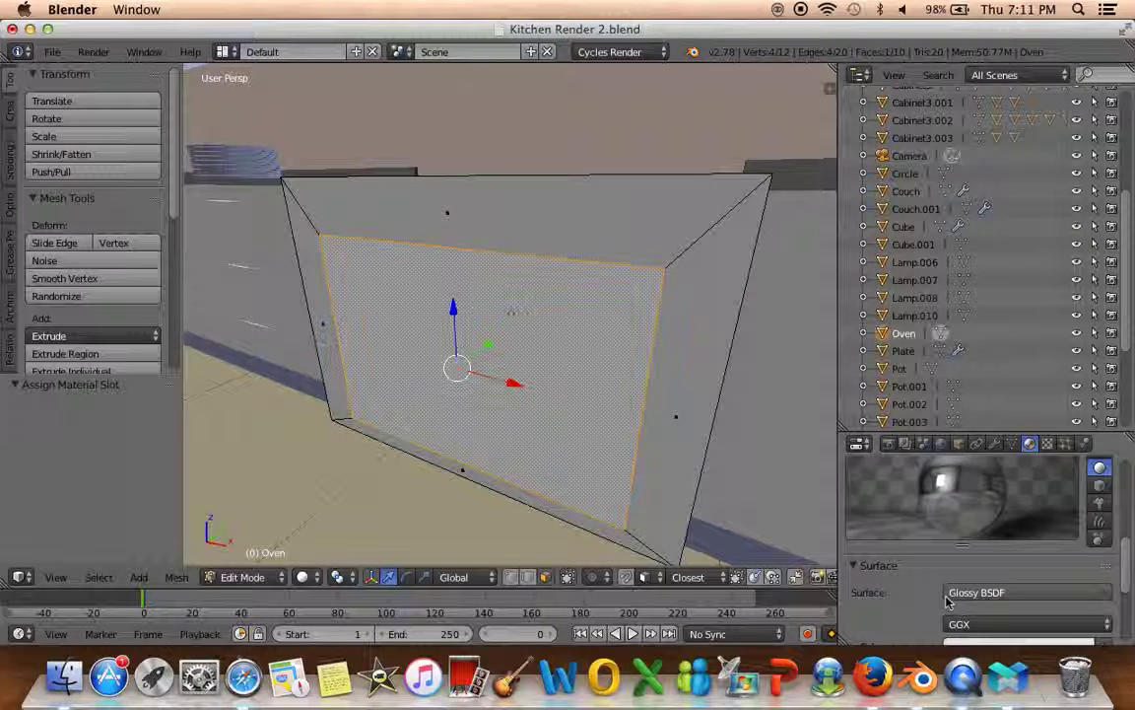
scroll(946, 603, "up", 2)
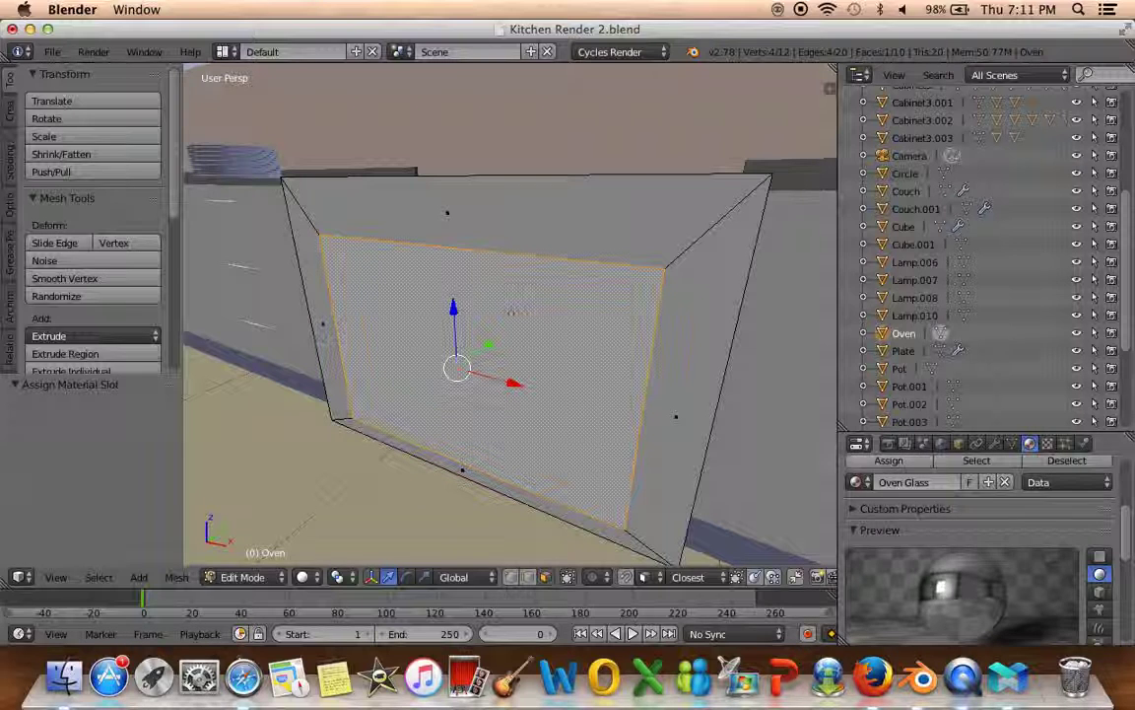
scroll(893, 532, "up", 3)
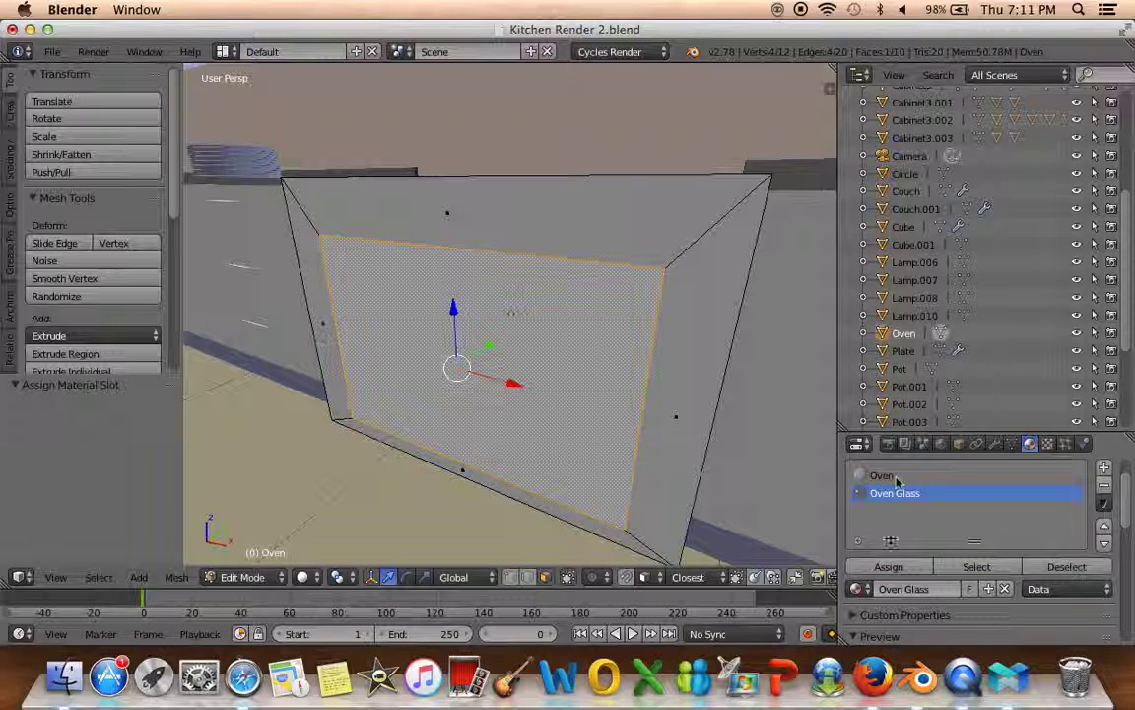
scroll(897, 483, "down", 4)
scroll(946, 552, "down", 3)
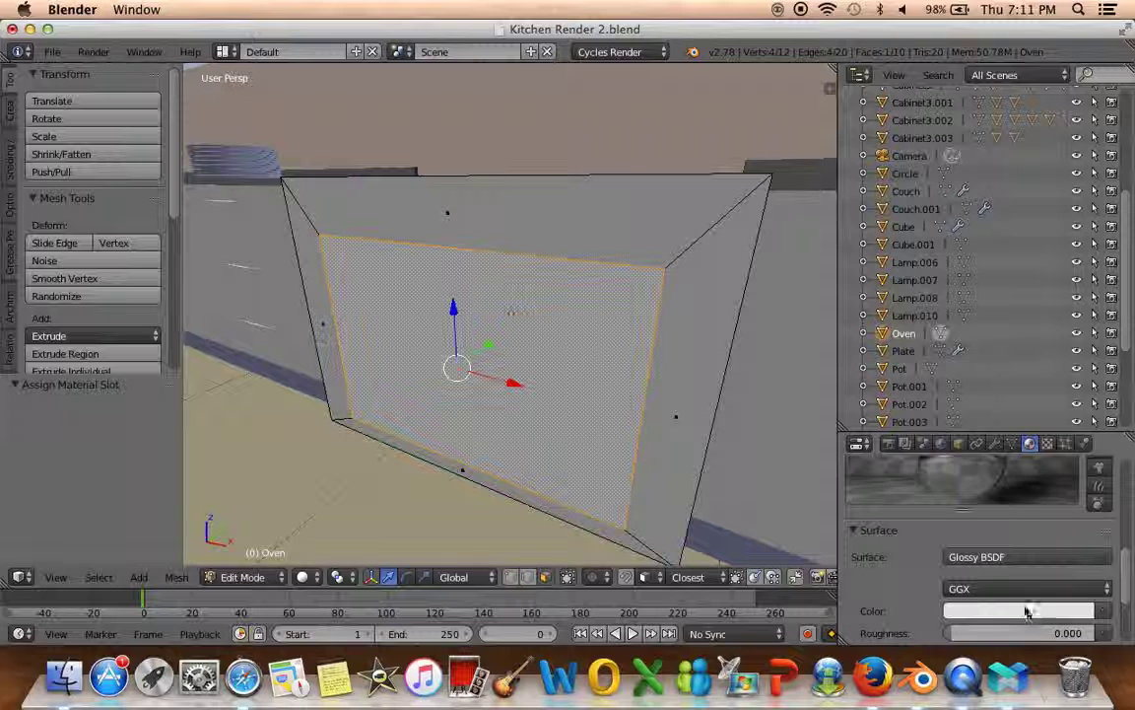
left_click(1025, 612)
left_click(1079, 440)
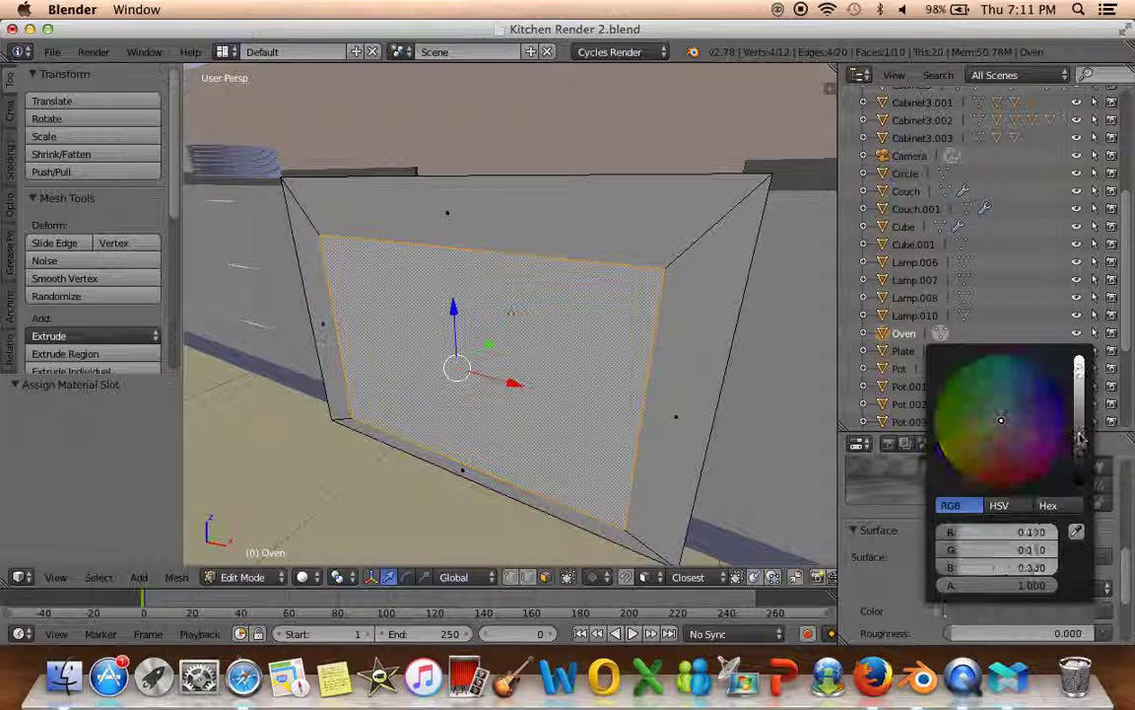
left_click_drag(1080, 440, 1079, 406)
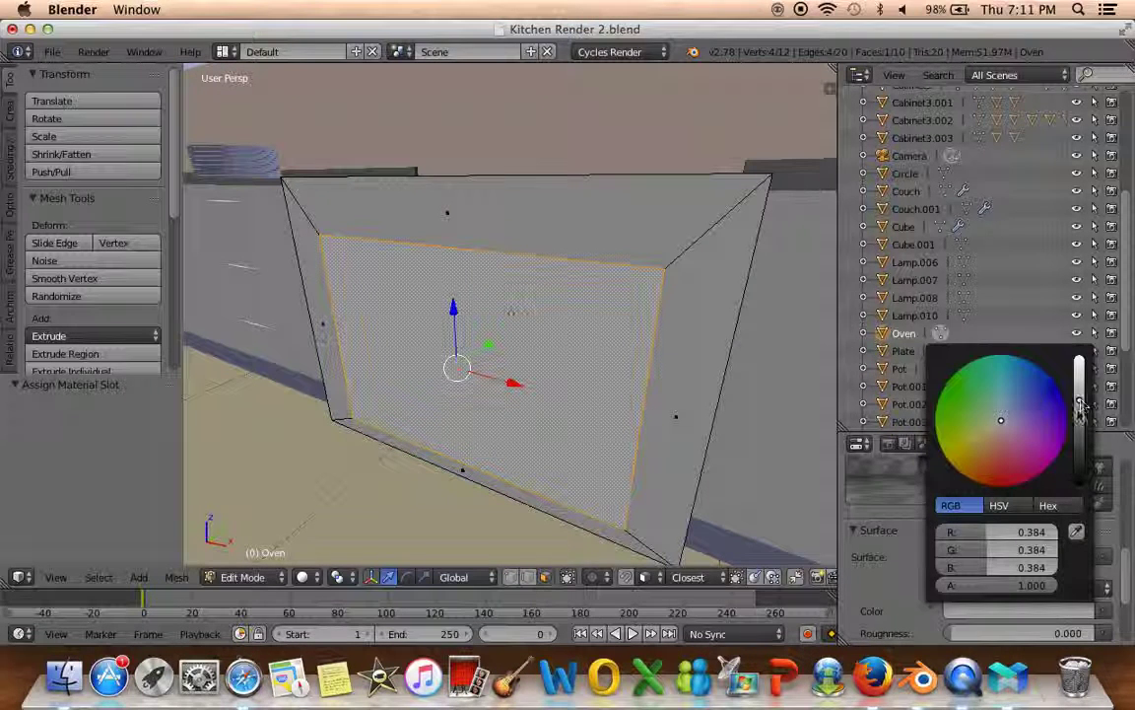
left_click(1025, 611)
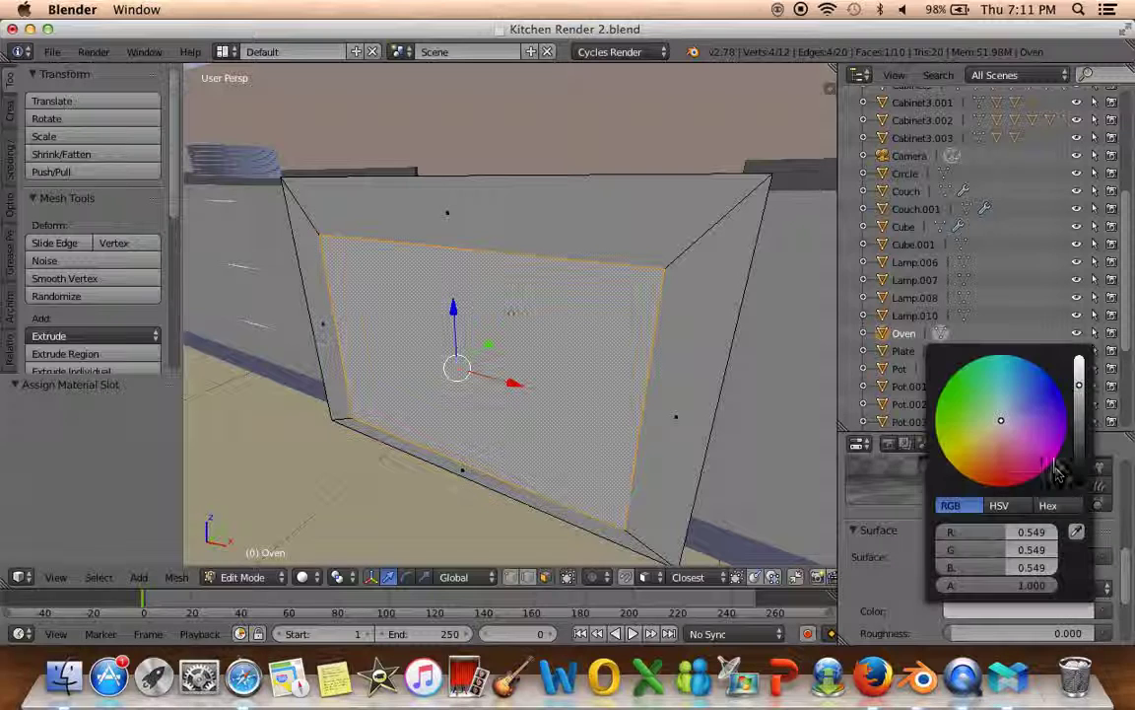
left_click(1079, 443)
Lower the glass roughness to 0.191, then select the oven's top face
scroll(890, 581, "down", 2)
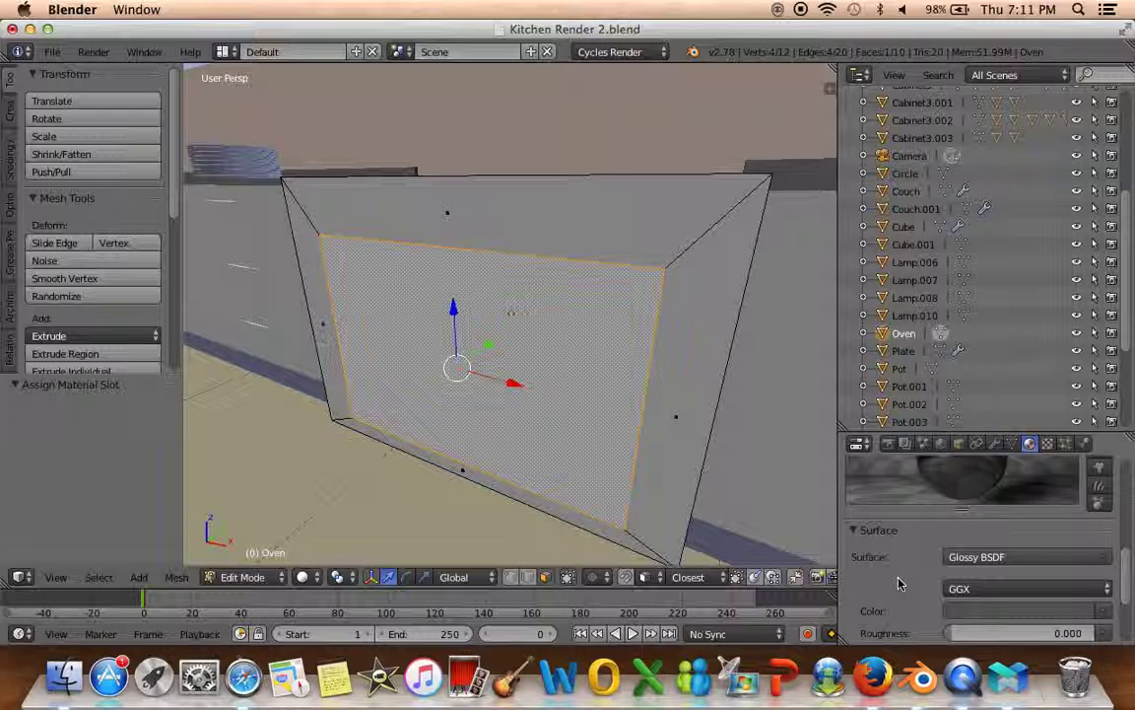
scroll(890, 592, "up", 4)
scroll(889, 630, "down", 2)
scroll(990, 537, "down", 3)
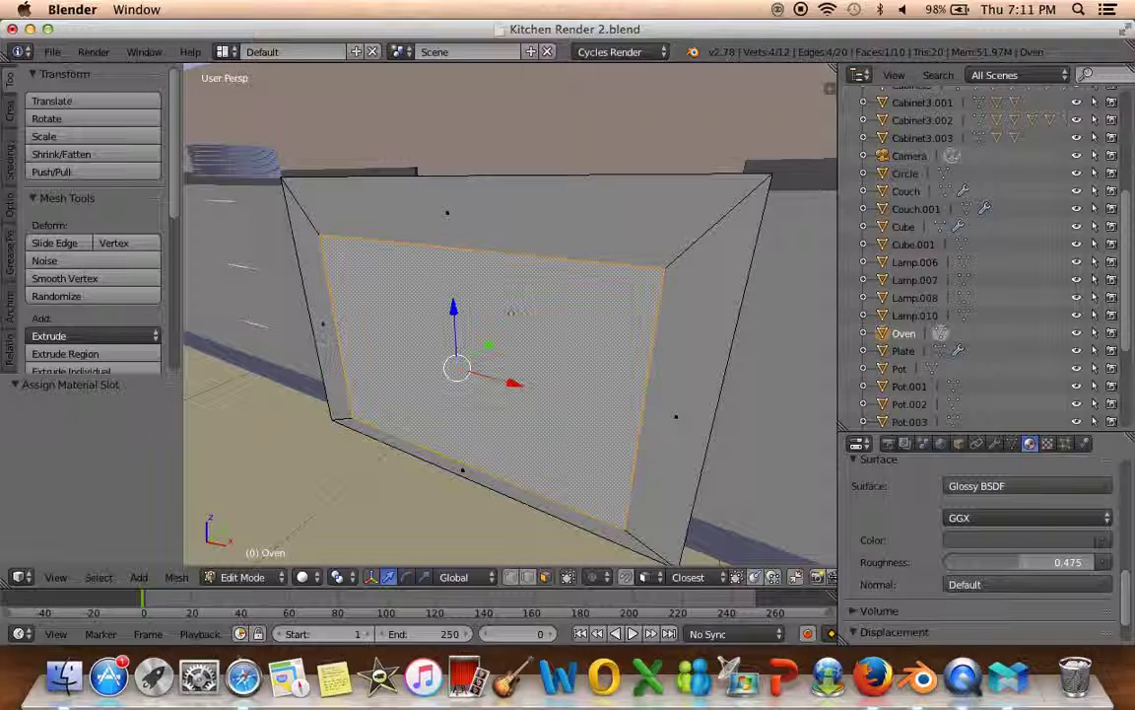
scroll(990, 568, "up", 3)
scroll(990, 567, "down", 3)
left_click_drag(1025, 562, 999, 561)
scroll(982, 571, "up", 2)
scroll(982, 571, "up", 2)
scroll(983, 572, "down", 2)
scroll(982, 572, "down", 2)
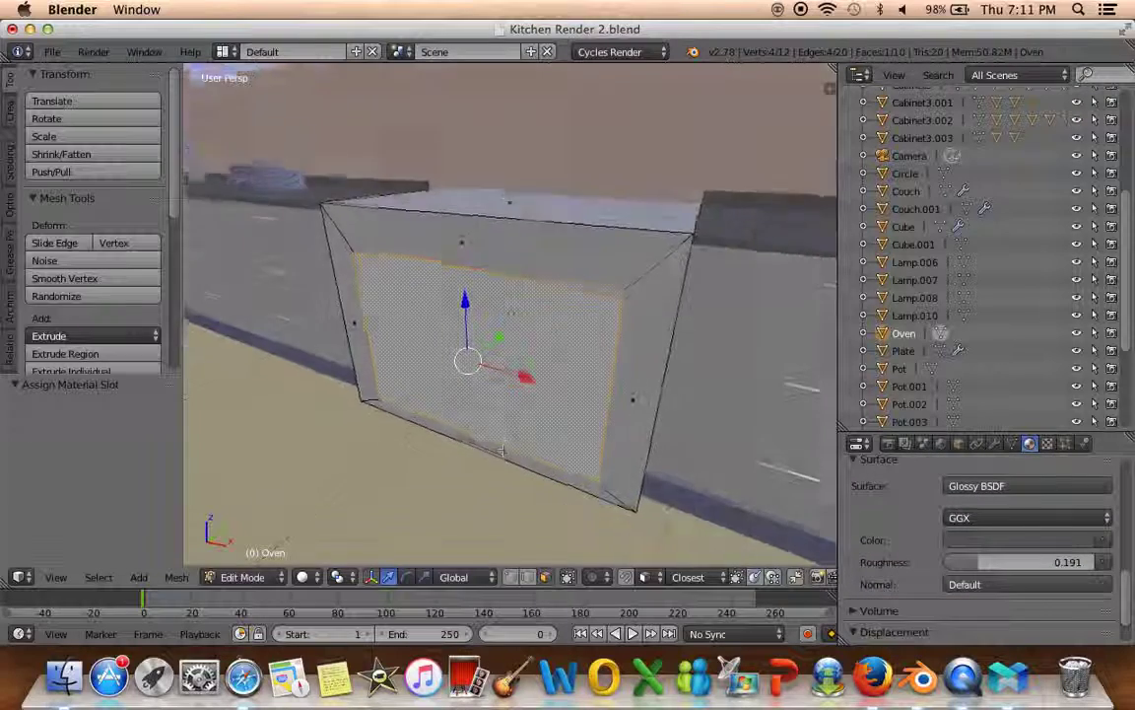
middle_click_drag(513, 295, 513, 414)
right_click(513, 291)
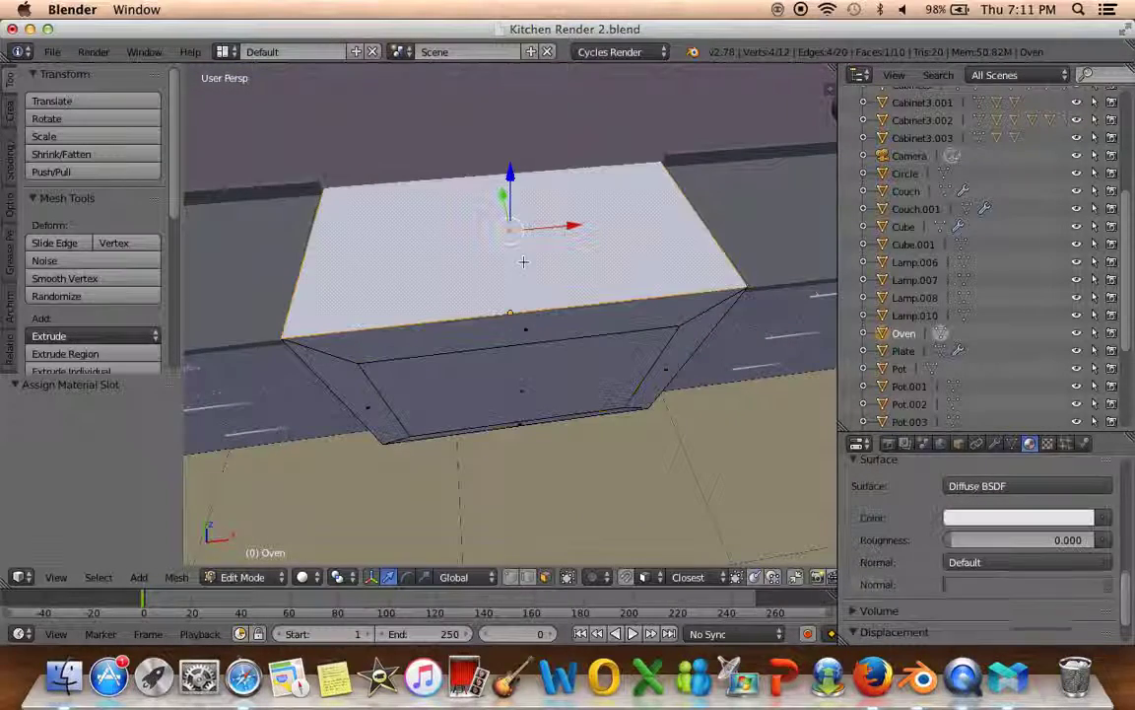
Snap the cursor to the oven's top face and add a circle scaled to 0.177
key("shift+s")
left_click(517, 262)
middle_click_drag(514, 291, 514, 368)
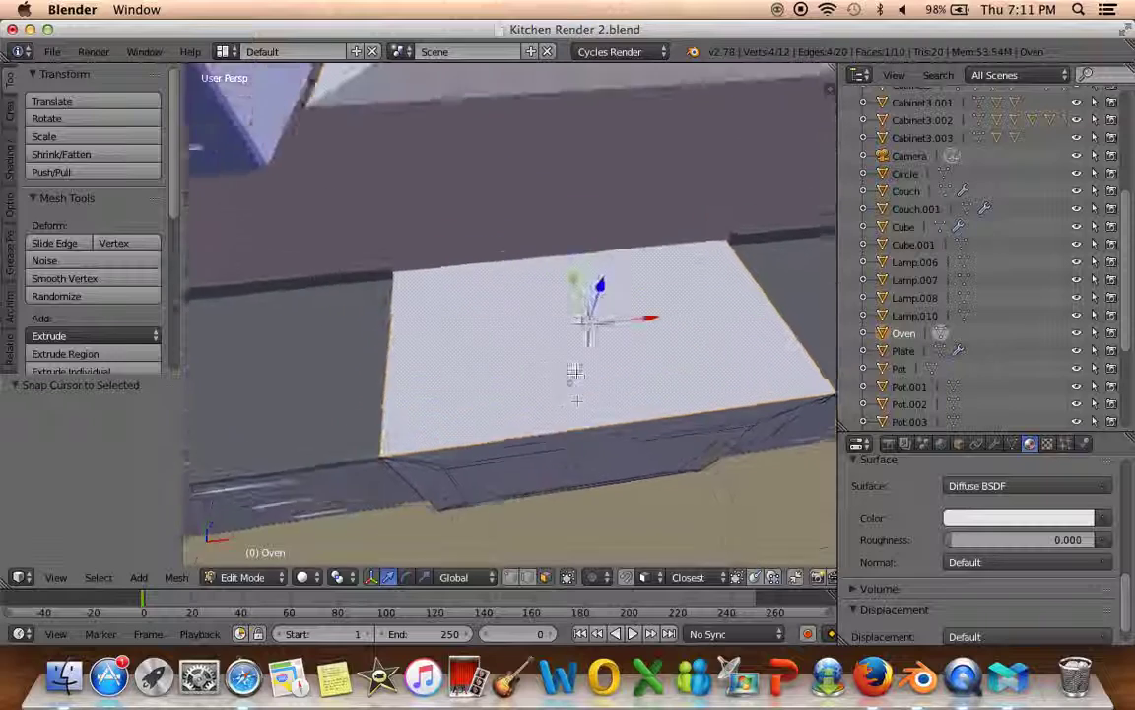
key("shift+a")
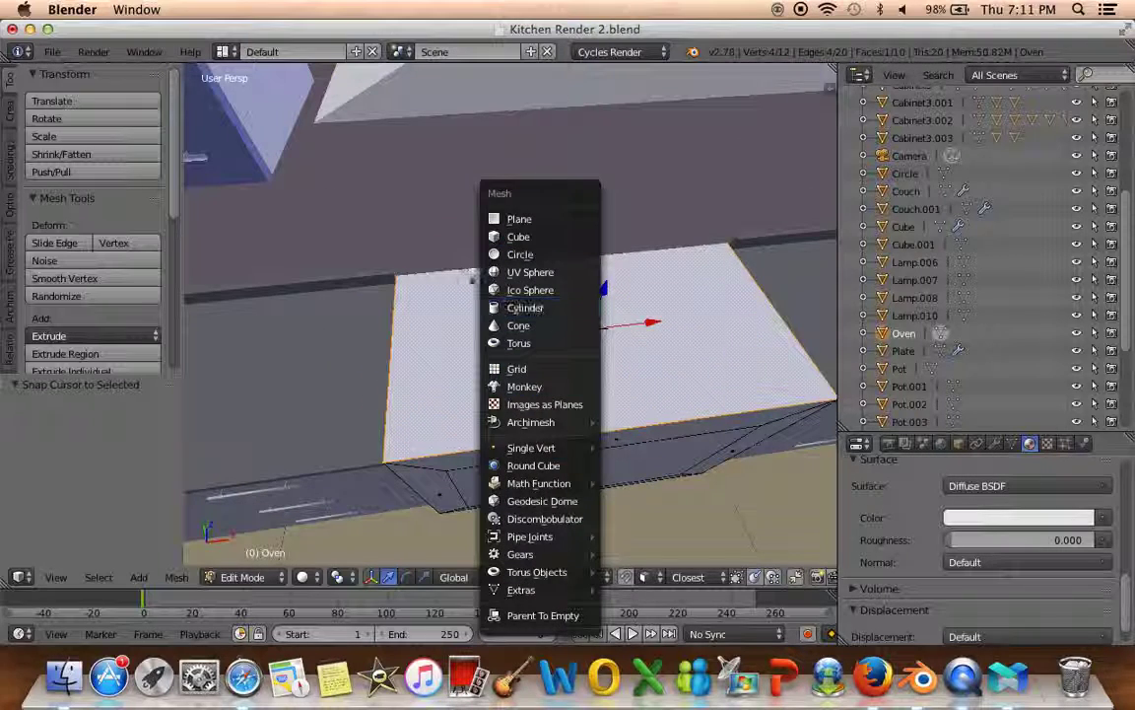
left_click(519, 254)
middle_click_drag(611, 465, 606, 458)
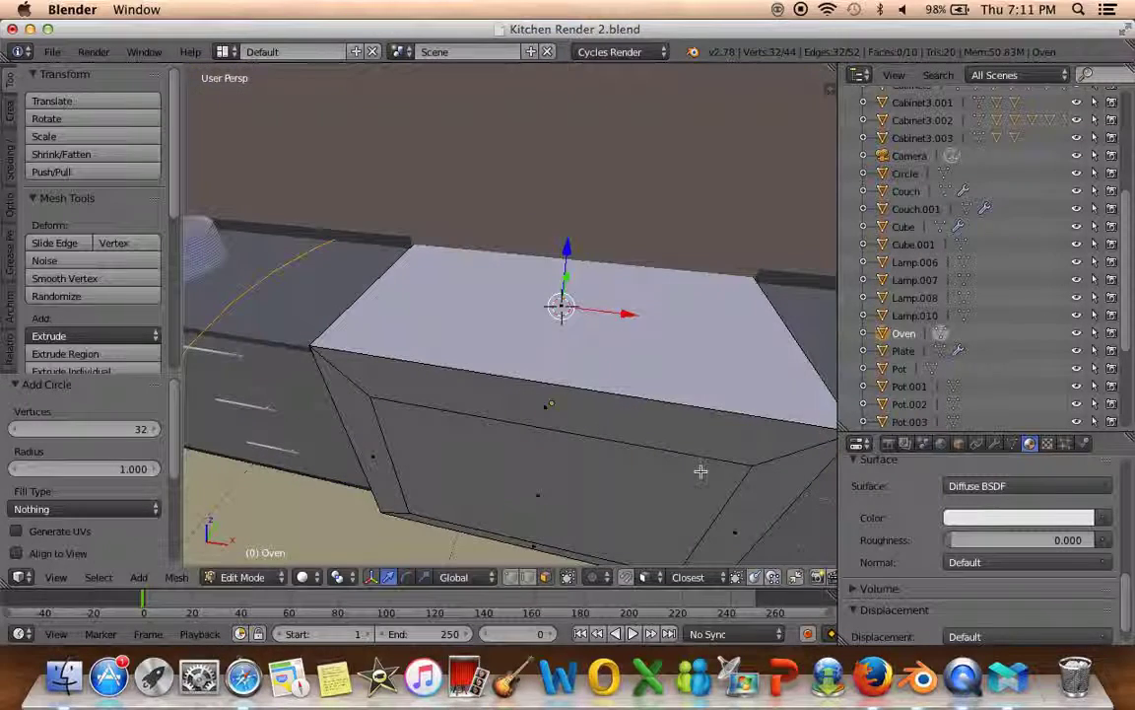
key("s")
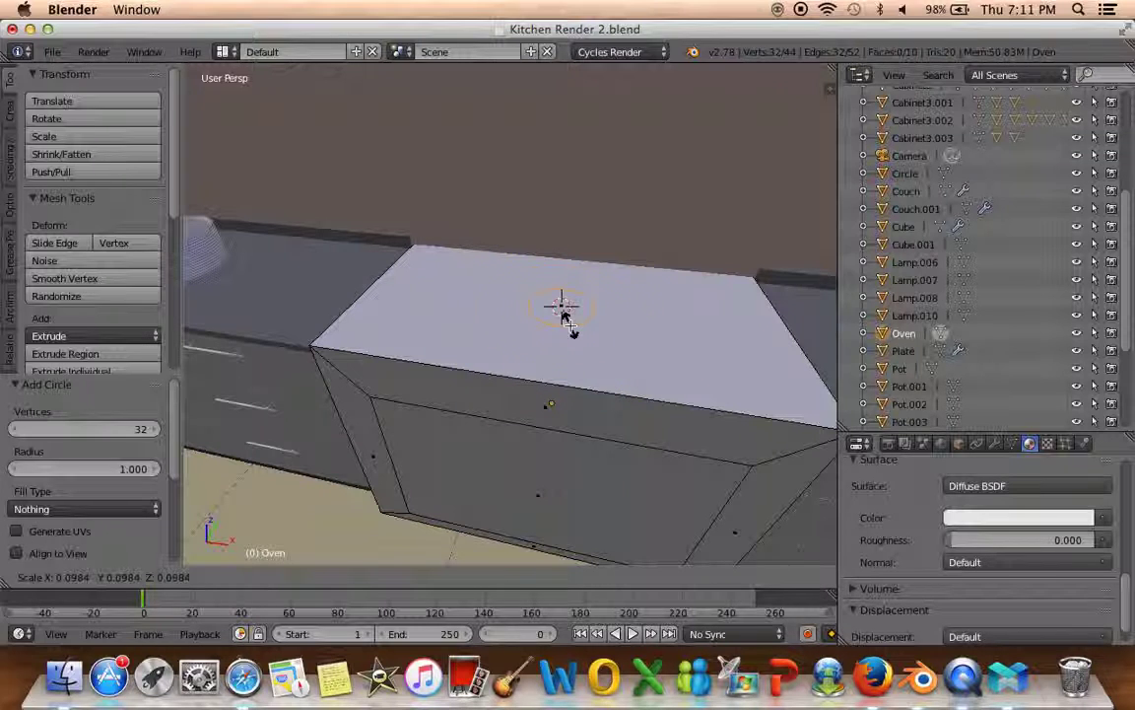
left_click(586, 332)
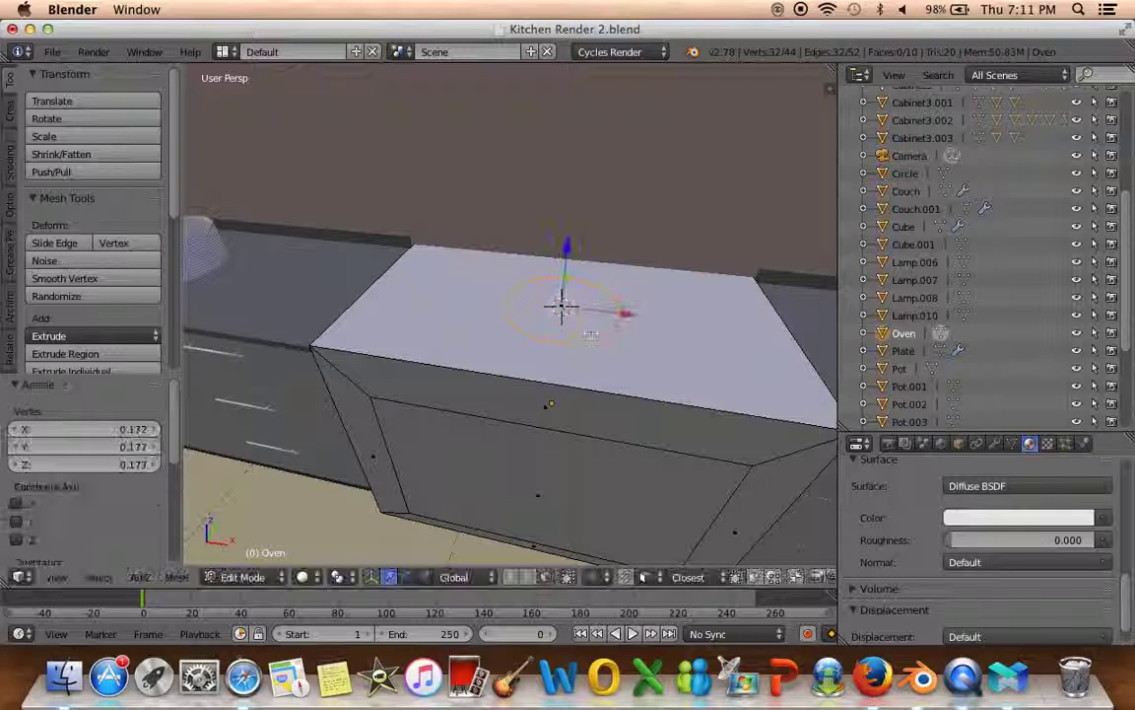
Move the circle left along X, fill it as a burner disc, and add a material slot
mouse_move(589, 315)
middle_mouse_down()
mouse_move(616, 426)
mouse_move(562, 345)
middle_mouse_up()
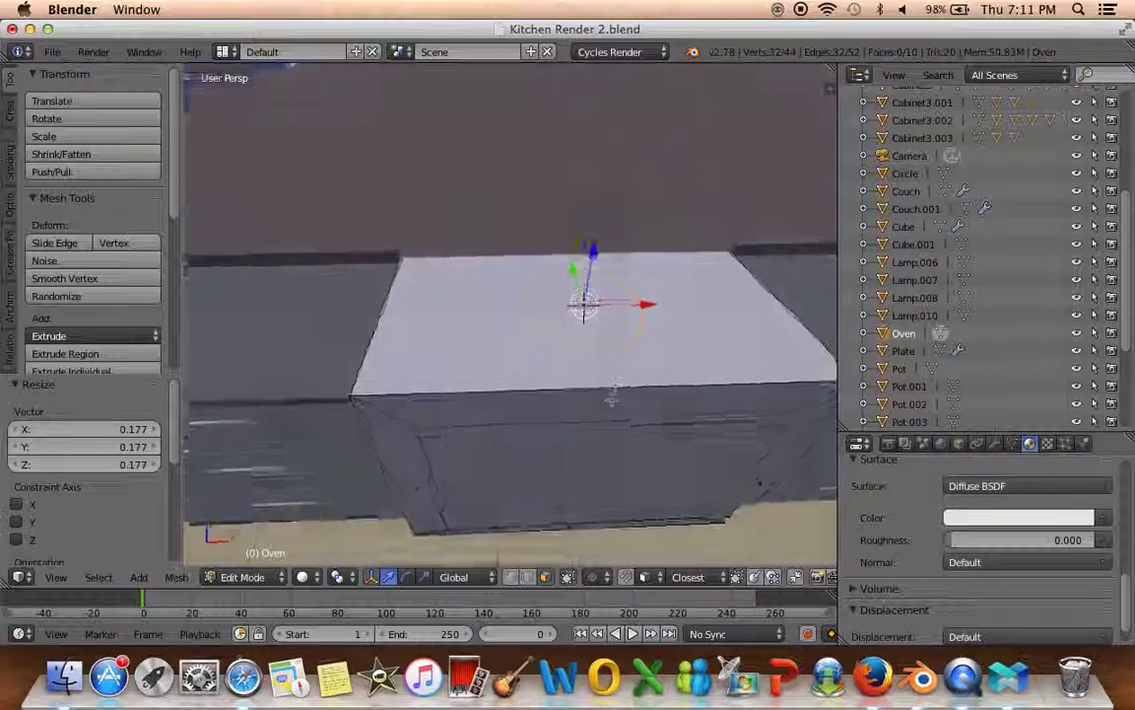
key("g")
key("x")
left_click(532, 309)
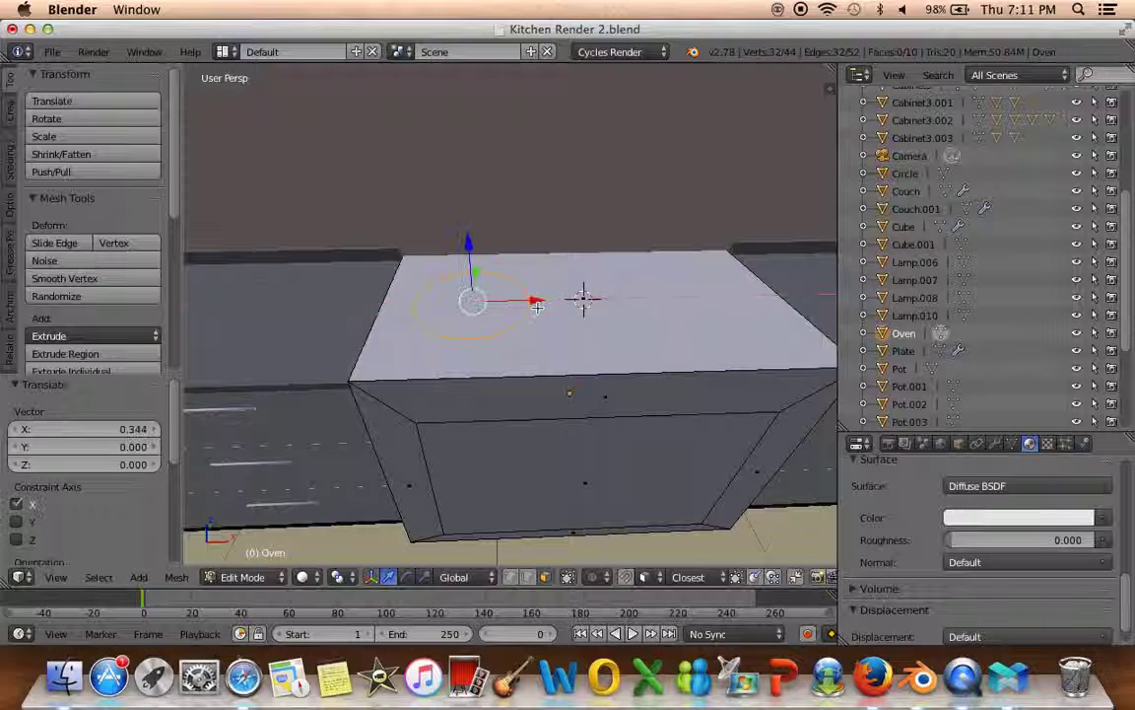
key("f")
scroll(890, 498, "up", 5)
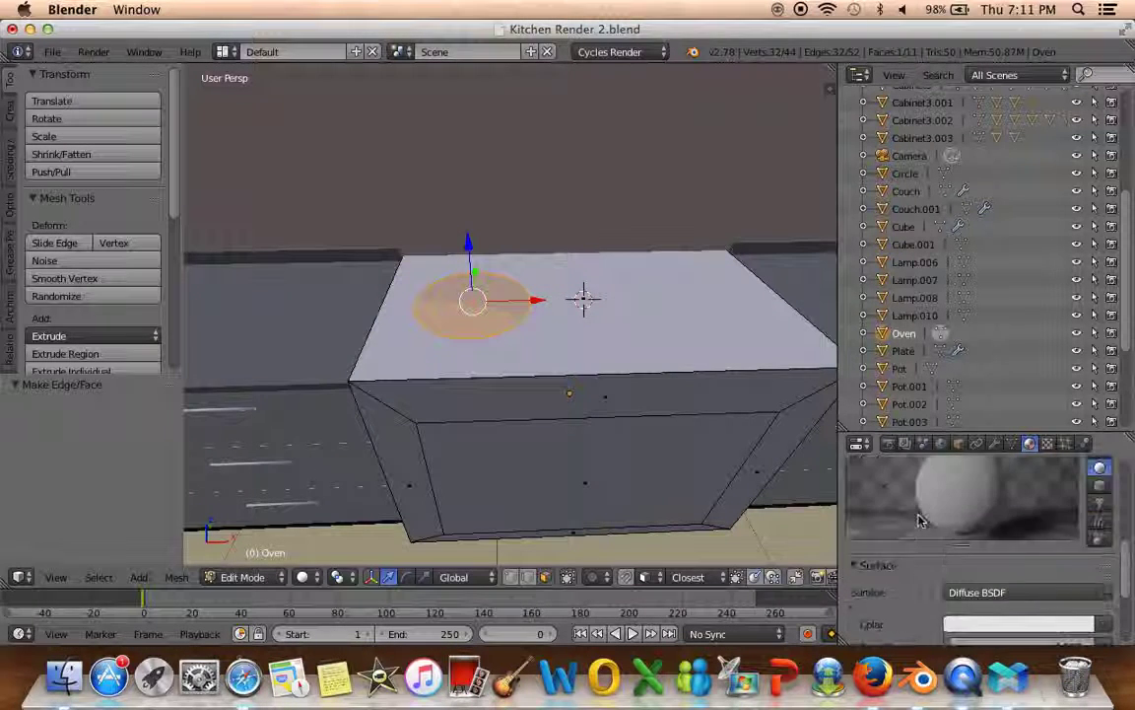
left_click_drag(470, 242, 474, 241)
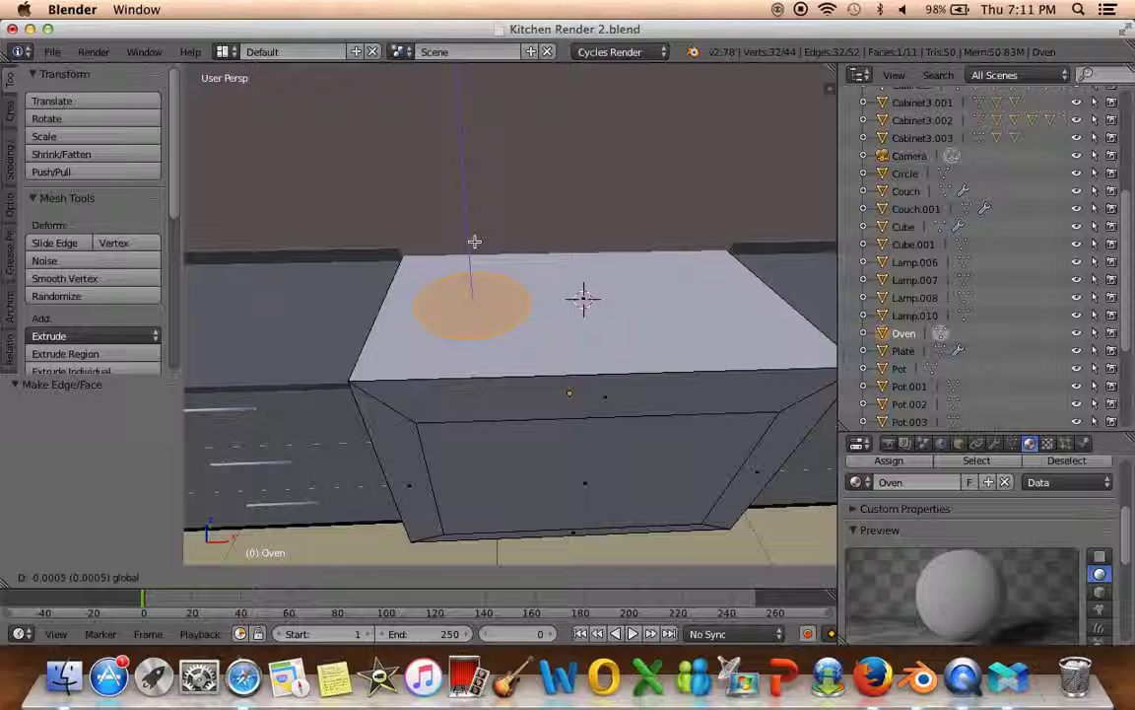
scroll(985, 552, "up", 3)
scroll(1065, 595, "up", 1)
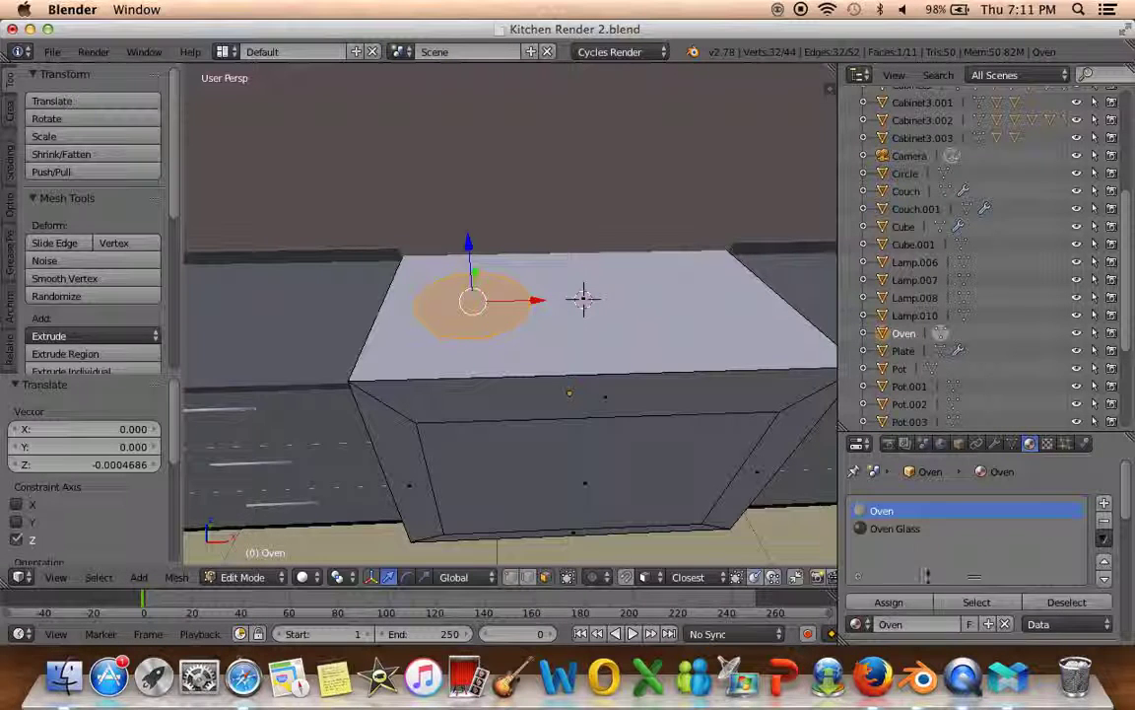
left_click(1103, 505)
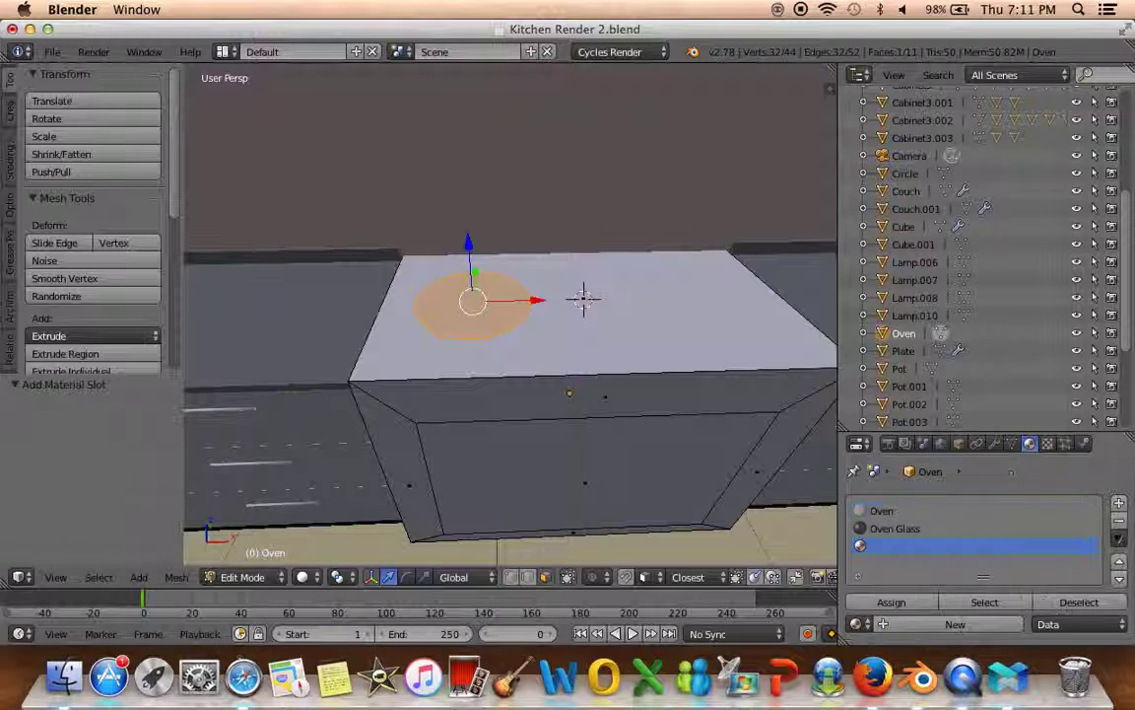
Add a new material named Stove and inspect its base colour values
left_click(922, 623)
type("Stove")
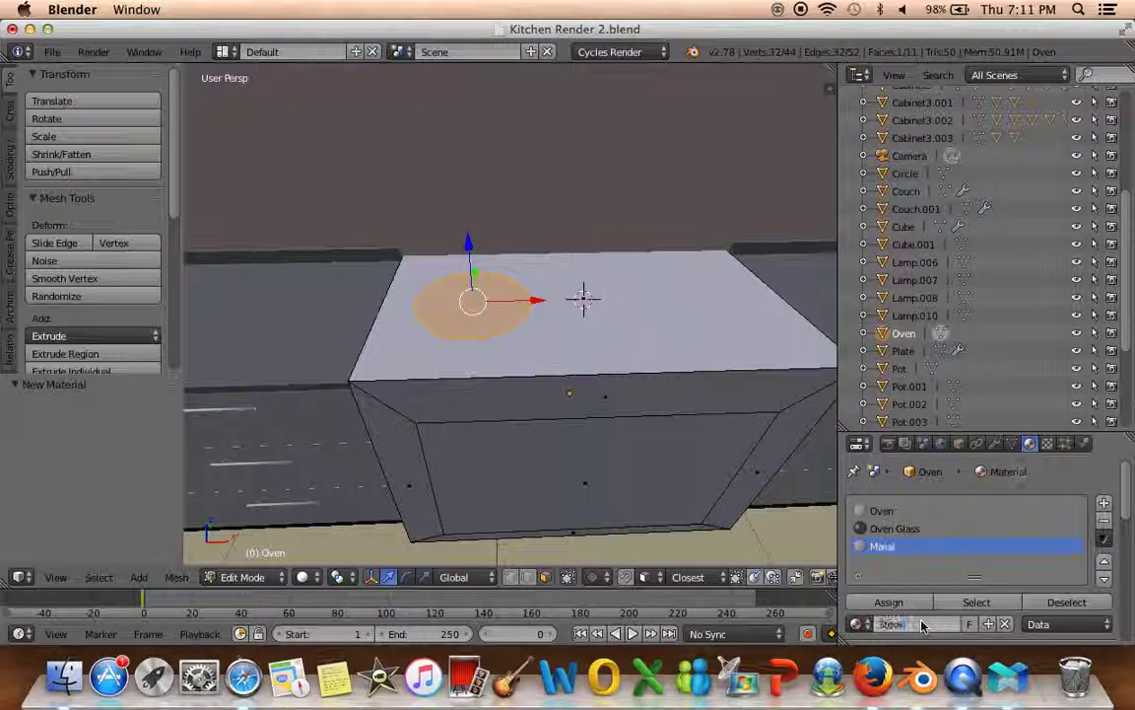
key("Return")
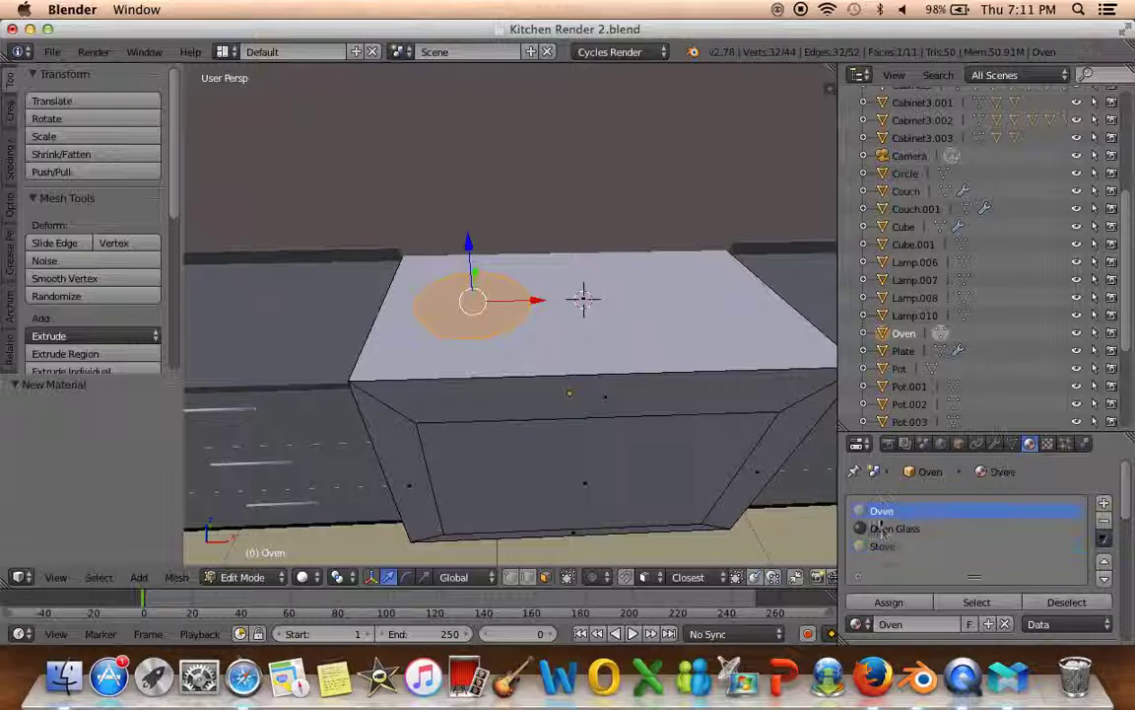
scroll(882, 502, "down", 2)
scroll(882, 503, "down", 2)
scroll(882, 502, "down", 1)
left_click(1025, 553)
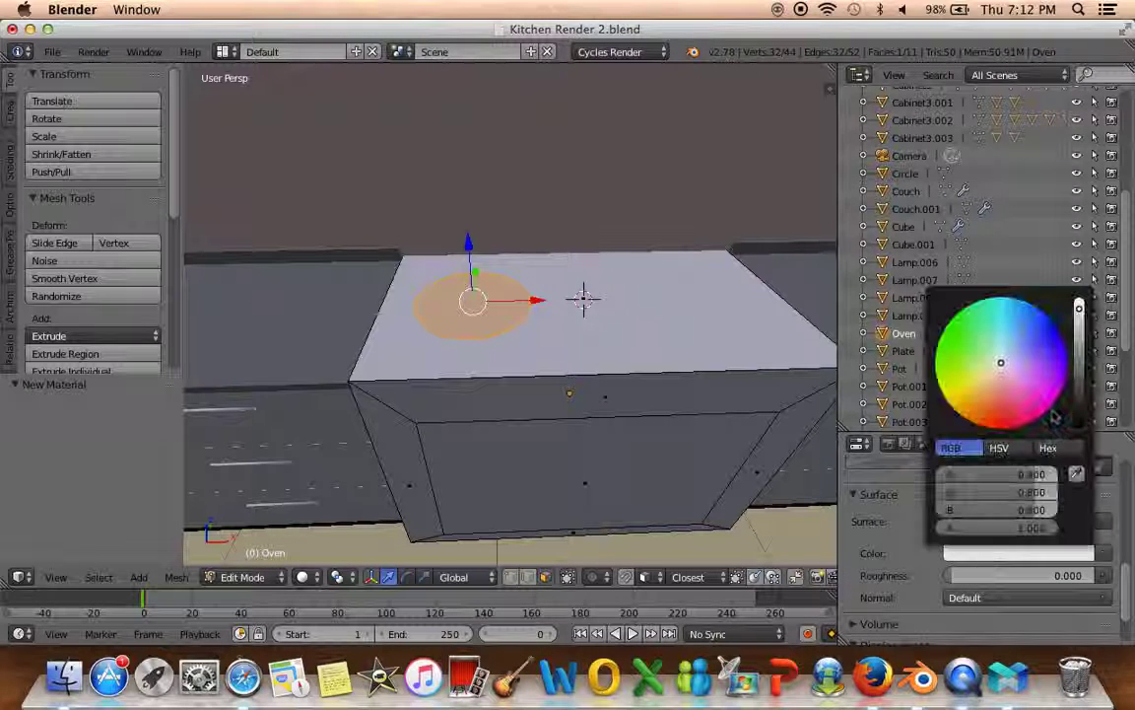
left_click(1079, 300)
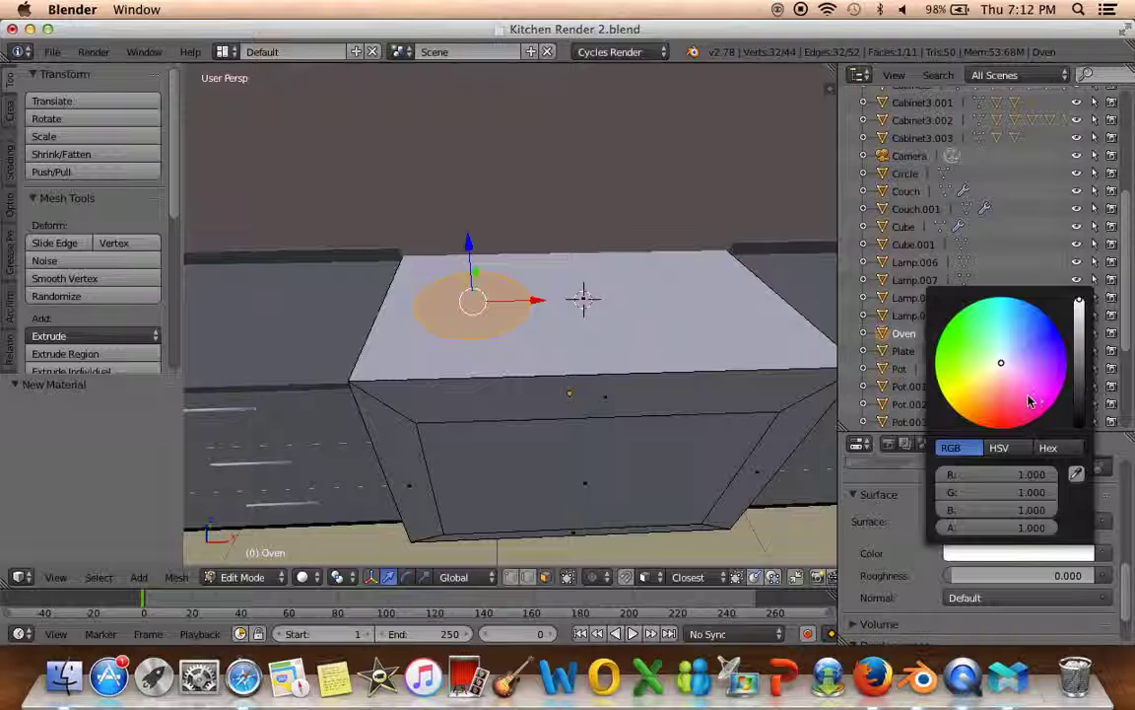
left_click(998, 449)
left_click(1048, 448)
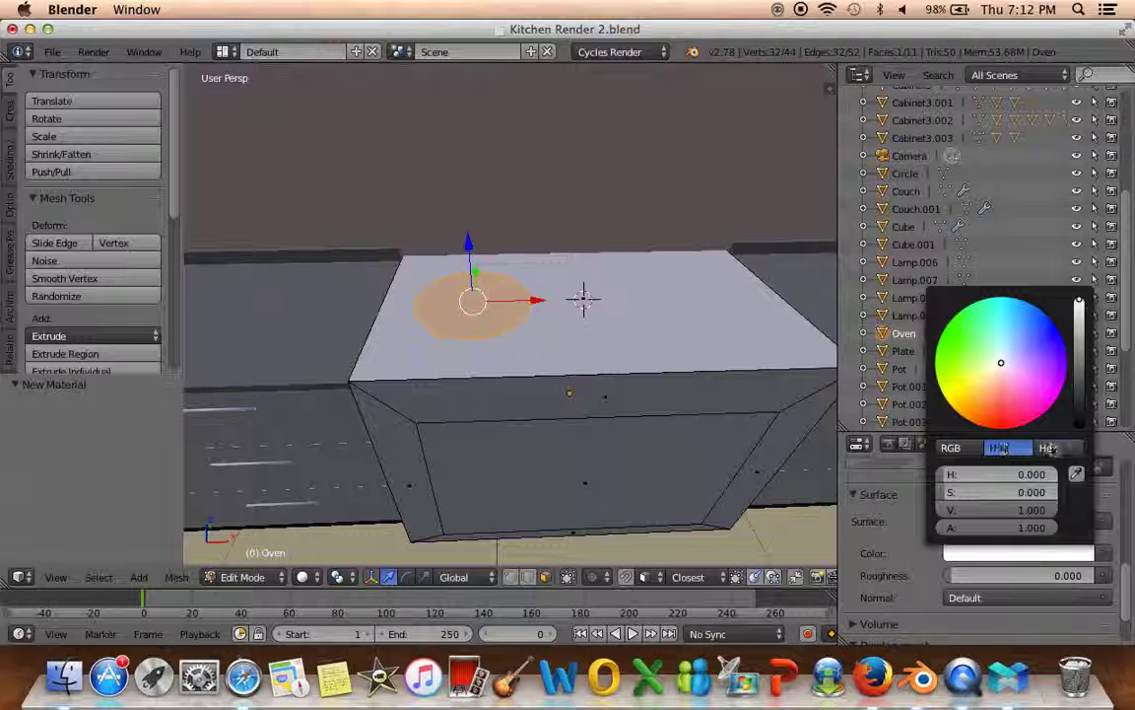
left_click(951, 448)
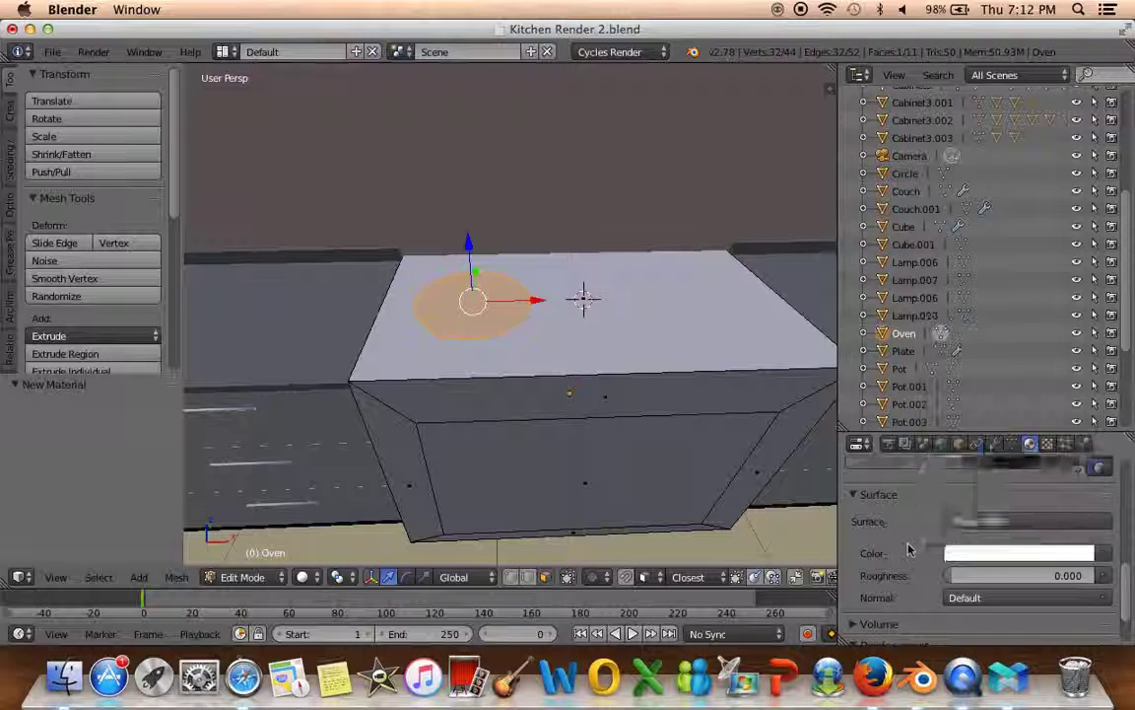
Darken the Stove material's colour to near-black 0.010 grey
scroll(922, 532, "up", 4)
scroll(921, 532, "up", 2)
scroll(921, 533, "up", 3)
scroll(900, 524, "up", 2)
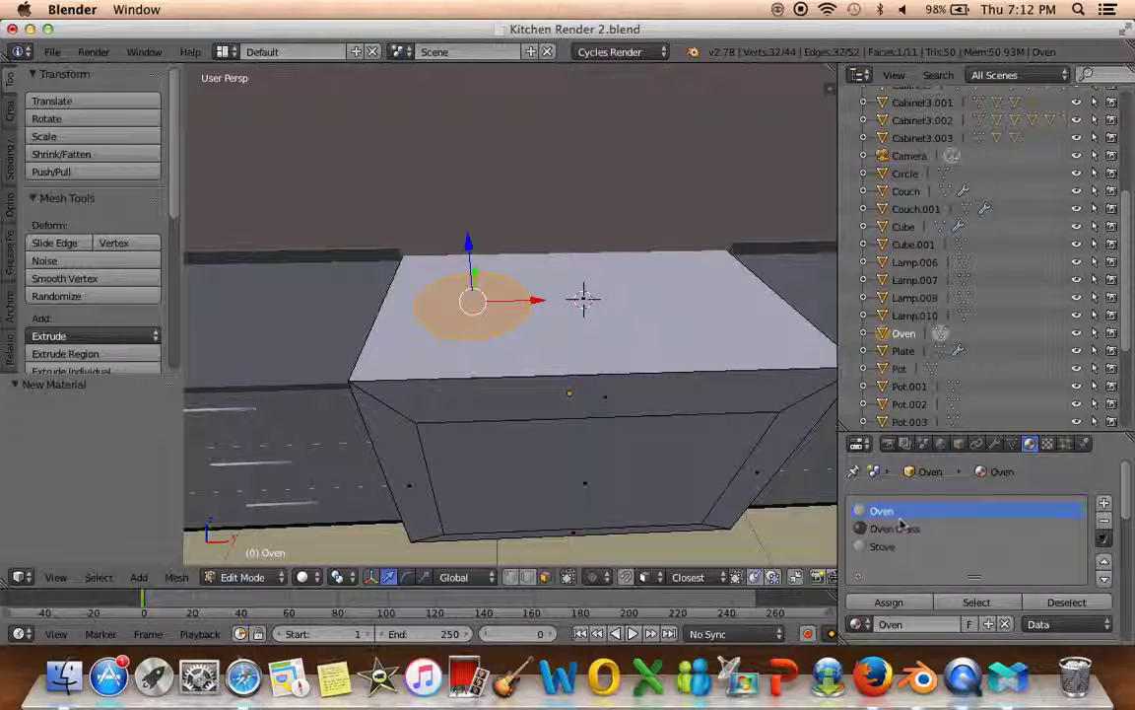
left_click(884, 547)
scroll(882, 548, "down", 3)
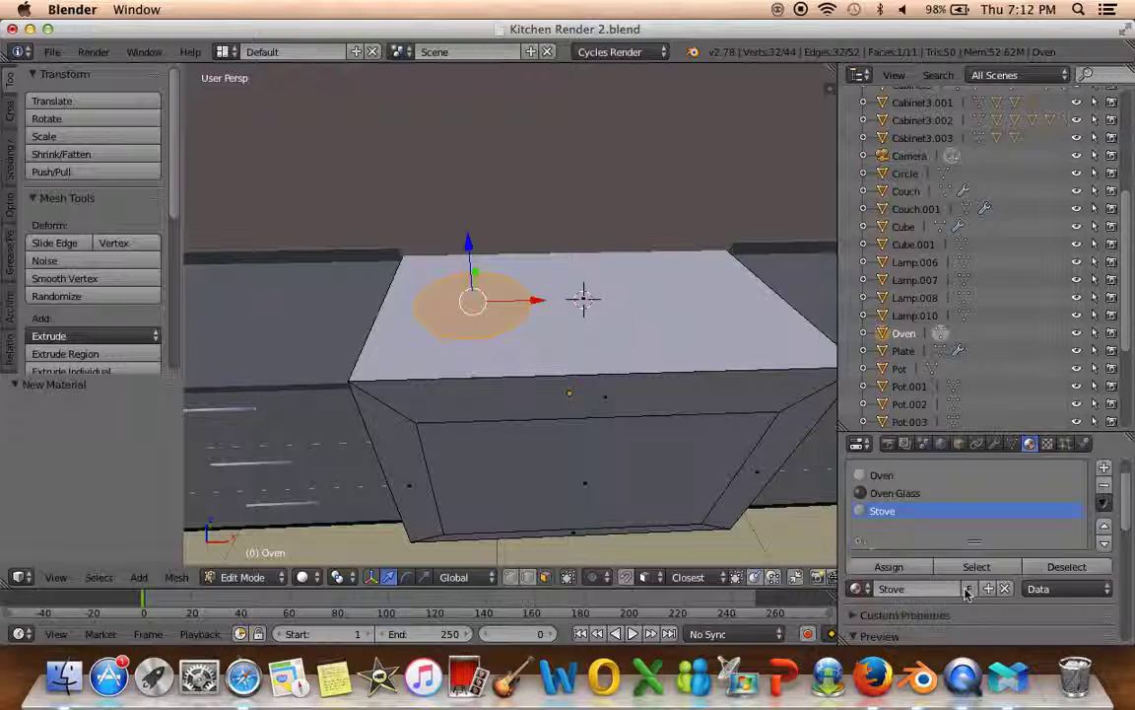
scroll(946, 581, "down", 3)
scroll(958, 588, "down", 3)
scroll(986, 572, "down", 3)
left_click(1018, 518)
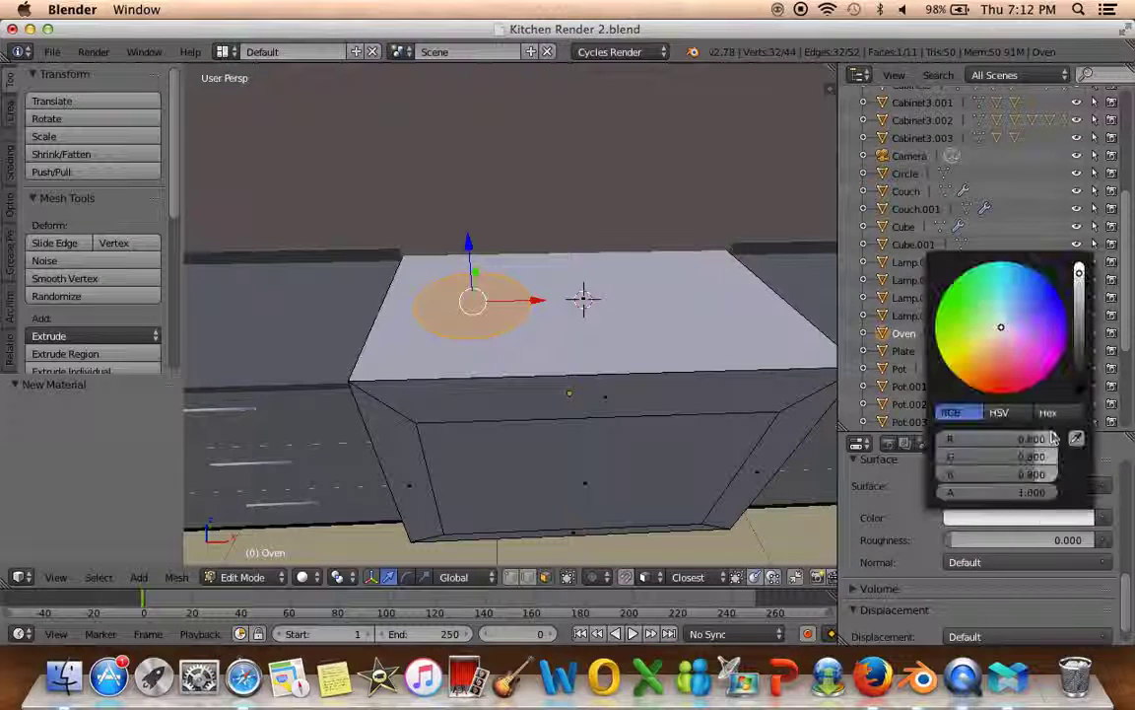
left_click(1081, 340)
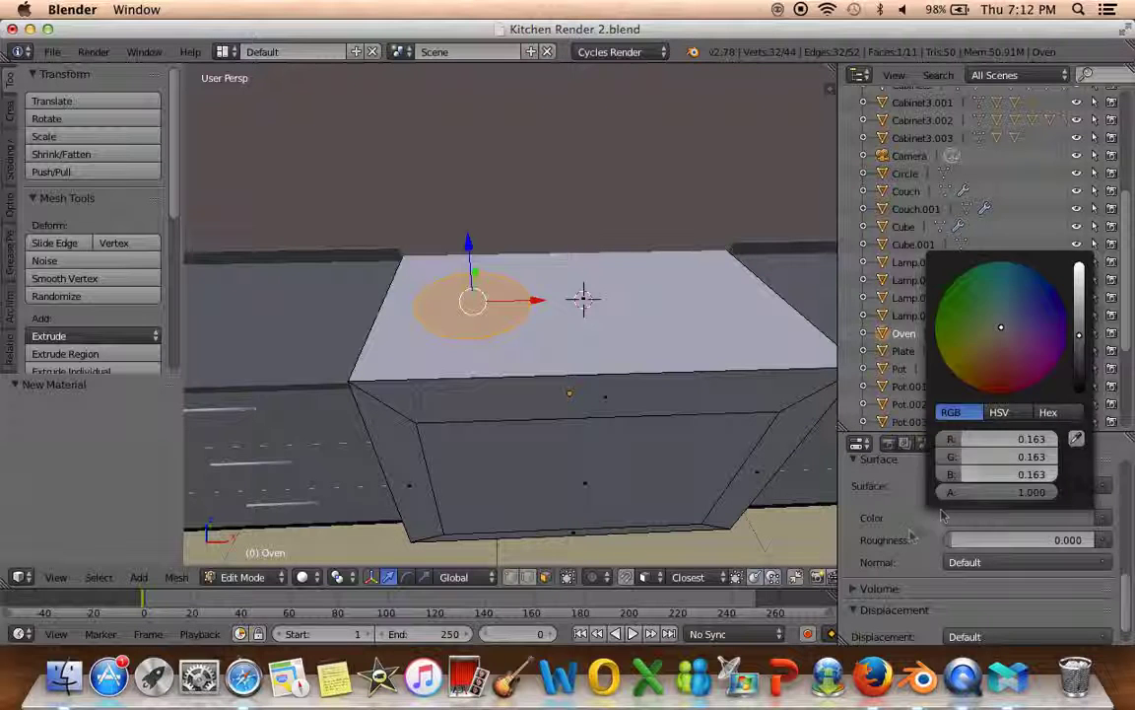
left_click(1018, 517)
left_click(1081, 370)
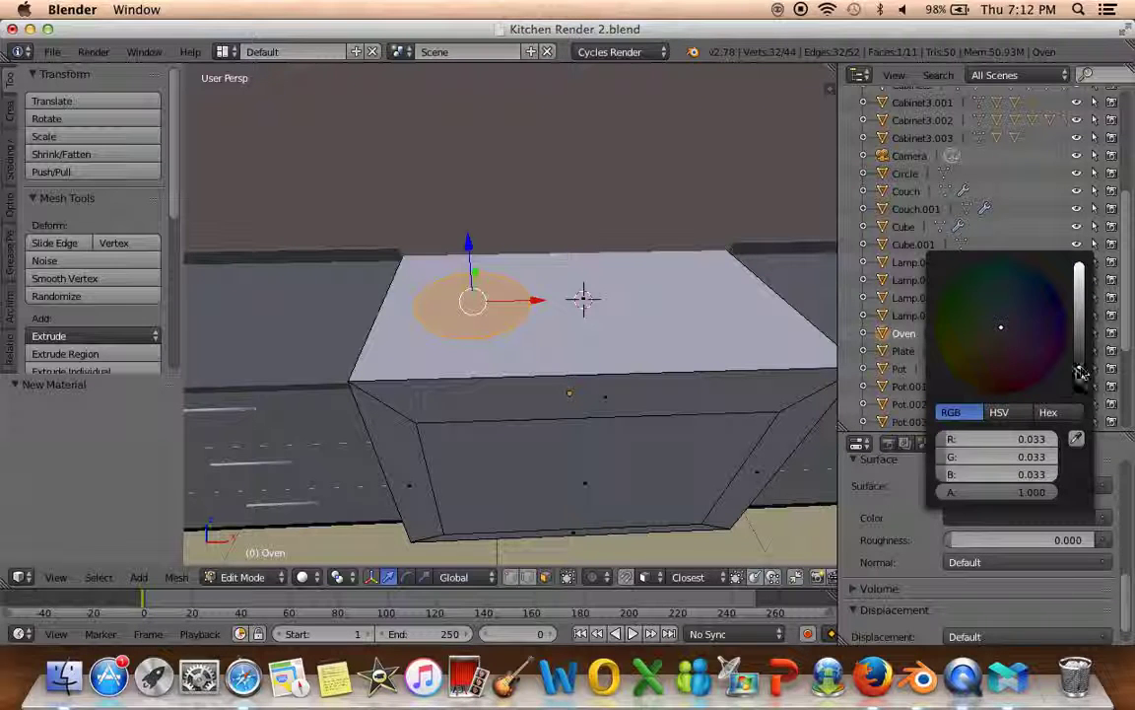
left_click(1000, 513)
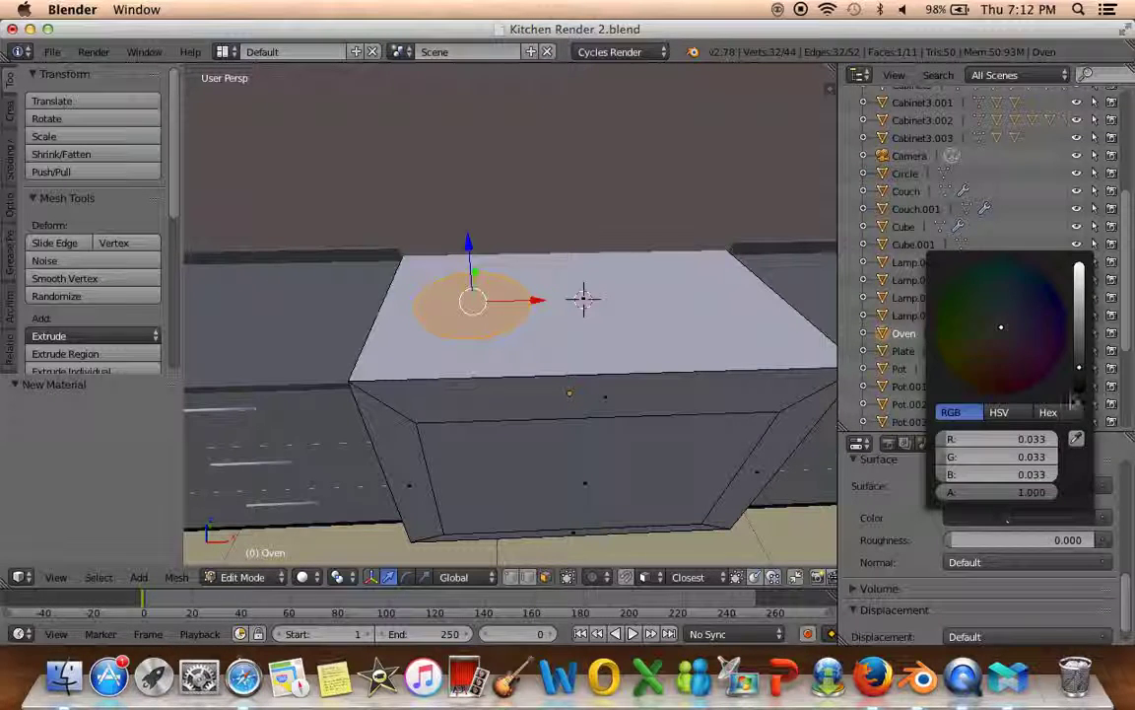
left_click(1081, 382)
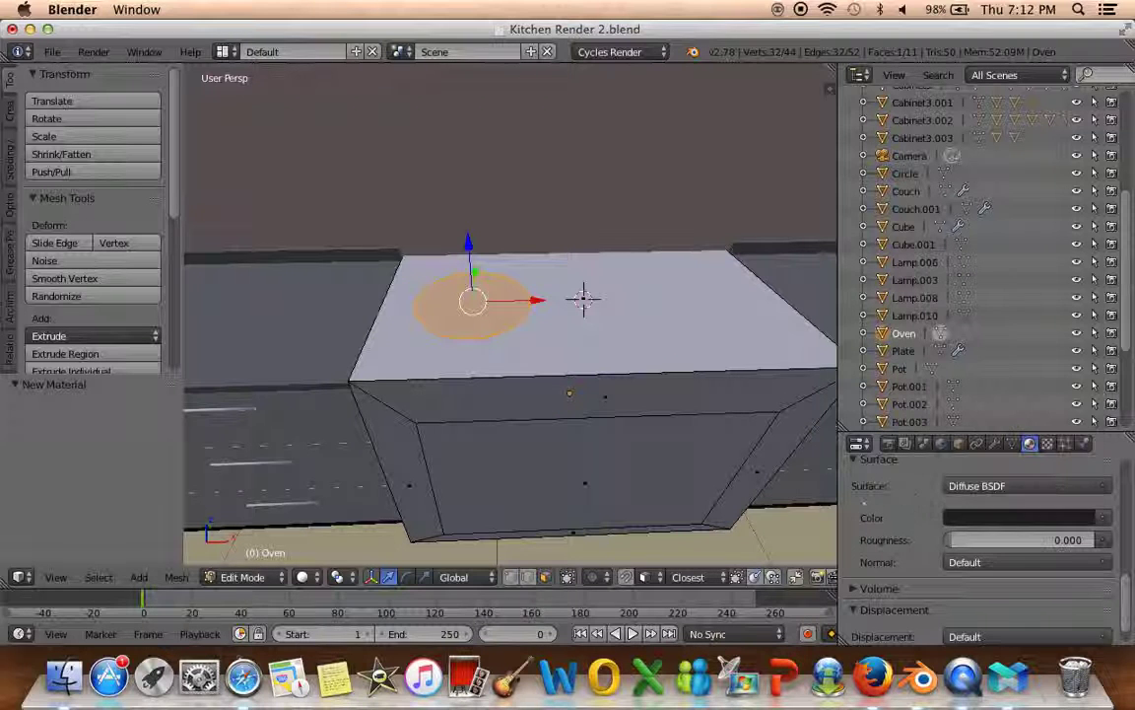
Duplicate the burner circle and place the copy to the right along X
middle_click_drag(564, 402, 603, 431)
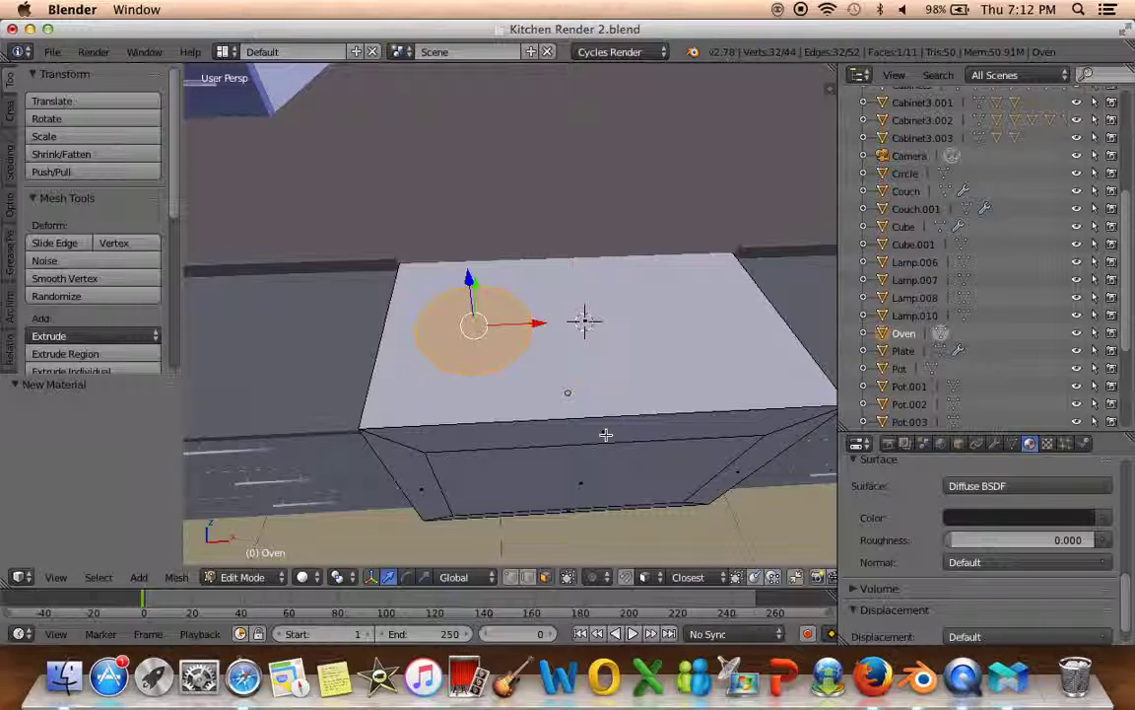
key("g")
key("x")
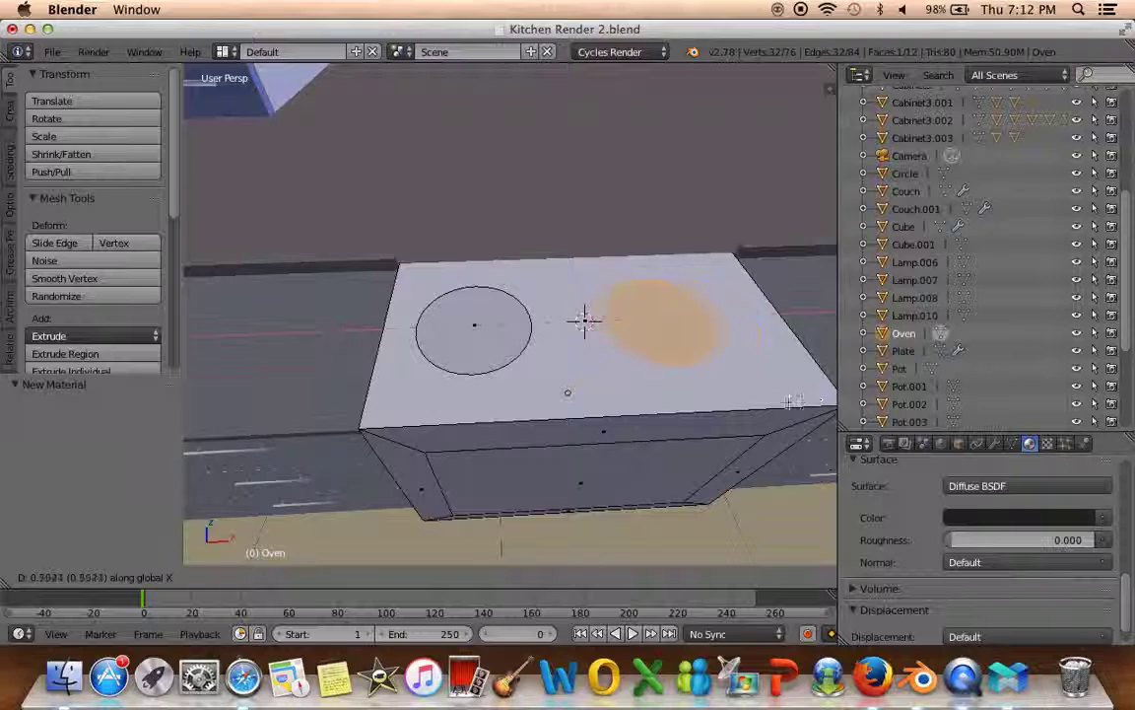
left_click(808, 402)
key("a")
mouse_move(568, 392)
middle_mouse_down()
mouse_move(387, 435)
mouse_move(622, 444)
middle_mouse_up()
Return to Object Mode and preview the camera view in Rendered shading
key("Tab")
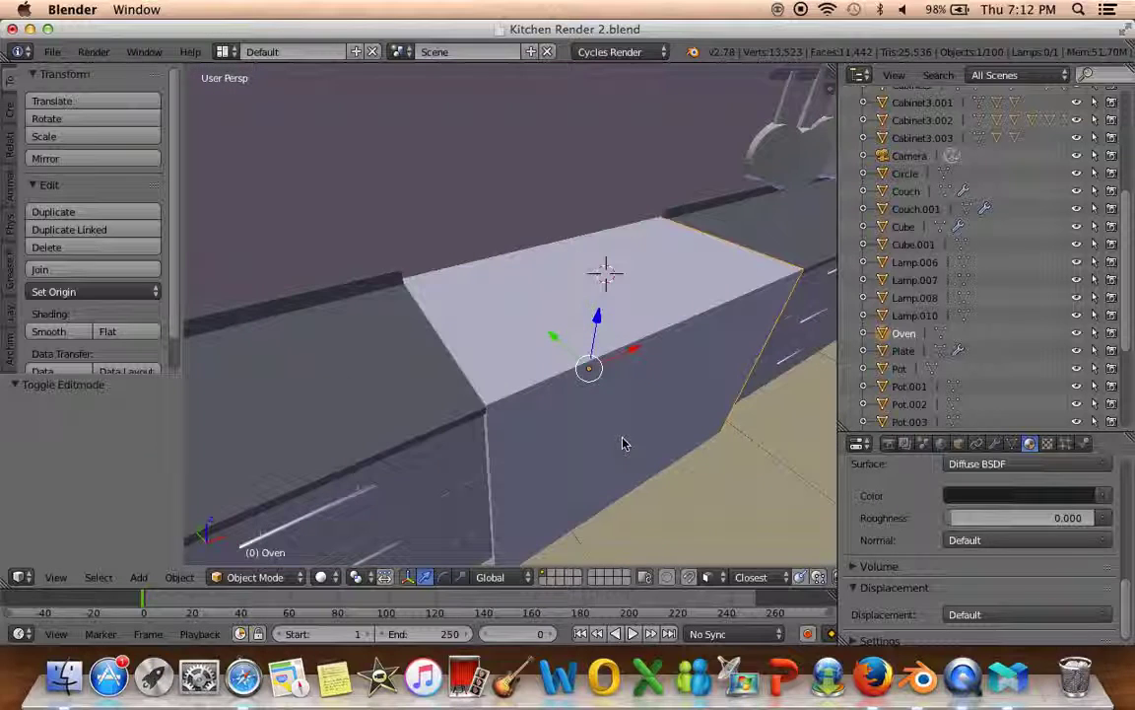
key("o")
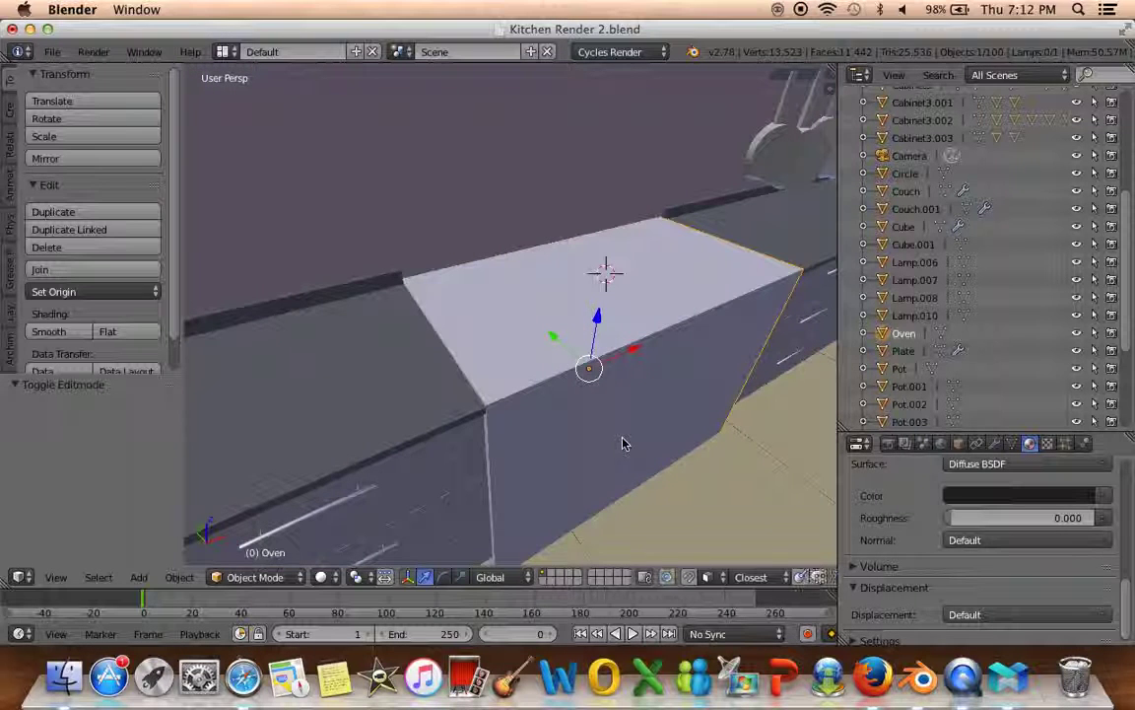
key("shift+z")
key("shift+z")
key("KP_0")
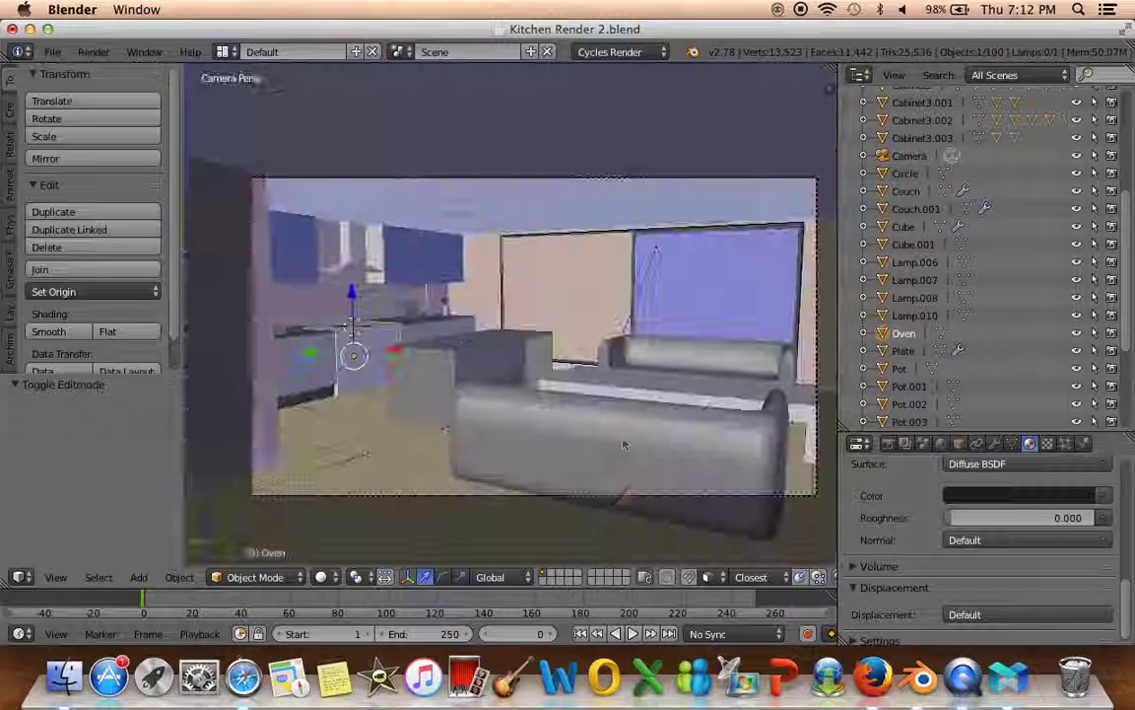
left_click(320, 576)
left_click(371, 458)
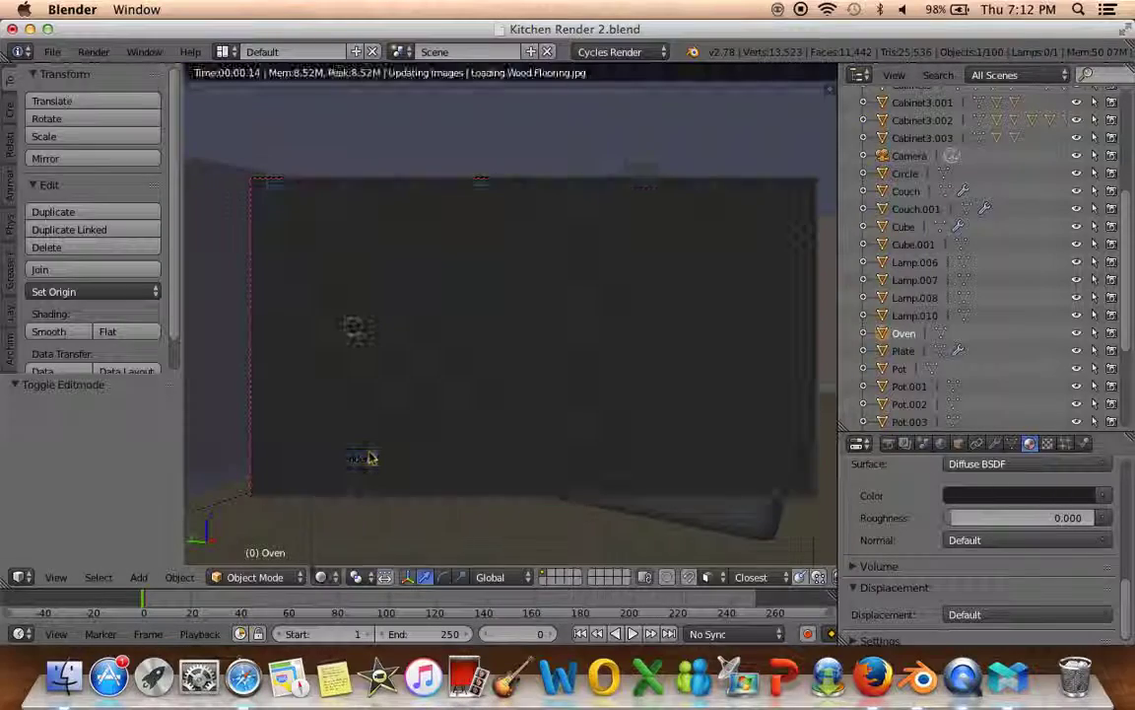
Switch the viewport back to Solid shading and frame the oven mesh in Edit Mode
key("a")
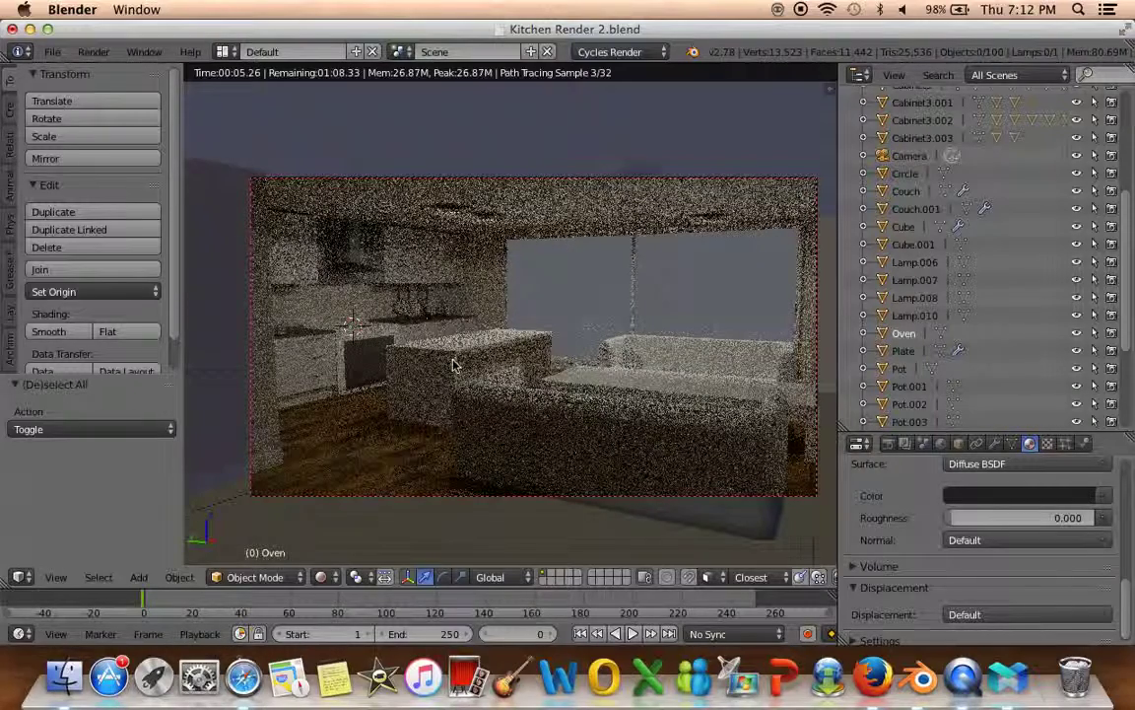
left_click(319, 577)
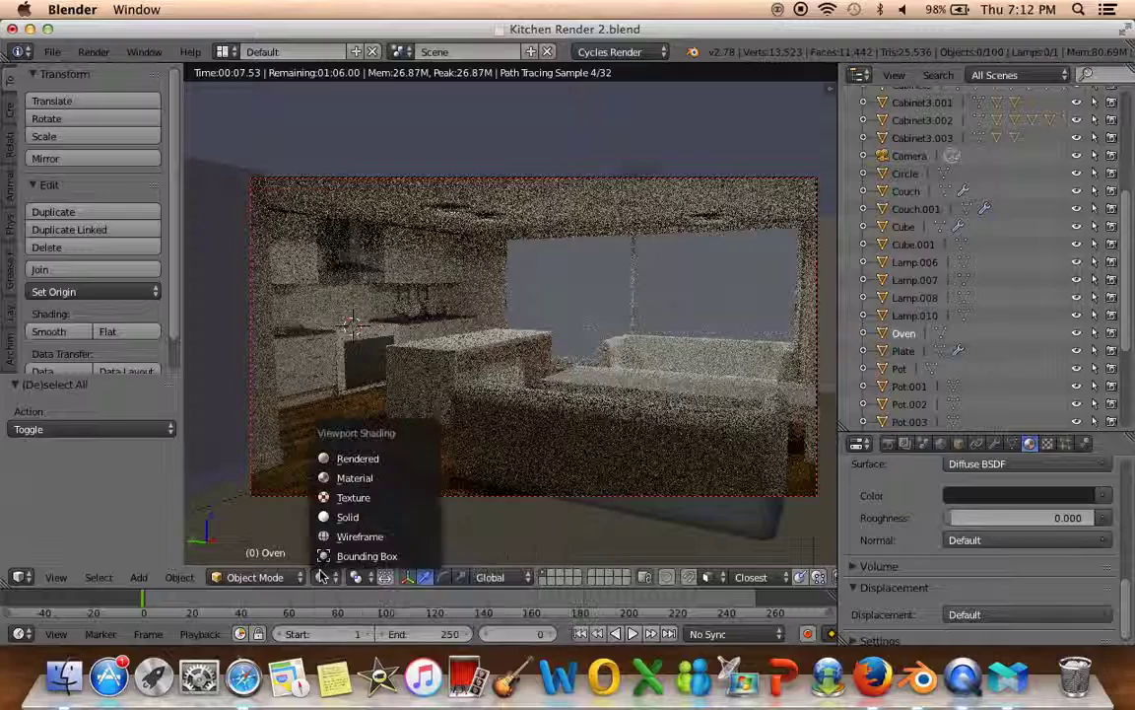
left_click(325, 516)
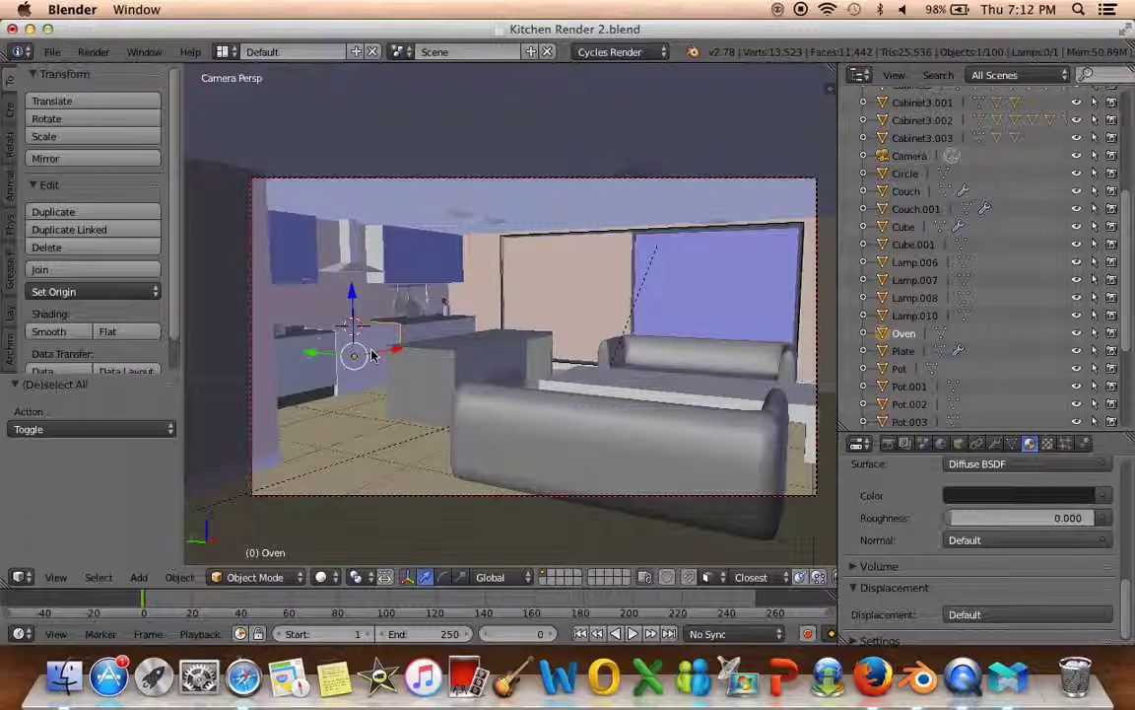
key("Tab")
left_click(57, 578)
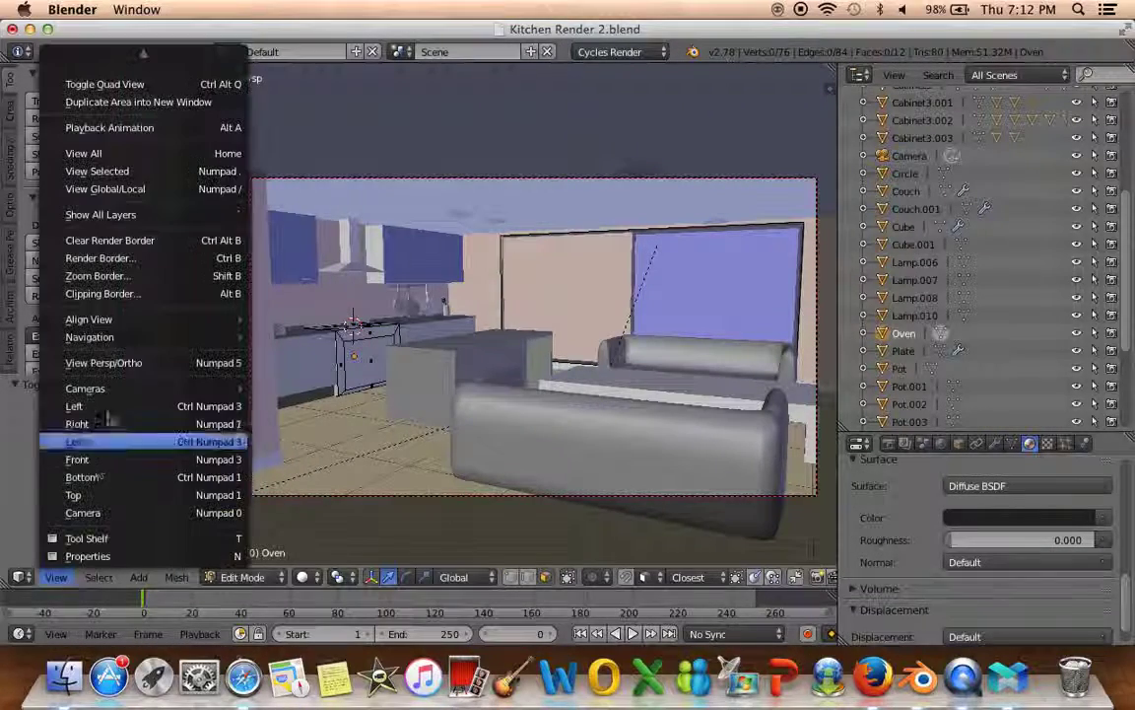
key("a")
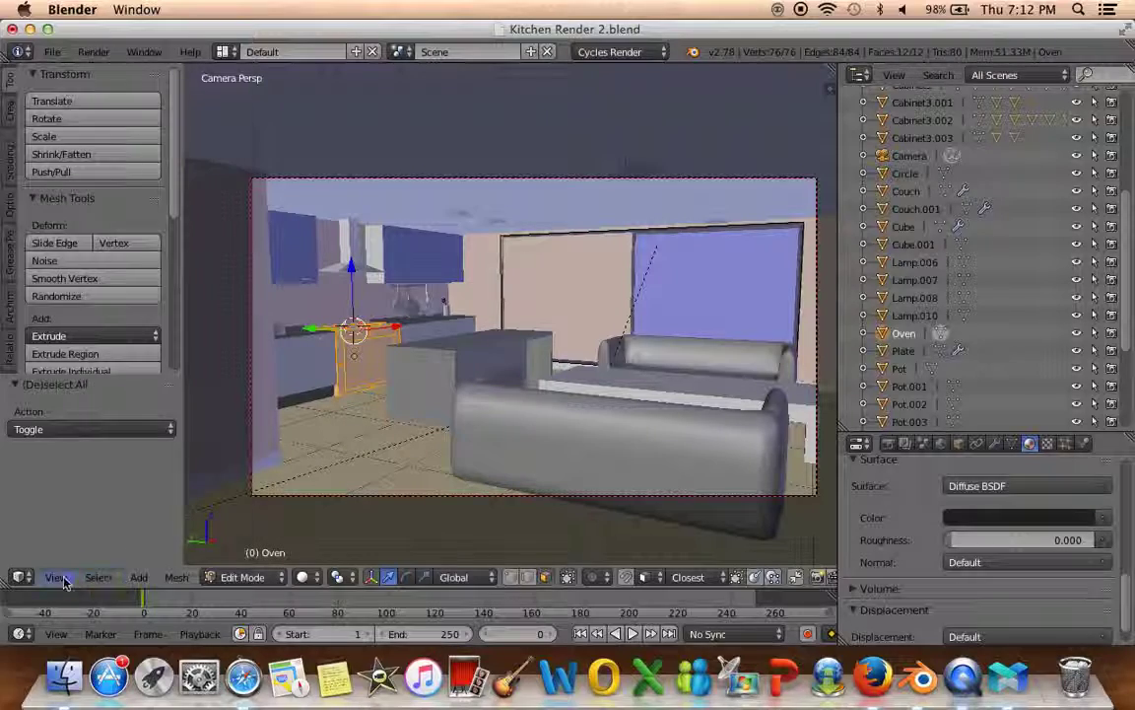
left_click(64, 580)
left_click(338, 393)
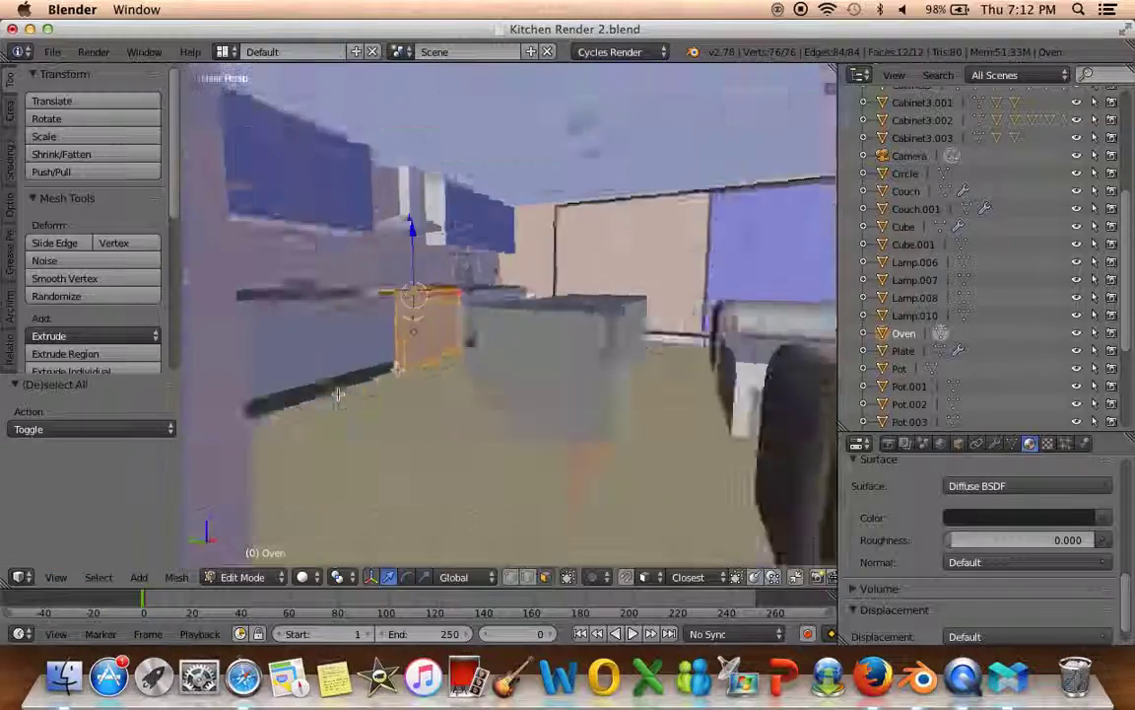
Orbit and zoom in to look down on the oven's stovetop
key("a")
mouse_move(327, 395)
middle_mouse_down()
mouse_move(486, 430)
mouse_move(510, 238)
middle_mouse_up()
right_click(510, 239)
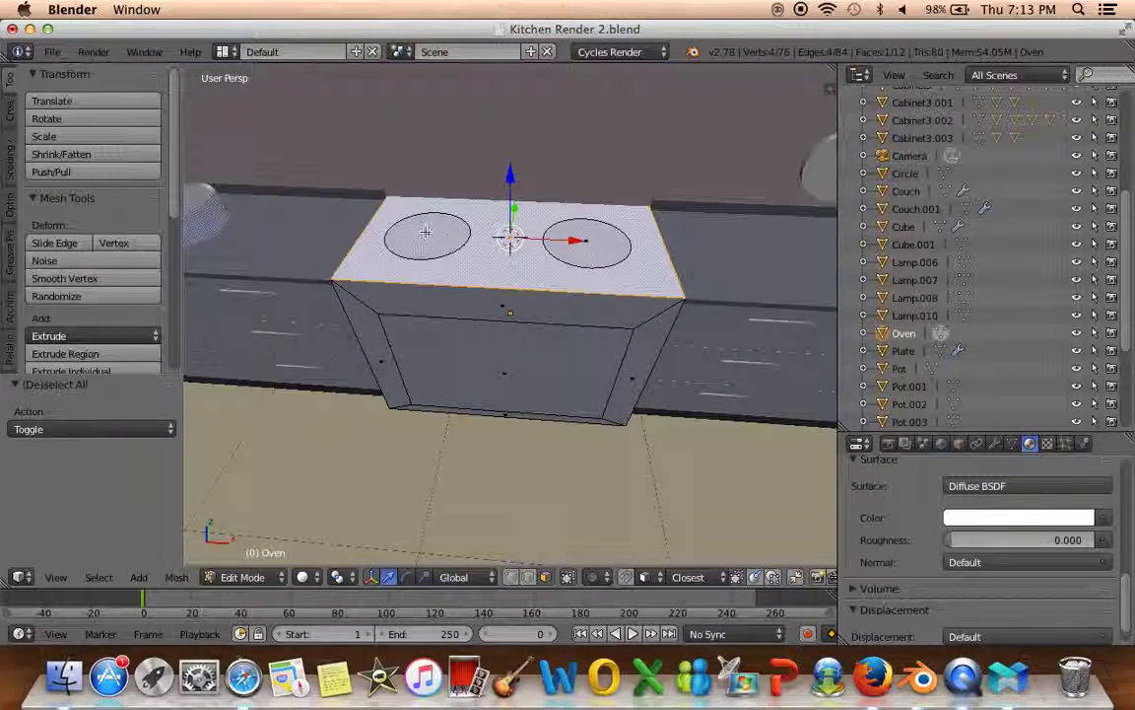
middle_click_drag(440, 231, 483, 239)
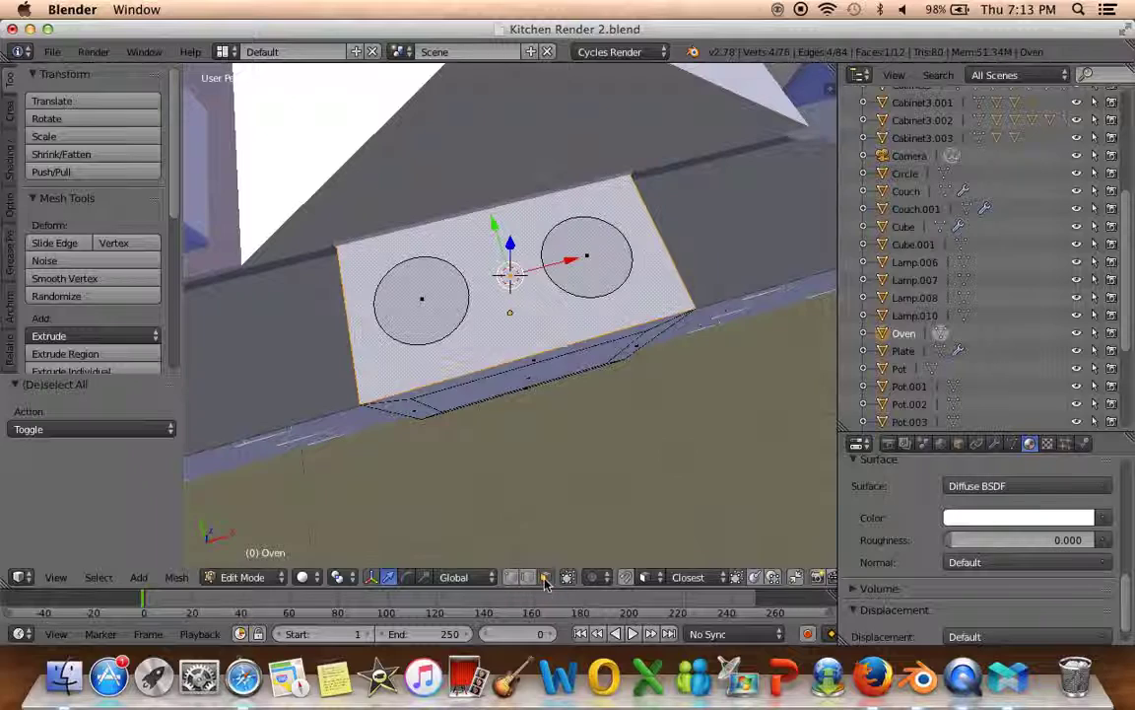
scroll(412, 267, "up", 3)
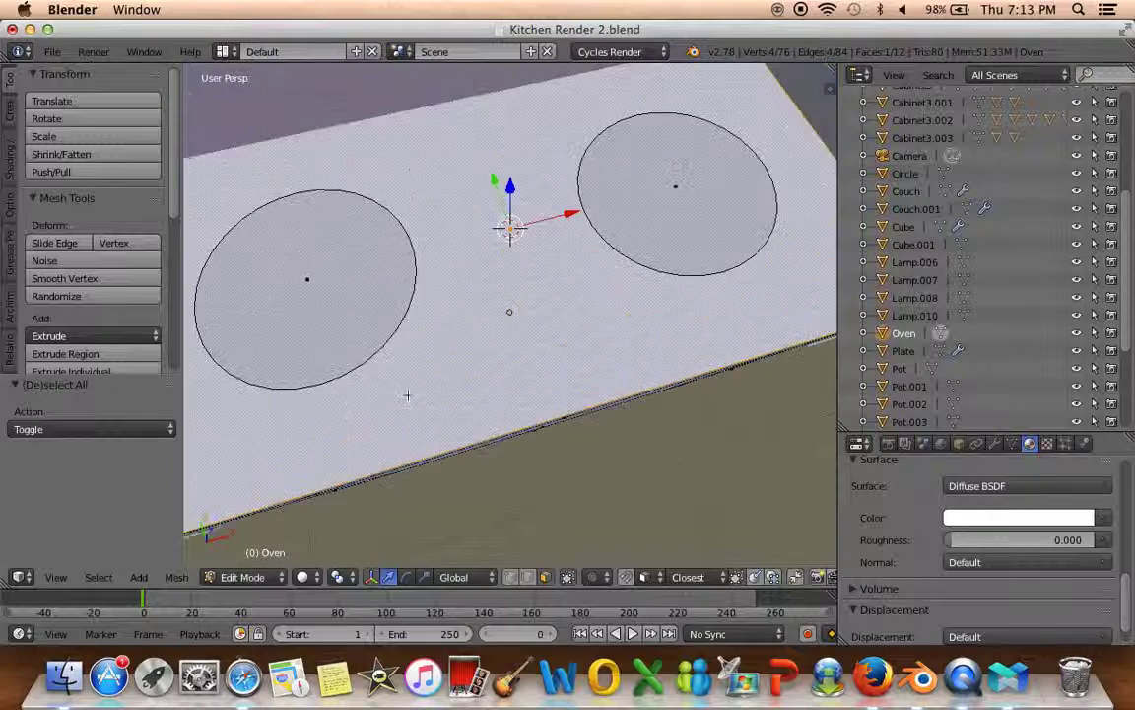
middle_click_drag(412, 268, 597, 257)
right_click(515, 152, "shift")
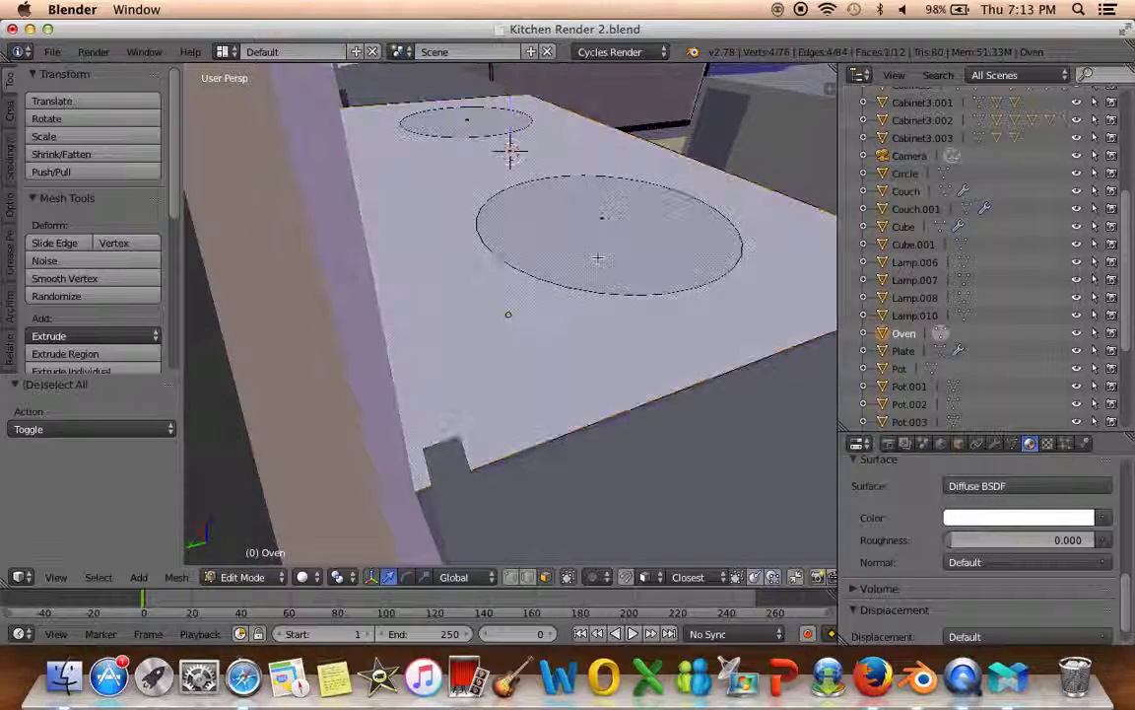
right_click(514, 152, "shift")
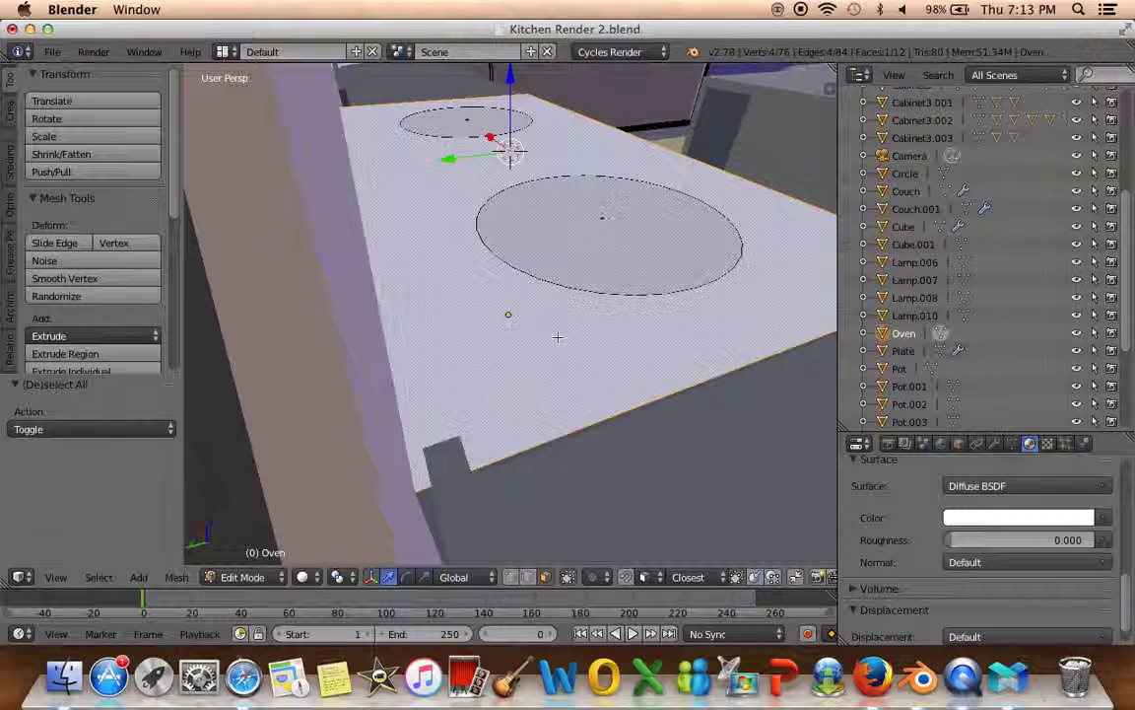
right_click(509, 152, "shift")
scroll(506, 101, "up", 5)
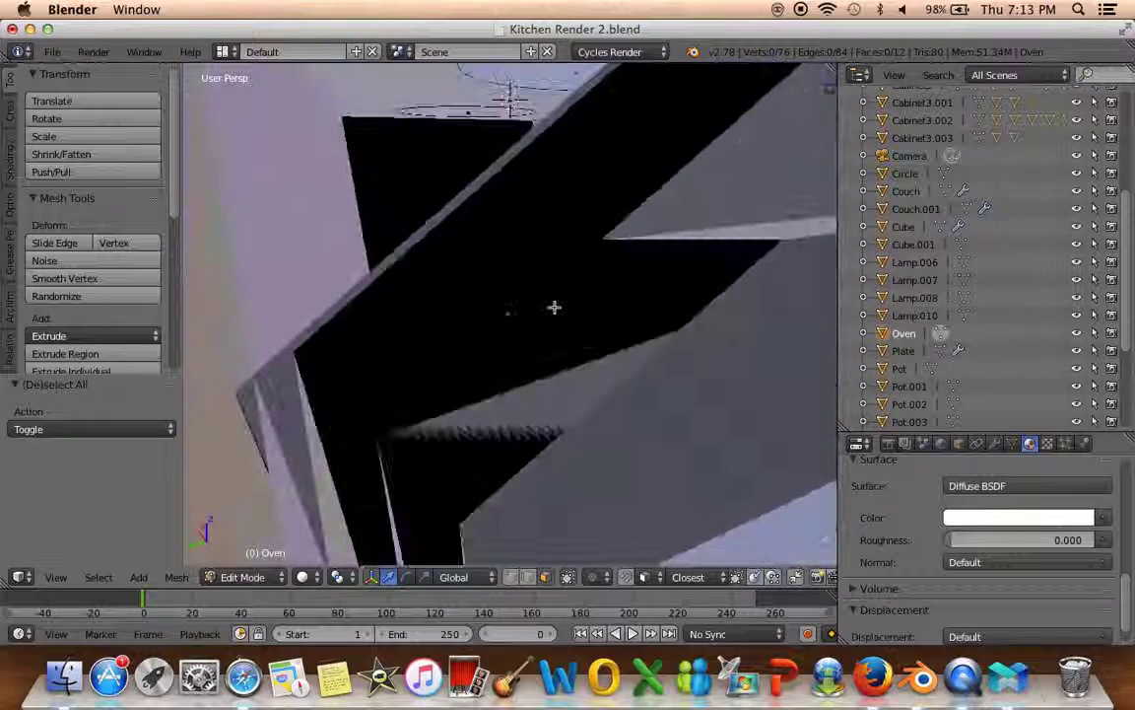
Select both burner circles and lift them slightly along Z
right_click(551, 89)
right_click(391, 93, "shift")
scroll(473, 157, "down", 2)
scroll(474, 158, "down", 4)
key("g")
key("z")
left_click(510, 187)
Recalculate the normals of the whole oven mesh so they face consistently
key("a")
scroll(509, 187, "down", 5)
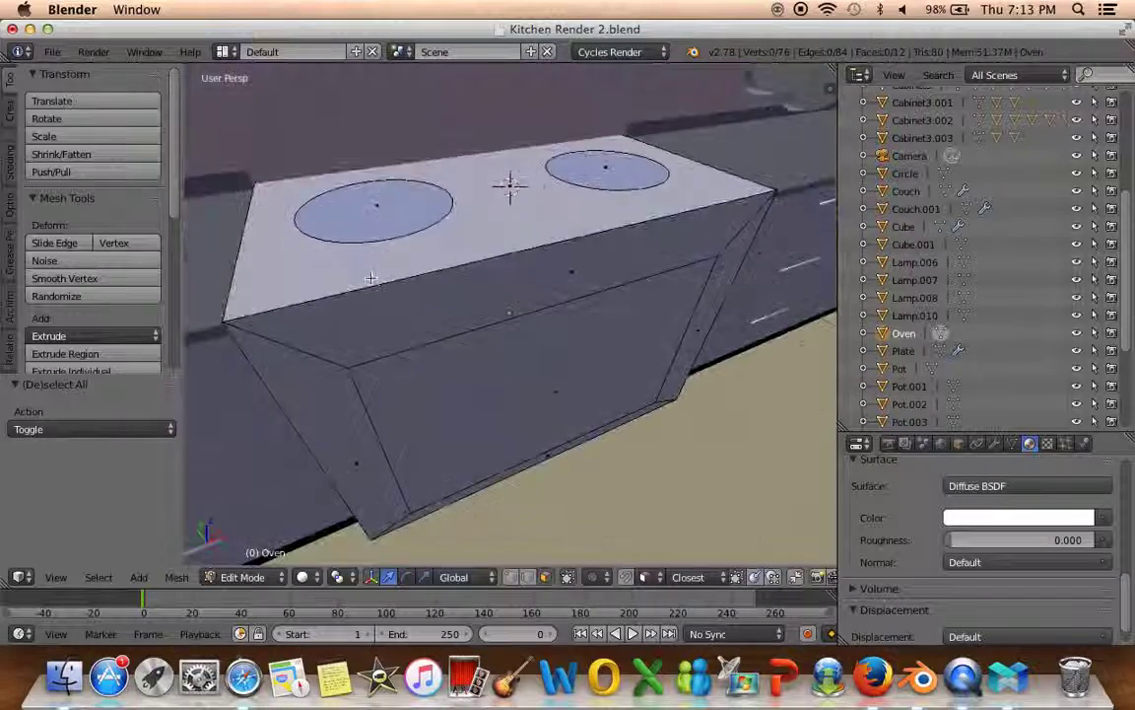
key("Tab")
middle_click_drag(510, 187, 510, 187)
key("Tab")
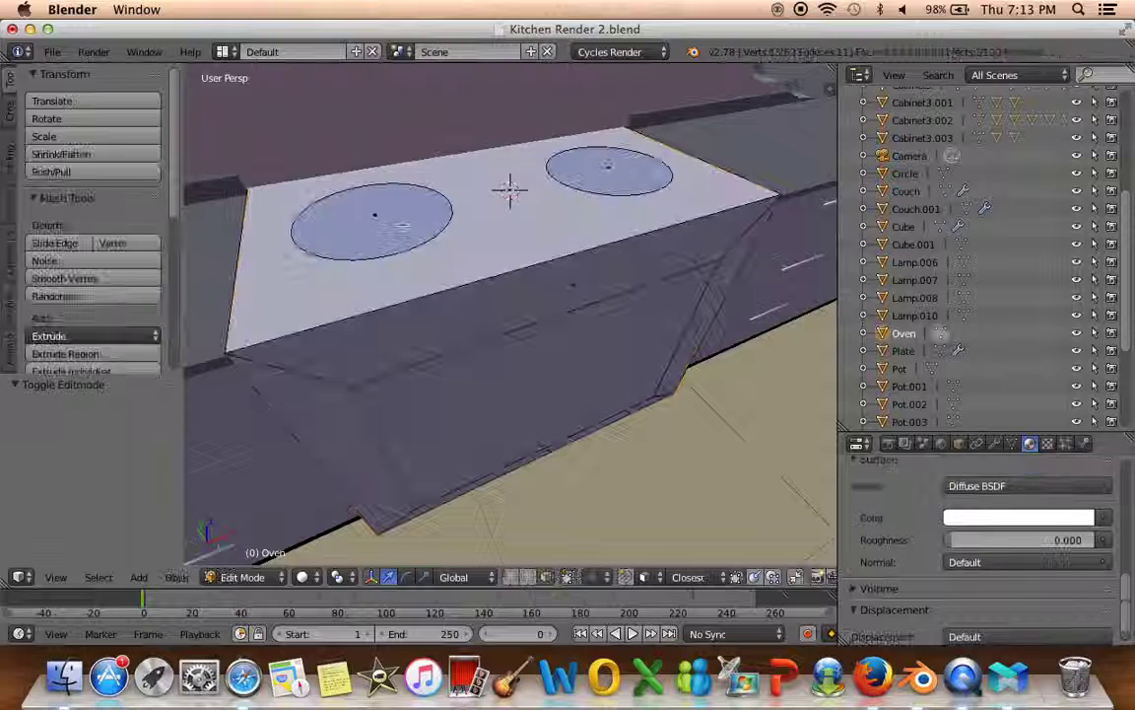
key("a")
key("ctrl+n")
key("a")
mouse_move(508, 312)
middle_mouse_down()
mouse_move(433, 251)
mouse_move(454, 295)
mouse_move(488, 324)
mouse_move(448, 251)
mouse_move(448, 296)
middle_mouse_up()
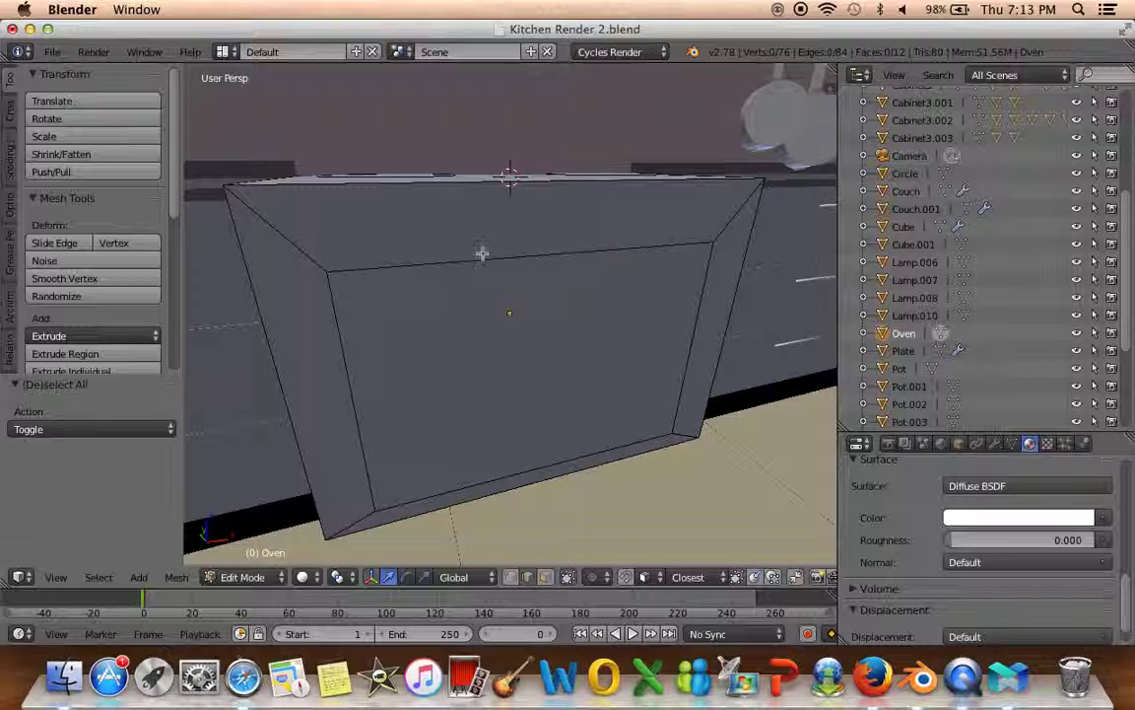
left_click(545, 577)
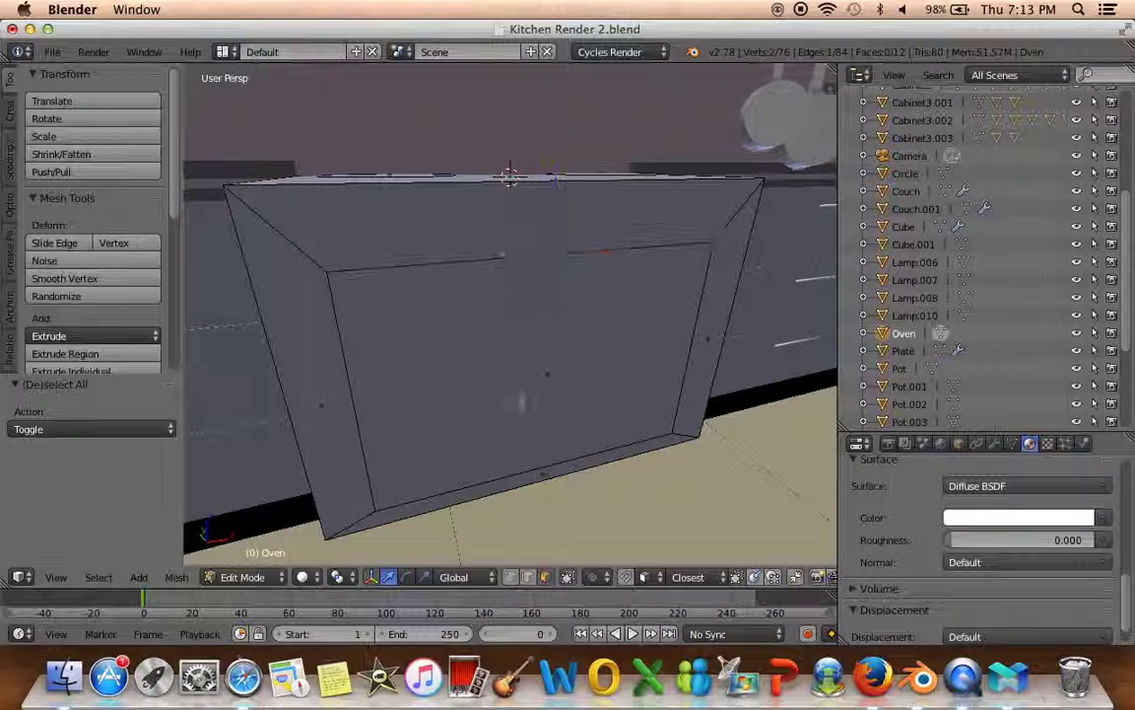
Snap the 3D cursor to the oven's front face and add a circle there rotated 90° about X
right_click(516, 221)
key("shift+s")
left_click(519, 227)
mouse_move(523, 227)
middle_mouse_down()
mouse_move(528, 281)
mouse_move(479, 363)
middle_mouse_up()
key("shift+a")
left_click(483, 254)
scroll(481, 379, "down", 4)
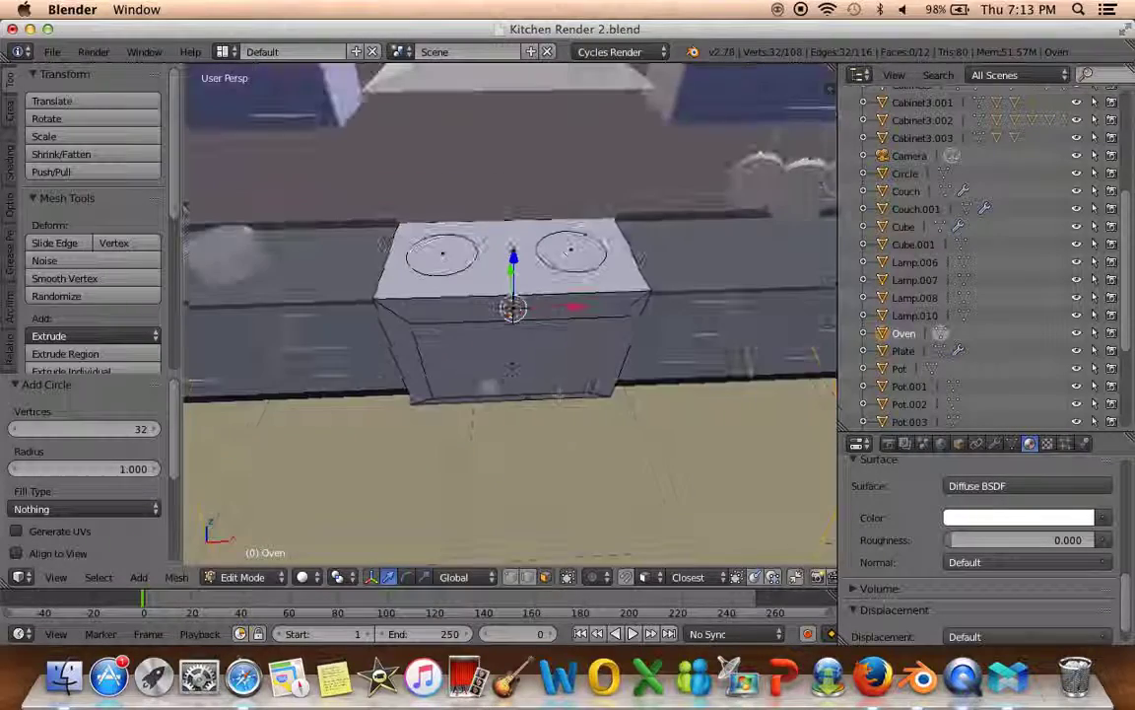
scroll(608, 398, "up", 1)
type("90")
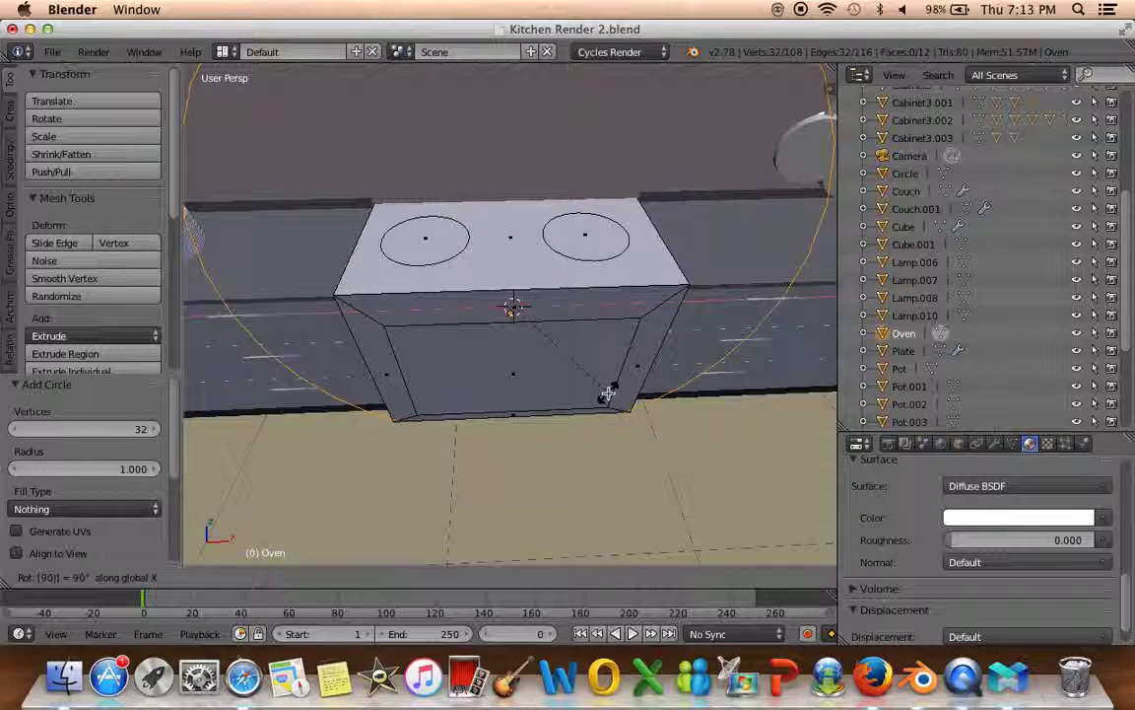
key("Return")
Scale the new circle down to dial size
key("s")
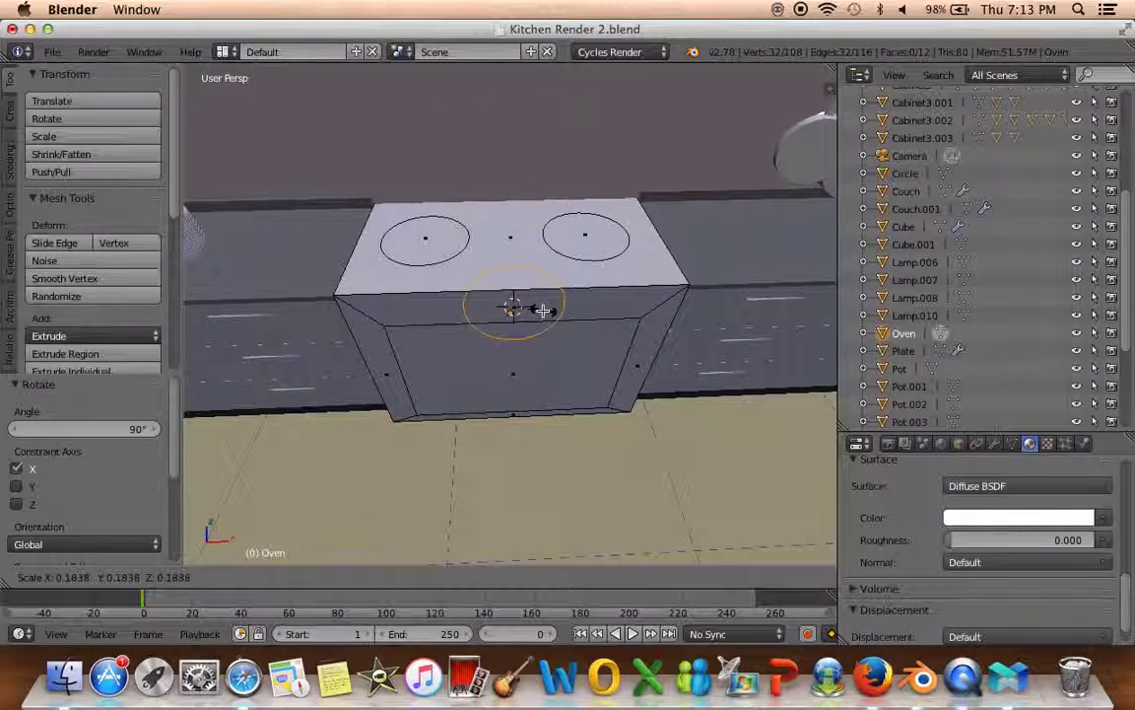
left_click(515, 308)
scroll(514, 308, "up", 2)
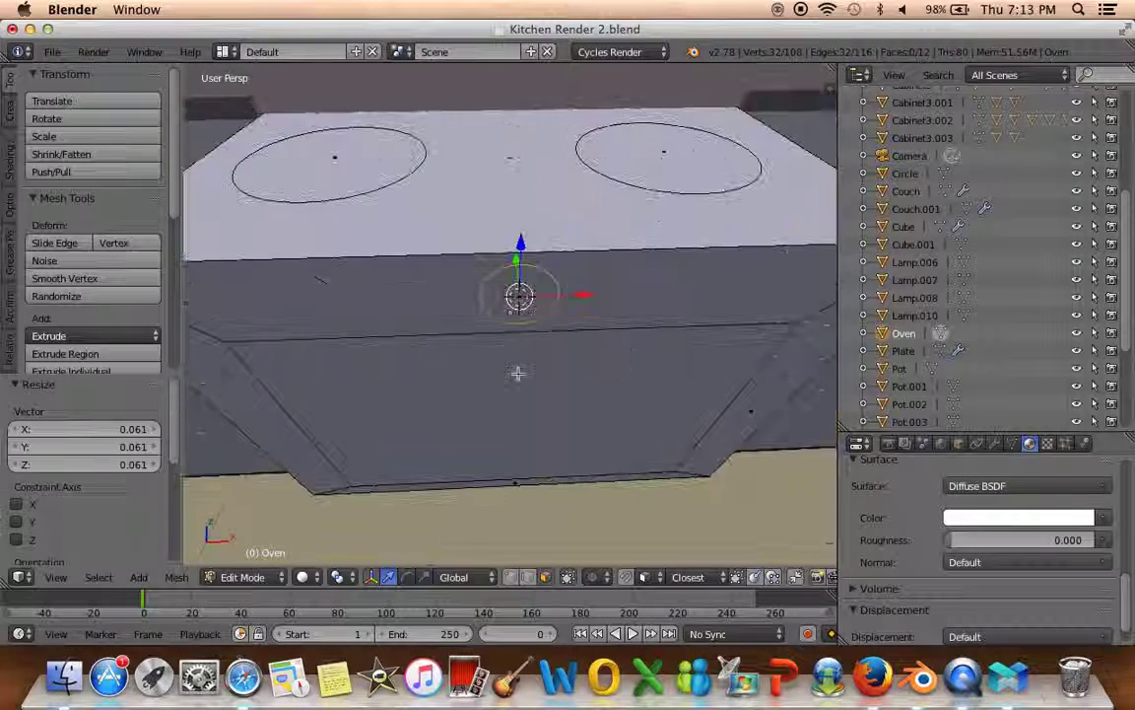
scroll(571, 325, "up", 3)
key("s")
left_click(650, 357)
middle_click_drag(651, 357, 493, 295)
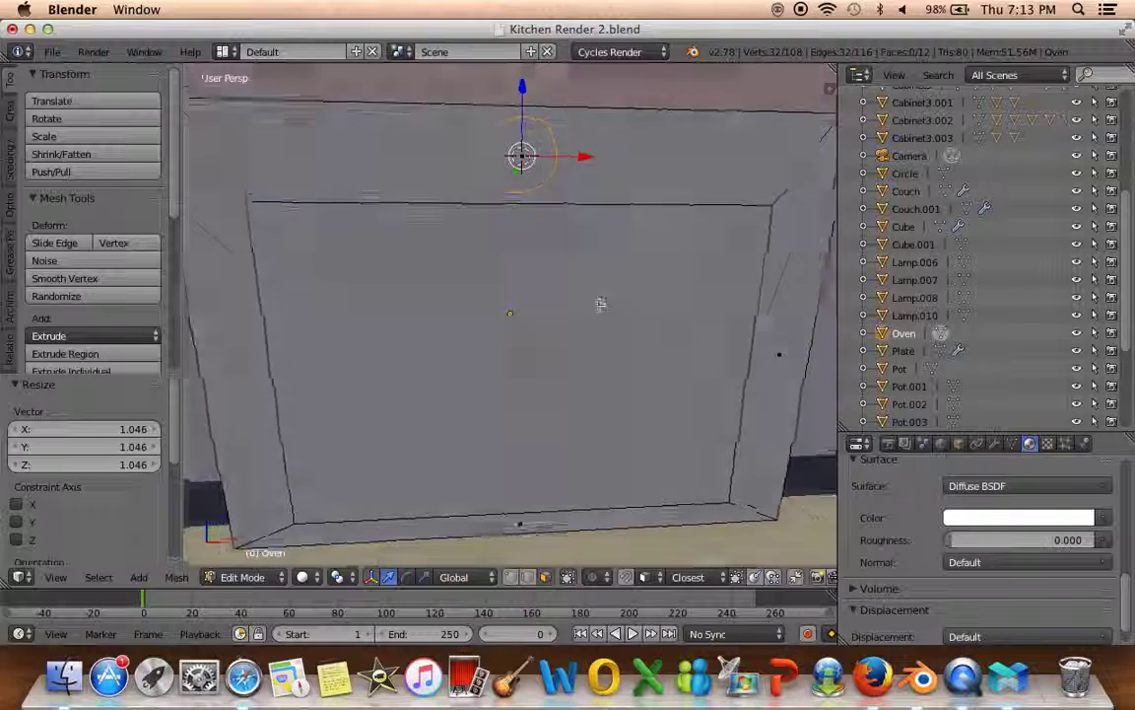
Move the circle along X, fill it with a face, and shrink it slightly
key("g")
key("x")
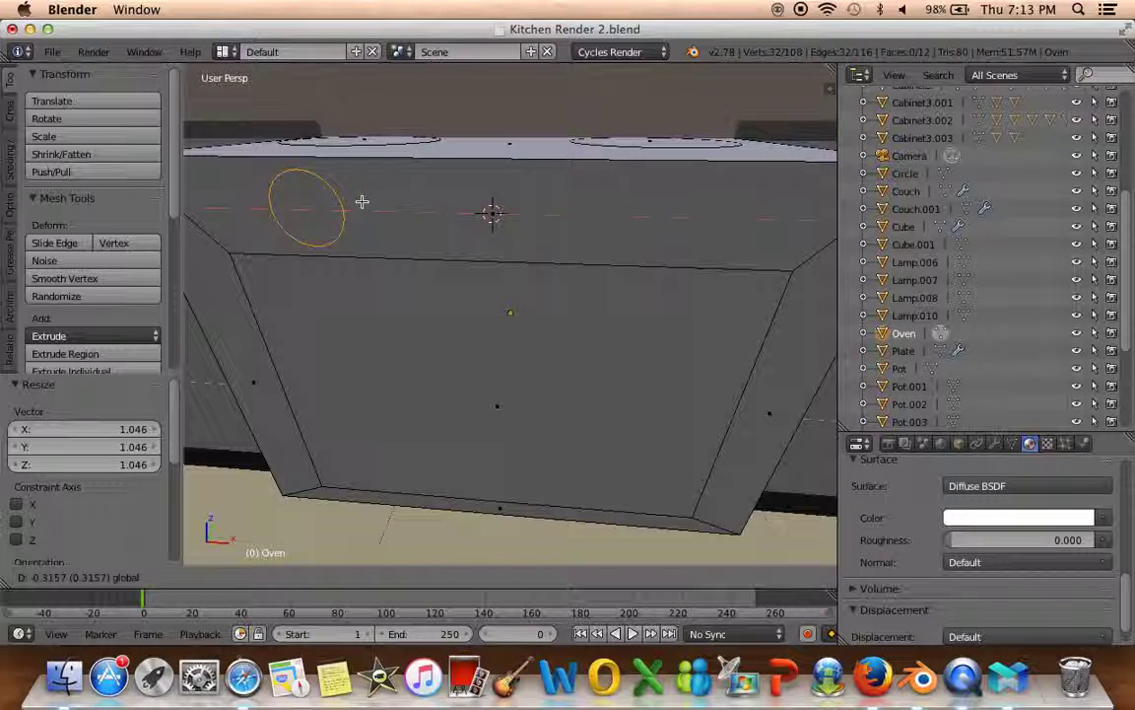
left_click(362, 201)
key("f")
middle_click_drag(381, 240, 397, 244)
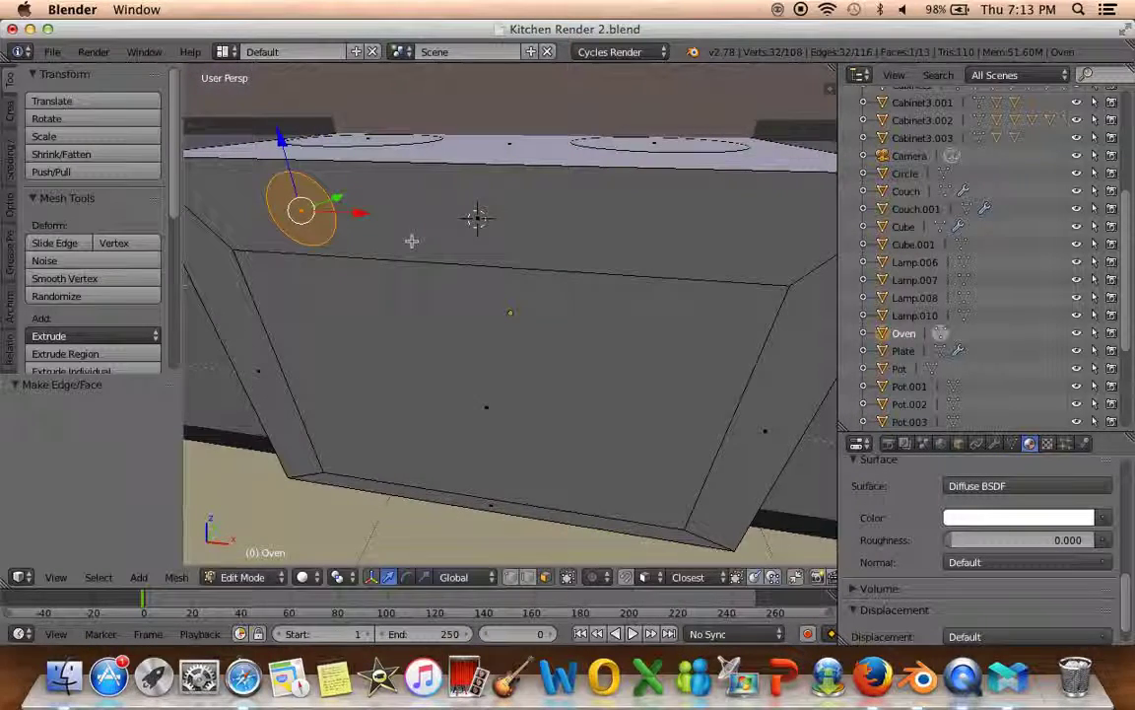
key("e")
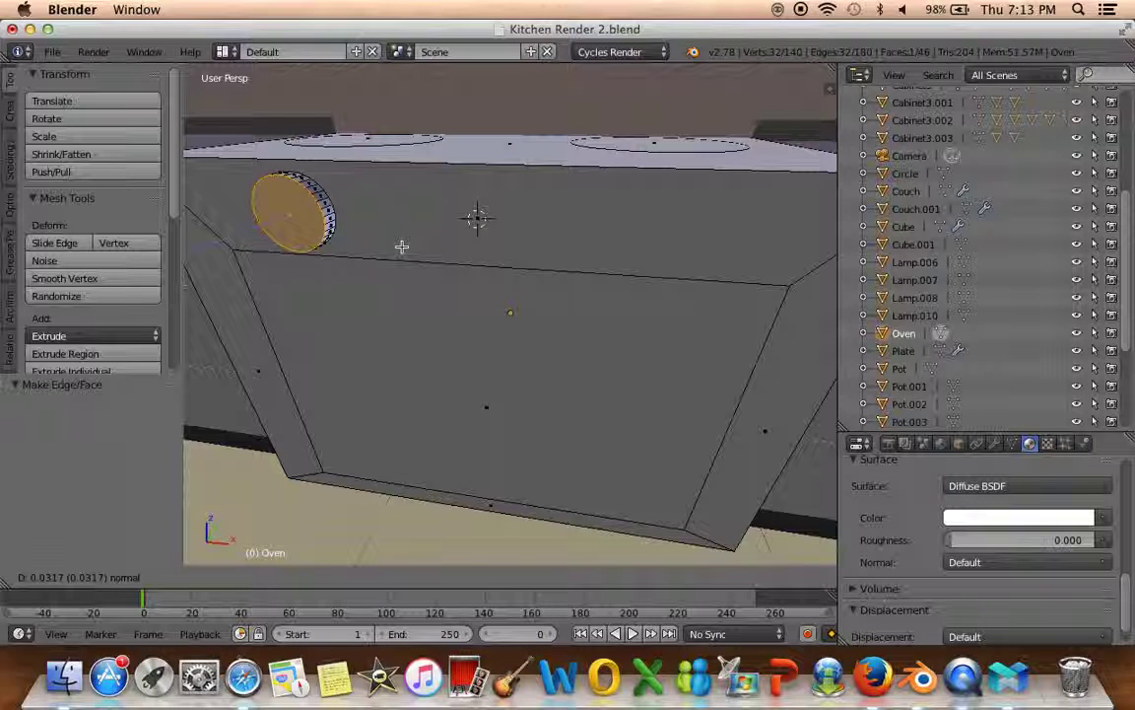
left_click(405, 246)
key("ctrl+z")
key("ctrl+z")
middle_click_drag(405, 245, 452, 240)
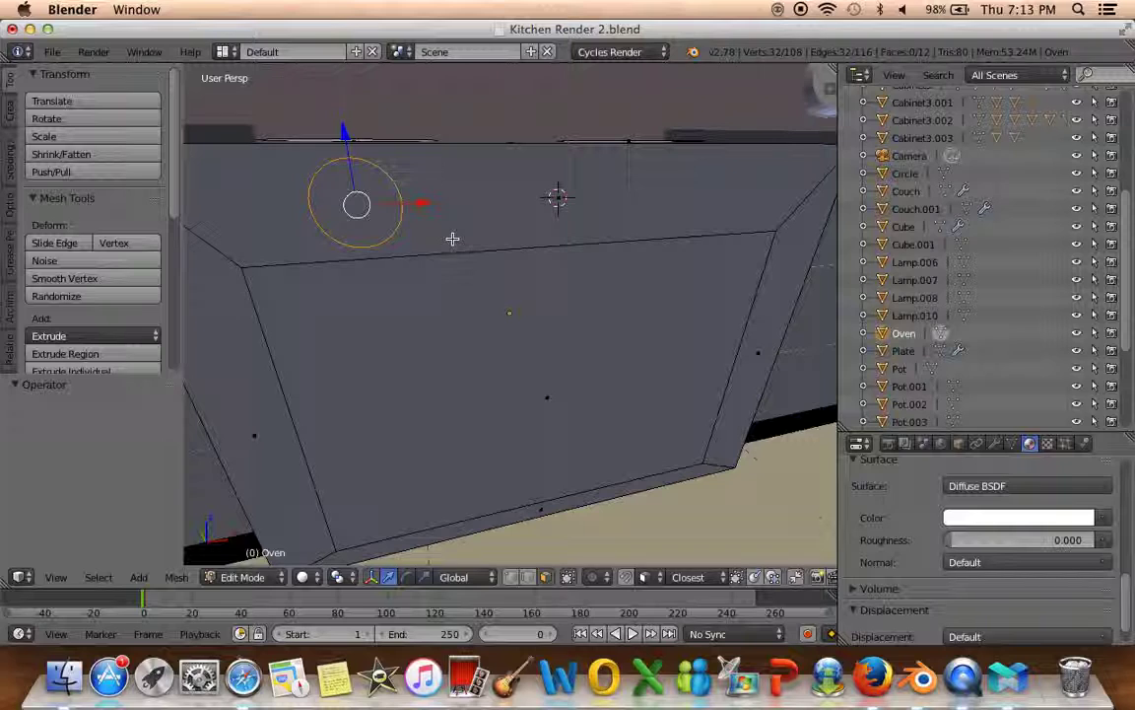
key("f")
key("s")
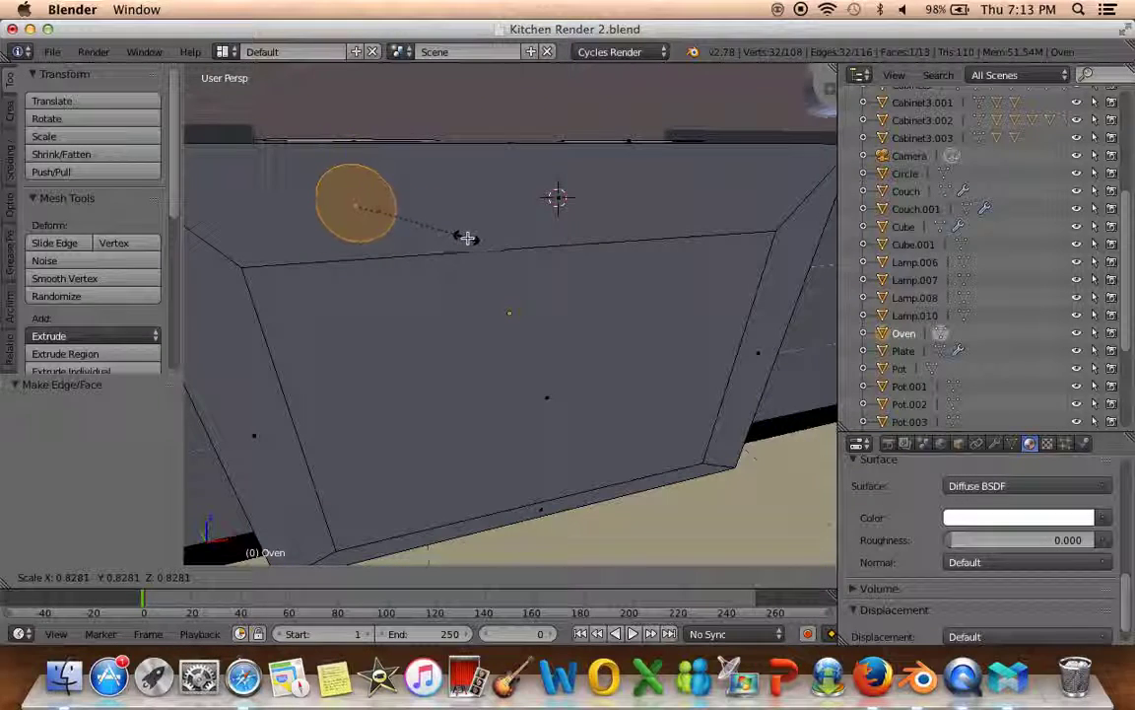
left_click(468, 238)
middle_click_drag(468, 237, 509, 271)
middle_click_drag(418, 258, 439, 258)
Duplicate the dial circle along X to sit beside the first one
key("shift+d")
key("x")
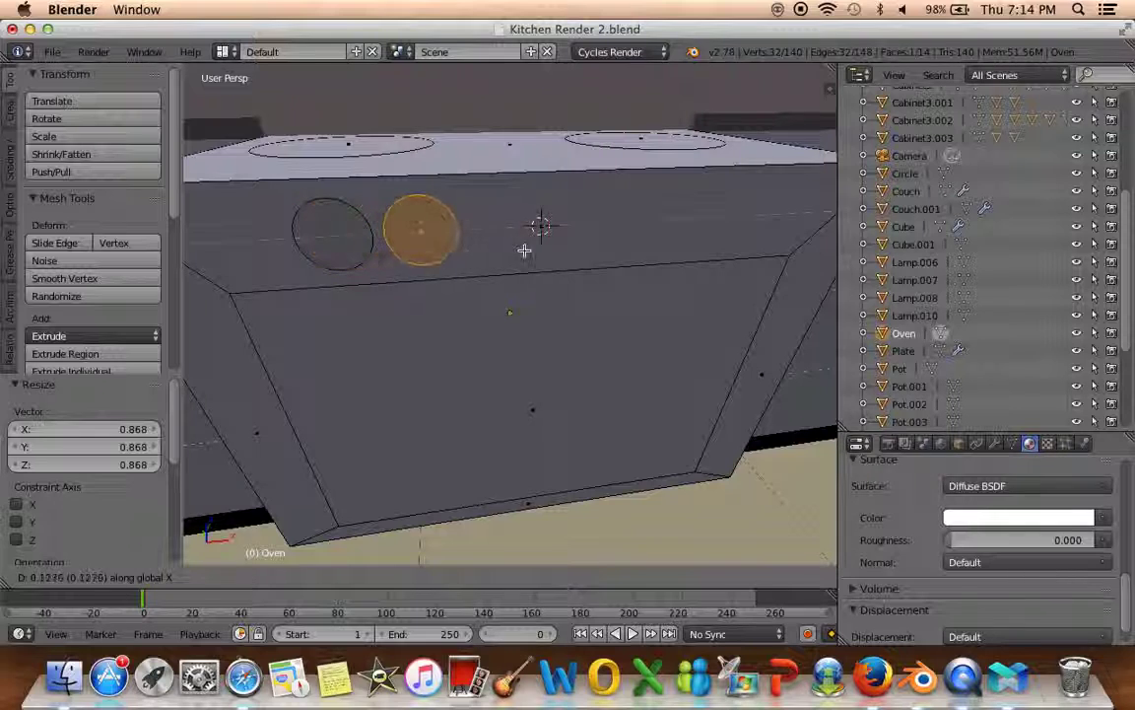
left_click(524, 250)
left_click(330, 229, "shift")
middle_click_drag(403, 288, 459, 286)
Duplicate both dial circles along Y and reposition them on the oven front
key("shift+d")
key("y")
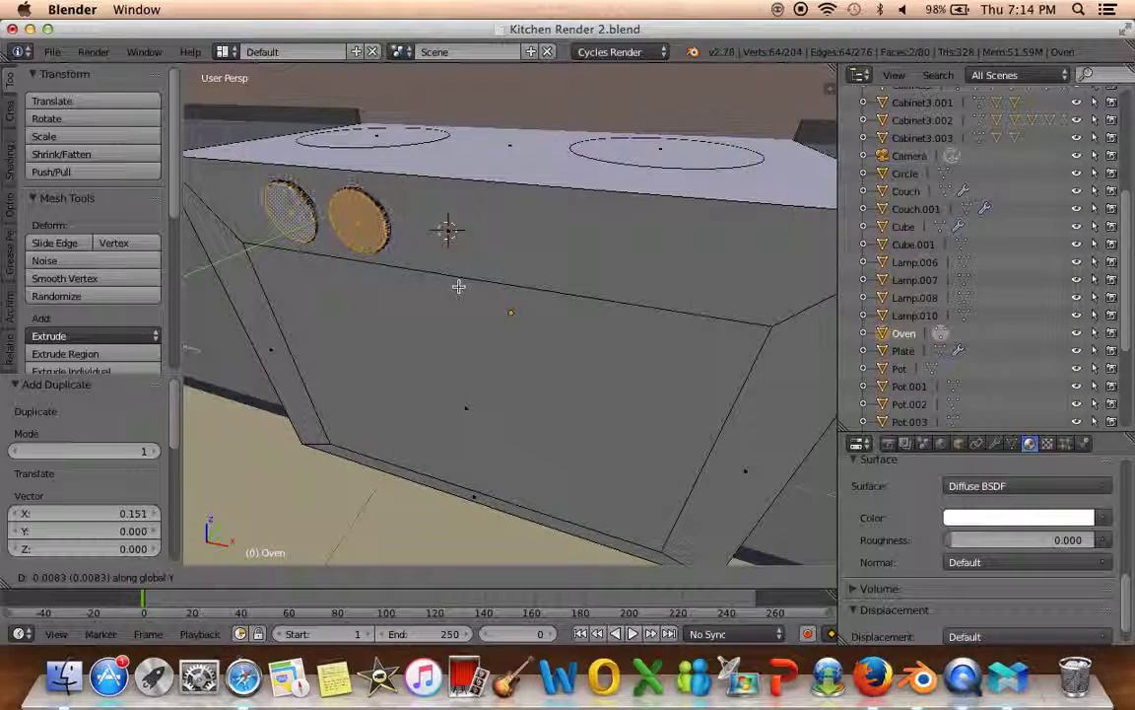
left_click(460, 286)
scroll(431, 297, "down", 3)
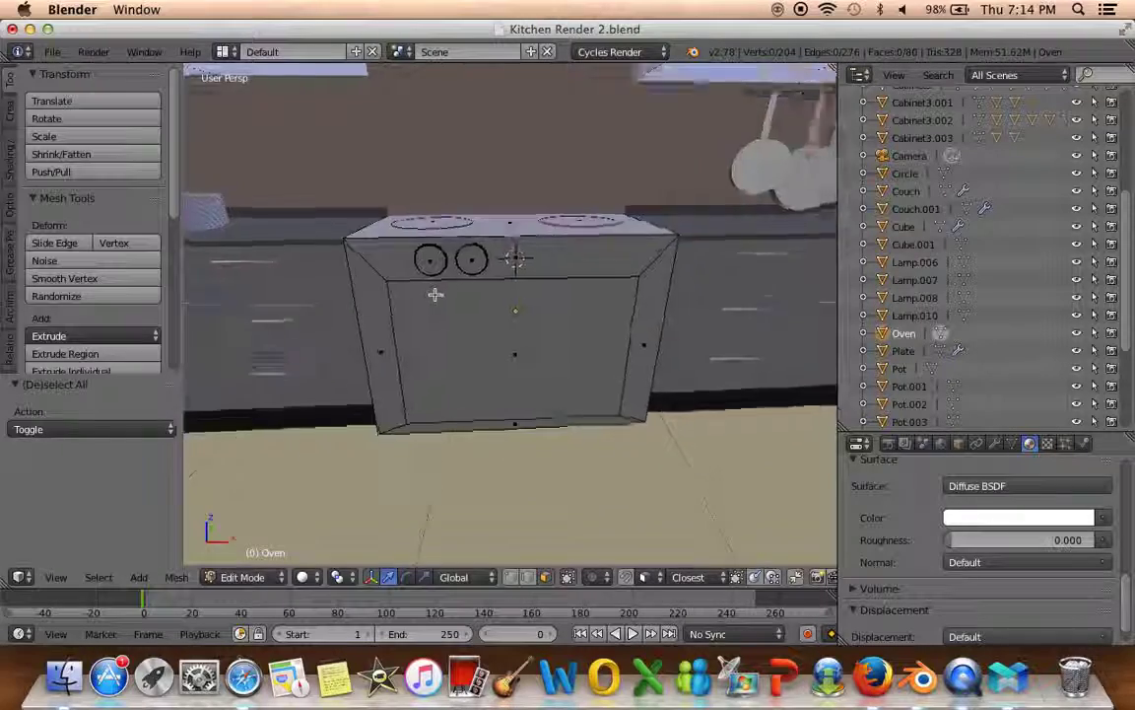
middle_click_drag(431, 297, 436, 347)
key("Tab")
middle_click_drag(504, 266, 513, 295)
key("Tab")
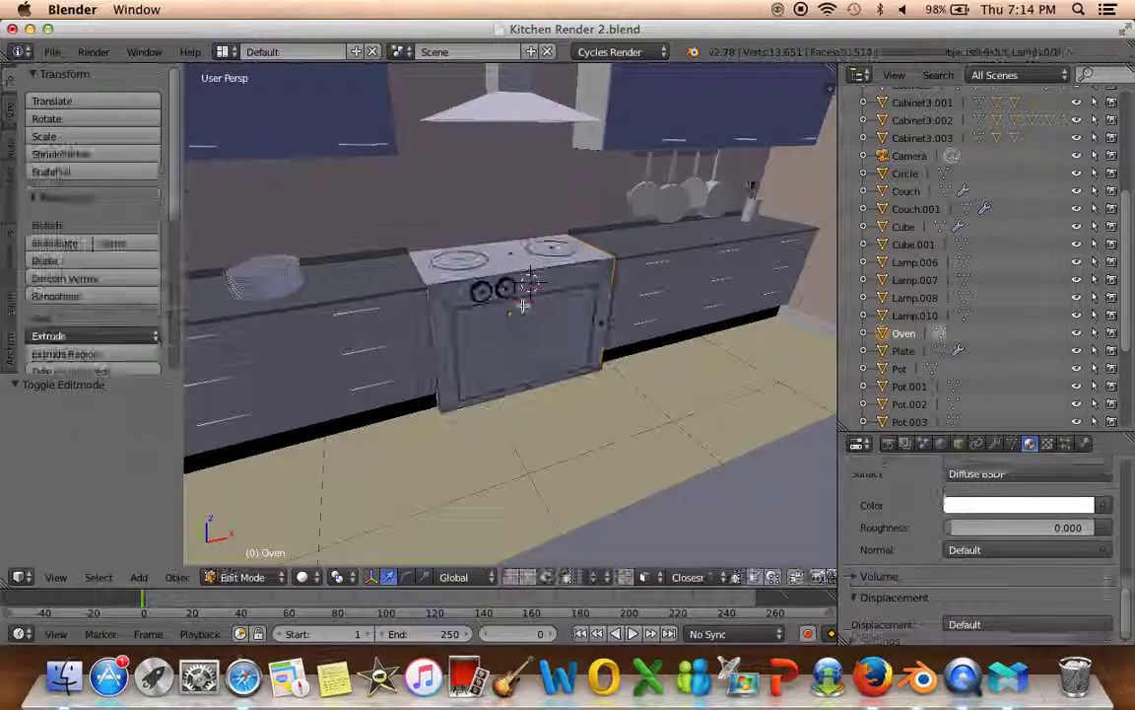
scroll(512, 296, "up", 3)
scroll(1105, 522, "up", 2)
scroll(1106, 521, "up", 3)
scroll(1106, 512, "up", 2)
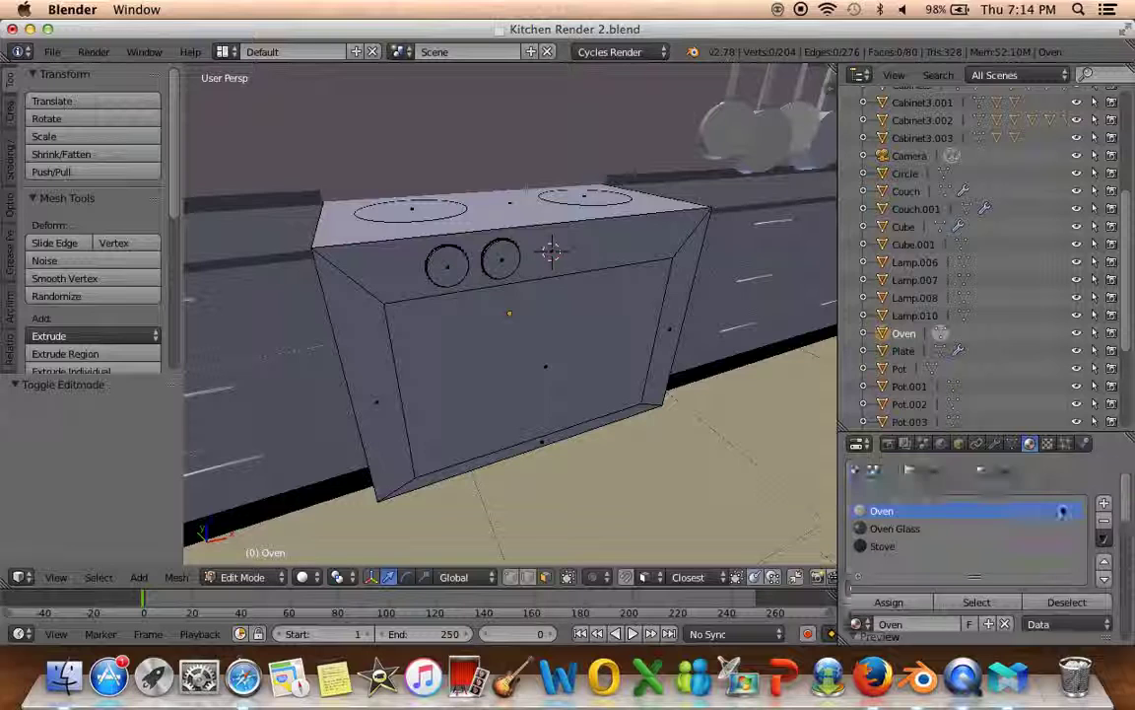
Add a fourth material slot on the oven with a new material, Dial
left_click(1110, 503)
left_click(952, 626)
type("Dial")
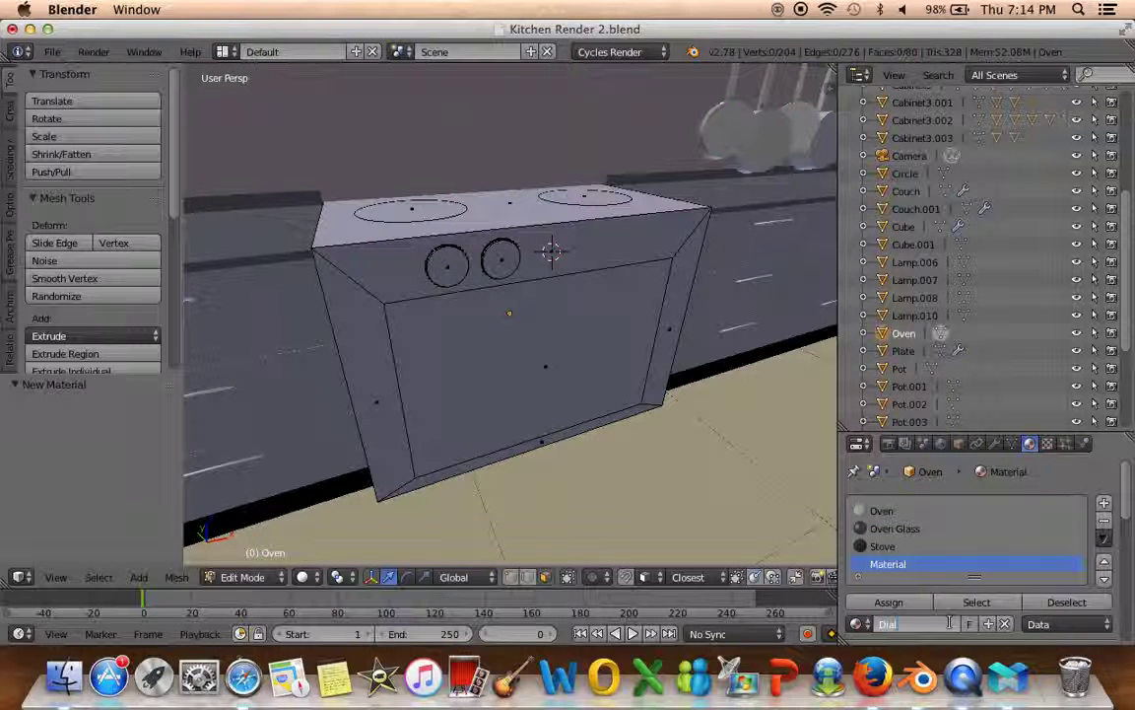
scroll(593, 433, "up", 3)
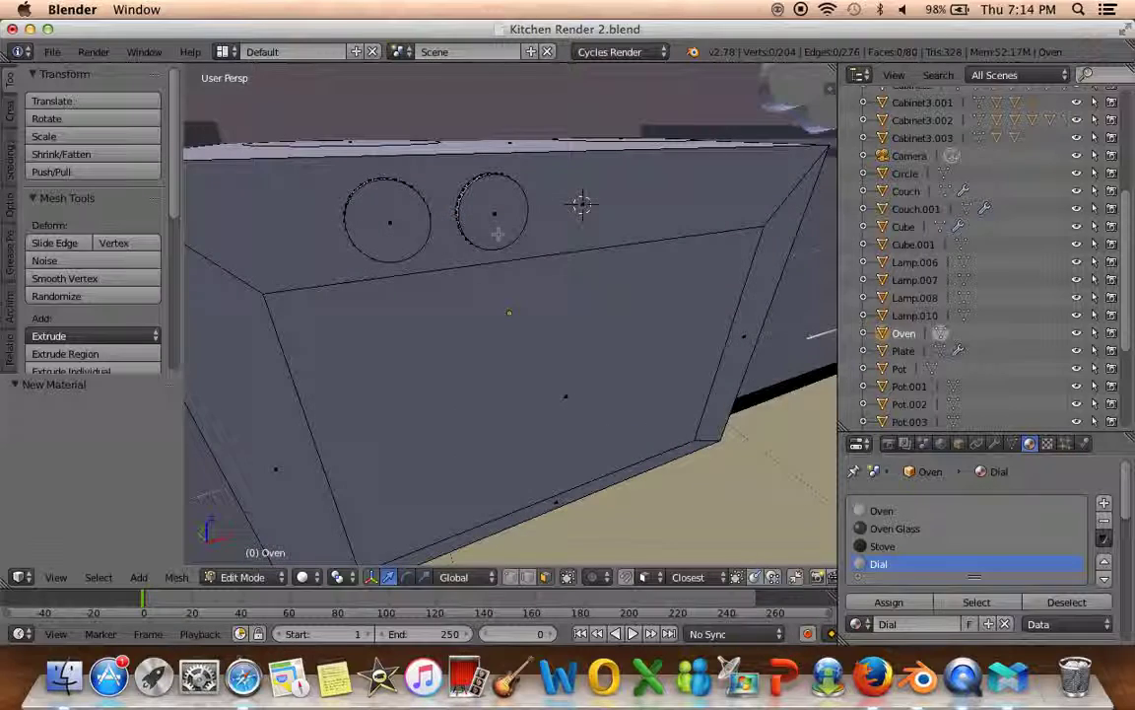
Select both dial faces, extrude them outward, and assign them to the slot
middle_click_drag(499, 242, 512, 264)
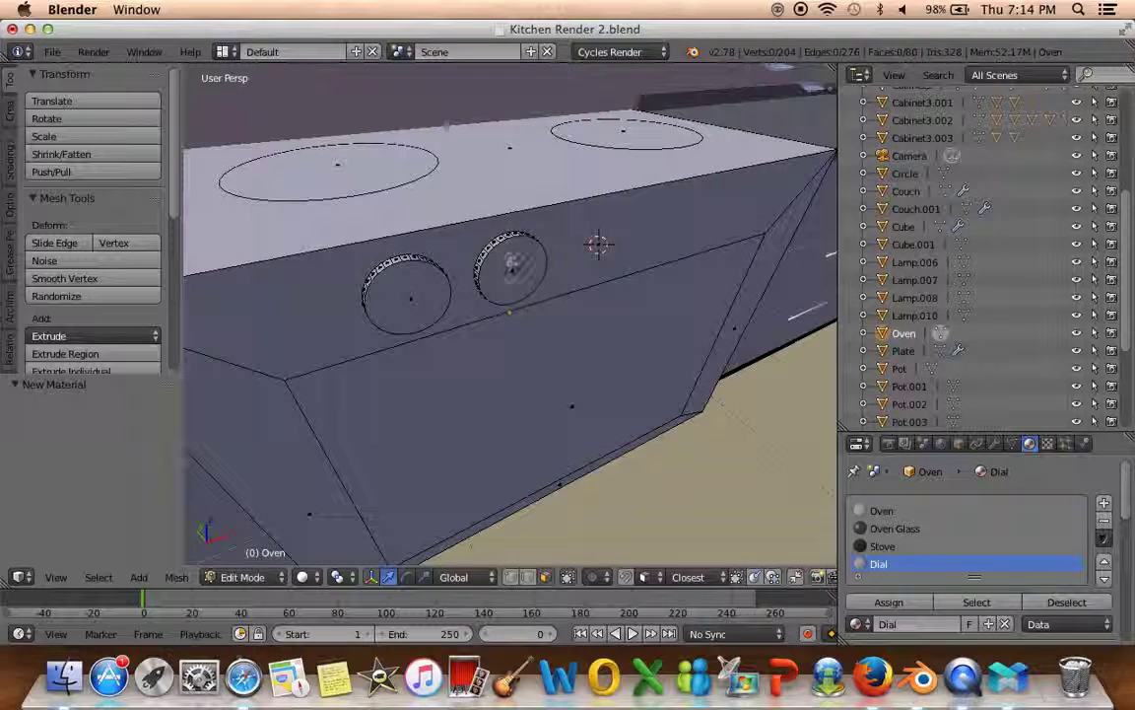
right_click(513, 264)
right_click(417, 283, "shift")
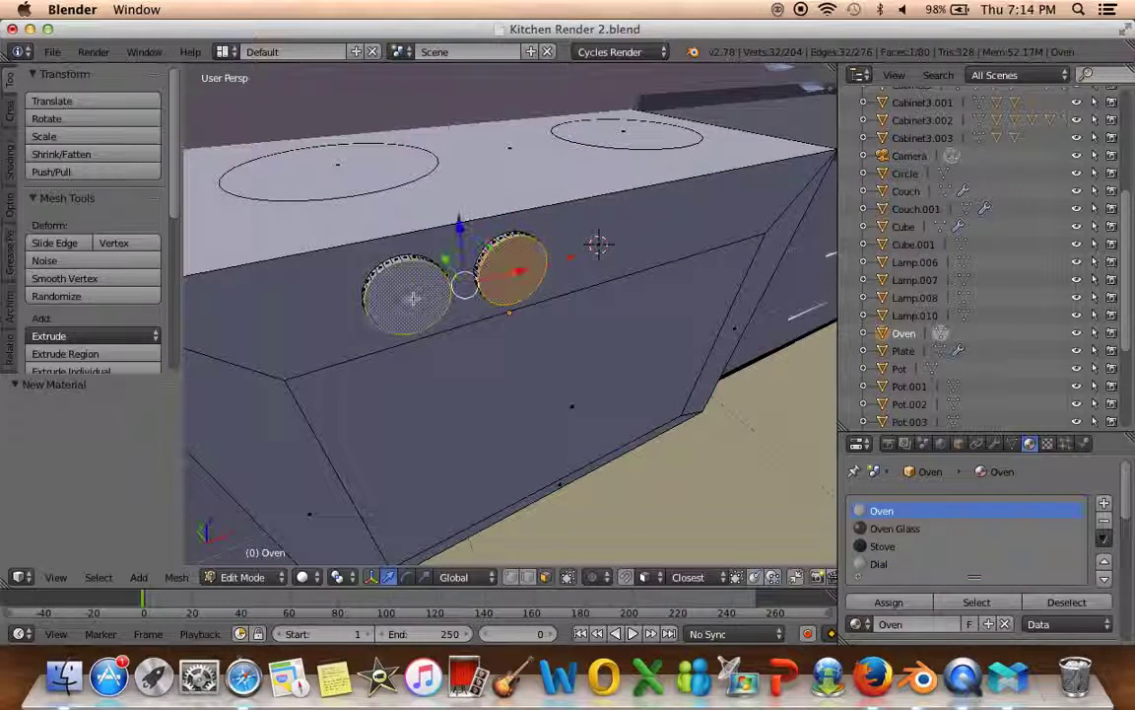
middle_click_drag(417, 282, 480, 324)
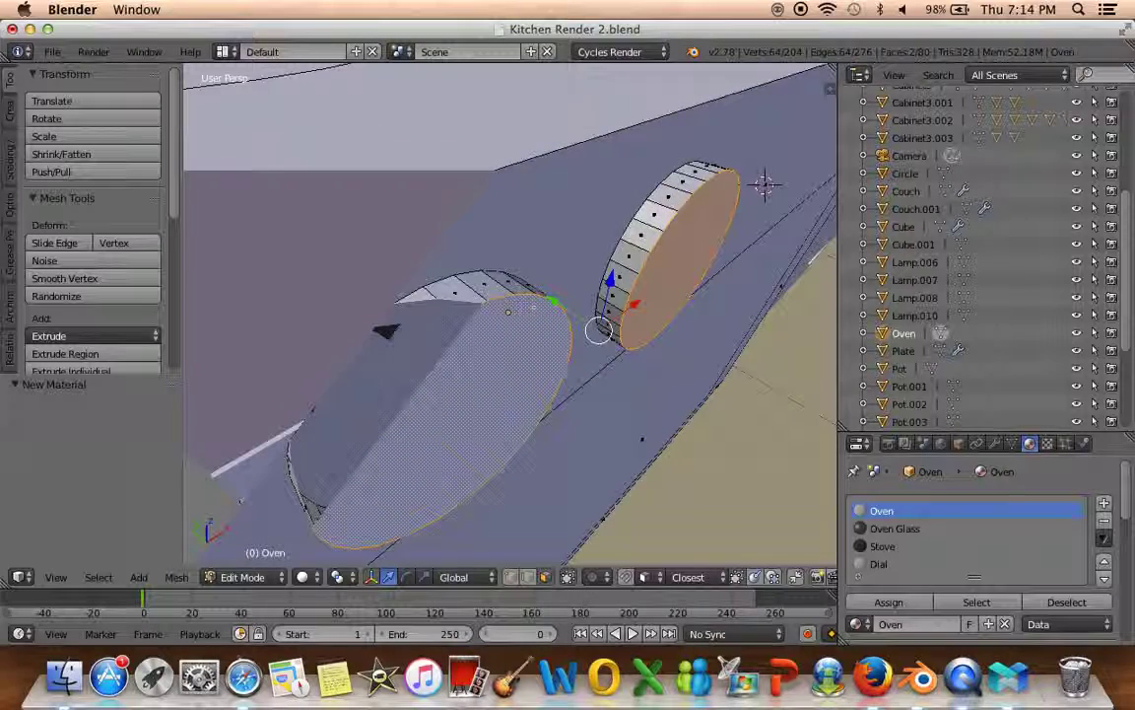
key("e")
left_click(656, 210)
right_click(509, 283, "alt+shift")
scroll(508, 283, "down", 4)
middle_click_drag(508, 283, 552, 315)
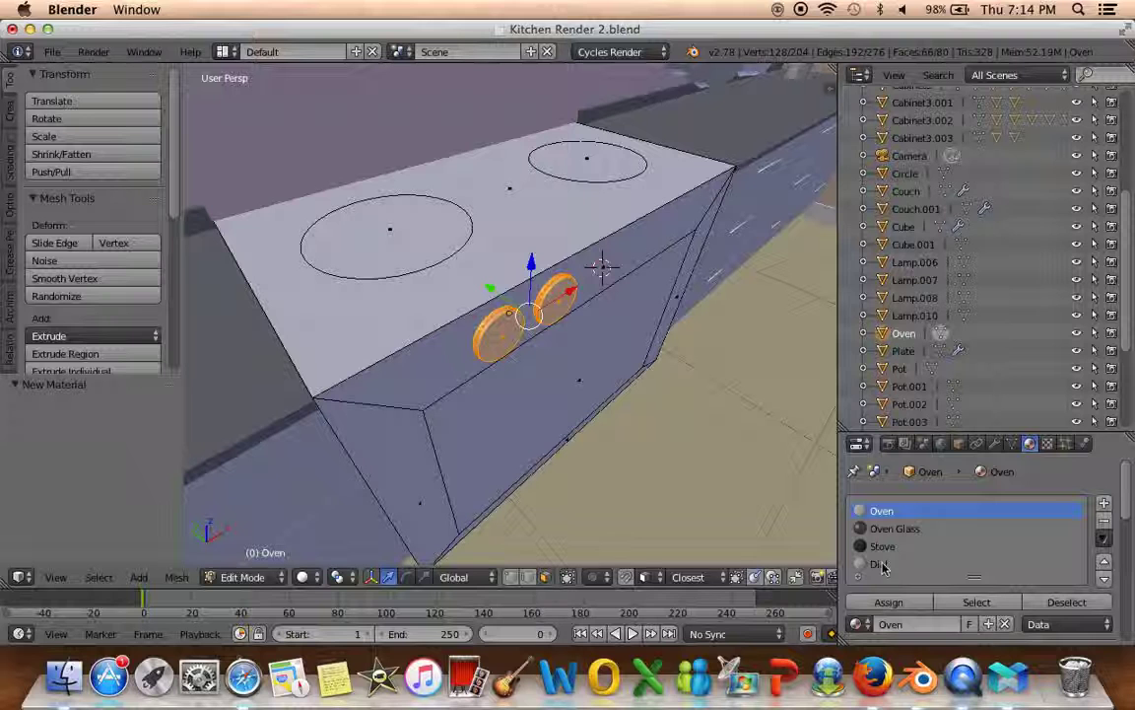
left_click(890, 603)
Make the Dial material a Glossy BSDF, adjust its colour, and assign it to the dials
scroll(985, 552, "down", 5)
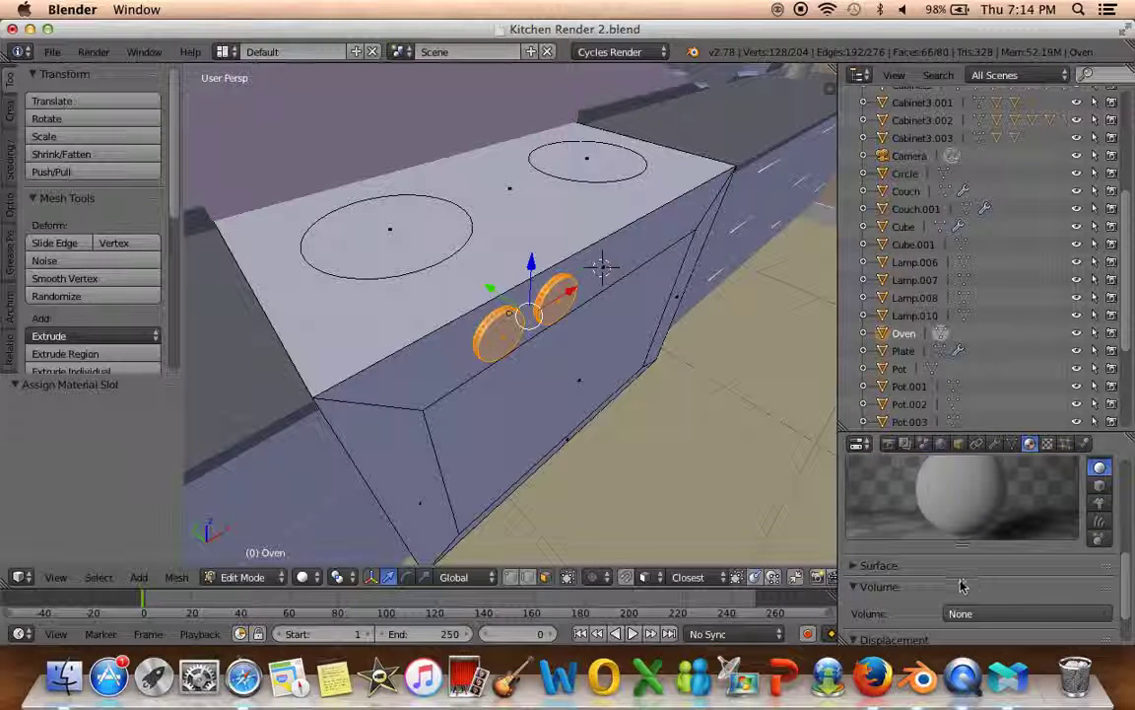
left_click(998, 593)
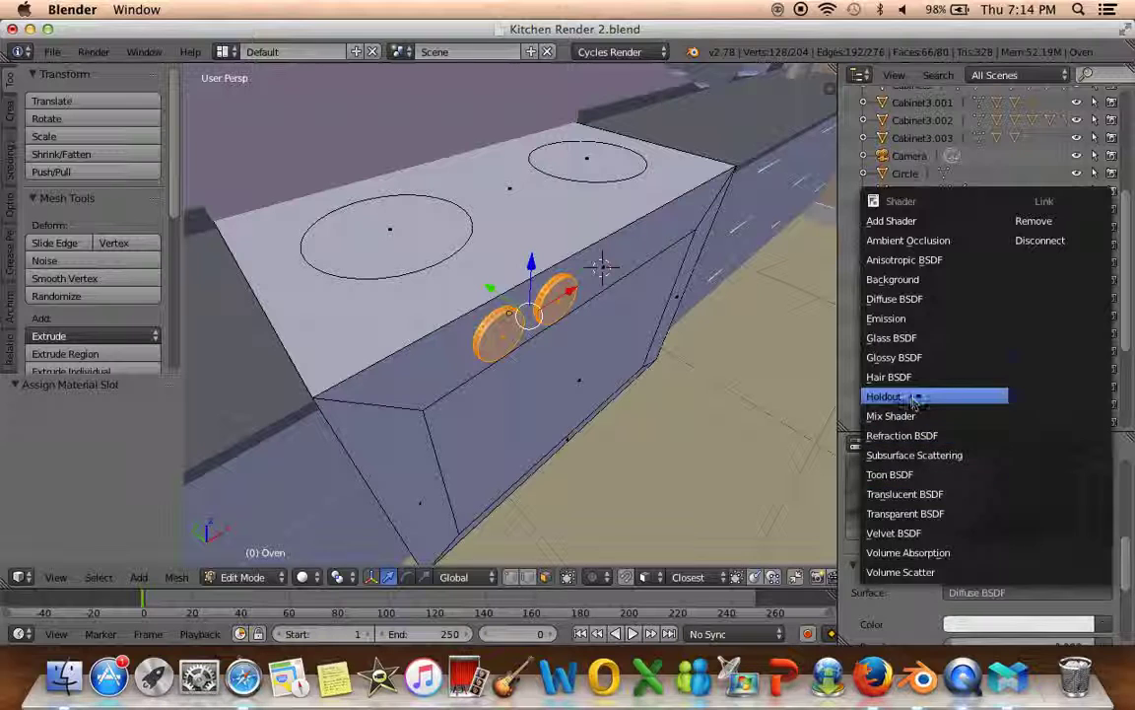
left_click(917, 357)
scroll(985, 592, "down", 3)
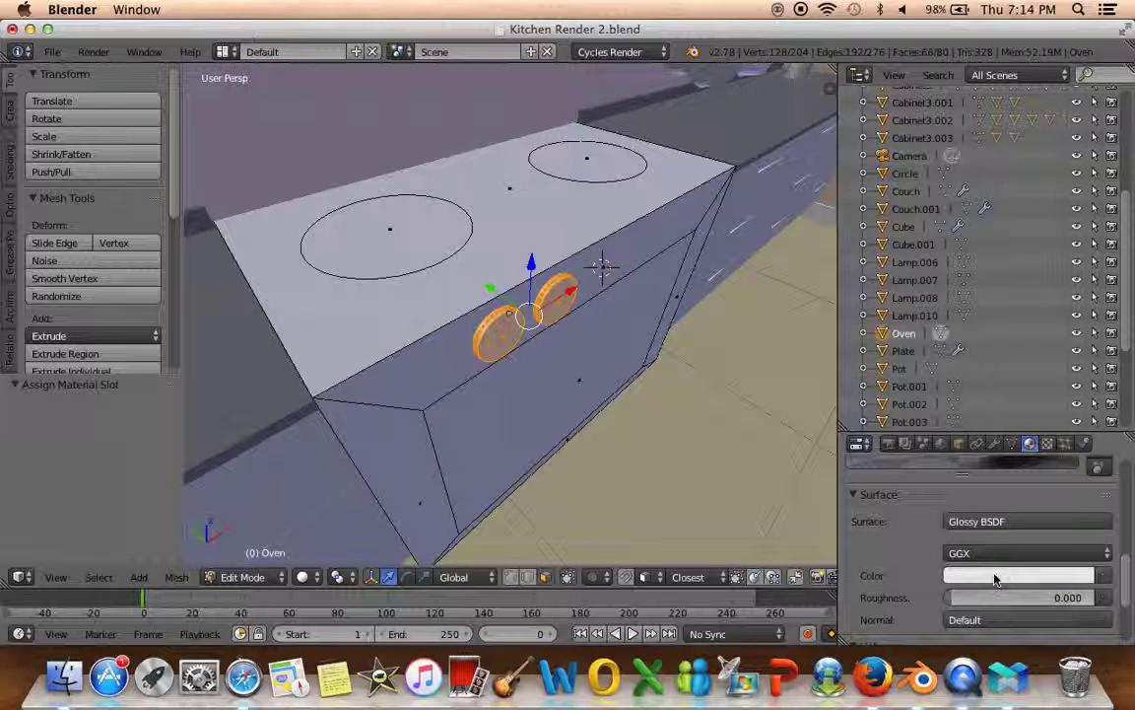
left_click(989, 575)
scroll(890, 545, "up", 5)
scroll(890, 545, "down", 3)
scroll(867, 540, "down", 2)
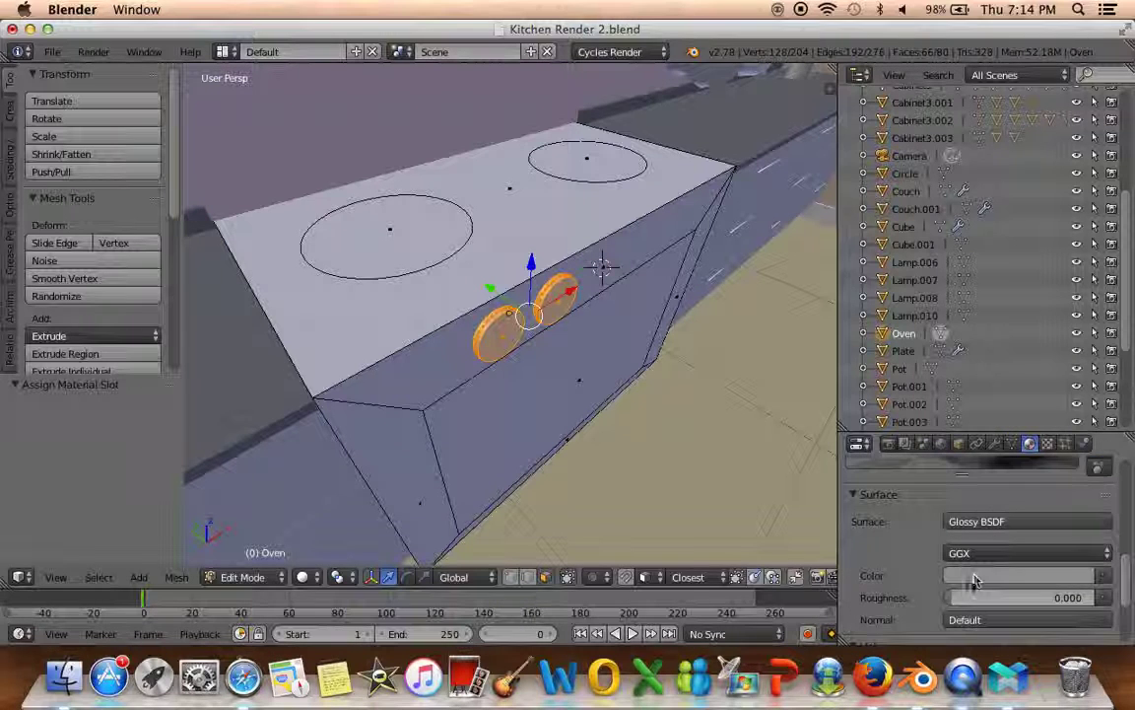
scroll(873, 544, "up", 3)
scroll(877, 543, "up", 2)
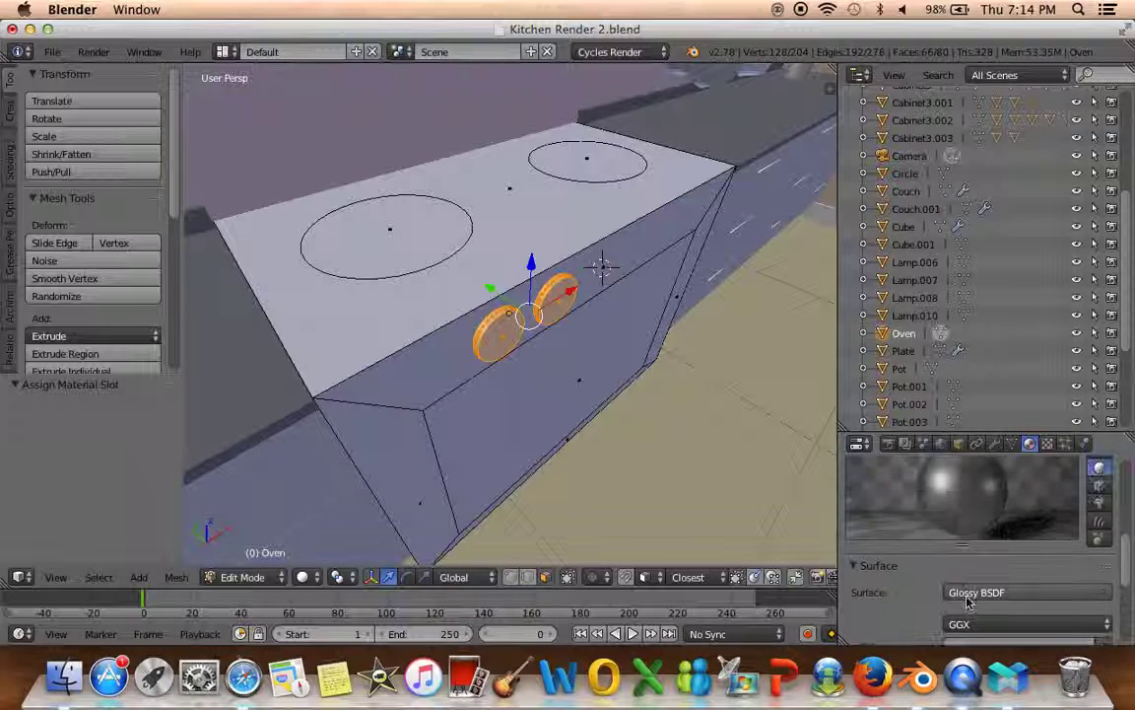
scroll(887, 542, "down", 4)
scroll(902, 542, "down", 2)
scroll(905, 542, "up", 3)
scroll(902, 544, "up", 2)
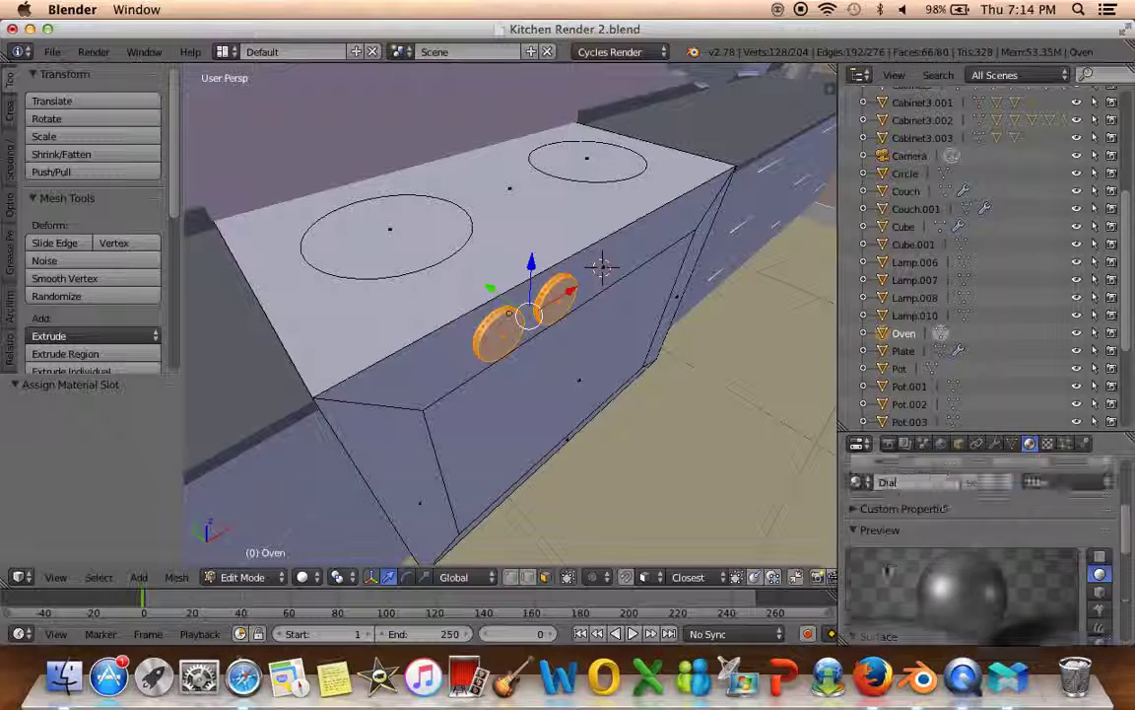
scroll(887, 554, "up", 3)
left_click(884, 566)
Return to Object Mode, view through the scene camera, and switch to Rendered shading
key("Tab")
mouse_move(677, 478)
middle_mouse_down()
mouse_move(671, 393)
mouse_move(595, 385)
mouse_move(673, 419)
middle_mouse_up()
scroll(674, 390, "down", 2)
key("KP_0")
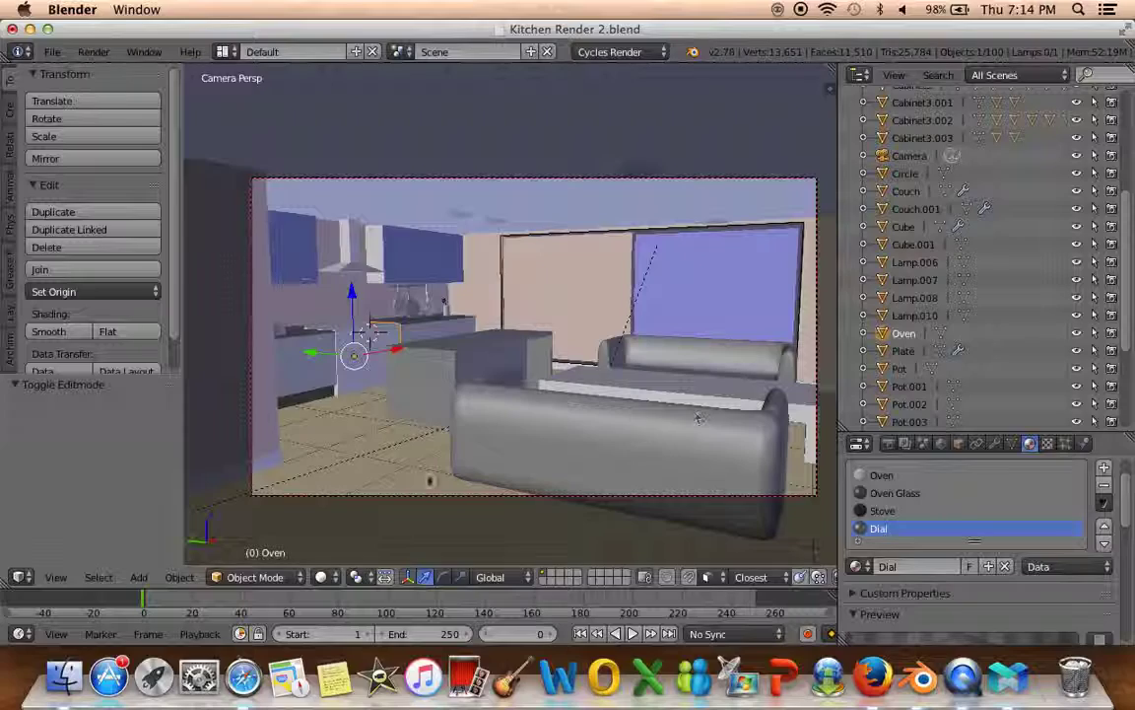
left_click(321, 576)
left_click(345, 456)
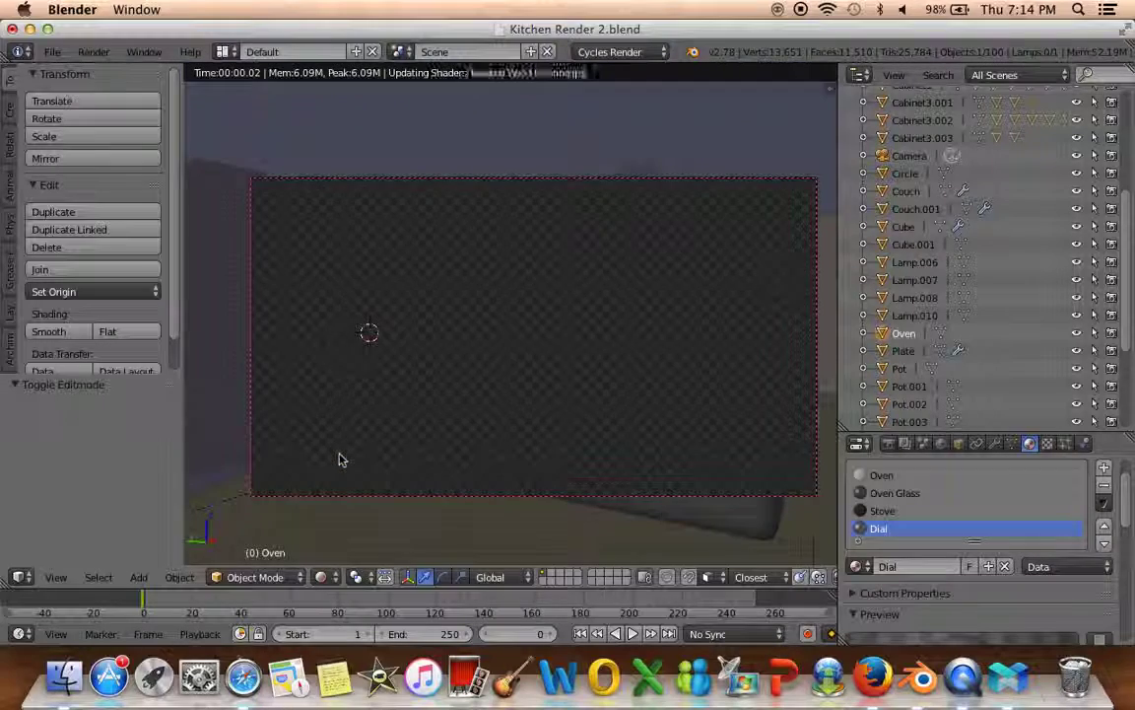
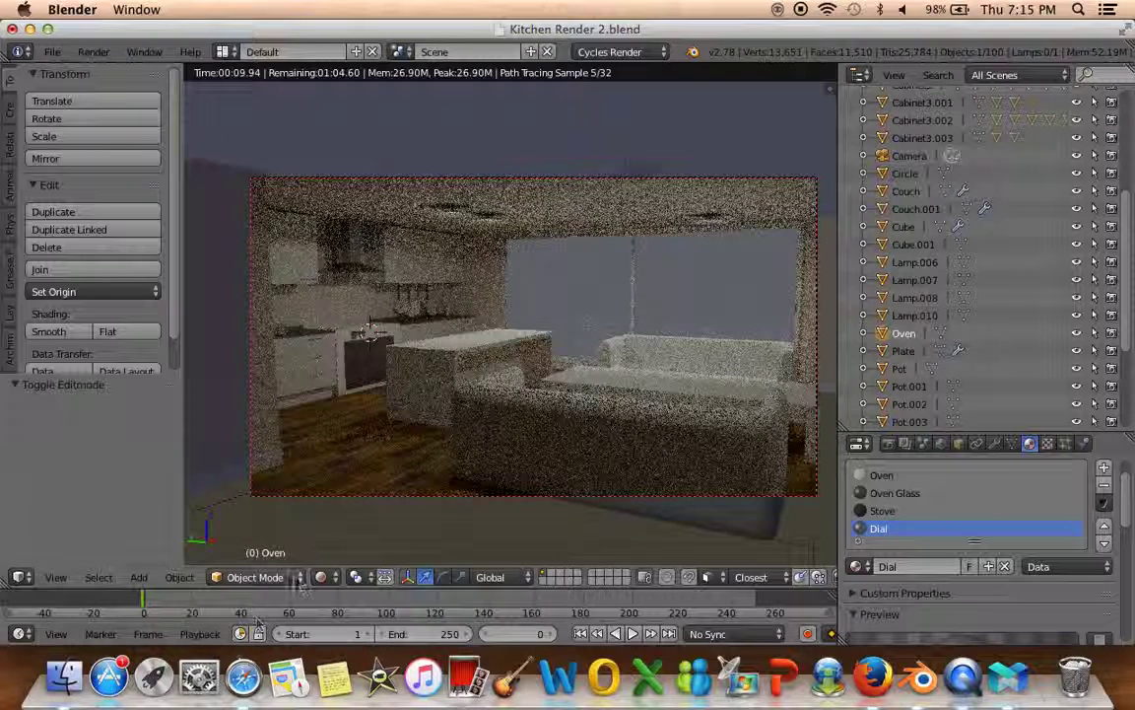
Switch the viewport to Solid shading and orbit around to select the kitchen table
left_click(320, 577)
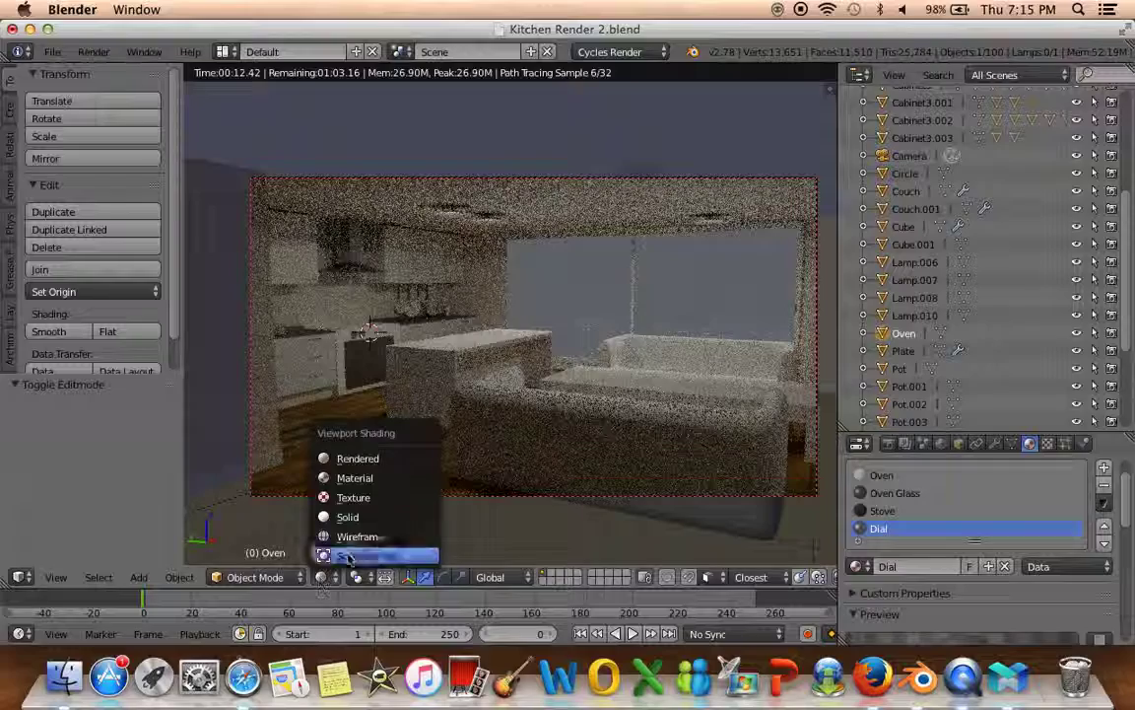
left_click(352, 516)
mouse_move(357, 494)
middle_mouse_down()
mouse_move(392, 452)
mouse_move(527, 411)
mouse_move(497, 418)
mouse_move(489, 396)
mouse_move(523, 397)
middle_mouse_up()
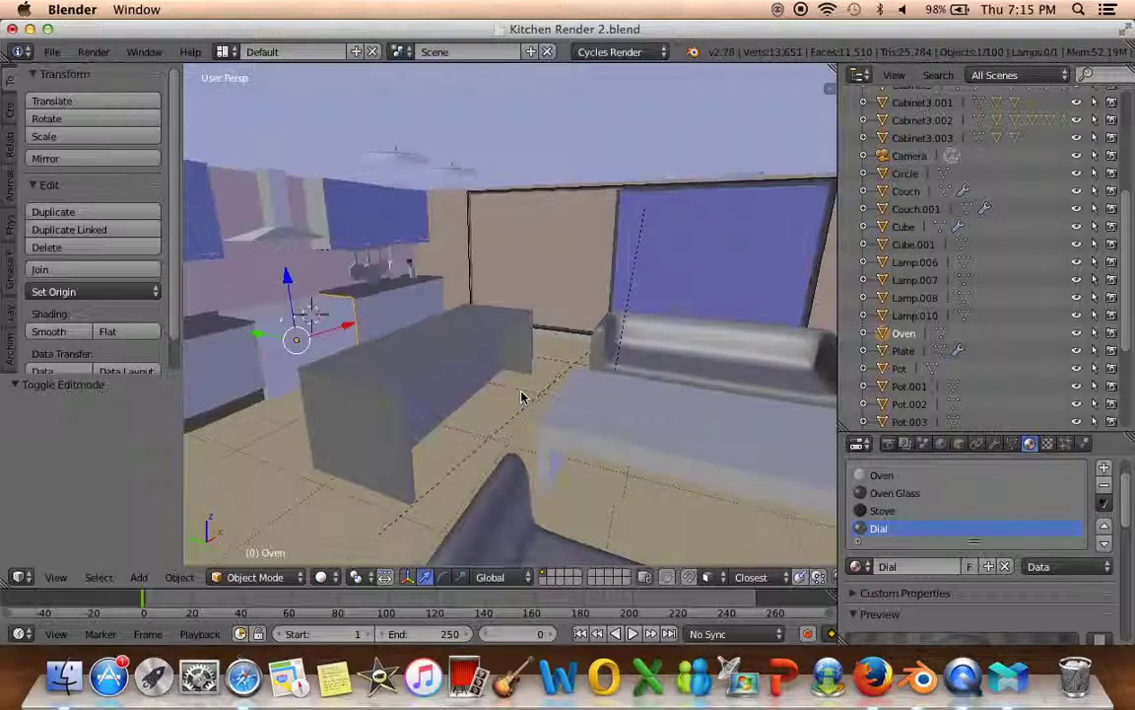
right_click(384, 347)
right_click(448, 382)
mouse_move(449, 382)
middle_mouse_down()
mouse_move(459, 394)
mouse_move(433, 385)
mouse_move(345, 392)
mouse_move(508, 412)
mouse_move(555, 405)
mouse_move(540, 385)
mouse_move(350, 399)
mouse_move(540, 418)
mouse_move(451, 374)
middle_mouse_up()
Show the Archimesh tools, reframe the kitchen, and select the ceiling lamp above the table
right_click(573, 223)
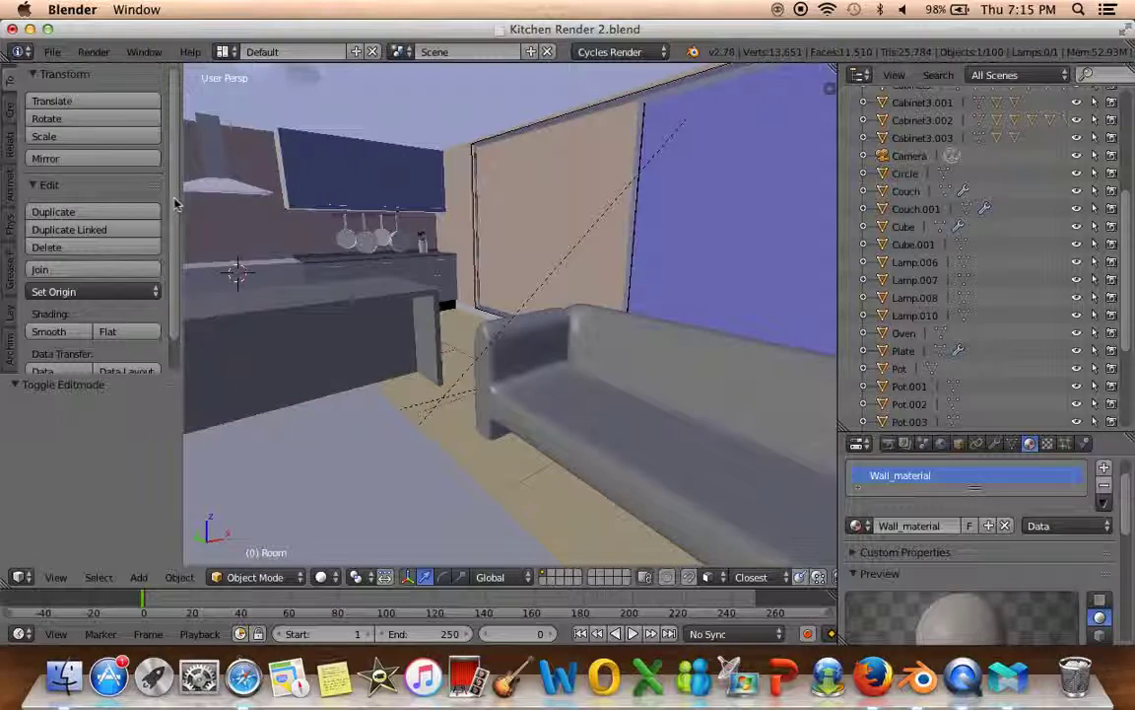
left_click(12, 341)
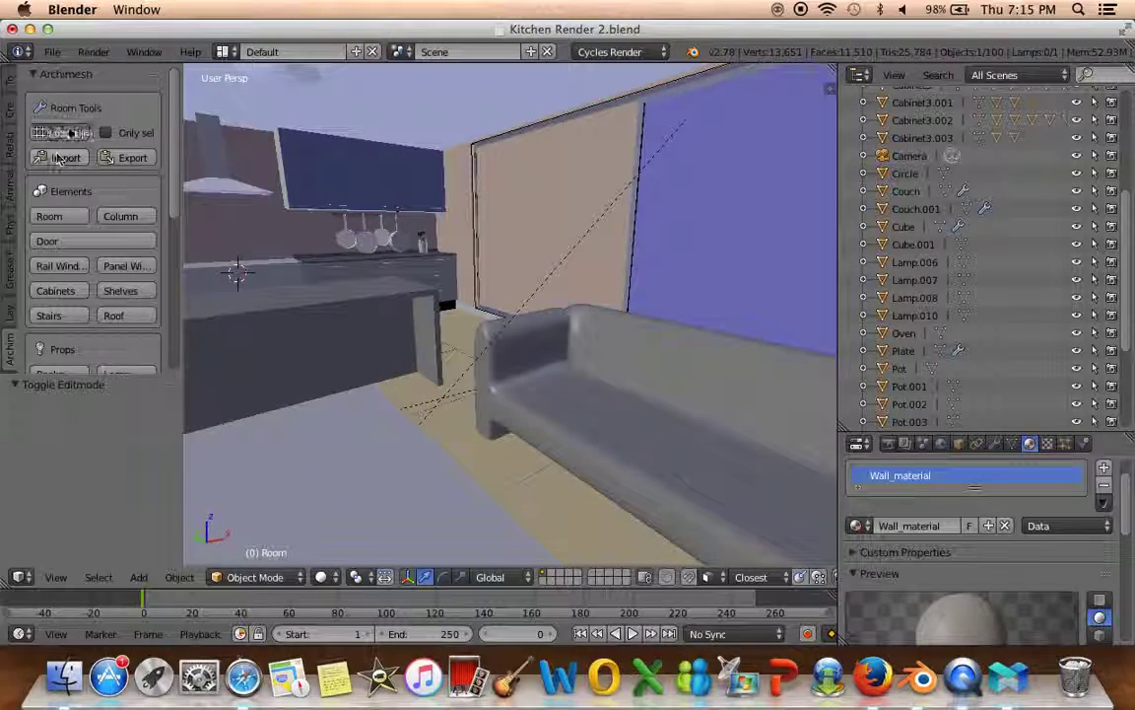
middle_click_drag(296, 315, 400, 341)
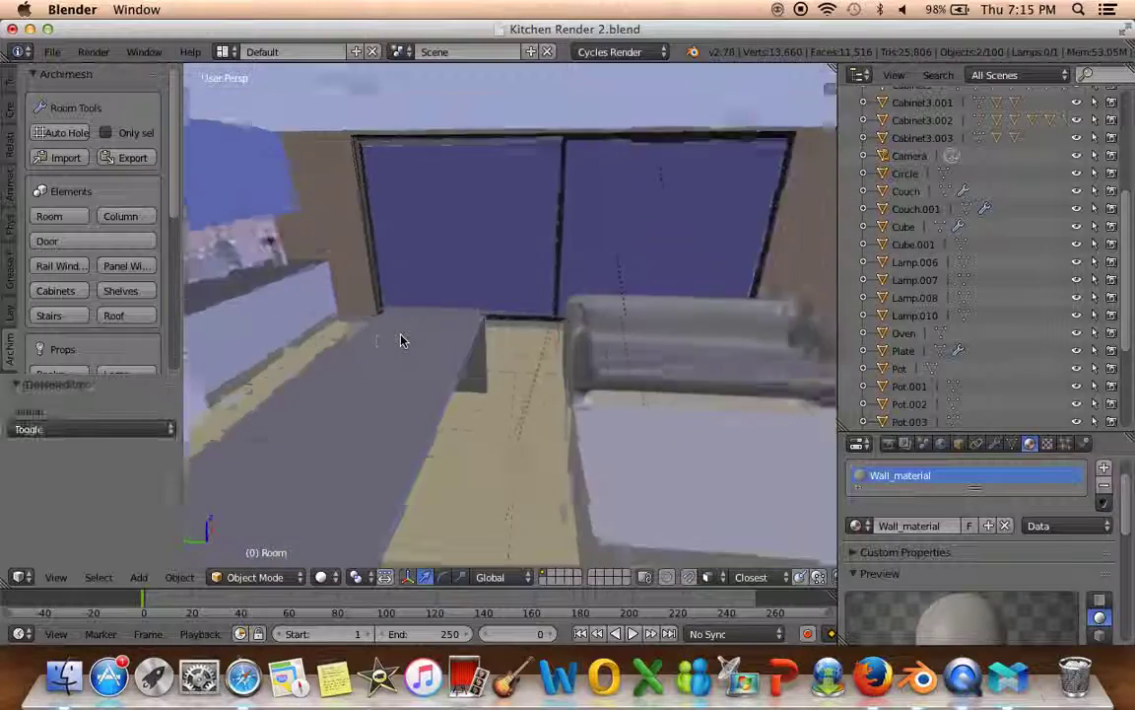
scroll(400, 341, "up", 3)
mouse_move(451, 380)
middle_mouse_down()
mouse_move(455, 332)
mouse_move(609, 298)
middle_mouse_up()
right_click(459, 328)
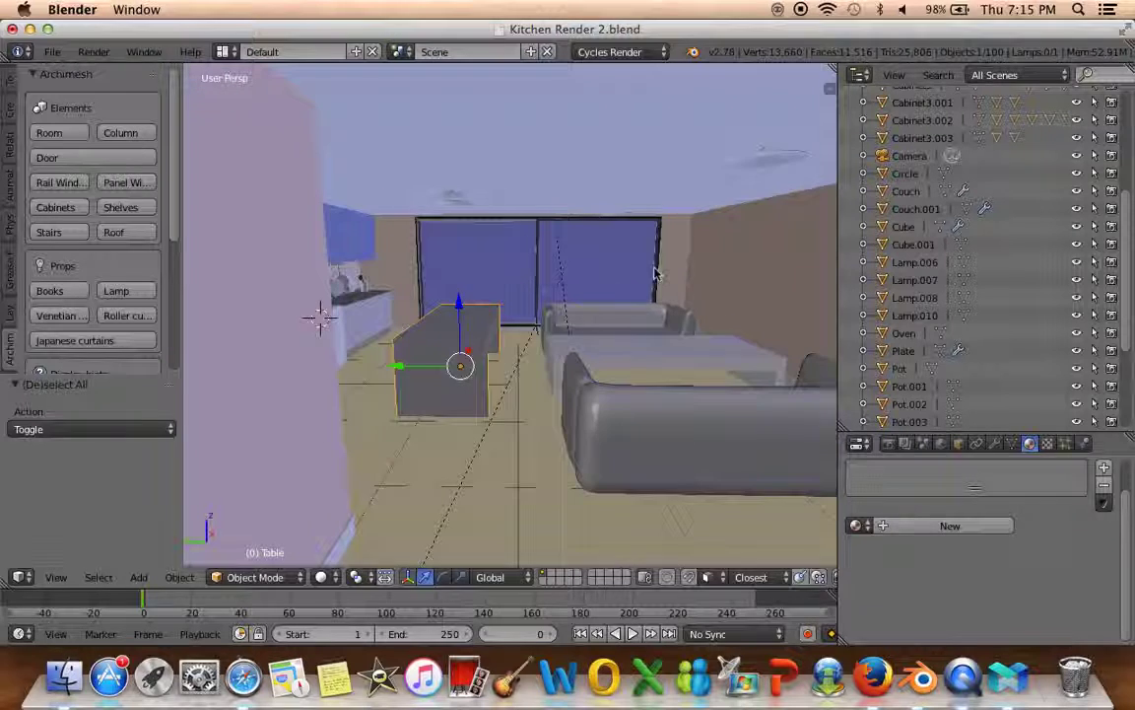
right_click(700, 270)
right_click(656, 353)
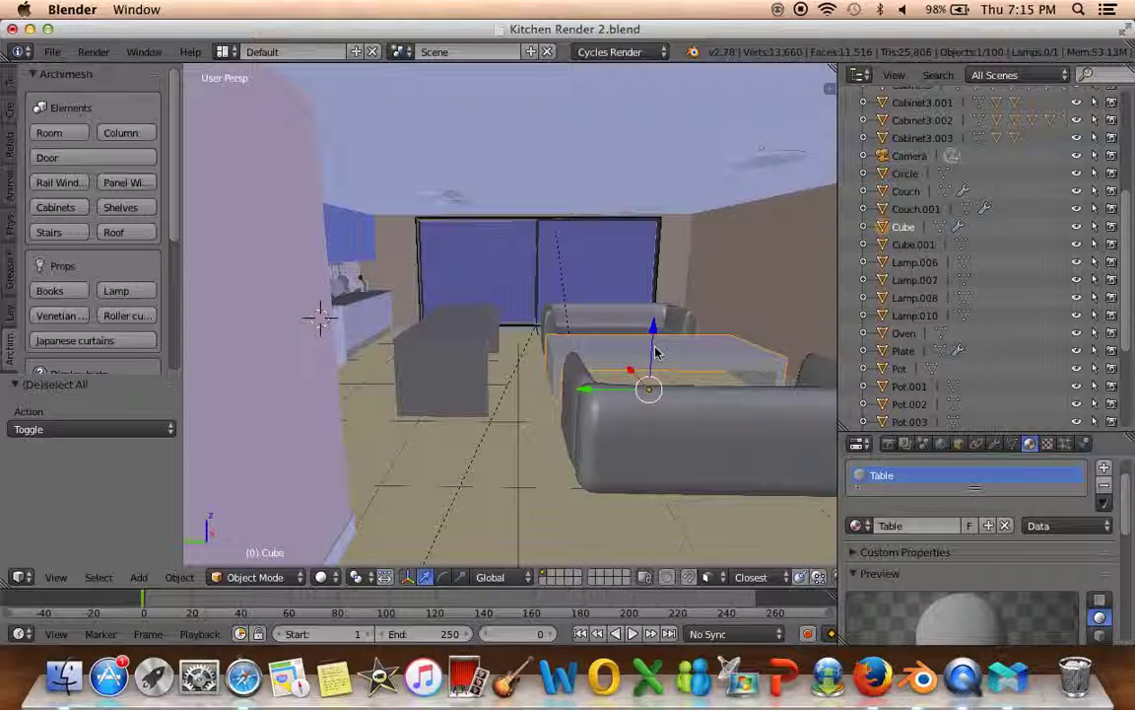
right_click(453, 202)
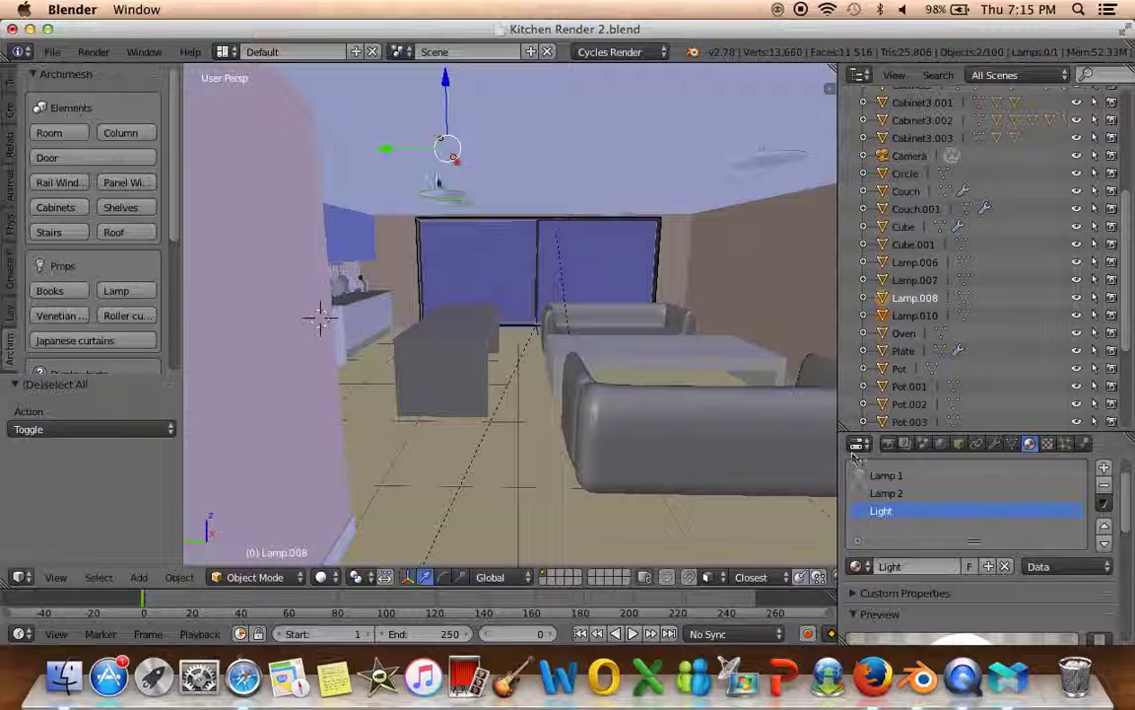
Select the Lamp.010 ceiling light and bring up its emission colour settings
left_click(915, 316)
scroll(925, 484, "down", 5)
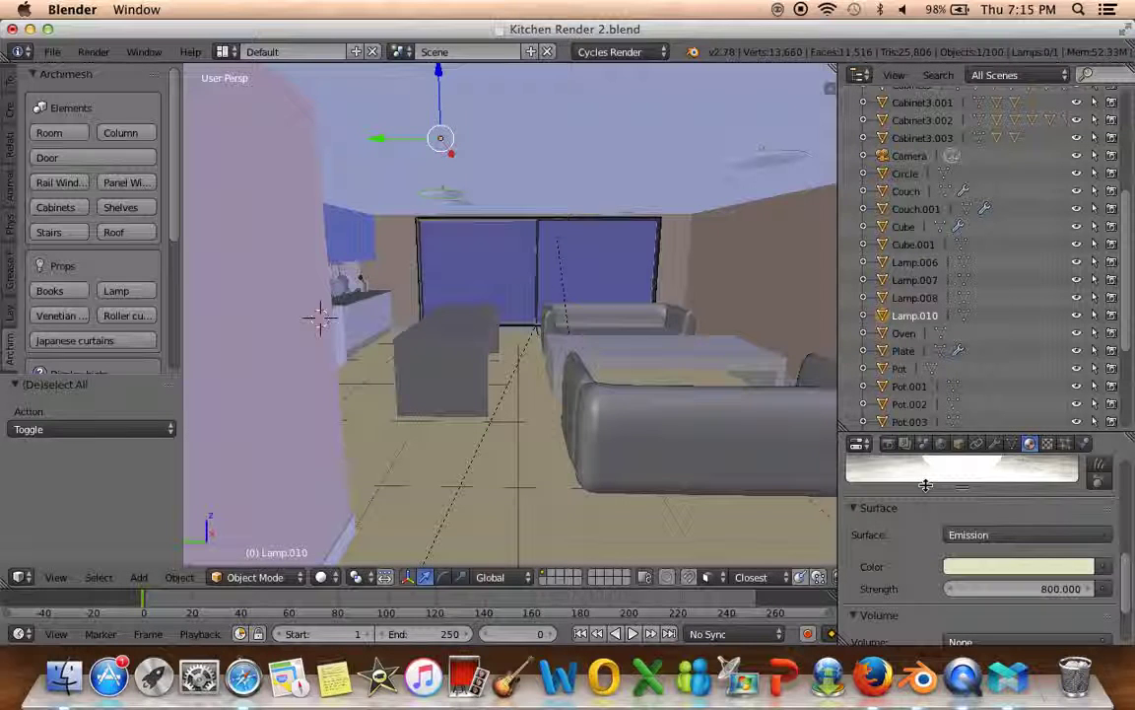
scroll(939, 555, "down", 1)
left_click(996, 531)
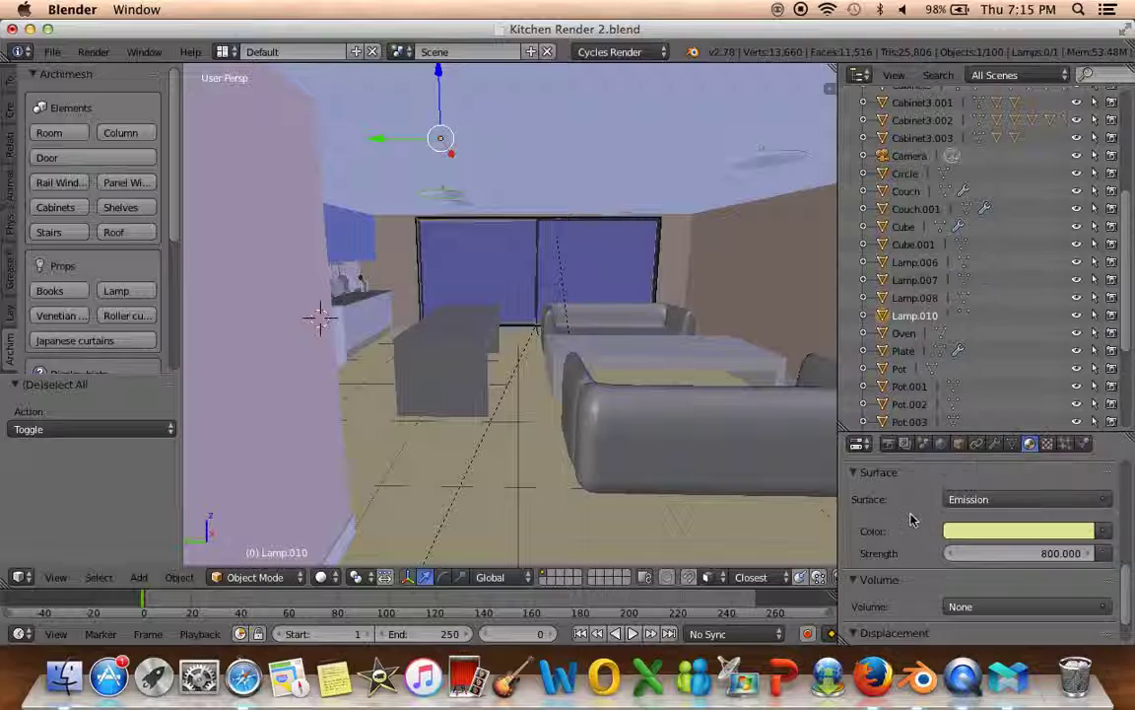
left_click(318, 578)
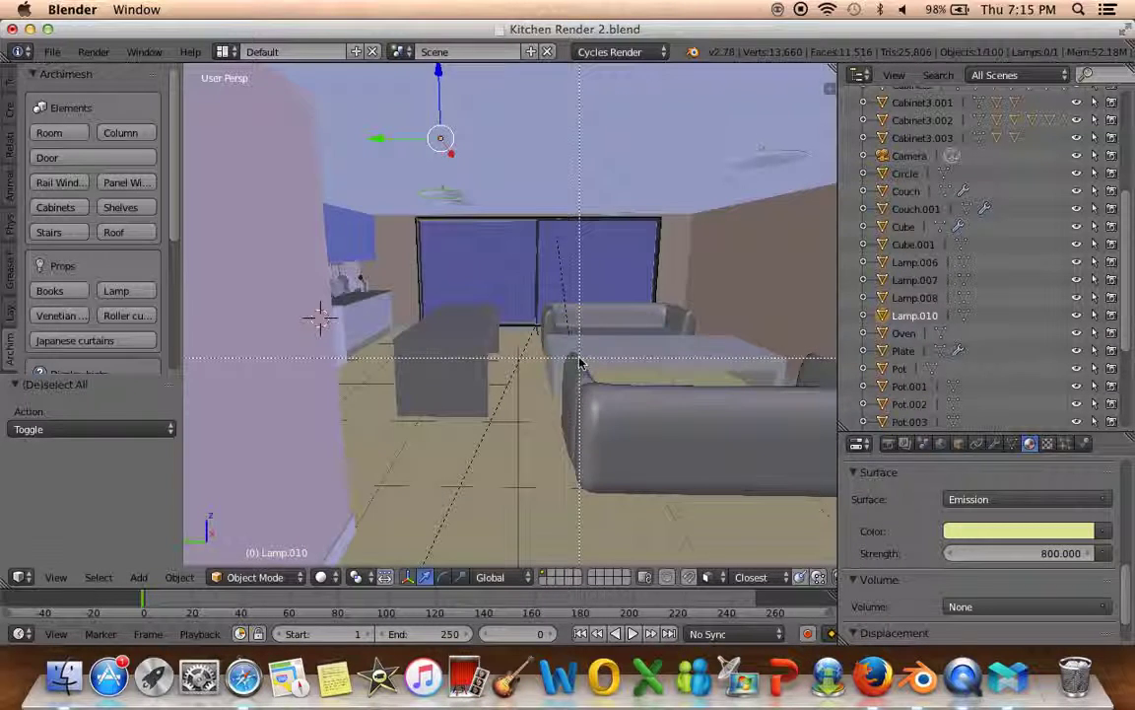
Border-render the table and couch area through the camera, and make the lamp emission paler yellow
left_click_drag(700, 275, 372, 524)
left_click(320, 579)
left_click(354, 456)
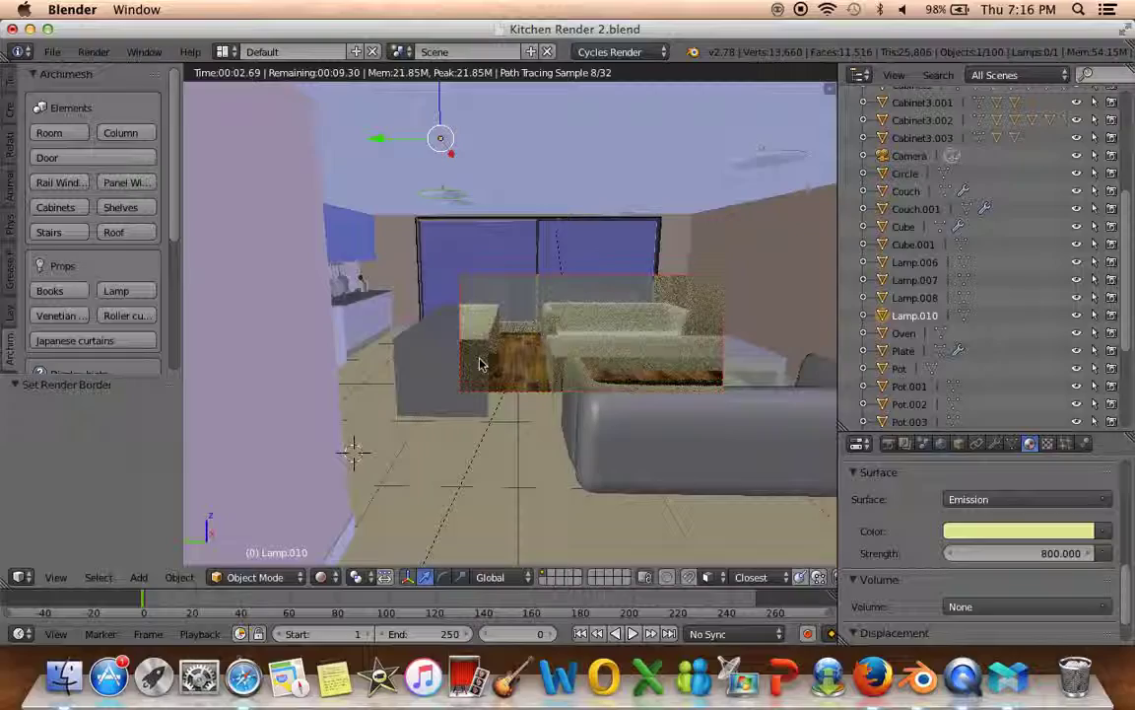
key("KP_0")
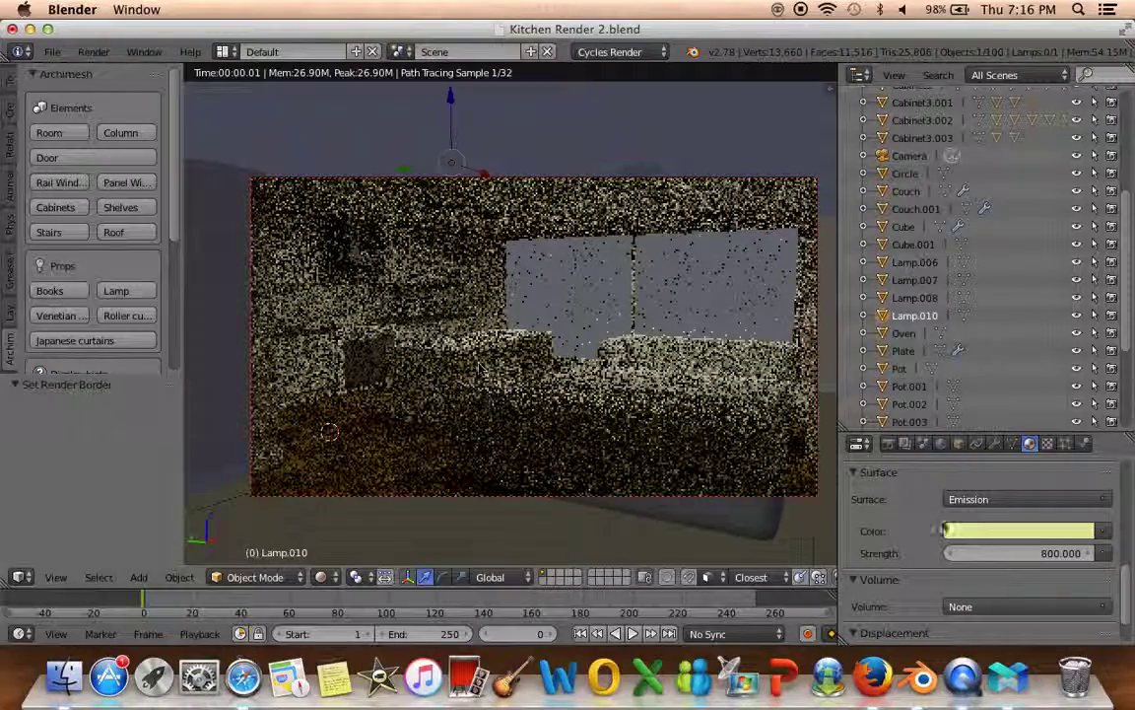
left_click(946, 531)
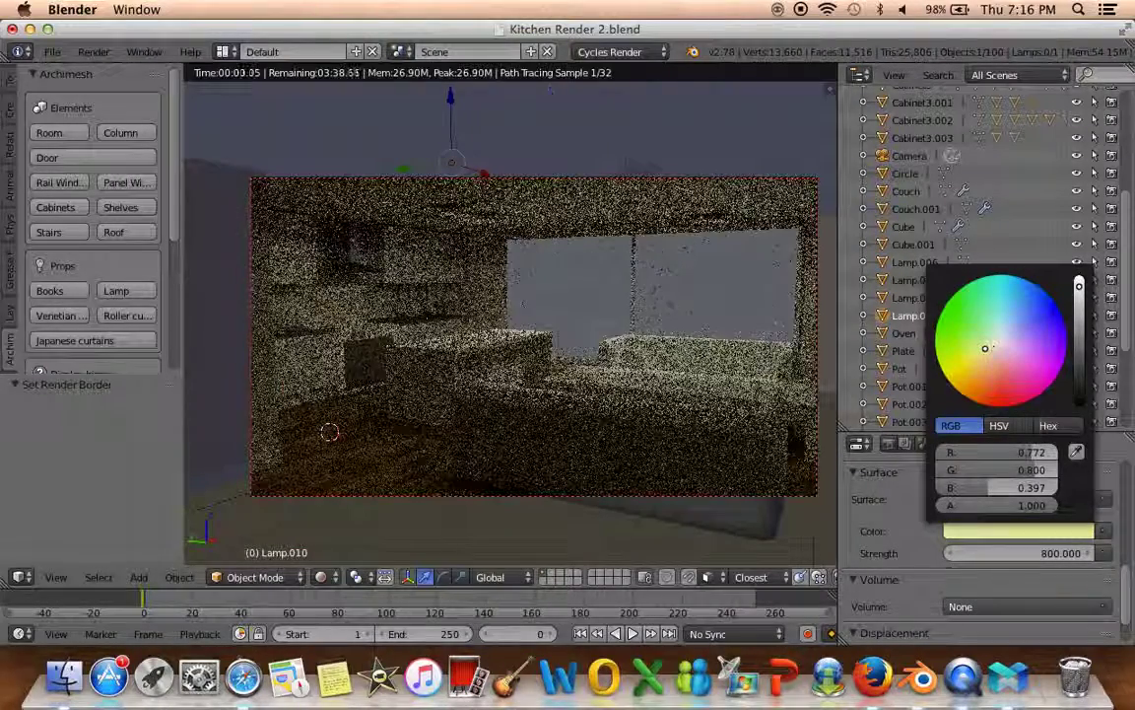
left_click_drag(985, 348, 993, 348)
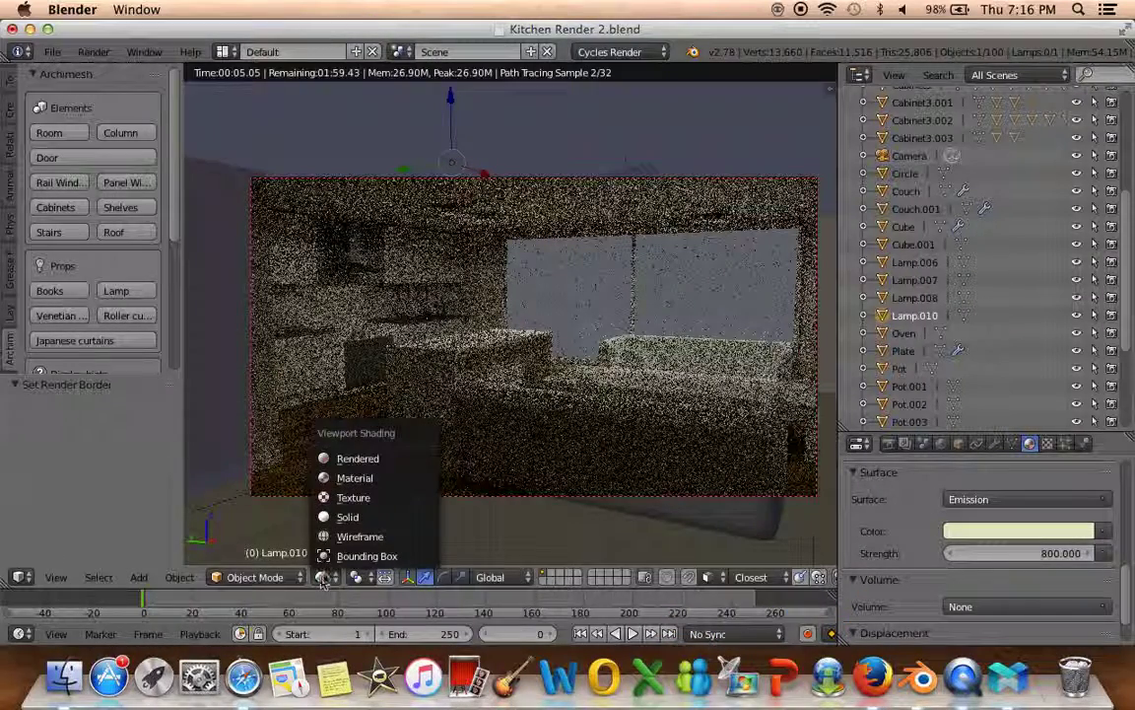
Return to Solid shading and set the world background strength to 1000
left_click(347, 516)
left_click(940, 443)
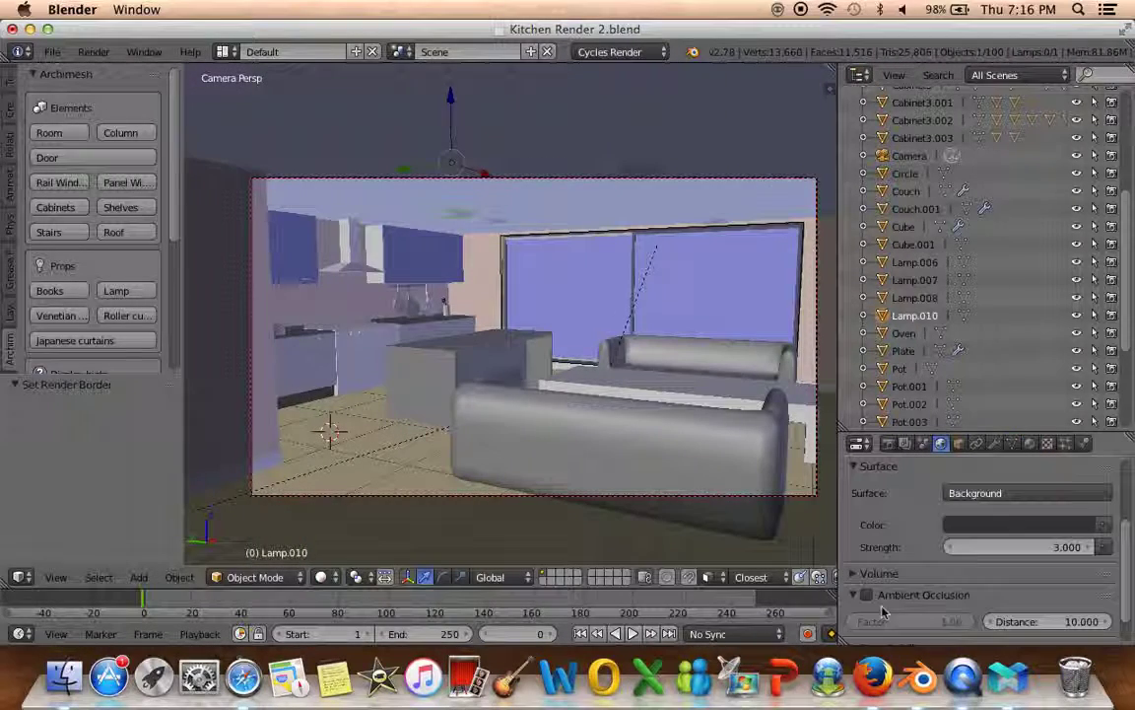
left_click(1006, 546)
type("100")
key("BackSpace")
type("0")
key("Return")
Adjust the world background colour to a slightly lighter grey-blue
left_click(1005, 524)
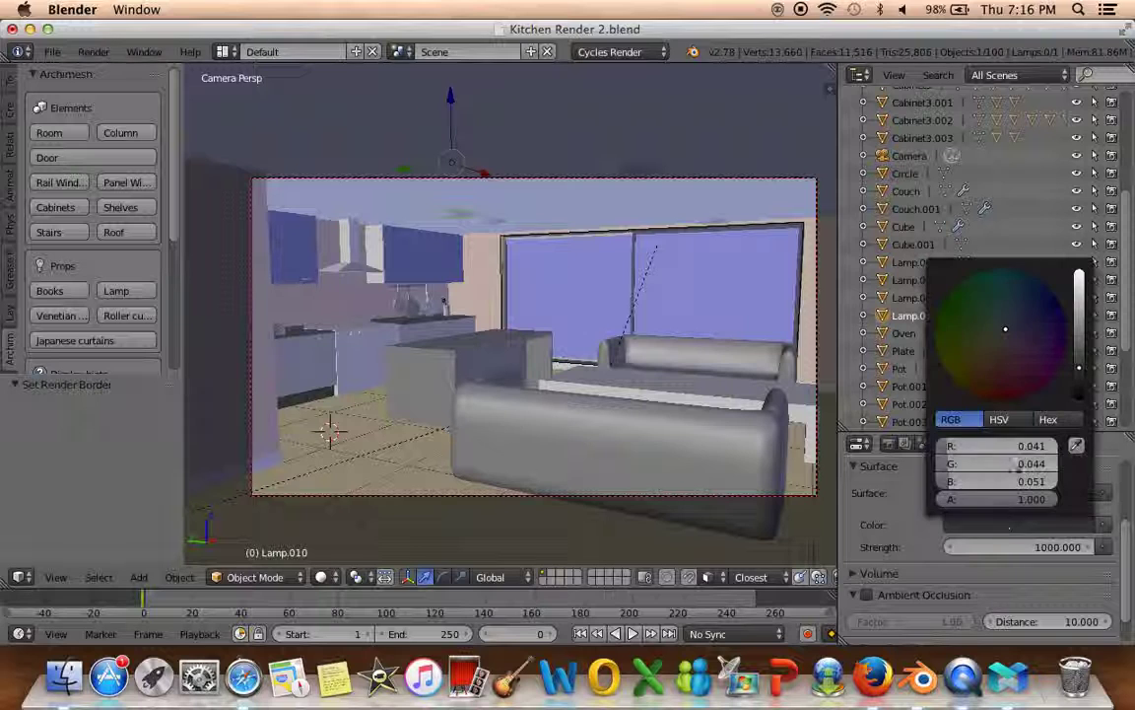
left_click(1081, 338)
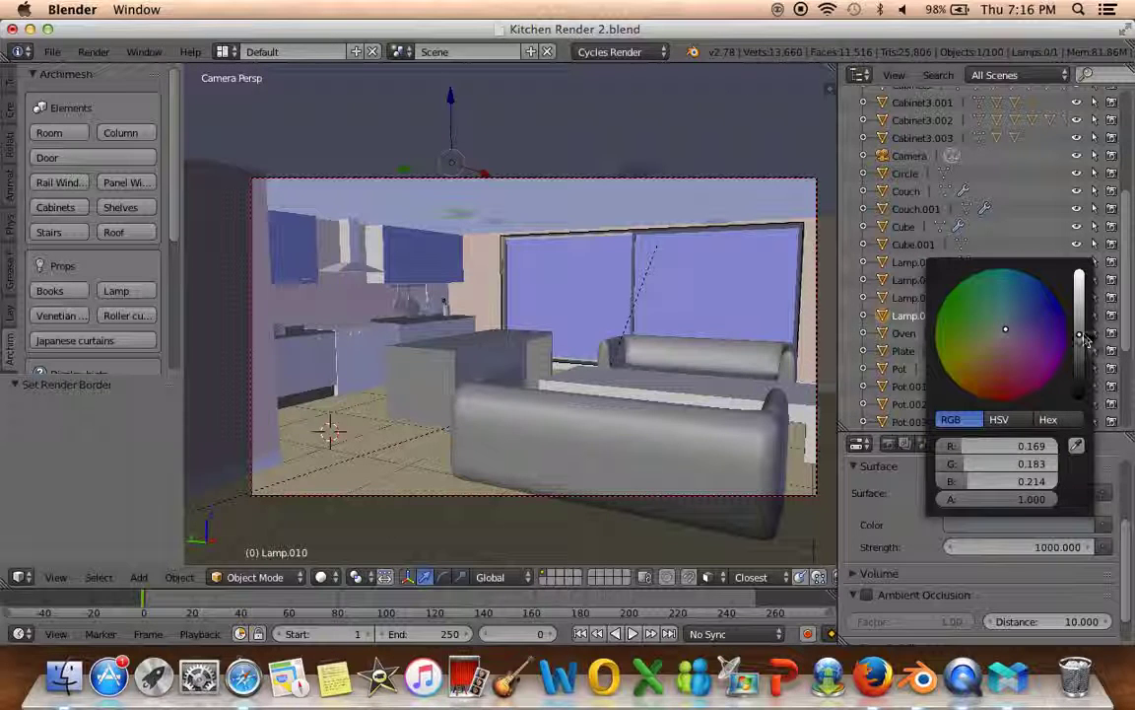
left_click(1082, 345)
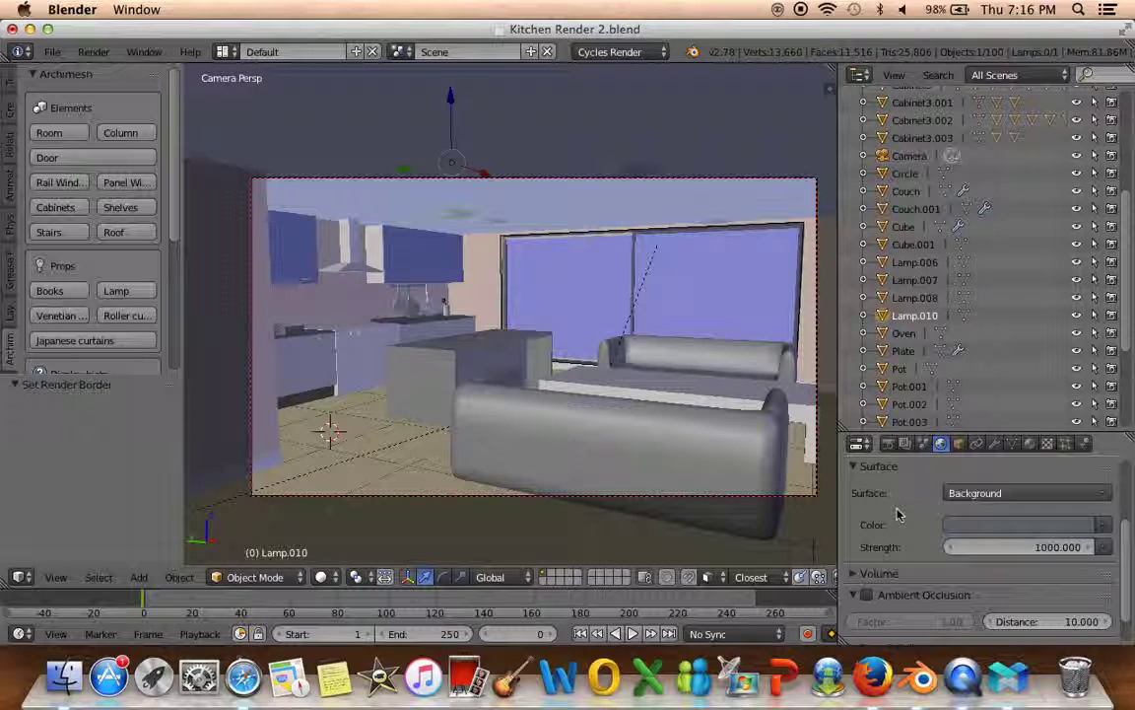
left_click(946, 494)
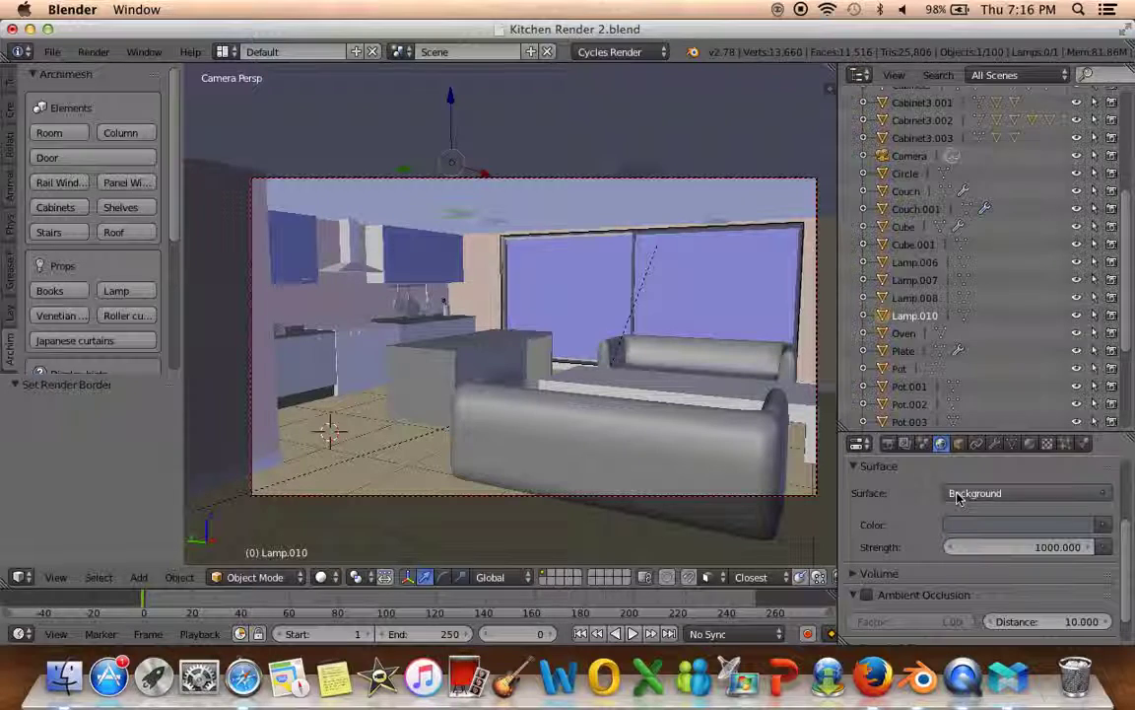
Preview the camera view in Texture shading, then as a live Rendered Cycles view
left_click(321, 577)
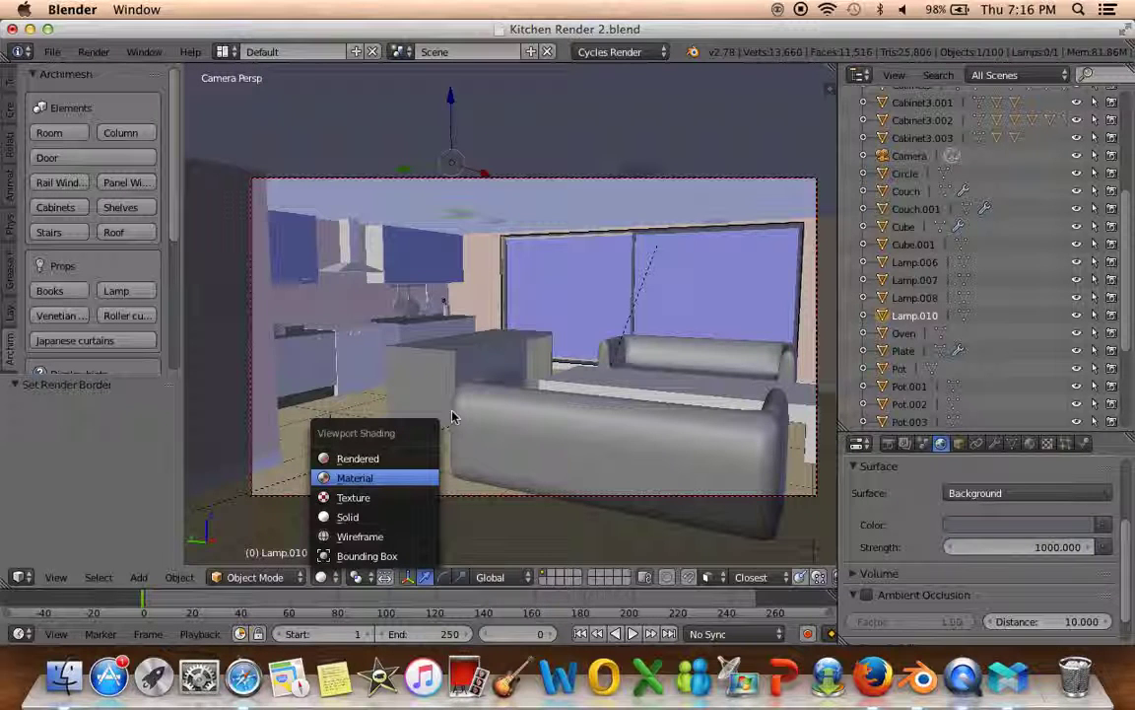
left_click(335, 496)
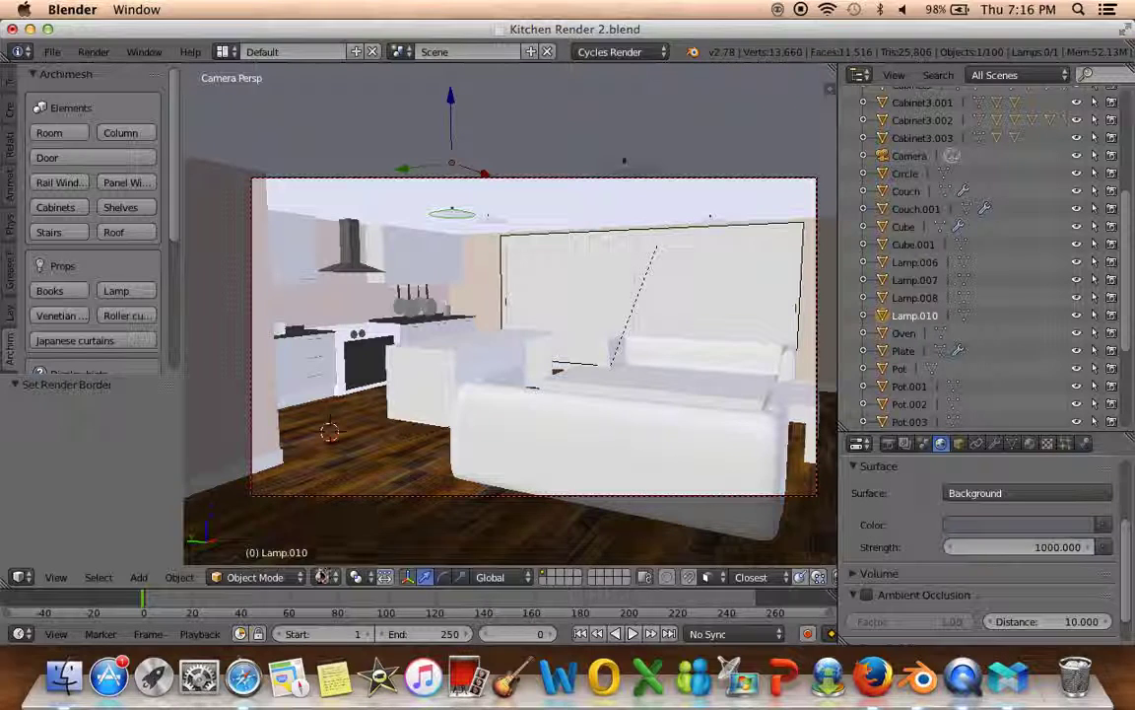
key("space")
key("Escape")
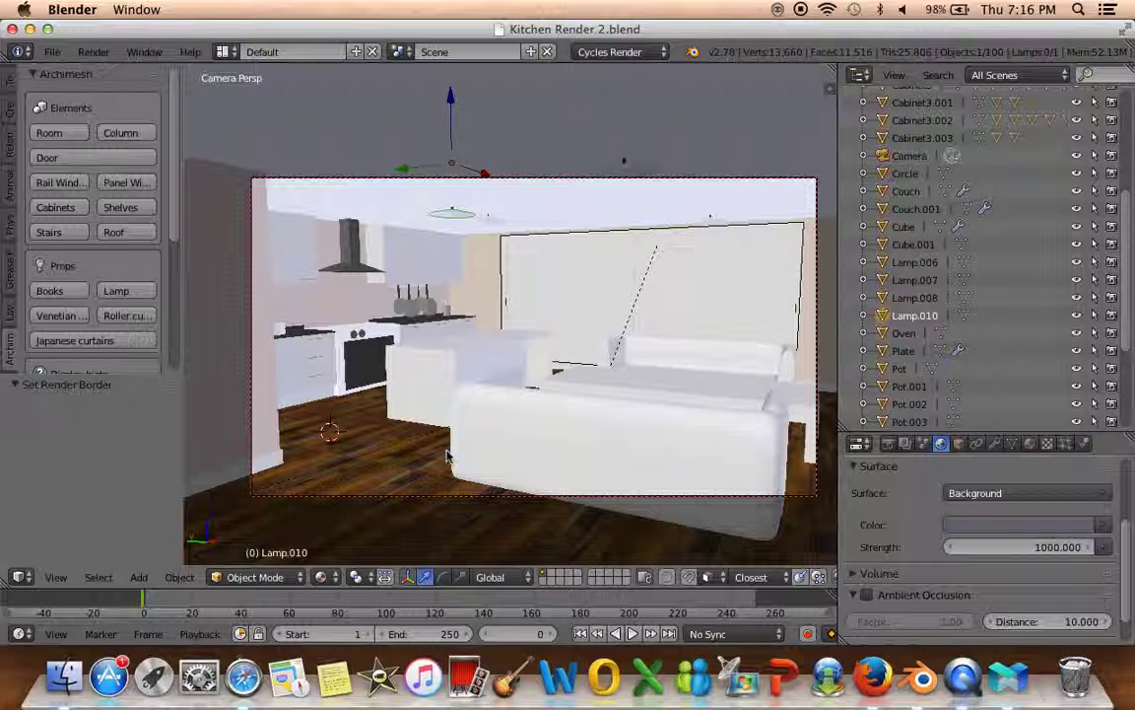
left_click(320, 576)
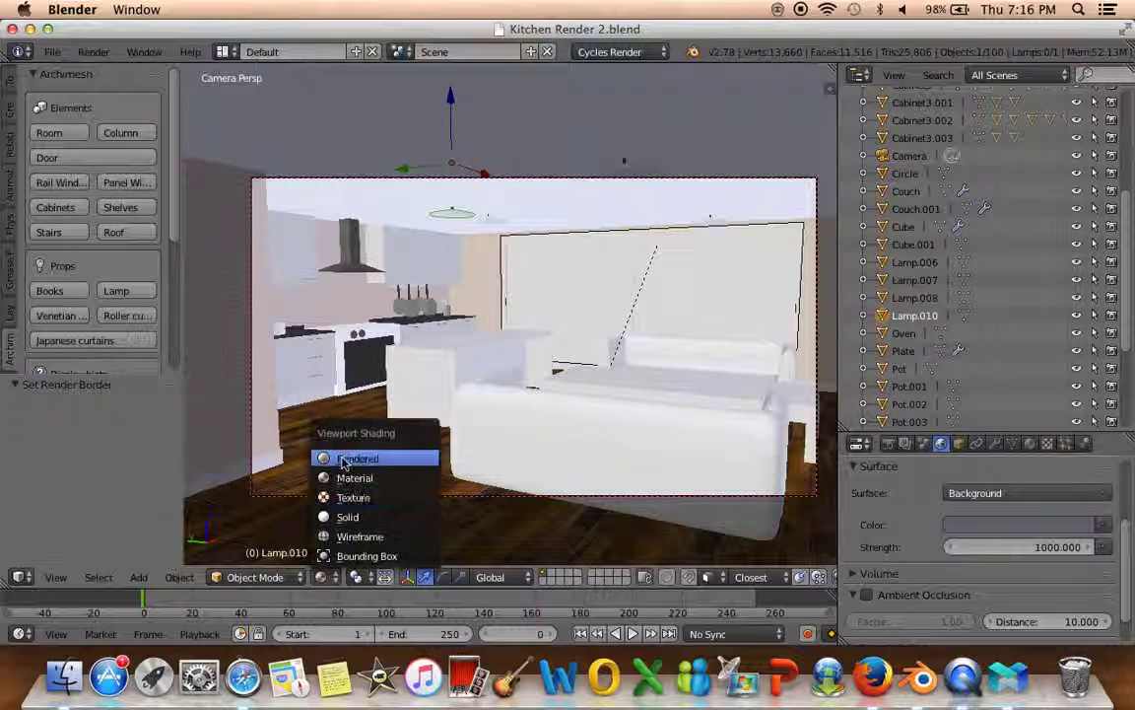
left_click(342, 460)
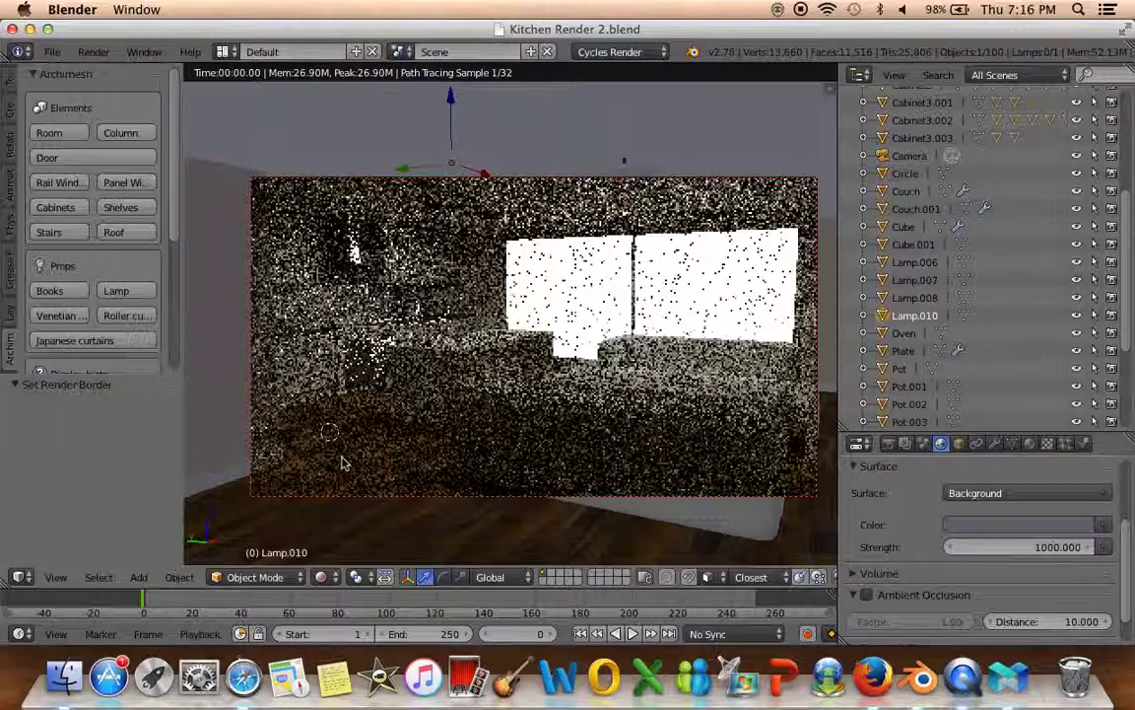
Try world background strengths of 100 and then 50
left_click(1028, 547)
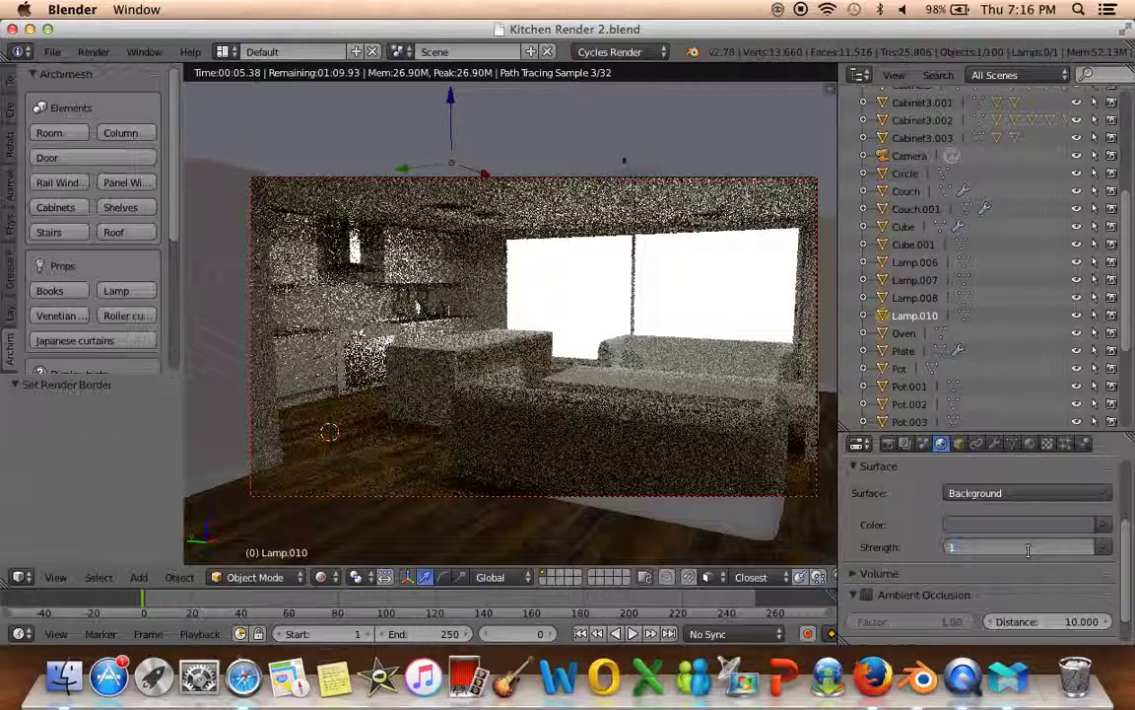
type("00")
key("Return")
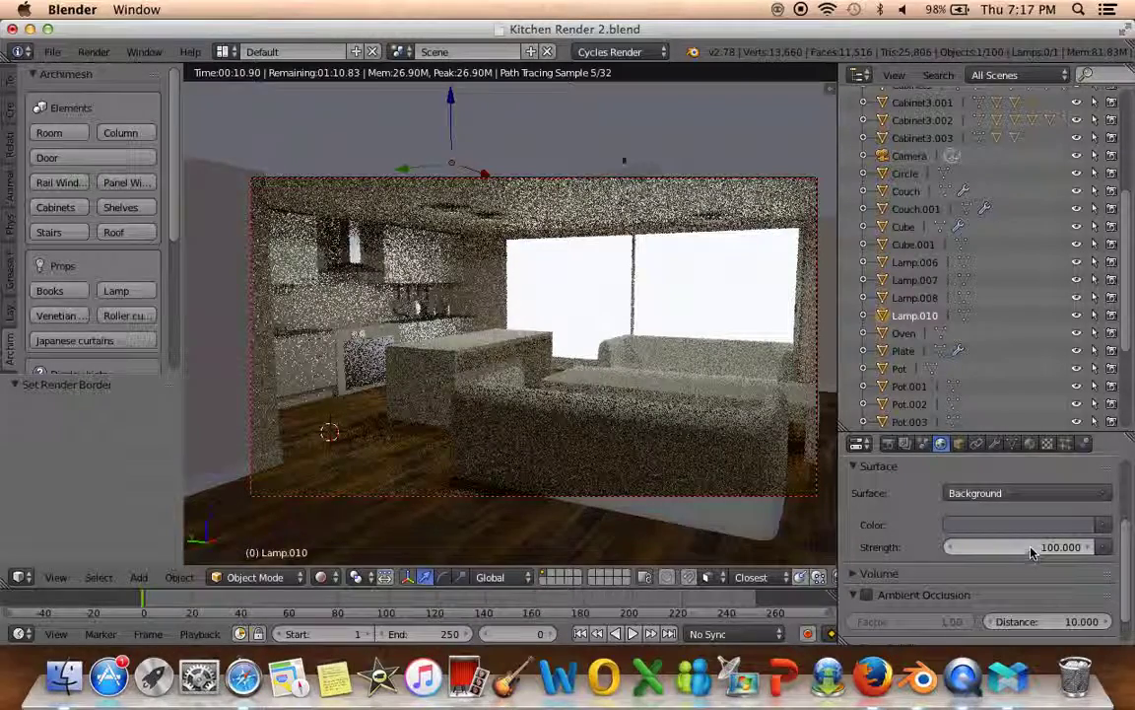
left_click(1030, 548)
type("100.0")
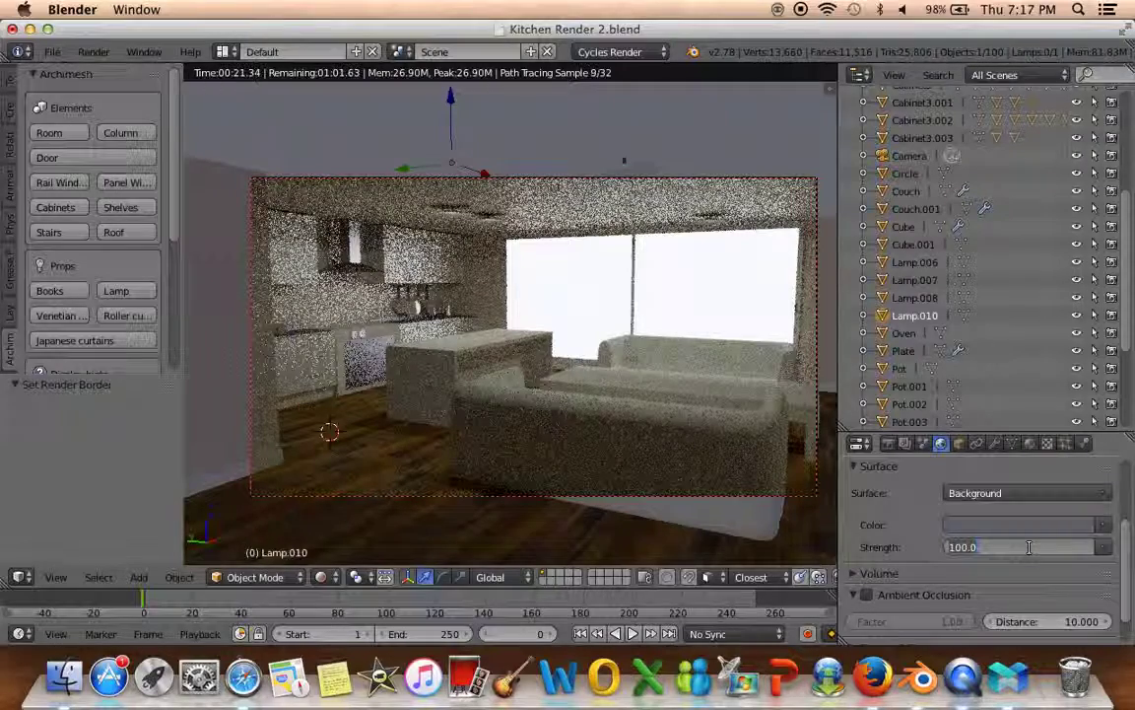
key("BackSpace")
key("BackSpace")
key("BackSpace")
type("50")
key("Return")
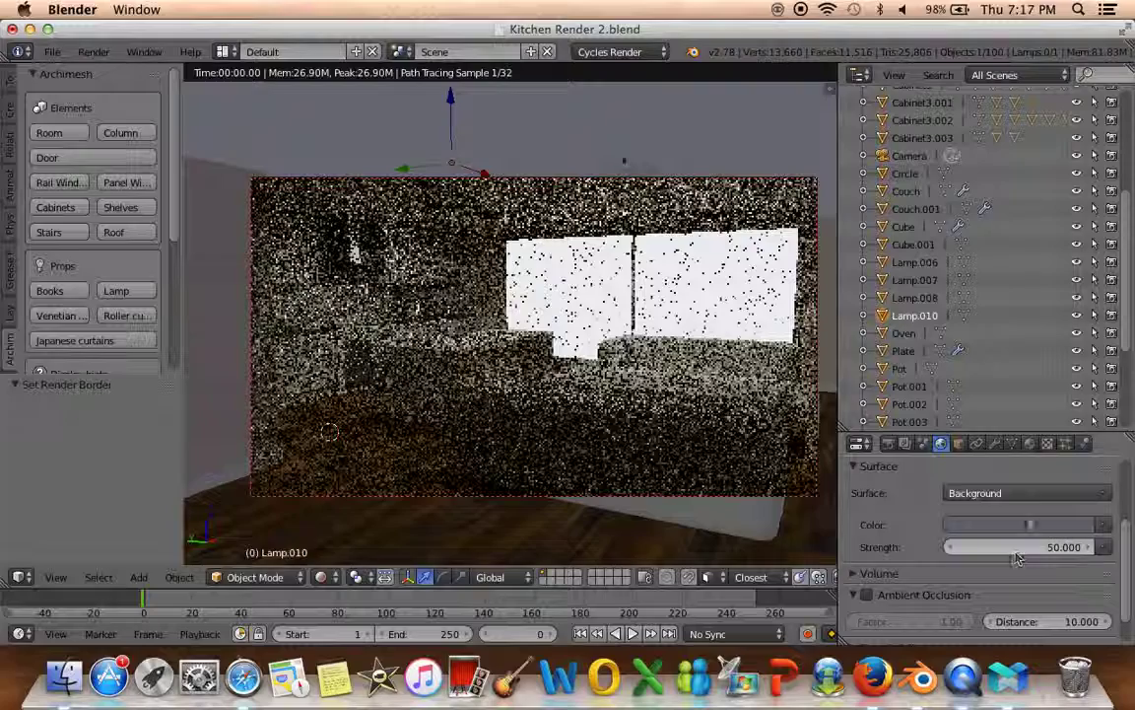
Darken the world background colour and set the strength to 15
left_click(1020, 524)
left_click_drag(1081, 345, 1082, 370)
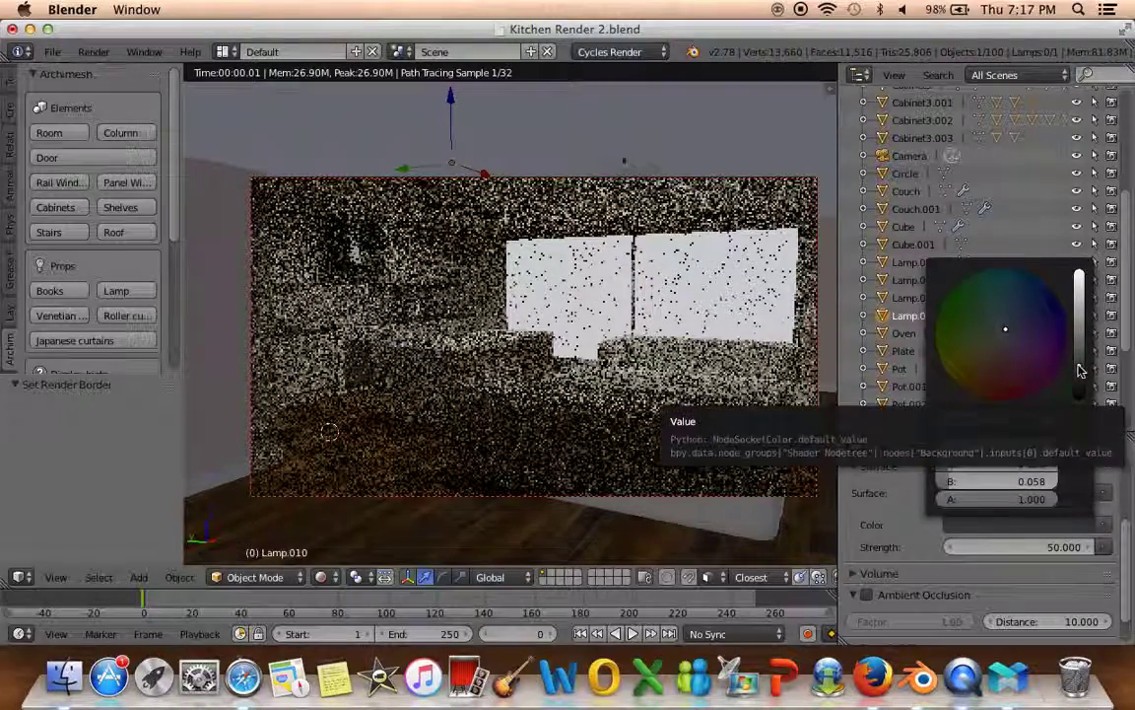
left_click(988, 522)
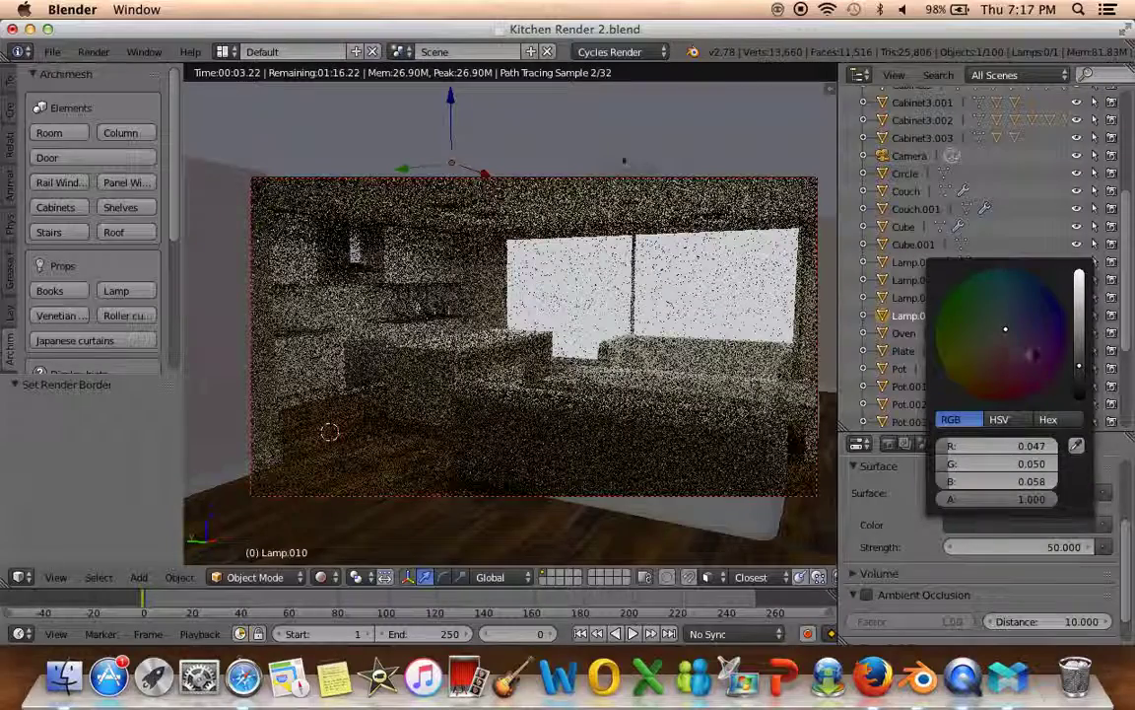
scroll(1054, 335, "up", 10)
double_click(1023, 546)
type("15")
key("Return")
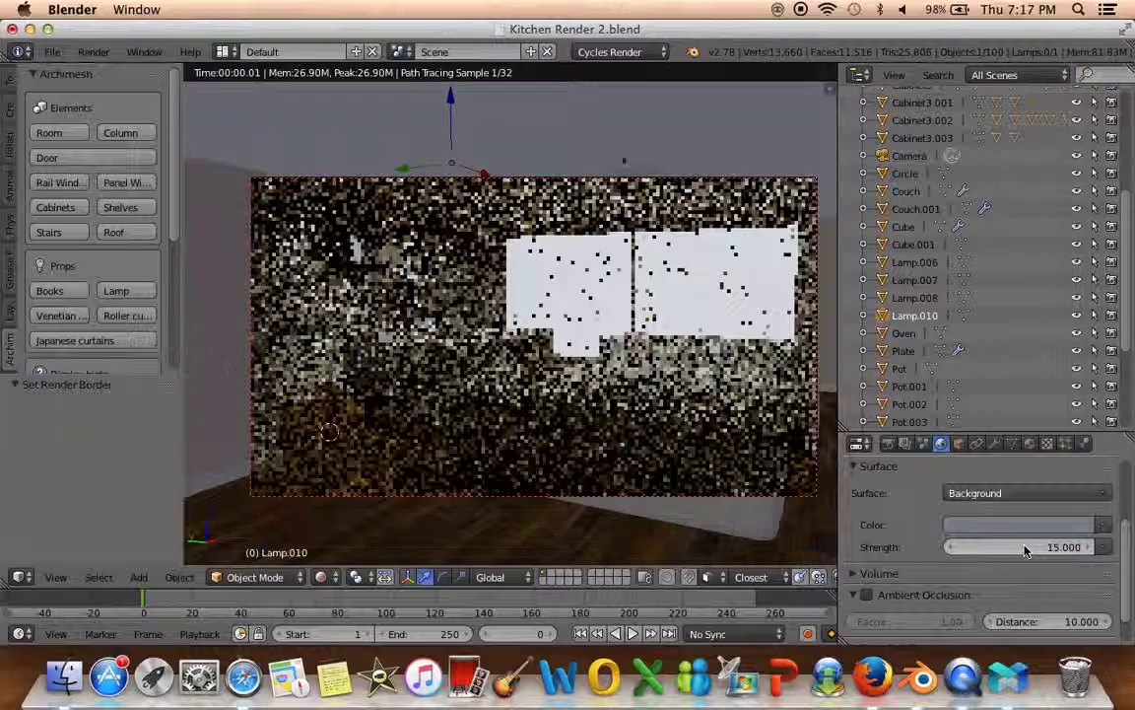
left_click(320, 577)
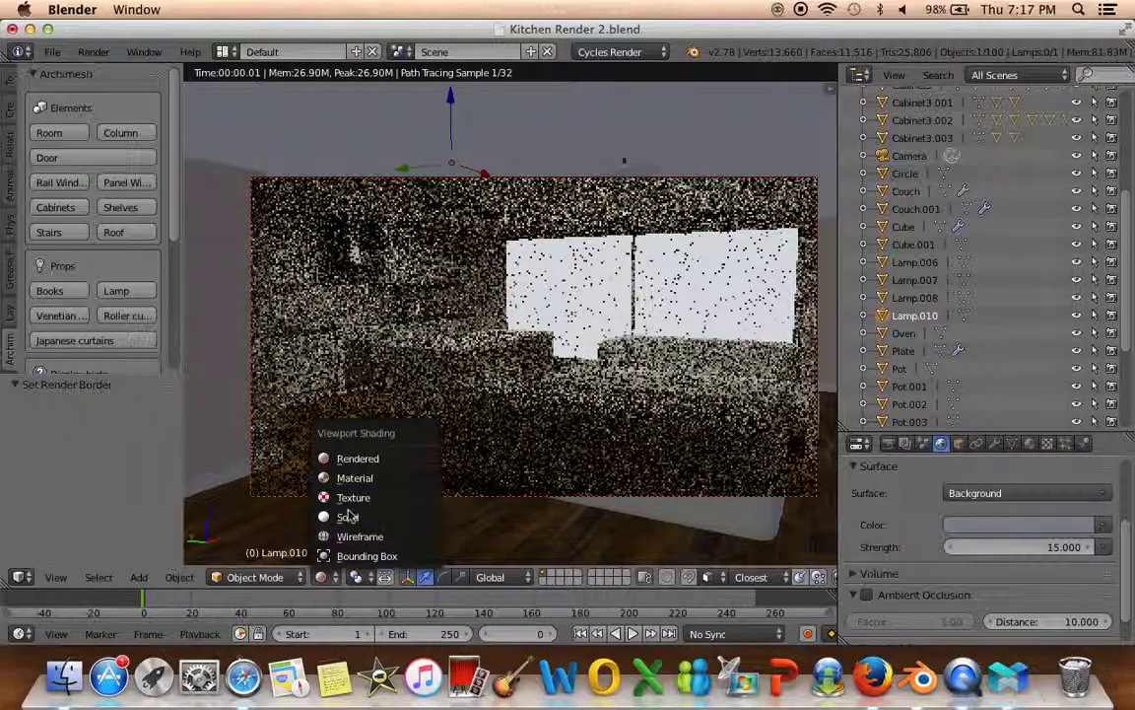
Back in Solid shading, select the table and create a new material for it
left_click(347, 515)
right_click(441, 376)
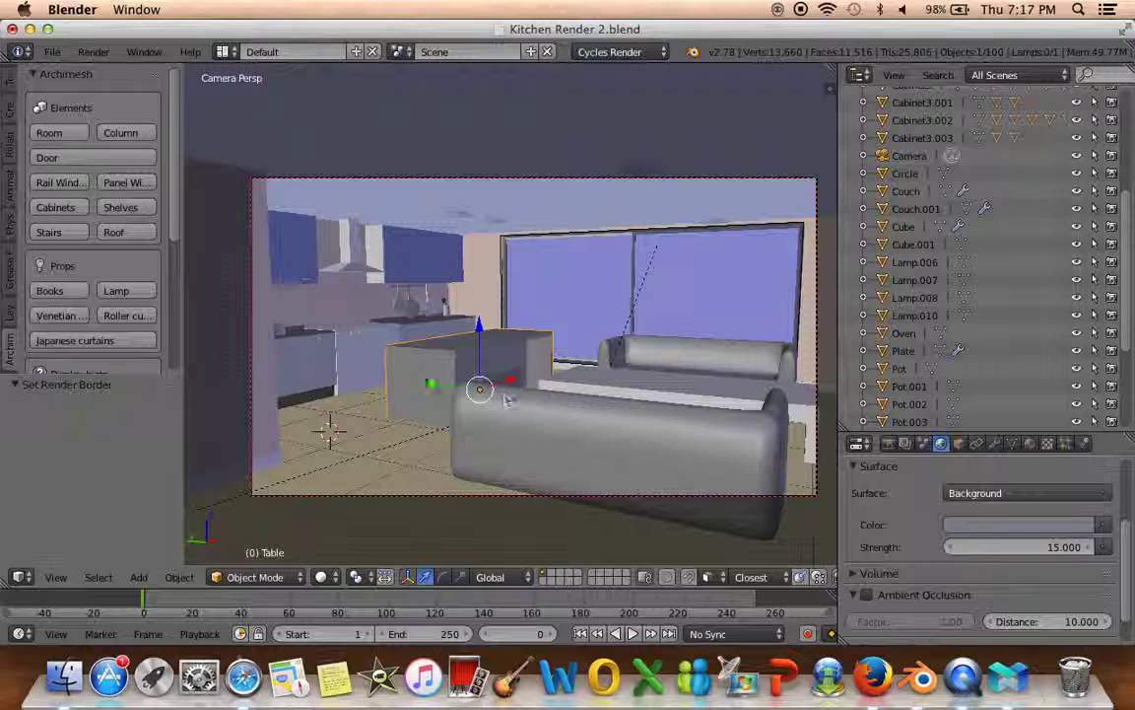
left_click(1031, 444)
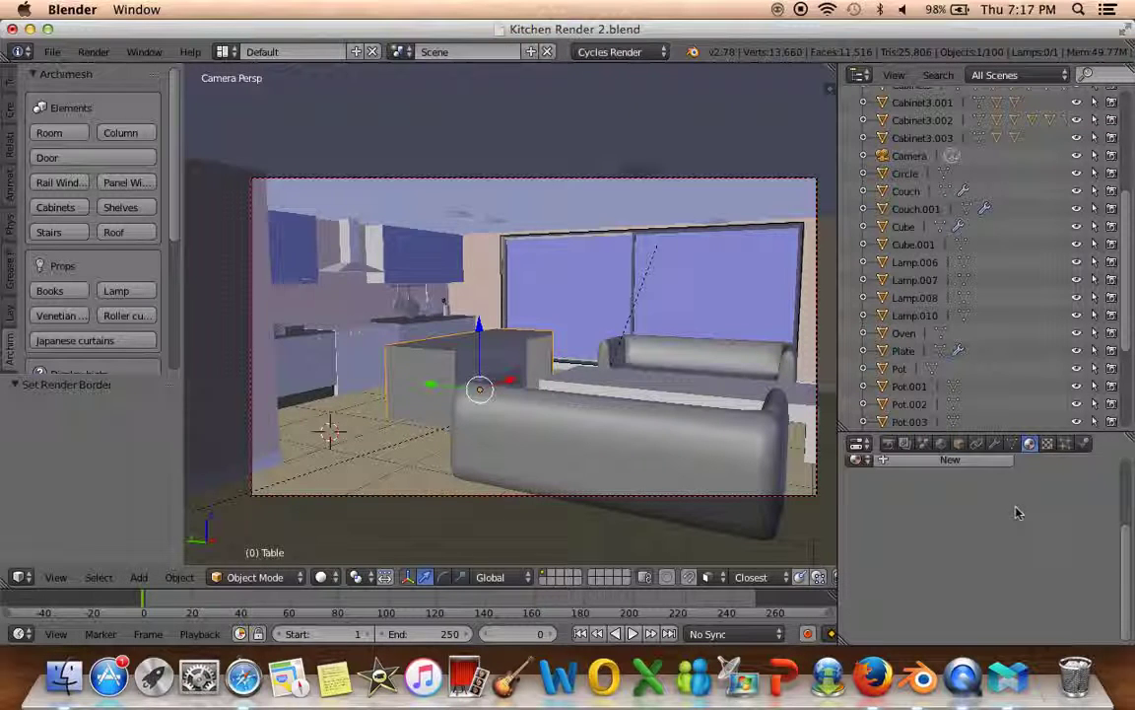
left_click(953, 562)
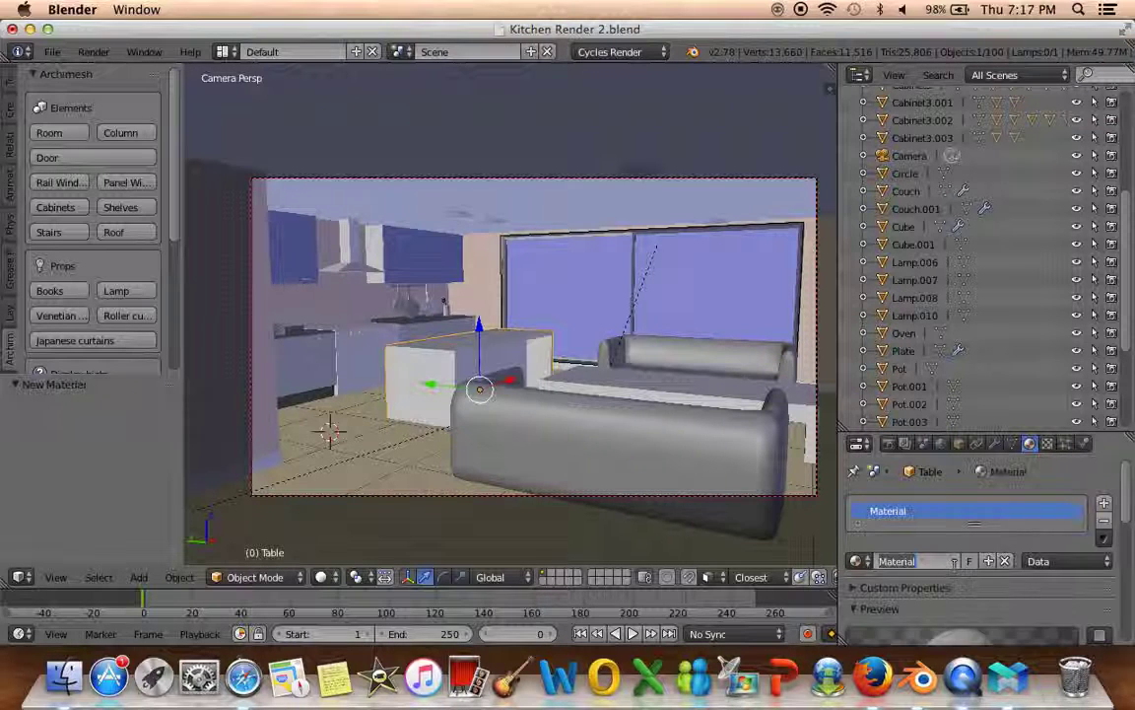
type("Table")
key("Return")
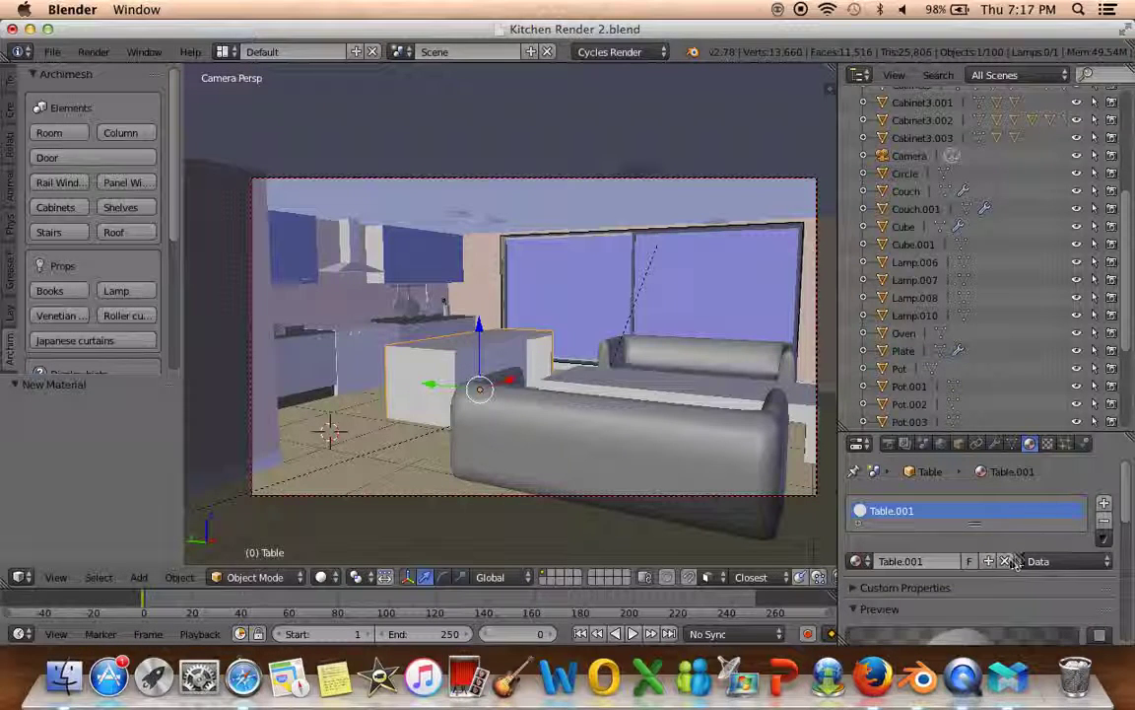
Unlink the new Table.001 material and assign the existing Table material instead
left_click(1005, 561)
left_click(857, 561)
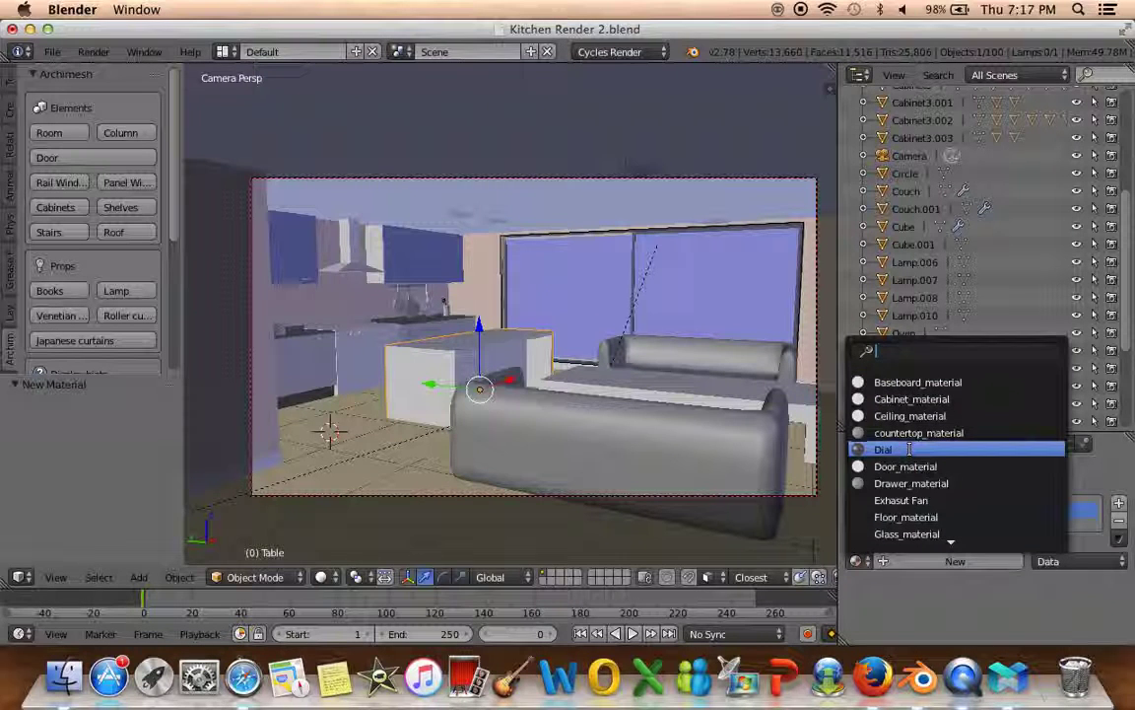
scroll(917, 528, "down", 2)
scroll(916, 530, "down", 3)
scroll(916, 532, "down", 1)
scroll(915, 533, "down", 2)
scroll(915, 534, "down", 3)
scroll(916, 533, "down", 1)
scroll(916, 531, "down", 2)
scroll(914, 522, "down", 1)
left_click(914, 517)
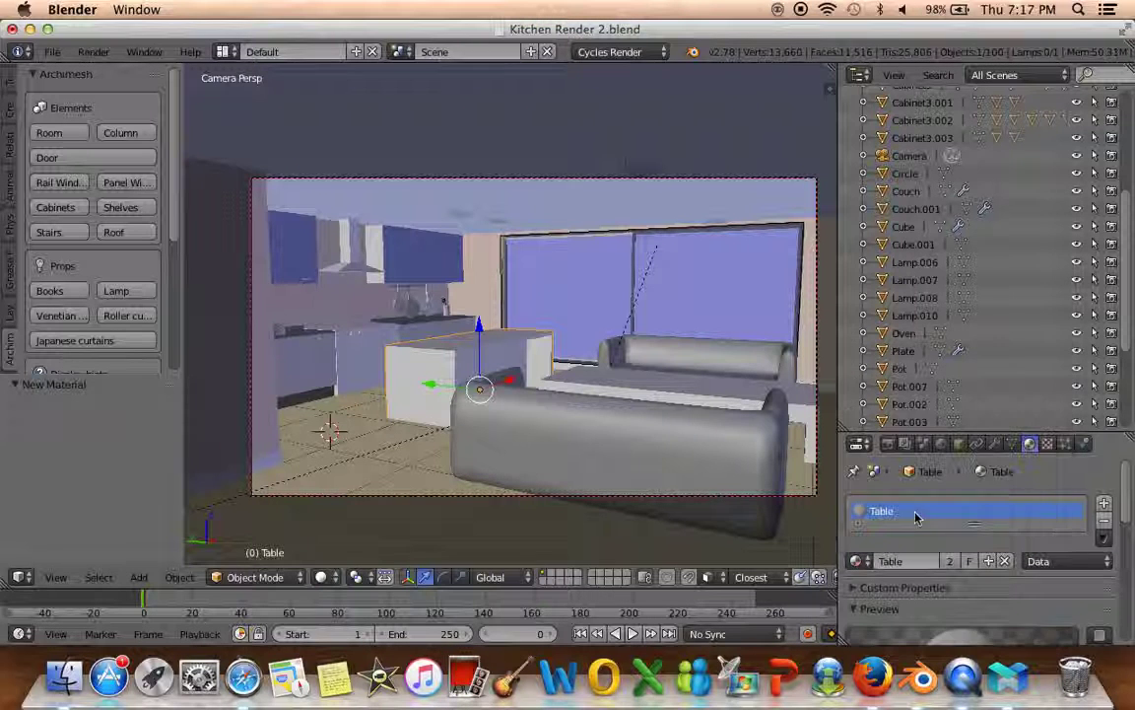
scroll(915, 523, "down", 2)
scroll(905, 552, "down", 4)
scroll(903, 562, "down", 2)
scroll(903, 562, "down", 2)
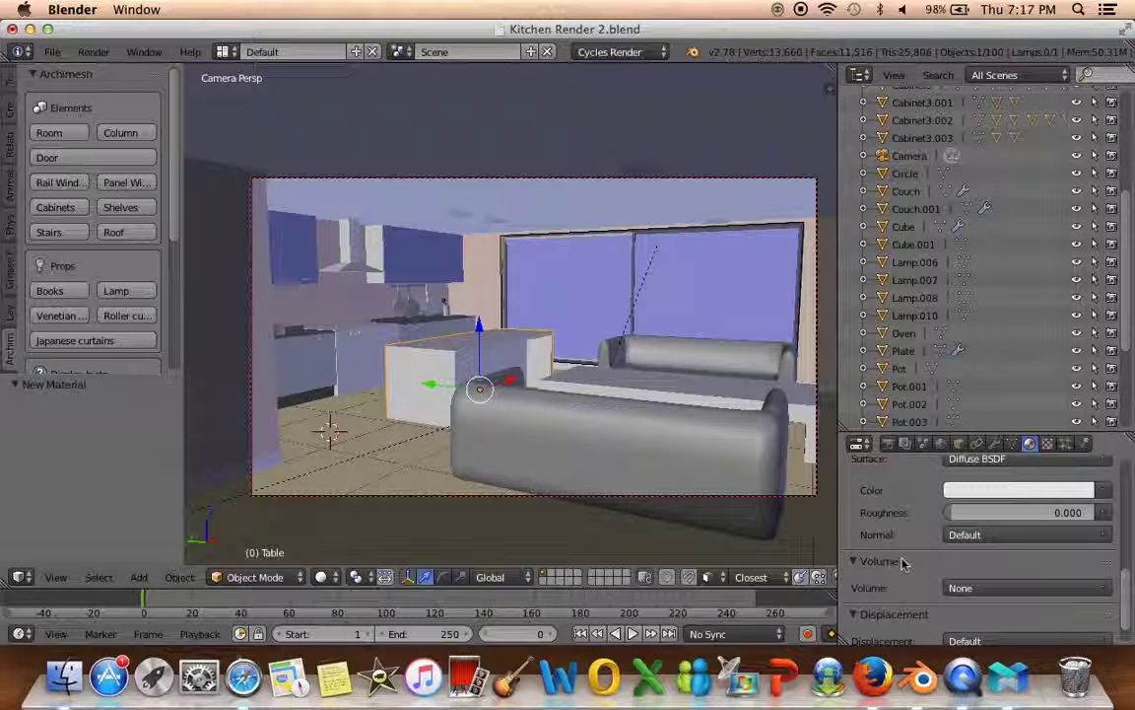
Check the object behind the couch, then reselect the table
right_click(647, 391)
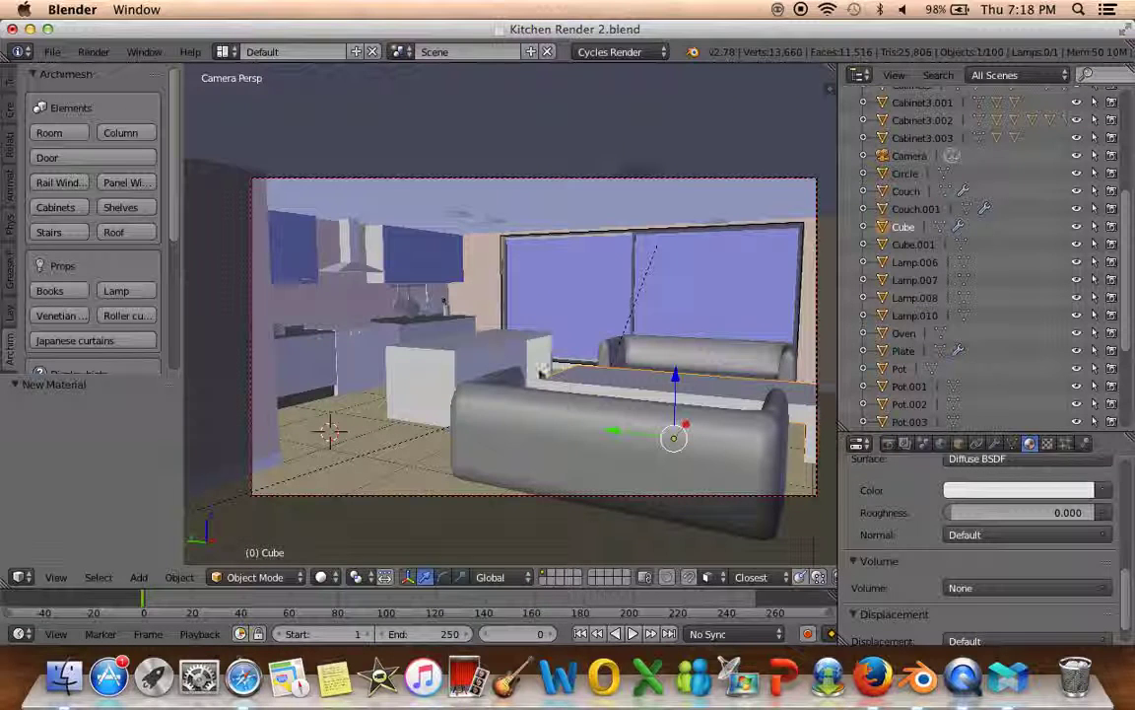
right_click(493, 365)
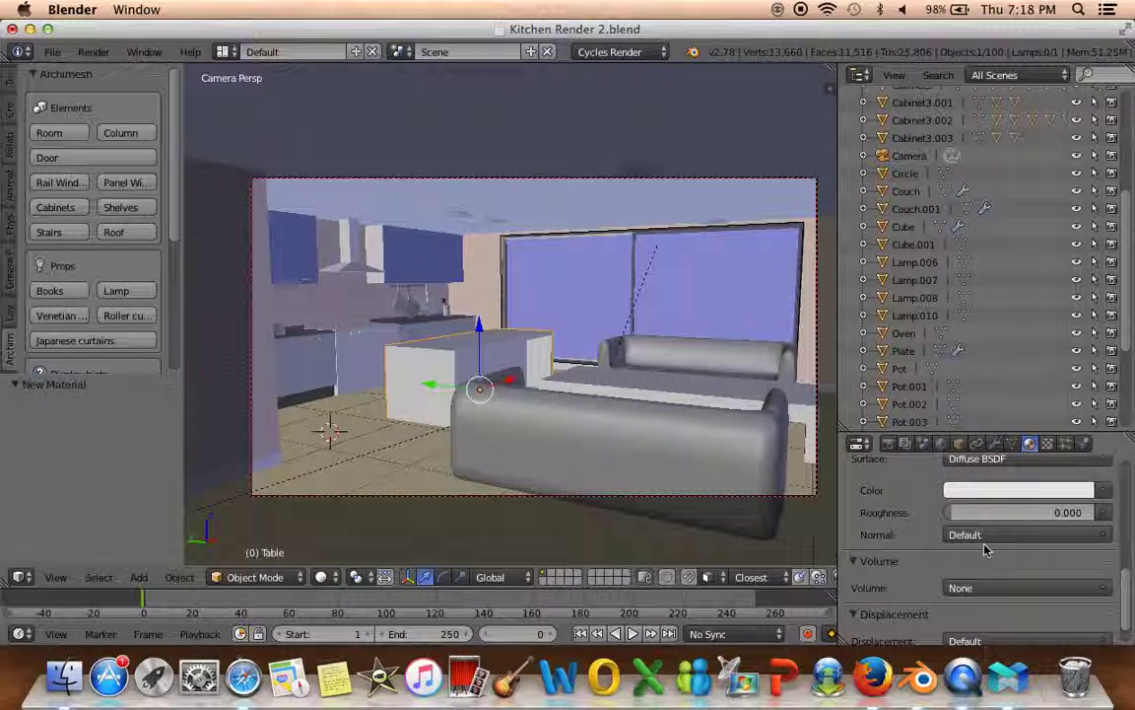
scroll(1015, 545, "up", 2)
left_click(223, 52)
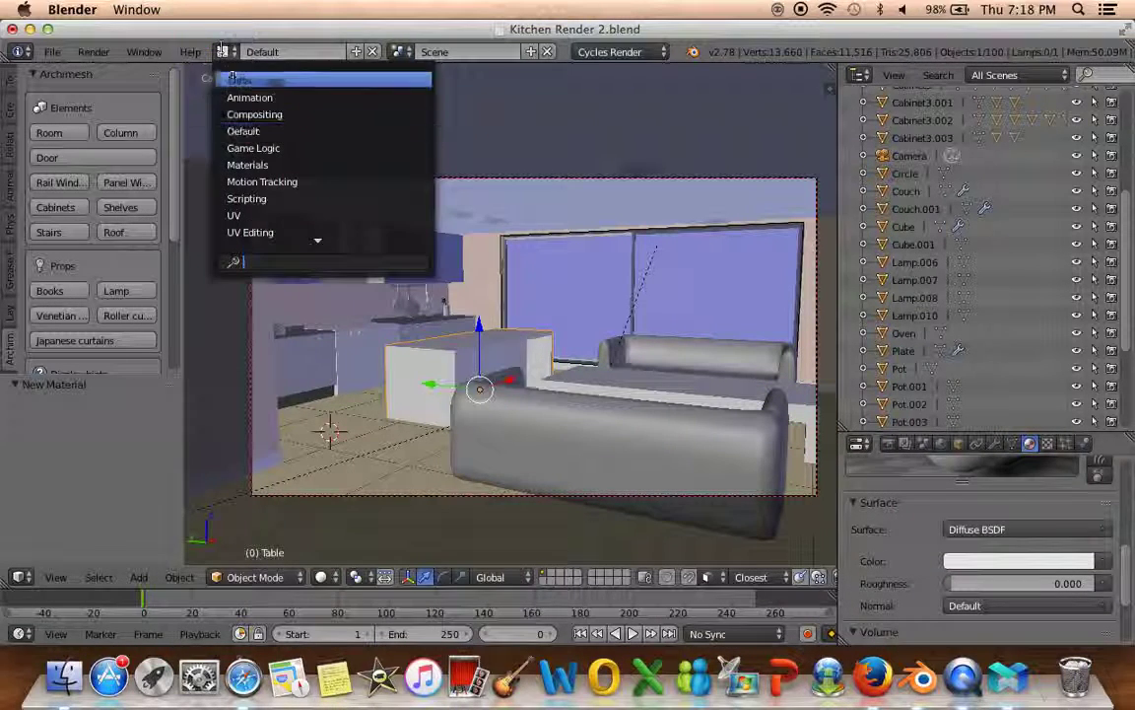
In the Materials layout, insert a Mix Shader onto the Diffuse BSDF's output link
left_click(247, 165)
scroll(372, 481, "down", 1)
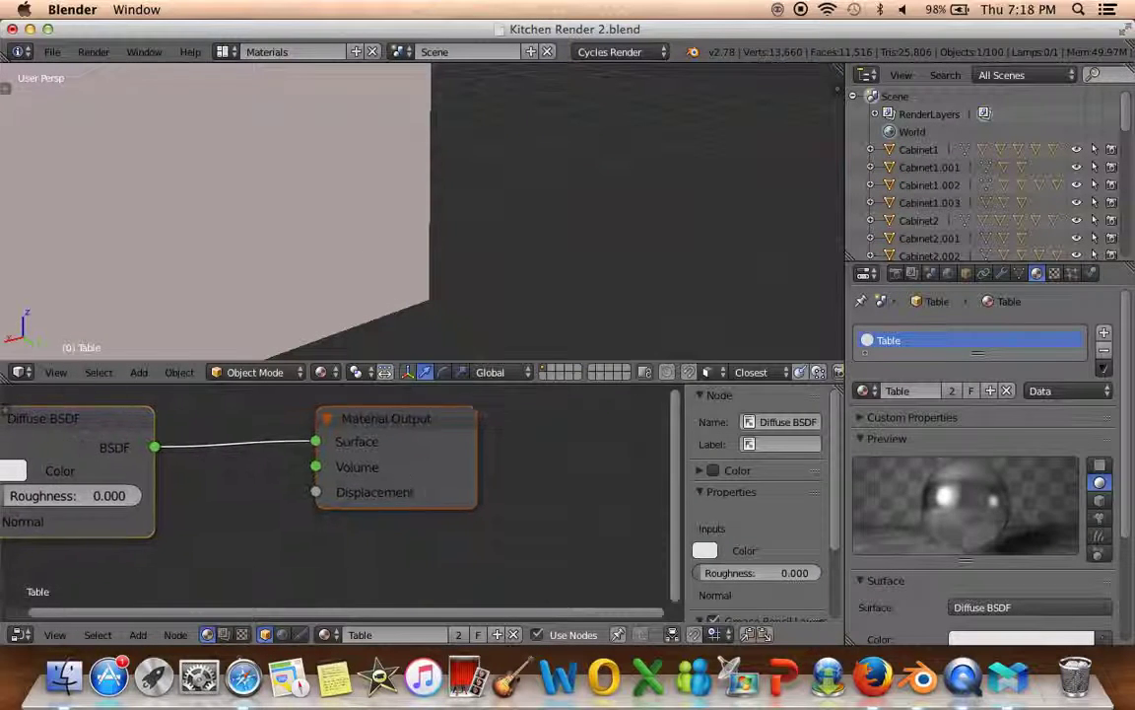
scroll(398, 481, "down", 2)
middle_click_drag(210, 497, 377, 475)
key("shift+a")
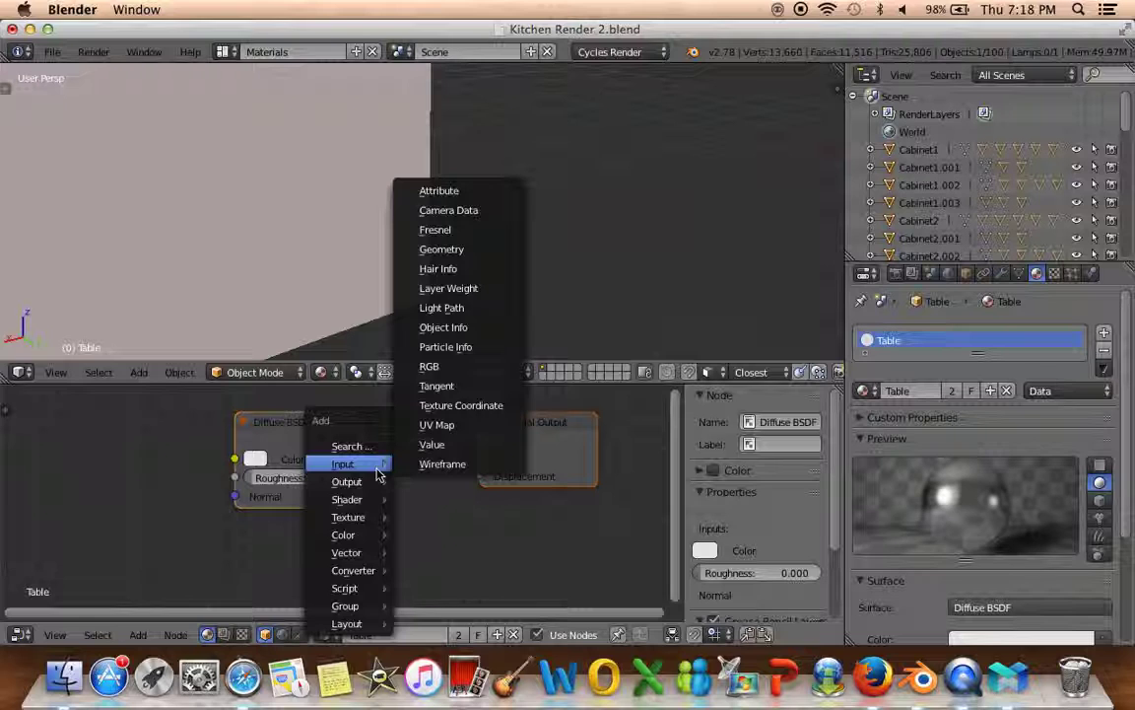
left_click(372, 446)
type("mix")
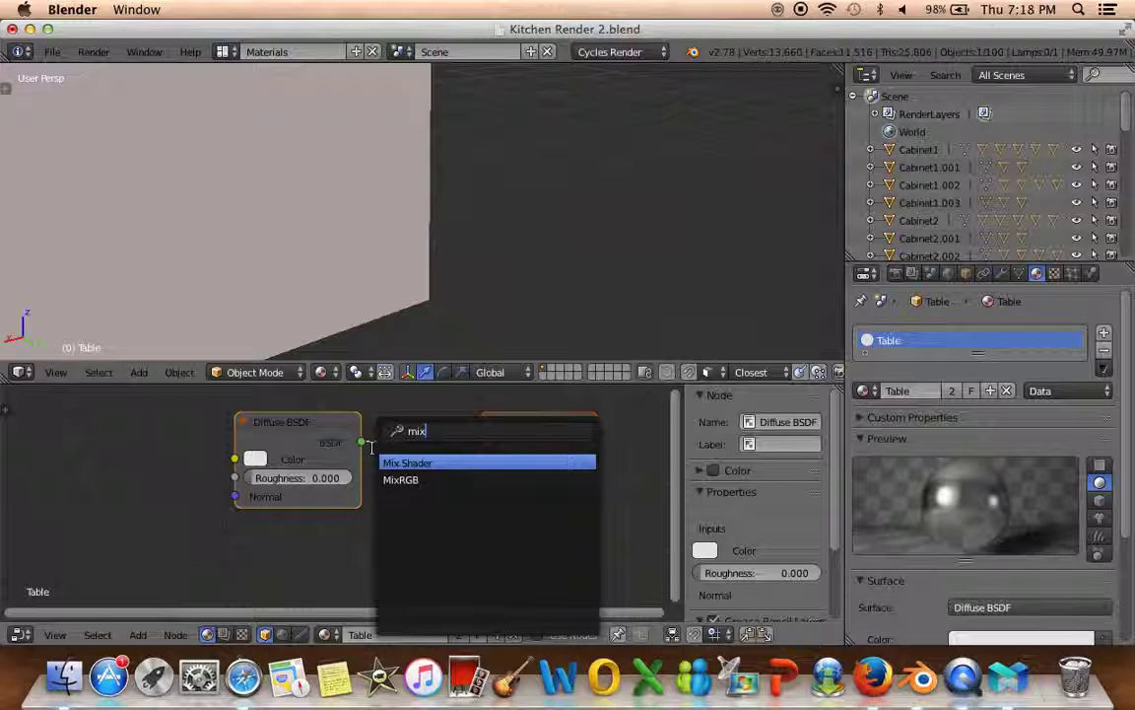
key("Return")
left_click(413, 439)
Add a Glossy BSDF into the Mix Shader's second input and set Fac to 0.9
key("shift+a")
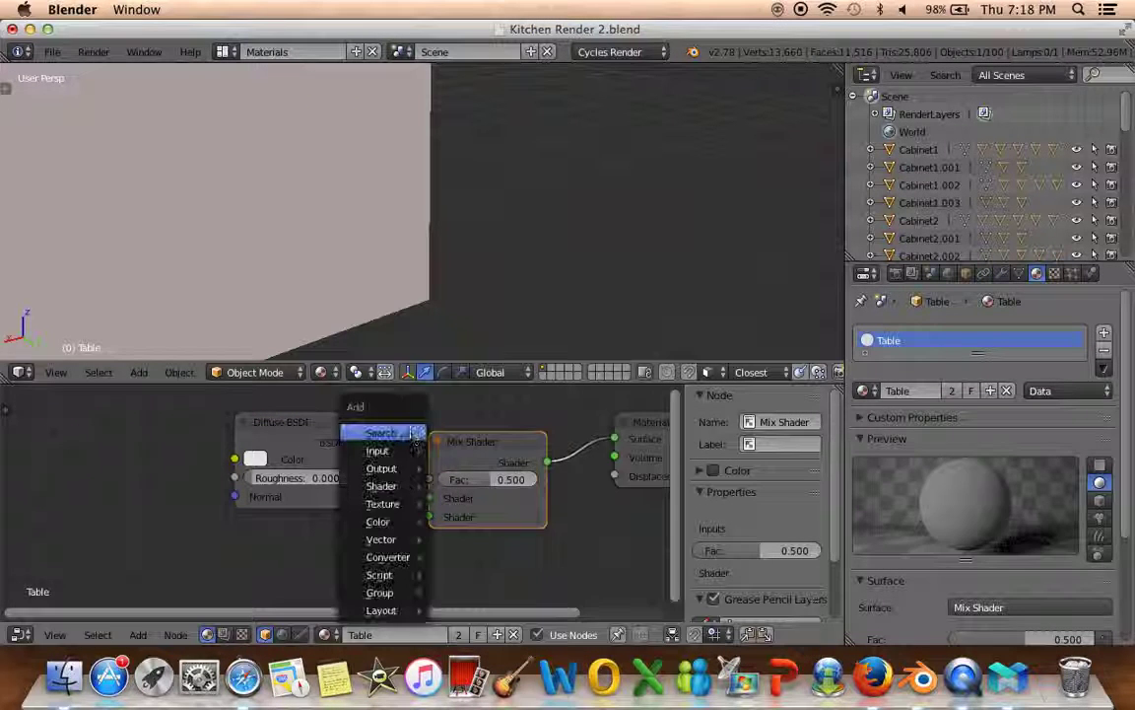
left_click(404, 432)
type("glossy")
key("Return")
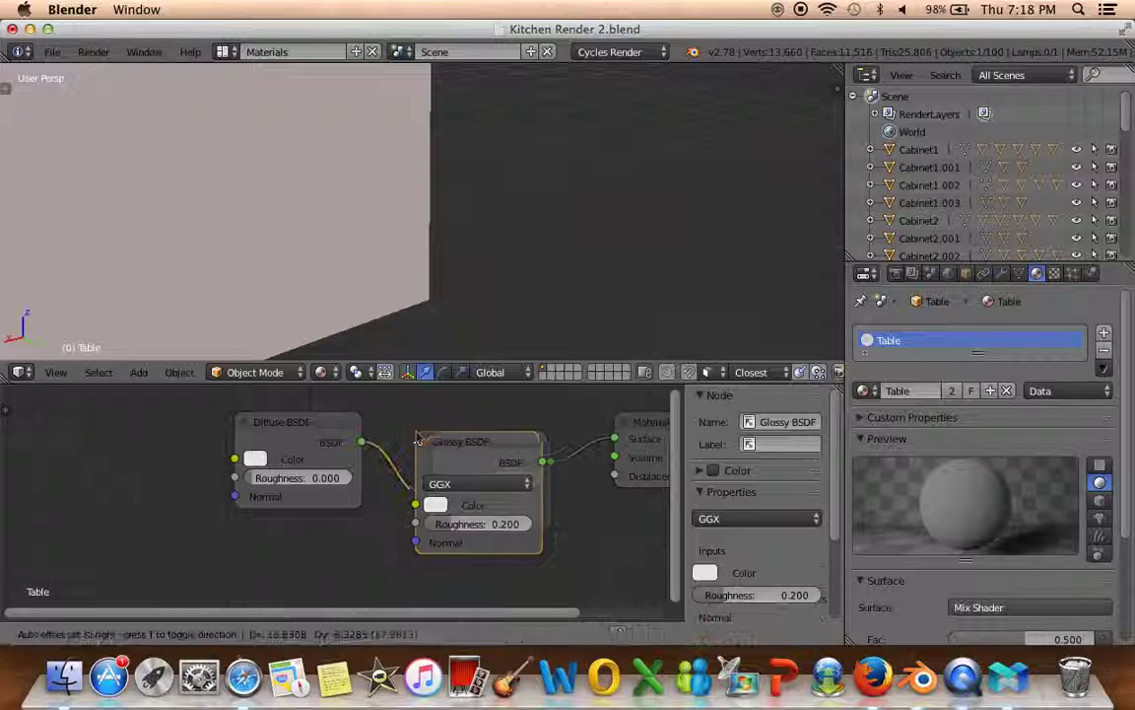
left_click(286, 562)
left_click_drag(339, 551, 429, 516)
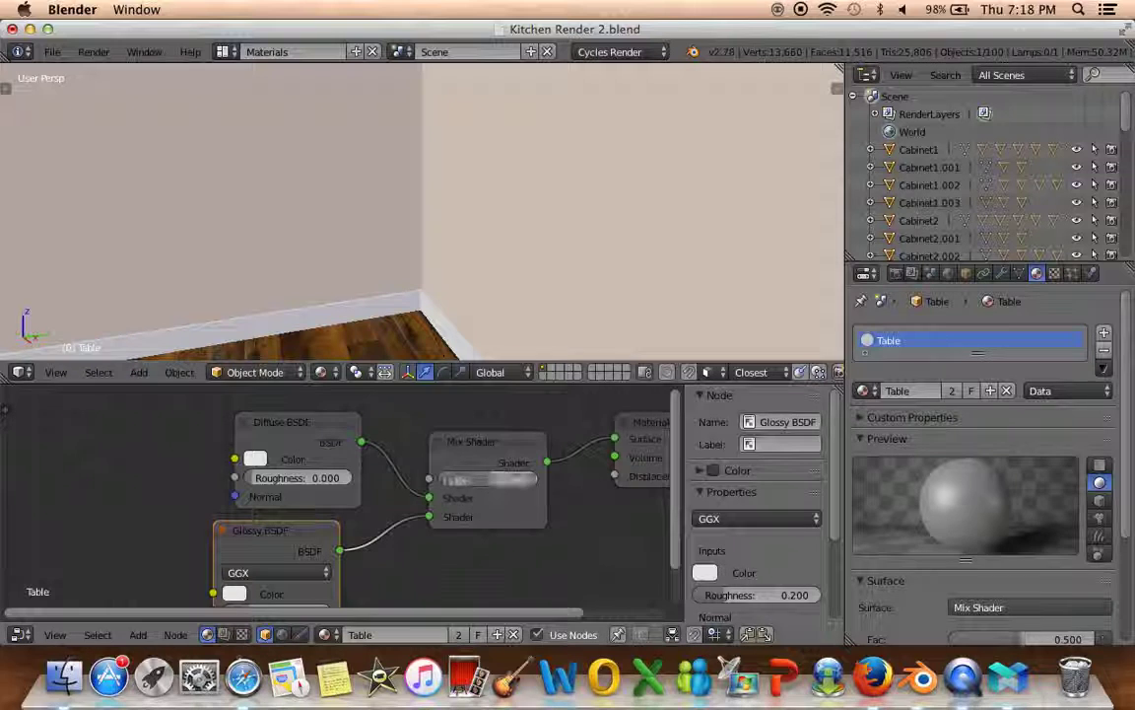
mouse_move(492, 480)
left_mouse_down()
mouse_move(467, 482)
mouse_move(524, 480)
left_mouse_up()
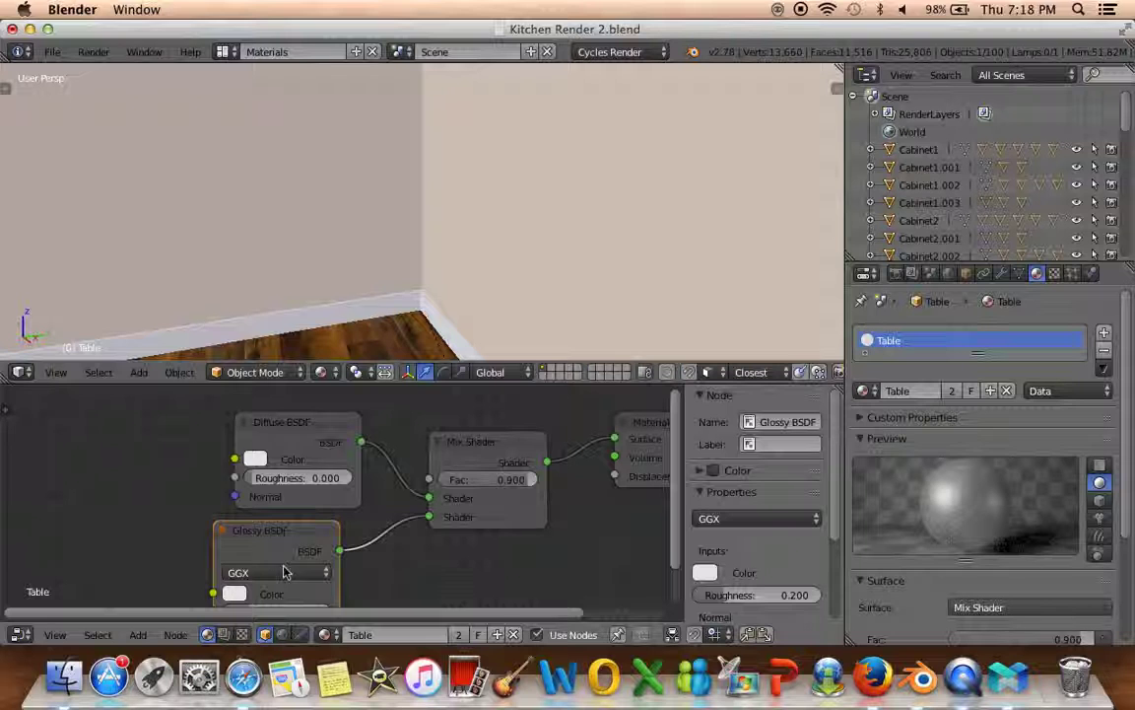
Set the Glossy BSDF to Beckmann with roughness 0.233 and a pure white colour
left_click(278, 573)
left_click(279, 537)
middle_click_drag(355, 570, 394, 479)
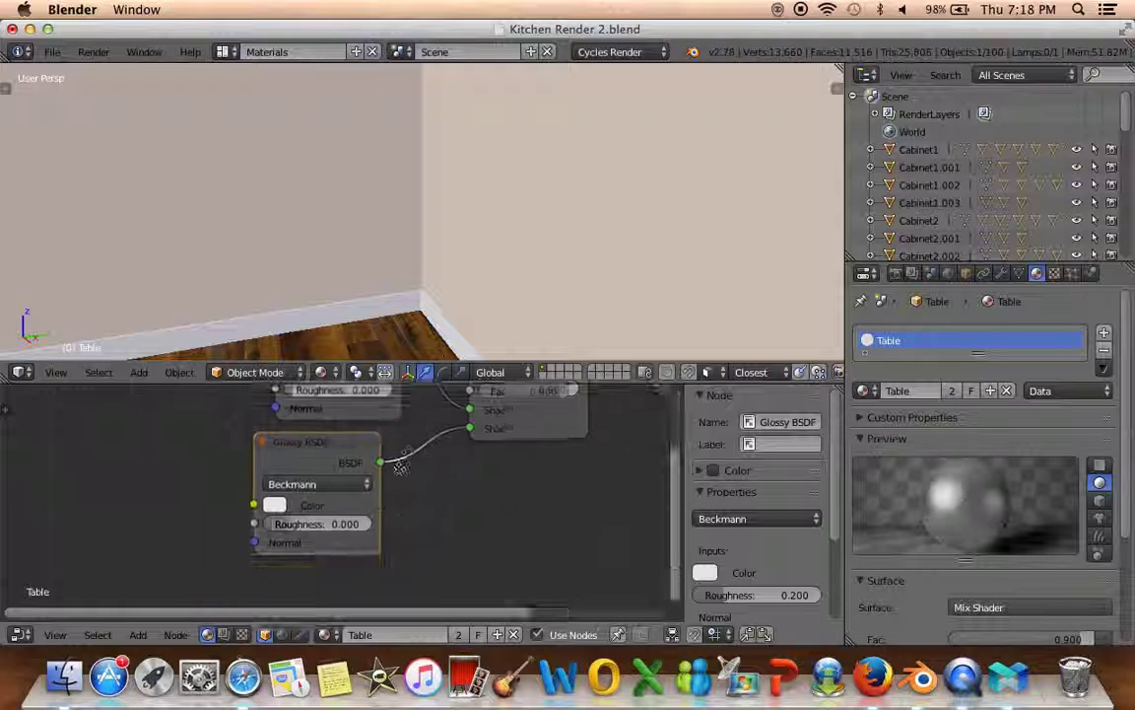
mouse_move(314, 520)
left_mouse_down()
mouse_move(296, 520)
mouse_move(340, 520)
left_mouse_up()
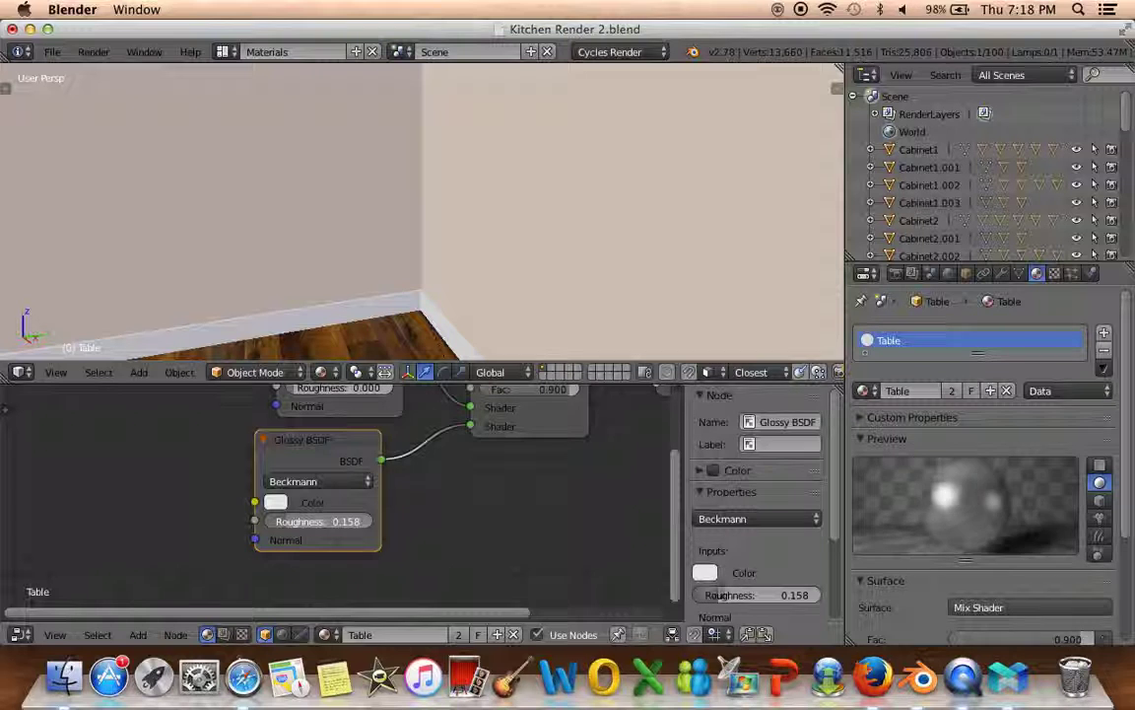
scroll(473, 535, "up", 1)
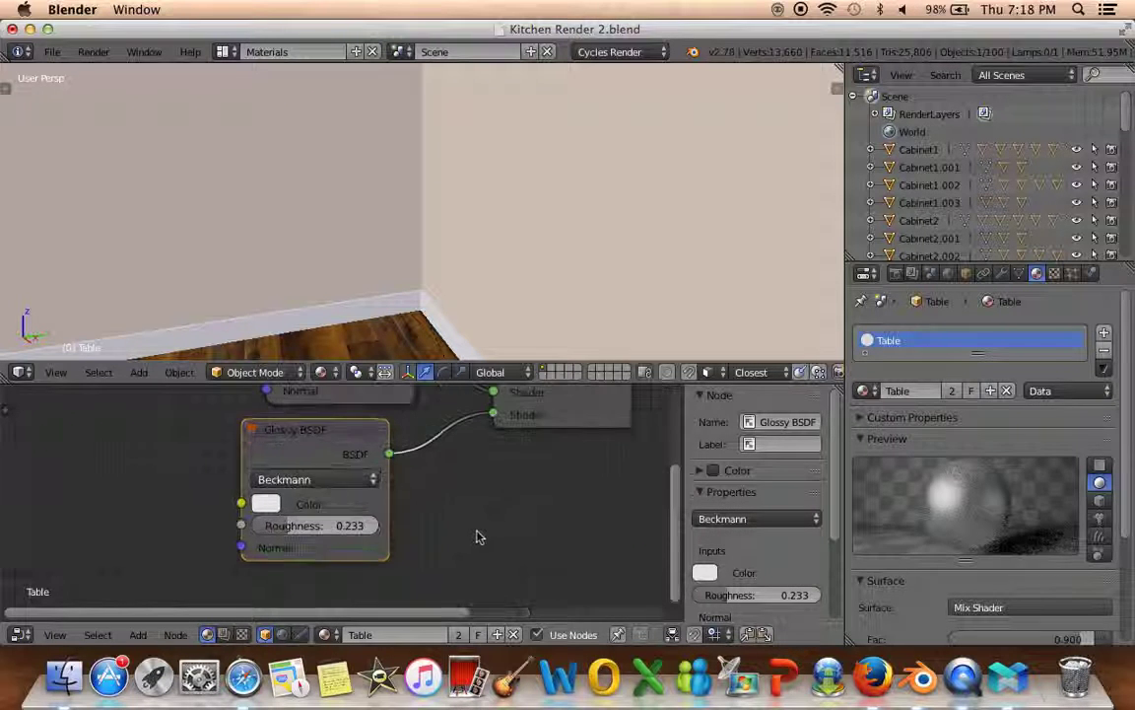
left_click(265, 505)
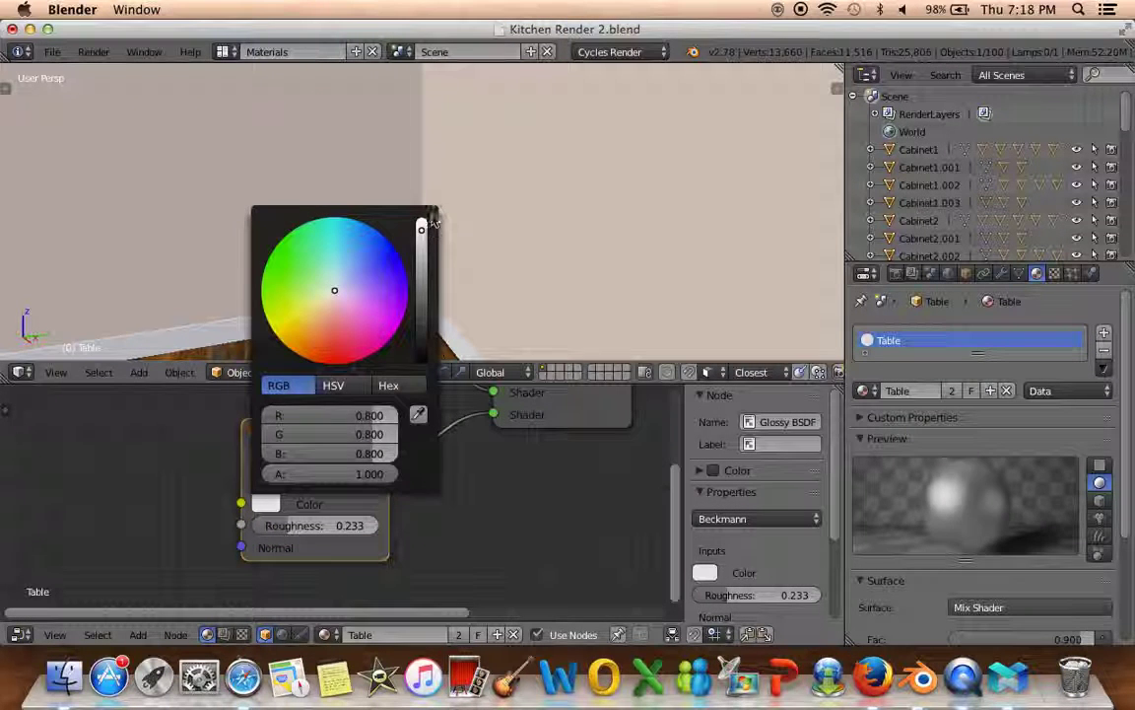
left_click_drag(421, 229, 382, 205)
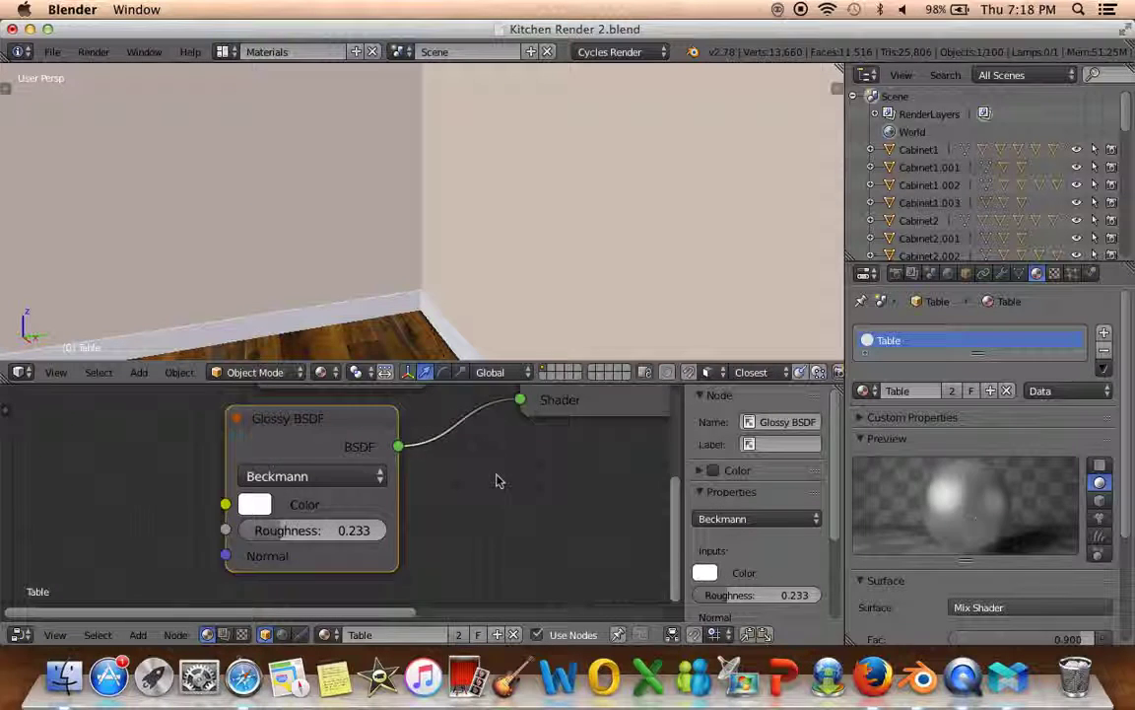
Lower the Mix Shader factor to 0.264 and recentre the node view
scroll(498, 481, "down", 3)
middle_click_drag(469, 469, 430, 559)
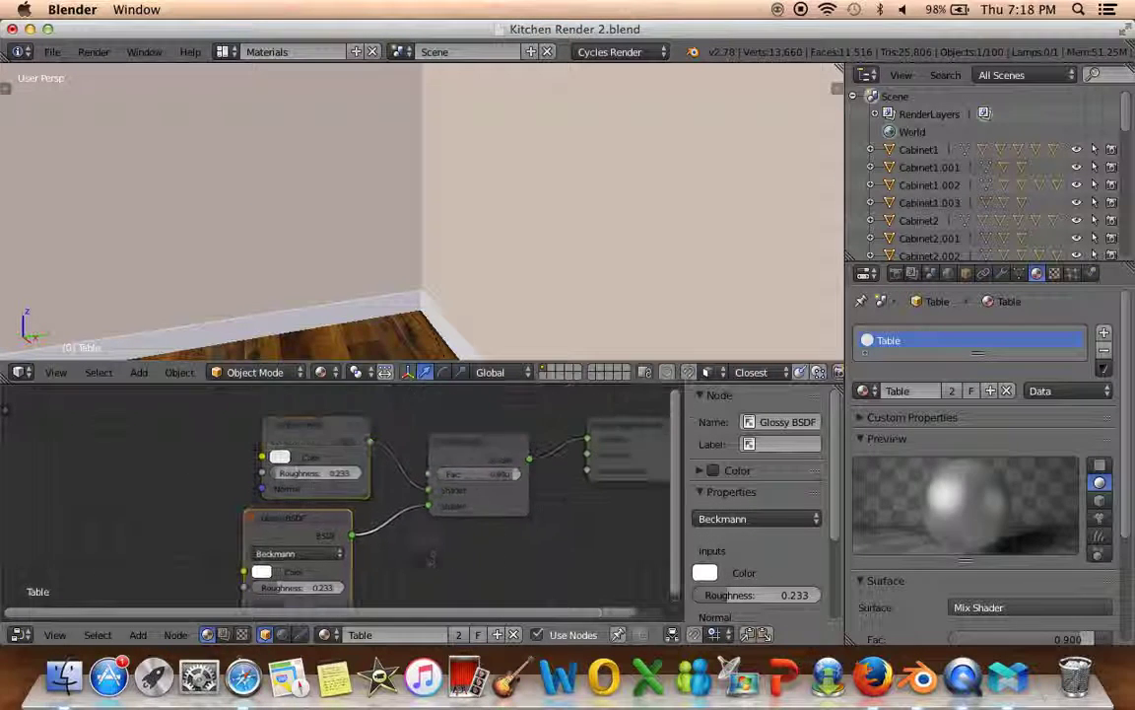
left_click(279, 457)
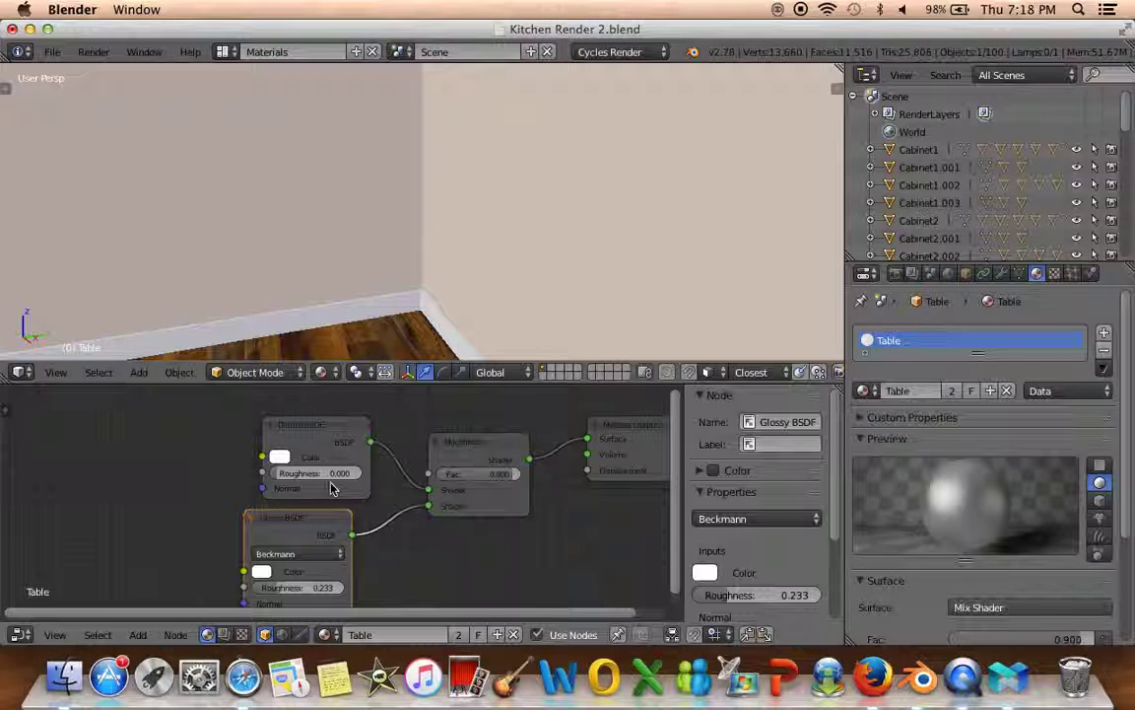
left_click_drag(498, 474, 467, 476)
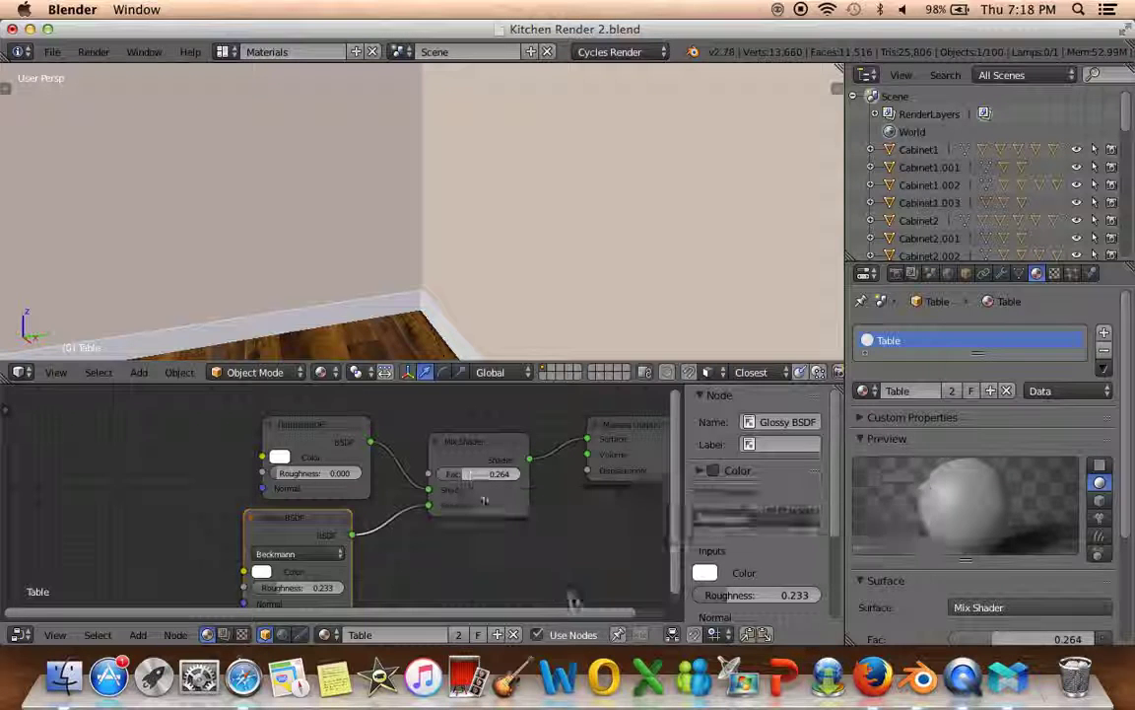
middle_click_drag(538, 588, 471, 575)
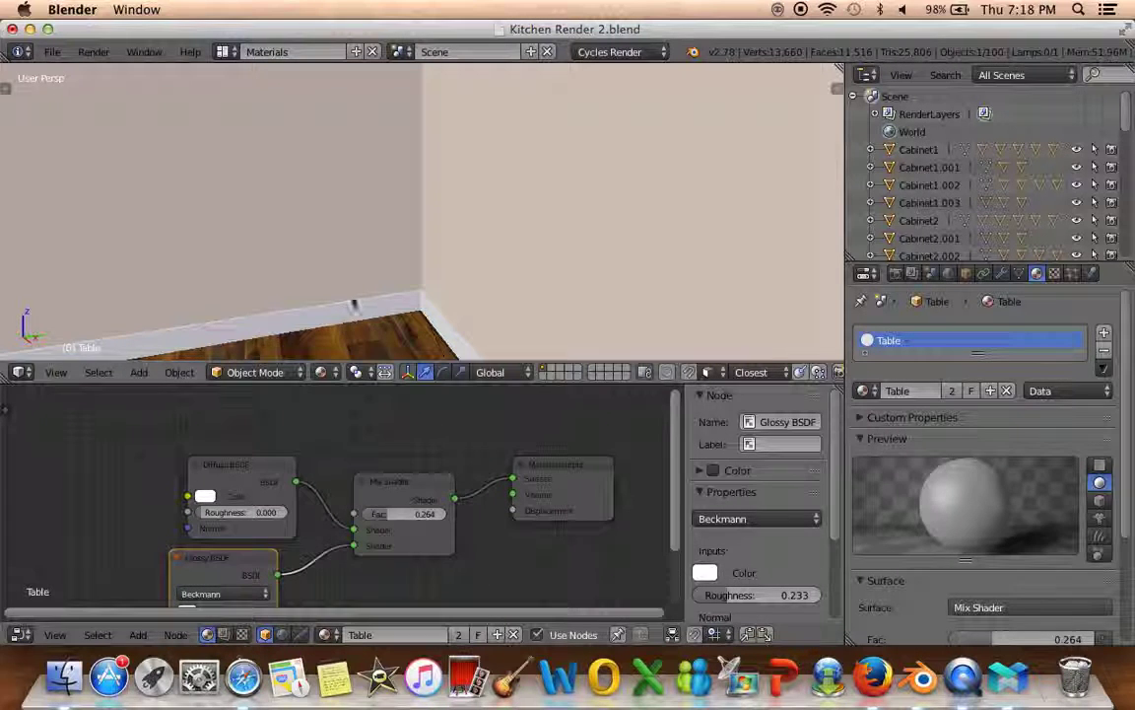
middle_click_drag(354, 301, 418, 299)
left_click(224, 52)
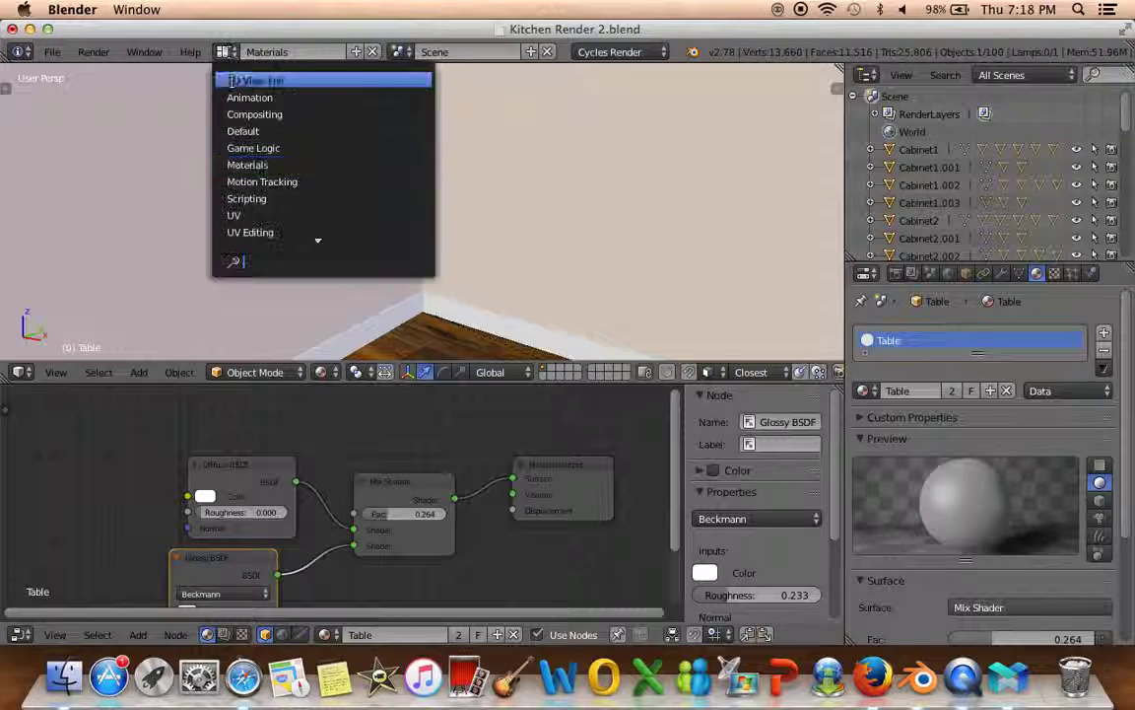
Go back to the Default layout, render the camera view live in Cycles, and show World properties
left_click(253, 129)
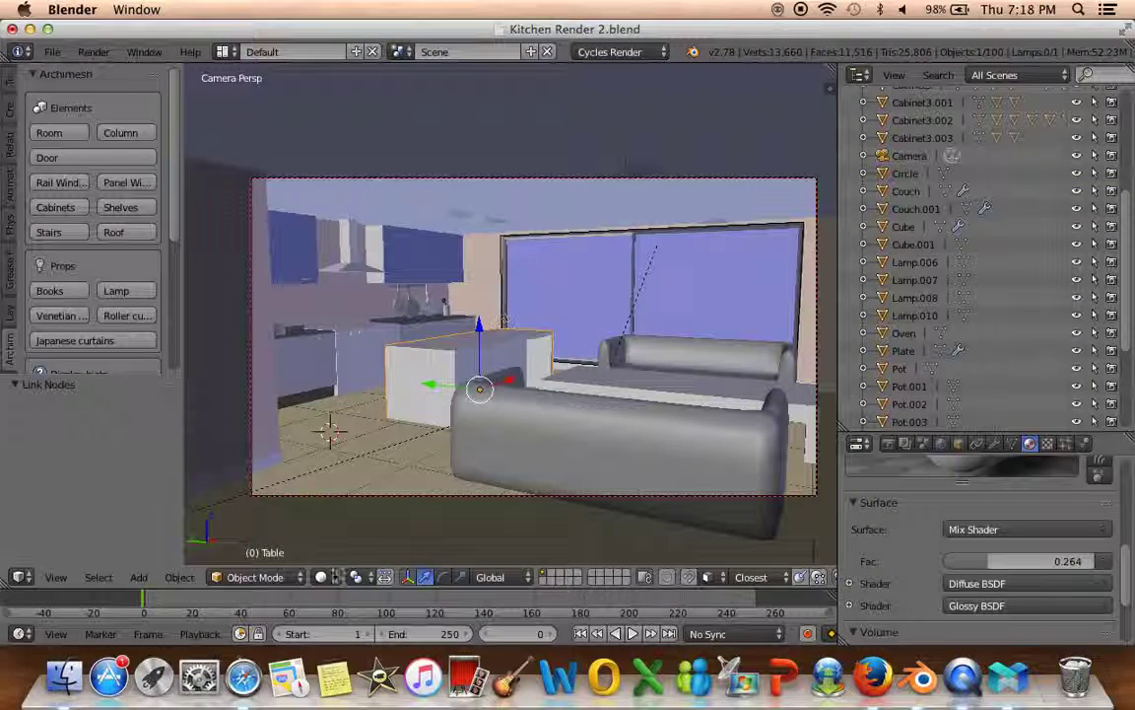
left_click(320, 576)
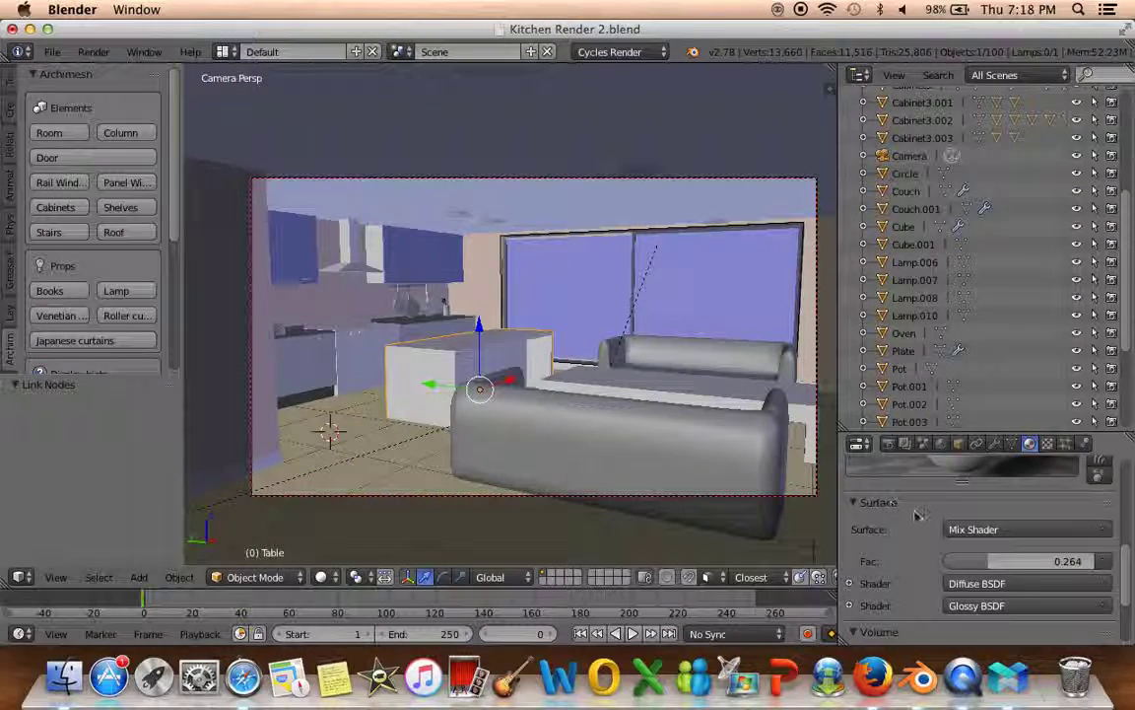
left_click(321, 577)
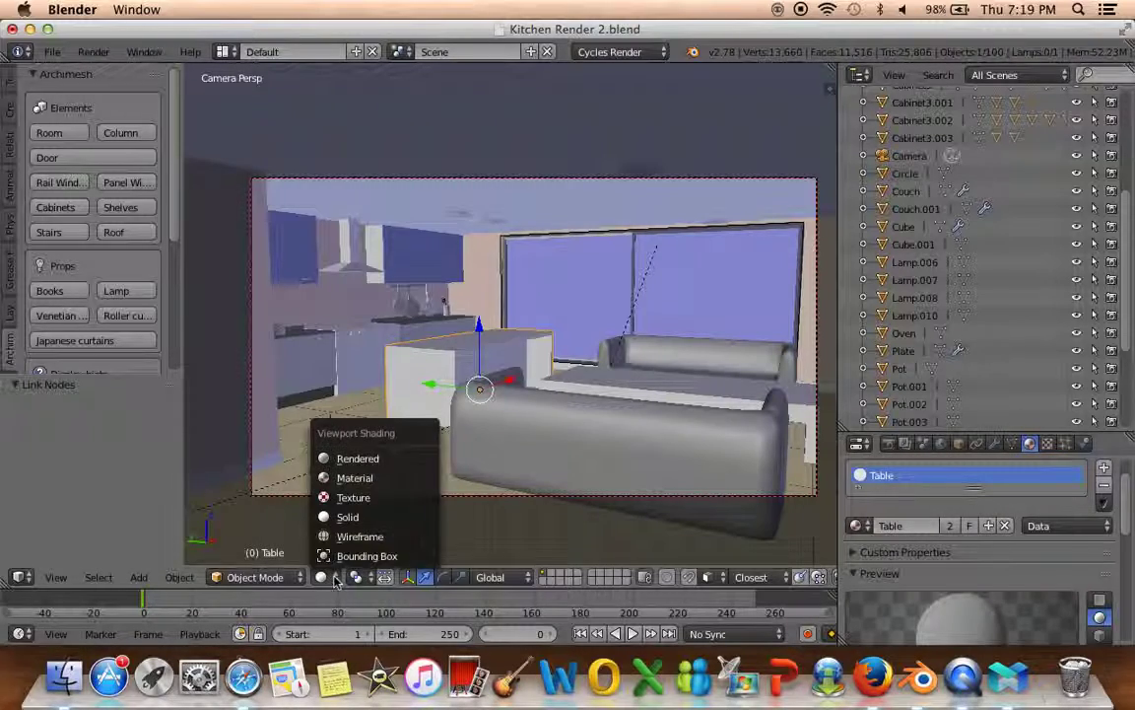
left_click(359, 458)
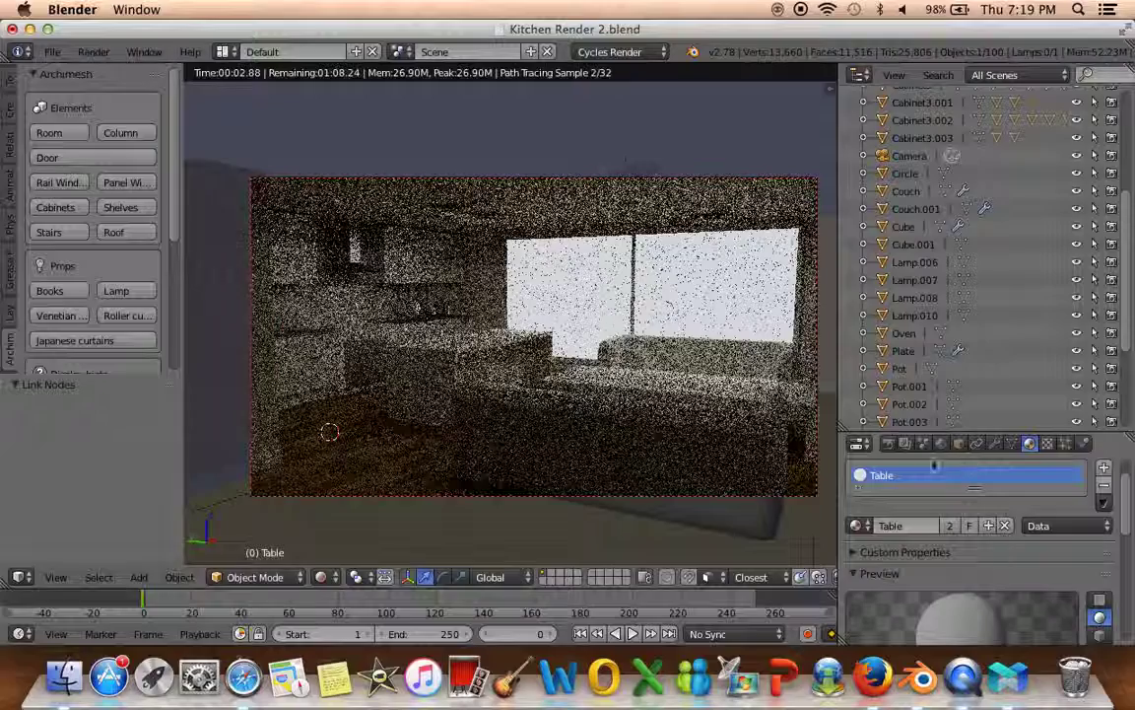
left_click(941, 444)
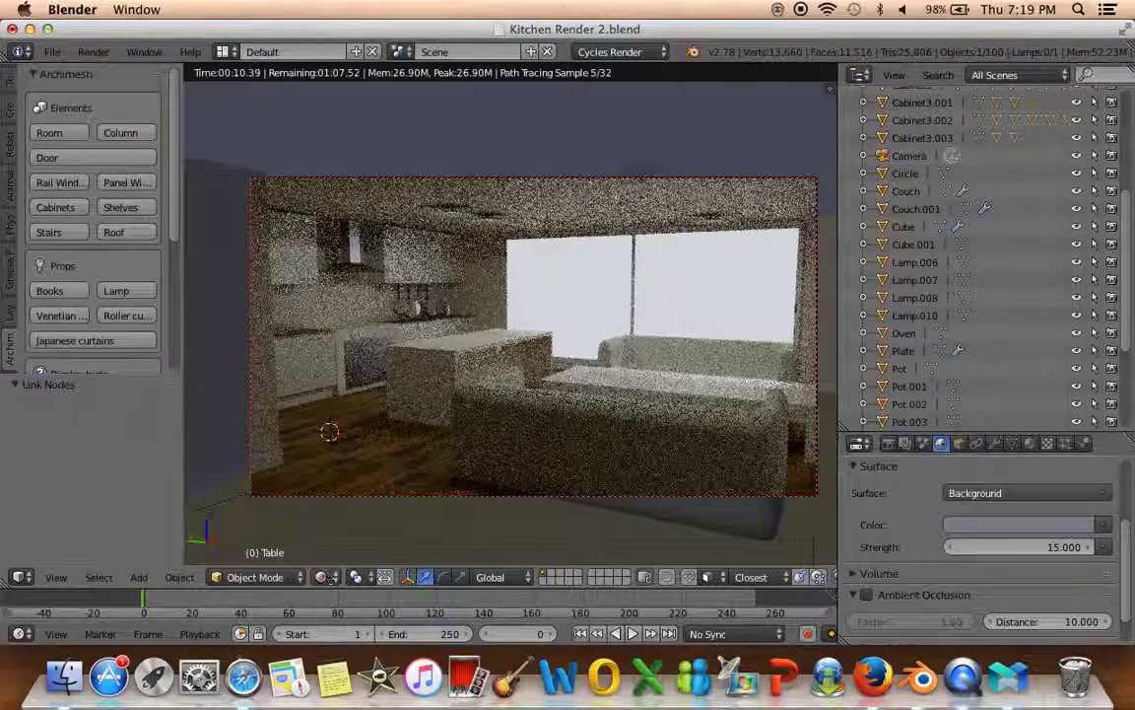
Set world strength to 3.000 and colour to pale blue (R 0.115, G 0.186, B 0.281)
left_click(1001, 546)
type("3")
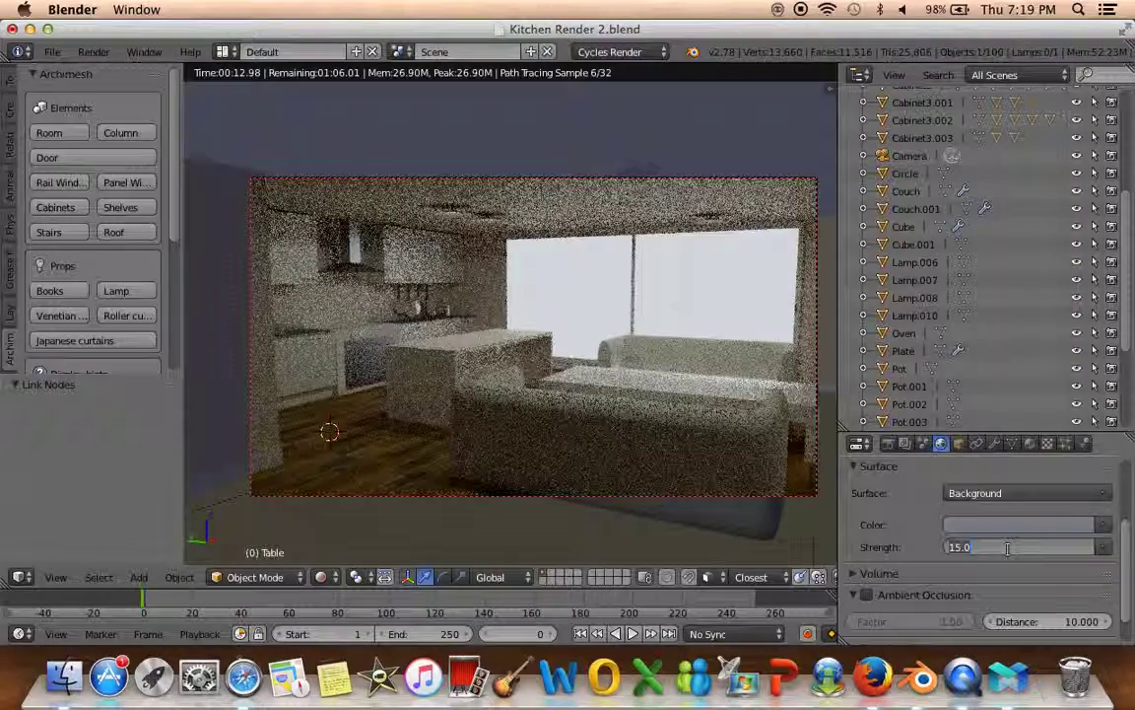
key("Return")
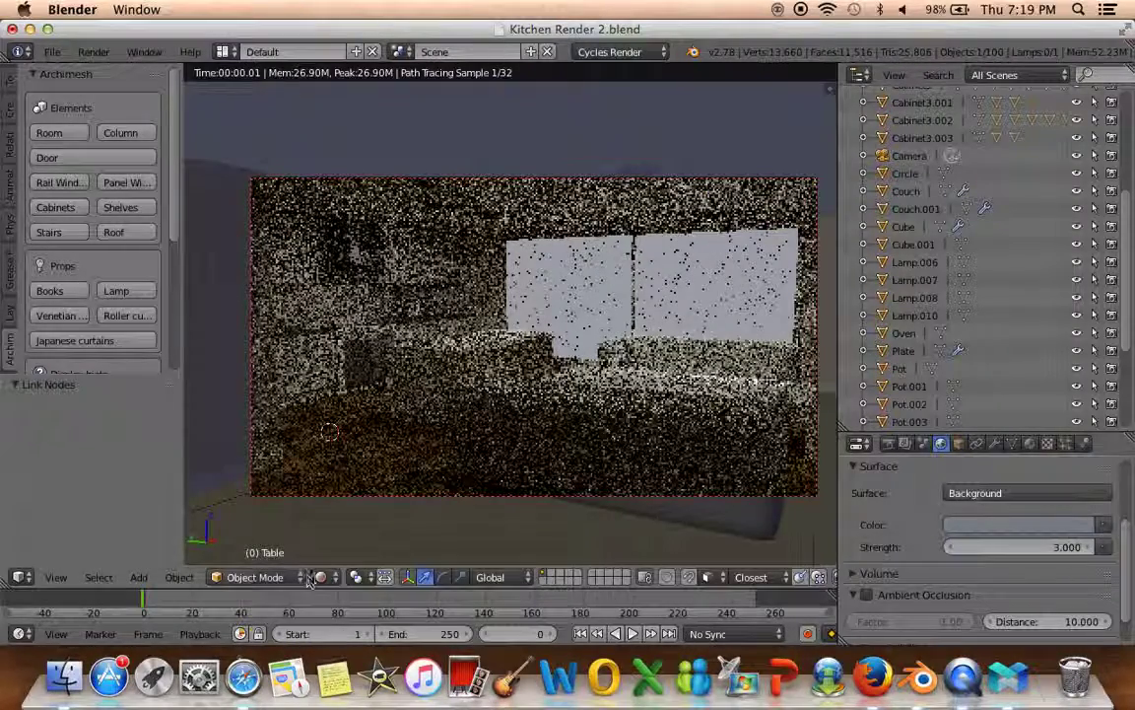
left_click(1020, 524)
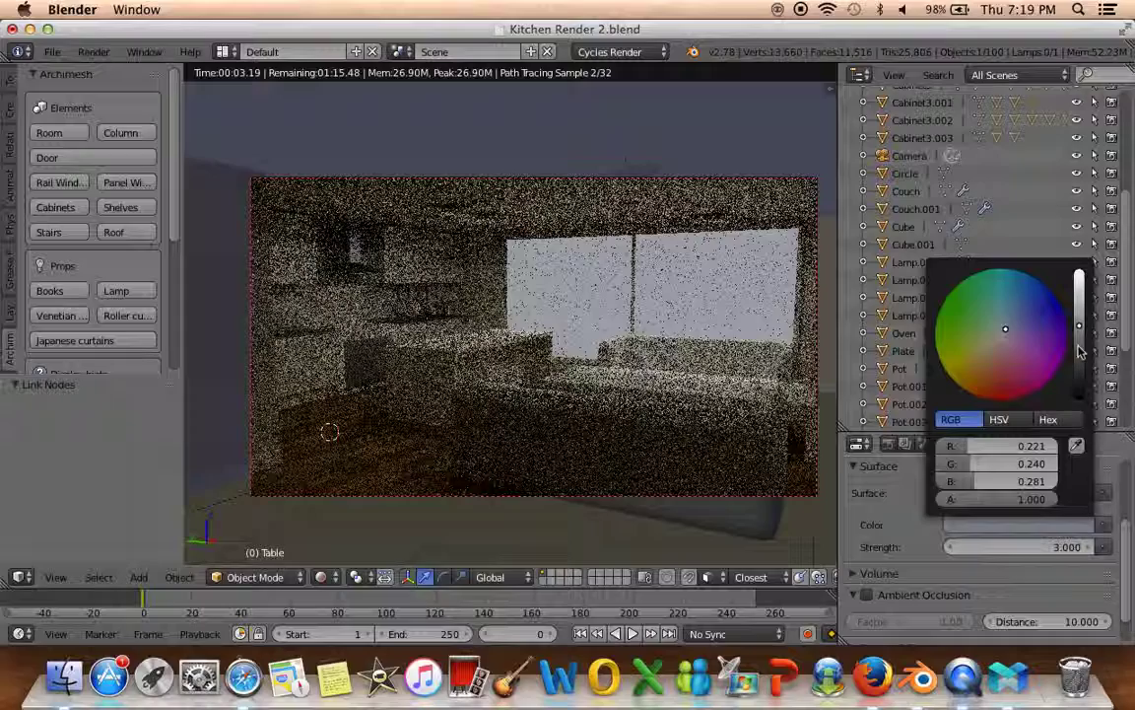
left_click(1028, 322)
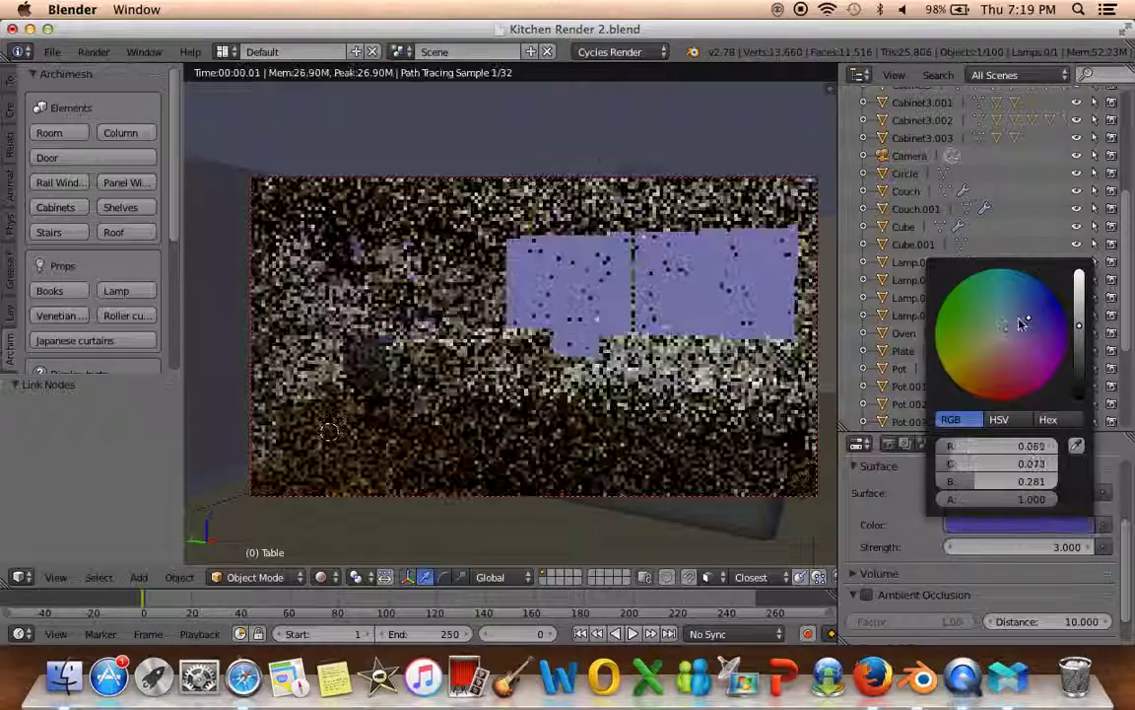
left_click(1008, 320)
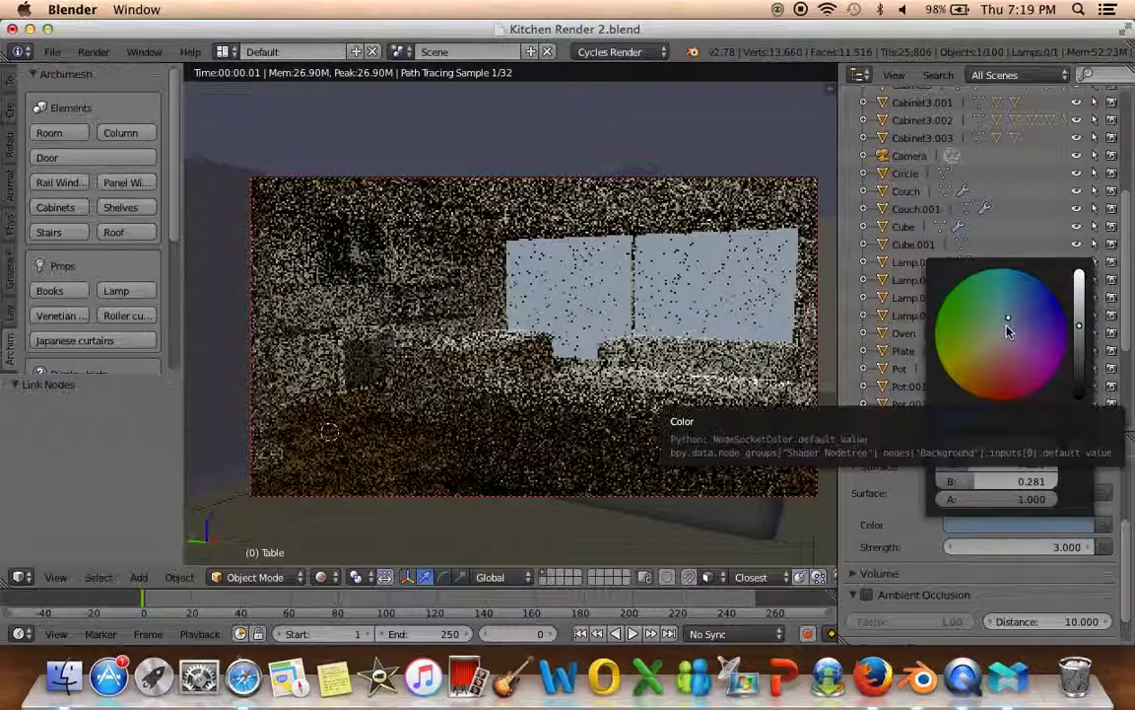
left_click_drag(1008, 332, 1008, 326)
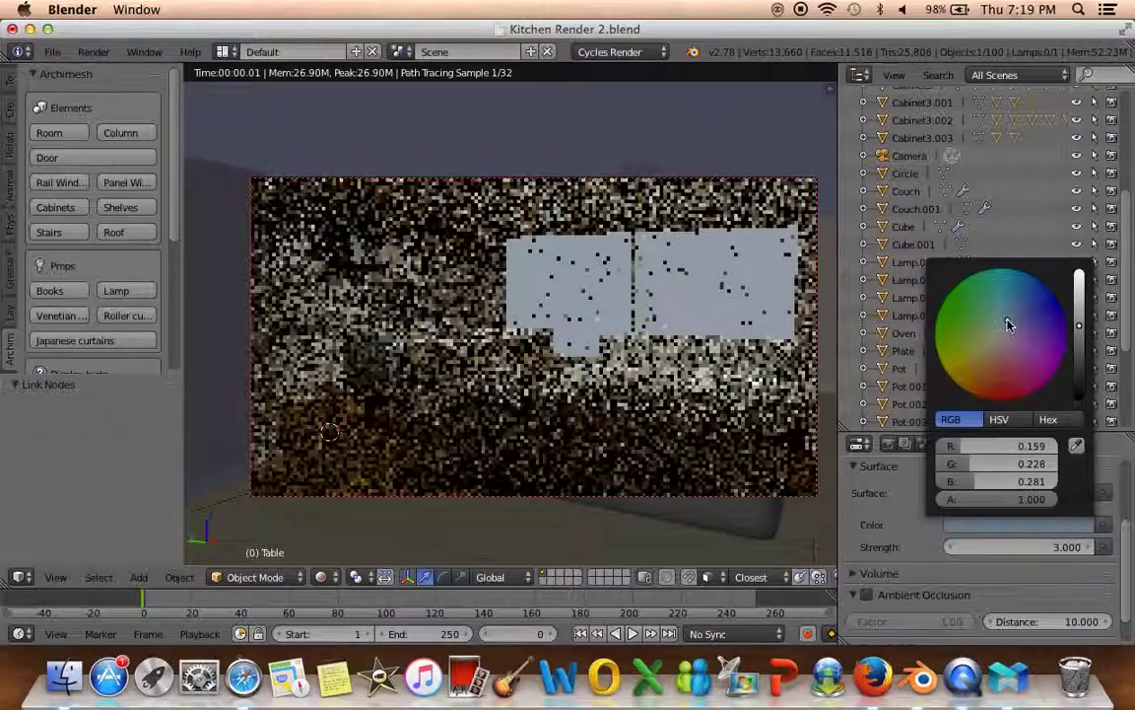
left_click(985, 524)
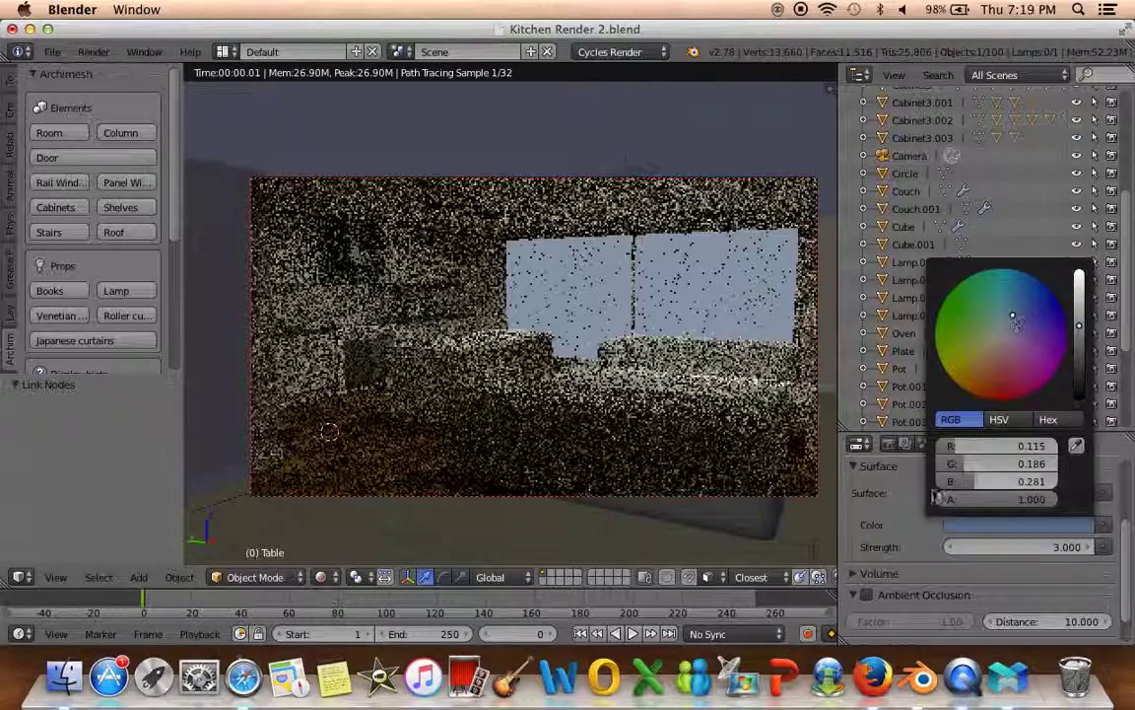
left_click(321, 577)
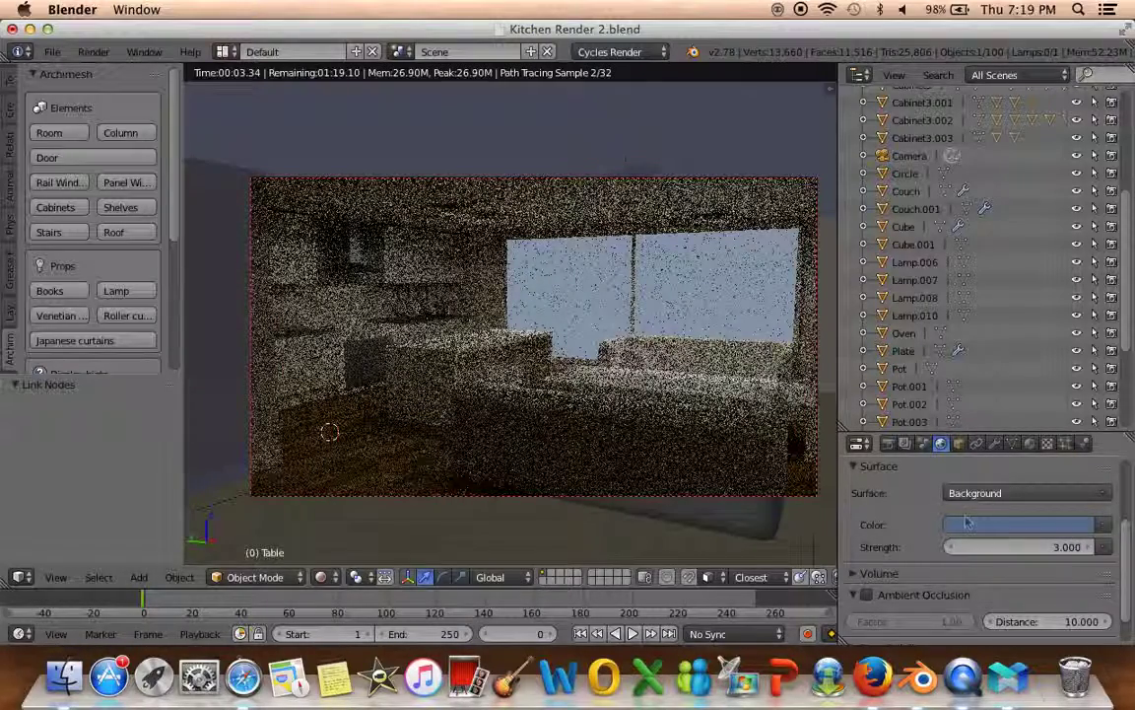
left_click(321, 577)
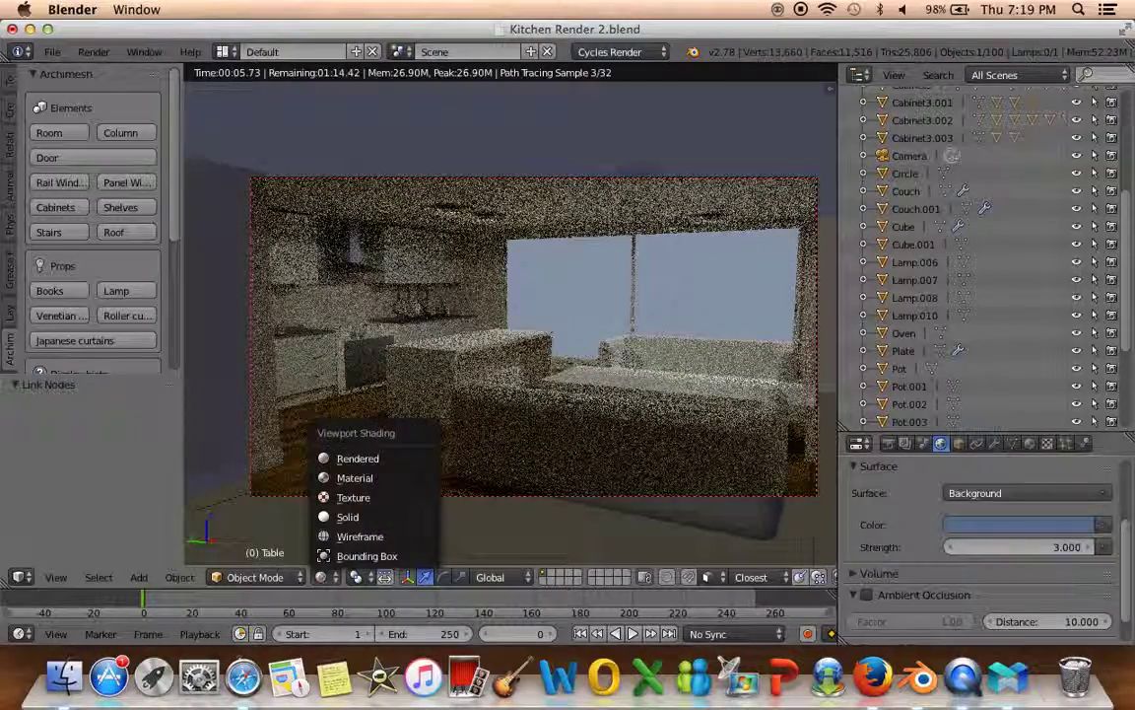
Return to Solid shading, deselect everything, and orbit out to view the room box from outside
left_click(384, 517)
middle_click_drag(384, 526, 412, 440)
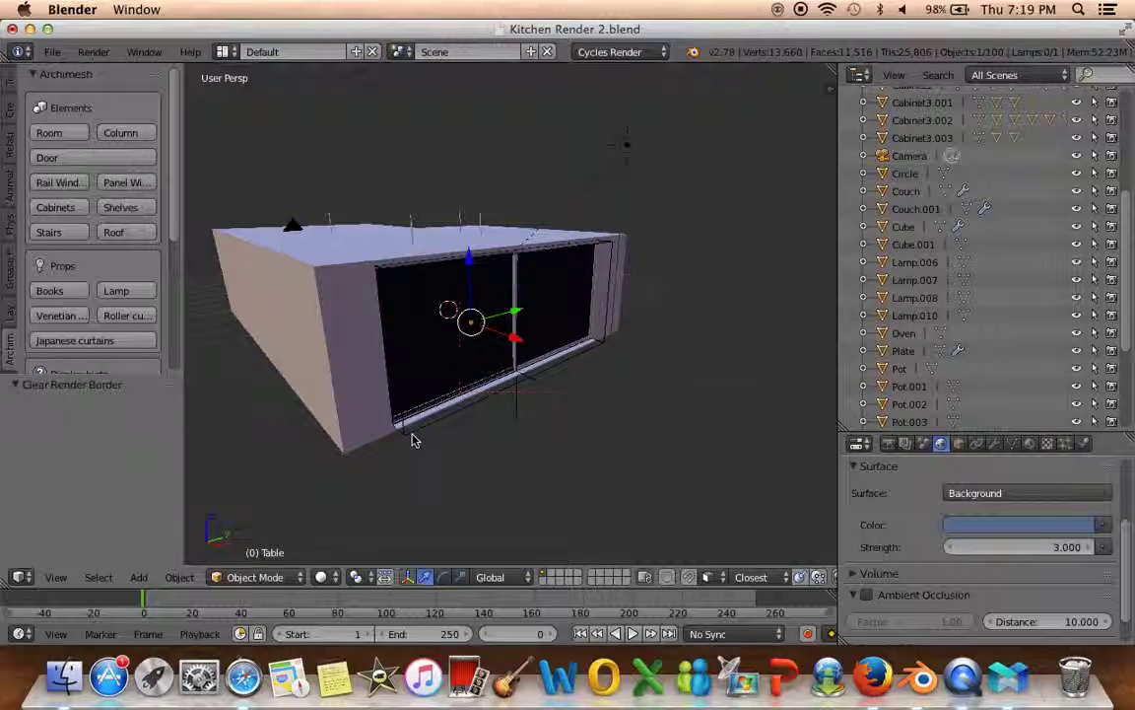
mouse_move(527, 422)
middle_mouse_down()
mouse_move(297, 425)
mouse_move(203, 527)
mouse_move(789, 375)
mouse_move(759, 244)
mouse_move(603, 301)
mouse_move(671, 363)
mouse_move(758, 370)
mouse_move(760, 405)
mouse_move(771, 398)
mouse_move(747, 382)
mouse_move(712, 381)
mouse_move(760, 385)
mouse_move(755, 393)
middle_mouse_up()
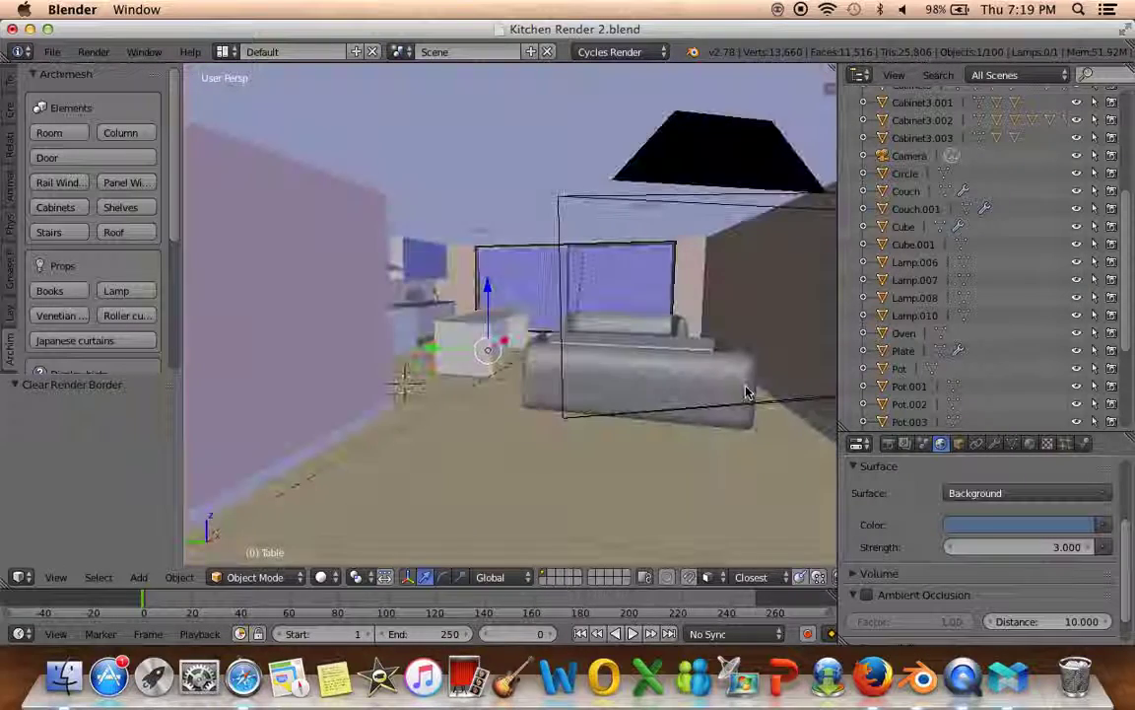
key("a")
middle_click_drag(675, 355, 680, 365)
scroll(515, 385, "down", 5)
scroll(474, 385, "down", 3)
mouse_move(474, 386)
middle_mouse_down()
mouse_move(492, 425)
mouse_move(570, 405)
middle_mouse_up()
scroll(493, 428, "up", 2)
key("shift+a")
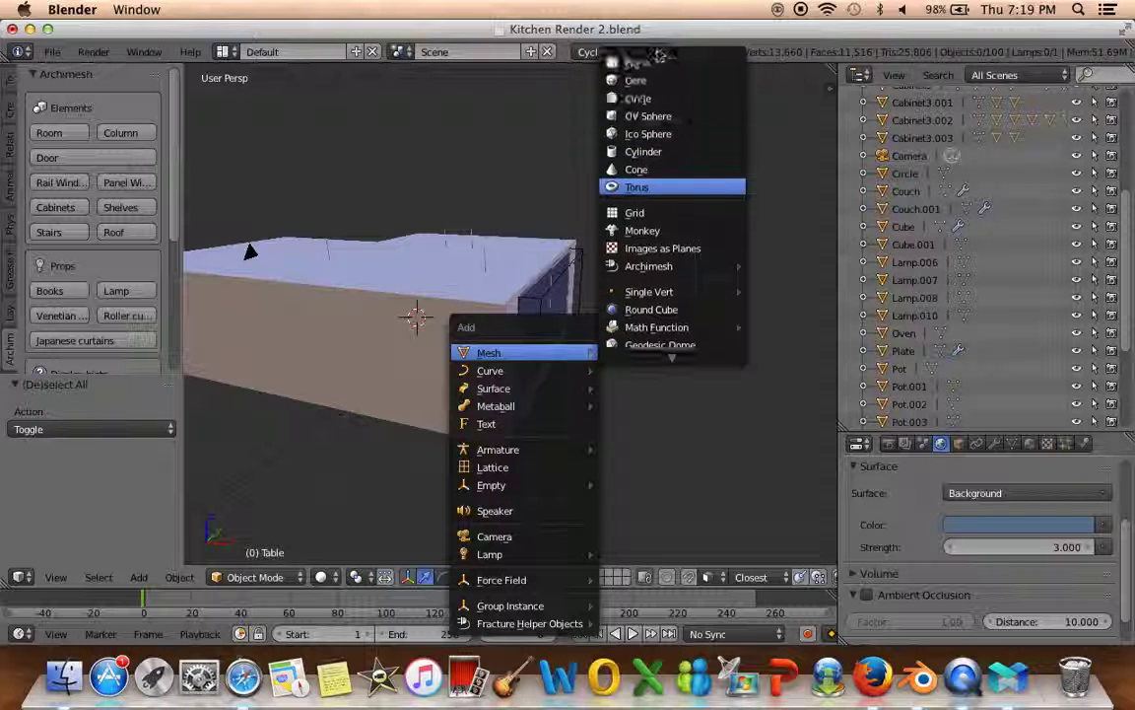
Add a plane, move it along X and stretch it along Y beside the house
left_click(645, 180)
middle_click_drag(543, 355, 581, 261)
key("g")
key("x")
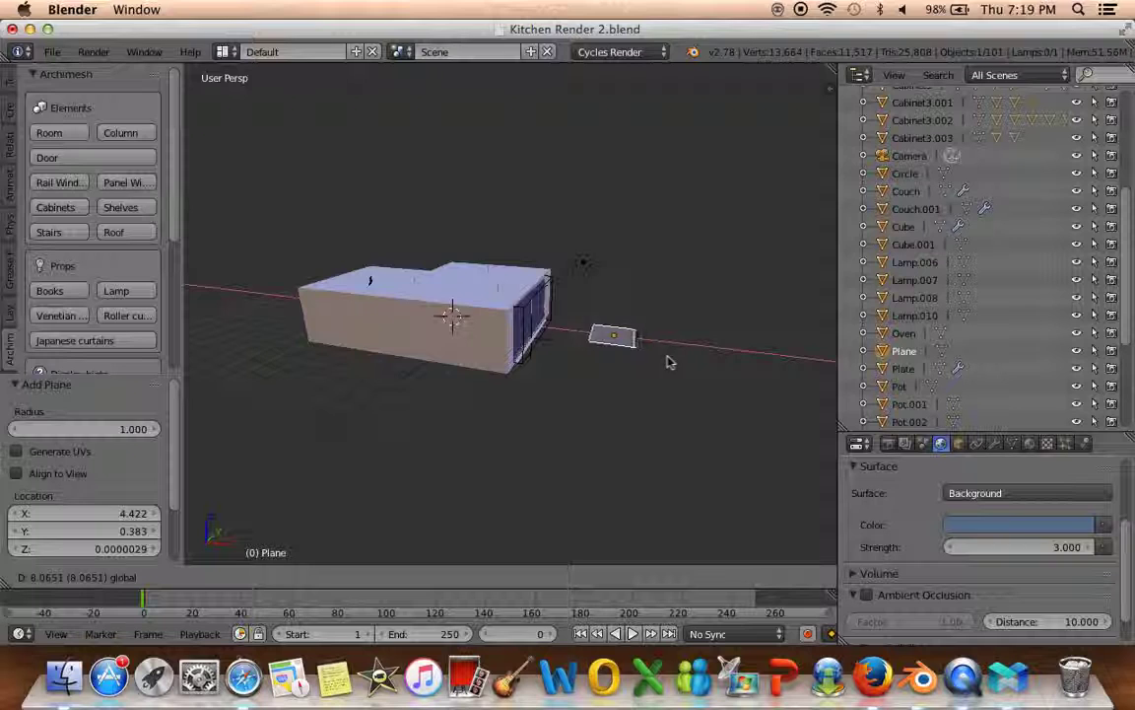
left_click(671, 358)
middle_click_drag(671, 358, 463, 367)
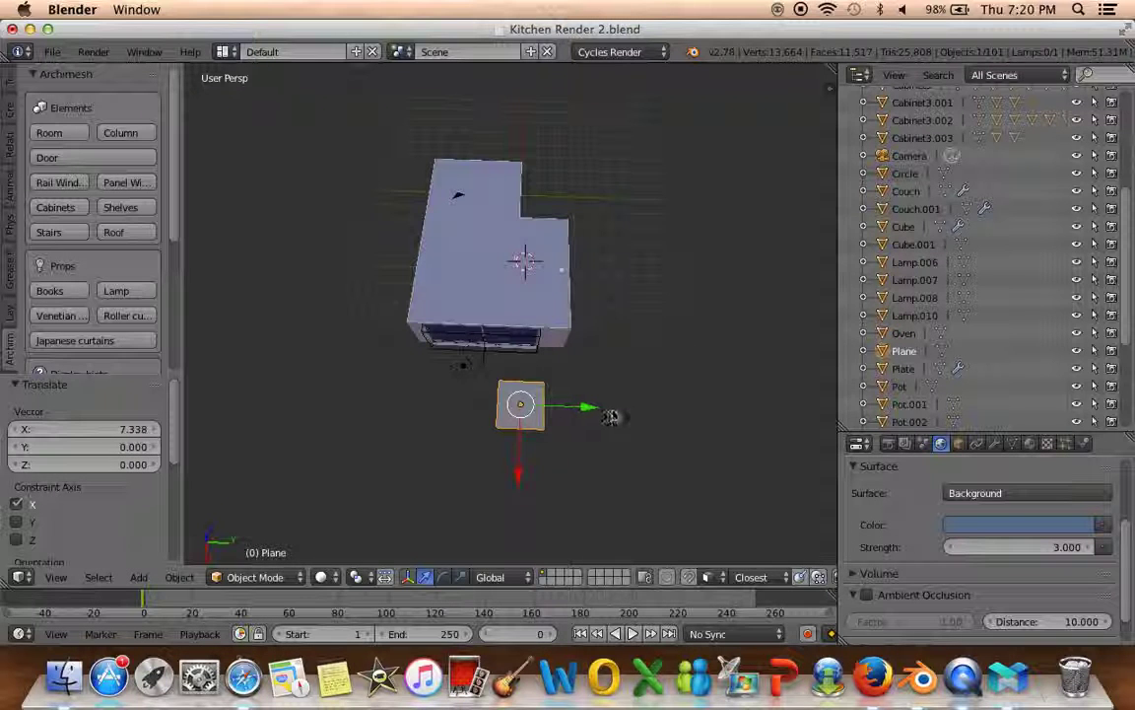
key("s")
key("y")
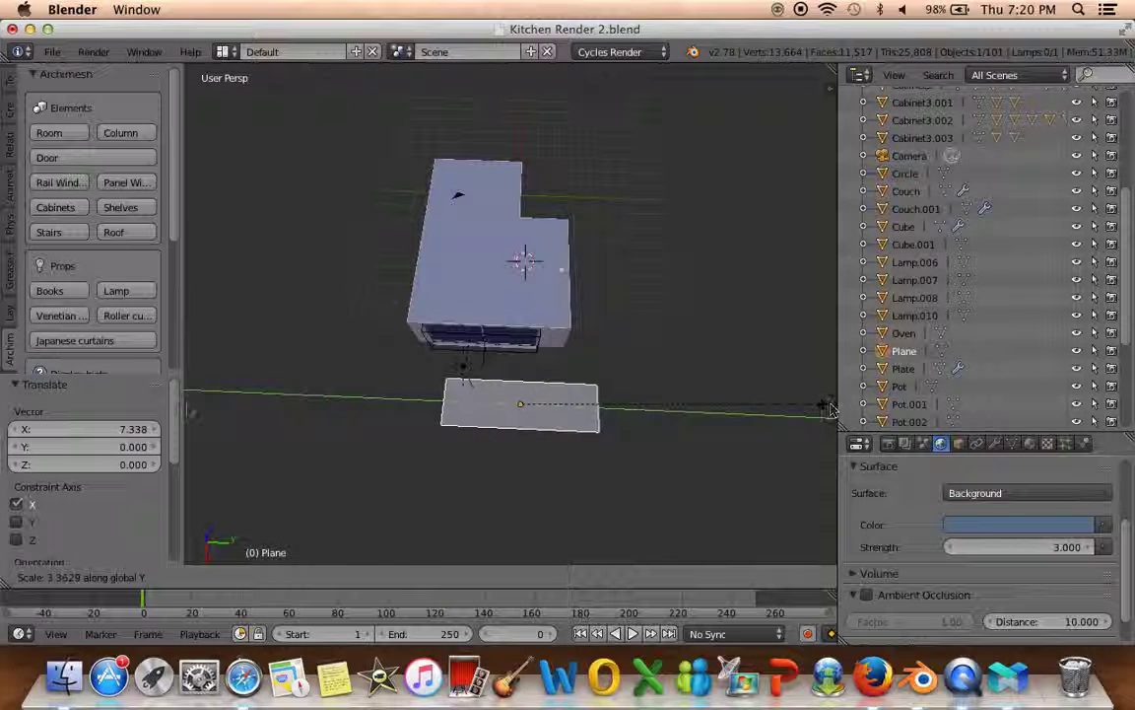
left_click(282, 407)
Slide the plane along Y and X and shrink it to a 0.848 scale
left_click_drag(595, 412, 537, 433)
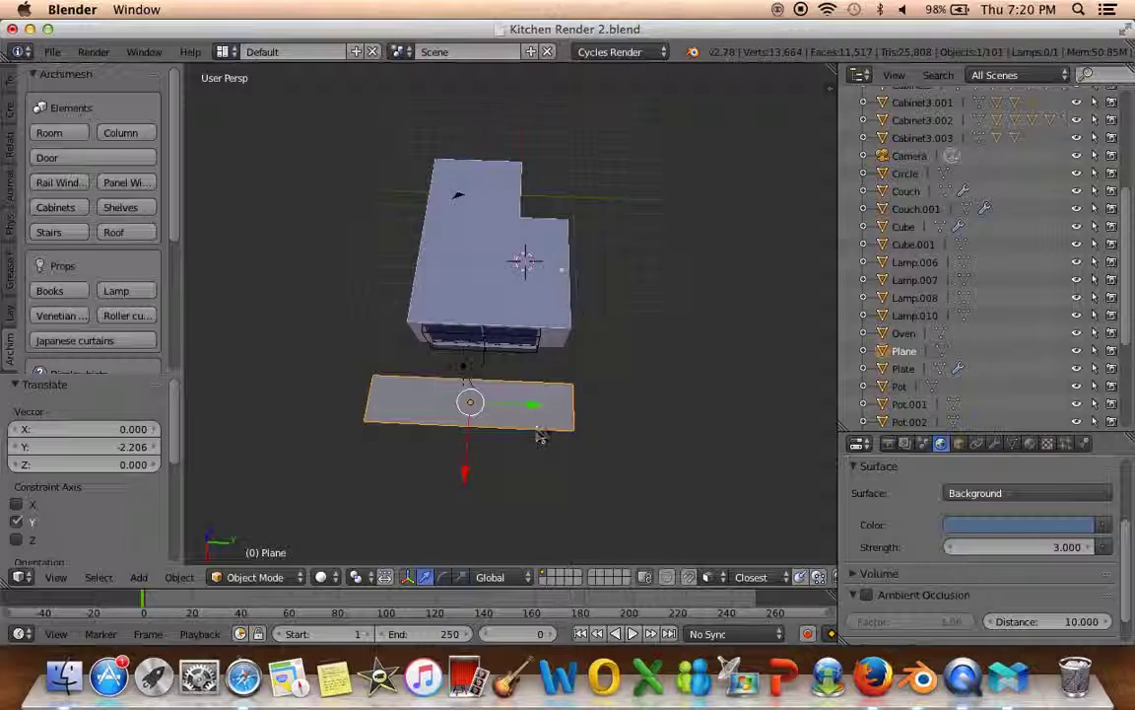
middle_click_drag(537, 434, 360, 325)
left_click_drag(362, 330, 401, 329)
mouse_move(511, 426)
middle_mouse_down()
mouse_move(594, 408)
mouse_move(616, 461)
middle_mouse_up()
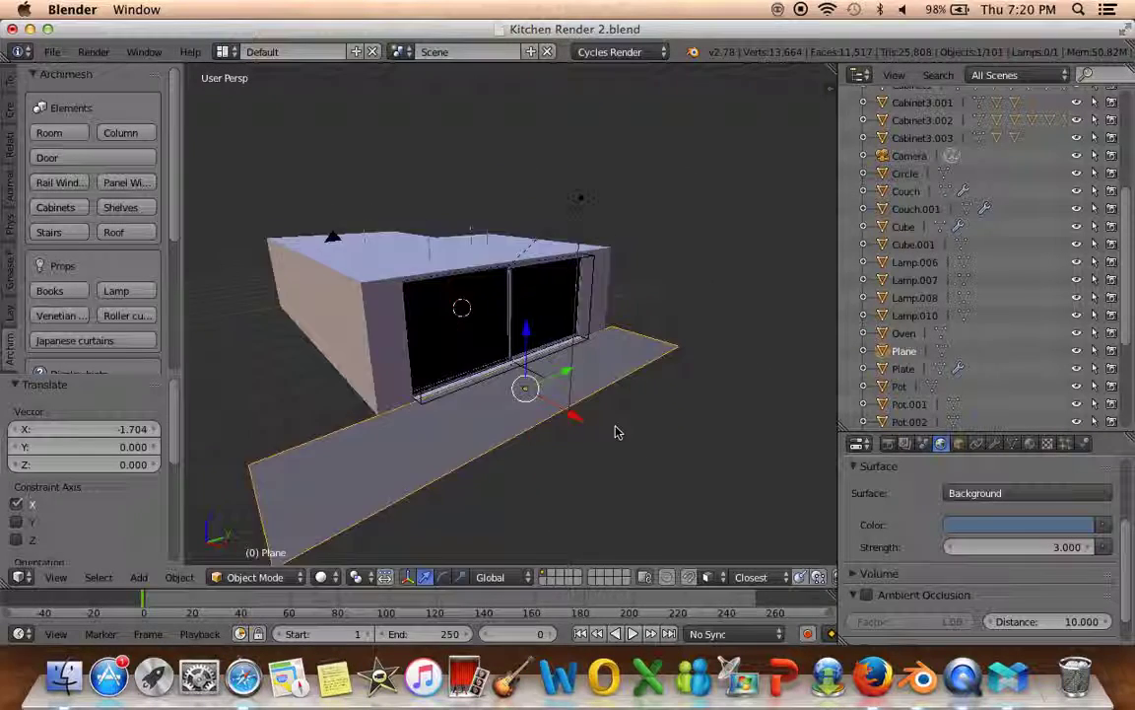
left_click(601, 456)
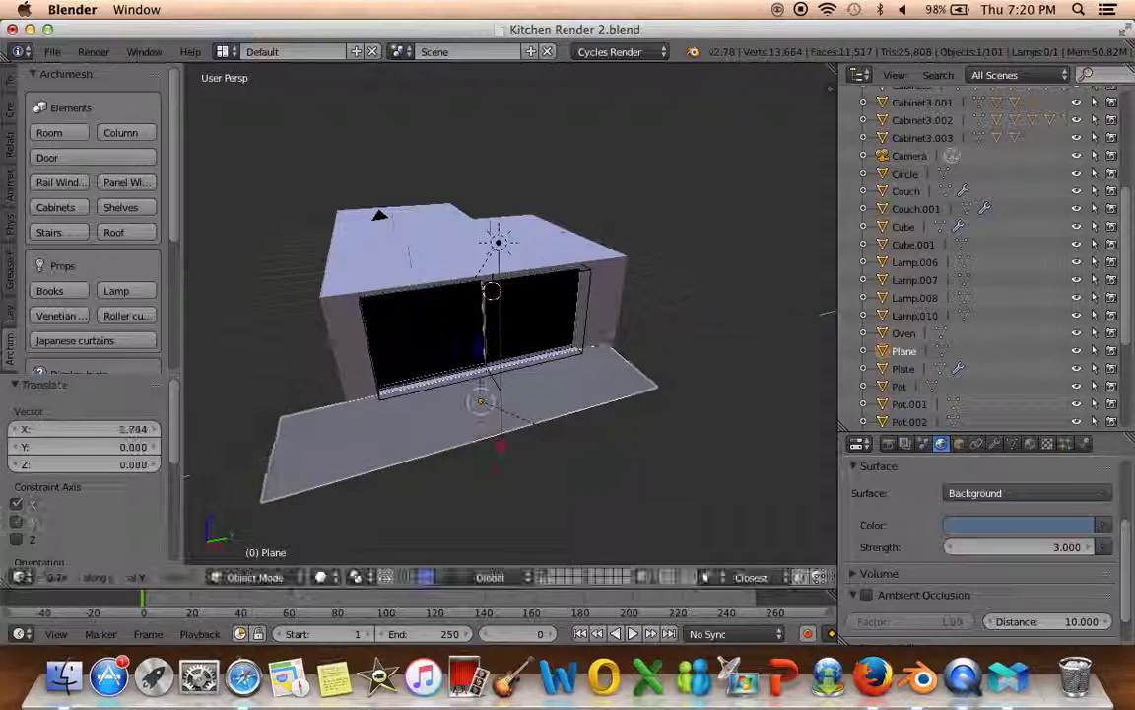
Move the plane along Y against the window wall, preview the render, and select one edge
key("g")
key("y")
left_click(569, 382)
mouse_move(568, 381)
middle_mouse_down()
mouse_move(460, 448)
mouse_move(493, 394)
middle_mouse_up()
key("shift+z")
key("shift+z")
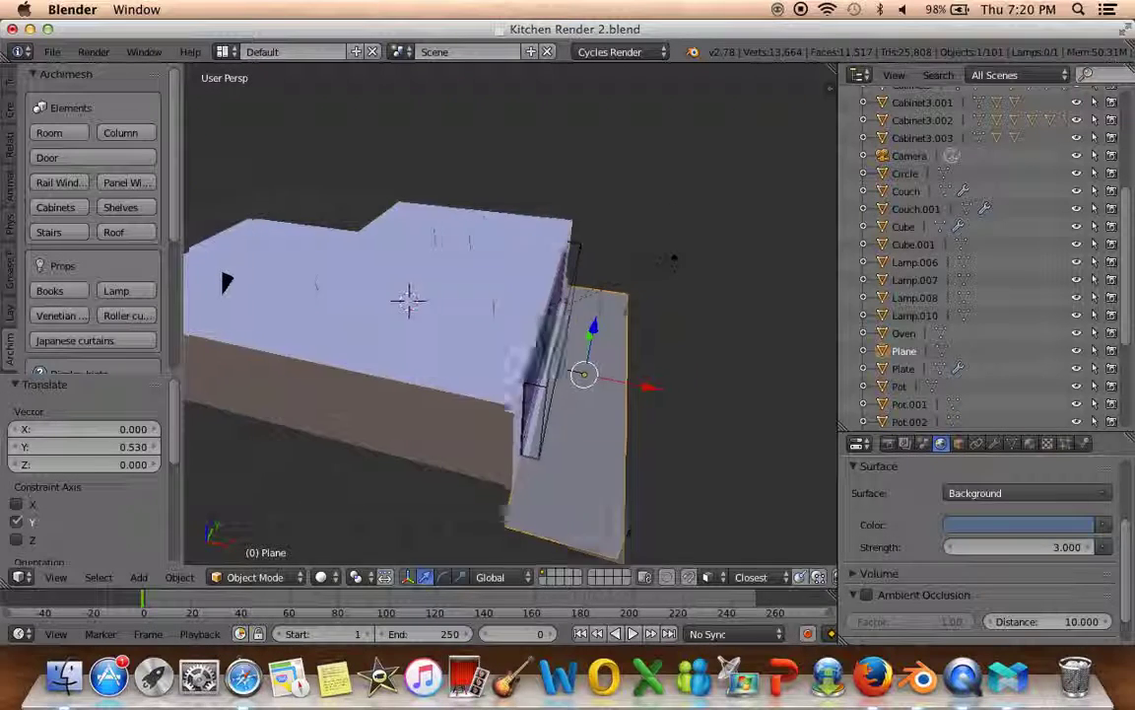
key("Tab")
right_click(503, 418)
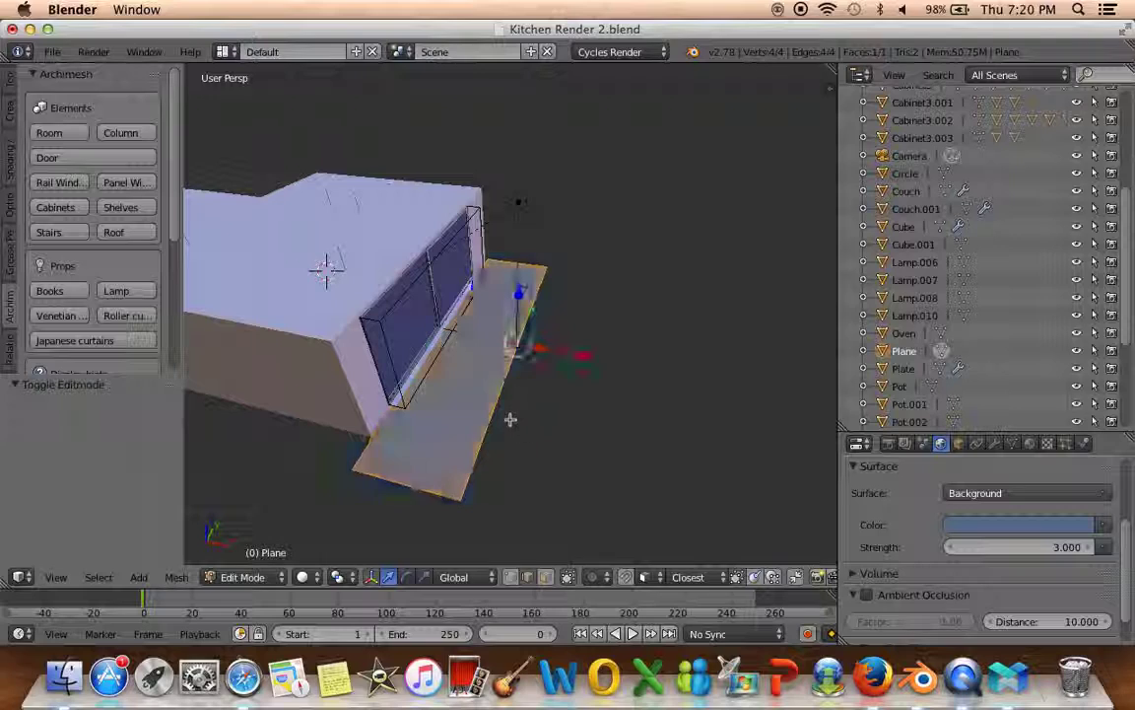
Widen the plane by pushing its selected edge along X, checking through the camera view
key("g")
key("x")
left_click(785, 410)
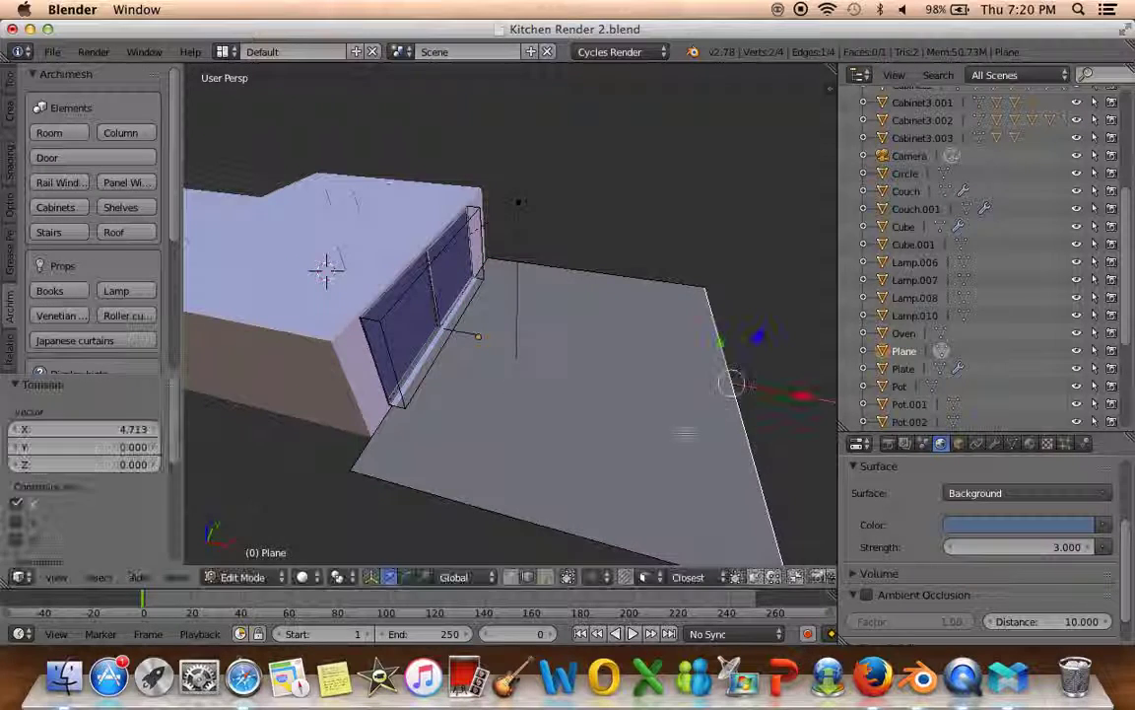
middle_click_drag(785, 410, 621, 433)
key("KP_0")
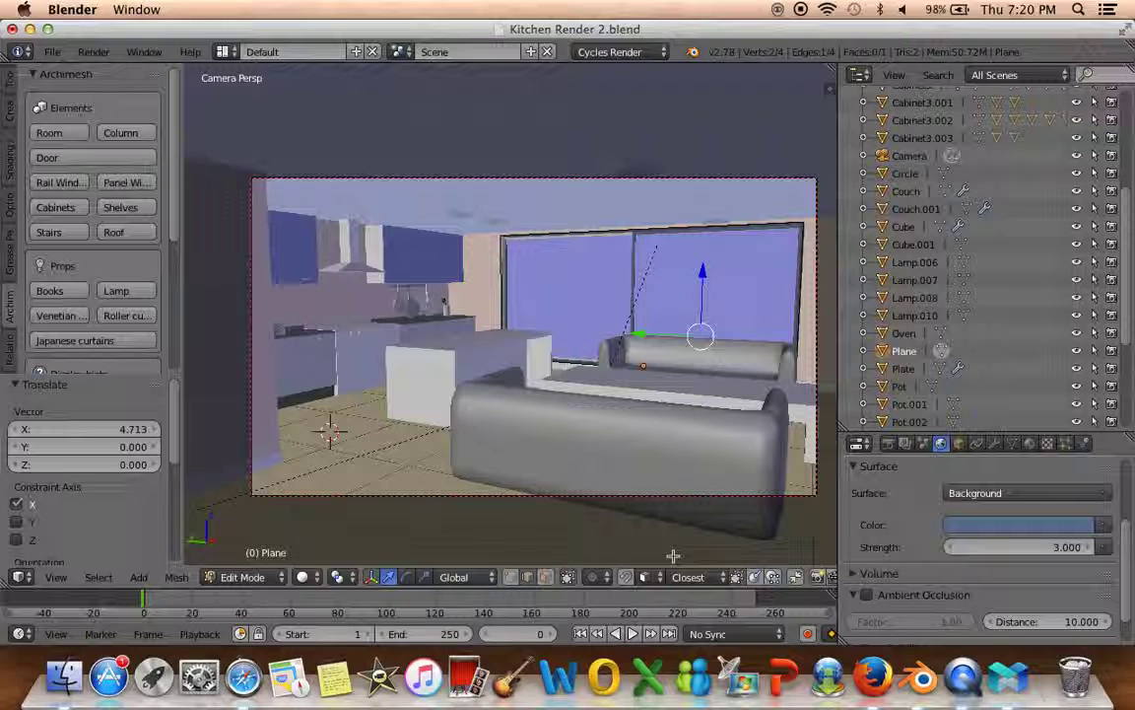
key("Tab")
Hide the Window.L and Window.R glass panes
right_click(581, 285)
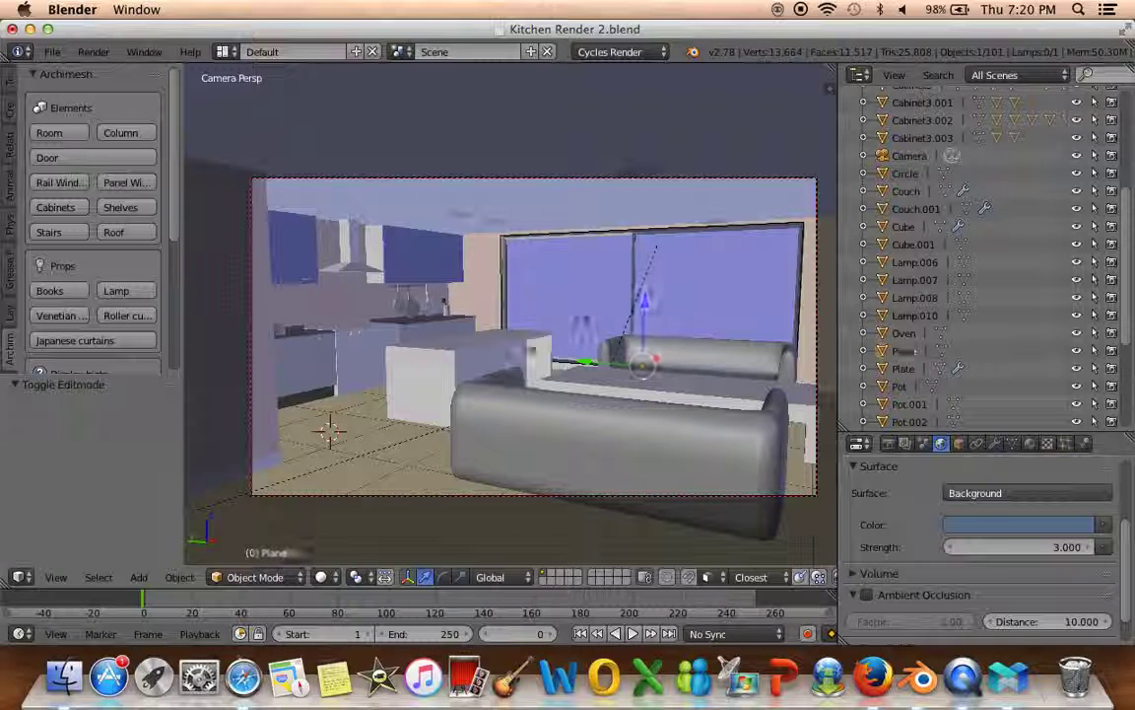
key("h")
right_click(695, 309)
key("h")
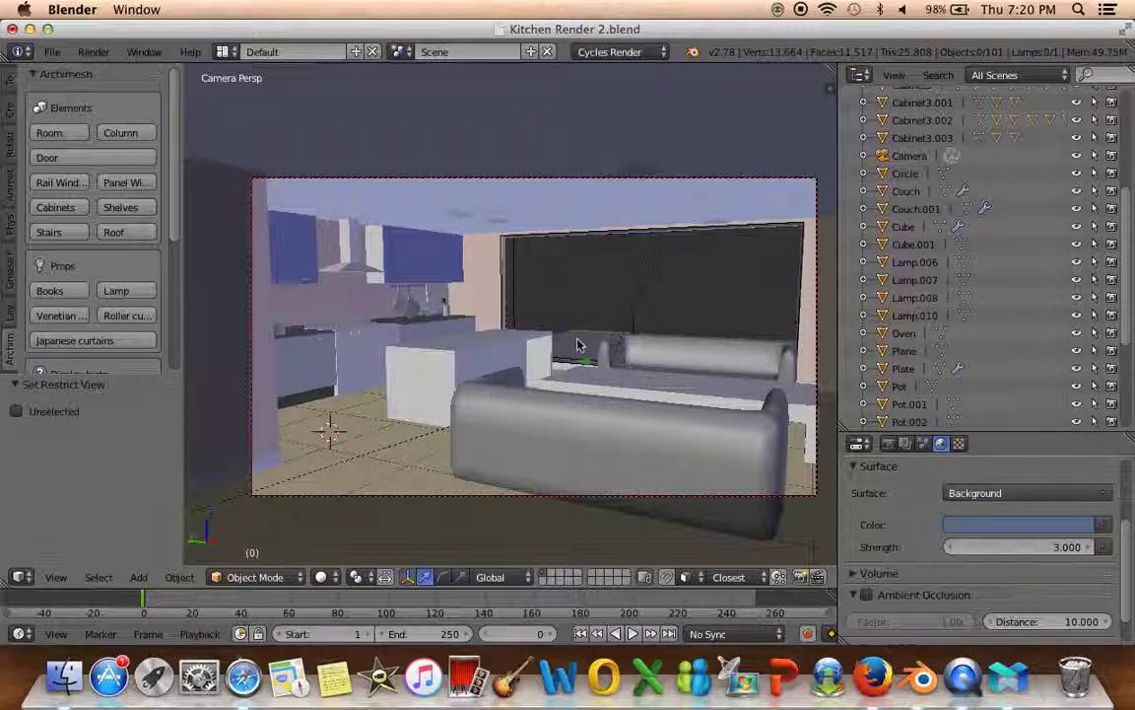
Push the plane's right edge outward along Y and check it from the camera
right_click(580, 344)
key("Tab")
middle_click_drag(580, 344, 593, 356)
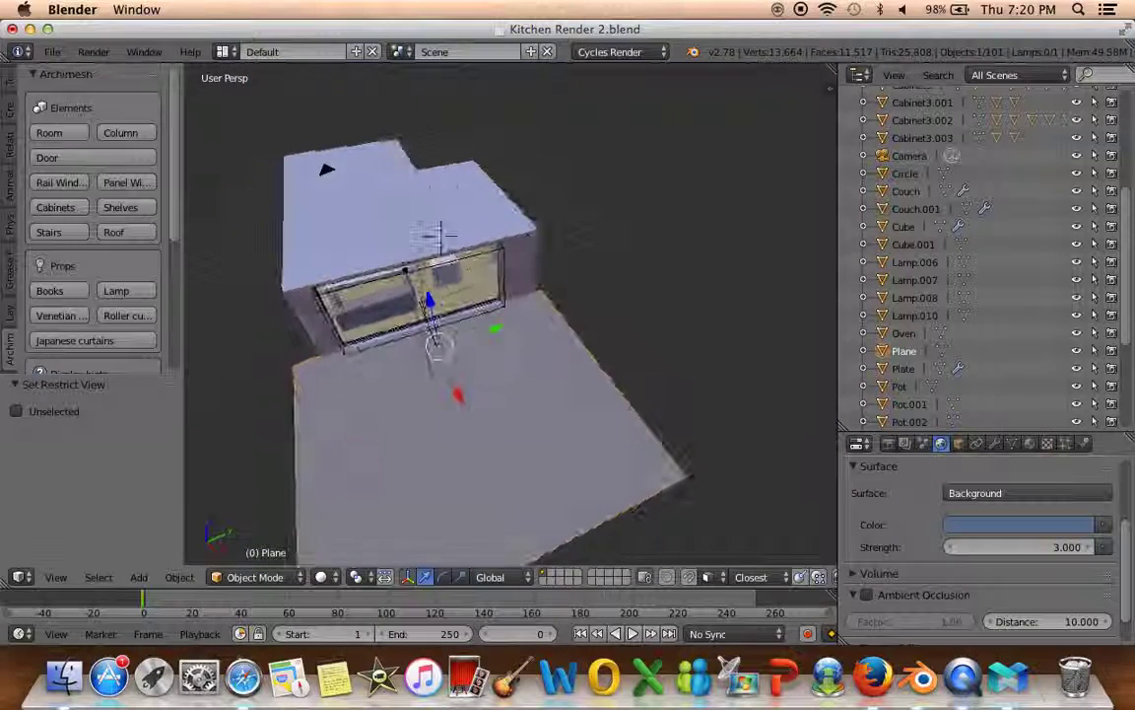
right_click(593, 356)
key("g")
key("y")
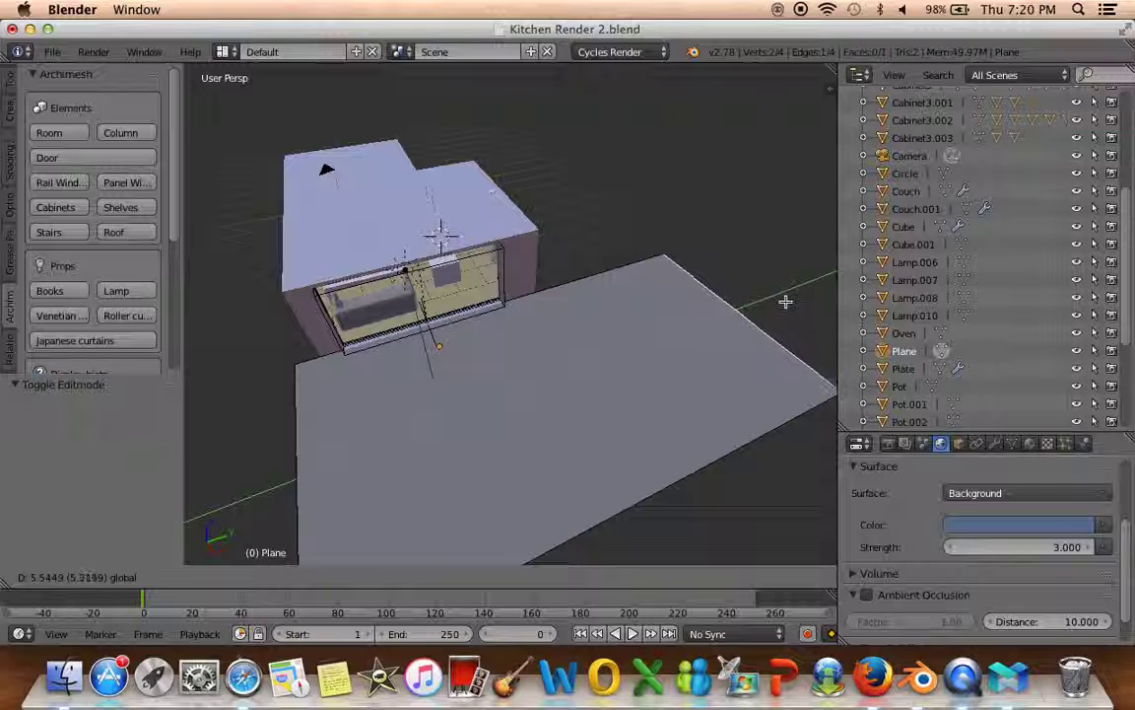
left_click(801, 293)
middle_click_drag(750, 305, 646, 385)
key("Tab")
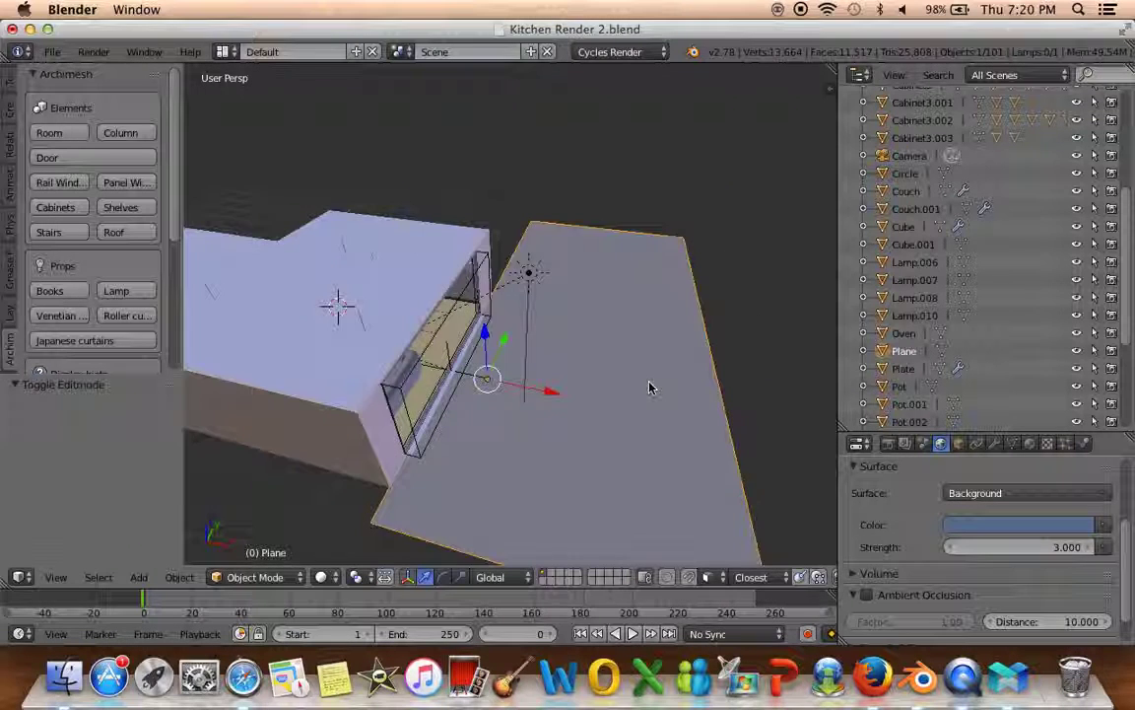
key("KP_0")
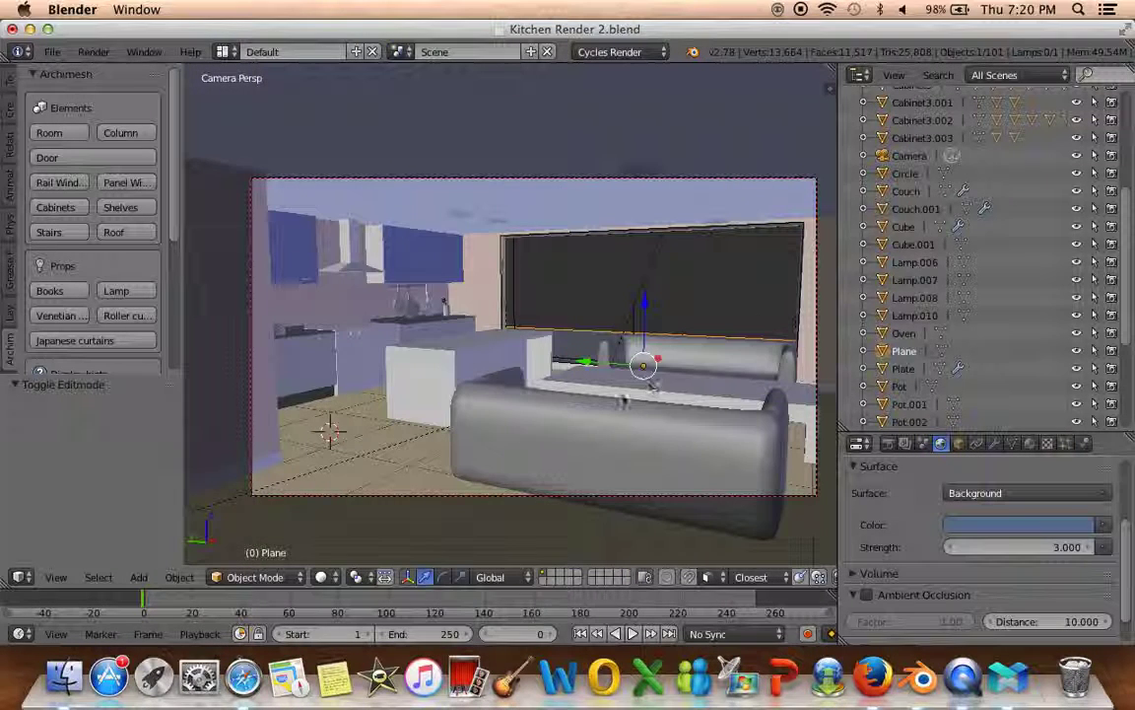
Stretch the plane's far edge further out along the X axis
key("a")
middle_click_drag(566, 367, 555, 382)
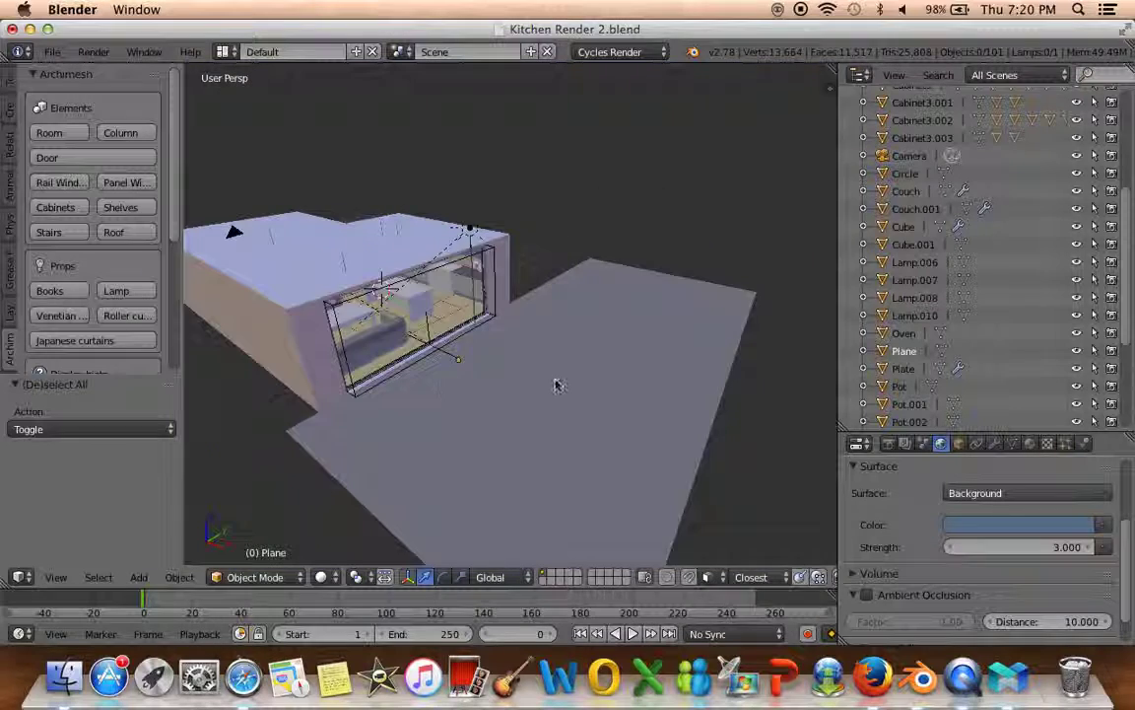
key("Tab")
key("g")
key("x")
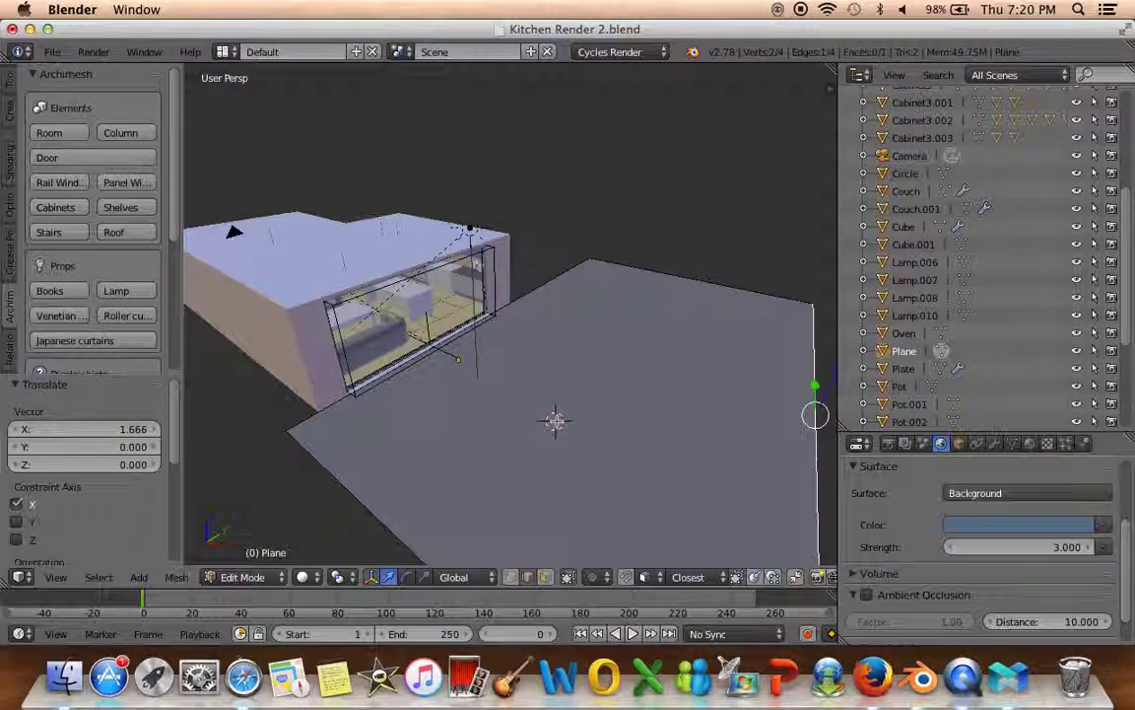
key("shift+a")
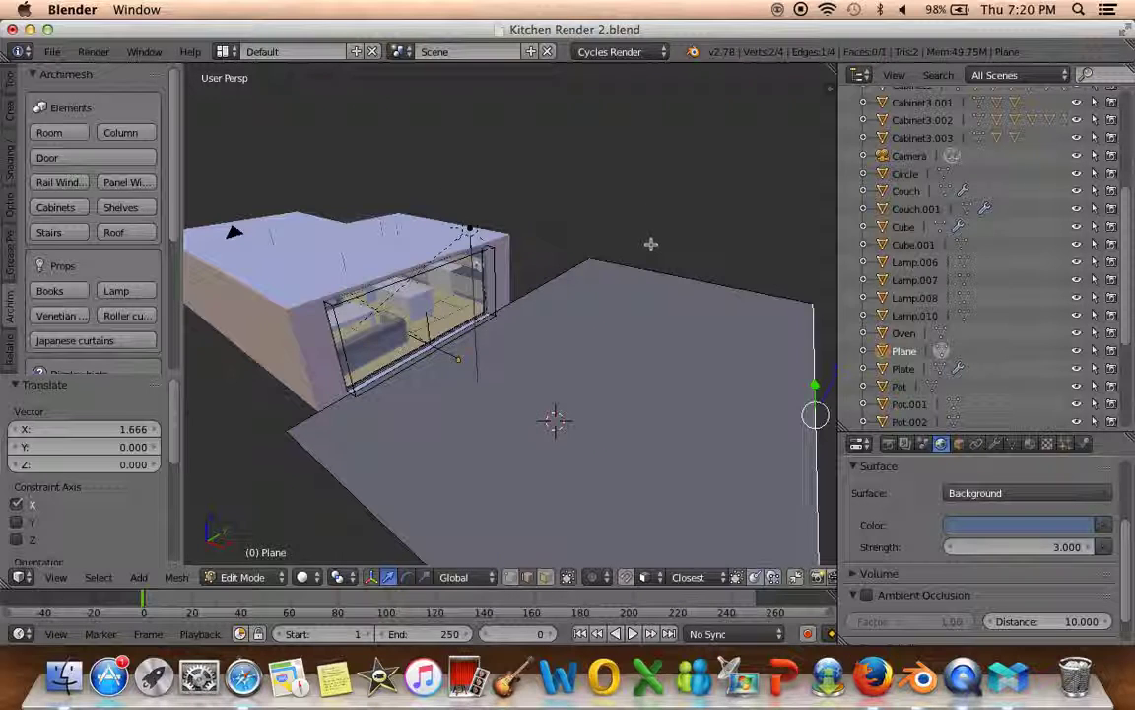
key("Tab")
Unhide the window glass panes, deselect everything and save the file
middle_click_drag(611, 286, 498, 351)
scroll(498, 352, "down", 2)
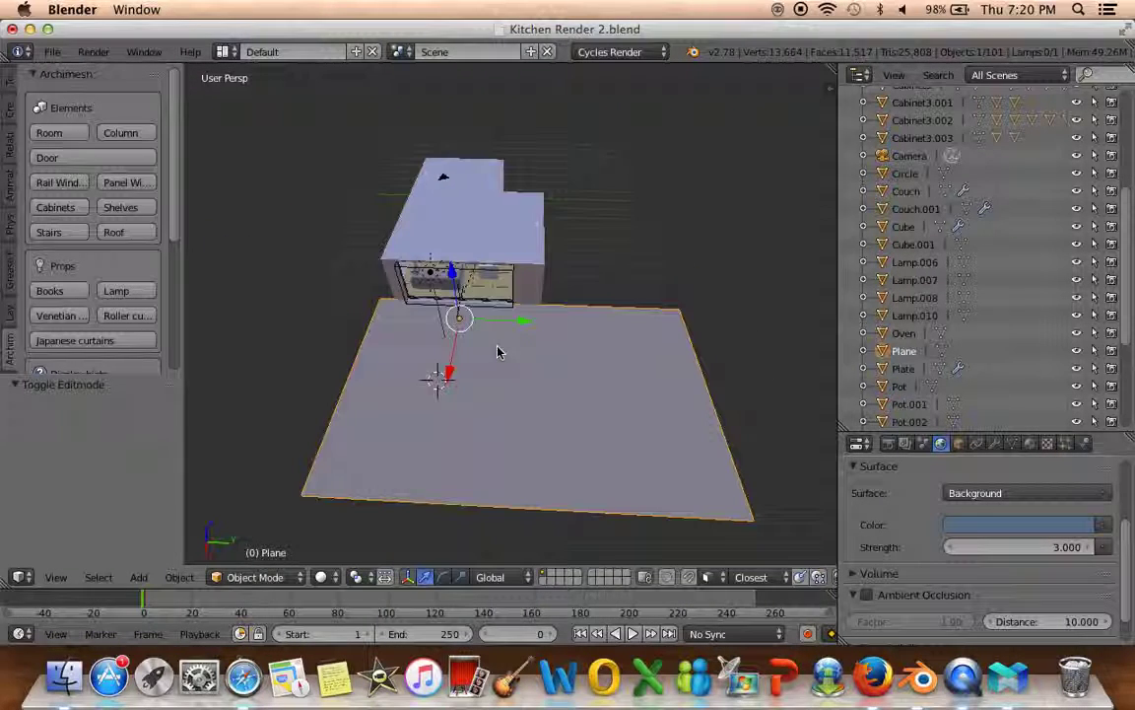
key("shift+a")
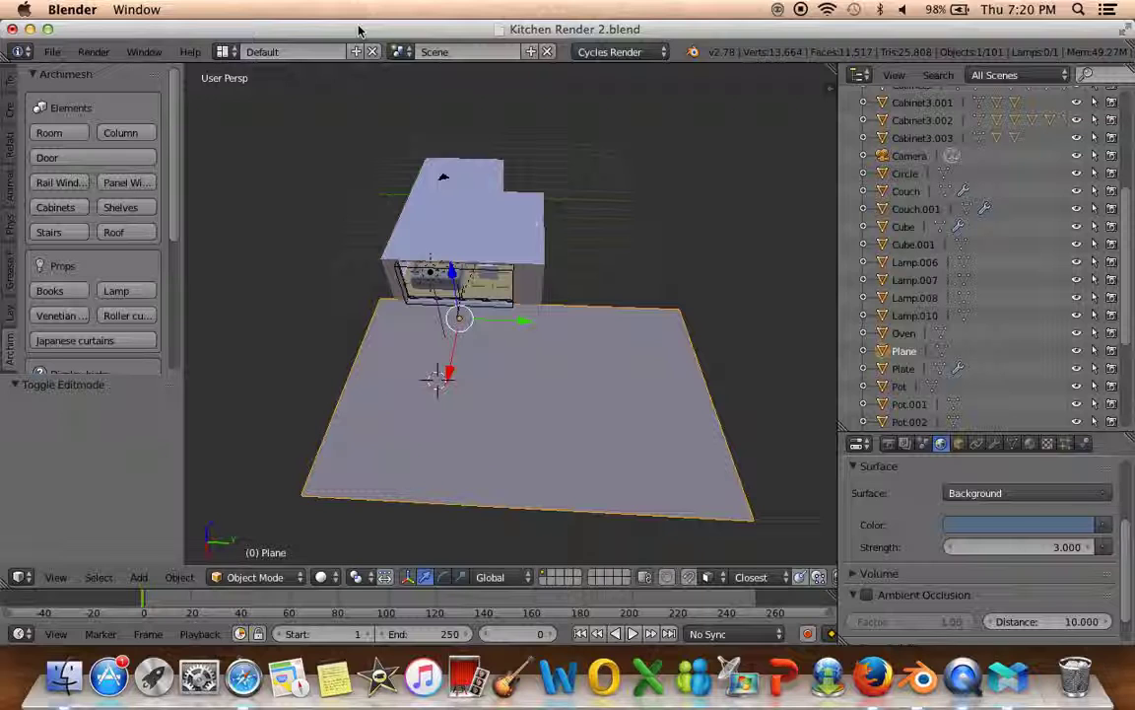
key("space")
key("Escape")
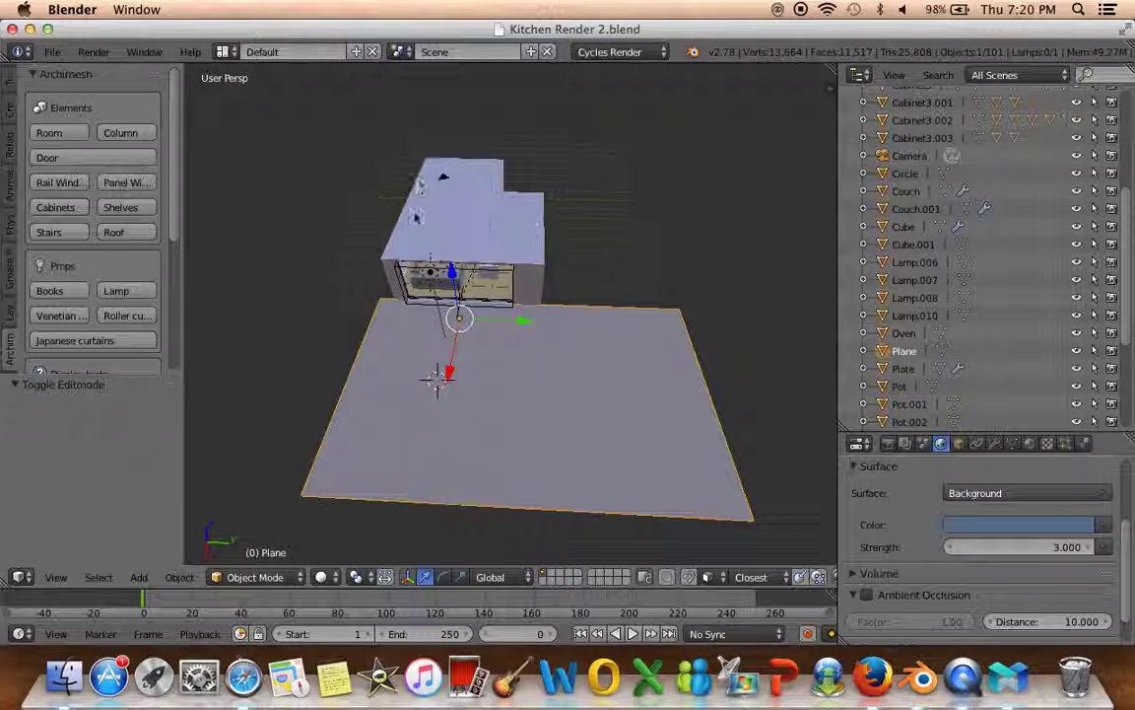
middle_click_drag(378, 198, 281, 279)
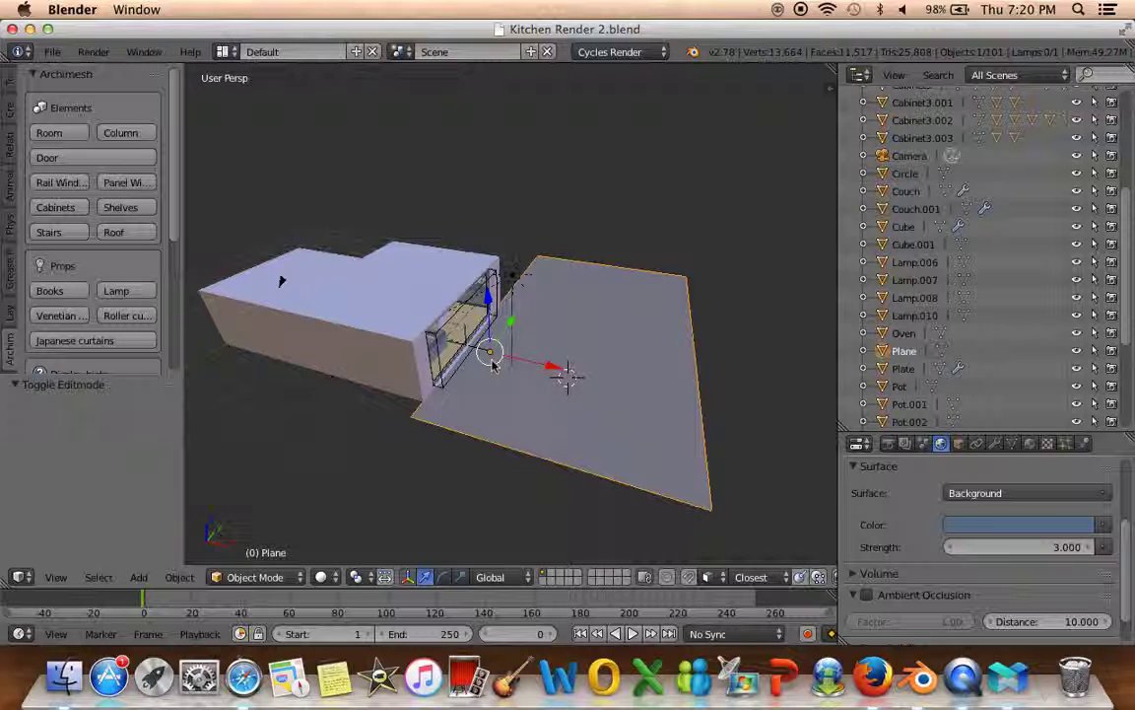
key("alt+h")
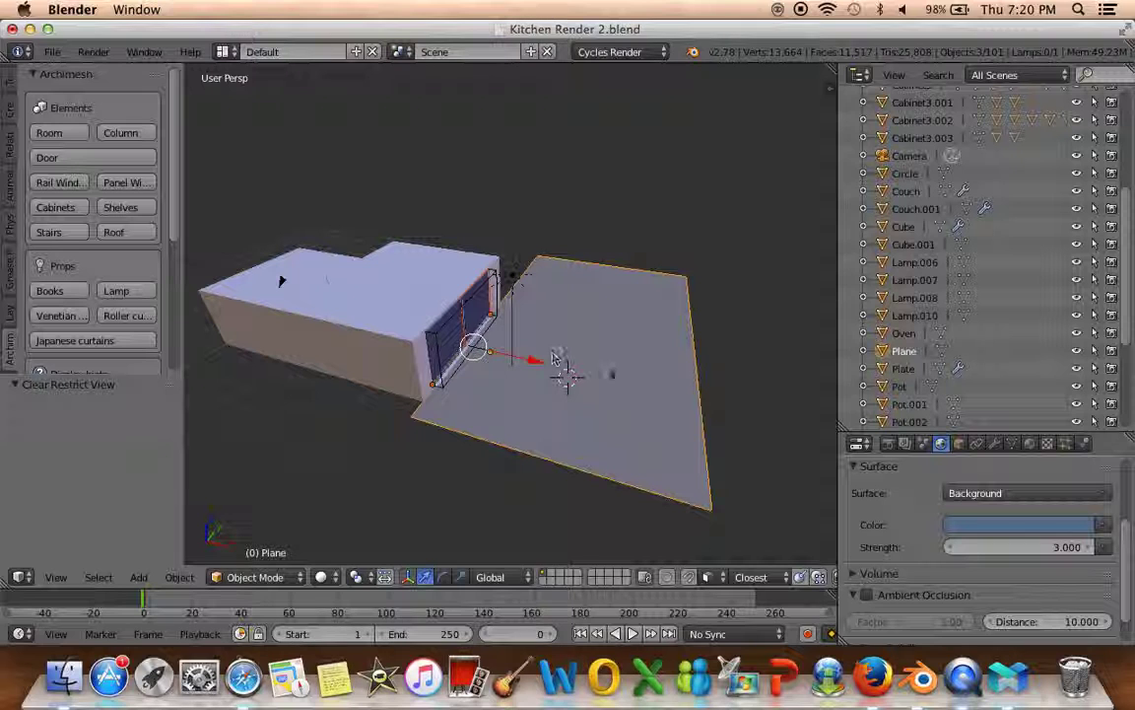
key("a")
mouse_move(577, 374)
middle_mouse_down()
mouse_move(436, 340)
mouse_move(550, 413)
mouse_move(486, 382)
middle_mouse_up()
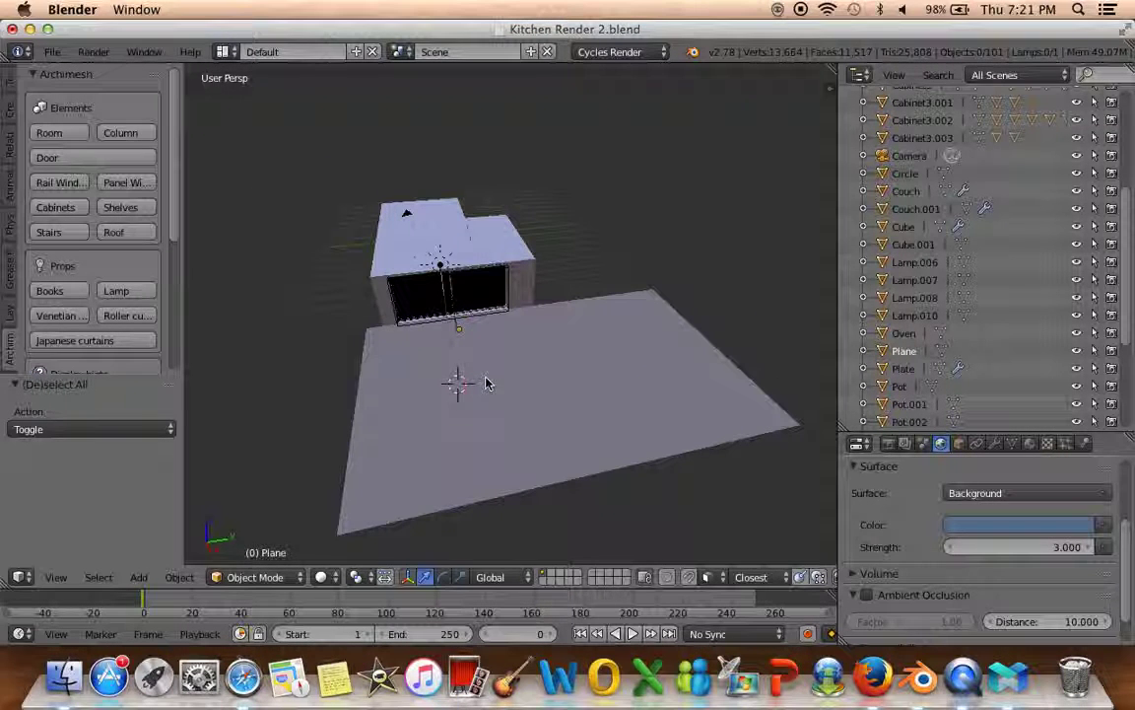
key("ctrl+s")
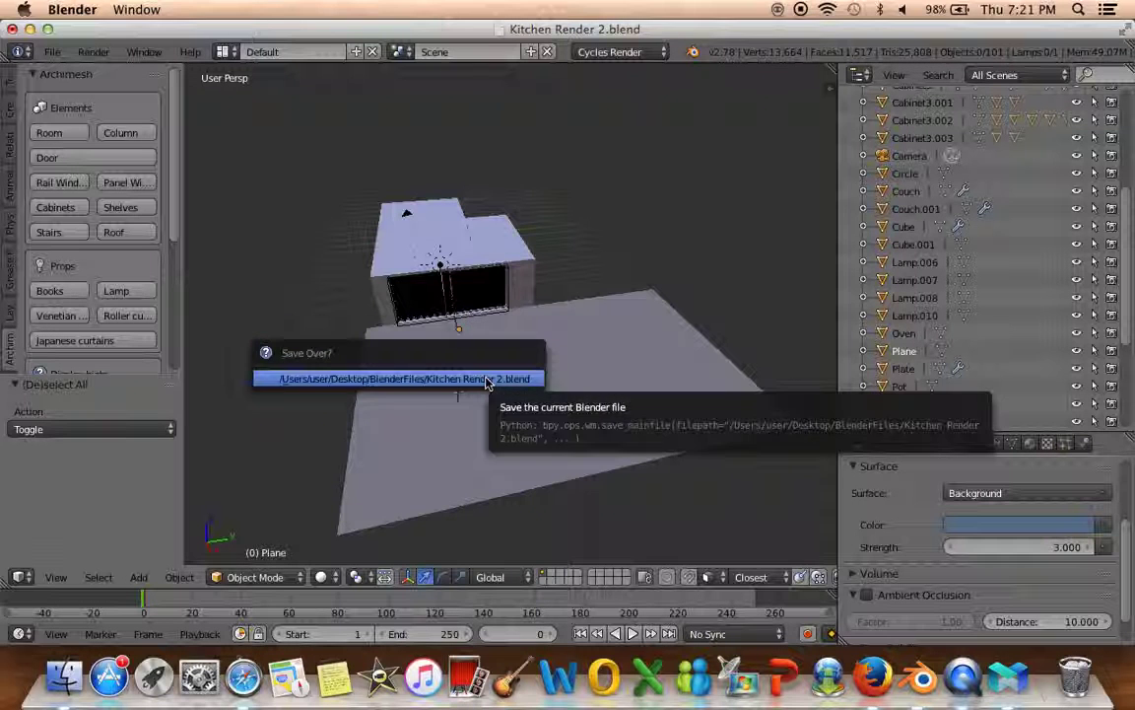
Confirm overwriting Kitchen Render 2.blend, then return to the camera view
left_click(486, 382)
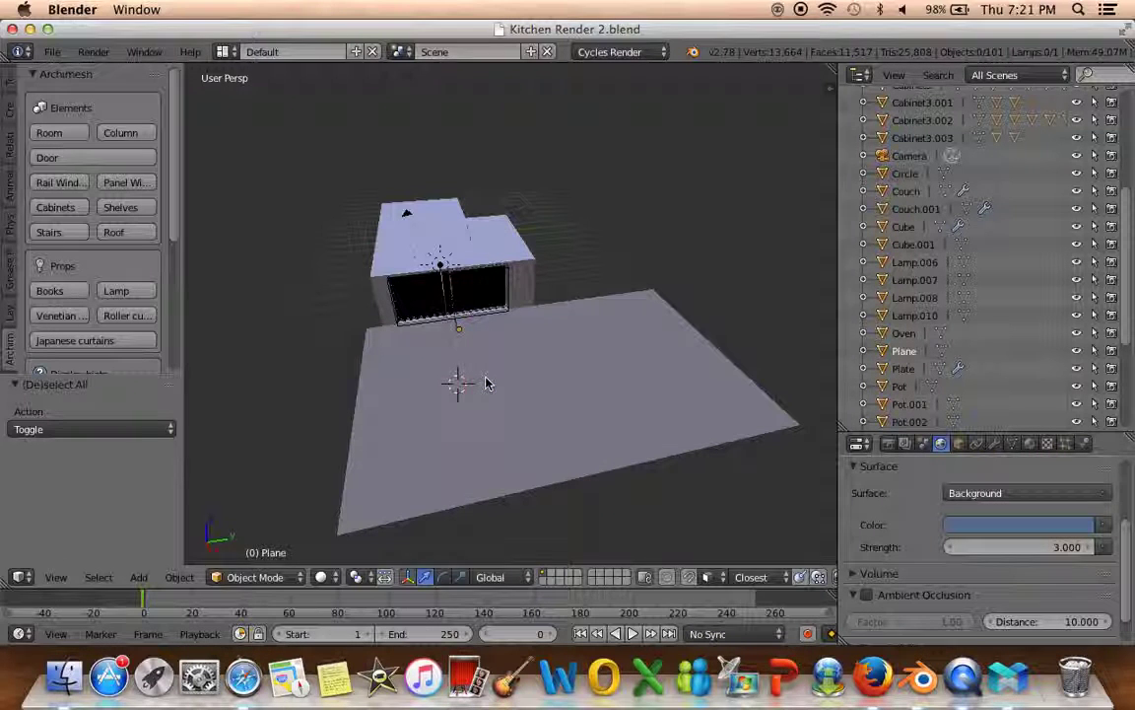
mouse_move(471, 383)
middle_mouse_down()
mouse_move(552, 335)
mouse_move(445, 385)
middle_mouse_up()
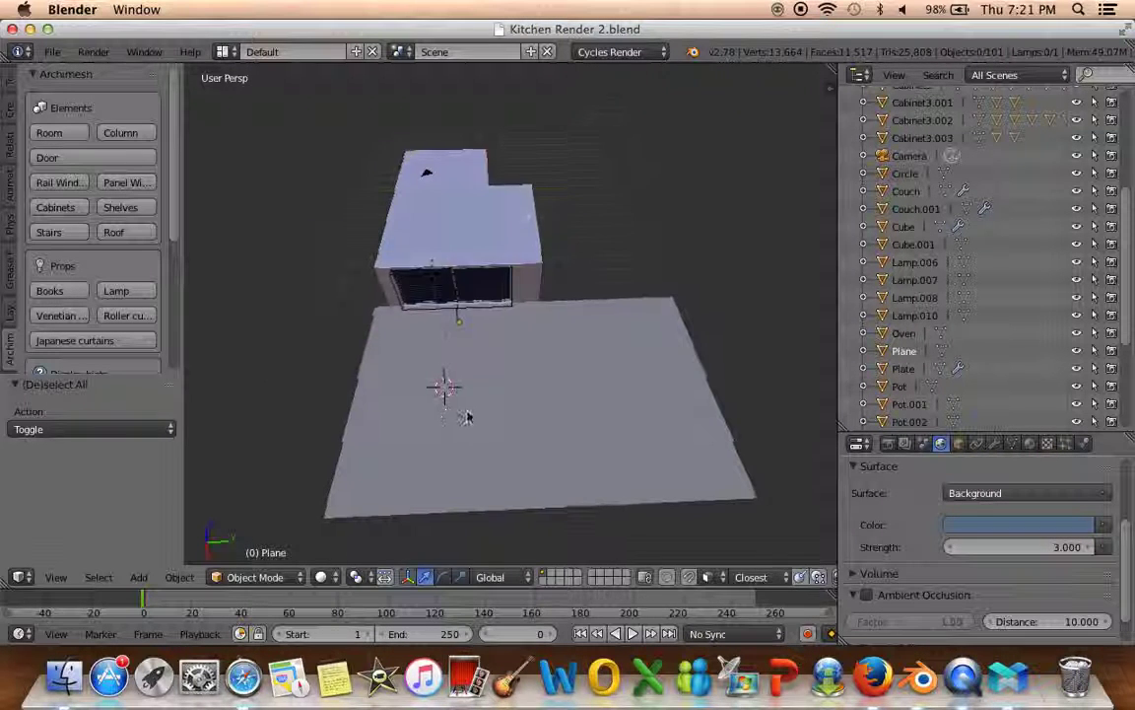
key("shift+a")
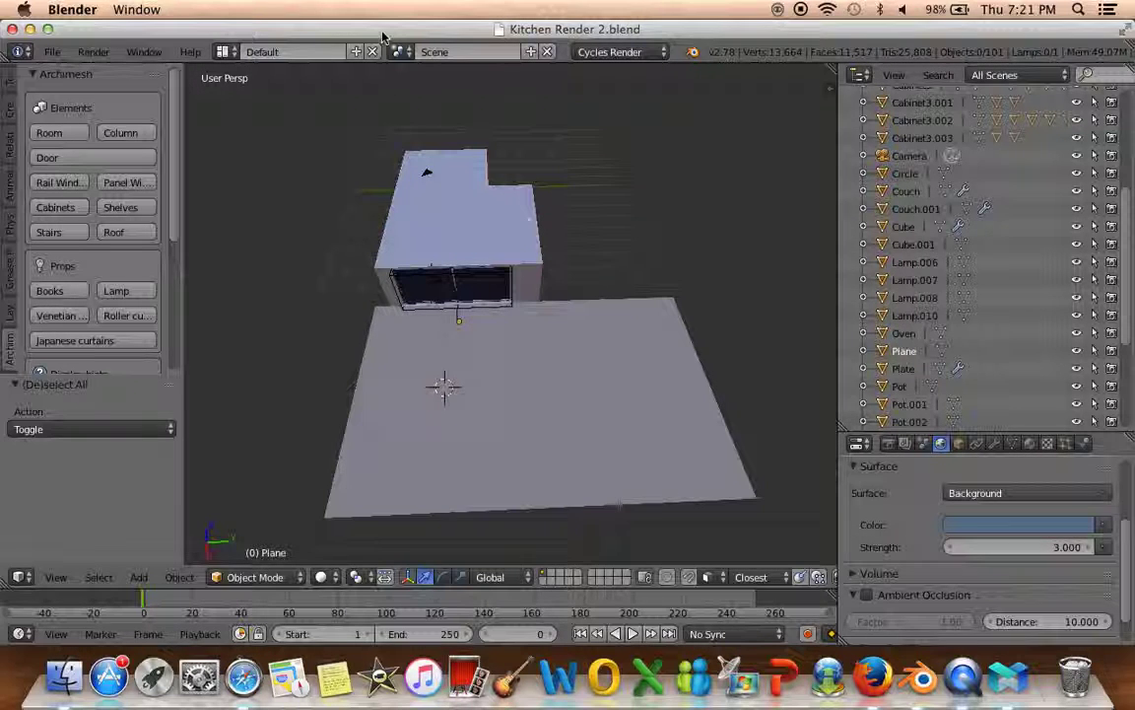
middle_click_drag(405, 334, 457, 325)
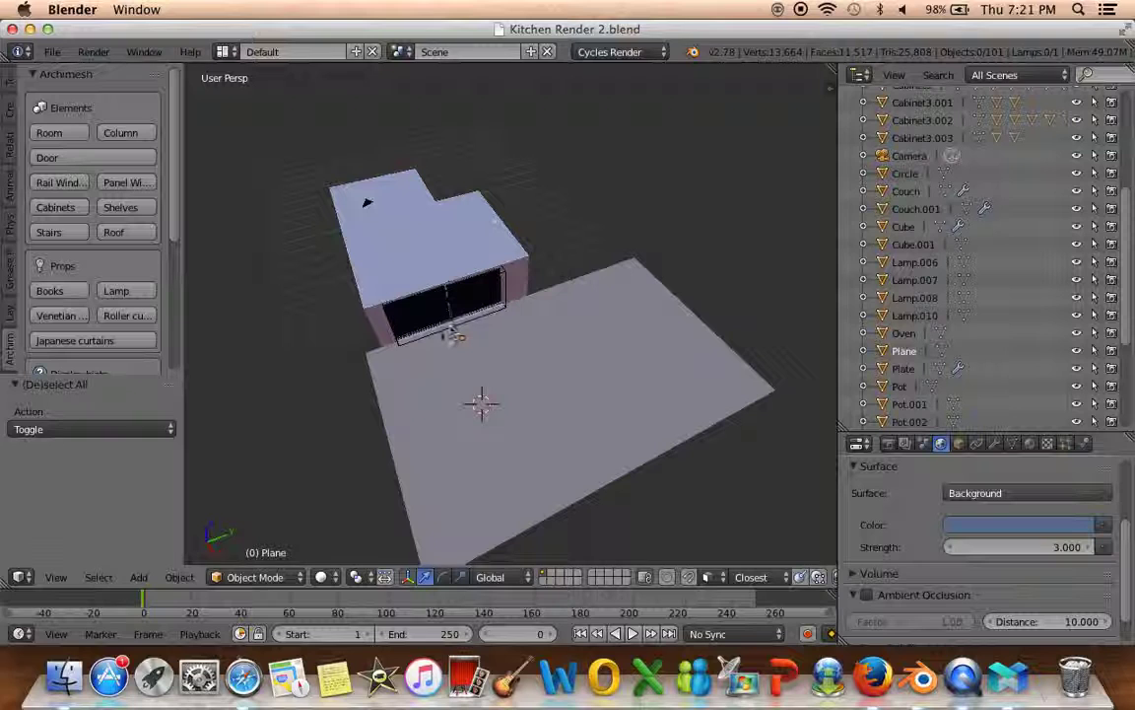
mouse_move(456, 330)
middle_mouse_down()
mouse_move(266, 292)
mouse_move(480, 386)
mouse_move(465, 399)
mouse_move(467, 373)
mouse_move(467, 390)
middle_mouse_up()
key("KP_0")
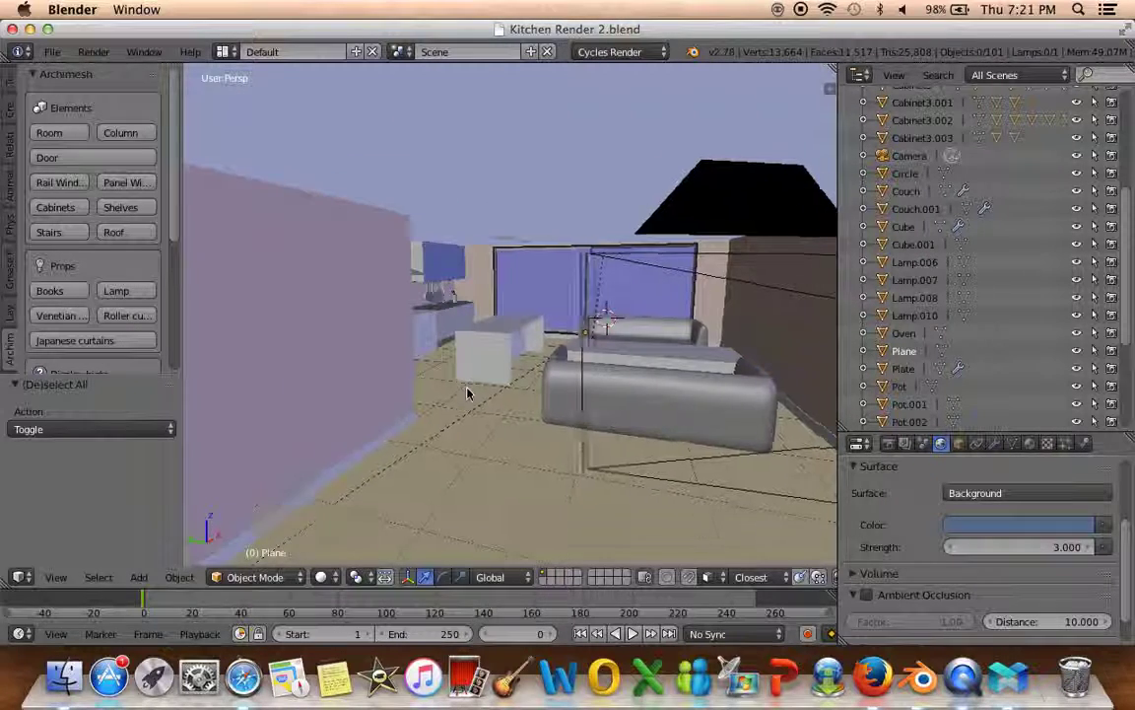